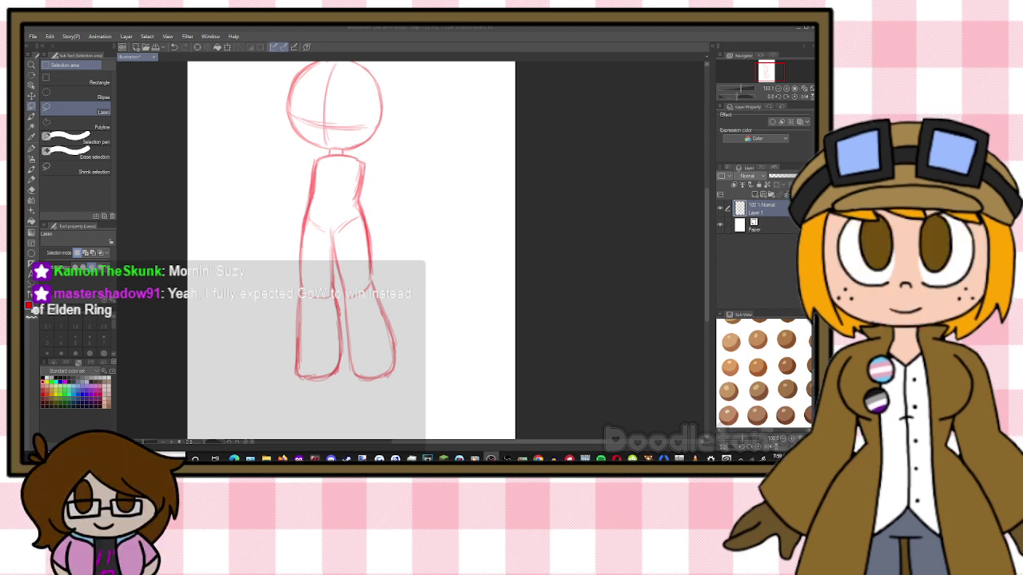
Lasso the head circle with its guide lines and scale it down slightly above the neck
left_click(86, 187)
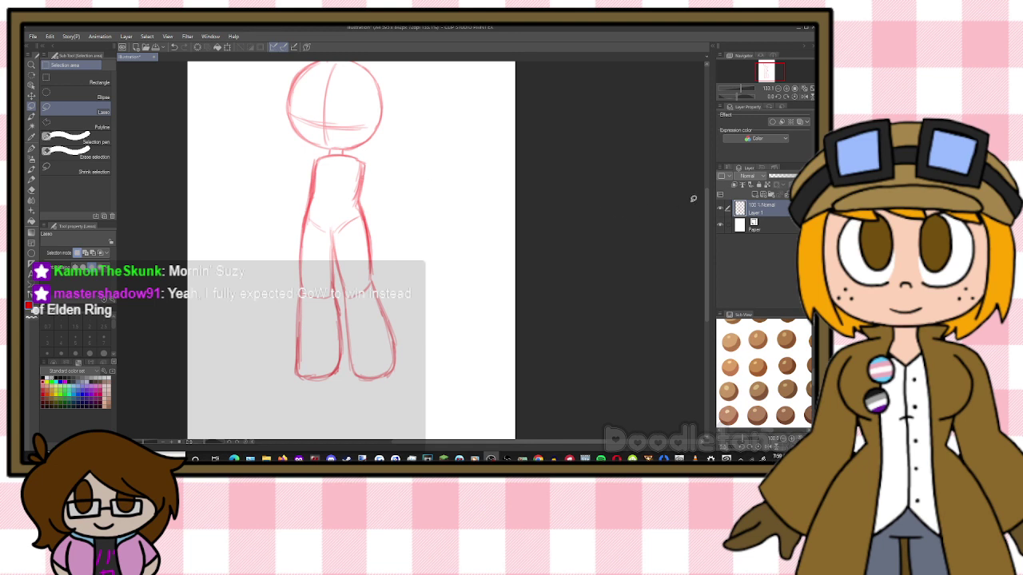
left_click_drag(708, 211, 706, 195)
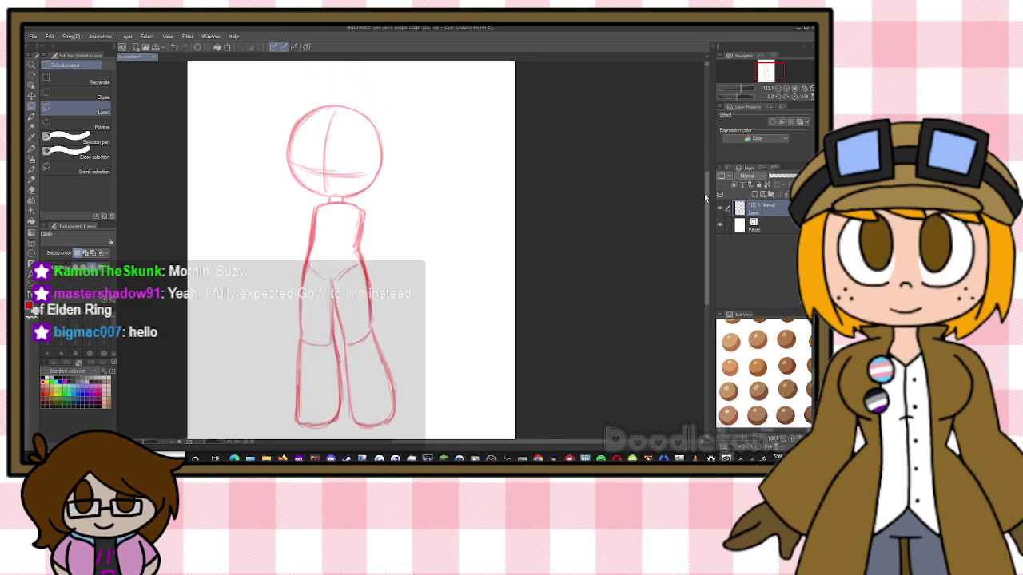
scroll(333, 152, "up", 1)
scroll(333, 151, "up", 1)
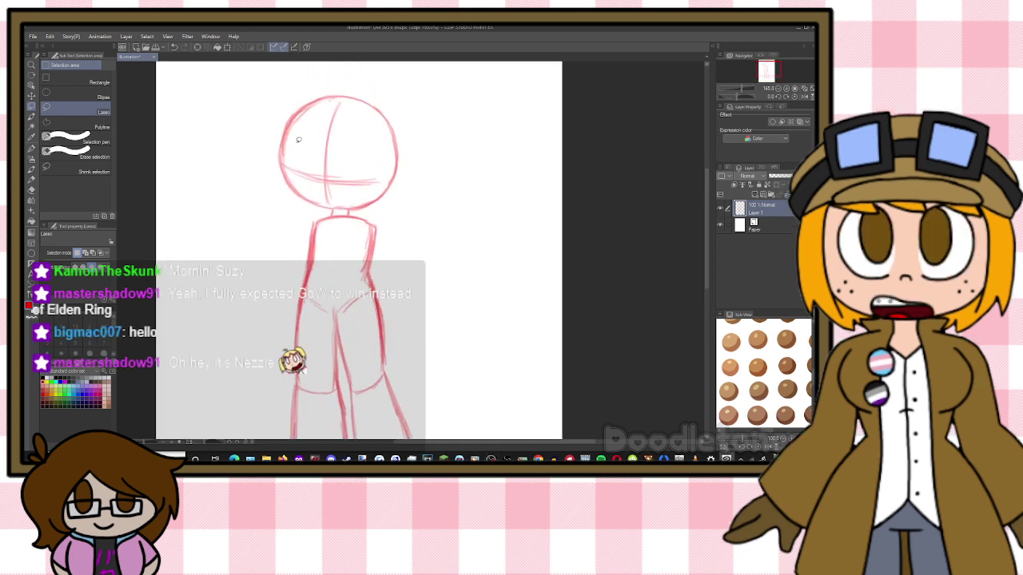
mouse_move(347, 86)
left_mouse_down()
mouse_move(267, 134)
mouse_move(263, 178)
mouse_move(300, 207)
mouse_move(378, 206)
mouse_move(450, 157)
mouse_move(414, 86)
mouse_move(353, 87)
left_mouse_up()
key("ctrl+t")
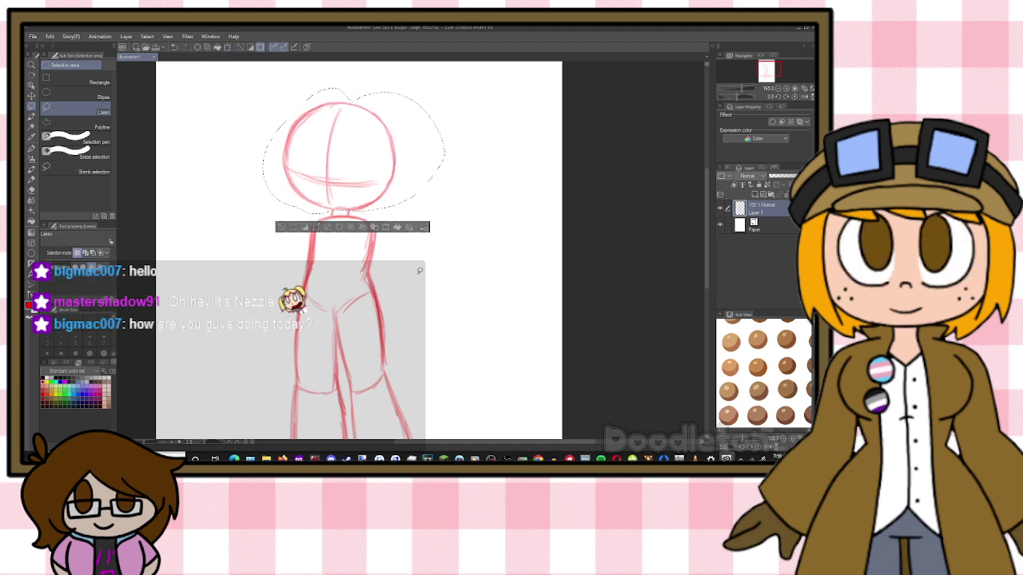
key("Return")
Lasso the whole body below the neck and transform it to be slightly wider
scroll(705, 241, "down", 3)
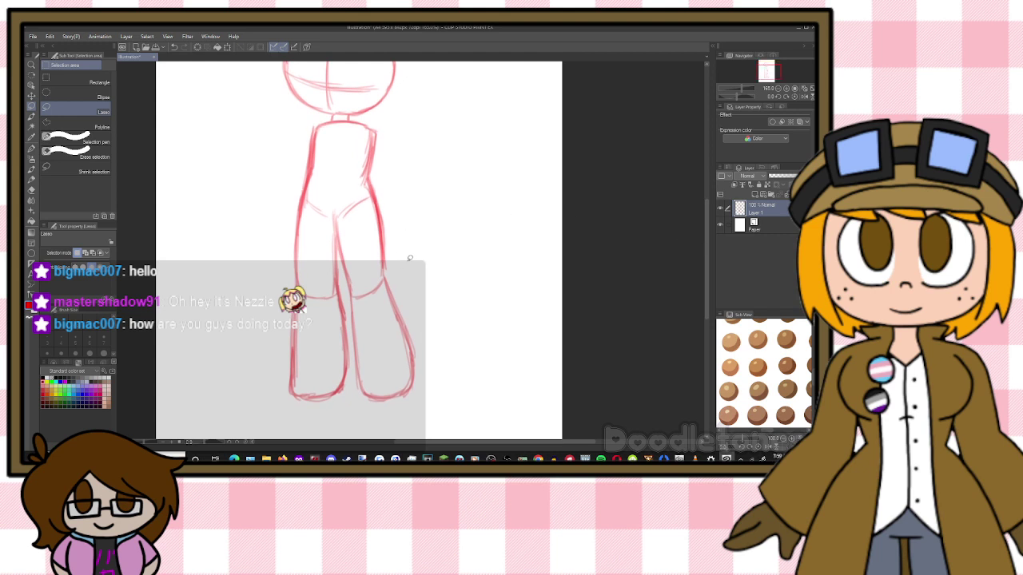
mouse_move(425, 234)
left_mouse_down()
mouse_move(404, 409)
mouse_move(276, 404)
mouse_move(269, 239)
mouse_move(304, 121)
mouse_move(358, 110)
mouse_move(400, 124)
mouse_move(416, 255)
left_mouse_up()
key("ctrl+t")
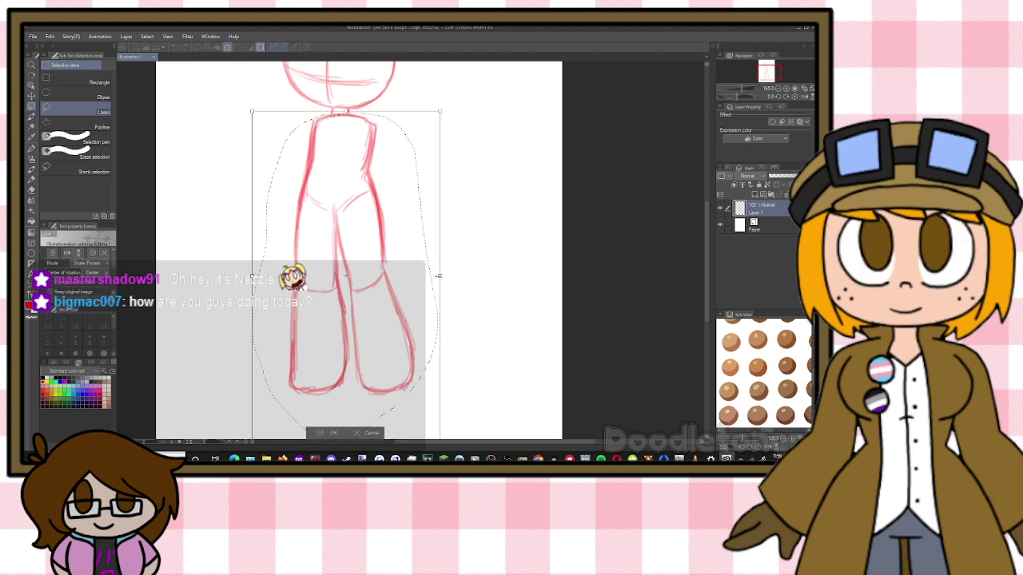
left_click_drag(403, 285, 398, 289)
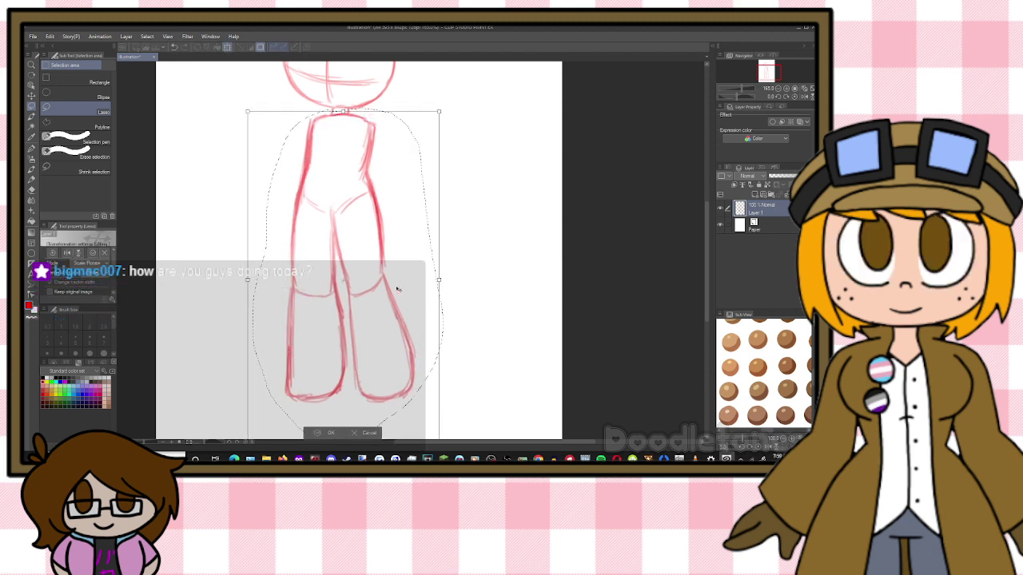
left_click(328, 432)
left_click(456, 306)
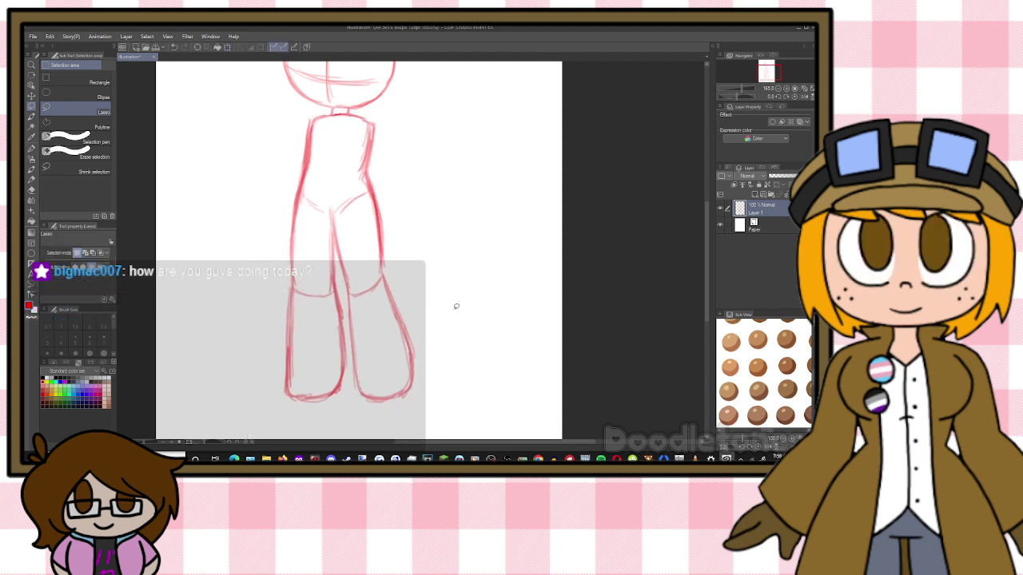
Darken the curved hip line between the waist and the crotch with the Opaque watercolor brush
left_click_drag(707, 229, 706, 226)
scroll(359, 240, "up", 3)
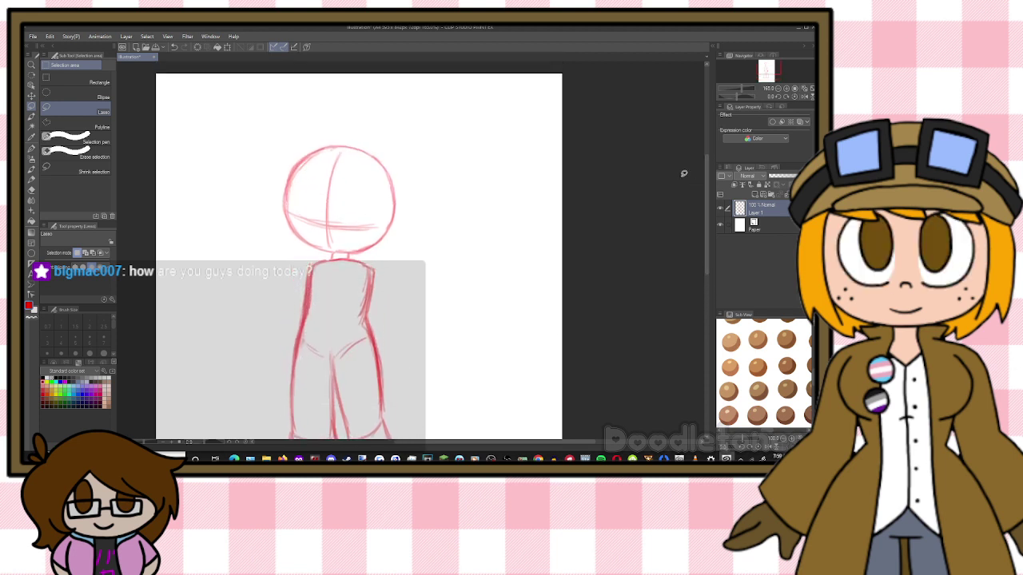
key("b")
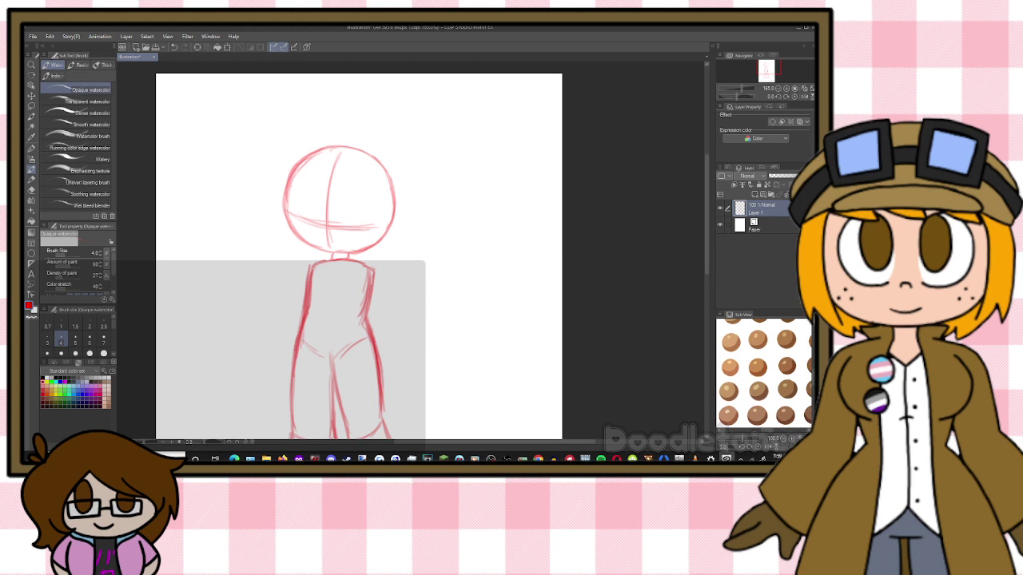
scroll(317, 272, "up", 2)
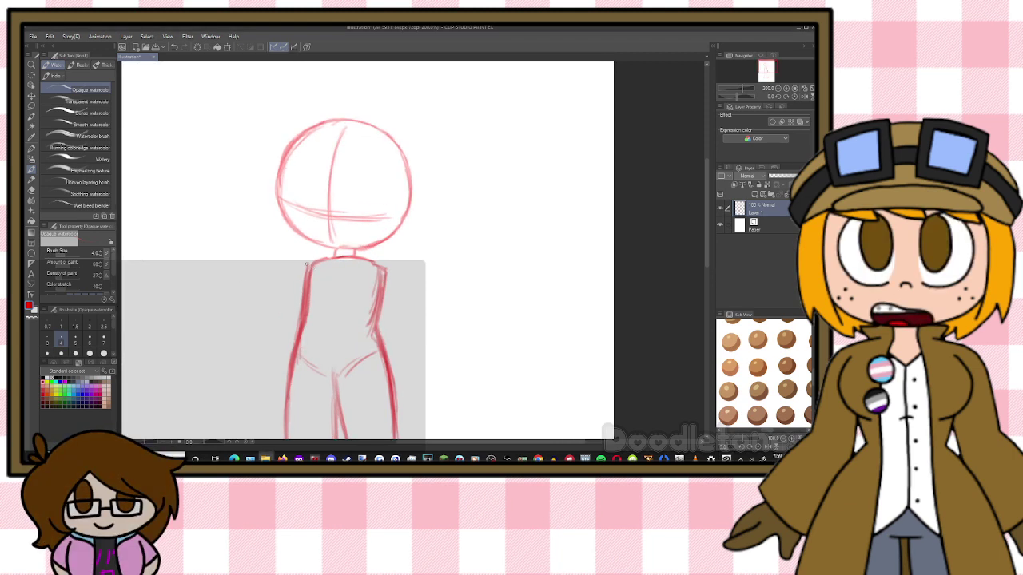
mouse_move(311, 367)
left_mouse_down()
mouse_move(335, 376)
mouse_move(314, 370)
mouse_move(343, 425)
left_mouse_up()
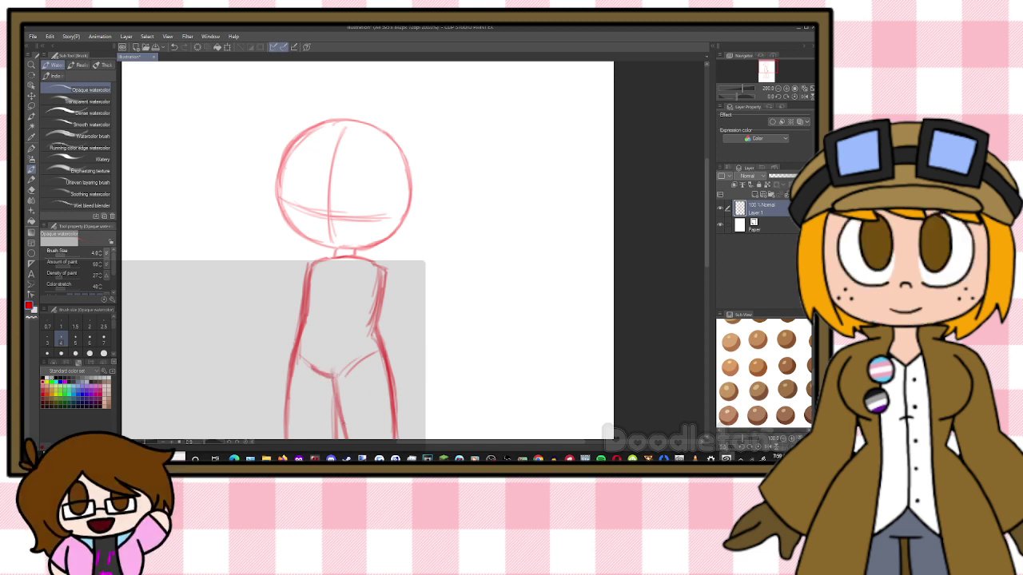
mouse_move(363, 257)
left_mouse_down()
mouse_move(388, 271)
mouse_move(398, 315)
left_mouse_up()
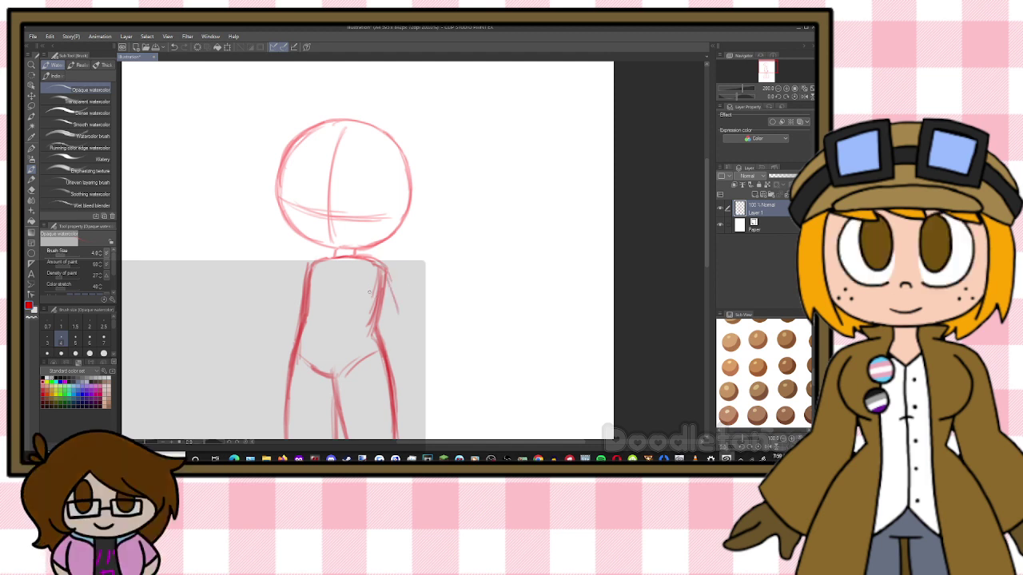
mouse_move(361, 286)
left_mouse_down()
mouse_move(387, 341)
mouse_move(402, 305)
mouse_move(440, 278)
left_mouse_up()
mouse_move(380, 346)
left_mouse_down()
mouse_move(412, 337)
mouse_move(437, 307)
mouse_move(442, 303)
left_mouse_up()
mouse_move(404, 340)
left_mouse_down()
mouse_move(433, 317)
mouse_move(420, 331)
left_mouse_up()
left_click_drag(362, 294, 378, 340)
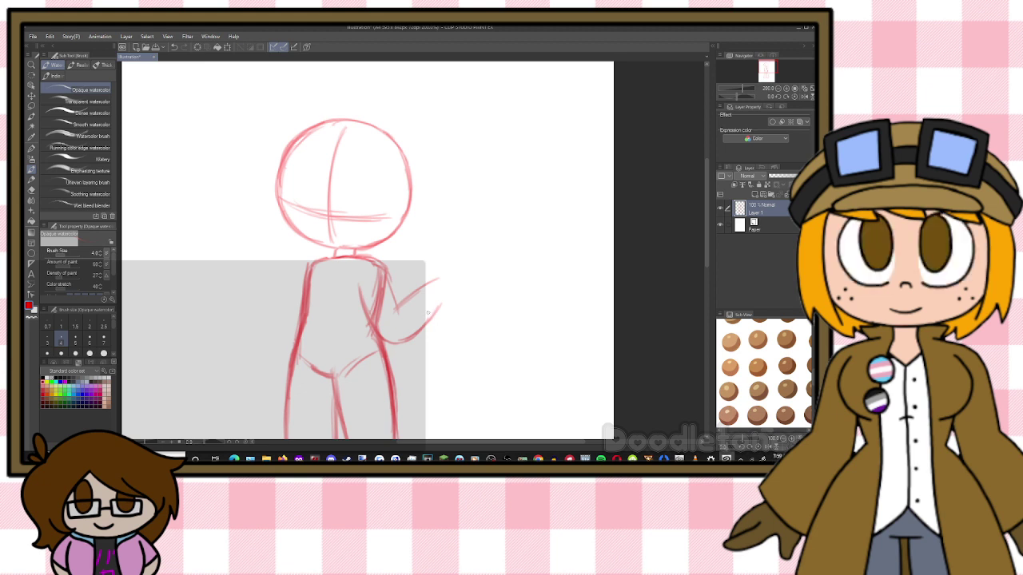
key("ctrl+z")
key("ctrl+z")
key("ctrl+z")
key("ctrl+z")
key("ctrl+z")
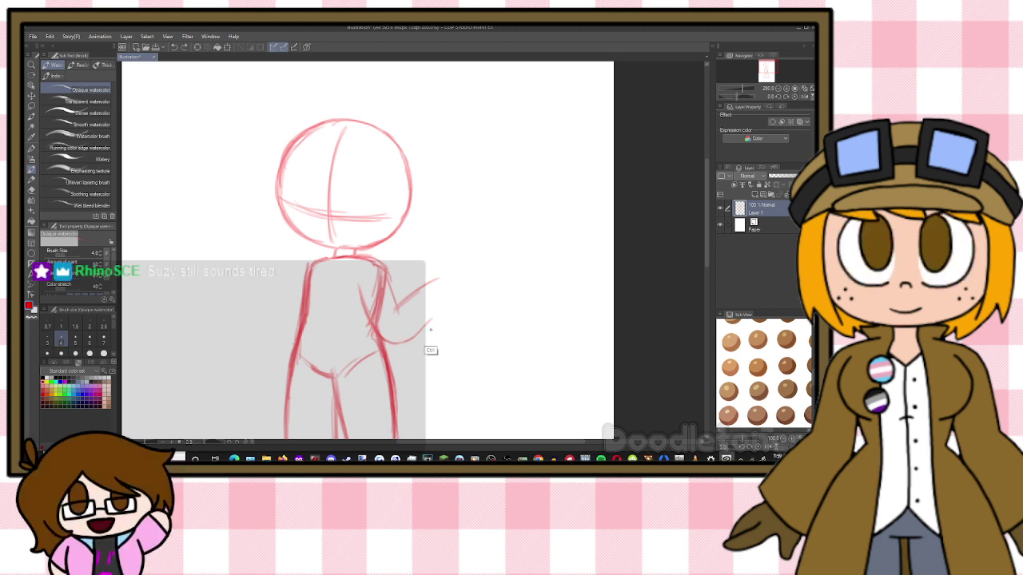
key("ctrl+z")
key("ctrl+z")
key("ctrl+z")
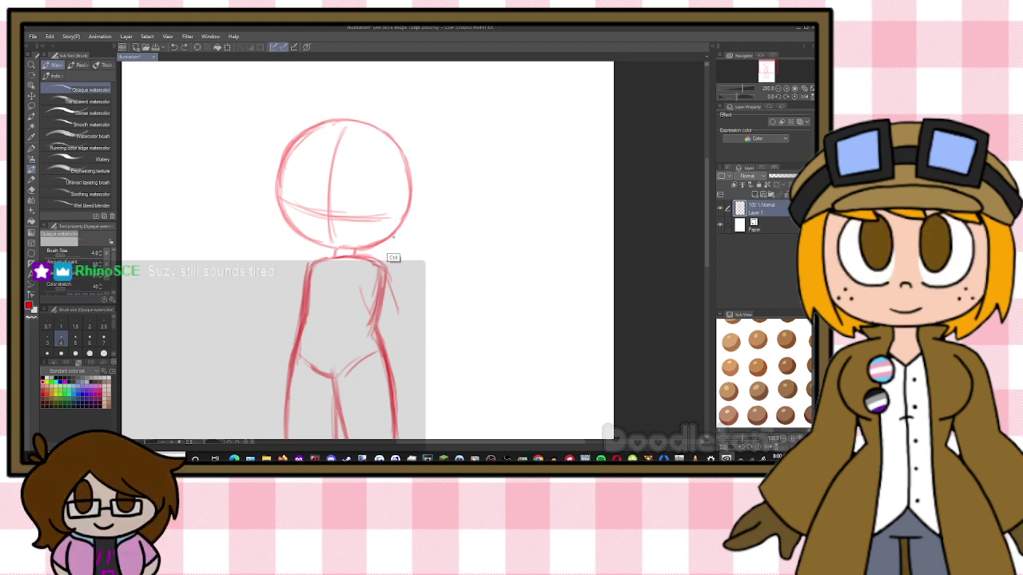
Sketch the arm on the viewer's right, bent at the elbow with the forearm raised outward and an open palm-up hand
mouse_move(363, 254)
left_mouse_down()
mouse_move(404, 283)
mouse_move(393, 271)
mouse_move(402, 305)
mouse_move(441, 274)
left_mouse_up()
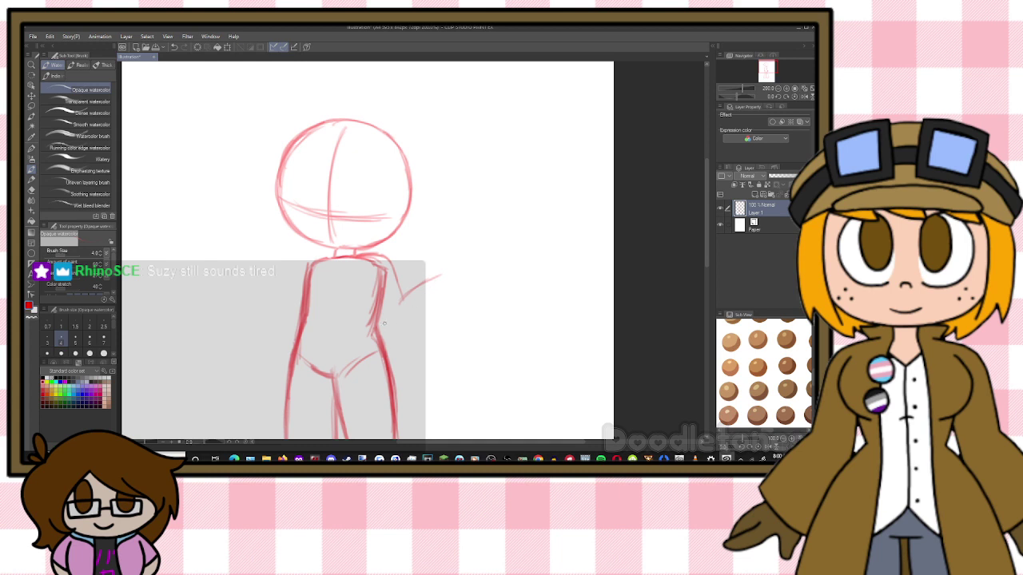
mouse_move(385, 323)
left_mouse_down()
mouse_move(388, 336)
mouse_move(409, 336)
mouse_move(431, 311)
mouse_move(442, 296)
mouse_move(420, 281)
mouse_move(436, 276)
mouse_move(443, 297)
left_mouse_up()
mouse_move(437, 282)
left_mouse_down()
mouse_move(444, 297)
mouse_move(429, 318)
left_mouse_up()
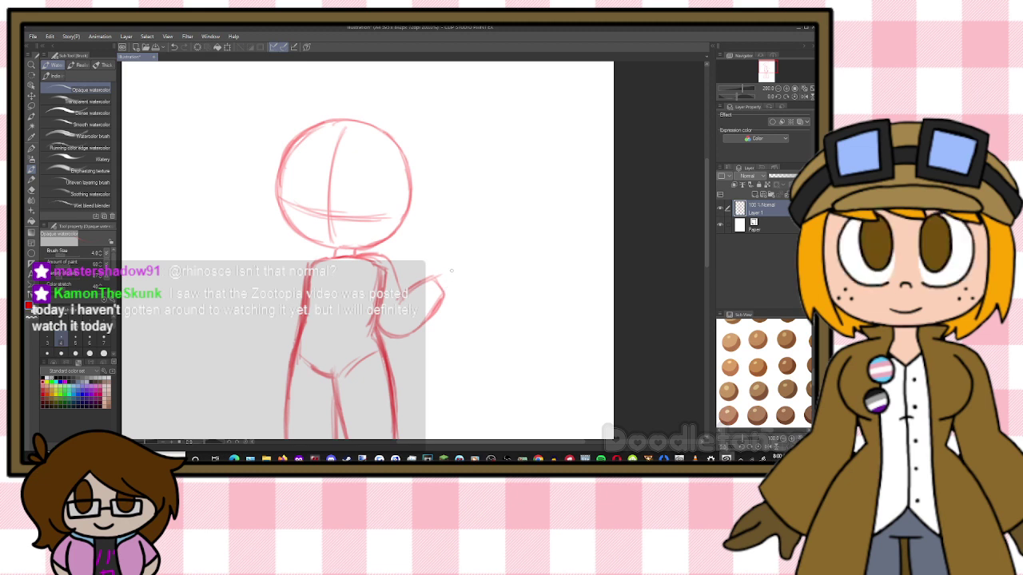
mouse_move(433, 276)
left_mouse_down()
mouse_move(478, 275)
mouse_move(452, 299)
mouse_move(454, 267)
mouse_move(472, 270)
mouse_move(477, 285)
mouse_move(443, 297)
left_mouse_up()
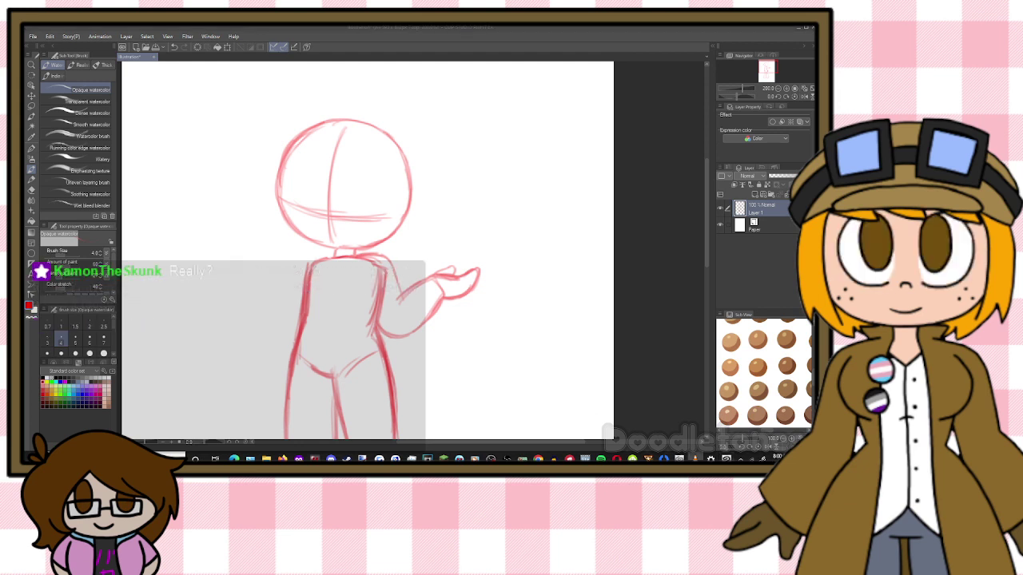
Sketch the shoulder and bent arm on the viewer's left with the forearm raised outward, mirroring the other arm
left_click(244, 27)
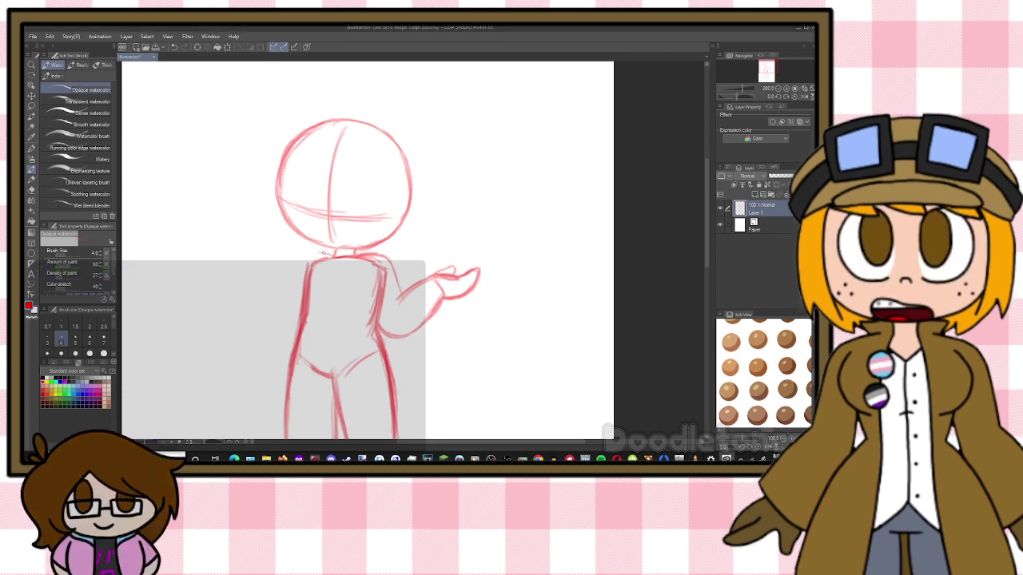
left_click_drag(312, 255, 286, 291)
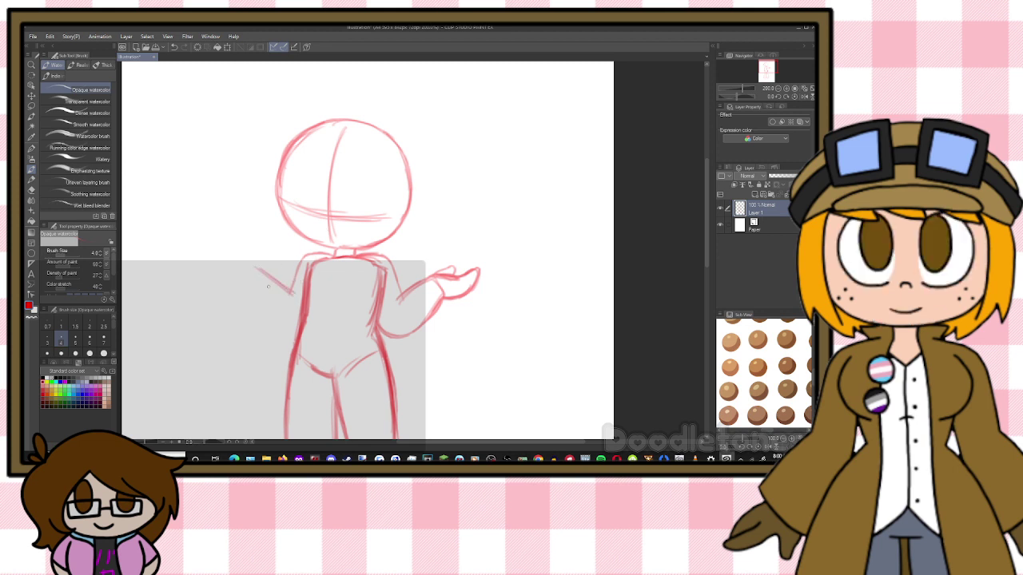
mouse_move(246, 283)
left_mouse_down()
mouse_move(283, 328)
mouse_move(281, 321)
mouse_move(294, 323)
mouse_move(270, 320)
mouse_move(297, 331)
mouse_move(267, 314)
left_mouse_up()
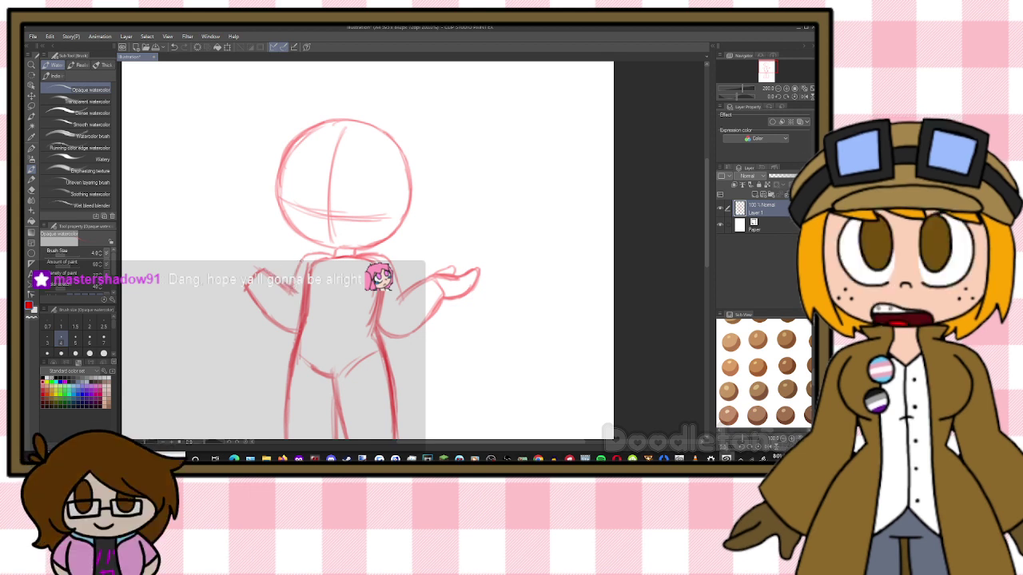
left_click_drag(377, 250, 356, 254)
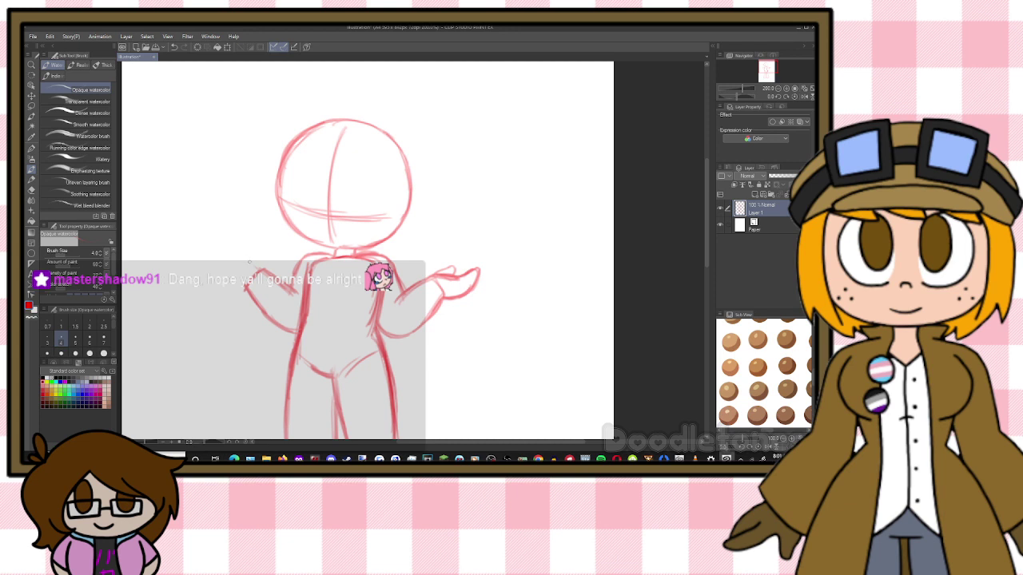
Sketch an open hand with thumb and separate fingers at the end of the arm on the viewer's left
mouse_move(264, 259)
left_mouse_down()
mouse_move(244, 271)
mouse_move(230, 248)
mouse_move(232, 278)
mouse_move(229, 253)
mouse_move(259, 266)
left_mouse_up()
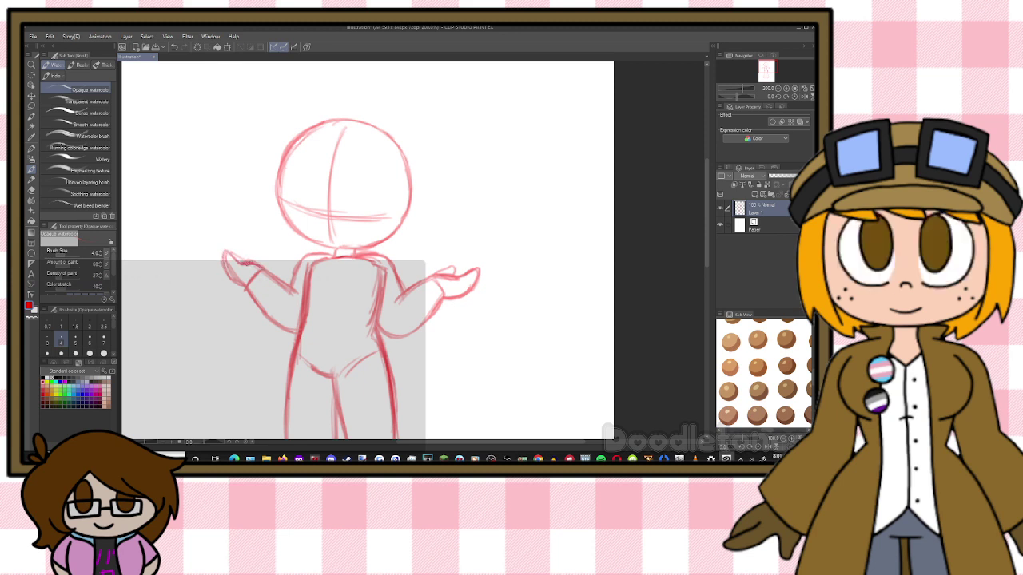
left_click_drag(226, 260, 232, 276)
key("ctrl+z")
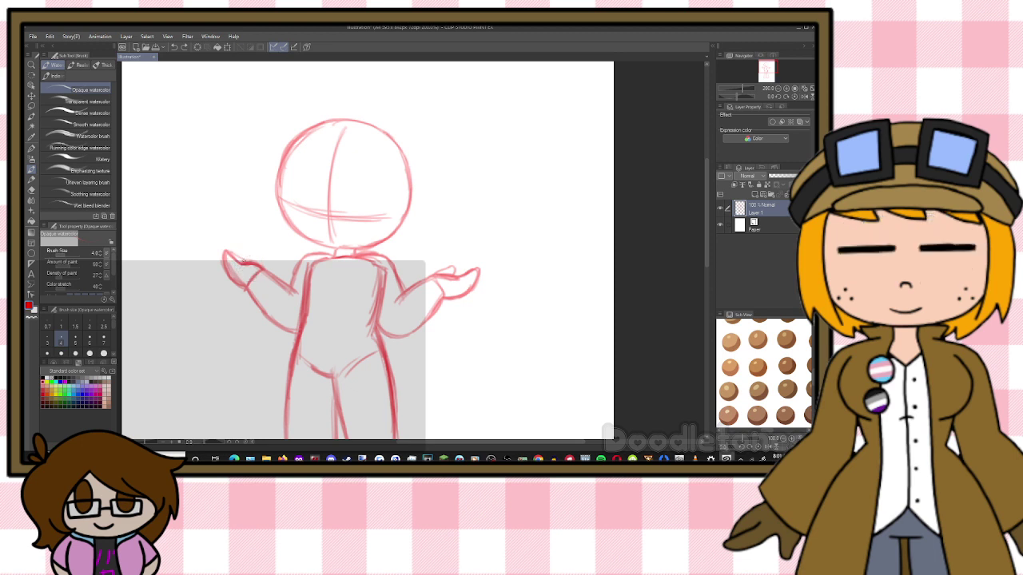
left_click_drag(247, 252, 254, 262)
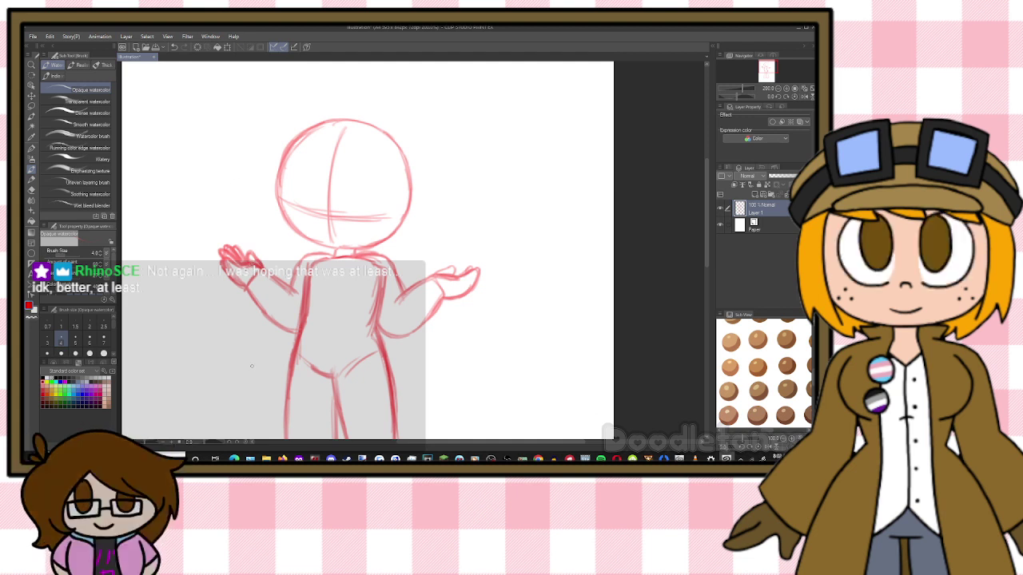
Lasso the hand on the viewer's left, rotate it counterclockwise outward and reposition it on the wrist
key("m")
mouse_move(240, 218)
left_mouse_down()
mouse_move(275, 251)
mouse_move(251, 289)
mouse_move(191, 258)
left_mouse_up()
key("ctrl+t")
left_click_drag(291, 247, 288, 231)
left_click_drag(252, 289, 252, 296)
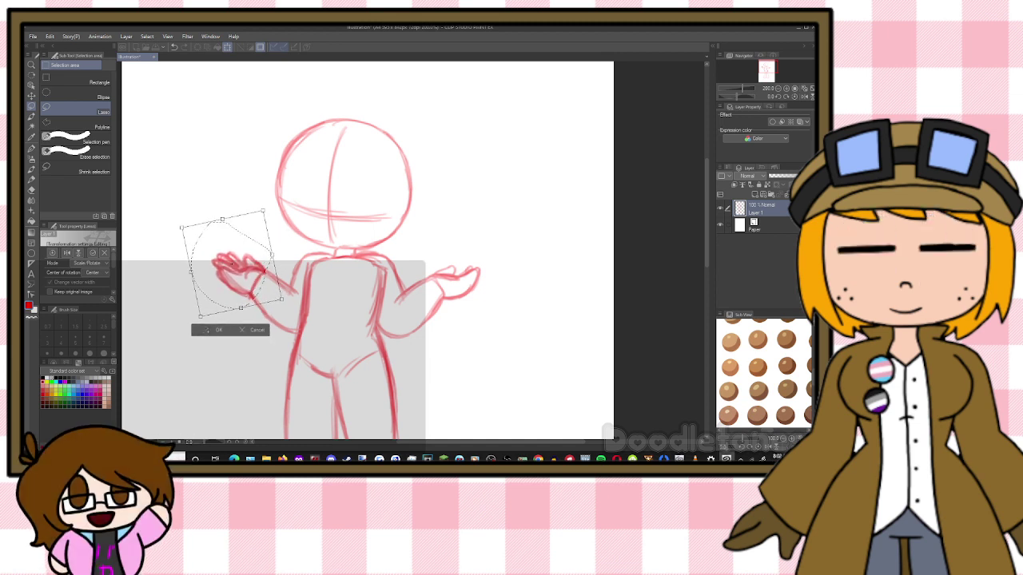
key("Return")
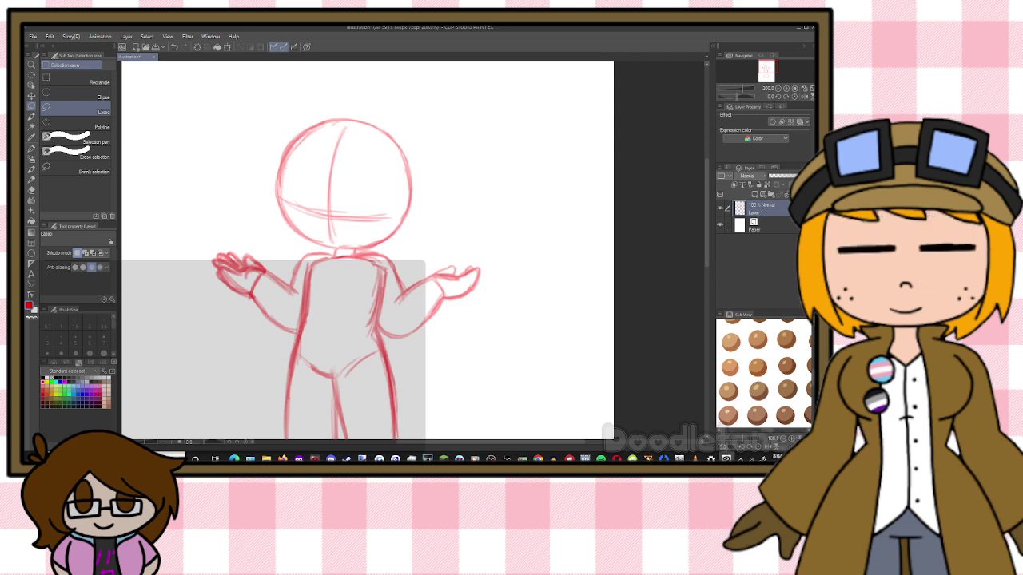
Sketch a tall rounded eye outline over the guide line on the viewer's left of the face with the Opaque watercolor brush
key("b")
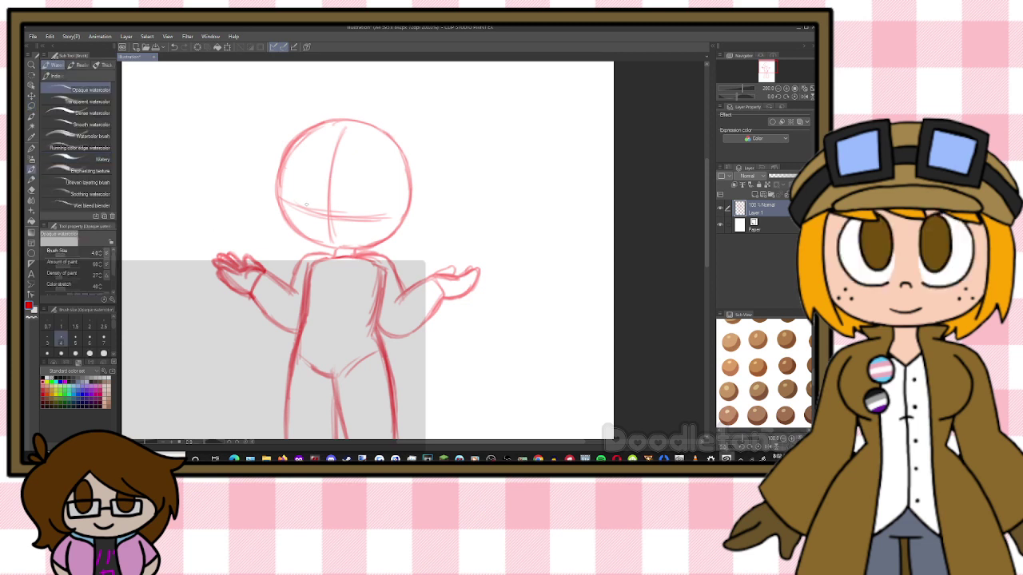
mouse_move(288, 202)
left_mouse_down()
mouse_move(314, 197)
mouse_move(292, 211)
left_mouse_up()
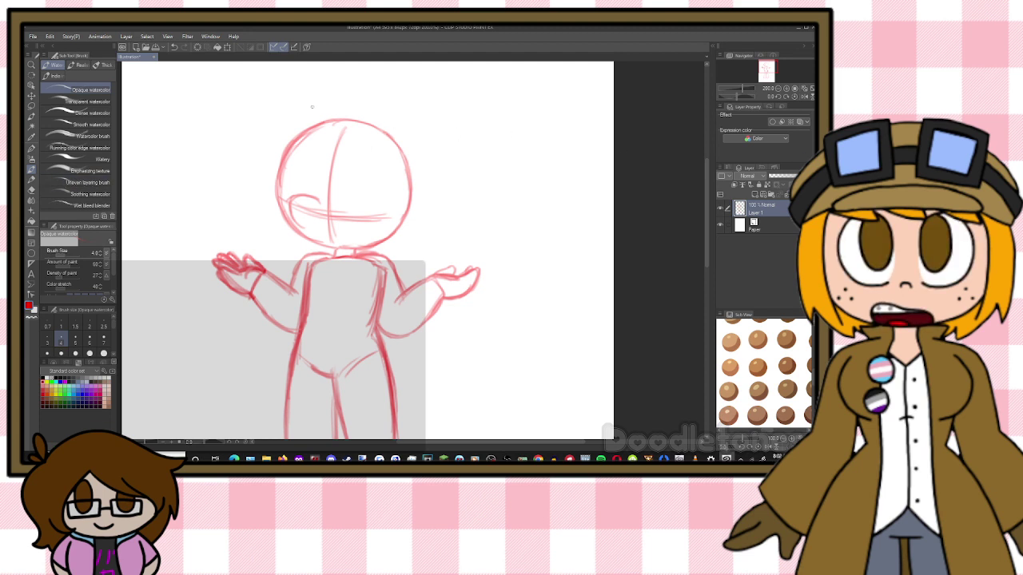
scroll(285, 138, "up", 3)
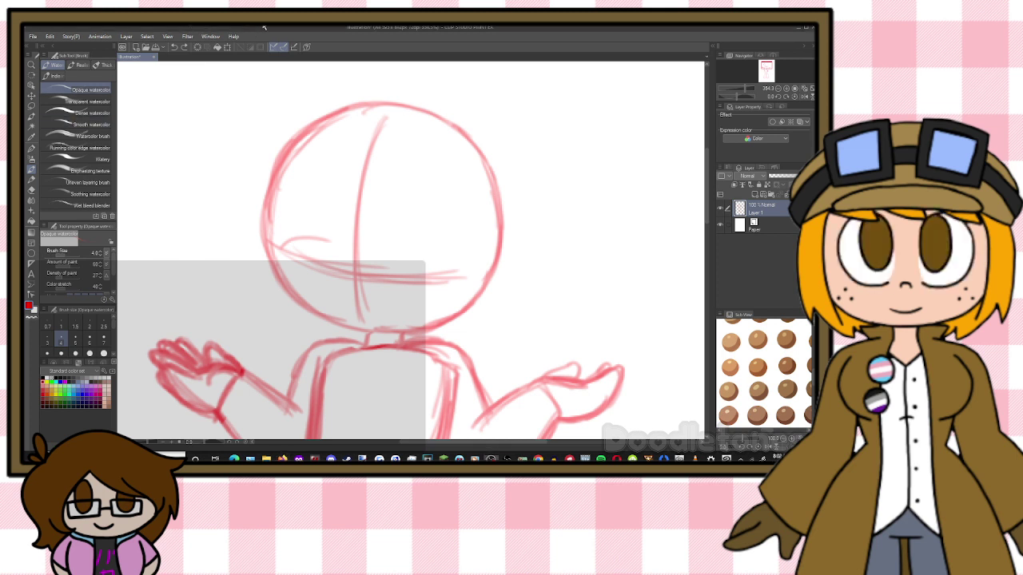
key("ctrl+z")
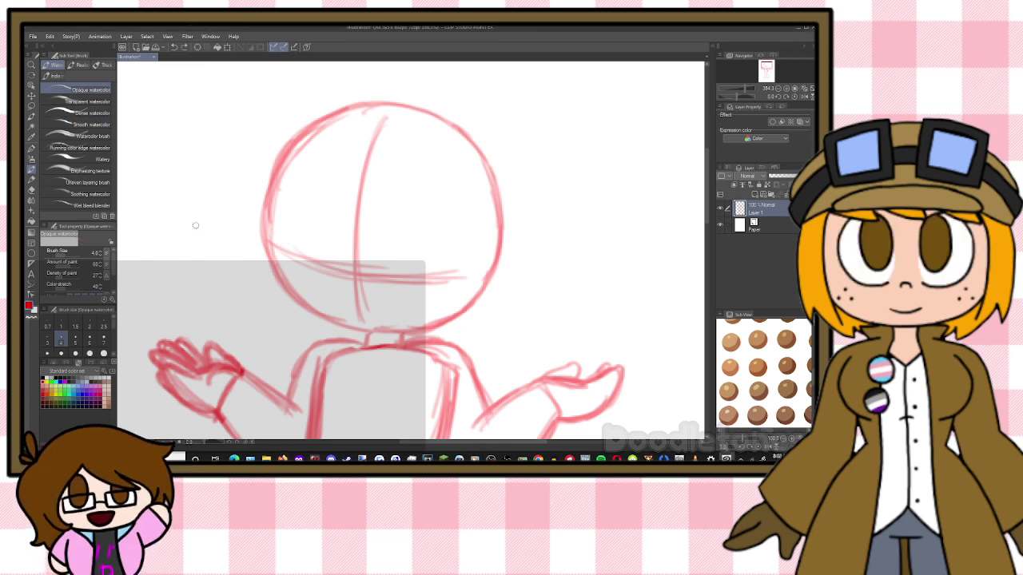
mouse_move(324, 231)
left_mouse_down()
mouse_move(319, 223)
mouse_move(286, 241)
mouse_move(283, 274)
left_mouse_up()
mouse_move(292, 239)
left_mouse_down()
mouse_move(295, 286)
mouse_move(318, 295)
left_mouse_up()
mouse_move(289, 227)
left_mouse_down()
mouse_move(326, 224)
mouse_move(313, 219)
mouse_move(334, 247)
mouse_move(330, 229)
mouse_move(371, 236)
mouse_move(402, 210)
left_mouse_up()
key("ctrl+z")
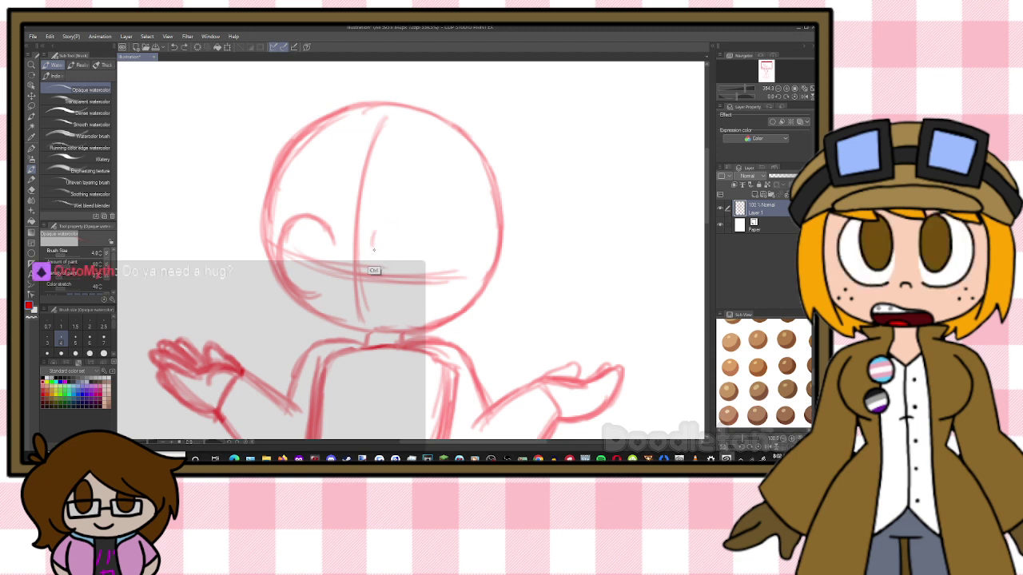
Sketch the tall rounded eye outline on the viewer's right and an oval pupil inside each eye
mouse_move(373, 246)
left_mouse_down()
mouse_move(381, 226)
mouse_move(407, 219)
mouse_move(427, 237)
mouse_move(429, 271)
left_mouse_up()
mouse_move(430, 236)
left_mouse_down()
mouse_move(433, 257)
mouse_move(408, 302)
mouse_move(377, 295)
mouse_move(403, 305)
mouse_move(429, 289)
left_mouse_up()
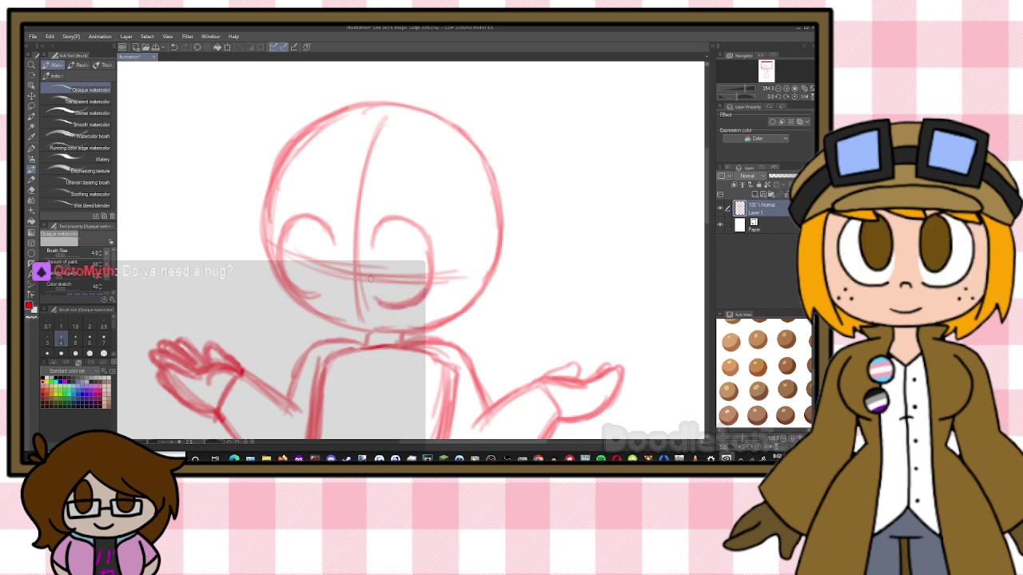
mouse_move(310, 223)
left_mouse_down()
mouse_move(311, 267)
mouse_move(311, 222)
mouse_move(320, 273)
mouse_move(306, 249)
mouse_move(333, 259)
left_mouse_up()
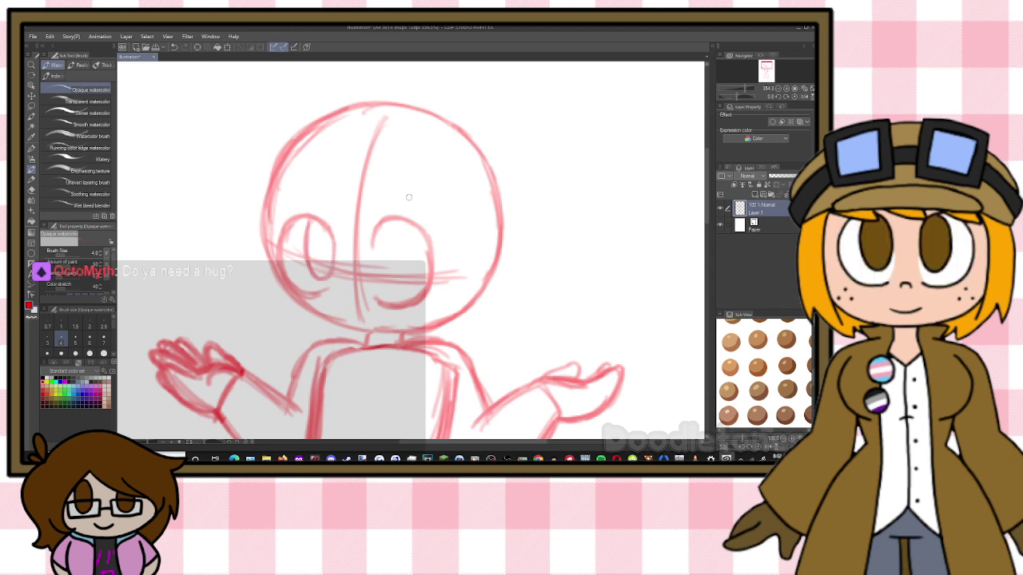
mouse_move(403, 225)
left_mouse_down()
mouse_move(403, 279)
mouse_move(428, 263)
mouse_move(398, 273)
mouse_move(418, 277)
left_mouse_up()
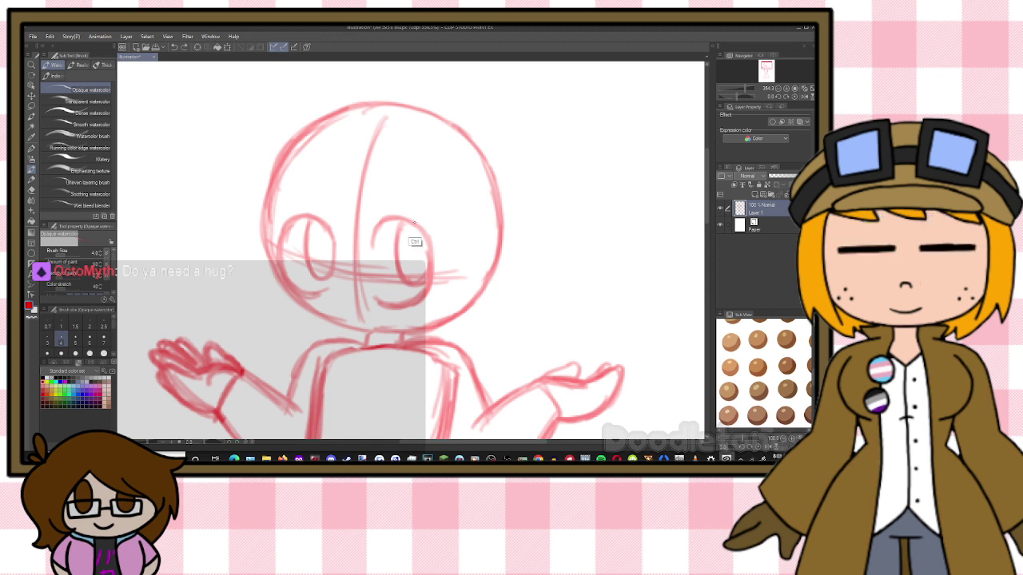
Undo the pupil on the viewer's right and redraw it as an oval closer to the face's center line
key("ctrl+z")
key("ctrl+z")
key("ctrl+z")
mouse_move(398, 220)
left_mouse_down()
mouse_move(396, 273)
mouse_move(422, 281)
left_mouse_up()
left_click_drag(428, 244, 418, 278)
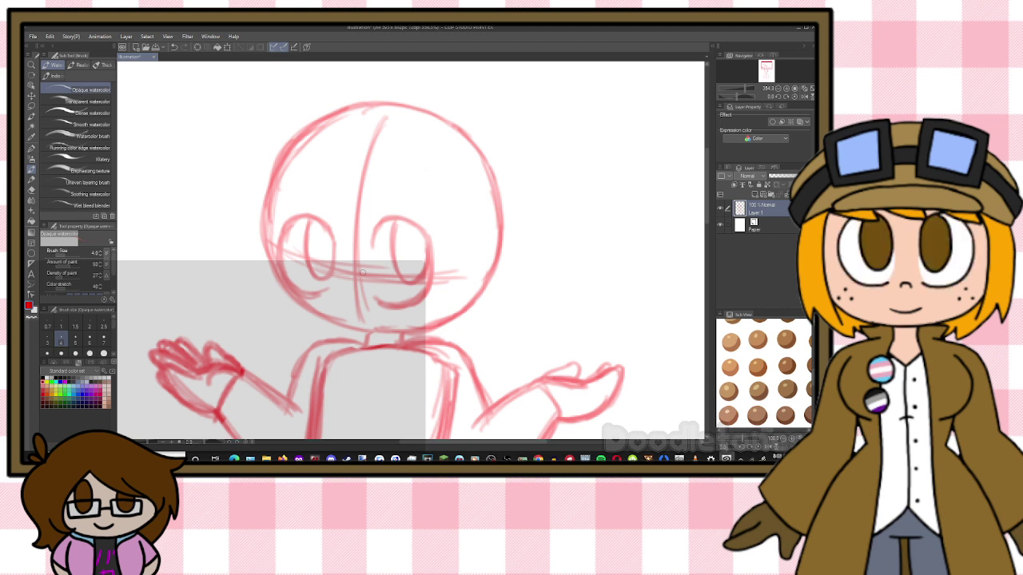
Add a small curved nose and a short slanted mouth, and darken the eye outline on the viewer's right
left_click_drag(349, 288, 347, 307)
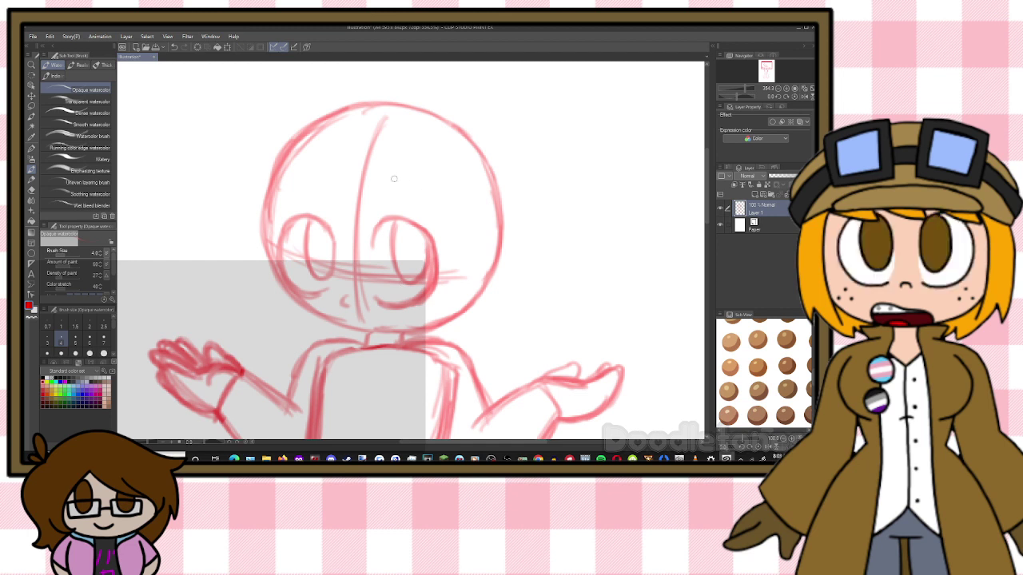
key("e")
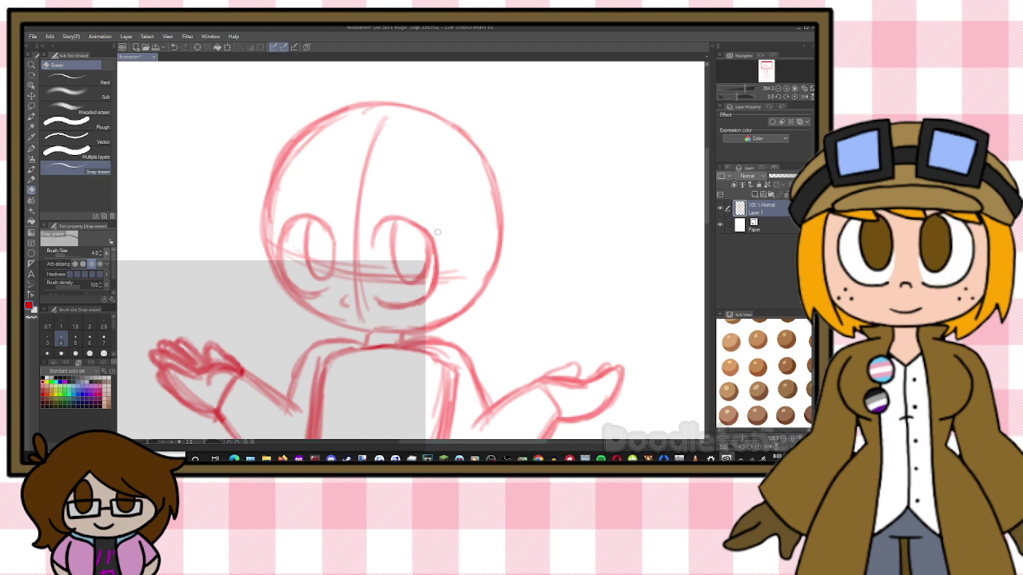
key("b")
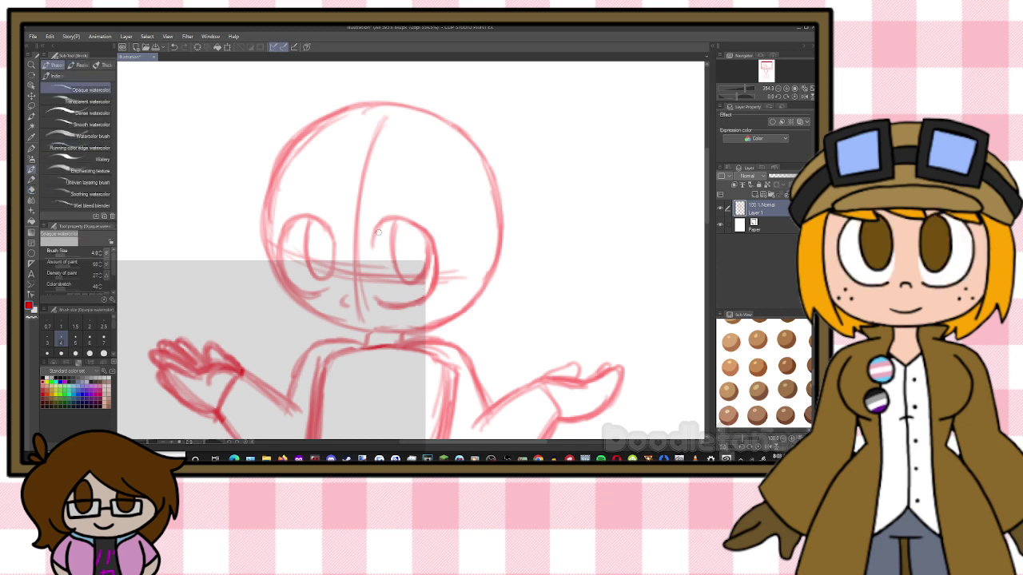
mouse_move(378, 233)
left_mouse_down()
mouse_move(398, 221)
mouse_move(434, 248)
mouse_move(423, 297)
mouse_move(409, 307)
left_mouse_up()
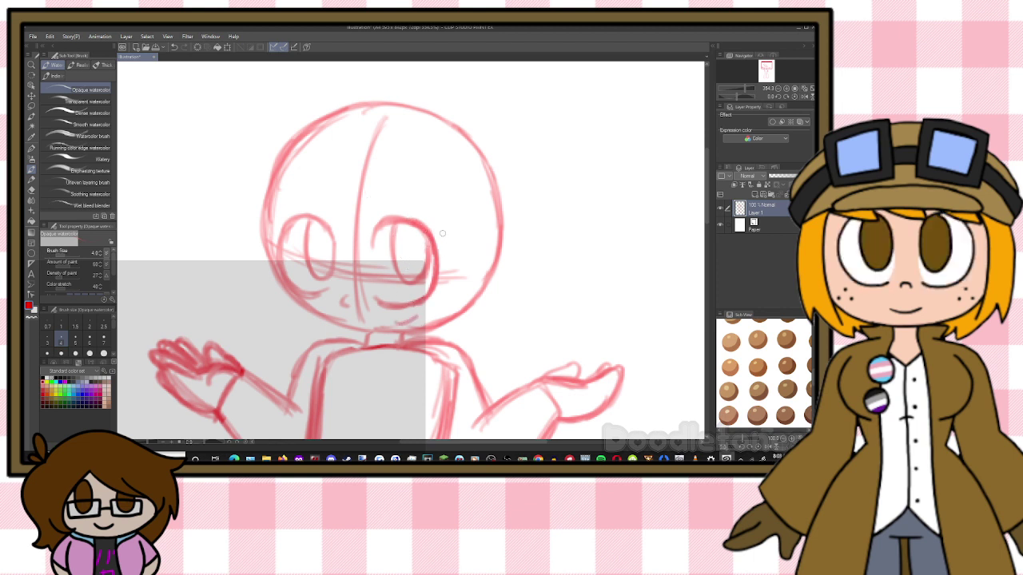
left_click_drag(394, 322, 416, 317)
Bring up the reference character image and sketch jagged bangs across the forehead with pointed locks beside the eye on the viewer's right
left_click(266, 458)
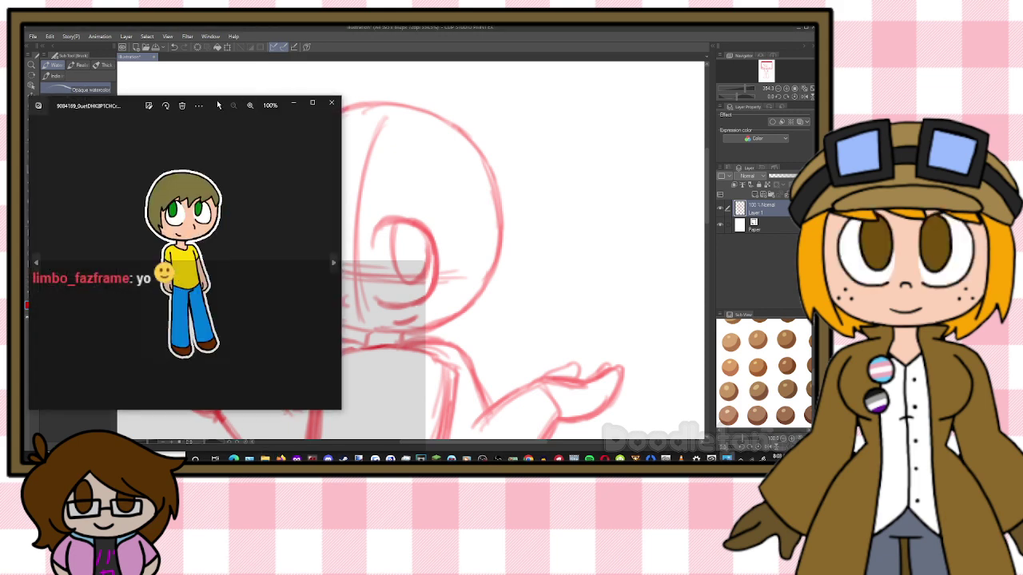
left_click_drag(218, 105, 24, 105)
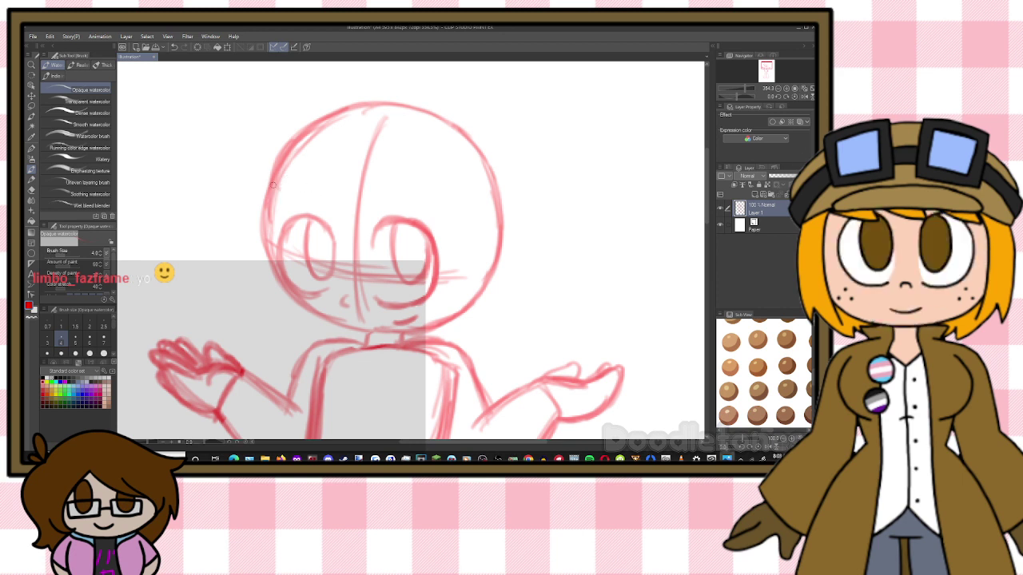
mouse_move(276, 171)
left_mouse_down()
mouse_move(257, 218)
mouse_move(304, 195)
mouse_move(284, 227)
left_mouse_up()
left_click_drag(286, 225, 355, 206)
mouse_move(293, 225)
left_mouse_down()
mouse_move(359, 200)
mouse_move(444, 212)
mouse_move(435, 206)
mouse_move(435, 234)
left_mouse_up()
mouse_move(432, 235)
left_mouse_down()
mouse_move(460, 219)
mouse_move(454, 276)
left_mouse_up()
mouse_move(460, 224)
left_mouse_down()
mouse_move(450, 283)
mouse_move(465, 279)
mouse_move(450, 294)
mouse_move(473, 271)
mouse_move(444, 293)
left_mouse_up()
left_click_drag(464, 219, 459, 235)
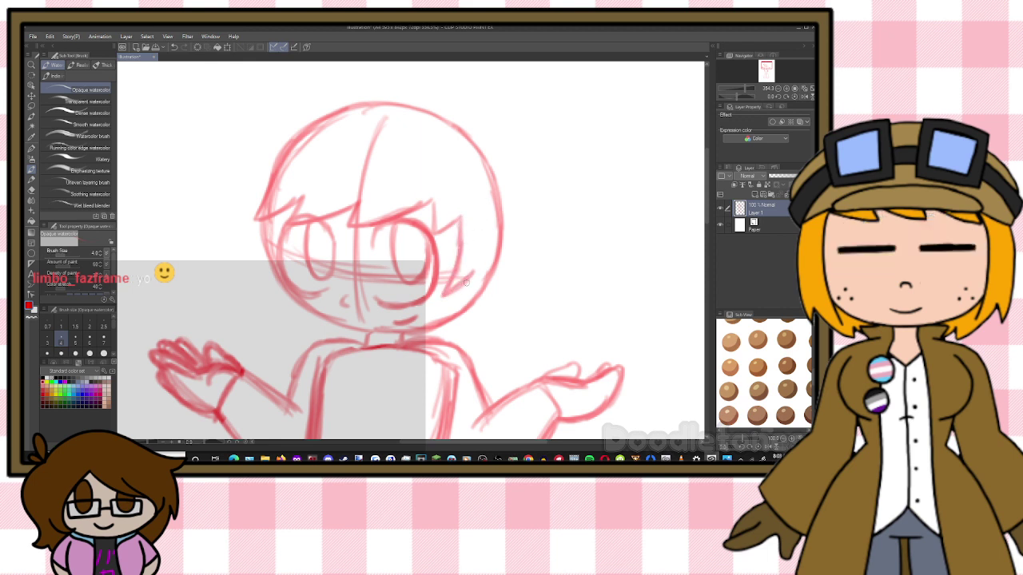
mouse_move(468, 286)
left_mouse_down()
mouse_move(451, 313)
mouse_move(475, 272)
mouse_move(449, 315)
left_mouse_up()
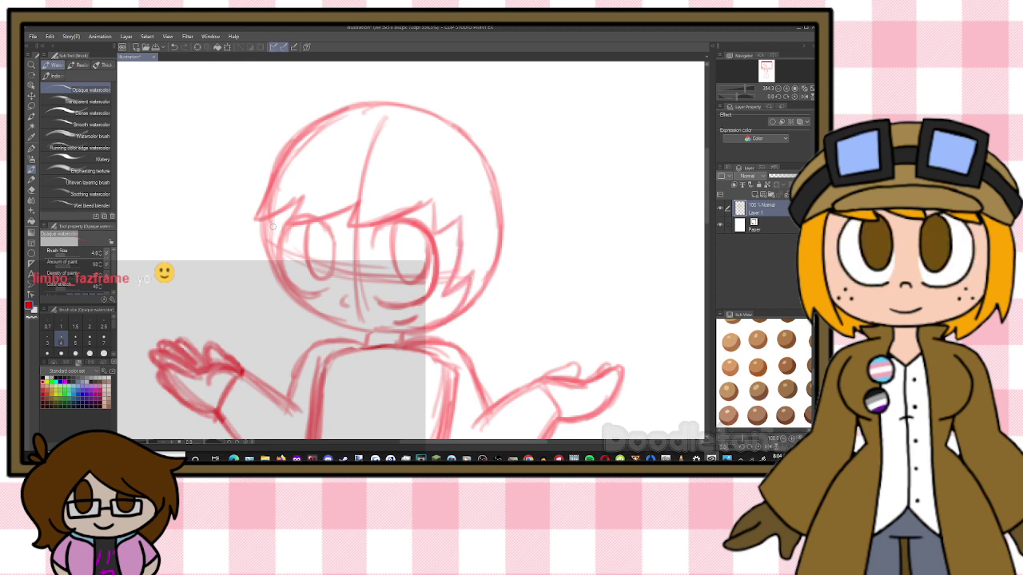
Sketch the face edge below the bangs on the viewer's left and reinforce the pointed hair tuft and fringe there
left_click_drag(275, 212, 269, 256)
mouse_move(270, 219)
left_mouse_down()
mouse_move(282, 279)
mouse_move(260, 235)
left_mouse_up()
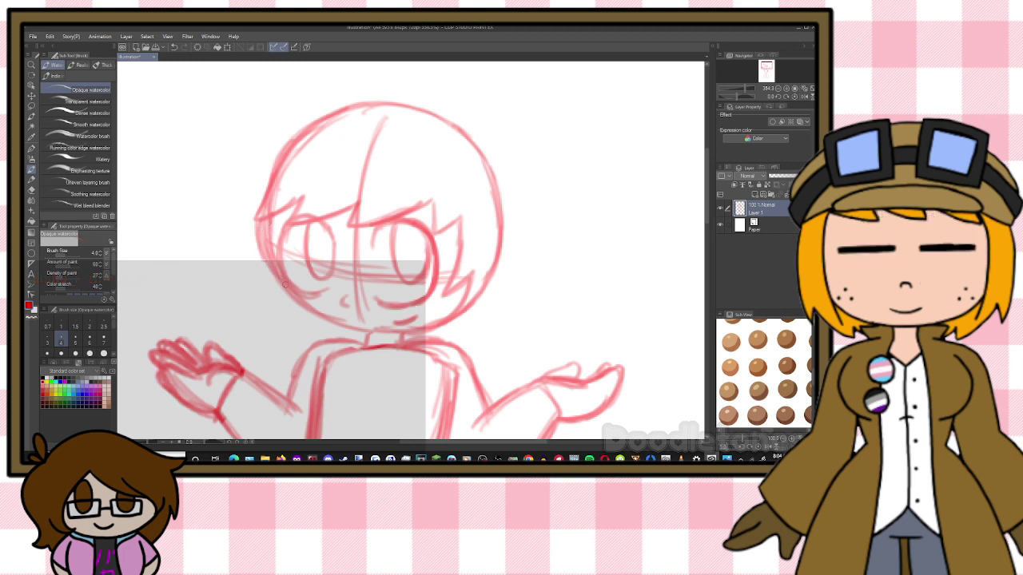
mouse_move(272, 178)
left_mouse_down()
mouse_move(252, 218)
mouse_move(286, 204)
mouse_move(276, 205)
left_mouse_up()
mouse_move(270, 209)
left_mouse_down()
mouse_move(300, 196)
mouse_move(285, 227)
left_mouse_up()
left_click_drag(291, 224, 354, 210)
Draw the outer hair contour over the top of the head and down to the side locks on the viewer's right
mouse_move(446, 324)
left_mouse_down()
mouse_move(484, 304)
mouse_move(492, 280)
left_mouse_up()
mouse_move(280, 171)
left_mouse_down()
mouse_move(305, 124)
mouse_move(277, 171)
mouse_move(307, 136)
mouse_move(274, 170)
mouse_move(336, 114)
mouse_move(305, 123)
mouse_move(383, 97)
mouse_move(364, 103)
mouse_move(444, 123)
mouse_move(452, 111)
mouse_move(473, 148)
left_mouse_up()
mouse_move(444, 117)
left_mouse_down()
mouse_move(489, 160)
mouse_move(500, 197)
left_mouse_up()
left_click_drag(482, 161, 508, 252)
mouse_move(502, 207)
left_mouse_down()
mouse_move(493, 282)
mouse_move(504, 256)
mouse_move(482, 304)
left_mouse_up()
left_click_drag(500, 261, 462, 316)
left_click_drag(503, 240, 472, 307)
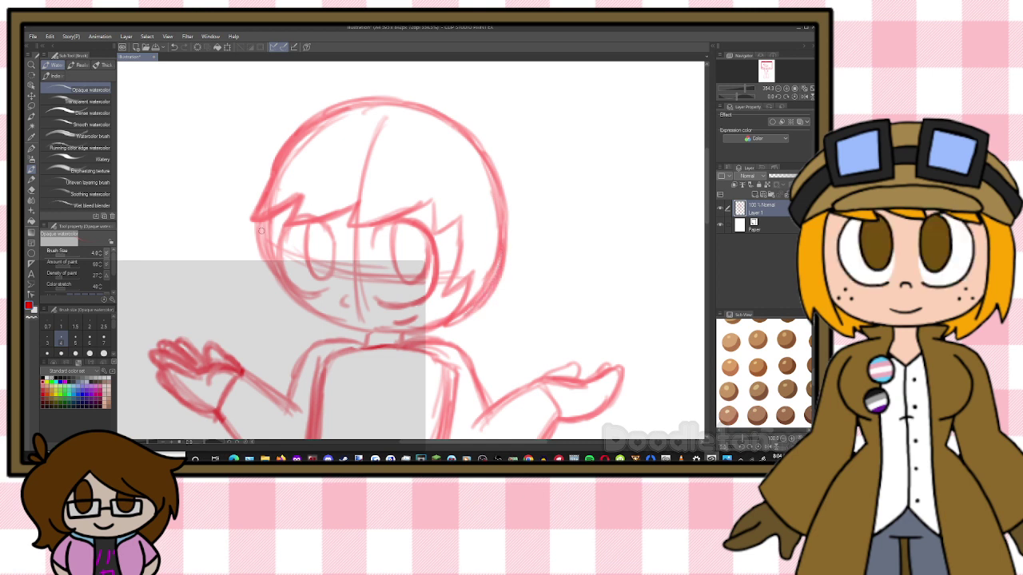
Thicken the cheek and jaw contour on the viewer's left and erase the stray lines outside it with the Snap eraser
mouse_move(262, 231)
left_mouse_down()
mouse_move(283, 289)
mouse_move(307, 310)
mouse_move(283, 288)
mouse_move(298, 297)
left_mouse_up()
left_click_drag(254, 228, 311, 310)
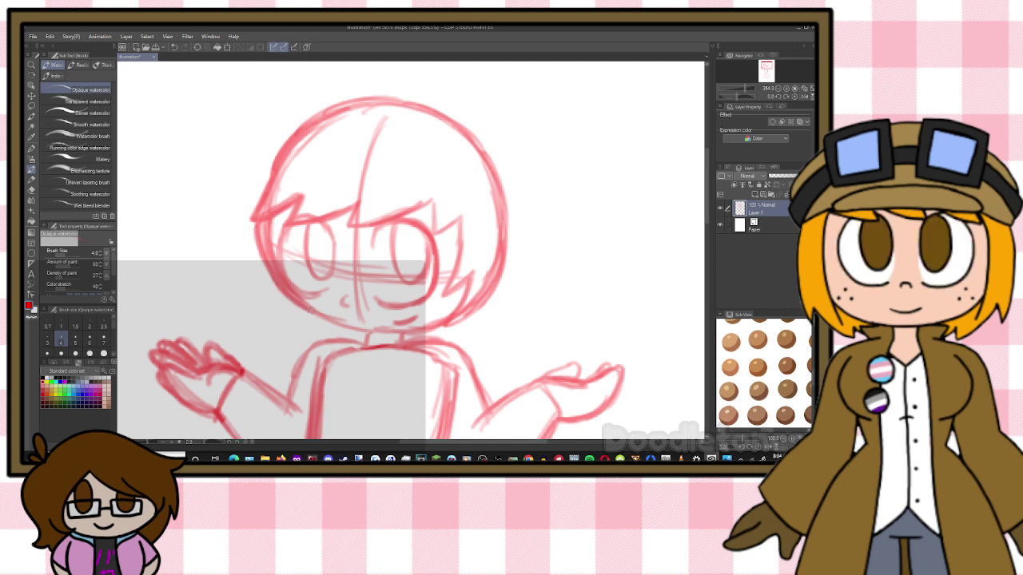
mouse_move(262, 228)
left_mouse_down()
mouse_move(265, 267)
mouse_move(295, 298)
mouse_move(348, 325)
left_mouse_up()
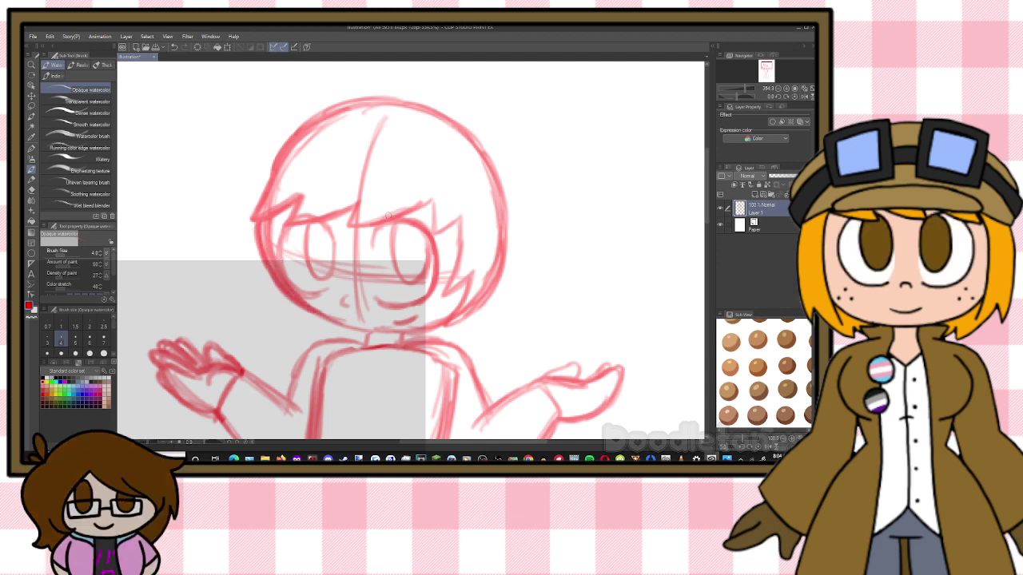
key("e")
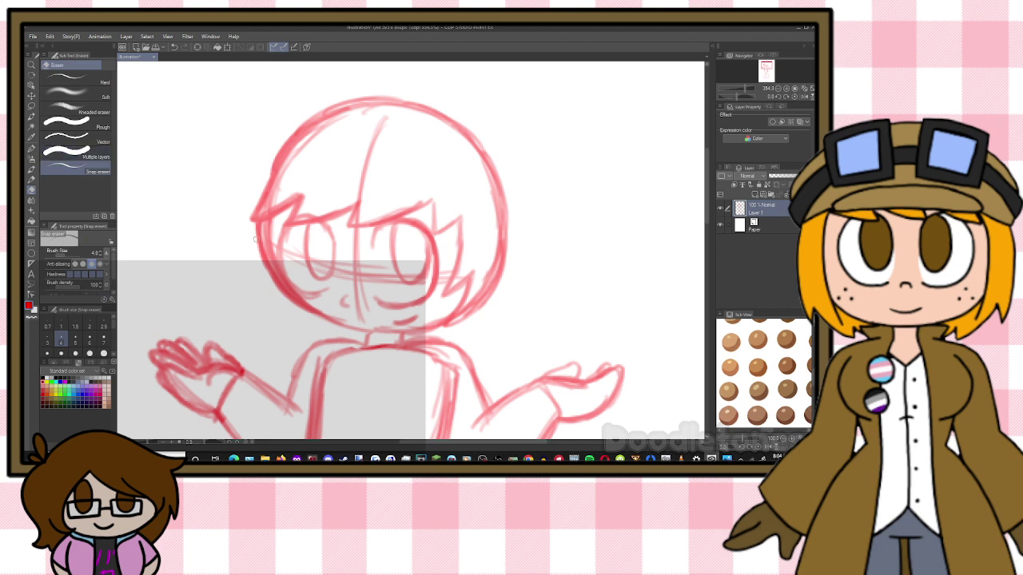
mouse_move(256, 239)
left_mouse_down()
mouse_move(271, 280)
mouse_move(309, 319)
left_mouse_up()
Sketch a curved T-shirt neckline and short sleeve hems on both upper arms with the Opaque watercolor brush
scroll(422, 232, "down", 3)
scroll(483, 297, "up", 2)
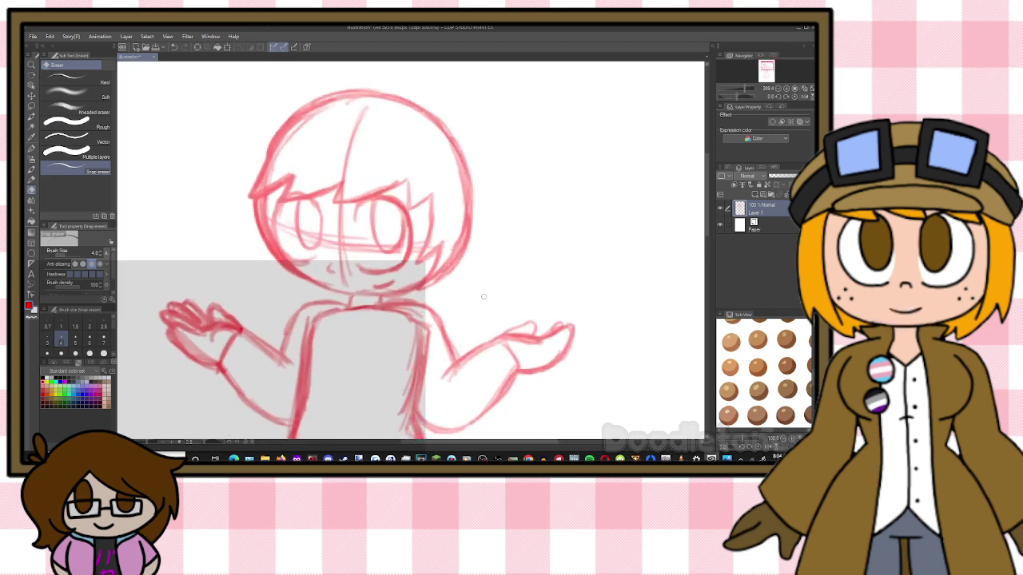
left_click(31, 169)
mouse_move(340, 311)
left_mouse_down()
mouse_move(349, 328)
mouse_move(390, 311)
mouse_move(369, 330)
mouse_move(396, 307)
mouse_move(456, 339)
mouse_move(431, 373)
left_mouse_up()
left_click_drag(454, 350, 425, 379)
mouse_move(293, 318)
left_mouse_down()
mouse_move(287, 357)
mouse_move(278, 341)
mouse_move(292, 361)
left_mouse_up()
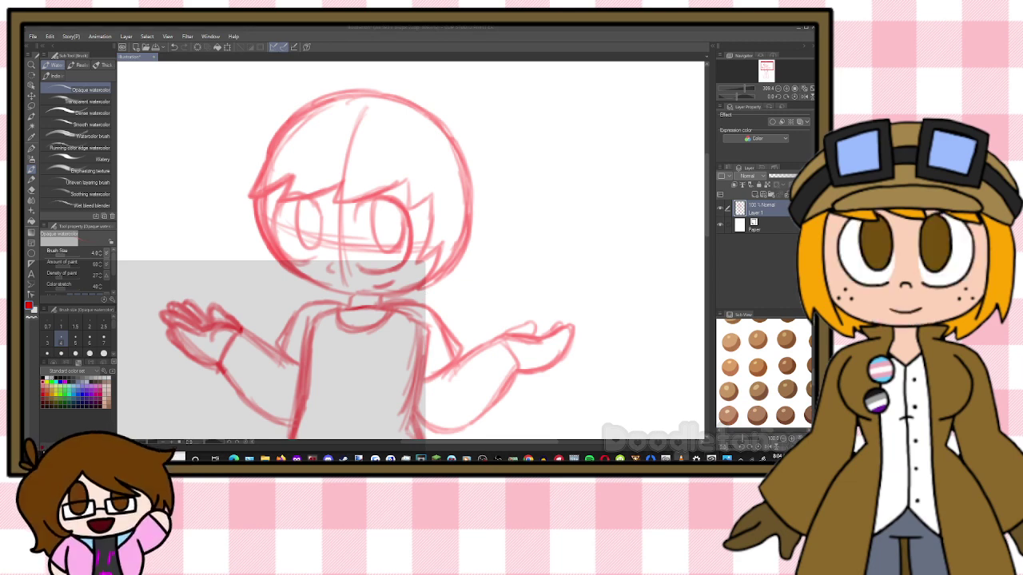
Sketch the lower T-shirt with flared sides and a curved hem across the hips
scroll(359, 323, "down", 3)
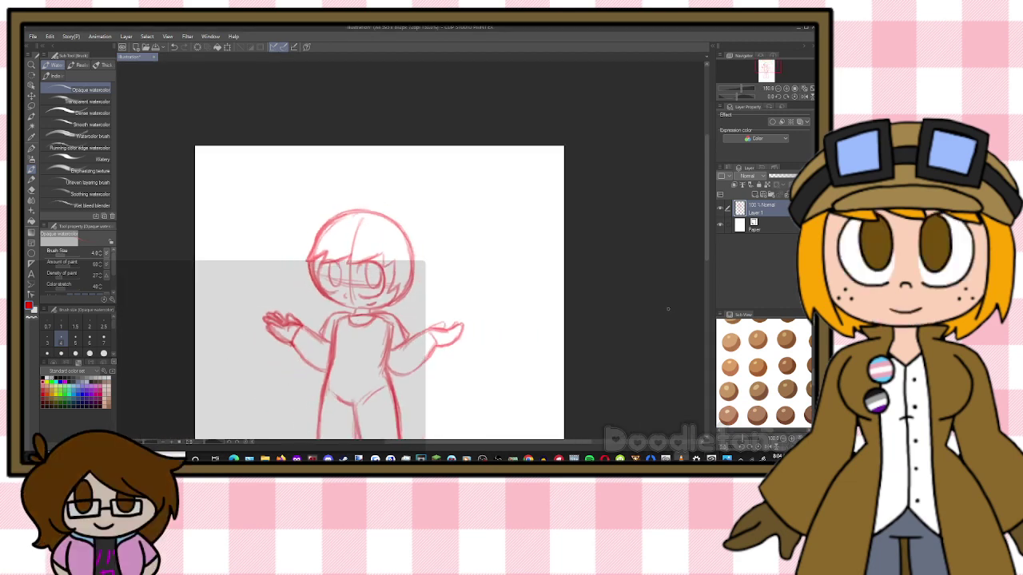
left_click_drag(707, 243, 705, 279)
scroll(352, 291, "up", 1)
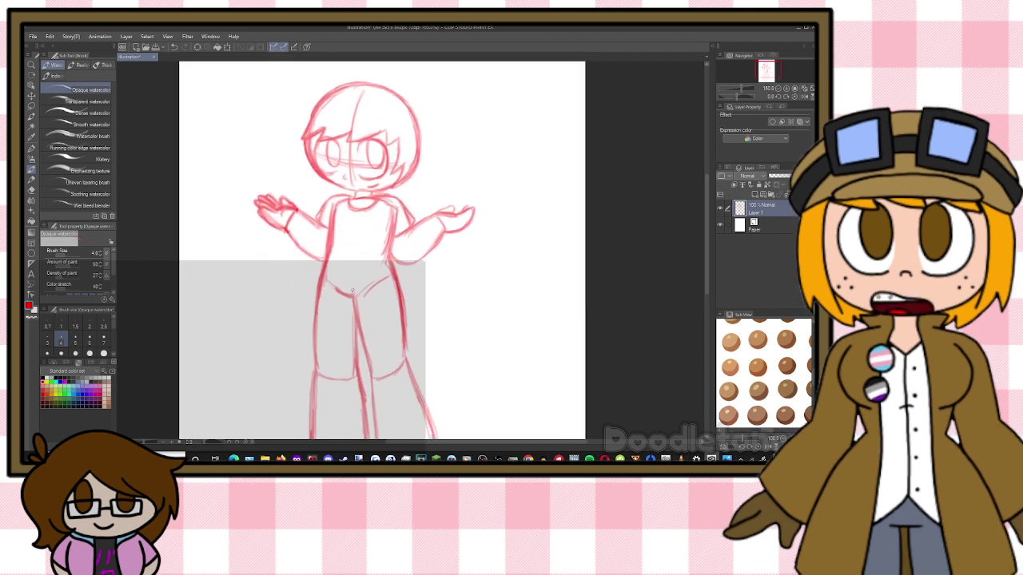
key("ctrl+plus")
key("ctrl+plus")
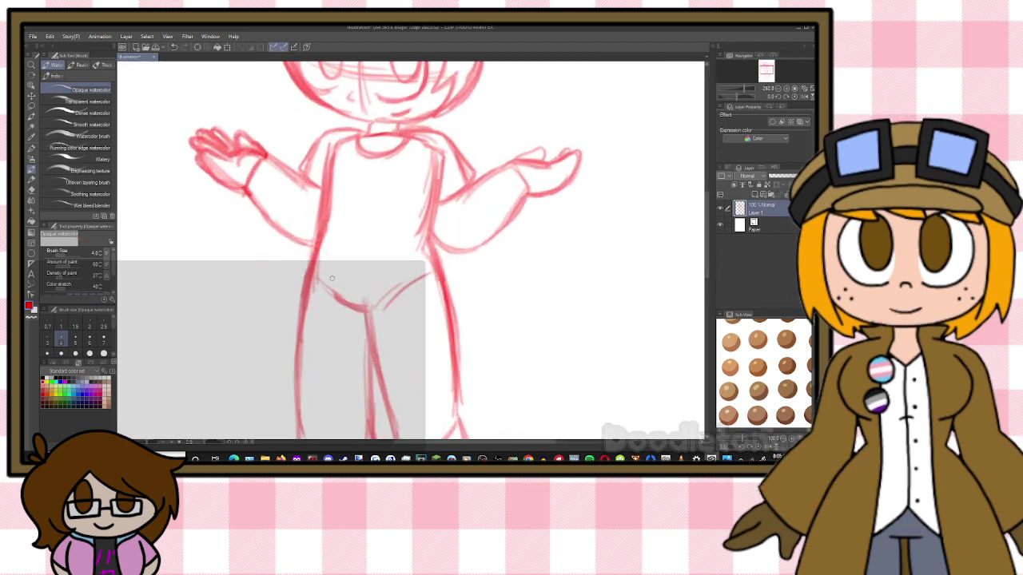
mouse_move(317, 213)
left_mouse_down()
mouse_move(297, 280)
mouse_move(333, 298)
mouse_move(397, 302)
mouse_move(330, 291)
mouse_move(438, 290)
mouse_move(390, 301)
mouse_move(453, 276)
left_mouse_up()
mouse_move(432, 240)
left_mouse_down()
mouse_move(452, 278)
mouse_move(411, 297)
left_mouse_up()
left_click_drag(316, 217, 292, 281)
mouse_move(307, 245)
left_mouse_down()
mouse_move(293, 284)
mouse_move(382, 297)
left_mouse_up()
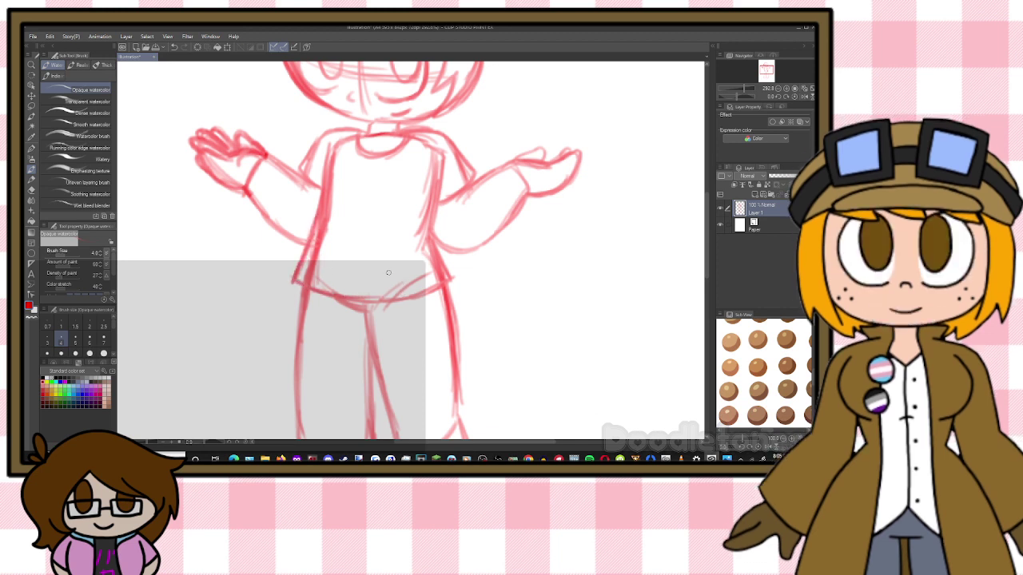
mouse_move(292, 278)
left_mouse_down()
mouse_move(370, 303)
mouse_move(317, 289)
mouse_move(416, 295)
left_mouse_up()
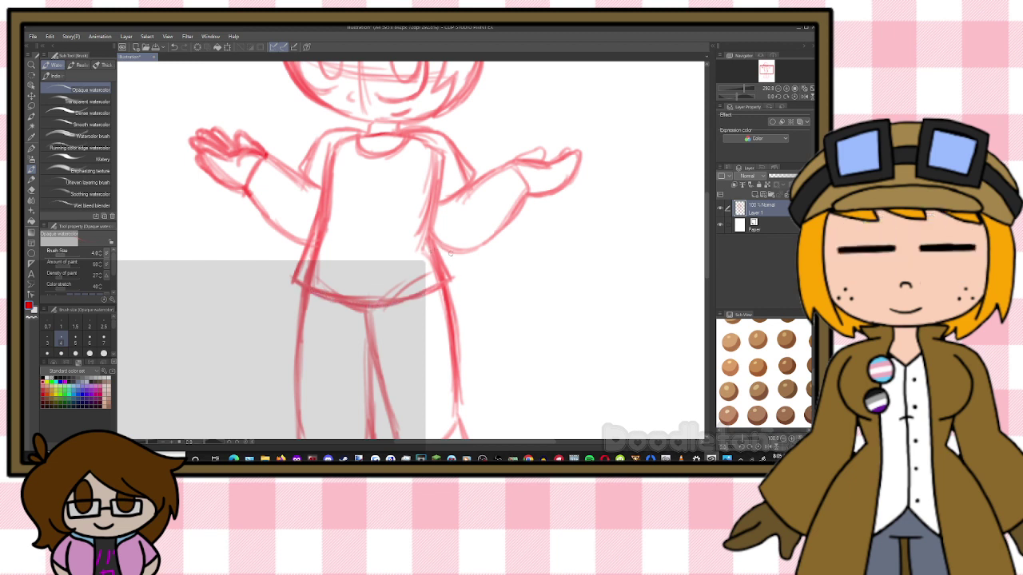
mouse_move(440, 181)
left_mouse_down()
mouse_move(429, 234)
mouse_move(442, 169)
mouse_move(431, 234)
mouse_move(447, 274)
mouse_move(429, 231)
mouse_move(452, 280)
mouse_move(415, 297)
left_mouse_up()
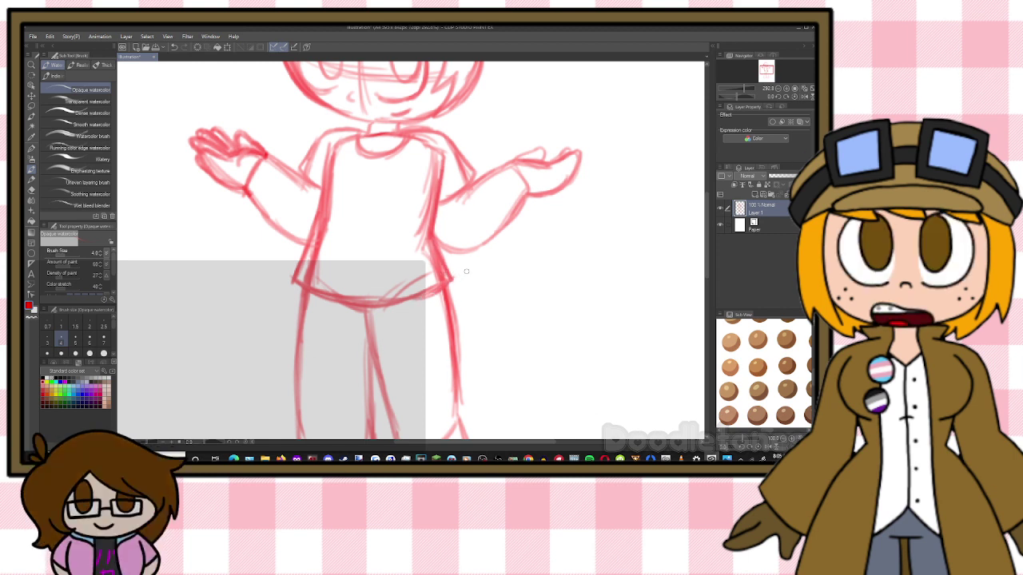
Sketch the trouser leg on the viewer's left, flaring slightly to a curved cuff above the shoe
scroll(312, 351, "down", 5)
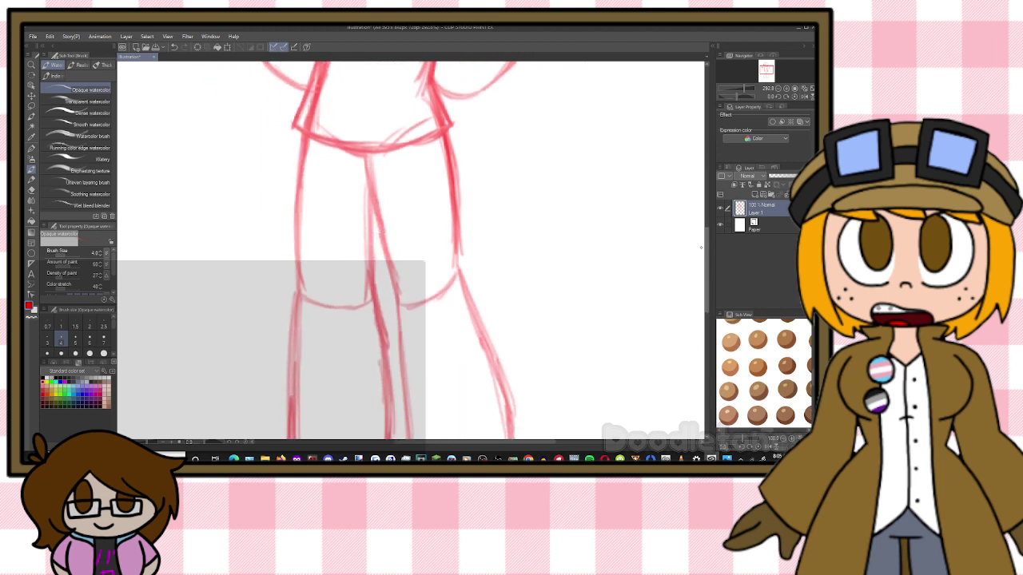
mouse_move(295, 364)
left_mouse_down()
mouse_move(357, 370)
mouse_move(313, 373)
mouse_move(396, 348)
left_mouse_up()
left_click_drag(292, 270, 291, 317)
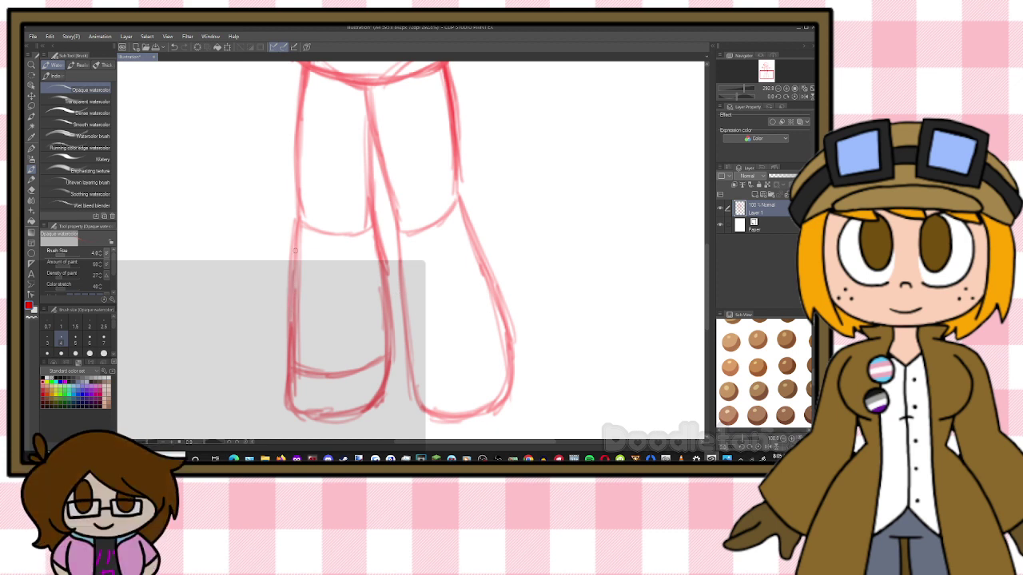
mouse_move(297, 241)
left_mouse_down()
mouse_move(284, 367)
mouse_move(336, 372)
left_mouse_up()
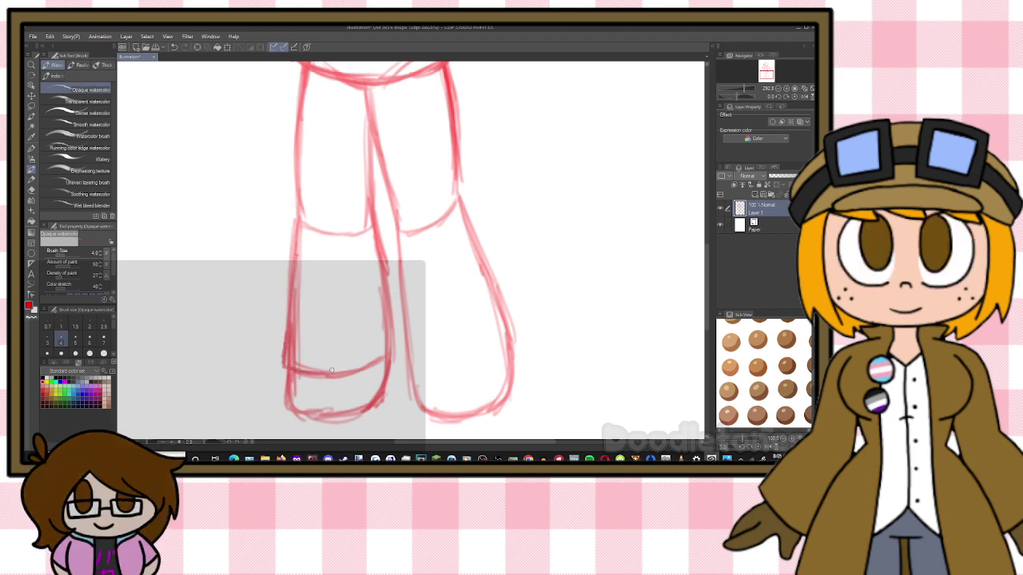
mouse_move(382, 287)
left_mouse_down()
mouse_move(395, 361)
mouse_move(385, 272)
left_mouse_up()
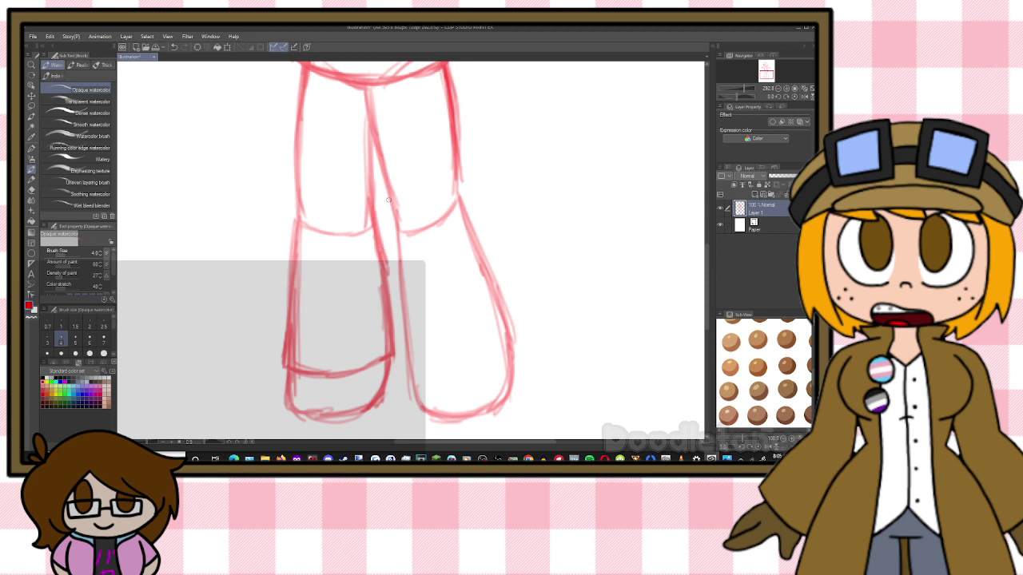
Sketch the trouser leg on the viewer's right with a curved cuff and an outer edge flaring past the shoe
left_click_drag(388, 190, 396, 255)
left_click_drag(387, 207, 398, 287)
left_click_drag(386, 188, 396, 251)
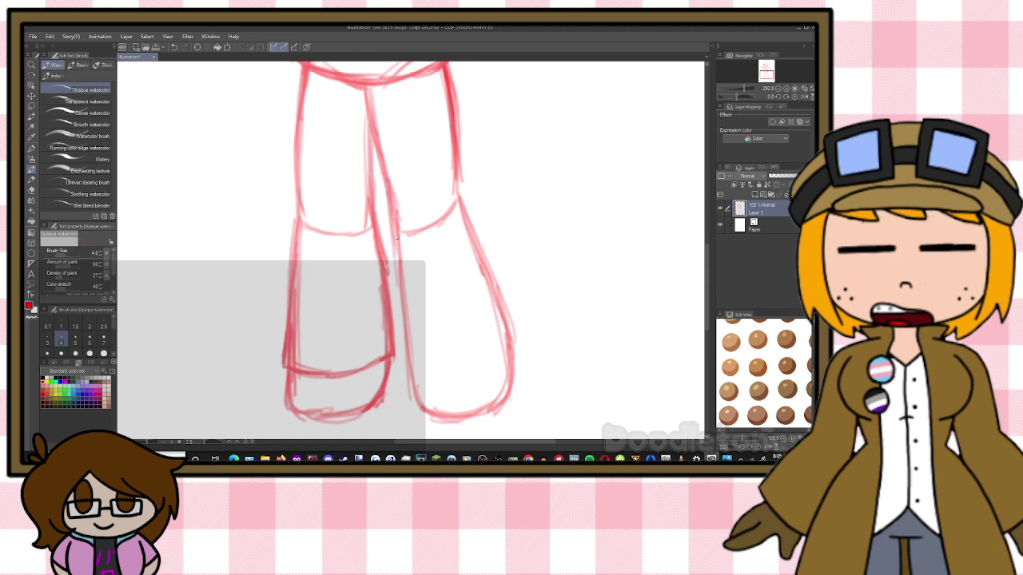
mouse_move(390, 200)
left_mouse_down()
mouse_move(403, 373)
mouse_move(463, 375)
mouse_move(405, 372)
mouse_move(514, 352)
left_mouse_up()
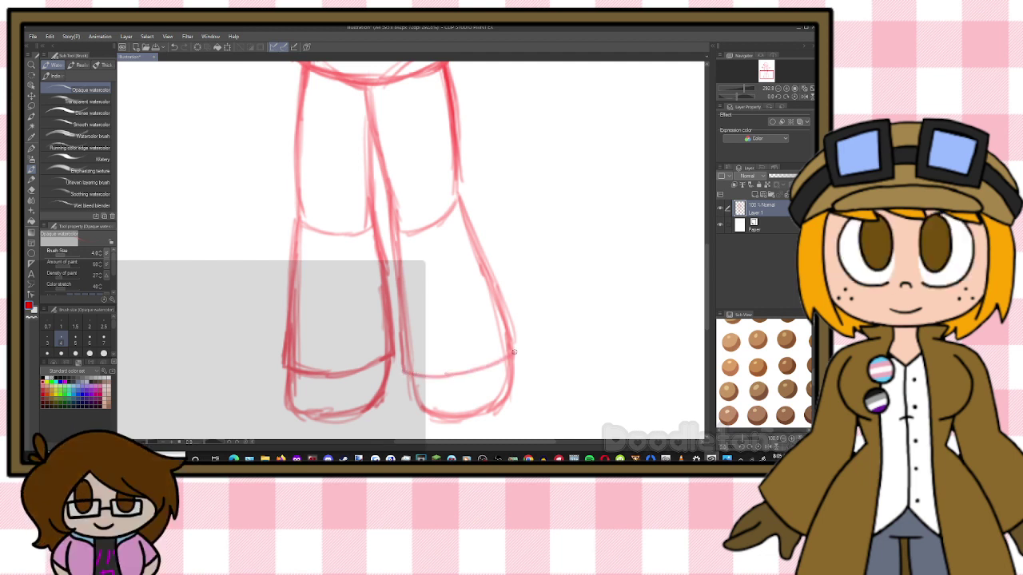
left_click_drag(489, 270, 522, 350)
left_click_drag(459, 199, 493, 274)
mouse_move(456, 160)
left_mouse_down()
mouse_move(459, 197)
mouse_move(459, 175)
mouse_move(525, 346)
left_mouse_up()
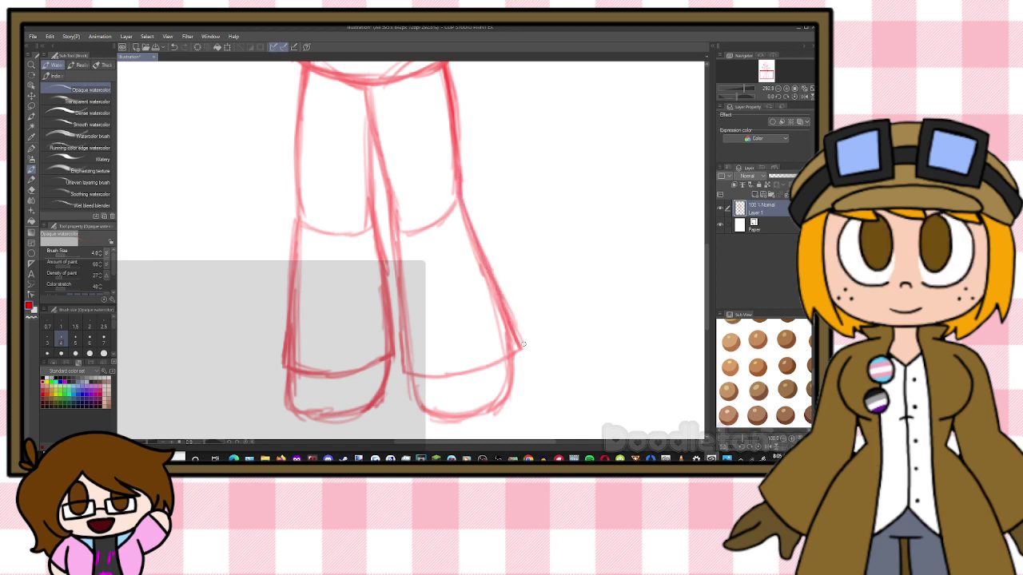
left_click_drag(508, 309, 522, 349)
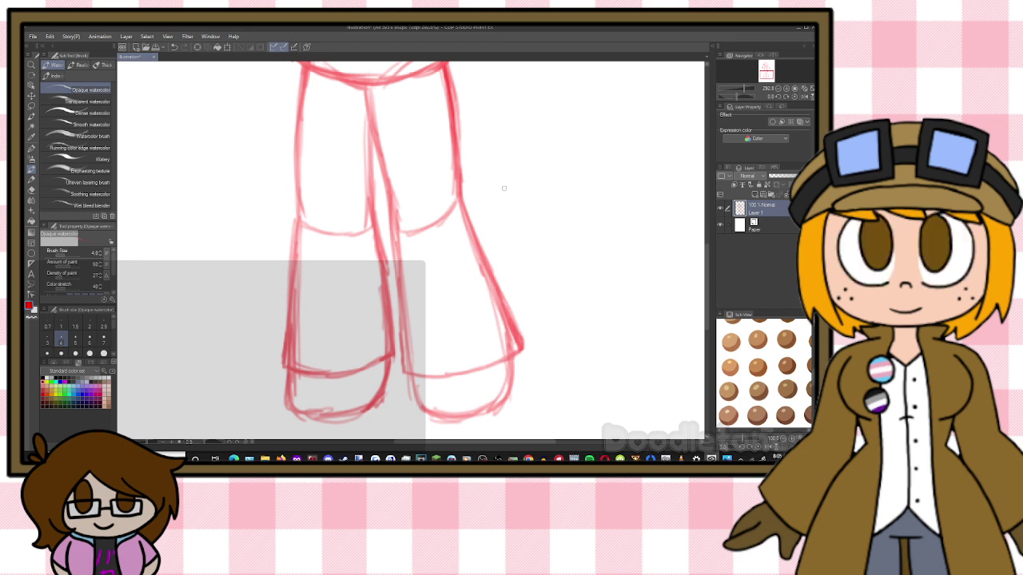
scroll(576, 184, "down", 4)
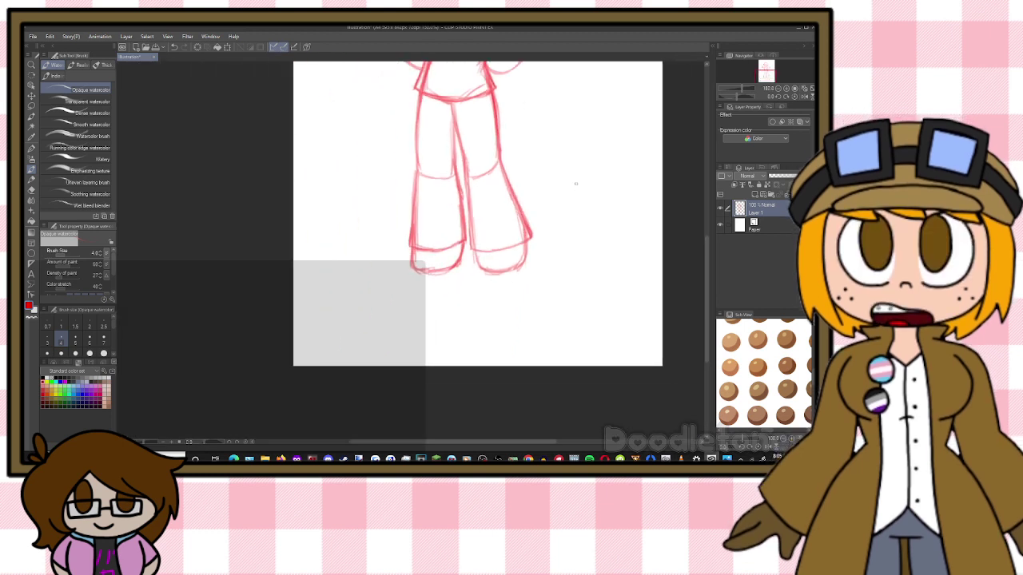
left_click_drag(704, 296, 709, 234)
scroll(632, 260, "down", 2)
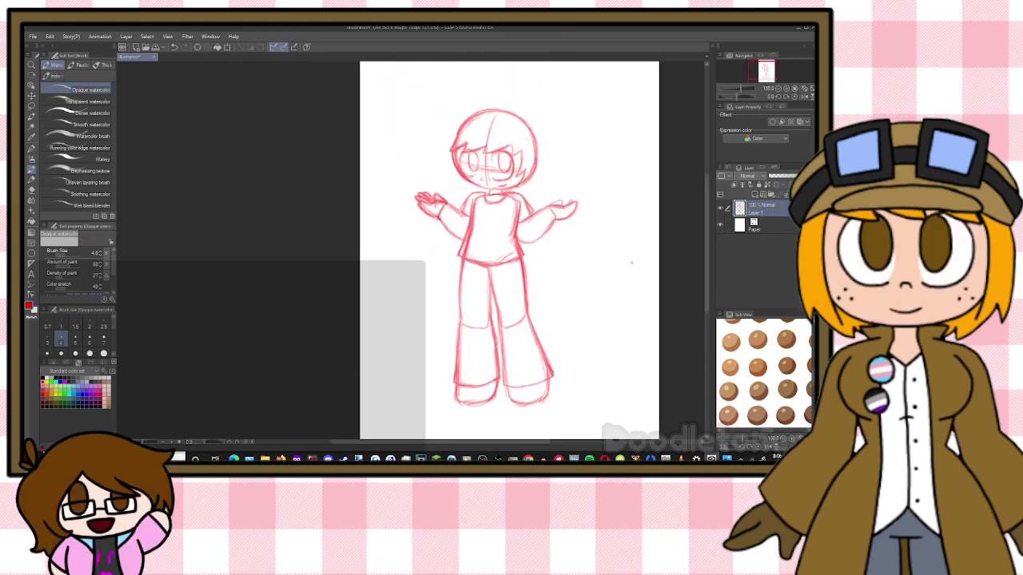
Sketch a round bomb with a small cap and a curling fuse above the hand on the viewer's left
scroll(584, 298, "down", 2)
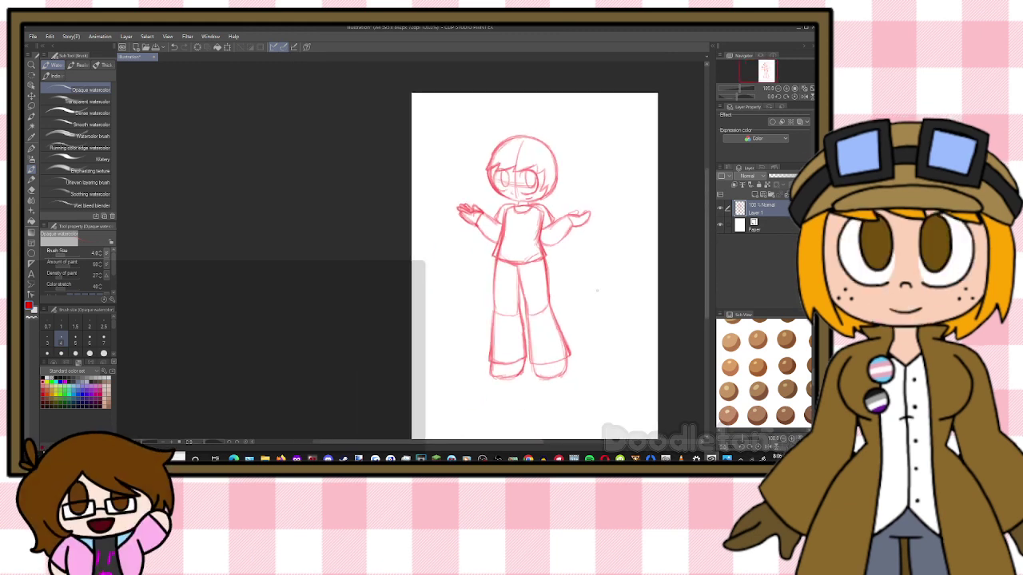
scroll(584, 298, "up", 1)
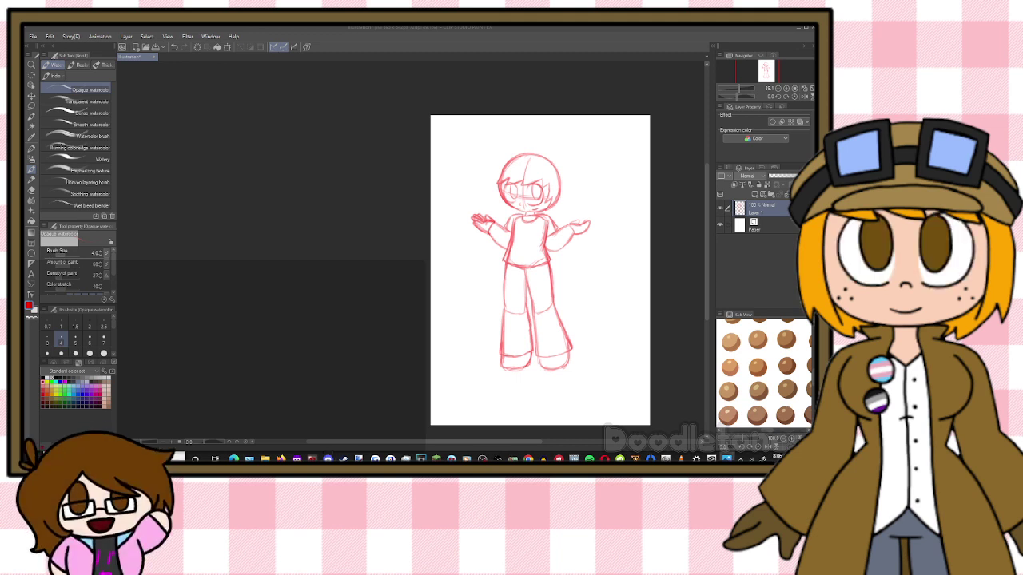
scroll(589, 188, "up", 1)
scroll(589, 188, "up", 4)
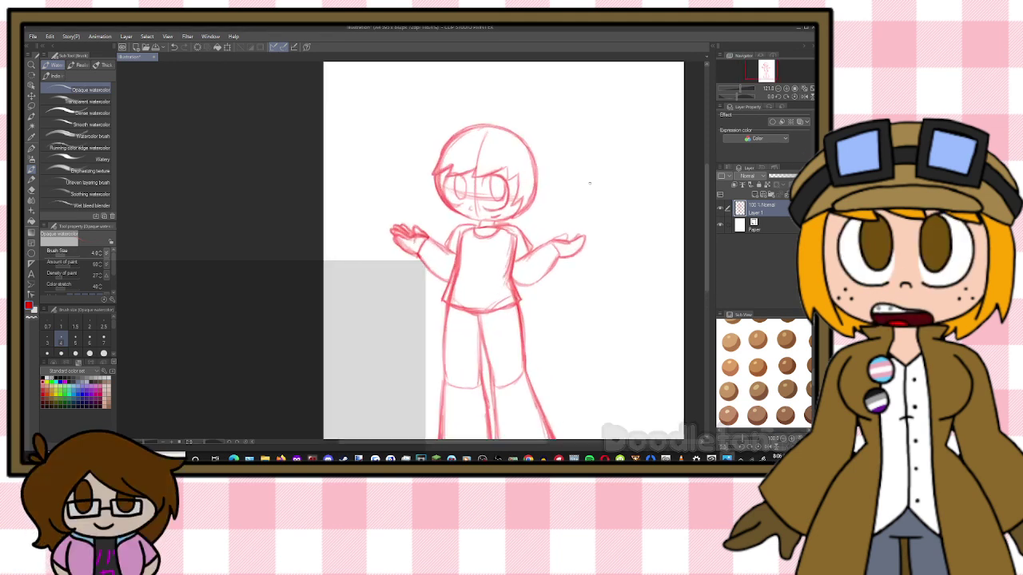
scroll(529, 162, "up", 1)
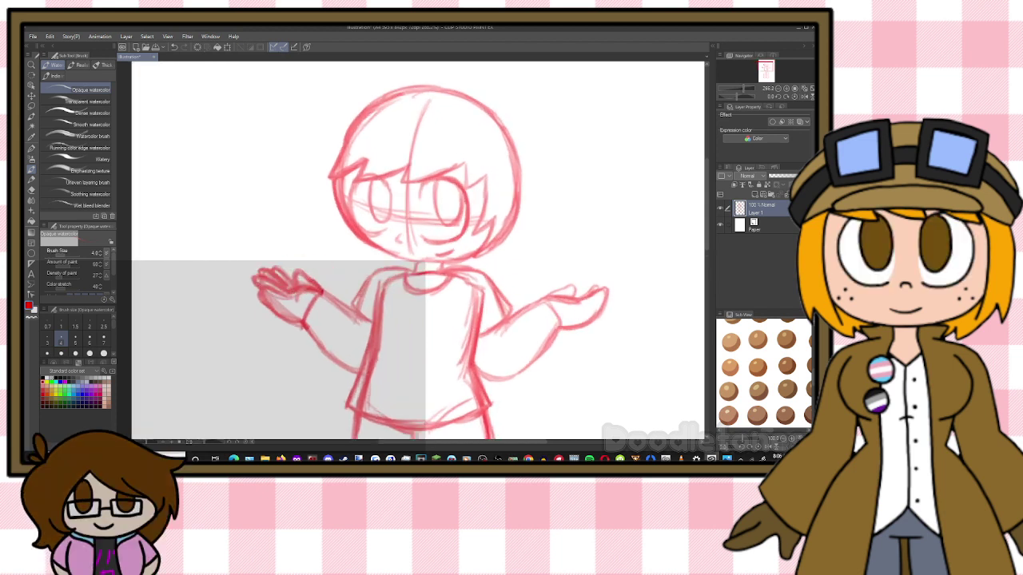
mouse_move(254, 281)
left_mouse_down()
mouse_move(249, 256)
mouse_move(266, 262)
mouse_move(257, 242)
mouse_move(278, 247)
mouse_move(270, 235)
mouse_move(313, 249)
mouse_move(294, 239)
mouse_move(309, 261)
left_mouse_up()
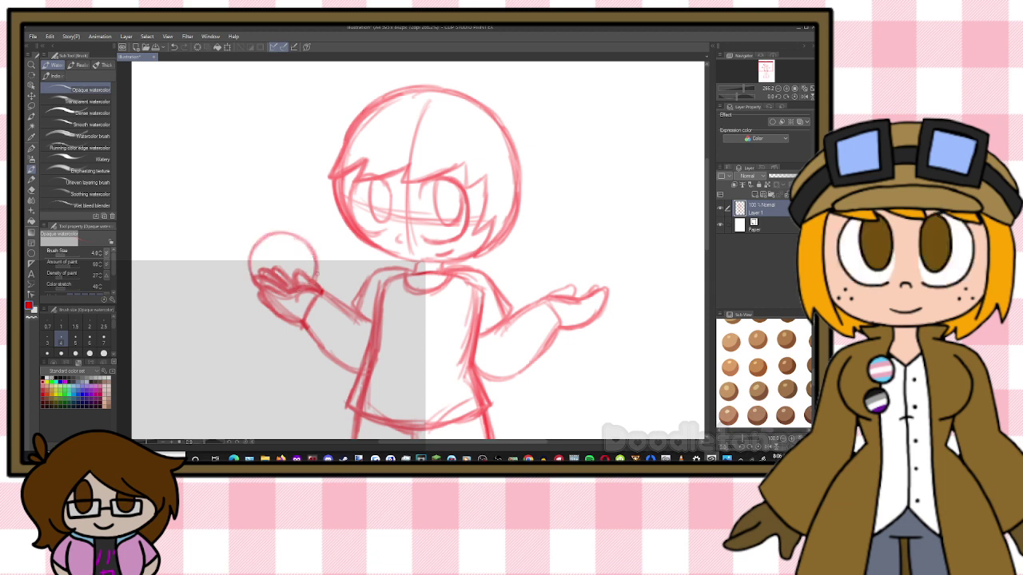
left_click_drag(253, 281, 304, 297)
mouse_move(245, 257)
left_mouse_down()
mouse_move(252, 283)
mouse_move(290, 234)
mouse_move(260, 236)
mouse_move(316, 254)
mouse_move(298, 238)
mouse_move(307, 266)
left_mouse_up()
key("e")
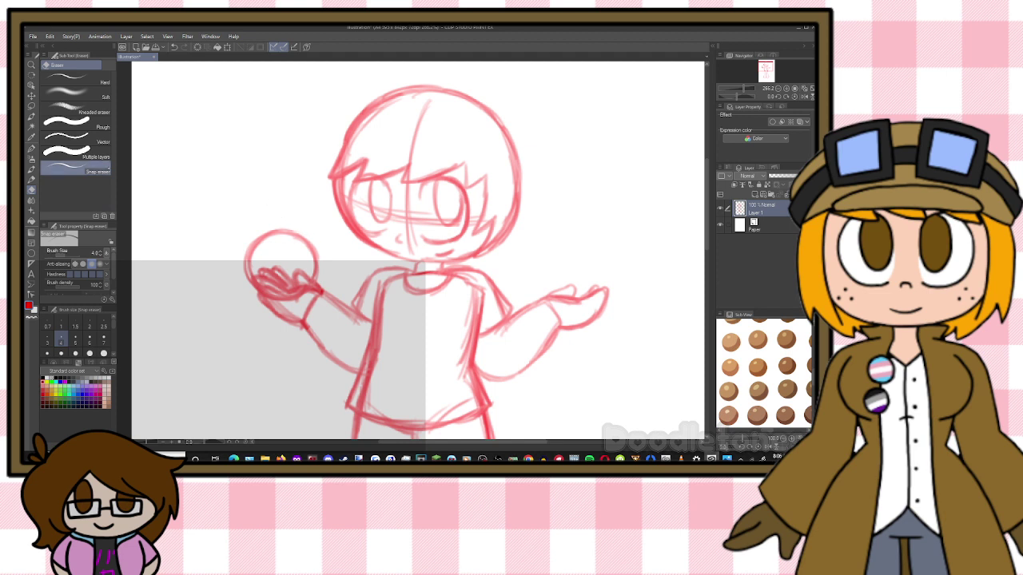
key("b")
mouse_move(247, 233)
left_mouse_down()
mouse_move(259, 221)
mouse_move(282, 223)
left_mouse_up()
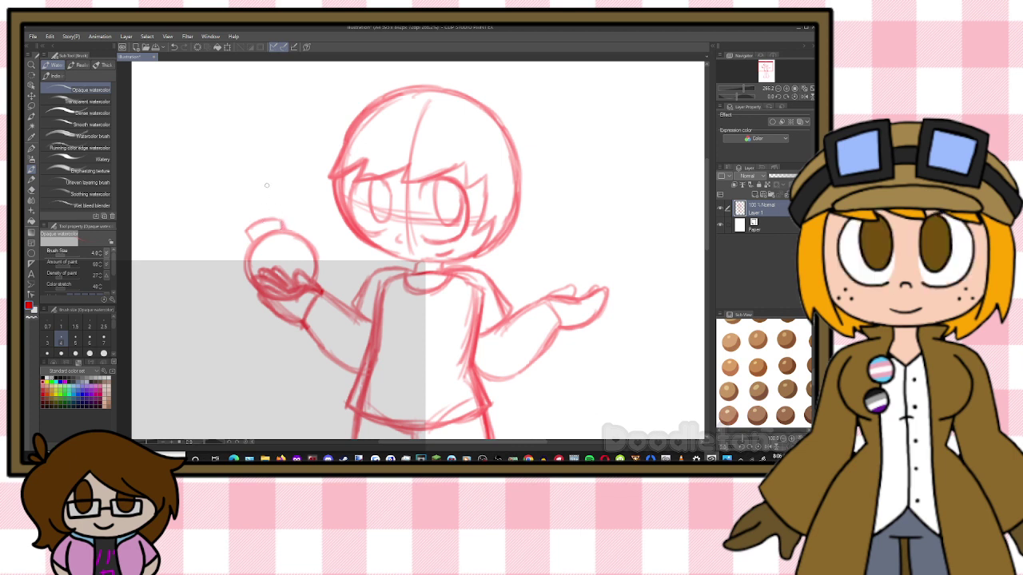
left_click_drag(263, 213, 222, 171)
Sketch a second round bomb with a cap and wavy fuse in the other hand, adding sparks to both fuses
left_click_drag(563, 262, 551, 297)
mouse_move(556, 259)
left_mouse_down()
mouse_move(594, 252)
mouse_move(600, 282)
mouse_move(548, 279)
mouse_move(563, 290)
mouse_move(555, 296)
mouse_move(573, 255)
mouse_move(552, 261)
mouse_move(599, 261)
mouse_move(572, 247)
mouse_move(604, 275)
left_mouse_up()
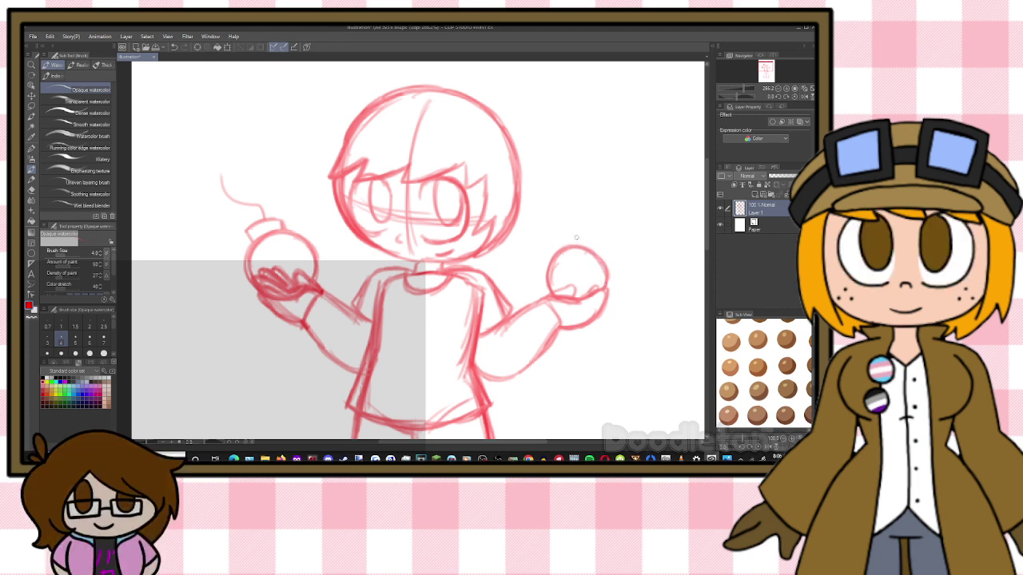
mouse_move(575, 239)
left_mouse_down()
mouse_move(604, 255)
mouse_move(593, 239)
mouse_move(629, 228)
left_mouse_up()
Darken the palm on the viewer's left and erase the fingers overlapping its bomb with the Snap eraser at size 6
mouse_move(260, 302)
left_mouse_down()
mouse_move(274, 291)
mouse_move(315, 294)
left_mouse_up()
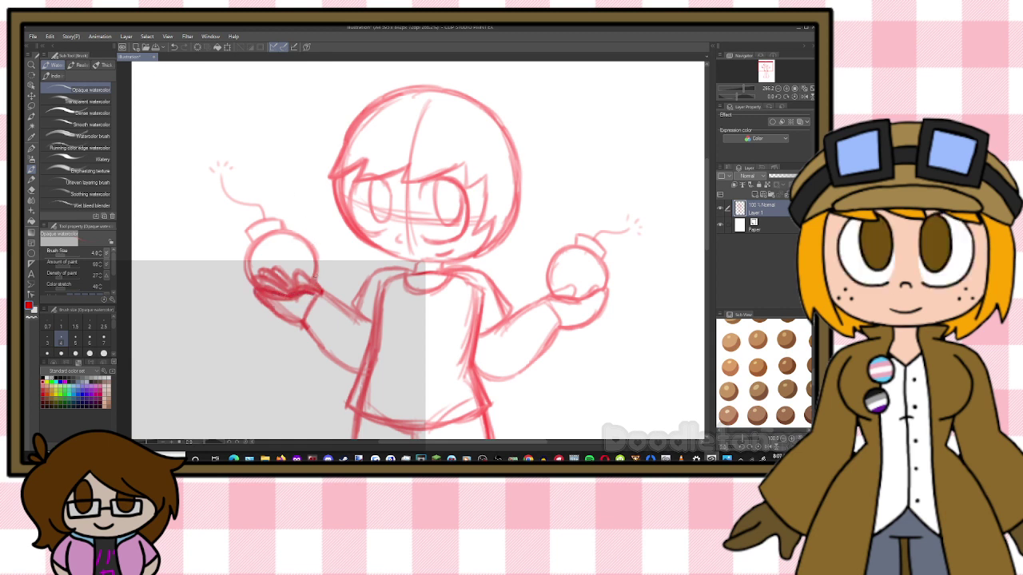
left_click(31, 189)
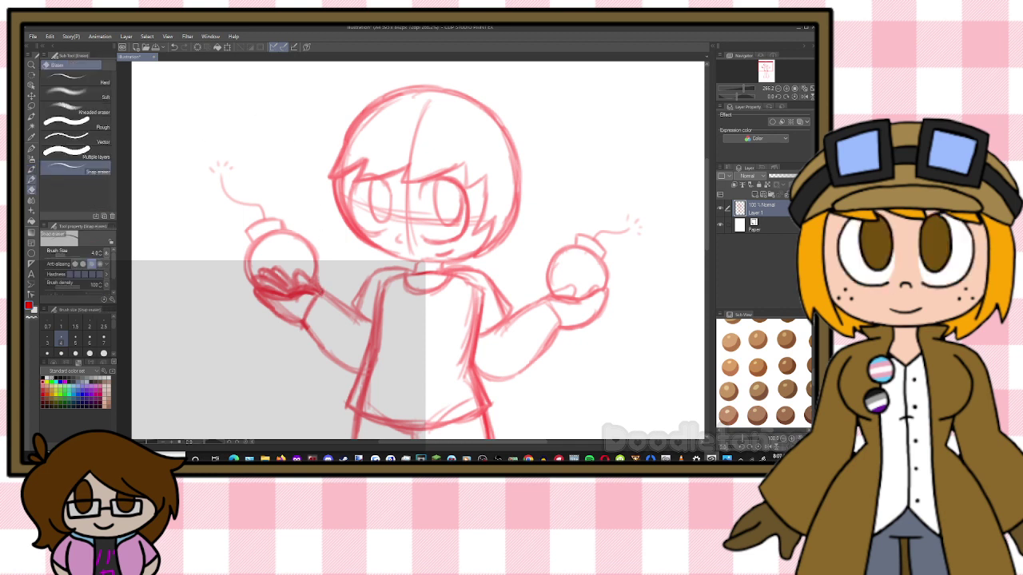
left_click(90, 340)
mouse_move(264, 271)
left_mouse_down()
mouse_move(285, 282)
mouse_move(272, 277)
mouse_move(285, 263)
mouse_move(308, 275)
mouse_move(286, 289)
mouse_move(305, 283)
left_mouse_up()
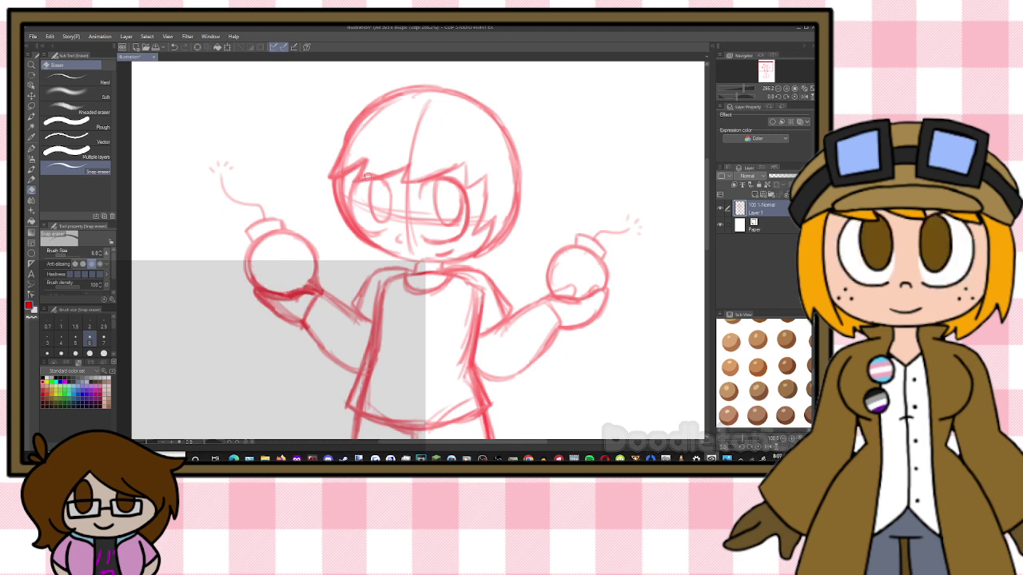
Sketch a small cloud-shaped emblem on the T-shirt's chest with the Opaque watercolor brush
left_click(31, 170)
left_click_drag(706, 188, 706, 202)
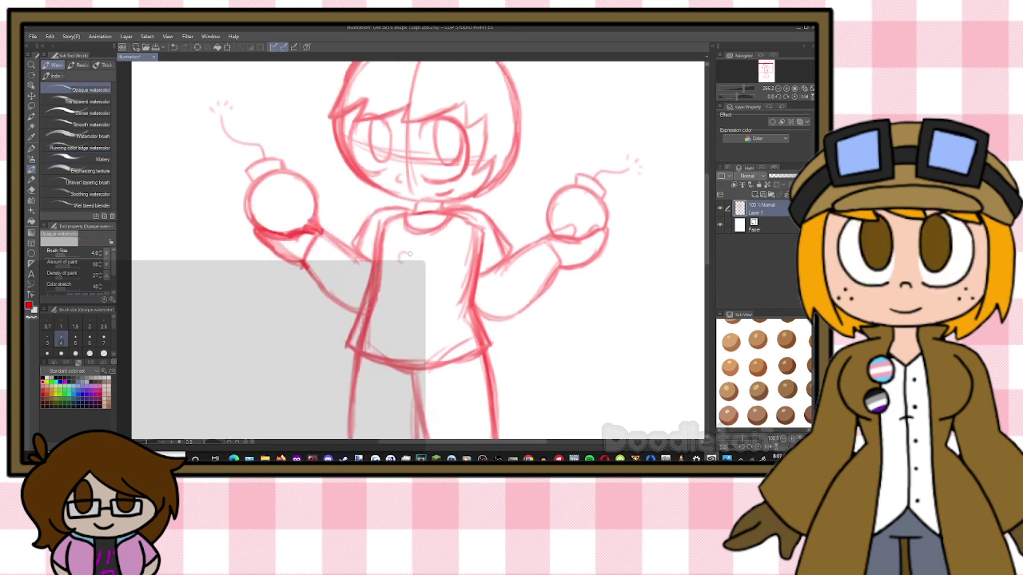
mouse_move(409, 254)
left_mouse_down()
mouse_move(444, 256)
mouse_move(403, 261)
mouse_move(422, 251)
mouse_move(433, 263)
left_mouse_up()
scroll(487, 233, "down", 2)
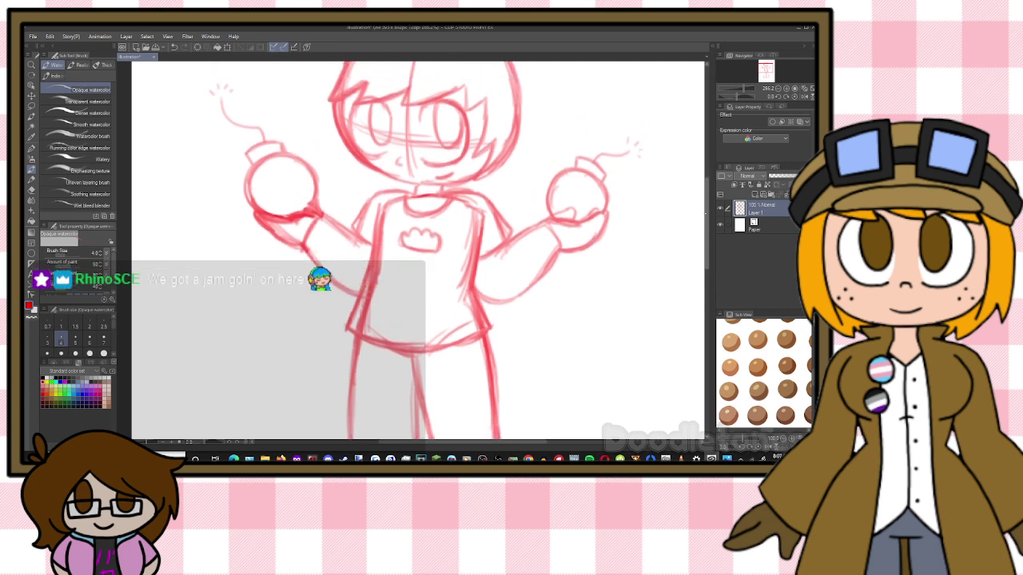
Sketch the open jacket's collar and front panel on the viewer's left, running down to a short hem at the hips
scroll(697, 194, "up", 2)
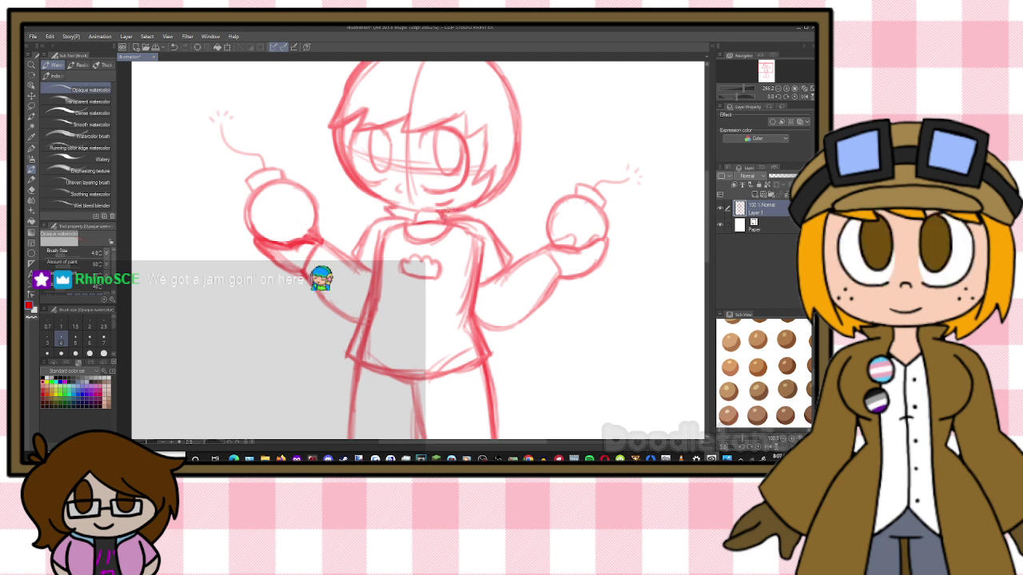
mouse_move(406, 233)
left_mouse_down()
mouse_move(378, 354)
mouse_move(390, 301)
mouse_move(374, 355)
mouse_move(357, 348)
left_mouse_up()
left_click_drag(374, 251, 344, 339)
left_click_drag(366, 288, 345, 336)
mouse_move(360, 311)
left_mouse_down()
mouse_move(344, 344)
mouse_move(377, 352)
left_mouse_up()
left_click_drag(393, 272, 374, 357)
Sketch the open jacket's front panel on the viewer's right, with its hem and flared outer edge
left_click_drag(455, 227, 453, 305)
left_click_drag(454, 256, 455, 346)
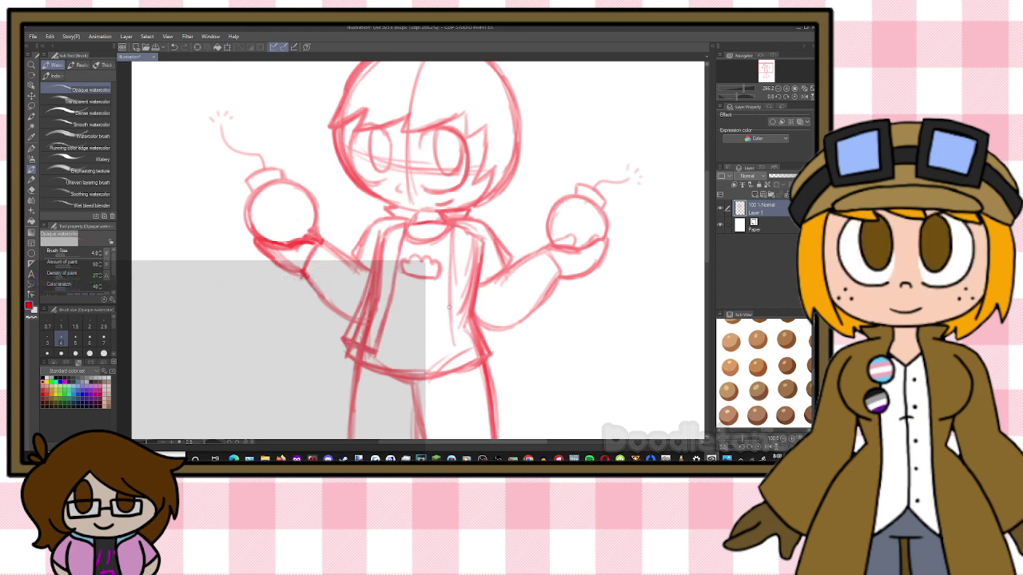
mouse_move(453, 307)
left_mouse_down()
mouse_move(455, 353)
mouse_move(496, 339)
left_mouse_up()
left_click_drag(484, 249, 482, 310)
left_click_drag(483, 267, 486, 315)
mouse_move(479, 308)
left_mouse_down()
mouse_move(500, 347)
mouse_move(474, 349)
left_mouse_up()
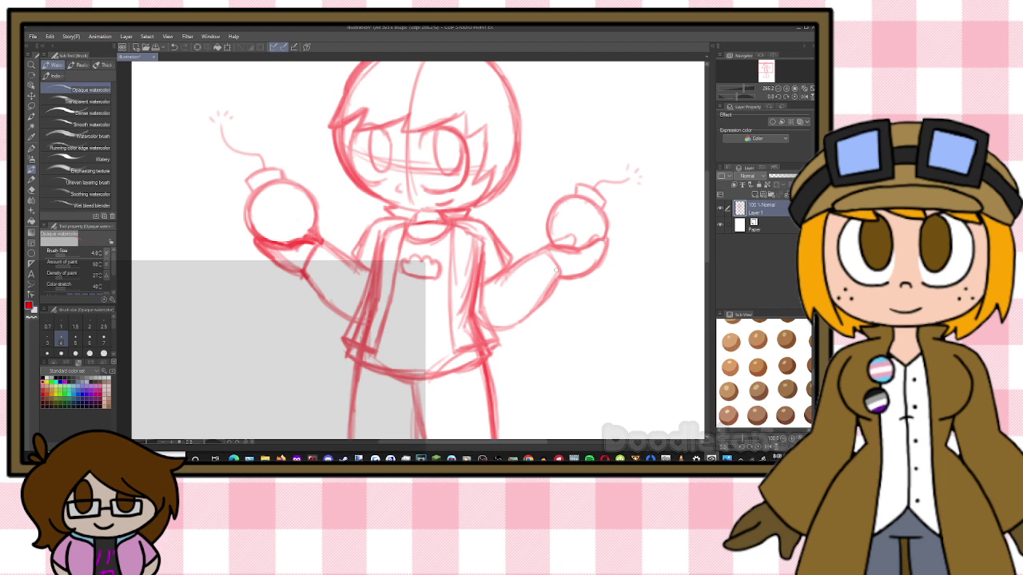
Strengthen the inner opening edges of both jacket panels with additional strokes
left_click_drag(452, 232, 453, 306)
left_click_drag(458, 254, 449, 352)
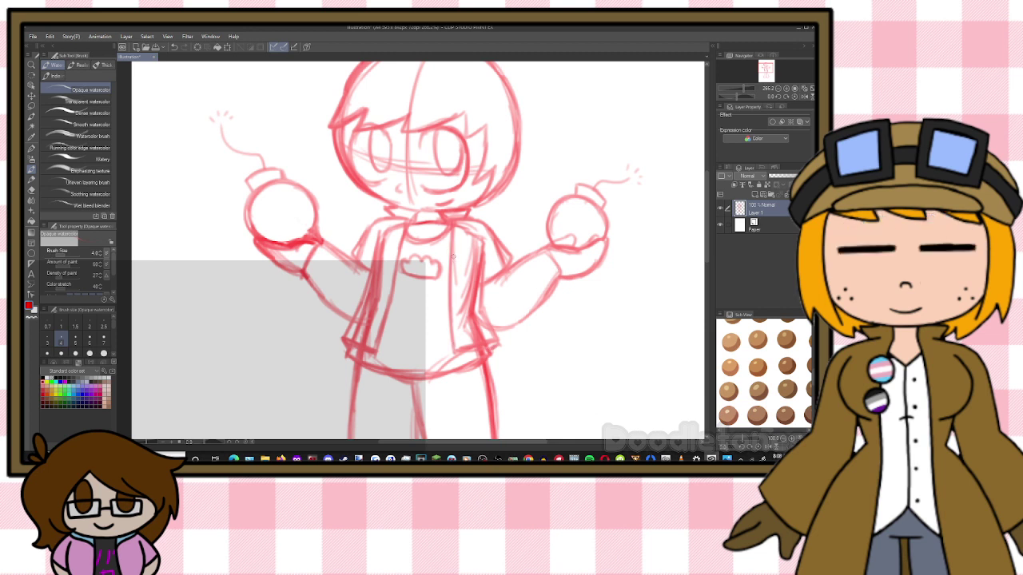
left_click_drag(404, 230, 386, 331)
left_click_drag(390, 310, 376, 357)
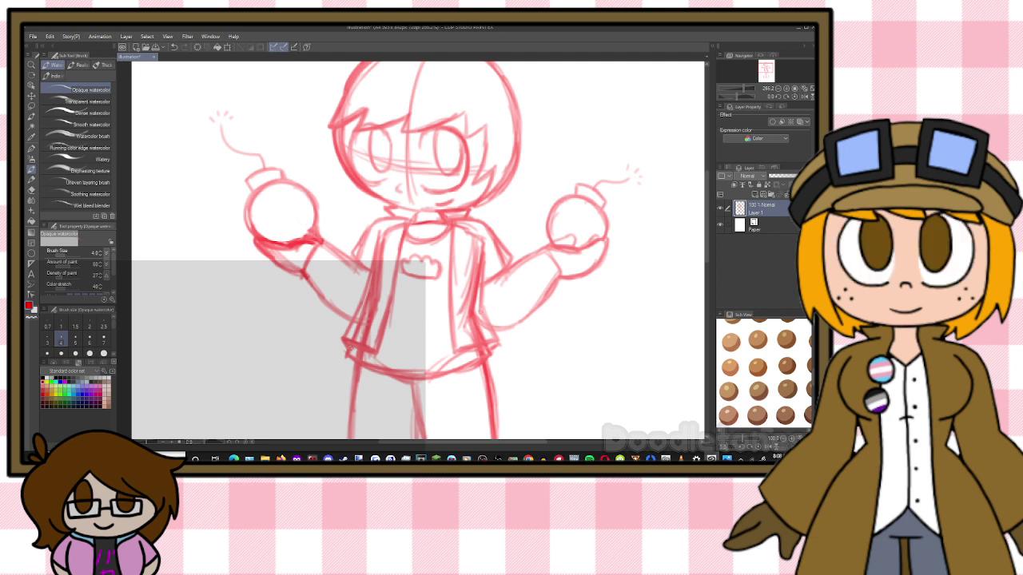
Redraw the T-shirt's curved hem slightly lower between the jacket panels and erase parts of the old hem line
mouse_move(345, 359)
left_mouse_down()
mouse_move(388, 381)
mouse_move(483, 366)
left_mouse_up()
left_click_drag(428, 382, 481, 358)
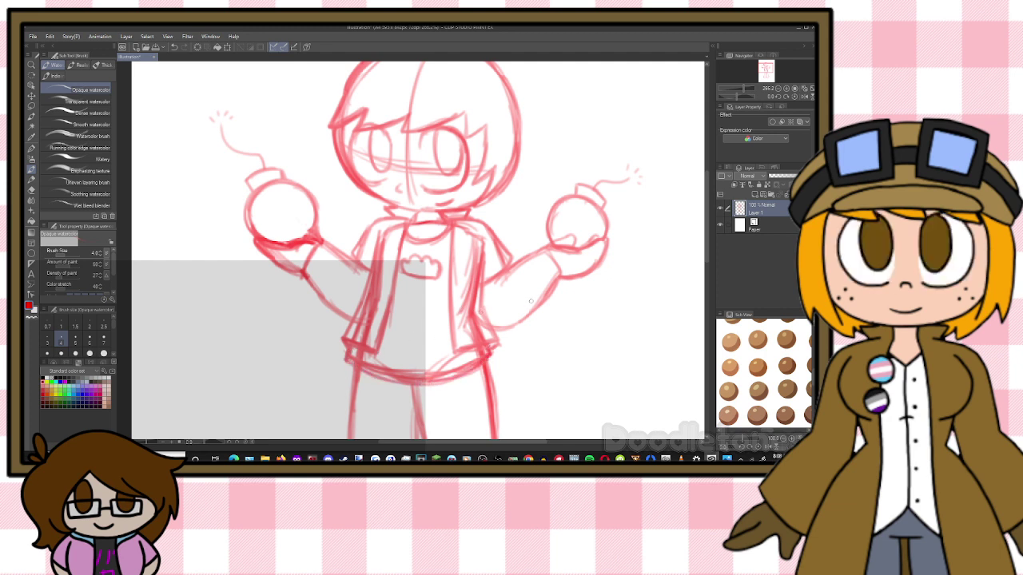
left_click(31, 191)
mouse_move(356, 359)
left_mouse_down()
mouse_move(433, 371)
mouse_move(484, 355)
left_mouse_up()
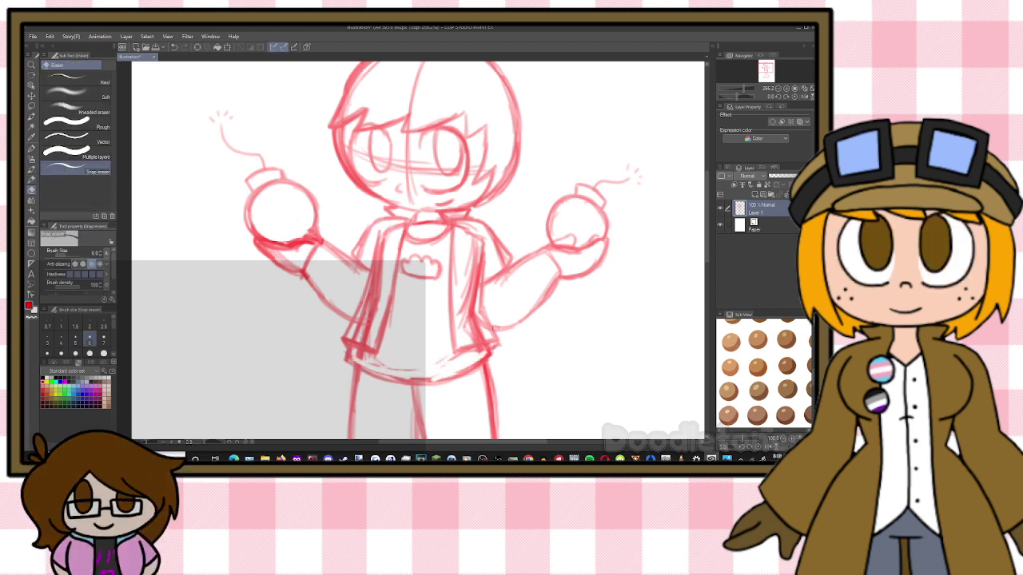
Add a small hair tuft at the top of the head and darken the jacket's collar and side on the viewer's right
scroll(495, 328, "down", 5)
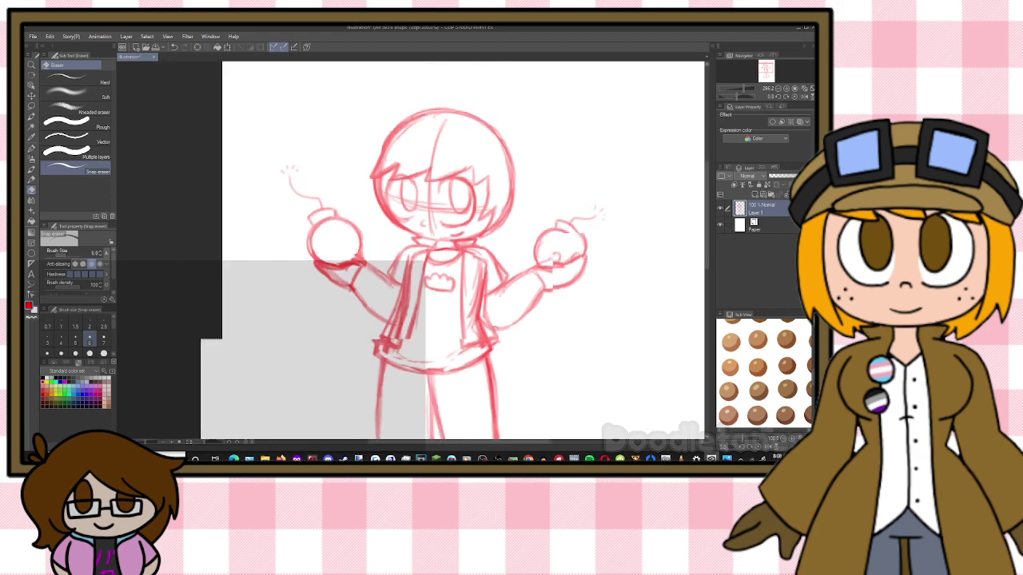
scroll(523, 177, "up", 2)
scroll(523, 177, "up", 3)
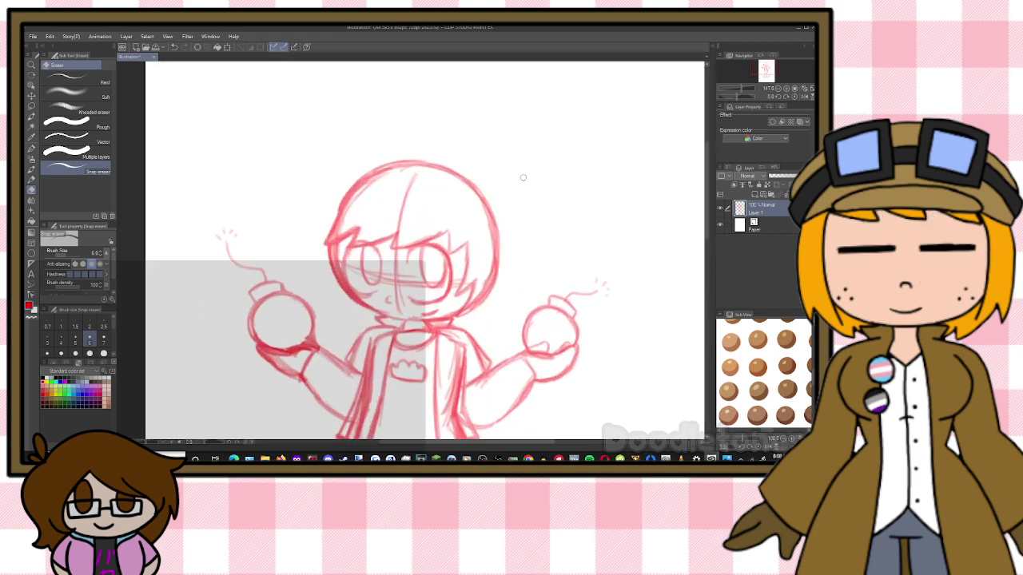
key("b")
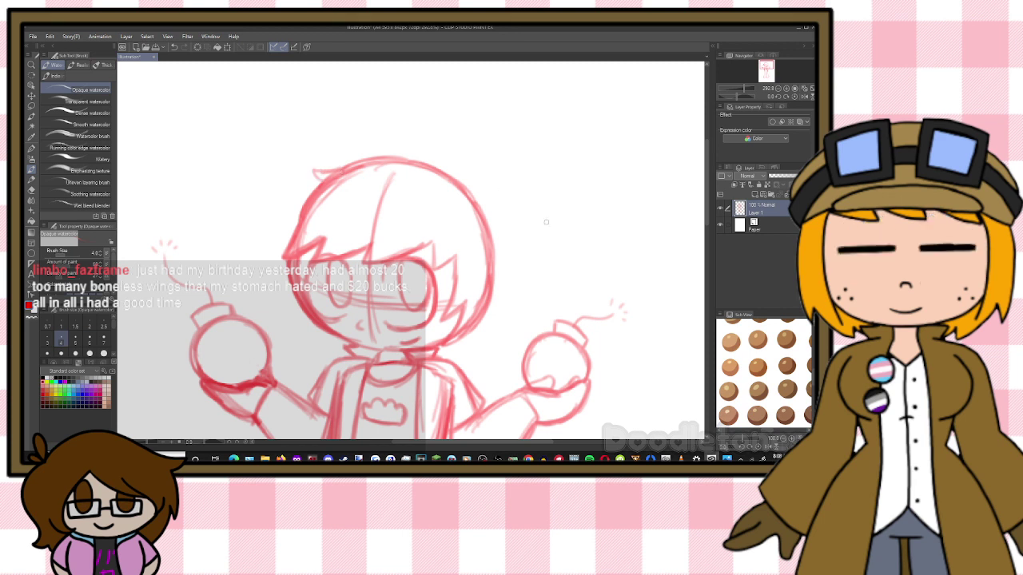
left_click_drag(705, 194, 704, 214)
scroll(705, 213, "up", 1)
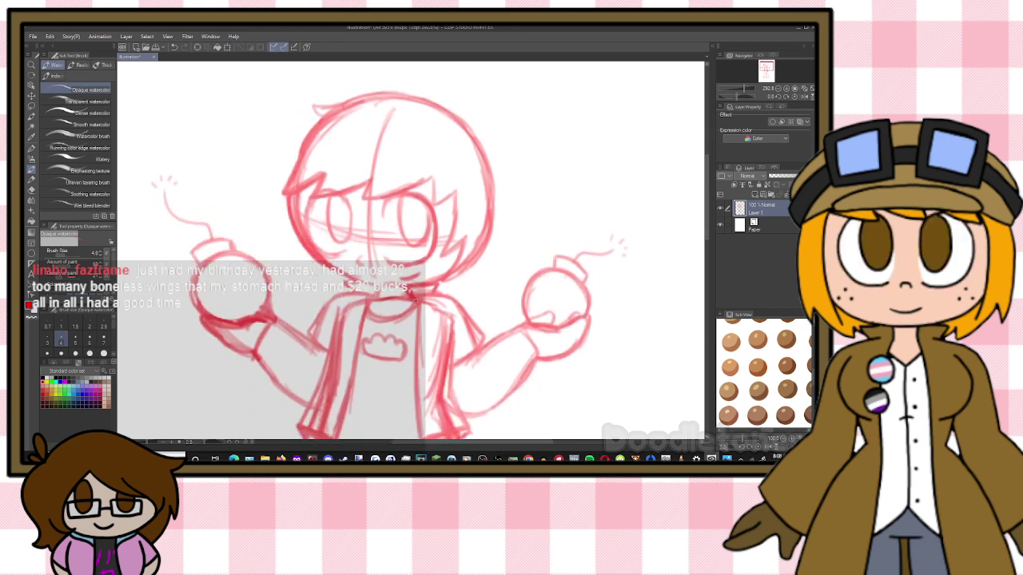
mouse_move(414, 300)
left_mouse_down()
mouse_move(441, 282)
mouse_move(436, 294)
mouse_move(467, 310)
mouse_move(488, 338)
mouse_move(452, 350)
left_mouse_up()
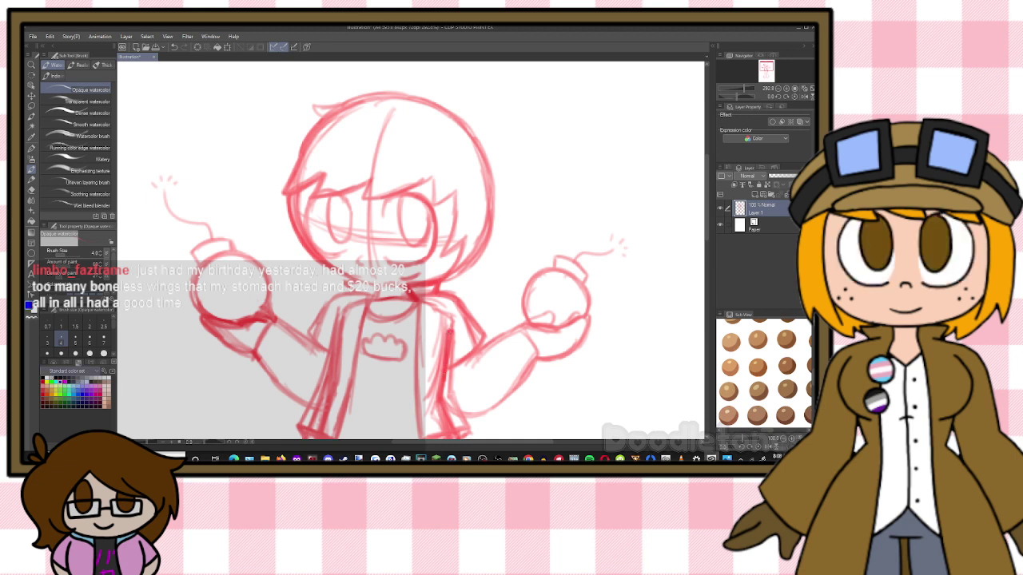
Draw a narrow blue band down the jacket's outer edge on the viewer's right, ending at the hem
mouse_move(449, 334)
left_mouse_down()
mouse_move(442, 389)
mouse_move(451, 425)
left_mouse_up()
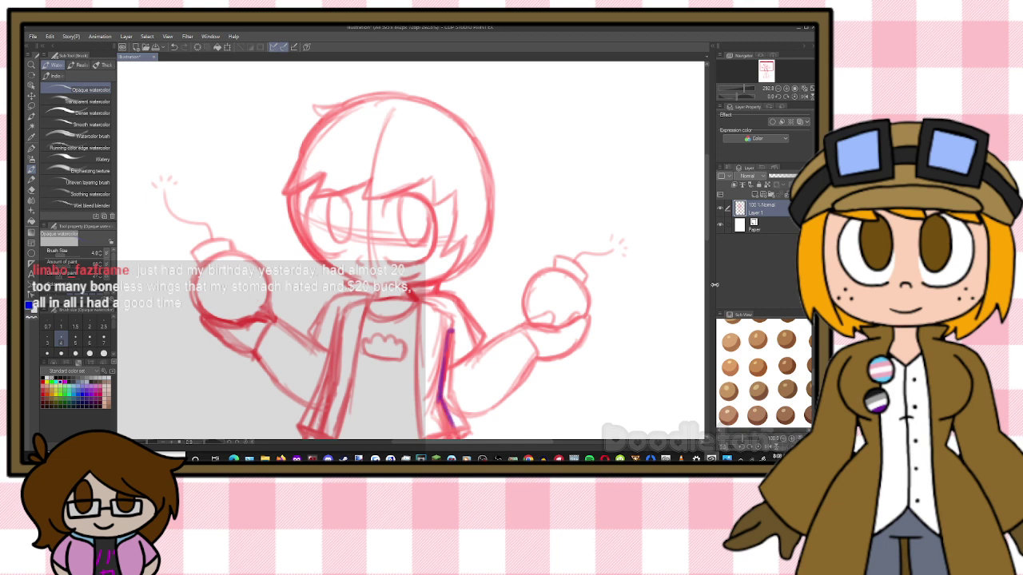
scroll(457, 384, "down", 2)
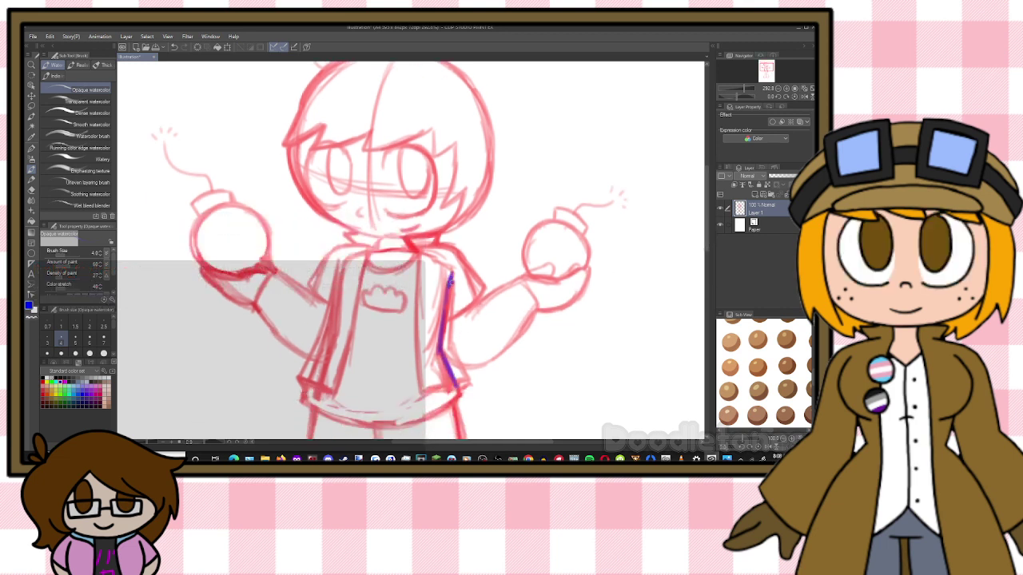
mouse_move(450, 275)
left_mouse_down()
mouse_move(451, 347)
mouse_move(468, 382)
mouse_move(435, 387)
left_mouse_up()
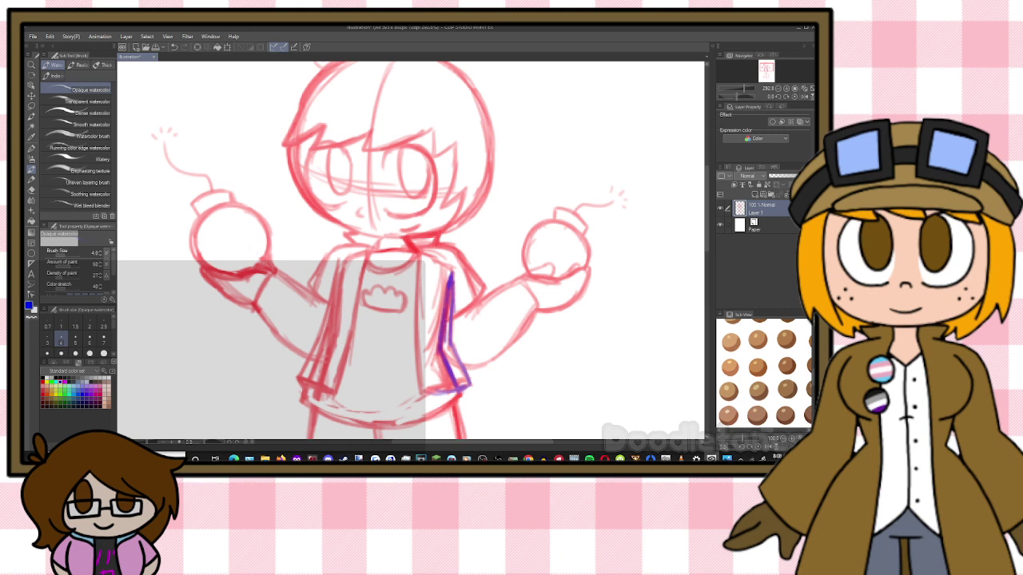
mouse_move(449, 293)
left_mouse_down()
mouse_move(444, 347)
mouse_move(460, 385)
left_mouse_up()
left_click_drag(449, 349, 461, 381)
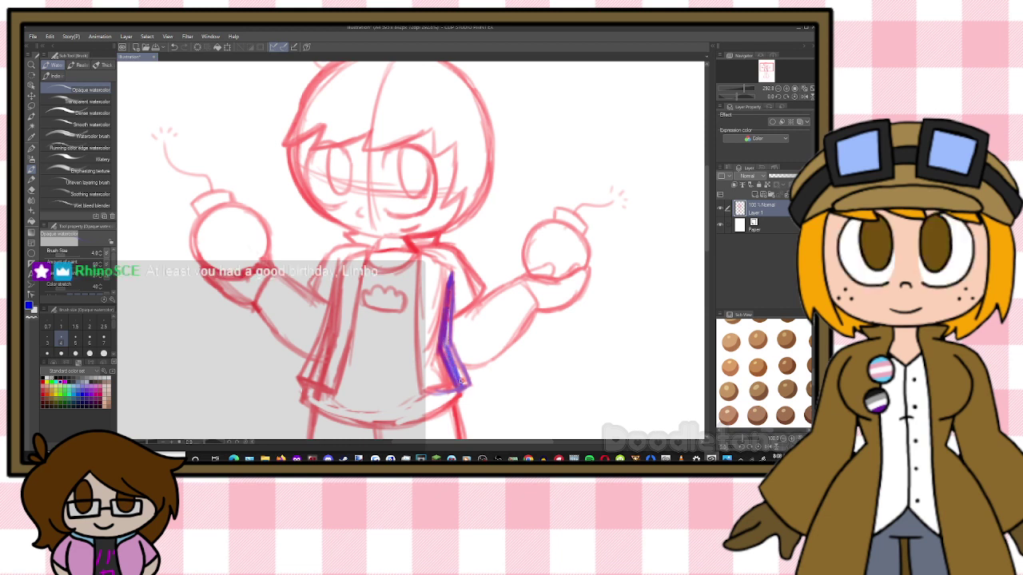
Clean up the overlapping lines around the blue jacket band with the Snap eraser at size 4
key("e")
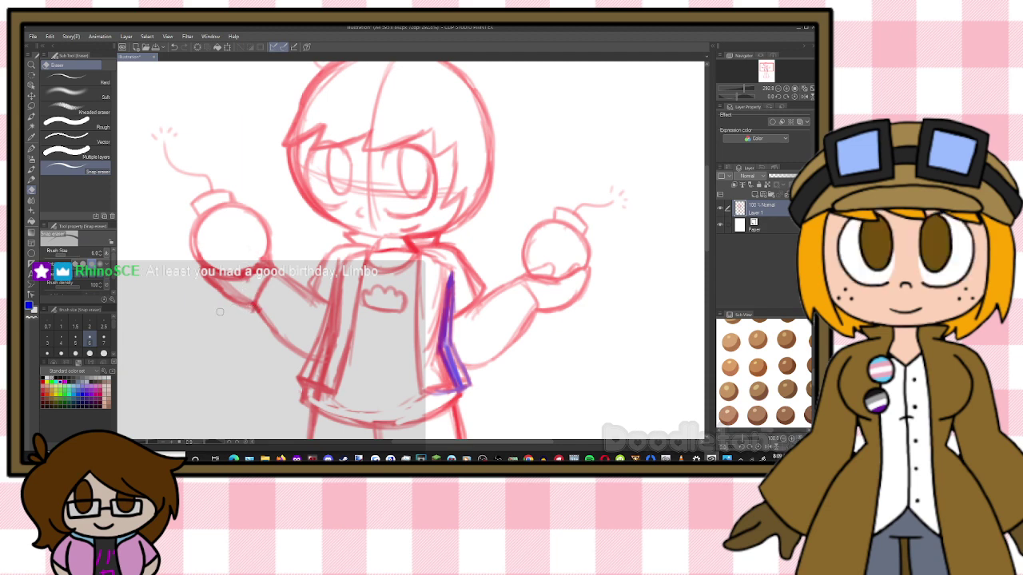
left_click(61, 338)
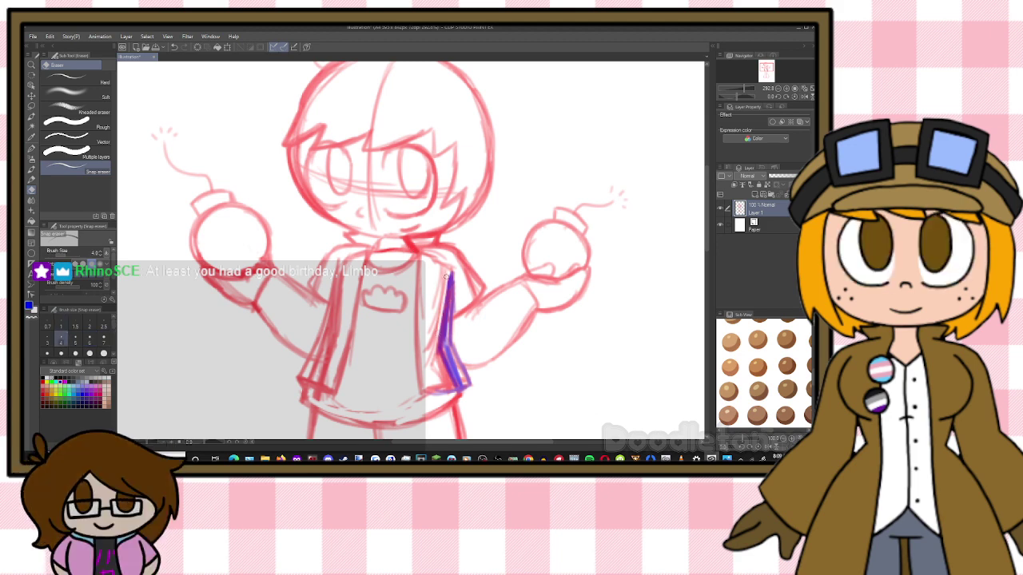
mouse_move(445, 276)
left_mouse_down()
mouse_move(436, 364)
mouse_move(448, 277)
mouse_move(439, 346)
mouse_move(453, 386)
left_mouse_up()
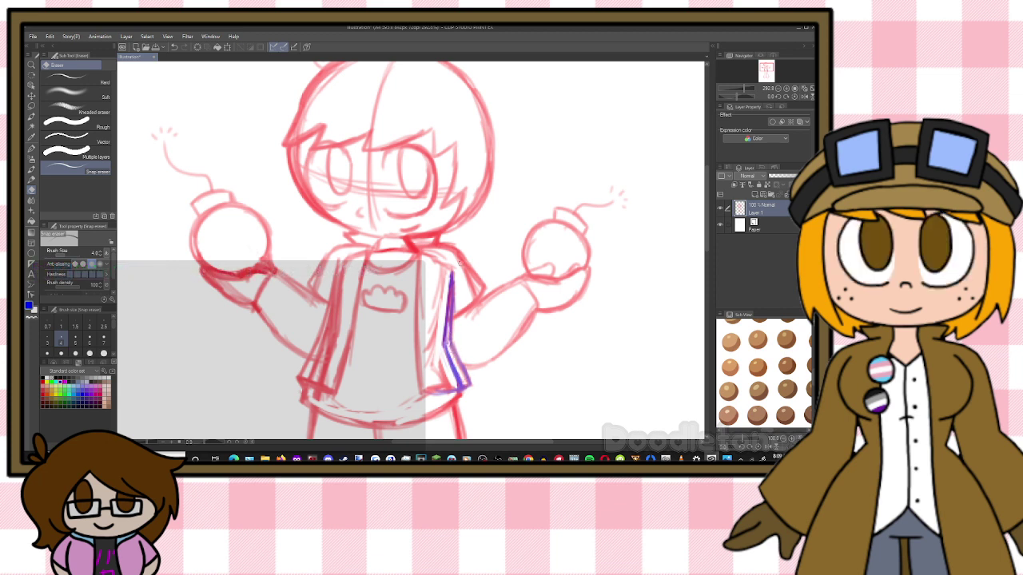
Trace the jacket's shoulder and short sleeve on the viewer's right in blue with the Opaque watercolor brush
key("p")
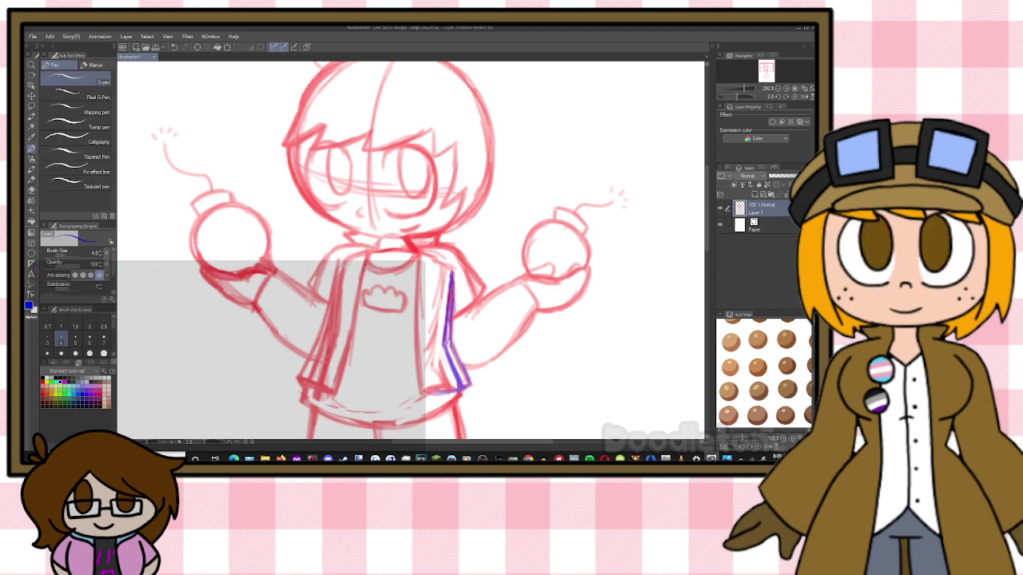
key("b")
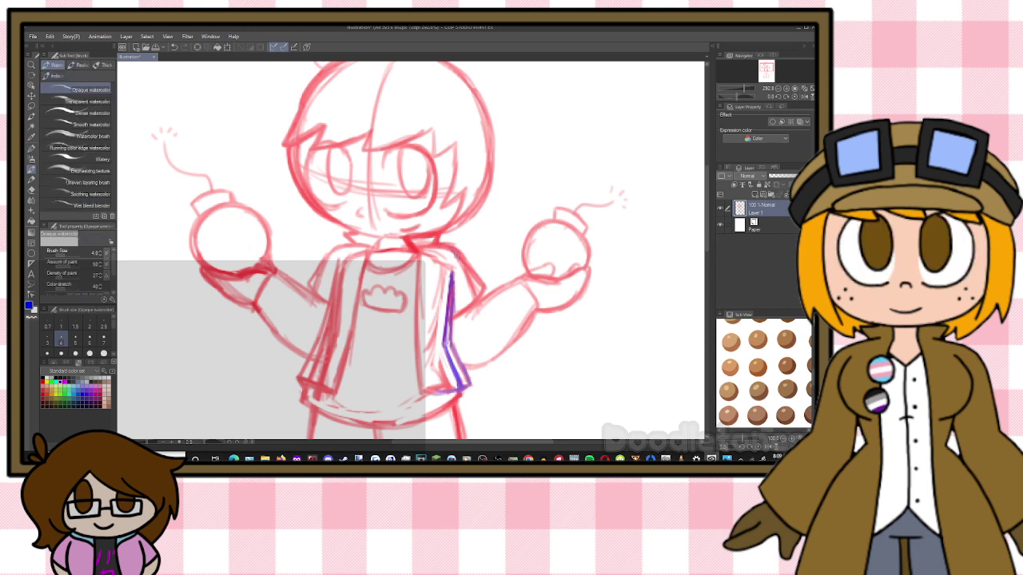
left_click_drag(456, 255, 477, 298)
left_click_drag(454, 252, 476, 295)
mouse_move(438, 243)
left_mouse_down()
mouse_move(464, 252)
mouse_move(486, 297)
left_mouse_up()
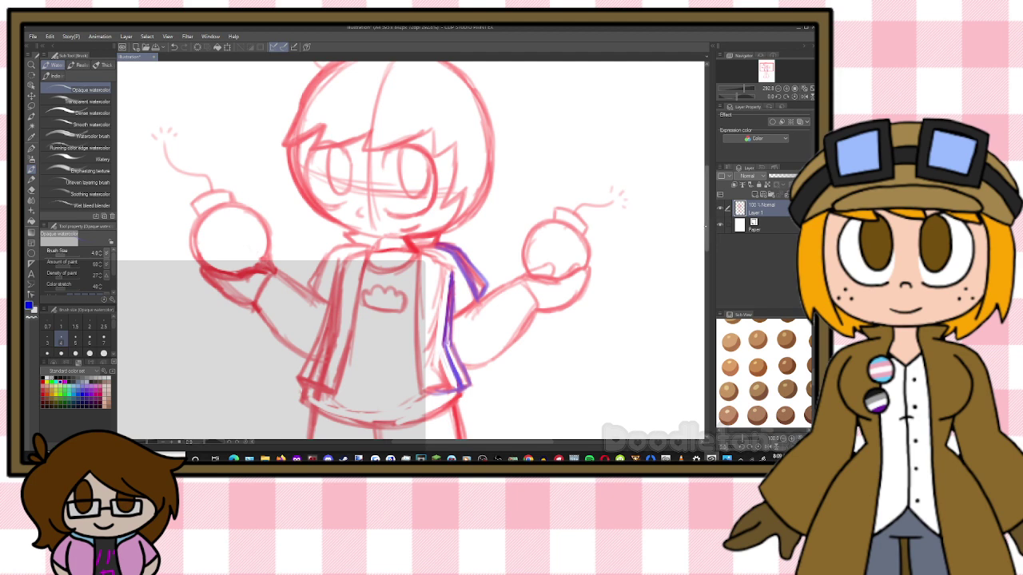
Draw a blue flared extension below the jacket's hem on the viewer's left, closing its bottom edge past the T-shirt
scroll(696, 262, "down", 5)
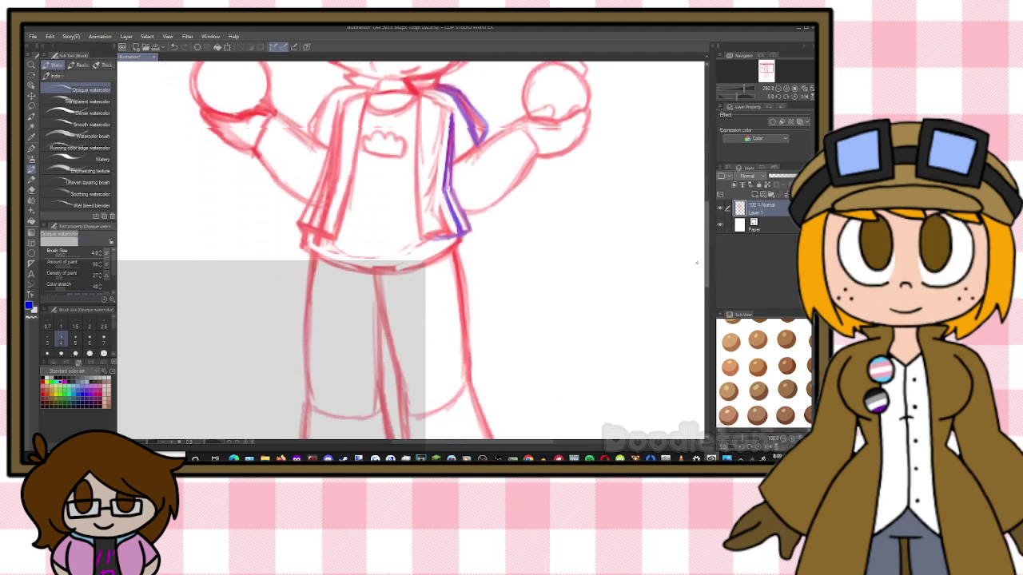
scroll(697, 262, "down", 7)
scroll(694, 279, "up", 5)
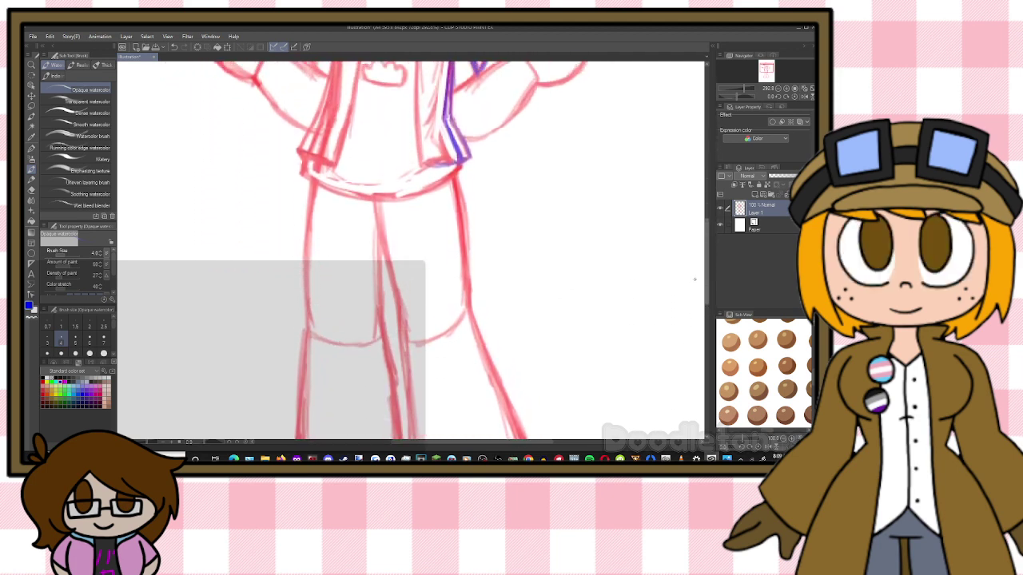
scroll(694, 279, "up", 4)
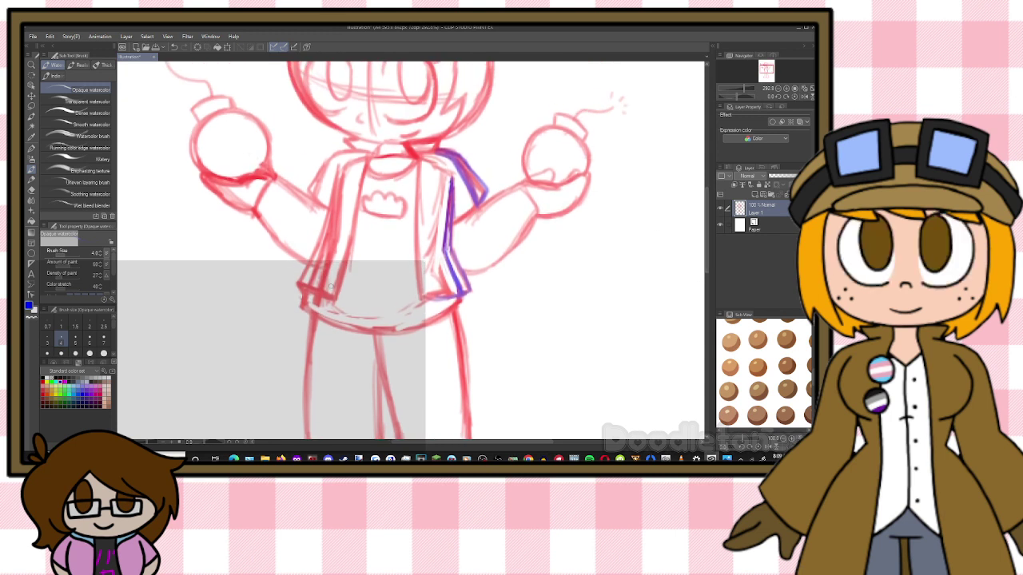
left_click_drag(331, 287, 323, 342)
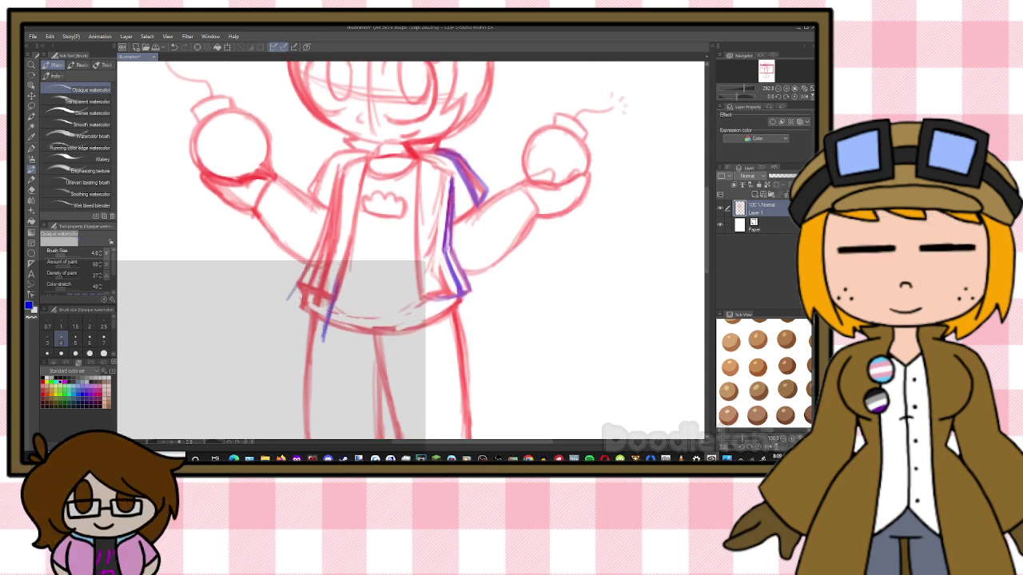
mouse_move(301, 273)
left_mouse_down()
mouse_move(280, 324)
mouse_move(324, 342)
left_mouse_up()
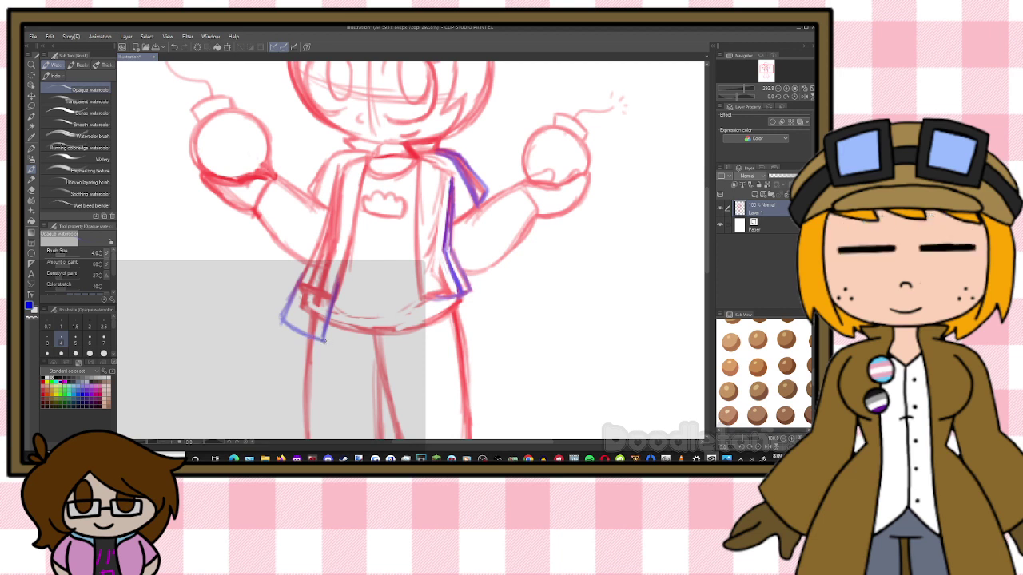
left_click_drag(342, 260, 325, 344)
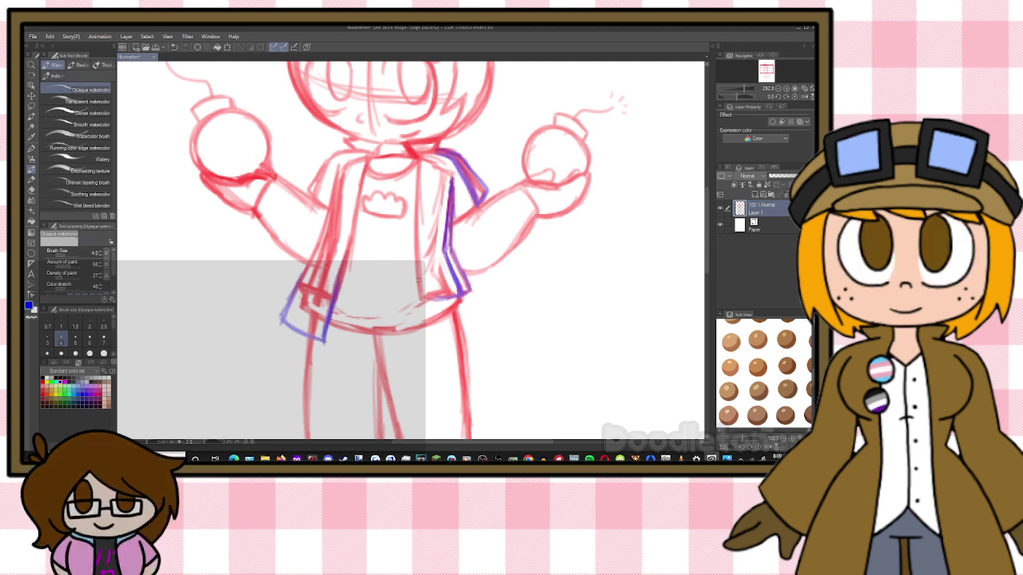
Draw a matching blue flared extension below the jacket's hem on the viewer's right
mouse_move(419, 280)
left_mouse_down()
mouse_move(428, 345)
mouse_move(473, 326)
mouse_move(438, 342)
mouse_move(483, 314)
left_mouse_up()
mouse_move(464, 276)
left_mouse_down()
mouse_move(483, 318)
mouse_move(461, 336)
mouse_move(457, 280)
mouse_move(478, 324)
left_mouse_up()
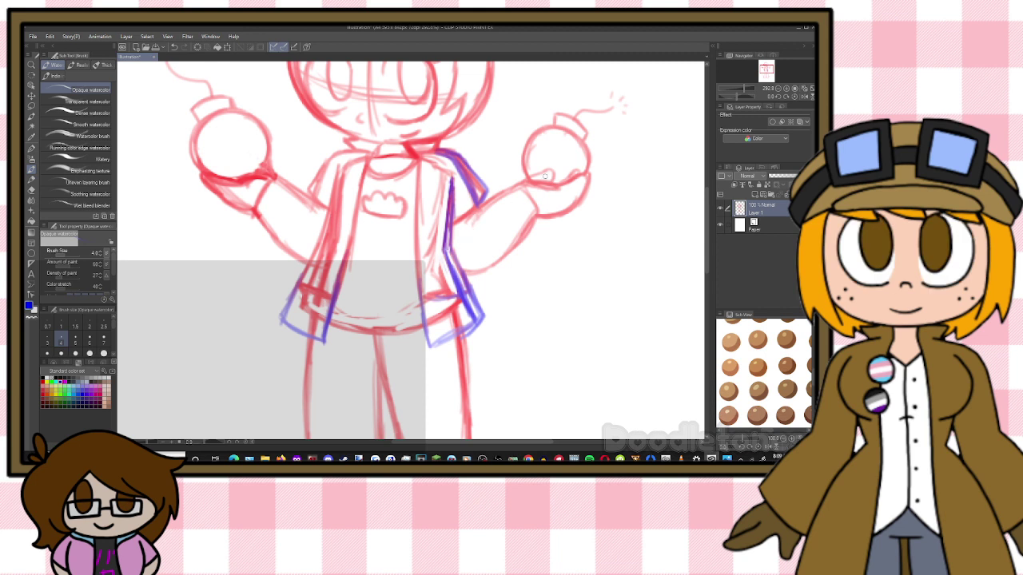
left_click_drag(438, 347, 482, 320)
Draw blue curved cheek lines beneath both eyes and thin them with the Snap eraser at size 4
scroll(482, 321, "down", 5)
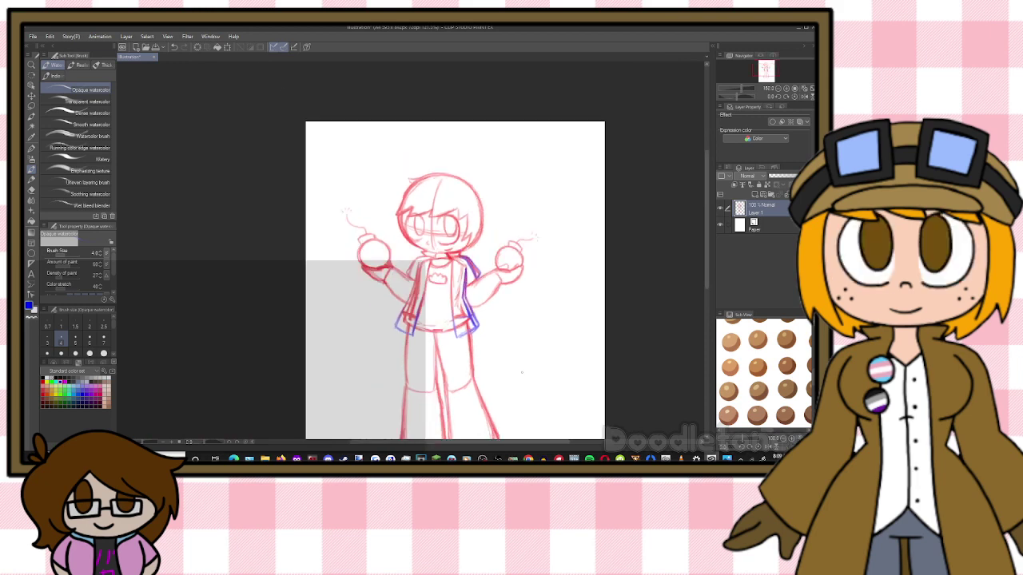
scroll(477, 210, "up", 2)
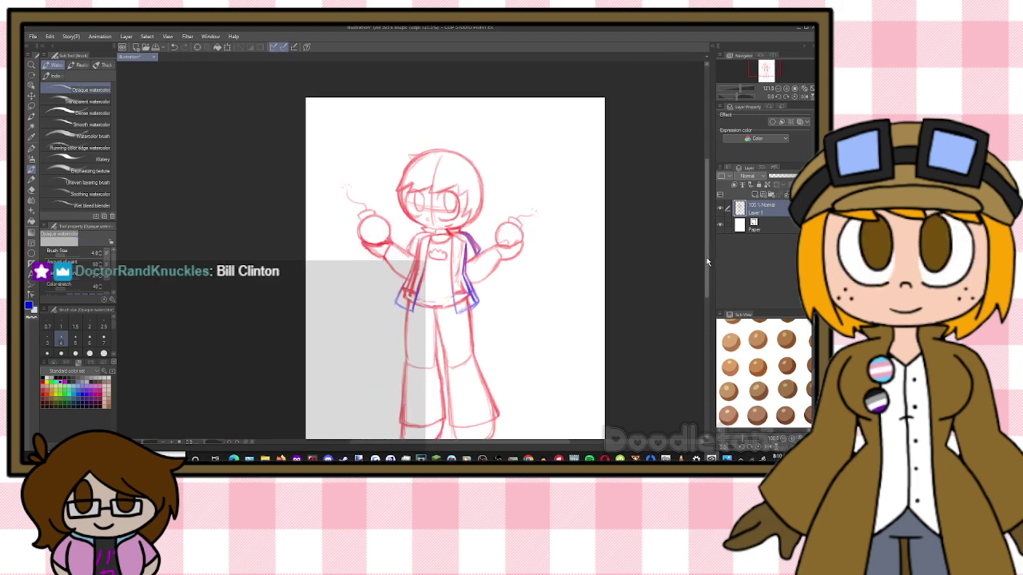
scroll(477, 210, "up", 4)
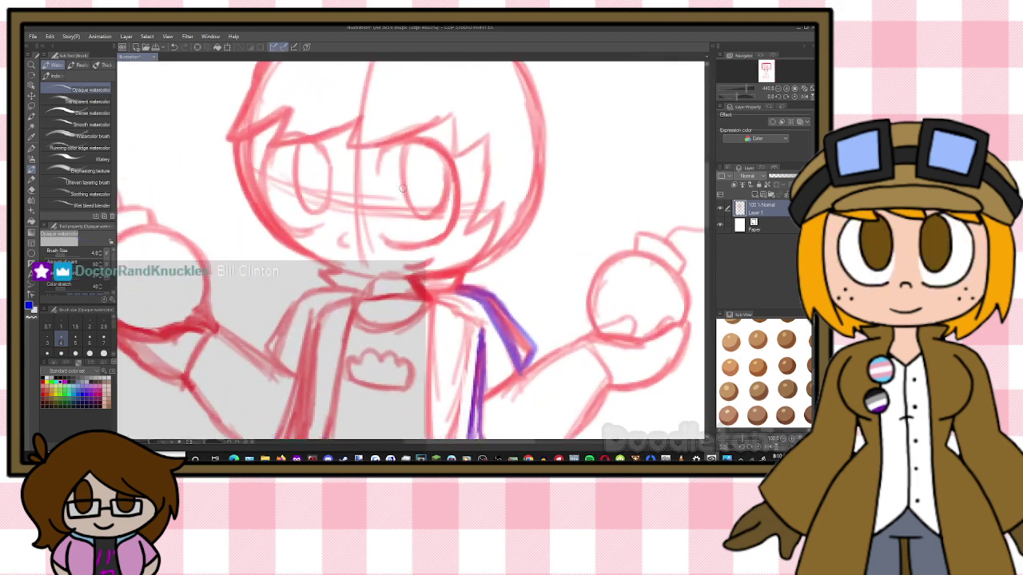
left_click_drag(391, 247, 462, 242)
left_click_drag(279, 221, 310, 225)
left_click_drag(402, 243, 442, 235)
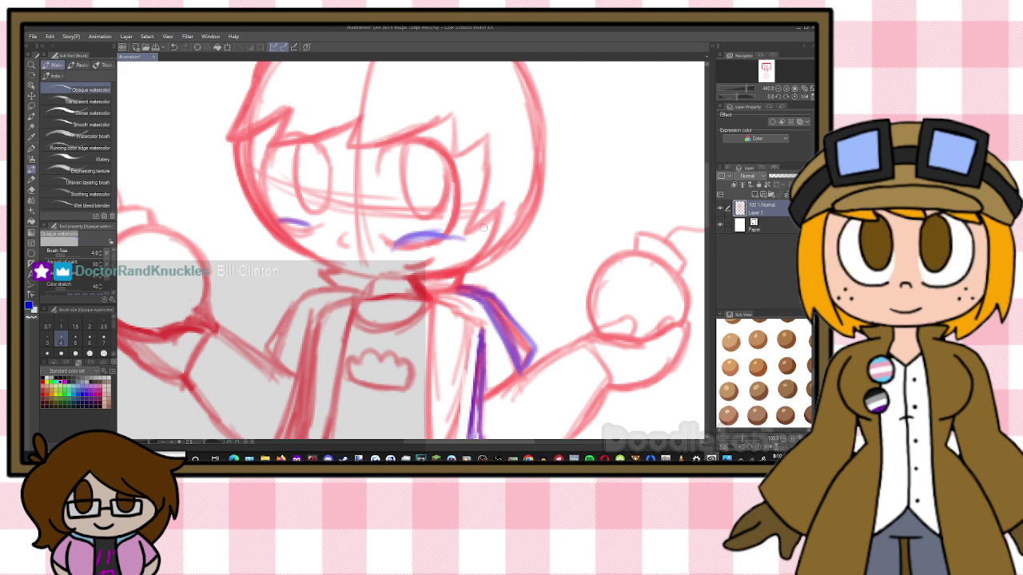
key("e")
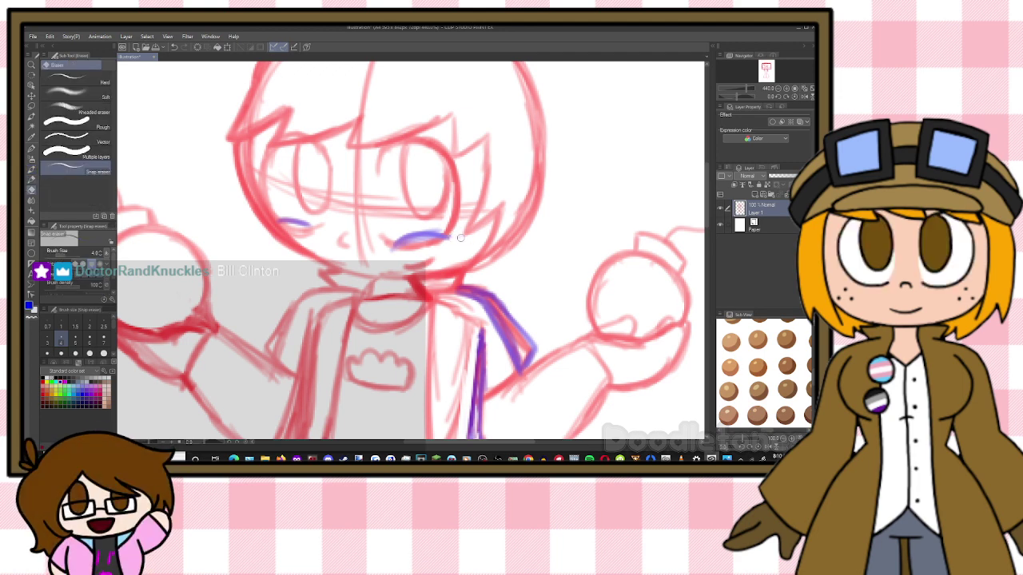
left_click_drag(412, 250, 440, 239)
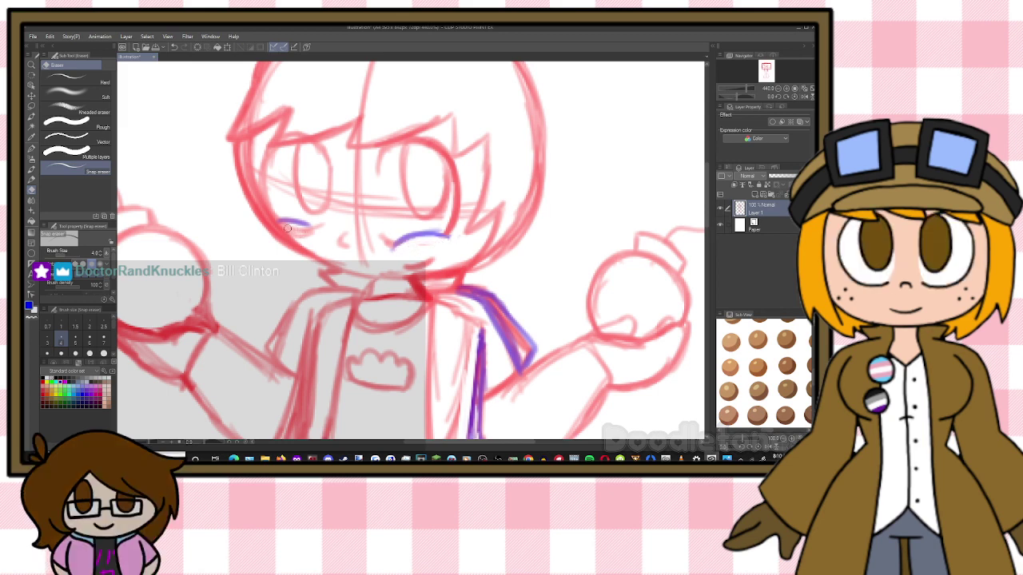
left_click_drag(287, 229, 321, 231)
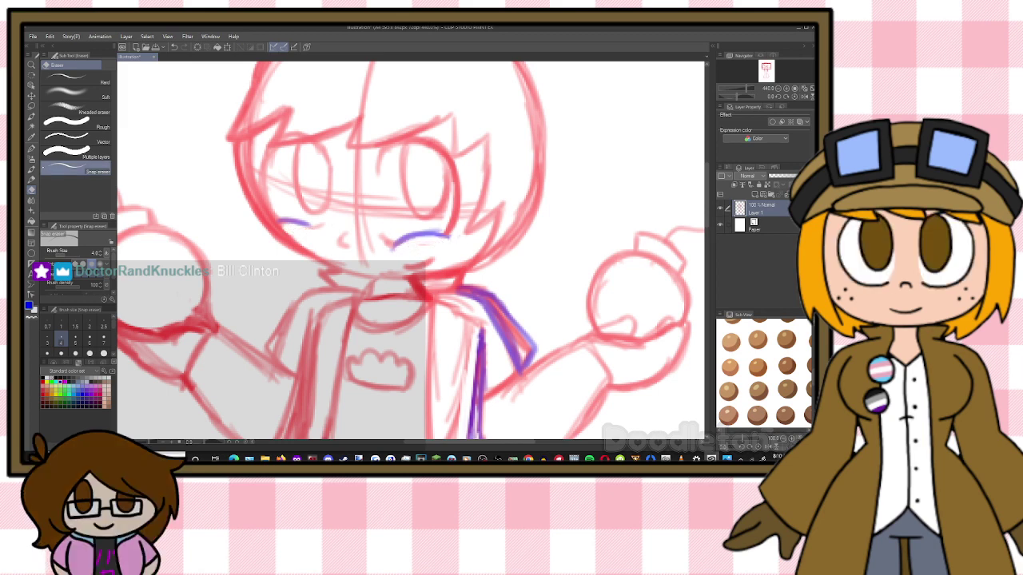
Connect the blue cheek lines to the outer eye edges with Opaque watercolor and trim the excess beneath the curve on the viewer's right
key("b")
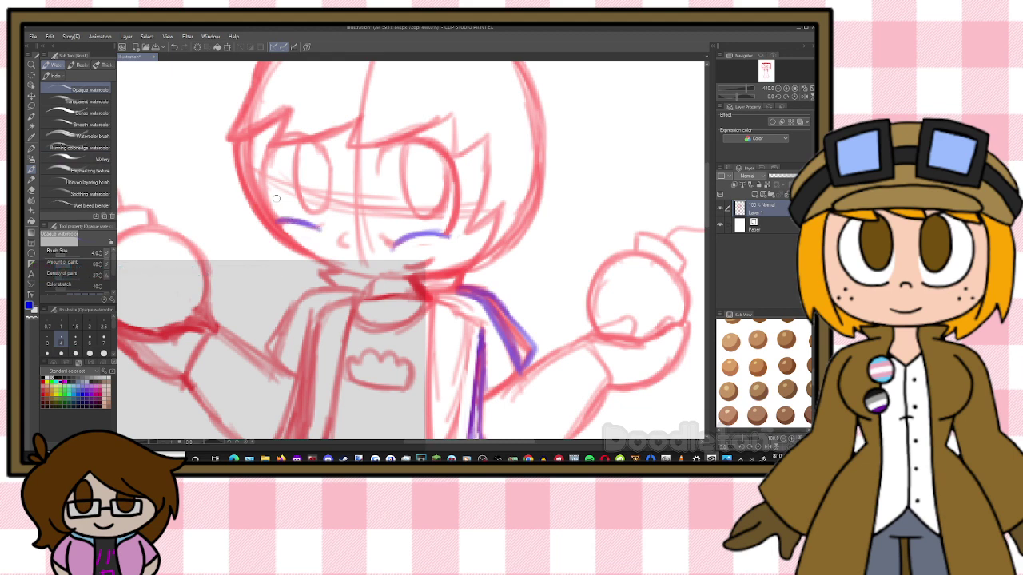
mouse_move(397, 238)
left_mouse_down()
mouse_move(438, 237)
mouse_move(389, 240)
mouse_move(450, 232)
left_mouse_up()
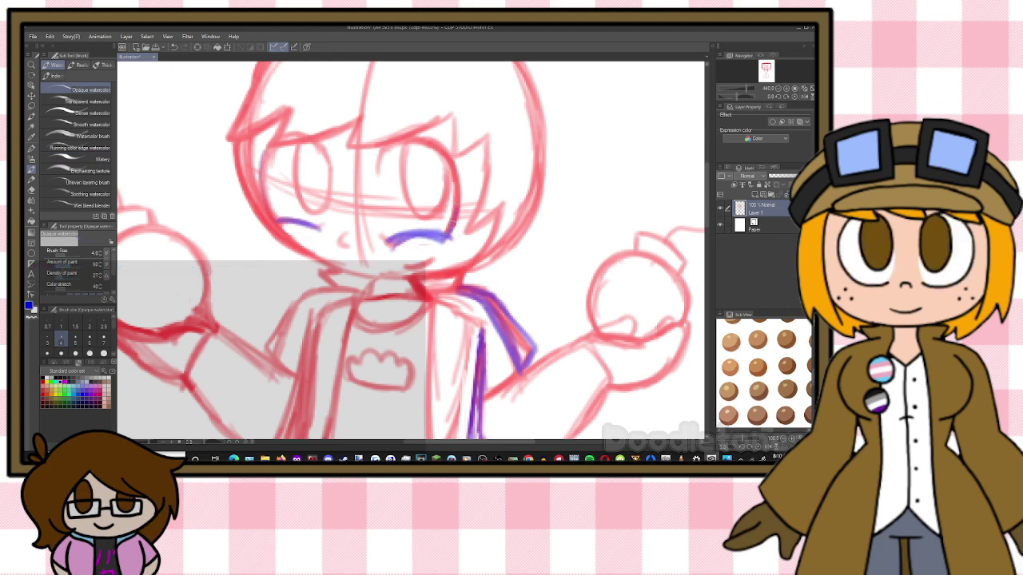
key("e")
left_click_drag(390, 246, 450, 244)
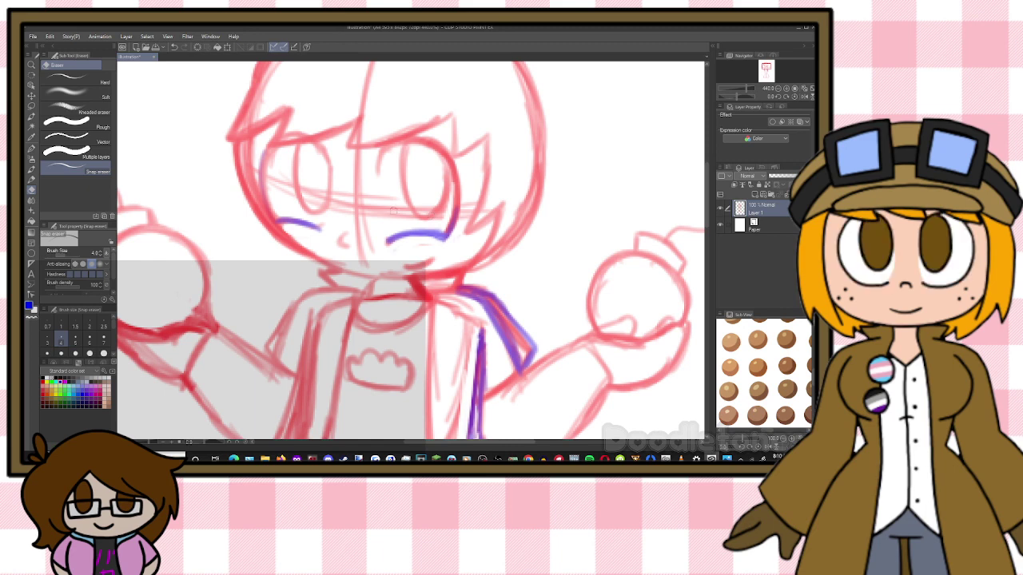
scroll(394, 211, "down", 3)
scroll(448, 224, "down", 3)
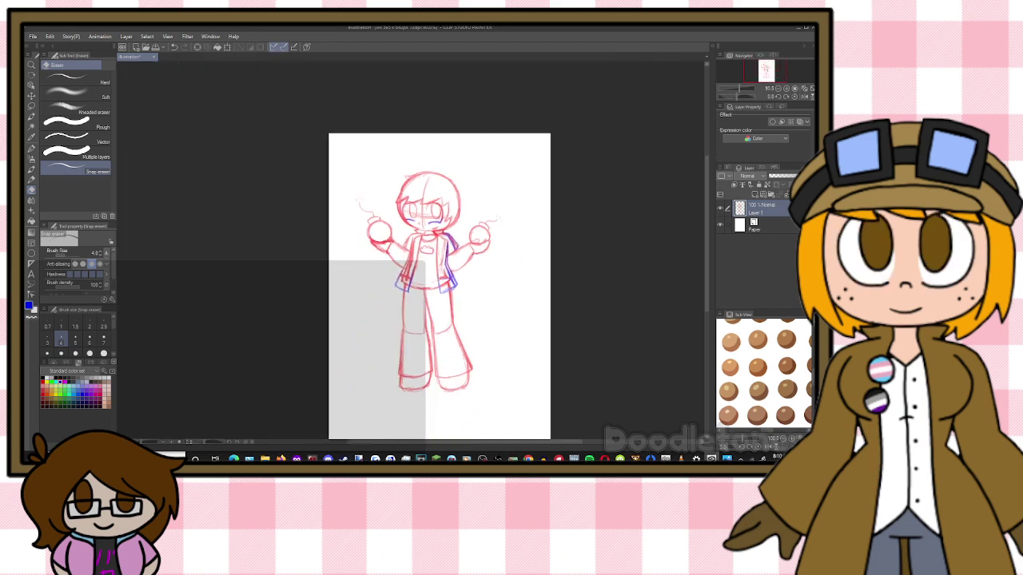
scroll(456, 284, "up", 2)
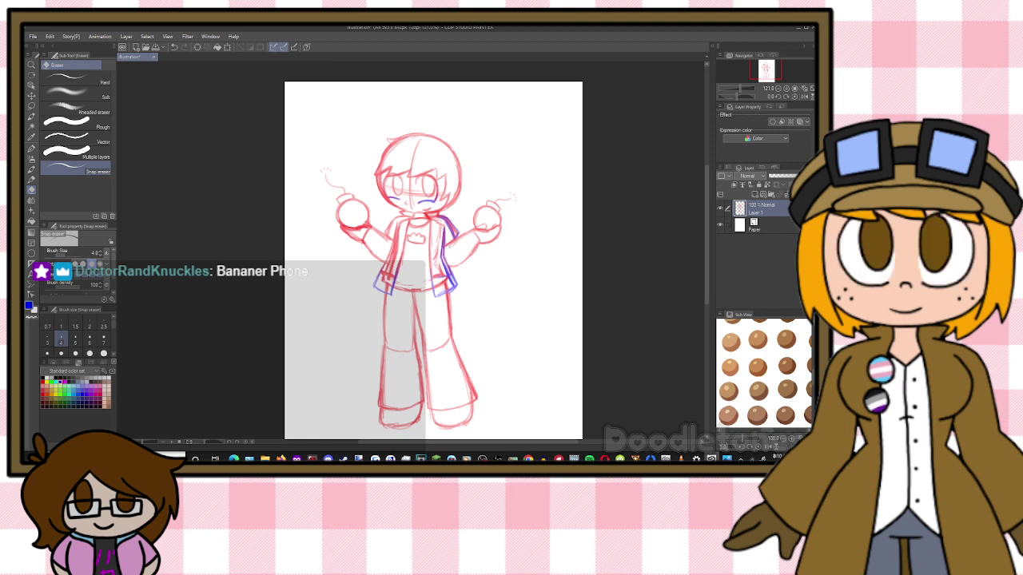
scroll(441, 238, "down", 1)
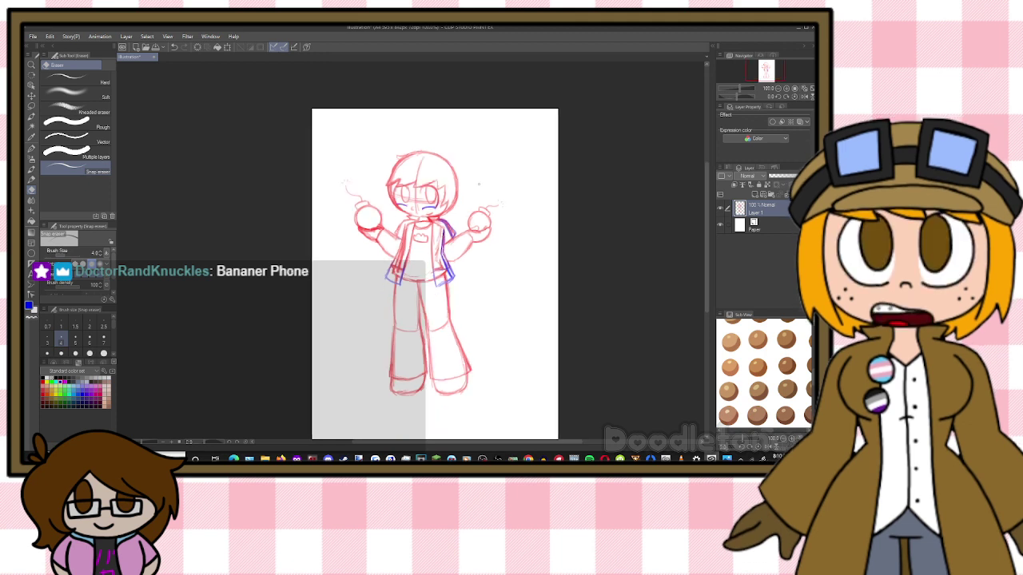
scroll(503, 196, "down", 2)
scroll(523, 218, "up", 1)
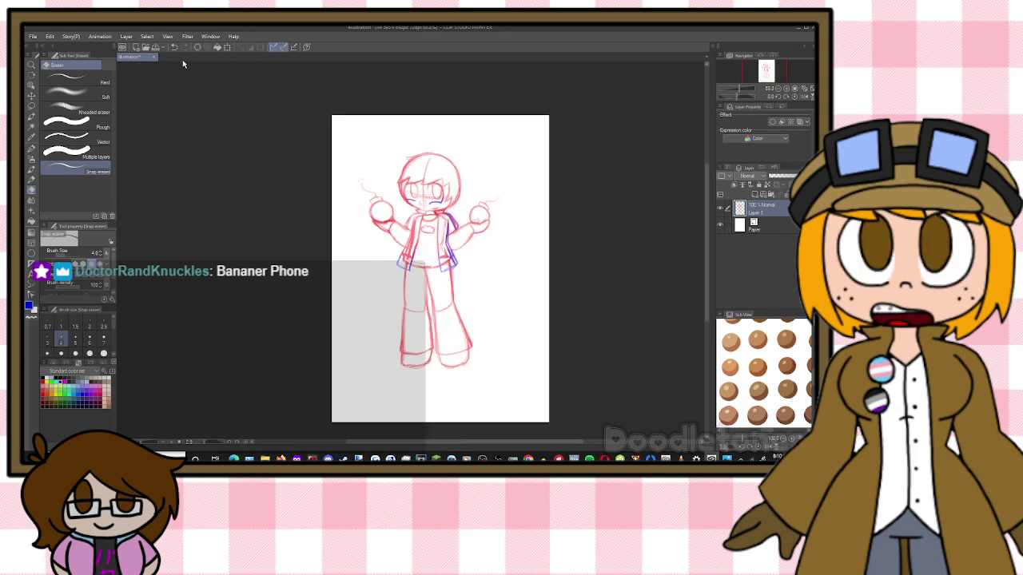
left_click(49, 36)
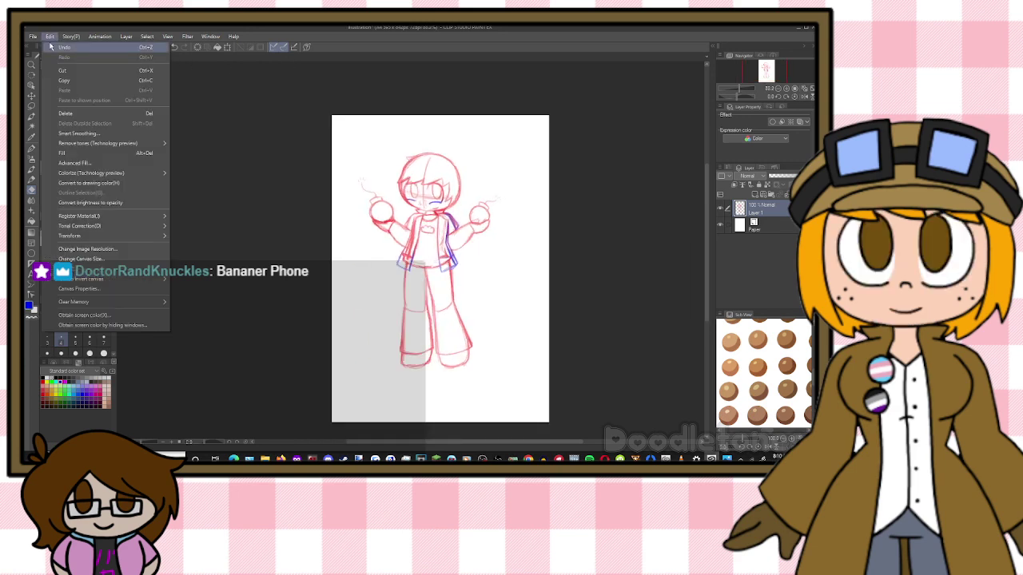
left_click(104, 261)
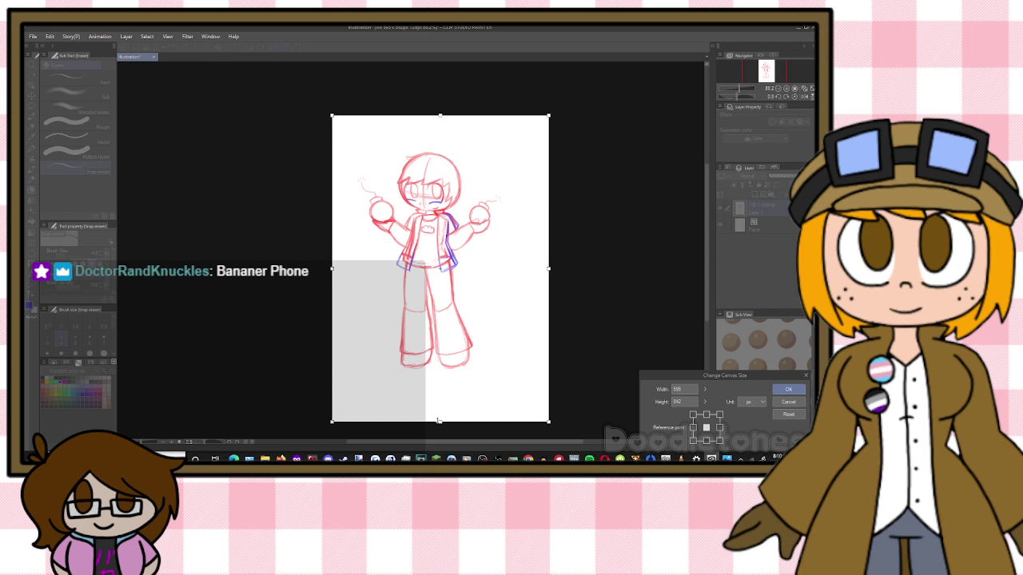
left_click_drag(439, 421, 504, 412)
left_click(785, 390)
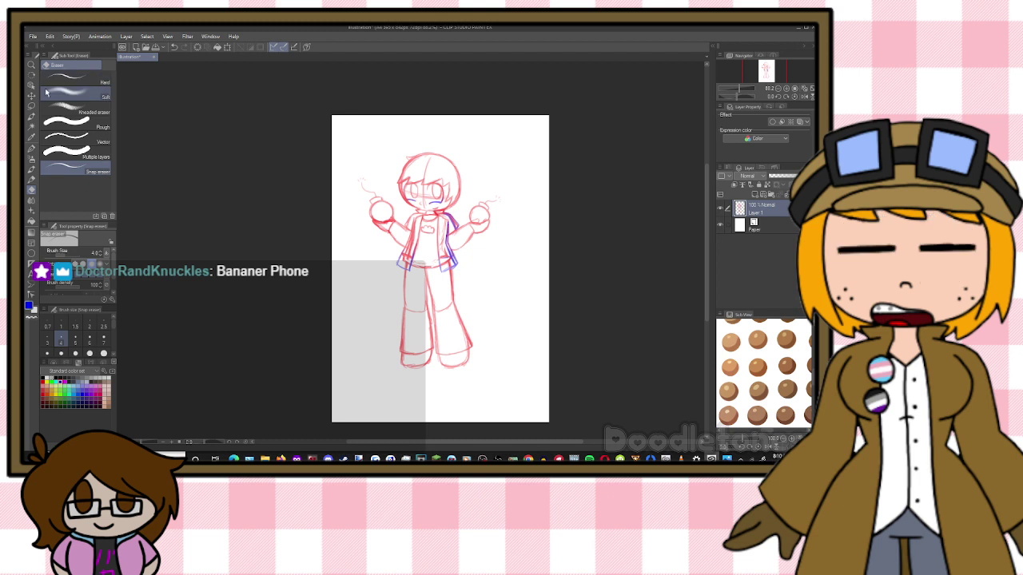
Lasso the whole character sketch, scale it up slightly, centre it on the page and clear the selection
left_click(31, 106)
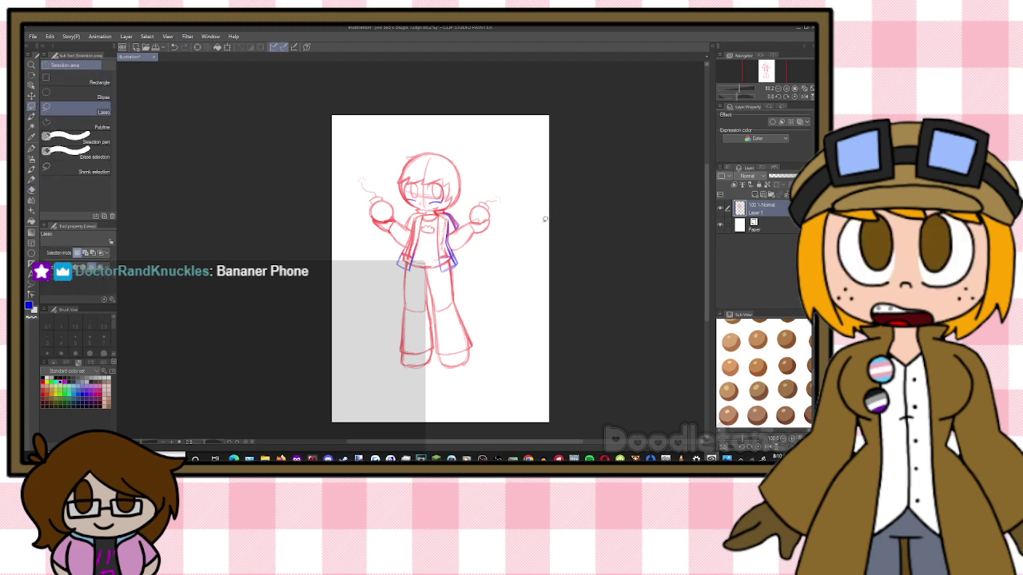
mouse_move(498, 257)
left_mouse_down()
mouse_move(515, 184)
mouse_move(440, 137)
mouse_move(416, 136)
mouse_move(347, 167)
mouse_move(397, 368)
mouse_move(436, 375)
mouse_move(488, 362)
mouse_move(487, 297)
left_mouse_up()
key("ctrl+t")
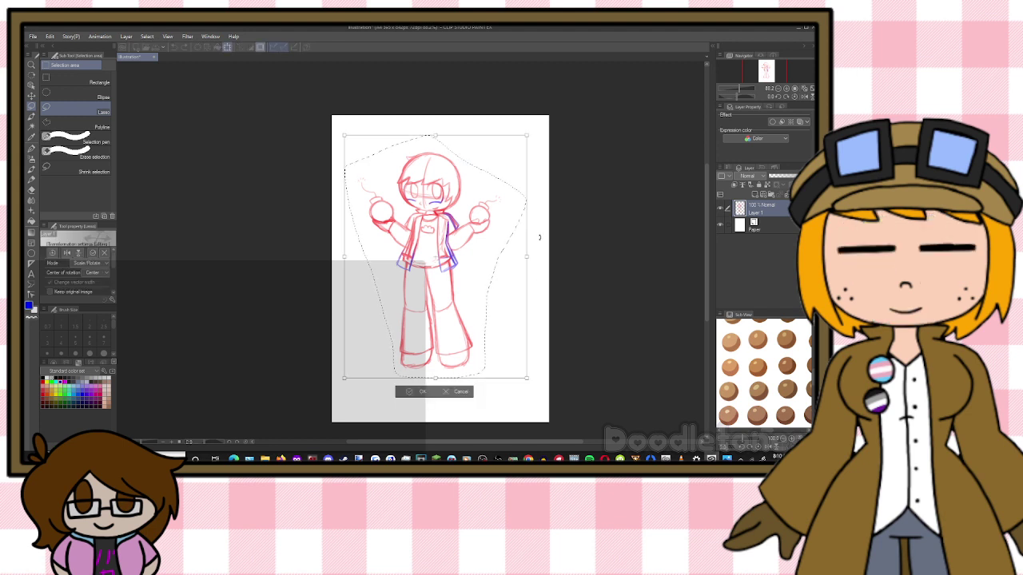
left_click_drag(526, 261, 549, 257)
left_click_drag(455, 286, 459, 294)
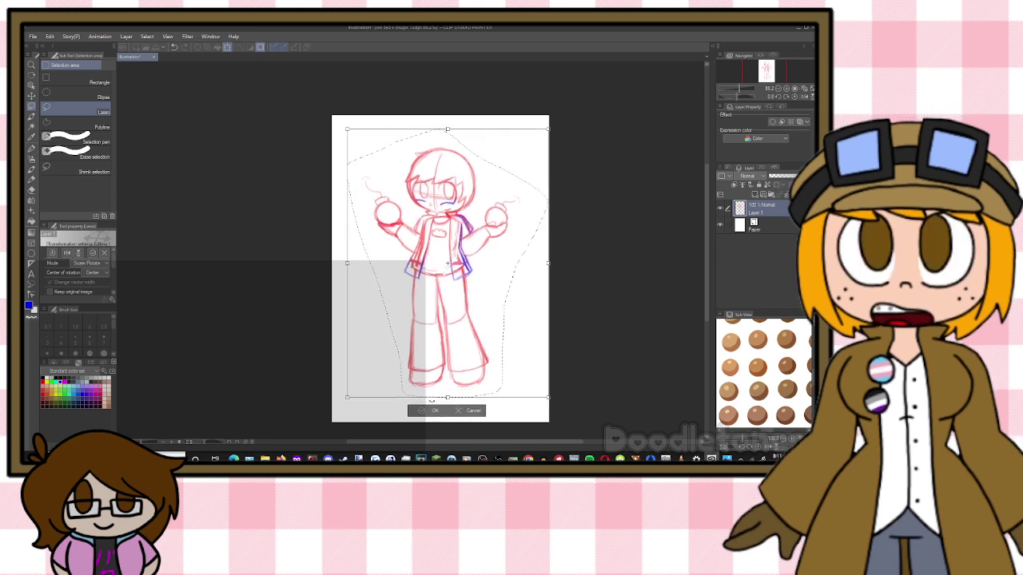
key("Return")
key("ctrl+d")
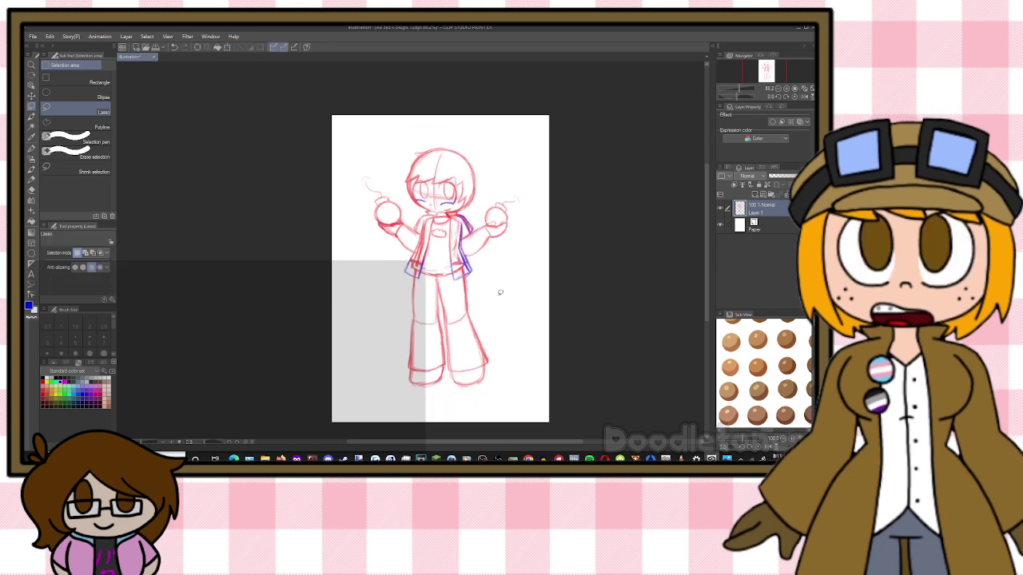
Crop the canvas on all four sides closely around the character, to about 470 by 700 px
left_click(51, 37)
left_click(102, 264)
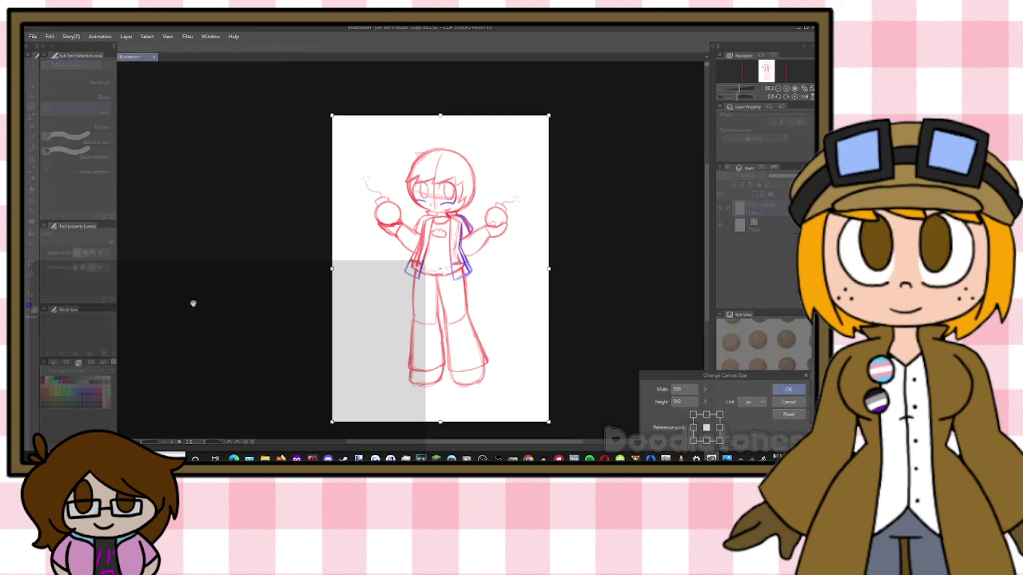
left_click_drag(438, 422, 439, 397)
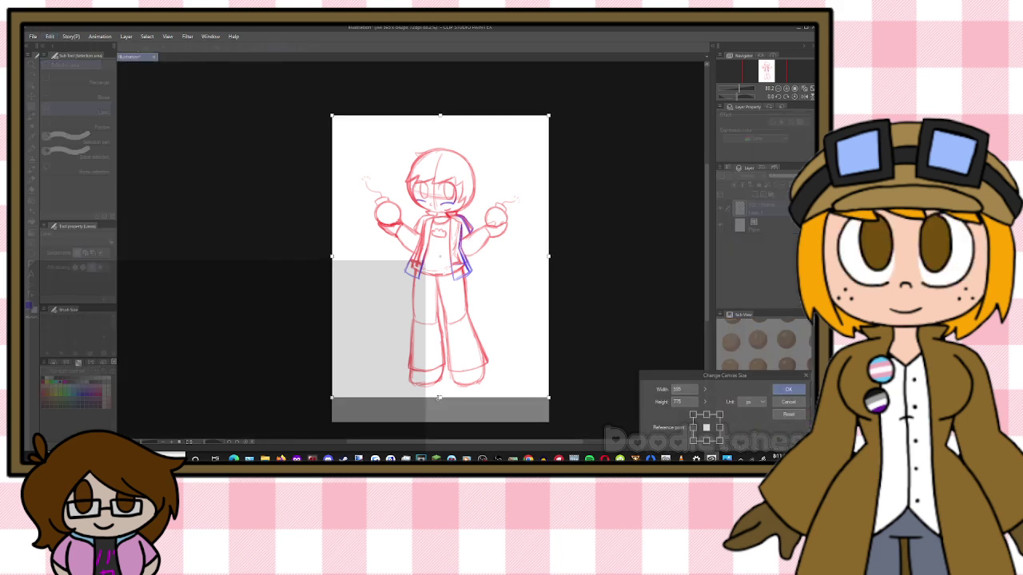
left_click_drag(444, 121, 440, 140)
left_click_drag(333, 269, 356, 268)
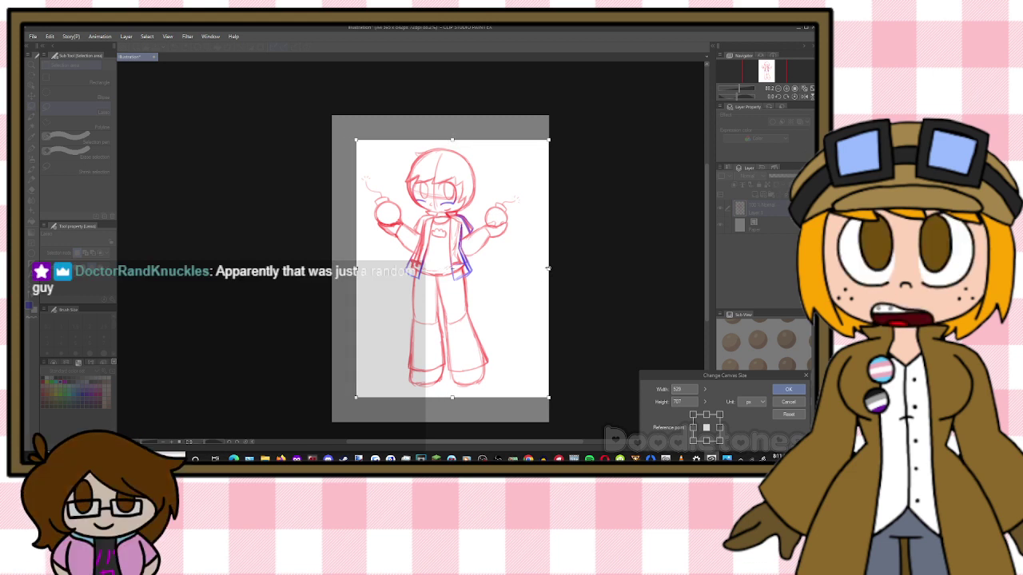
left_click_drag(547, 269, 527, 267)
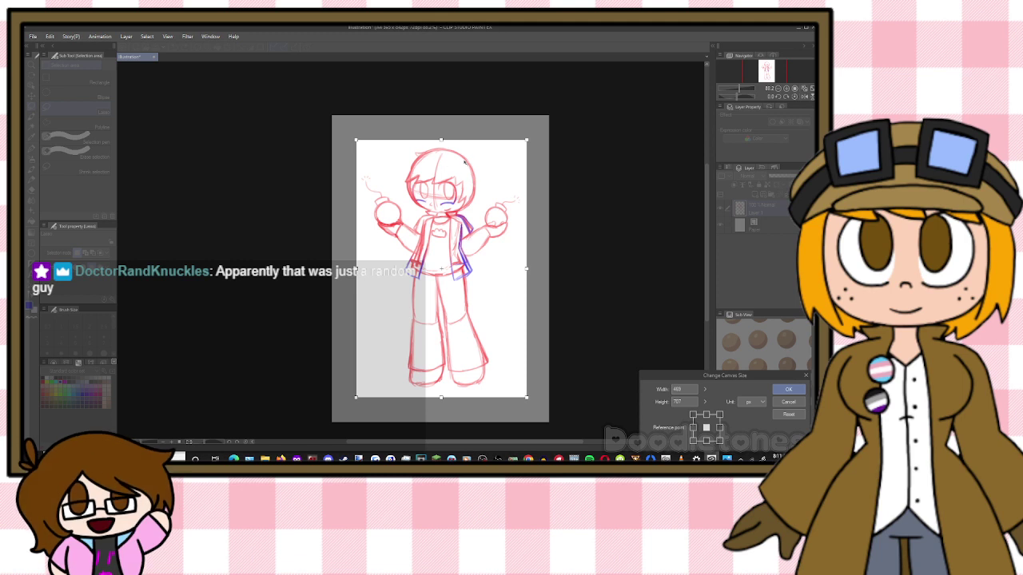
left_click_drag(440, 141, 441, 142)
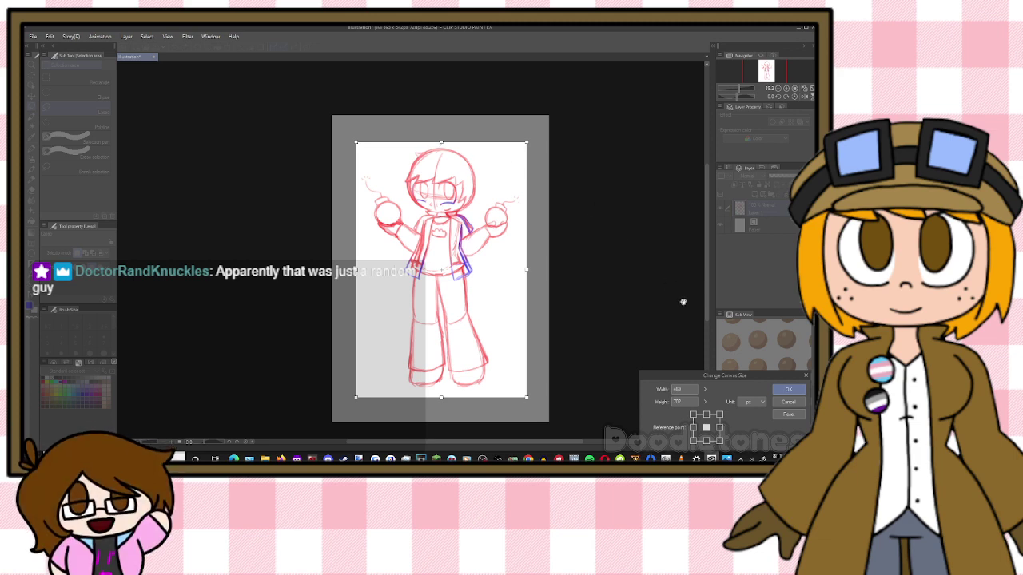
left_click(788, 389)
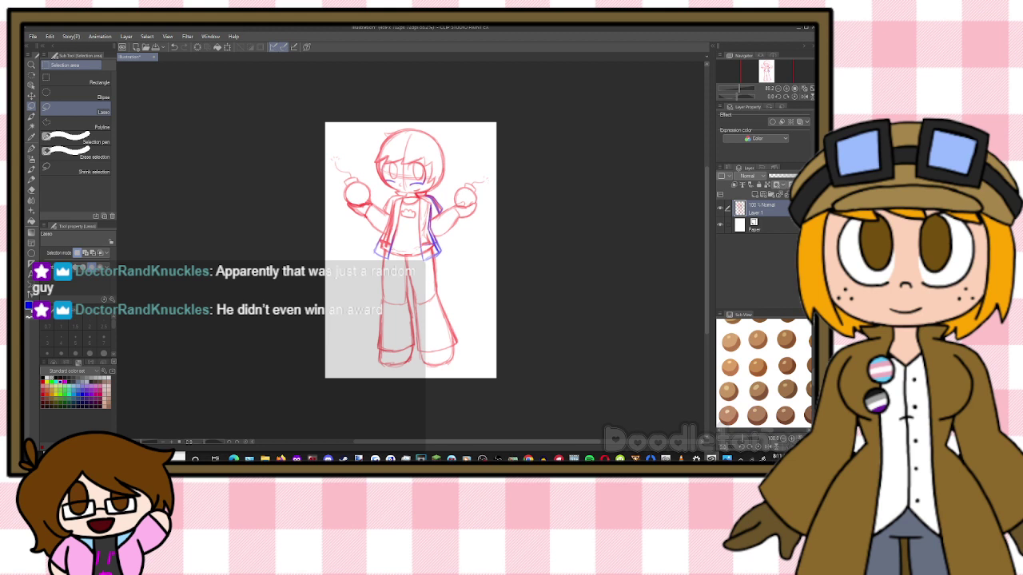
Lower the opacity of the sketch layer, Layer 1, to 30%
left_click_drag(796, 173, 783, 176)
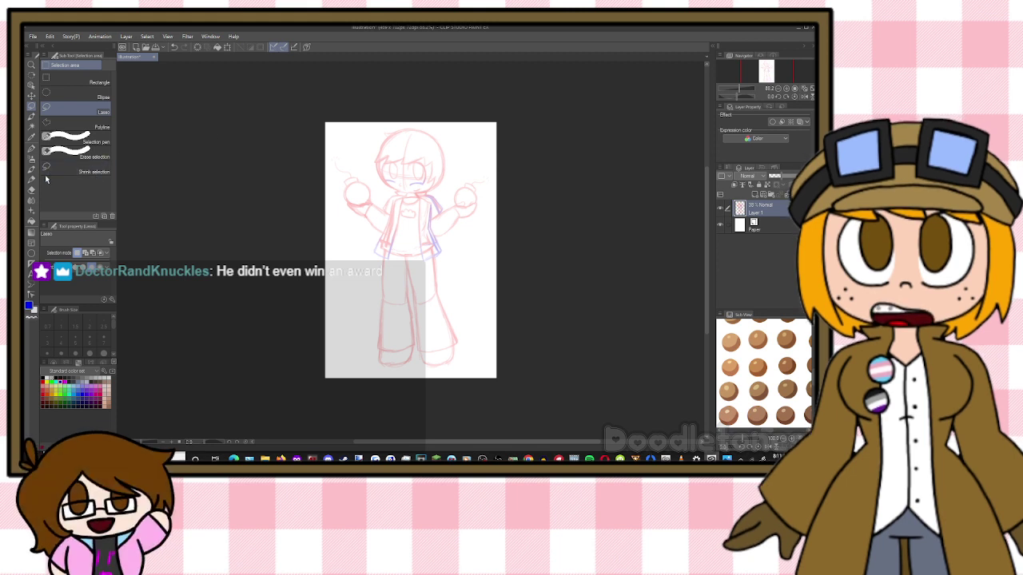
Add a new layer above the sketch and ink the jagged fringe, hair tuft and side strands in black with the G-pen
left_click(32, 150)
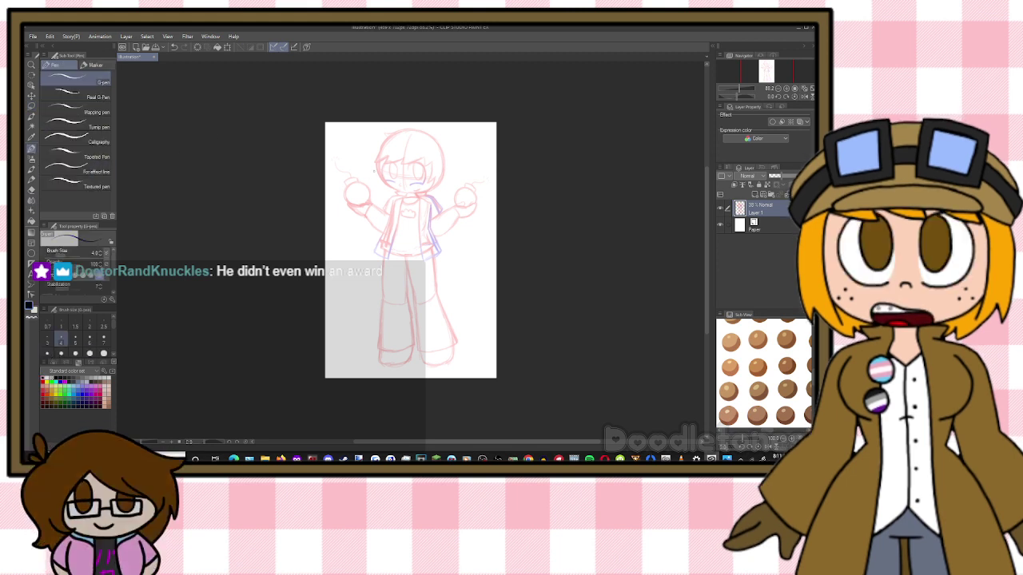
scroll(375, 170, "up", 6)
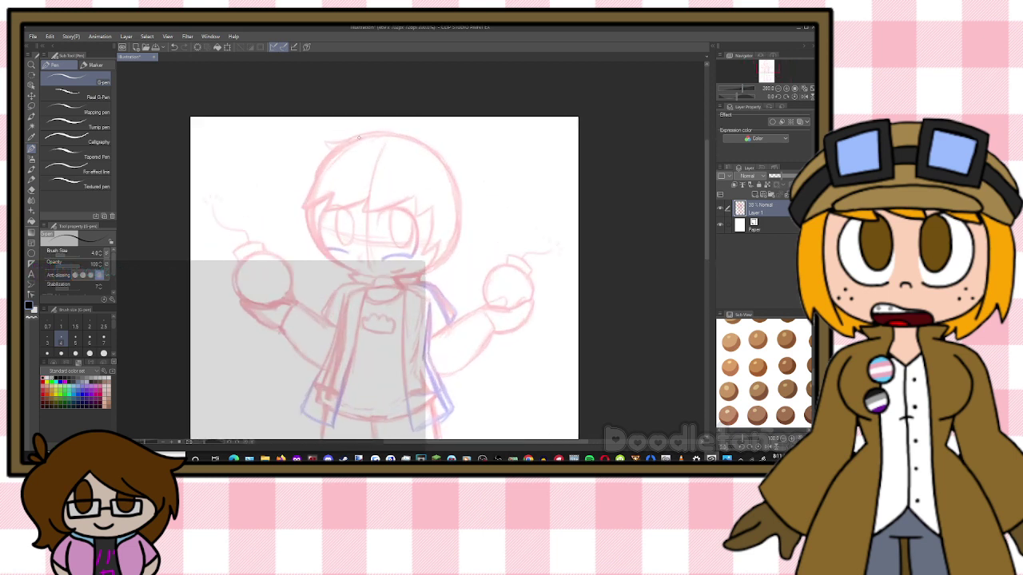
scroll(359, 138, "up", 4)
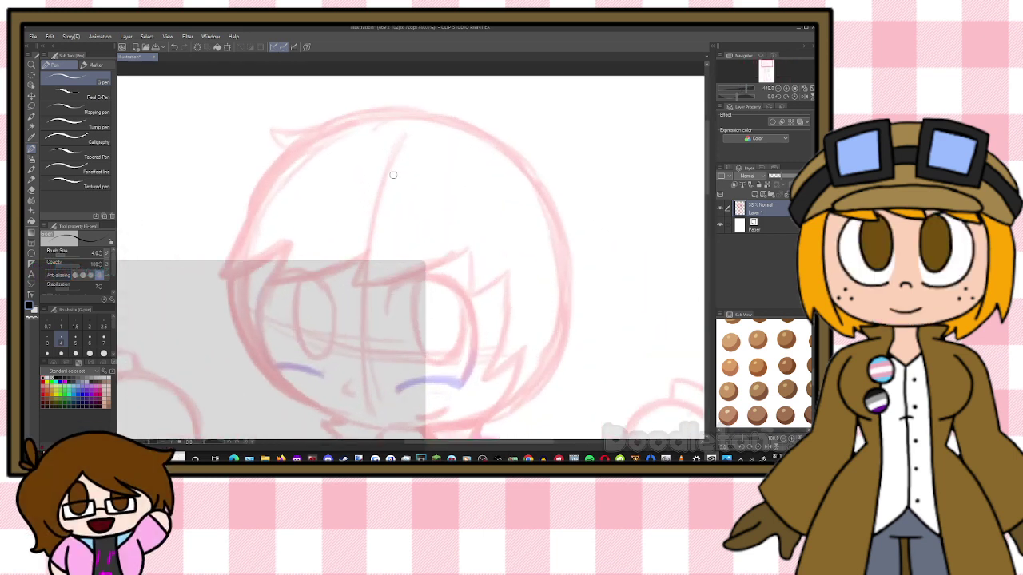
left_click(755, 194)
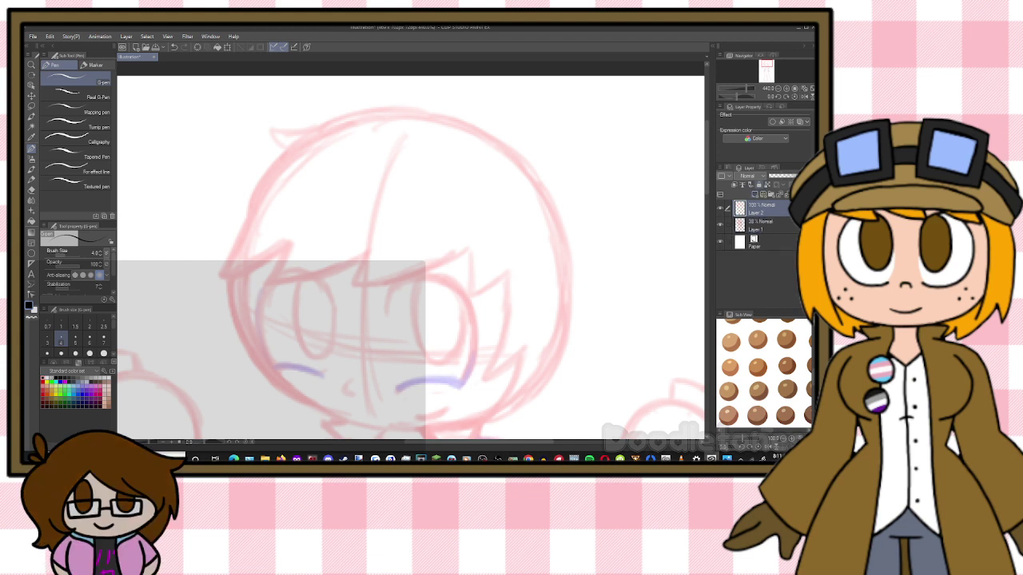
mouse_move(285, 153)
left_mouse_down()
mouse_move(216, 273)
mouse_move(281, 247)
mouse_move(268, 280)
mouse_move(366, 253)
mouse_move(350, 284)
mouse_move(412, 278)
mouse_move(470, 254)
left_mouse_up()
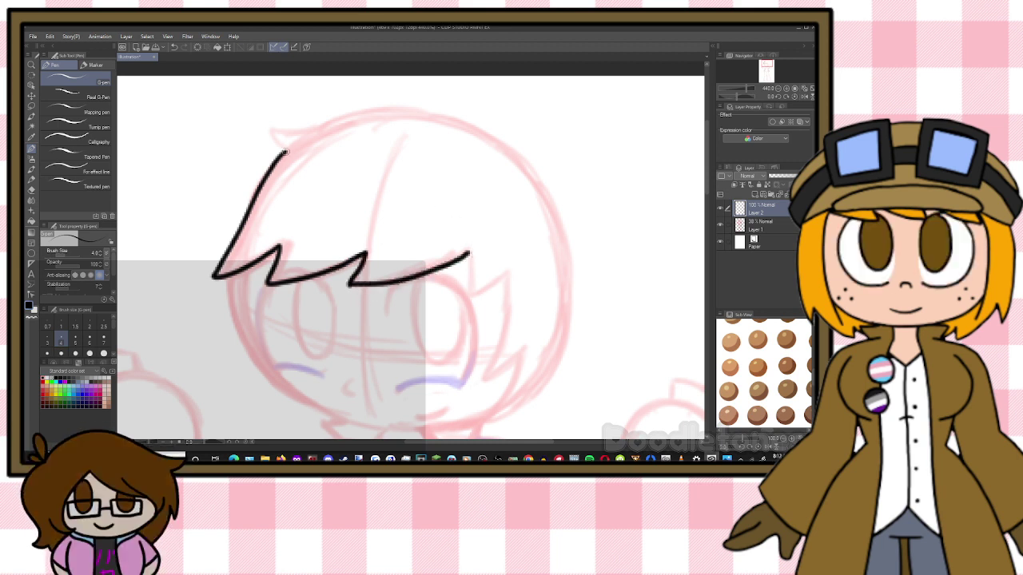
mouse_move(286, 152)
left_mouse_down()
mouse_move(272, 129)
mouse_move(318, 125)
left_mouse_up()
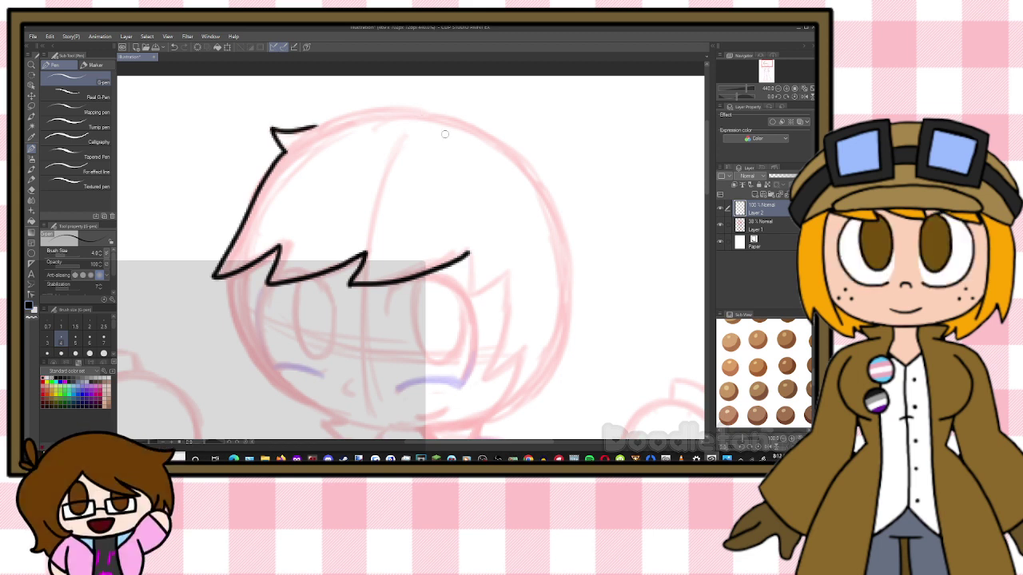
mouse_move(470, 254)
left_mouse_down()
mouse_move(468, 296)
mouse_move(512, 275)
mouse_move(482, 377)
mouse_move(524, 357)
left_mouse_up()
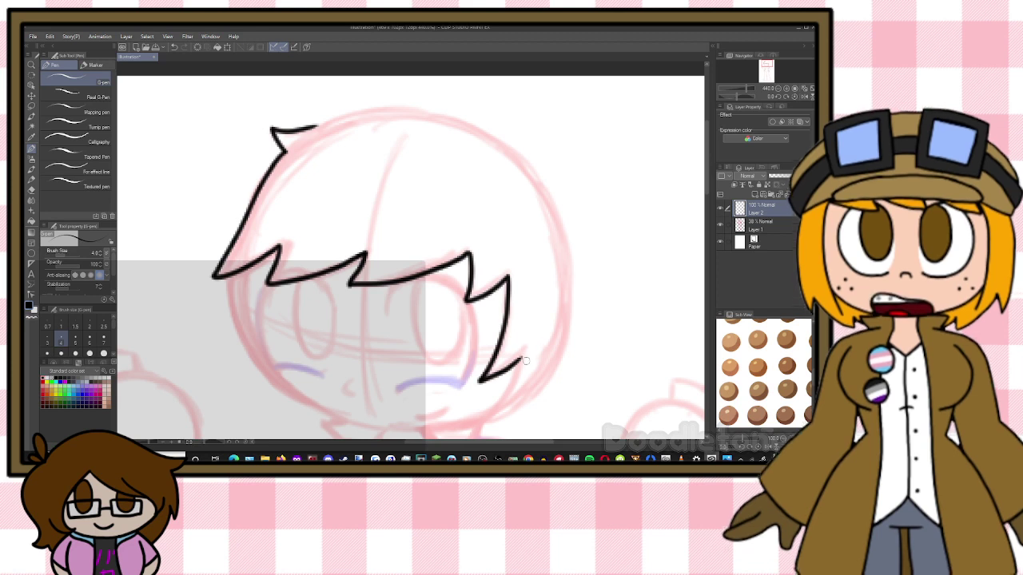
Ink the outer hair outline from the tuft over the crown and down to the pointed tips on the viewer's right
mouse_move(323, 127)
left_mouse_down()
mouse_move(373, 112)
mouse_move(455, 114)
left_mouse_up()
key("ctrl+z")
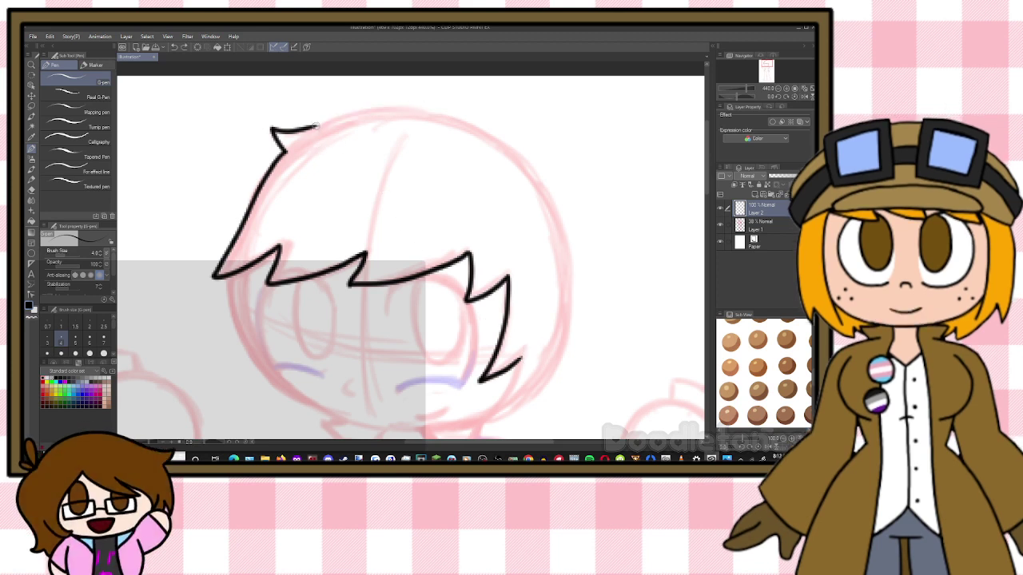
left_click_drag(318, 124, 417, 112)
key("ctrl+z")
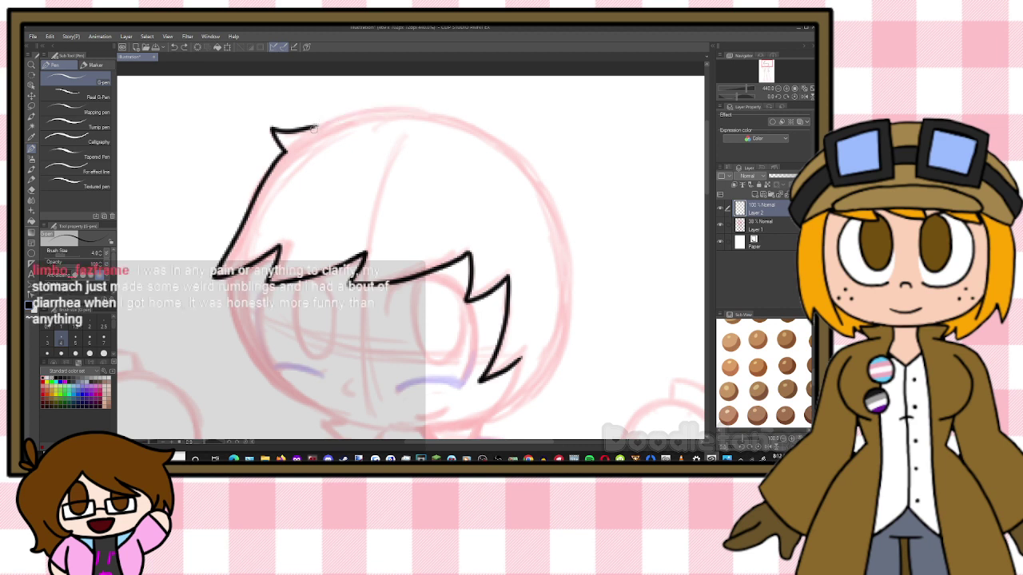
mouse_move(312, 127)
left_mouse_down()
mouse_move(430, 112)
mouse_move(518, 150)
mouse_move(553, 196)
mouse_move(572, 252)
mouse_move(572, 329)
mouse_move(523, 399)
mouse_move(489, 418)
mouse_move(520, 360)
left_mouse_up()
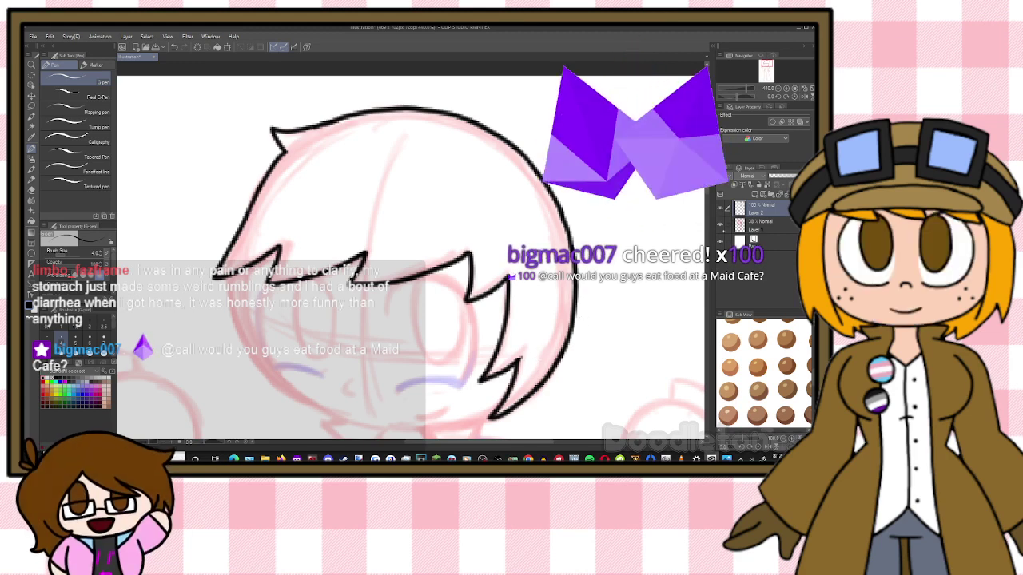
Ink the face outline from beneath the fringe on the viewer's left, around the chin to the hair on the viewer's right
left_click_drag(706, 187, 704, 196)
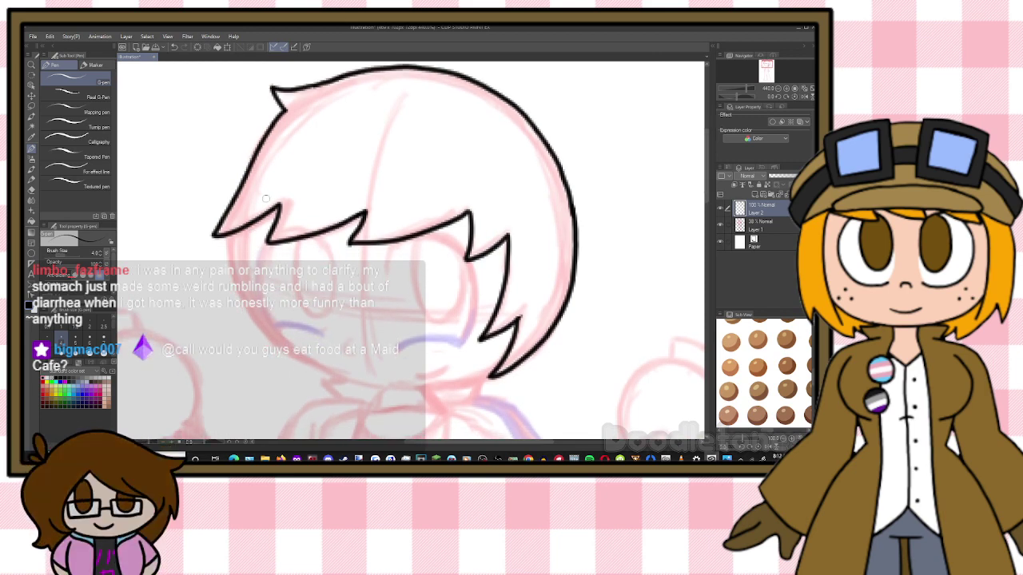
left_click_drag(242, 230, 322, 363)
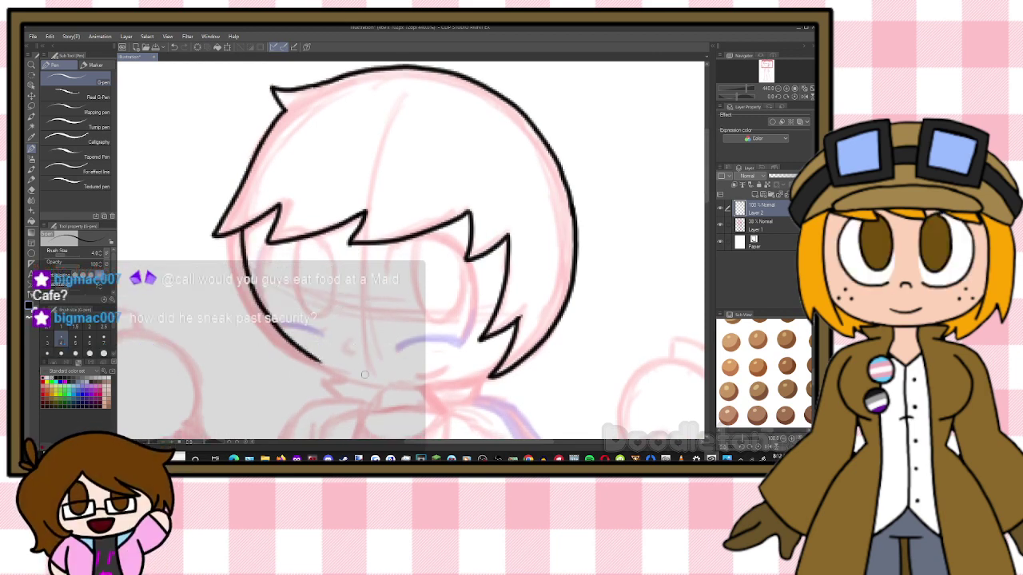
key("ctrl+z")
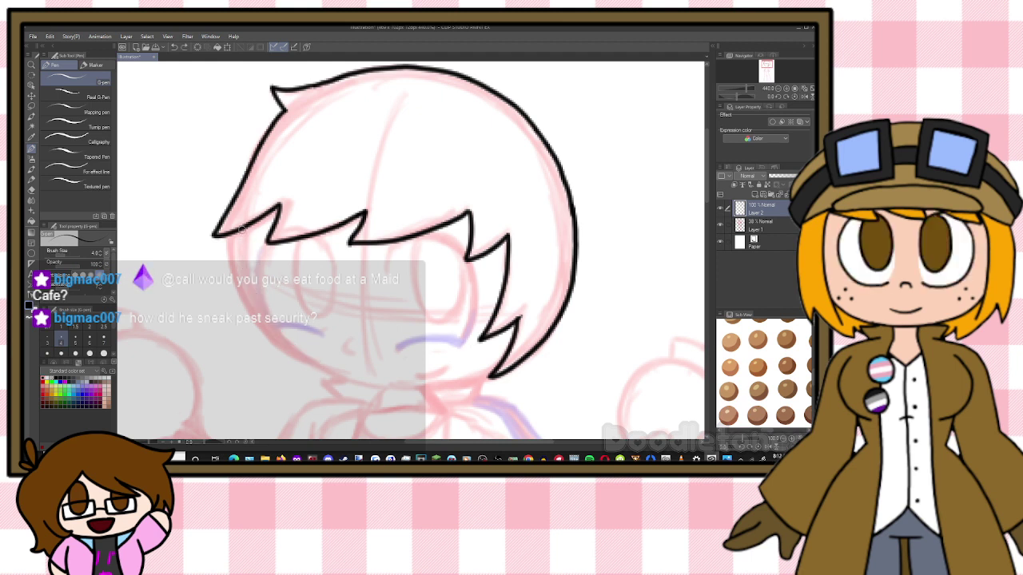
mouse_move(240, 229)
left_mouse_down()
mouse_move(244, 267)
mouse_move(301, 359)
mouse_move(353, 383)
mouse_move(470, 377)
left_mouse_up()
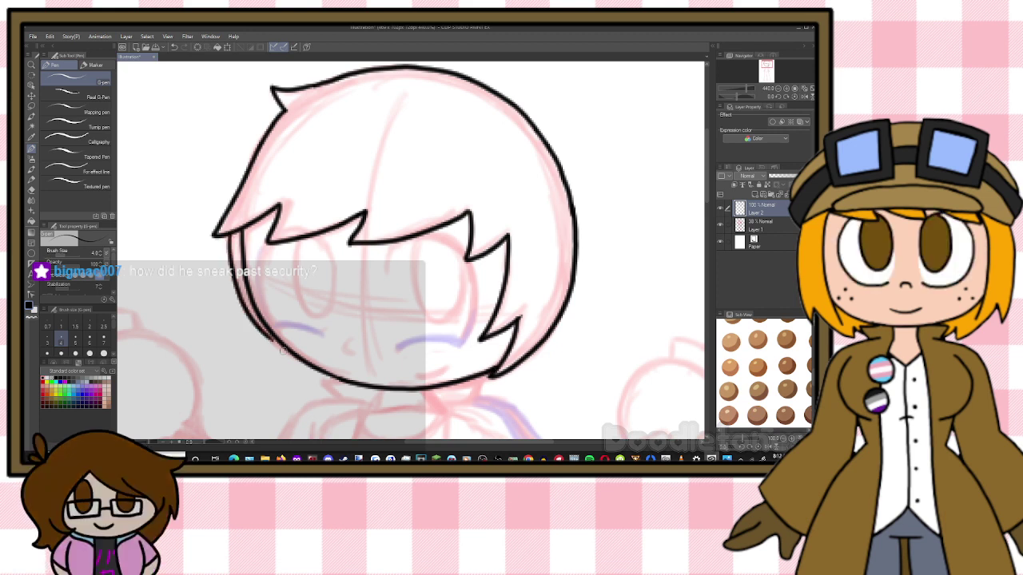
Ink two overlapping pointed hair strands along the outside of the face on the viewer's left
mouse_move(227, 234)
left_mouse_down()
mouse_move(249, 322)
mouse_move(286, 358)
mouse_move(310, 369)
left_mouse_up()
key("ctrl+z")
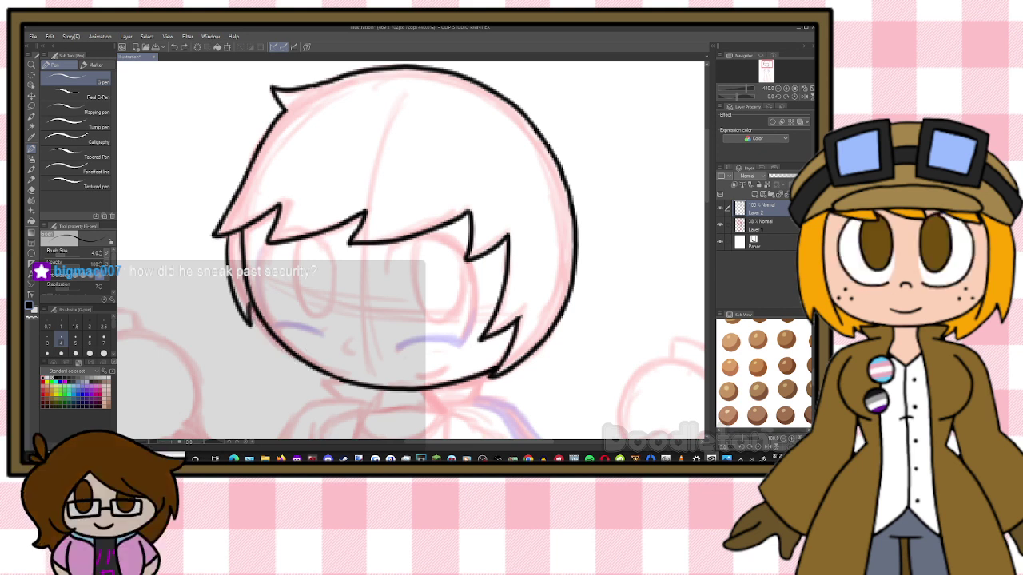
key("ctrl+z")
mouse_move(228, 233)
left_mouse_down()
mouse_move(250, 321)
mouse_move(253, 305)
mouse_move(296, 372)
left_mouse_up()
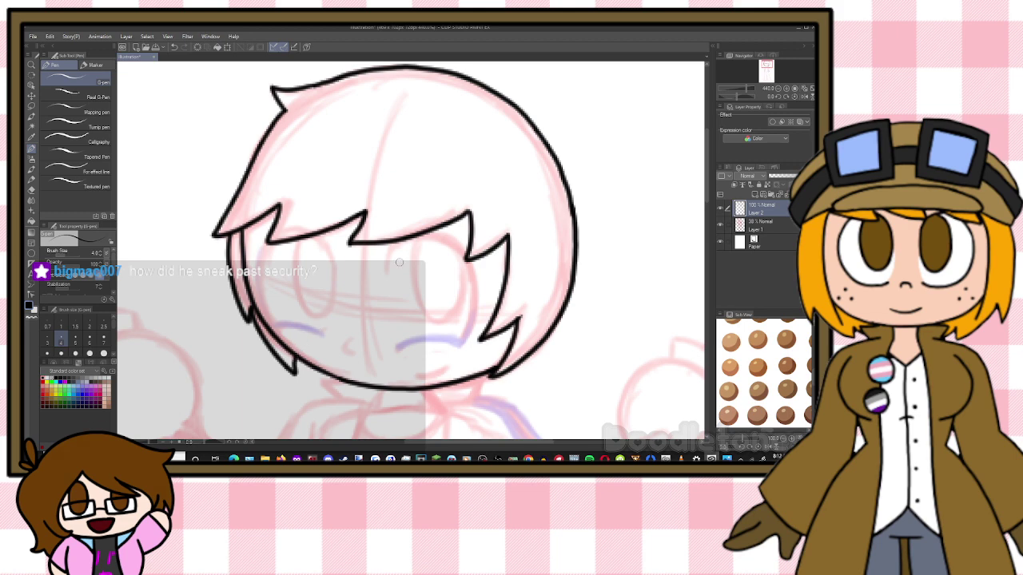
Ink the short neck line beneath the chin and the collar edges on the viewer's right
scroll(399, 264, "down", 3)
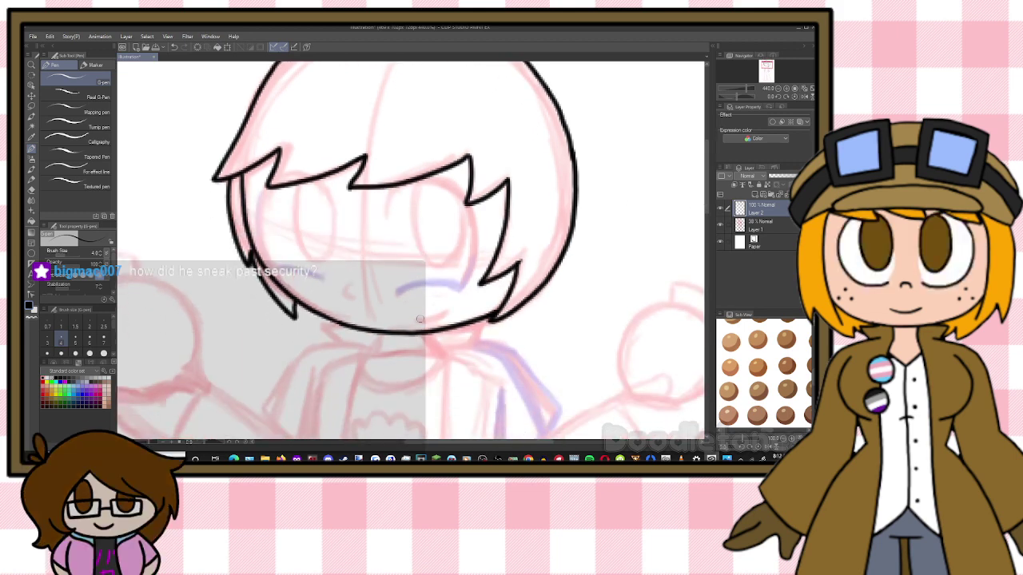
left_click_drag(379, 334, 381, 349)
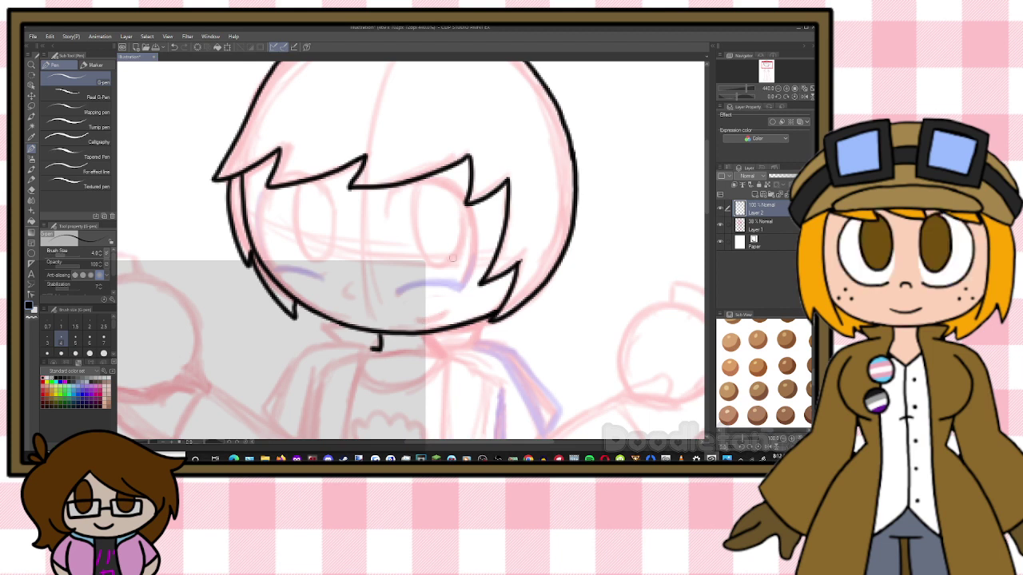
mouse_move(457, 328)
left_mouse_down()
mouse_move(497, 319)
mouse_move(481, 339)
left_mouse_up()
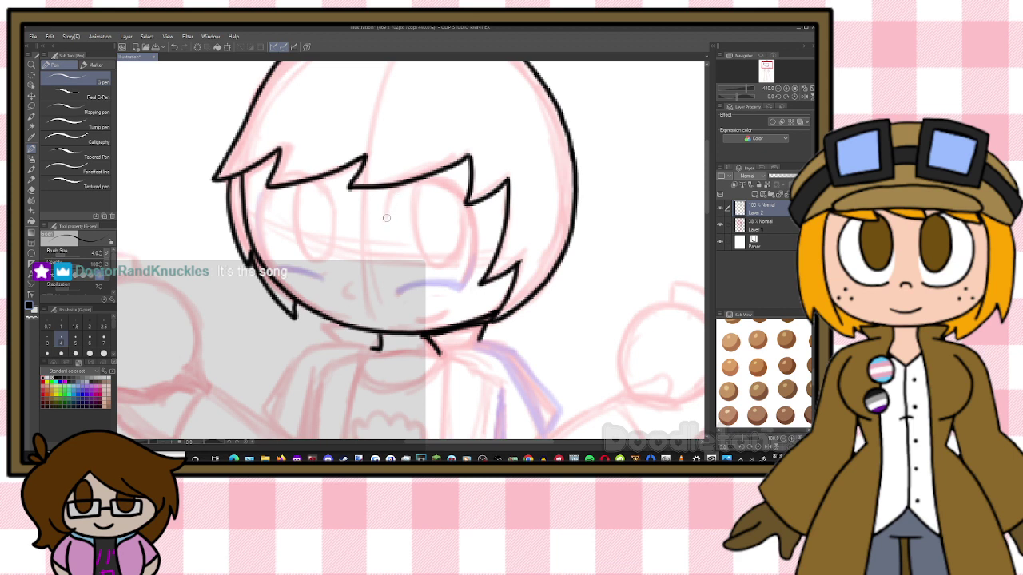
Ink the eye on the viewer's right with its outer curve, lower cheek line and tall oval pupil
mouse_move(386, 217)
left_mouse_down()
mouse_move(403, 185)
mouse_move(469, 201)
mouse_move(461, 286)
left_mouse_up()
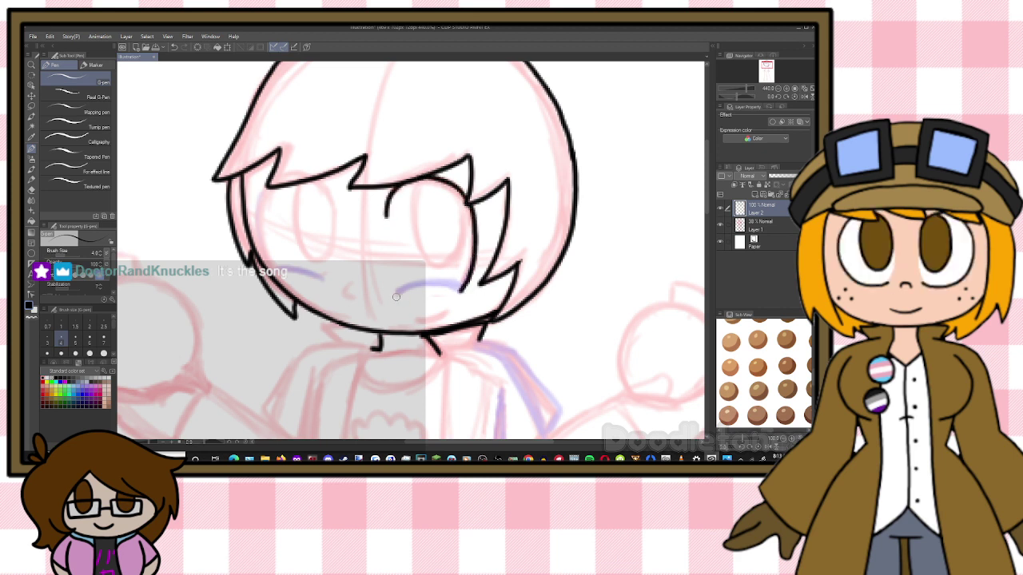
mouse_move(396, 295)
left_mouse_down()
mouse_move(418, 285)
mouse_move(464, 292)
left_mouse_up()
mouse_move(422, 180)
left_mouse_down()
mouse_move(417, 251)
mouse_move(439, 265)
mouse_move(456, 253)
mouse_move(462, 195)
left_mouse_up()
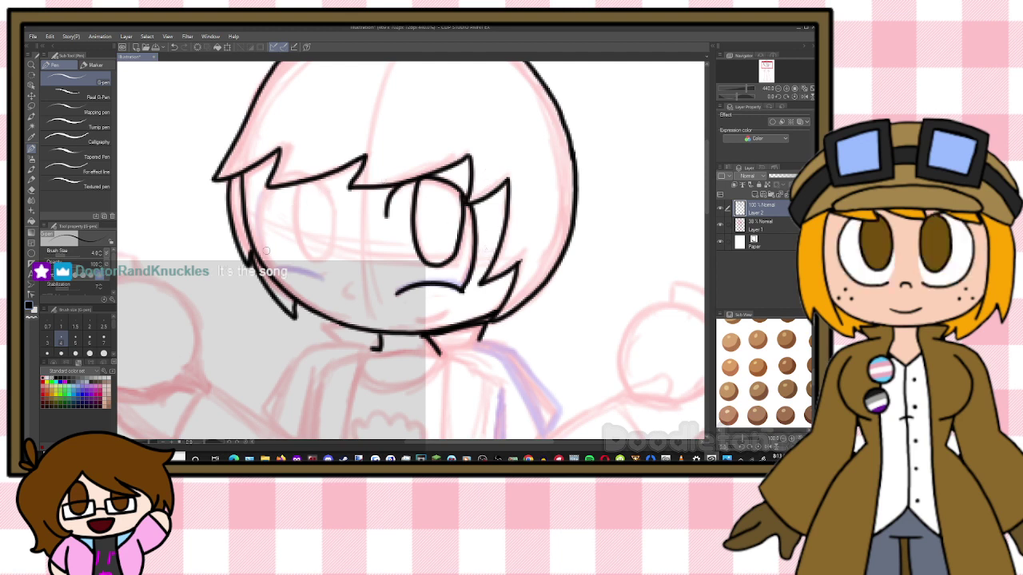
Ink the eye on the viewer's left with its cheek line and oval pupil, and add the nose and small smirk
mouse_move(273, 268)
left_mouse_down()
mouse_move(259, 232)
mouse_move(267, 188)
left_mouse_up()
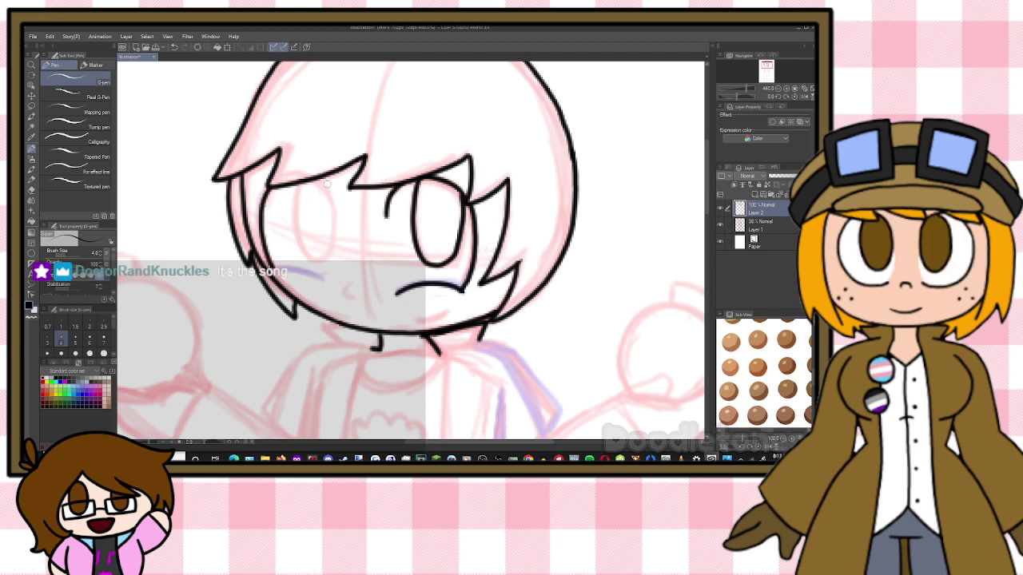
left_click_drag(270, 268, 322, 279)
mouse_move(299, 183)
left_mouse_down()
mouse_move(302, 249)
mouse_move(321, 259)
mouse_move(332, 191)
left_mouse_up()
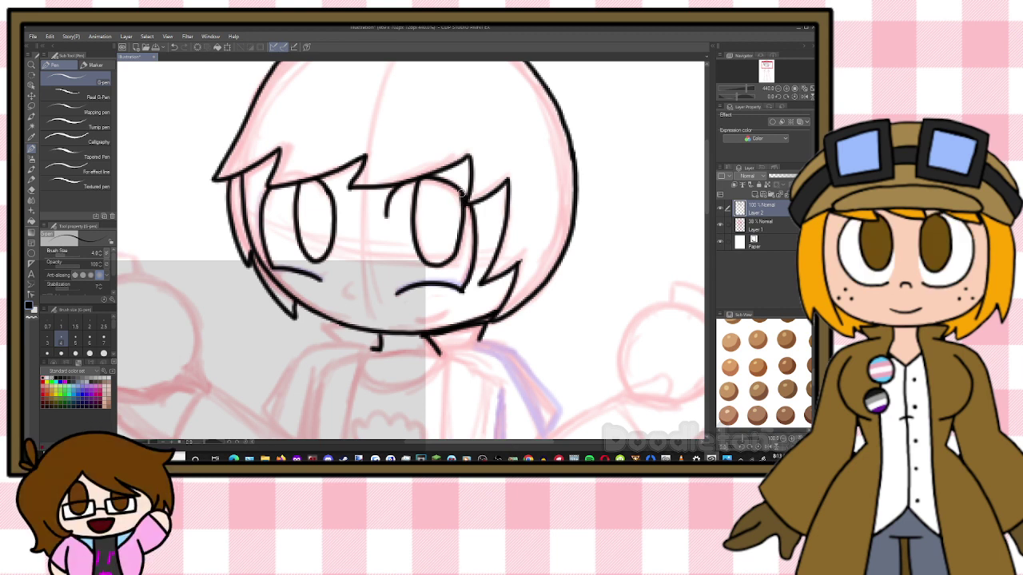
left_click_drag(351, 282, 353, 298)
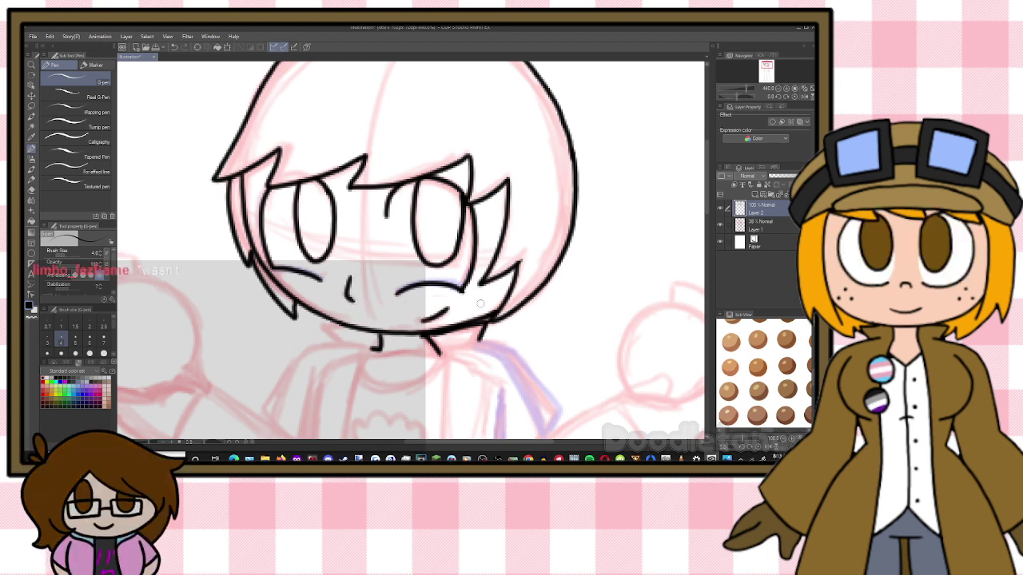
Ink the open jacket panel on the viewer's right, with its front edge, slanted hem and outer side
left_click_drag(705, 172, 703, 187)
scroll(703, 186, "down", 4)
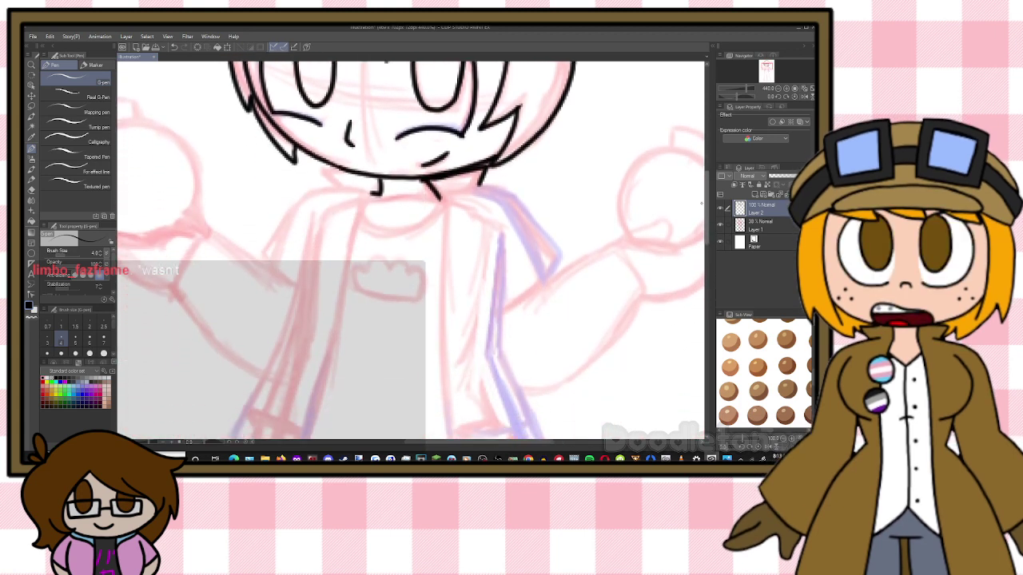
scroll(702, 209, "down", 3)
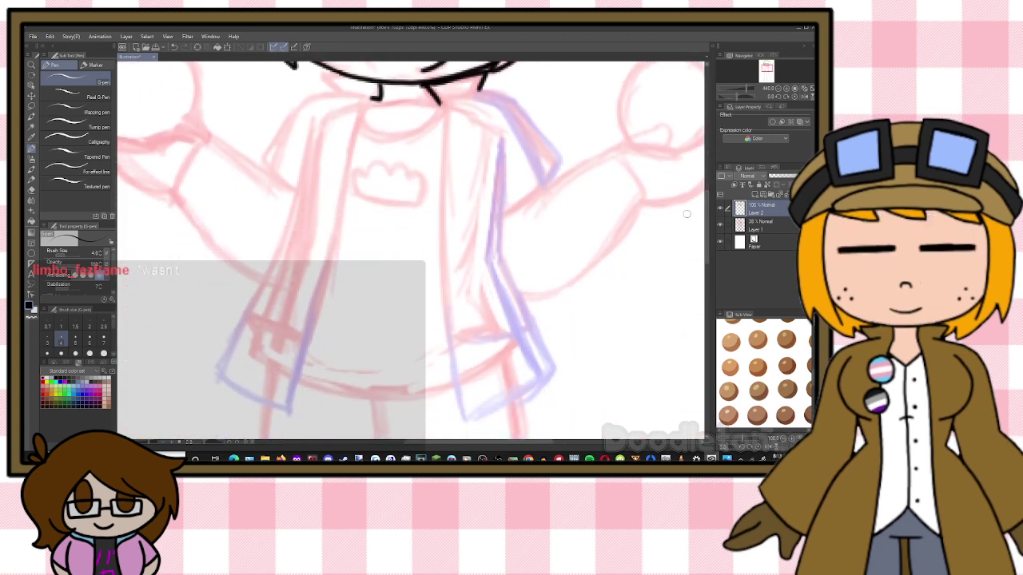
mouse_move(439, 118)
left_mouse_down()
mouse_move(437, 263)
mouse_move(464, 419)
mouse_move(477, 421)
mouse_move(555, 370)
left_mouse_up()
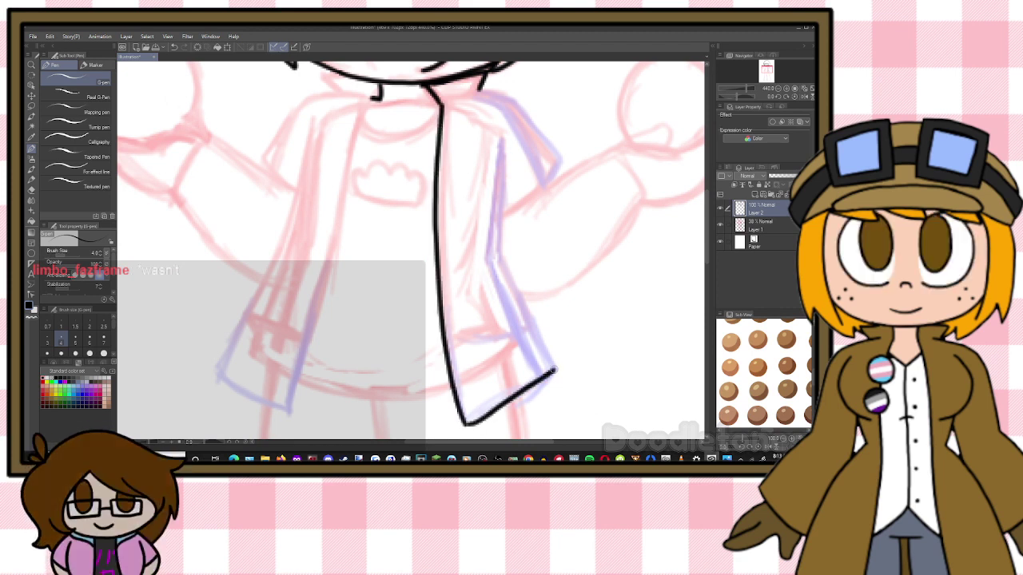
mouse_move(504, 141)
left_mouse_down()
mouse_move(502, 251)
mouse_move(557, 370)
left_mouse_up()
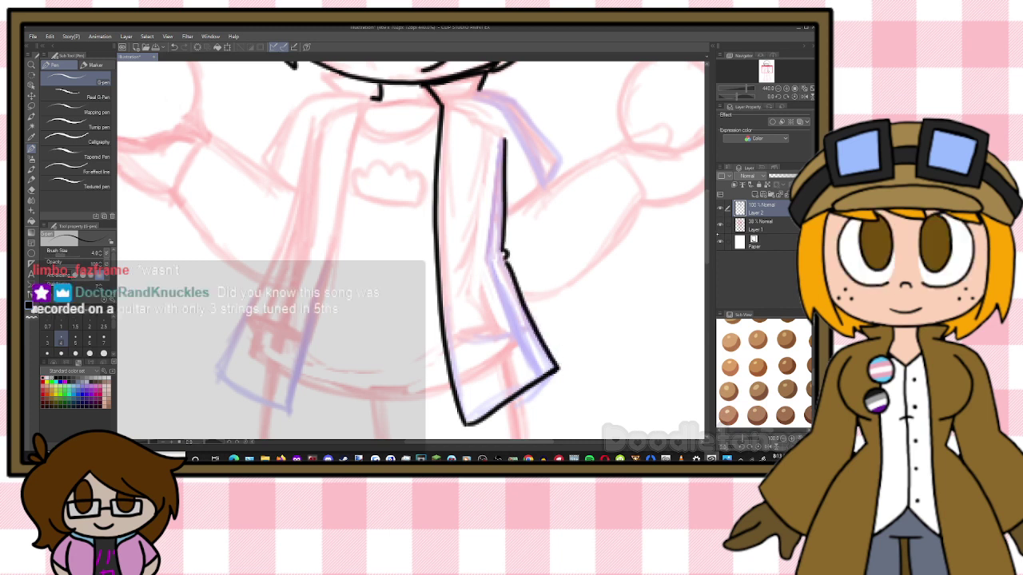
Ink the shoulder and short flared jacket sleeve on the viewer's right
scroll(623, 286, "up", 3)
scroll(477, 191, "up", 3)
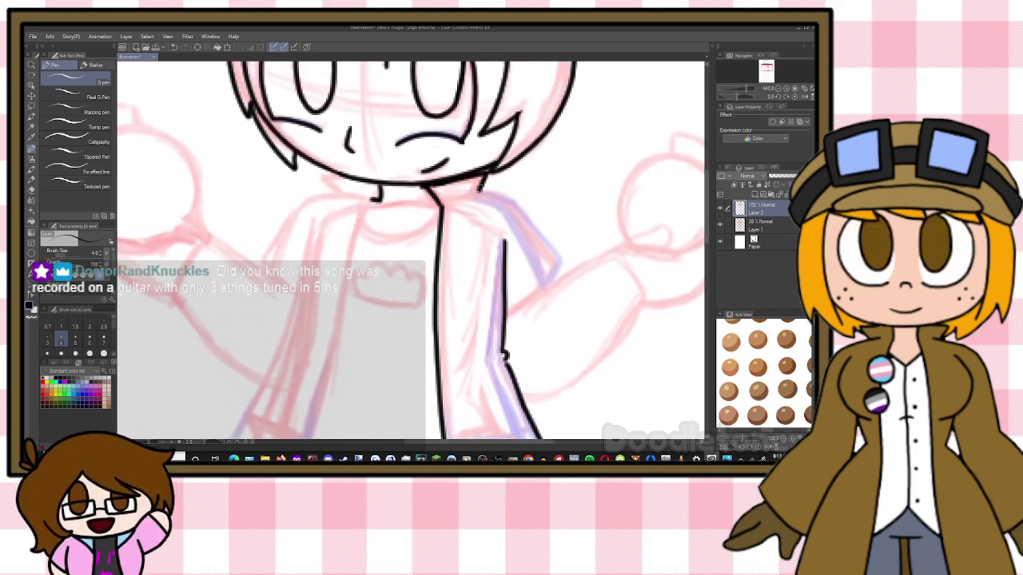
mouse_move(494, 193)
left_mouse_down()
mouse_move(565, 260)
mouse_move(518, 314)
left_mouse_up()
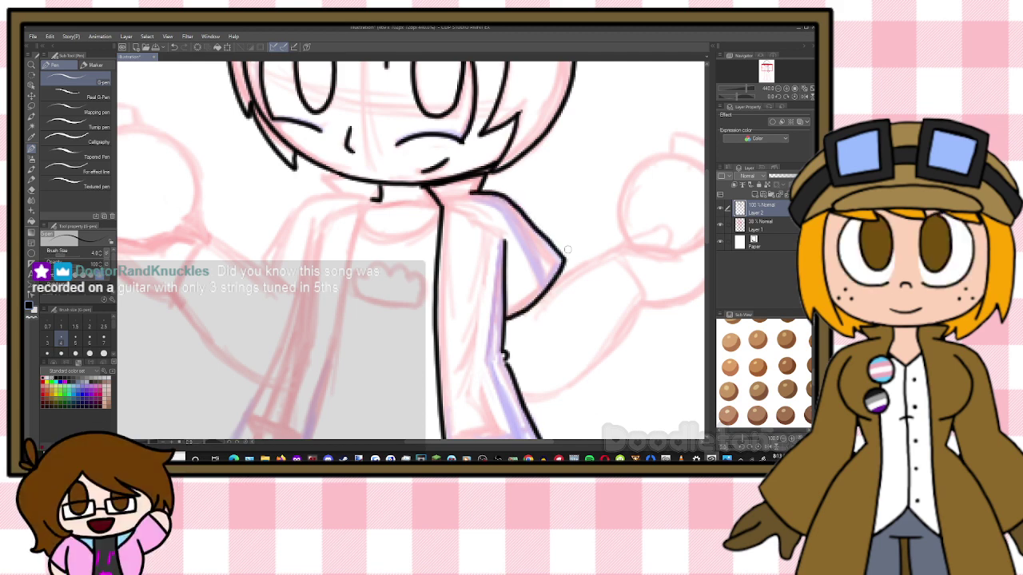
Ink the raised arm and open hand on the viewer's right, holding a round bomb with its cap, fuse and sparks
scroll(571, 248, "down", 5)
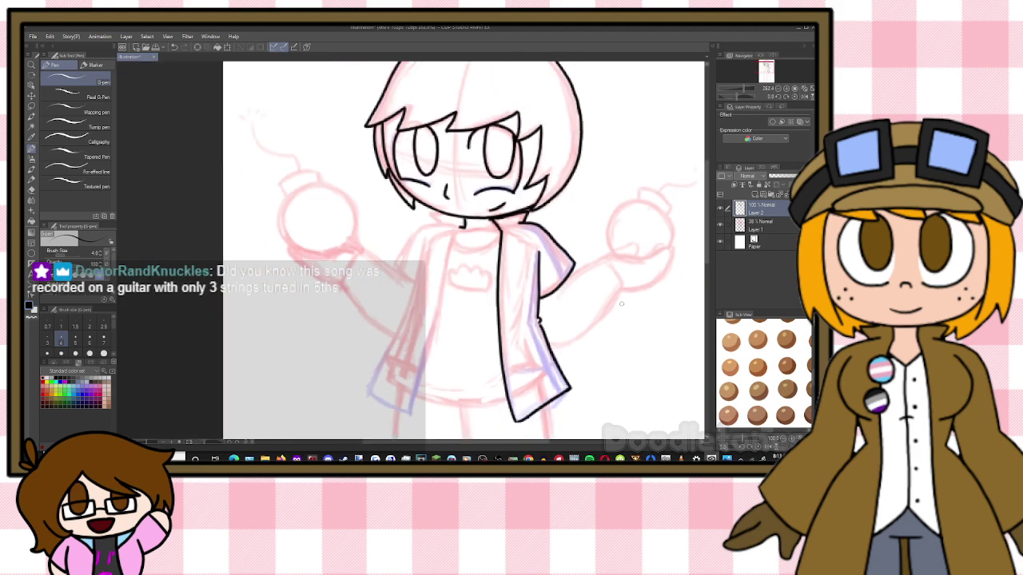
scroll(488, 290, "up", 5)
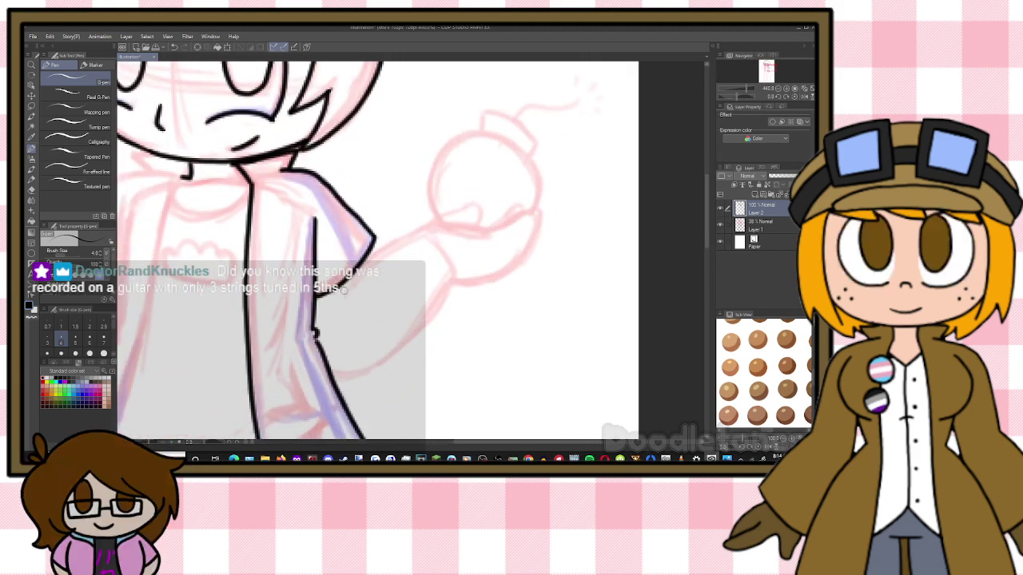
mouse_move(344, 289)
left_mouse_down()
mouse_move(409, 237)
mouse_move(450, 225)
mouse_move(516, 231)
mouse_move(511, 222)
mouse_move(540, 214)
mouse_move(521, 253)
mouse_move(469, 275)
mouse_move(354, 377)
left_mouse_up()
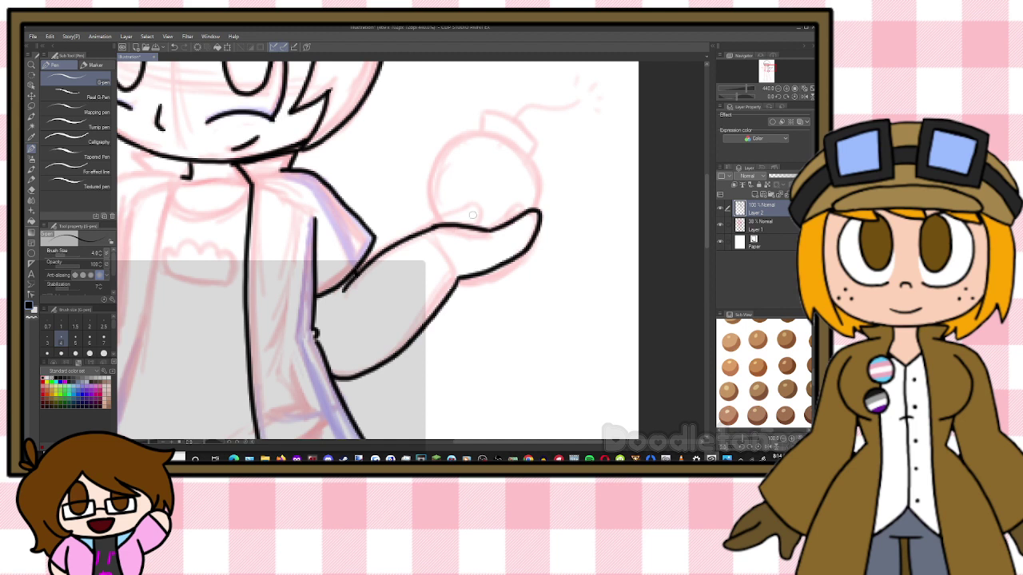
mouse_move(441, 222)
left_mouse_down()
mouse_move(430, 196)
mouse_move(435, 158)
mouse_move(482, 132)
mouse_move(484, 113)
mouse_move(537, 141)
mouse_move(529, 156)
mouse_move(536, 209)
mouse_move(529, 186)
mouse_move(591, 191)
left_mouse_up()
scroll(512, 240, "up", 2)
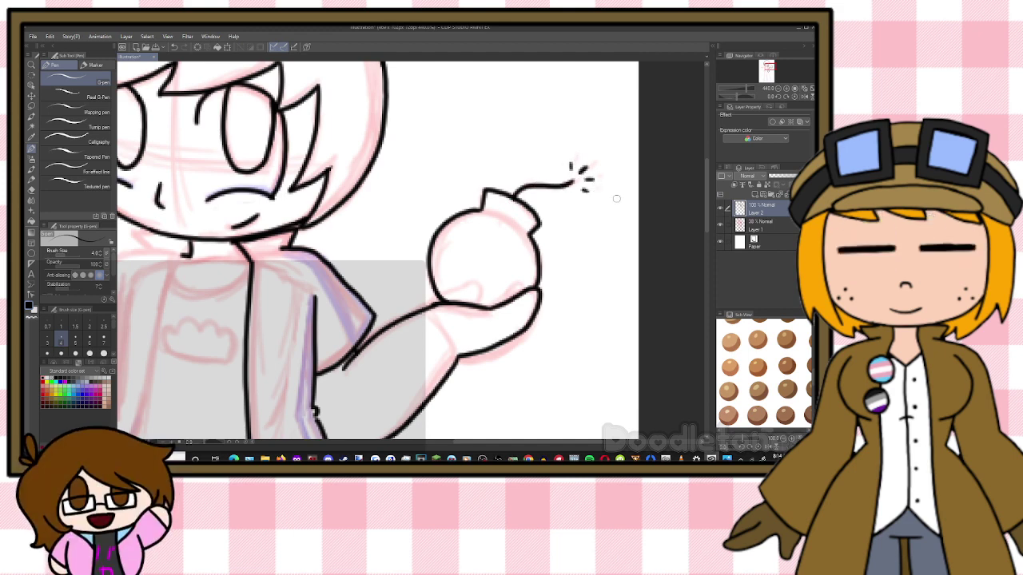
Ink the jacket's short sleeve on the viewer's left and the open front panel below it, with its slanted hem and outer side
left_click_drag(528, 442, 460, 442)
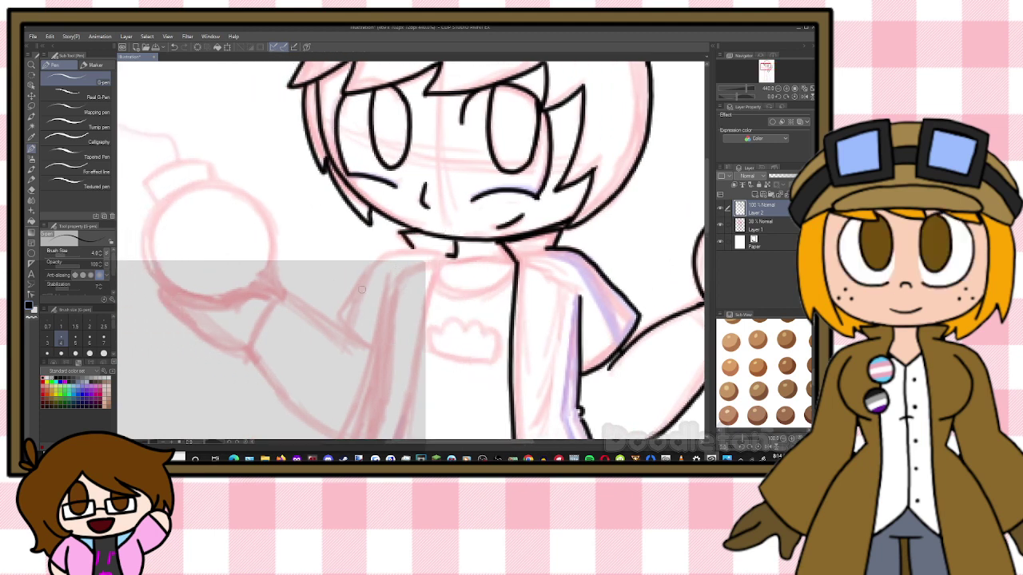
mouse_move(339, 318)
left_mouse_down()
mouse_move(370, 345)
mouse_move(365, 274)
mouse_move(414, 249)
left_mouse_up()
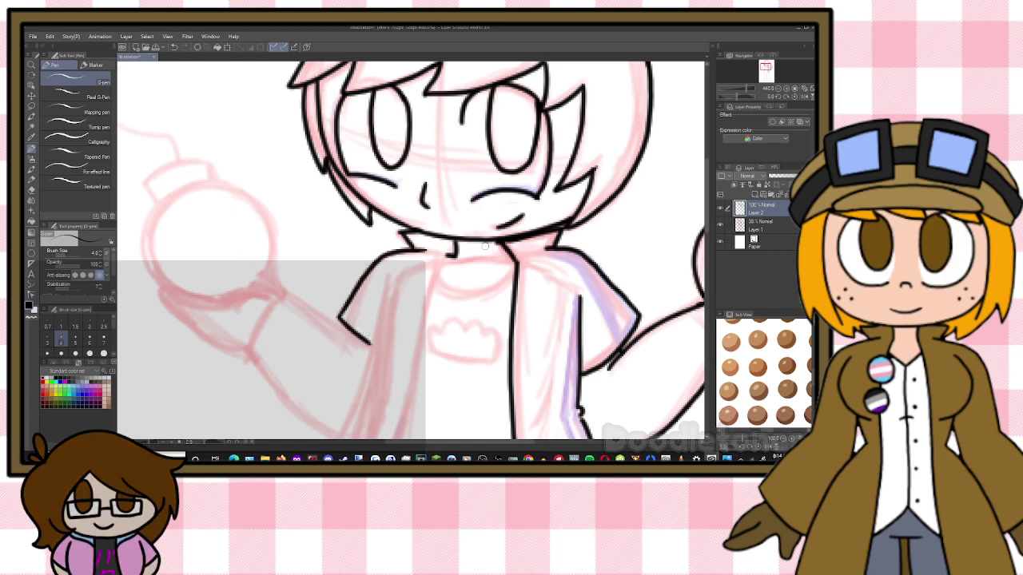
left_click_drag(706, 203, 707, 233)
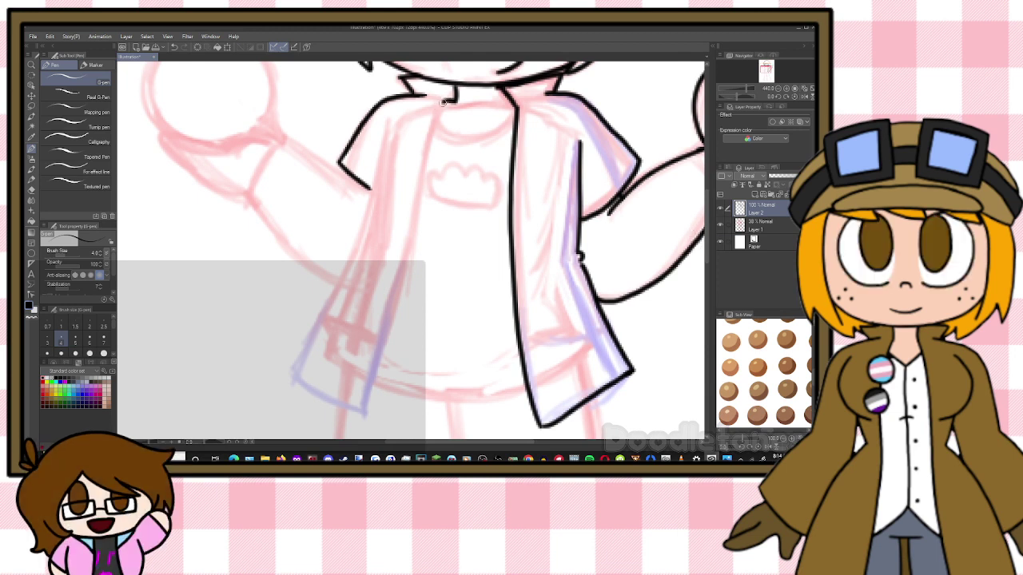
left_click_drag(444, 98, 410, 251)
left_click_drag(373, 383, 367, 414)
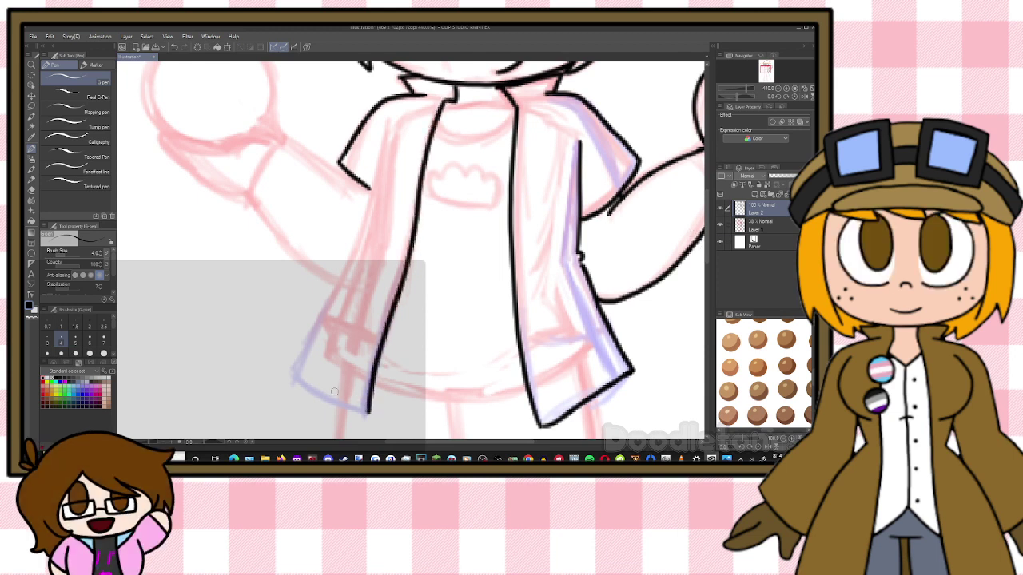
left_click_drag(293, 375, 367, 412)
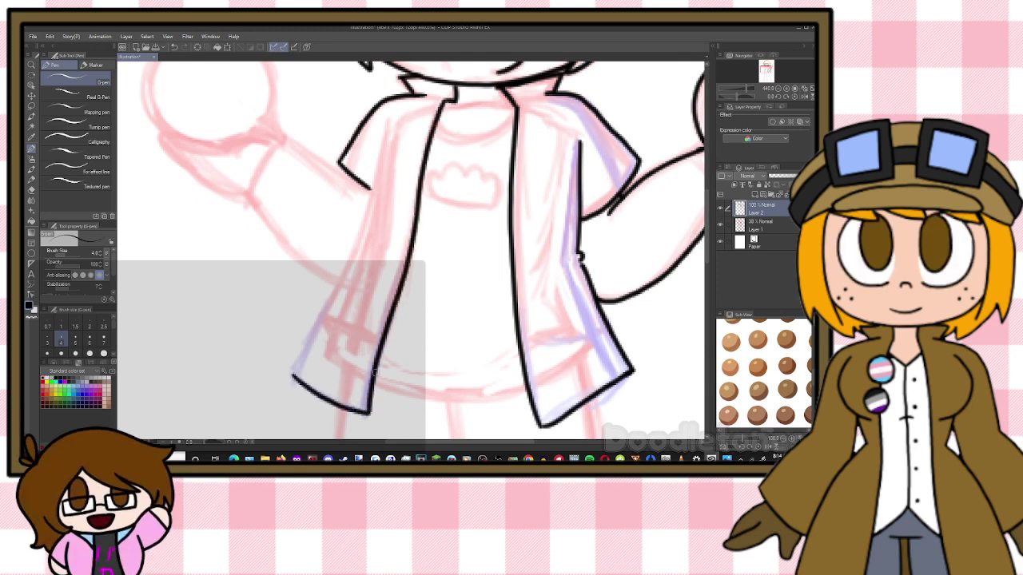
mouse_move(389, 125)
left_mouse_down()
mouse_move(375, 201)
mouse_move(291, 373)
left_mouse_up()
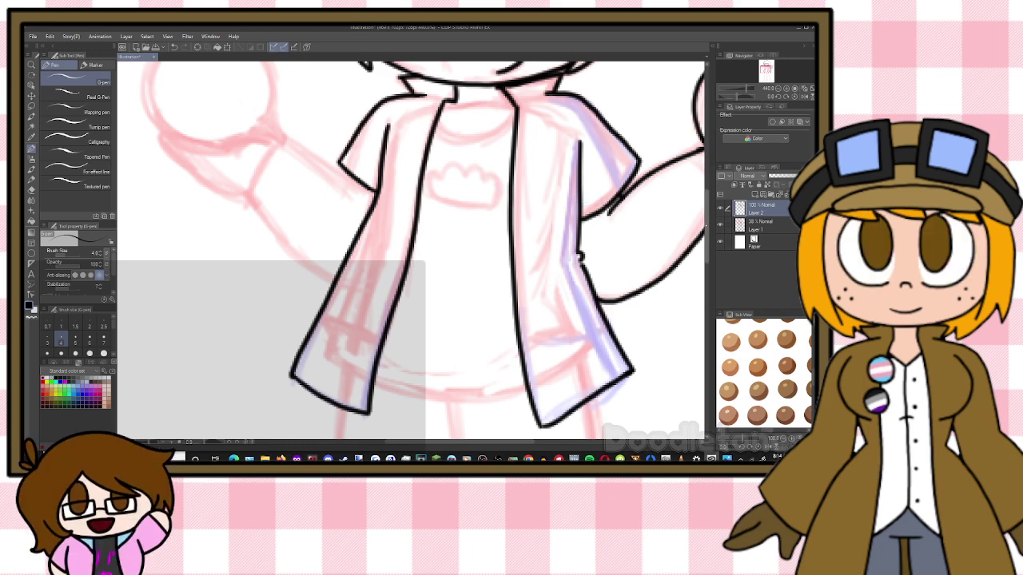
Ink the round bomb with its cap on the viewer's left, and the cupped hand holding it from below
scroll(665, 191, "up", 3)
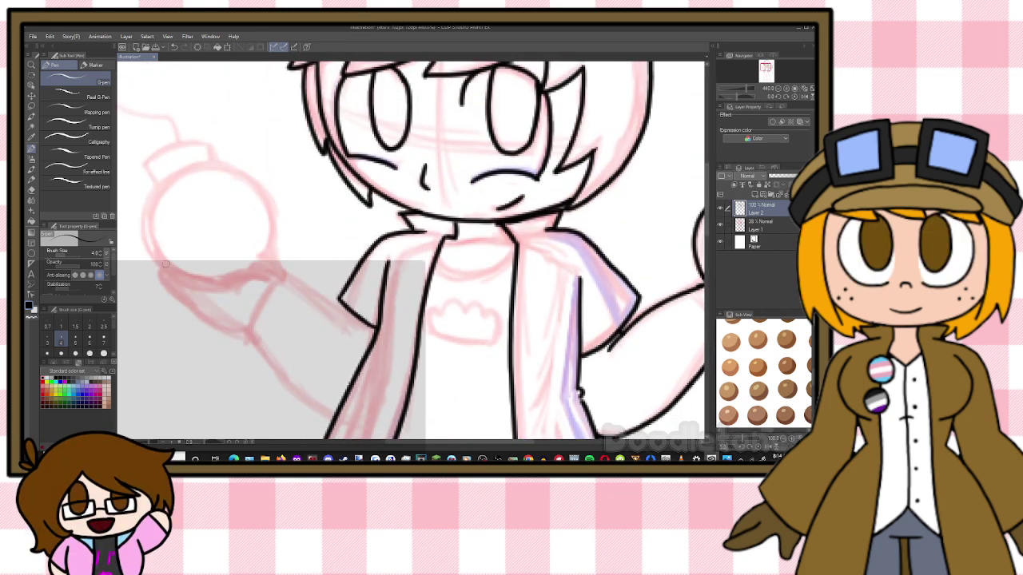
left_click_drag(149, 250, 211, 289)
key("ctrl+z")
mouse_move(154, 187)
left_mouse_down()
mouse_move(145, 224)
mouse_move(170, 276)
mouse_move(229, 287)
mouse_move(283, 272)
left_mouse_up()
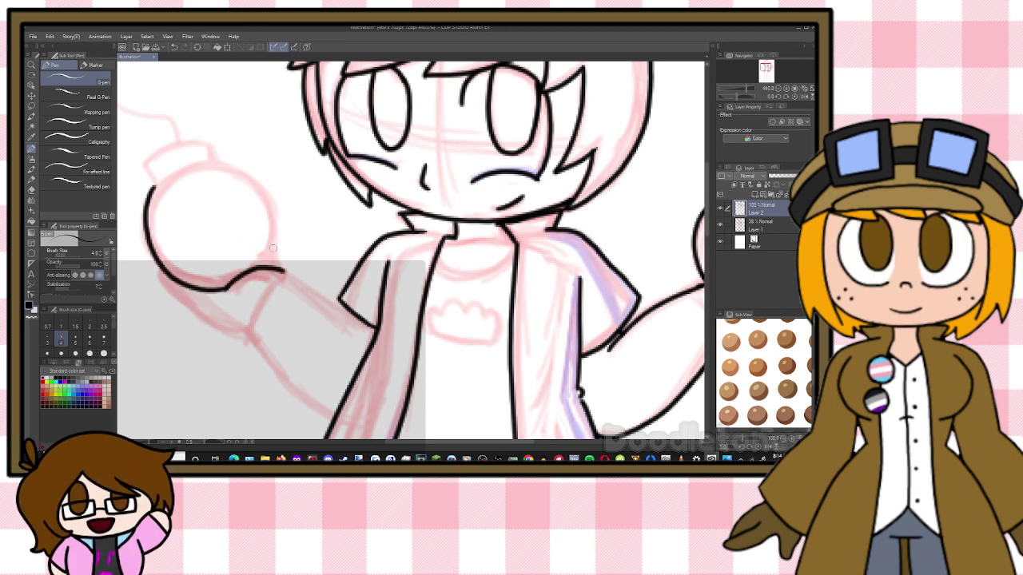
mouse_move(156, 270)
left_mouse_down()
mouse_move(199, 312)
mouse_move(191, 310)
mouse_move(251, 338)
left_mouse_up()
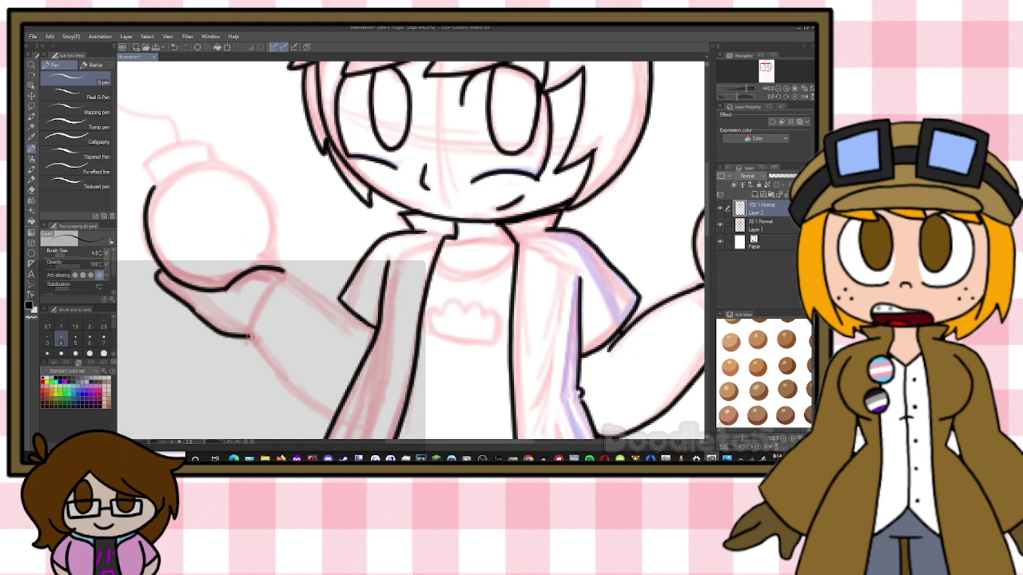
key("ctrl+z")
left_click_drag(195, 311, 253, 335)
mouse_move(153, 185)
left_mouse_down()
mouse_move(163, 150)
mouse_move(216, 143)
mouse_move(216, 161)
mouse_move(262, 184)
mouse_move(276, 226)
mouse_move(267, 262)
left_mouse_up()
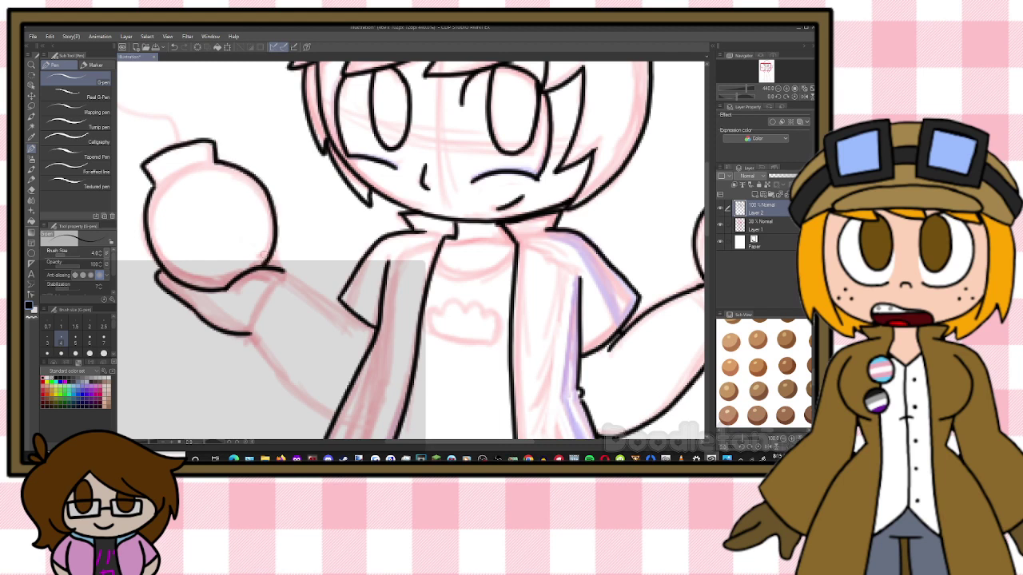
left_click_drag(471, 441, 453, 441)
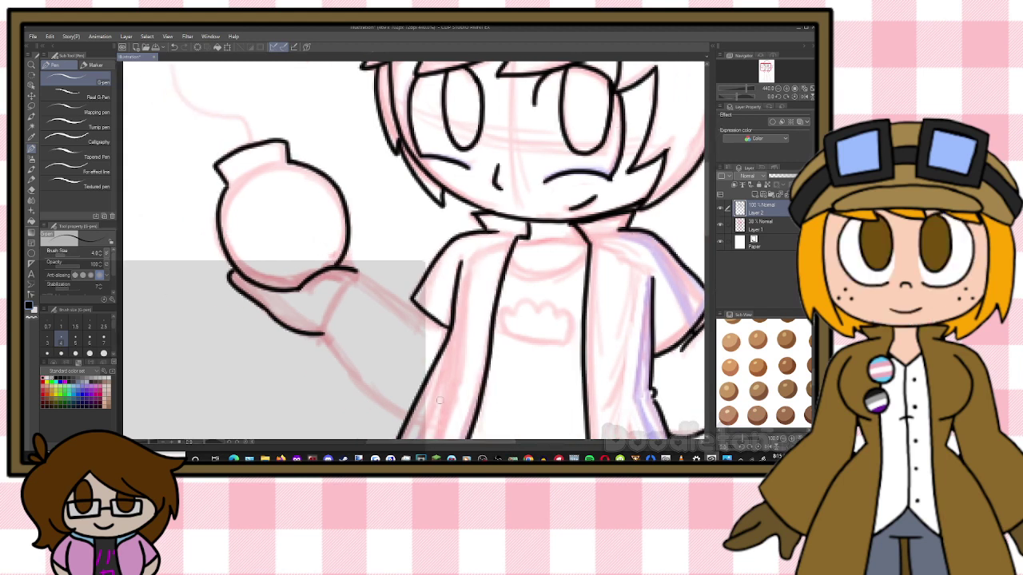
left_click_drag(353, 268, 350, 232)
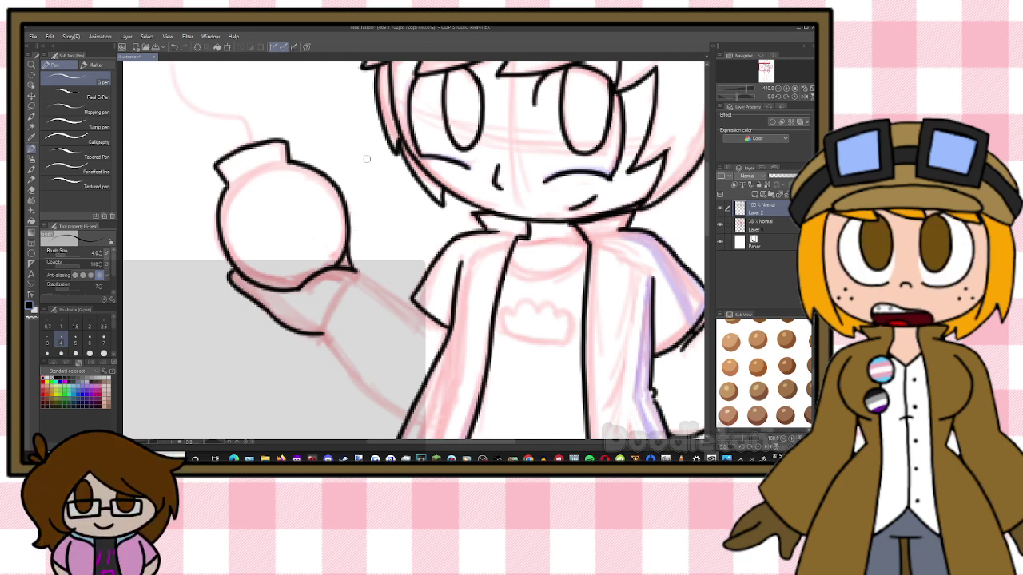
Refine the line where the bomb's underside rests in the palm, and add the wavy fuse with short sparks at its tip
left_click_drag(705, 238, 706, 223)
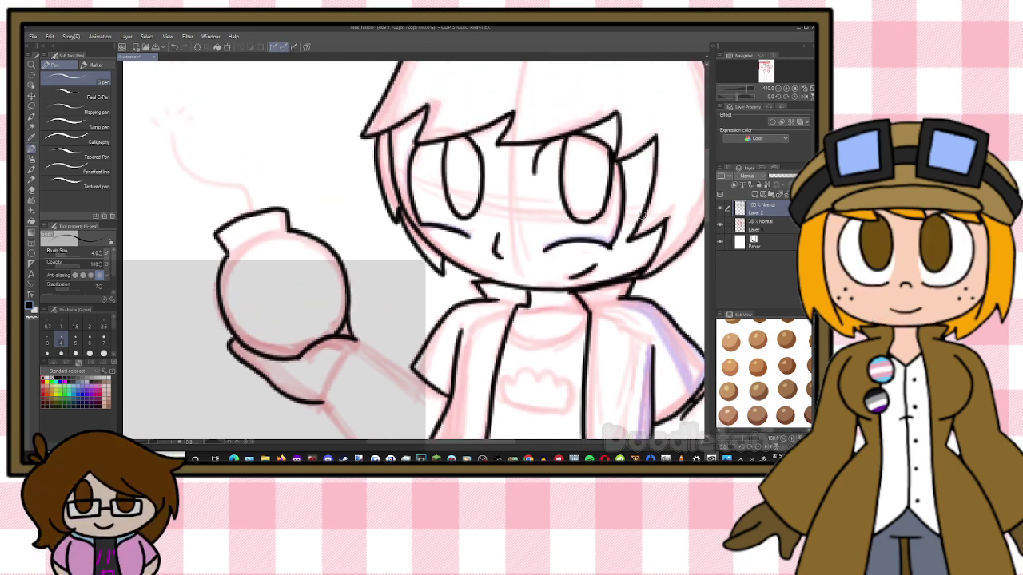
mouse_move(226, 334)
left_mouse_down()
mouse_move(284, 354)
mouse_move(310, 344)
left_mouse_up()
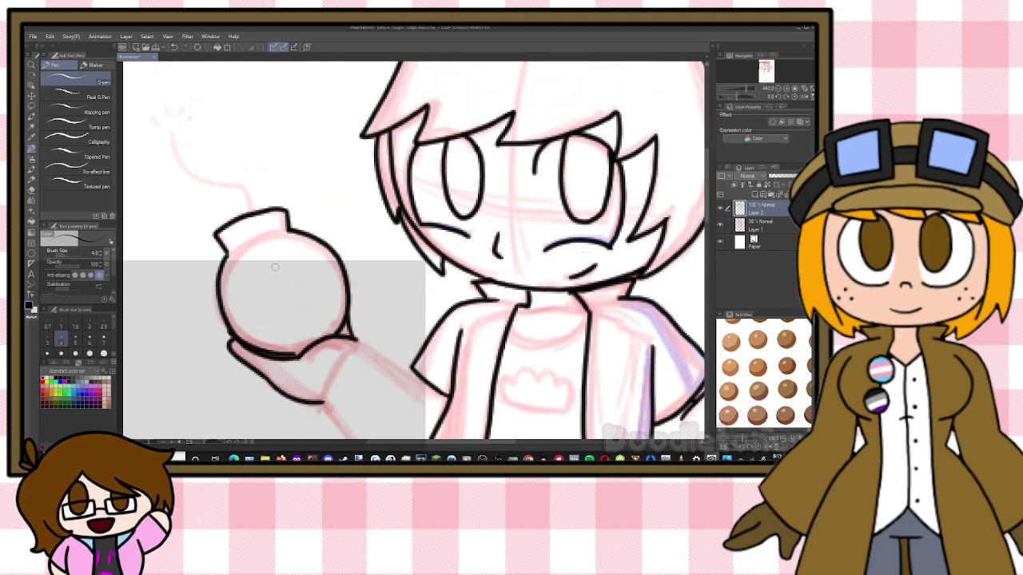
key("ctrl+z")
left_click_drag(231, 338, 299, 352)
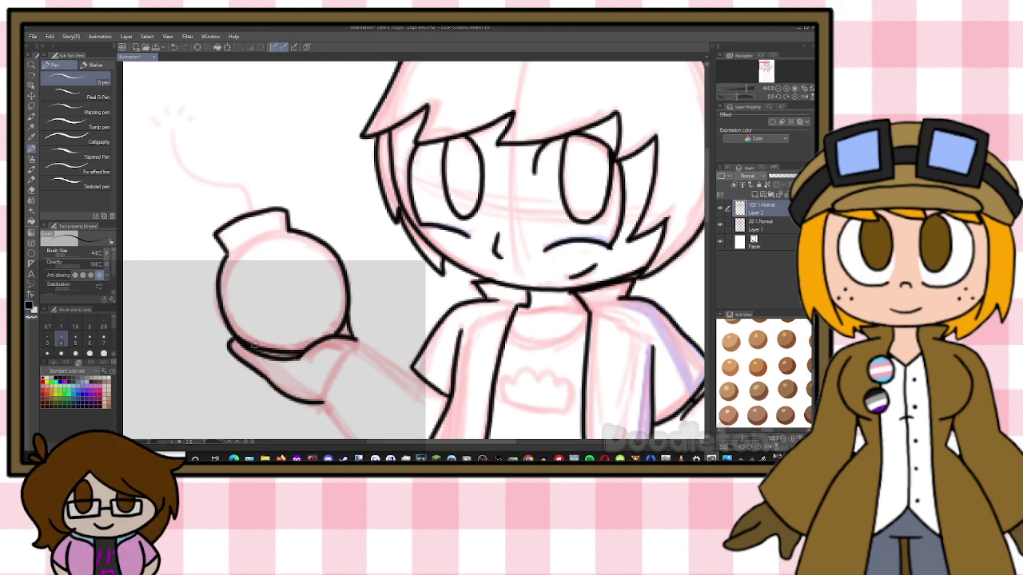
key("ctrl+z")
mouse_move(238, 342)
left_mouse_down()
mouse_move(276, 355)
mouse_move(312, 346)
mouse_move(260, 358)
mouse_move(295, 360)
mouse_move(260, 357)
left_mouse_up()
left_click(31, 190)
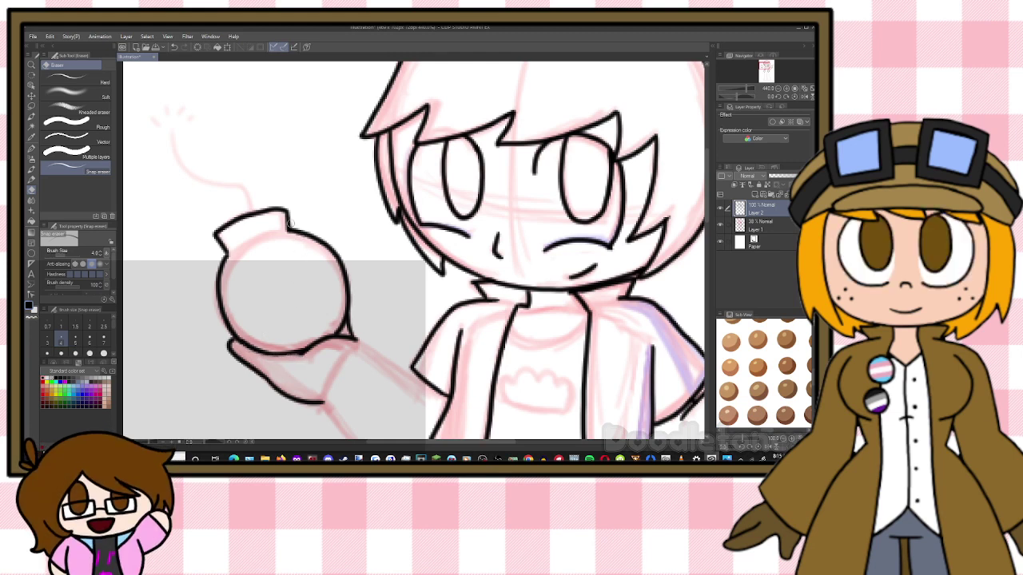
key("p")
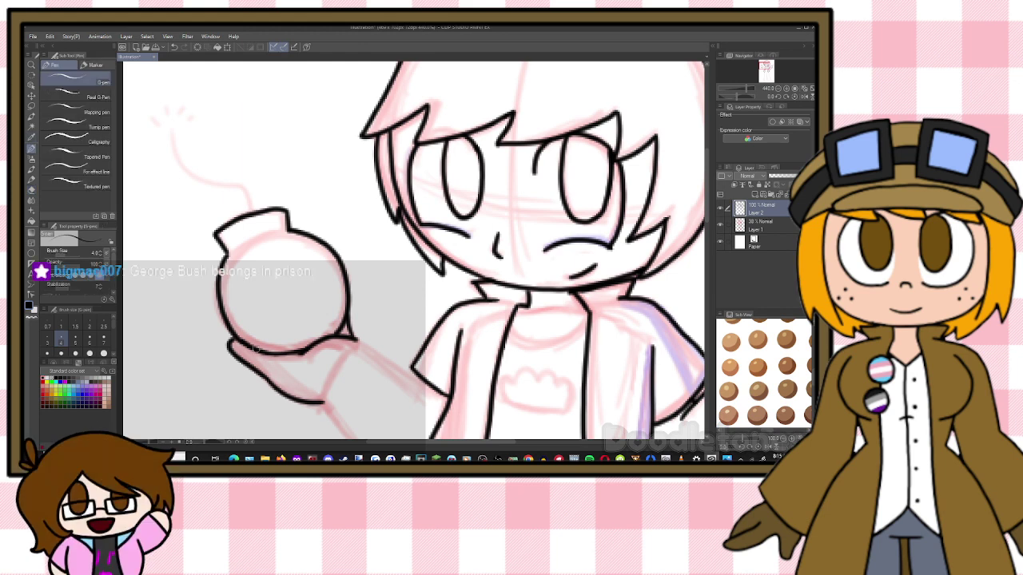
left_click_drag(243, 341, 304, 351)
mouse_move(251, 213)
left_mouse_down()
mouse_move(210, 180)
mouse_move(188, 116)
mouse_move(212, 130)
left_mouse_up()
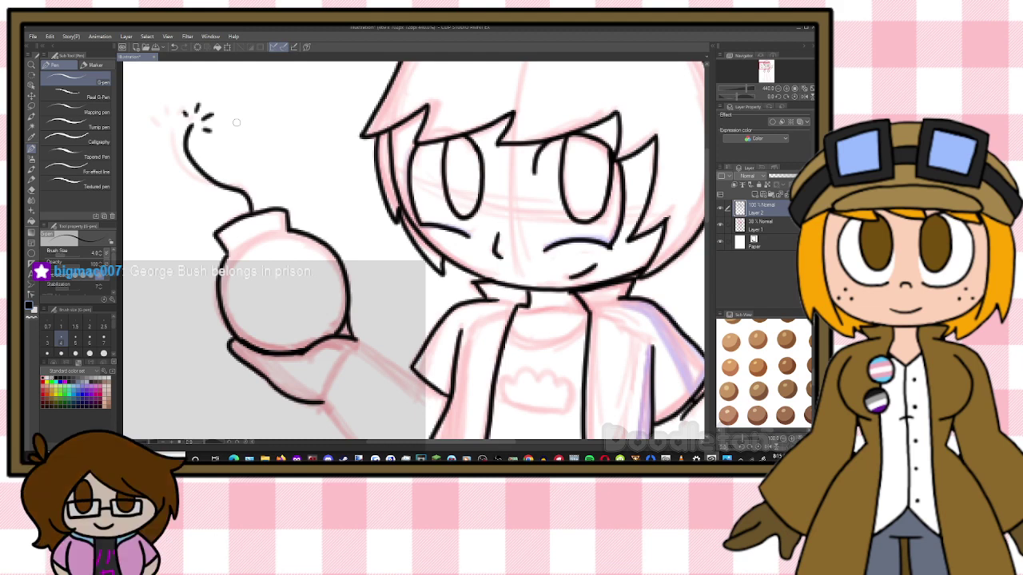
scroll(286, 94, "down", 3)
scroll(369, 158, "up", 1)
scroll(417, 176, "up", 4)
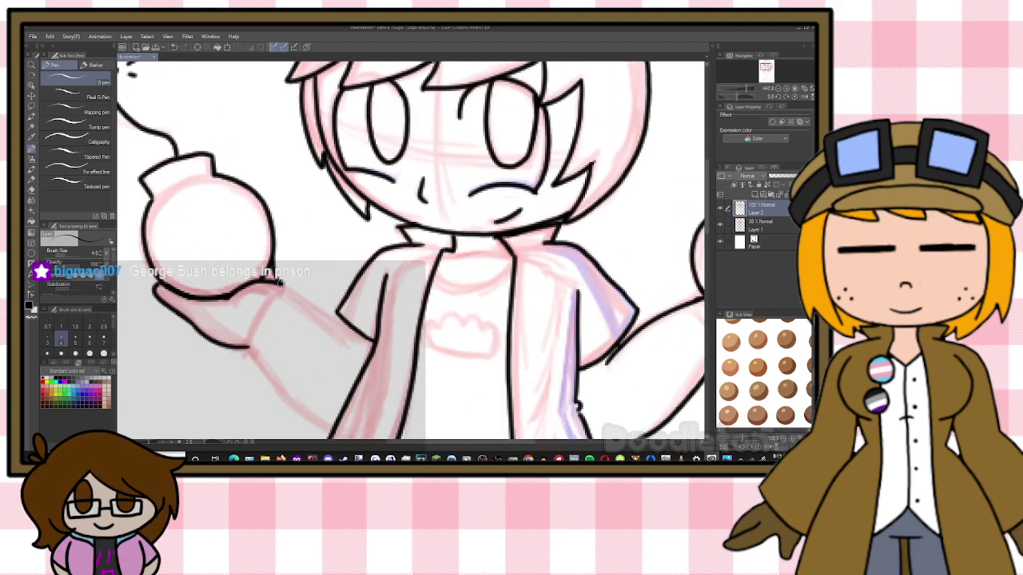
left_click_drag(287, 291, 358, 343)
left_click_drag(252, 352, 332, 430)
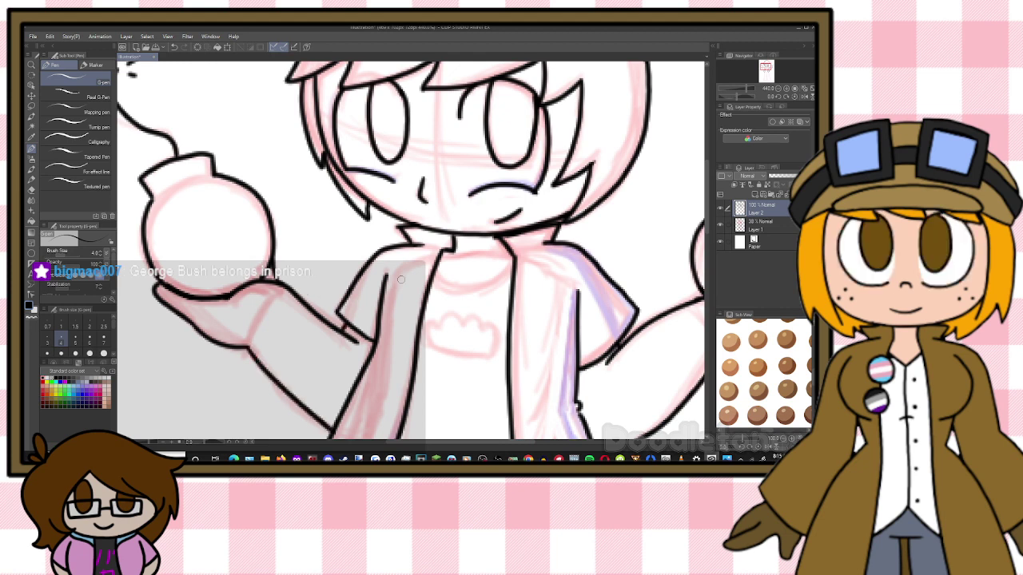
scroll(559, 240, "down", 2)
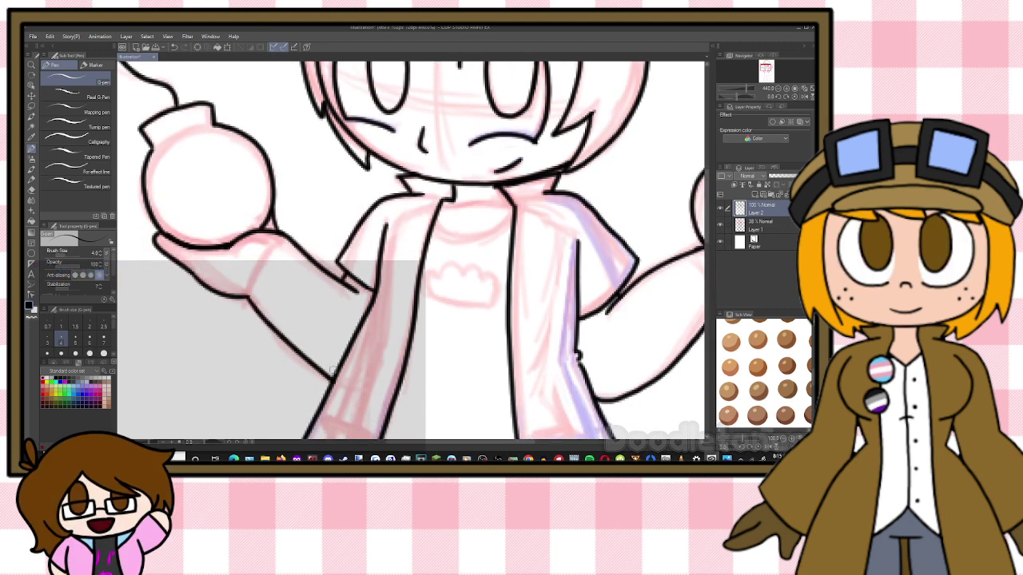
key("e")
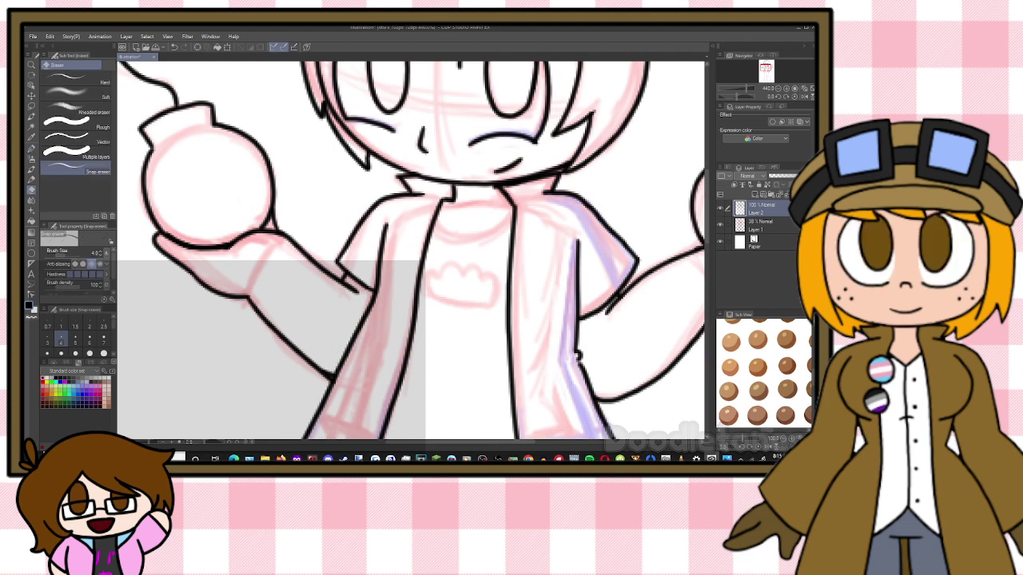
left_click_drag(248, 297, 333, 380)
left_click_drag(279, 233, 360, 291)
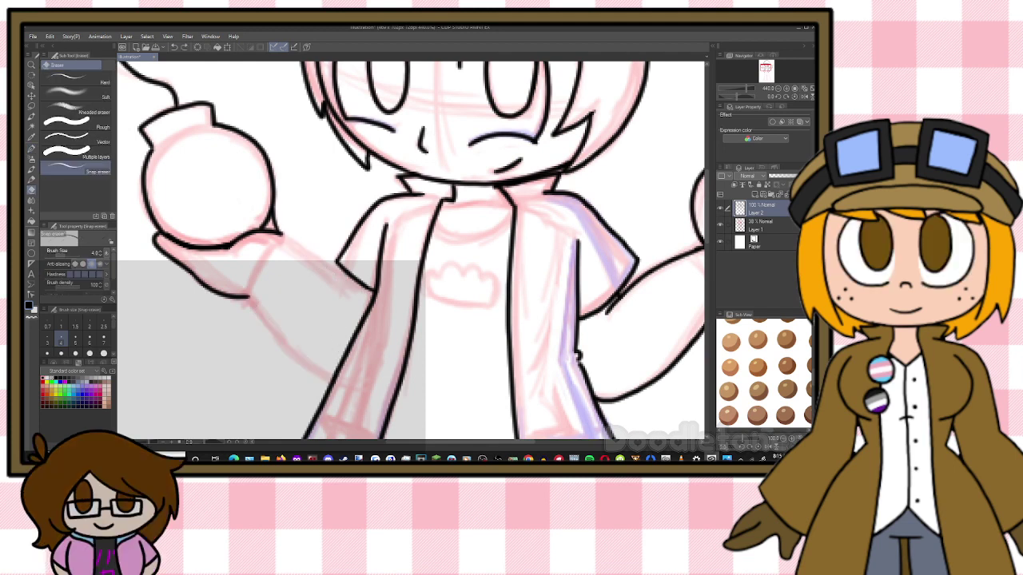
Ink the lower and upper edges of the forearm on the viewer's left, from the hand to the jacket and sleeve
key("p")
mouse_move(248, 298)
left_mouse_down()
mouse_move(292, 350)
mouse_move(332, 375)
left_mouse_up()
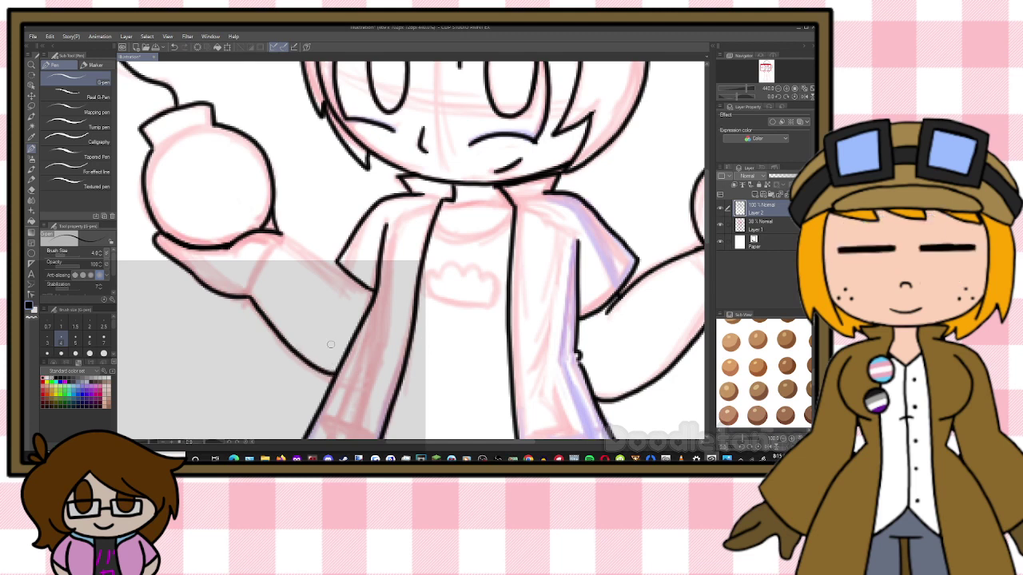
left_click_drag(280, 234, 350, 286)
key("ctrl+z")
mouse_move(278, 234)
left_mouse_down()
mouse_move(349, 292)
mouse_move(335, 280)
left_mouse_up()
key("ctrl+z")
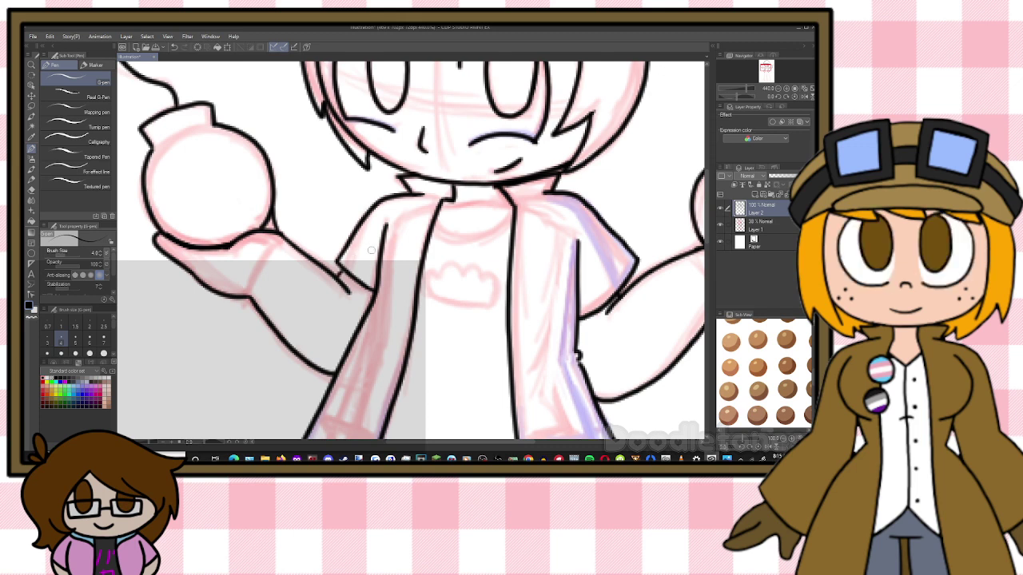
Ink the shirt's curved neckline between the jacket fronts and the small cloud emblem on the chest
mouse_move(436, 213)
left_mouse_down()
mouse_move(463, 239)
mouse_move(510, 215)
left_mouse_up()
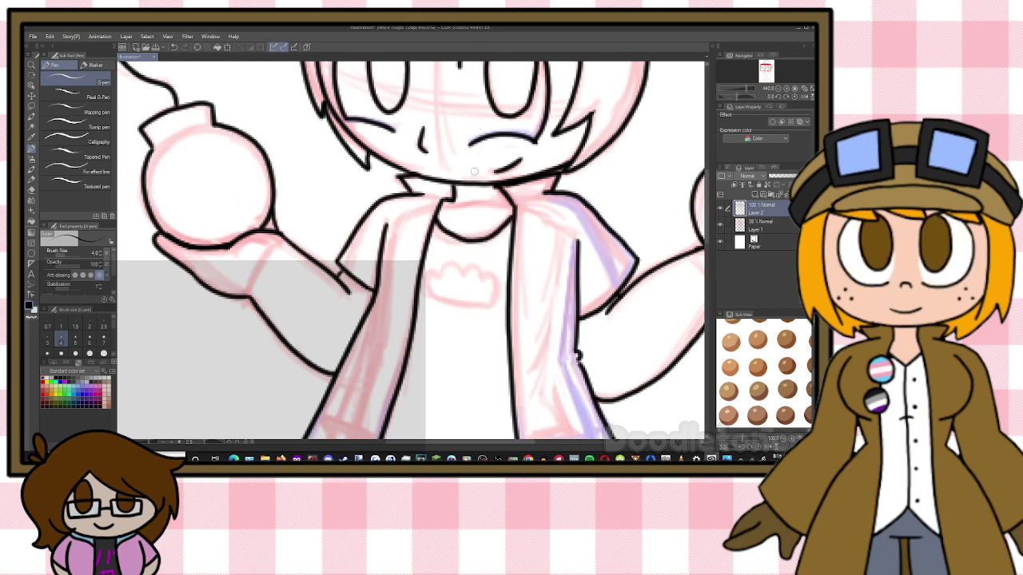
key("ctrl+z")
mouse_move(435, 215)
left_mouse_down()
mouse_move(474, 237)
mouse_move(512, 209)
left_mouse_up()
mouse_move(438, 295)
left_mouse_down()
mouse_move(476, 268)
mouse_move(481, 301)
mouse_move(475, 291)
mouse_move(433, 293)
mouse_move(485, 300)
left_mouse_up()
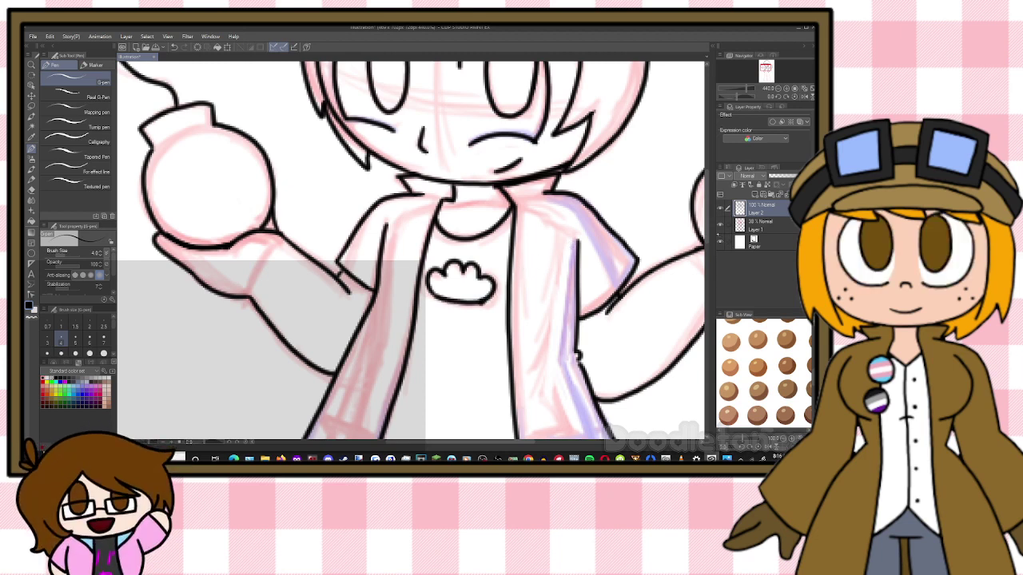
Ink the shirt's curved hem between the two jacket panels, with a short fold line just above it
left_click_drag(707, 230, 707, 276)
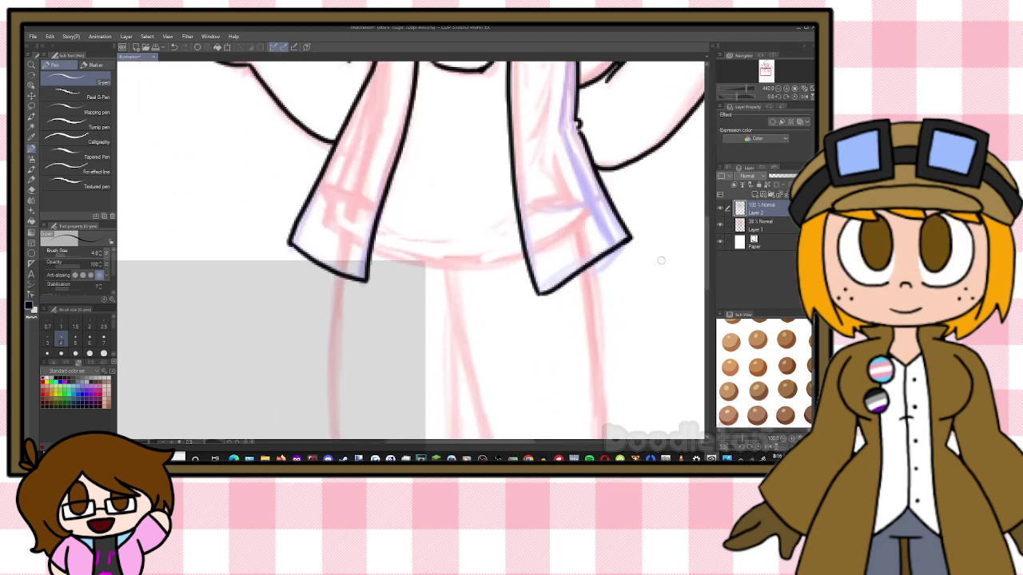
mouse_move(373, 249)
left_mouse_down()
mouse_move(434, 263)
mouse_move(526, 258)
left_mouse_up()
left_click_drag(411, 230, 485, 237)
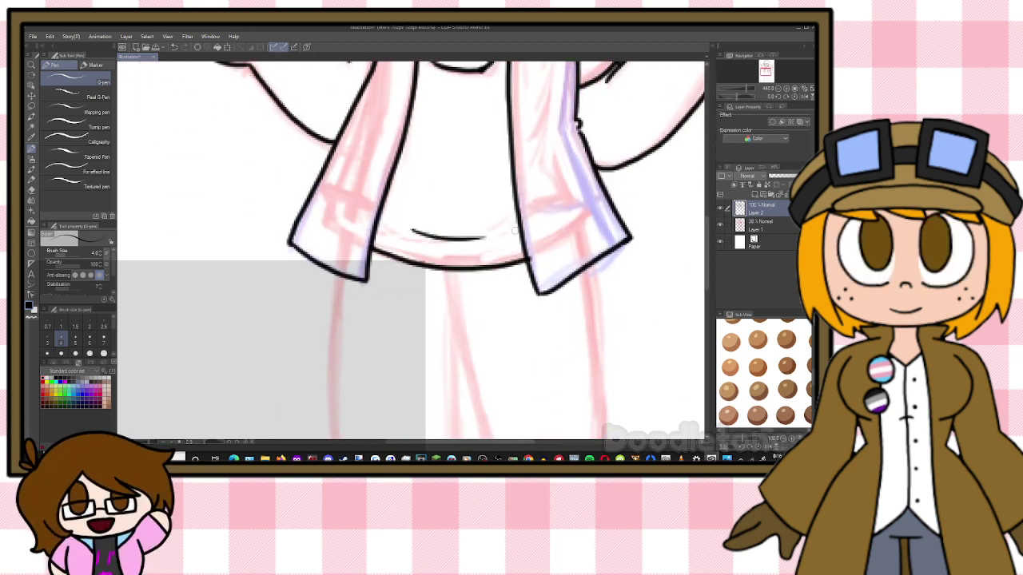
key("e")
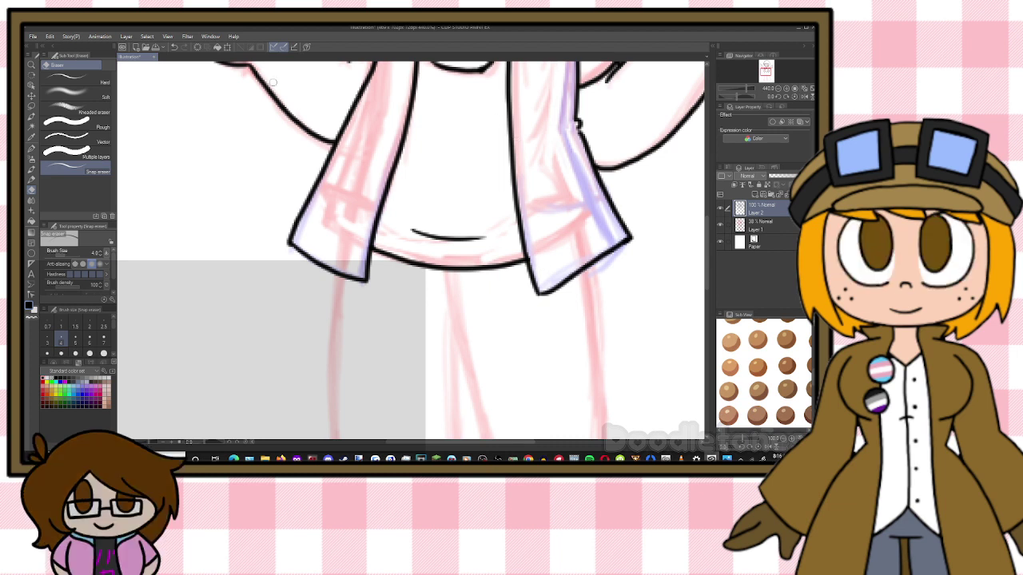
left_click(264, 457)
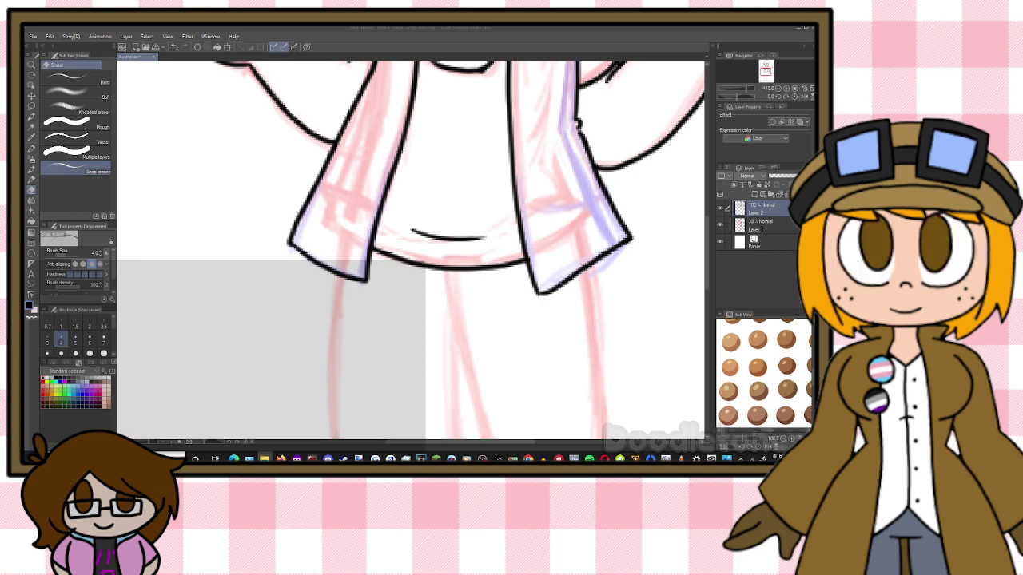
left_click(263, 286)
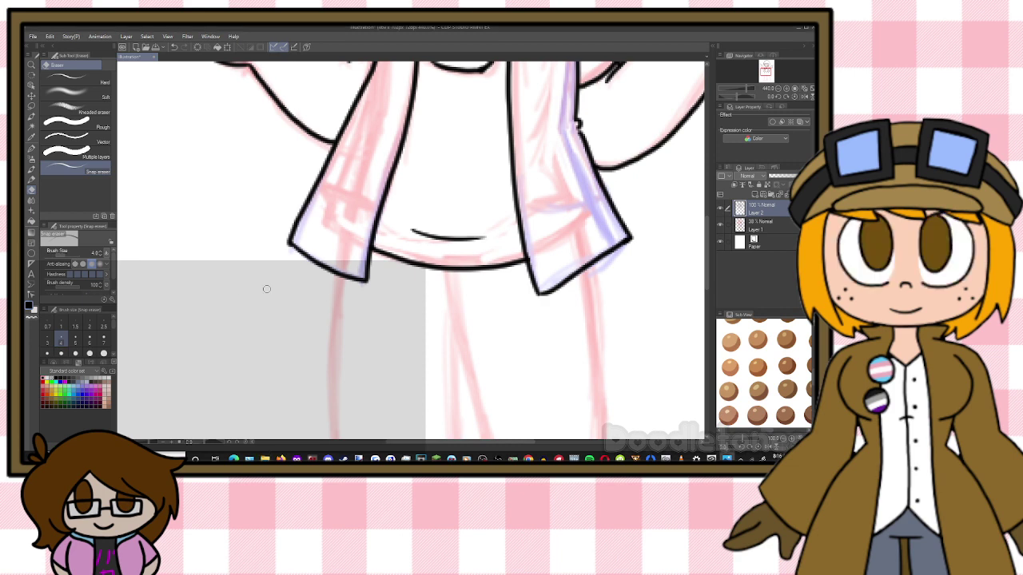
scroll(389, 278, "down", 3)
scroll(389, 278, "down", 3)
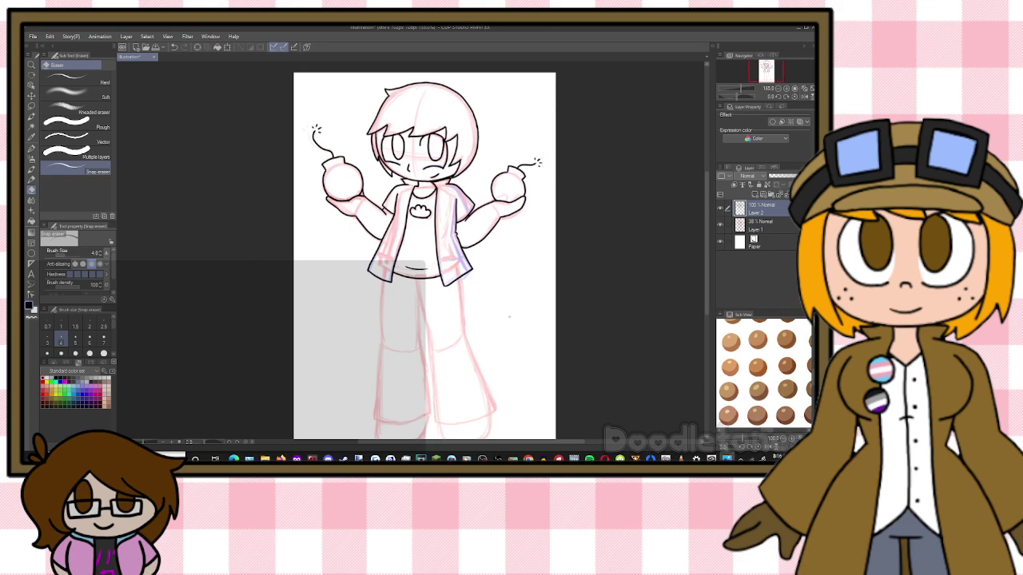
scroll(489, 280, "down", 1)
scroll(489, 280, "up", 1)
scroll(490, 281, "up", 6)
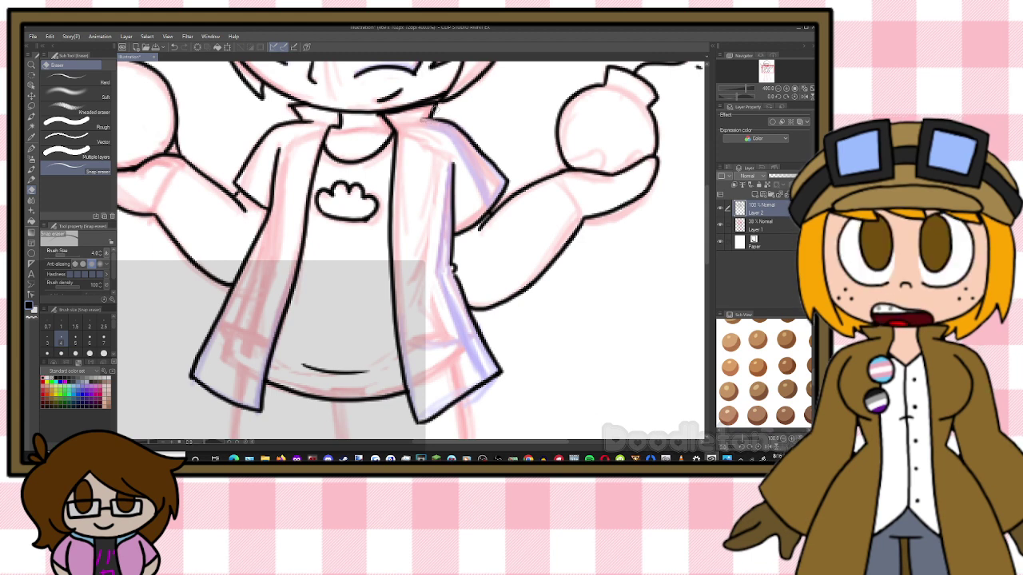
key("p")
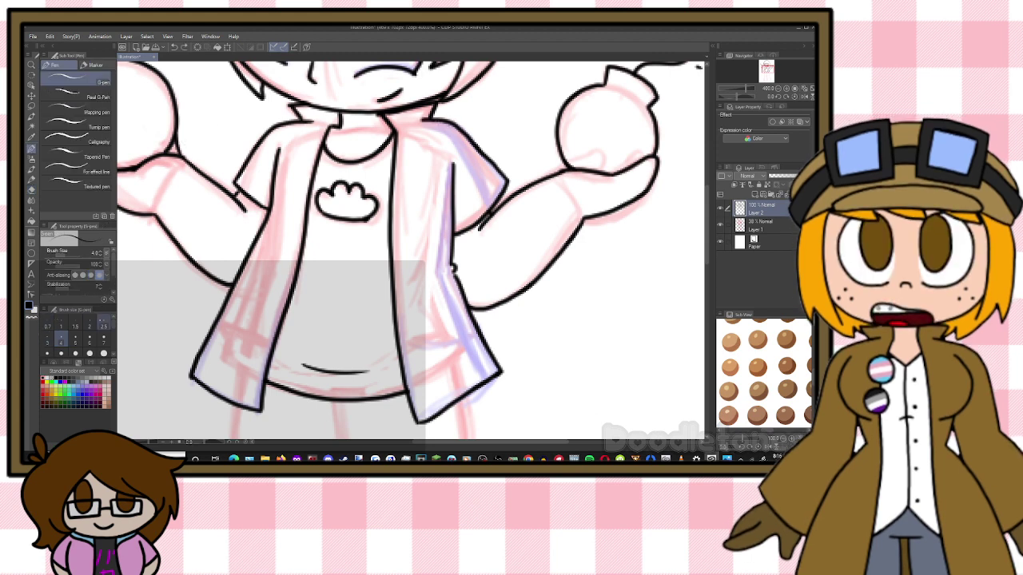
mouse_move(420, 120)
left_mouse_down()
mouse_move(449, 128)
mouse_move(494, 180)
mouse_move(449, 192)
mouse_move(441, 268)
mouse_move(473, 349)
mouse_move(498, 376)
left_mouse_up()
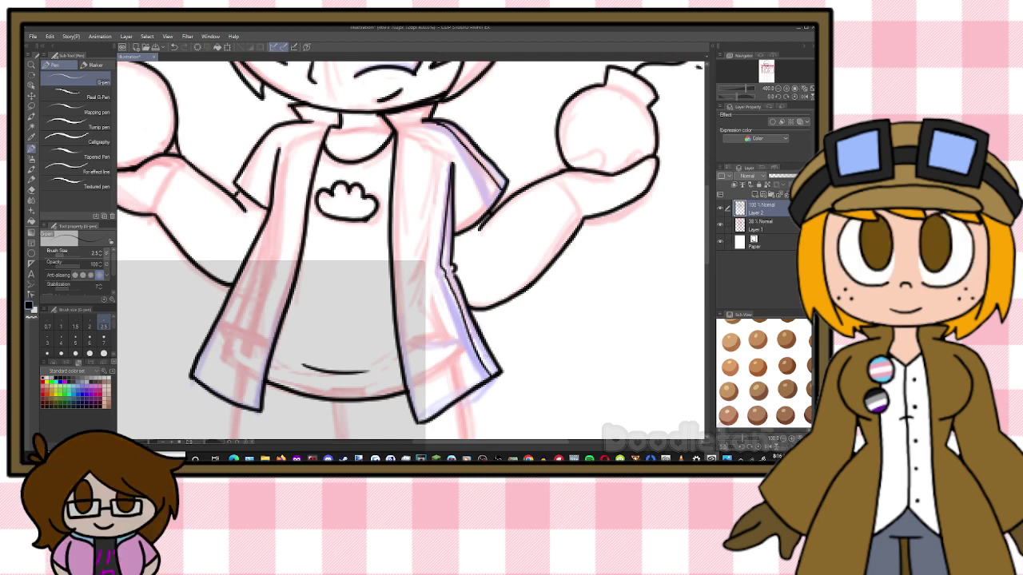
key("ctrl+z")
left_click_drag(450, 280, 496, 377)
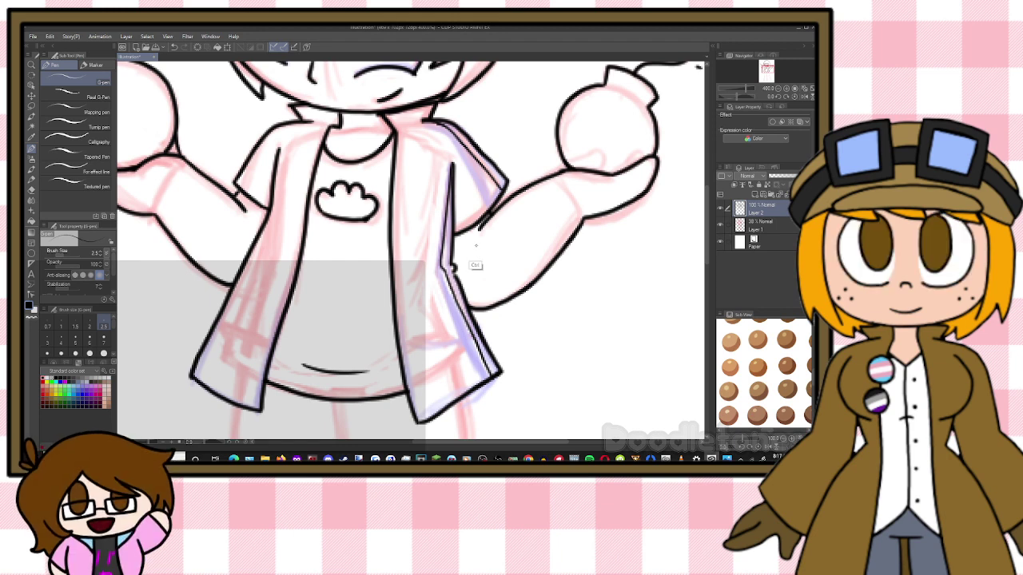
left_click_drag(451, 164, 441, 260)
key("ctrl+z")
mouse_move(452, 164)
left_mouse_down()
mouse_move(442, 268)
mouse_move(486, 372)
left_mouse_up()
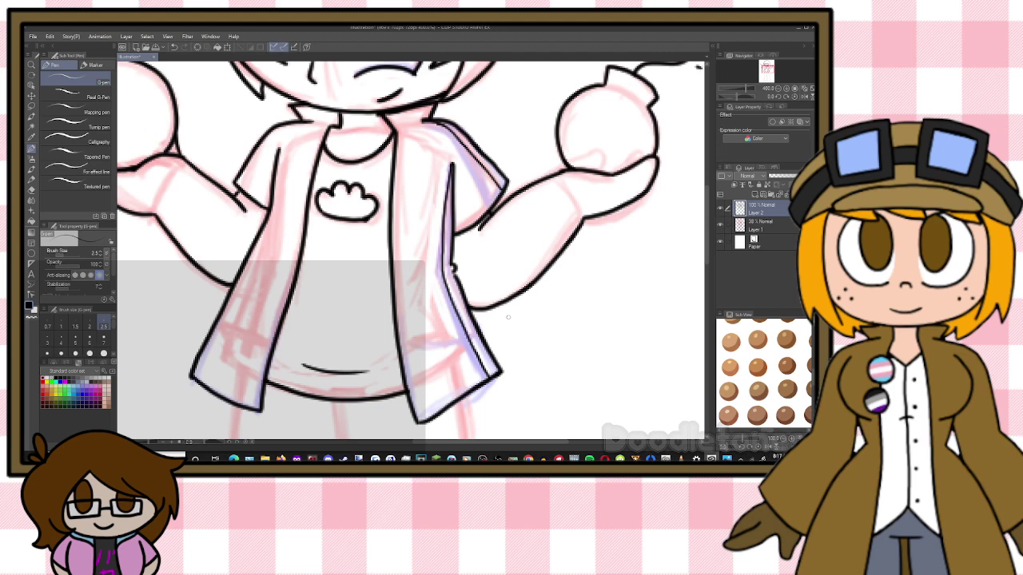
key("ctrl+z")
key("ctrl+z")
key("ctrl+z")
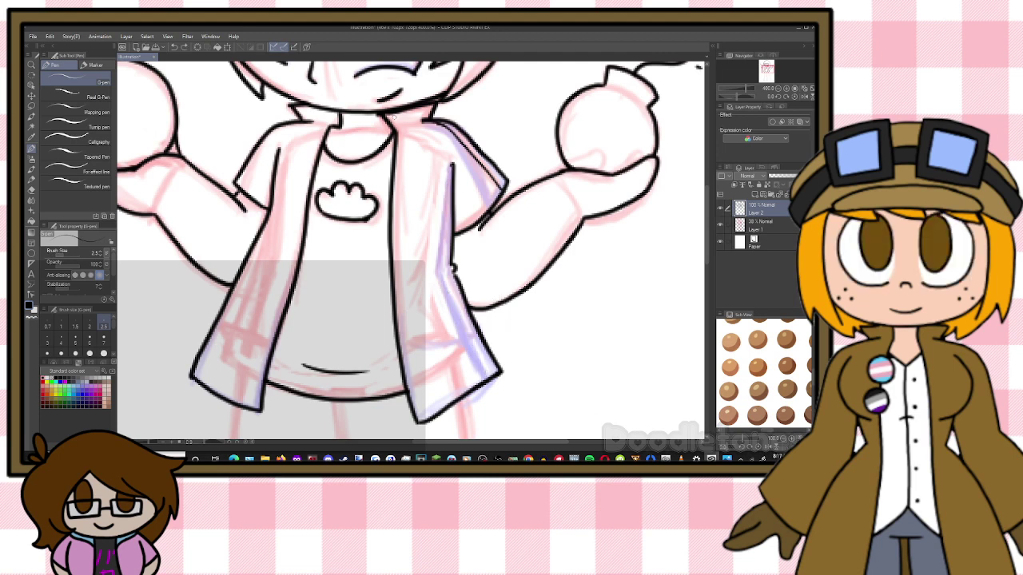
Ink a thin trim line parallel to the front opening edge of both jacket panels, from collar to hem
mouse_move(393, 117)
left_mouse_down()
mouse_move(404, 131)
mouse_move(408, 331)
mouse_move(428, 421)
left_mouse_up()
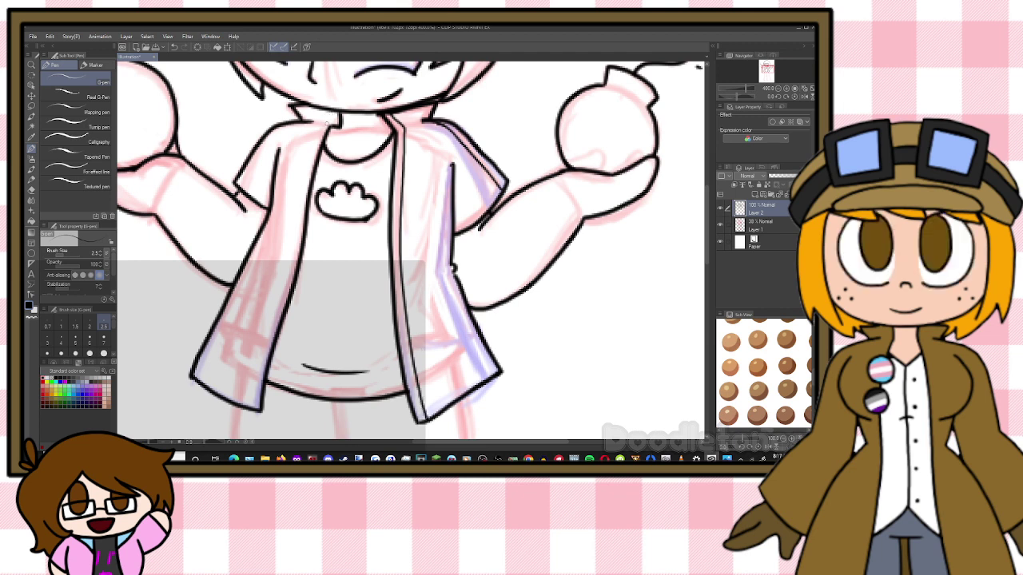
left_click_drag(326, 126, 297, 203)
key("ctrl+z")
left_click_drag(326, 123, 249, 400)
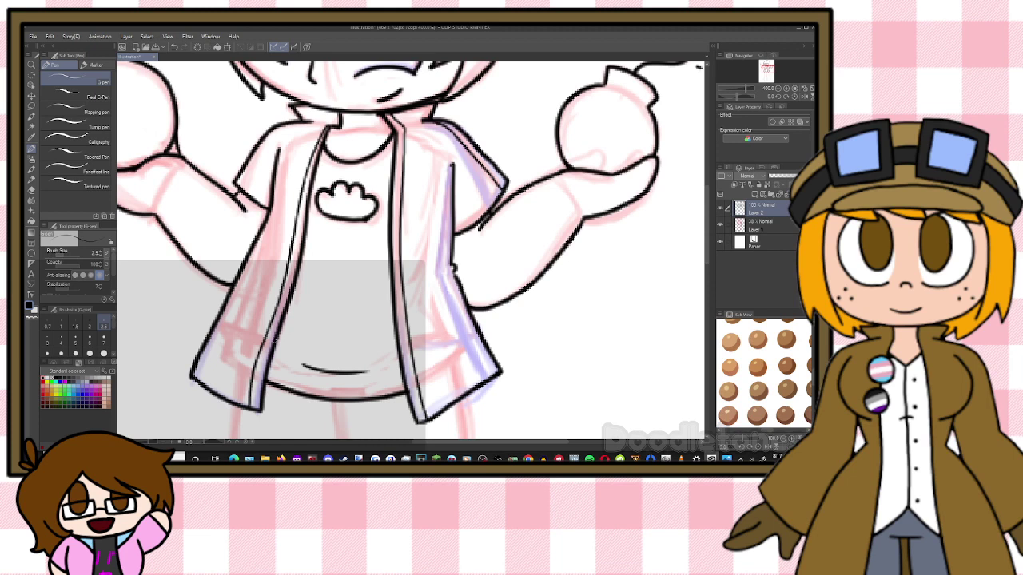
Set the brush size to 4 and ink the flared trouser leg on the viewer's right, including its curved hem
scroll(286, 334, "down", 4)
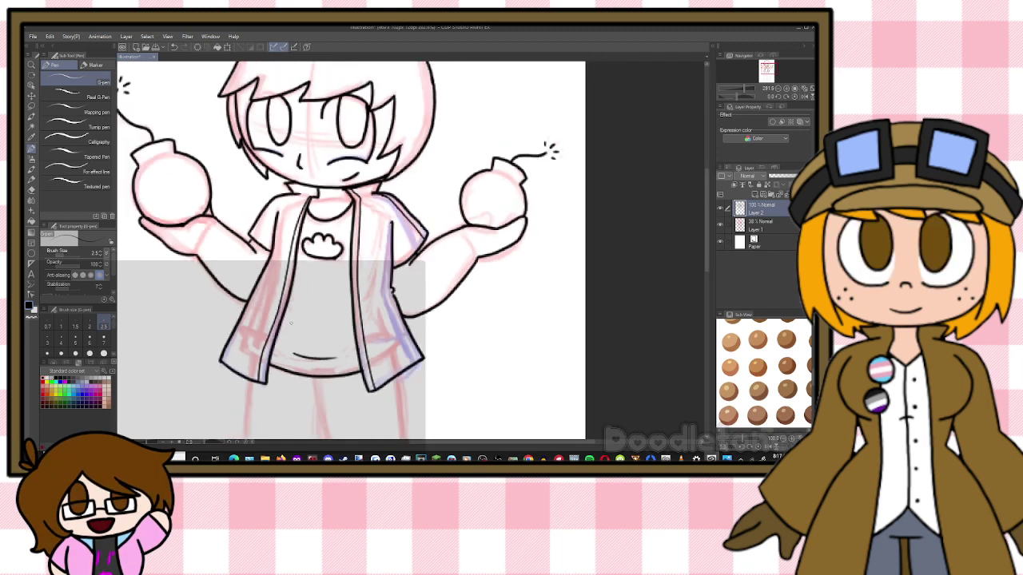
scroll(302, 322, "up", 1)
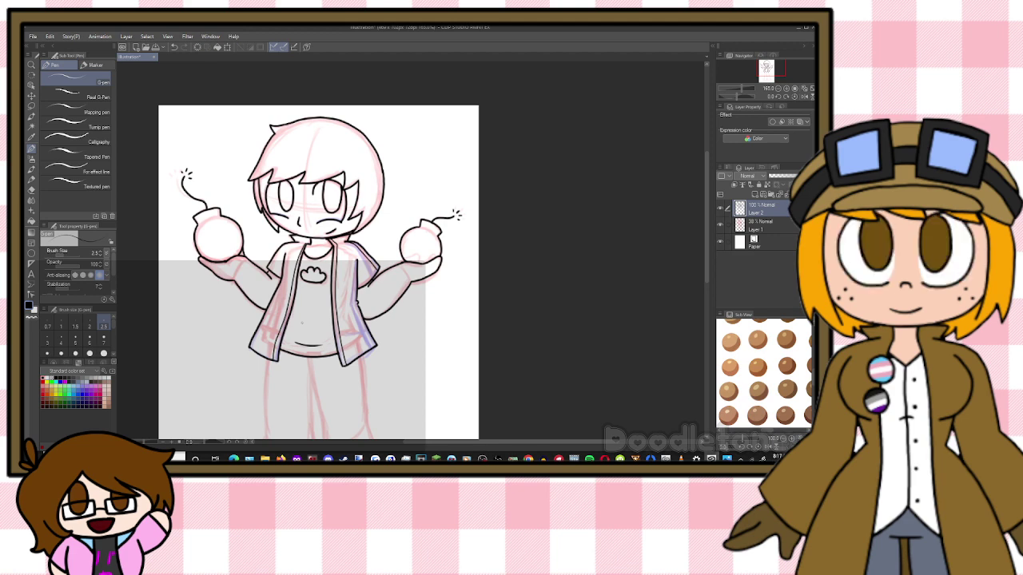
scroll(296, 328, "up", 2)
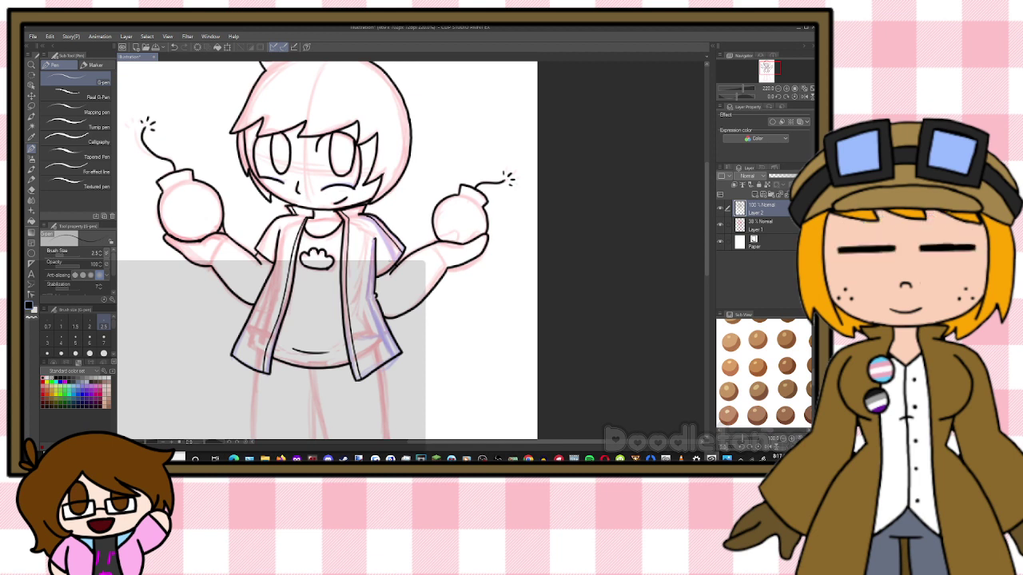
left_click(62, 338)
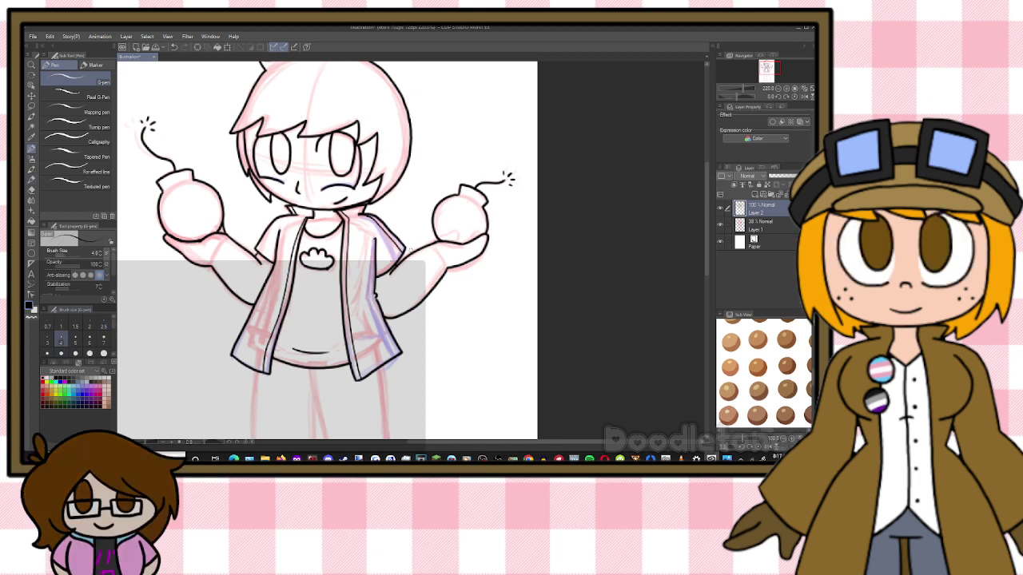
scroll(692, 281, "down", 5)
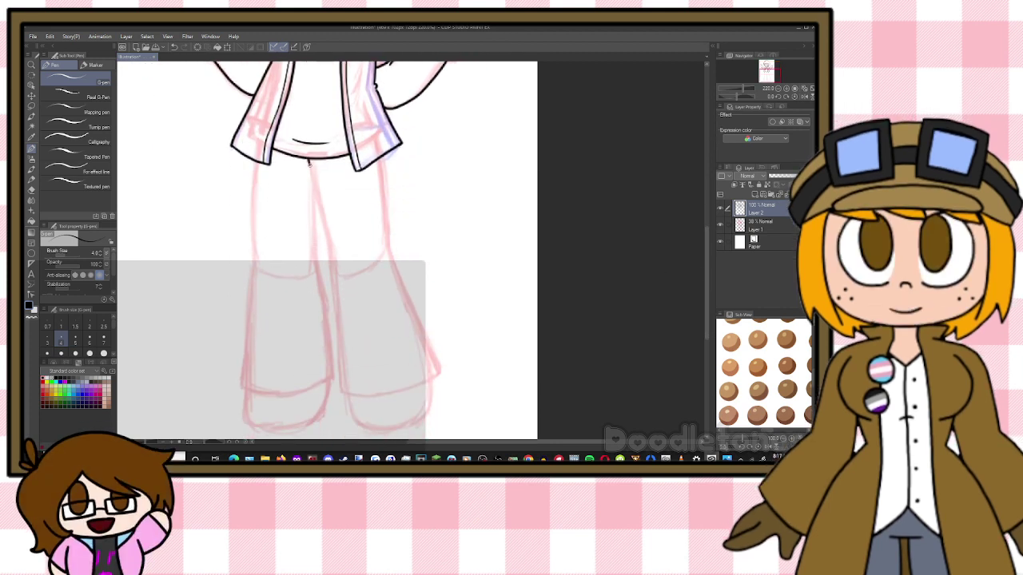
left_click_drag(309, 163, 341, 380)
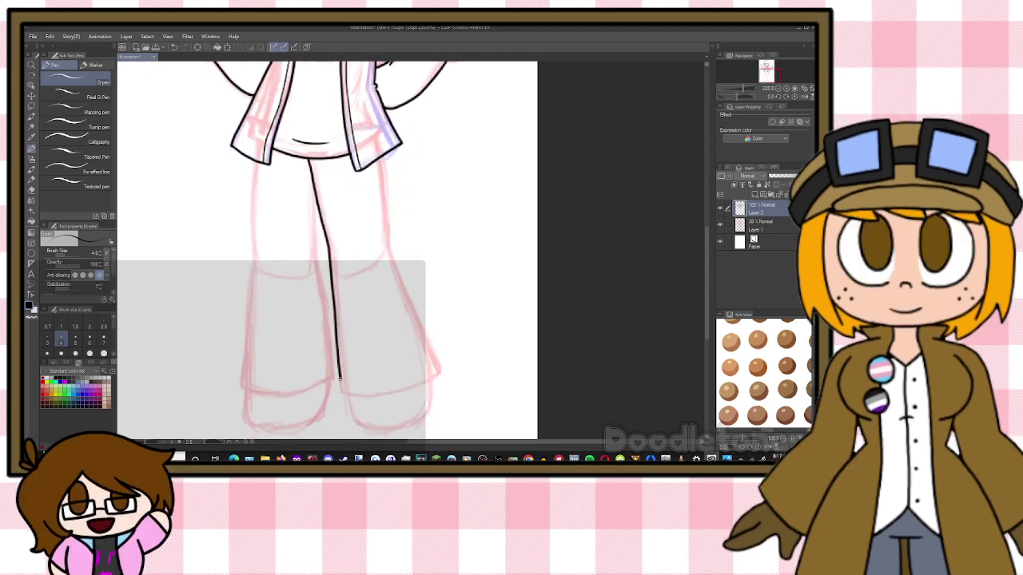
mouse_move(384, 156)
left_mouse_down()
mouse_move(391, 248)
mouse_move(438, 372)
left_mouse_up()
left_click_drag(342, 393, 432, 379)
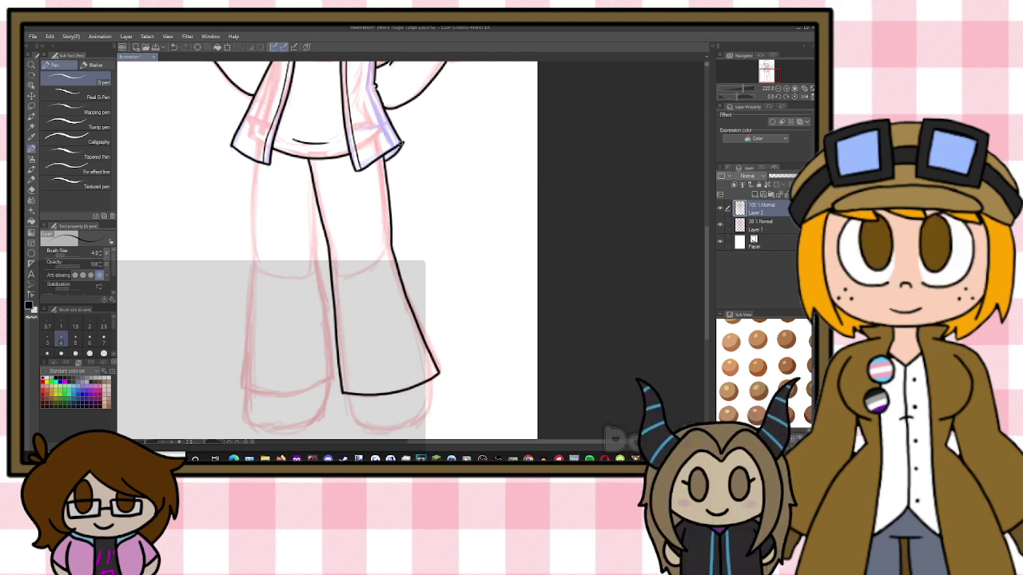
left_click_drag(391, 156, 389, 159)
key("ctrl+z")
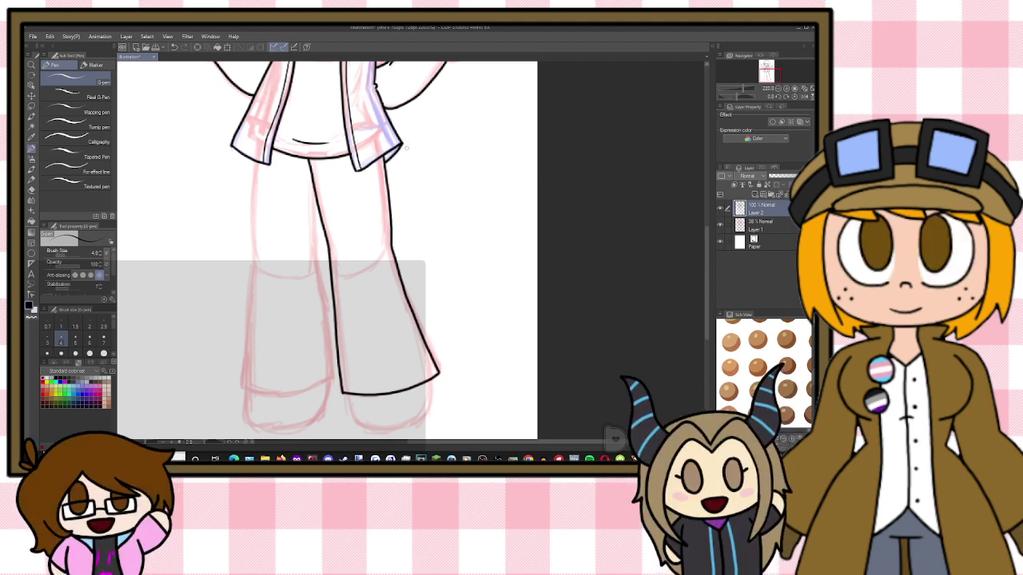
Ink the flared trouser leg and hem on the viewer's left, and erase the stray overlap at the hem's inner corner
mouse_move(317, 190)
left_mouse_down()
mouse_move(315, 263)
mouse_move(337, 374)
left_mouse_up()
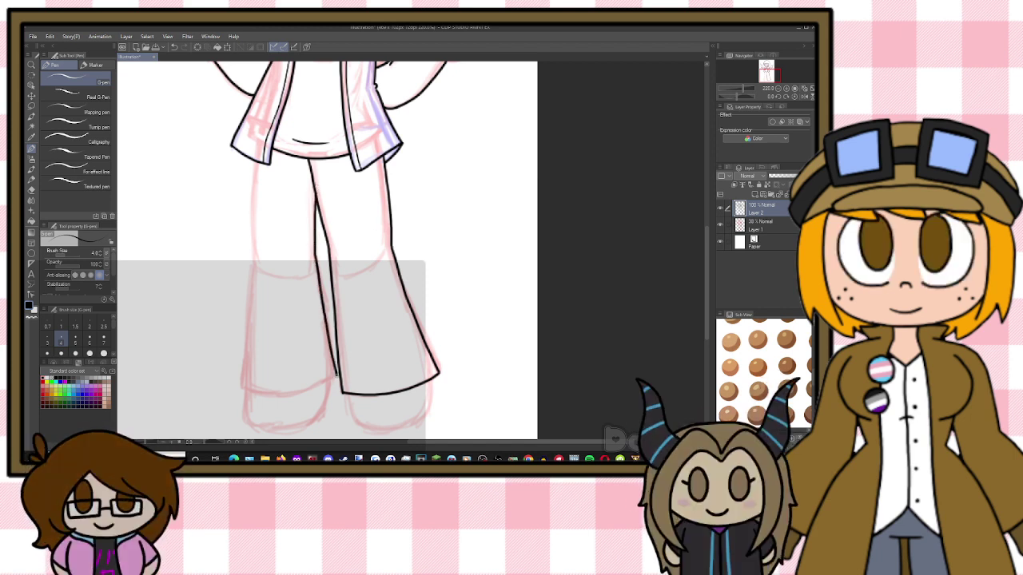
mouse_move(255, 158)
left_mouse_down()
mouse_move(239, 387)
mouse_move(263, 397)
mouse_move(336, 376)
left_mouse_up()
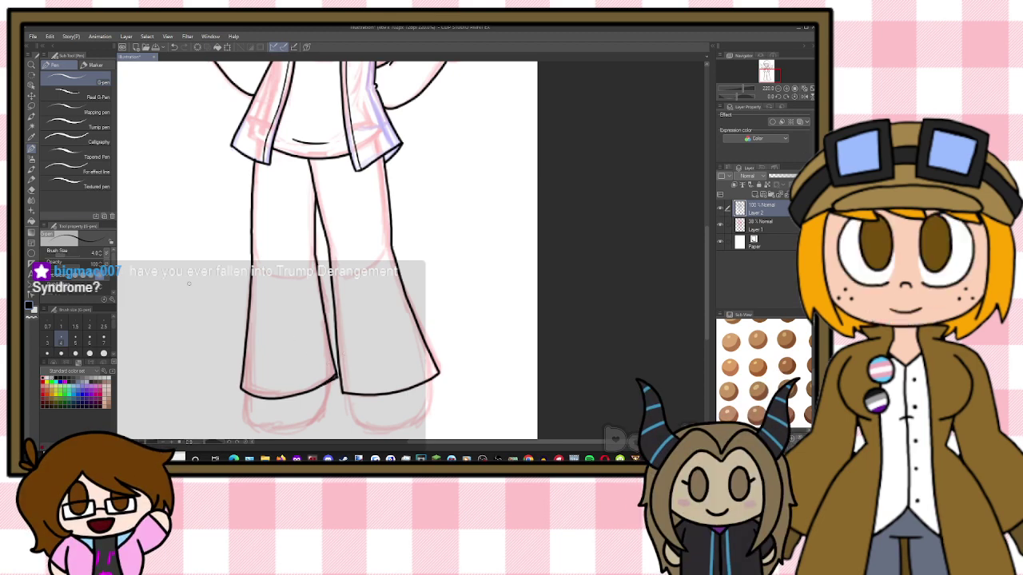
key("e")
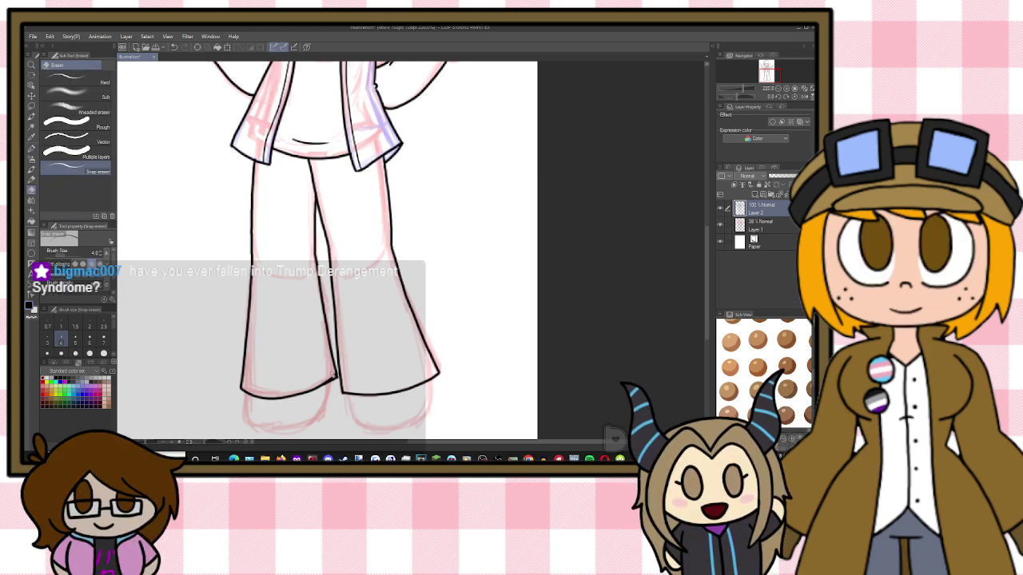
left_click_drag(332, 374, 325, 380)
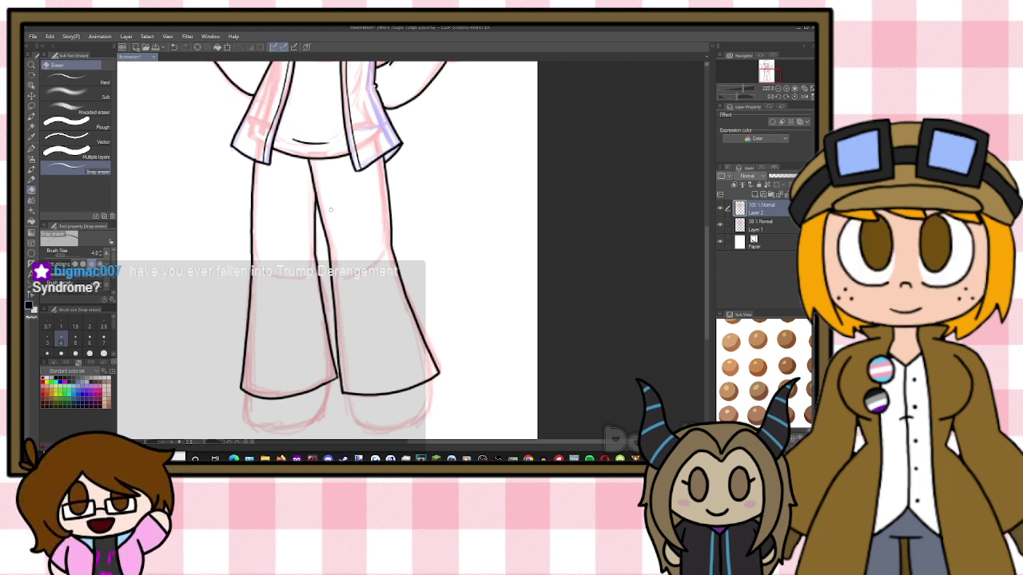
Ink the rounded outlines of both shoes below the trouser hems with the G-pen
key("p")
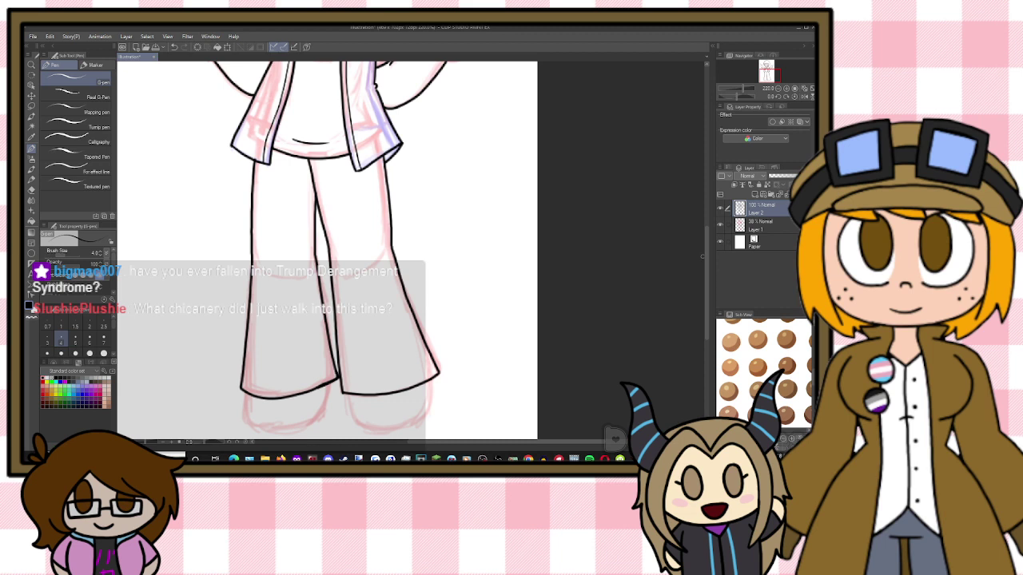
scroll(596, 252, "down", 2)
mouse_move(247, 340)
left_mouse_down()
mouse_move(252, 373)
mouse_move(290, 374)
left_mouse_up()
mouse_move(328, 329)
left_mouse_down()
mouse_move(311, 366)
mouse_move(286, 367)
mouse_move(348, 351)
mouse_move(394, 373)
left_mouse_up()
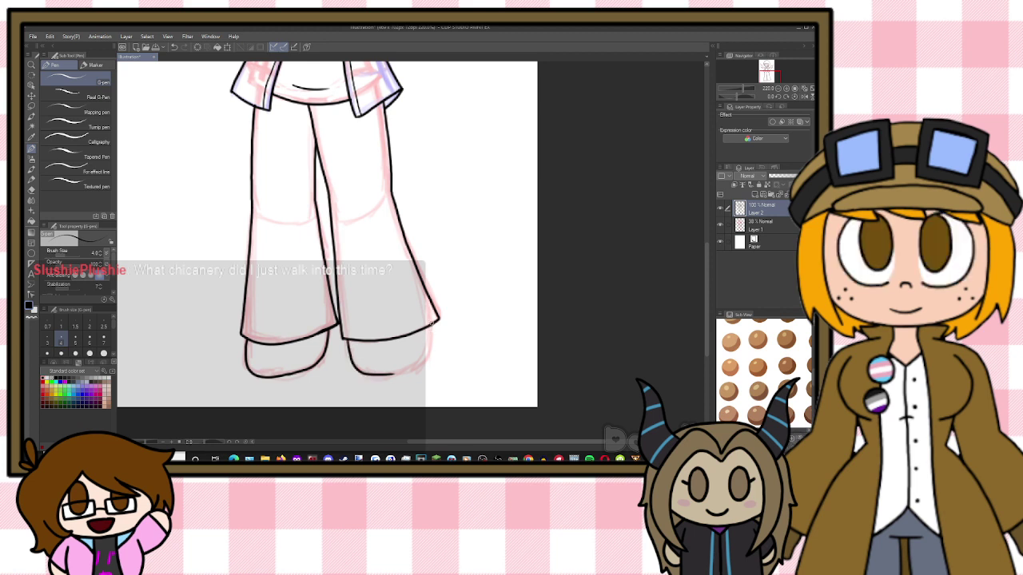
mouse_move(430, 323)
left_mouse_down()
mouse_move(419, 369)
mouse_move(385, 374)
left_mouse_up()
key("e")
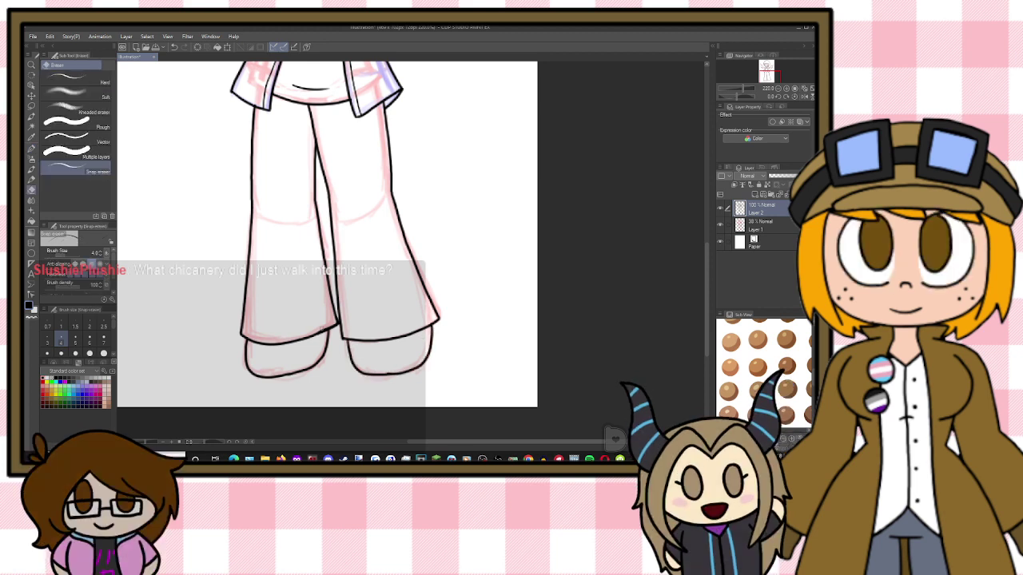
left_click(37, 151)
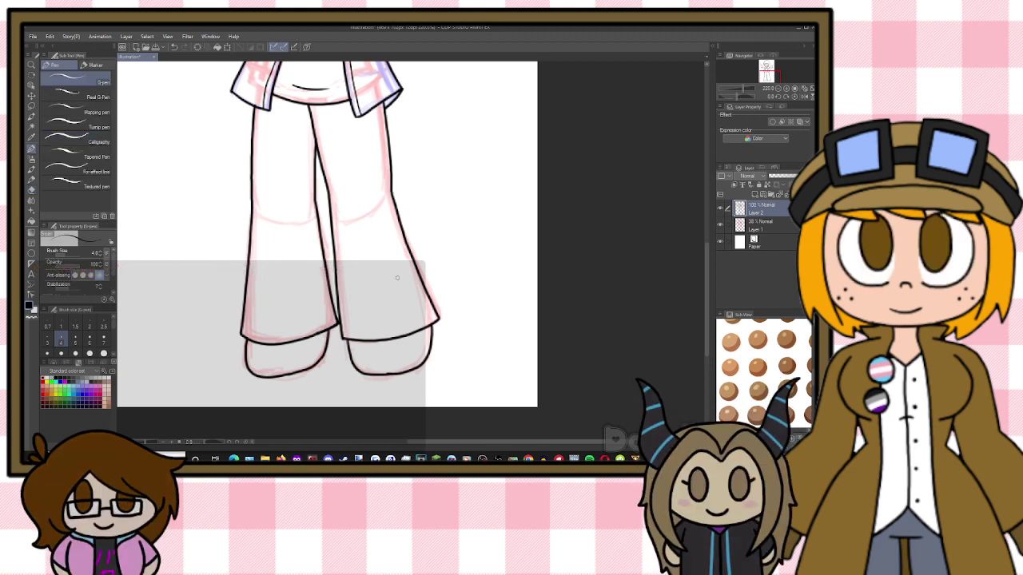
Delete the faded sketch layer and hide the paper layer so only the line art remains over transparency
scroll(404, 270, "down", 5)
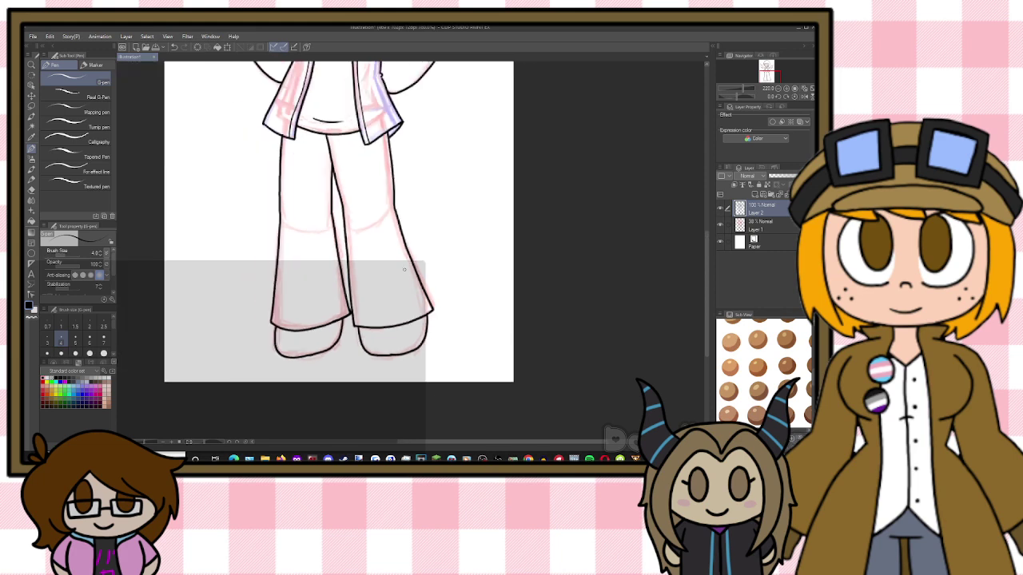
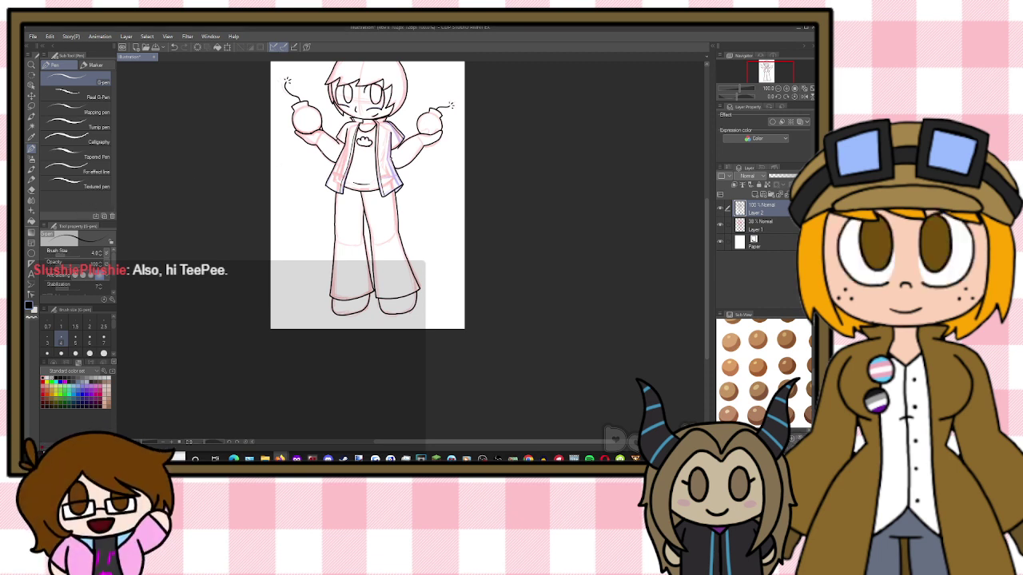
scroll(468, 118, "down", 1)
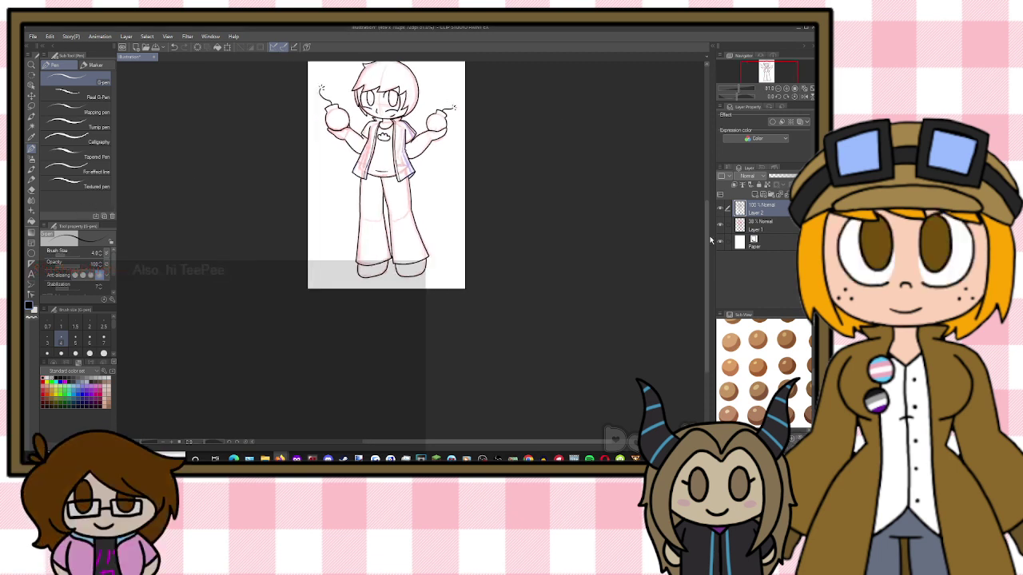
left_click_drag(706, 235, 705, 196)
scroll(472, 248, "up", 1)
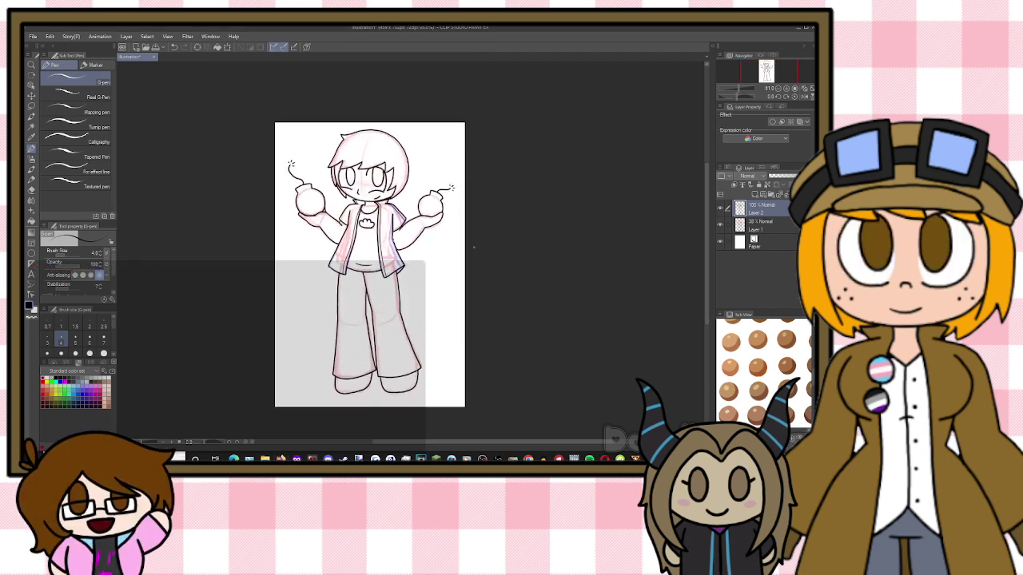
left_click(757, 224)
key("Delete")
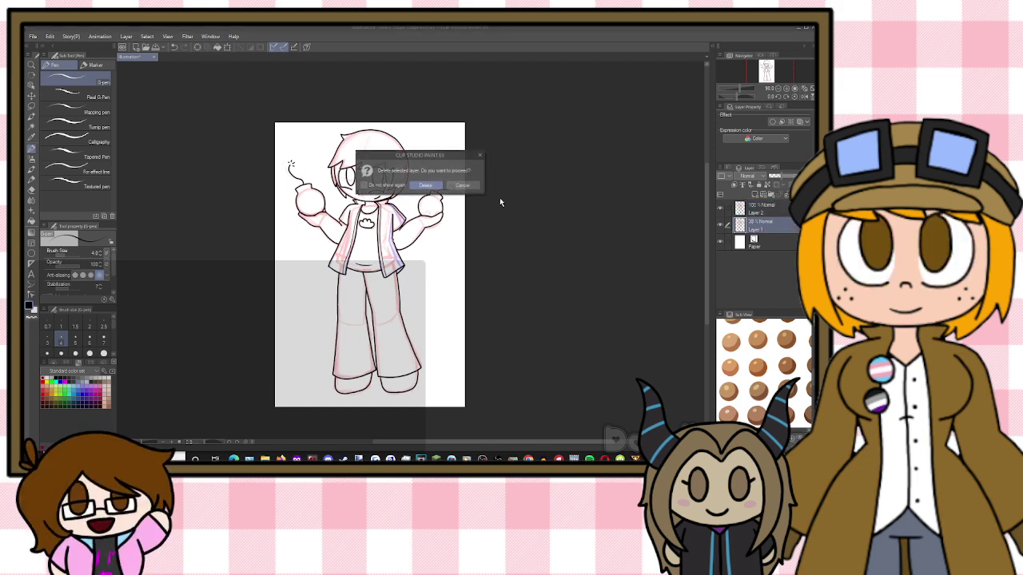
left_click(429, 186)
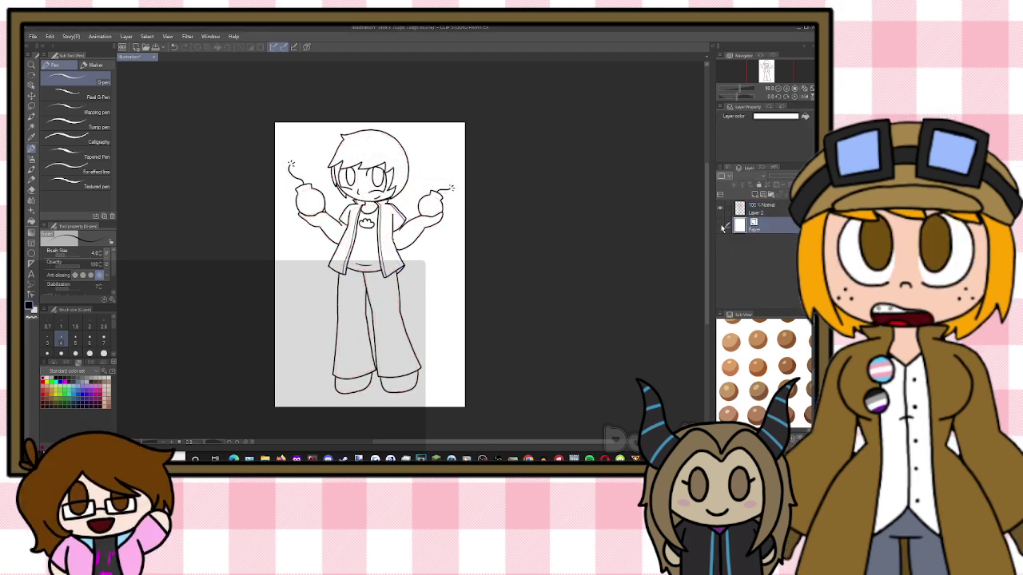
left_click(721, 226)
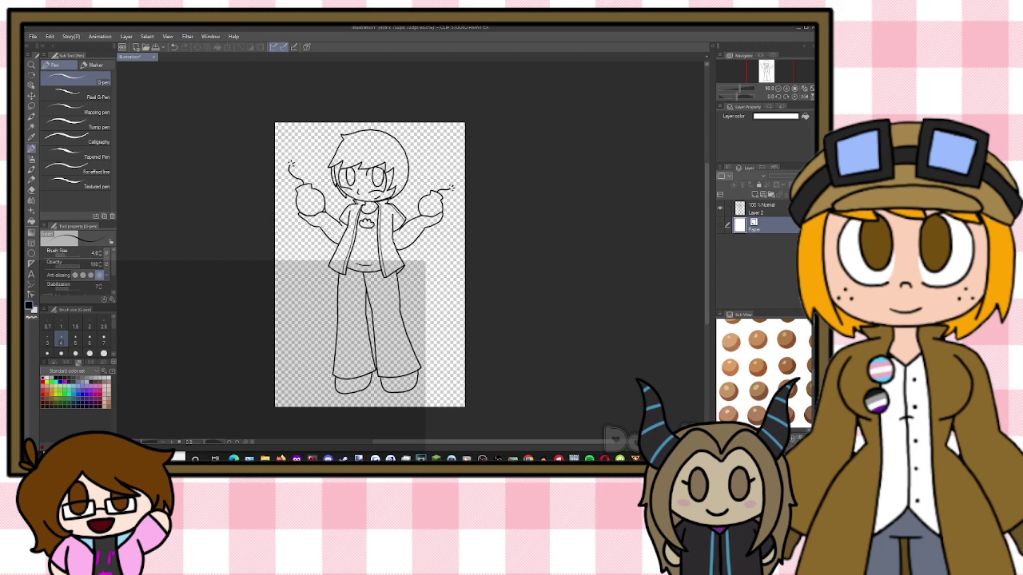
Add a new layer beneath the line art and fill the main hair area reddish brown, with the fill referring to other layers
scroll(349, 140, "up", 2)
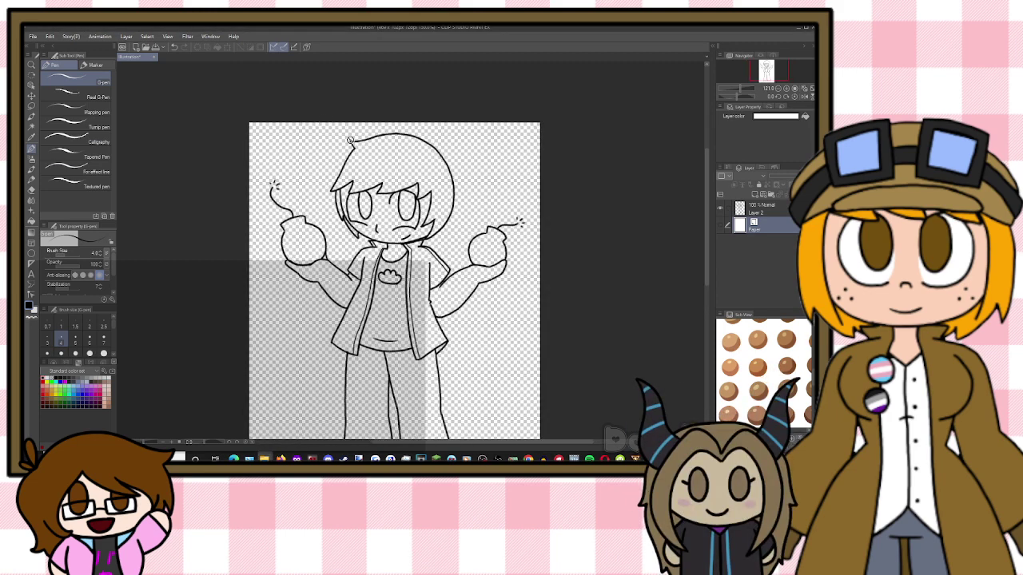
scroll(358, 142, "up", 2)
left_click(31, 221)
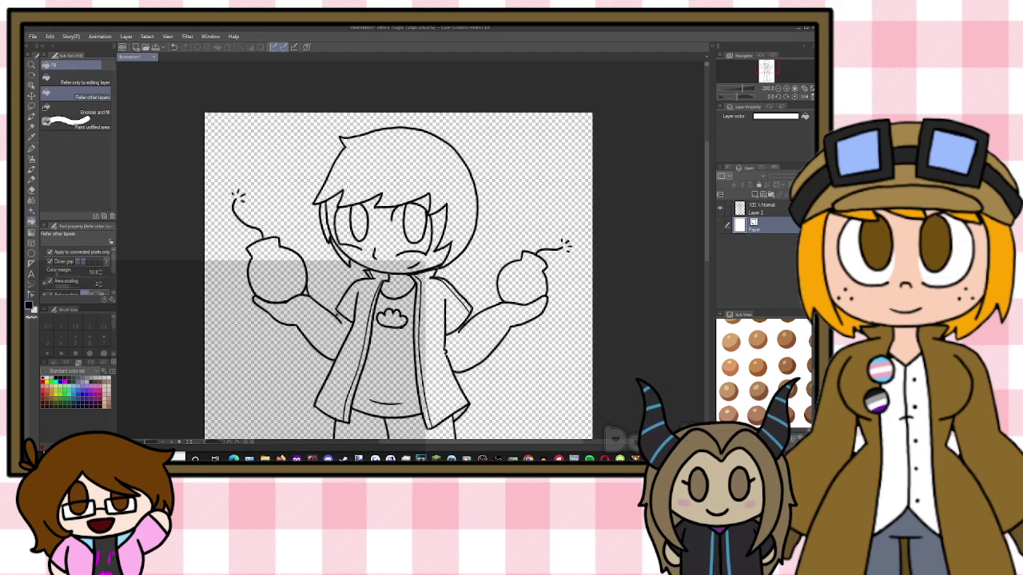
left_click(52, 402)
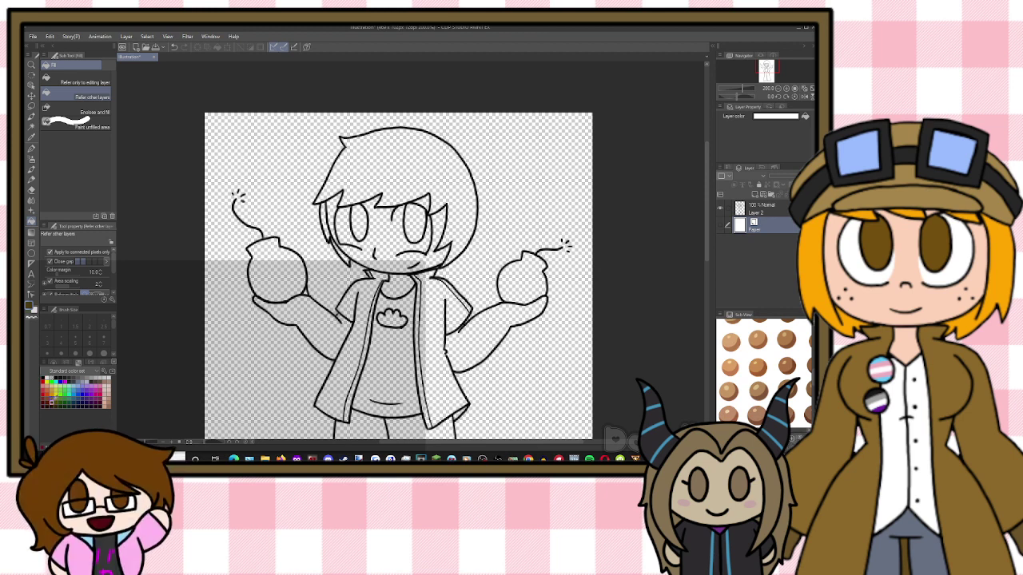
left_click(48, 402)
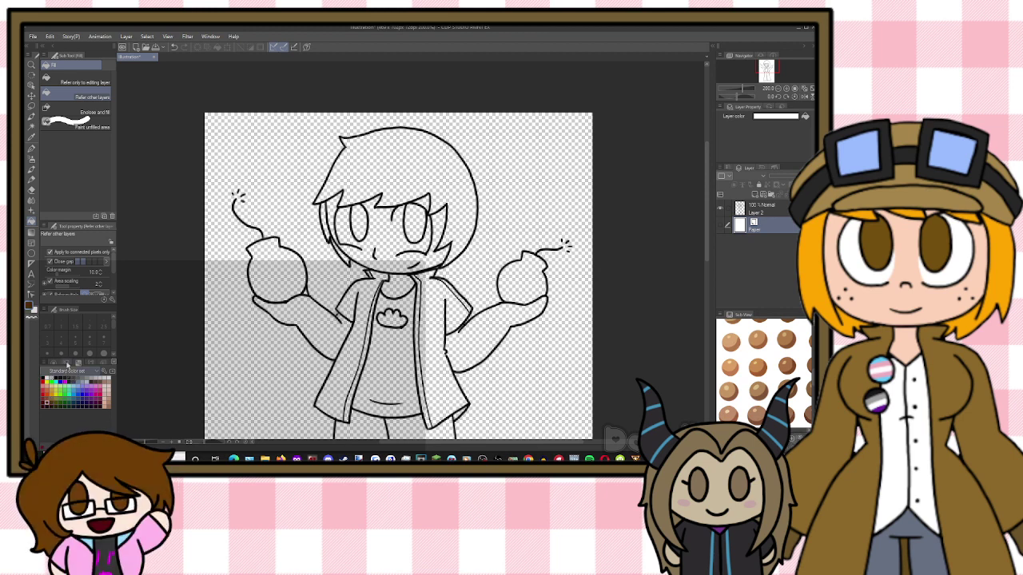
left_click(68, 364)
left_click(79, 389)
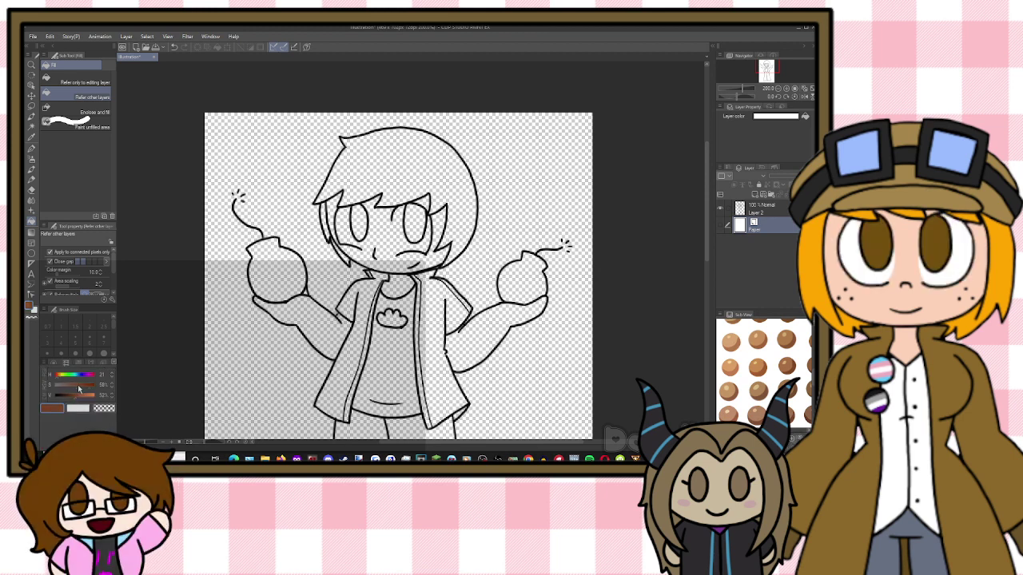
left_click(80, 385)
left_click(755, 194)
left_click(427, 149)
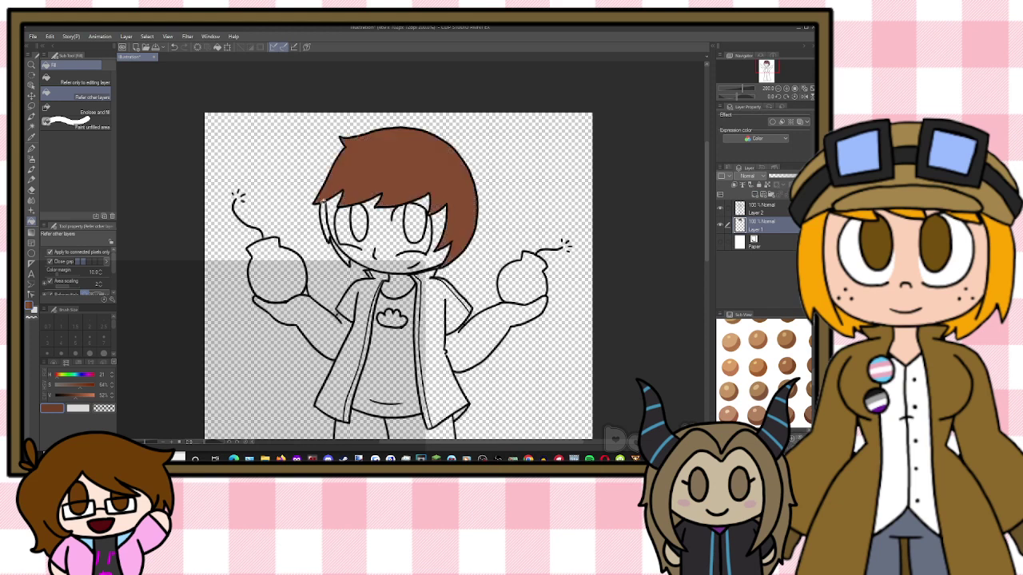
Fill the hair lock beside the face on the viewer's left with the same reddish brown
left_click(326, 222)
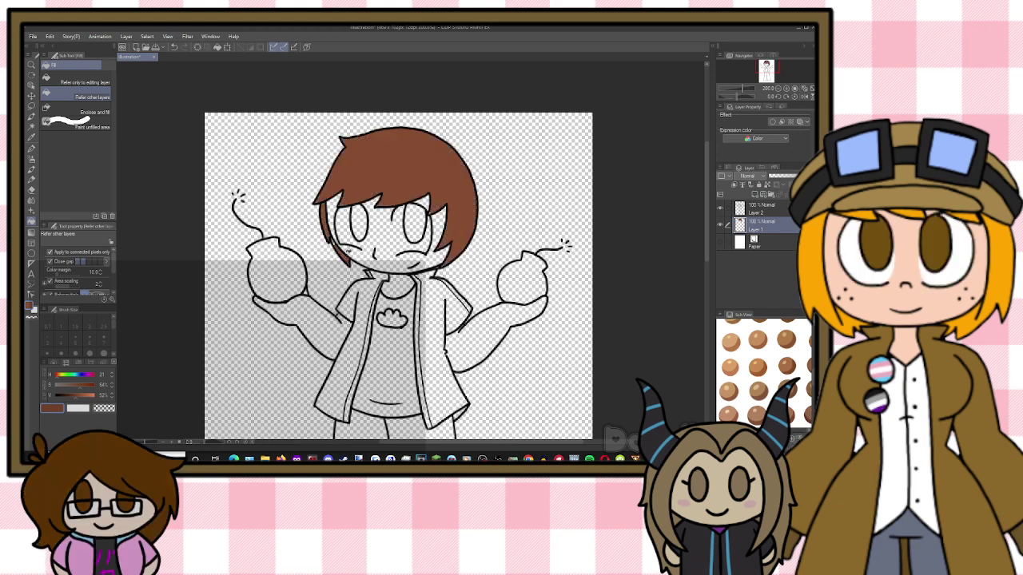
scroll(348, 257, "up", 3)
key("p")
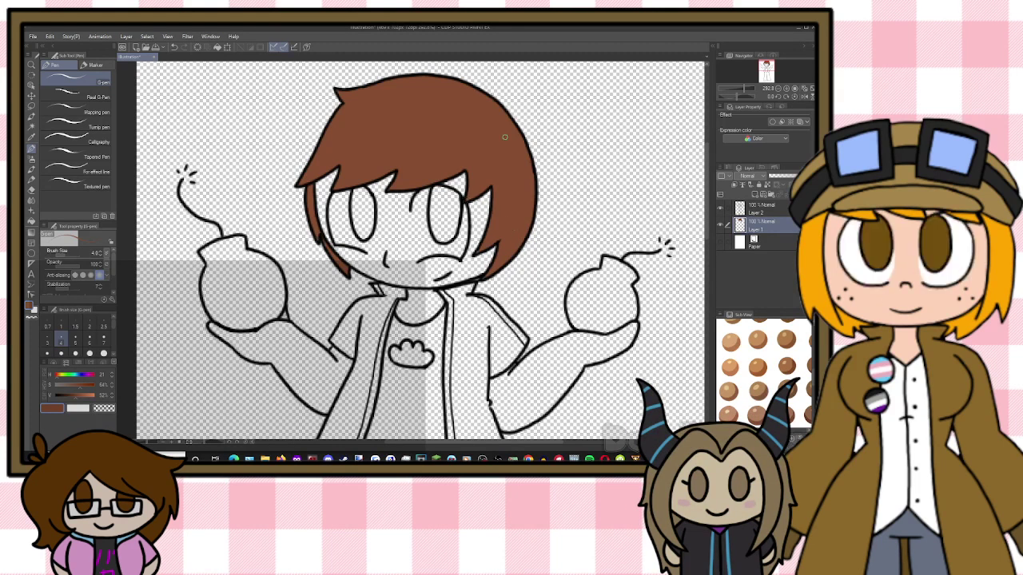
Fill both irises dark green from the standard colour set, with the fill referring to other layers
key("g")
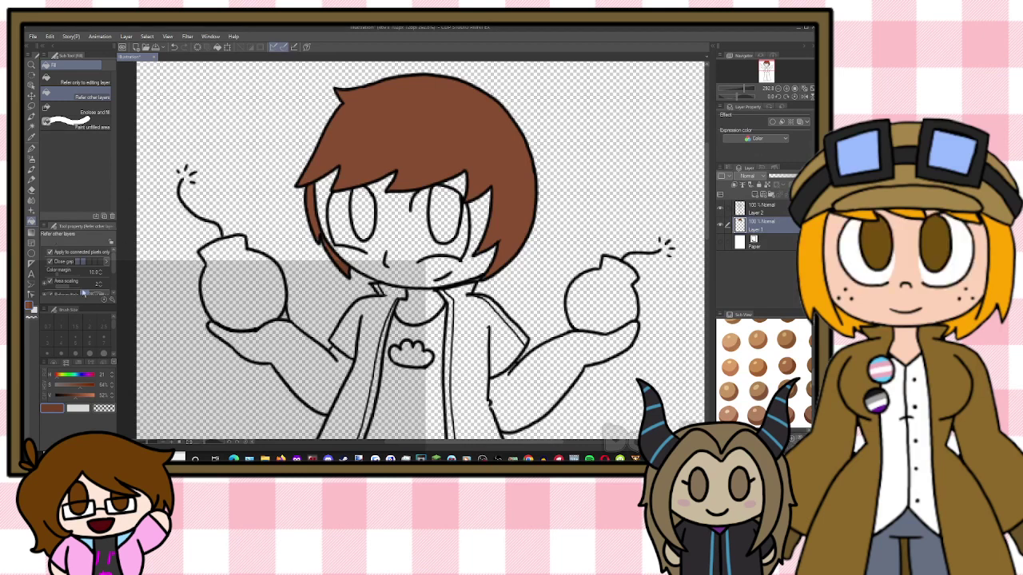
left_click(78, 362)
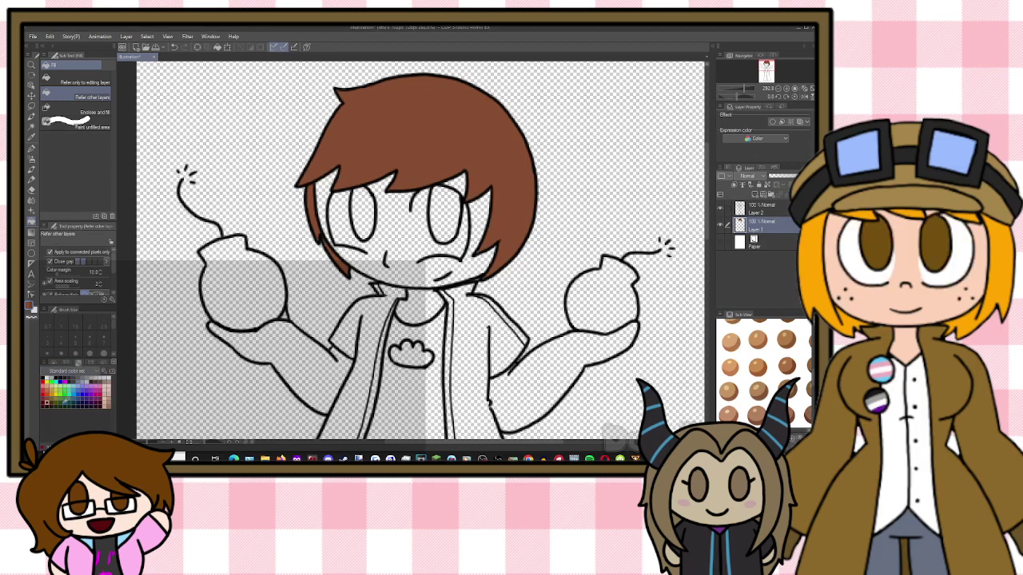
left_click(64, 400)
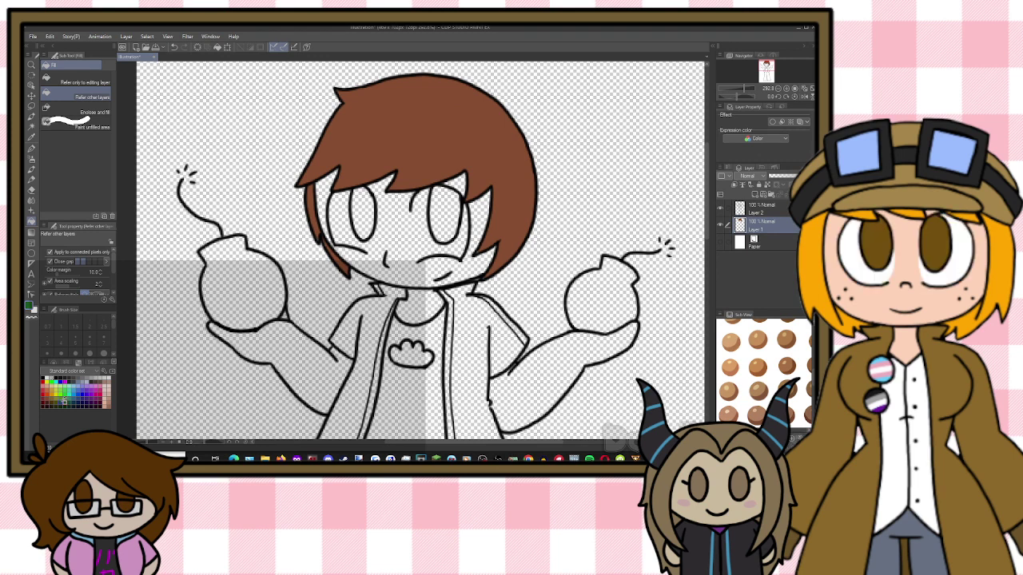
left_click(367, 214)
left_click(454, 215)
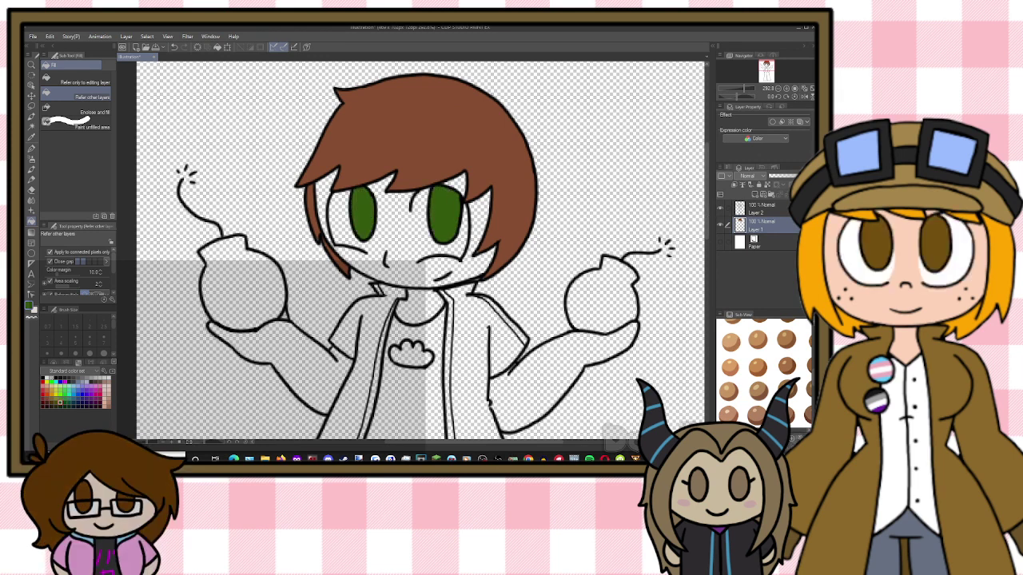
Sample a light pink skin tone from the reference palette and fill the face, including the small areas beside the eyes and hair
scroll(735, 358, "up", 5)
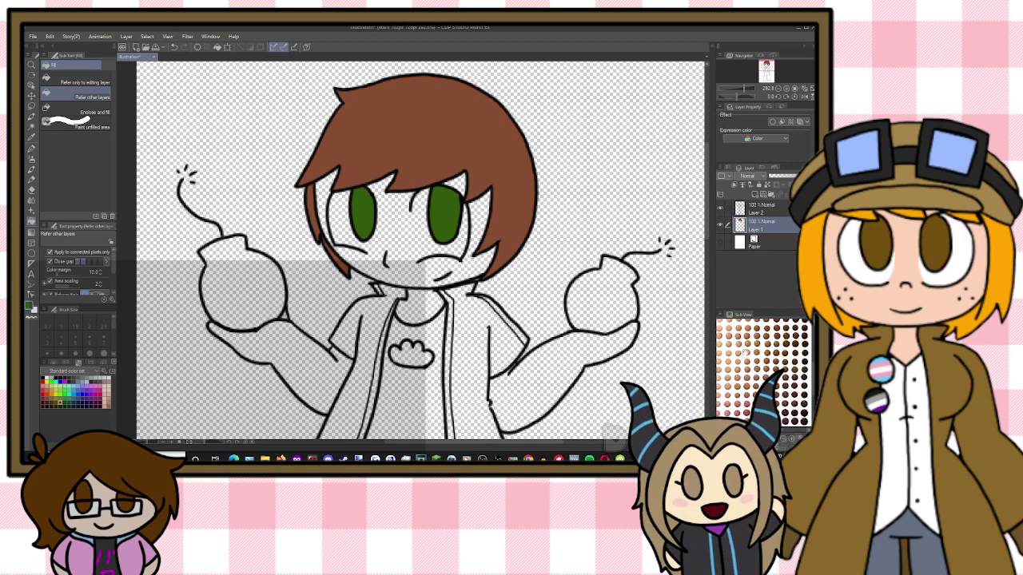
left_click_drag(744, 356, 759, 355)
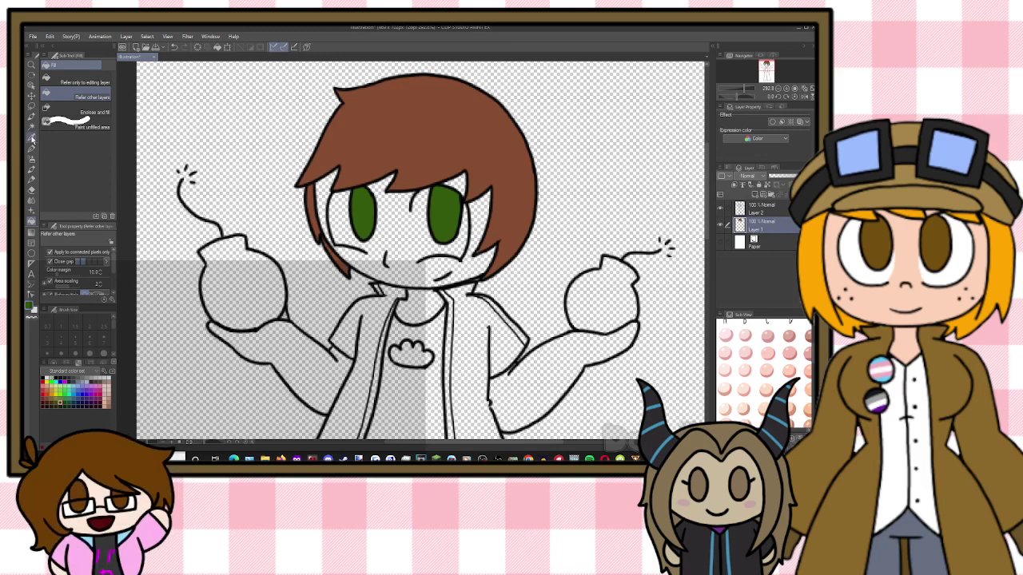
key("i")
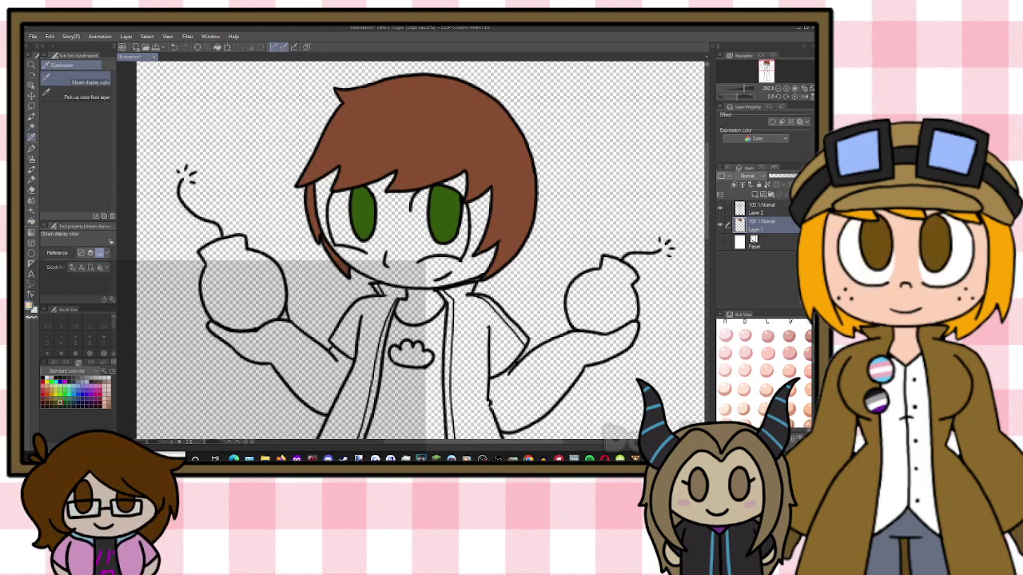
left_click(31, 222)
left_click(337, 217)
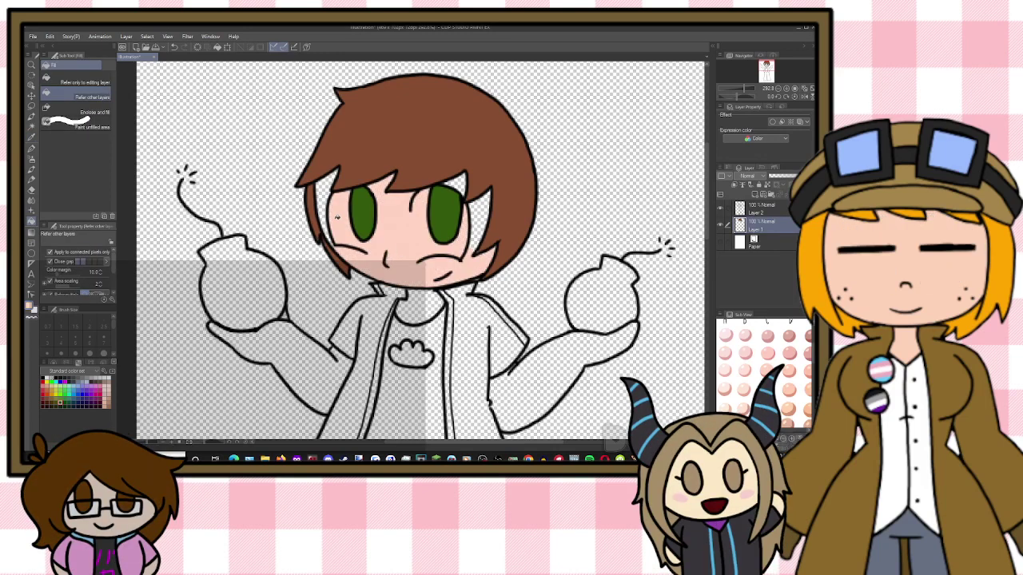
left_click(328, 194)
left_click(462, 185)
left_click(478, 210)
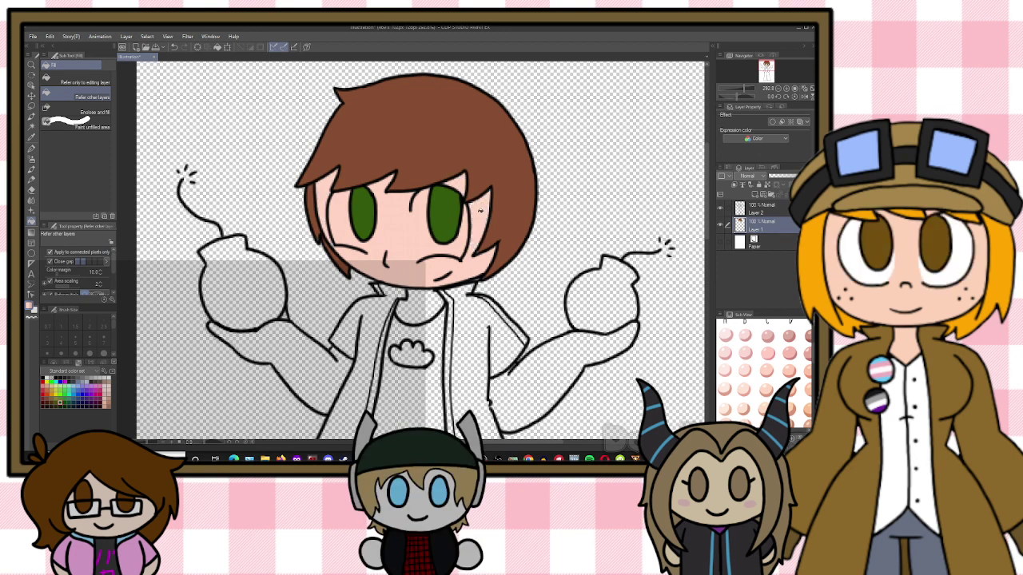
Fill the neck and both arms with the same light pink skin tone
left_click(430, 303)
left_click(528, 376)
left_click(300, 335)
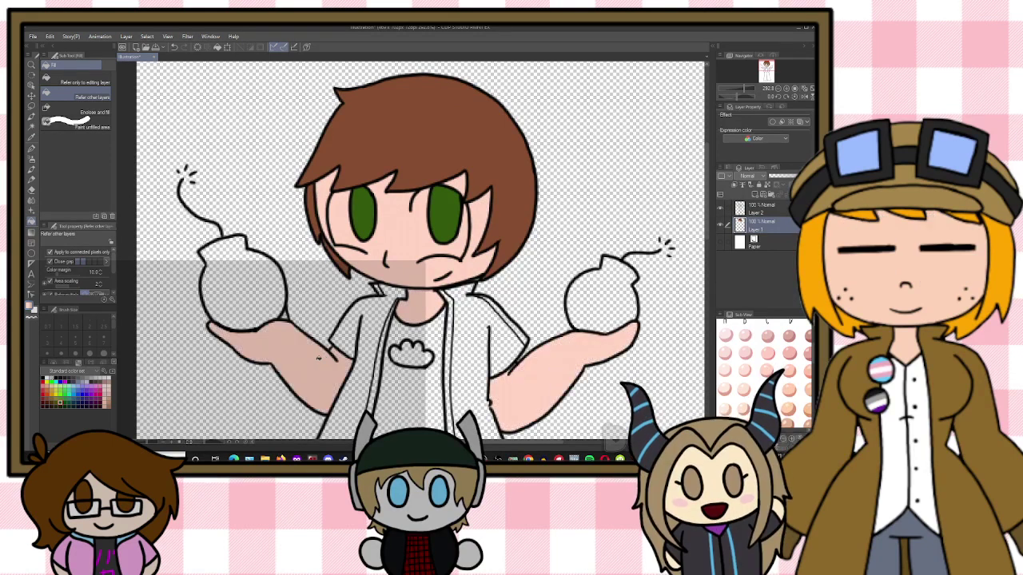
Close the open inner edges of both eyes with white G-pen strokes and fill the eye whites
scroll(473, 270, "up", 2)
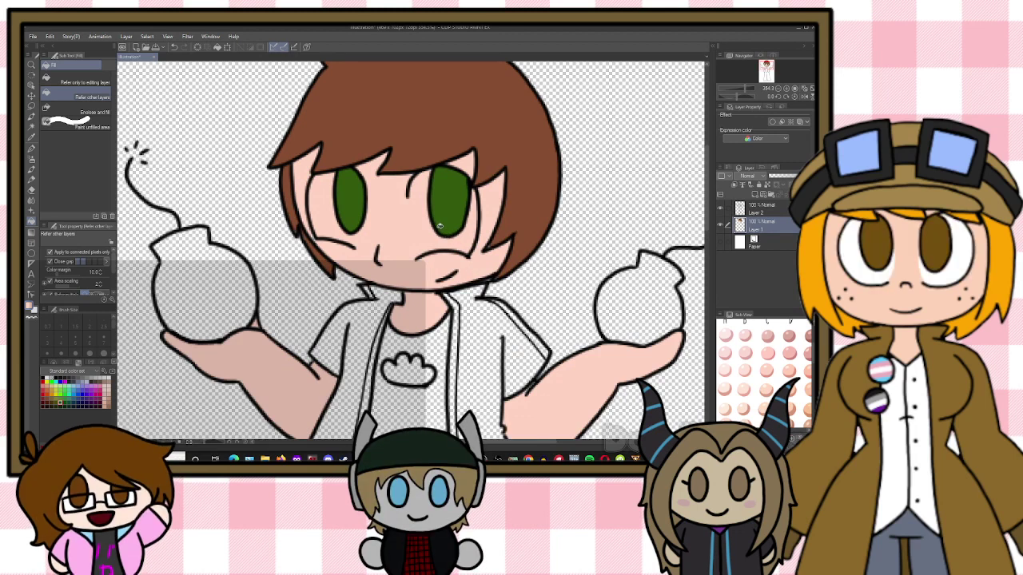
scroll(394, 200, "up", 2)
scroll(394, 199, "up", 1)
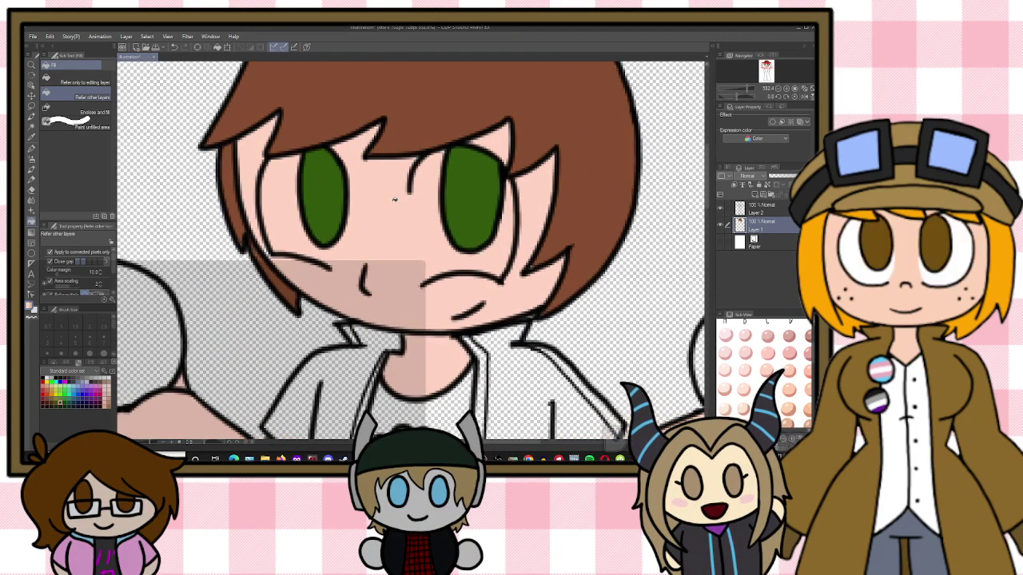
key("p")
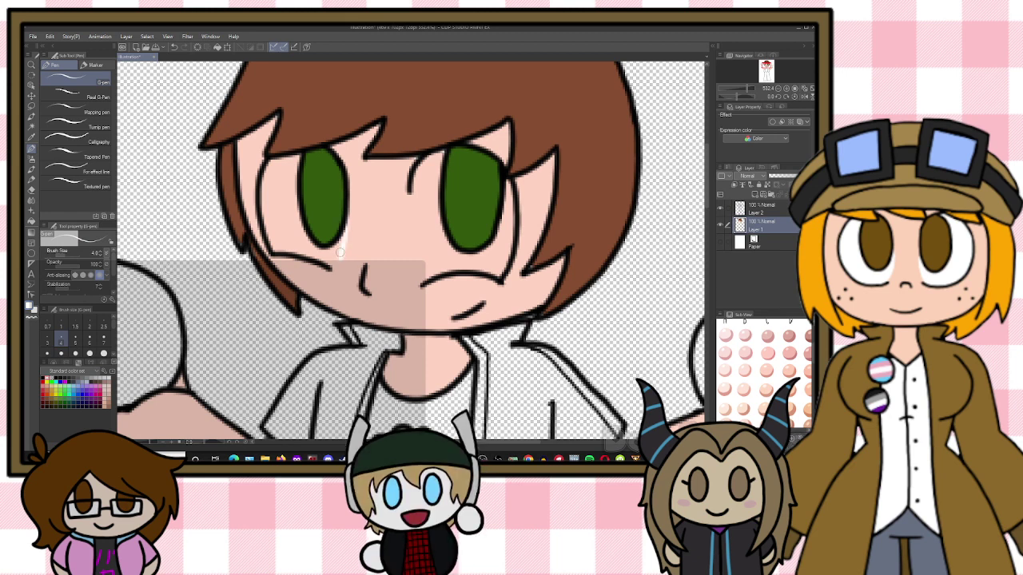
left_click_drag(349, 227, 340, 245)
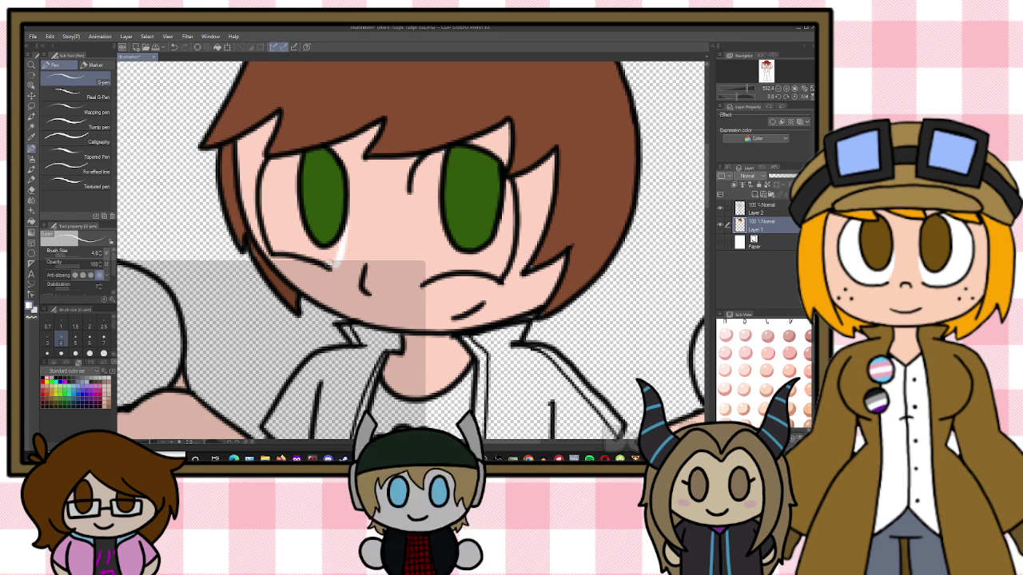
left_click_drag(411, 189, 415, 269)
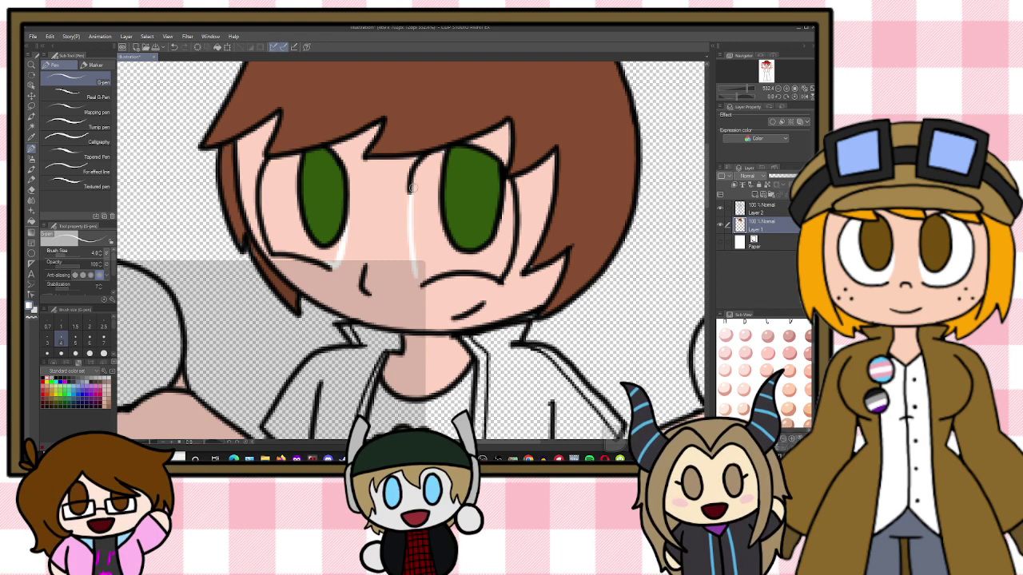
left_click_drag(410, 188, 419, 276)
key("g")
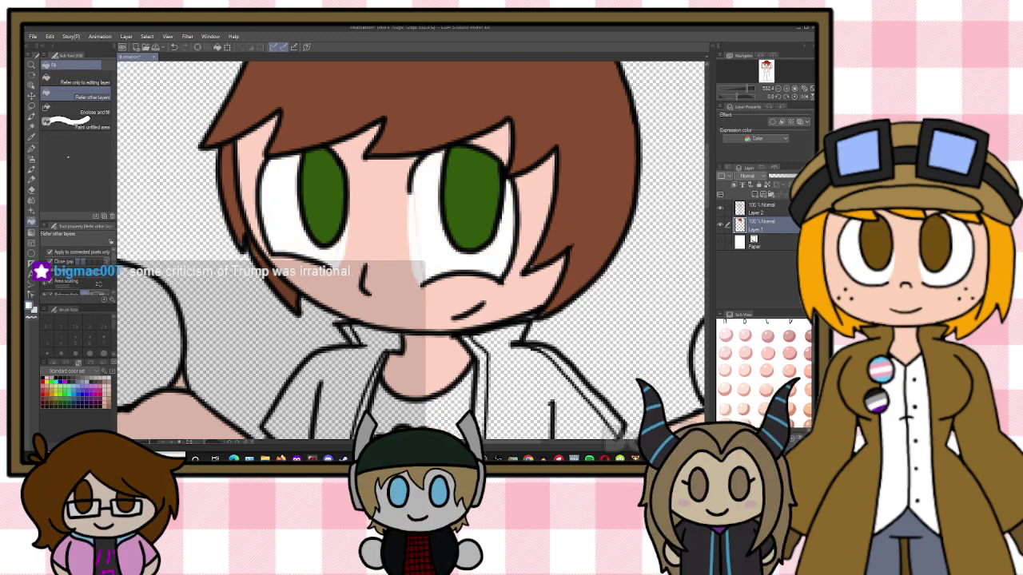
Clean up the inner edges of the eye whites with the G-pen, using white and the sampled skin tone
key("p")
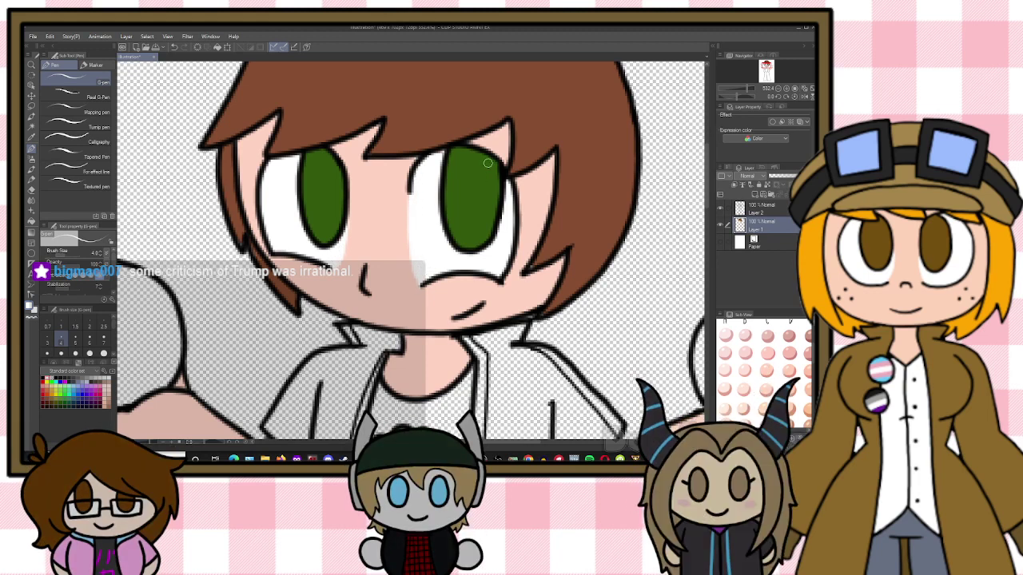
key("i")
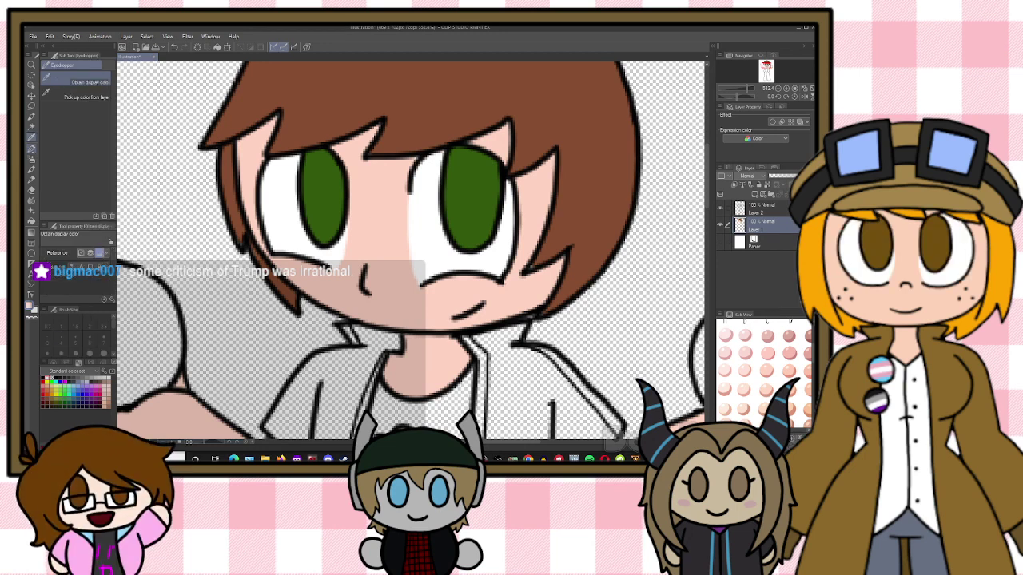
key("p")
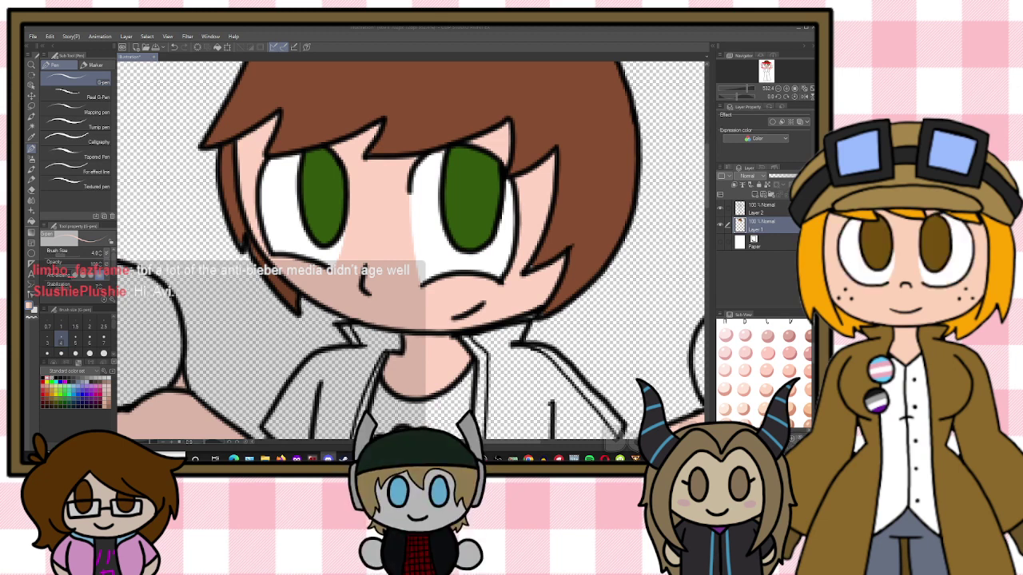
left_click(410, 28)
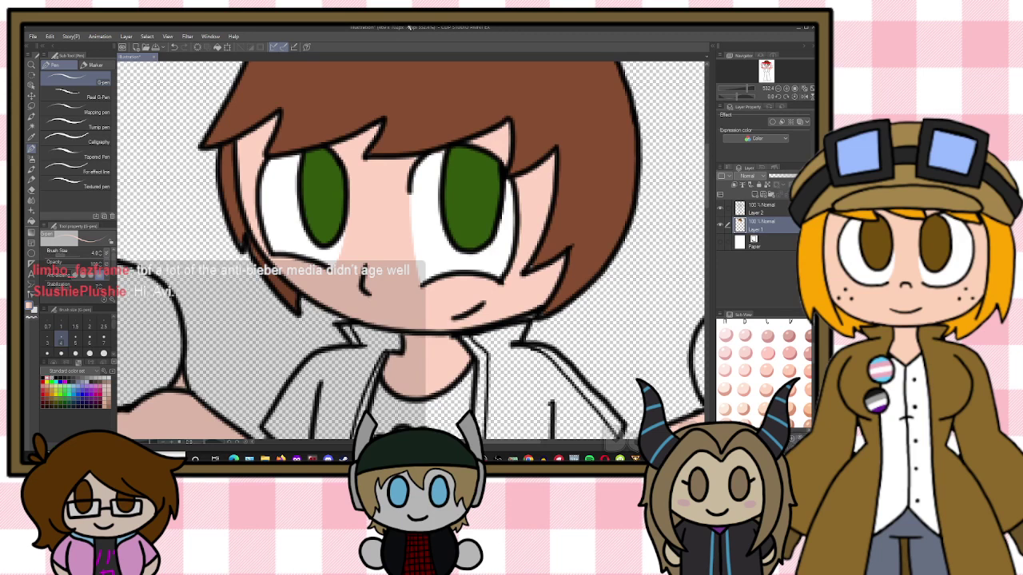
scroll(517, 211, "up", 1)
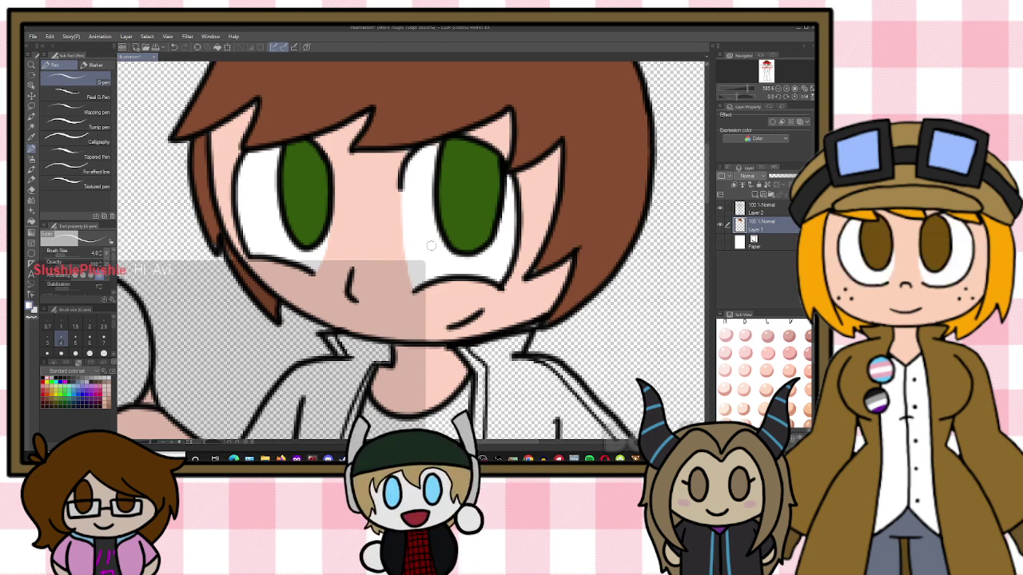
scroll(425, 244, "down", 3)
scroll(469, 284, "up", 2)
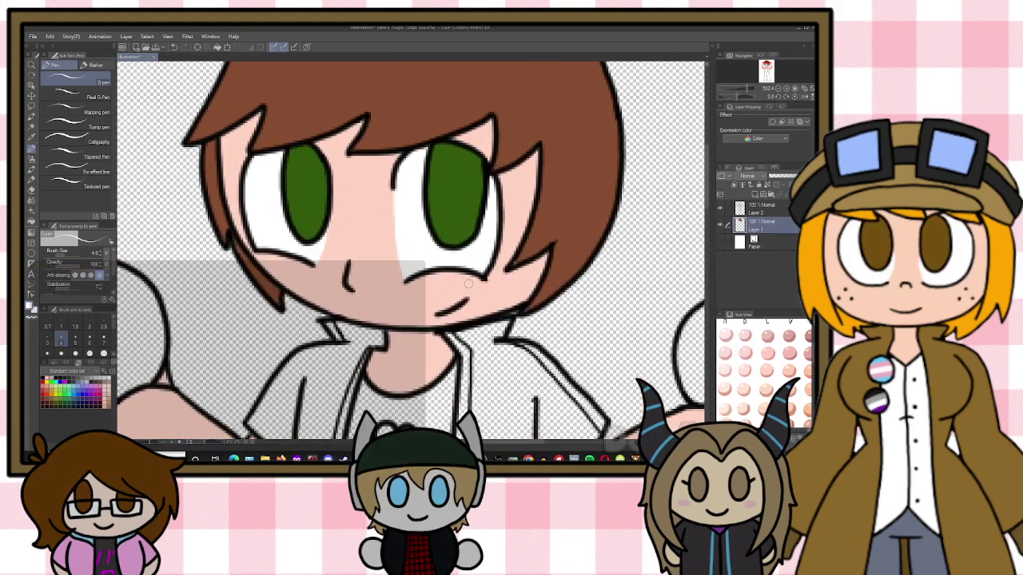
key("i")
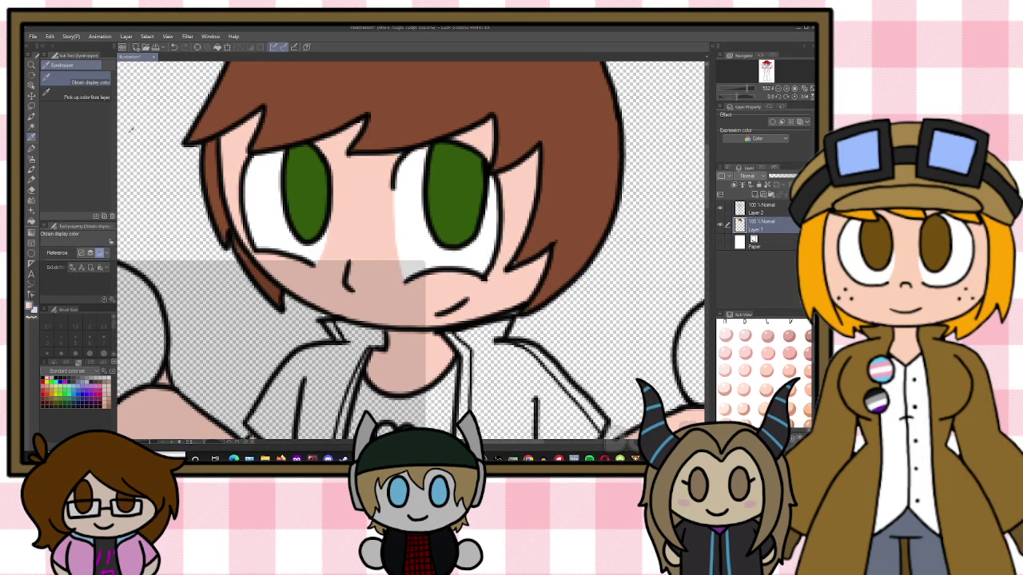
key("p")
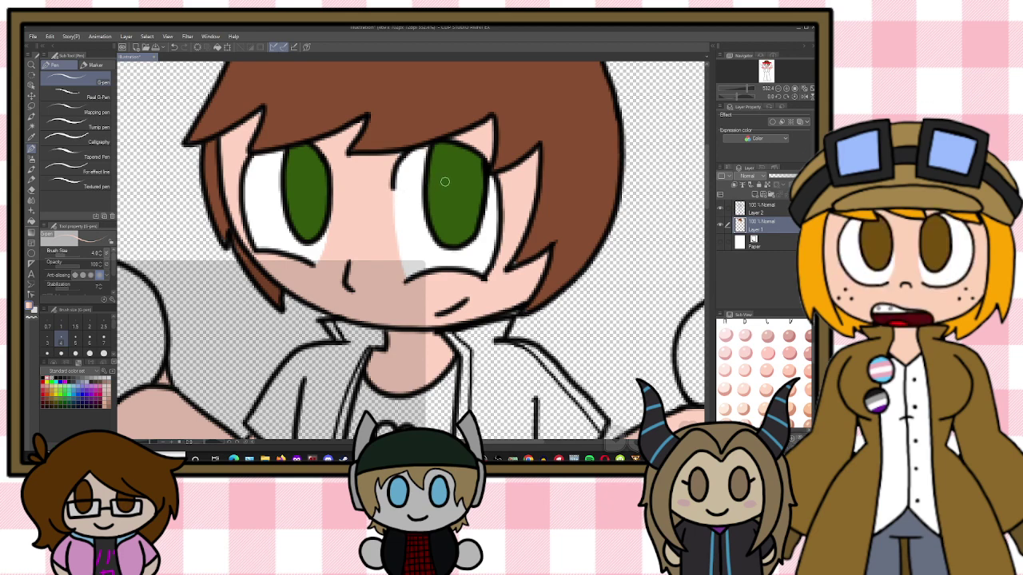
Fill both bombs with near-black dark grey
scroll(448, 180, "down", 9)
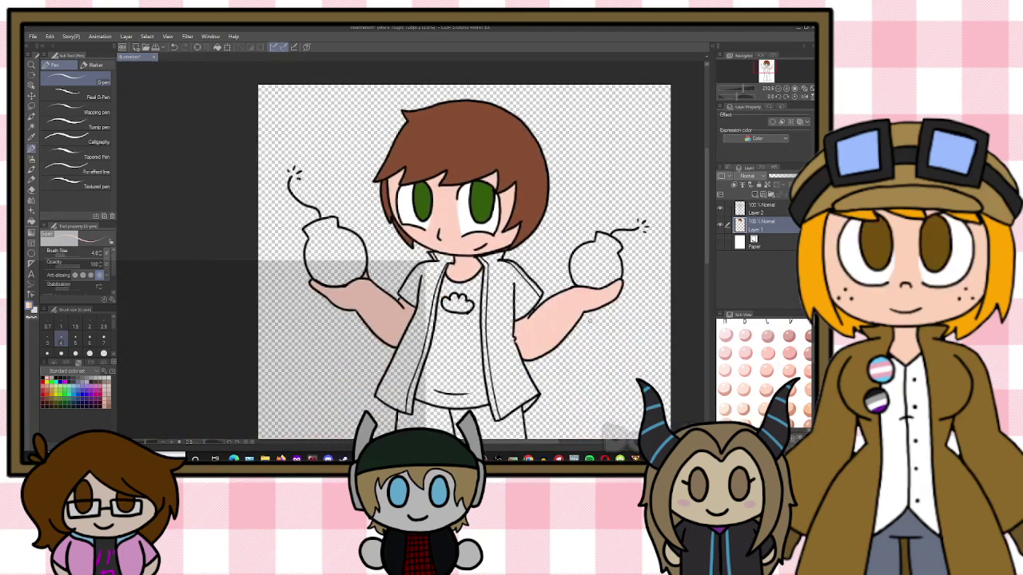
scroll(589, 320, "up", 2)
left_click(31, 222)
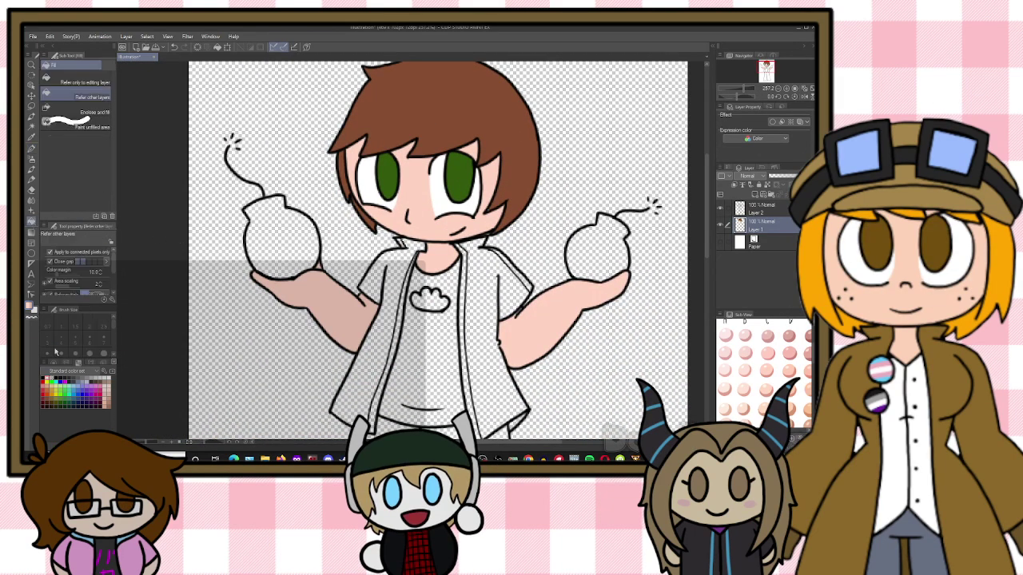
left_click(68, 379)
left_click(308, 242)
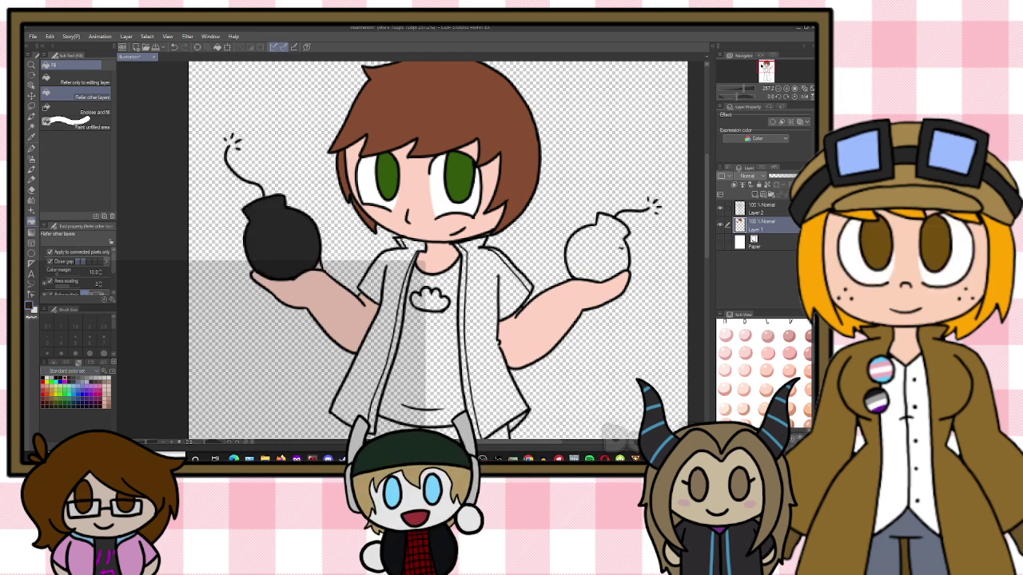
left_click(622, 252)
Fill both sides of the open shirt with light blue
scroll(447, 370, "up", 1)
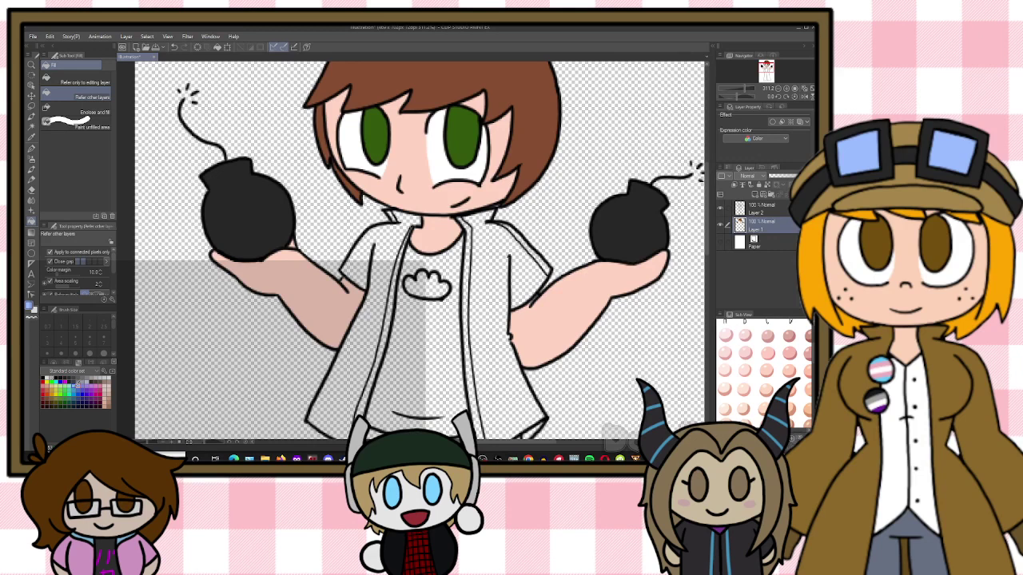
left_click(368, 321)
left_click(483, 329)
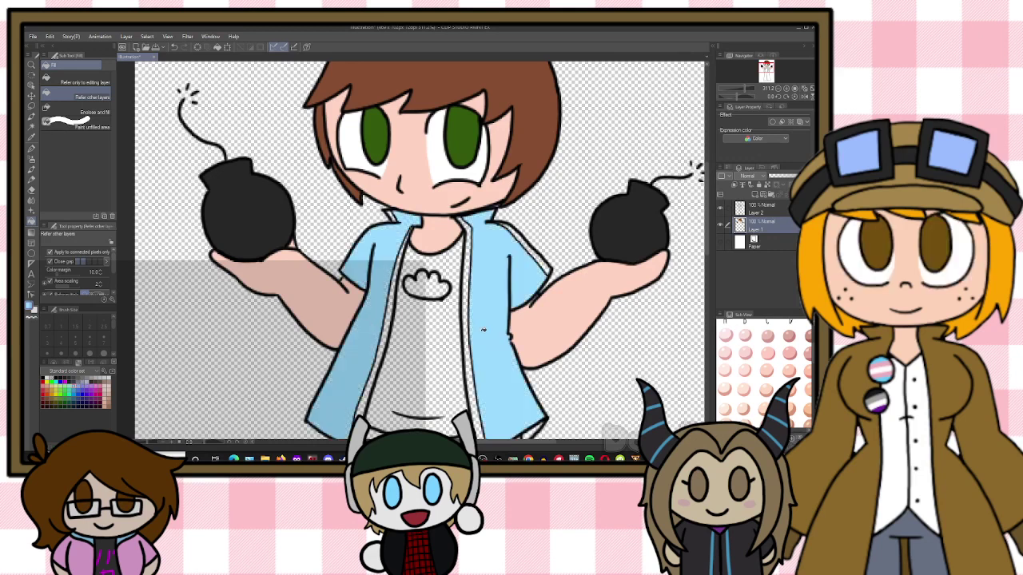
scroll(514, 418, "down", 2)
scroll(514, 421, "up", 2)
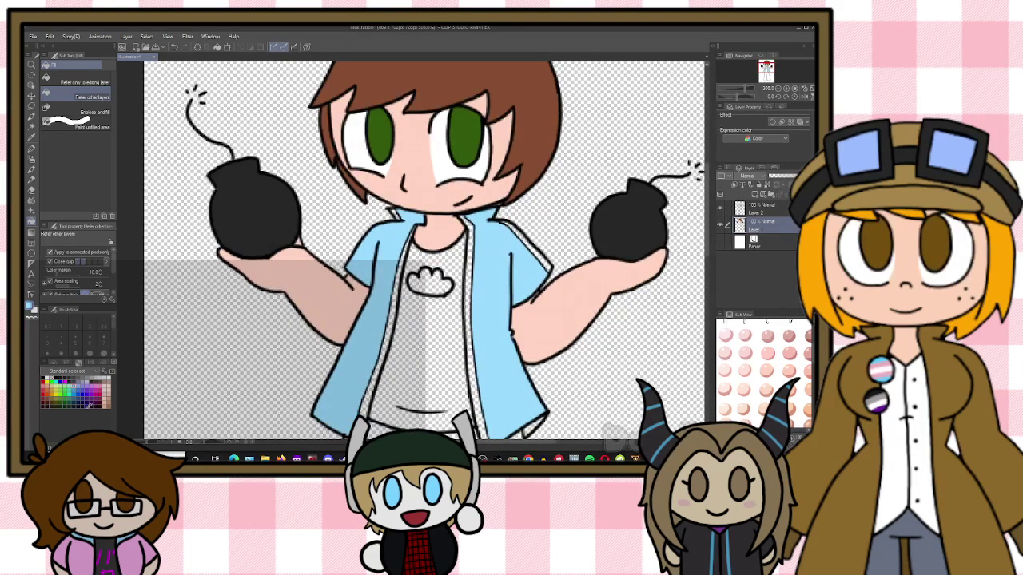
Fill the trim strips along both front edges of the open shirt with white
left_click(44, 374)
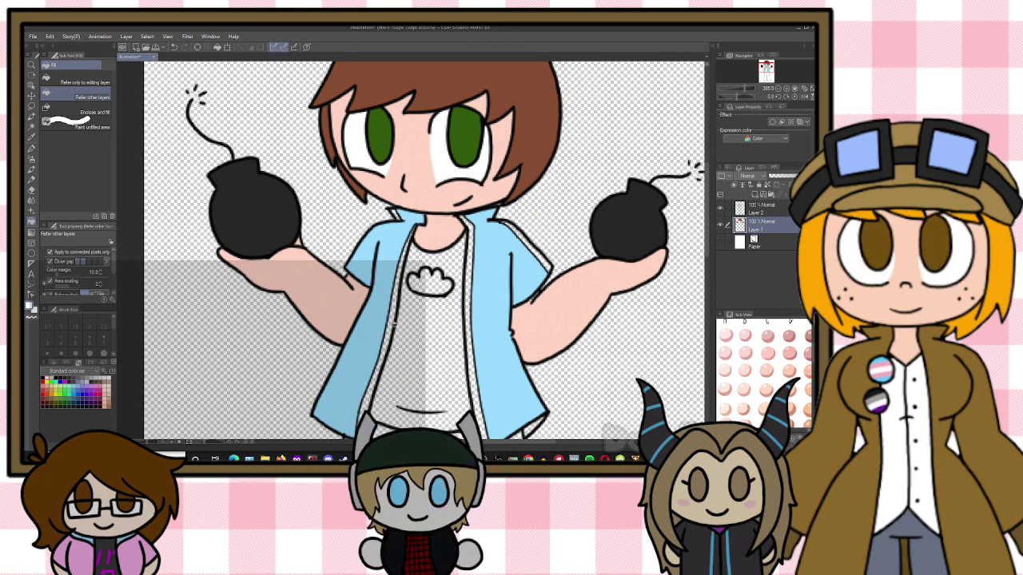
left_click(391, 324)
left_click(469, 332)
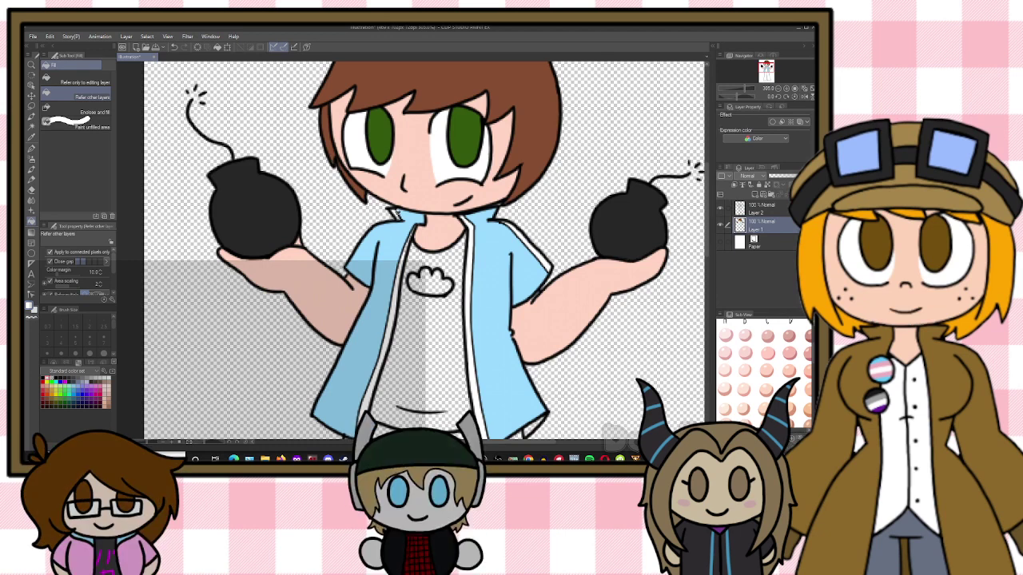
scroll(392, 212, "up", 2)
scroll(391, 213, "up", 1)
key("p")
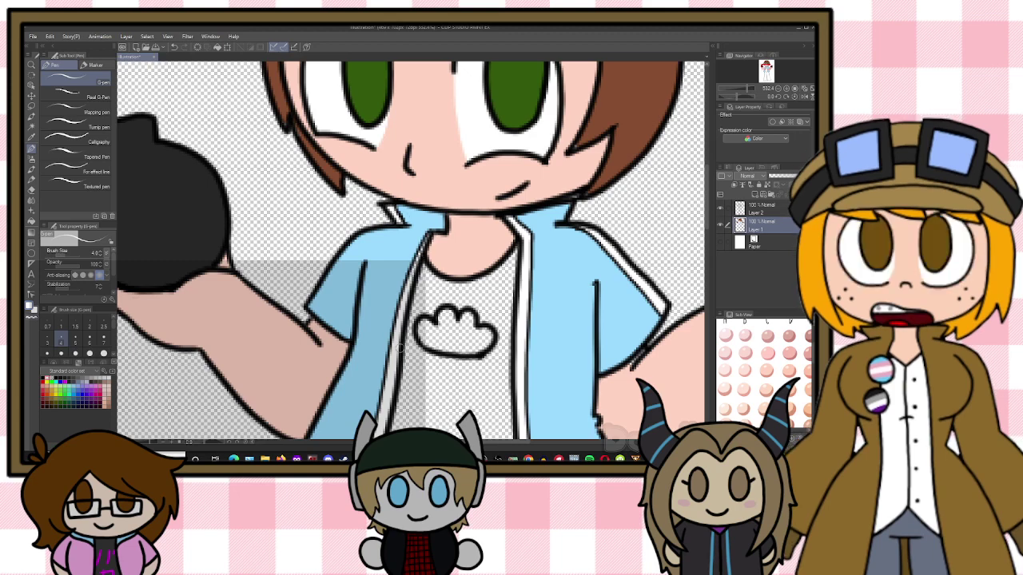
Fill the visible underside of the open shirt beside the hip with a darker shade of its sampled light blue
scroll(400, 348, "down", 5)
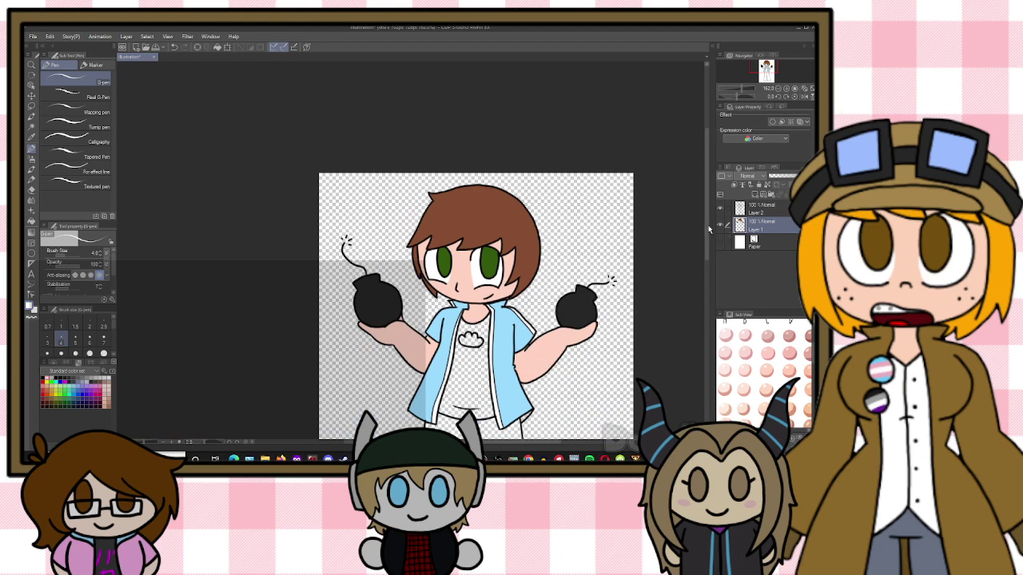
scroll(706, 248, "up", 4)
scroll(478, 332, "up", 3)
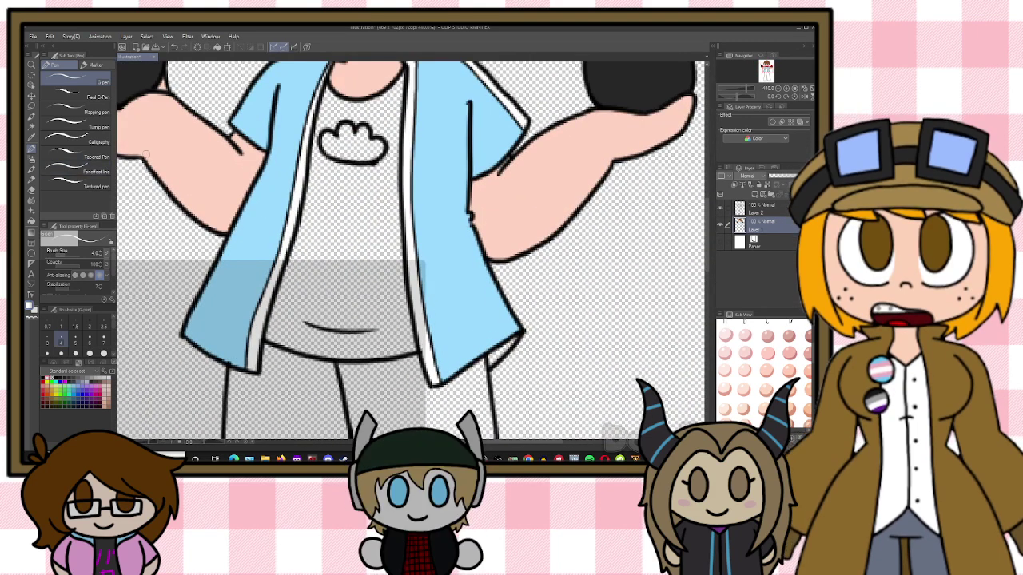
key("i")
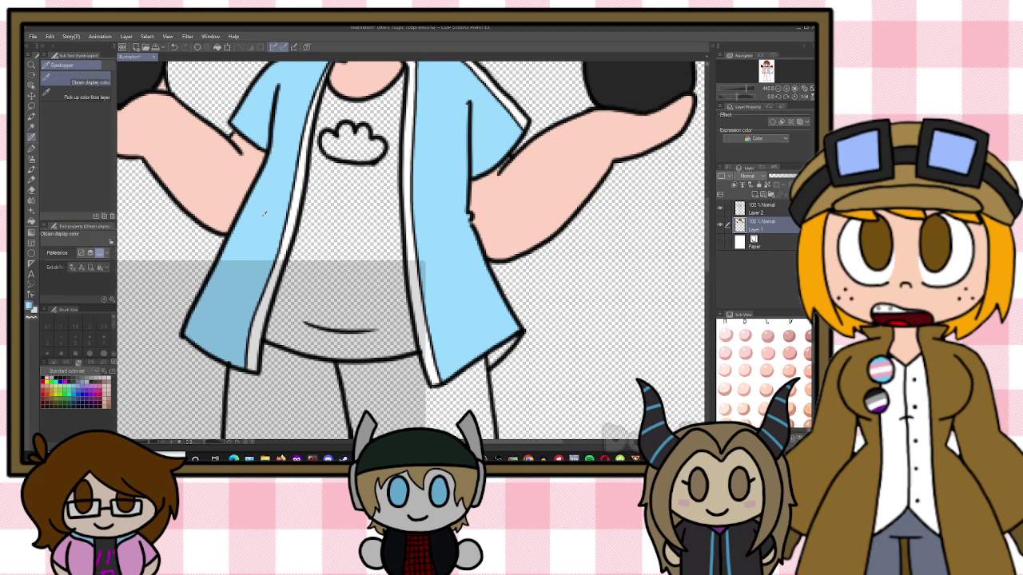
left_click(75, 365)
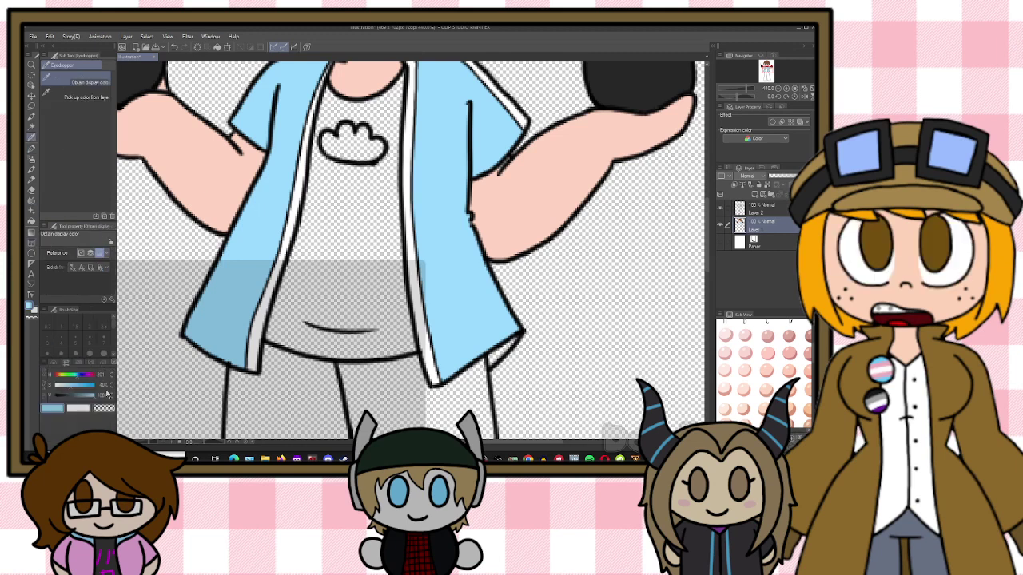
left_click_drag(92, 398, 82, 397)
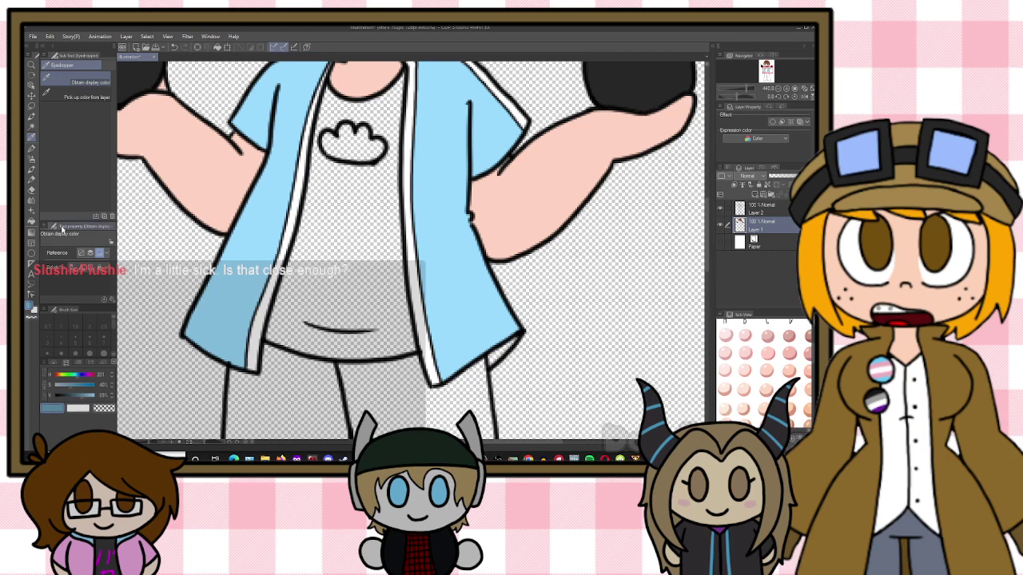
left_click(31, 222)
left_click(498, 355)
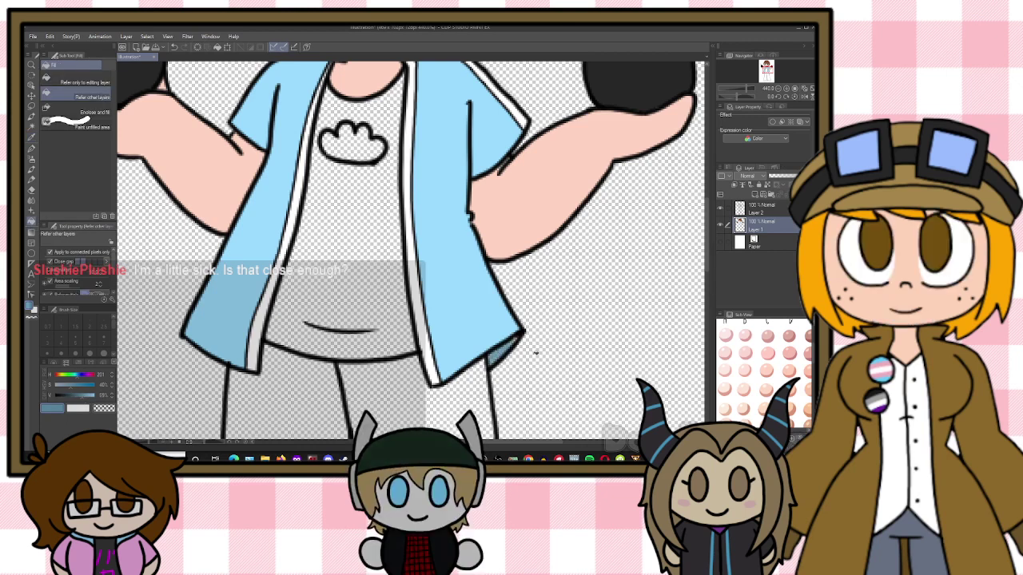
key("p")
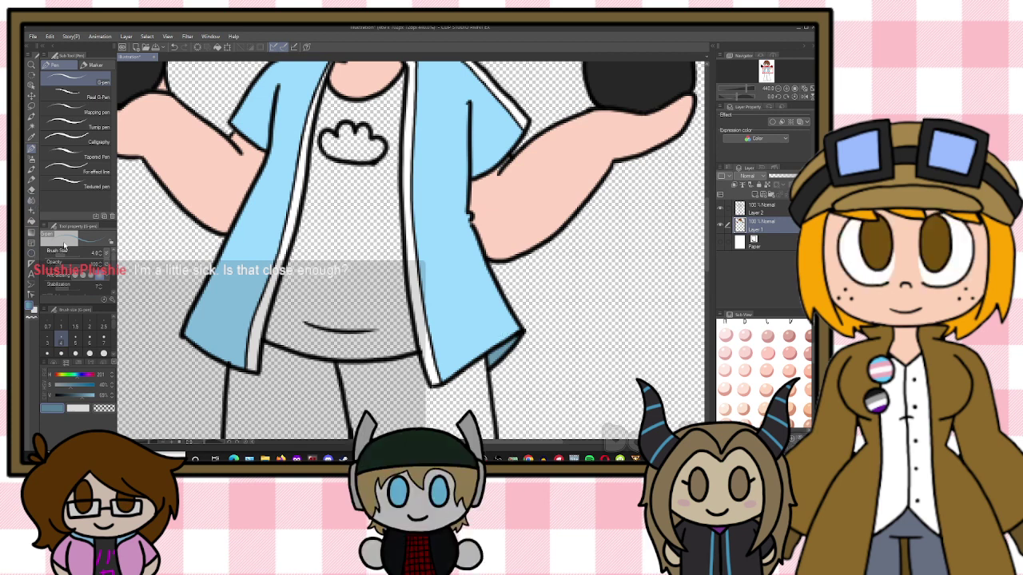
Fill the cloud emblem with white and the undershirt around it with medium blue
left_click(31, 223)
left_click(73, 366)
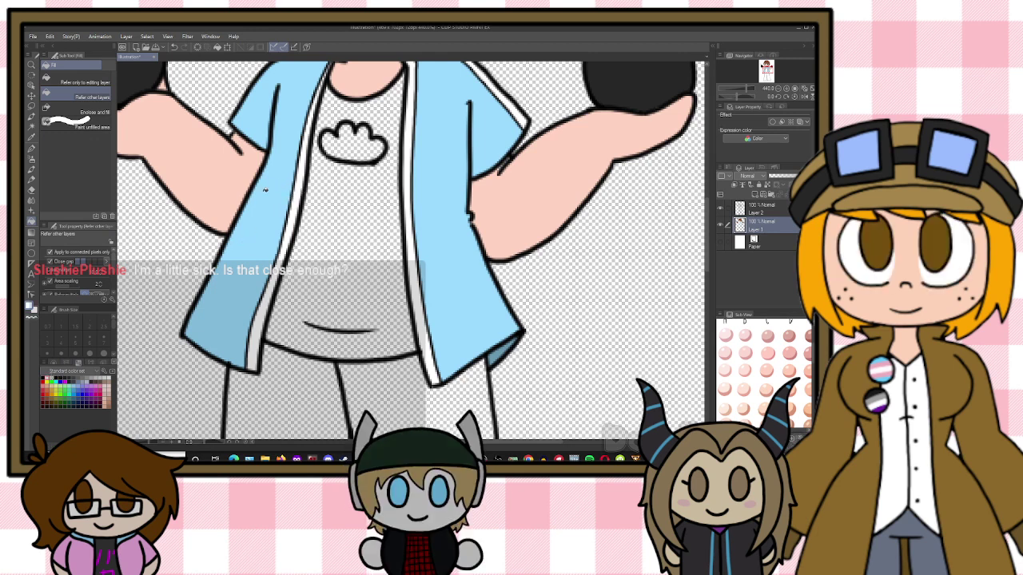
left_click(359, 149)
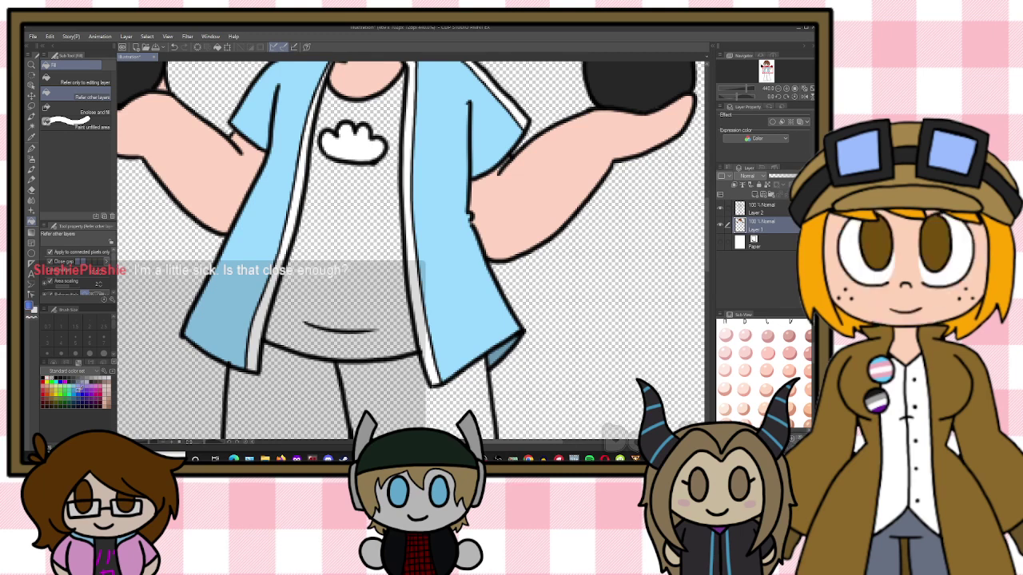
left_click(362, 224)
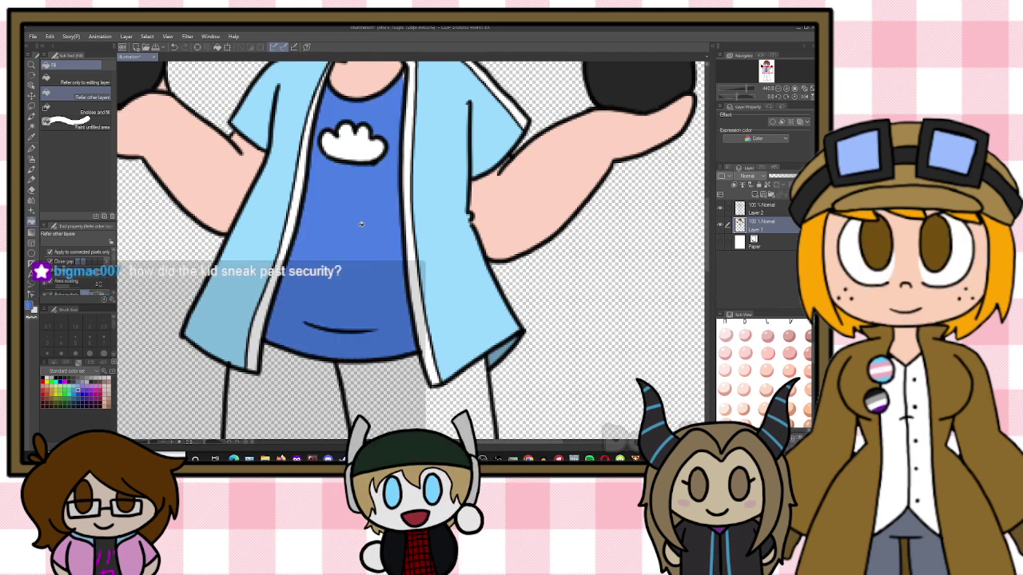
key("p")
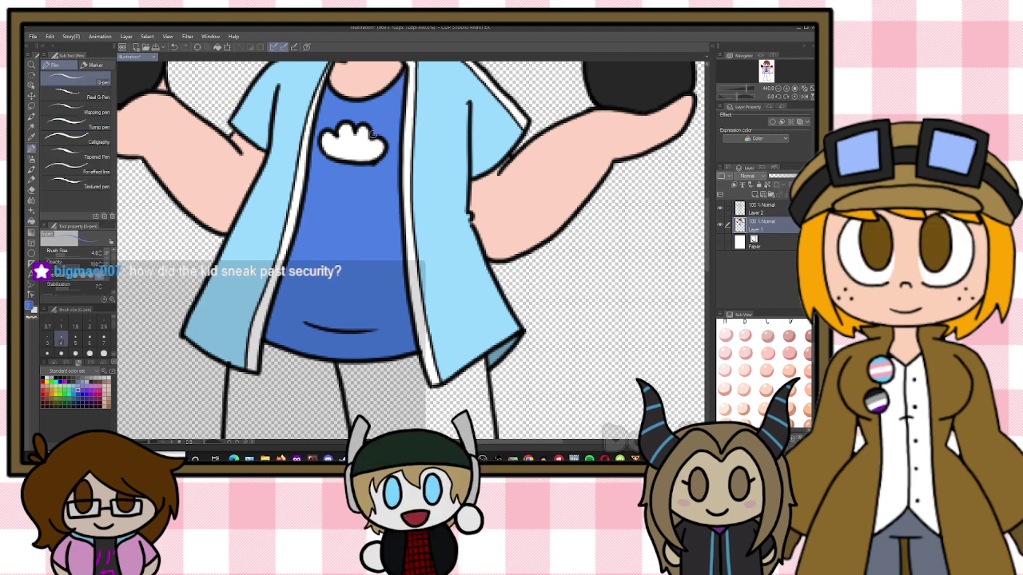
Fill both trouser legs with dark blue
scroll(369, 148, "down", 7)
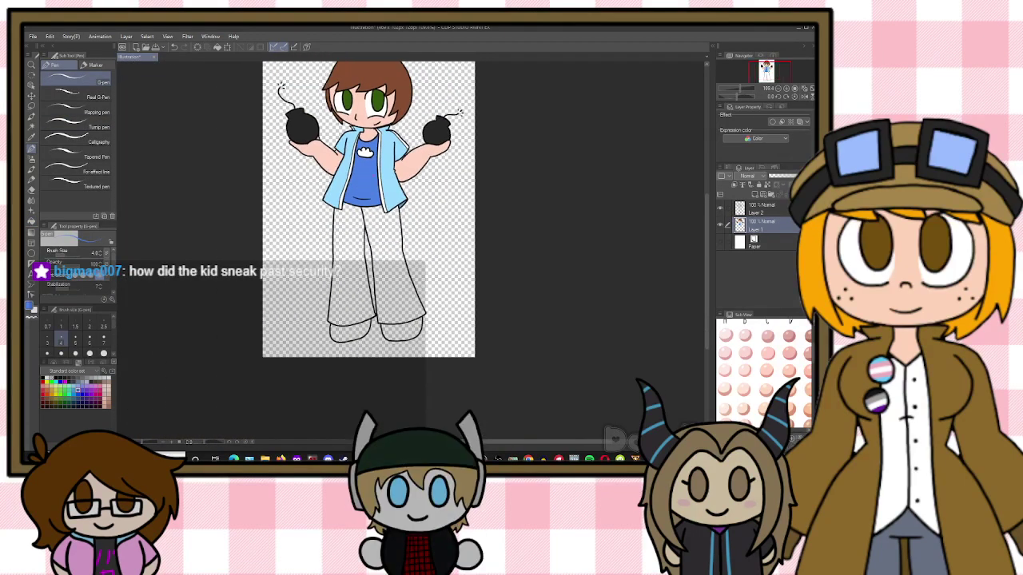
scroll(372, 171, "up", 2)
scroll(369, 160, "up", 1)
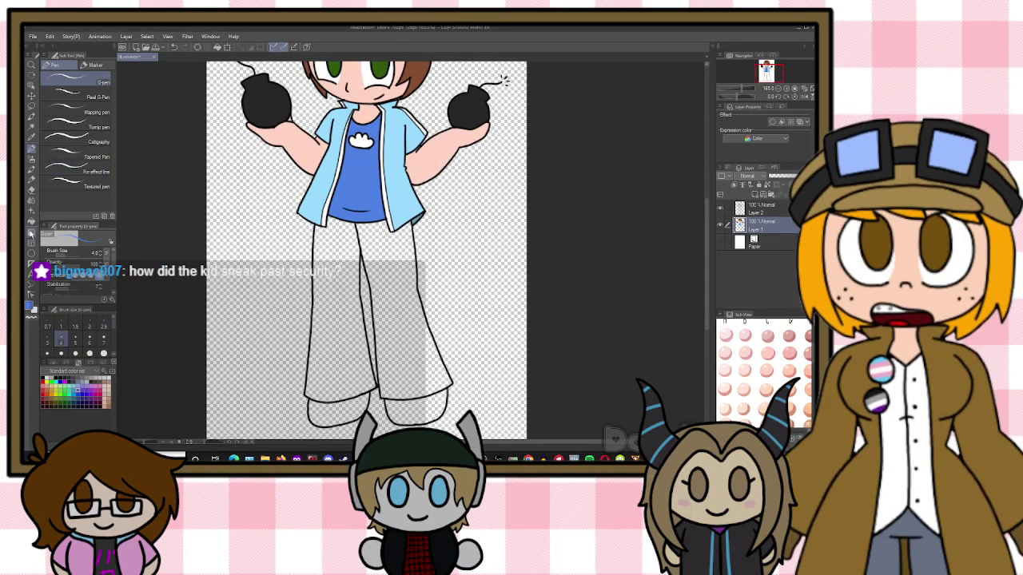
left_click(30, 221)
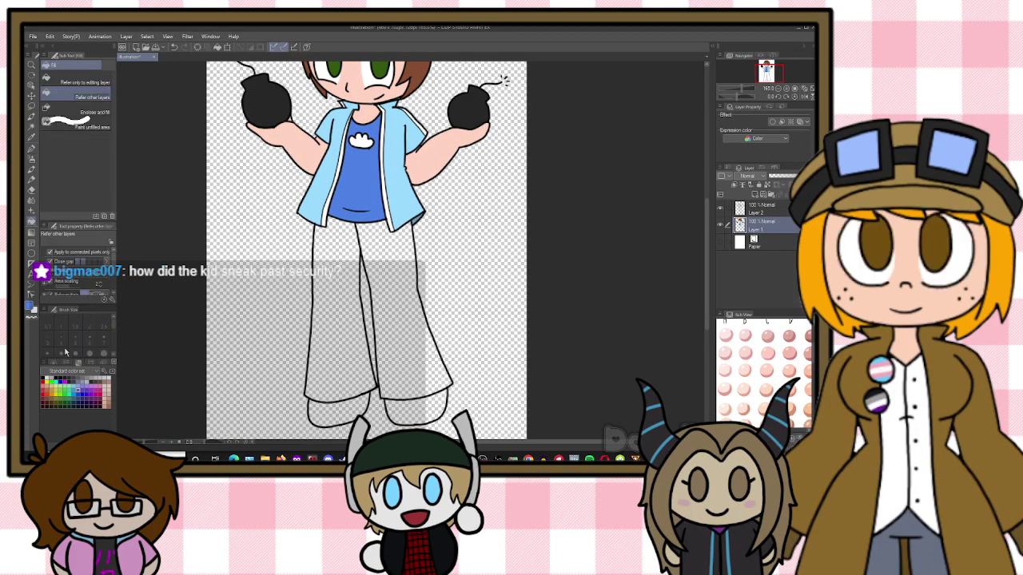
left_click(79, 395)
left_click(342, 262)
left_click(385, 257)
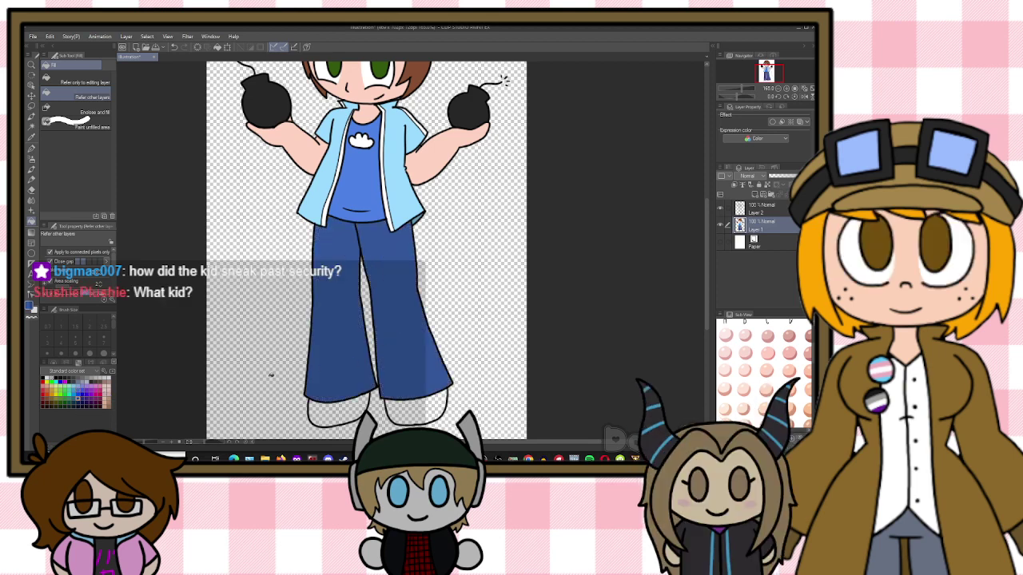
Fill both shoes with a dark brown of reduced saturation
left_click(46, 399)
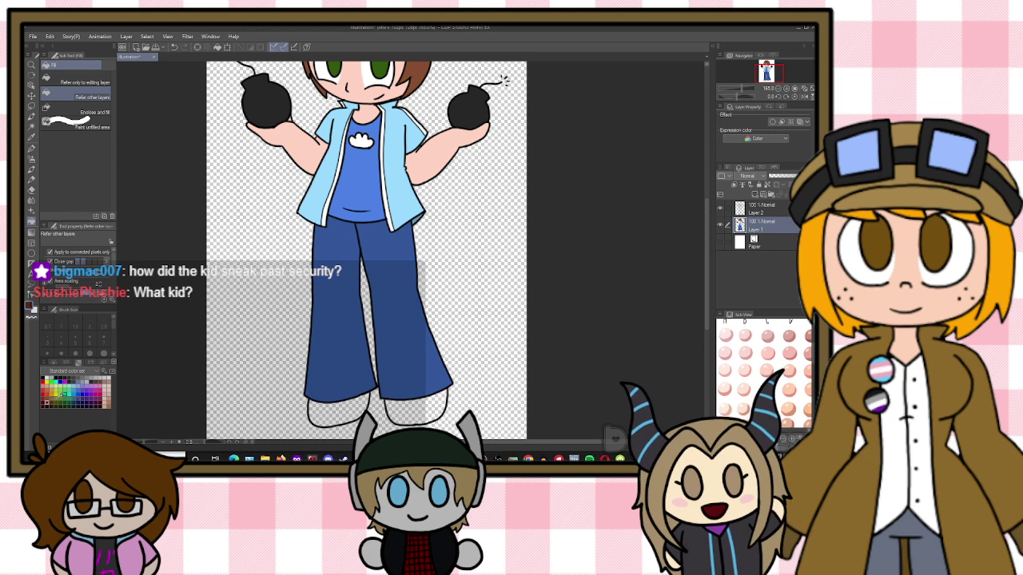
left_click(70, 364)
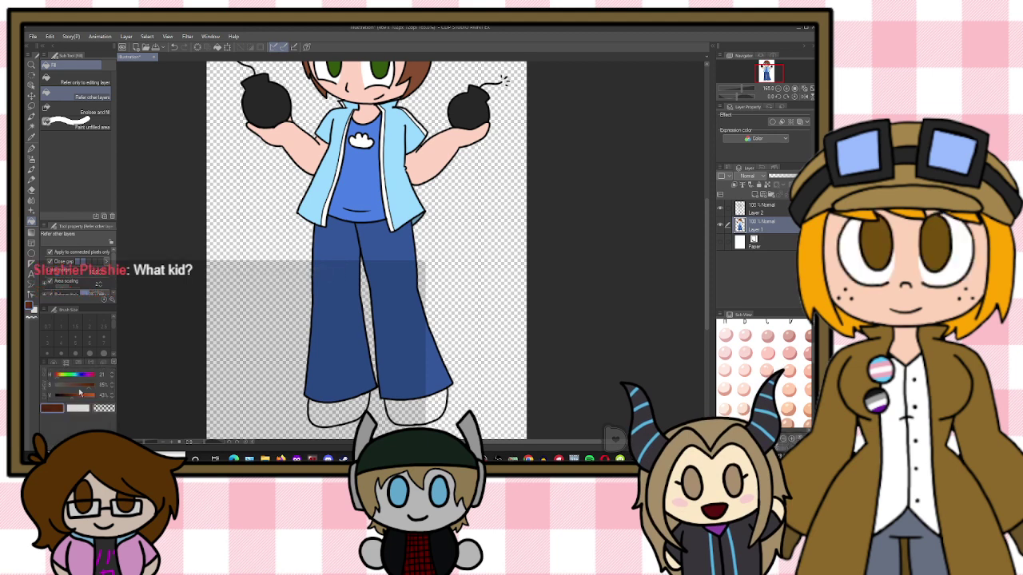
left_click(80, 391)
left_click(335, 412)
left_click(421, 416)
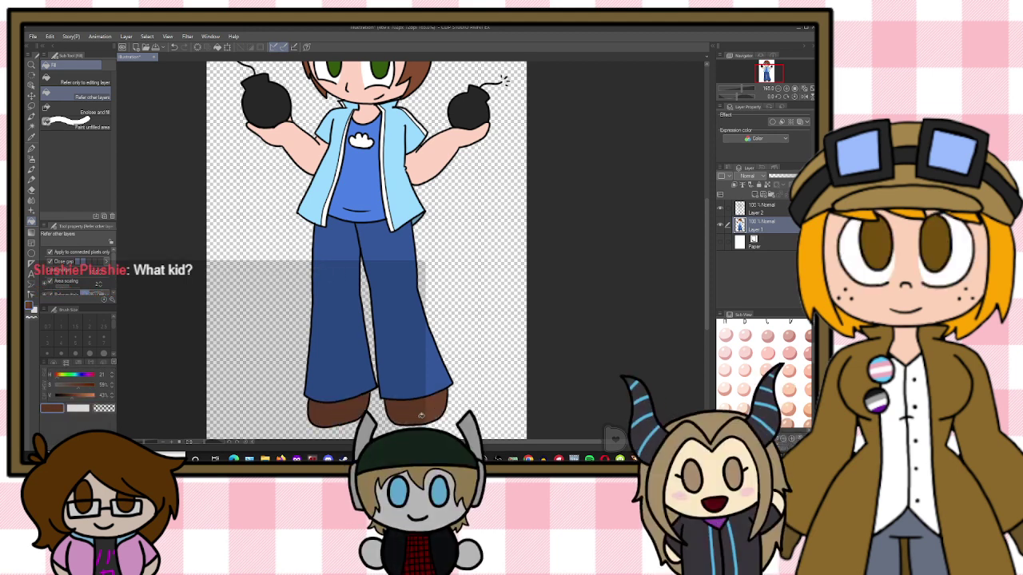
Merge the line art layer down into the flat colour layer
scroll(533, 335, "down", 3)
scroll(538, 320, "up", 1)
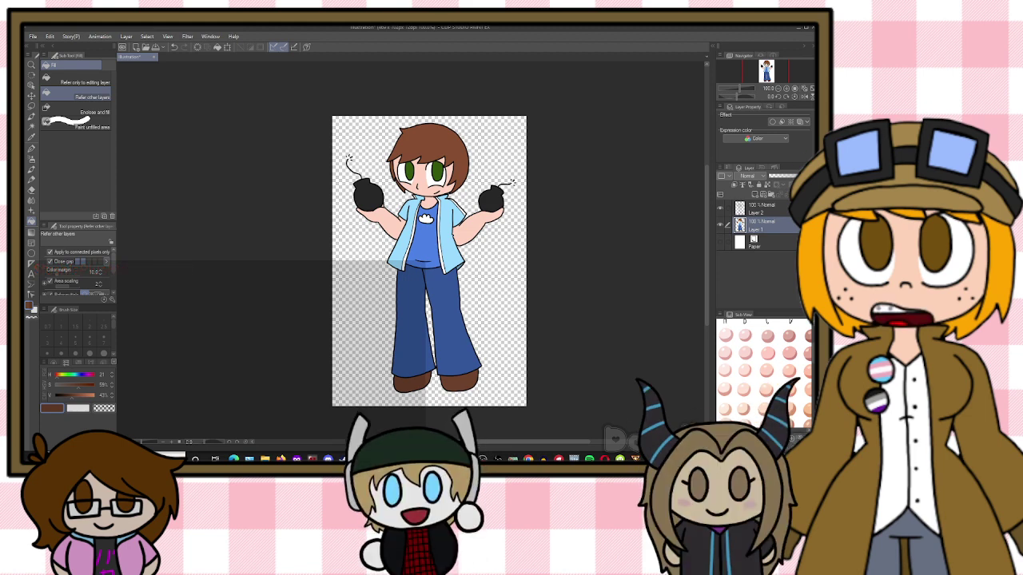
left_click(778, 210)
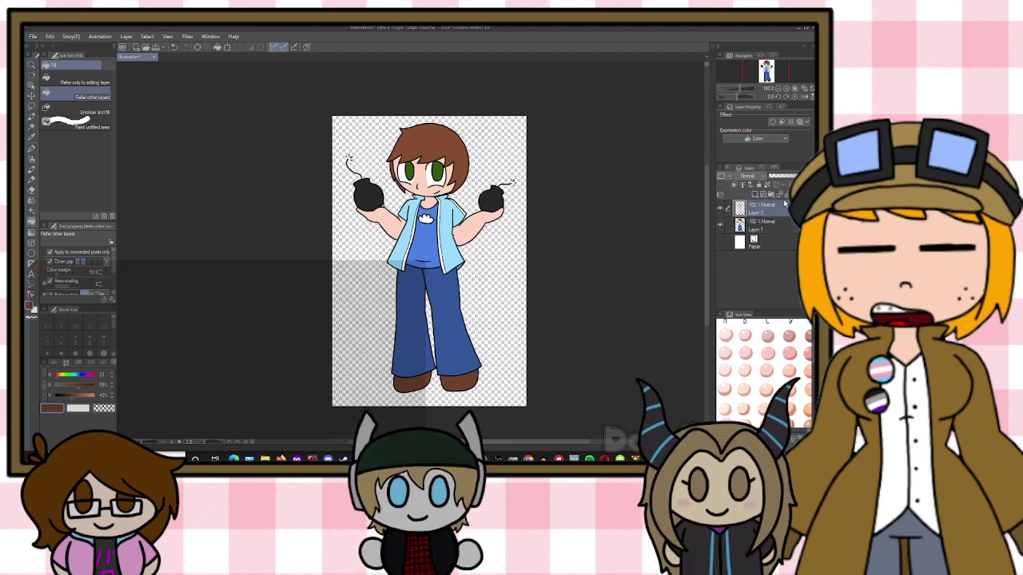
left_click(787, 194)
Add a new layer between the paper and the drawing and fill it with black while the drawing is hidden, keeping the drawing shown at the end
left_click(741, 226)
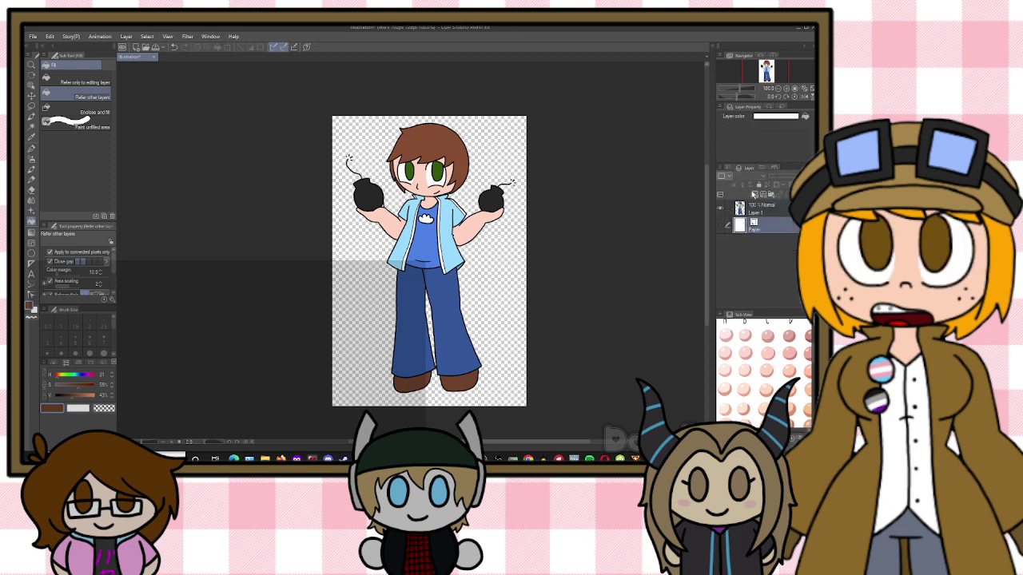
left_click(754, 195)
left_click(720, 210)
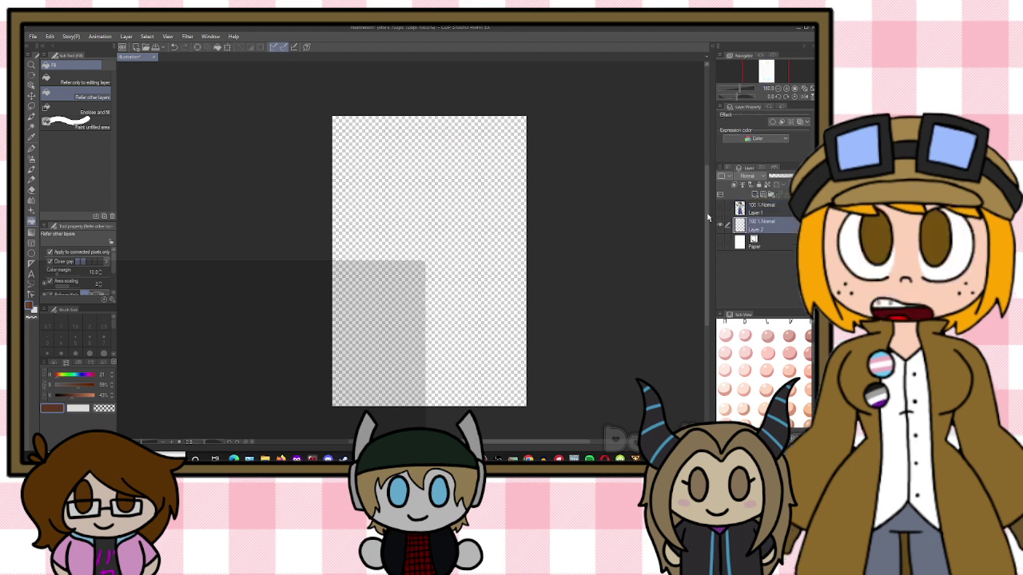
left_click(79, 363)
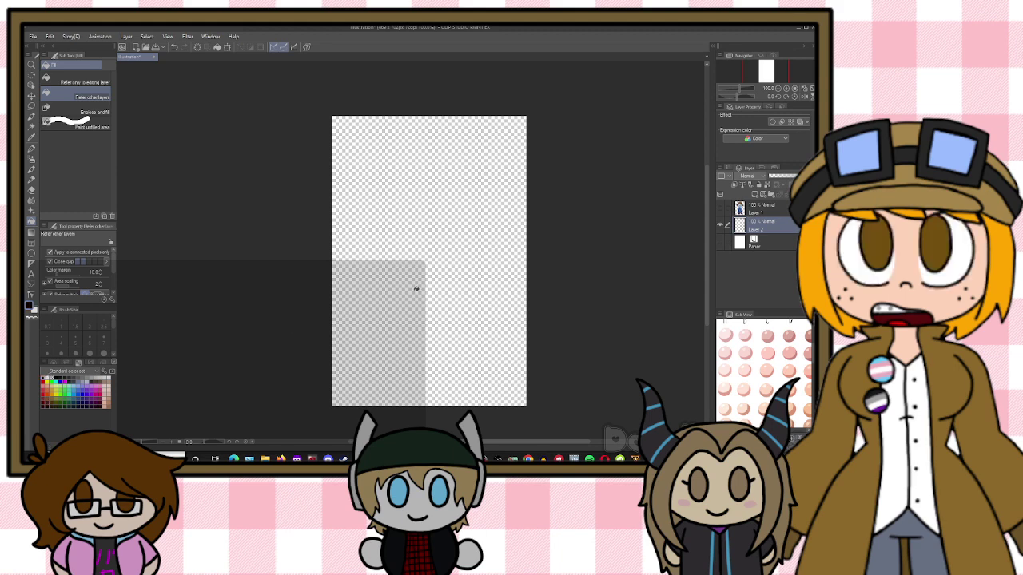
left_click(511, 265)
left_click(720, 208)
Auto select the areas around the character and between the legs on the drawing layer, and delete them from the black layer
left_click(728, 210)
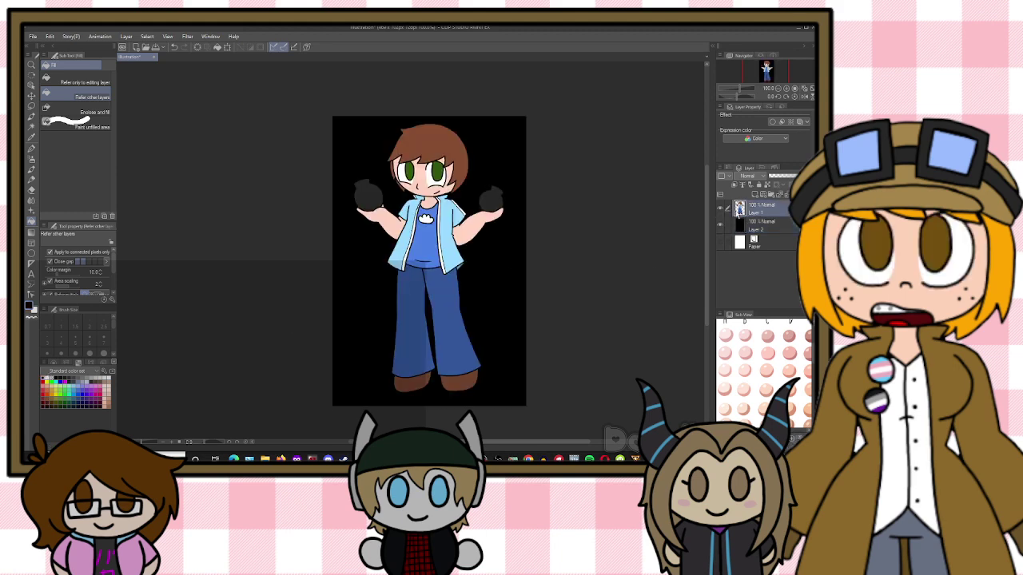
key("w")
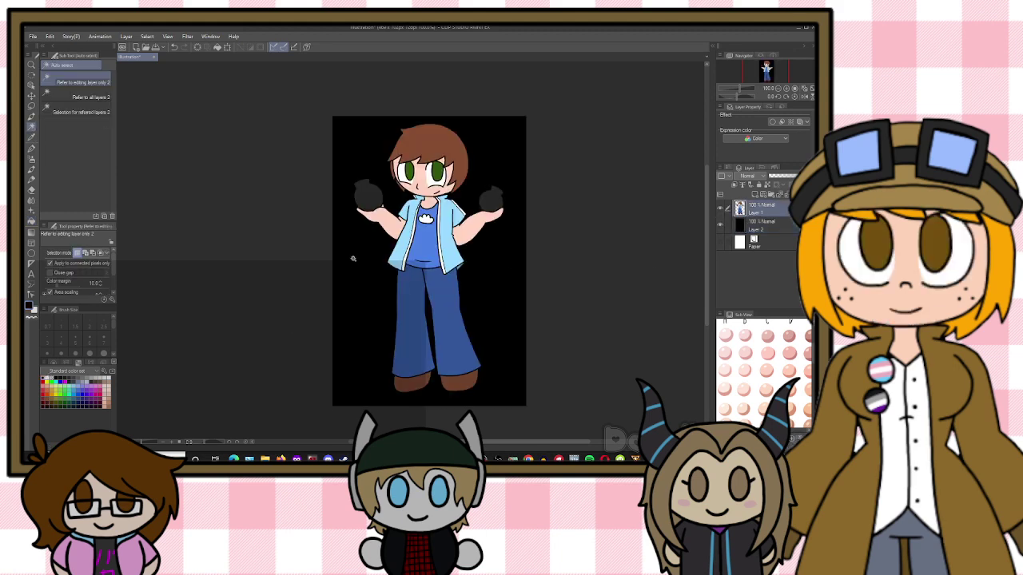
left_click(352, 258)
key("Delete")
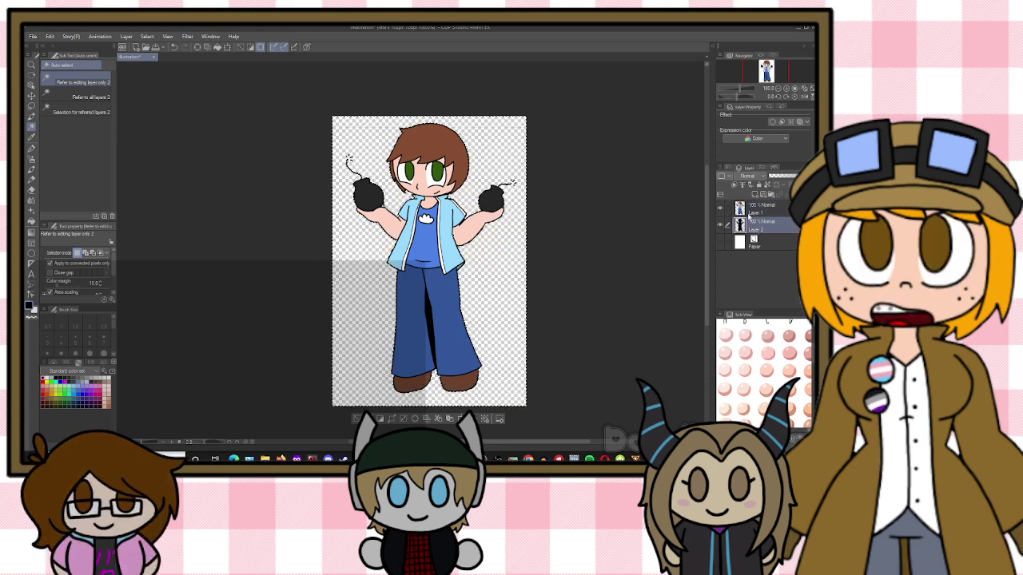
left_click(431, 326)
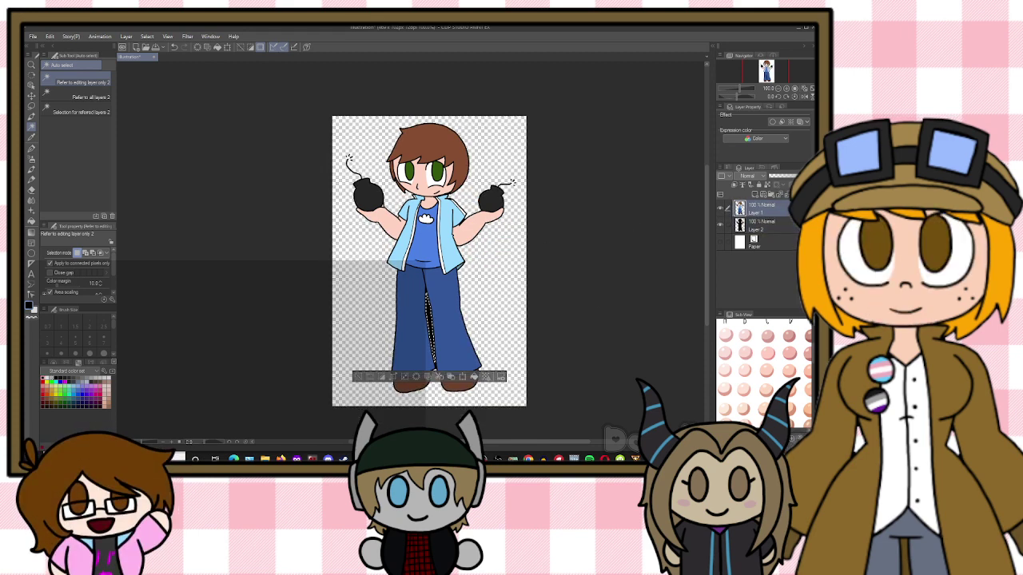
left_click(762, 225)
key("Delete")
key("ctrl+d")
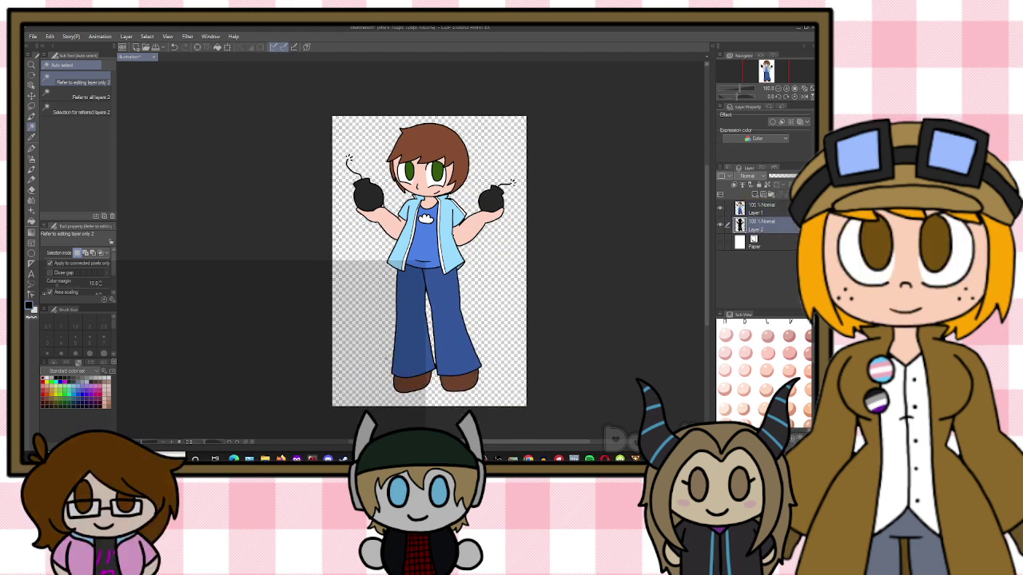
Merge the drawing layer down into the black backing layer
scroll(437, 166, "up", 5)
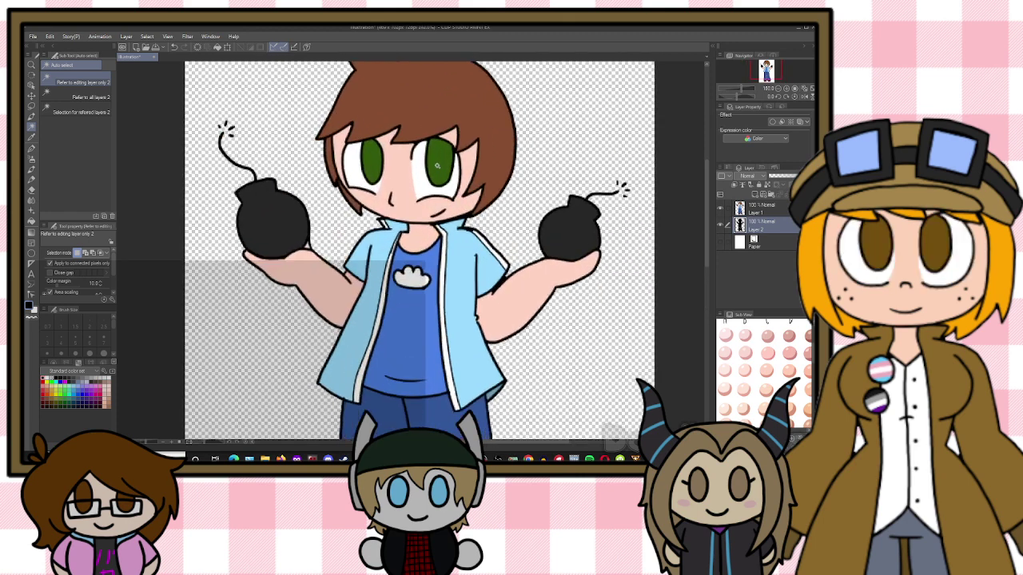
scroll(437, 166, "up", 1)
key("e")
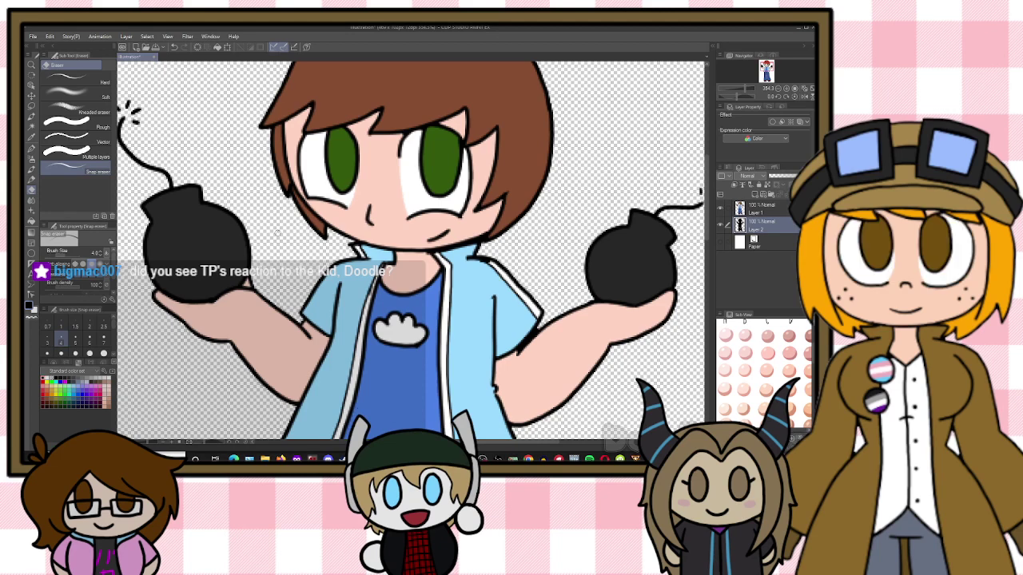
scroll(287, 224, "down", 6)
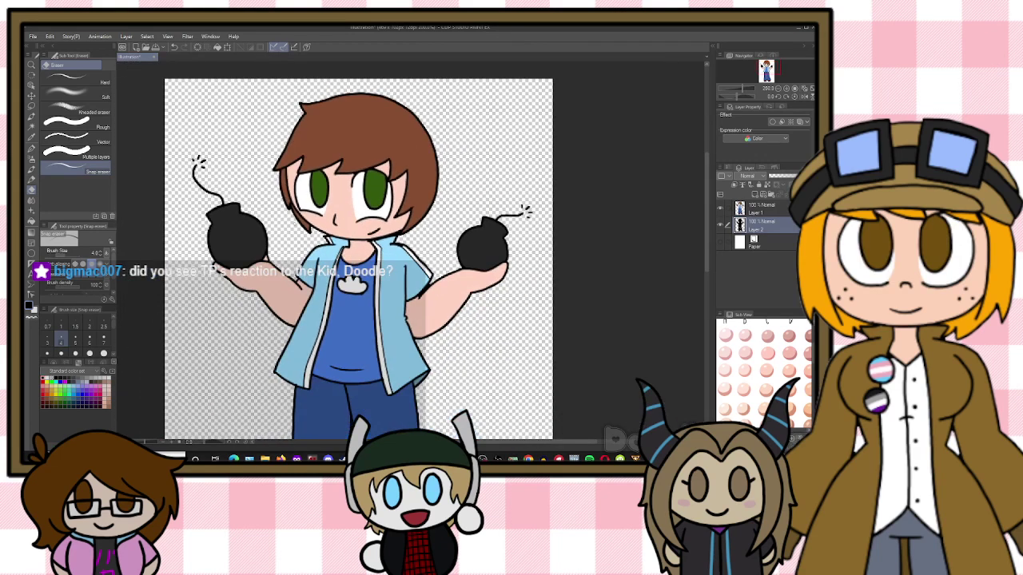
scroll(297, 224, "down", 3)
scroll(296, 224, "up", 2)
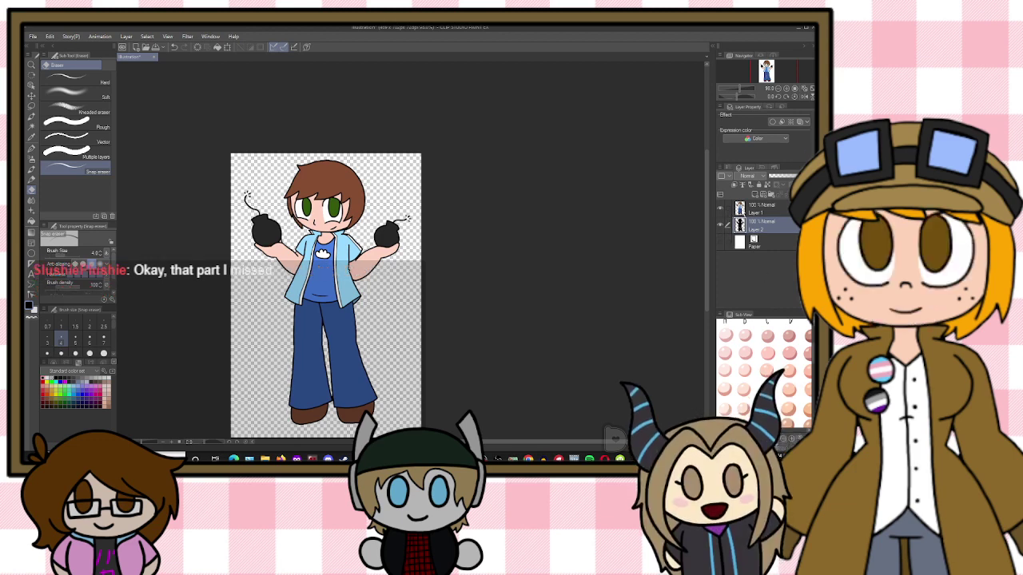
left_click(759, 211)
key("ctrl+e")
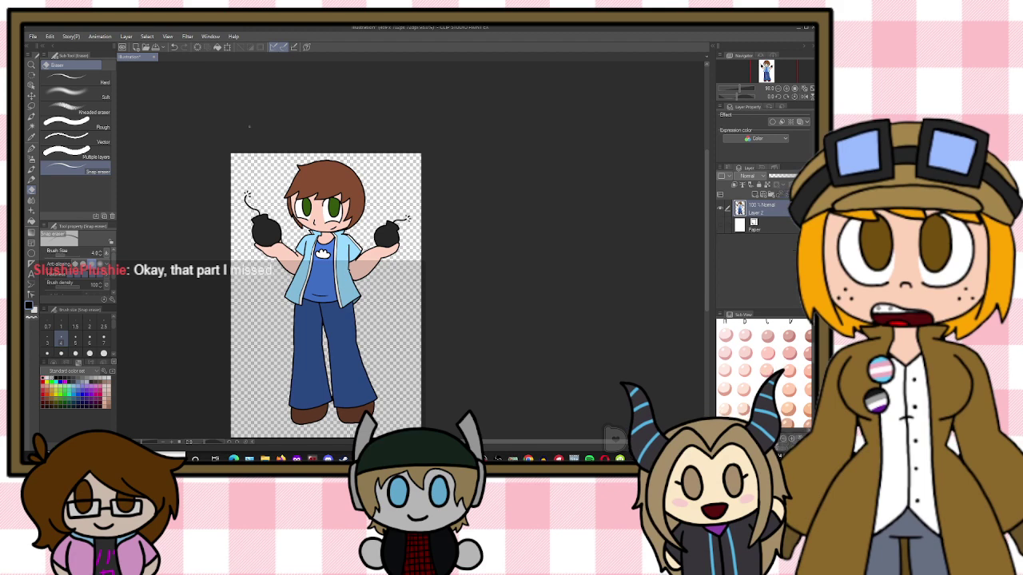
Export the character drawing as a single-layer PNG named Chiu in the parent folder of heights, keeping the default export settings
scroll(264, 249, "down", 1)
scroll(239, 285, "up", 1)
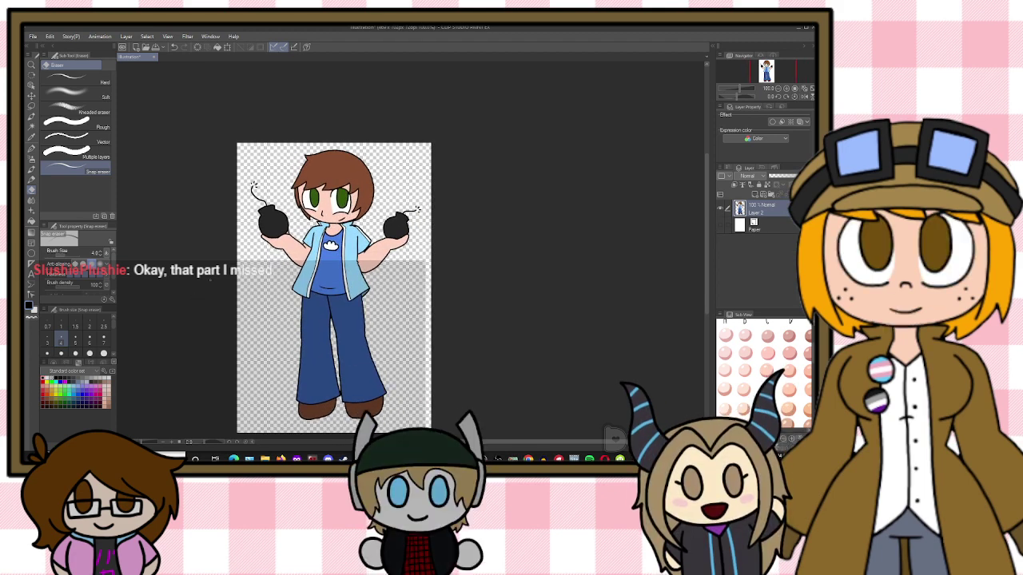
left_click(33, 37)
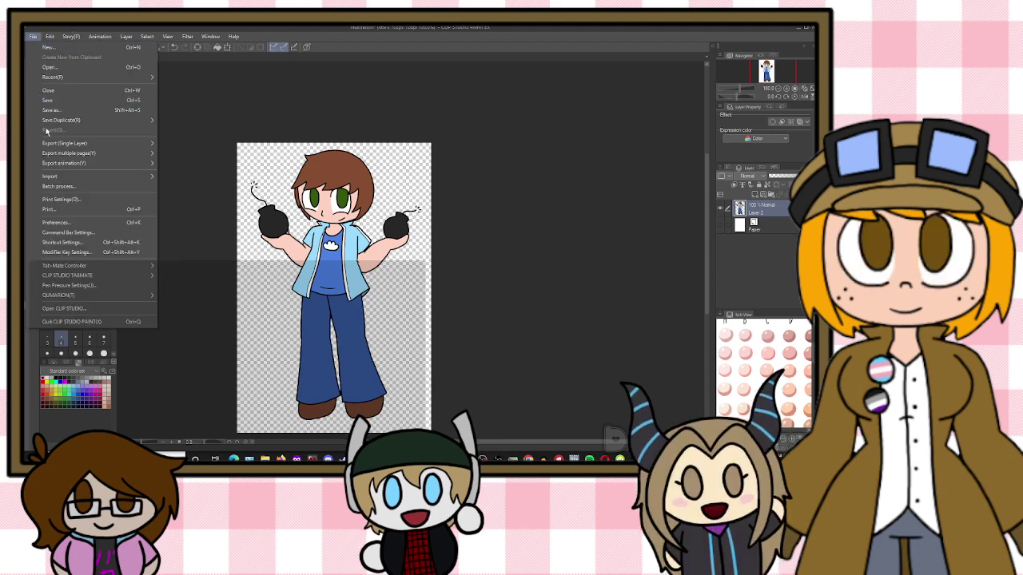
mouse_move(64, 143)
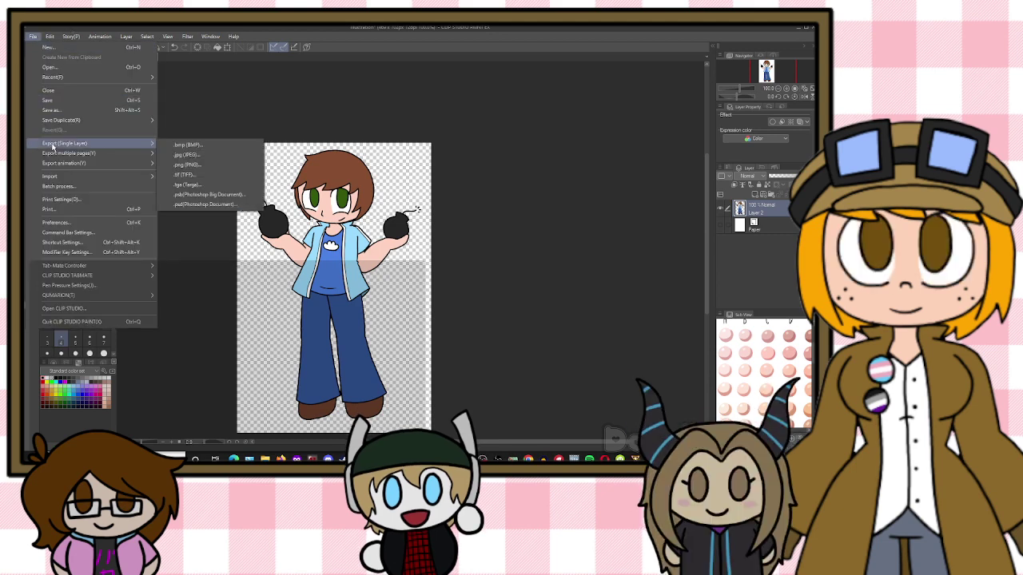
left_click(214, 165)
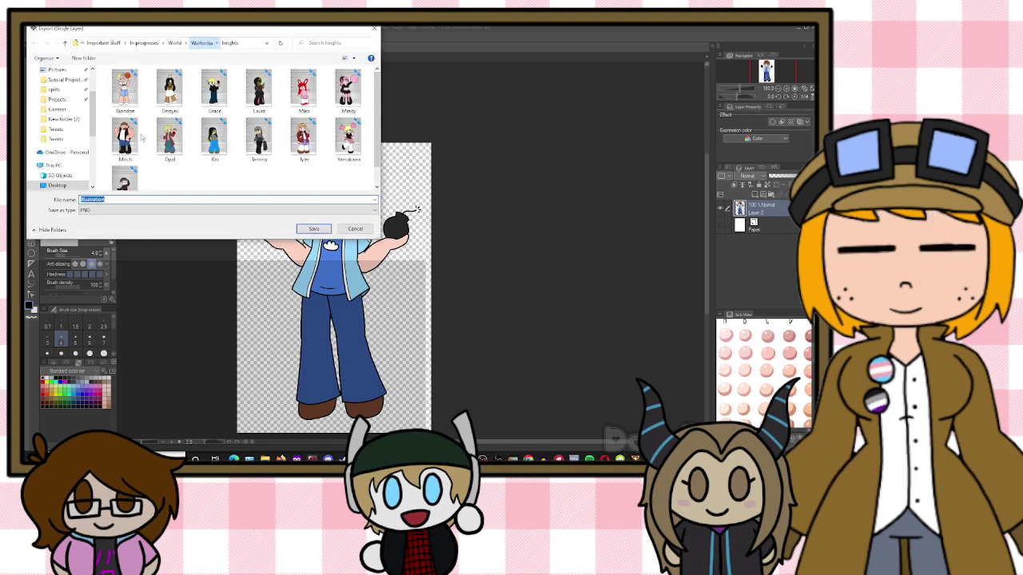
left_click(201, 42)
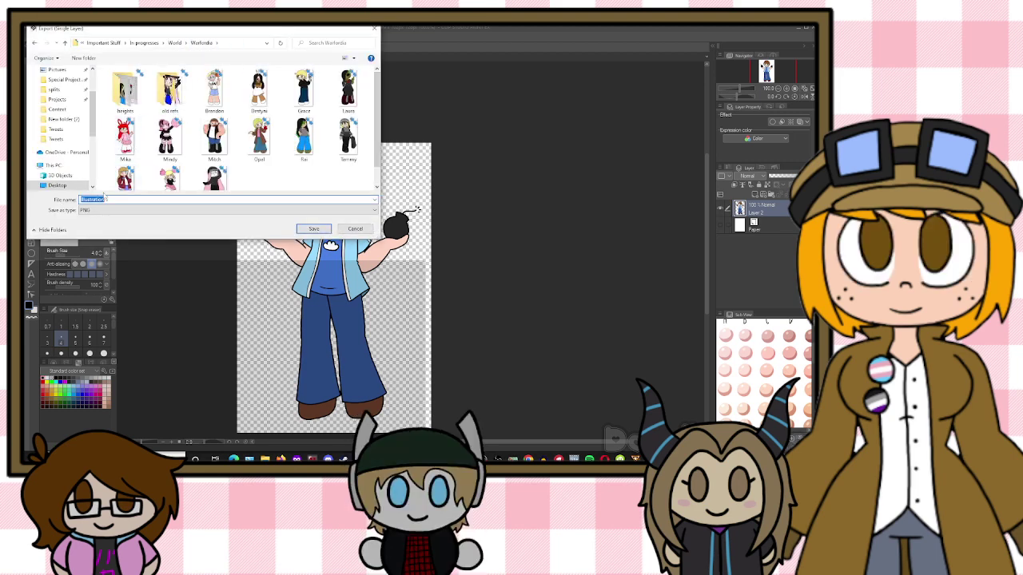
type("Ch")
type("iu")
left_click(304, 229)
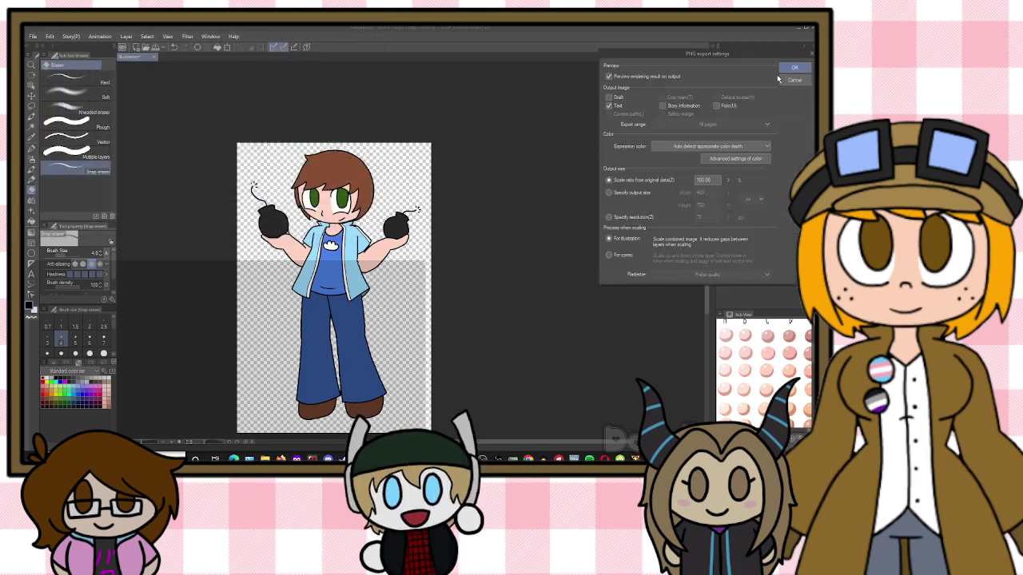
left_click(782, 71)
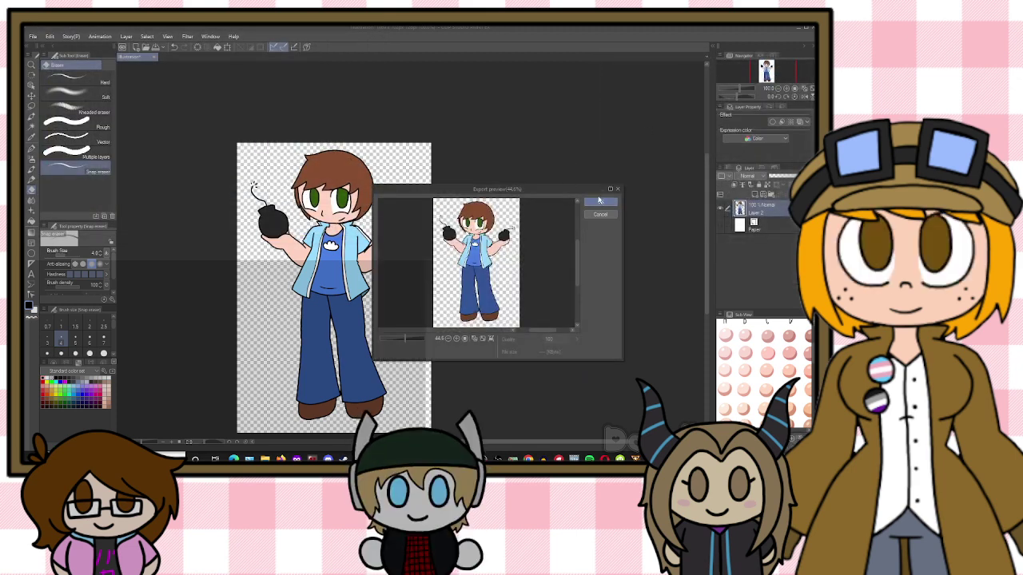
left_click(600, 202)
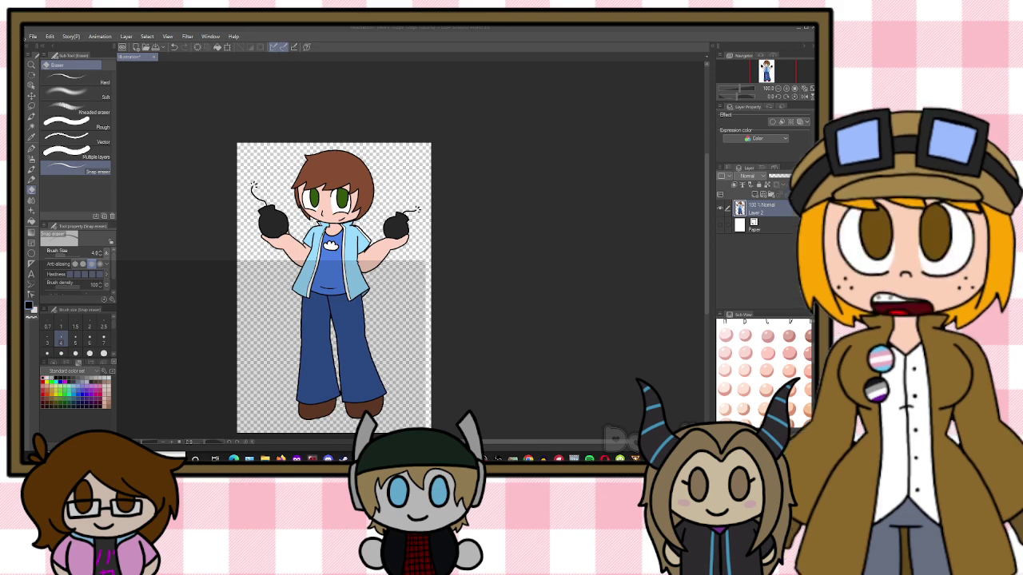
Set the snap eraser's brush size to 2 and switch to the G-pen
scroll(318, 225, "up", 2)
scroll(346, 217, "up", 13)
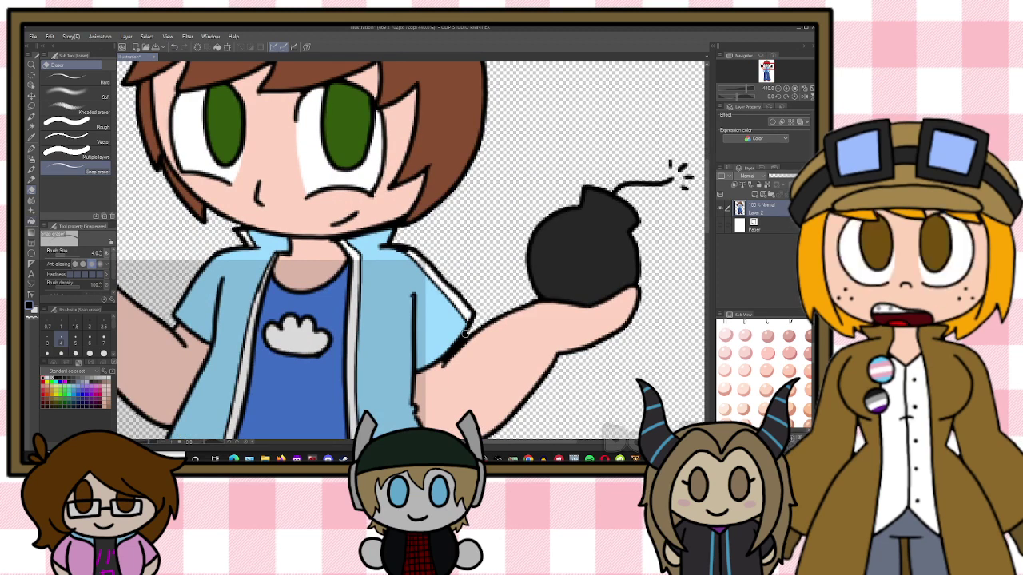
left_click(90, 322)
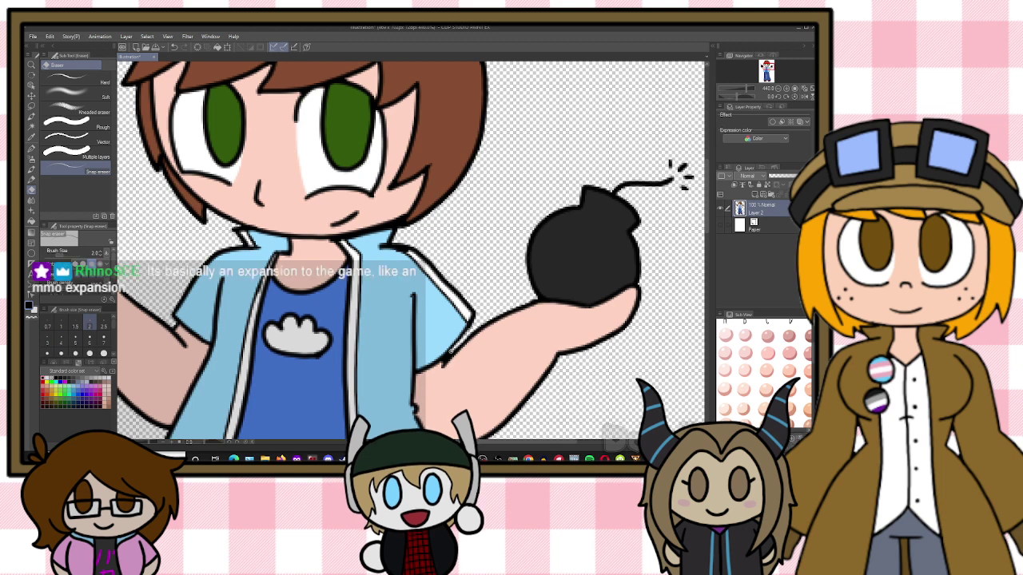
key("i")
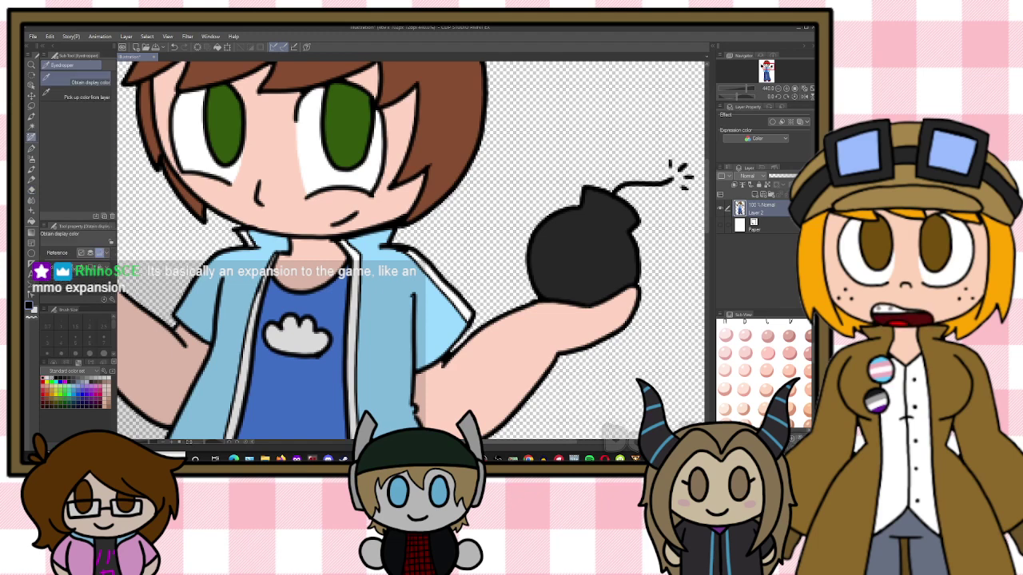
key("p")
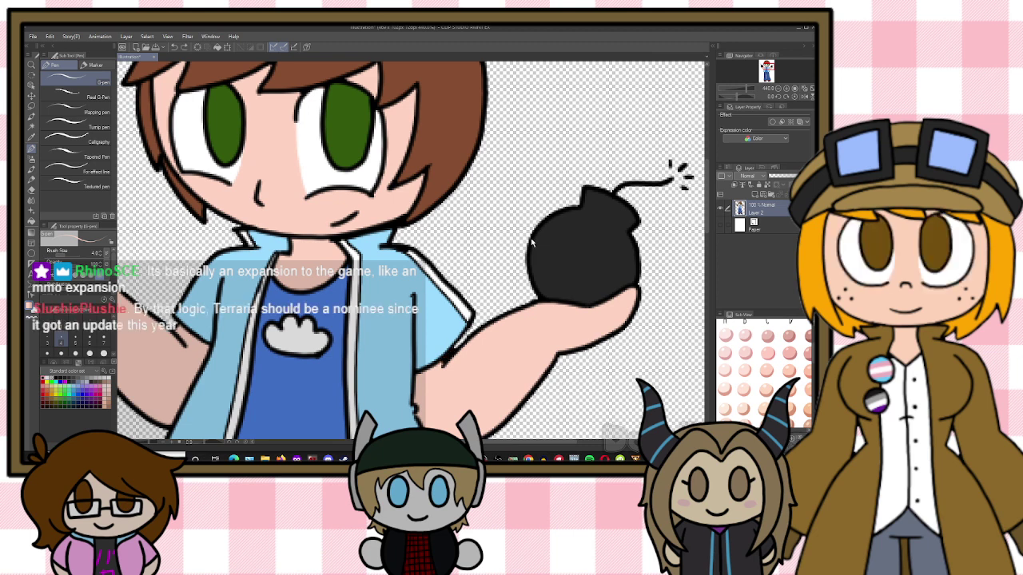
scroll(530, 238, "down", 5)
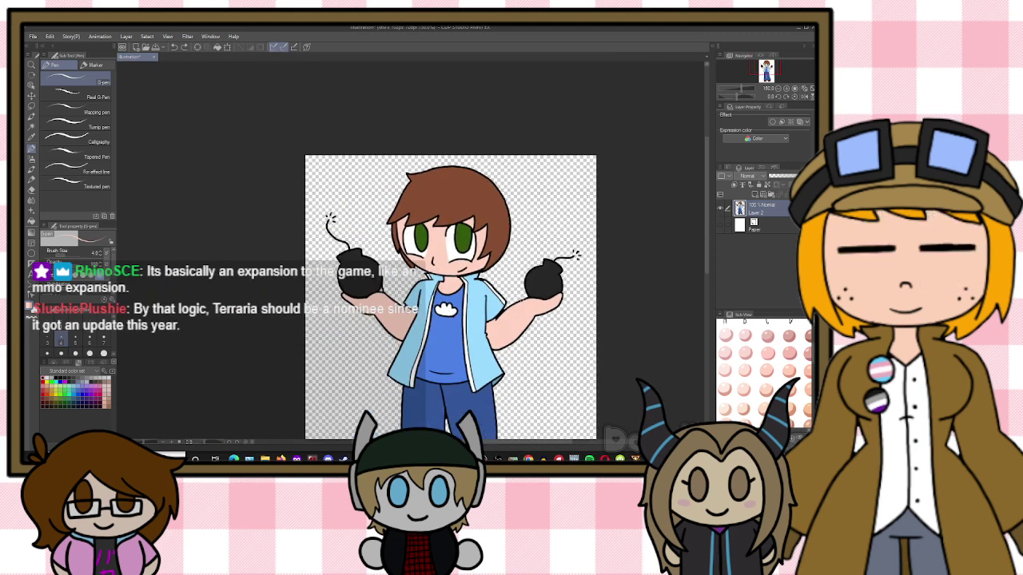
scroll(521, 299, "up", 2)
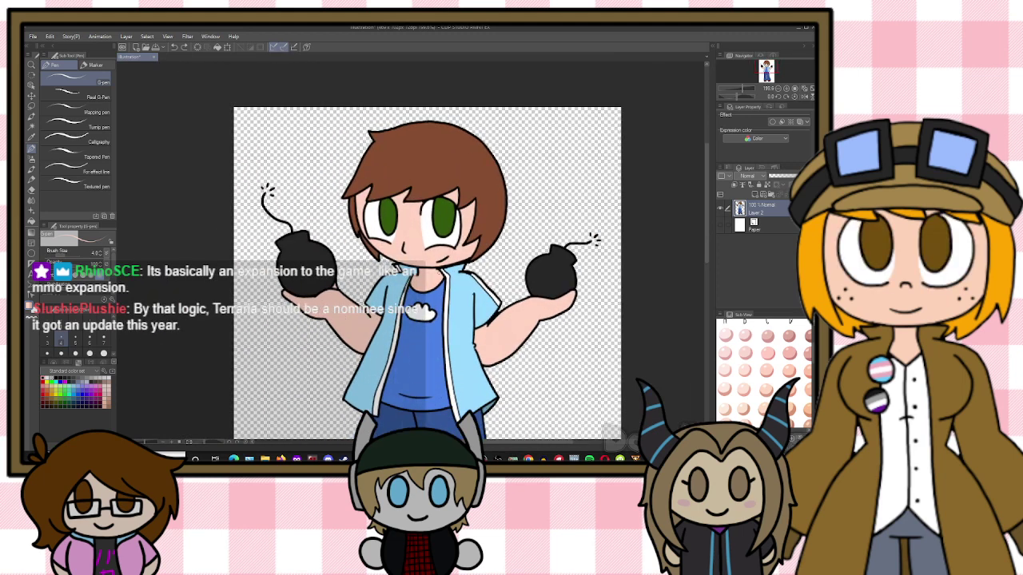
Create a new blank portrait illustration canvas with the Custom preset at 72 dpi and a white paper colour
left_click(34, 37)
left_click(45, 50)
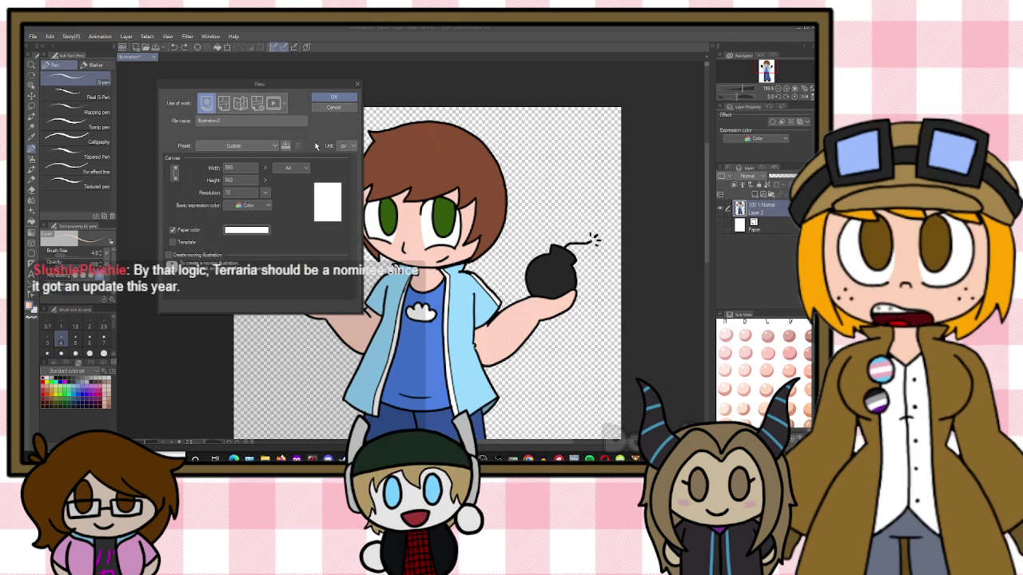
left_click(325, 100)
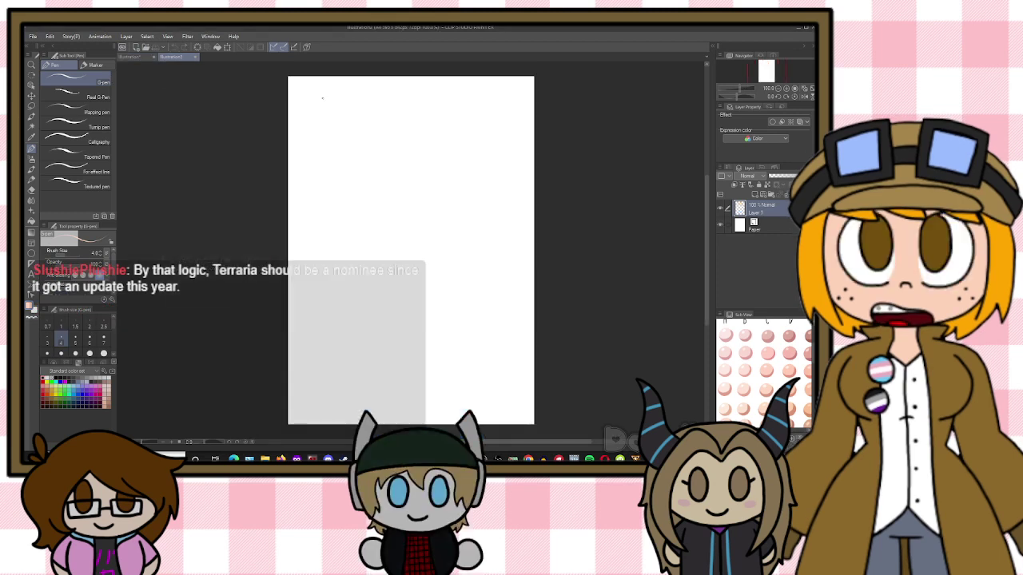
Switch to the Opaque watercolor brush at size 4 for sketching on the blank canvas
left_click(32, 169)
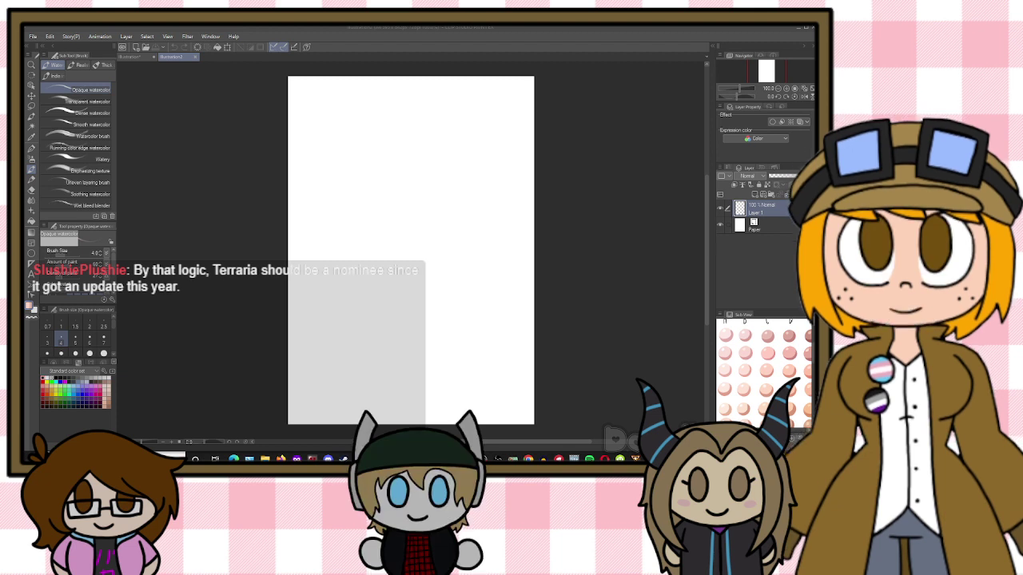
left_click(187, 60)
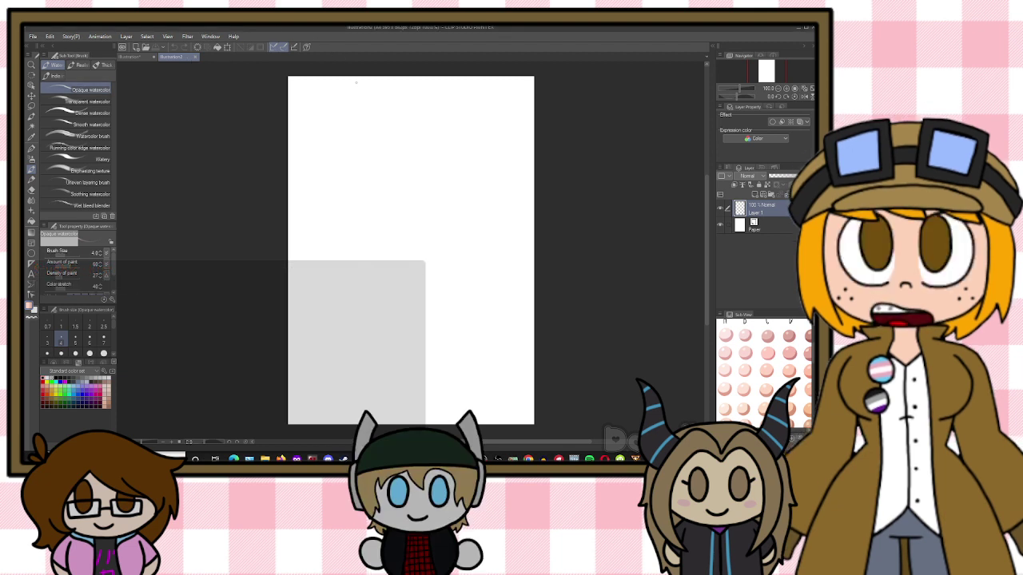
scroll(364, 92, "up", 6)
scroll(494, 138, "down", 2)
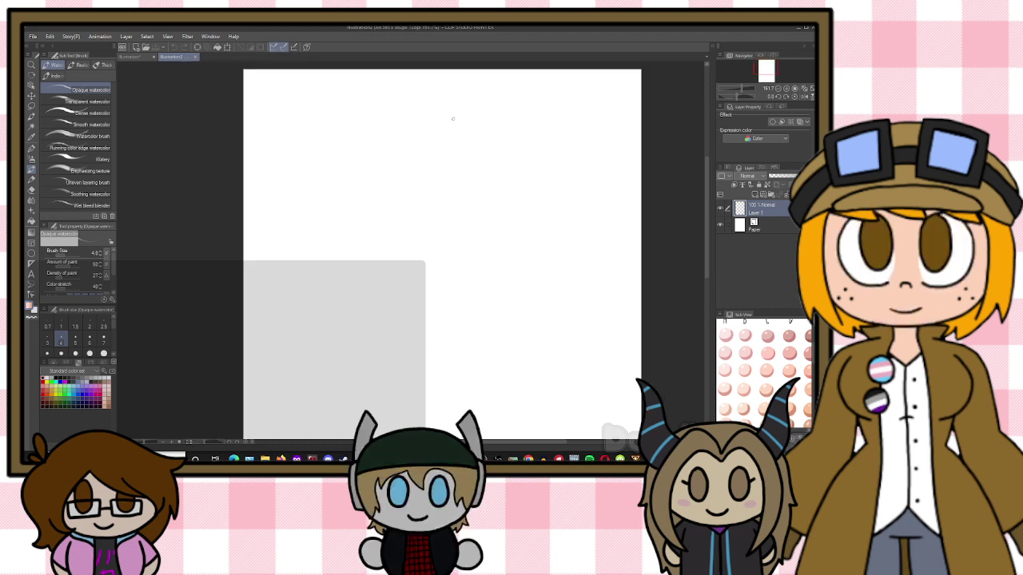
scroll(446, 117, "up", 2)
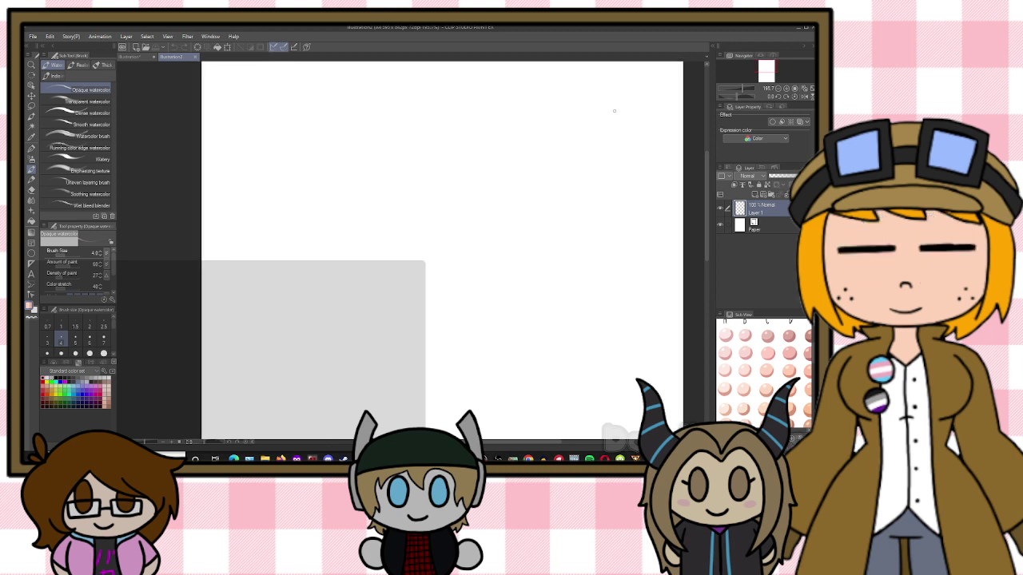
scroll(472, 389, "up", 2)
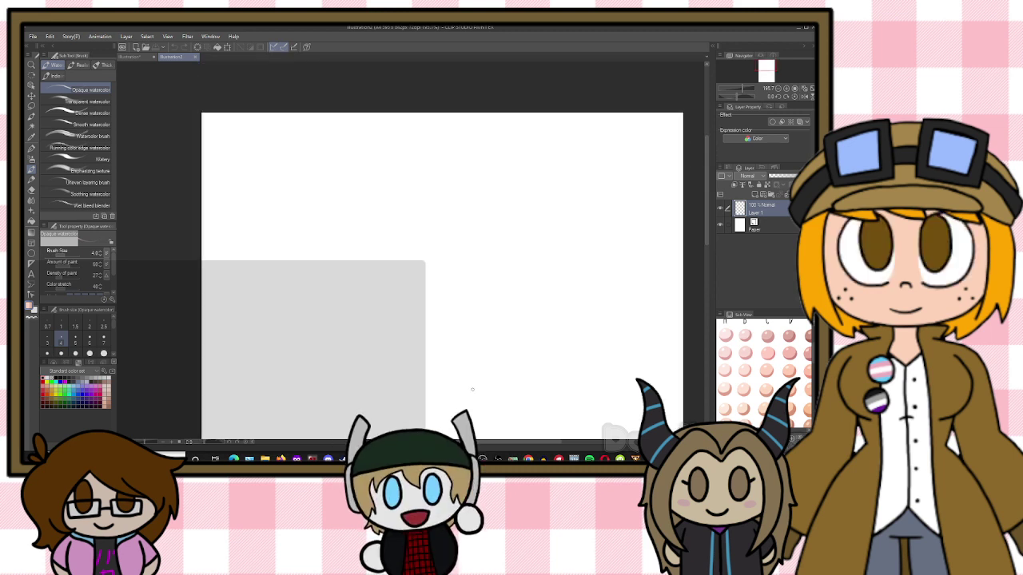
left_click_drag(520, 442, 531, 442)
scroll(391, 314, "up", 1)
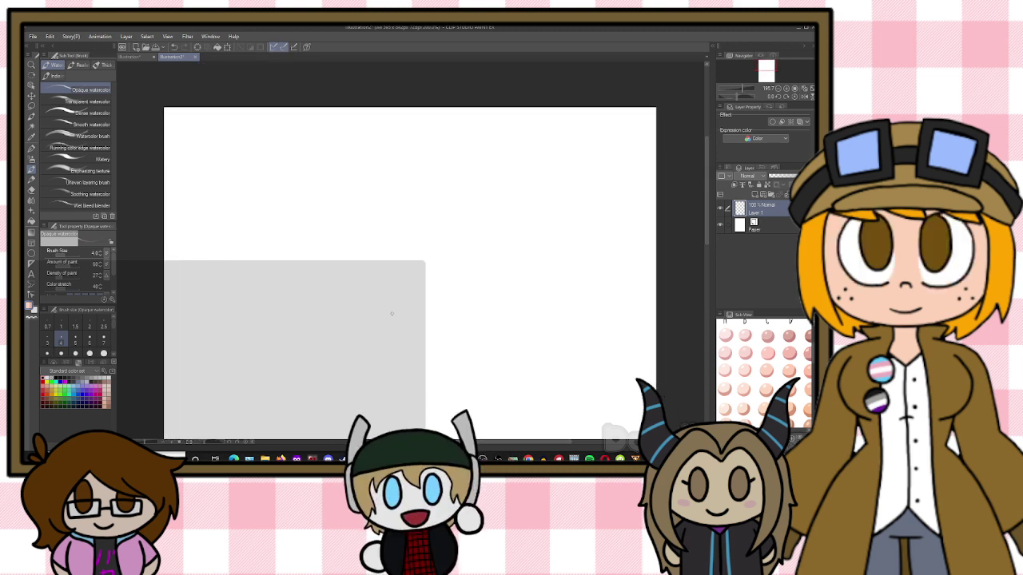
left_click_drag(436, 265, 451, 287)
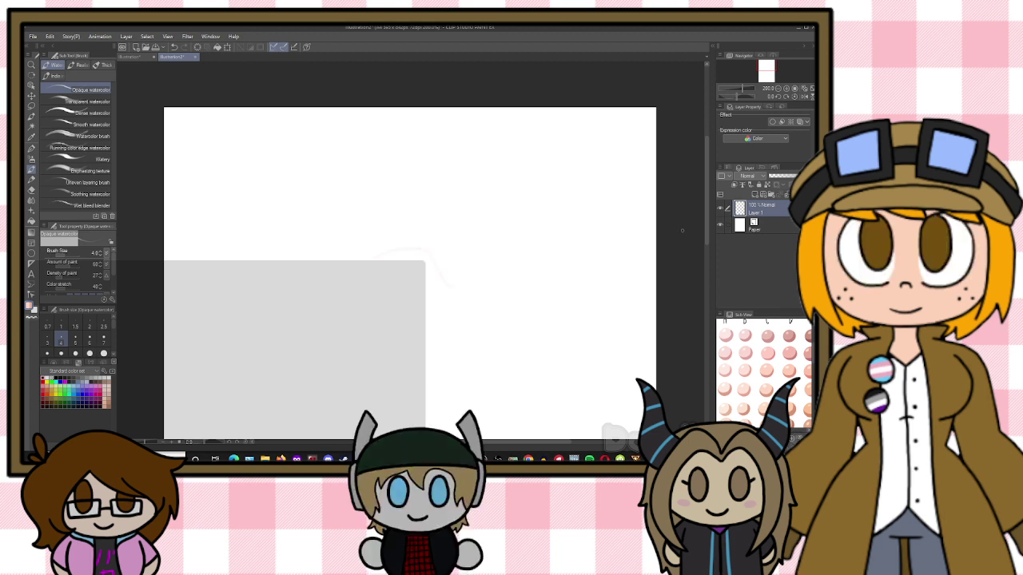
left_click_drag(707, 231, 707, 240)
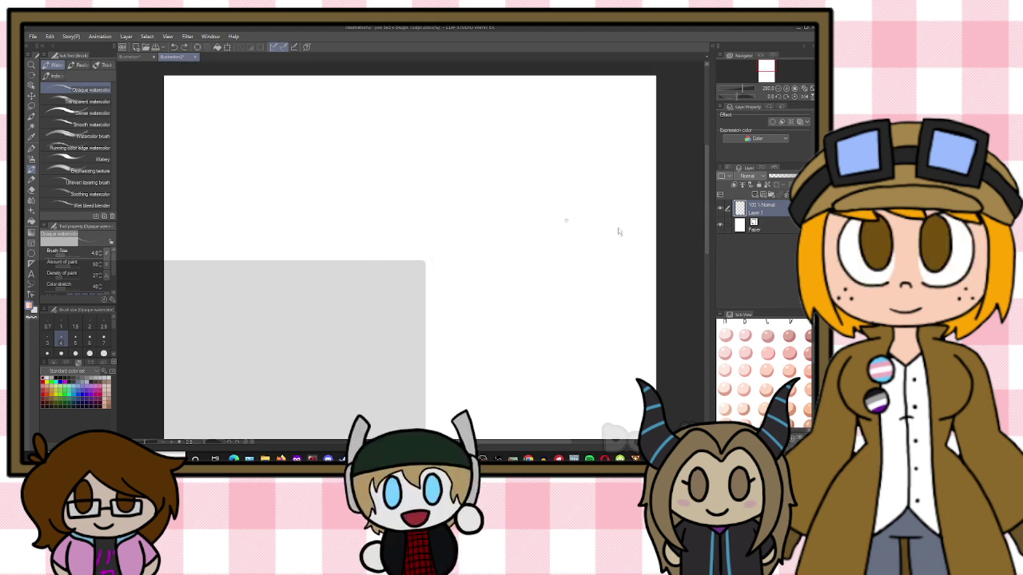
scroll(325, 192, "up", 1)
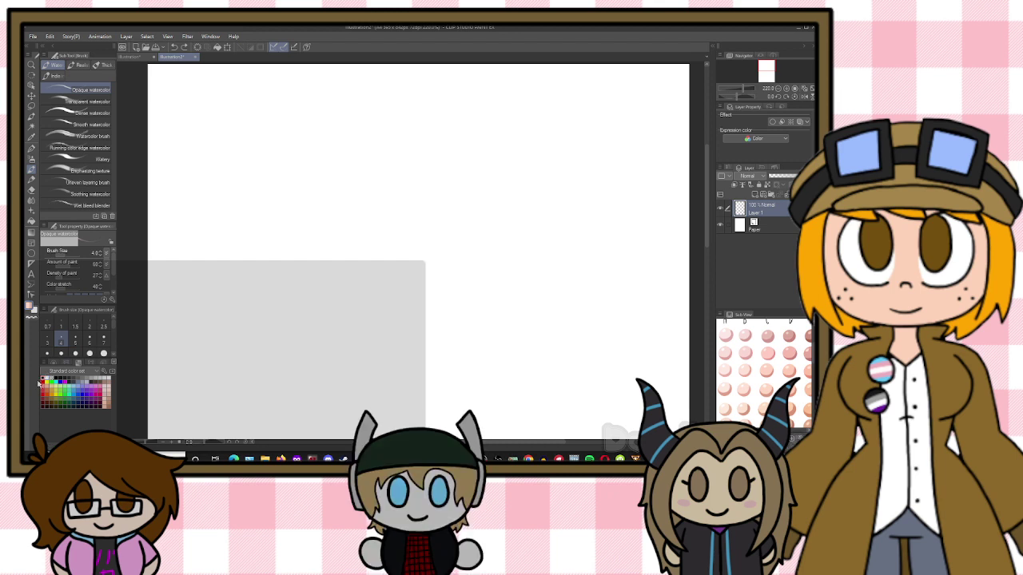
Set the brush colour to red and sketch a large circle for the character's head in the canvas's upper part
left_click(43, 381)
scroll(508, 209, "down", 1)
scroll(601, 136, "up", 1)
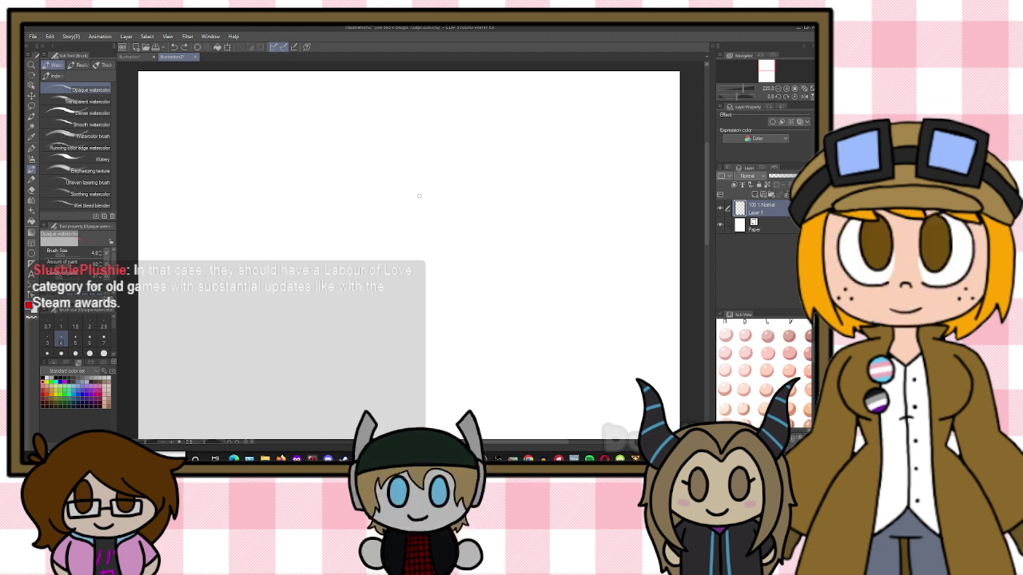
scroll(420, 196, "up", 1)
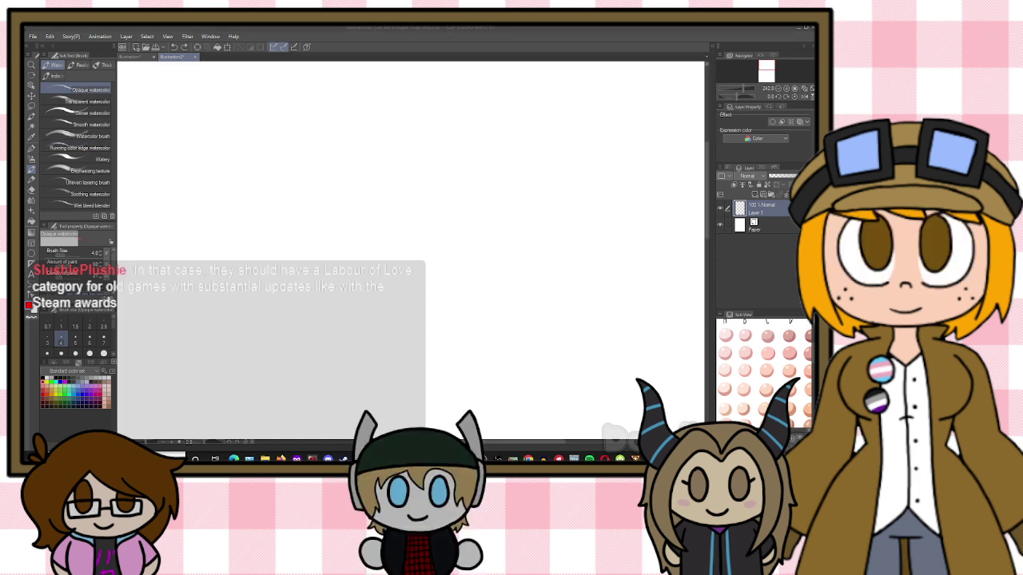
scroll(315, 175, "down", 1)
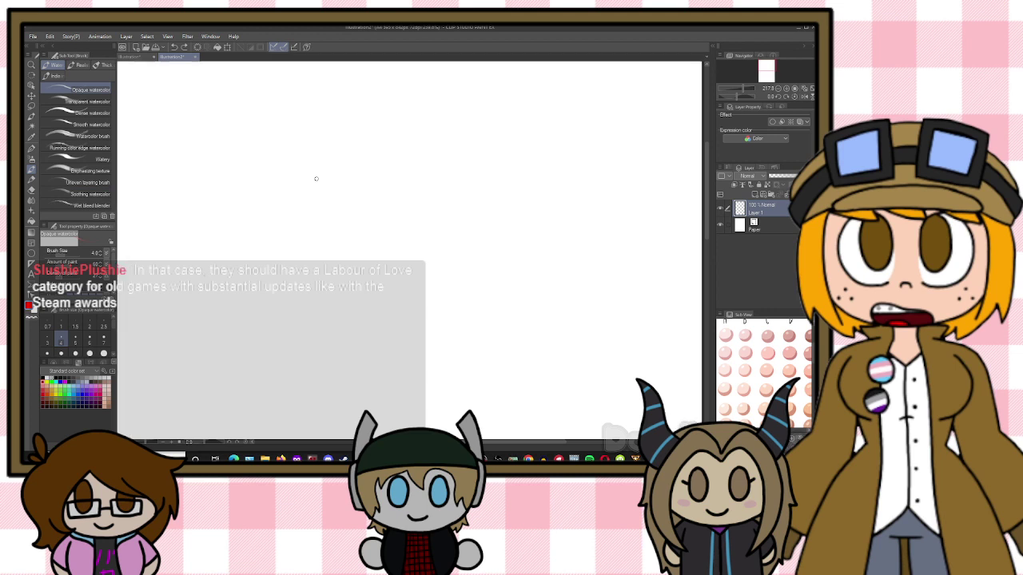
scroll(316, 178, "up", 1)
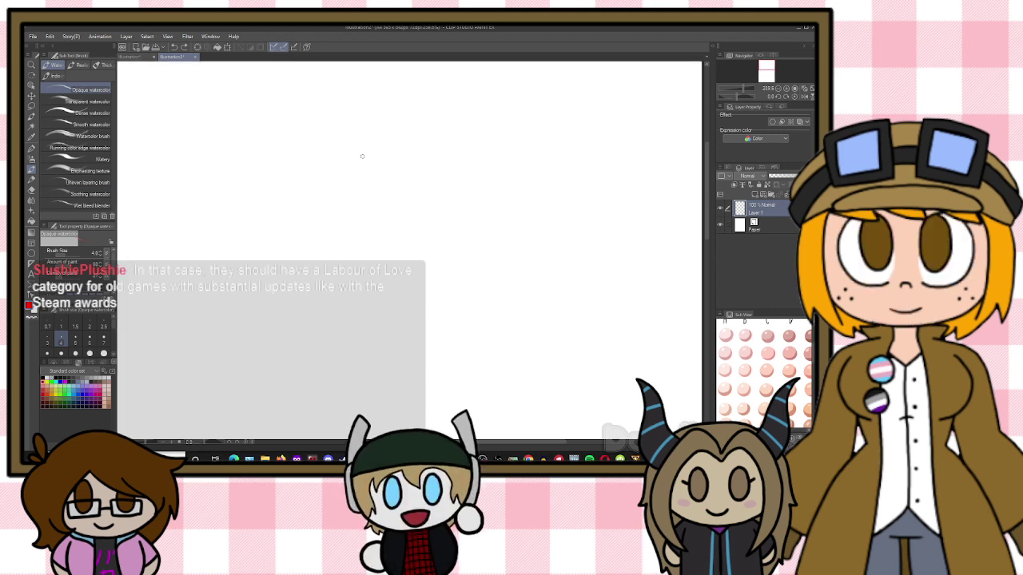
mouse_move(362, 147)
left_mouse_down()
mouse_move(320, 217)
mouse_move(330, 252)
mouse_move(337, 266)
mouse_move(387, 283)
mouse_move(332, 269)
mouse_move(385, 285)
left_mouse_up()
mouse_move(313, 200)
left_mouse_down()
mouse_move(365, 138)
mouse_move(418, 140)
mouse_move(452, 157)
mouse_move(462, 180)
mouse_move(471, 227)
mouse_move(457, 258)
left_mouse_up()
left_click_drag(469, 221, 454, 275)
mouse_move(467, 240)
left_mouse_down()
mouse_move(440, 270)
mouse_move(454, 262)
mouse_move(421, 279)
mouse_move(442, 275)
mouse_move(371, 290)
left_mouse_up()
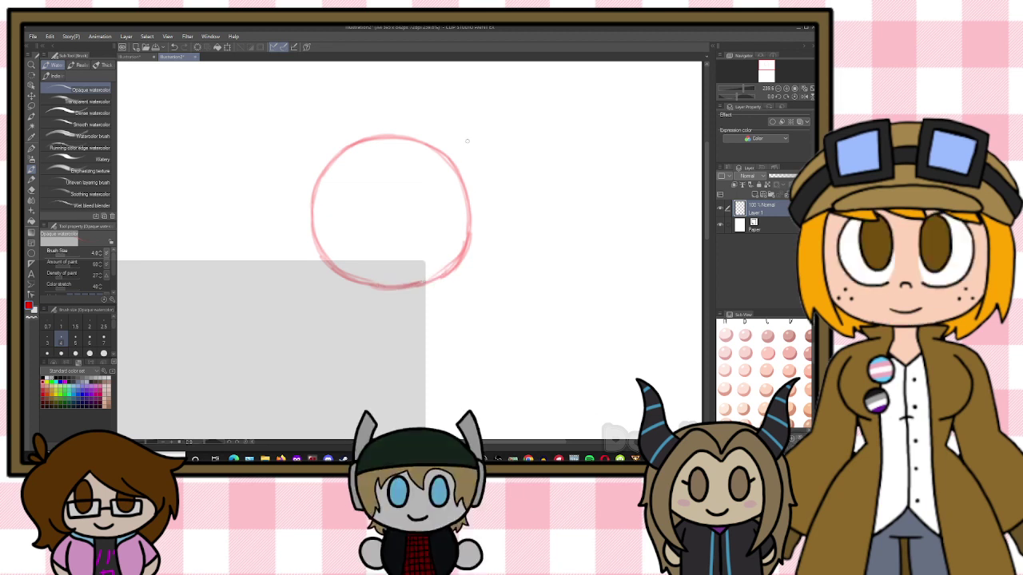
Strengthen the head circle's outline with extra strokes along its right side, lower edge and upper-left curve
mouse_move(455, 163)
left_mouse_down()
mouse_move(470, 212)
mouse_move(469, 192)
left_mouse_up()
left_click_drag(467, 188, 470, 250)
left_click_drag(473, 205, 458, 261)
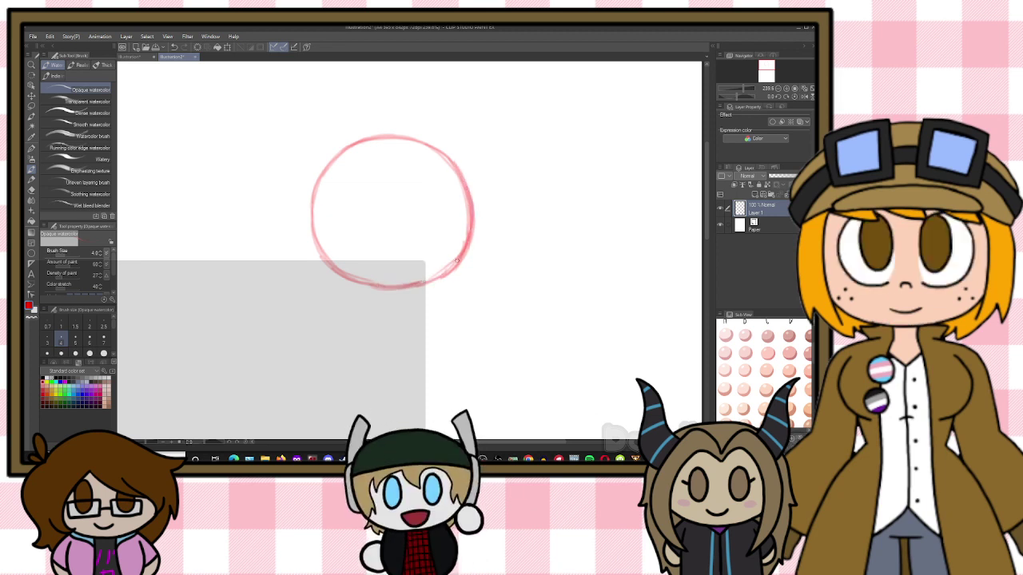
mouse_move(321, 252)
left_mouse_down()
mouse_move(371, 283)
mouse_move(403, 287)
mouse_move(383, 282)
mouse_move(448, 273)
mouse_move(422, 283)
mouse_move(458, 261)
left_mouse_up()
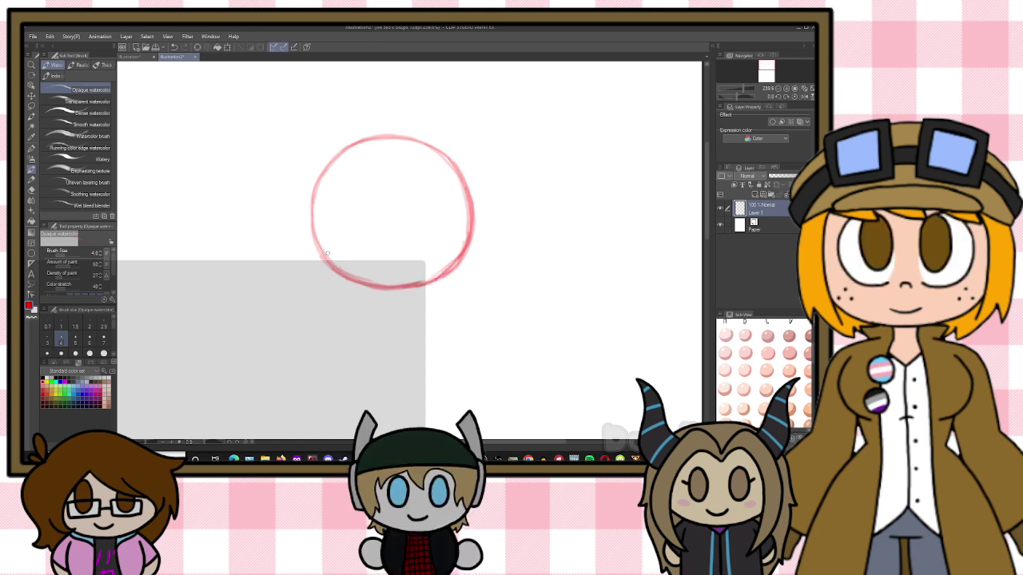
mouse_move(318, 221)
left_mouse_down()
mouse_move(321, 171)
mouse_move(318, 191)
mouse_move(346, 146)
left_mouse_up()
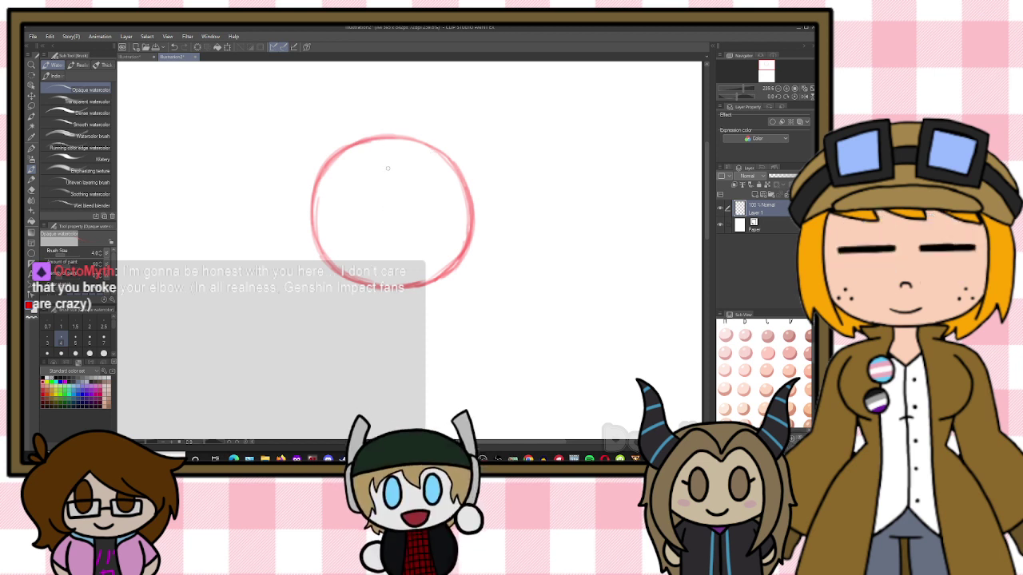
left_click_drag(383, 147, 406, 273)
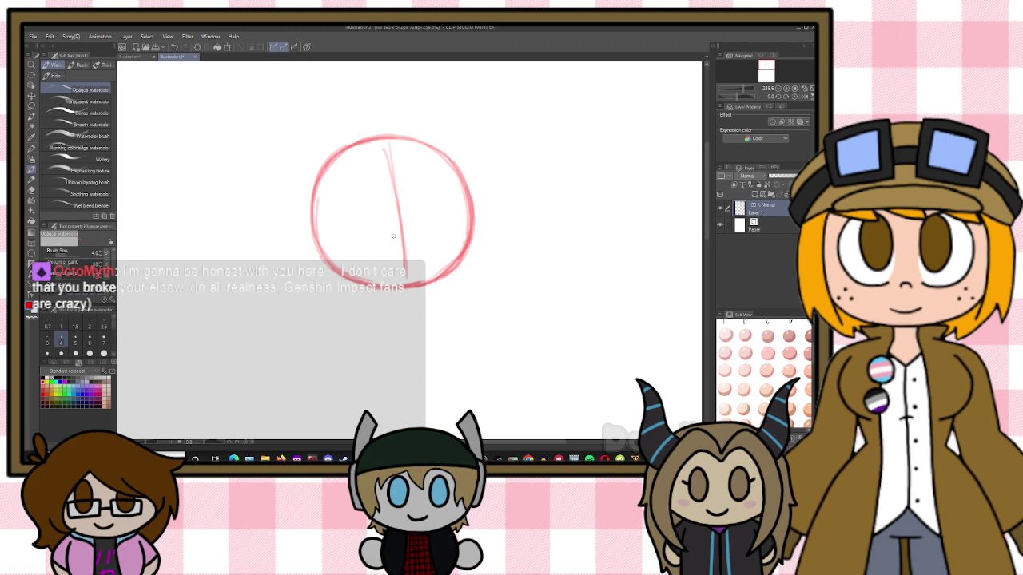
mouse_move(344, 250)
left_mouse_down()
mouse_move(440, 214)
mouse_move(400, 226)
mouse_move(458, 217)
left_mouse_up()
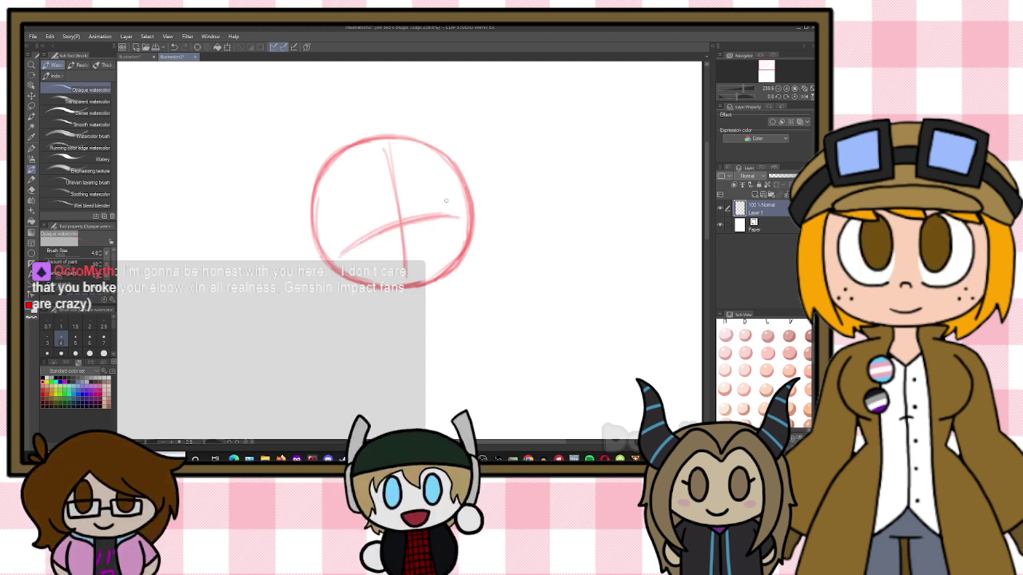
key("ctrl+z")
key("ctrl+z")
key("ctrl+z")
key("ctrl+z")
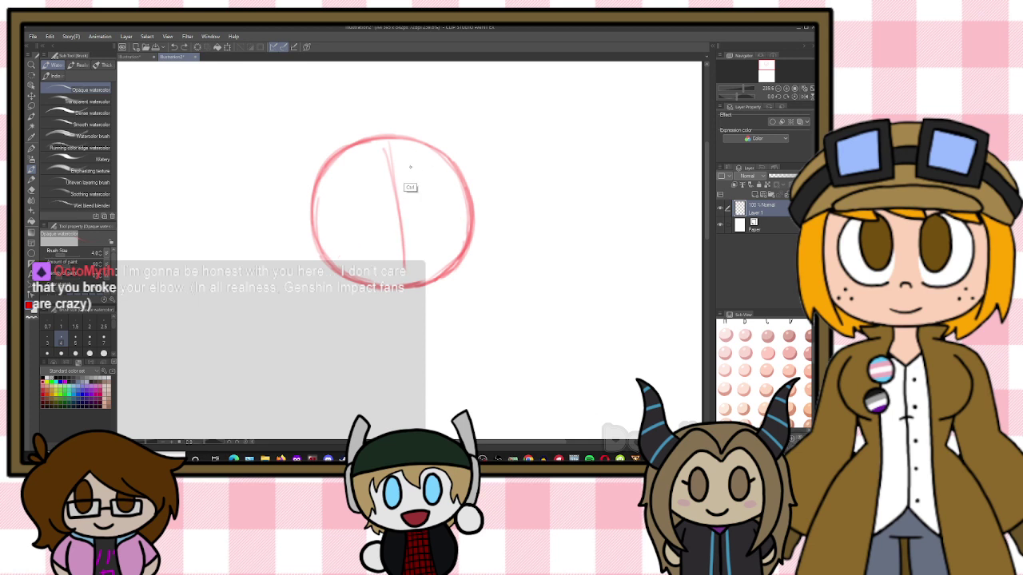
Draw a slightly tilted vertical face guide and a low curved horizontal one inside the head circle, and thicken the head outline
left_click_drag(391, 154, 402, 276)
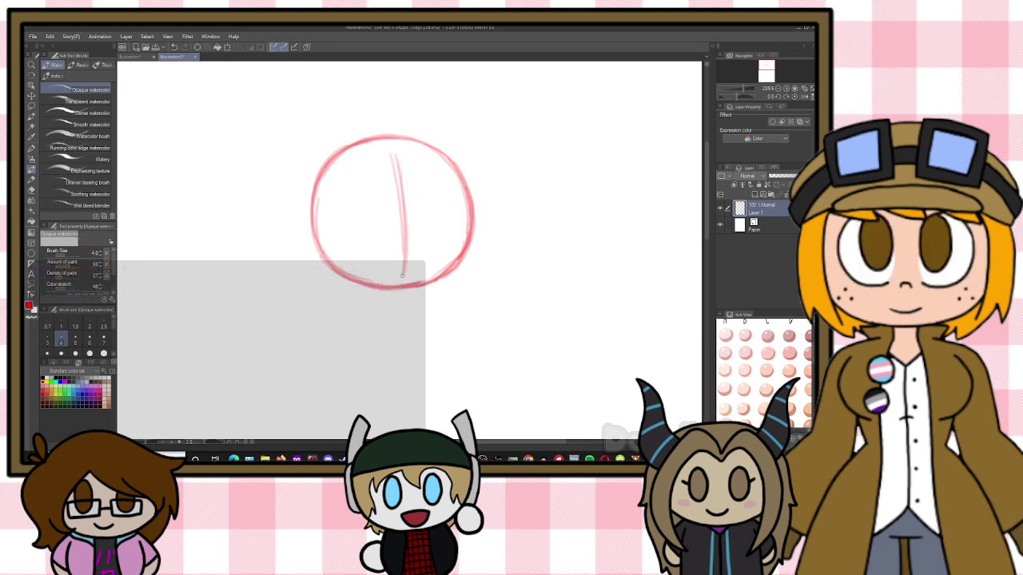
left_click_drag(322, 231, 441, 246)
left_click_drag(347, 244, 455, 241)
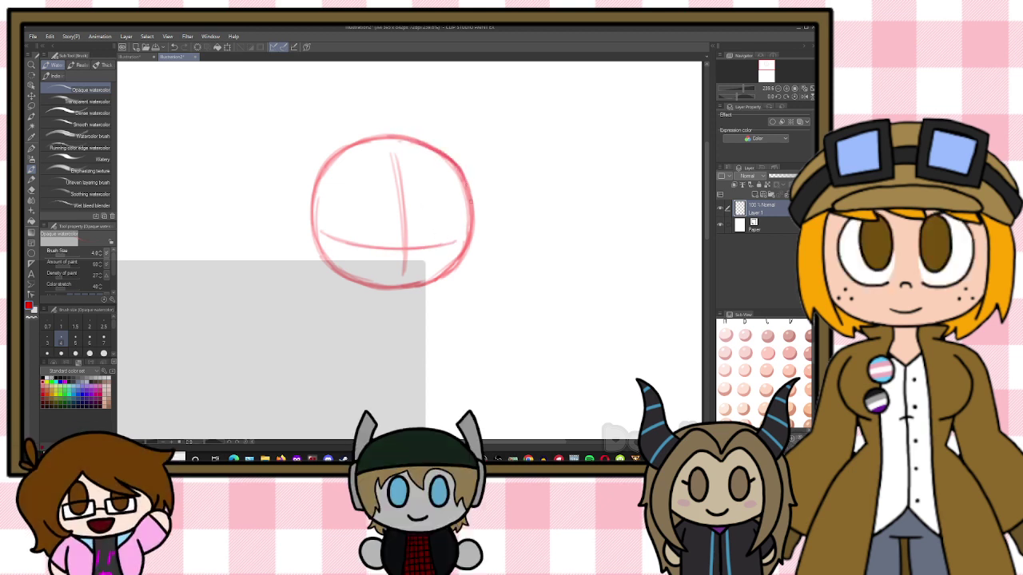
mouse_move(313, 185)
left_mouse_down()
mouse_move(327, 261)
mouse_move(383, 290)
left_mouse_up()
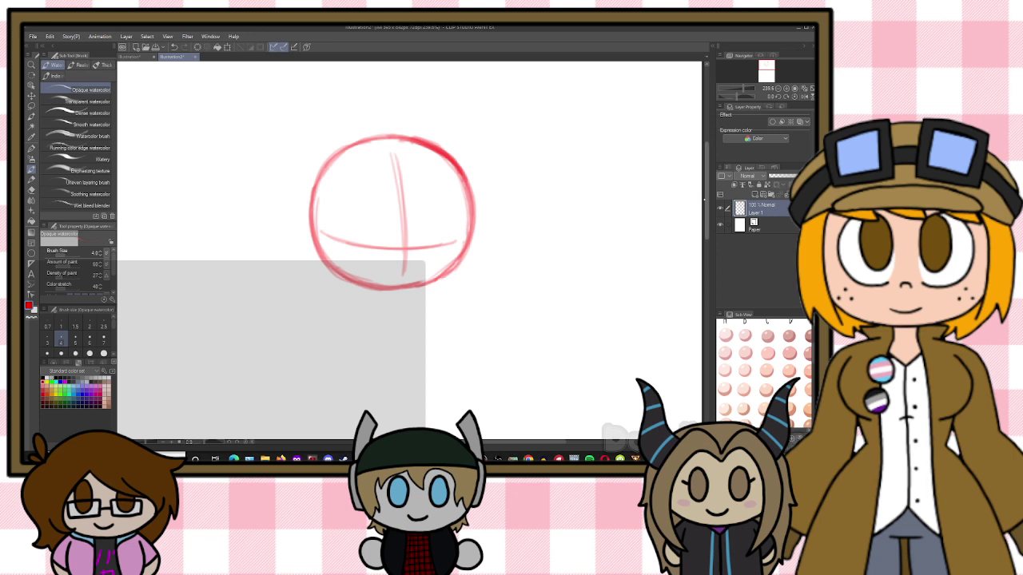
Sketch the torso below the head as a slanted shape with straight shoulders, a bent waist and wider angular hips
scroll(531, 151, "down", 5)
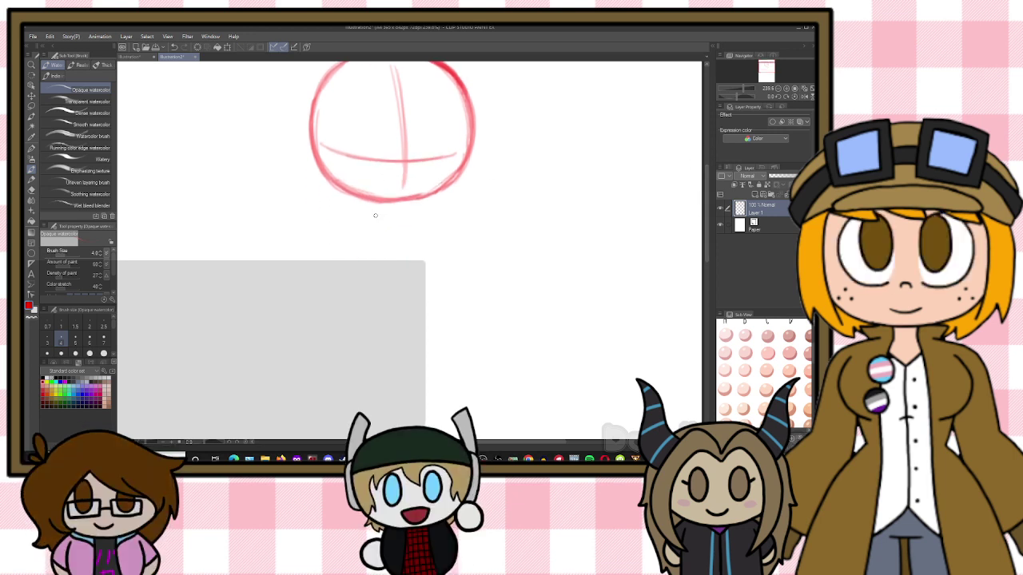
left_click_drag(368, 216, 419, 214)
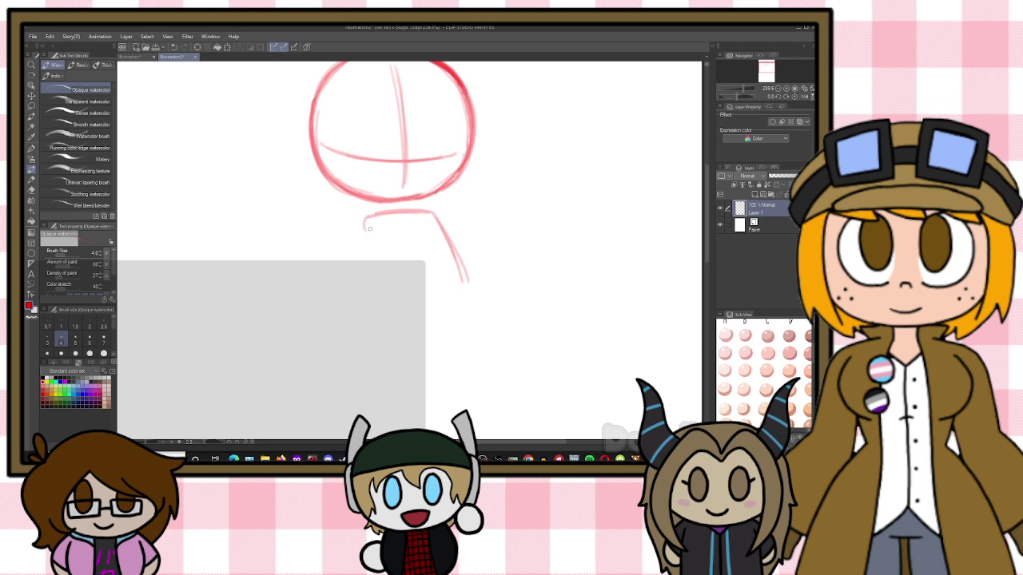
mouse_move(372, 267)
left_mouse_down()
mouse_move(366, 224)
mouse_move(386, 282)
mouse_move(385, 322)
left_mouse_up()
left_click_drag(384, 283, 392, 333)
left_click_drag(385, 283, 388, 331)
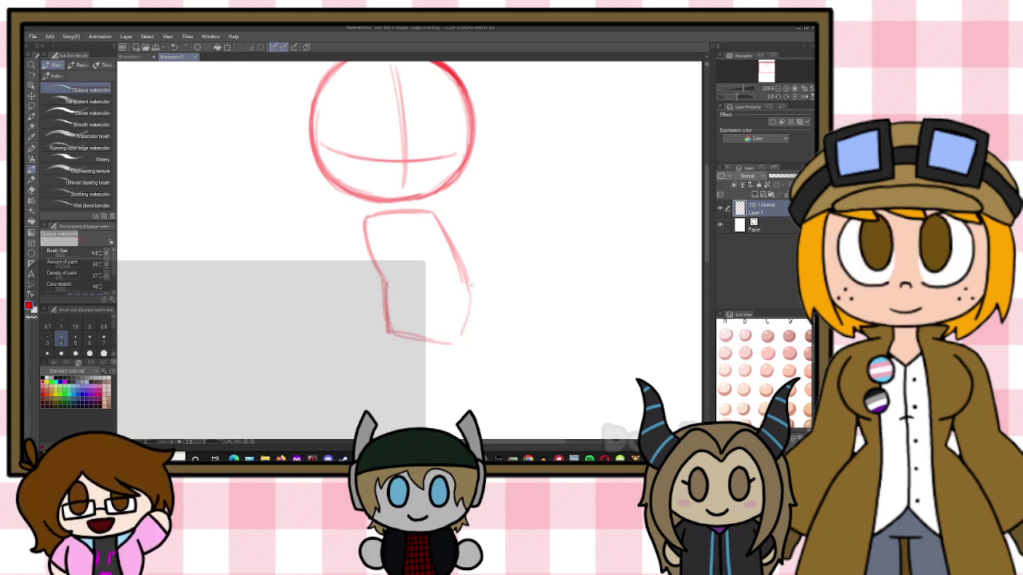
mouse_move(463, 277)
left_mouse_down()
mouse_move(481, 304)
mouse_move(454, 346)
mouse_move(480, 311)
mouse_move(448, 344)
mouse_move(387, 329)
left_mouse_up()
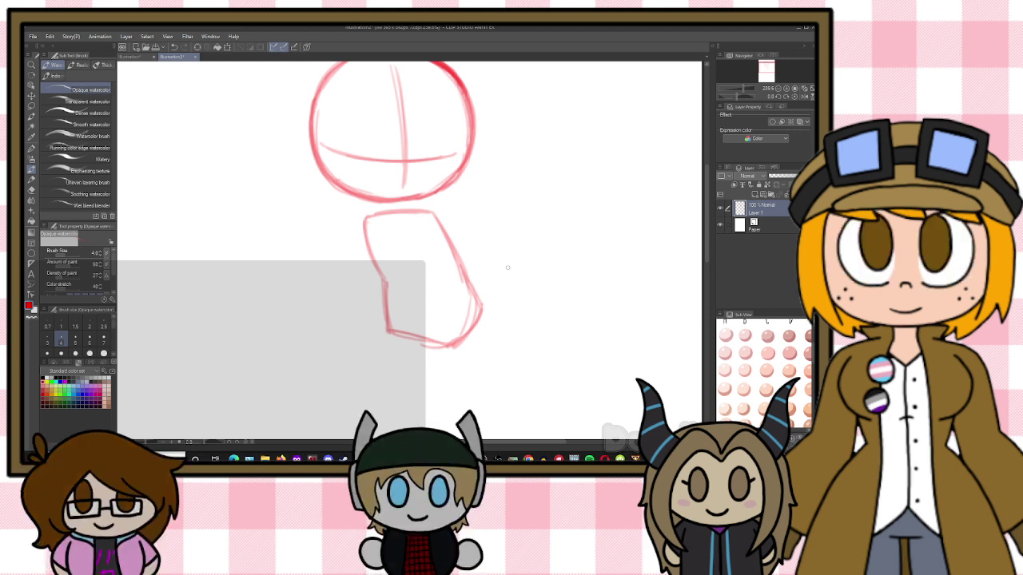
Lasso the torso sketch, transform it to be slightly larger, reposition it under the head and clear the selection
left_click(31, 105)
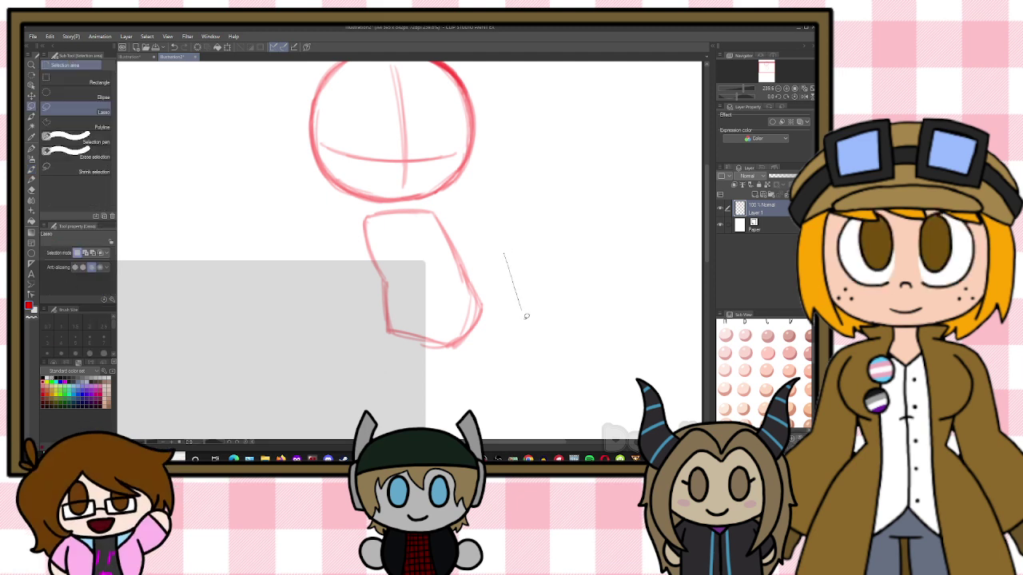
mouse_move(526, 315)
left_mouse_down()
mouse_move(423, 380)
mouse_move(341, 241)
mouse_move(372, 206)
left_mouse_up()
left_click_drag(434, 202, 488, 236)
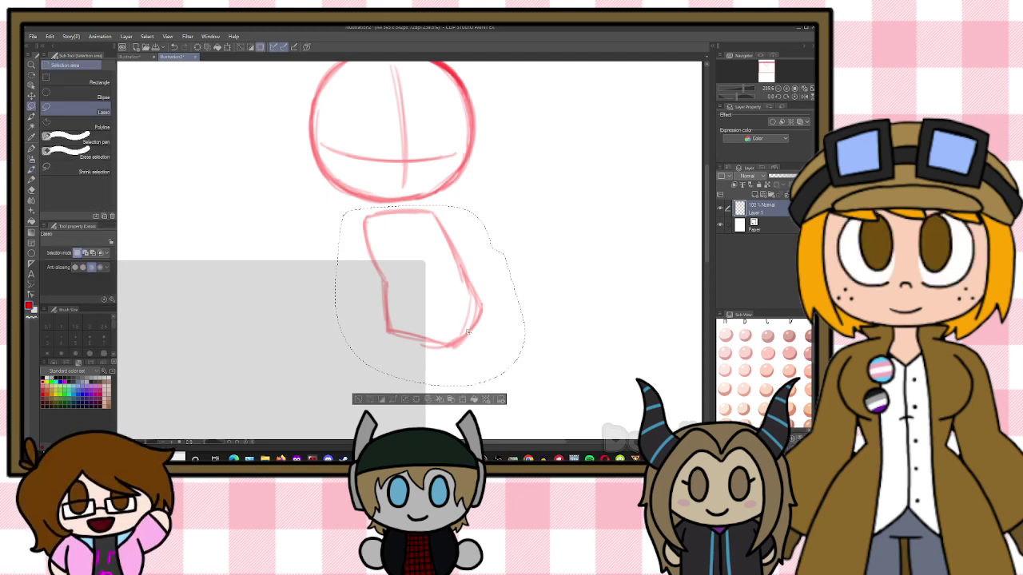
key("ctrl+t")
left_click_drag(531, 296, 537, 296)
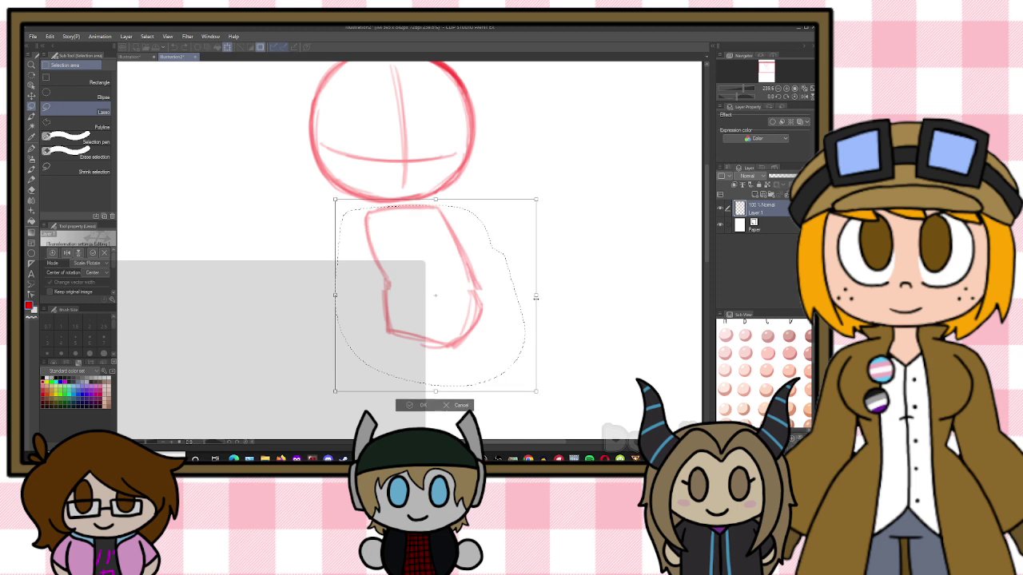
left_click_drag(498, 323, 497, 329)
mouse_move(552, 302)
left_mouse_down()
mouse_move(564, 298)
mouse_move(563, 314)
left_mouse_up()
key("Return")
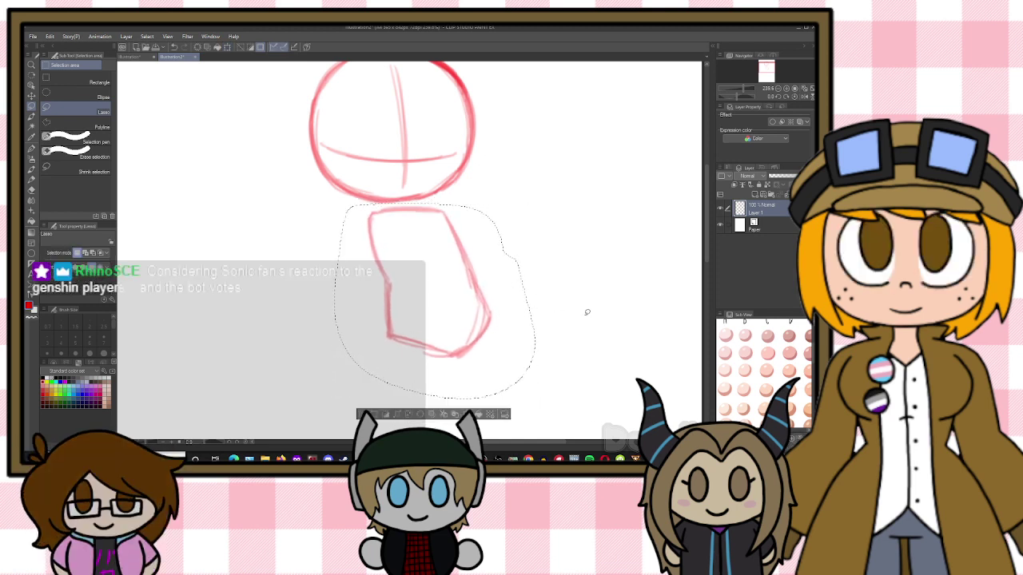
key("ctrl+d")
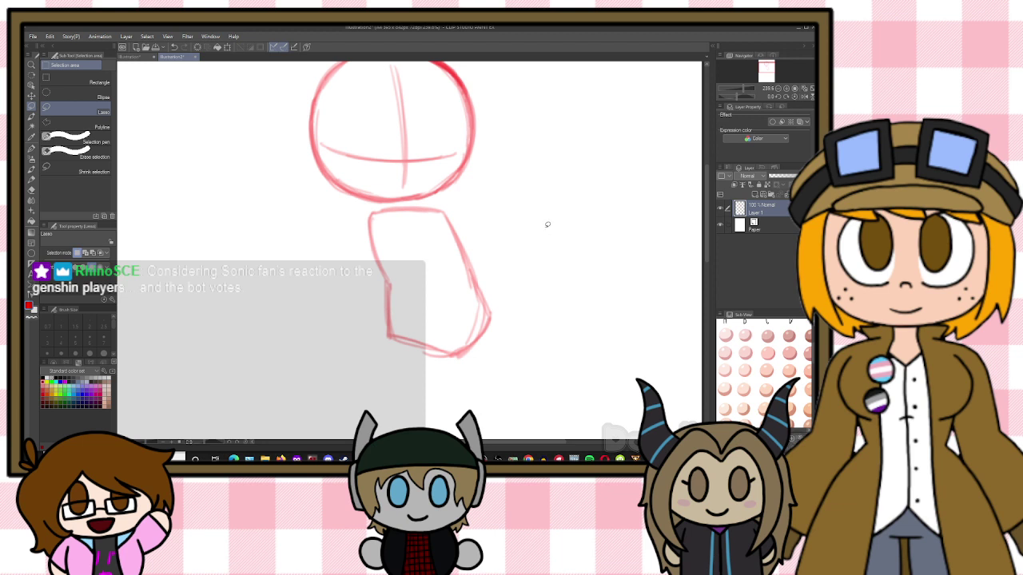
scroll(548, 225, "down", 4)
scroll(630, 271, "up", 3)
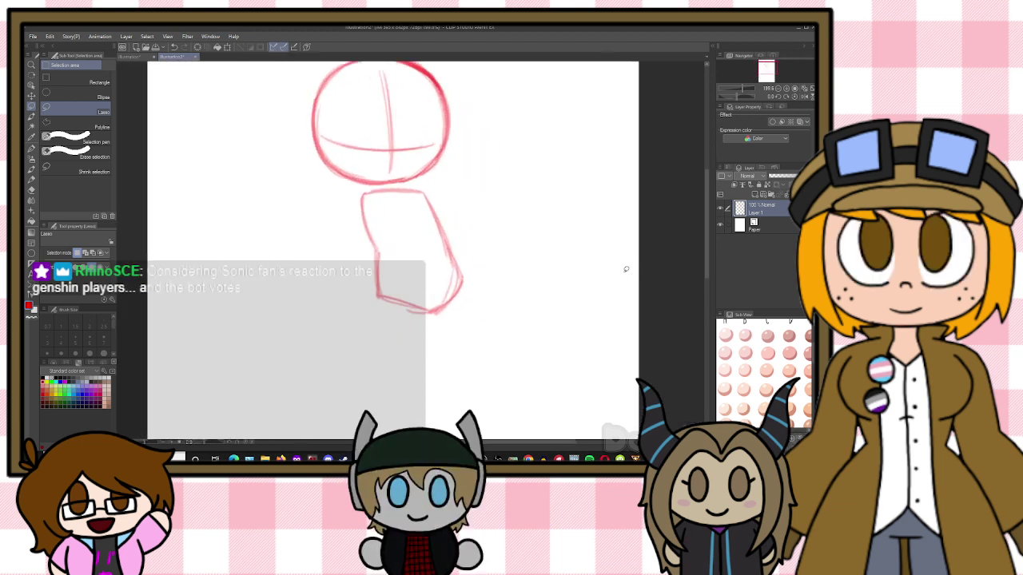
Sketch two long, rounded thigh shapes below the hips, with the right thigh angled outward
key("b")
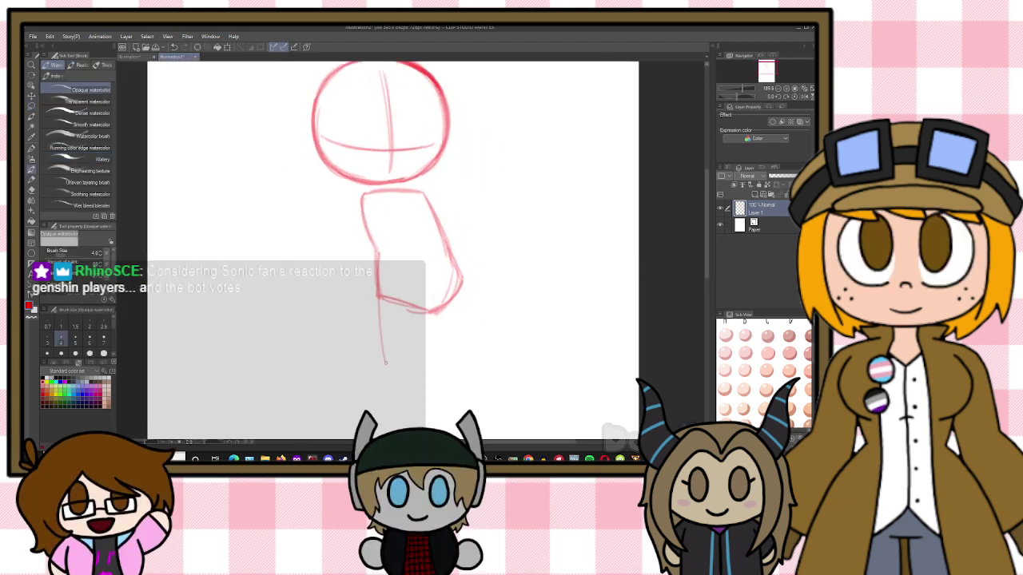
mouse_move(435, 318)
left_mouse_down()
mouse_move(432, 350)
mouse_move(438, 306)
mouse_move(432, 378)
left_mouse_up()
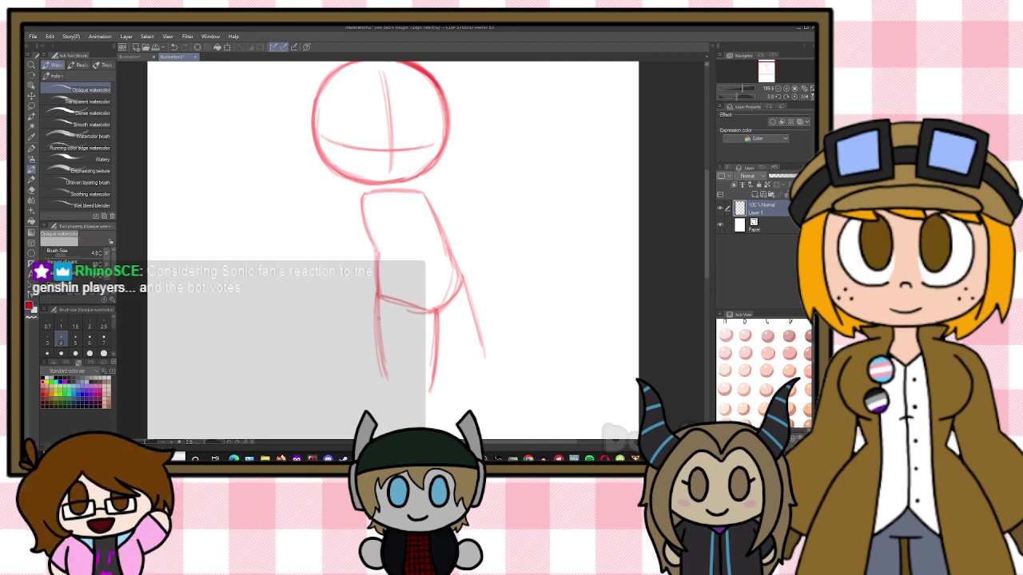
mouse_move(376, 357)
left_mouse_down()
mouse_move(384, 393)
mouse_move(409, 407)
left_mouse_up()
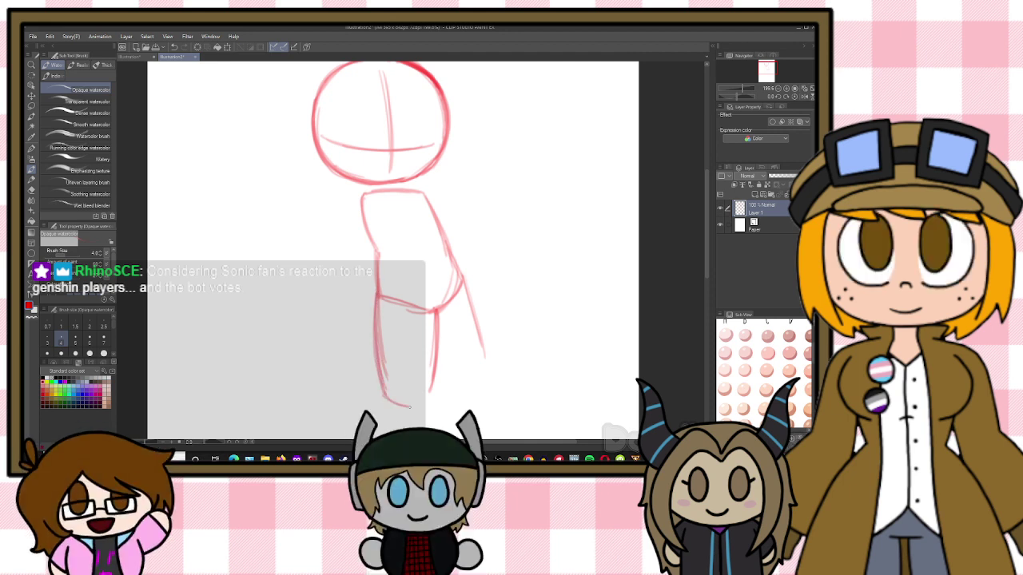
left_click_drag(432, 339, 430, 406)
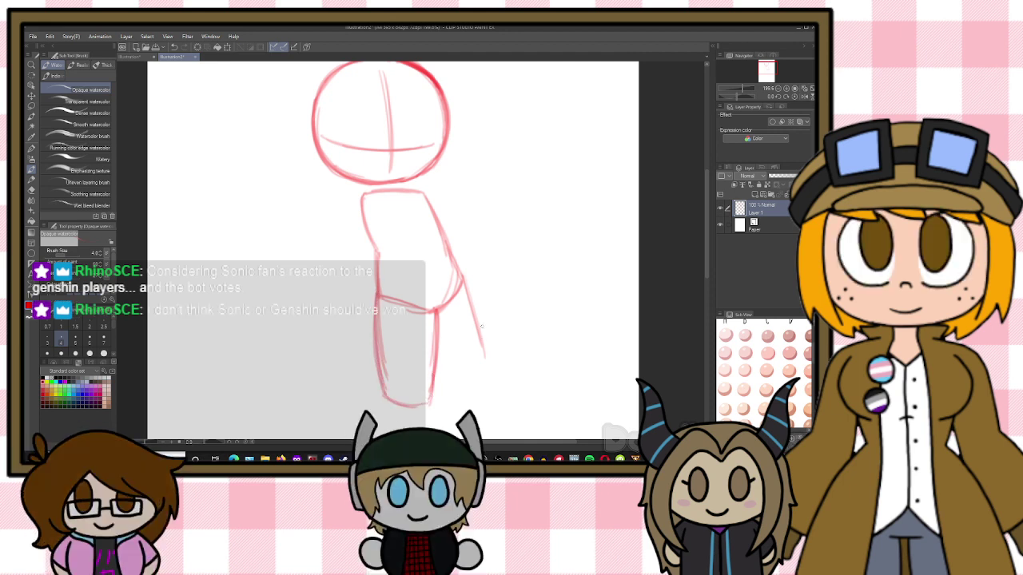
mouse_move(438, 358)
left_mouse_down()
mouse_move(458, 393)
mouse_move(484, 387)
mouse_move(489, 371)
left_mouse_up()
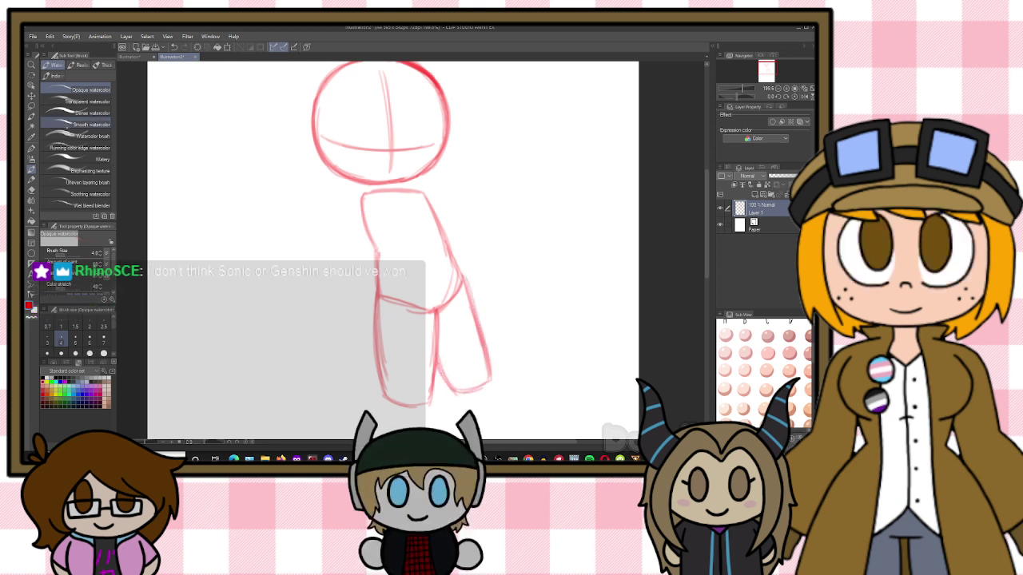
Lasso the torso and thighs together, rotate them slightly clockwise, shift them a little left and clear the selection
key("m")
mouse_move(527, 388)
left_mouse_down()
mouse_move(496, 413)
mouse_move(376, 418)
mouse_move(316, 279)
mouse_move(334, 208)
left_mouse_up()
left_click_drag(433, 186, 484, 248)
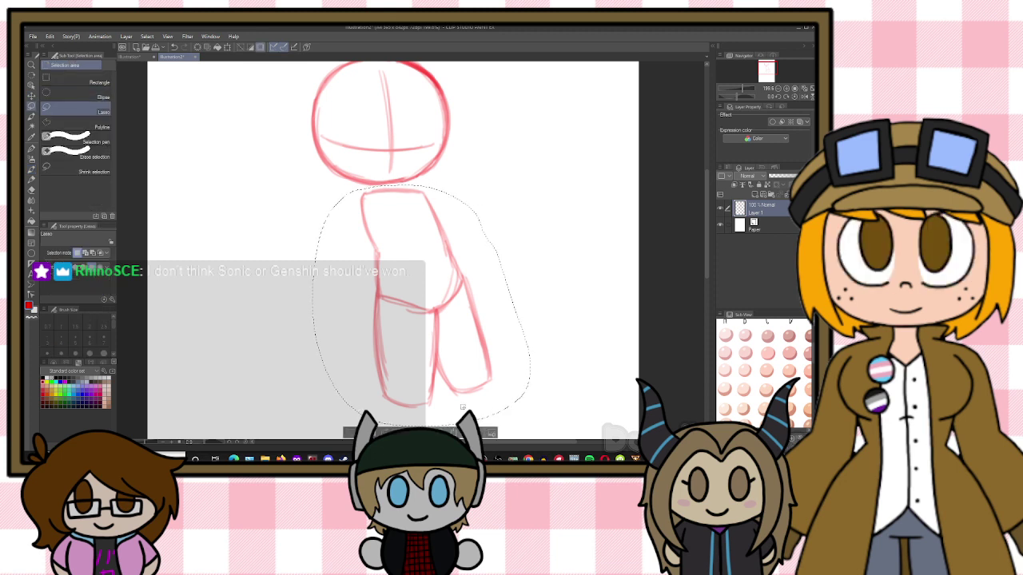
left_click(453, 433)
left_click_drag(487, 343, 472, 344)
left_click_drag(559, 306, 558, 316)
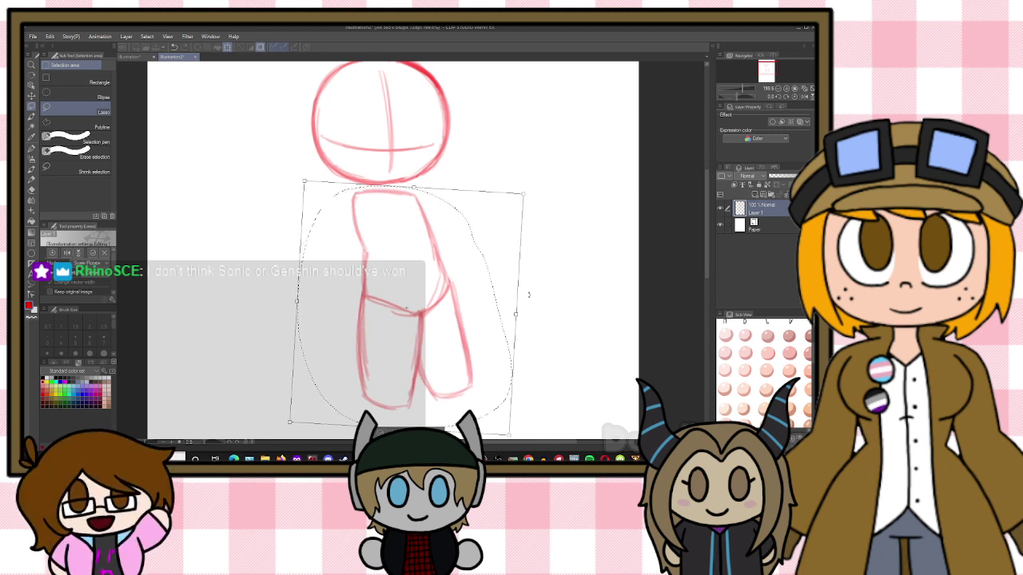
key("Return")
key("ctrl+d")
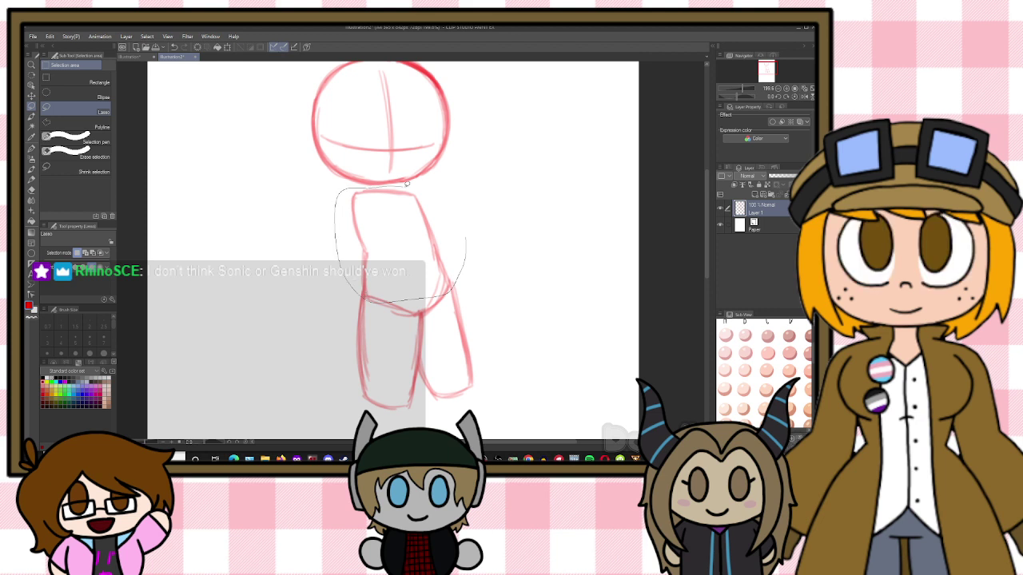
Lasso the torso and shorten it slightly from the shoulders, then lasso torso and thighs and move them up toward the head
left_click_drag(407, 183, 404, 202)
key("ctrl+t")
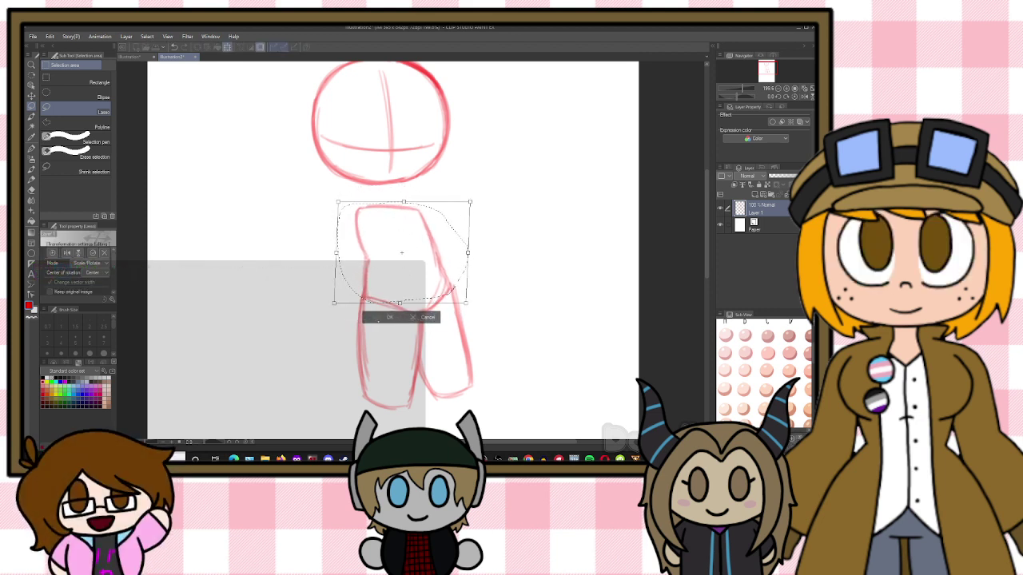
key("Return")
mouse_move(504, 239)
left_mouse_down()
mouse_move(450, 413)
mouse_move(322, 242)
mouse_move(425, 199)
left_mouse_up()
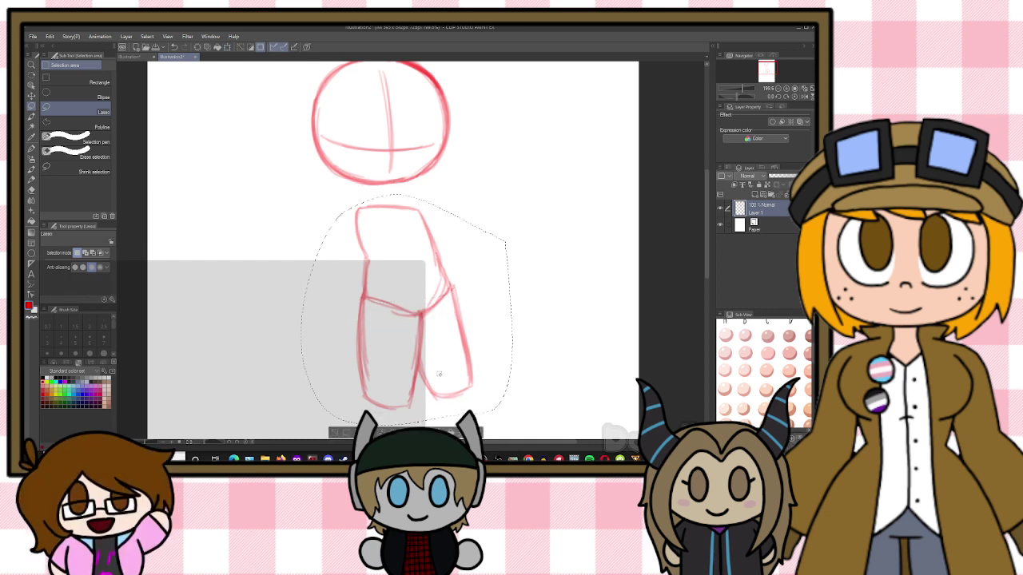
key("ctrl+t")
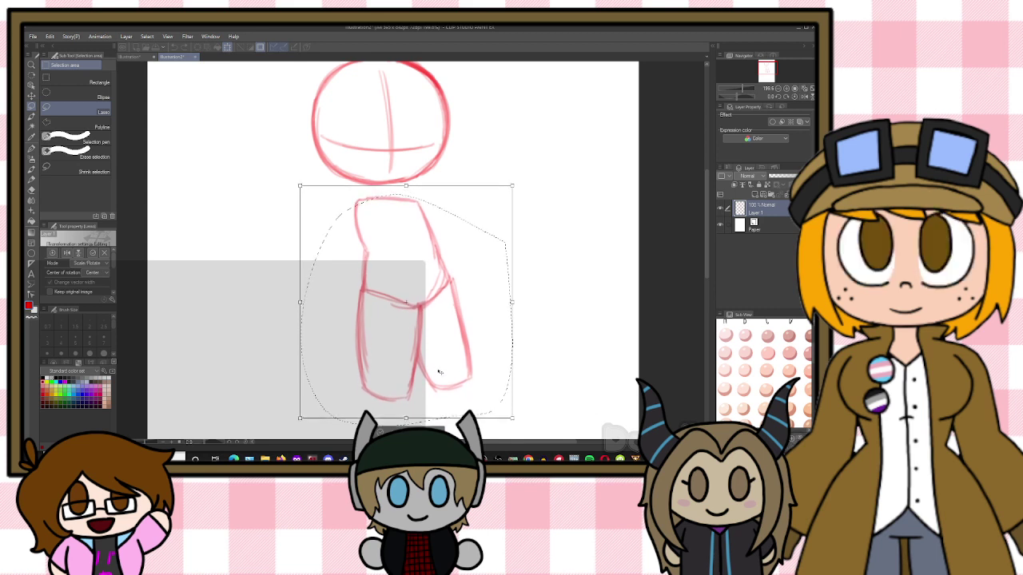
key("Return")
Lasso the right thigh, rotate it inward until it hangs nearly vertical beside the left one, and clear the selection
mouse_move(510, 310)
left_mouse_down()
mouse_move(474, 410)
mouse_move(418, 387)
mouse_move(422, 347)
mouse_move(453, 278)
mouse_move(480, 268)
left_mouse_up()
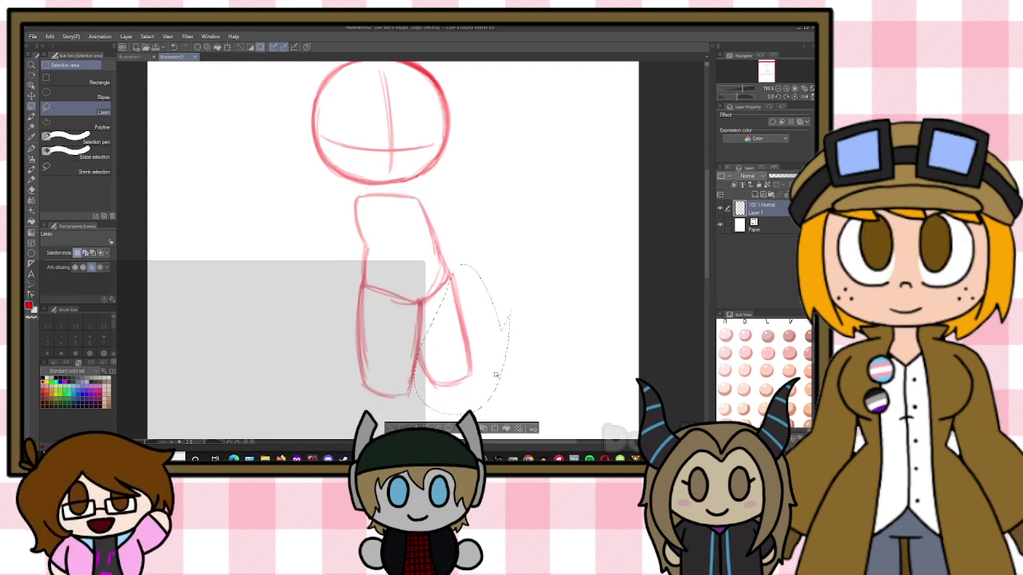
key("ctrl+t")
mouse_move(538, 376)
left_mouse_down()
mouse_move(532, 388)
mouse_move(466, 385)
left_mouse_up()
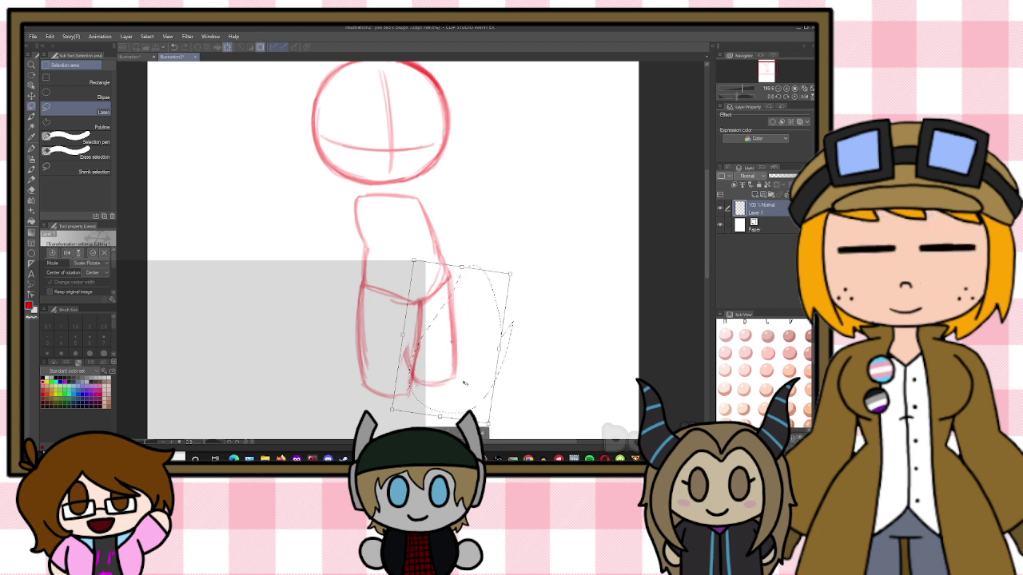
key("Return")
key("ctrl+d")
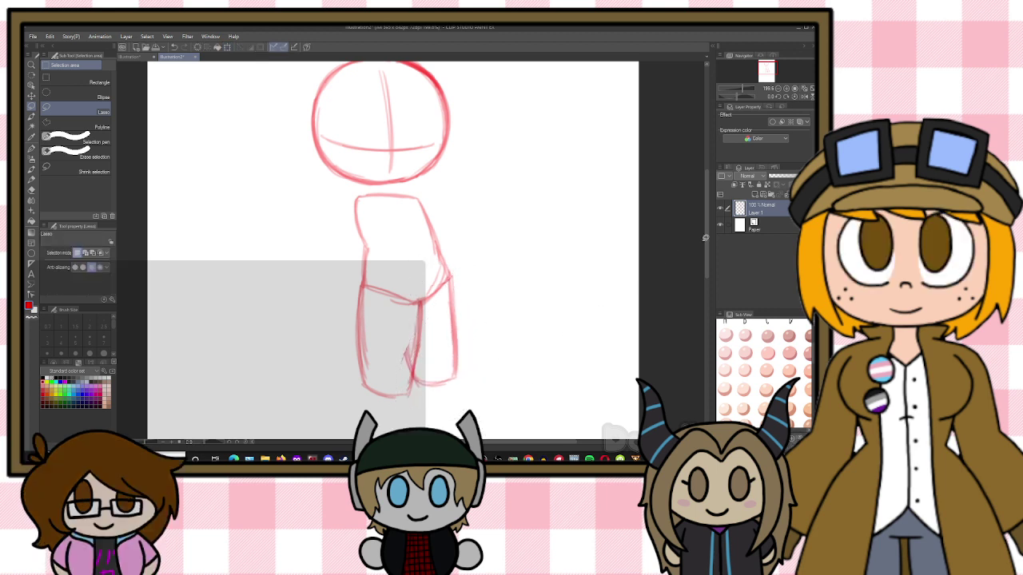
Strengthen the right outer contour from the waist over the hip and down the right thigh with the brush
left_click_drag(705, 238, 706, 246)
key("b")
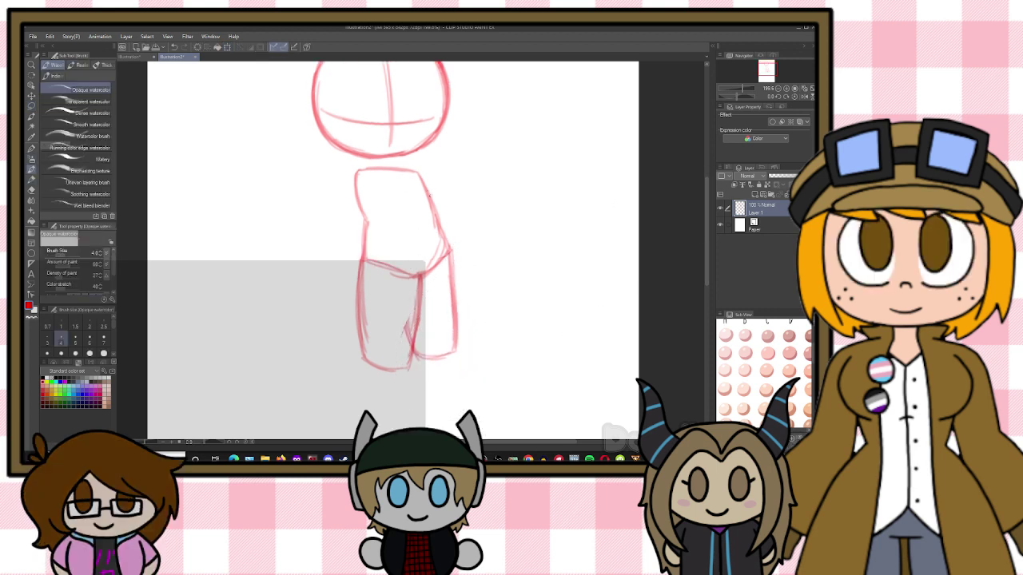
left_click_drag(429, 196, 451, 270)
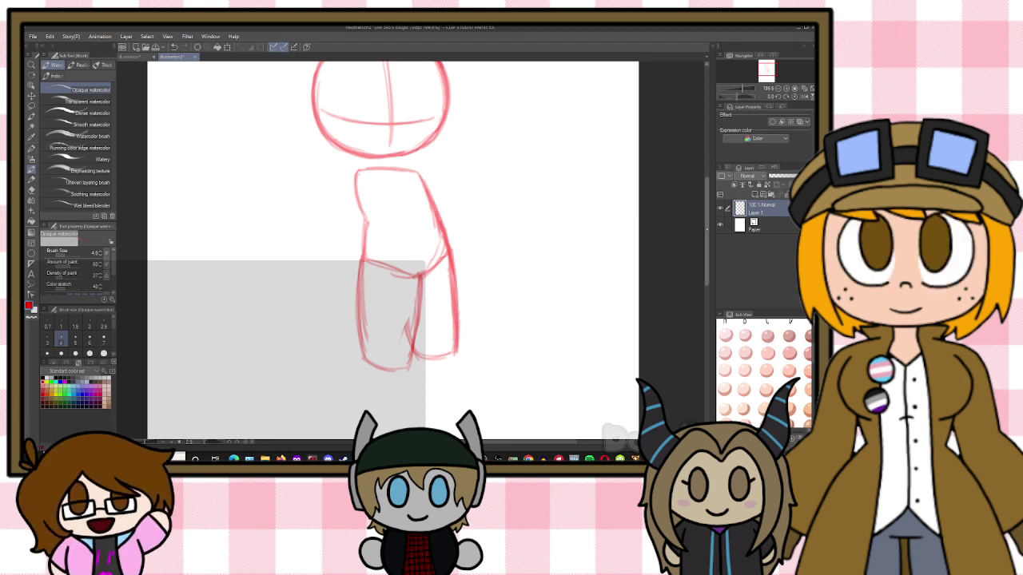
Draw the side lines of both lower legs down from the knees, flaring the right leg's outer line outward
scroll(513, 258, "down", 4)
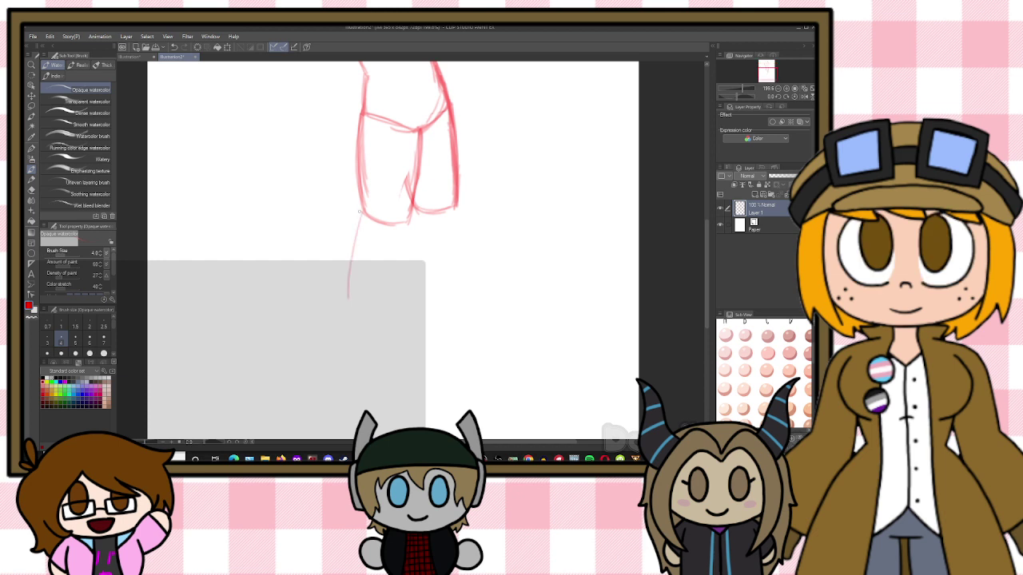
left_click_drag(360, 212, 353, 334)
left_click_drag(458, 203, 479, 297)
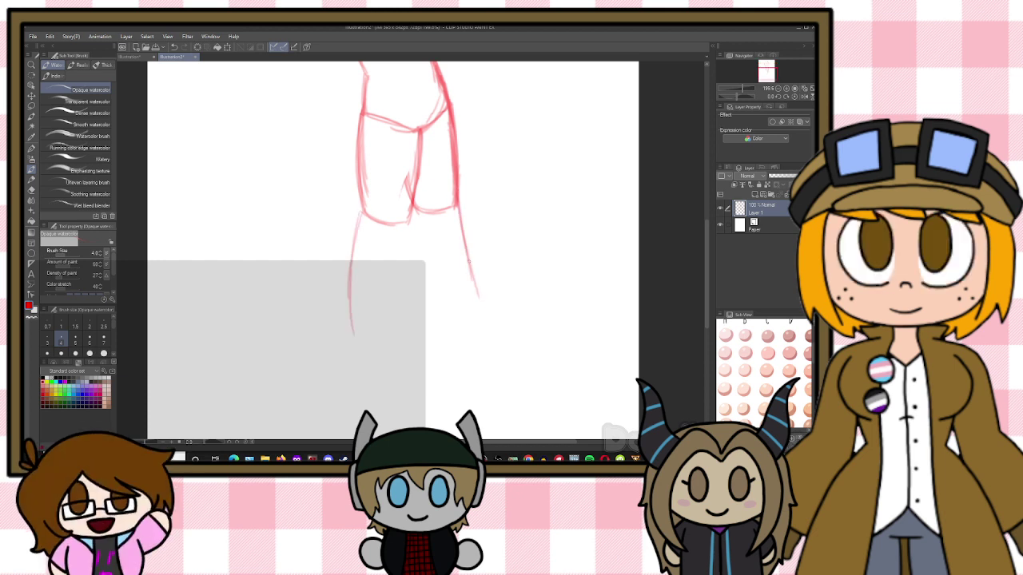
left_click_drag(413, 209, 421, 319)
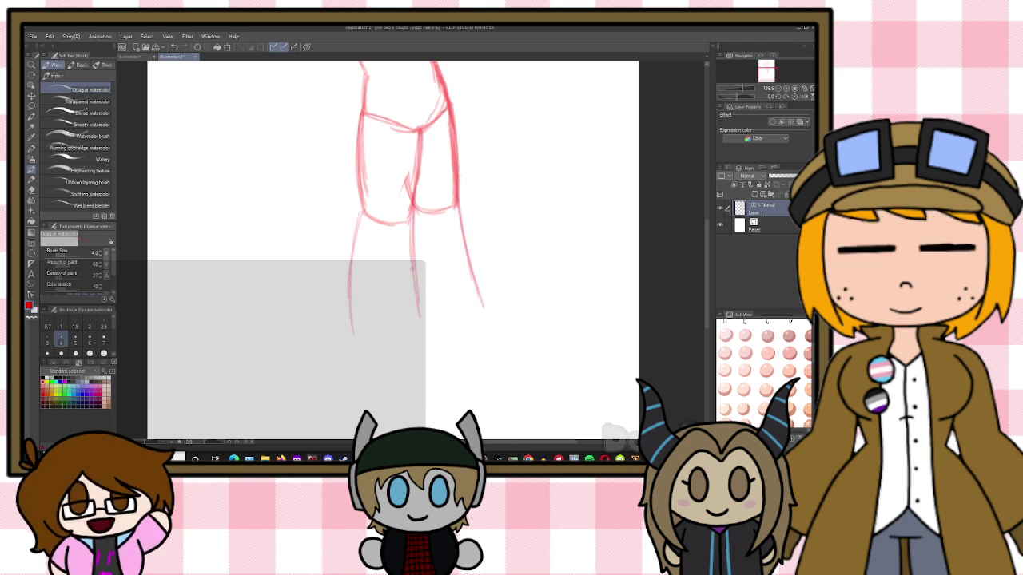
Close the left lower leg with a rounded bottom and thicken its side lines up to the knee
left_click_drag(357, 218, 351, 323)
left_click_drag(355, 241, 347, 278)
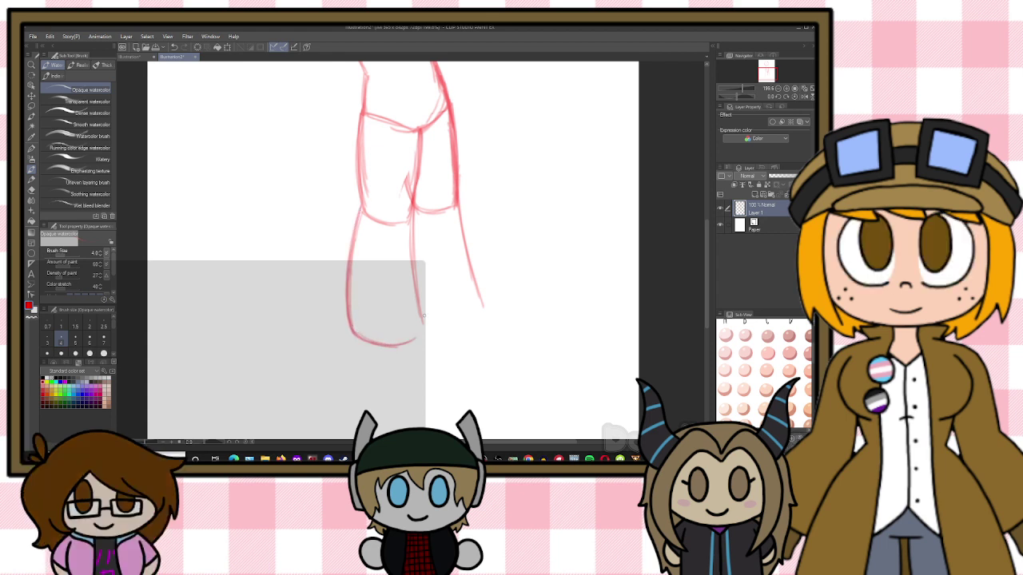
left_click_drag(407, 342, 425, 315)
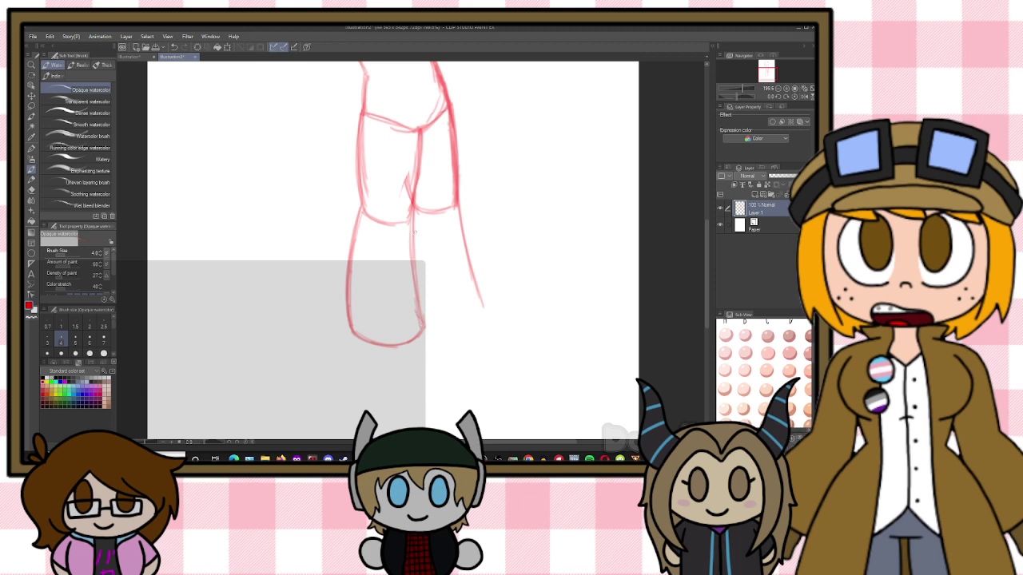
left_click_drag(412, 211, 420, 327)
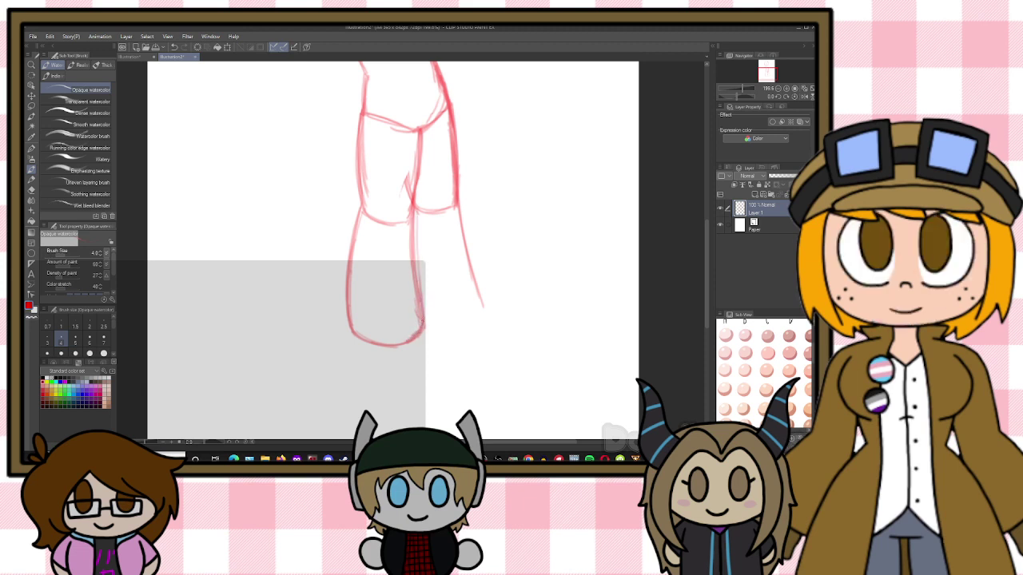
left_click_drag(414, 208, 419, 264)
left_click_drag(417, 171, 418, 275)
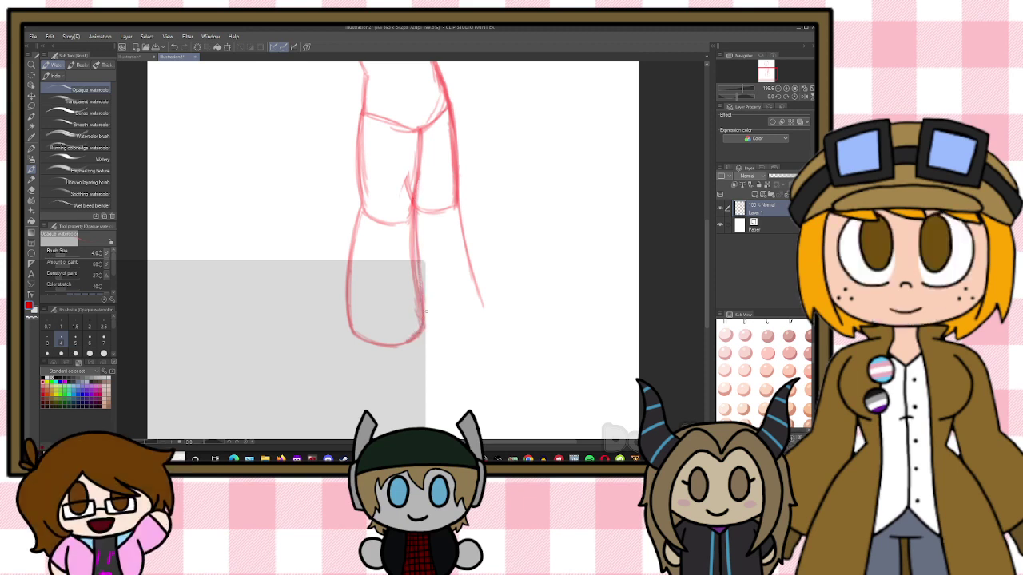
Close the right lower leg with a curved bottom edge and strengthen its outer line and the line between the legs
mouse_move(425, 314)
left_mouse_down()
mouse_move(452, 319)
mouse_move(481, 309)
left_mouse_up()
mouse_move(460, 214)
left_mouse_down()
mouse_move(455, 195)
mouse_move(480, 299)
left_mouse_up()
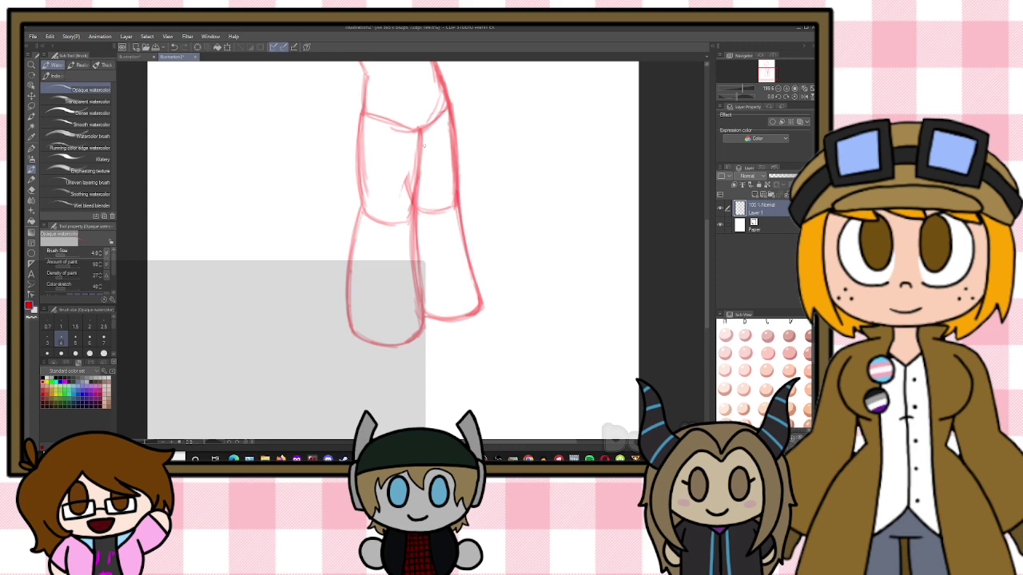
left_click_drag(422, 130, 416, 289)
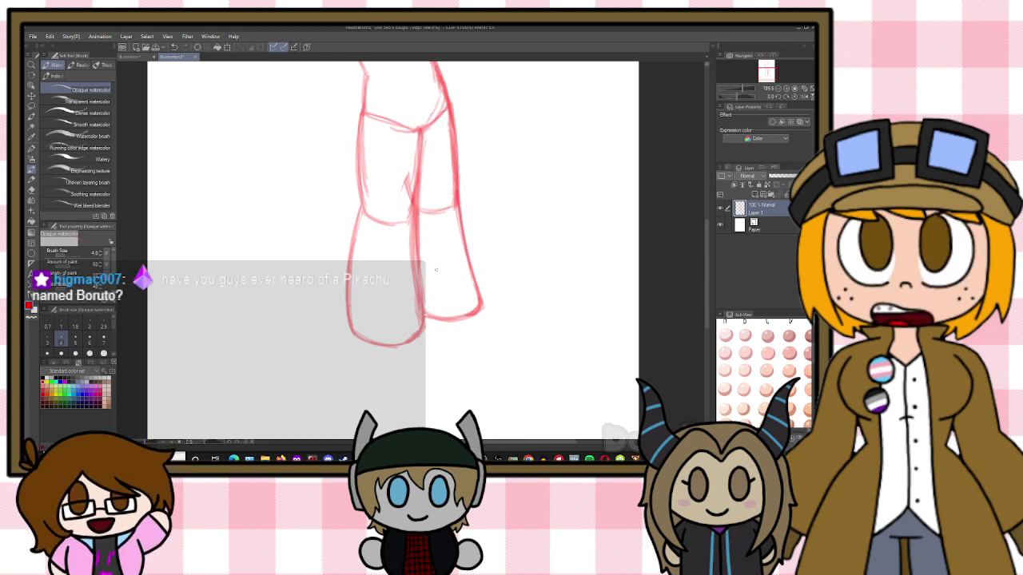
Lasso the whole body below the head, rotate it slightly clockwise under the head and clear the selection
scroll(389, 200, "down", 4)
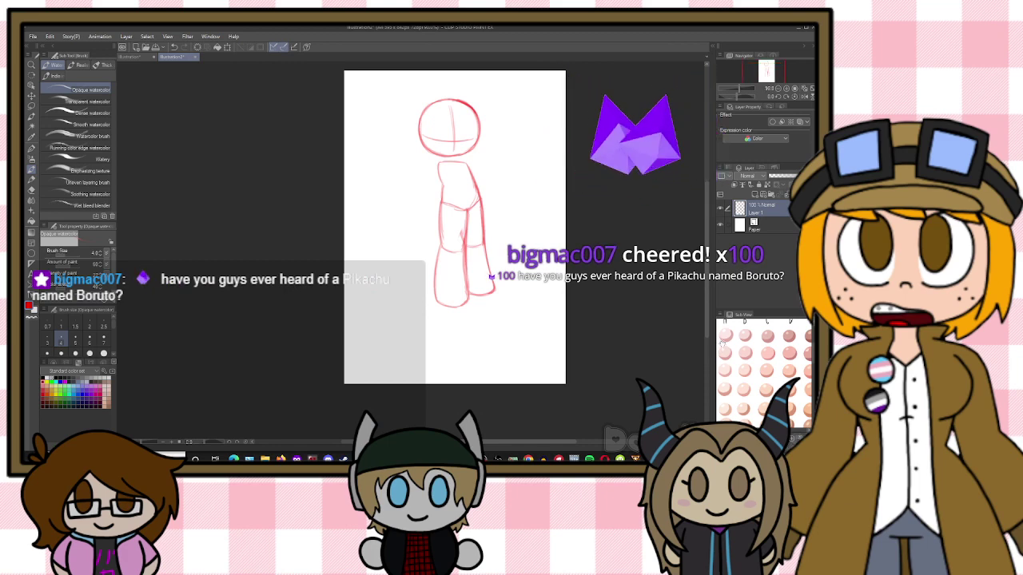
left_click_drag(708, 308, 706, 279)
scroll(567, 294, "up", 4)
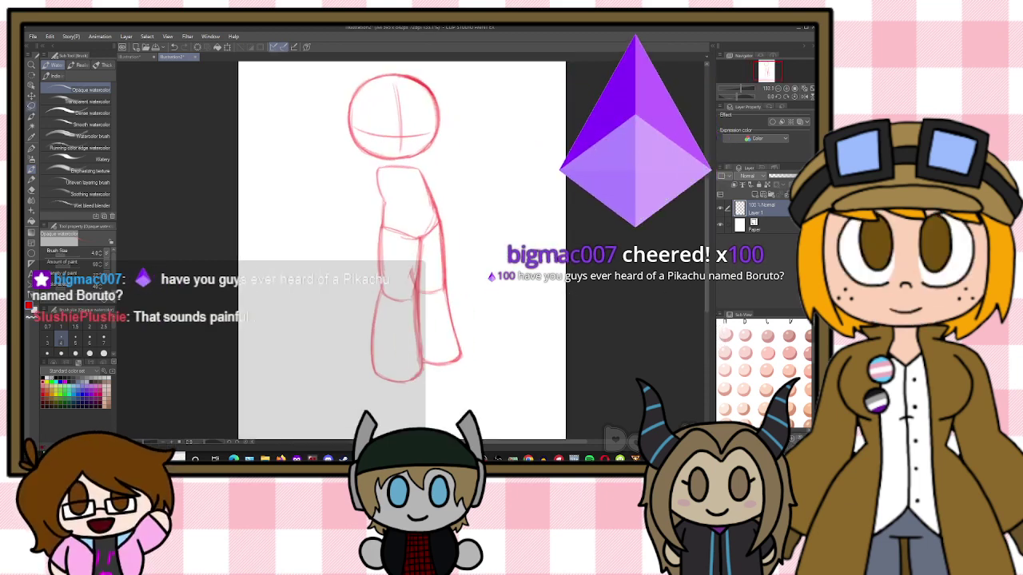
key("m")
mouse_move(452, 183)
left_mouse_down()
mouse_move(355, 184)
mouse_move(342, 336)
mouse_move(448, 408)
mouse_move(468, 289)
mouse_move(506, 291)
mouse_move(507, 300)
mouse_move(489, 295)
mouse_move(451, 324)
mouse_move(492, 303)
mouse_move(460, 318)
left_mouse_up()
key("ctrl+t")
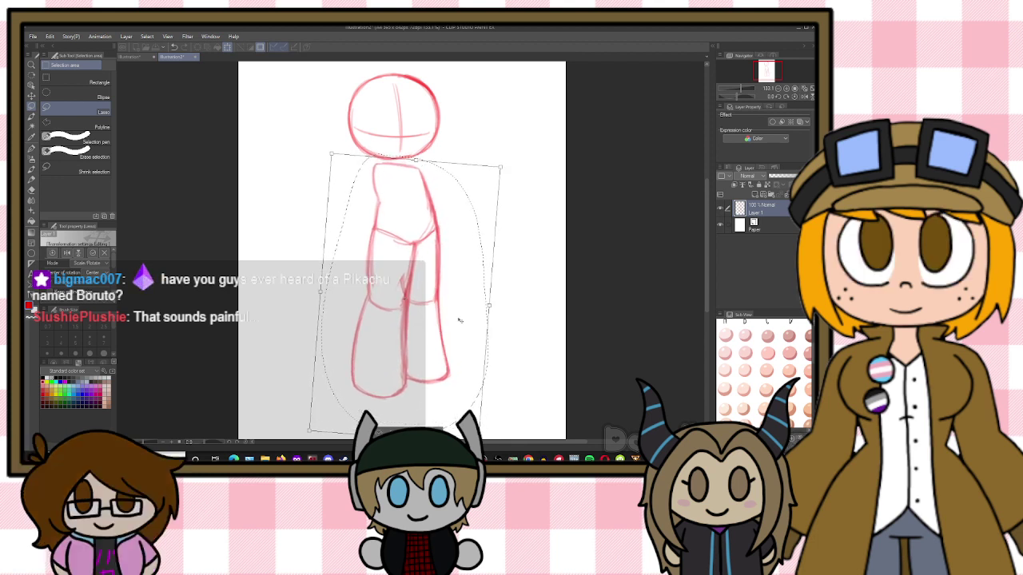
key("Return")
key("ctrl+d")
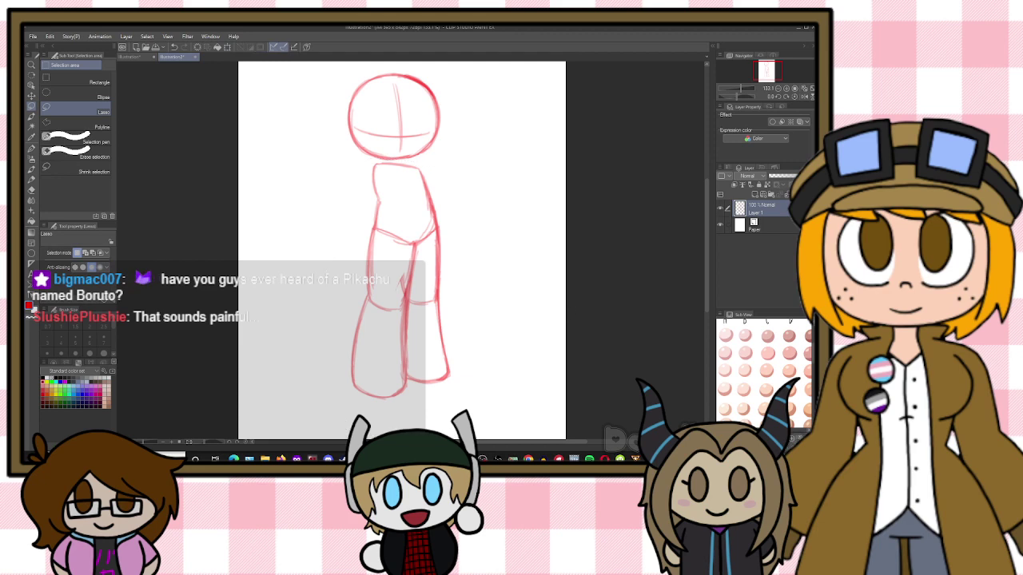
Lasso the head, scale it down slightly, place it close above the torso and clear the selection
scroll(550, 280, "down", 4)
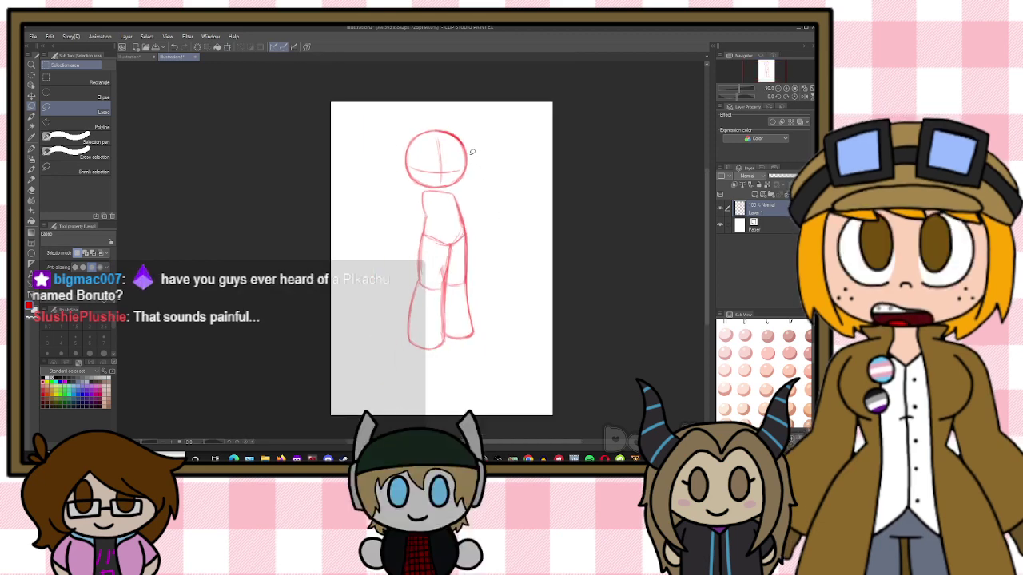
scroll(468, 147, "up", 5)
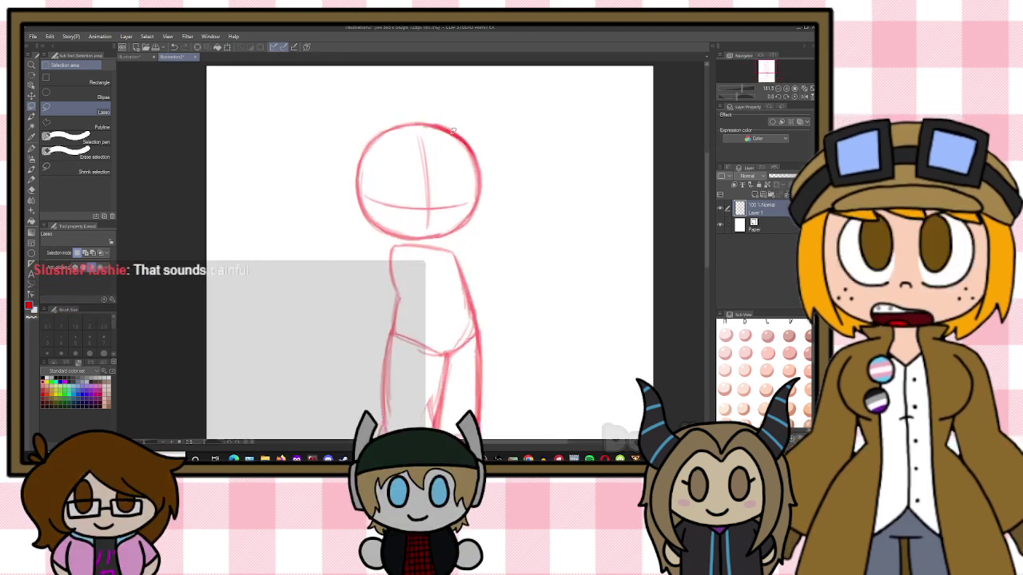
mouse_move(402, 97)
left_mouse_down()
mouse_move(300, 269)
mouse_move(335, 295)
mouse_move(417, 290)
mouse_move(523, 251)
mouse_move(487, 103)
mouse_move(418, 105)
left_mouse_up()
key("ctrl+t")
key("Return")
key("ctrl+d")
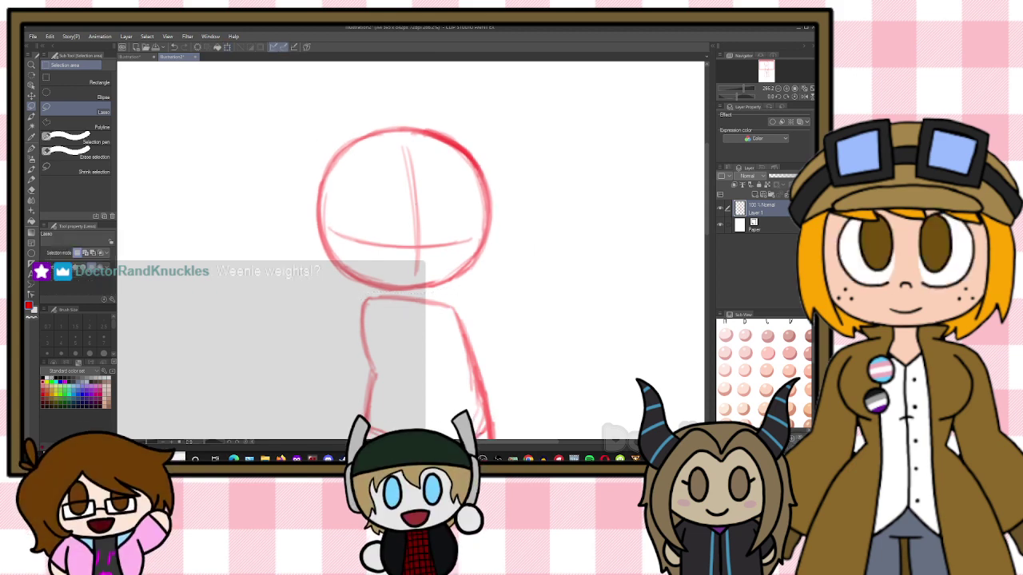
Draw two short neck lines and the outer contour of a bent arm from the left shoulder out to an elbow and back to the hip
key("b")
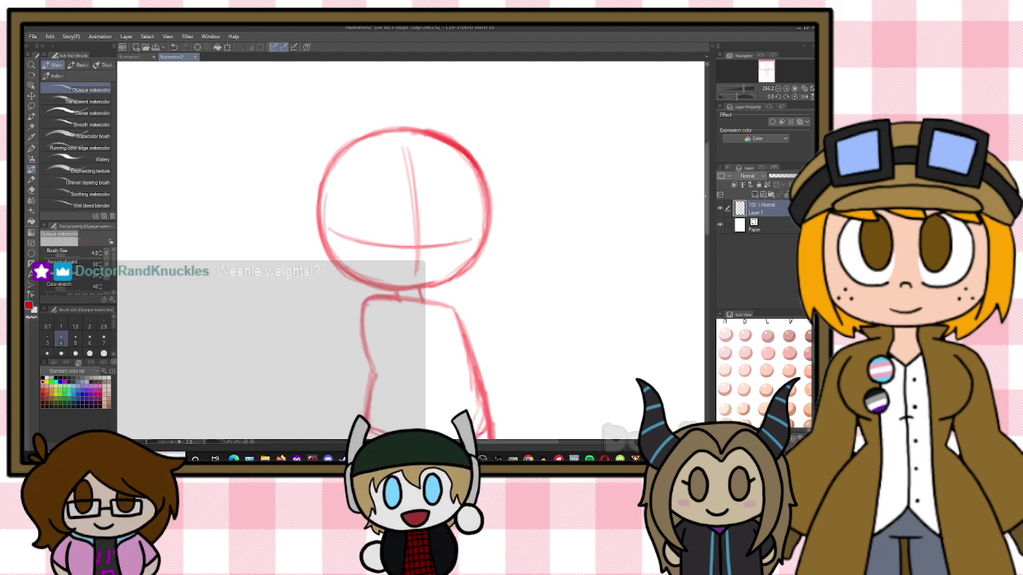
scroll(655, 167, "down", 3)
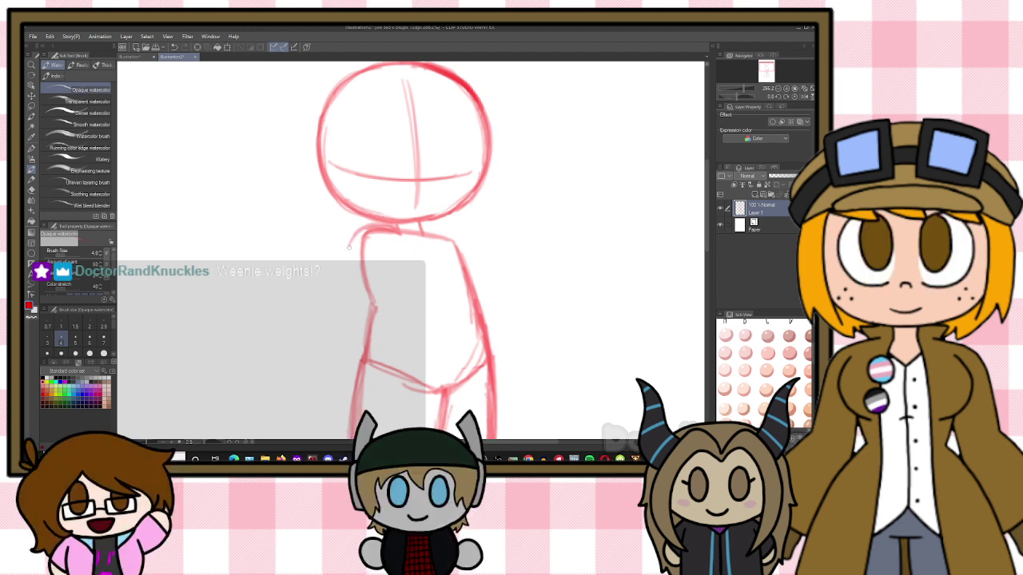
mouse_move(361, 229)
left_mouse_down()
mouse_move(324, 312)
mouse_move(360, 360)
left_mouse_up()
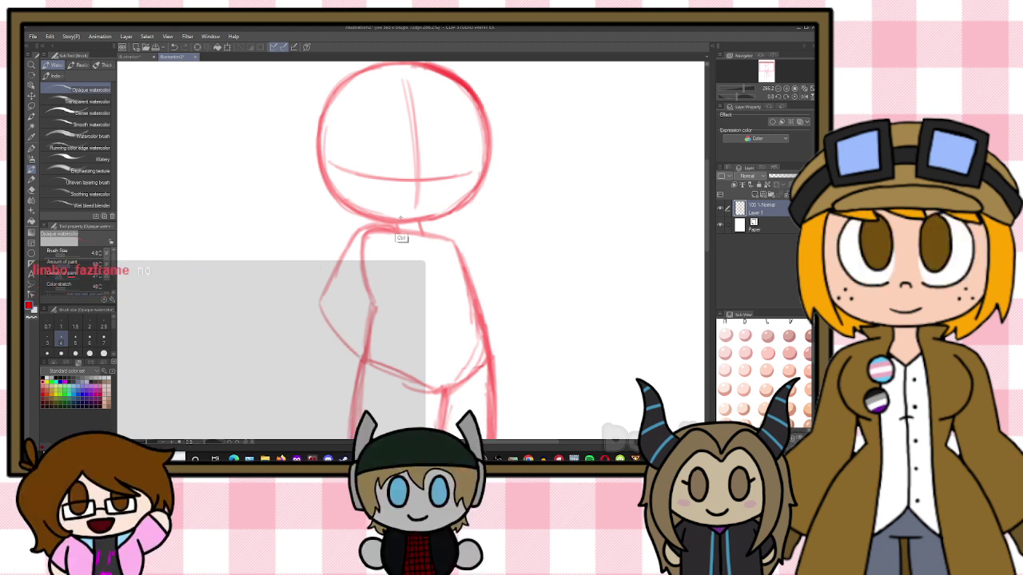
Undo the left arm's outline and redraw it slightly narrower from the shoulder out to the elbow and back to the hip
key("ctrl+z")
key("ctrl+z")
key("ctrl+z")
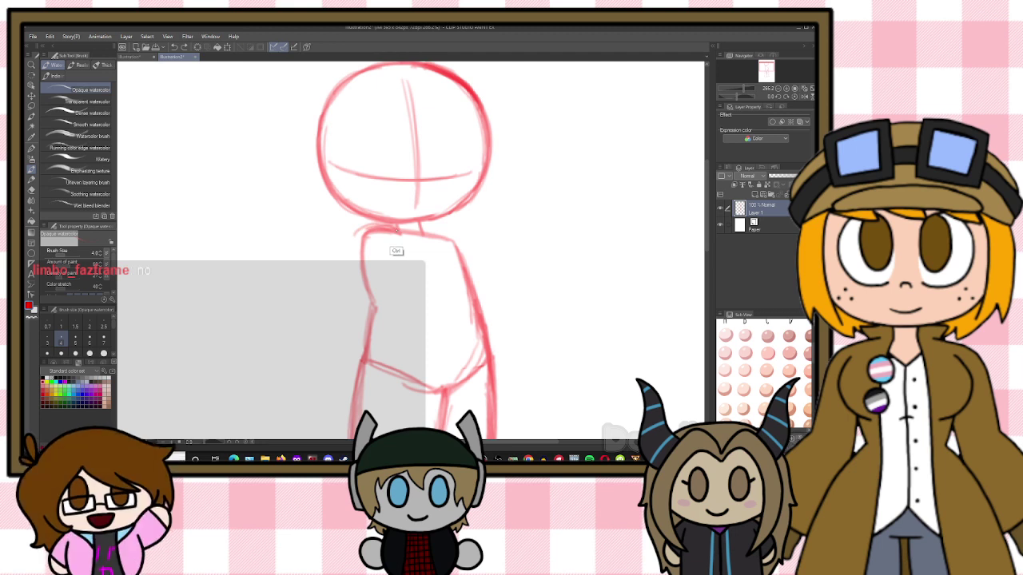
mouse_move(397, 231)
left_mouse_down()
mouse_move(365, 224)
mouse_move(327, 304)
mouse_move(363, 351)
left_mouse_up()
key("ctrl+z")
left_click_drag(326, 312, 362, 353)
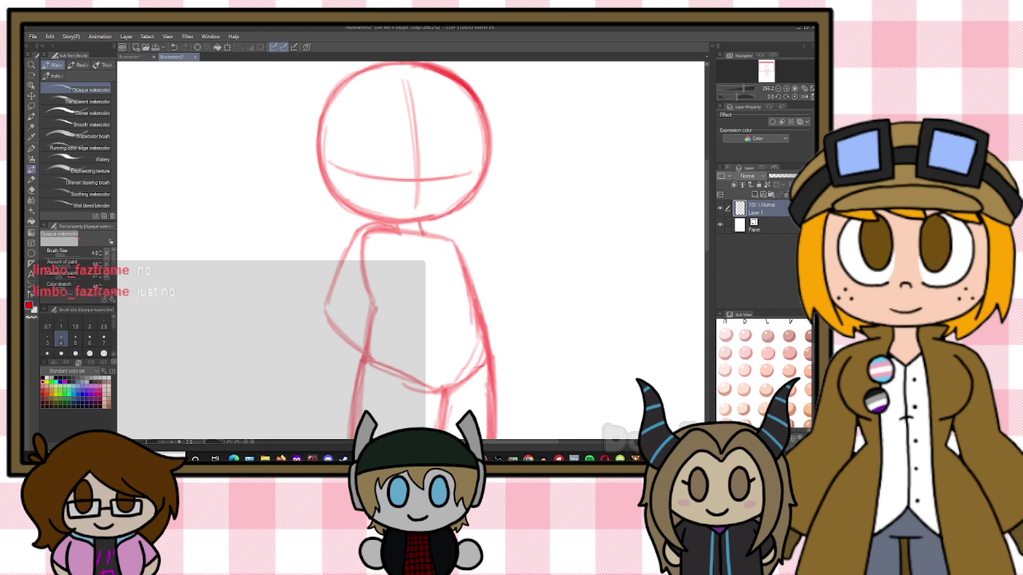
Draw the right shoulder sloping into a short upper arm with a diagonal raised forearm line, and curve the inner edge of the left forearm
left_click_drag(445, 231, 460, 239)
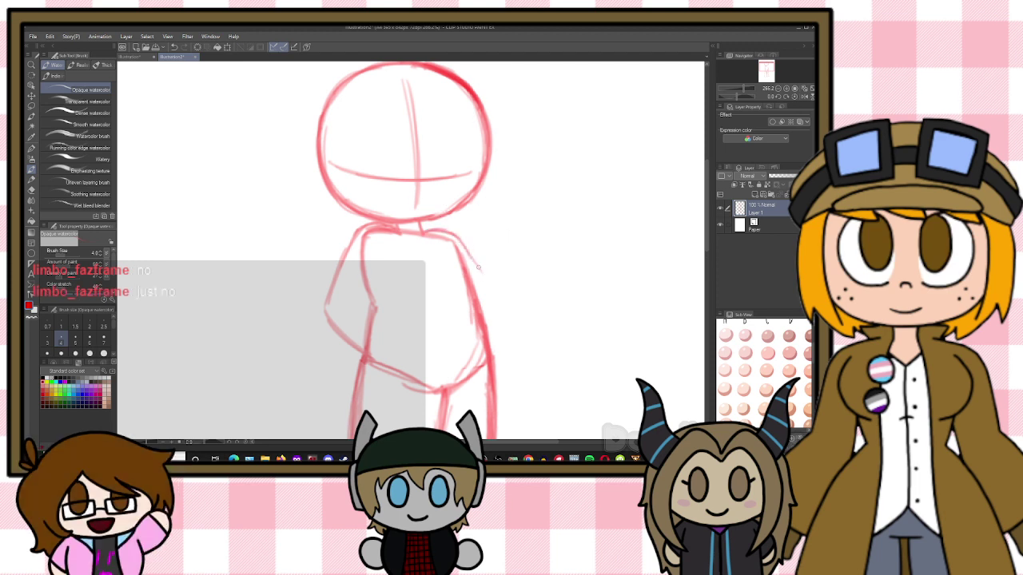
mouse_move(459, 241)
left_mouse_down()
mouse_move(498, 281)
mouse_move(485, 272)
mouse_move(523, 229)
left_mouse_up()
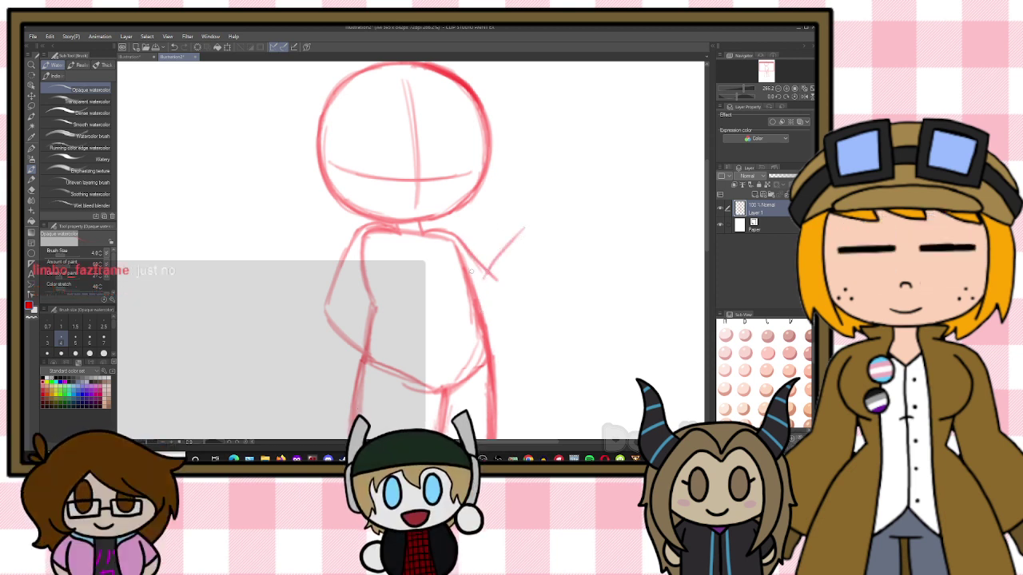
mouse_move(395, 318)
left_mouse_down()
mouse_move(358, 367)
mouse_move(380, 334)
mouse_move(376, 310)
mouse_move(383, 338)
left_mouse_up()
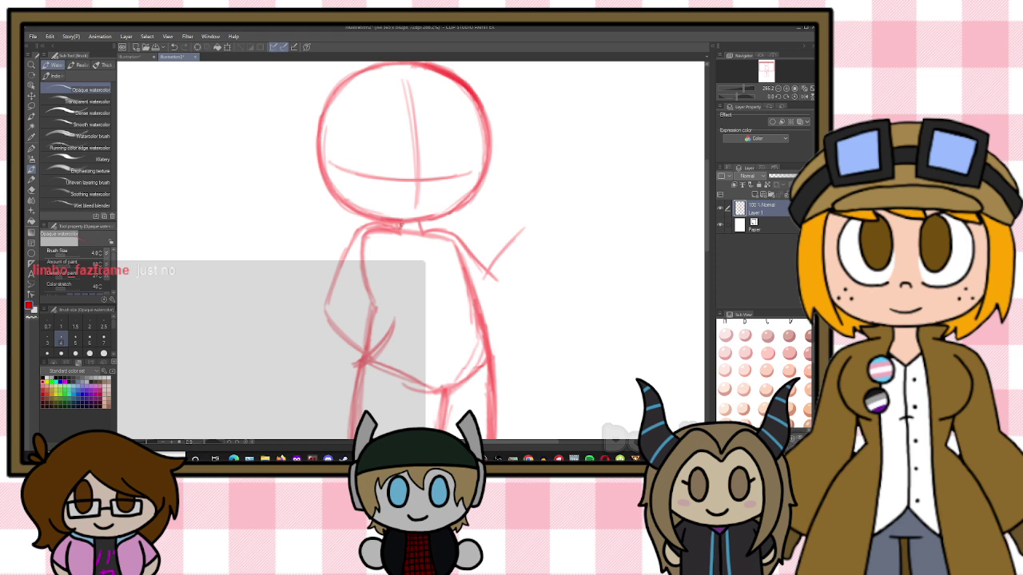
Sketch a two-part collar at the neck and the left coat panel with a long front edge, side line and curved hem behind the bent arm
mouse_move(400, 226)
left_mouse_down()
mouse_move(372, 218)
mouse_move(446, 223)
mouse_move(422, 224)
left_mouse_up()
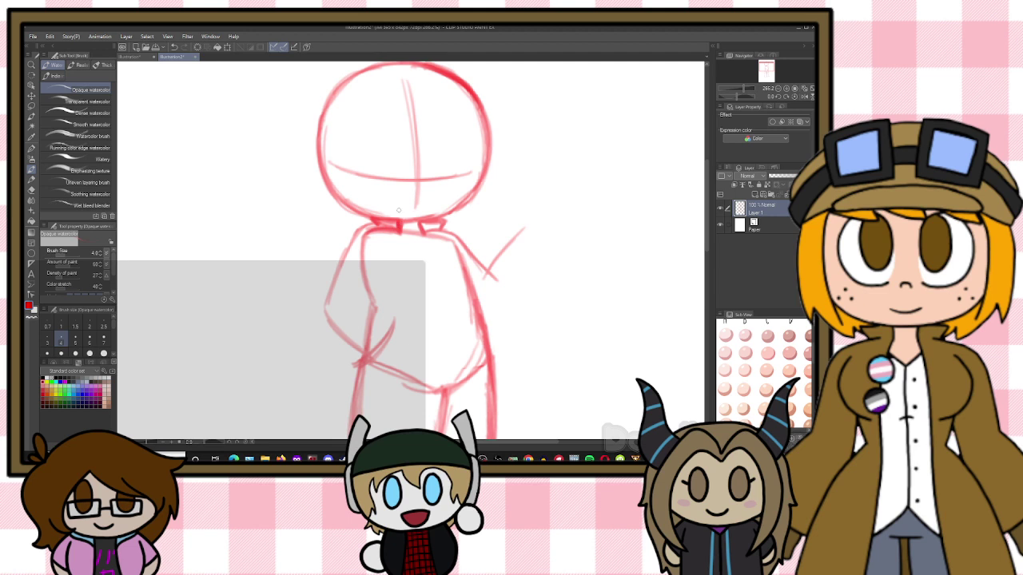
left_click_drag(400, 240, 403, 371)
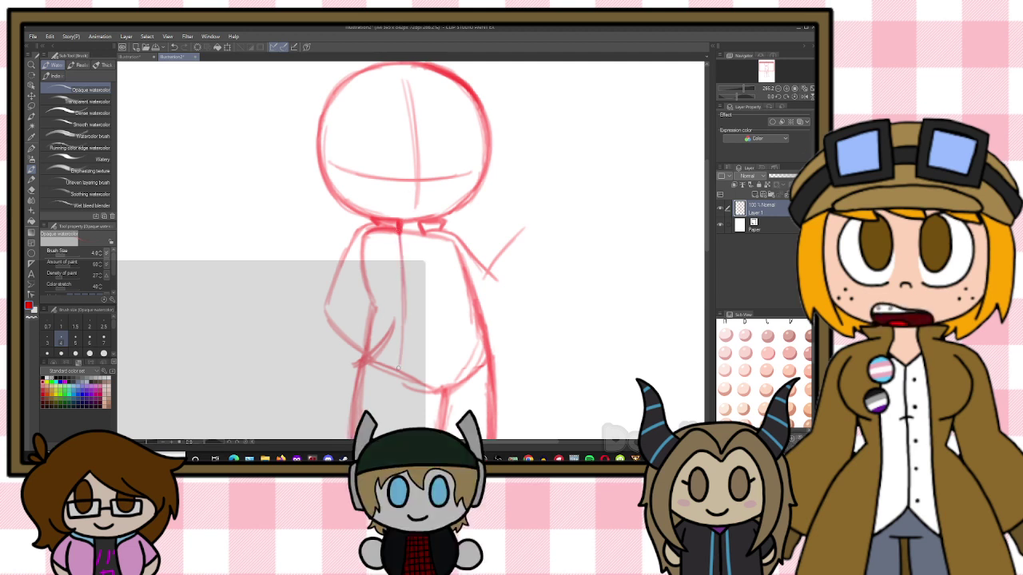
left_click_drag(401, 291, 404, 374)
left_click_drag(404, 310, 404, 397)
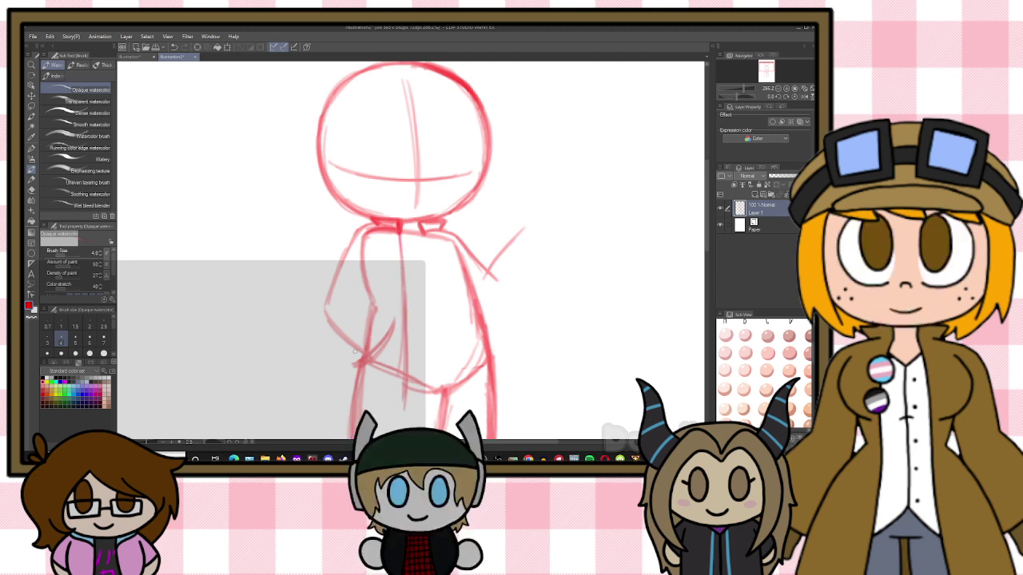
left_click_drag(360, 349, 347, 406)
mouse_move(353, 366)
left_mouse_down()
mouse_move(346, 399)
mouse_move(376, 412)
mouse_move(340, 395)
mouse_move(395, 414)
left_mouse_up()
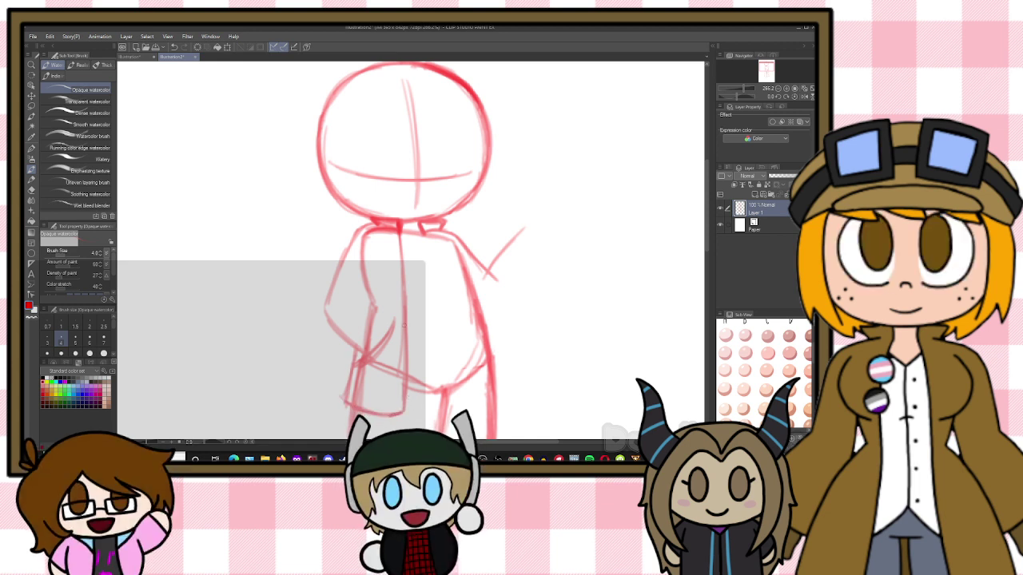
left_click_drag(359, 289, 390, 326)
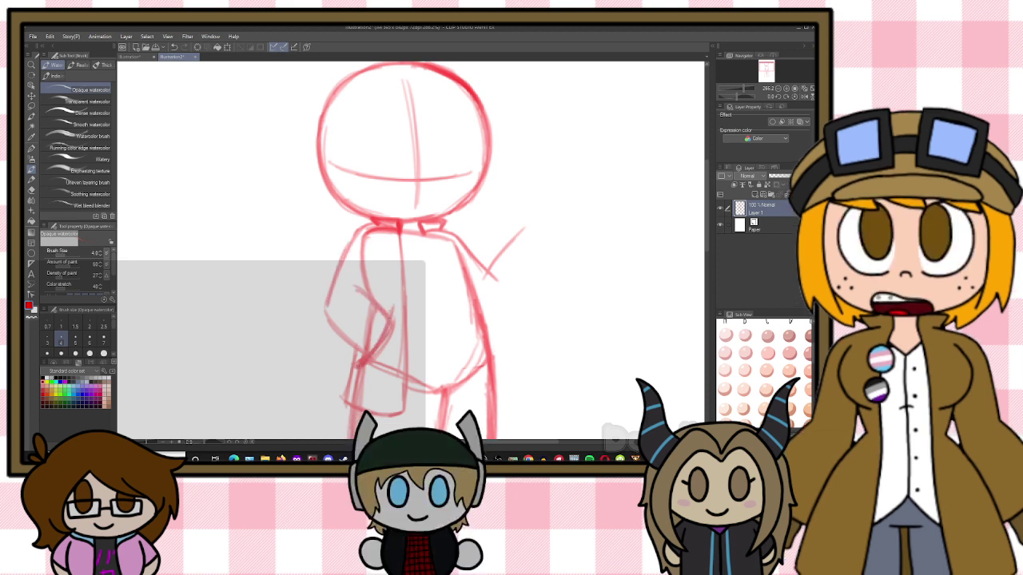
left_click_drag(404, 272, 409, 385)
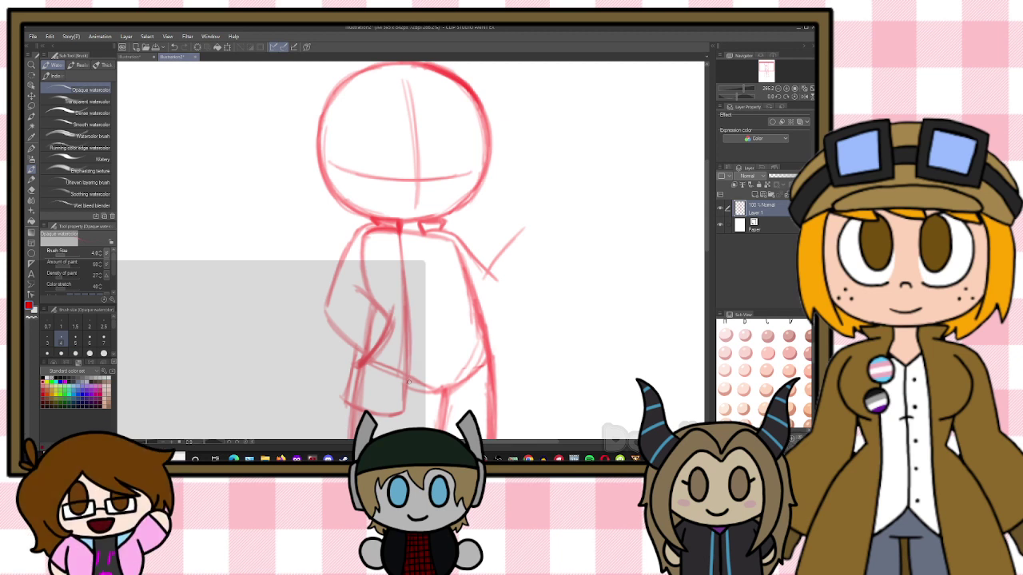
Draw the right coat panel with its front edge, flared outer side and slanted hem, and darken the left panel's hem and side
left_click_drag(705, 226, 707, 235)
scroll(421, 251, "down", 3)
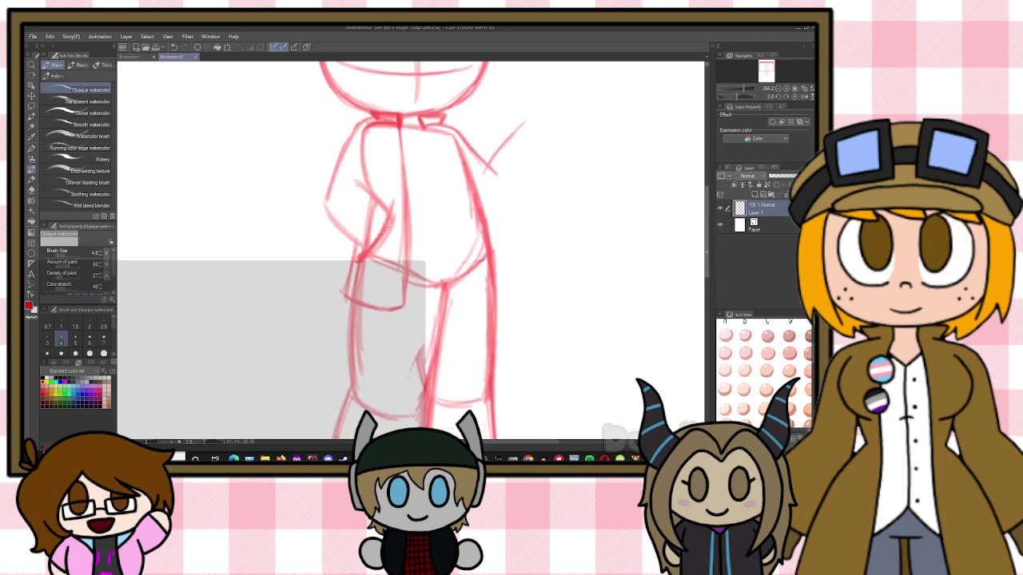
scroll(421, 251, "up", 4)
scroll(621, 214, "down", 3)
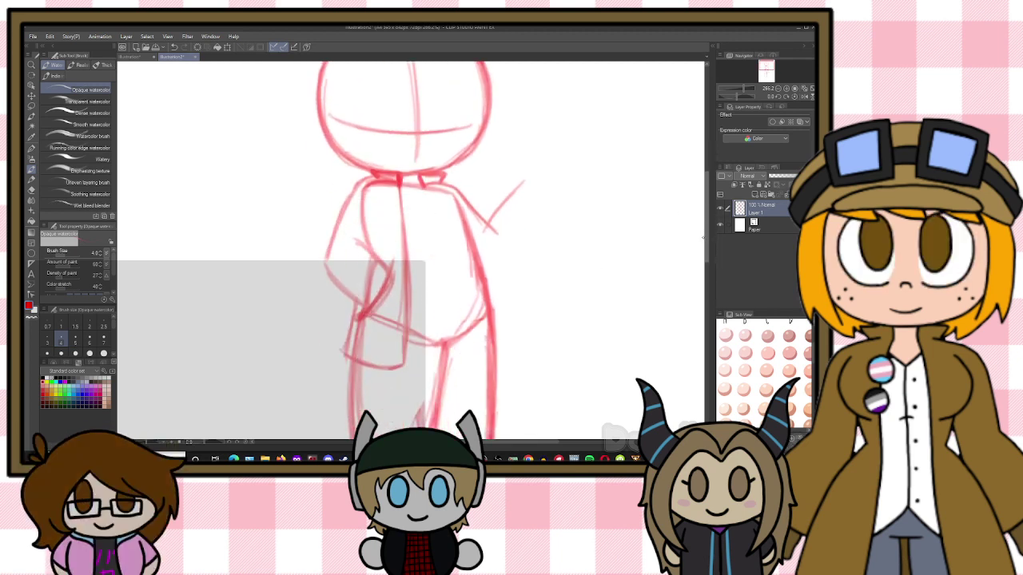
scroll(622, 215, "up", 1)
mouse_move(427, 204)
left_mouse_down()
mouse_move(451, 254)
mouse_move(474, 382)
left_mouse_up()
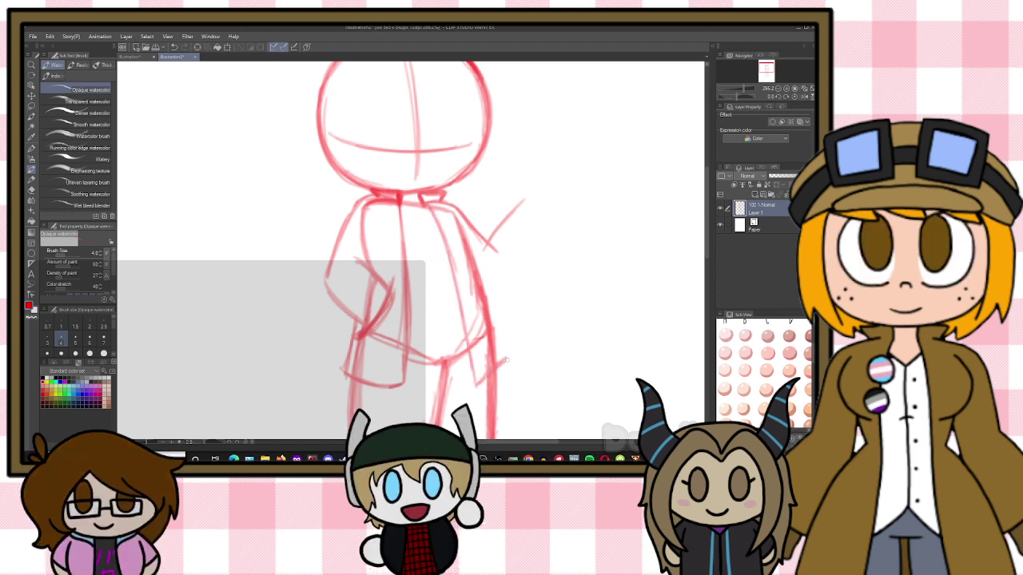
left_click_drag(477, 261, 505, 351)
mouse_move(480, 286)
left_mouse_down()
mouse_move(510, 359)
mouse_move(499, 367)
left_mouse_up()
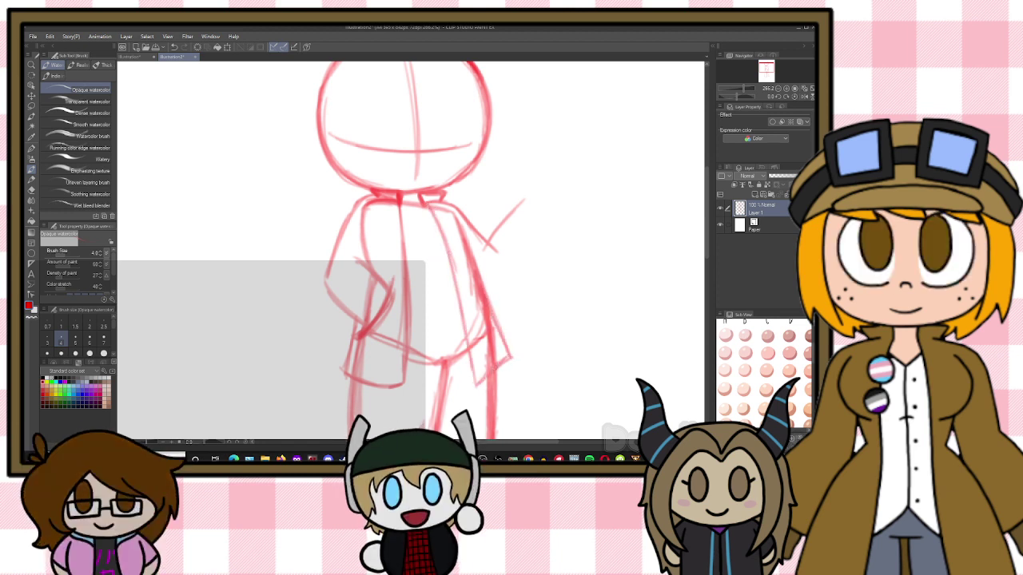
mouse_move(406, 328)
left_mouse_down()
mouse_move(408, 382)
mouse_move(409, 367)
mouse_move(374, 378)
mouse_move(397, 391)
left_mouse_up()
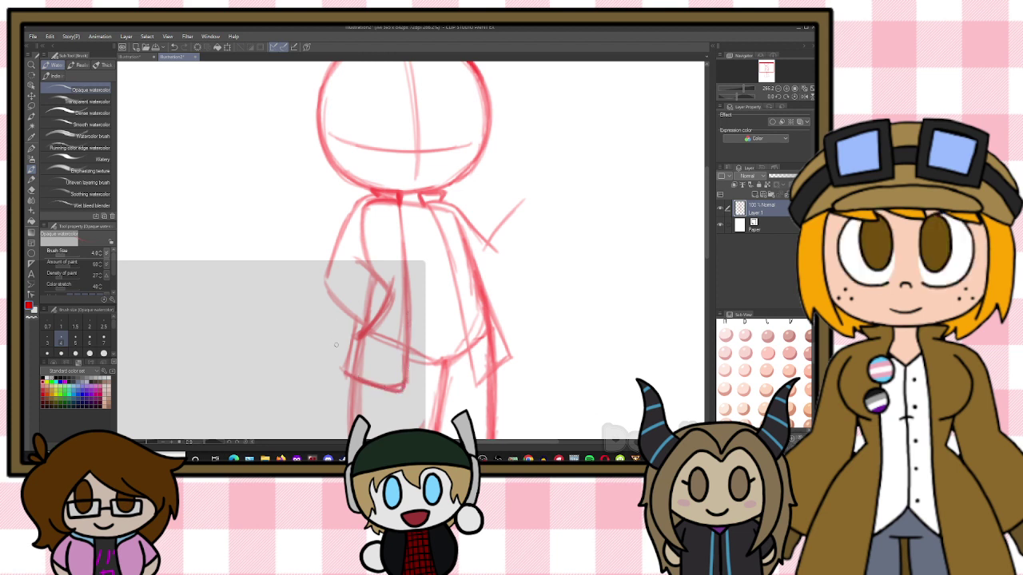
left_click_drag(352, 329, 344, 370)
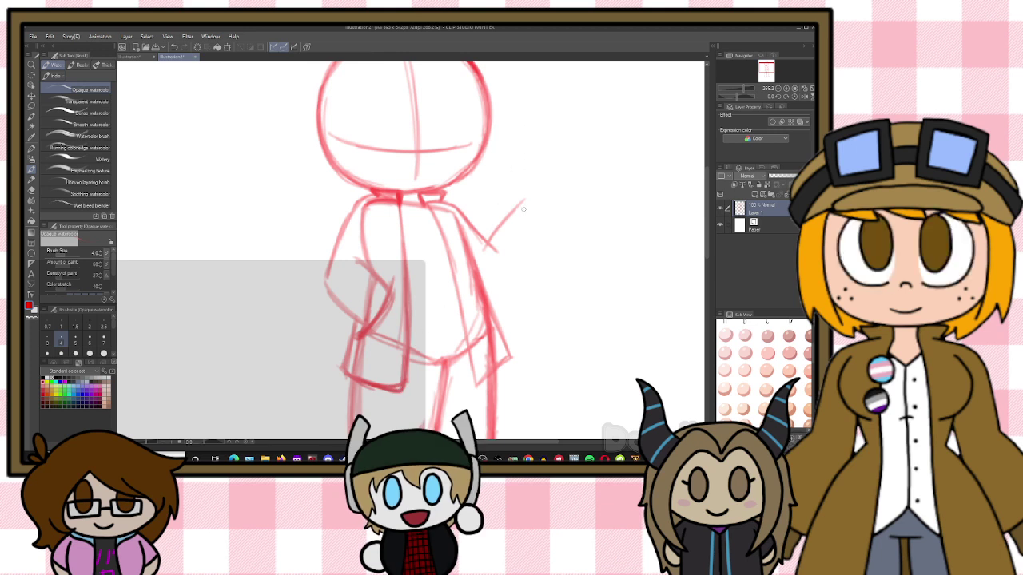
Complete the raised right forearm with a rounded elbow, an outer edge and a closing line at the wrist
left_click_drag(482, 281, 502, 289)
left_click_drag(528, 233, 515, 269)
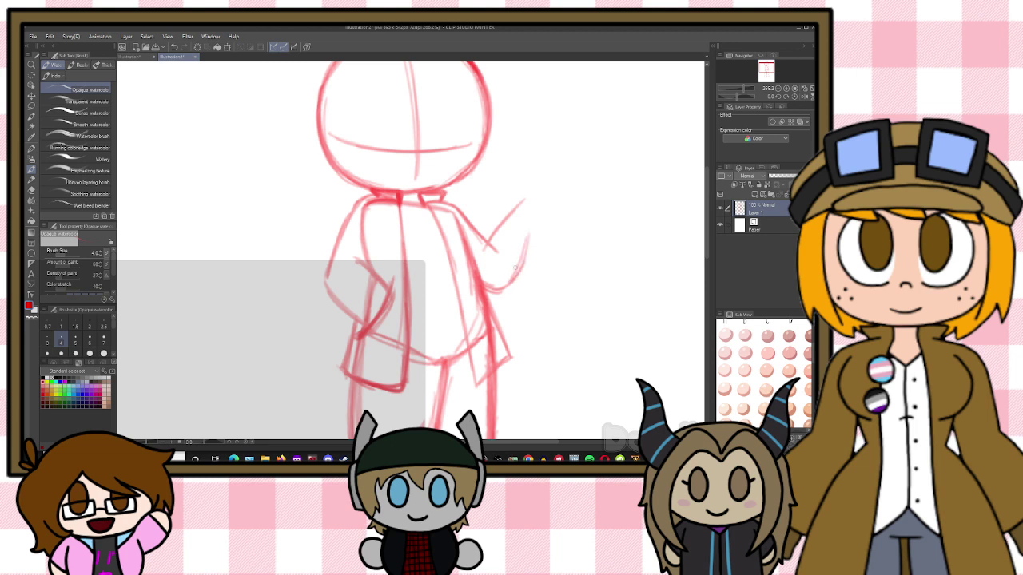
mouse_move(532, 231)
left_mouse_down()
mouse_move(526, 256)
mouse_move(504, 222)
mouse_move(508, 211)
mouse_move(534, 234)
left_mouse_up()
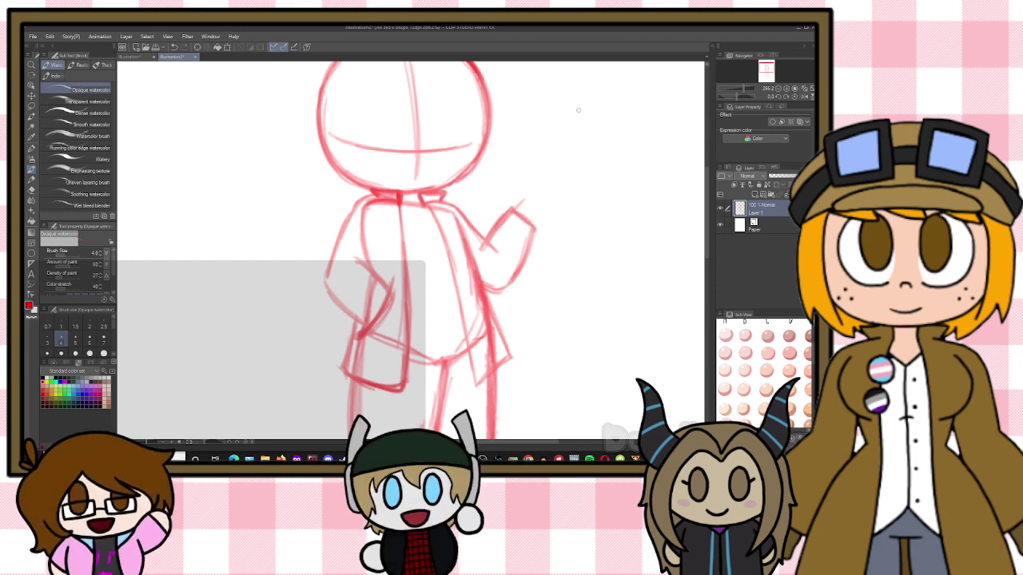
Sketch a loosely closed hand with a thumb and curled fingers in the empty space above the raised forearm
left_click_drag(708, 219, 708, 202)
left_click_drag(543, 197, 535, 214)
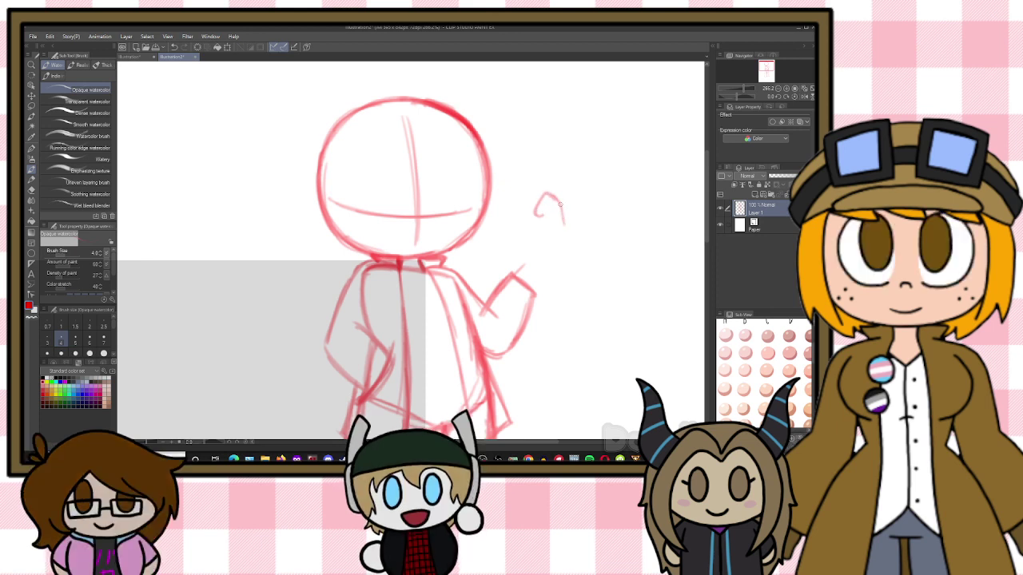
mouse_move(559, 203)
left_mouse_down()
mouse_move(520, 208)
mouse_move(536, 212)
mouse_move(521, 203)
mouse_move(524, 230)
left_mouse_up()
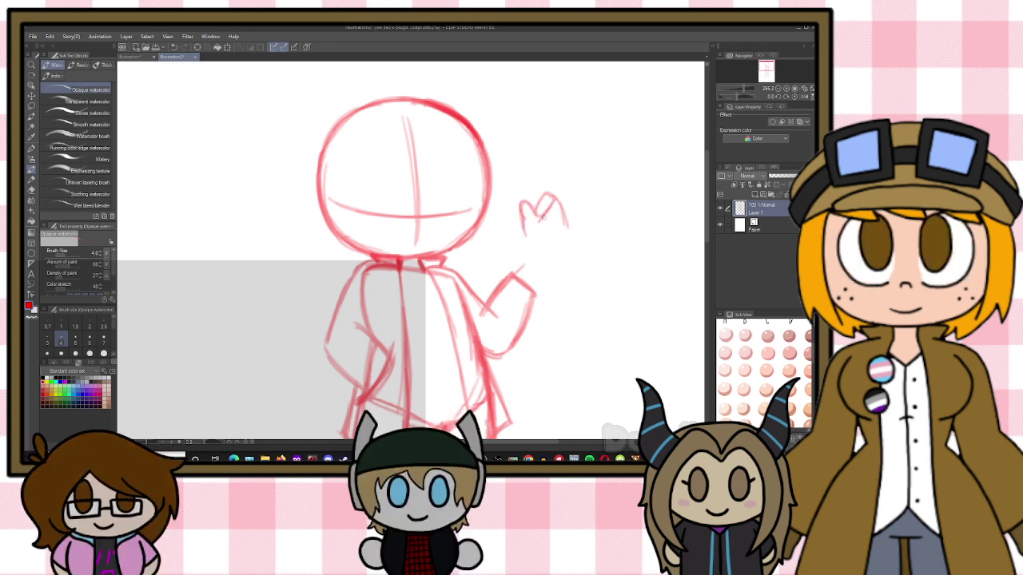
mouse_move(553, 201)
left_mouse_down()
mouse_move(540, 222)
mouse_move(549, 223)
left_mouse_up()
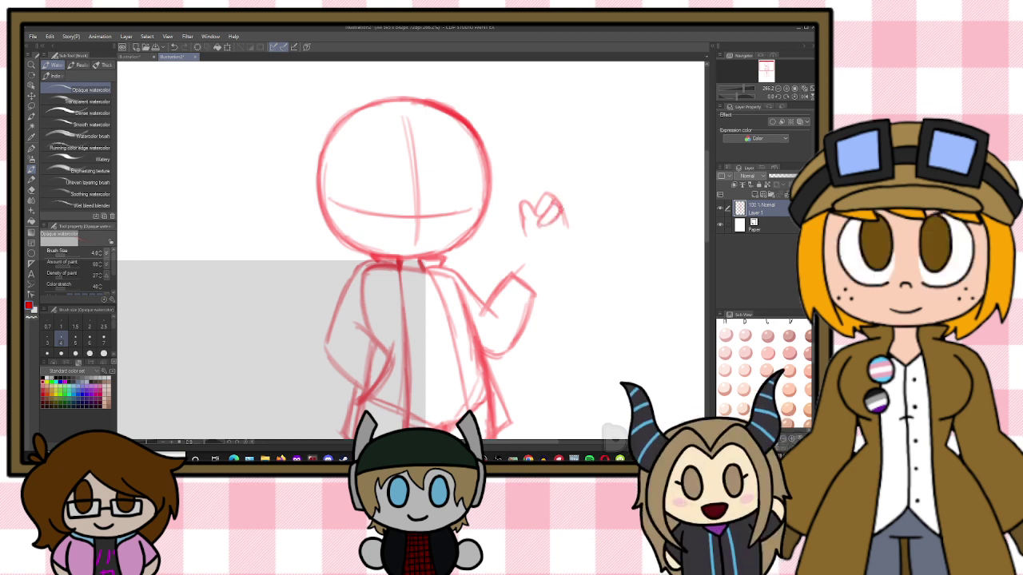
mouse_move(548, 210)
left_mouse_down()
mouse_move(540, 224)
mouse_move(560, 209)
left_mouse_up()
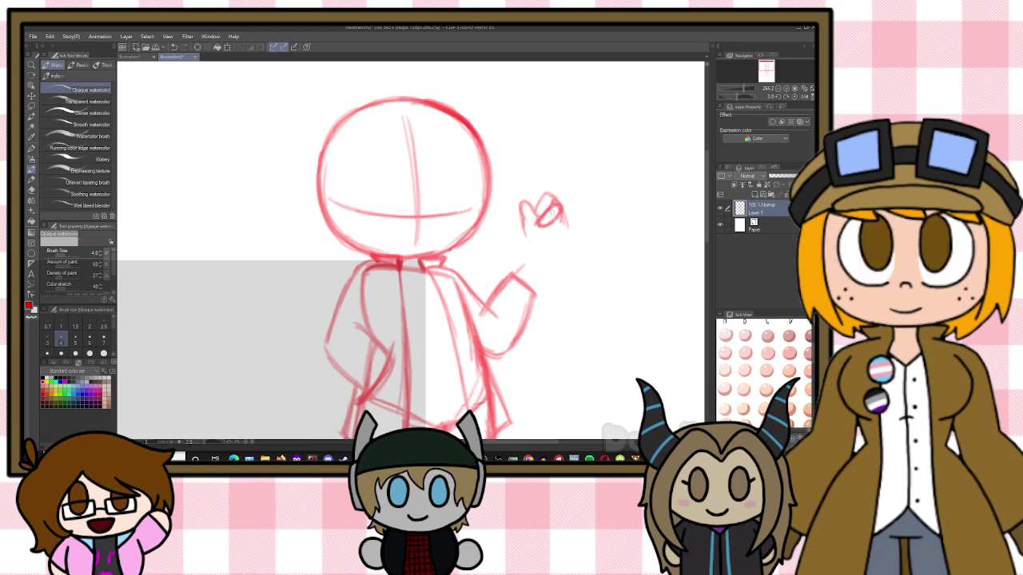
mouse_move(559, 206)
left_mouse_down()
mouse_move(545, 227)
mouse_move(551, 238)
mouse_move(564, 231)
mouse_move(561, 242)
left_mouse_up()
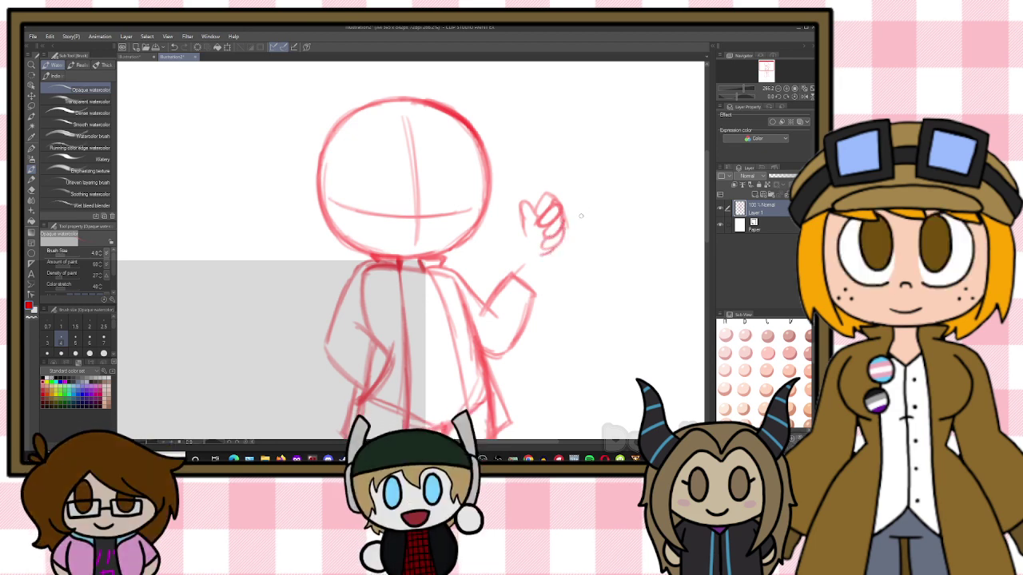
Lasso the hand, move it down onto the end of the raised forearm and clear the selection
key("m")
mouse_move(582, 201)
left_mouse_down()
mouse_move(511, 210)
mouse_move(589, 236)
mouse_move(581, 269)
mouse_move(589, 266)
left_mouse_up()
key("ctrl+t")
left_click_drag(567, 274, 553, 270)
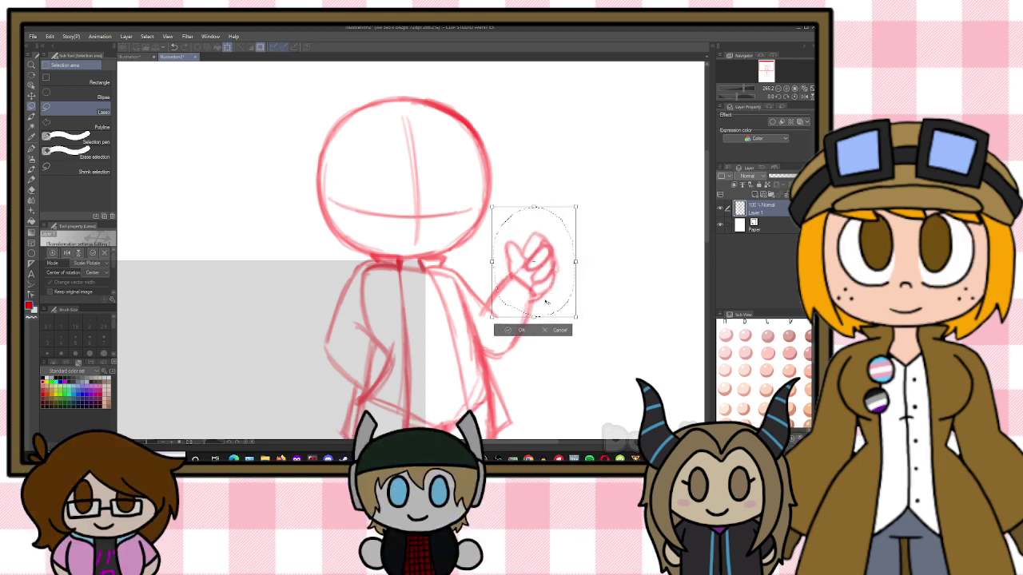
key("Return")
left_click(616, 275)
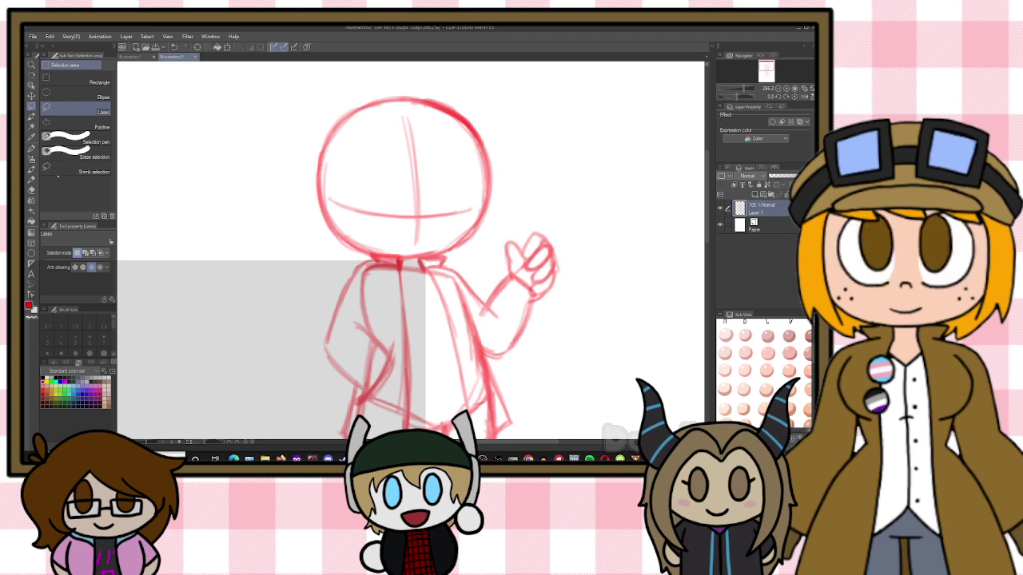
Draw the face: a flat-topped half-round shape with spikes over the left eye, a narrowed right eye and a short mouth
key("b")
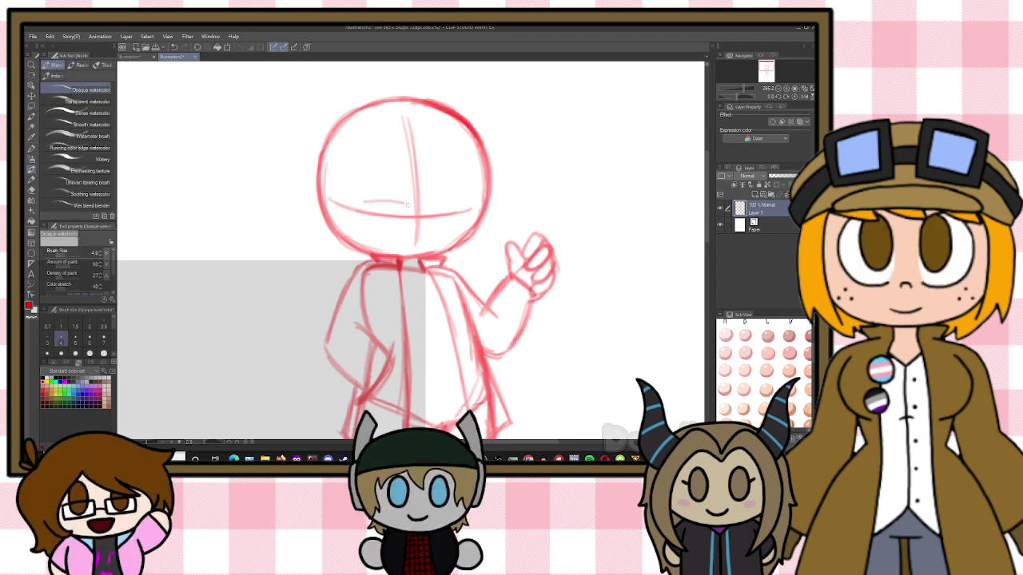
mouse_move(356, 200)
left_mouse_down()
mouse_move(407, 202)
mouse_move(357, 228)
mouse_move(371, 235)
mouse_move(406, 209)
mouse_move(399, 233)
mouse_move(405, 214)
mouse_move(387, 236)
mouse_move(397, 232)
mouse_move(365, 232)
mouse_move(357, 200)
mouse_move(411, 207)
left_mouse_up()
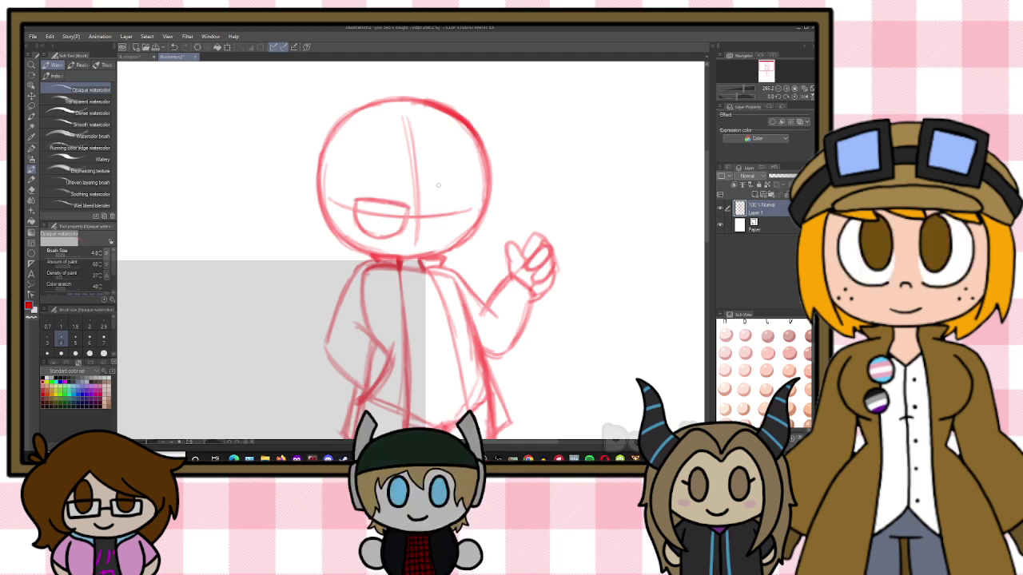
mouse_move(427, 213)
left_mouse_down()
mouse_move(471, 207)
mouse_move(466, 223)
mouse_move(445, 231)
mouse_move(465, 224)
mouse_move(436, 223)
left_mouse_up()
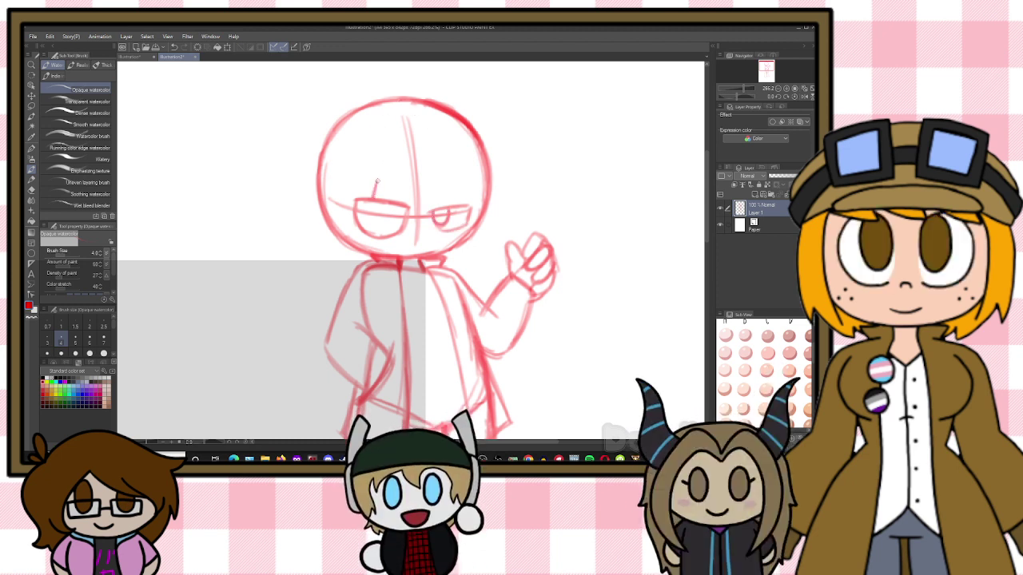
mouse_move(377, 181)
left_mouse_down()
mouse_move(382, 198)
mouse_move(397, 162)
mouse_move(390, 198)
left_mouse_up()
left_click_drag(376, 239, 382, 250)
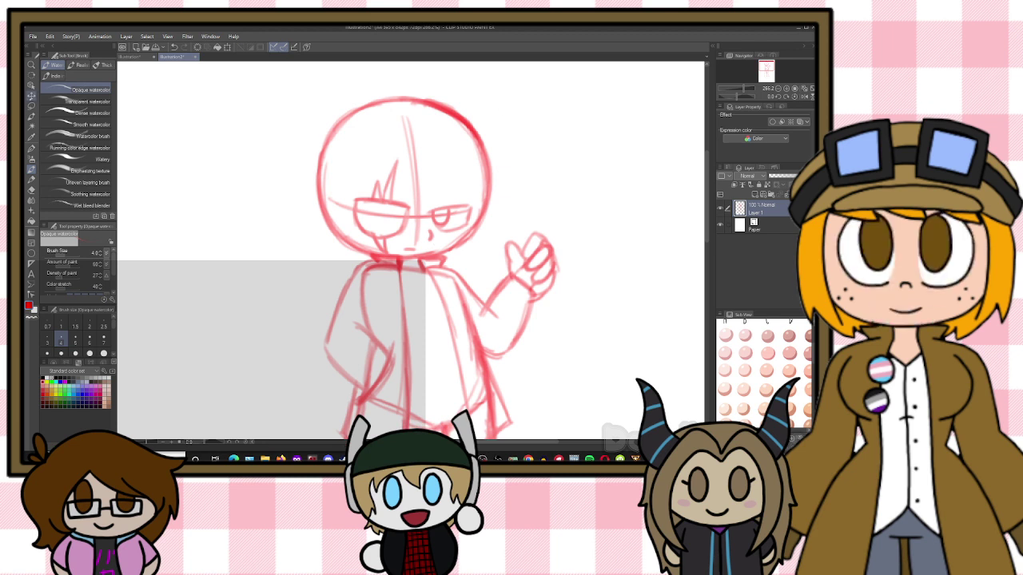
Lasso the facial features, shift them slightly up and to the right within the head, clear the selection and return to the brush
left_click(32, 106)
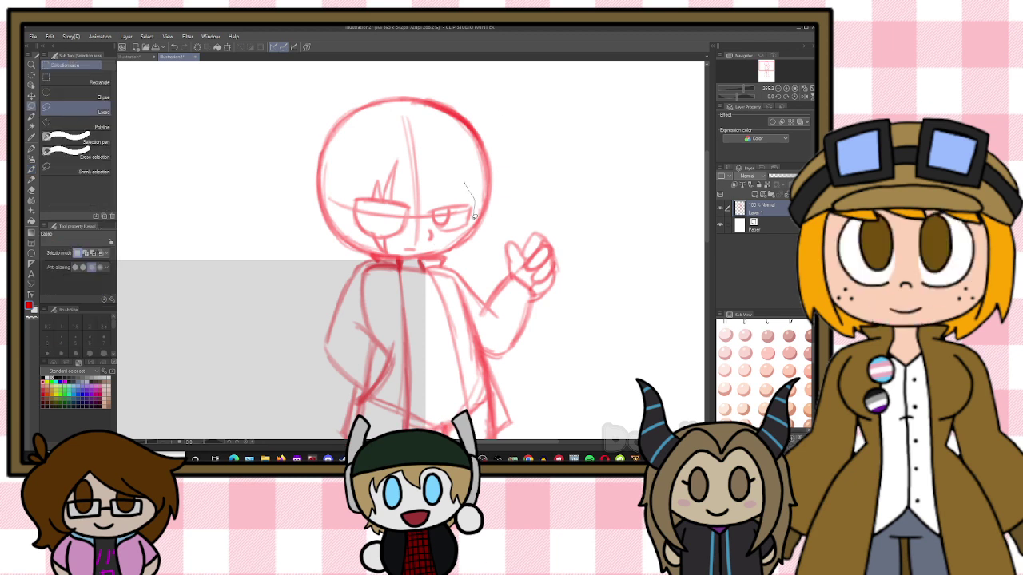
mouse_move(475, 216)
left_mouse_down()
mouse_move(429, 246)
mouse_move(388, 251)
mouse_move(349, 219)
mouse_move(340, 185)
mouse_move(405, 138)
mouse_move(465, 175)
left_mouse_up()
key("ctrl+t")
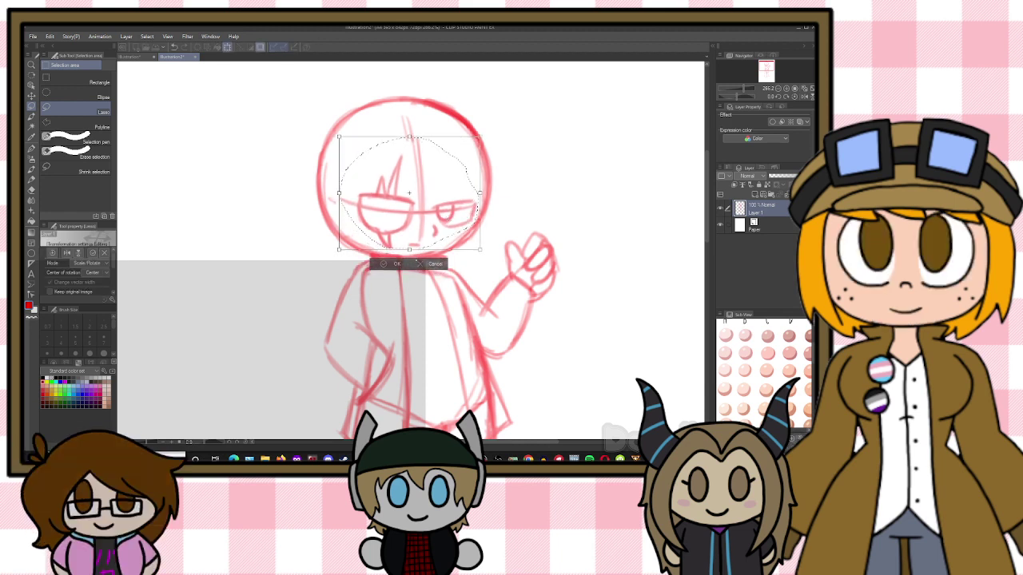
left_click(397, 263)
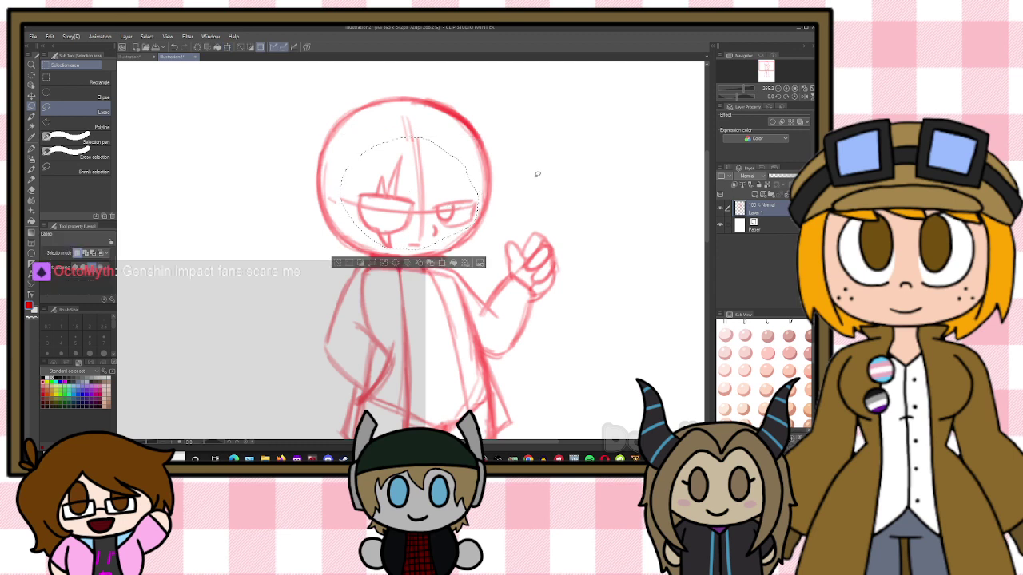
left_click(536, 174)
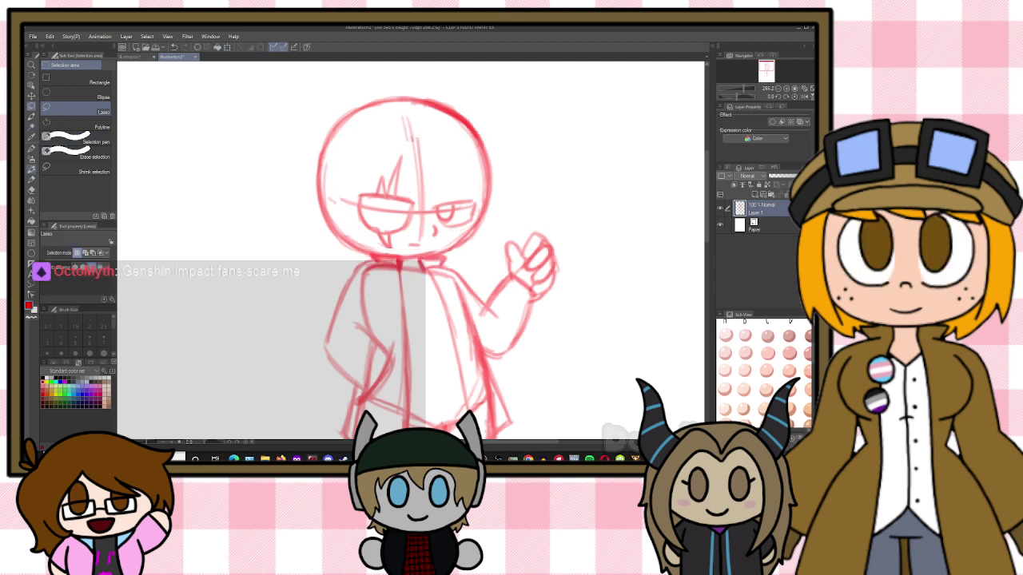
key("b")
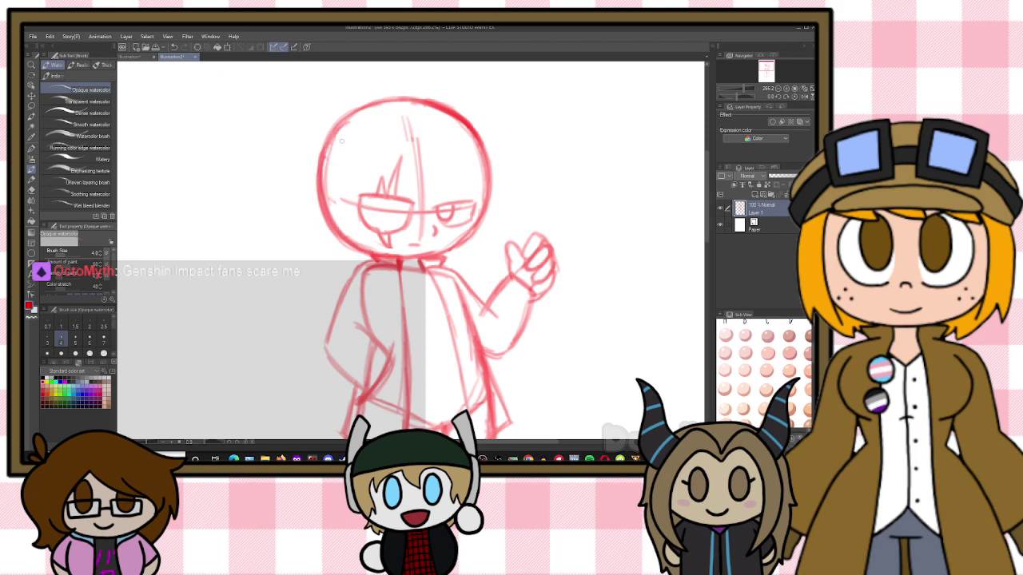
Darken the outline of the head along its upper curve, its side and the chin
mouse_move(326, 150)
left_mouse_down()
mouse_move(390, 103)
mouse_move(413, 99)
left_mouse_up()
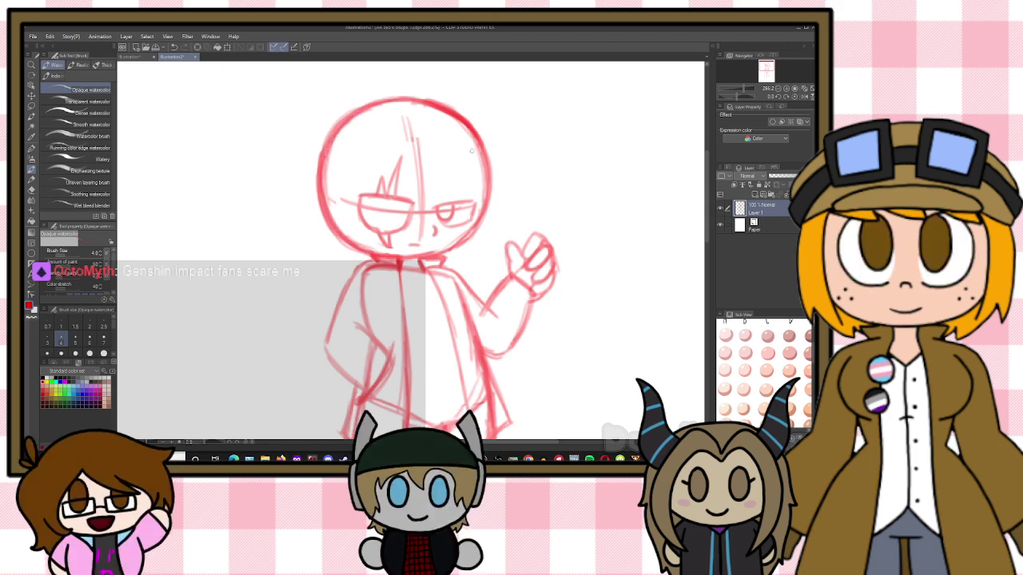
mouse_move(475, 139)
left_mouse_down()
mouse_move(481, 179)
mouse_move(458, 249)
mouse_move(467, 237)
mouse_move(444, 256)
left_mouse_up()
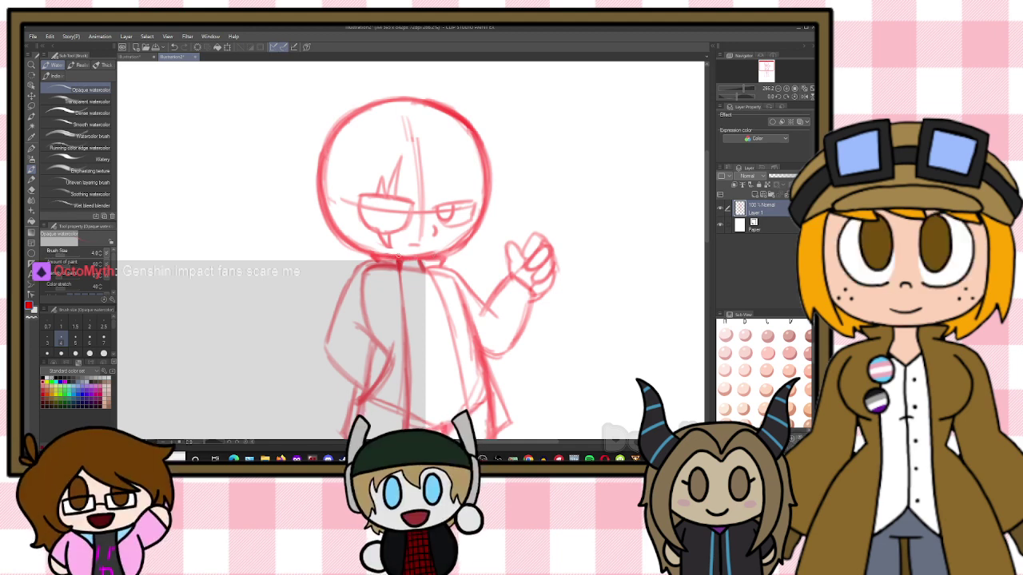
left_click_drag(462, 246, 406, 259)
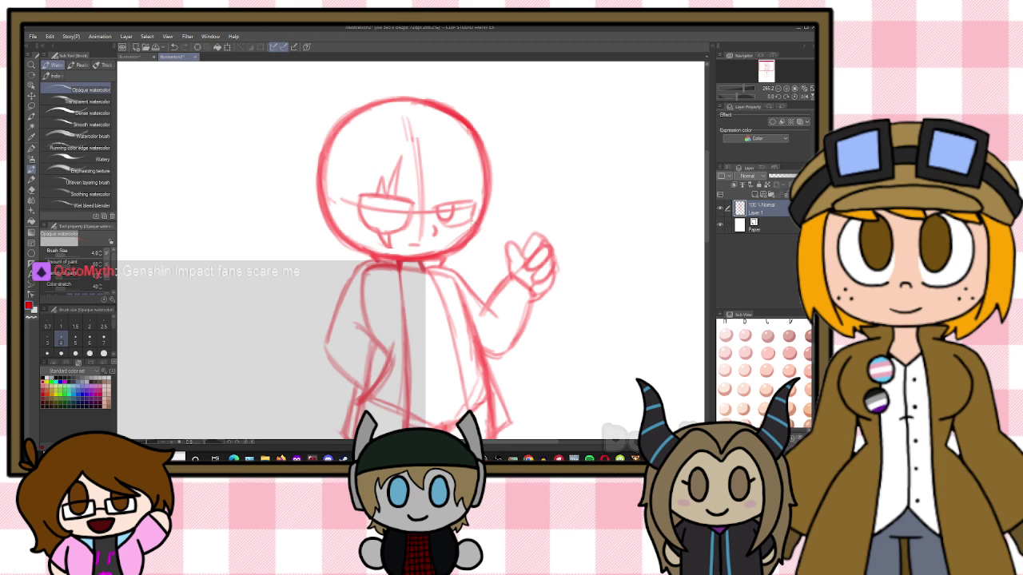
Clean up the doubled strokes around the head outline with the eraser at sizes 6 and 4, and return to the brush
key("e")
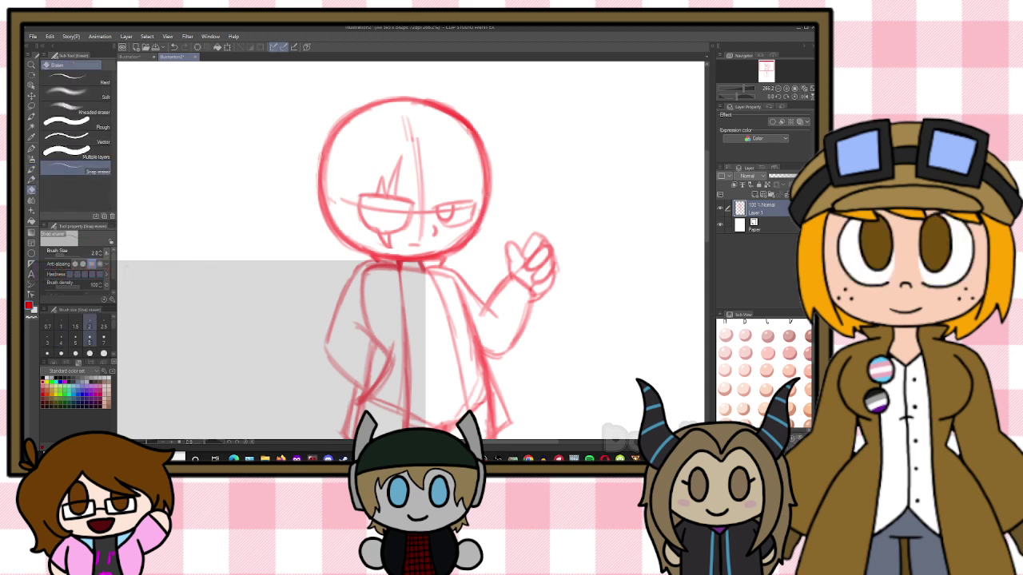
left_click(89, 339)
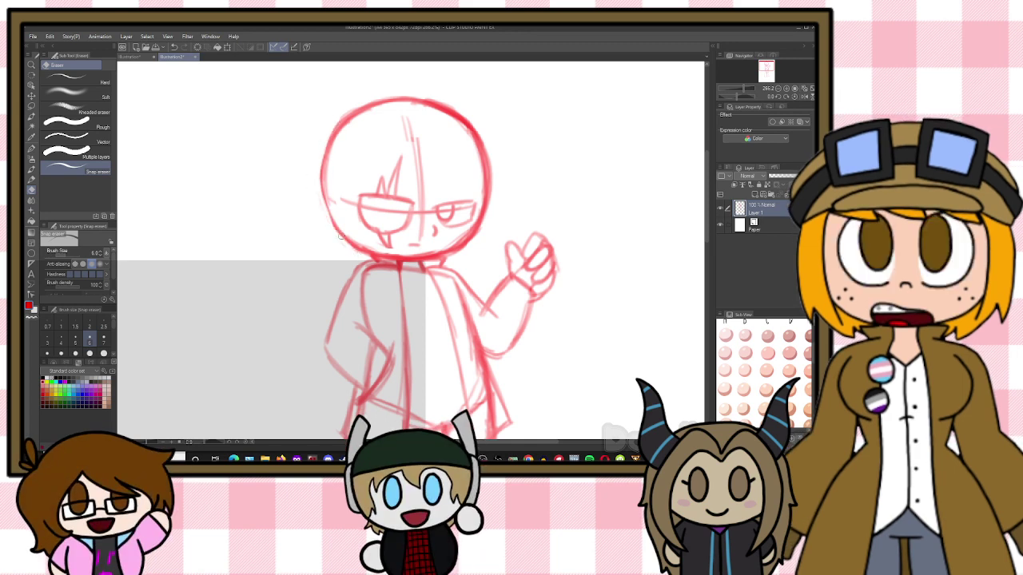
key("b")
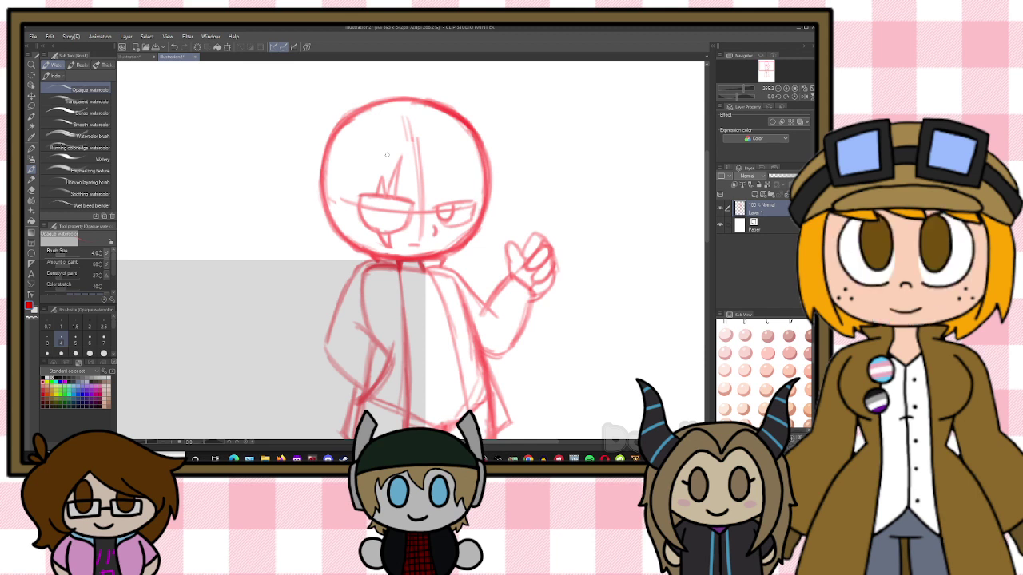
key("e")
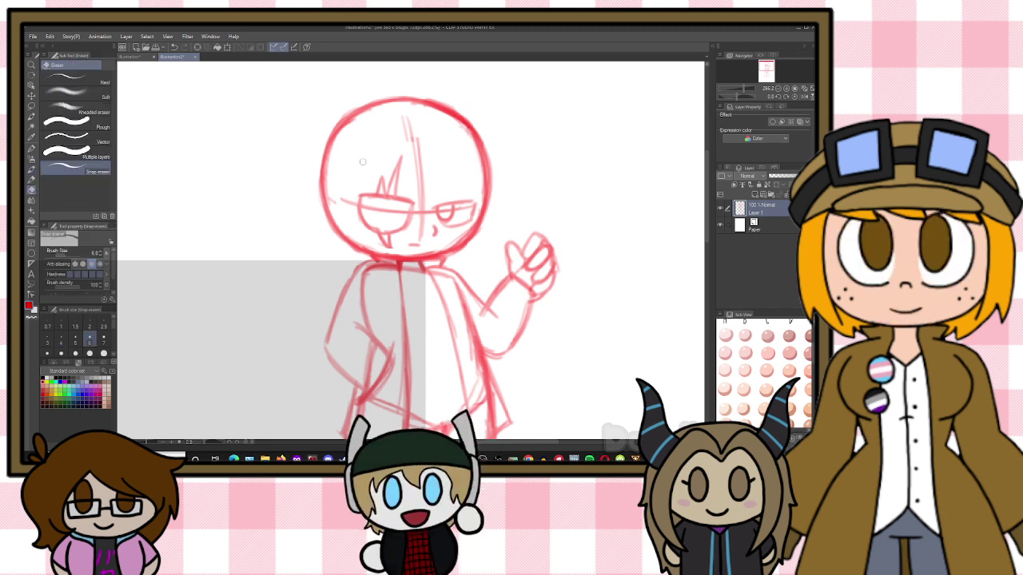
key("bracketleft")
key("bracketleft")
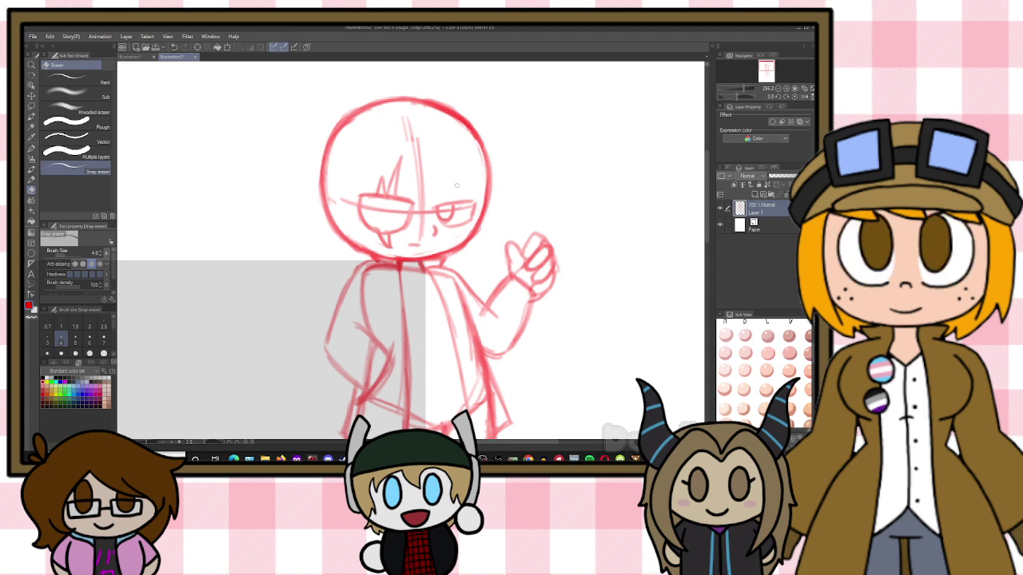
key("b")
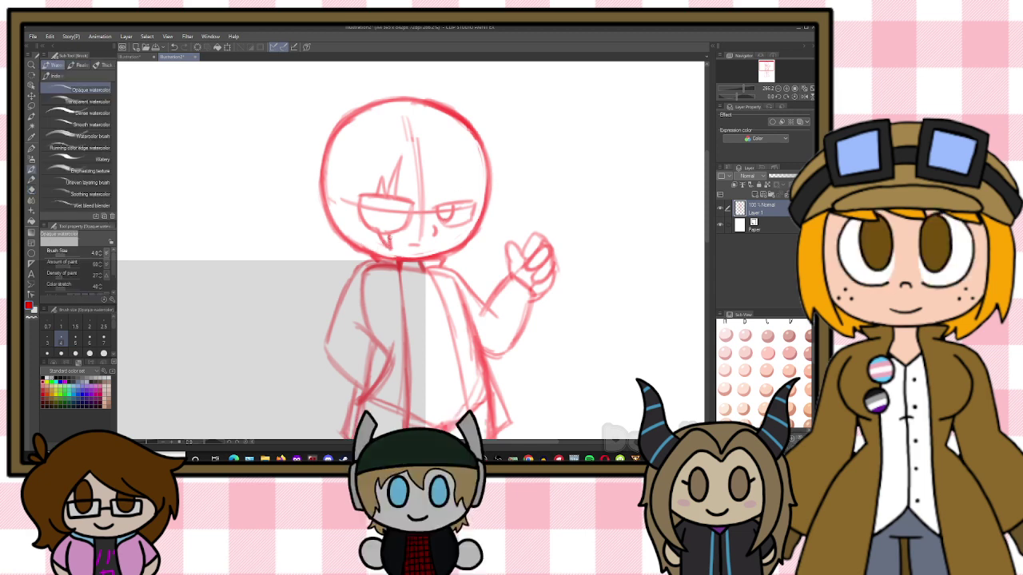
key("e")
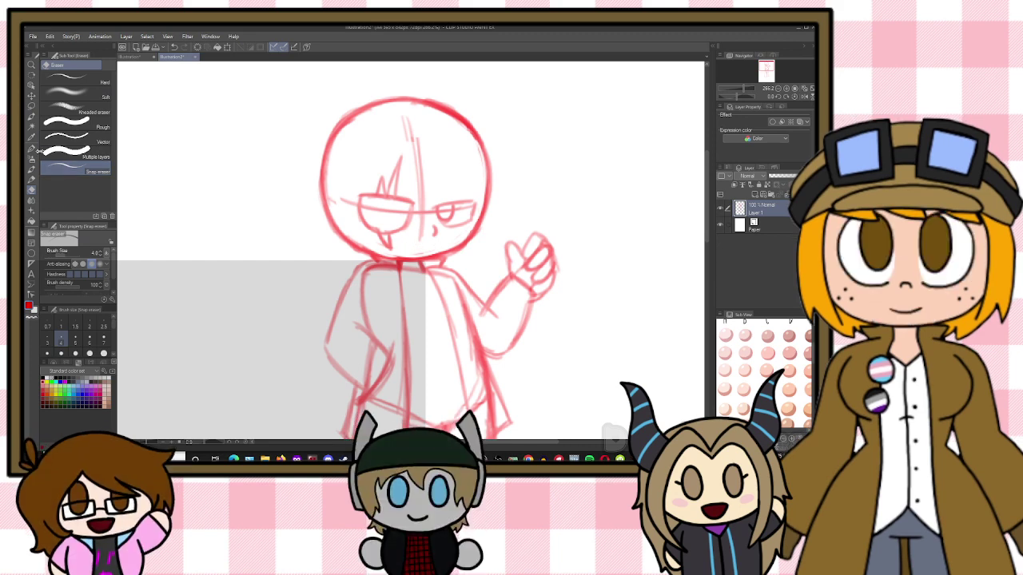
key("b")
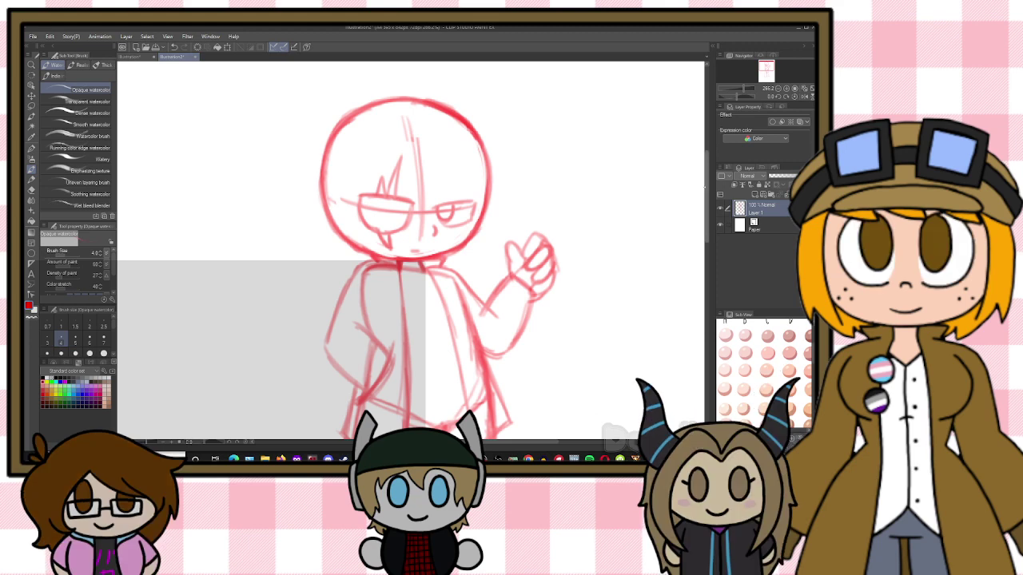
Darken the wrist and lower sleeve of the raised arm and add a short crease inside the bent arm
scroll(667, 194, "down", 2)
mouse_move(513, 212)
left_mouse_down()
mouse_move(543, 244)
mouse_move(504, 290)
left_mouse_up()
mouse_move(543, 249)
left_mouse_down()
mouse_move(503, 291)
mouse_move(483, 290)
left_mouse_up()
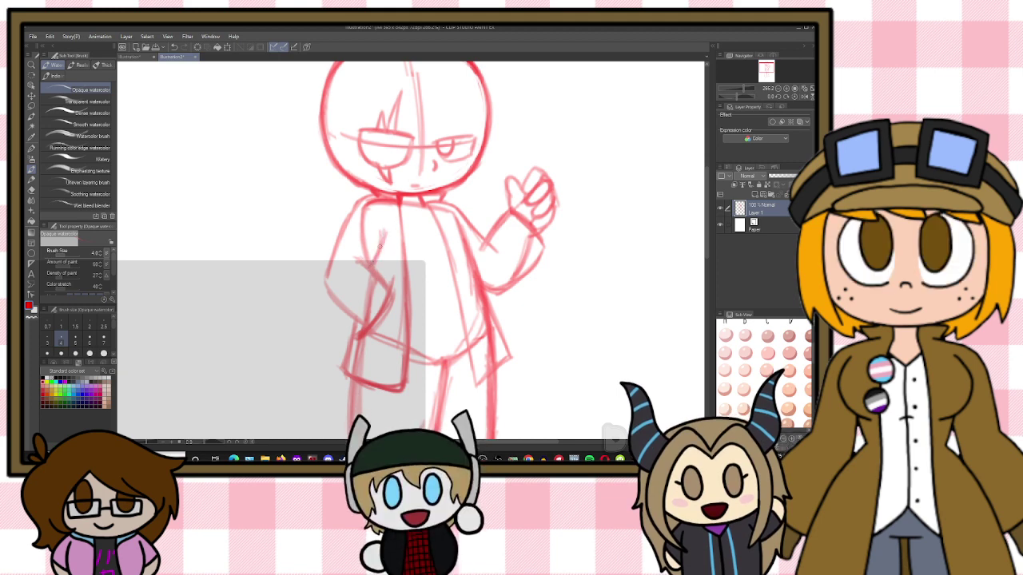
left_click_drag(380, 246, 373, 262)
Draw a small shield-shaped badge in the empty space beside the figure, lasso it and move it onto the bent arm's shoulder
mouse_move(241, 202)
left_mouse_down()
mouse_move(267, 205)
mouse_move(246, 227)
mouse_move(266, 223)
left_mouse_up()
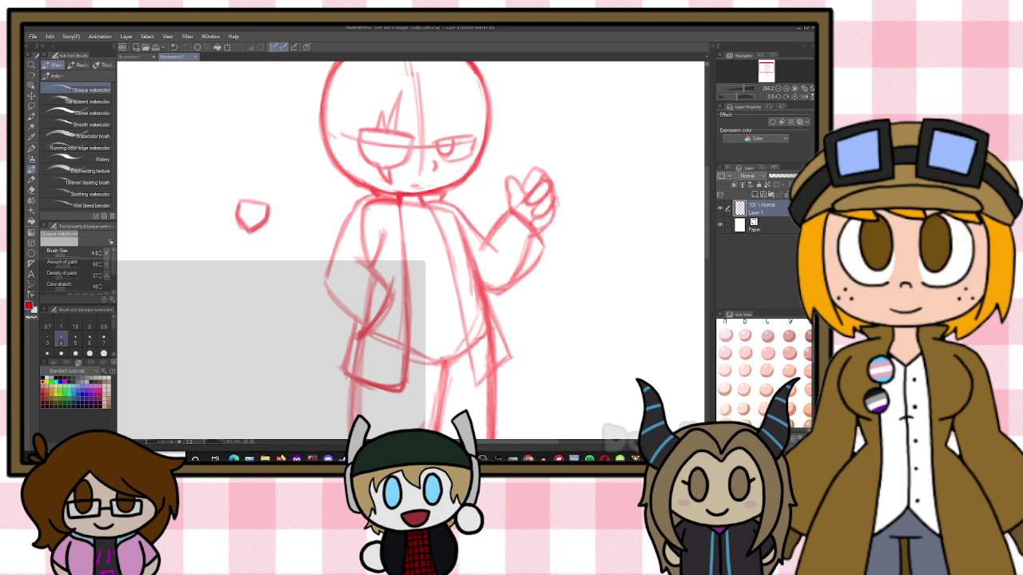
left_click_drag(239, 207, 249, 199)
left_click(31, 106)
mouse_move(277, 177)
left_mouse_down()
mouse_move(281, 200)
mouse_move(224, 237)
mouse_move(258, 171)
left_mouse_up()
left_click(283, 275)
mouse_move(264, 232)
left_mouse_down()
mouse_move(360, 251)
mouse_move(377, 236)
left_mouse_up()
Narrow and skew the shoulder badge to follow the sleeve's slant, apply the transformation, clear the selection and return to the brush
left_click_drag(358, 202, 338, 190)
left_click_drag(329, 265, 331, 256, "ctrl")
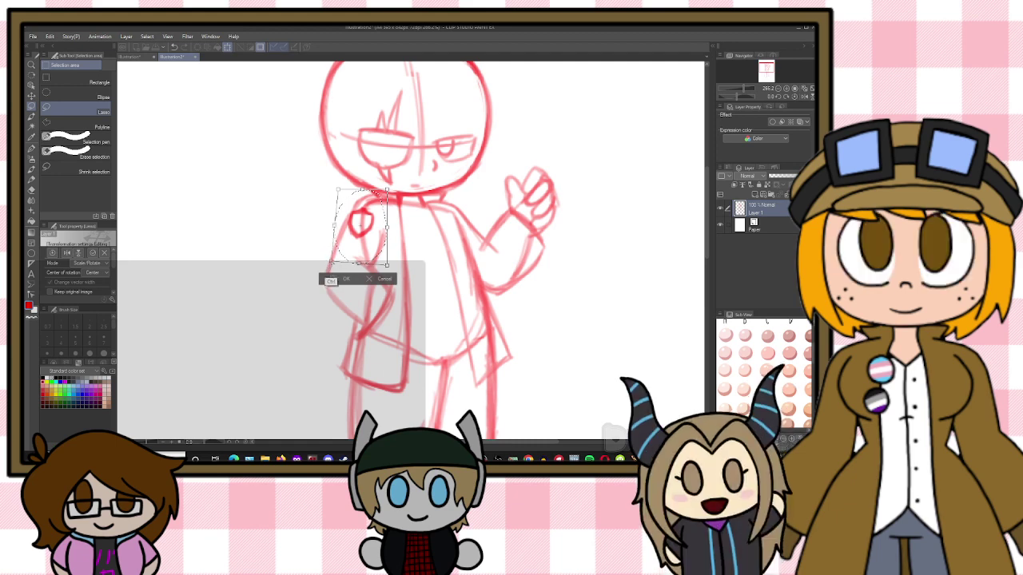
left_click_drag(386, 190, 396, 185, "ctrl")
left_click_drag(387, 264, 378, 274)
mouse_move(388, 231)
left_mouse_down("ctrl")
mouse_move(375, 225)
mouse_move(364, 236)
mouse_move(402, 244)
mouse_move(373, 237)
left_mouse_up("ctrl")
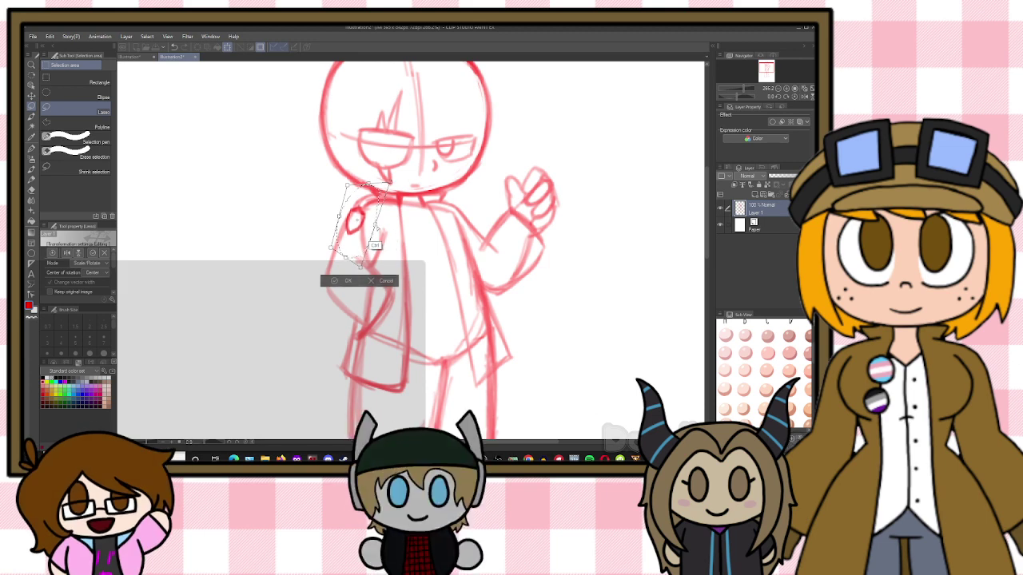
key("Return")
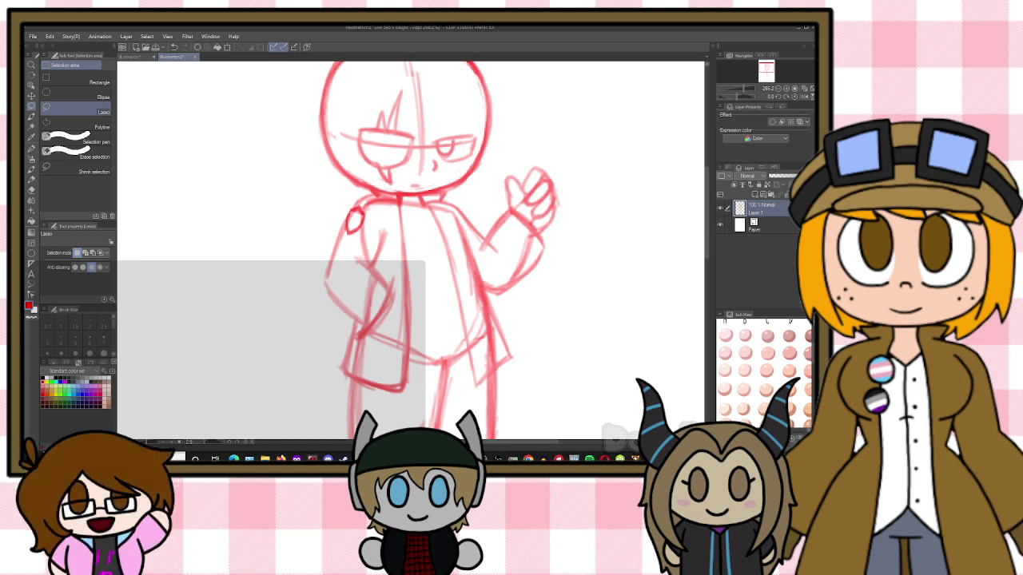
key("b")
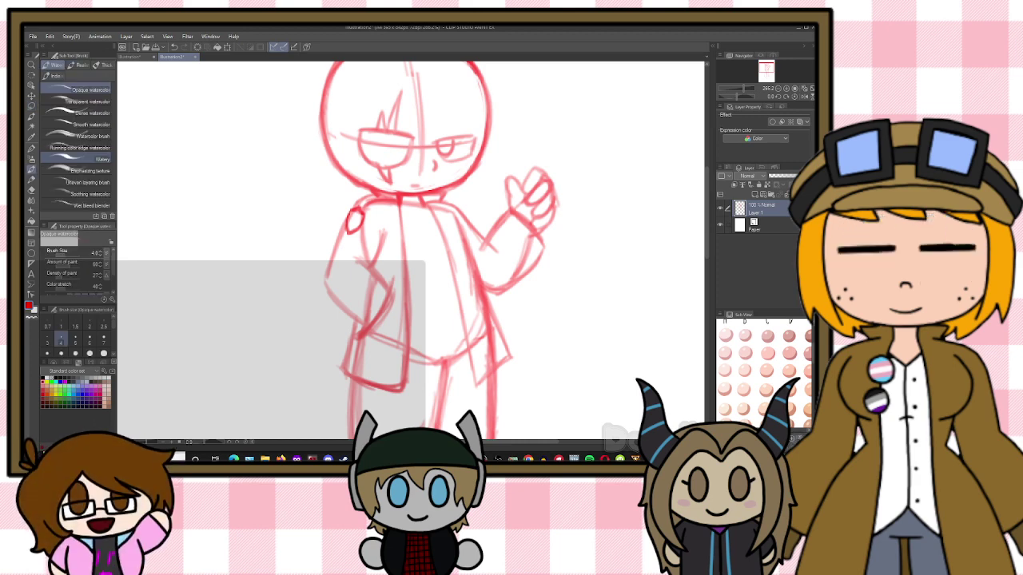
Draw a curved band line across the forehead, darken it, and reinforce the tip of the tall spike above the covered eye
scroll(659, 143, "up", 2)
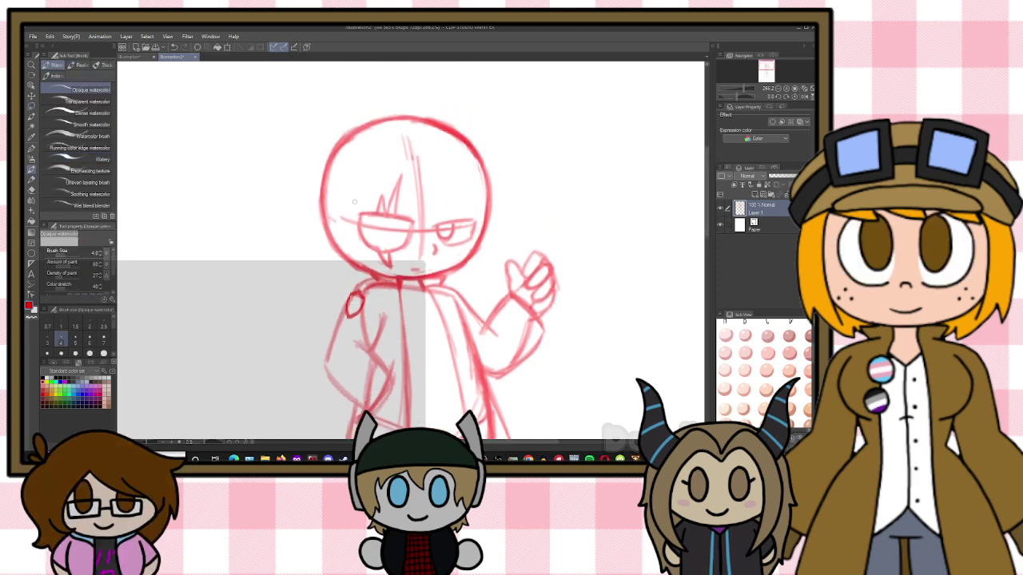
mouse_move(354, 200)
left_mouse_down()
mouse_move(426, 182)
mouse_move(468, 192)
left_mouse_up()
left_click_drag(402, 183, 483, 195)
left_click_drag(407, 182, 468, 188)
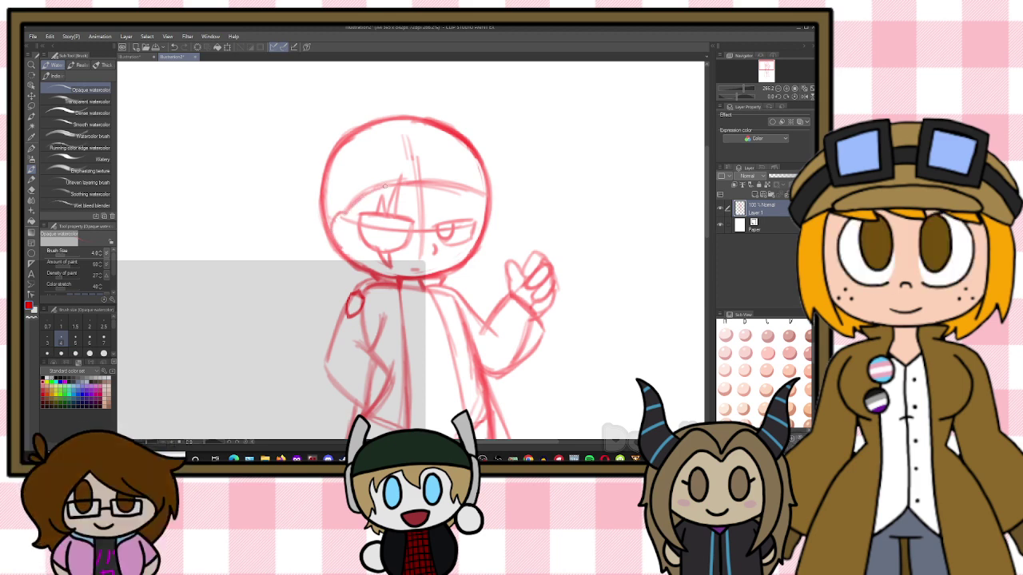
mouse_move(371, 192)
left_mouse_down()
mouse_move(443, 183)
mouse_move(484, 194)
left_mouse_up()
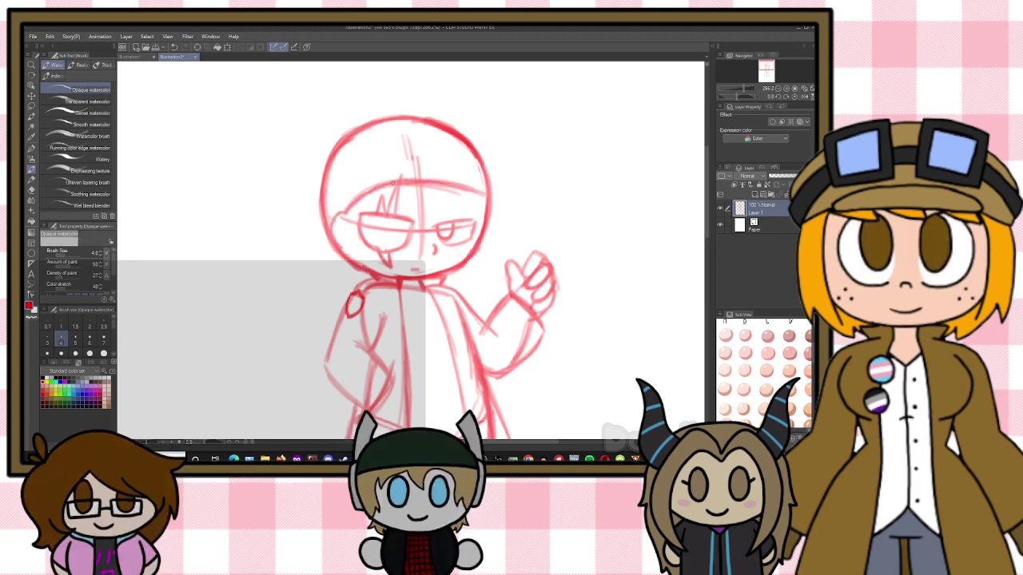
left_click_drag(393, 183, 403, 176)
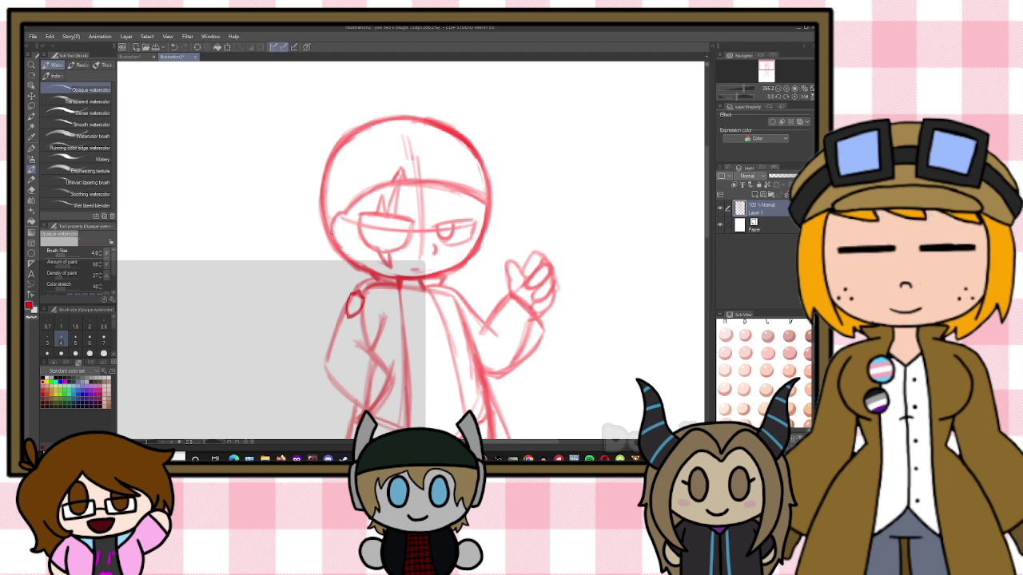
Darken the curved shirt hem between the two coat flaps
left_click_drag(702, 179, 692, 217)
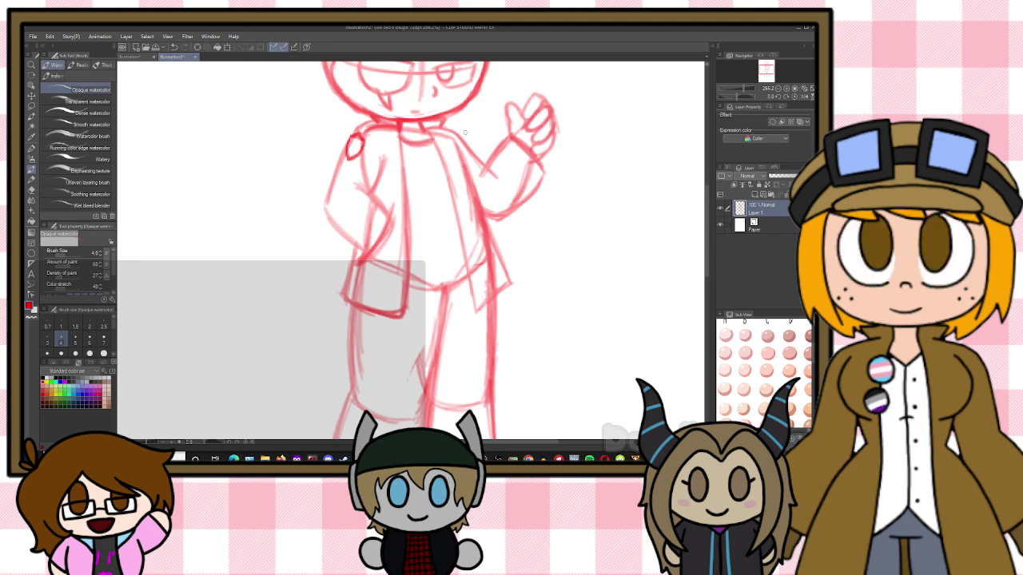
mouse_move(410, 282)
left_mouse_down()
mouse_move(472, 281)
mouse_move(449, 288)
left_mouse_up()
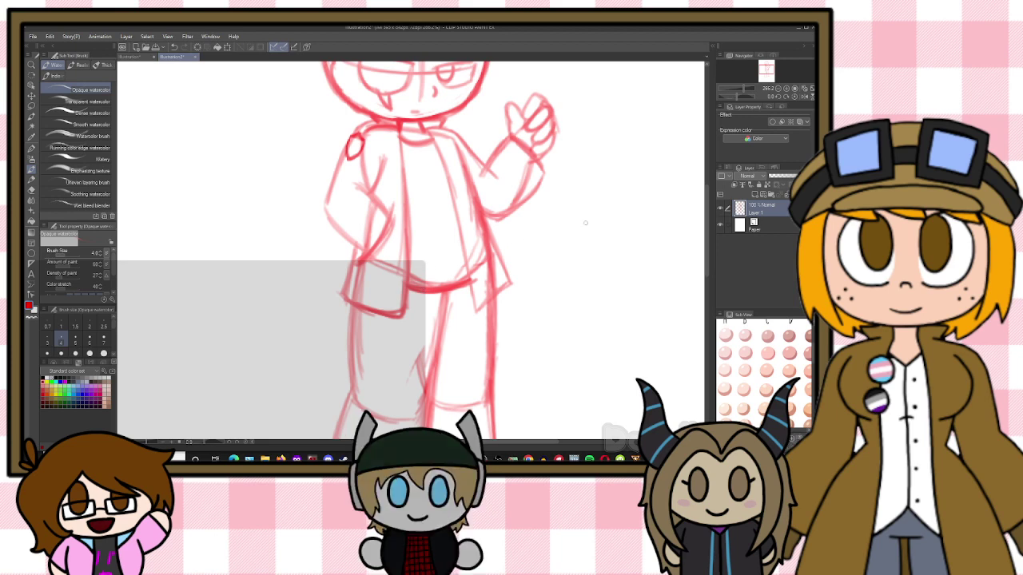
Flare the lower part of the front leg outward and draw a curved opening across its hem
scroll(447, 288, "down", 3)
scroll(637, 262, "down", 6)
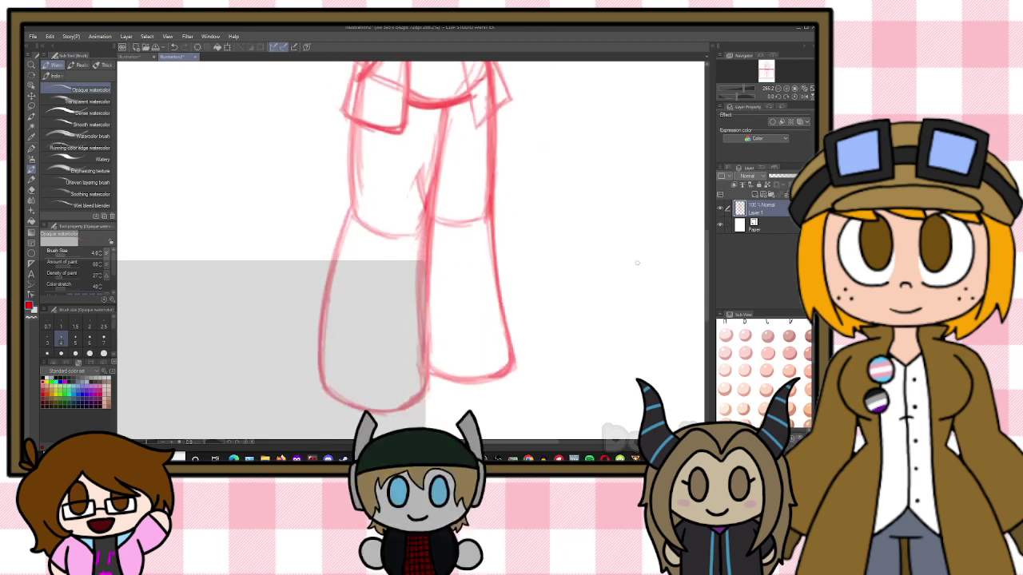
mouse_move(327, 386)
left_mouse_down()
mouse_move(403, 367)
mouse_move(368, 368)
mouse_move(423, 376)
left_mouse_up()
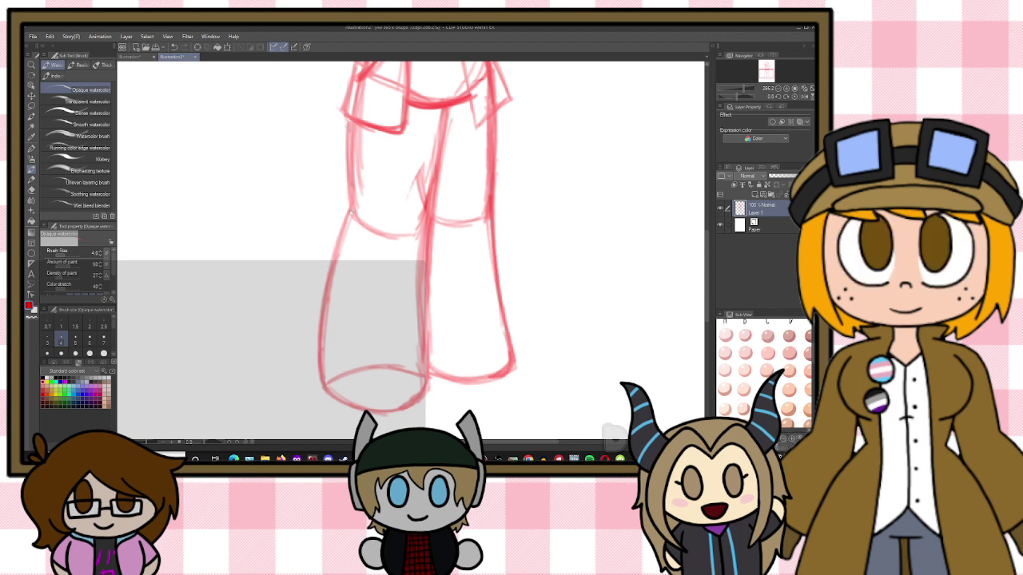
left_click_drag(351, 205, 321, 289)
left_click_drag(343, 224, 318, 335)
left_click_drag(334, 261, 310, 352)
mouse_move(328, 268)
left_mouse_down()
mouse_move(313, 380)
mouse_move(400, 366)
left_mouse_up()
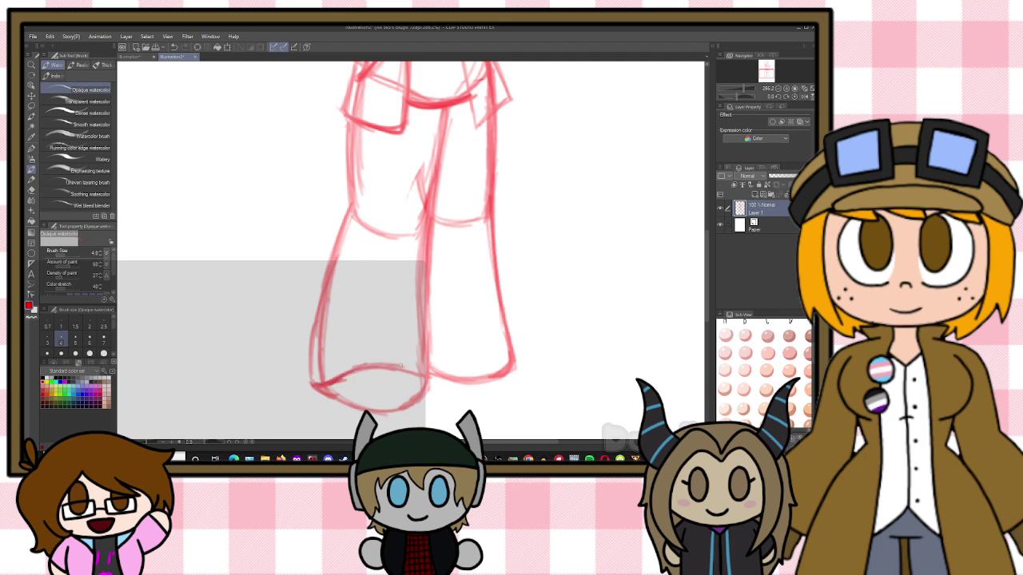
left_click_drag(427, 298, 424, 392)
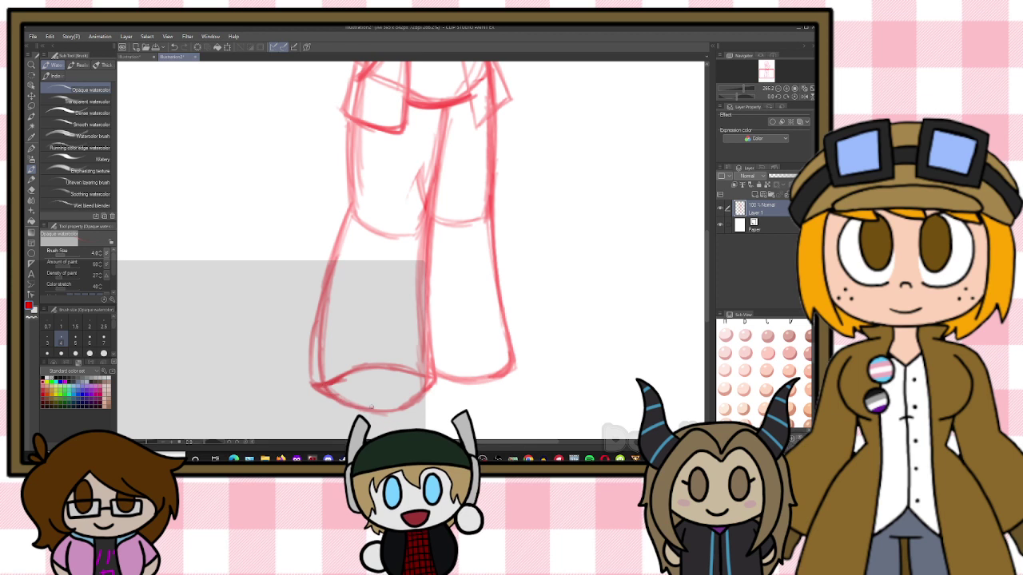
Try to flare the outer edge of the rear leg and draw a slanted opening across its hem
mouse_move(344, 379)
left_mouse_down()
mouse_move(389, 366)
mouse_move(424, 371)
mouse_move(507, 339)
left_mouse_up()
left_click_drag(489, 204, 513, 324)
left_click_drag(501, 270, 518, 353)
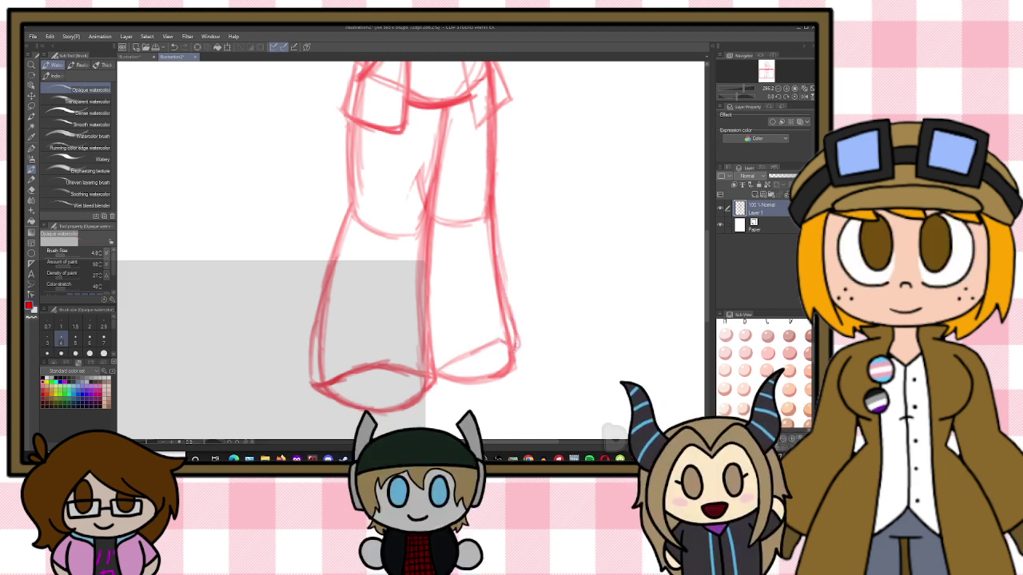
mouse_move(438, 372)
left_mouse_down()
mouse_move(502, 337)
mouse_move(514, 347)
mouse_move(434, 374)
left_mouse_up()
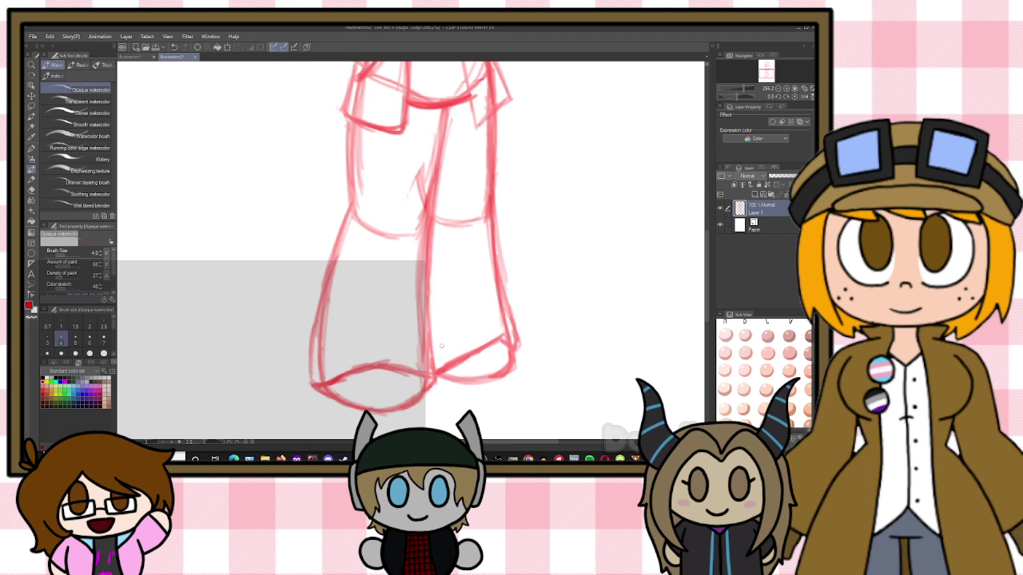
Try to tidy the rear leg's hem by erasing inner strokes and redrawing its lower edge with a rounder corner
key("e")
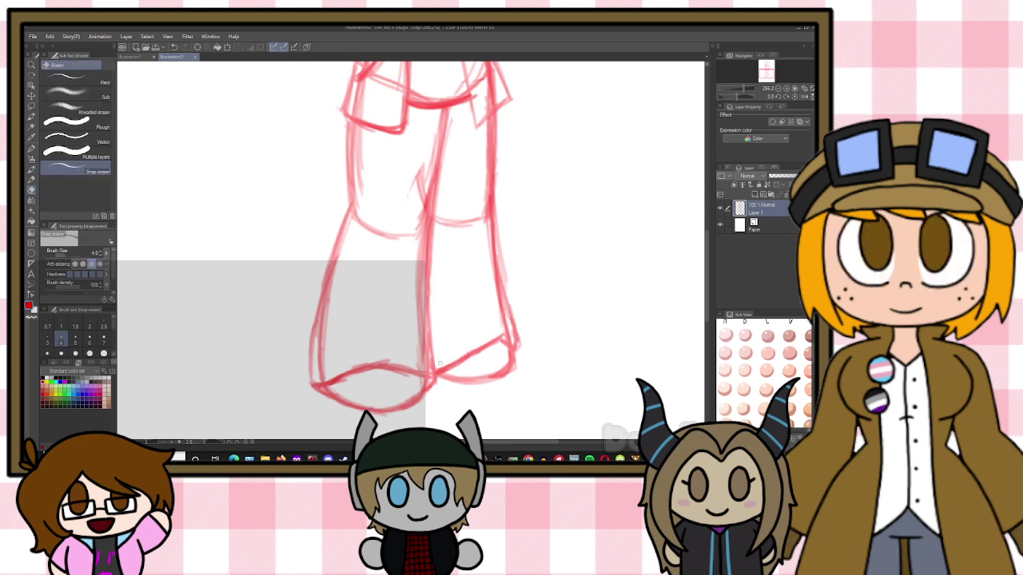
left_click_drag(439, 364, 465, 352)
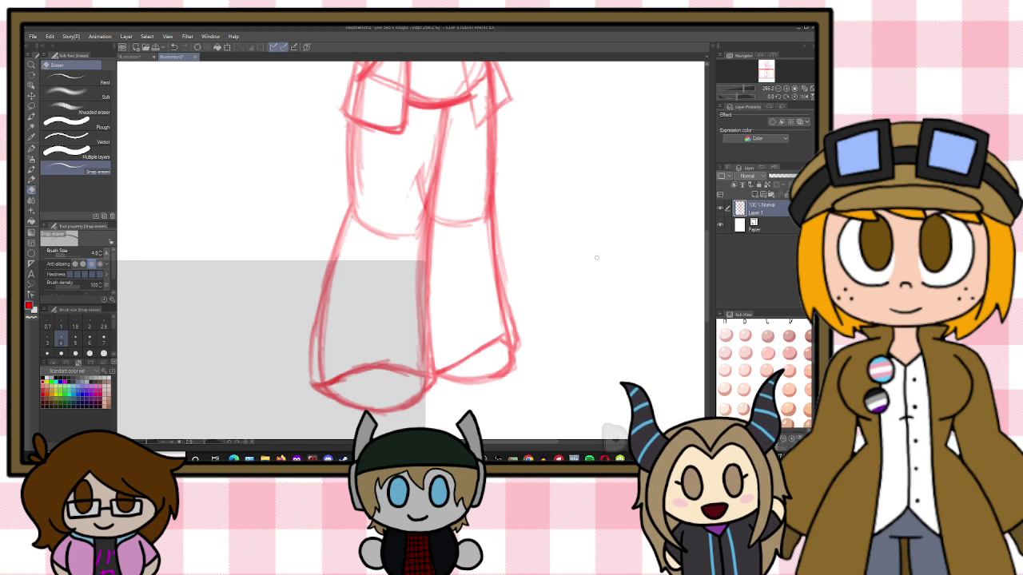
key("b")
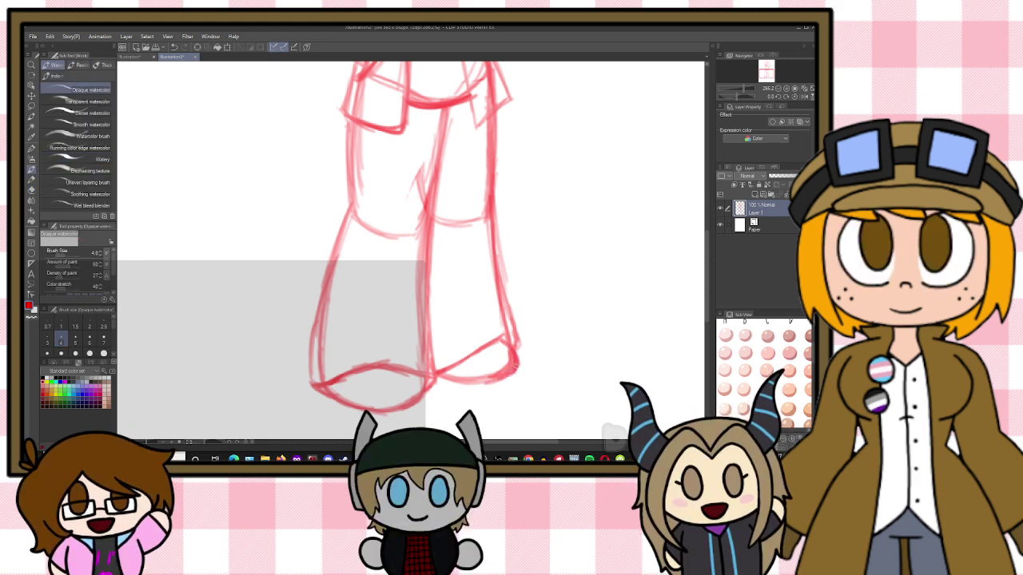
left_click_drag(516, 369, 452, 384)
key("e")
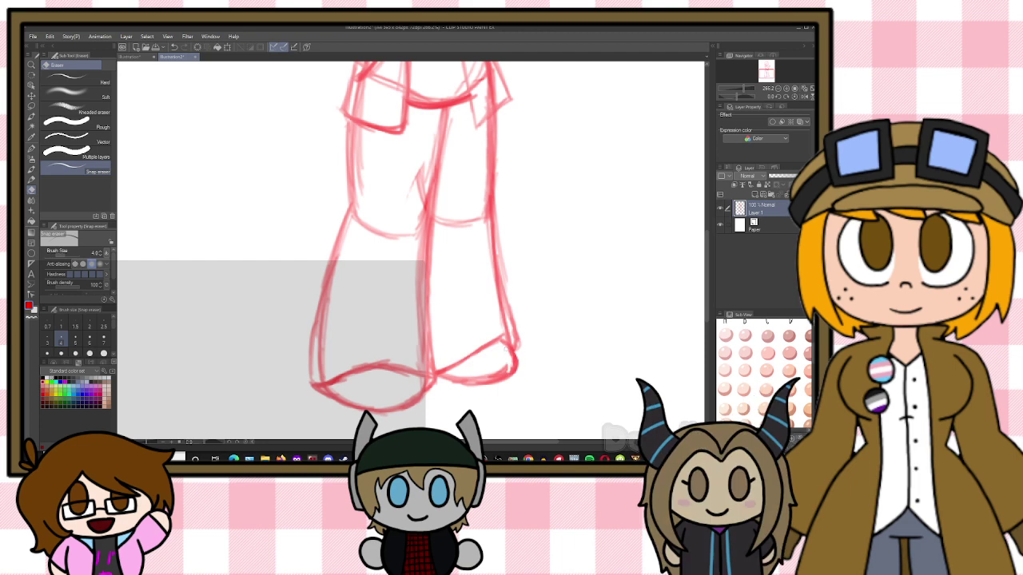
left_click_drag(507, 364, 480, 374)
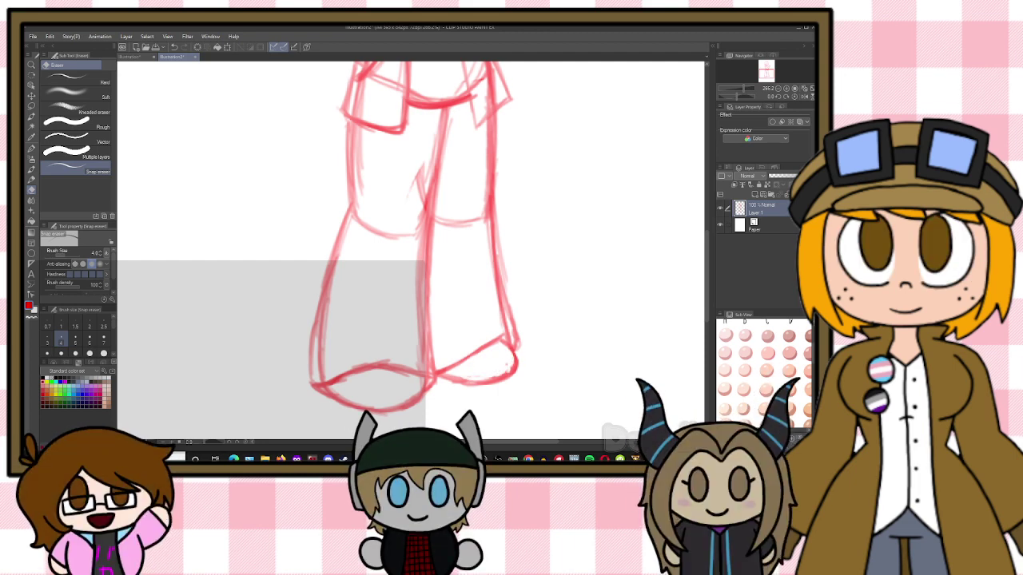
Undo the flare and hem strokes on the rear leg
key("ctrl+z")
key("ctrl+z")
key("ctrl+z")
key("ctrl+z")
key("ctrl+z")
key("ctrl+z")
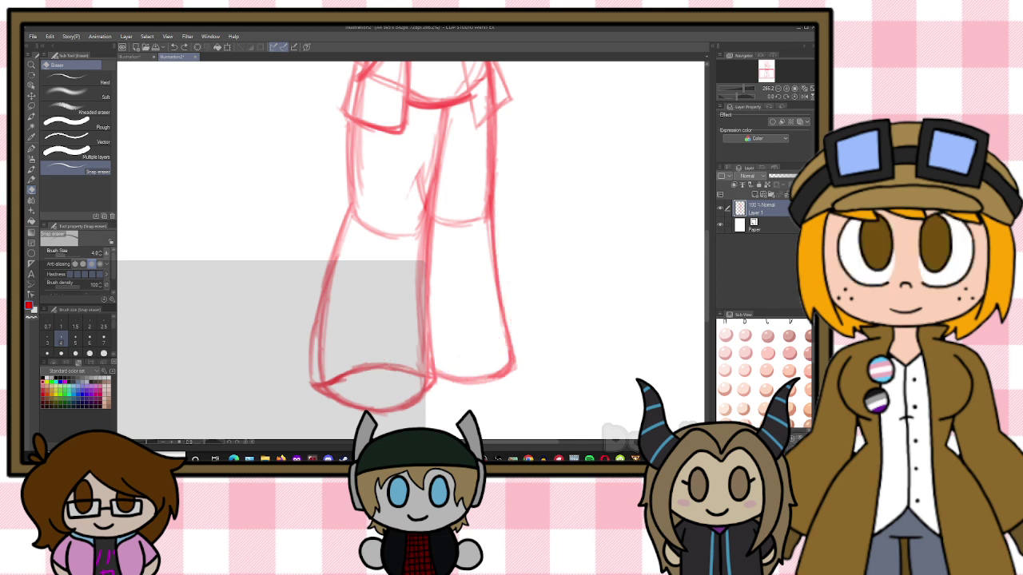
Undo the flare and the curved hem opening on the lower part of the front leg
key("ctrl+z")
key("ctrl+z")
key("ctrl+z")
key("ctrl+z")
key("ctrl+z")
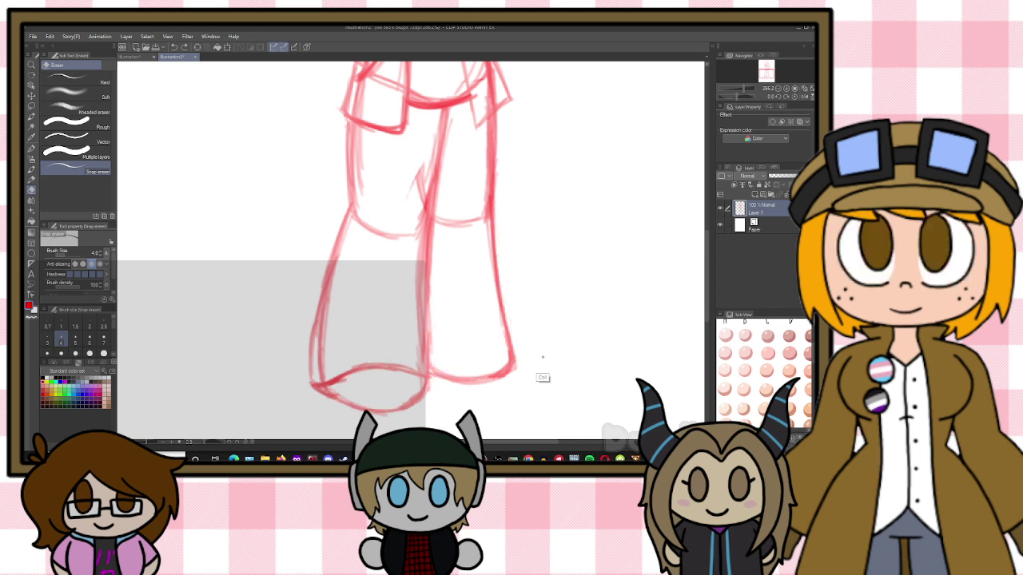
key("ctrl+z")
key("ctrl+z")
key("ctrl+z")
key("ctrl+z")
key("ctrl+z")
key("ctrl+z")
key("ctrl+z")
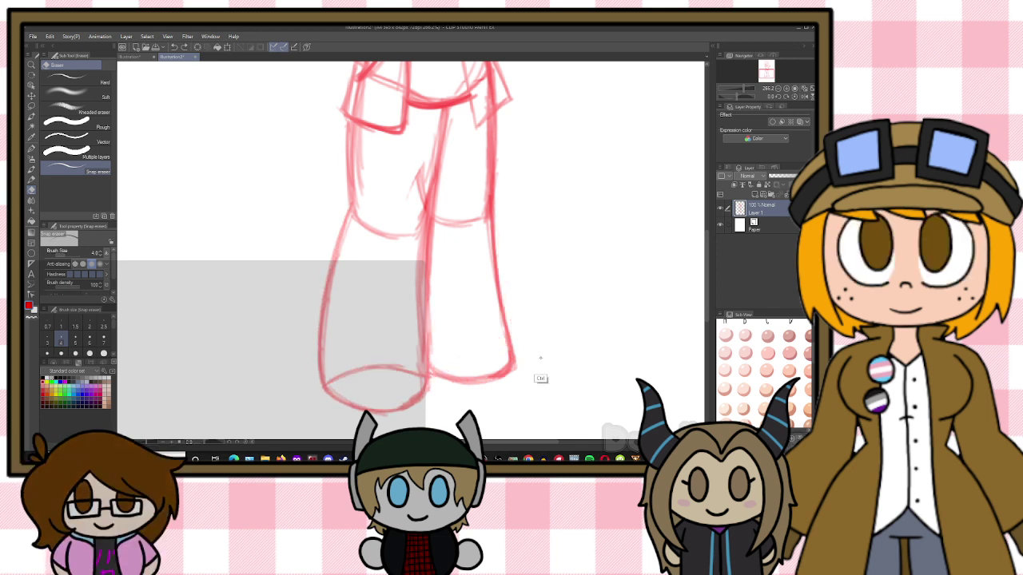
key("ctrl+z")
key("ctrl+z")
key("ctrl+z")
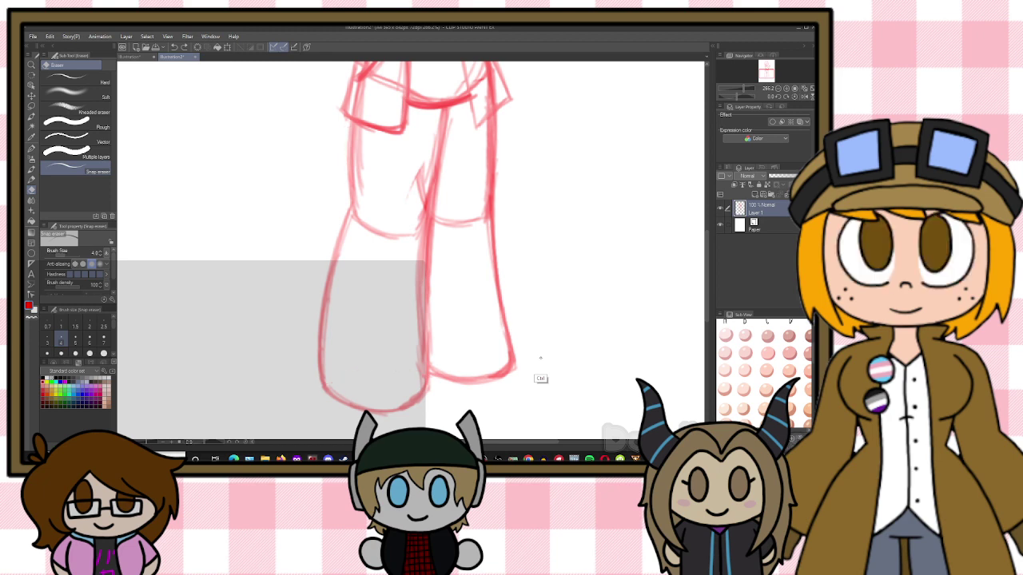
Redraw the front trouser leg with a flared outer edge, a firmer inner edge and a curved hem line above the foot
key("b")
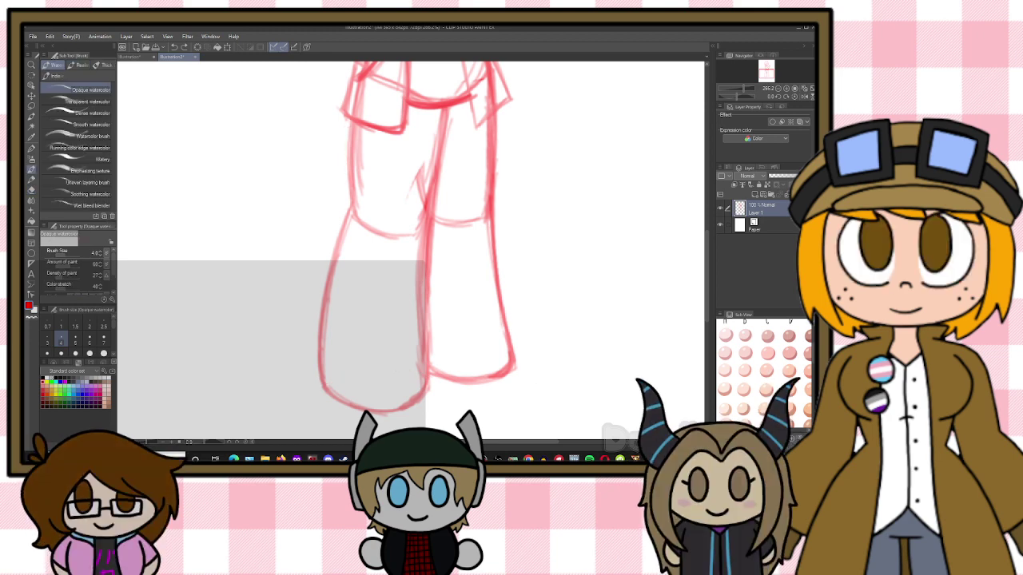
mouse_move(342, 219)
left_mouse_down()
mouse_move(310, 362)
mouse_move(355, 378)
mouse_move(346, 373)
mouse_move(425, 369)
left_mouse_up()
left_click_drag(428, 254, 426, 365)
left_click_drag(428, 306, 430, 368)
left_click_drag(425, 250, 425, 342)
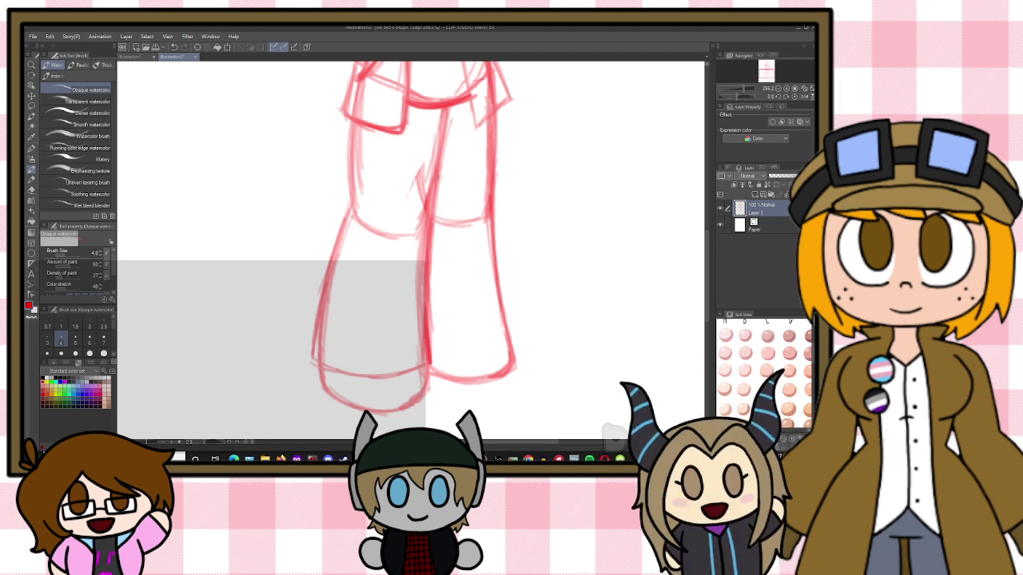
Flare the outer edge of the rear trouser leg and draw a slanted hem line above the foot
left_click_drag(435, 182, 430, 225)
left_click_drag(494, 211, 505, 307)
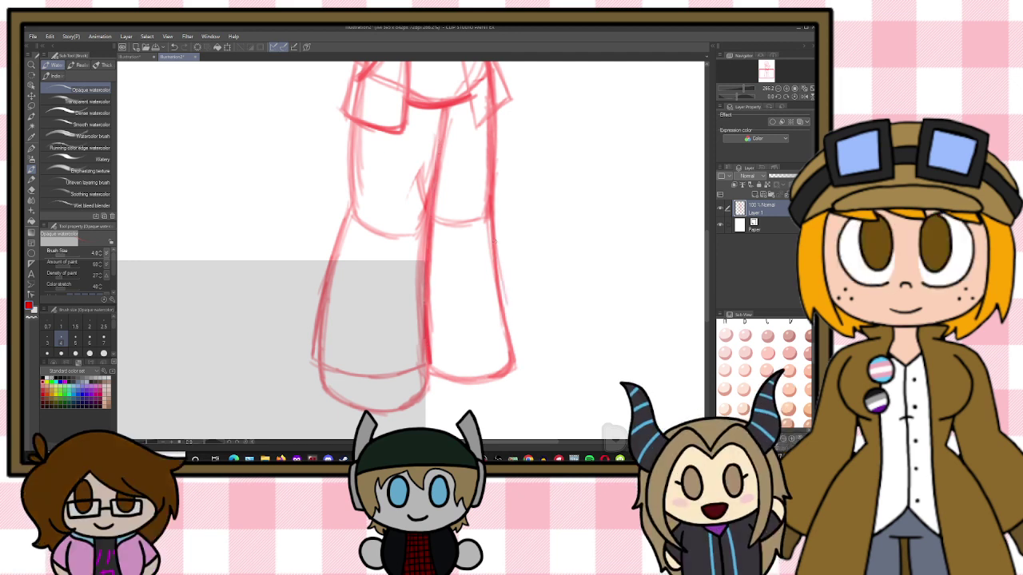
left_click_drag(497, 254, 515, 336)
left_click_drag(435, 358, 509, 339)
left_click_drag(448, 355, 513, 334)
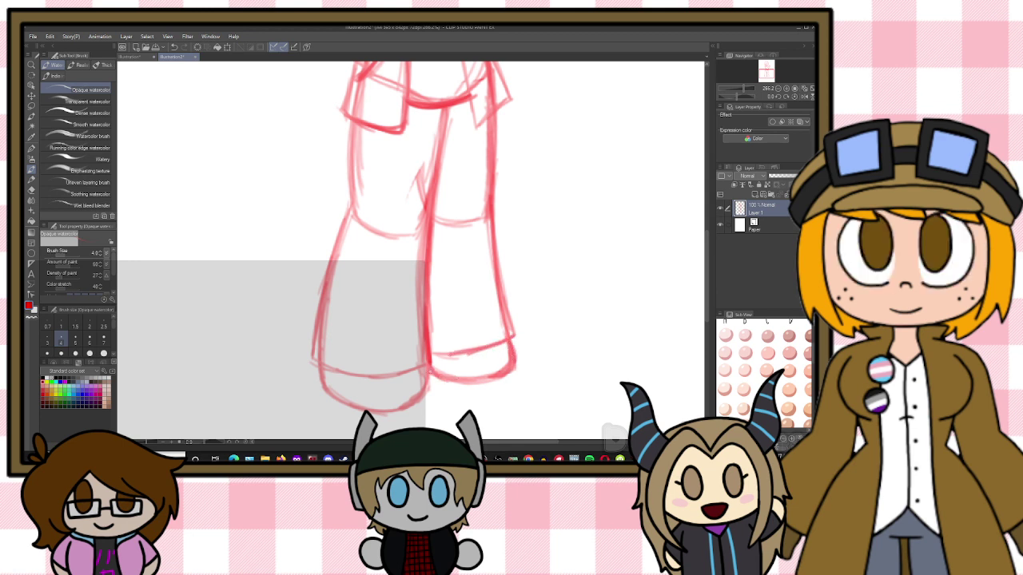
Reinforce the rounded soles of both feet, the front hem line and the outer edge of the front leg
left_click_drag(442, 383, 495, 376)
left_click_drag(424, 394, 406, 405)
left_click_drag(323, 367, 423, 369)
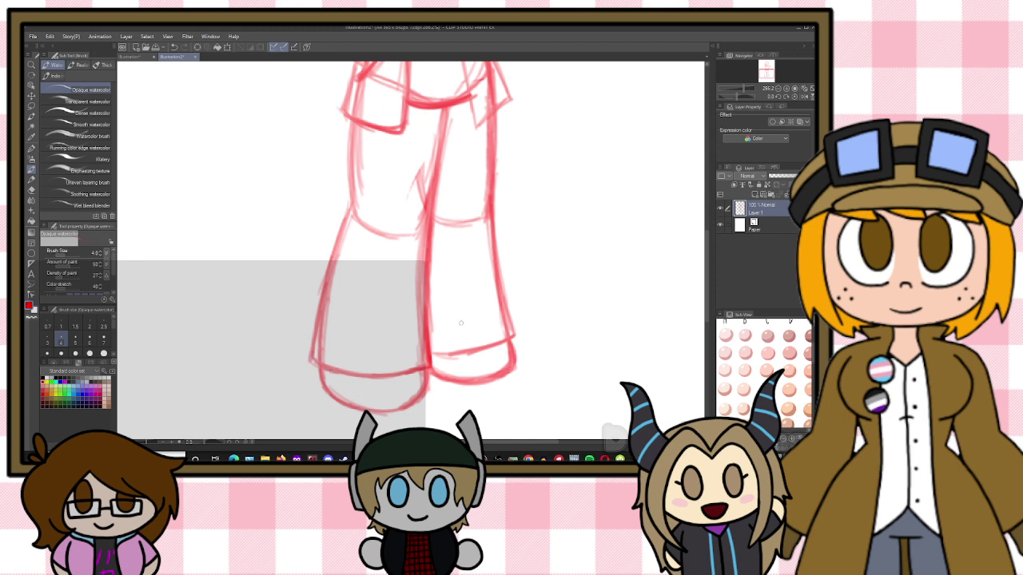
scroll(481, 269, "down", 5)
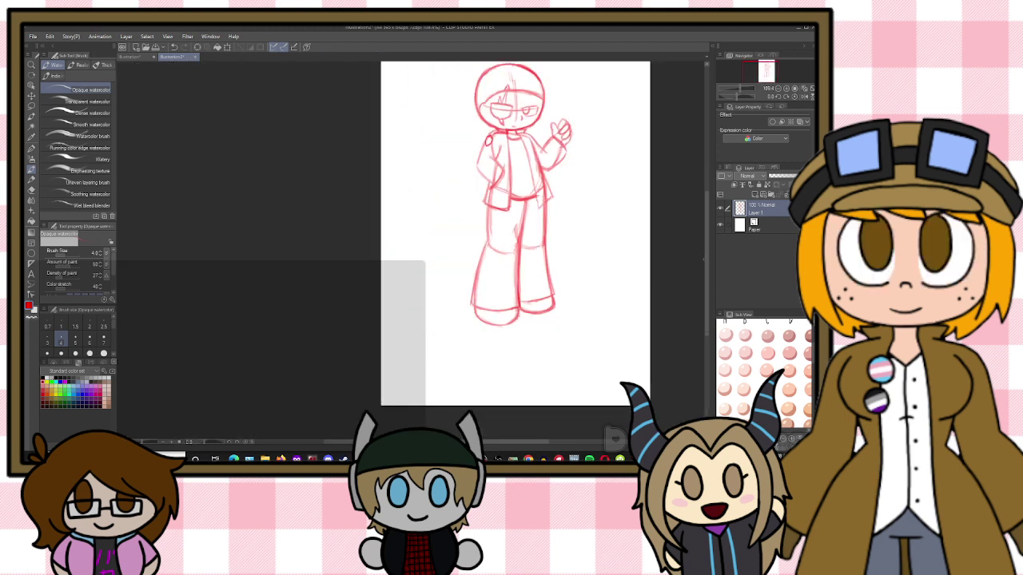
scroll(576, 288, "up", 4)
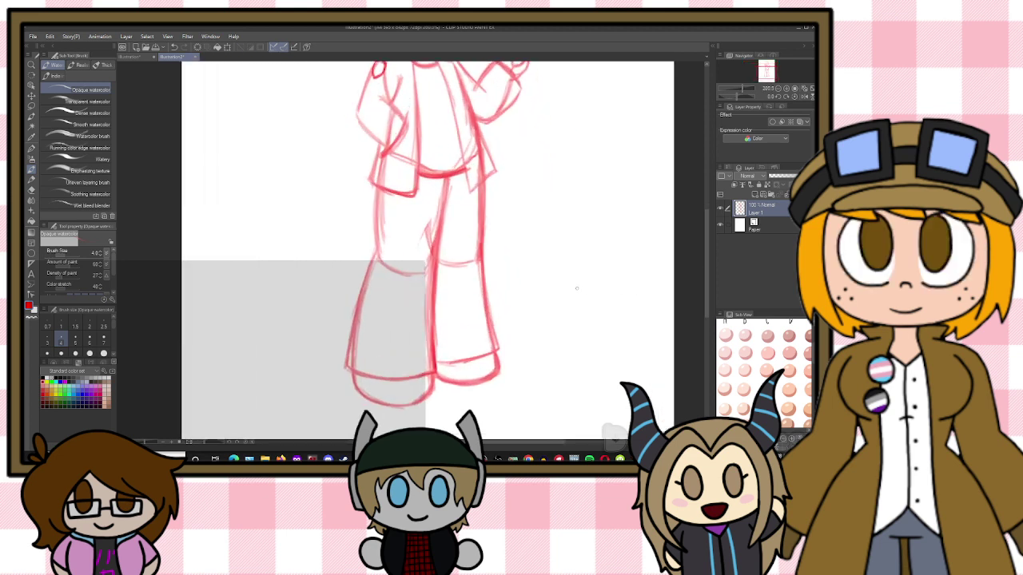
left_click_drag(359, 308, 353, 369)
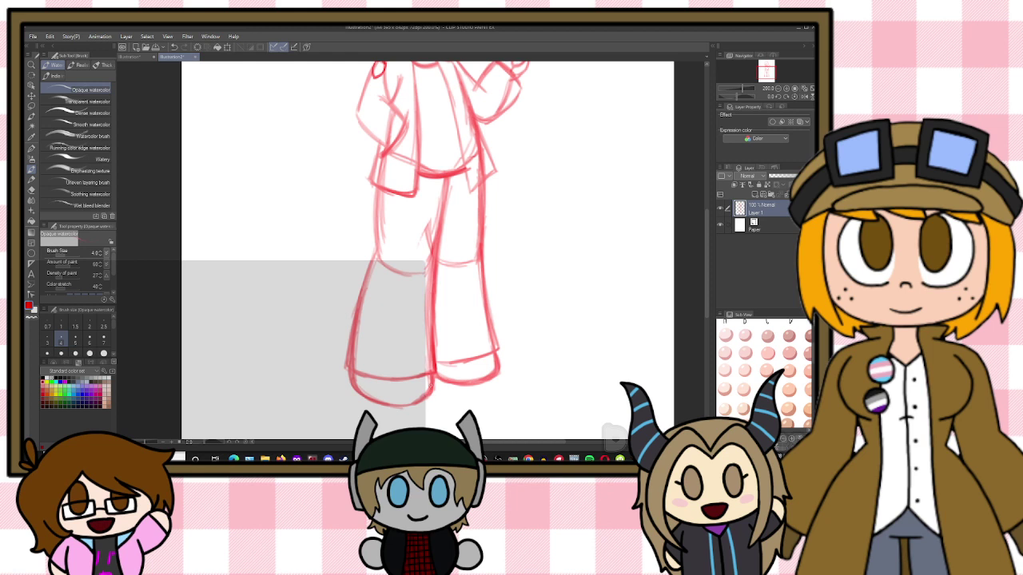
left_click_drag(373, 402, 414, 405)
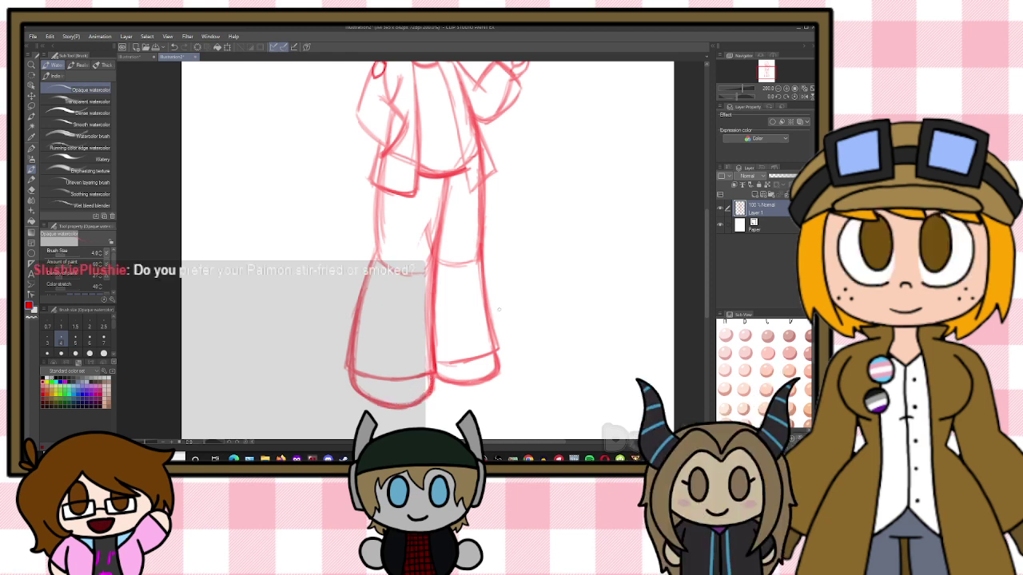
Try to enlarge and slightly tilt the whole figure with a lasso selection and a transformation
scroll(499, 309, "down", 6)
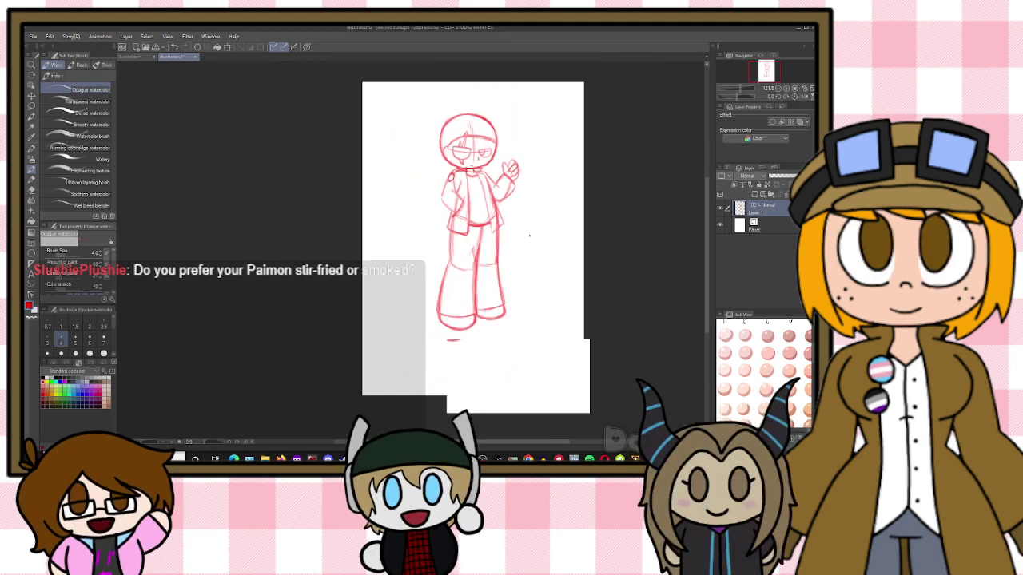
scroll(534, 208, "up", 1)
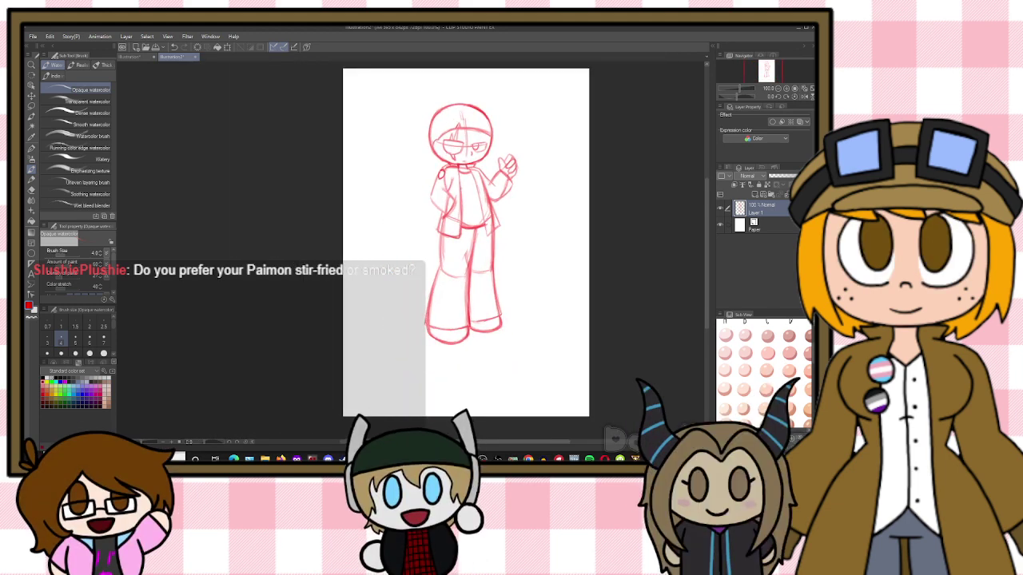
left_click(32, 106)
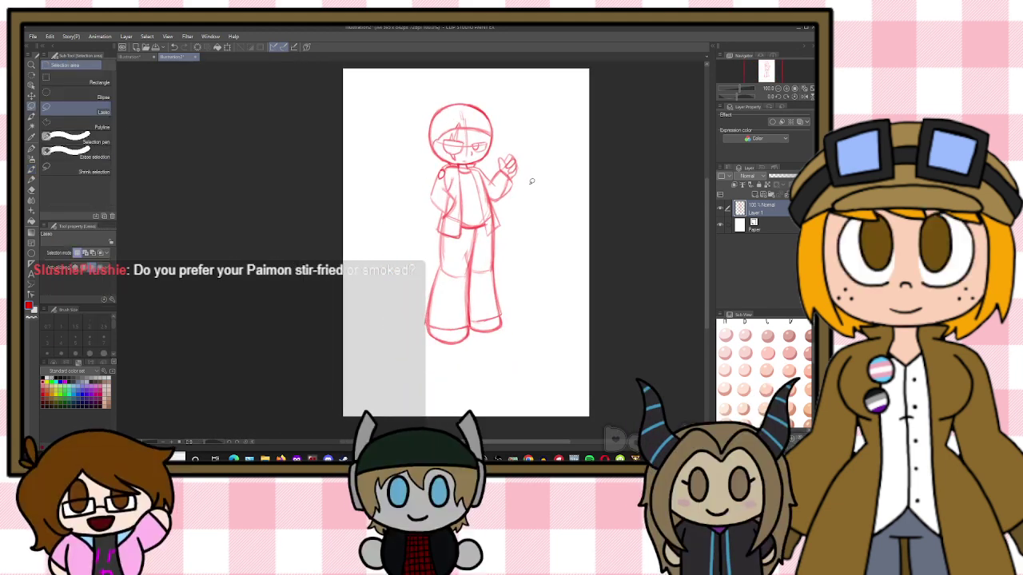
mouse_move(529, 214)
left_mouse_down()
mouse_move(533, 106)
mouse_move(417, 88)
mouse_move(394, 362)
mouse_move(455, 366)
mouse_move(533, 346)
mouse_move(539, 276)
left_mouse_up()
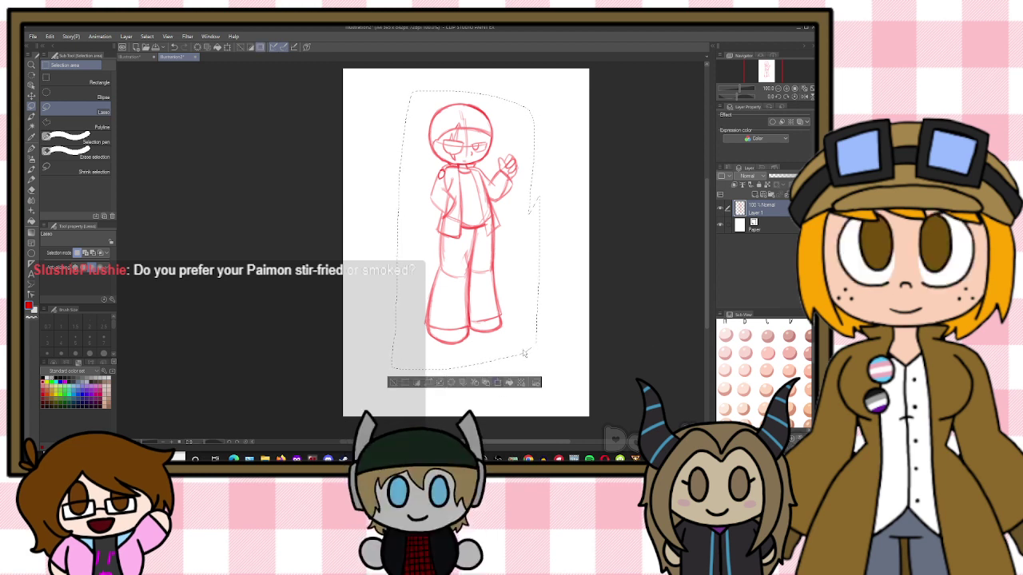
key("ctrl+t")
mouse_move(540, 231)
left_mouse_down()
mouse_move(562, 236)
mouse_move(523, 237)
left_mouse_up()
left_click_drag(605, 218, 625, 216)
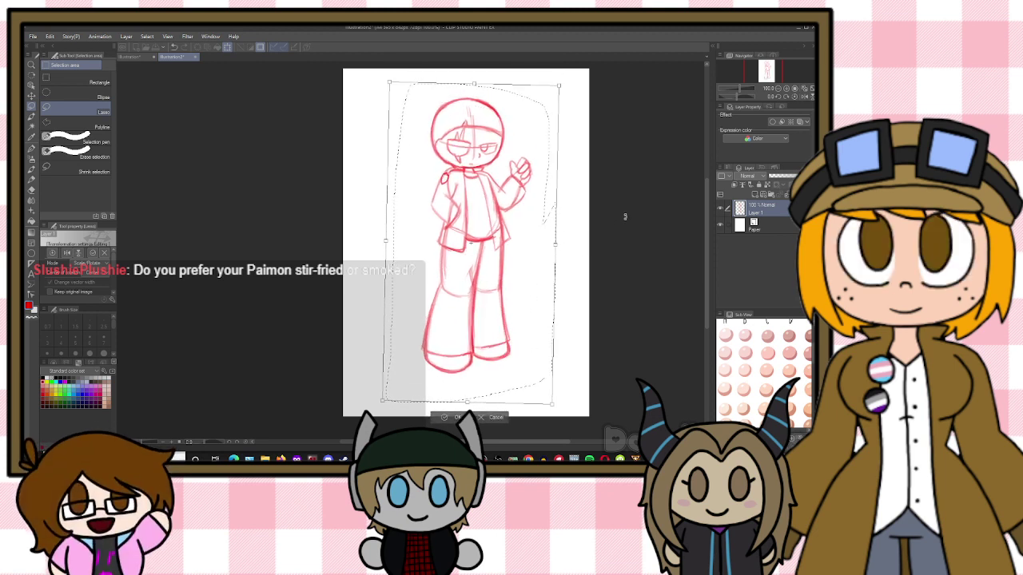
left_click(446, 417)
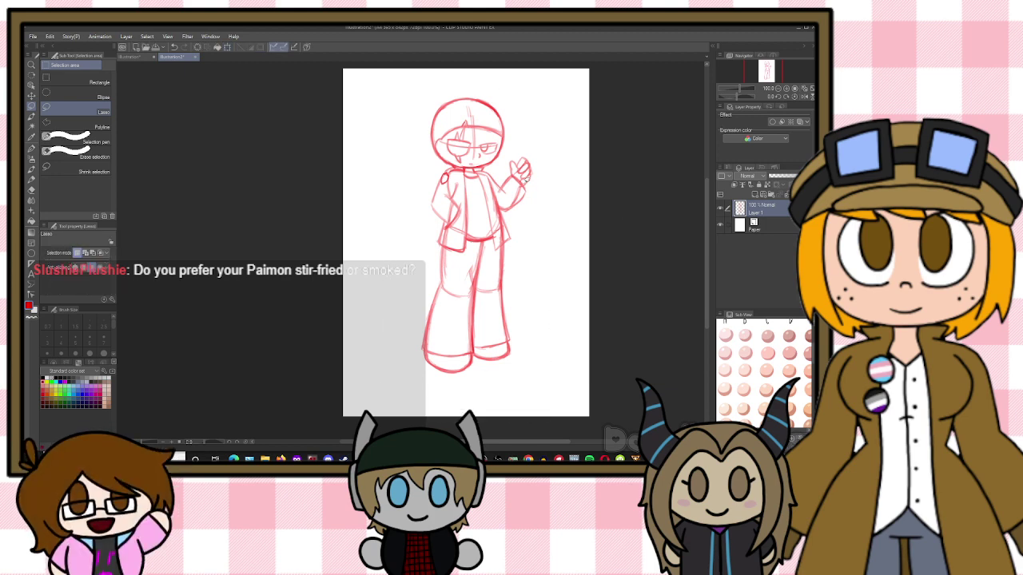
Undo the enlargement and tilt of the whole figure
scroll(543, 254, "up", 3)
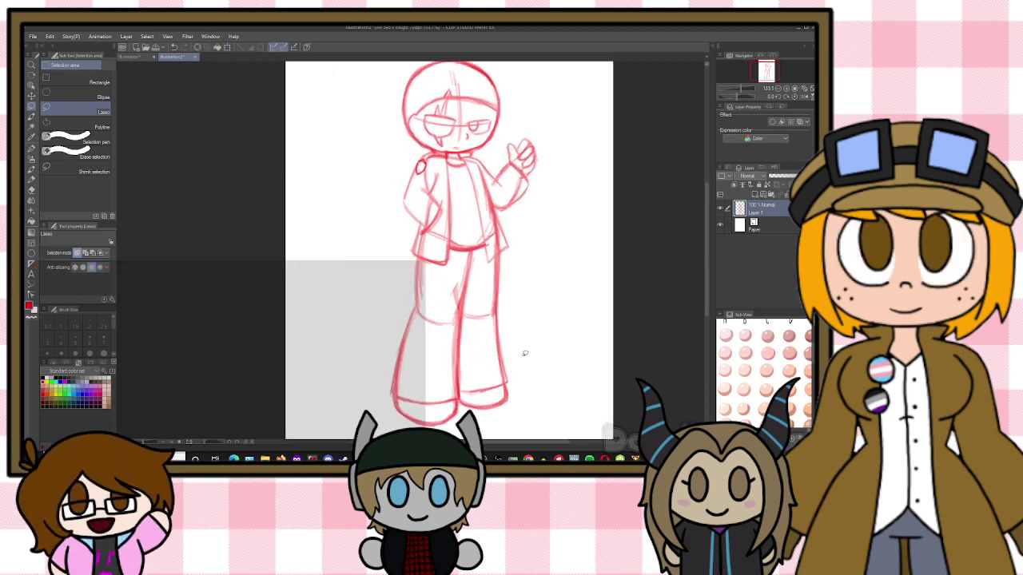
key("ctrl+z")
key("ctrl+z")
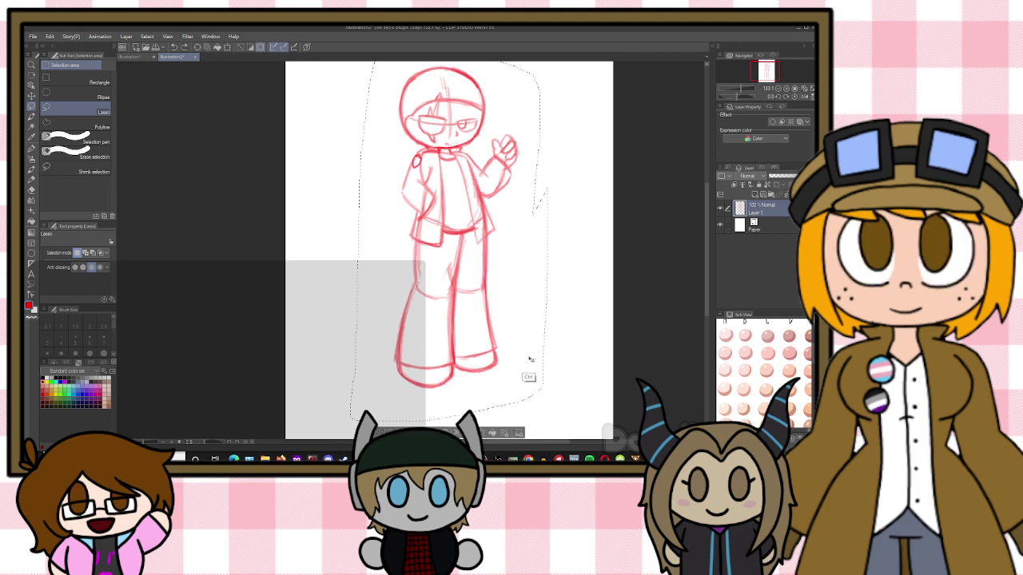
Enlarge the selected figure without tilting it, and lasso both legs below the coat
key("ctrl+t")
left_click_drag(548, 235, 567, 235)
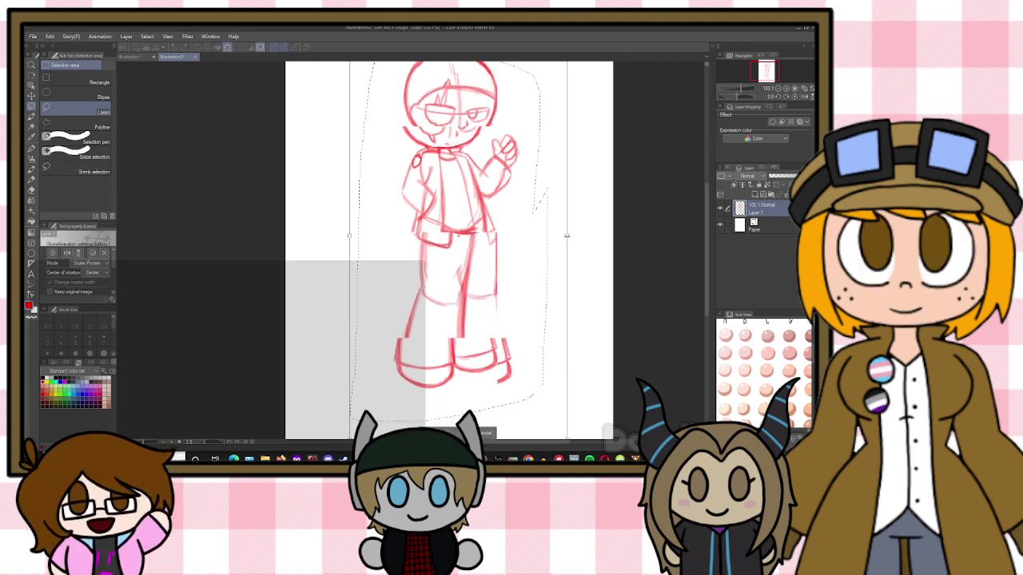
mouse_move(494, 310)
left_mouse_down()
mouse_move(520, 403)
mouse_move(452, 426)
mouse_move(386, 340)
mouse_move(422, 259)
mouse_move(459, 261)
mouse_move(476, 245)
mouse_move(493, 271)
mouse_move(501, 251)
mouse_move(522, 352)
mouse_move(515, 246)
mouse_move(530, 333)
left_mouse_up()
key("Return")
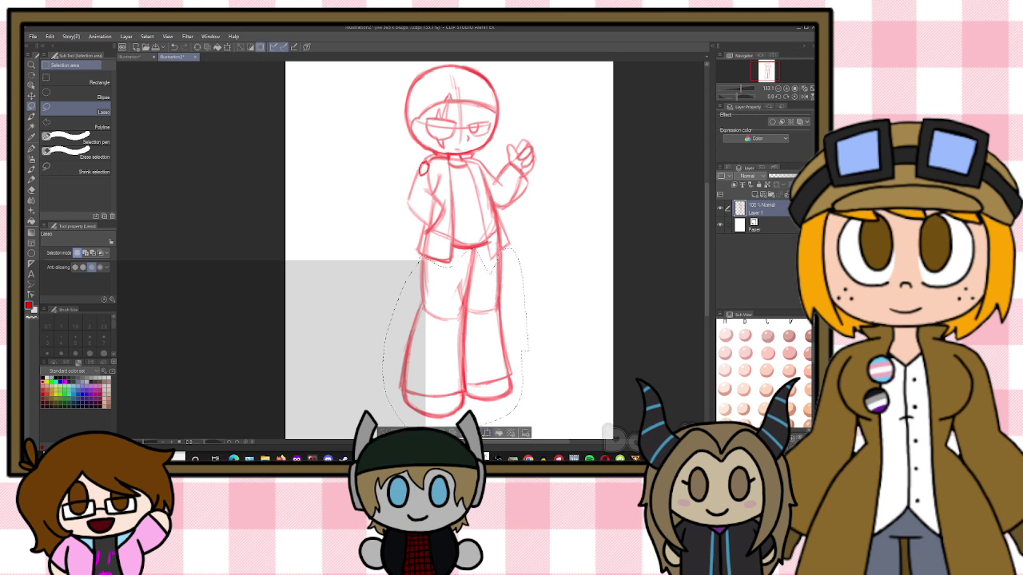
Slant the selected legs slightly toward the front foot and lengthen them a little
left_click(487, 433)
left_click_drag(703, 273, 703, 280)
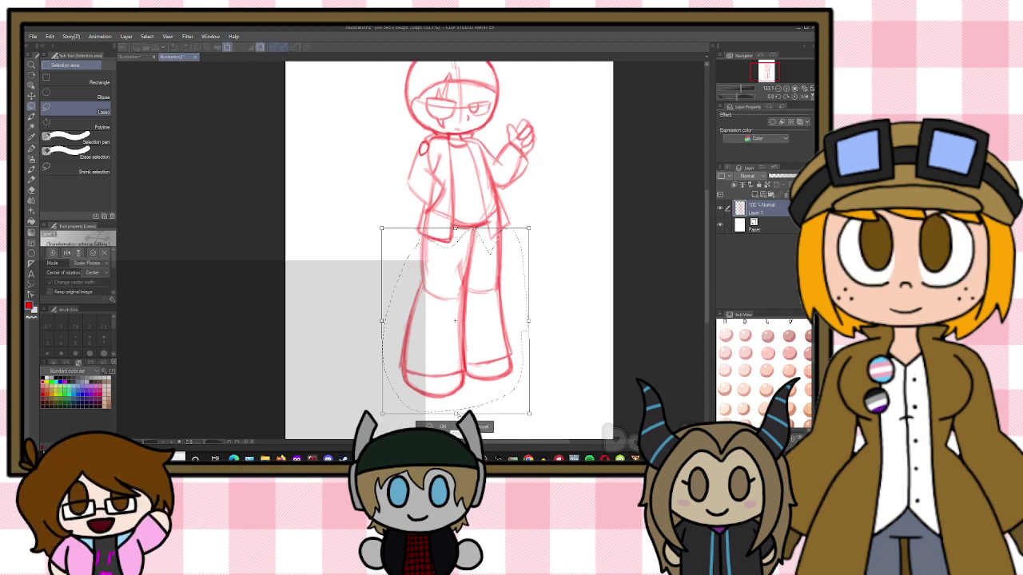
left_click_drag(457, 415, 448, 412)
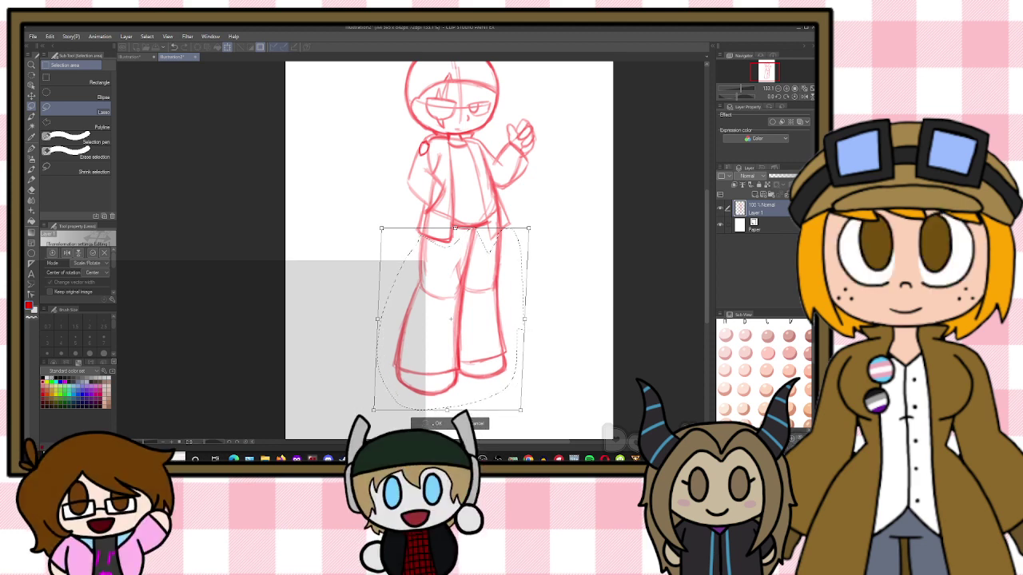
left_click_drag(447, 412, 445, 420)
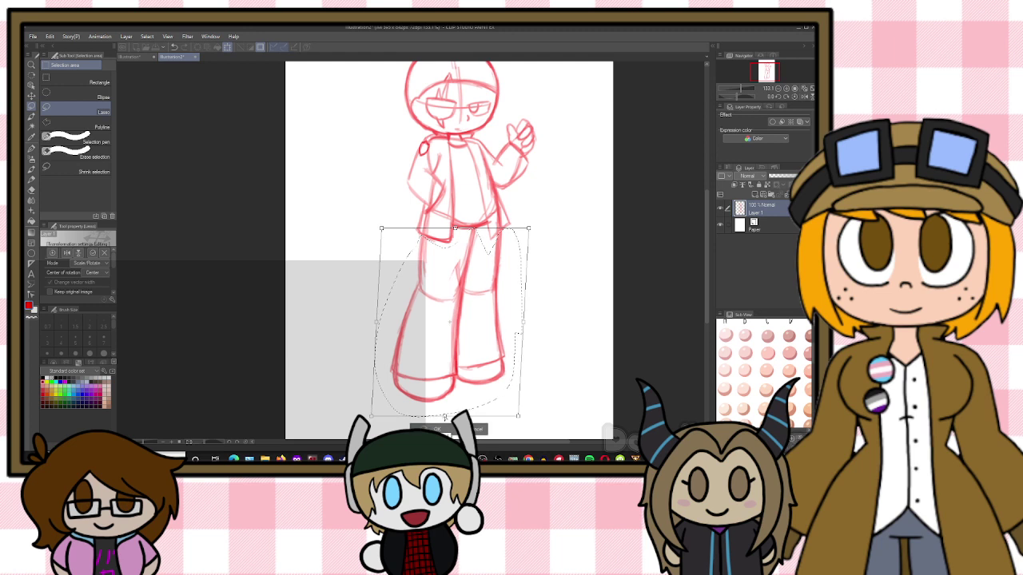
key("Return")
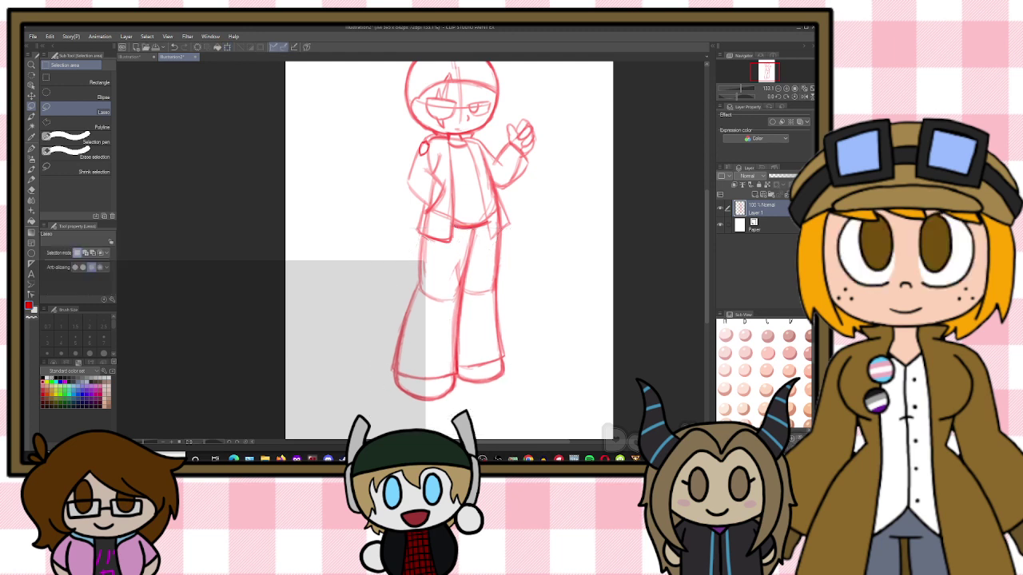
Lasso the whole figure and scale it up slightly to fill more of the page
scroll(581, 318, "down", 3)
scroll(629, 221, "up", 1)
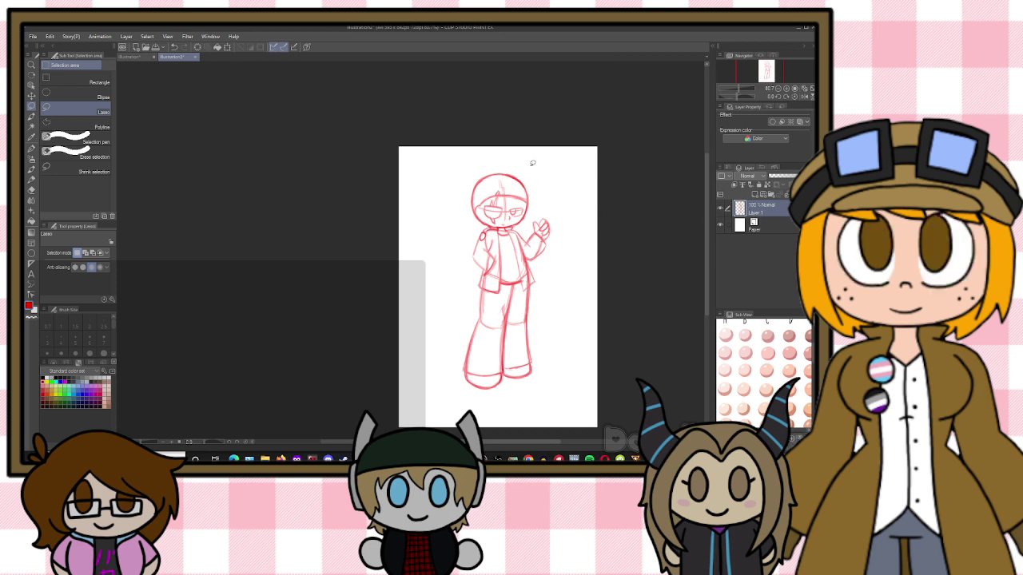
mouse_move(558, 217)
left_mouse_down()
mouse_move(559, 377)
mouse_move(543, 401)
mouse_move(471, 398)
mouse_move(450, 230)
left_mouse_up()
left_click_drag(463, 179, 484, 165)
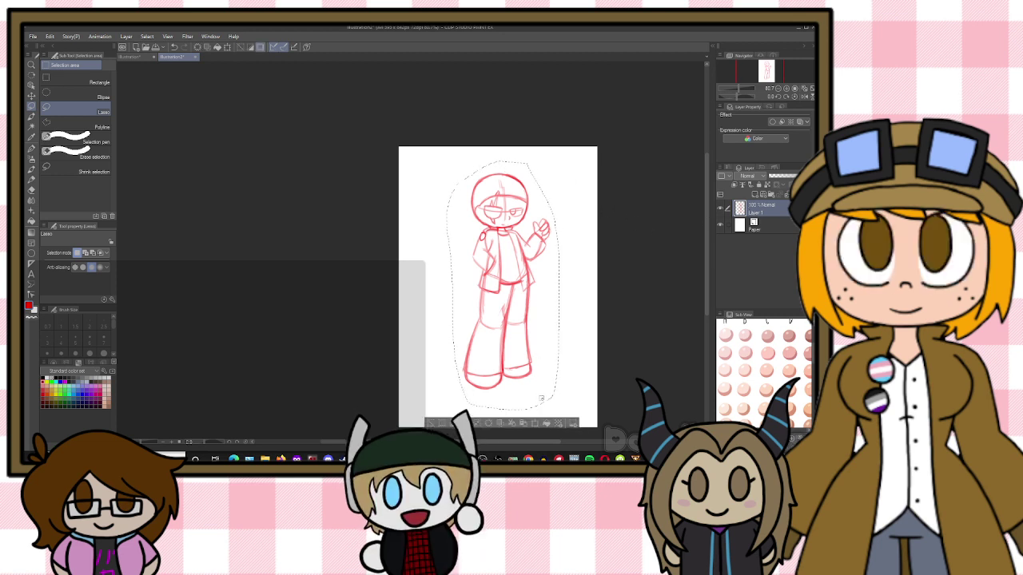
key("ctrl+t")
left_click_drag(512, 341, 510, 342)
mouse_move(548, 301)
left_mouse_down()
mouse_move(557, 301)
mouse_move(535, 318)
left_mouse_up()
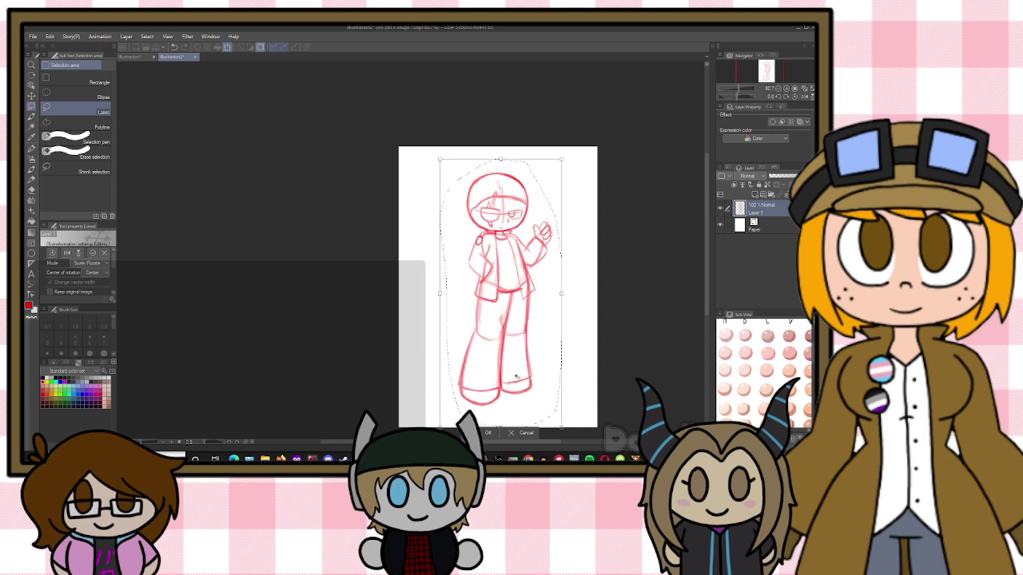
left_click(486, 434)
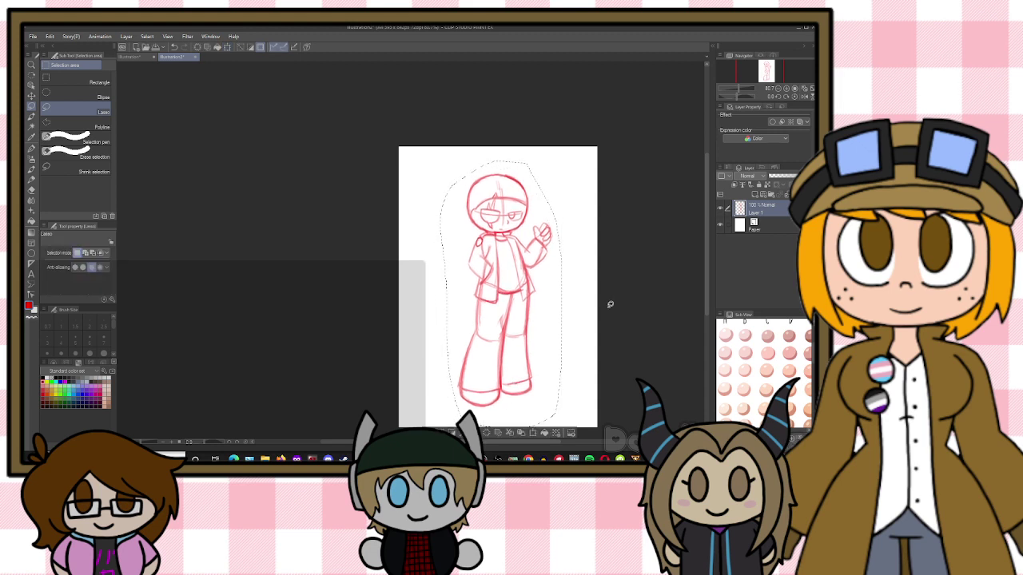
Lower the sketch layer's opacity to 44% and add a new layer above it
left_click(787, 178)
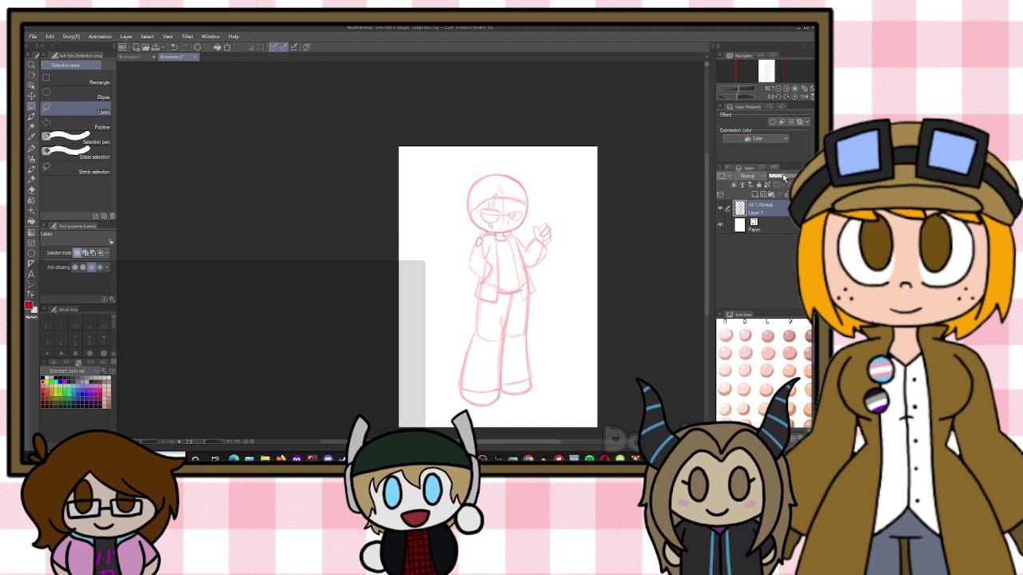
left_click(754, 194)
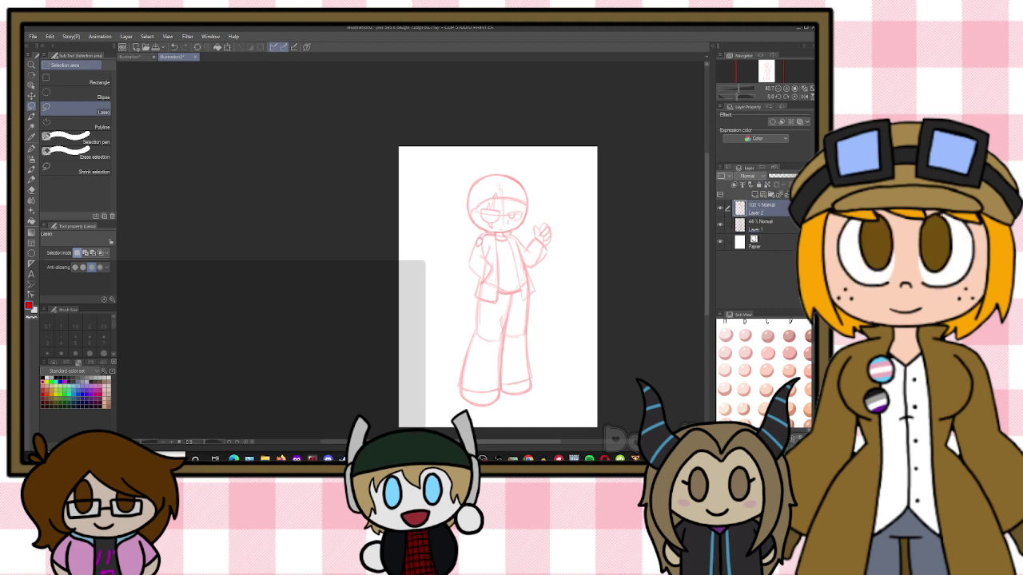
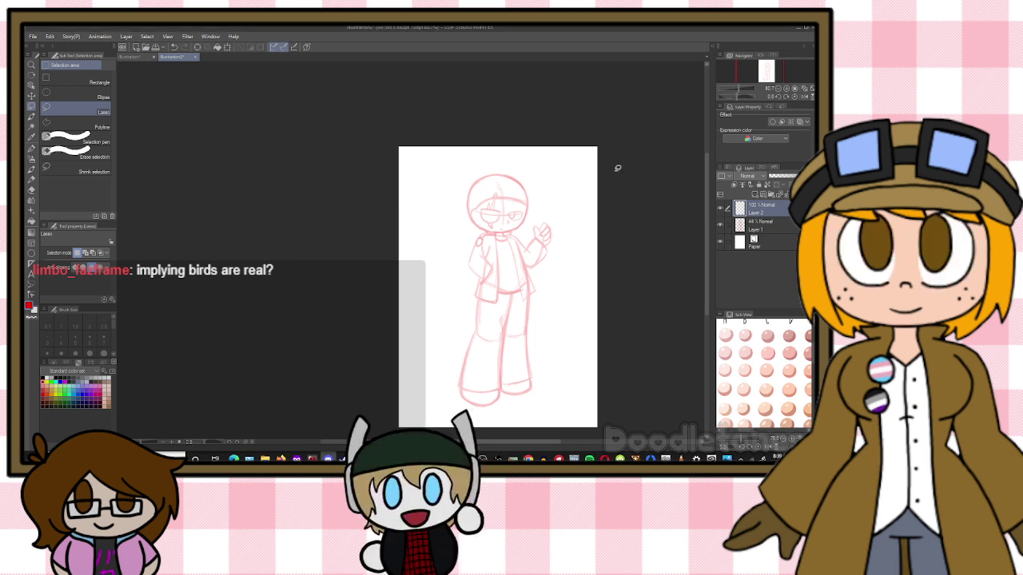
Choose the G-pen with black ink for lining the head on the new layer
scroll(555, 171, "up", 10)
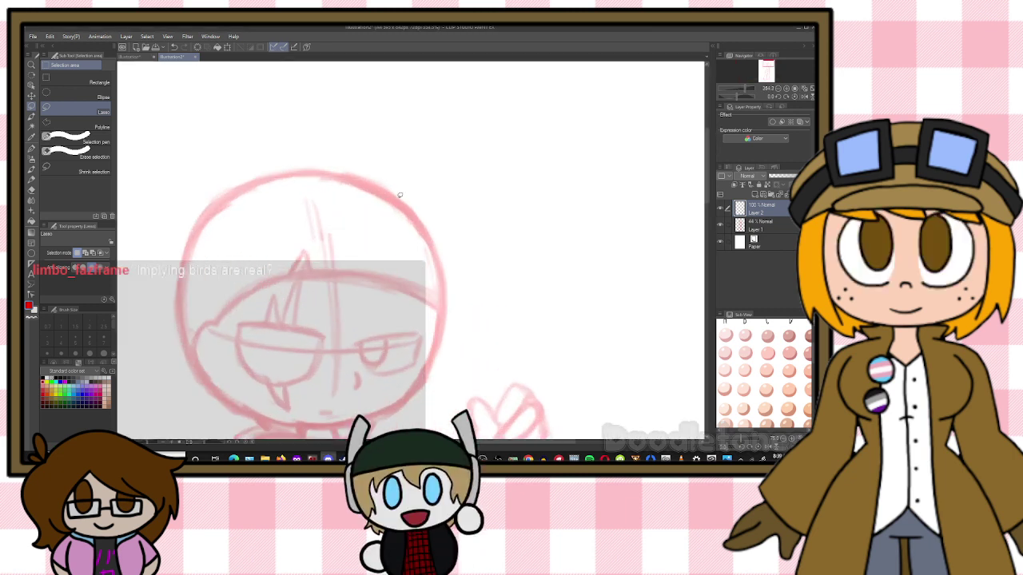
left_click(31, 169)
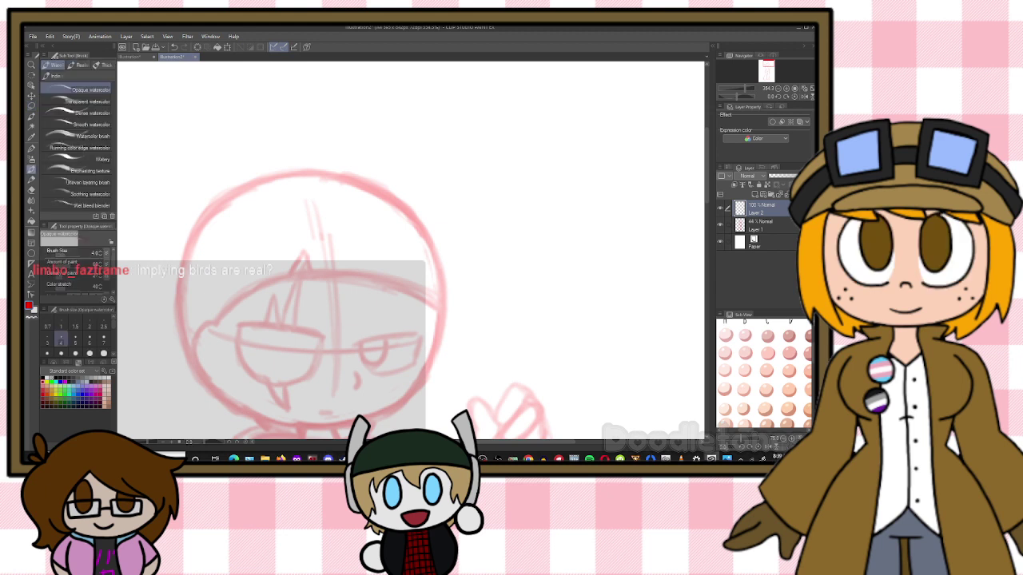
left_click(31, 149)
left_click(43, 378)
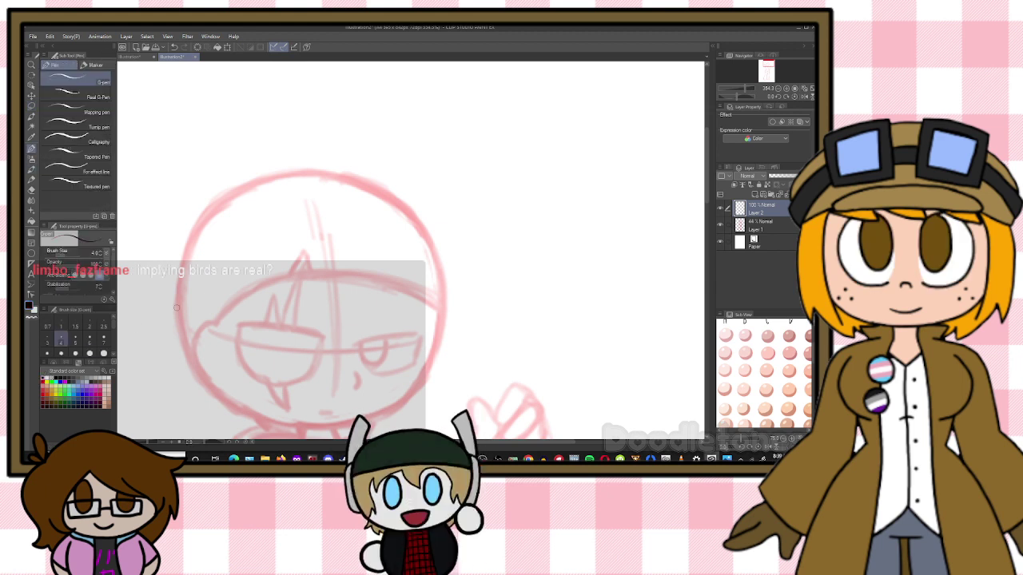
scroll(310, 285, "down", 2)
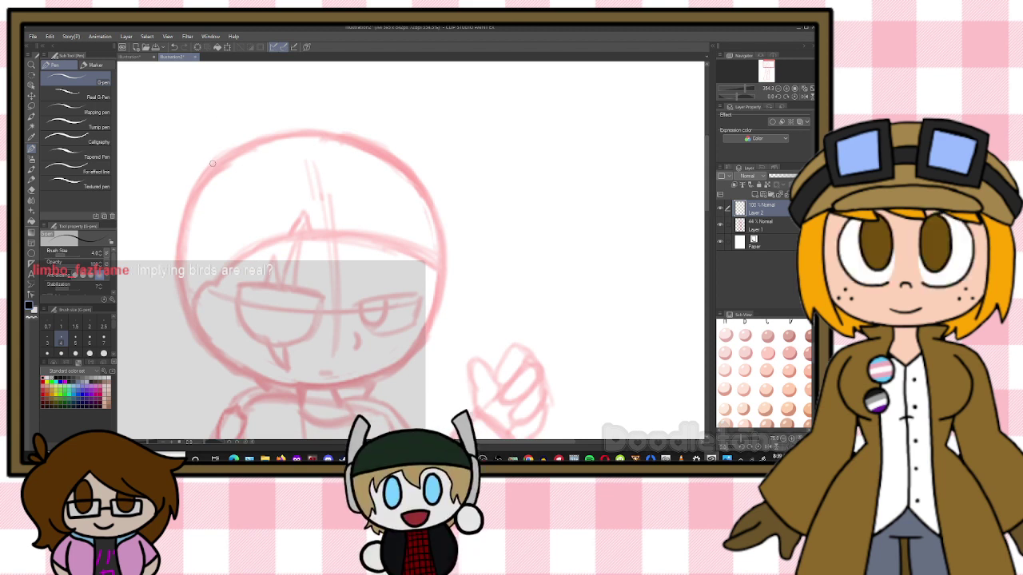
mouse_move(213, 162)
left_mouse_down()
mouse_move(190, 194)
mouse_move(177, 258)
mouse_move(182, 301)
mouse_move(203, 345)
mouse_move(266, 386)
mouse_move(251, 382)
mouse_move(342, 384)
left_mouse_up()
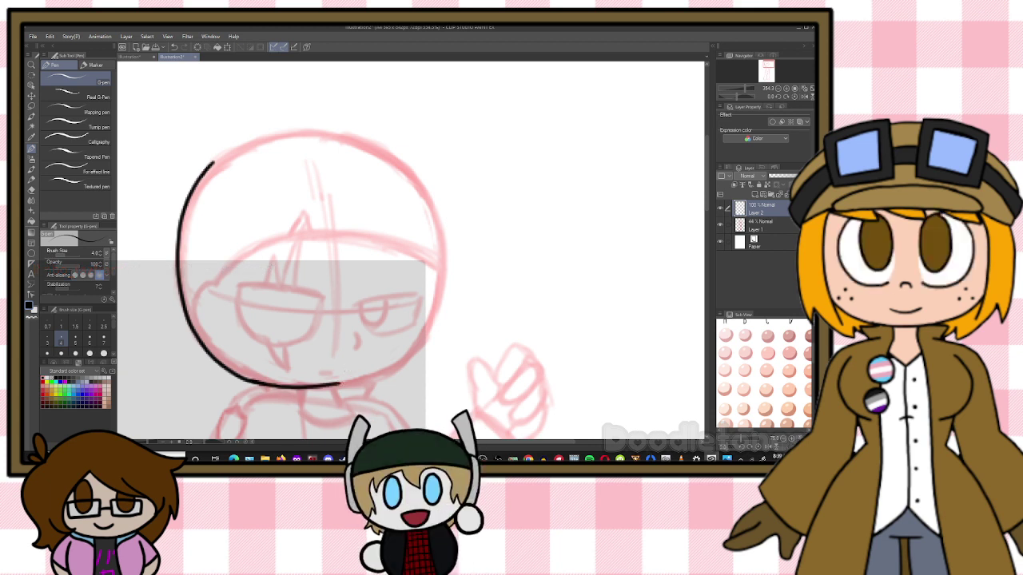
key("ctrl+z")
key("ctrl+z")
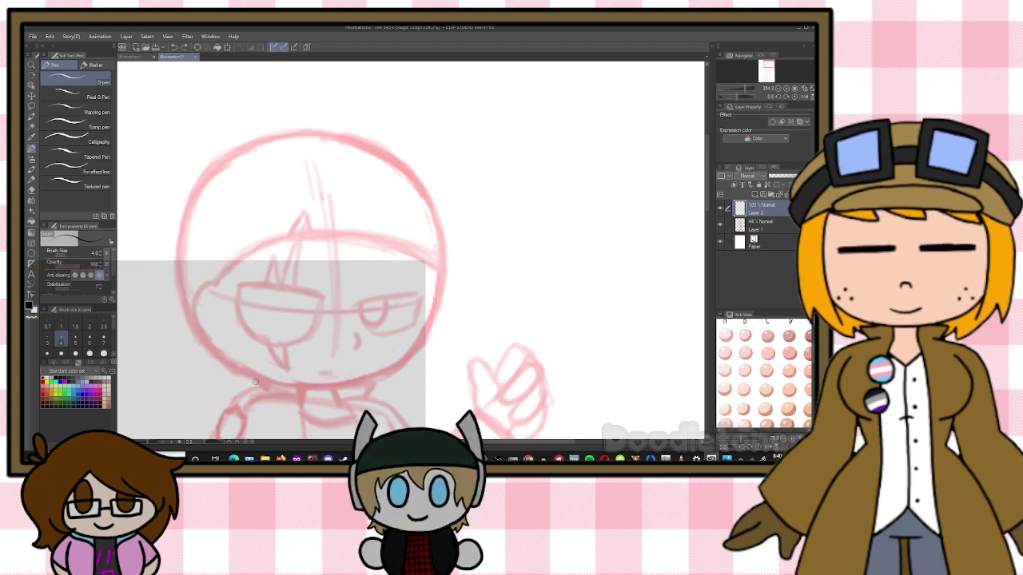
key("ctrl+z")
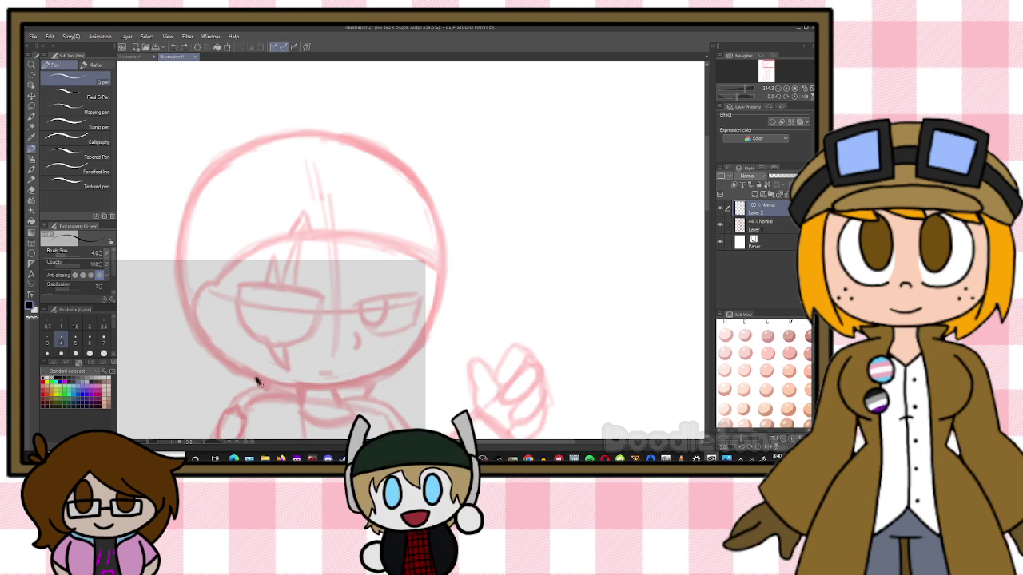
Ink the left part of the collar under the chin and the lower left curve of the head
left_click_drag(258, 382, 302, 382)
mouse_move(180, 280)
left_mouse_down()
mouse_move(195, 323)
mouse_move(251, 377)
left_mouse_up()
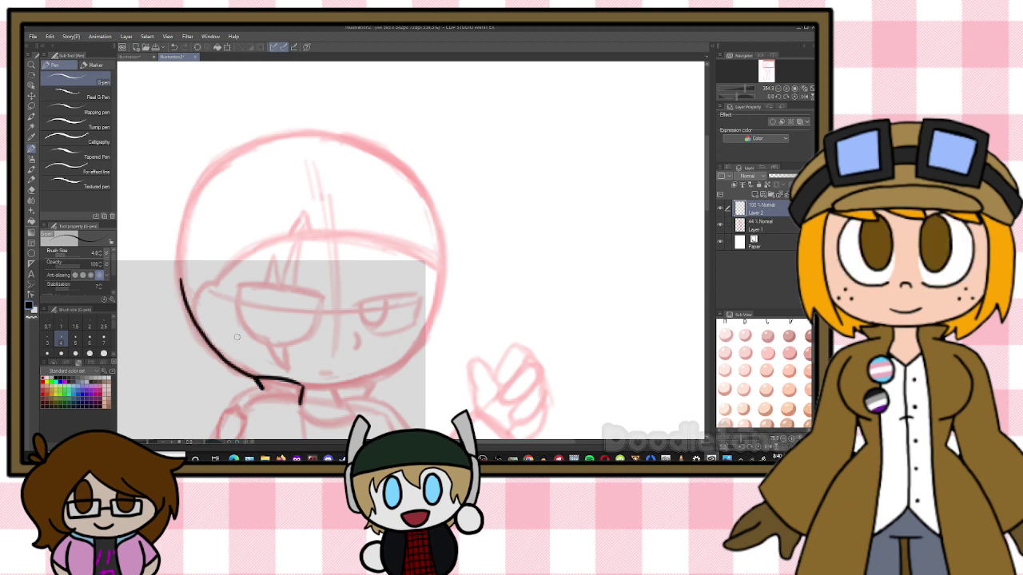
key("ctrl+z")
key("ctrl+z")
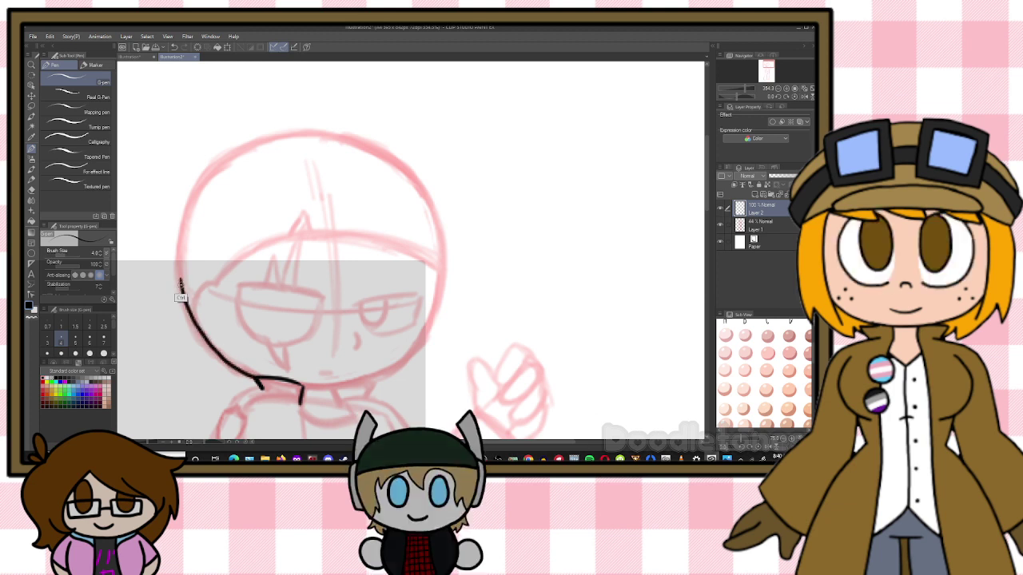
mouse_move(180, 261)
left_mouse_down()
mouse_move(184, 300)
mouse_move(224, 361)
mouse_move(256, 377)
left_mouse_up()
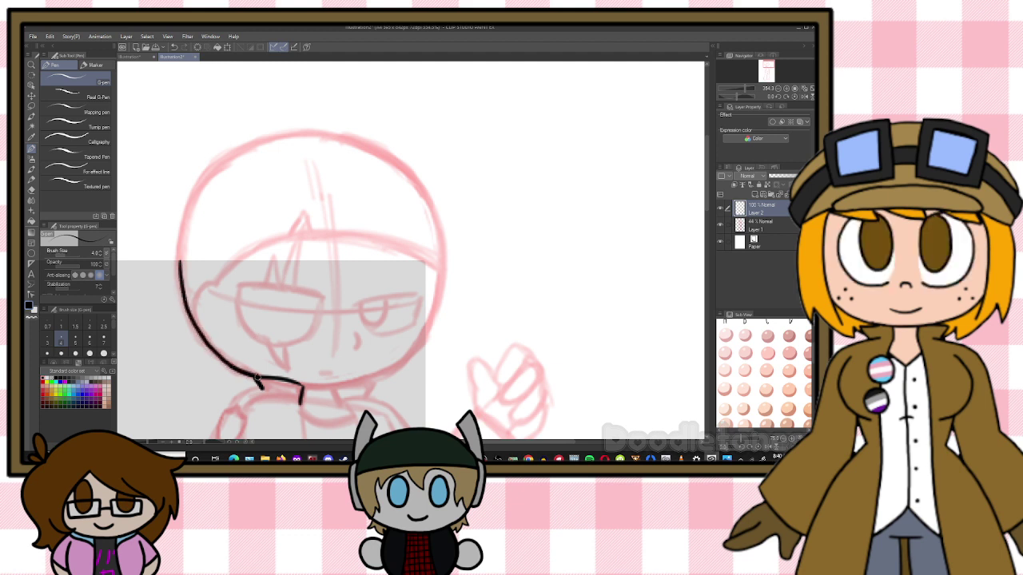
Ink the upper left curve of the head from the cheek up to the crown, redrawing it until smooth
mouse_move(181, 270)
left_mouse_down()
mouse_move(180, 232)
mouse_move(208, 171)
mouse_move(282, 132)
left_mouse_up()
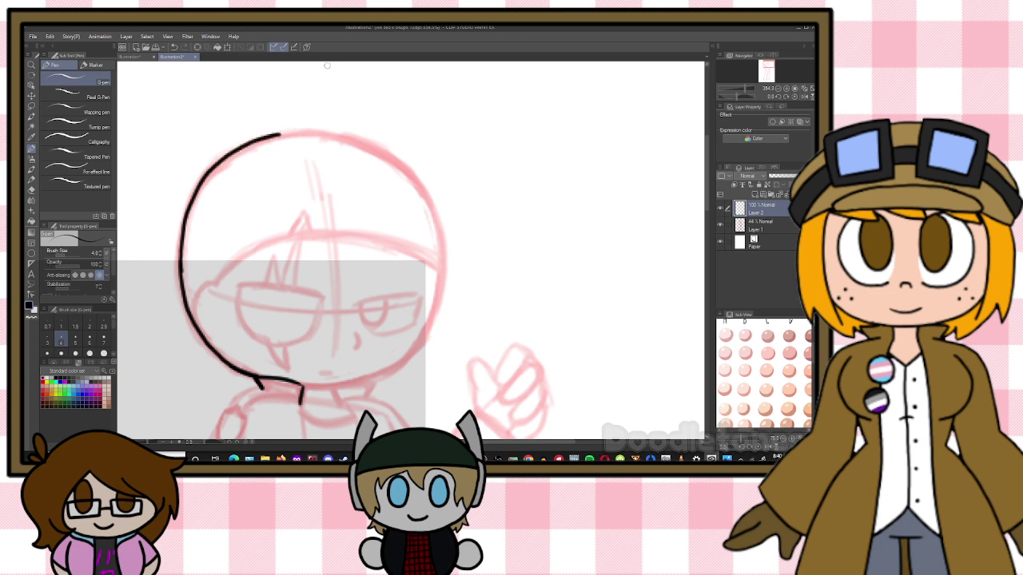
key("ctrl+z")
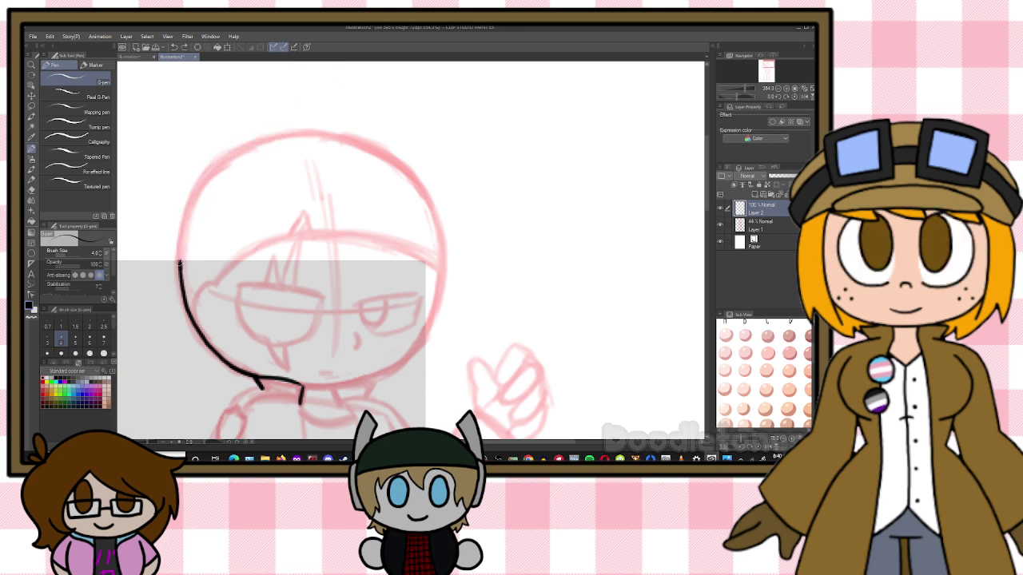
left_click_drag(179, 265, 216, 173)
key("ctrl+z")
mouse_move(180, 261)
left_mouse_down()
mouse_move(196, 199)
mouse_move(241, 150)
mouse_move(312, 133)
left_mouse_up()
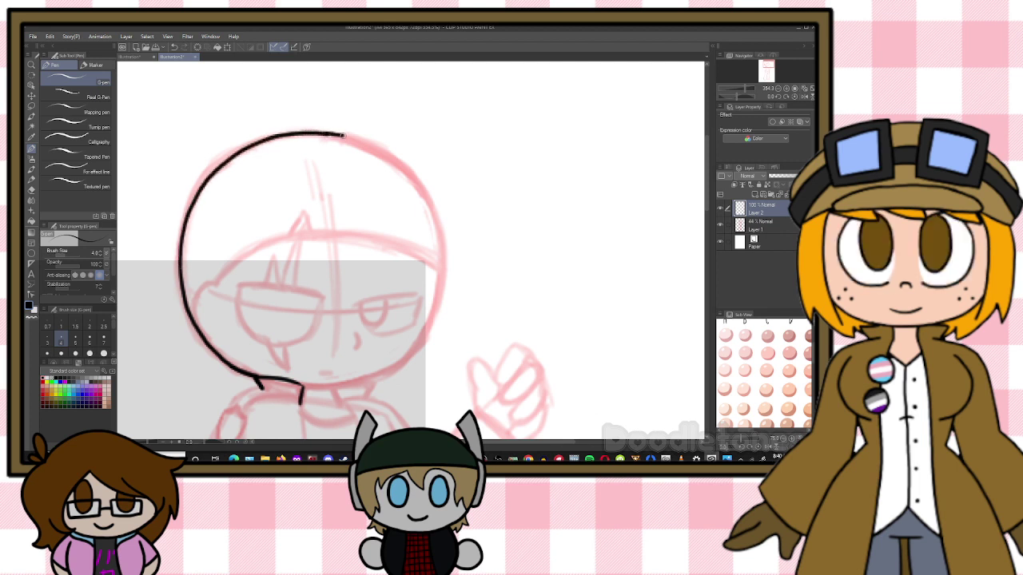
Continue the black head outline from the crown around the right side to the lower jaw
mouse_move(373, 146)
left_mouse_down()
mouse_move(418, 186)
mouse_move(437, 236)
mouse_move(439, 278)
mouse_move(418, 345)
left_mouse_up()
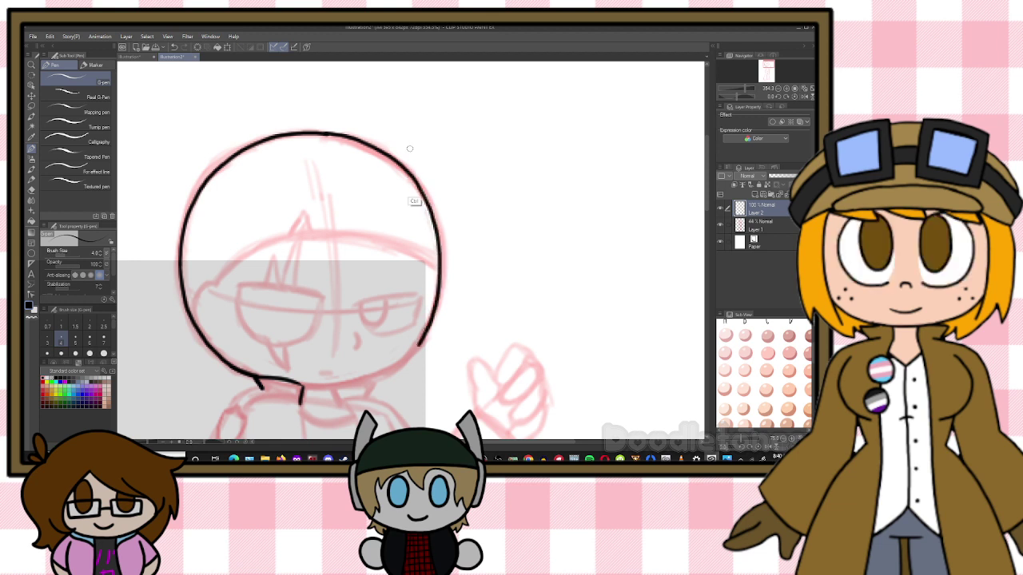
key("ctrl+z")
left_click_drag(324, 134, 395, 166)
key("ctrl+z")
left_click_drag(324, 134, 357, 139)
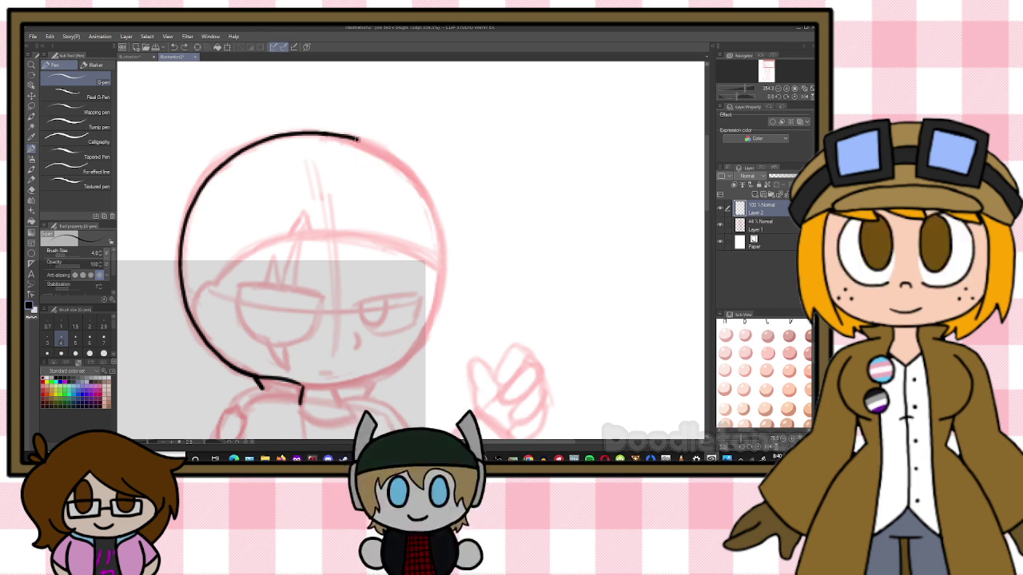
mouse_move(400, 165)
left_mouse_down()
mouse_move(435, 216)
mouse_move(441, 255)
mouse_move(425, 336)
mouse_move(394, 370)
left_mouse_up()
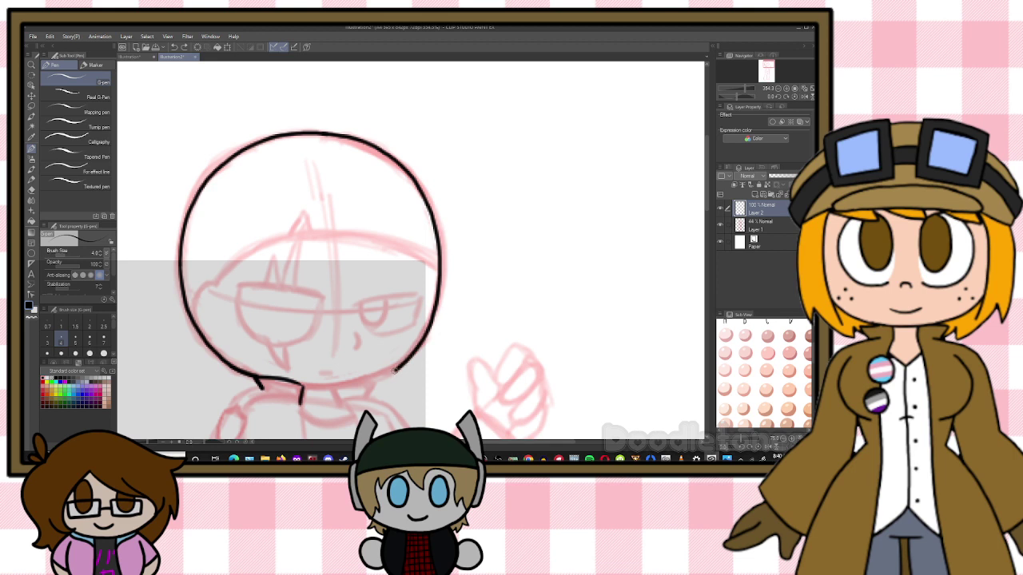
Close the head outline with a chin line from the collar to the right jaw and erase its thickened edges
left_click_drag(303, 387, 393, 373)
key("ctrl+z")
key("ctrl+z")
left_click_drag(302, 387, 388, 373)
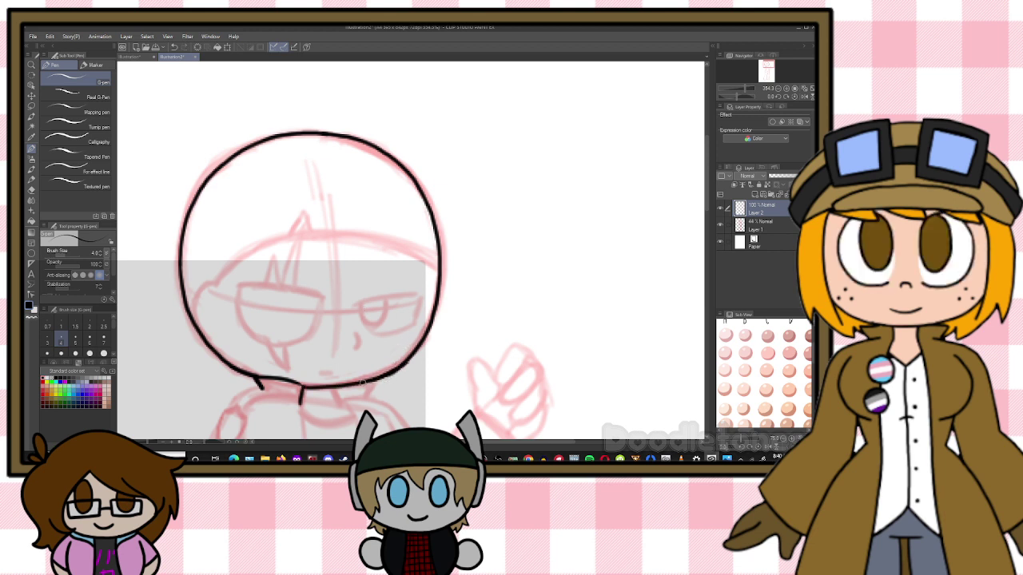
left_click_drag(361, 382, 383, 376)
key("e")
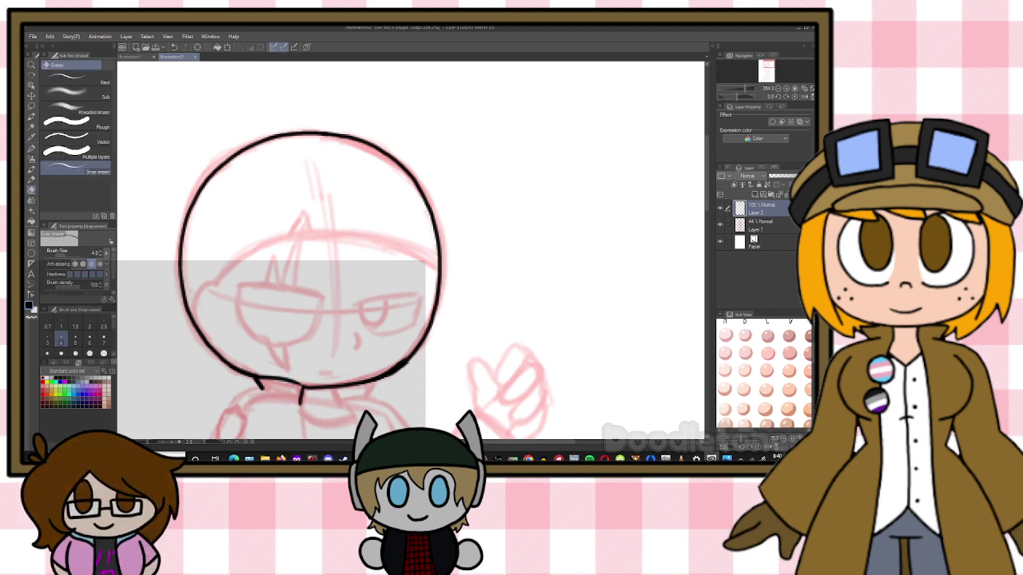
left_click_drag(381, 382, 412, 356)
key("p")
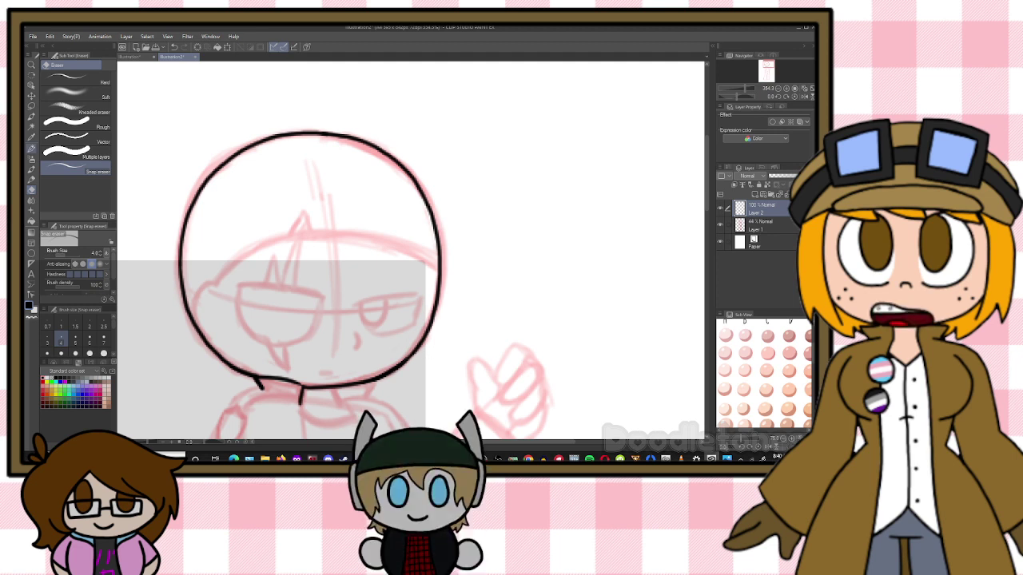
Redraw the short line where the chin meets the left collar and erase the surplus ink there
scroll(438, 350, "down", 2)
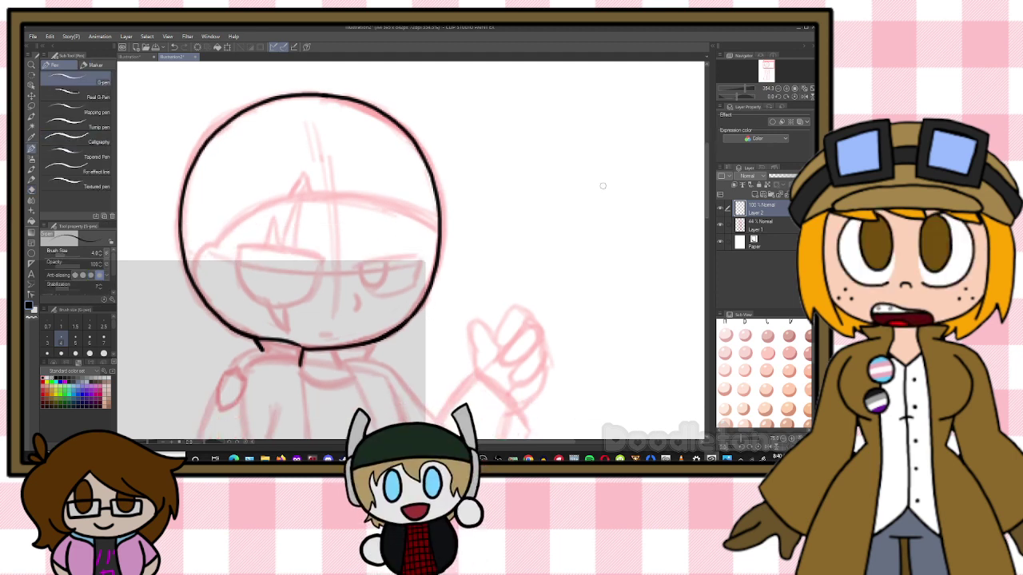
left_click_drag(259, 346, 302, 343)
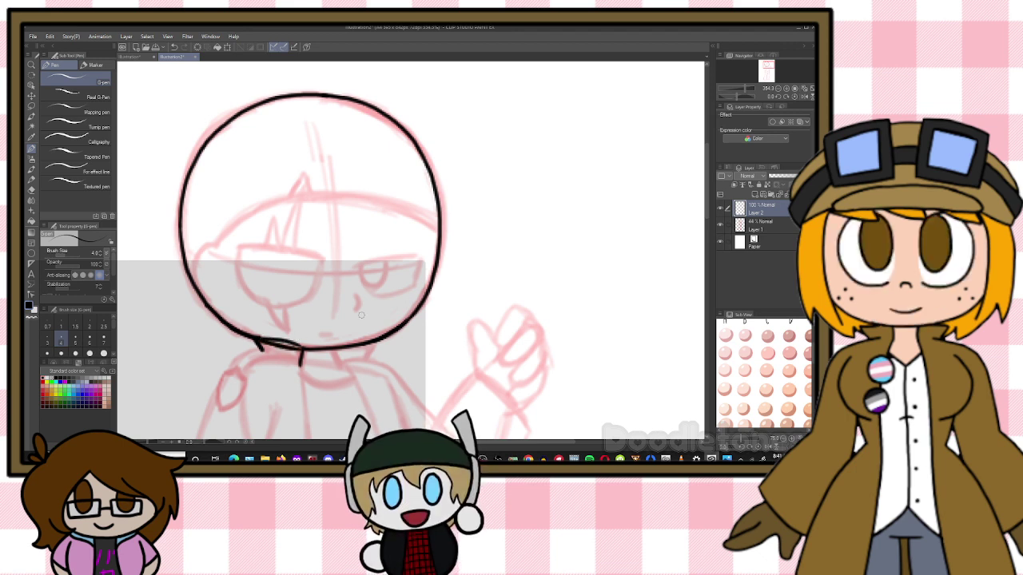
key("ctrl+z")
left_click_drag(259, 341, 315, 347)
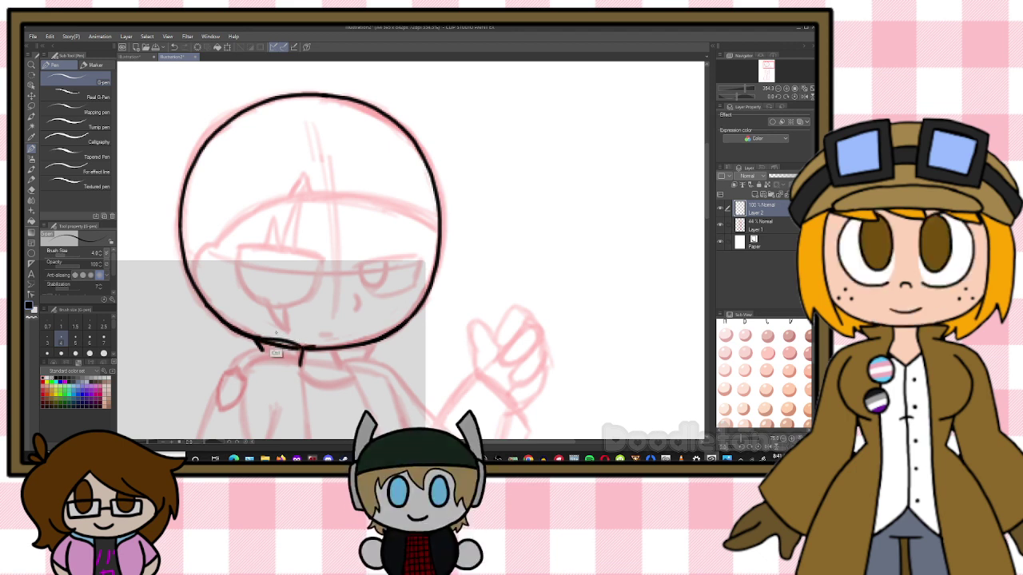
key("e")
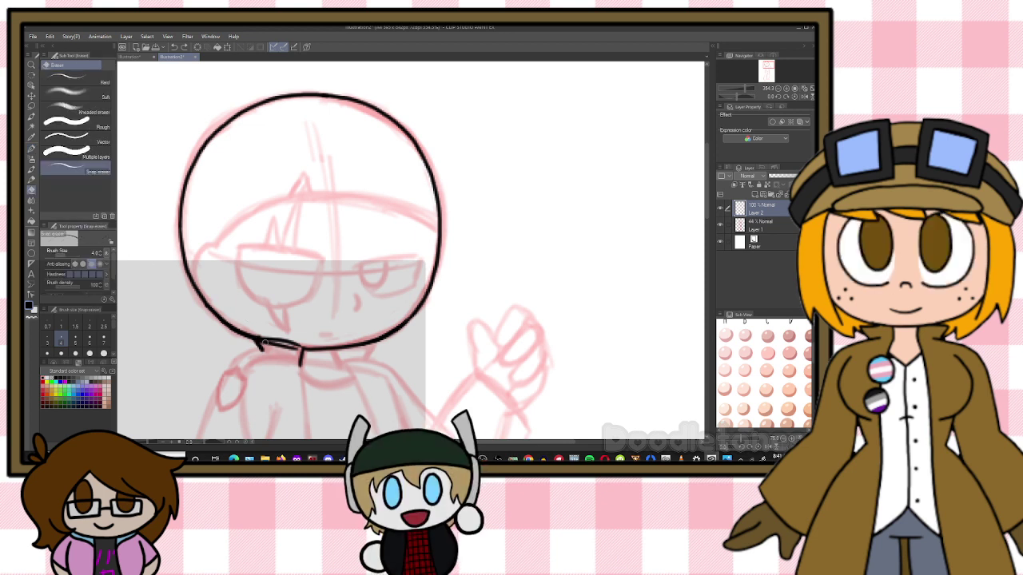
left_click_drag(264, 341, 280, 346)
left_click_drag(281, 345, 294, 346)
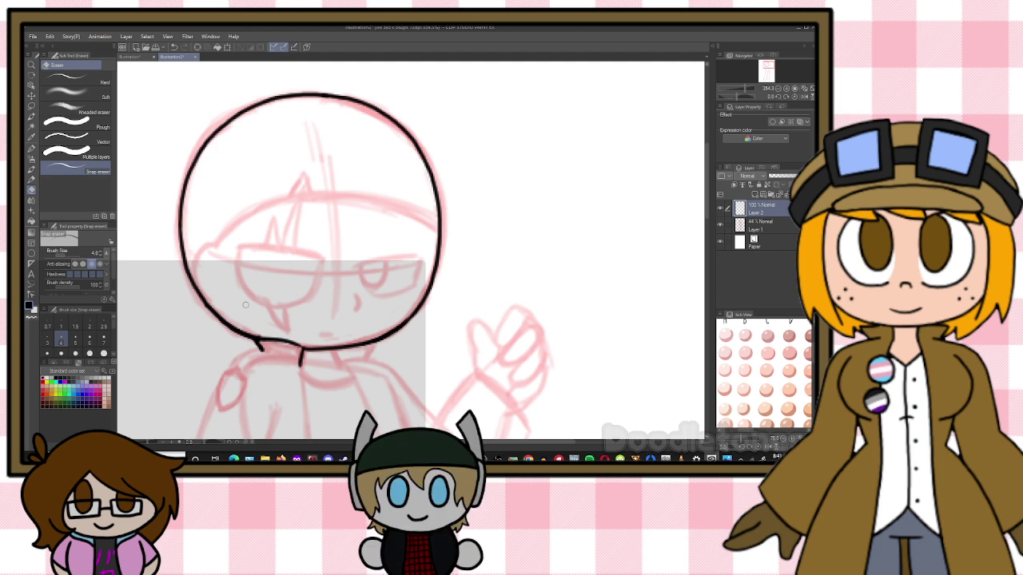
key("p")
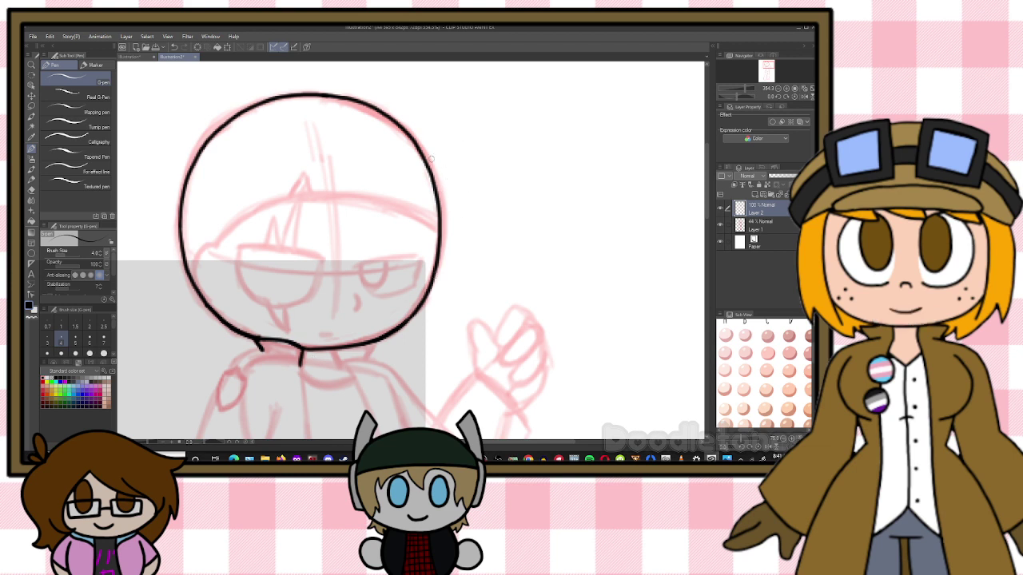
Redraw the right side of the head slightly farther out and erase the old line inside it
mouse_move(412, 140)
left_mouse_down()
mouse_move(439, 192)
mouse_move(446, 240)
mouse_move(426, 296)
left_mouse_up()
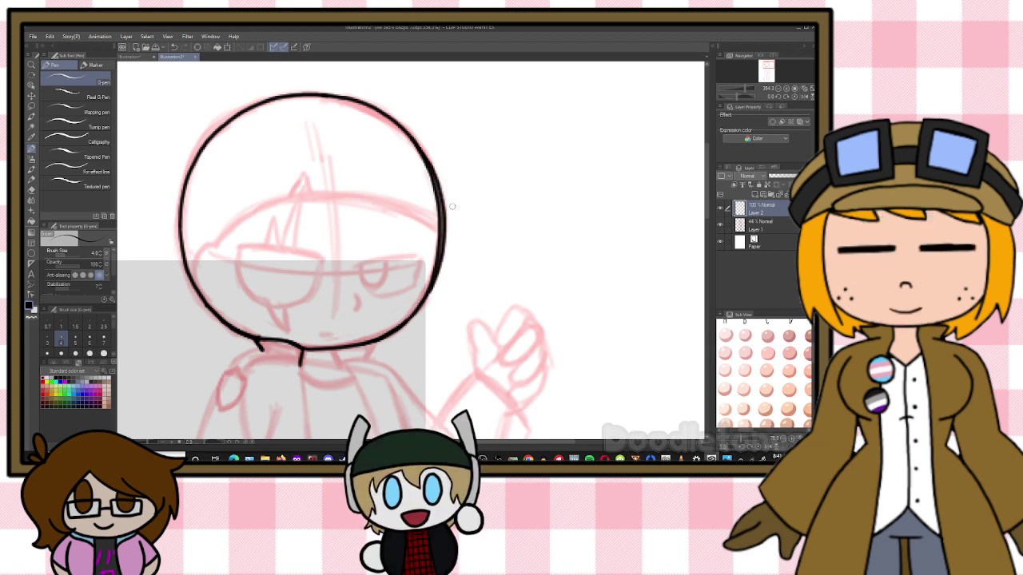
key("e")
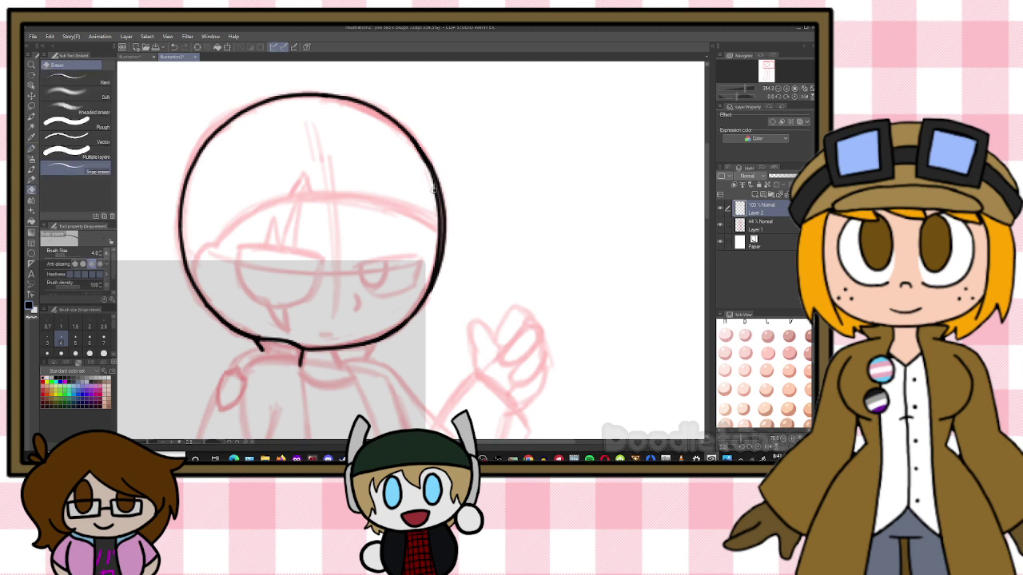
left_click_drag(417, 153, 439, 219)
mouse_move(430, 183)
left_mouse_down()
mouse_move(438, 216)
mouse_move(427, 175)
mouse_move(435, 258)
mouse_move(436, 214)
mouse_move(438, 245)
left_mouse_up()
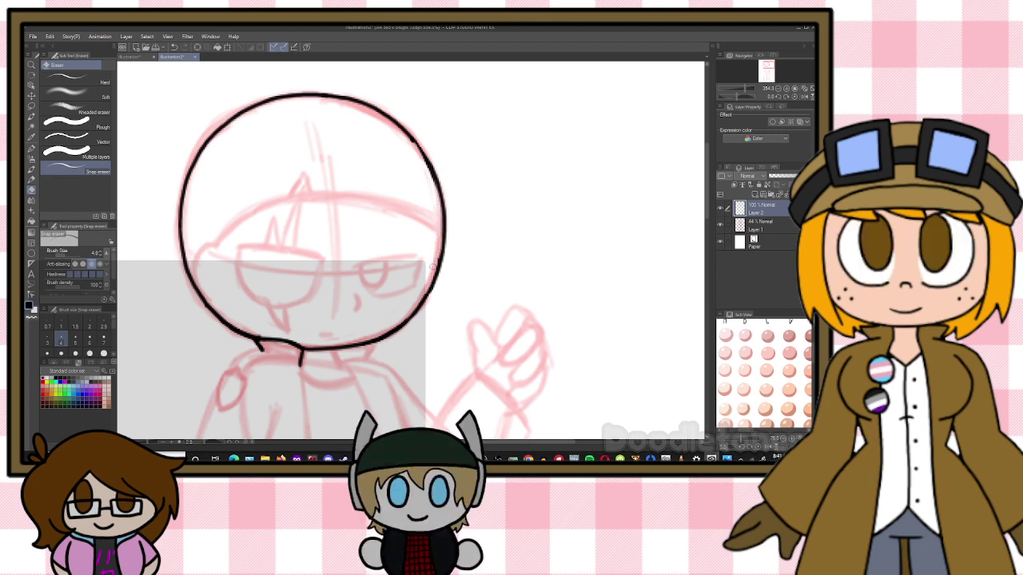
Ink the right part of the collar beneath the chin with the pen
key("p")
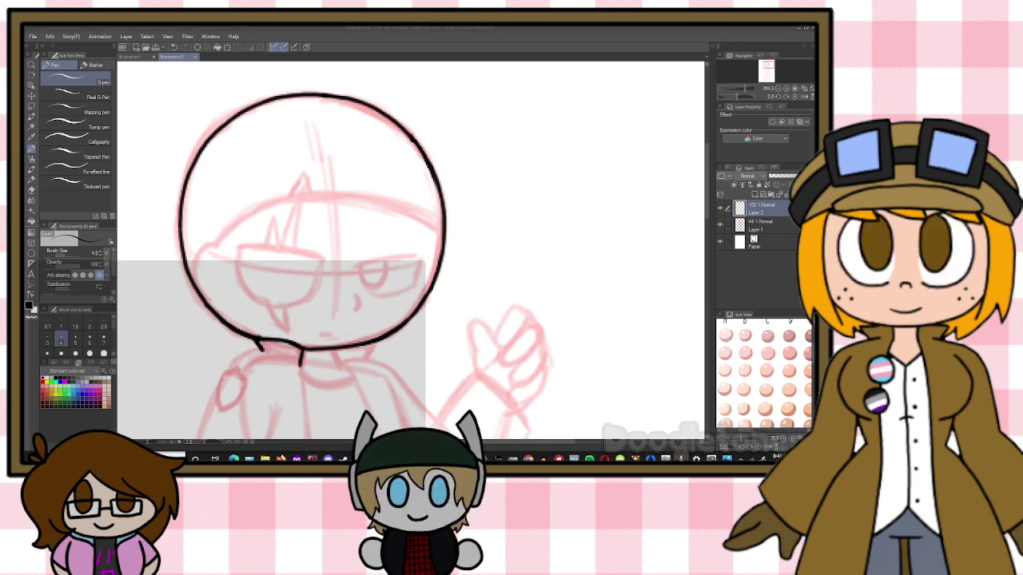
left_click(211, 28)
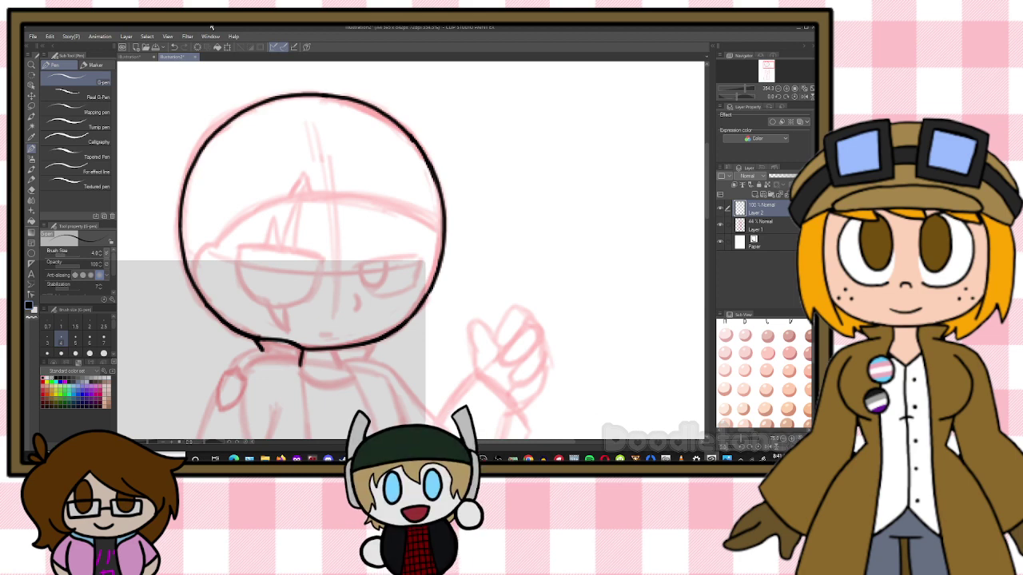
left_click_drag(361, 357, 379, 345)
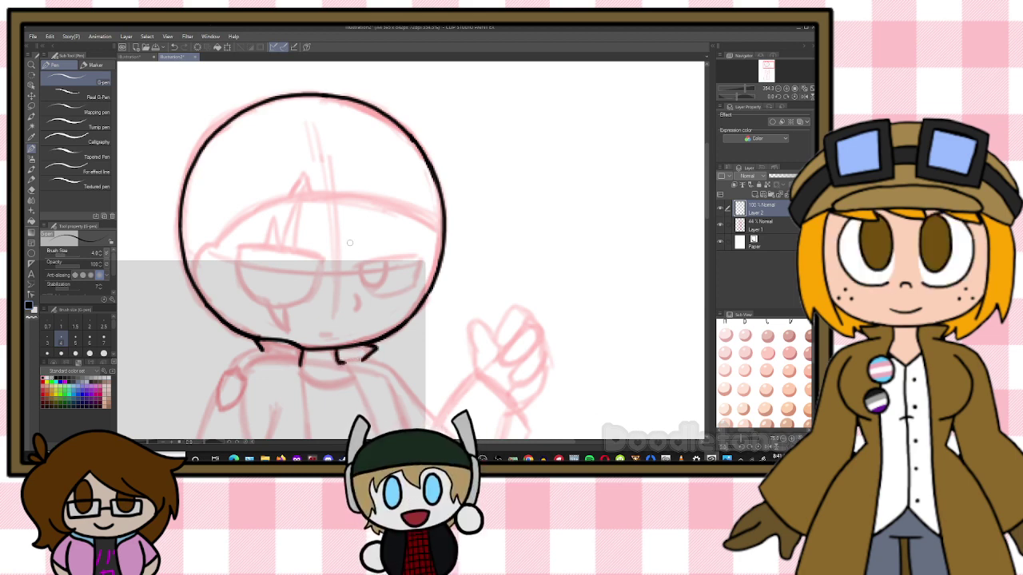
Ink the large half-round shape over the left eye with jagged spikes above and a point below
left_click_drag(241, 243, 272, 243)
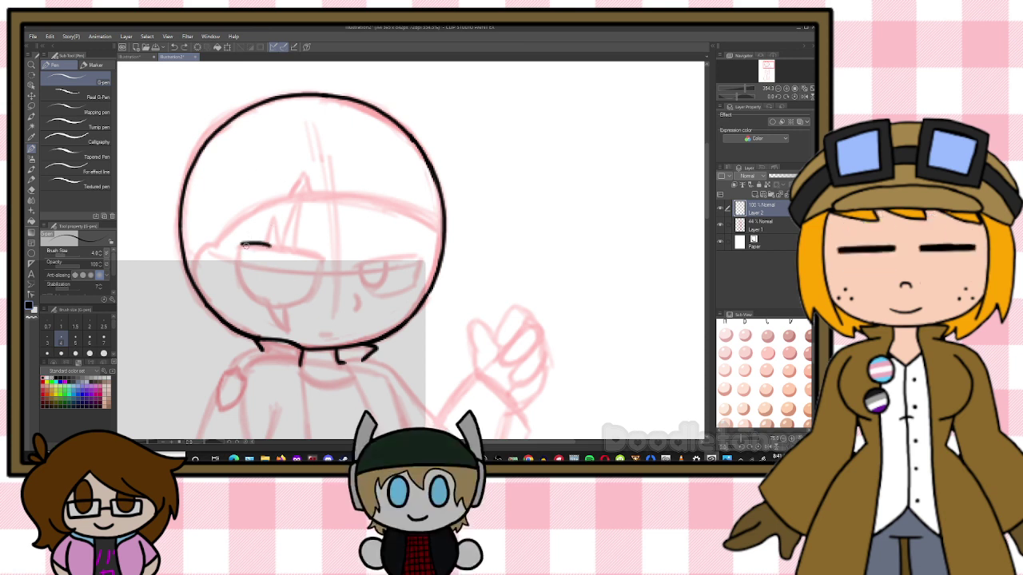
key("ctrl+z")
mouse_move(240, 244)
left_mouse_down()
mouse_move(261, 244)
mouse_move(272, 218)
mouse_move(279, 244)
mouse_move(302, 191)
mouse_move(296, 246)
mouse_move(239, 274)
mouse_move(287, 332)
left_mouse_up()
mouse_move(295, 246)
left_mouse_down()
mouse_move(318, 255)
mouse_move(317, 286)
mouse_move(294, 306)
left_mouse_up()
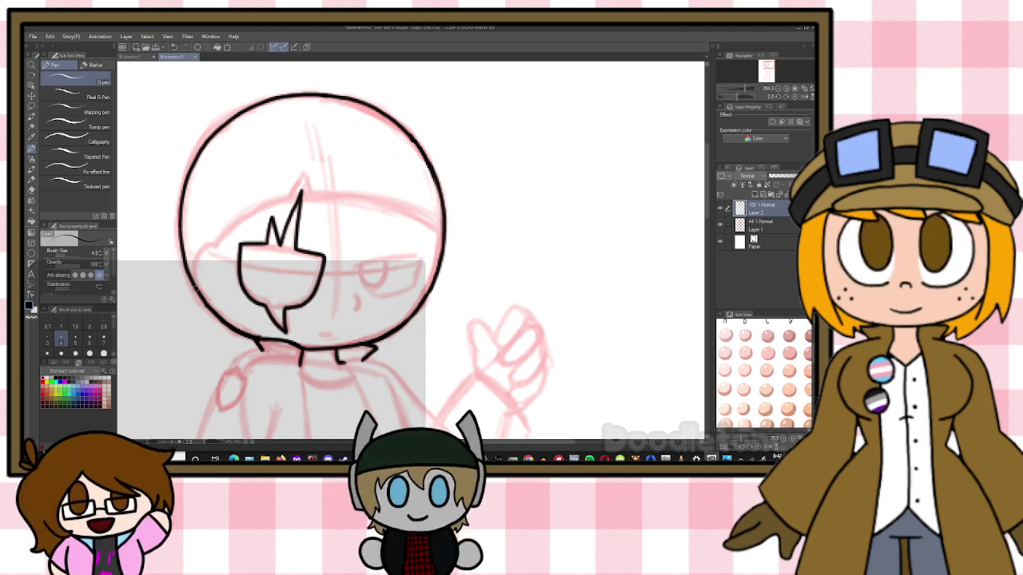
Ink the rounded curve at the left edge of the face, joining it to the head outline
mouse_move(215, 245)
left_mouse_down()
mouse_move(202, 250)
mouse_move(207, 285)
left_mouse_up()
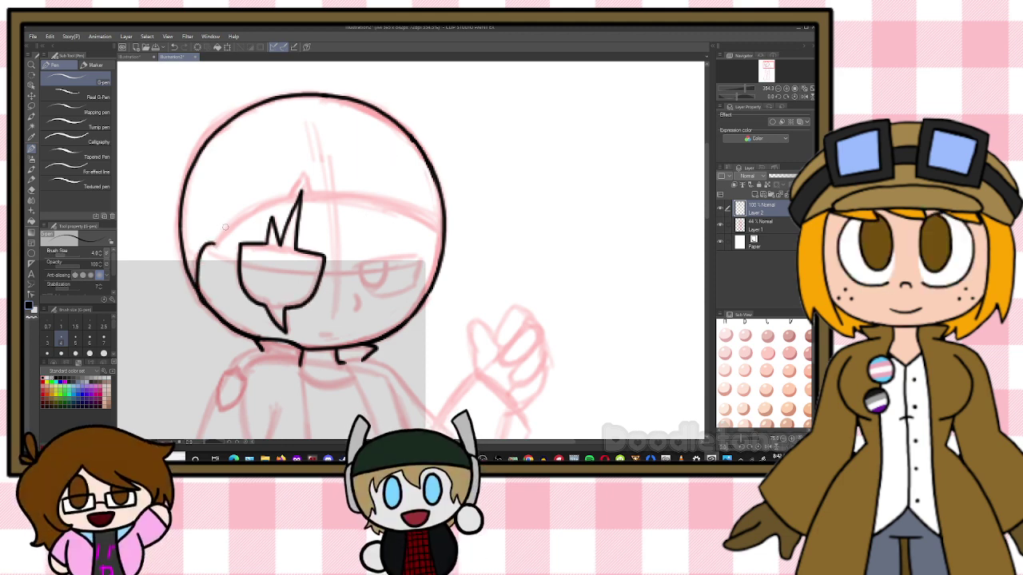
key("ctrl+z")
mouse_move(214, 244)
left_mouse_down()
mouse_move(198, 261)
mouse_move(208, 305)
left_mouse_up()
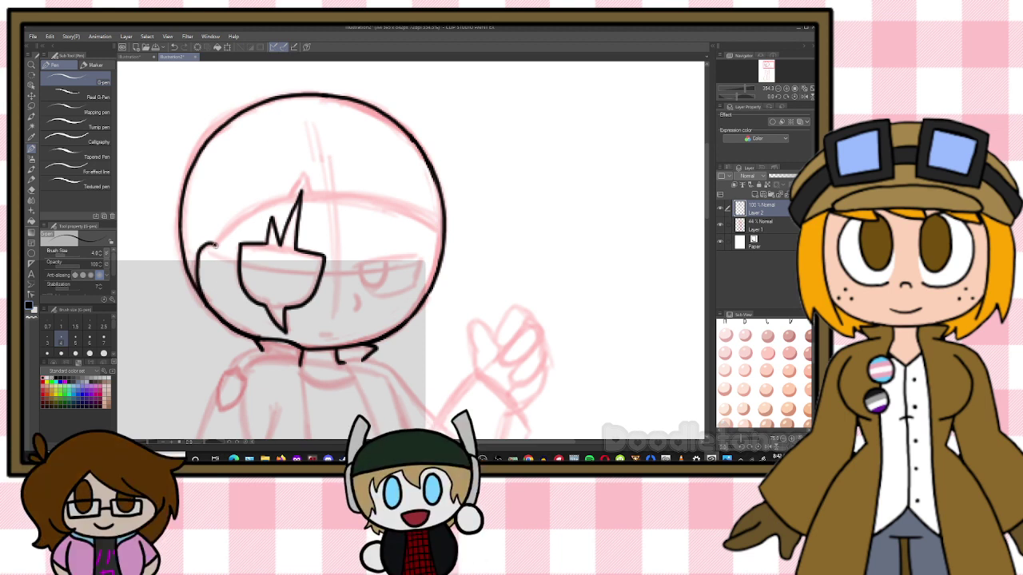
Redraw the rounded curve at the left edge of the face and ink the hairline across the forehead with a small central spike
key("ctrl+z")
mouse_move(215, 247)
left_mouse_down()
mouse_move(195, 258)
mouse_move(207, 303)
left_mouse_up()
left_click_drag(215, 245, 291, 198)
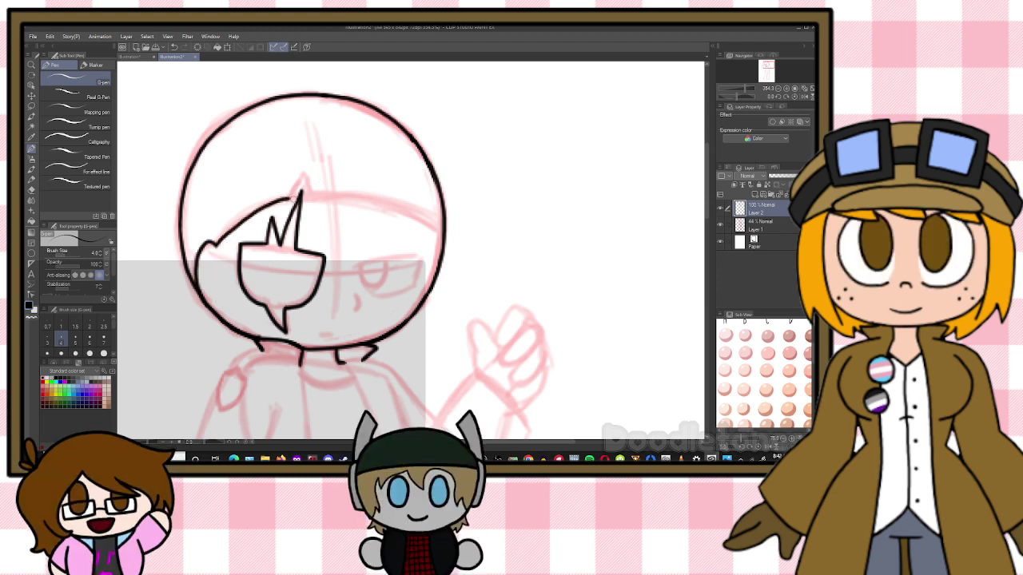
left_click_drag(300, 185, 307, 174)
key("ctrl+z")
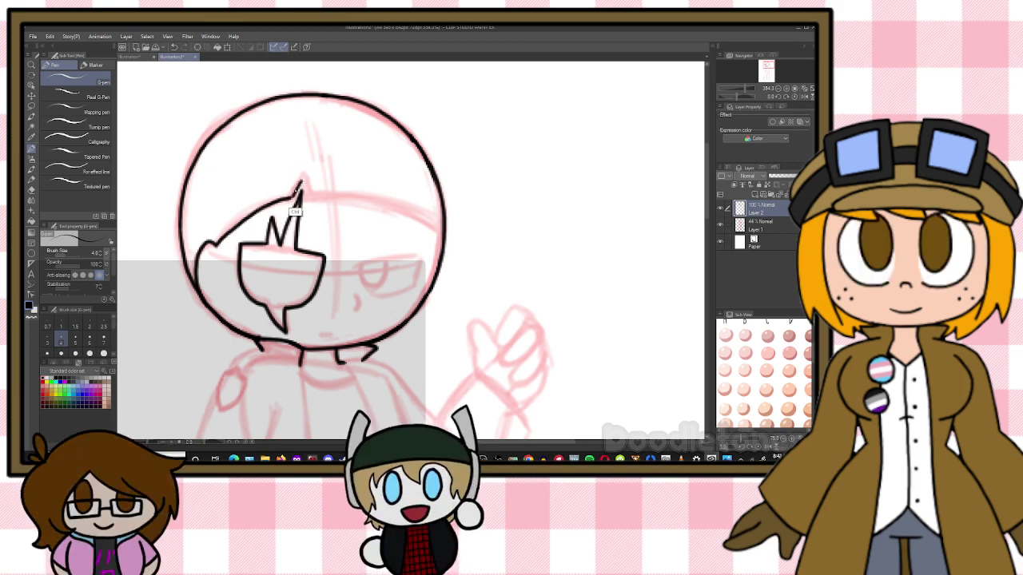
mouse_move(301, 190)
left_mouse_down()
mouse_move(307, 178)
mouse_move(443, 231)
left_mouse_up()
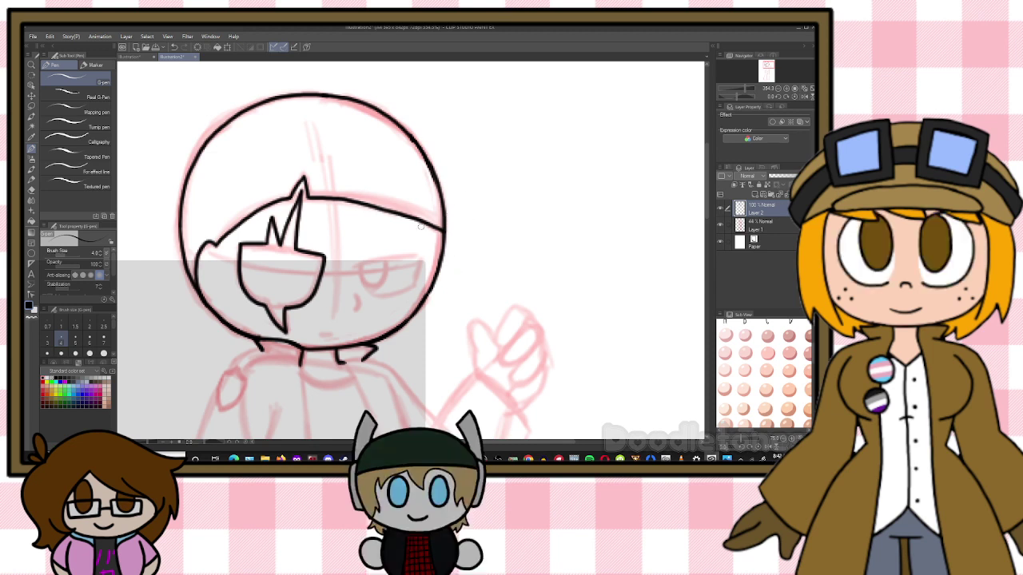
Ink the narrowed right eye with its pupil, the small curved nose and the short mouth line
mouse_move(356, 264)
left_mouse_down()
mouse_move(420, 257)
mouse_move(416, 288)
mouse_move(376, 290)
left_mouse_up()
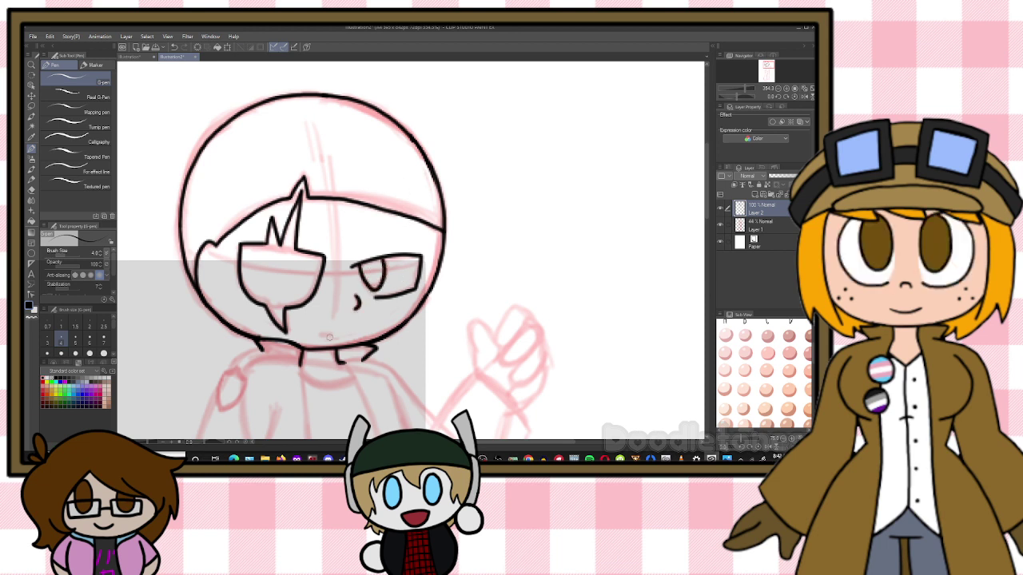
left_click_drag(318, 335, 337, 336)
Ink the open coat's right front panel down to its pointed hem and the long front edge of its left panel
left_click_drag(705, 166, 696, 204)
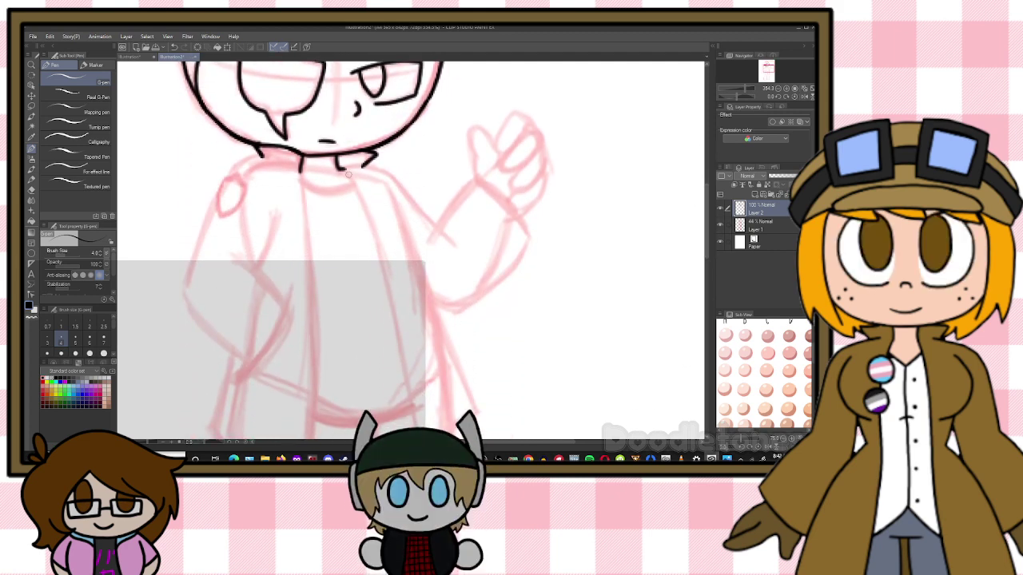
left_click_drag(349, 173, 396, 326)
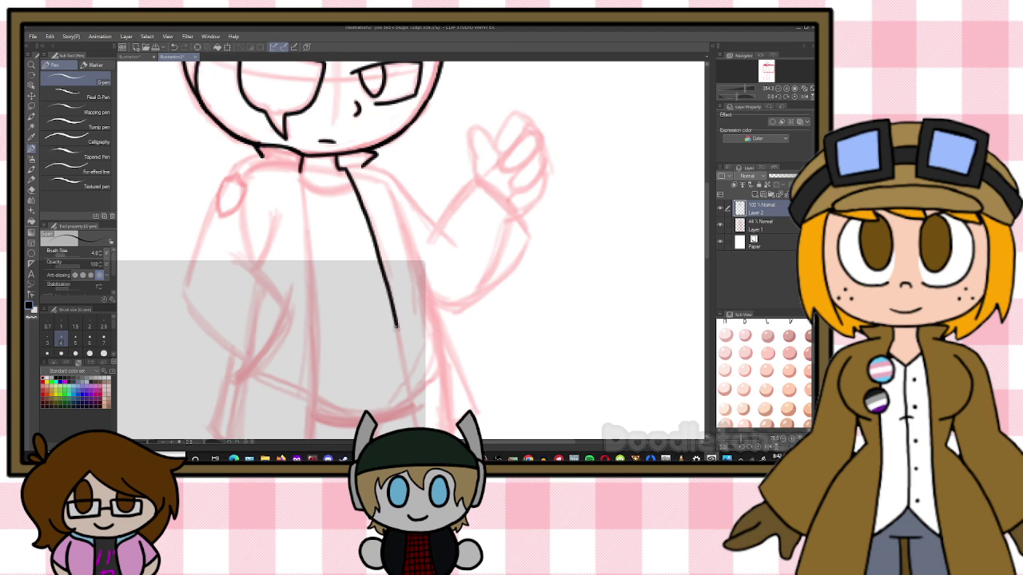
left_click_drag(391, 192, 476, 409)
left_click_drag(704, 230, 701, 245)
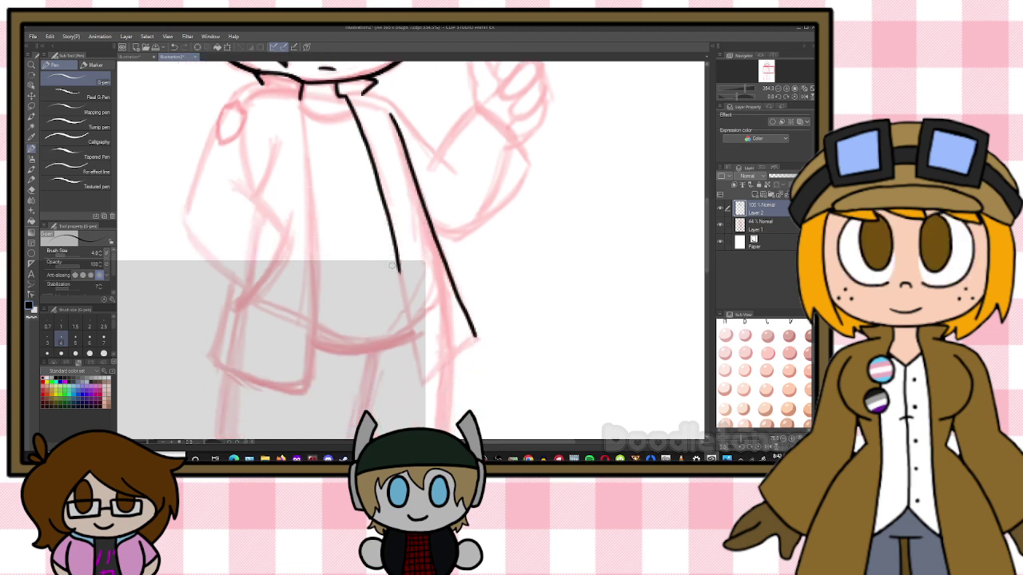
mouse_move(398, 266)
left_mouse_down()
mouse_move(421, 385)
mouse_move(477, 335)
left_mouse_up()
mouse_move(300, 98)
left_mouse_down()
mouse_move(314, 286)
mouse_move(302, 395)
left_mouse_up()
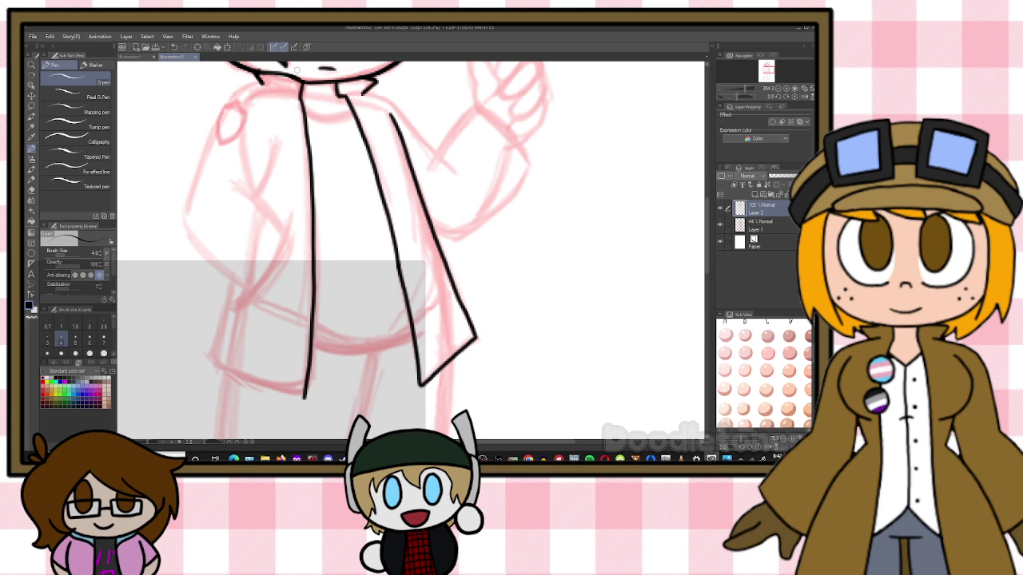
Ink the left sleeve's outer outline from inside the collar past the bent elbow, and the right shoulder line down to the raised arm
mouse_move(264, 81)
left_mouse_down()
mouse_move(233, 98)
mouse_move(185, 192)
mouse_move(193, 243)
mouse_move(246, 289)
left_mouse_up()
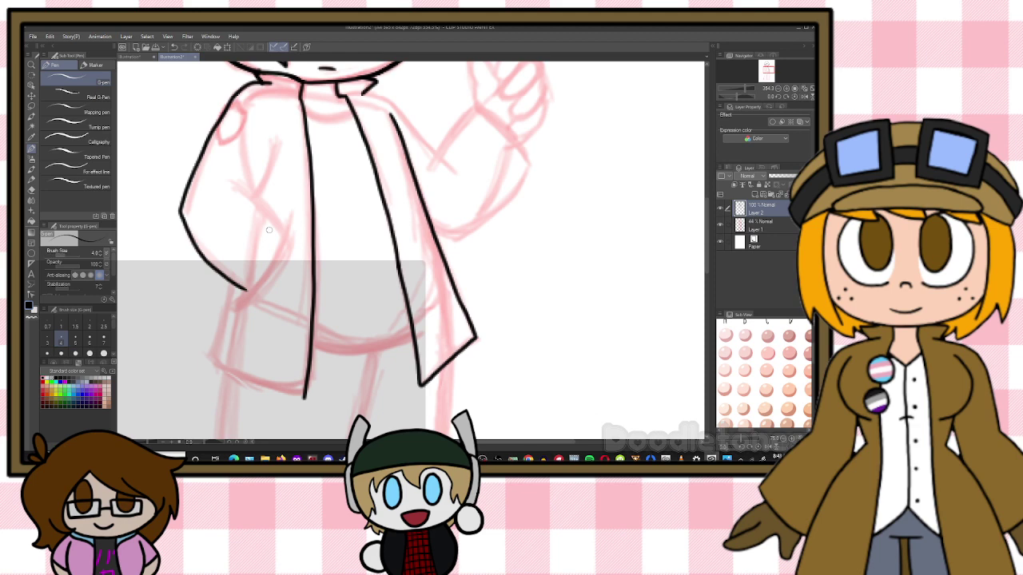
scroll(670, 135, "up", 3)
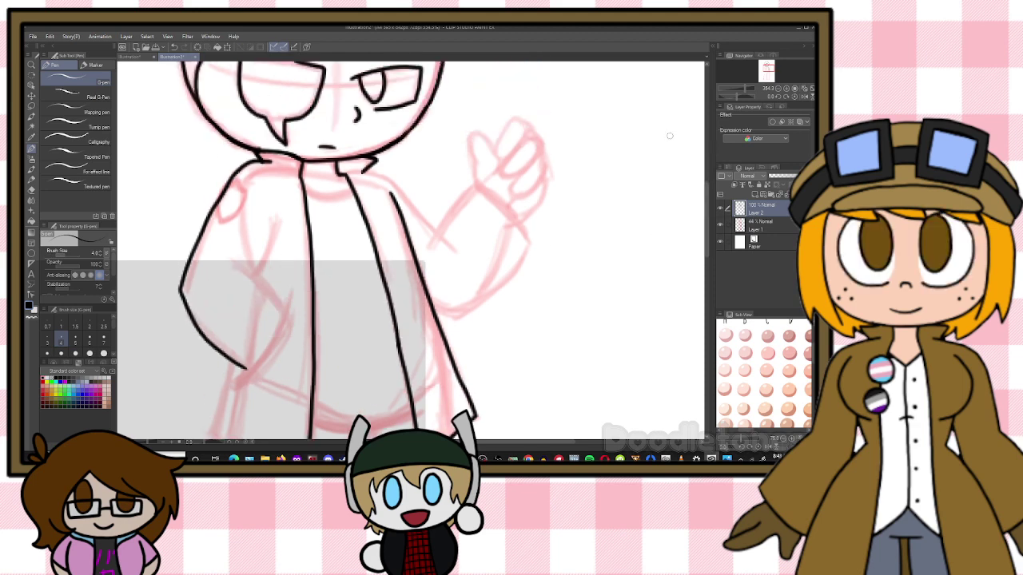
key("ctrl+z")
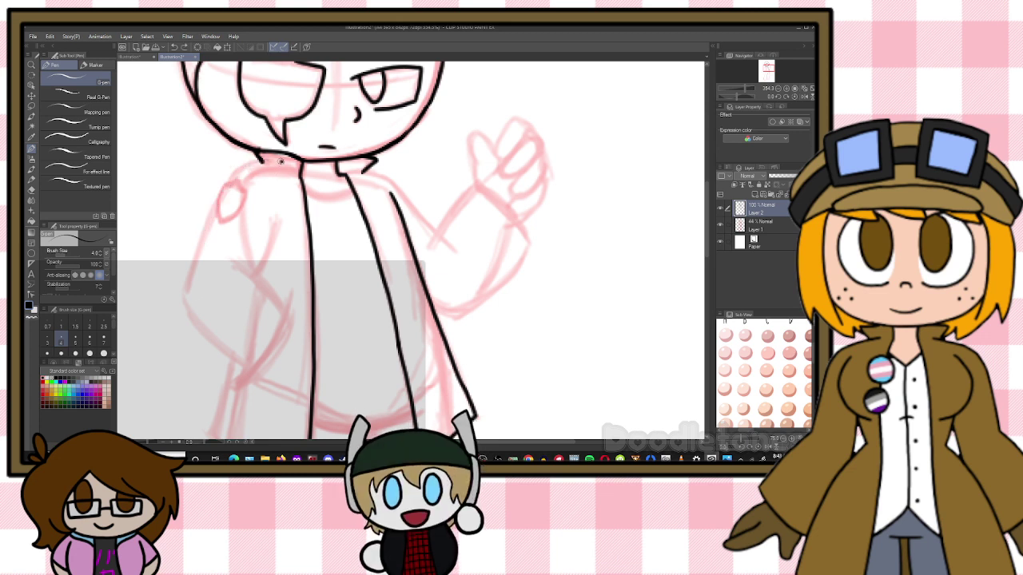
mouse_move(280, 161)
left_mouse_down()
mouse_move(234, 172)
mouse_move(209, 214)
mouse_move(185, 290)
mouse_move(248, 361)
left_mouse_up()
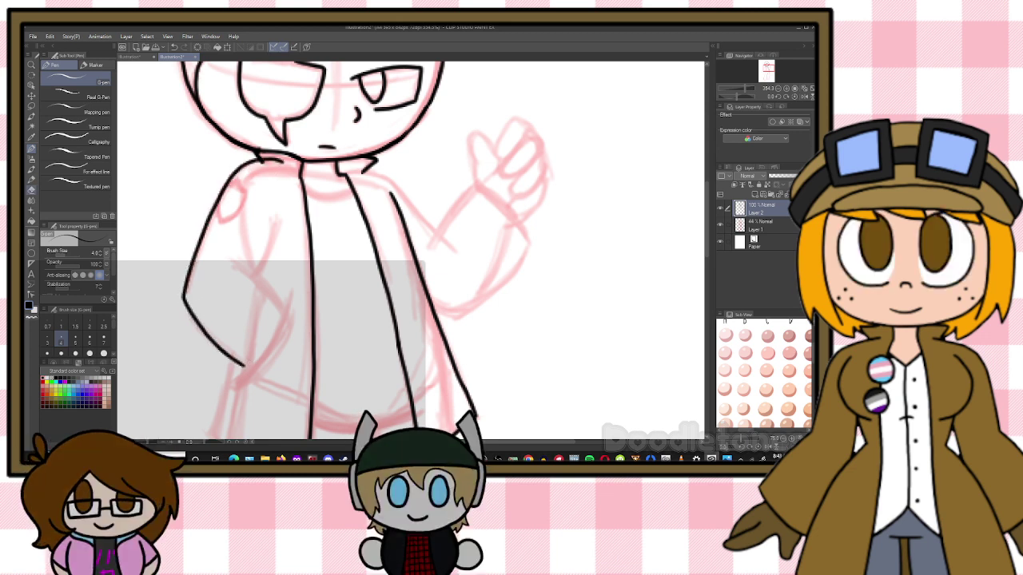
key("e")
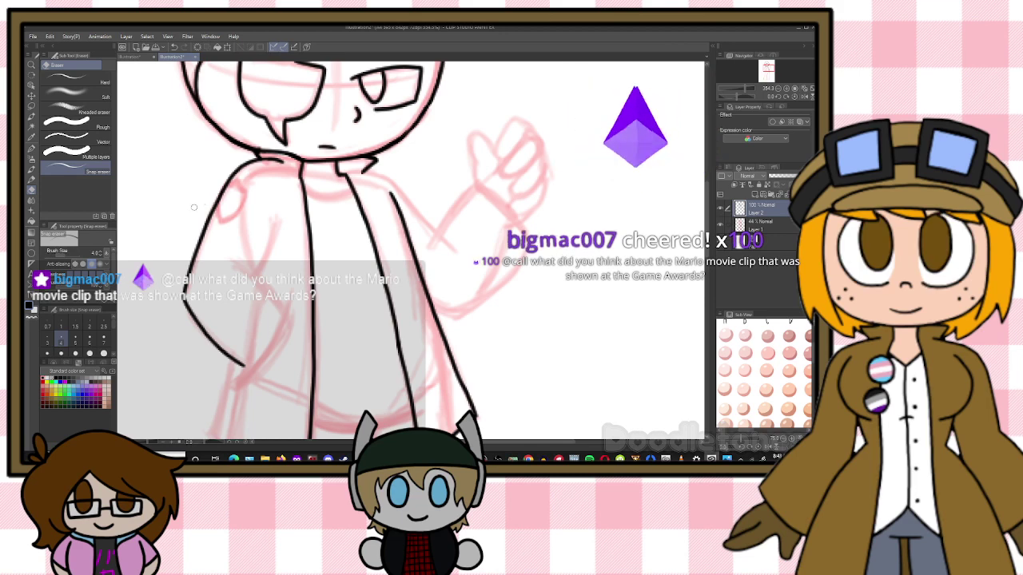
key("p")
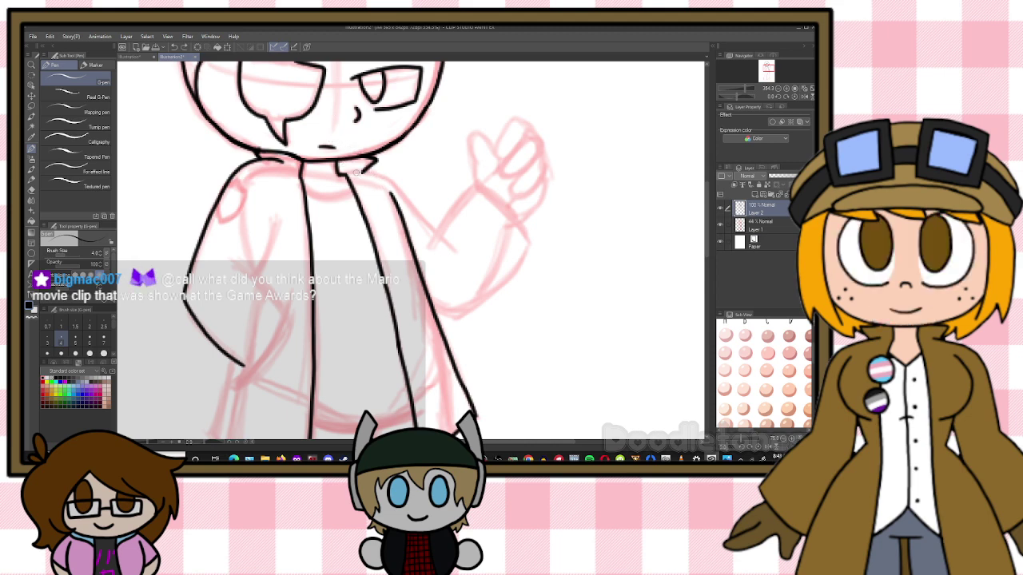
mouse_move(357, 172)
left_mouse_down()
mouse_move(393, 179)
mouse_move(438, 233)
left_mouse_up()
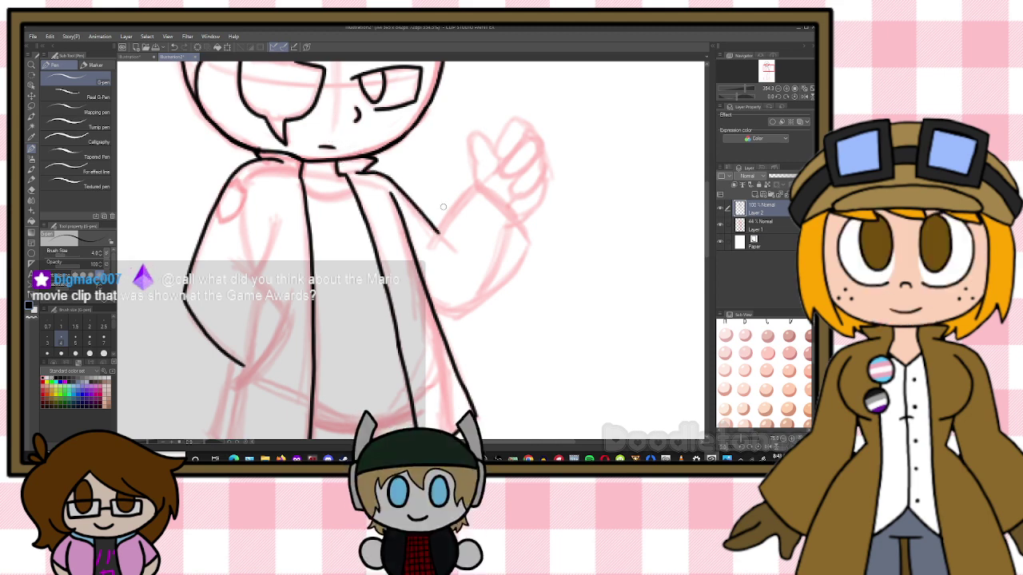
Ink the inner line of the left arm and the short slanted edge where the sleeve meets the coat
left_click_drag(276, 219, 258, 273)
key("ctrl+z")
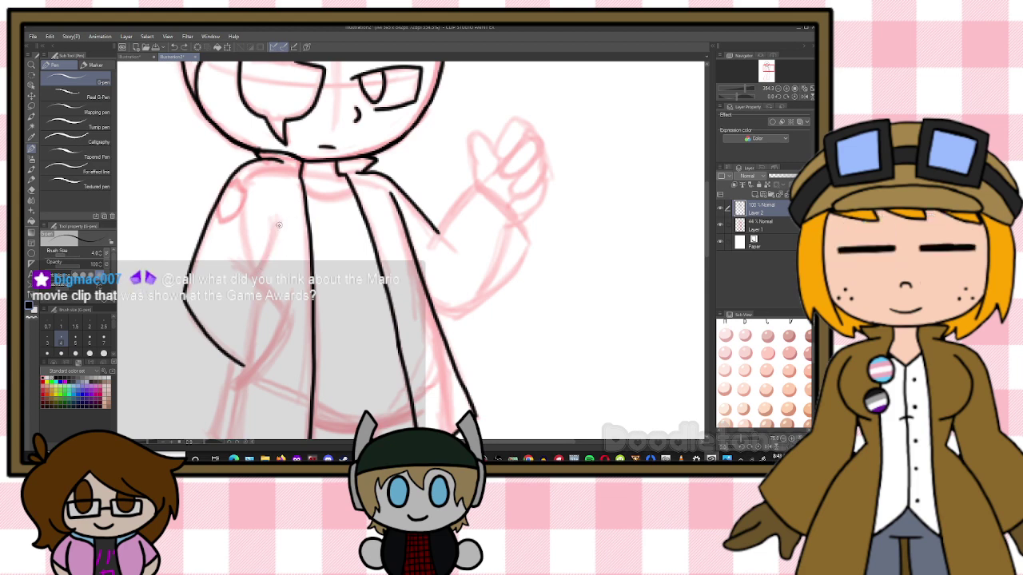
mouse_move(281, 220)
left_mouse_down()
mouse_move(263, 274)
mouse_move(281, 302)
left_mouse_up()
key("ctrl+z")
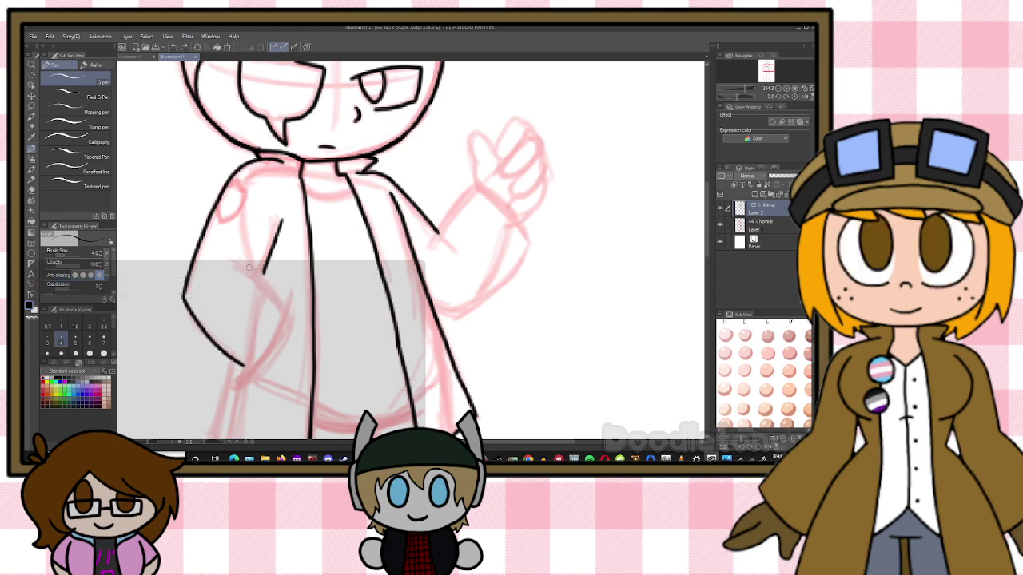
left_click_drag(250, 267, 286, 307)
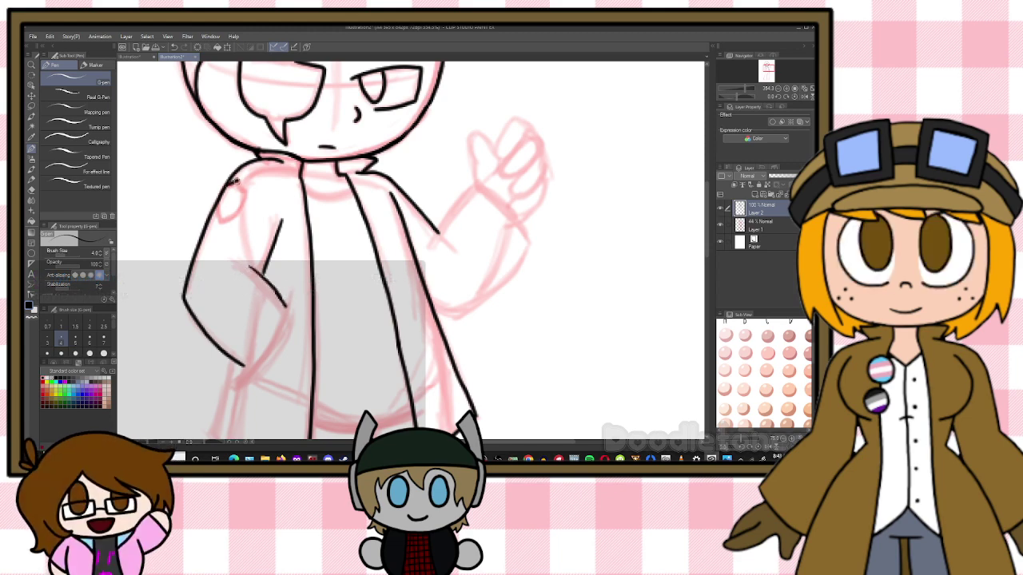
Ink the small rounded patch shape on the left shoulder, redrawing it once
left_click_drag(245, 189, 222, 217)
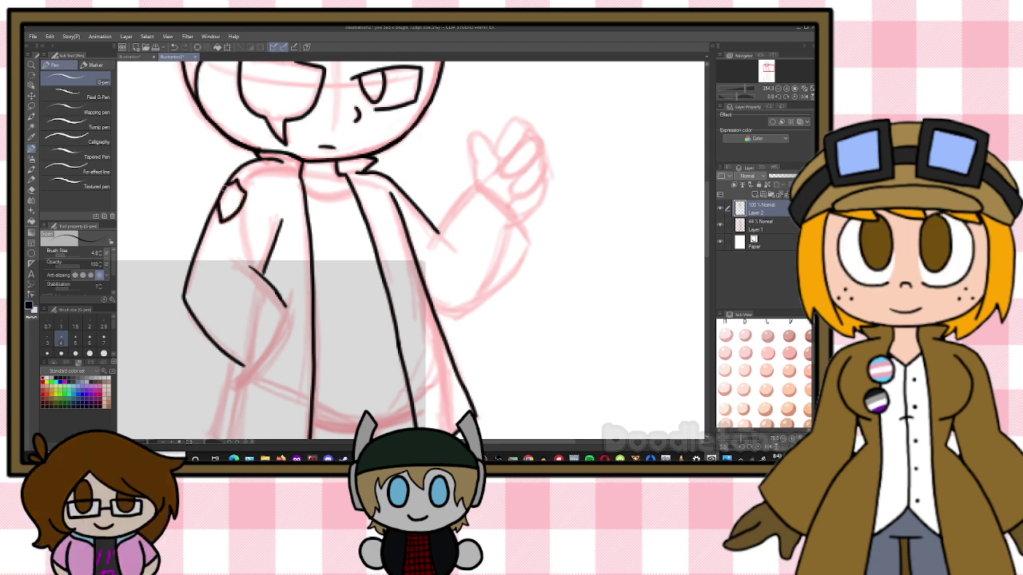
key("ctrl+z")
left_click_drag(245, 190, 221, 218)
Close the lower end of the left sleeve and ink the side and bottom hem of the coat's left panel
left_click_drag(290, 294, 240, 369)
scroll(689, 252, "down", 5)
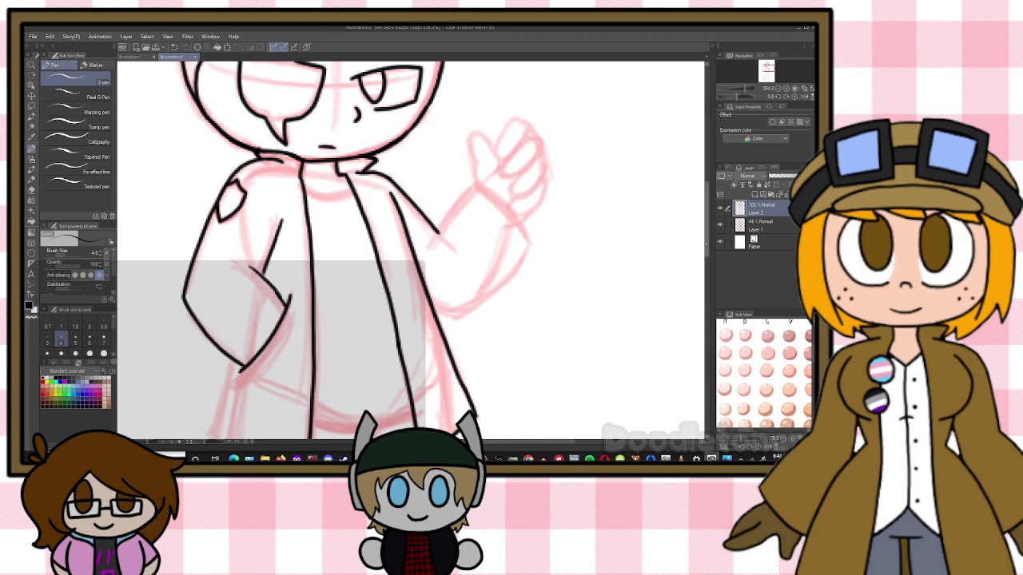
mouse_move(232, 276)
left_mouse_down()
mouse_move(202, 339)
mouse_move(248, 376)
mouse_move(305, 393)
left_mouse_up()
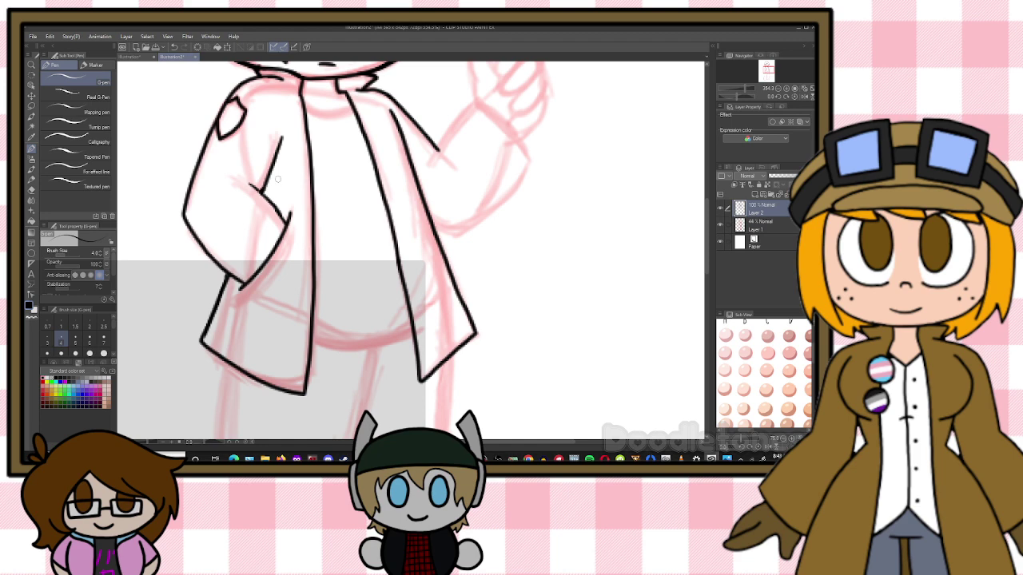
Ink the raised right sleeve with its upper edge, the wide cuff opening at the wrist and the curved underside
scroll(708, 239, "up", 10)
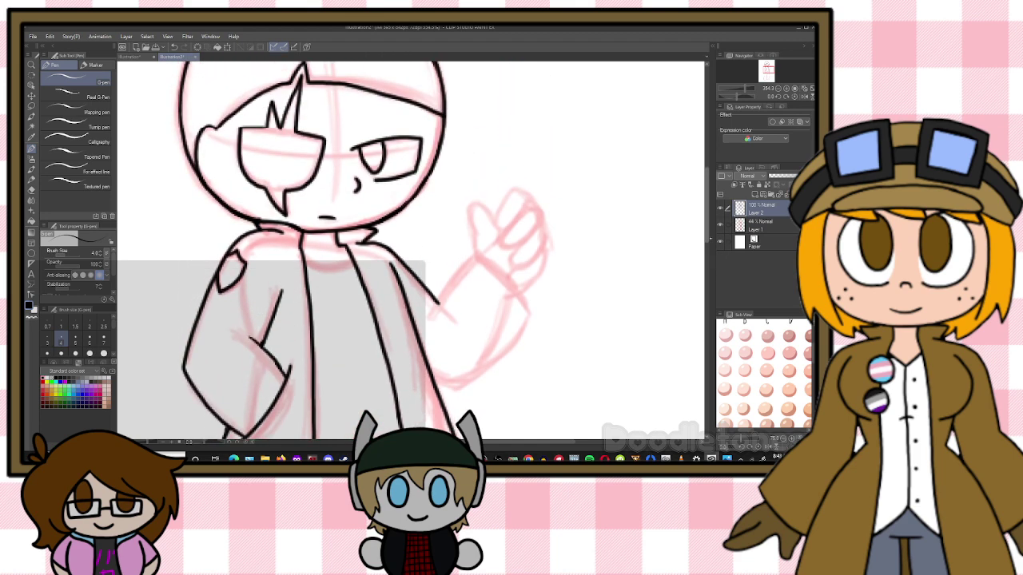
scroll(708, 236, "up", 1)
mouse_move(430, 354)
left_mouse_down()
mouse_move(461, 302)
mouse_move(482, 287)
left_mouse_up()
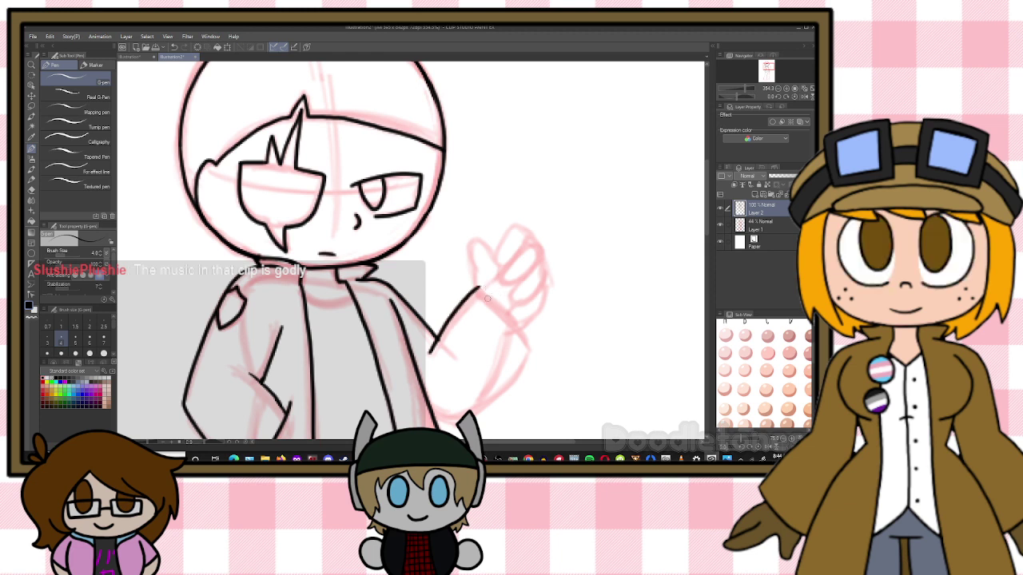
key("ctrl+z")
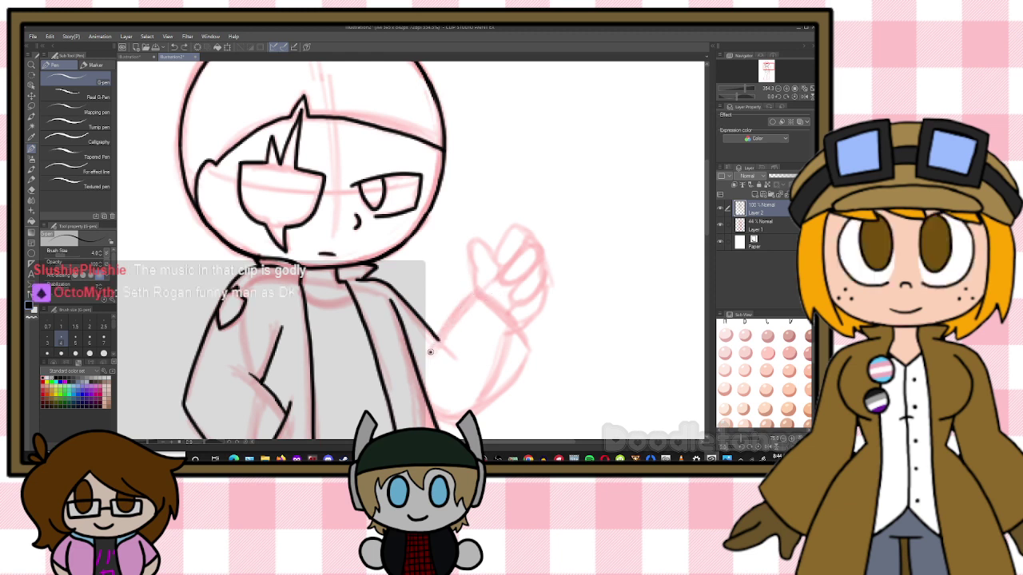
mouse_move(430, 353)
left_mouse_down()
mouse_move(478, 291)
mouse_move(528, 355)
left_mouse_up()
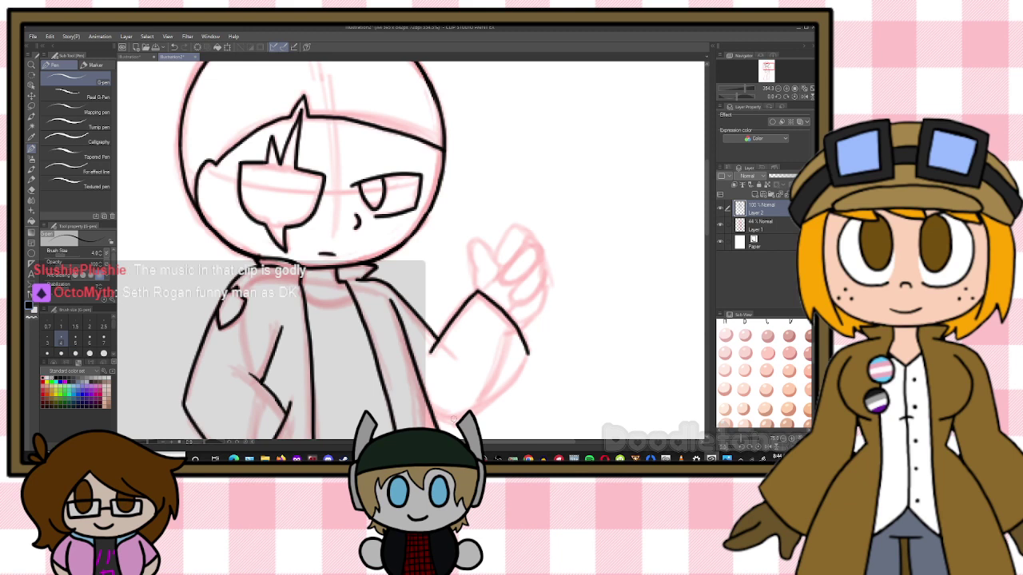
mouse_move(434, 419)
left_mouse_down()
mouse_move(513, 380)
mouse_move(529, 357)
left_mouse_up()
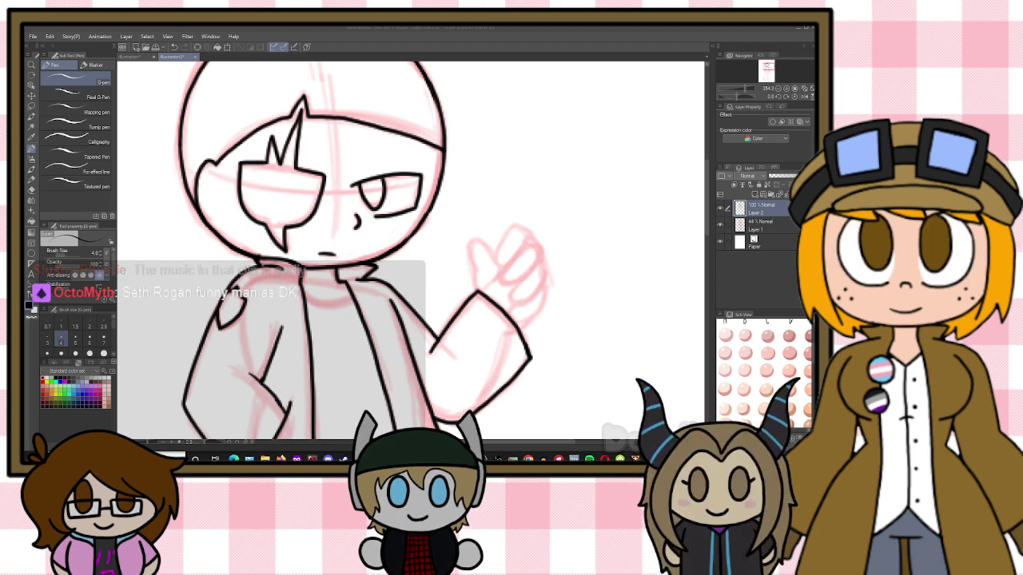
Ink the raised thumbs-up hand with the thumb and four curled fingers emerging from the cuff
left_click(403, 246)
scroll(586, 238, "up", 2)
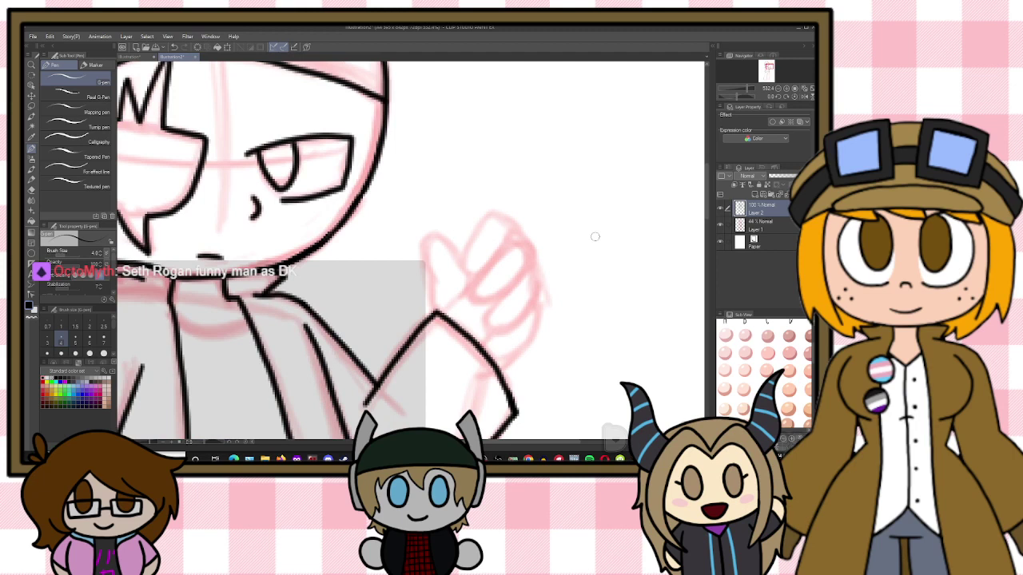
mouse_move(436, 315)
left_mouse_down()
mouse_move(427, 269)
mouse_move(451, 240)
left_mouse_up()
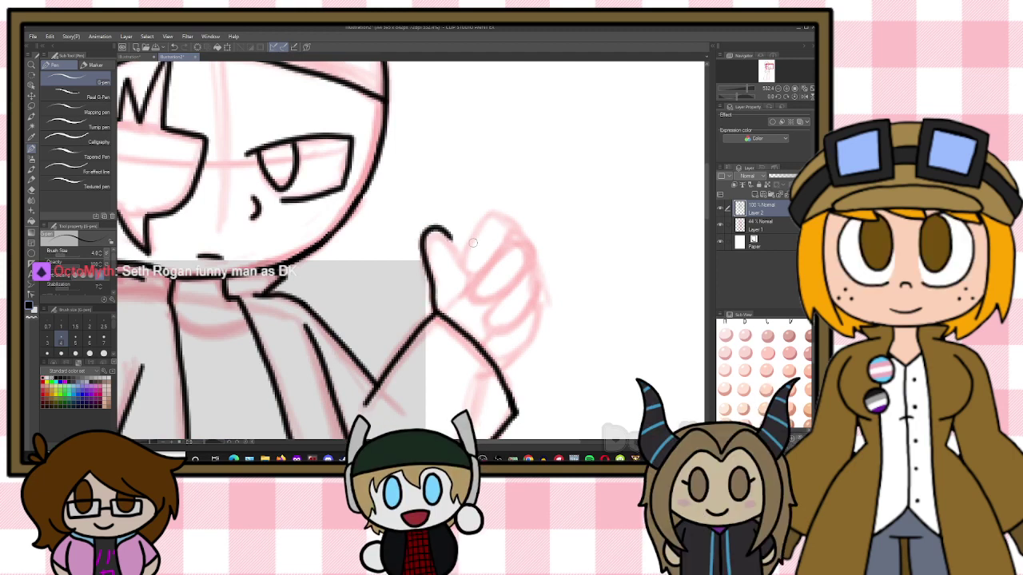
mouse_move(493, 213)
left_mouse_down()
mouse_move(463, 276)
mouse_move(511, 222)
mouse_move(516, 240)
mouse_move(469, 277)
mouse_move(490, 297)
left_mouse_up()
mouse_move(516, 235)
left_mouse_down()
mouse_move(527, 266)
mouse_move(527, 253)
mouse_move(526, 271)
mouse_move(488, 303)
left_mouse_up()
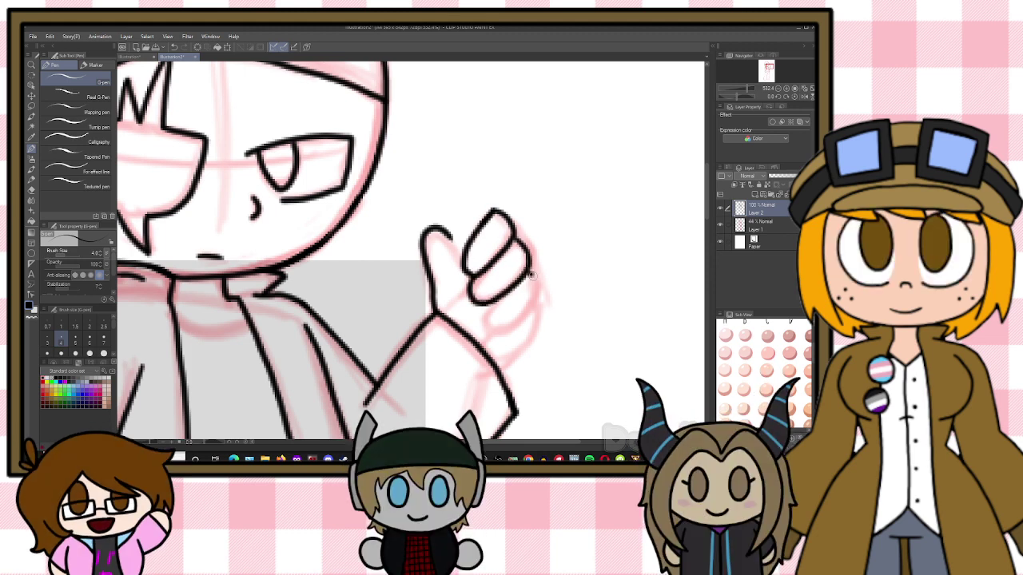
mouse_move(533, 273)
left_mouse_down()
mouse_move(541, 298)
mouse_move(489, 328)
mouse_move(537, 320)
mouse_move(535, 335)
mouse_move(487, 345)
left_mouse_up()
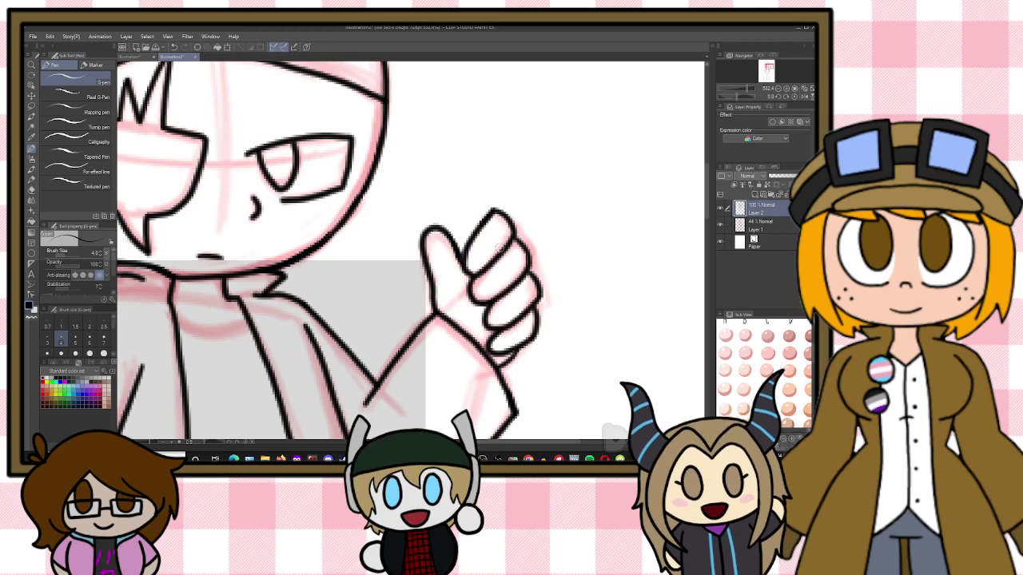
scroll(523, 297, "down", 5)
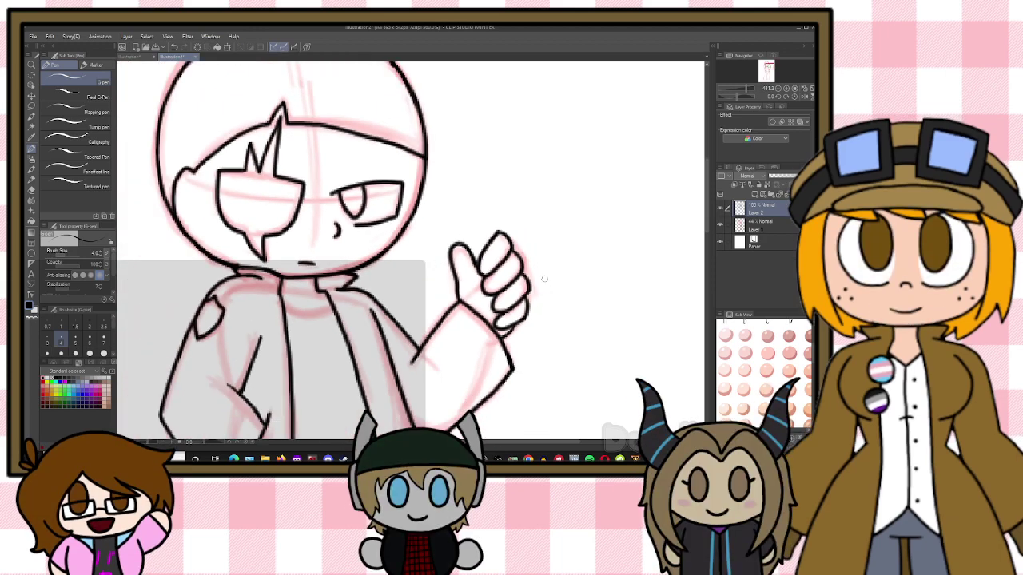
scroll(564, 311, "up", 3)
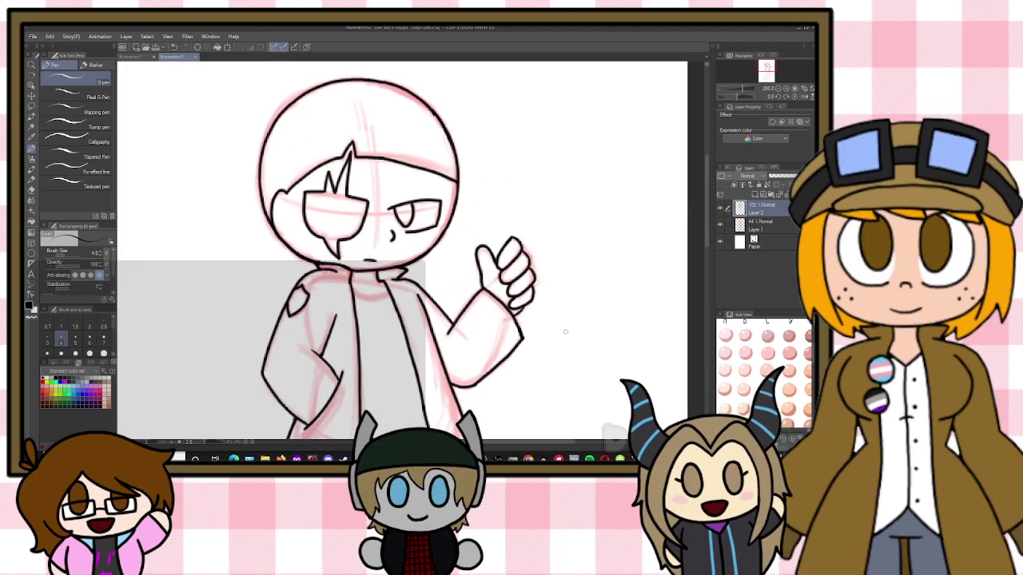
scroll(563, 330, "up", 2)
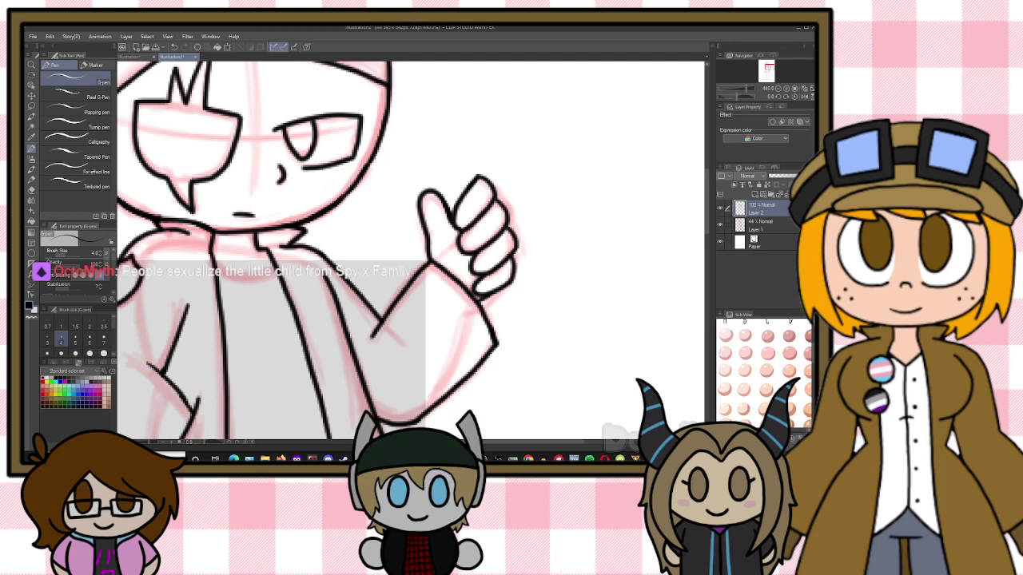
left_click(741, 458)
right_click(744, 396)
left_click(742, 342)
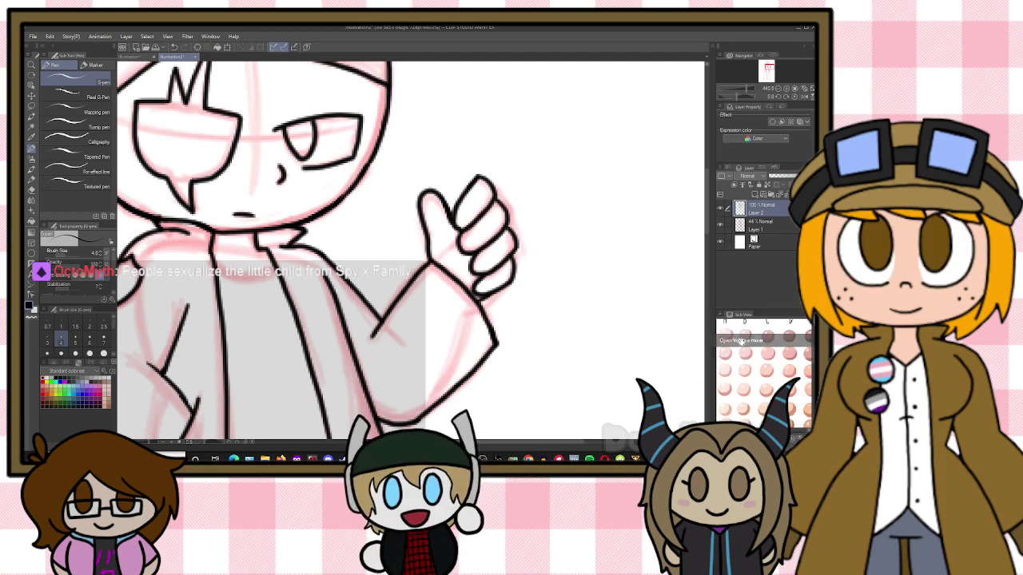
left_click_drag(713, 311, 814, 311)
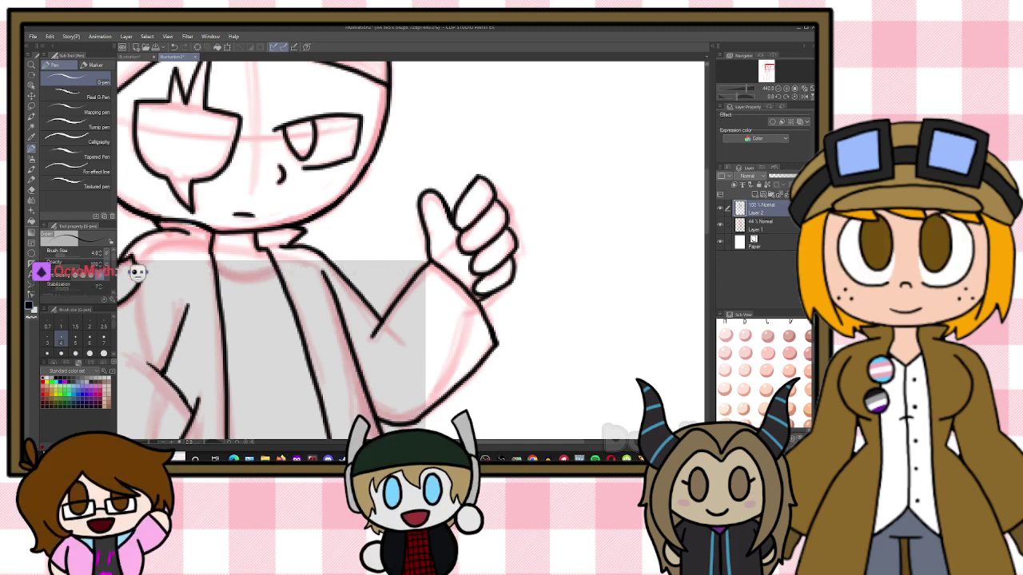
Ink the shirt's curved bottom hem between the two front panels of the coat
scroll(486, 250, "down", 6)
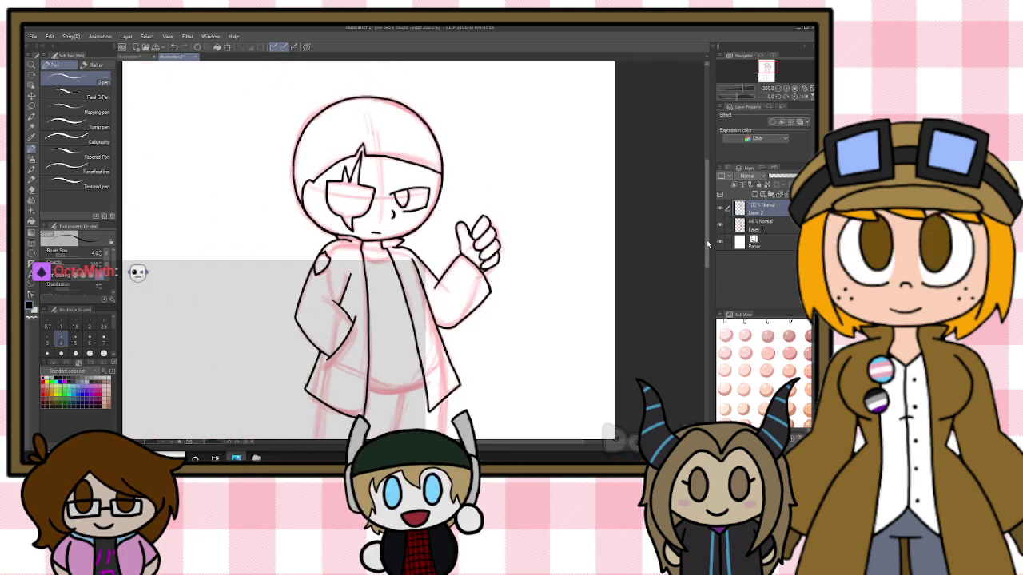
left_click_drag(705, 238, 704, 271)
scroll(404, 260, "up", 3)
scroll(353, 250, "up", 1)
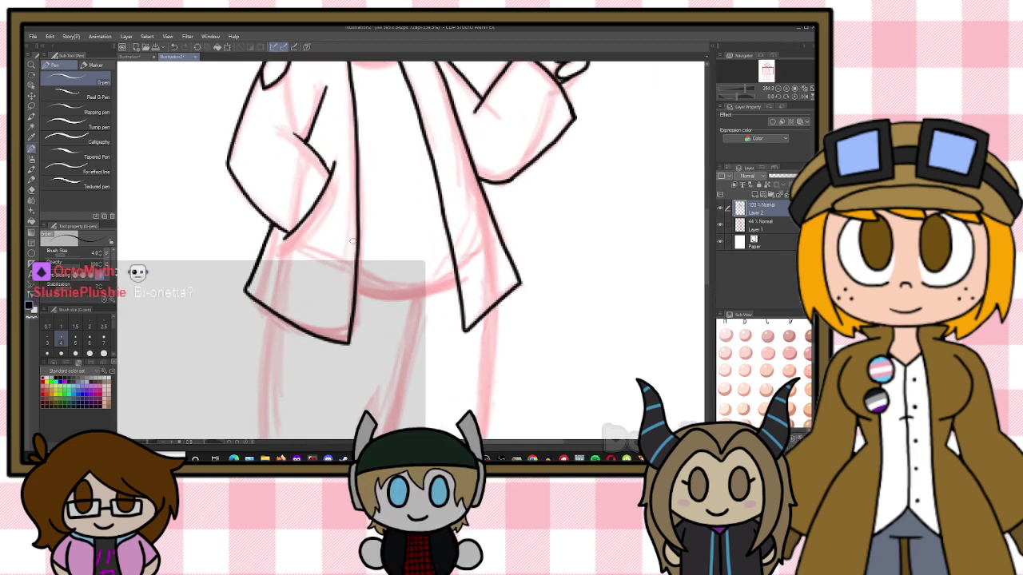
left_click_drag(357, 297, 423, 298)
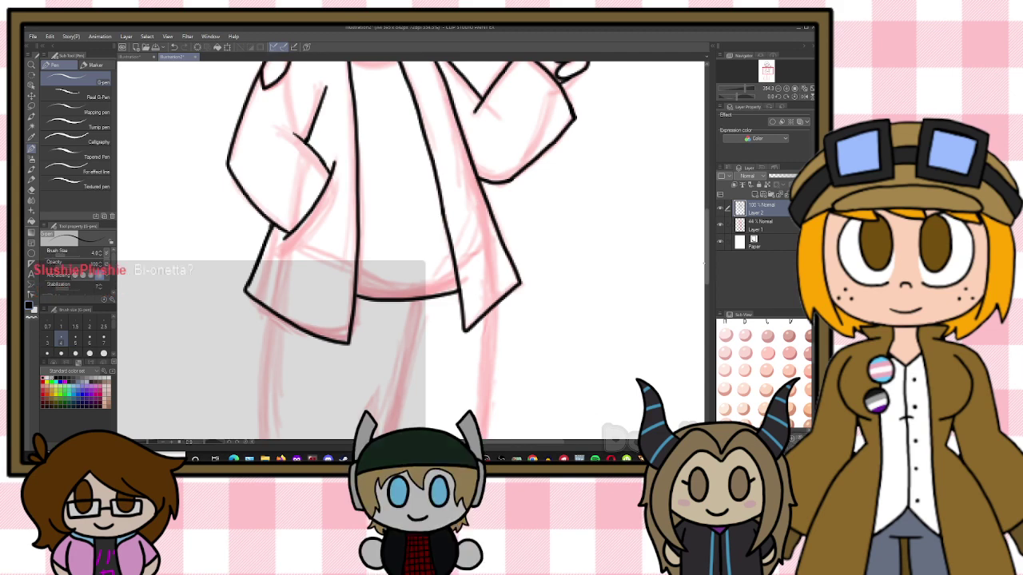
Ink the dividing line between the legs from the shirt hem downward and the outer edge of the left thigh
left_click_drag(707, 247, 697, 283)
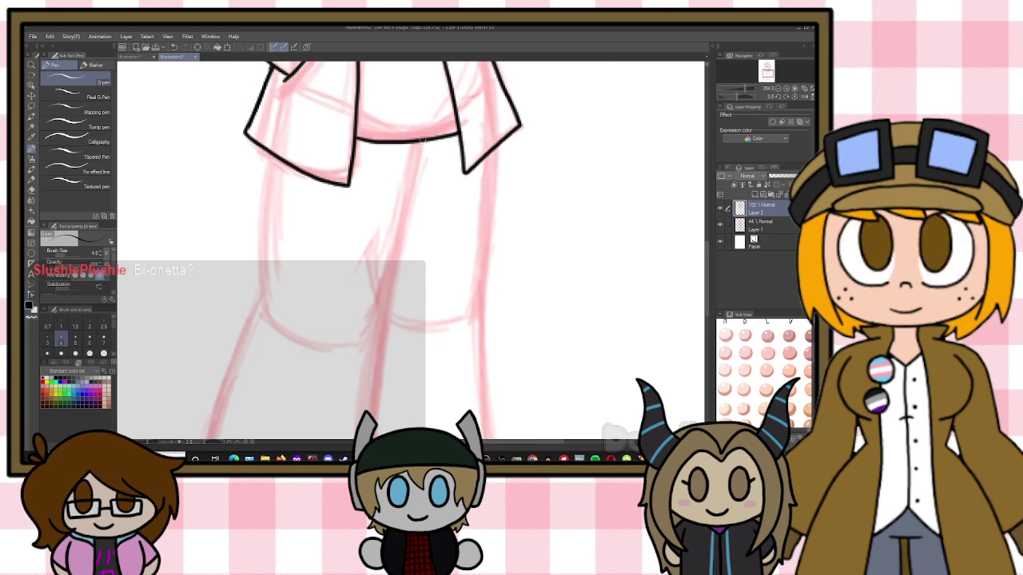
left_click_drag(392, 289, 380, 382)
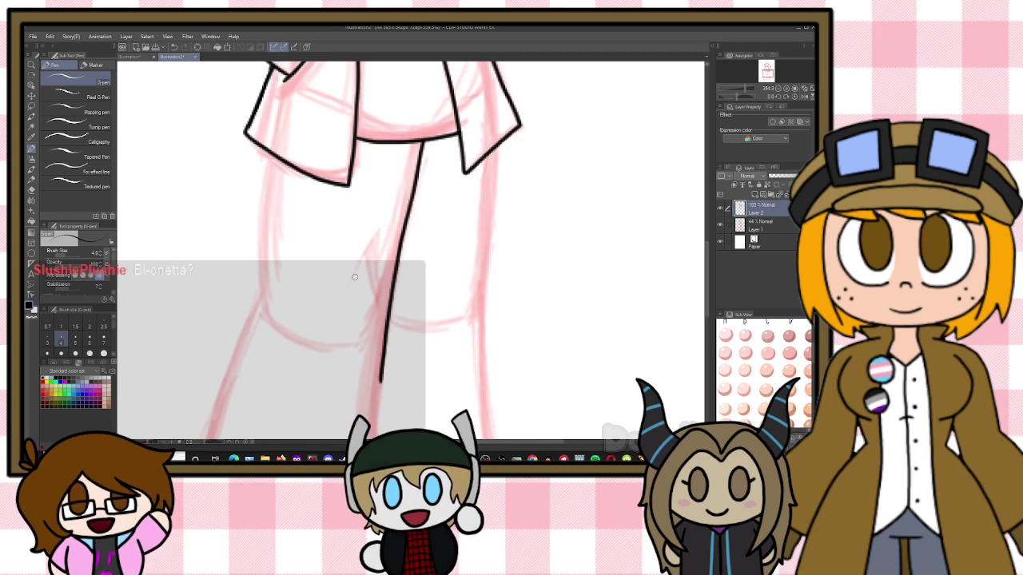
left_click_drag(267, 152, 263, 294)
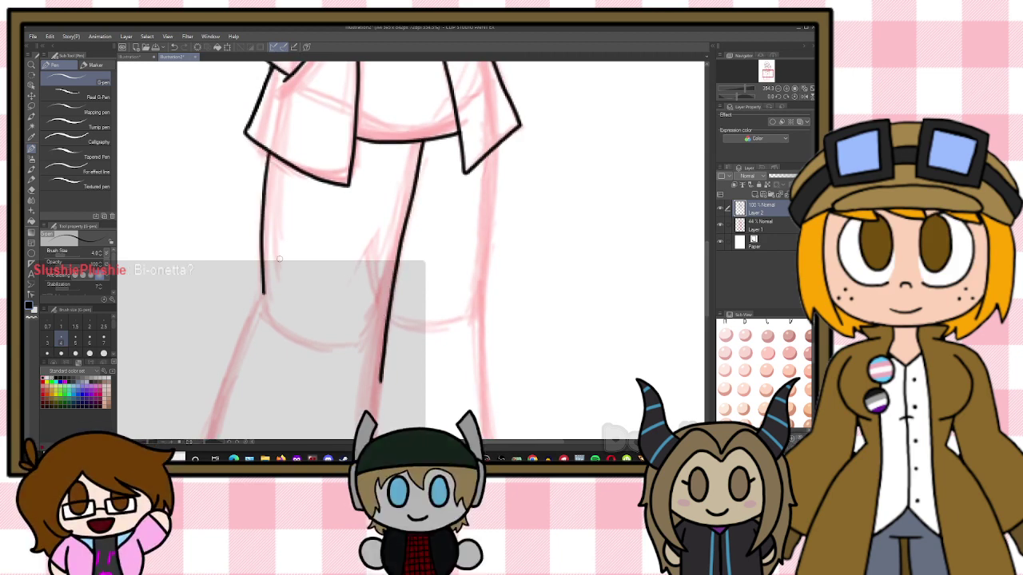
Ink the flared lower side and curved bottom hem of the left trouser leg, redrawing the hem until it meets the inner leg line
scroll(622, 253, "down", 5)
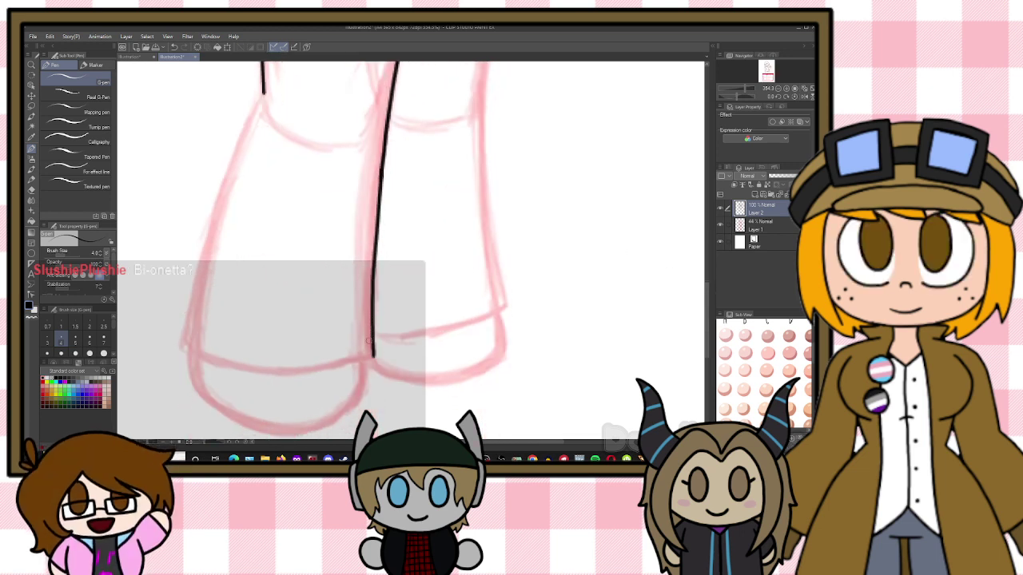
mouse_move(263, 95)
left_mouse_down()
mouse_move(220, 190)
mouse_move(192, 294)
left_mouse_up()
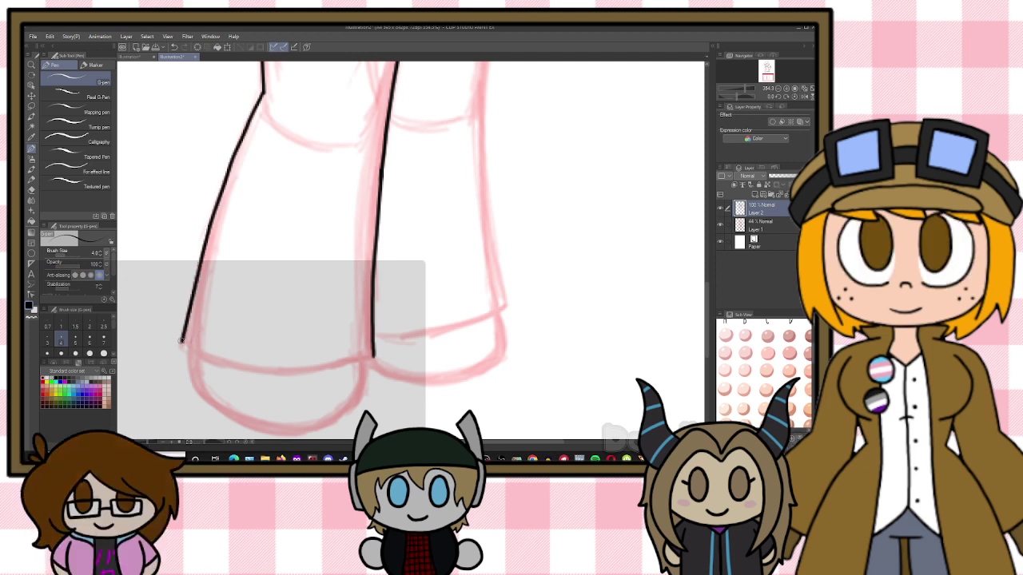
left_click_drag(280, 368, 372, 360)
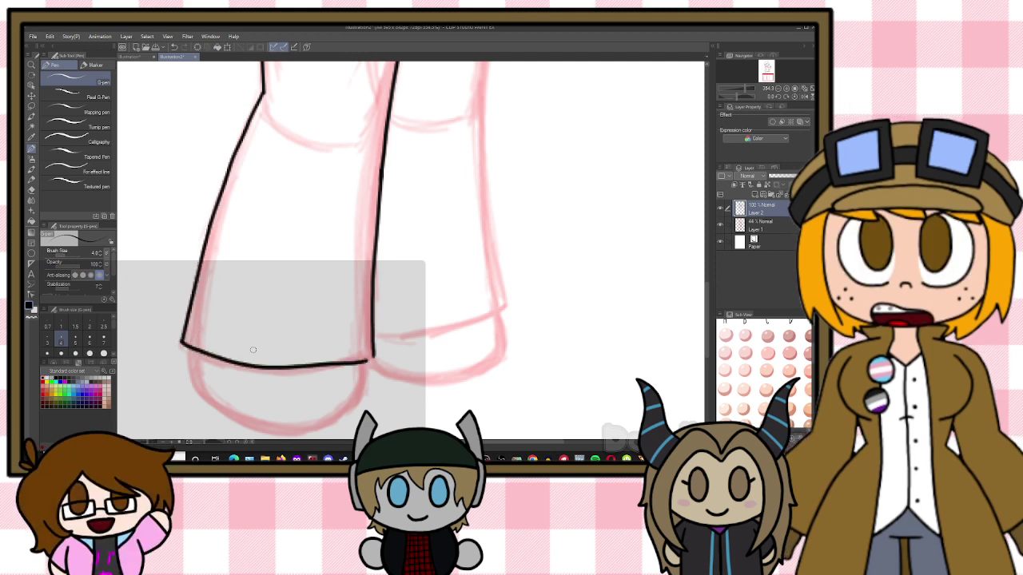
key("ctrl+z")
mouse_move(183, 343)
left_mouse_down()
mouse_move(250, 370)
mouse_move(362, 367)
left_mouse_up()
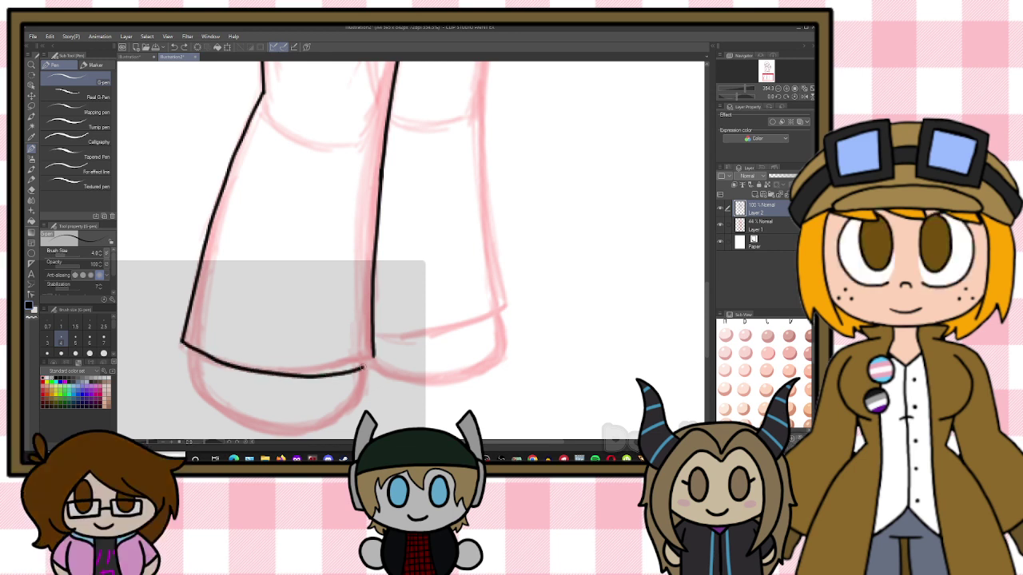
key("ctrl+z")
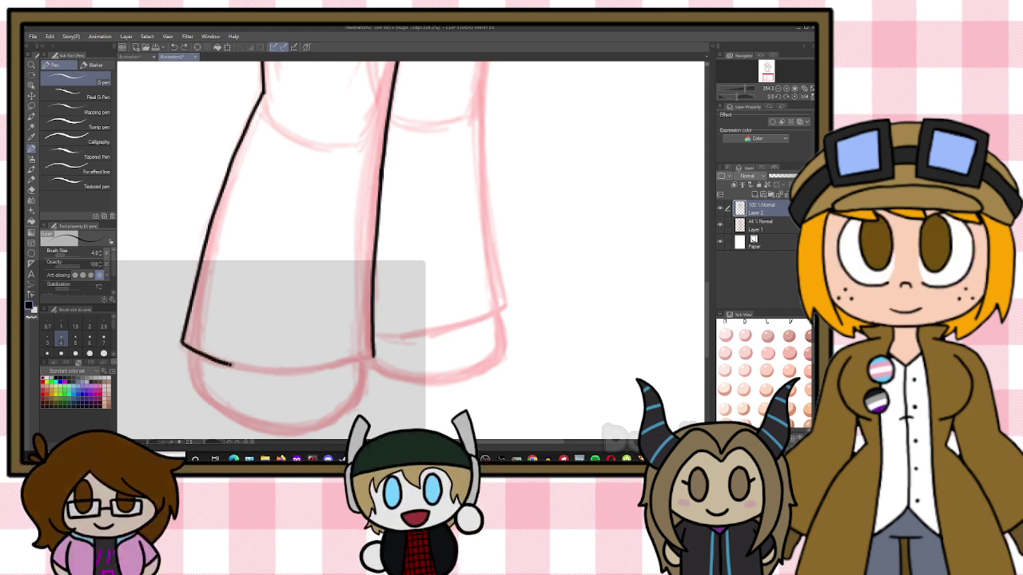
left_click_drag(232, 365, 325, 370)
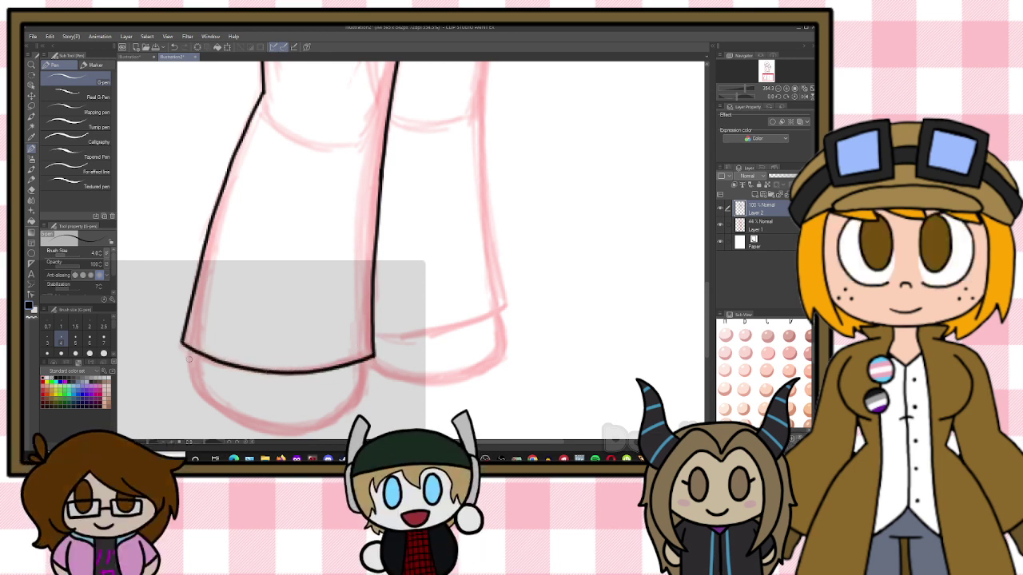
Ink the rounded shoe beneath the left trouser leg, redrawing its right side once
left_click_drag(237, 420, 312, 427)
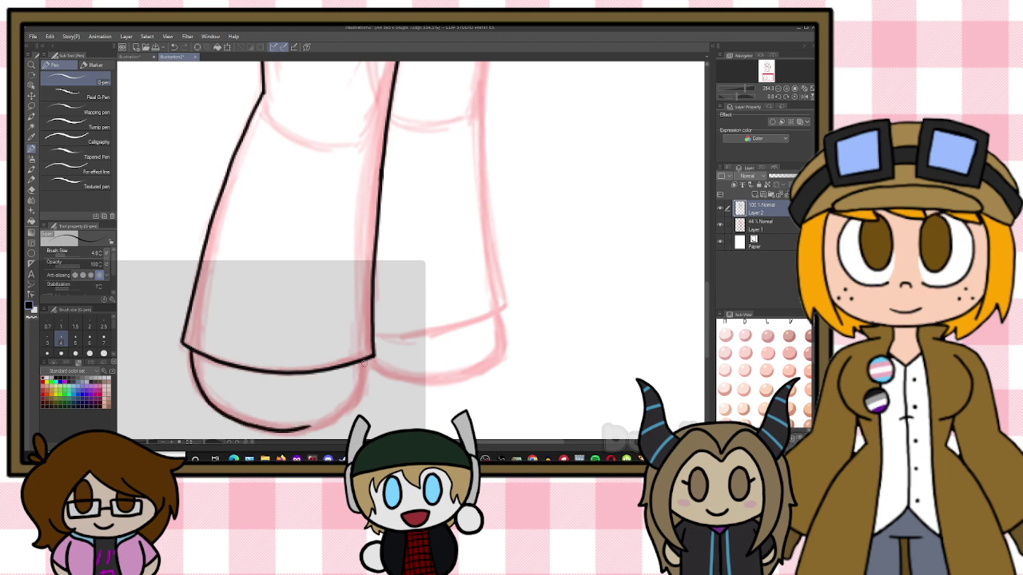
mouse_move(364, 362)
left_mouse_down()
mouse_move(360, 396)
mouse_move(336, 421)
mouse_move(306, 429)
left_mouse_up()
key("ctrl+z")
mouse_move(307, 428)
left_mouse_down()
mouse_move(280, 427)
mouse_move(364, 366)
left_mouse_up()
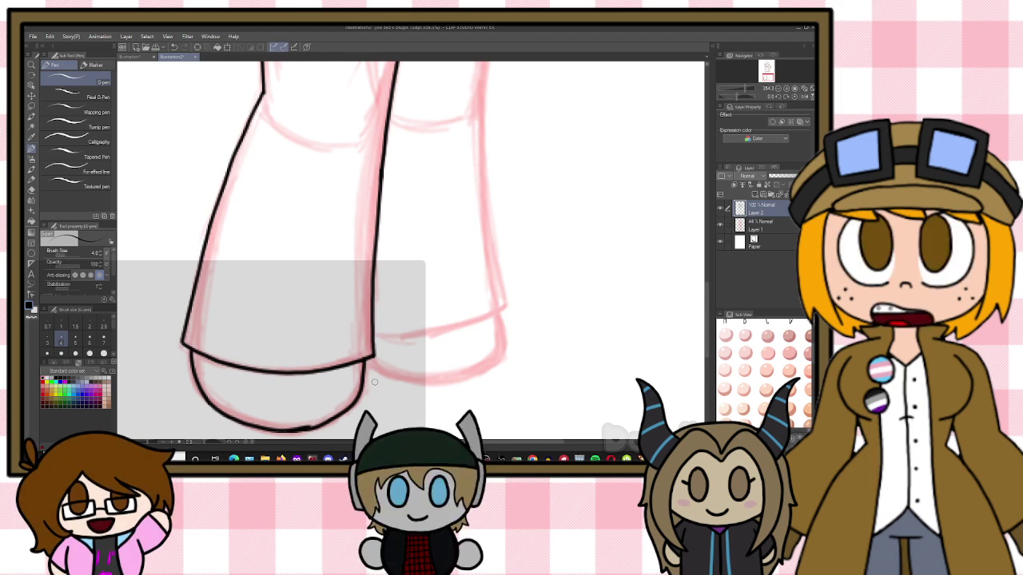
Ink the right trouser leg's outer side and bottom hem, redrawing the hem once, and outline the rounded shoe beneath it
left_click_drag(705, 288, 705, 260)
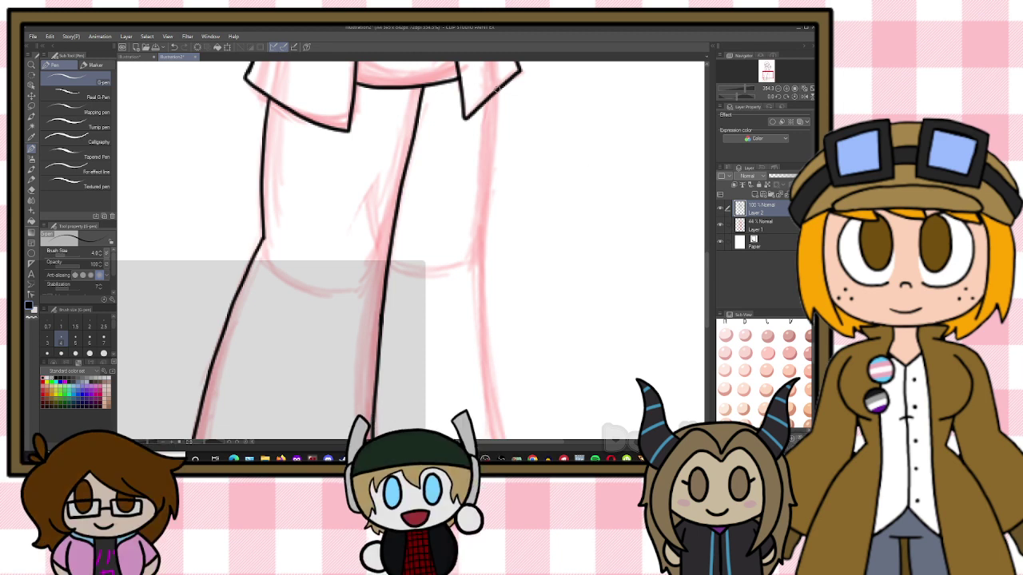
left_click_drag(496, 91, 489, 344)
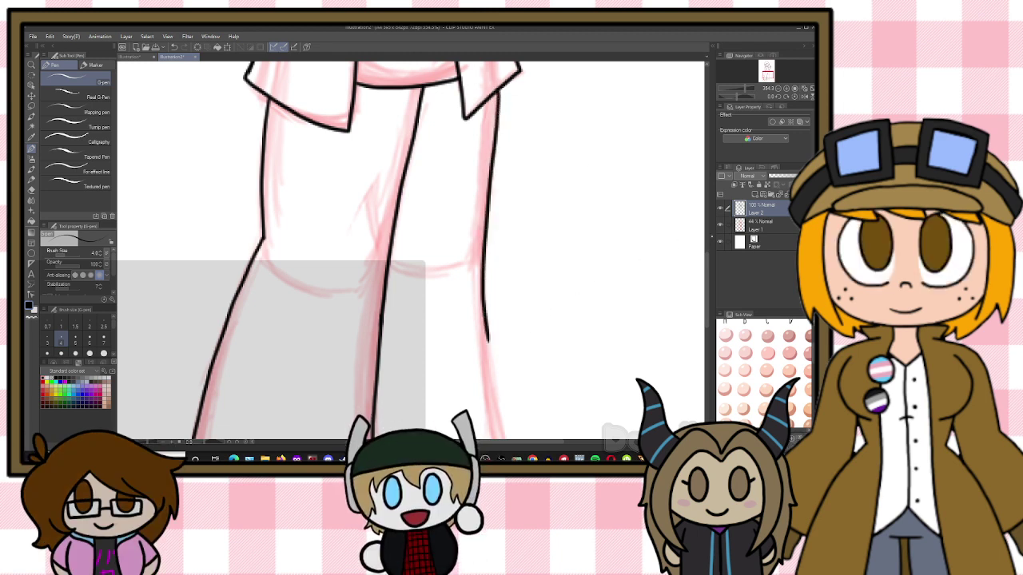
scroll(700, 300, "down", 5)
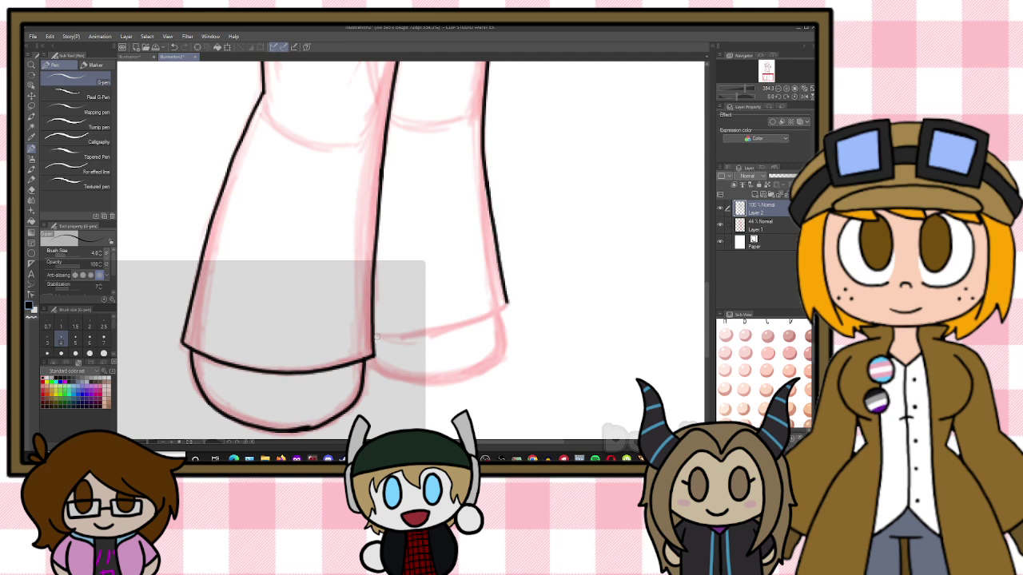
left_click_drag(376, 336, 410, 334)
left_click_drag(492, 314, 507, 304)
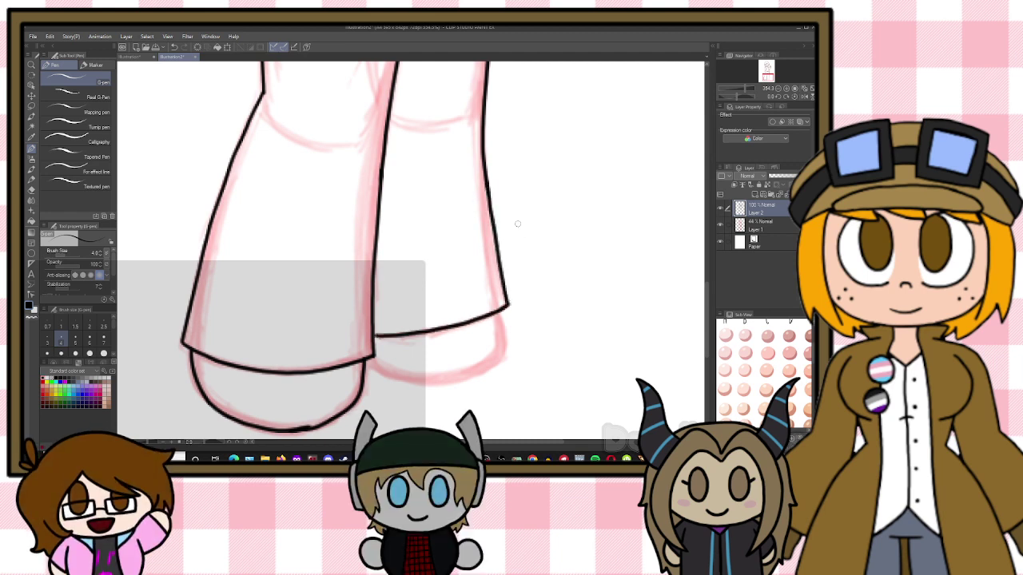
key("ctrl+z")
left_click_drag(375, 335, 506, 304)
left_click_drag(365, 365, 403, 379)
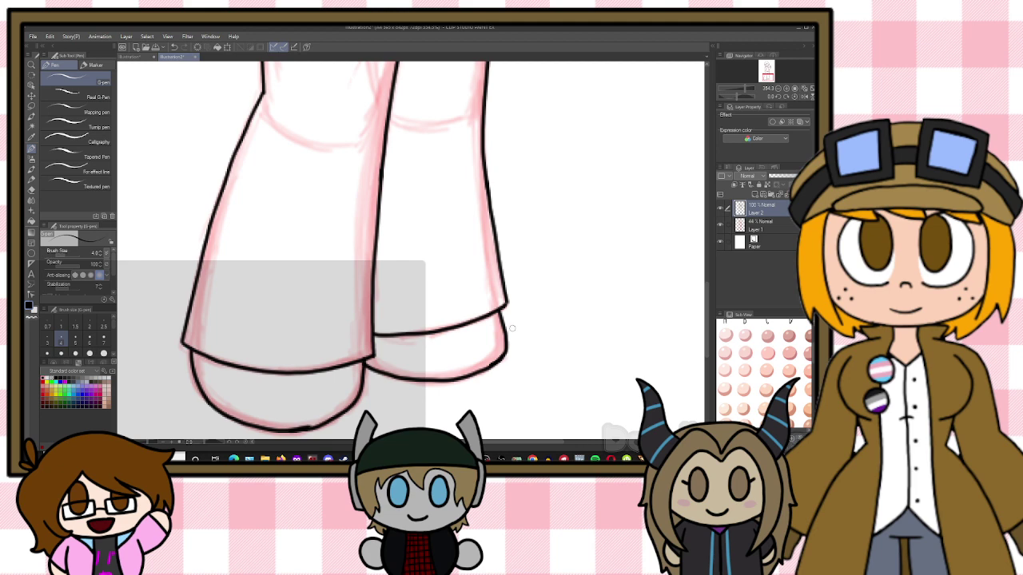
Delete Layer 1 with the faded red sketch, leaving only the black line art above the paper
scroll(530, 211, "down", 3)
left_click_drag(708, 294, 711, 205)
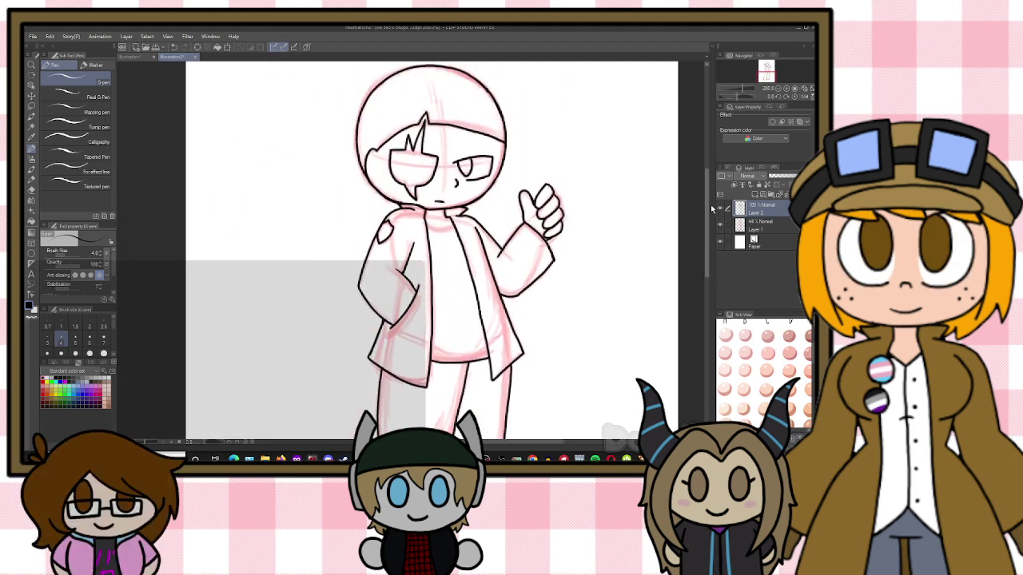
left_click(762, 228)
left_click(787, 194)
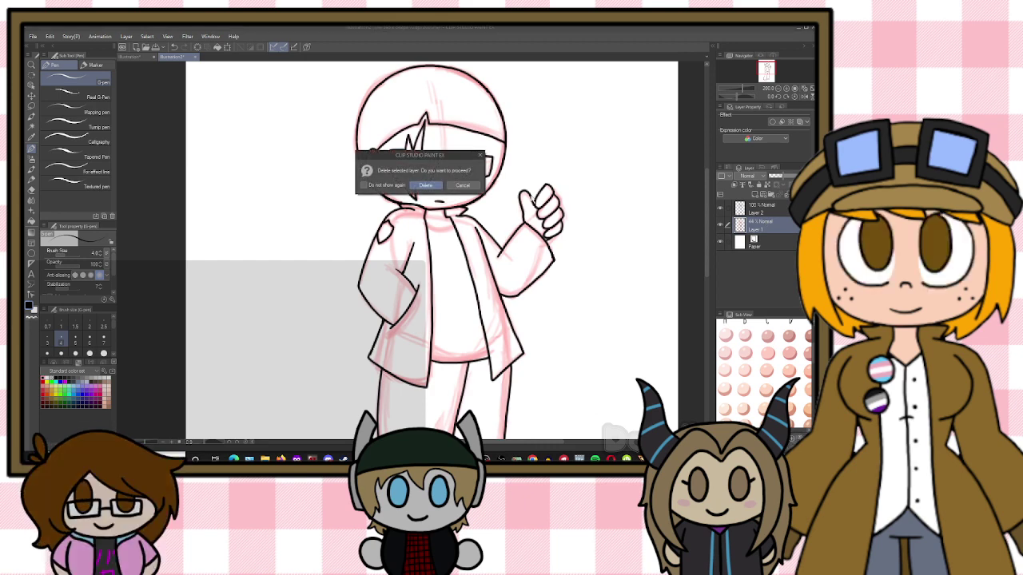
left_click(436, 185)
Ink the shirt's rounded neckline between the collar flaps on Layer 2
scroll(478, 190, "up", 2)
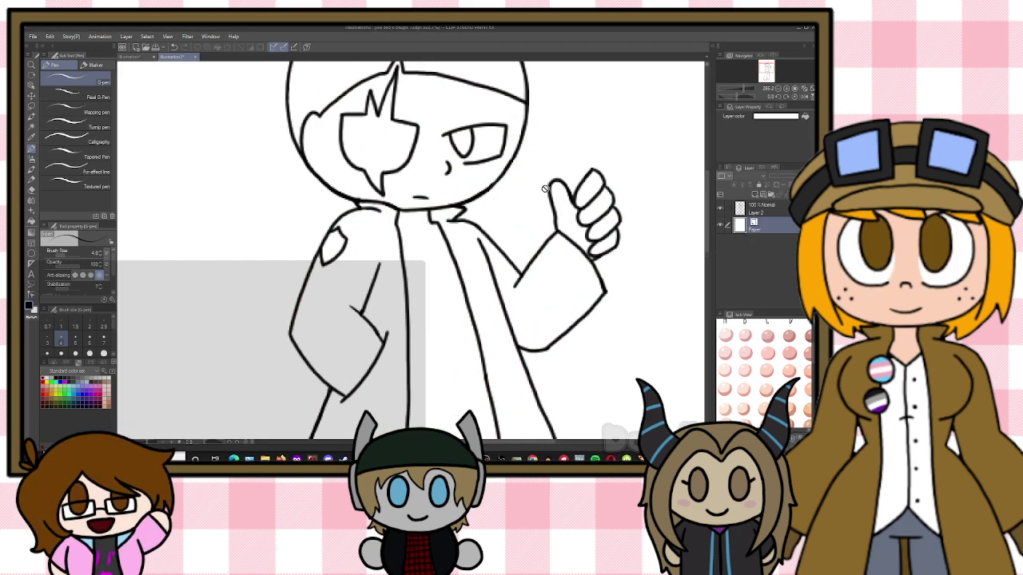
left_click(756, 208)
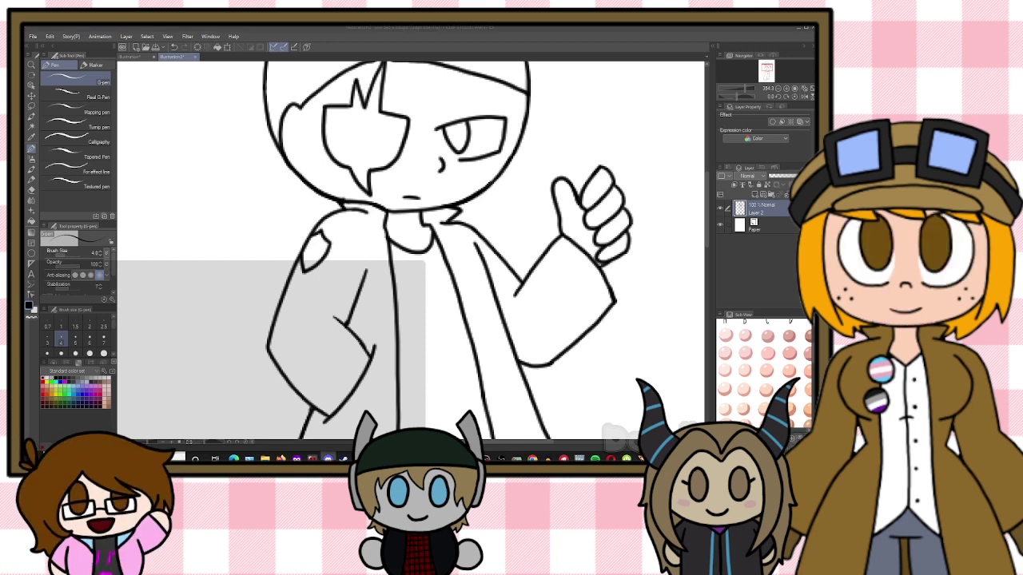
Crop the canvas on all four sides closely around the full character, to about 321 × 730 px
scroll(398, 255, "down", 5)
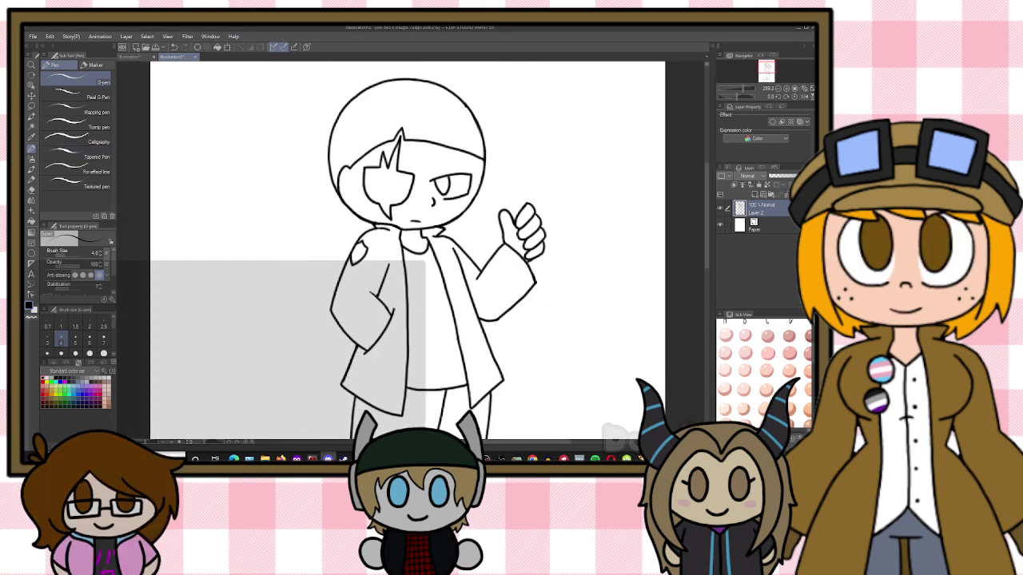
key("ctrl+minus")
key("ctrl+minus")
key("ctrl+minus")
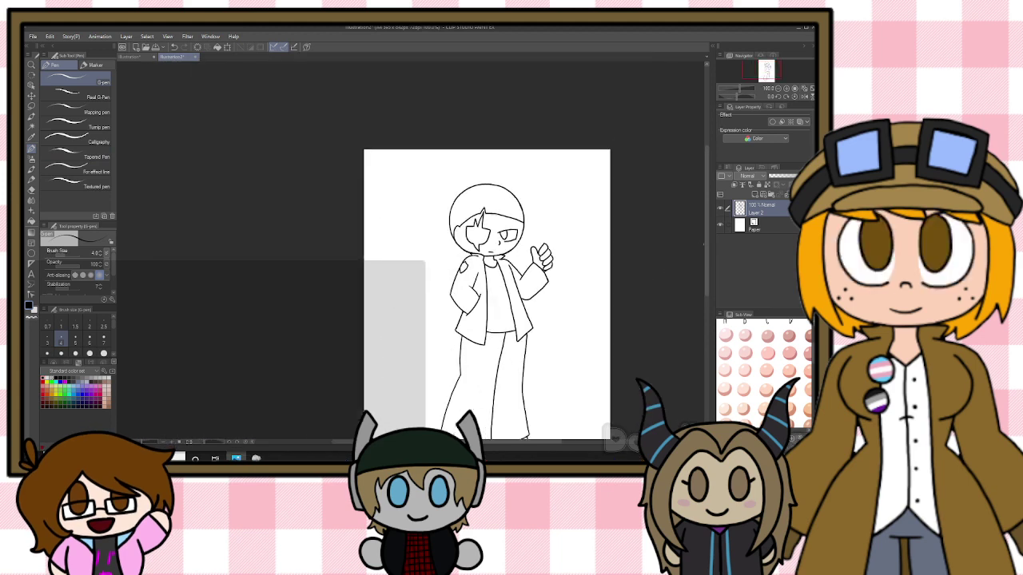
left_click_drag(708, 241, 708, 277)
key("ctrl+plus")
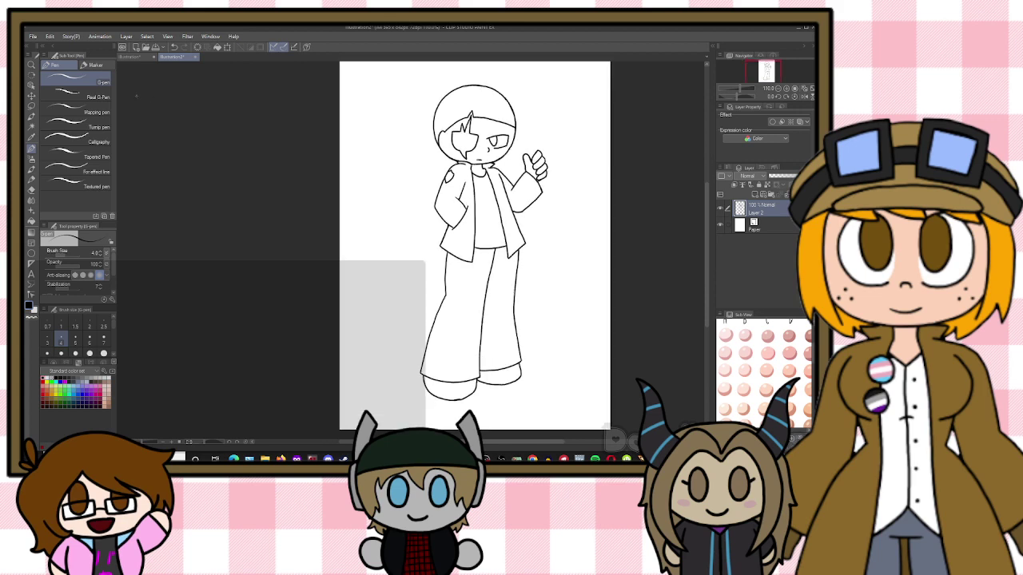
left_click(50, 36)
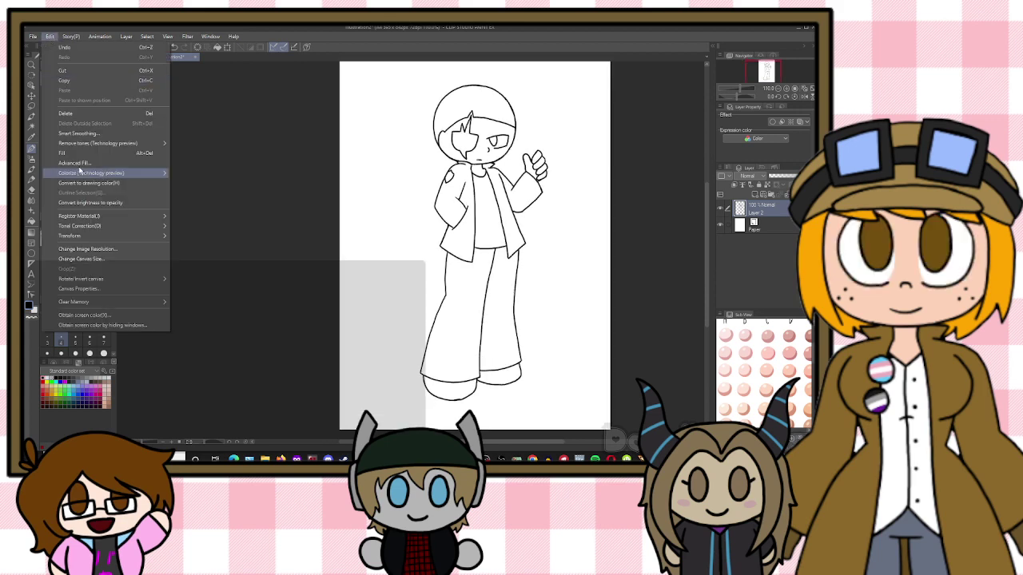
left_click(91, 261)
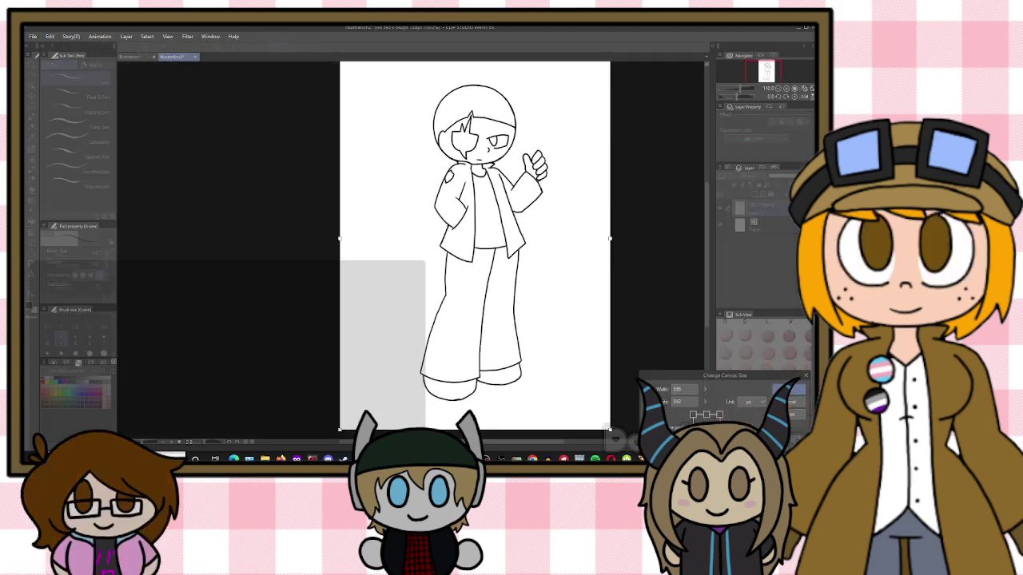
left_click_drag(477, 429, 475, 409)
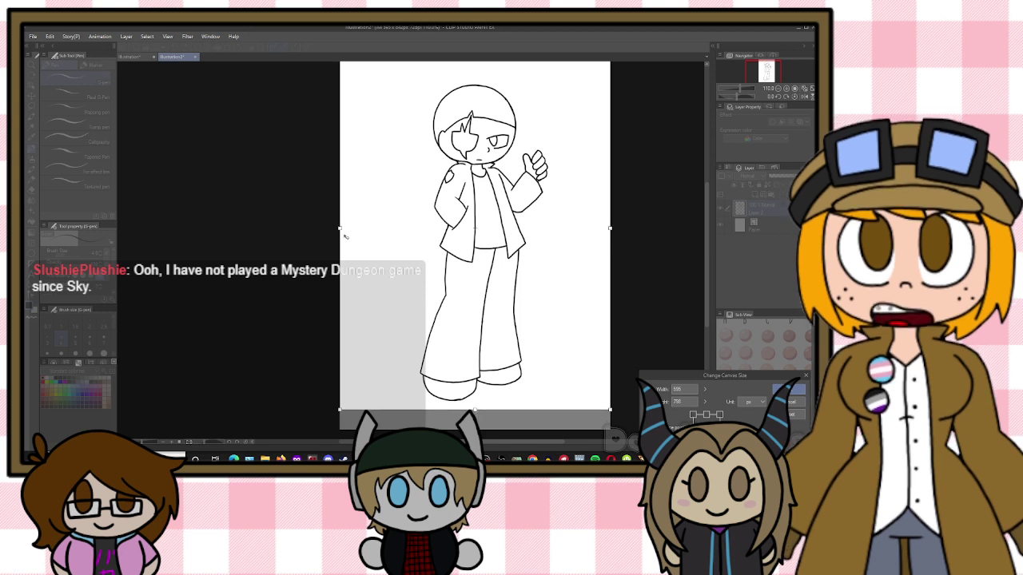
left_click_drag(338, 228, 410, 227)
left_click_drag(610, 228, 556, 229)
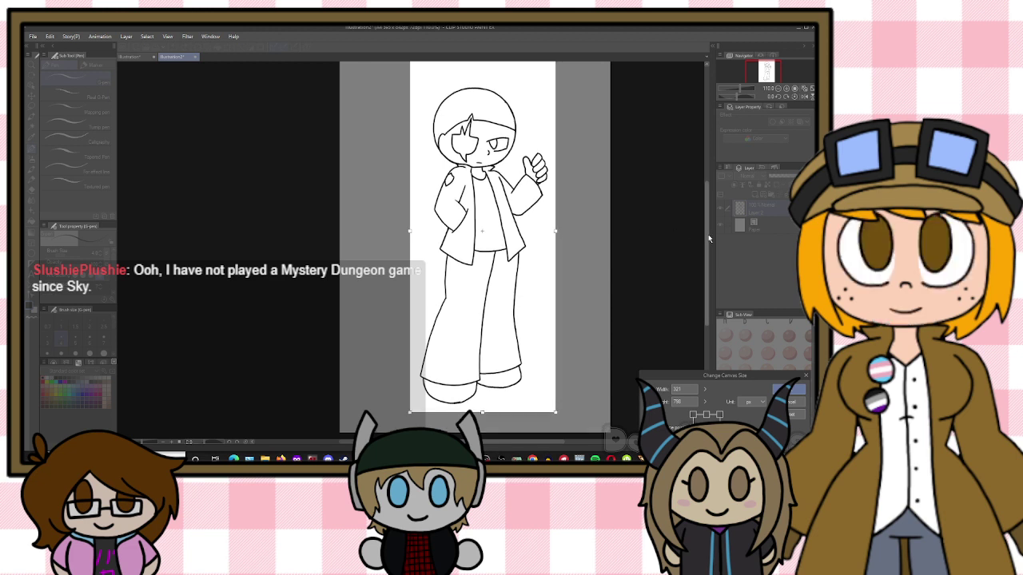
scroll(440, 98, "up", 2)
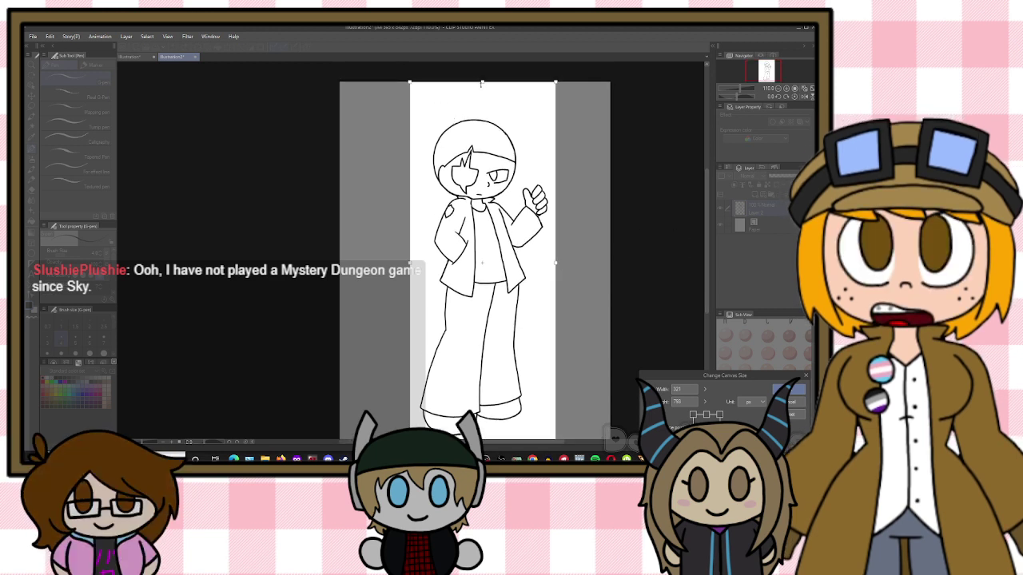
left_click_drag(482, 83, 483, 112)
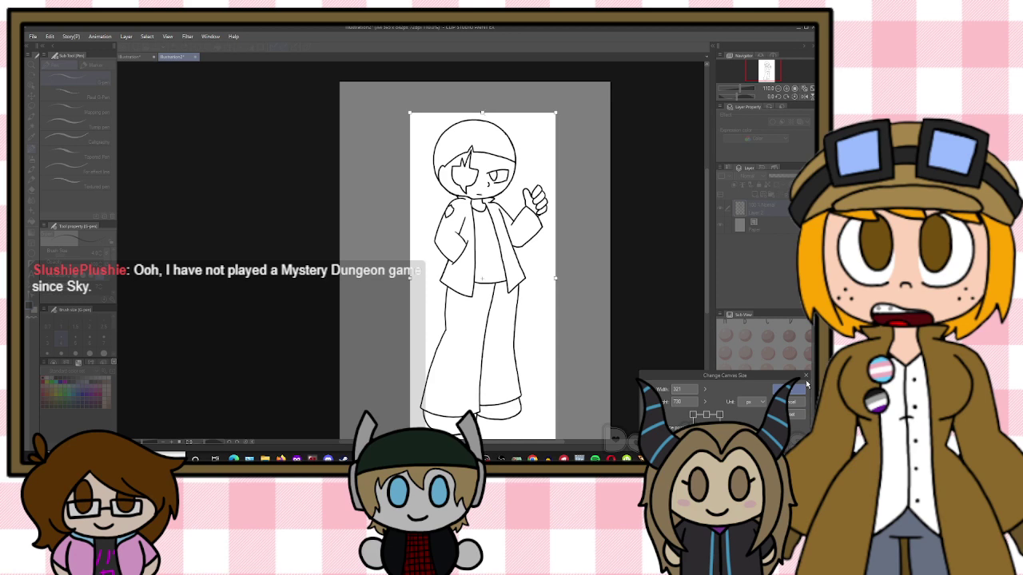
left_click(774, 390)
Hide the Paper layer and add a new raster layer directly beneath the line art layer
left_click(721, 225)
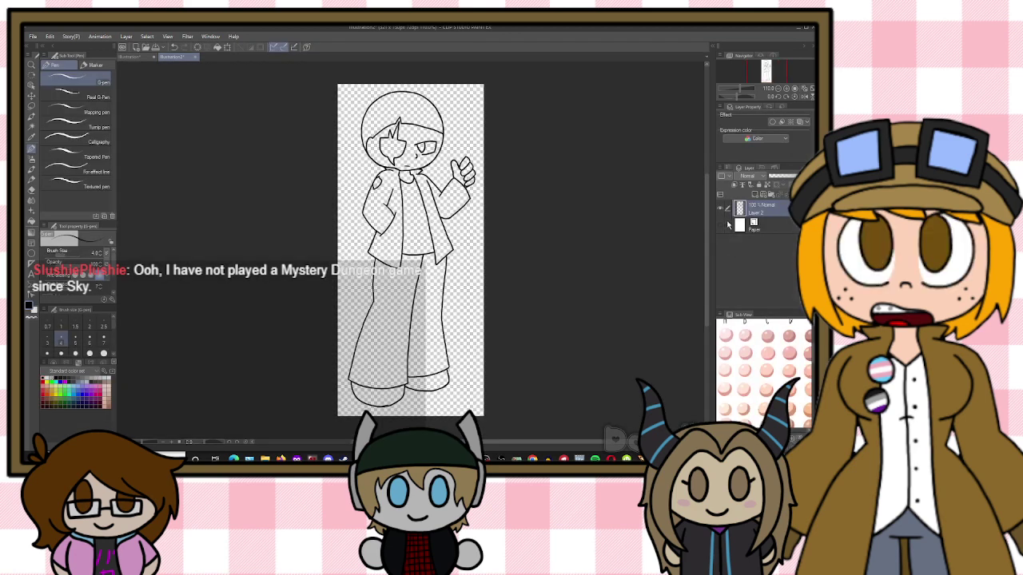
left_click(747, 225)
left_click(754, 194)
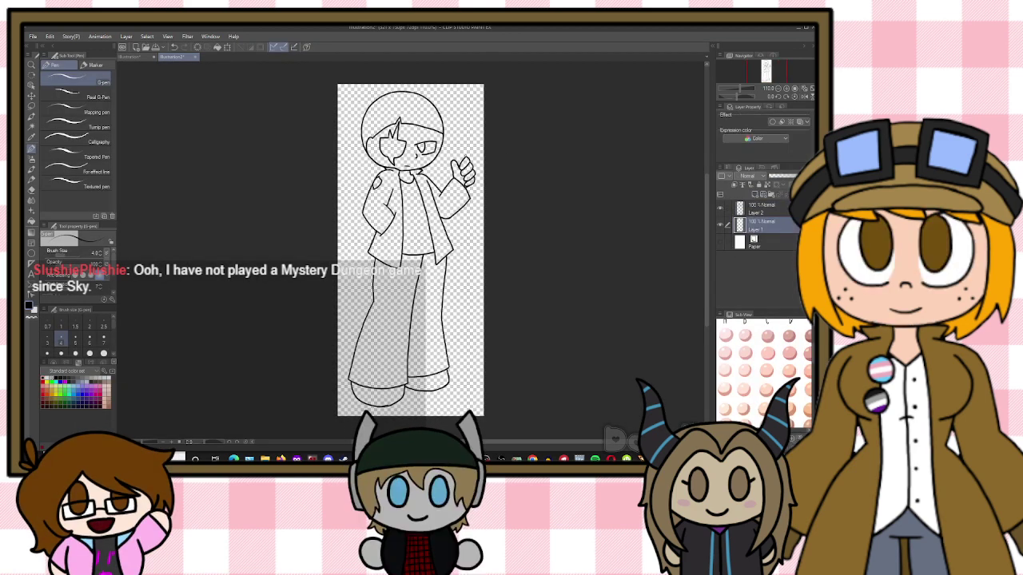
Sample a light peach skin tone from the reference palette and fill the character's ear and face on Layer 1
scroll(424, 142, "up", 3)
scroll(376, 128, "up", 7)
scroll(302, 188, "down", 3)
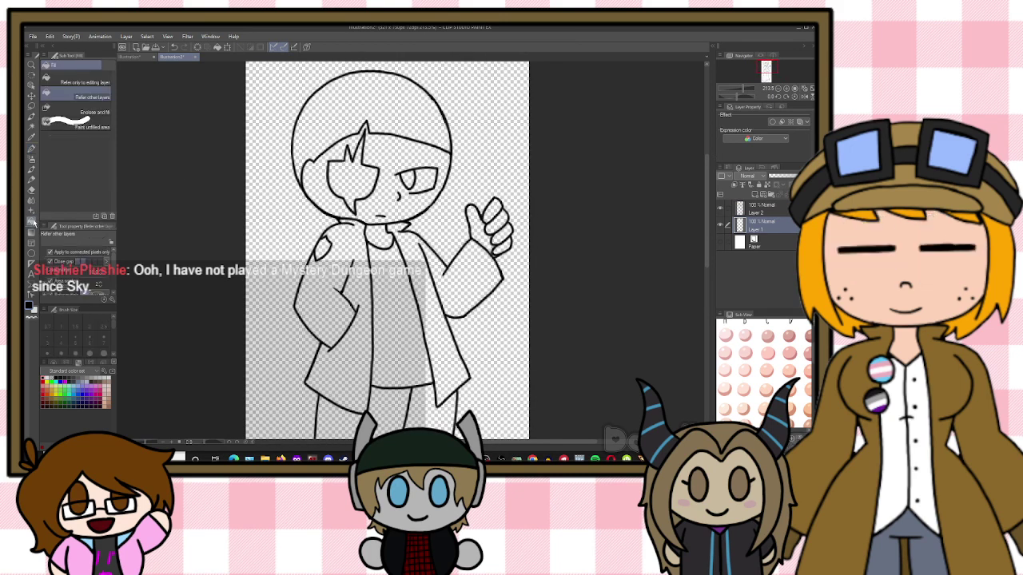
left_click(31, 138)
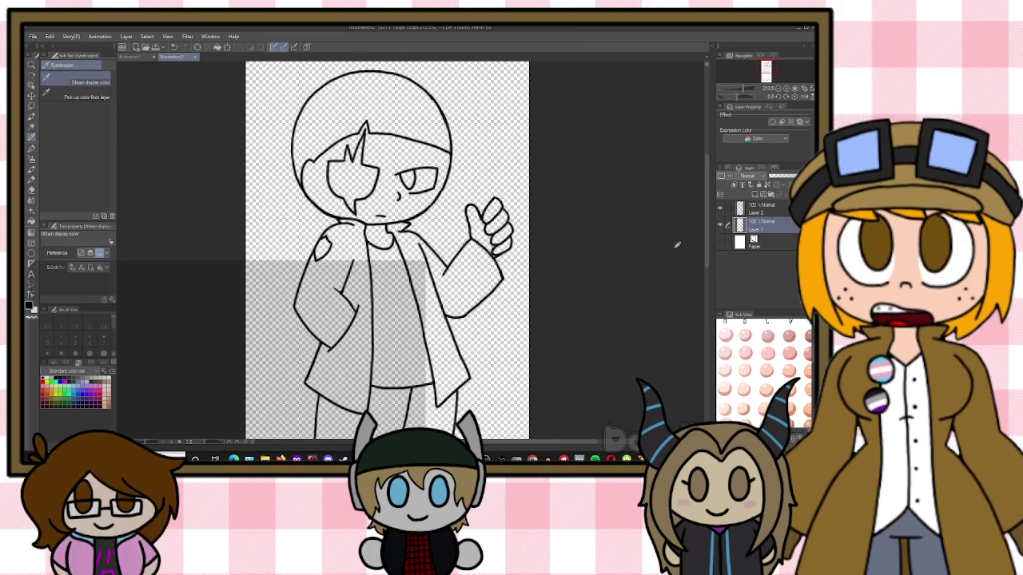
left_click(748, 391)
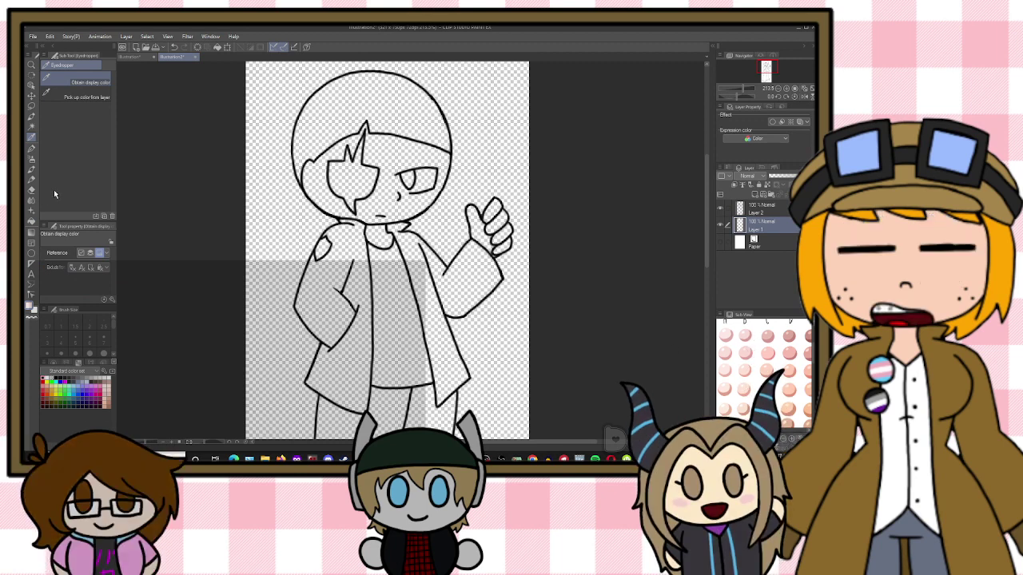
left_click(31, 221)
left_click(302, 180)
left_click(366, 200)
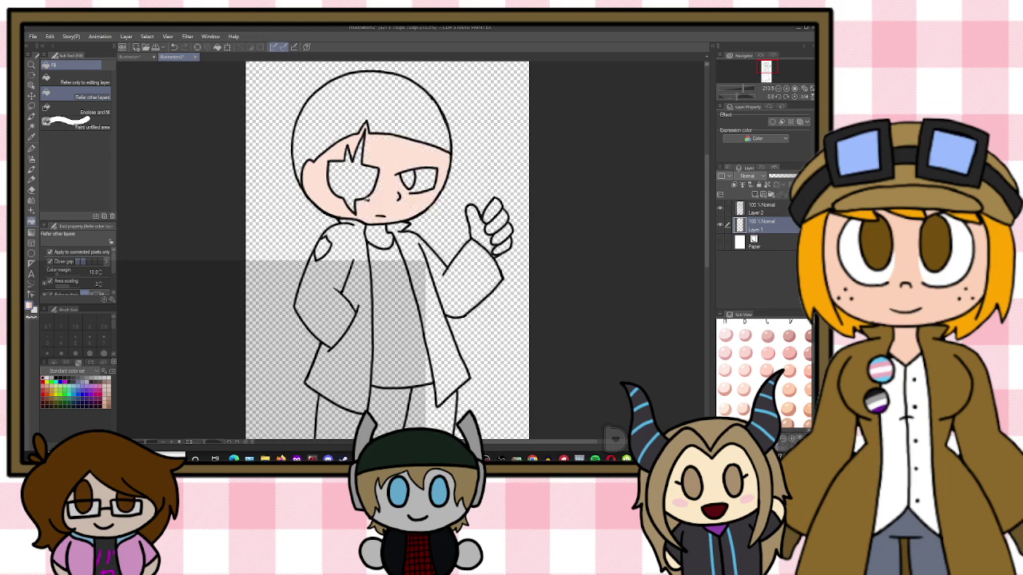
Touch up the peach skin colour with the G-pen around the narrow spike above the forehead
scroll(382, 152, "up", 6)
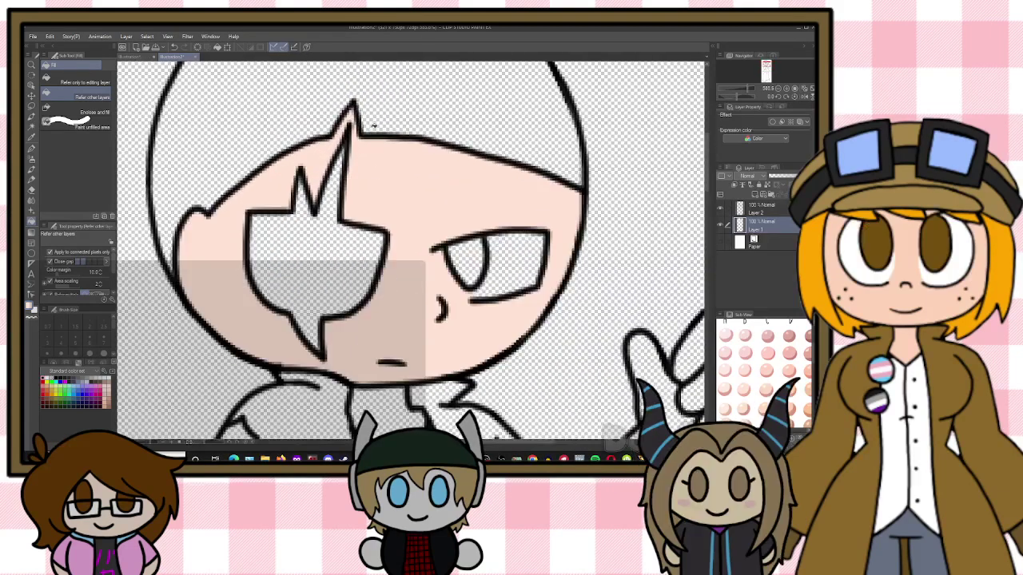
key("p")
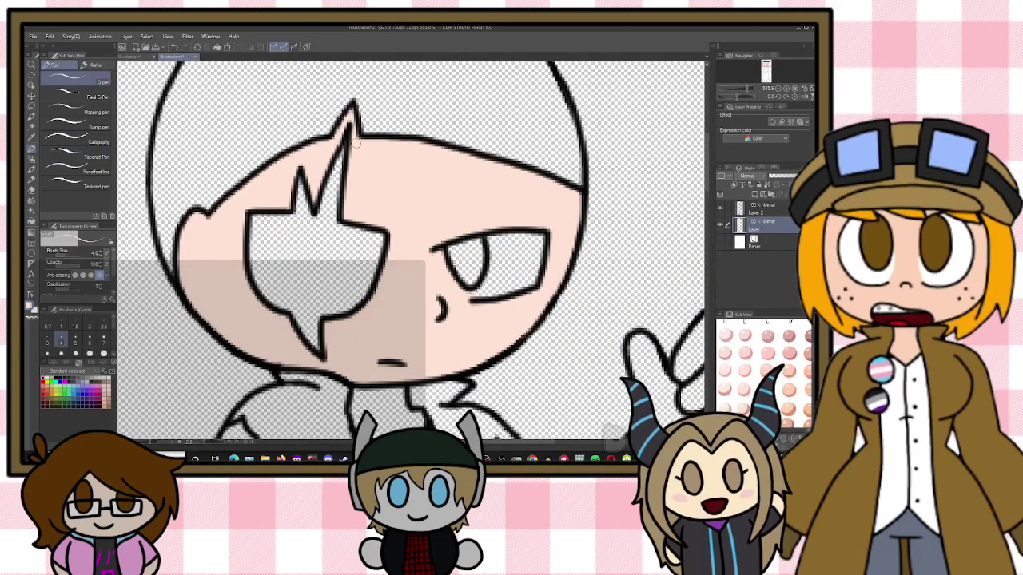
scroll(472, 324, "down", 3)
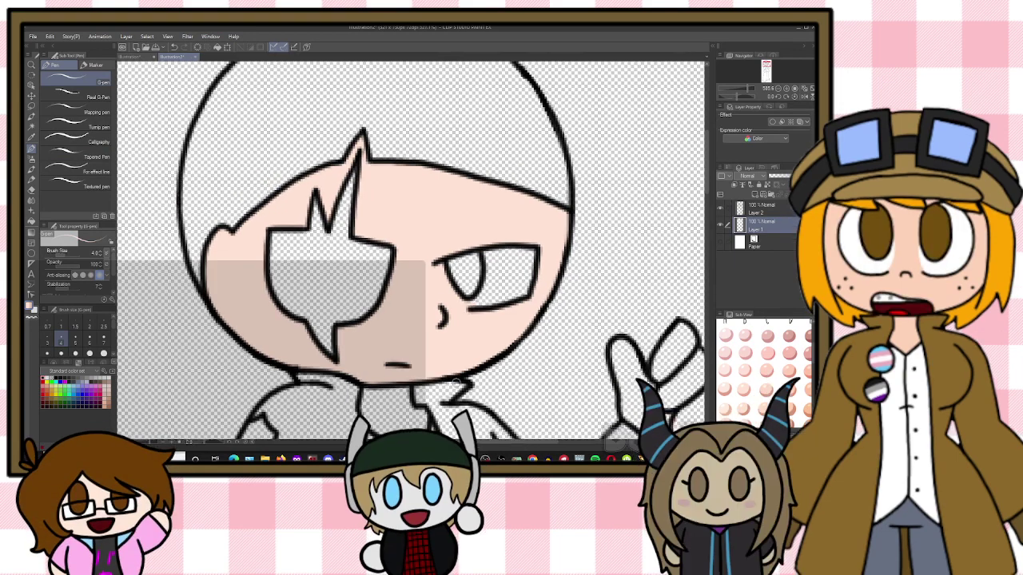
scroll(477, 319, "down", 1)
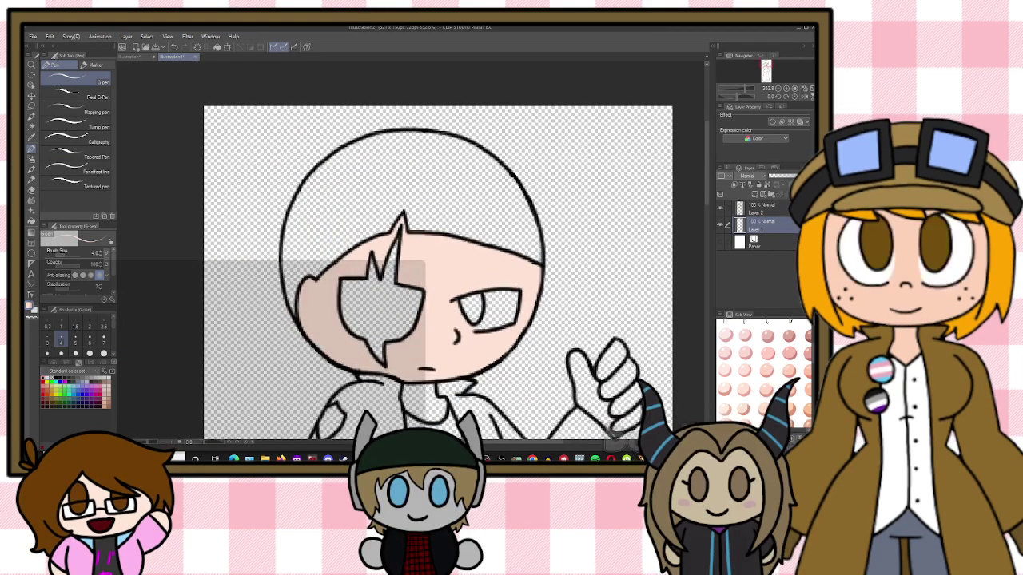
Undo a trial olive green fill on the hair and fill it with a reddish brown of hue 21 instead
left_click(31, 221)
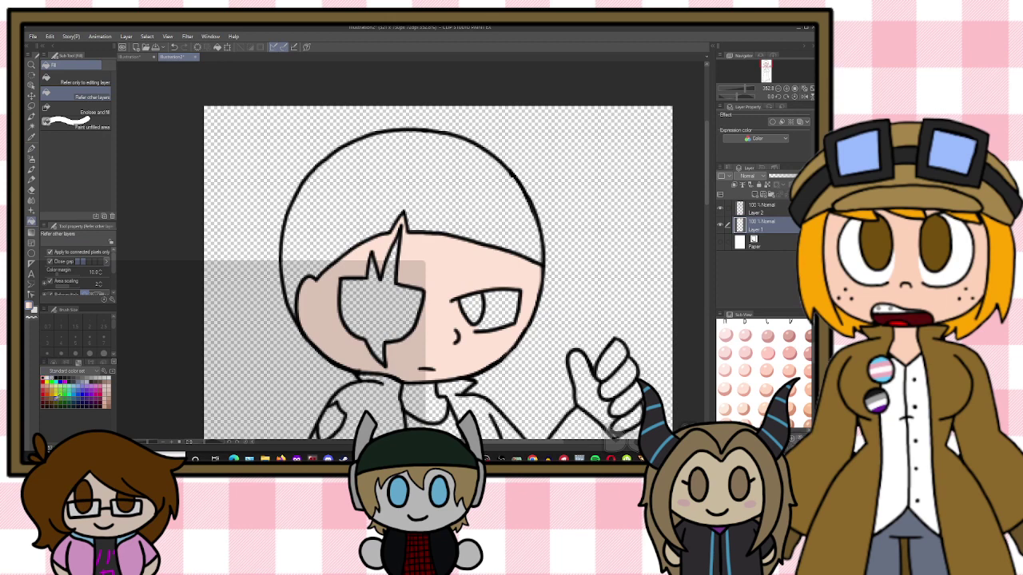
left_click(355, 198)
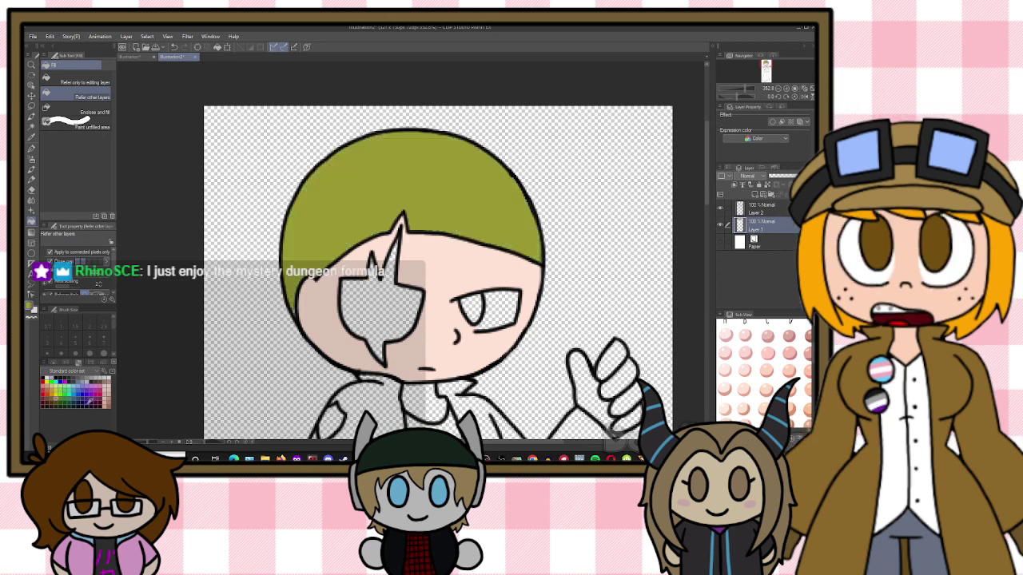
key("ctrl+z")
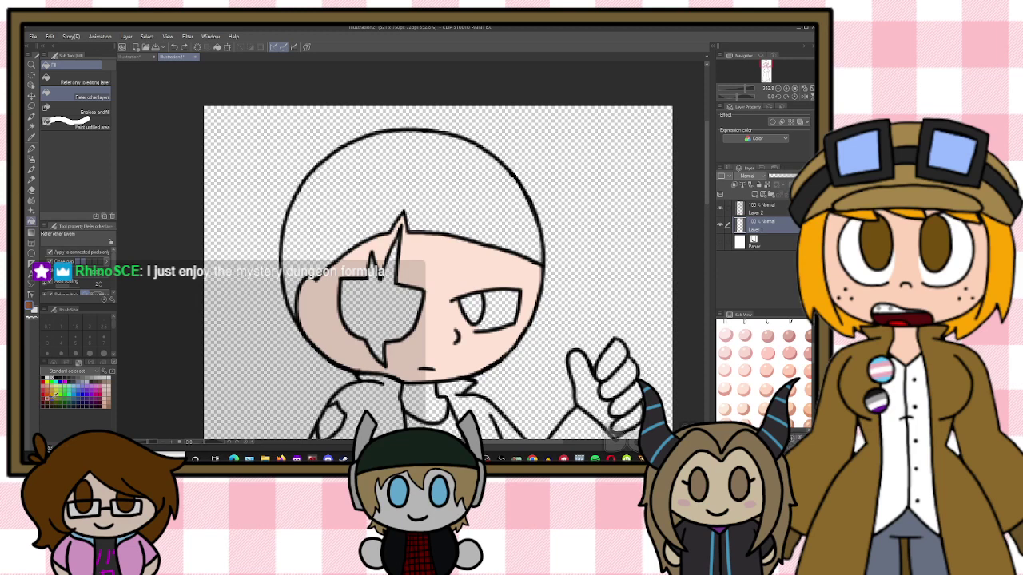
left_click(68, 363)
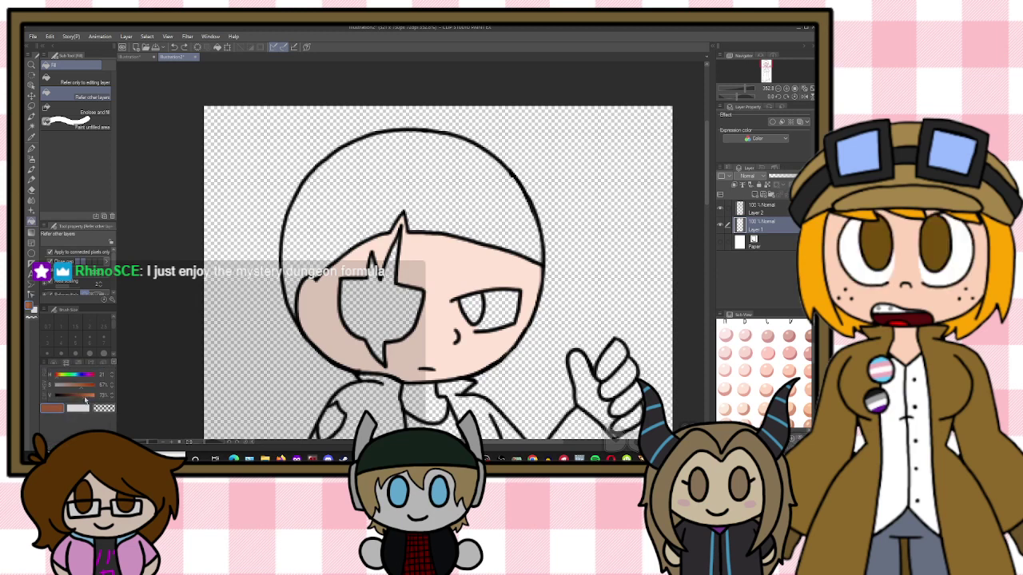
left_click(358, 170)
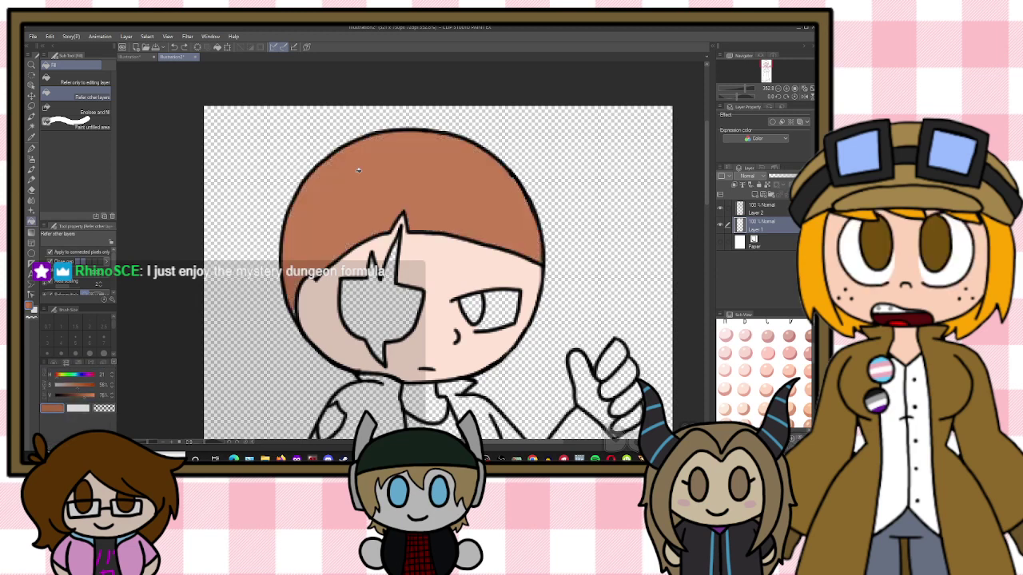
scroll(358, 169, "up", 1)
key("p")
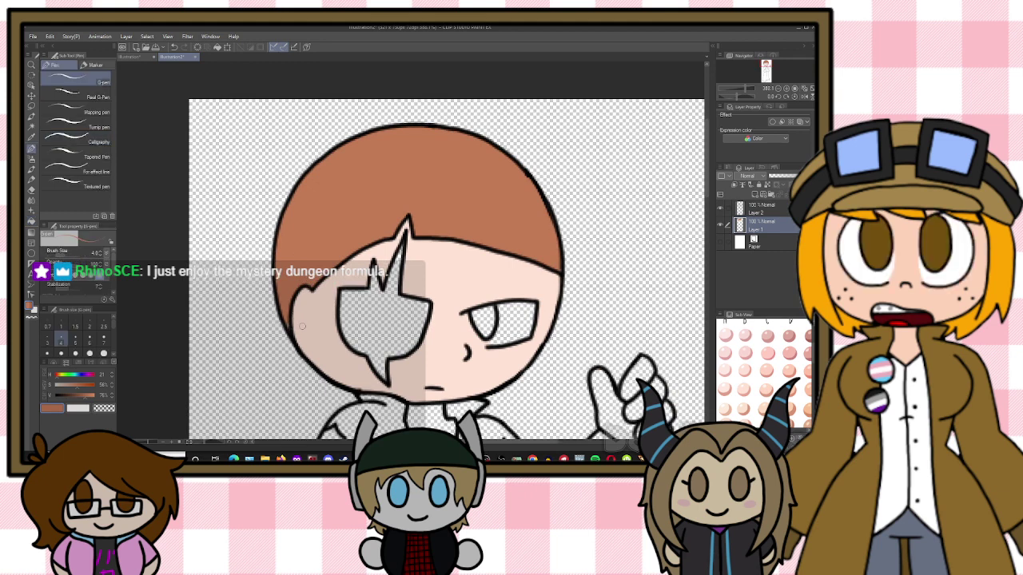
key("e")
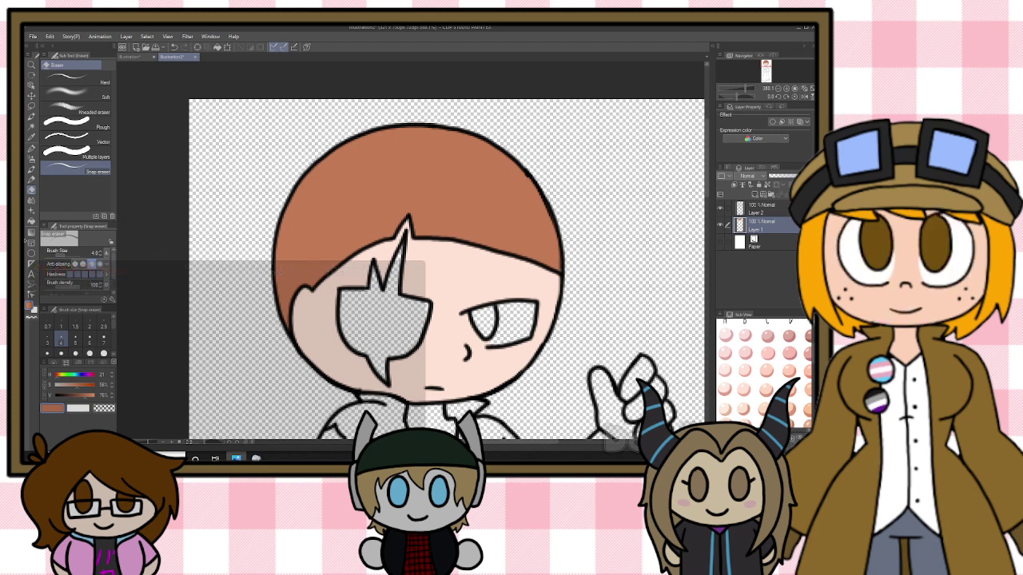
Fill the jagged shape over one eye with dark red and touch up its pointed tip with the pen
left_click(31, 221)
left_click(77, 363)
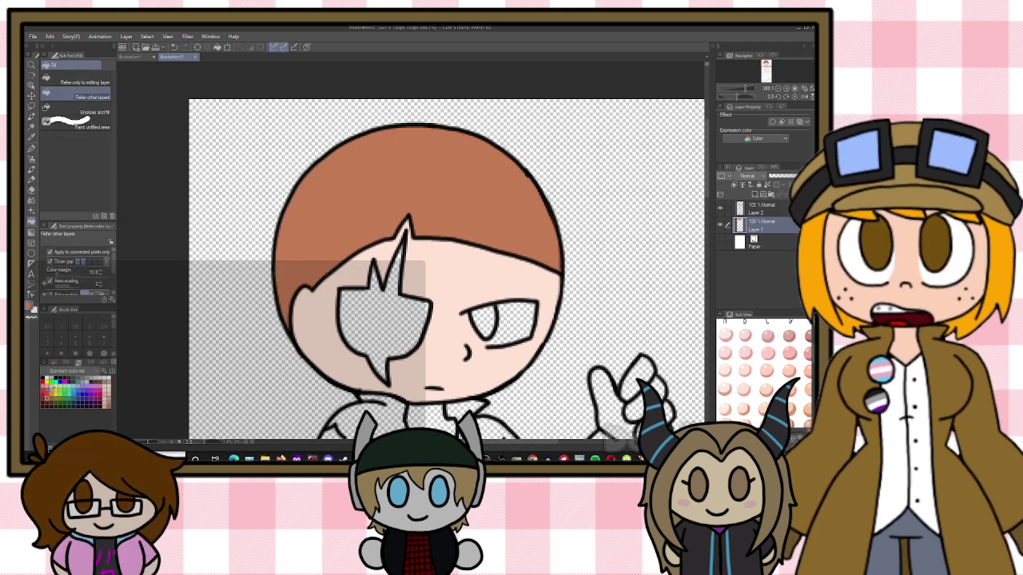
left_click(43, 394)
left_click(381, 344)
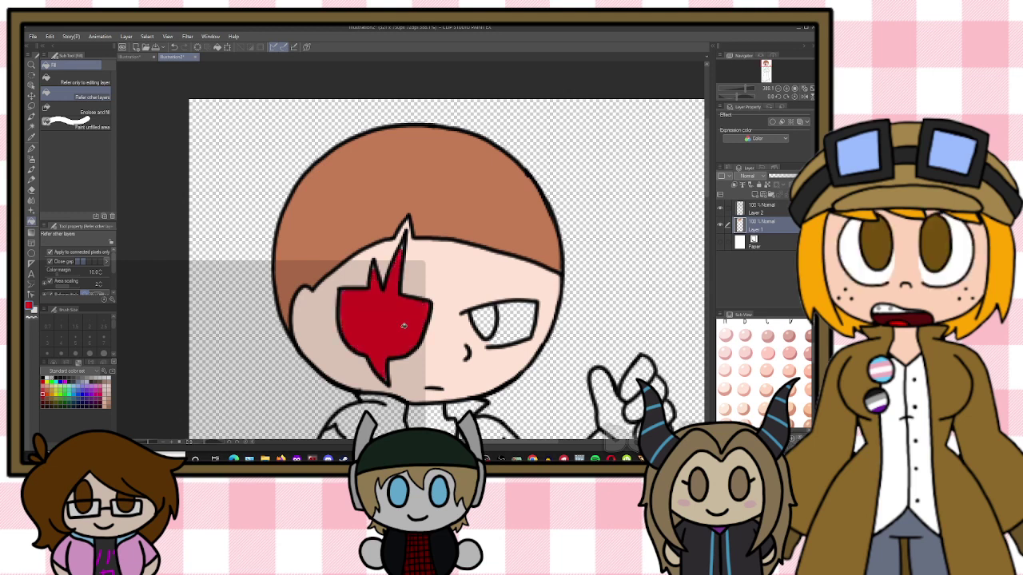
scroll(408, 306, "up", 1)
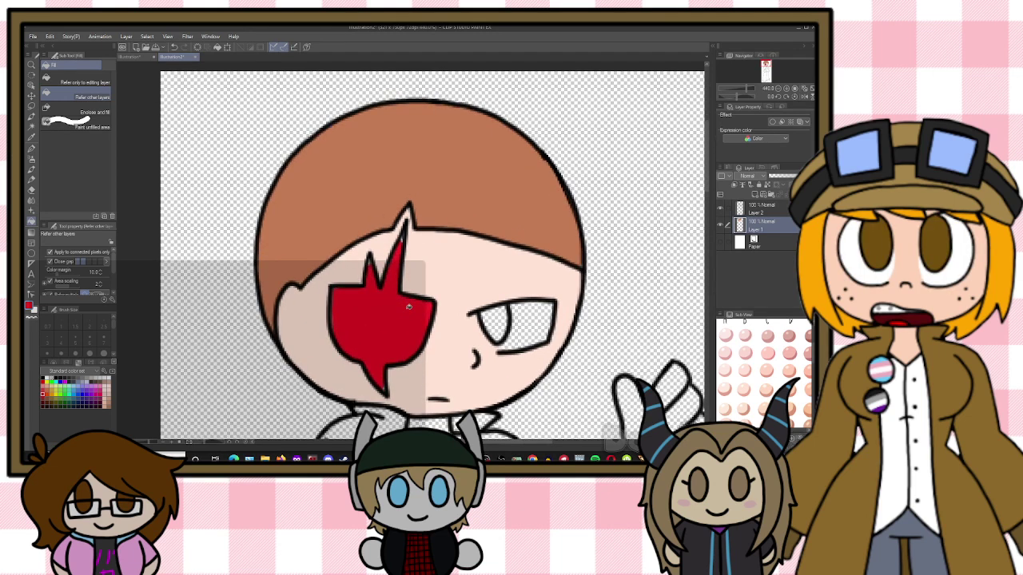
key("p")
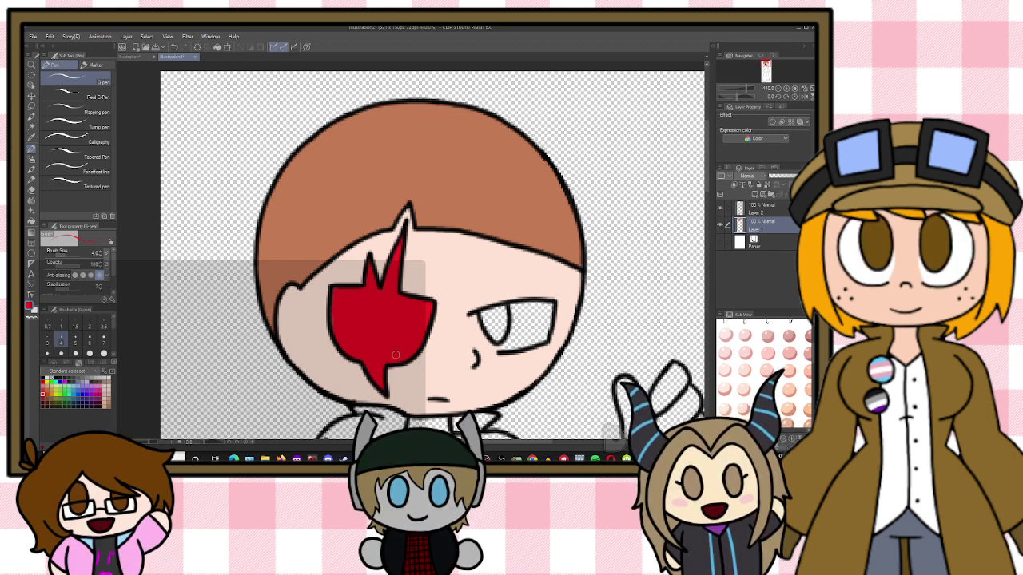
Colour the open eye with a white sclera and a dark green iris
left_click(51, 378)
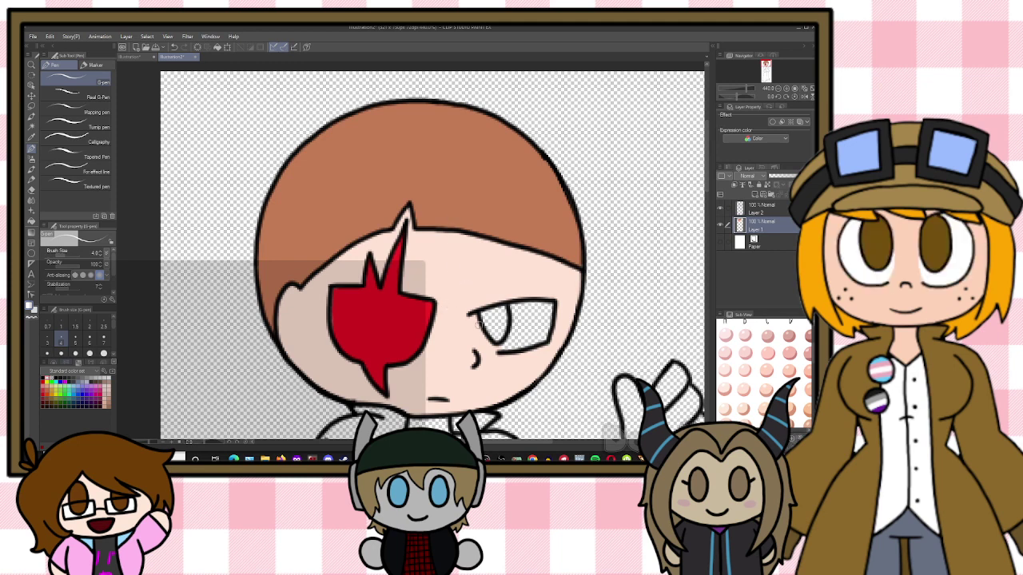
mouse_move(497, 356)
left_mouse_down()
mouse_move(507, 350)
mouse_move(479, 326)
mouse_move(484, 339)
left_mouse_up()
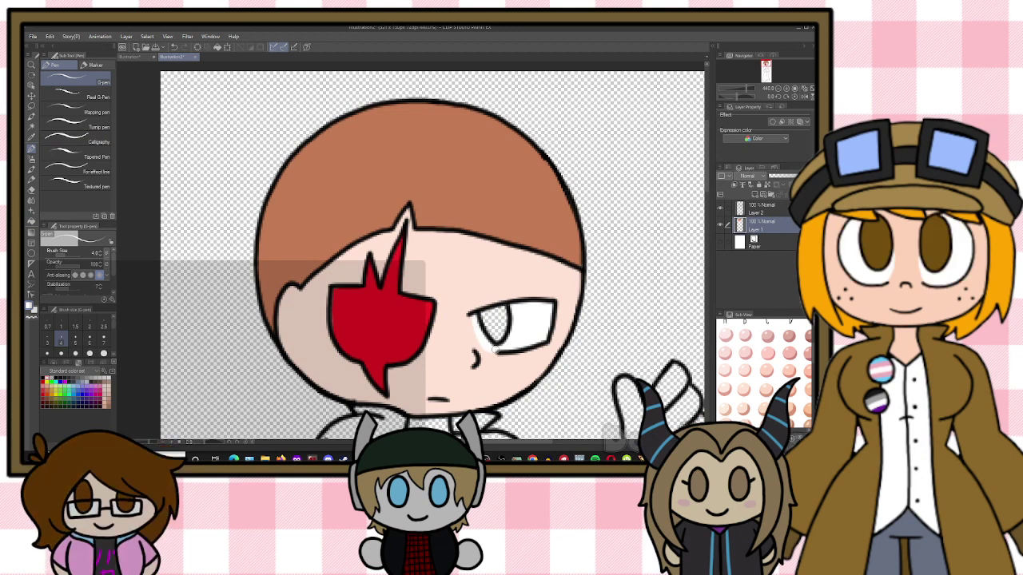
key("g")
left_click(497, 323)
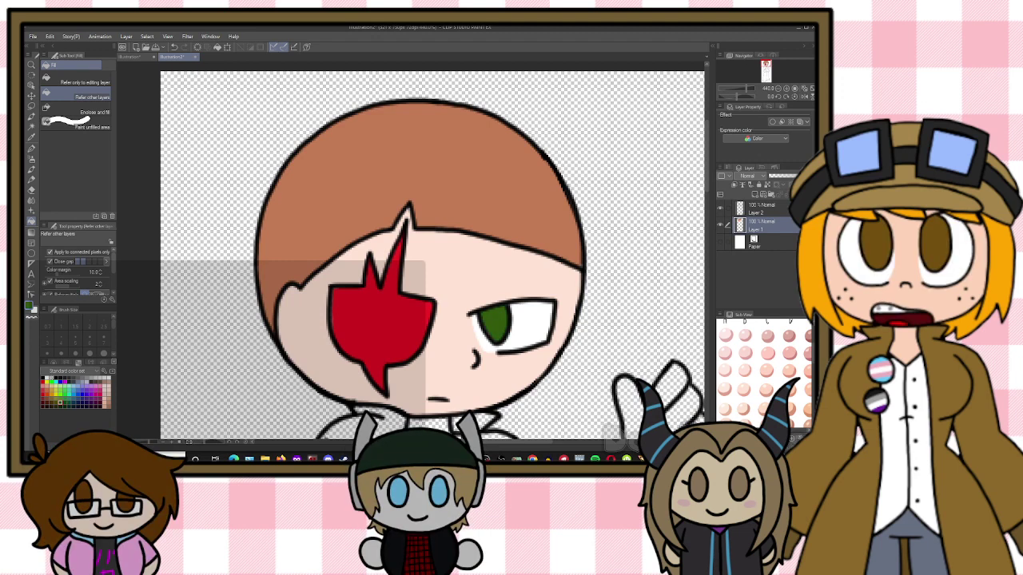
key("ctrl+z")
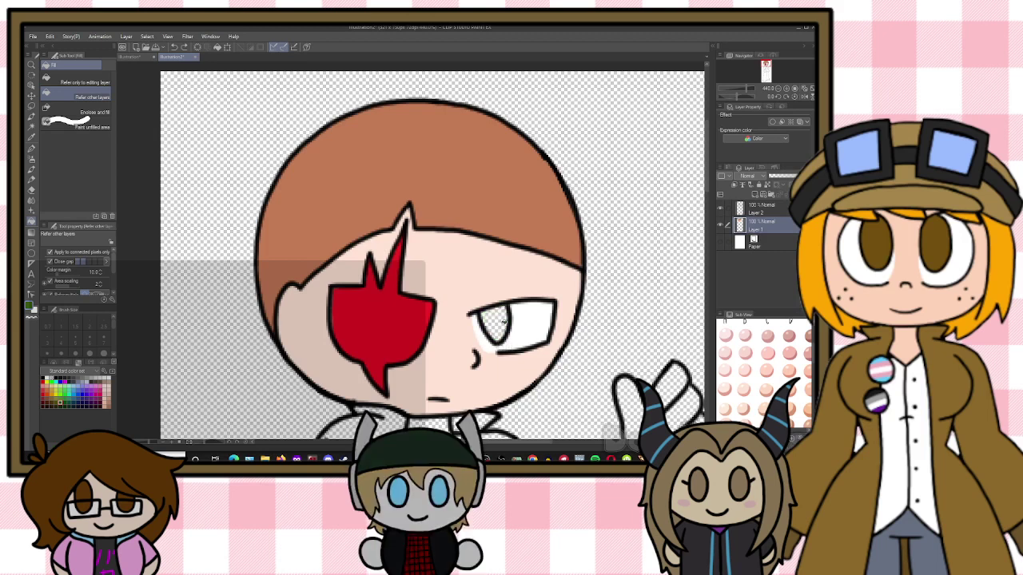
left_click(504, 319)
scroll(692, 272, "down", 5)
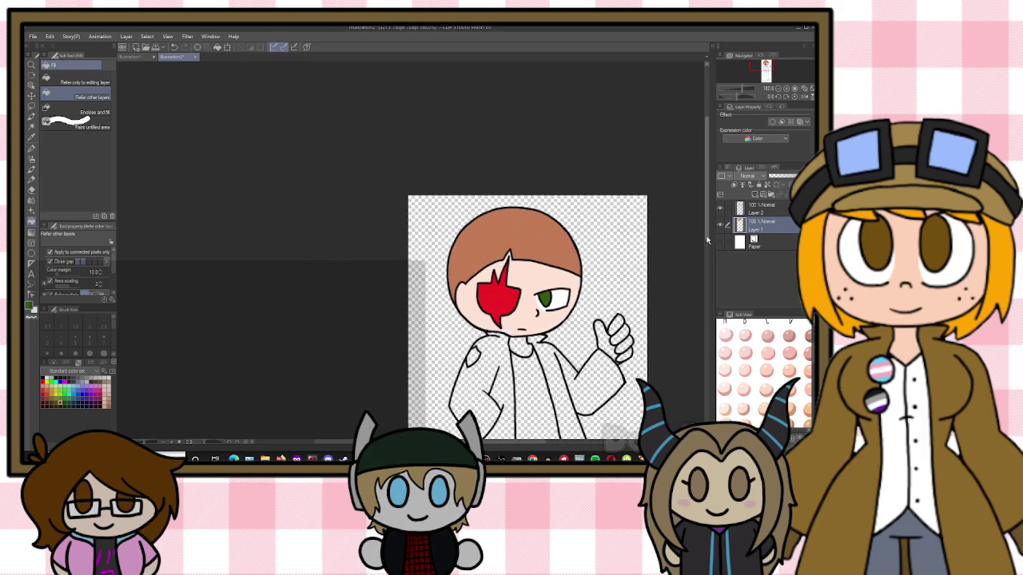
Sample the peach skin tone from the face and fill the neck above the shirt's neckline
scroll(692, 271, "up", 5)
scroll(479, 263, "up", 1)
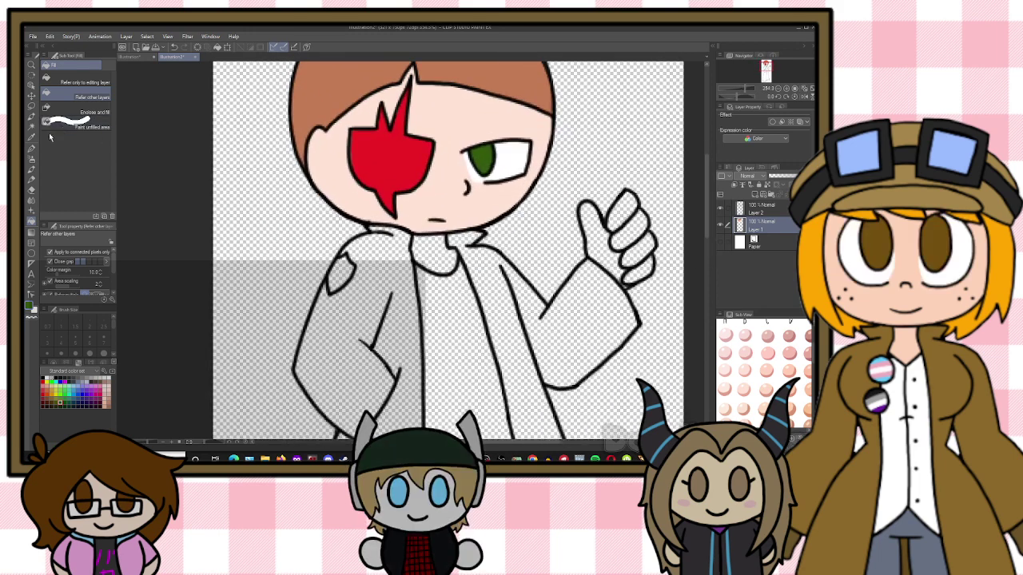
left_click(32, 136)
left_click(325, 164)
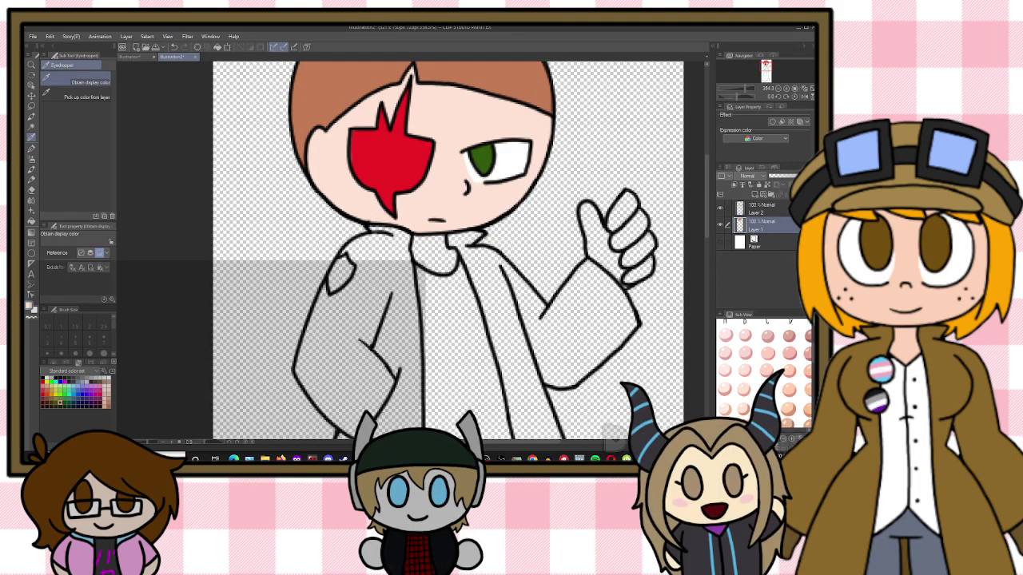
left_click(32, 221)
left_click(444, 248)
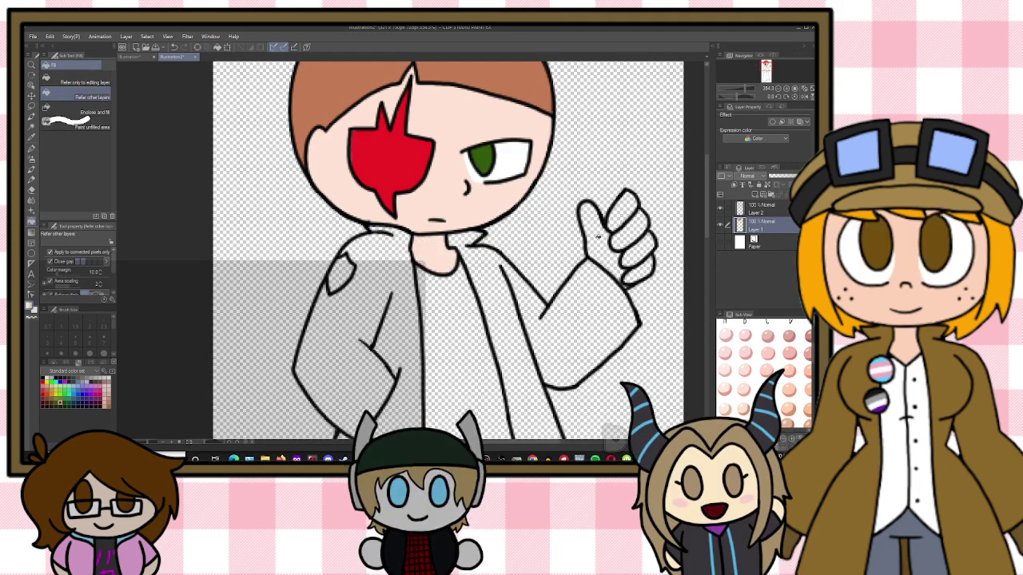
Undo the stray background fill and fill the palm and each finger of the thumbs-up hand with the peach skin tone
left_click(643, 279)
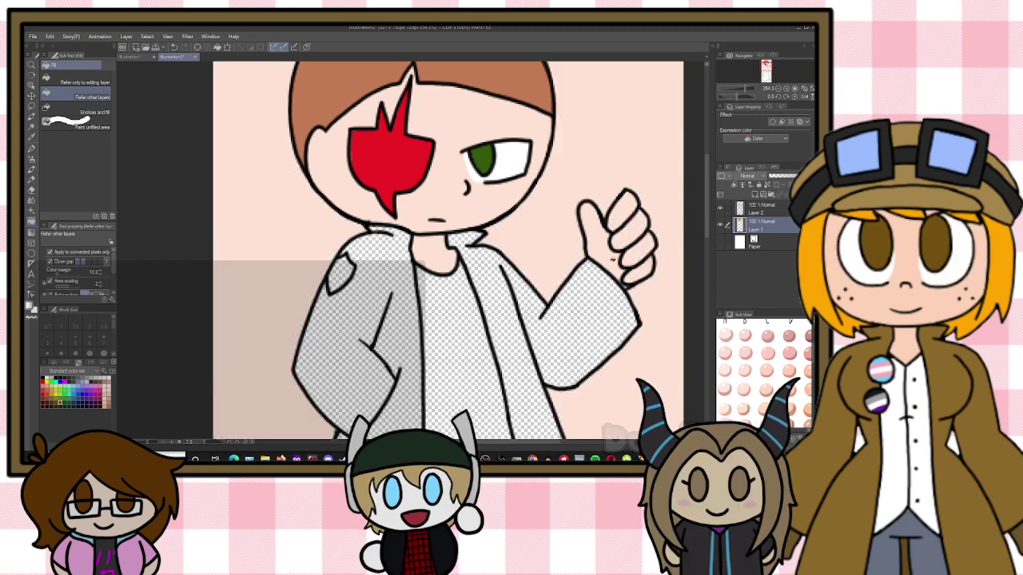
key("ctrl+z")
left_click(605, 257)
left_click(621, 211)
left_click(628, 227)
left_click(638, 250)
left_click(640, 265)
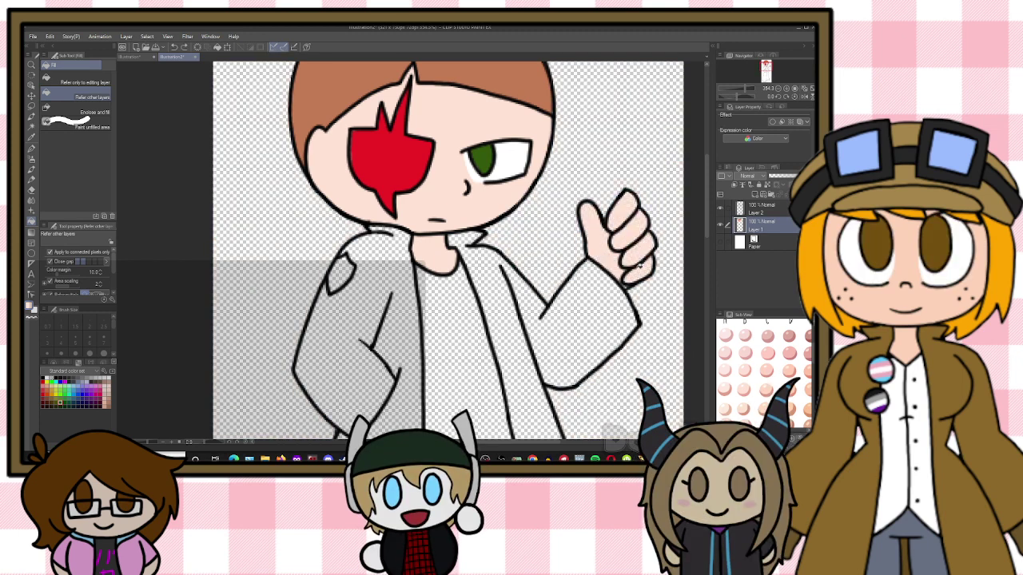
key("p")
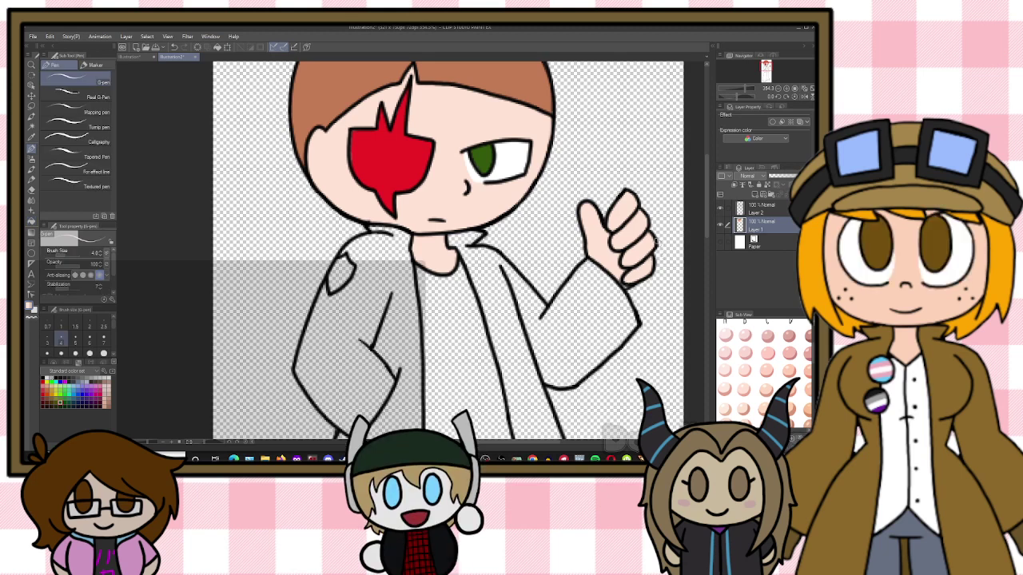
scroll(666, 275, "down", 5)
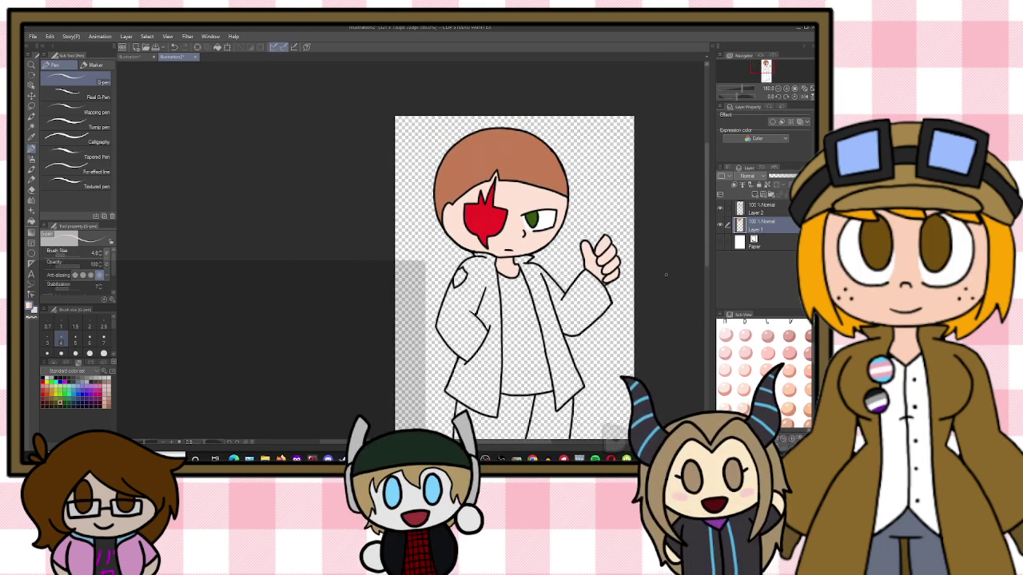
scroll(666, 275, "up", 2)
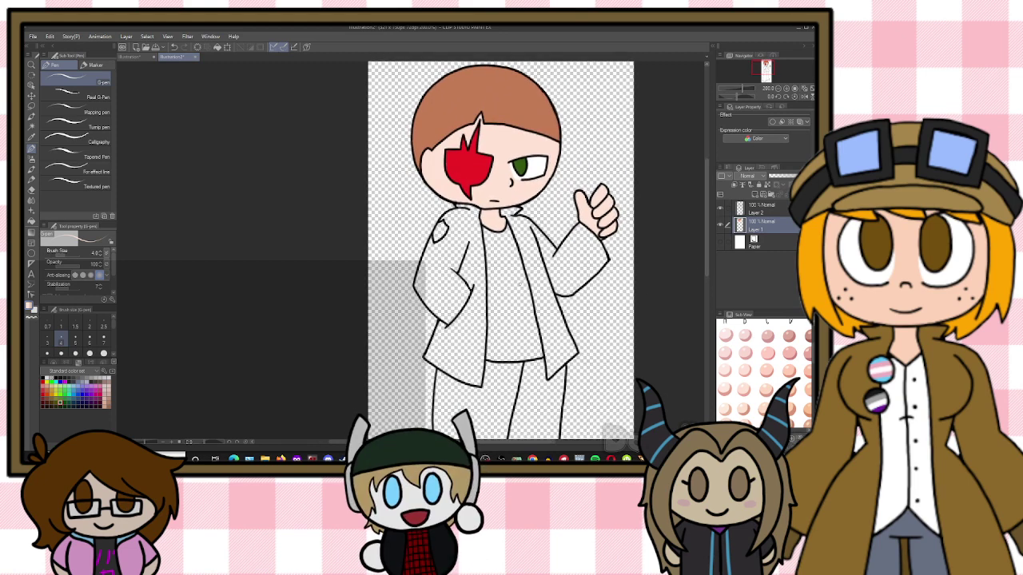
left_click(31, 221)
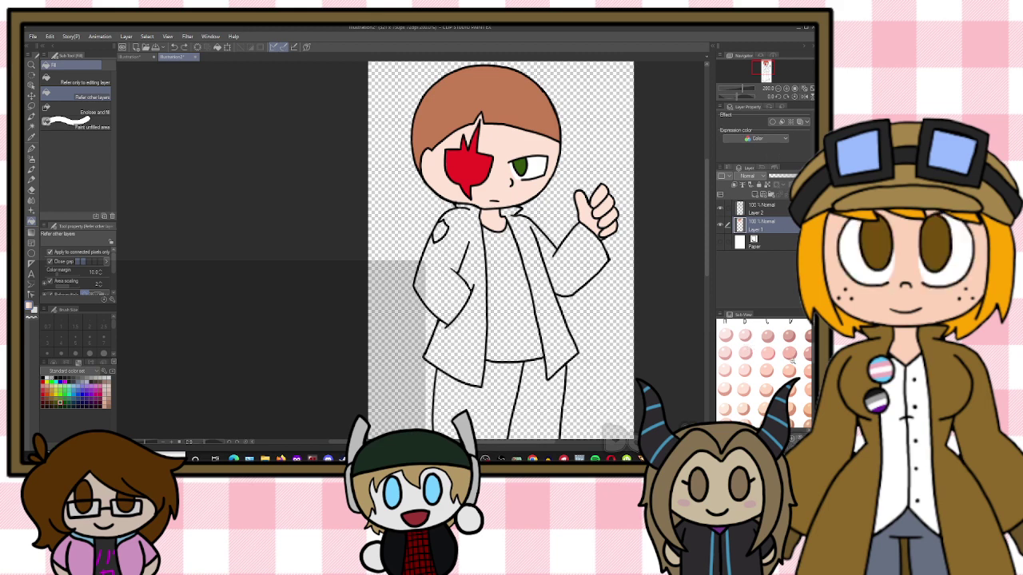
left_click(492, 219)
key("ctrl+z")
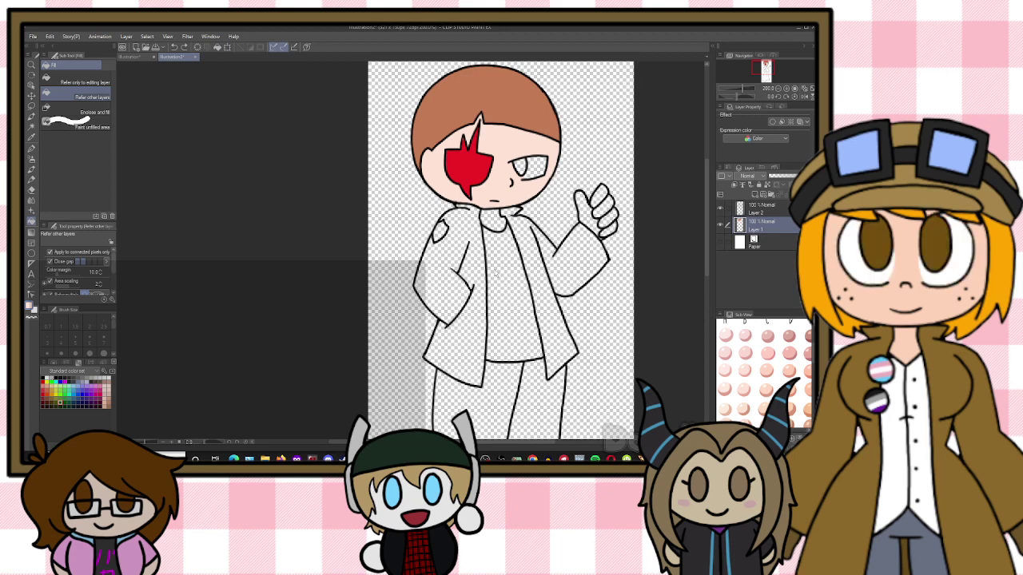
key("ctrl+z")
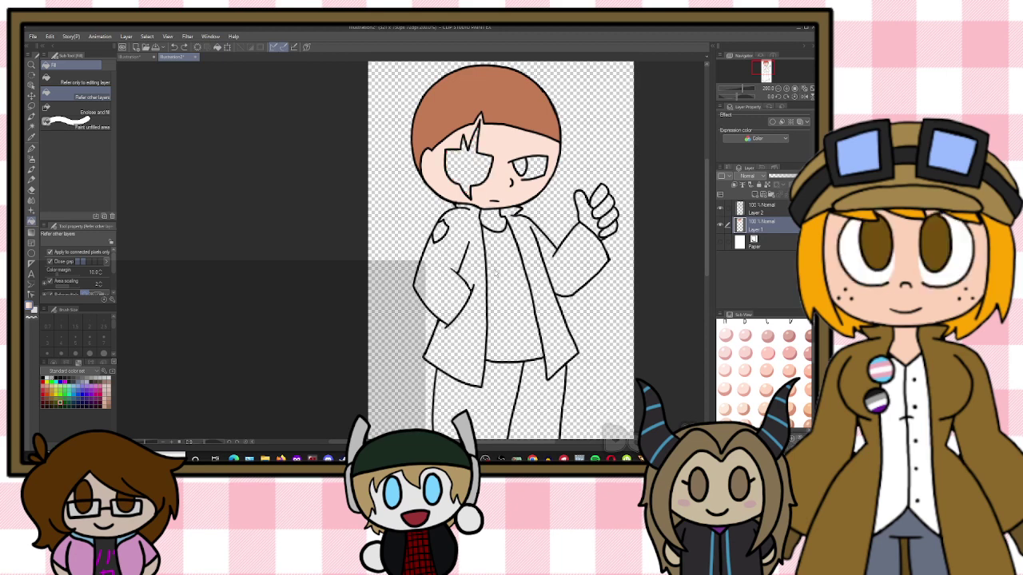
key("ctrl+y")
key("ctrl+y")
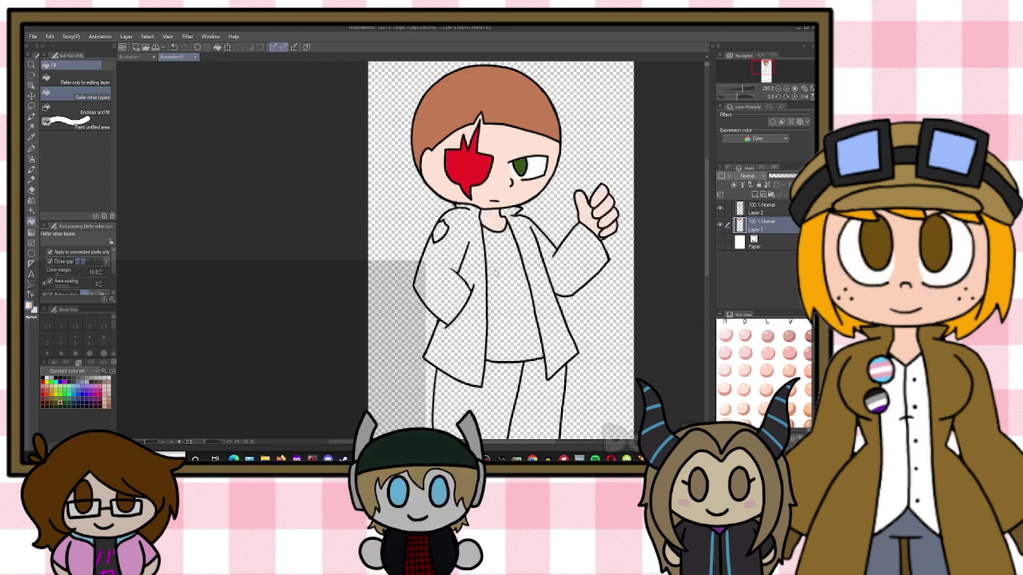
Sample a darker rosy pink from the reference skin swatches and try it as the fill for the face and neck
scroll(534, 196, "up", 3)
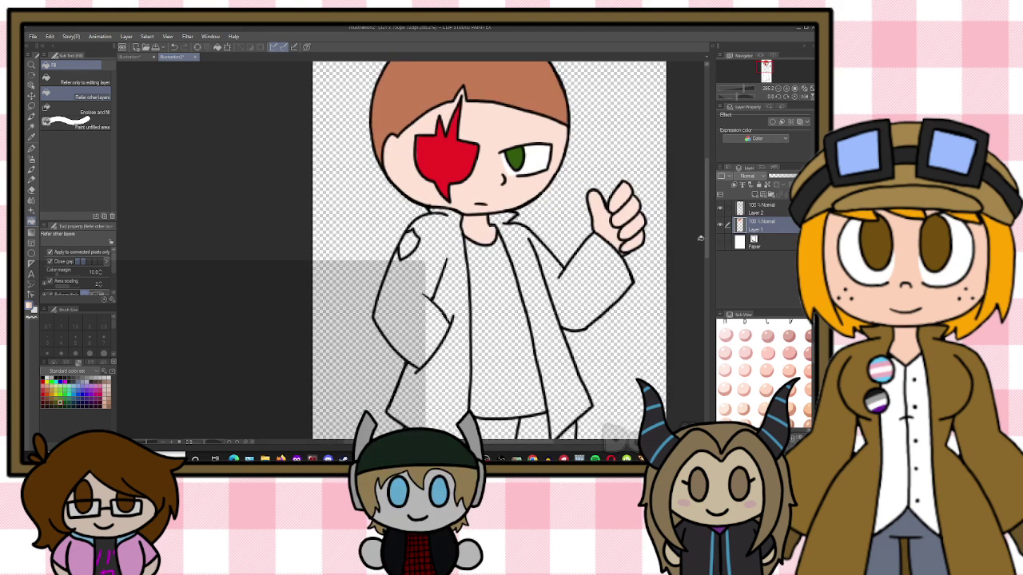
left_click_drag(705, 244, 706, 230)
left_click_drag(777, 362, 743, 366)
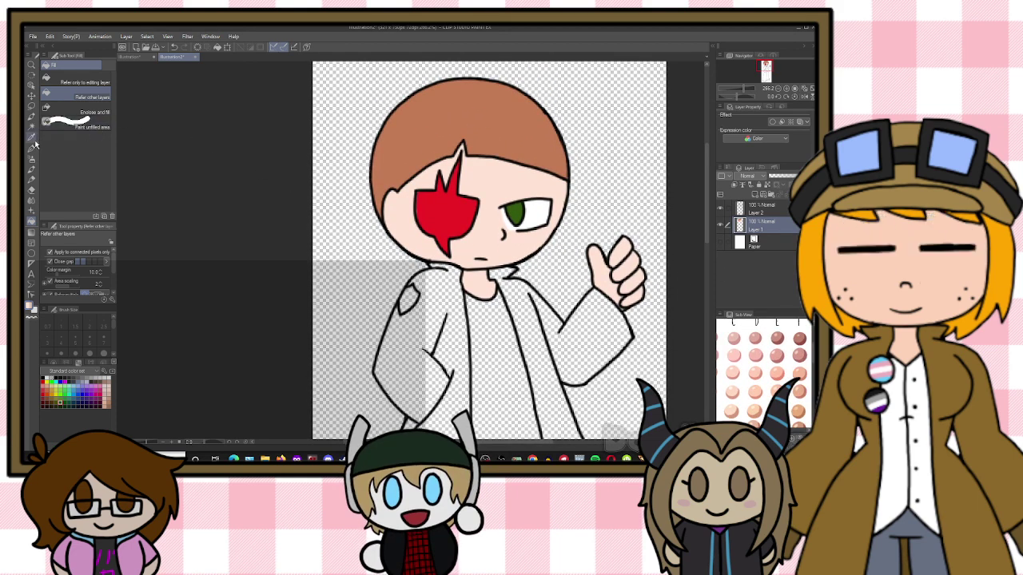
key("i")
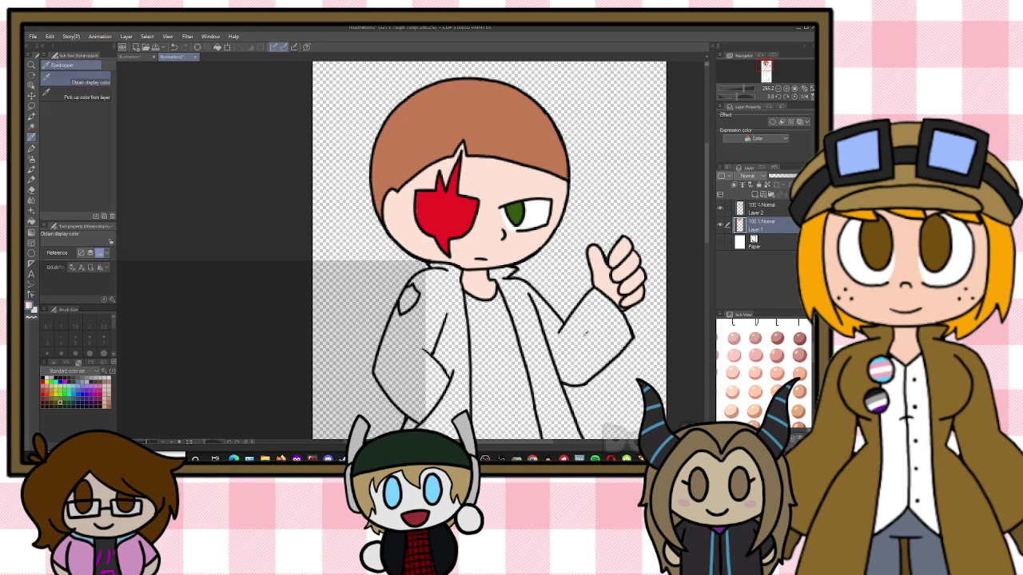
left_click(33, 220)
left_click(464, 243)
left_click(479, 283)
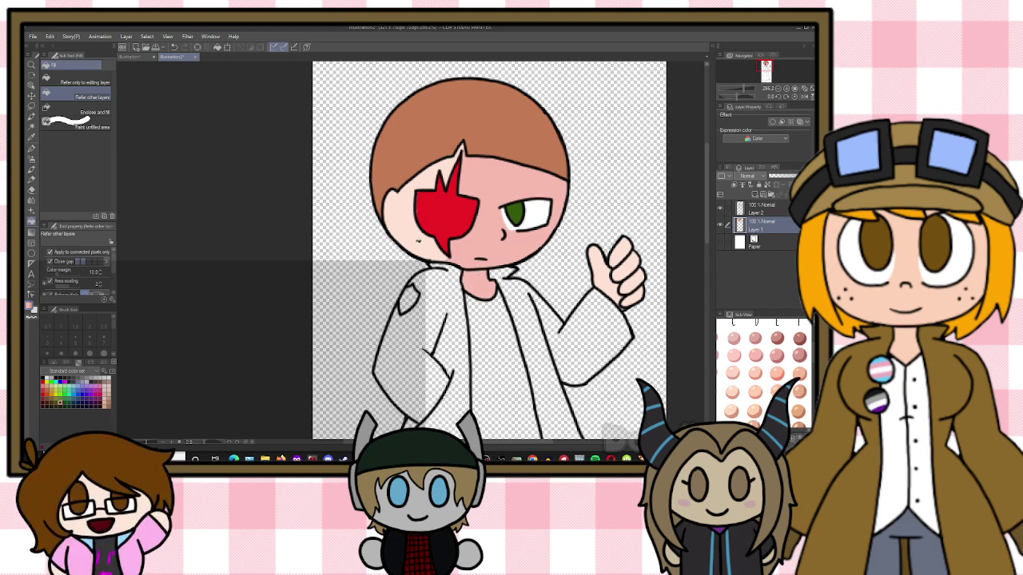
left_click(412, 238)
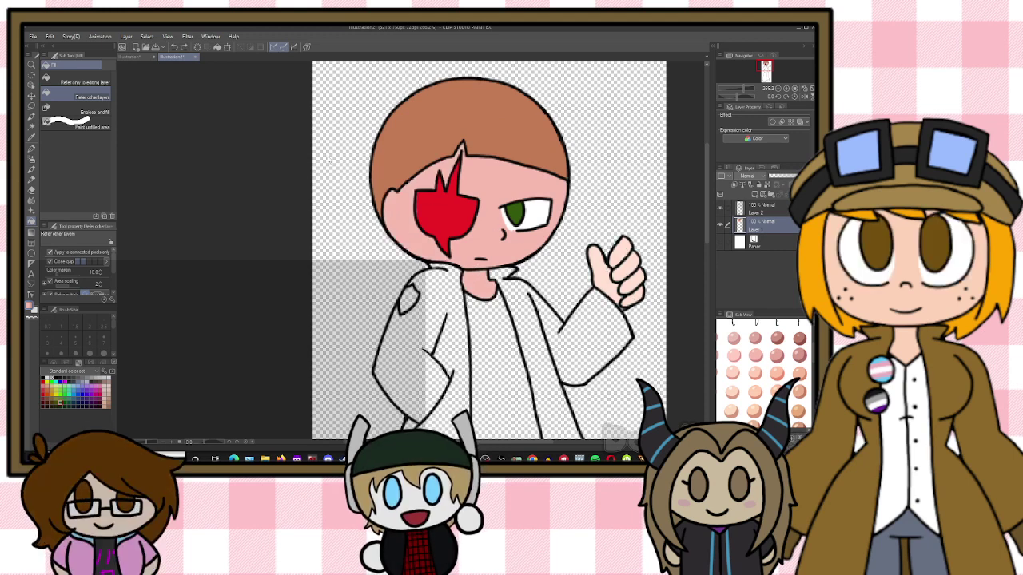
Undo the rosy pink fills on the face and neck
key("ctrl+z")
key("ctrl+z")
key("ctrl+z")
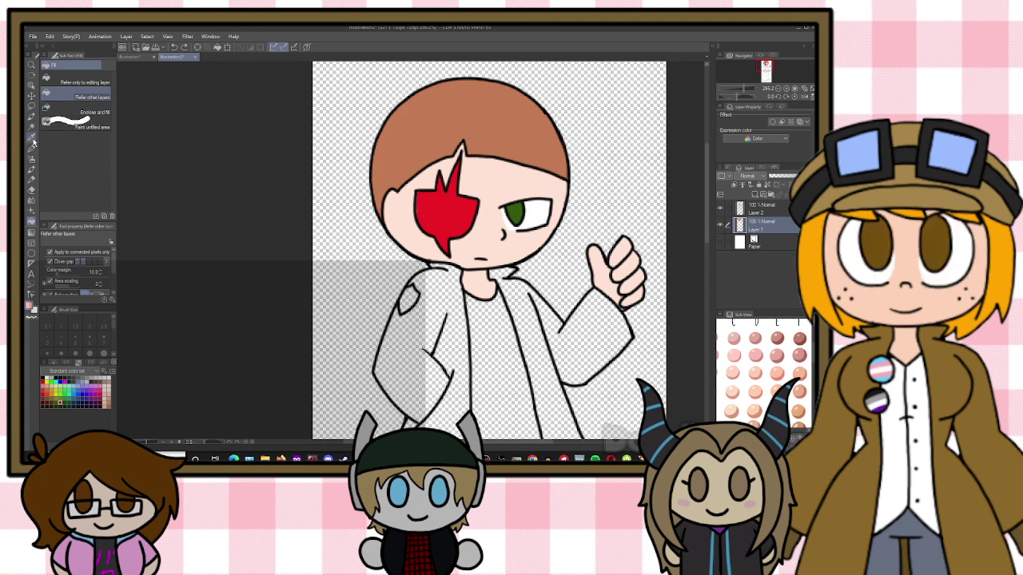
Sample a warmer peach from the reference skin swatches and refill both parts of the face, the neck and the thumbs-up hand
left_click(31, 137)
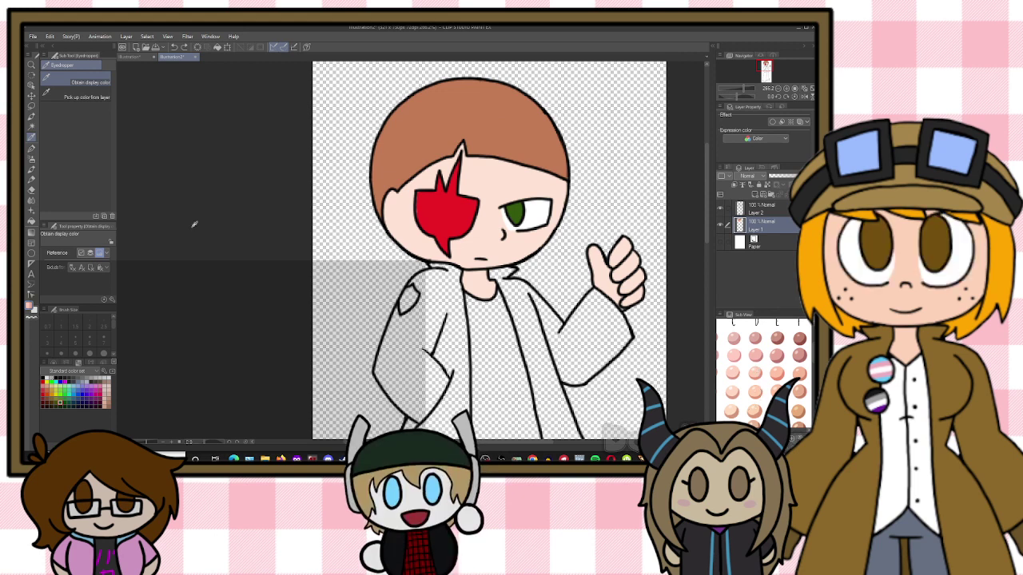
left_click(32, 221)
left_click(409, 232)
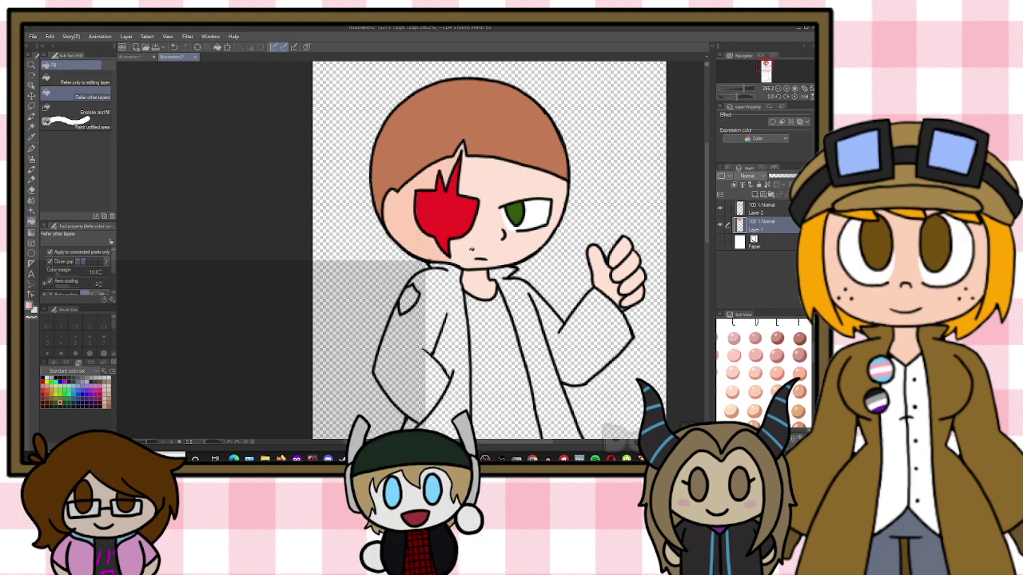
left_click(472, 250)
left_click(479, 281)
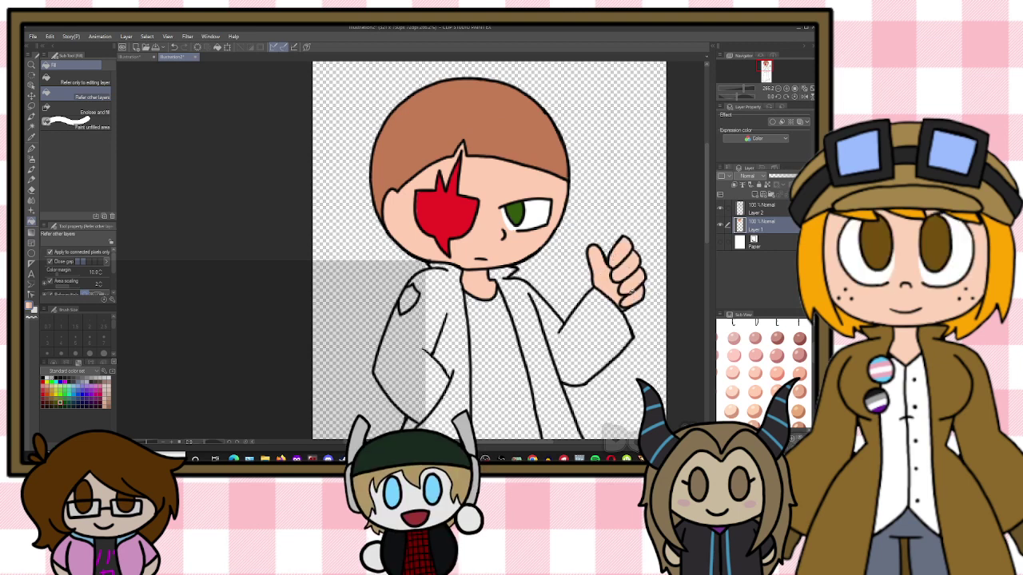
left_click(32, 137)
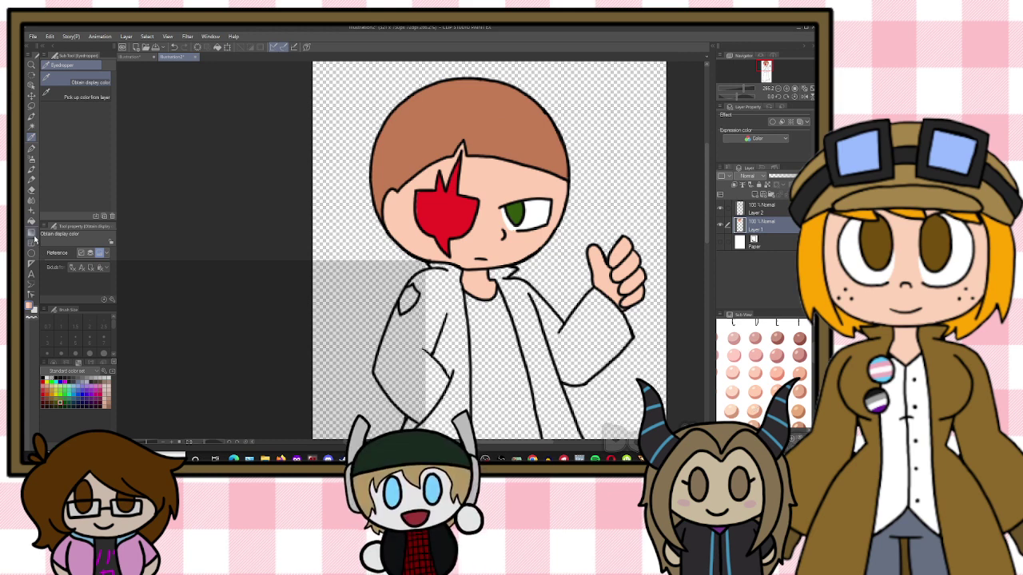
Fill both sides of the jacket, its sleeves and its collar with a dark reddish brown
key("g")
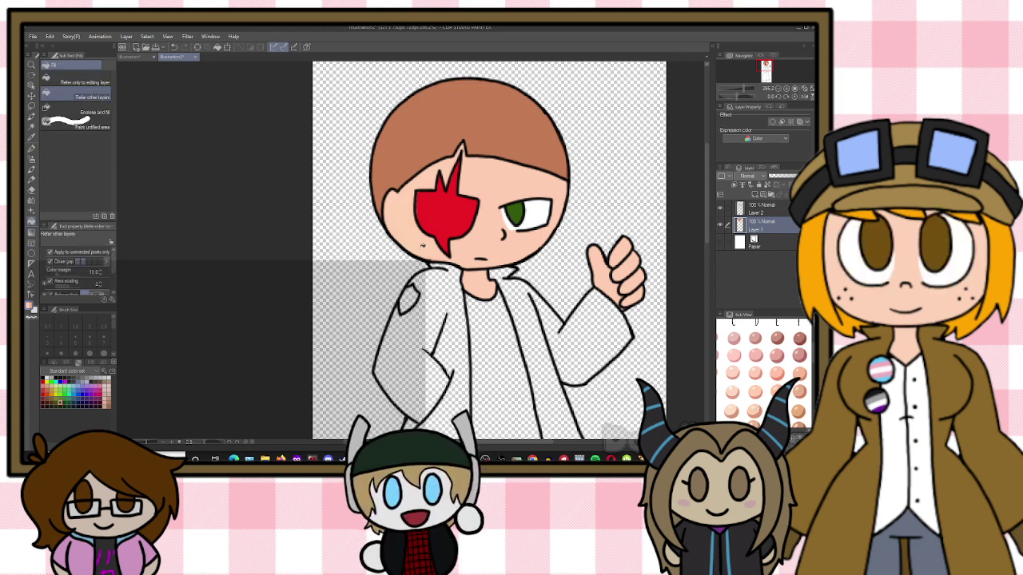
left_click_drag(804, 406, 803, 378)
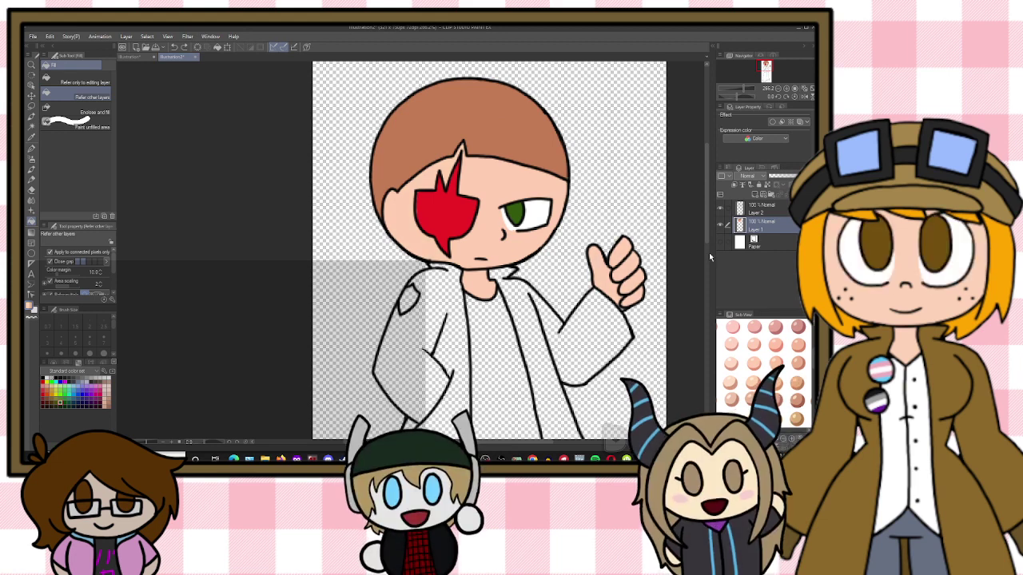
scroll(710, 256, "down", 2)
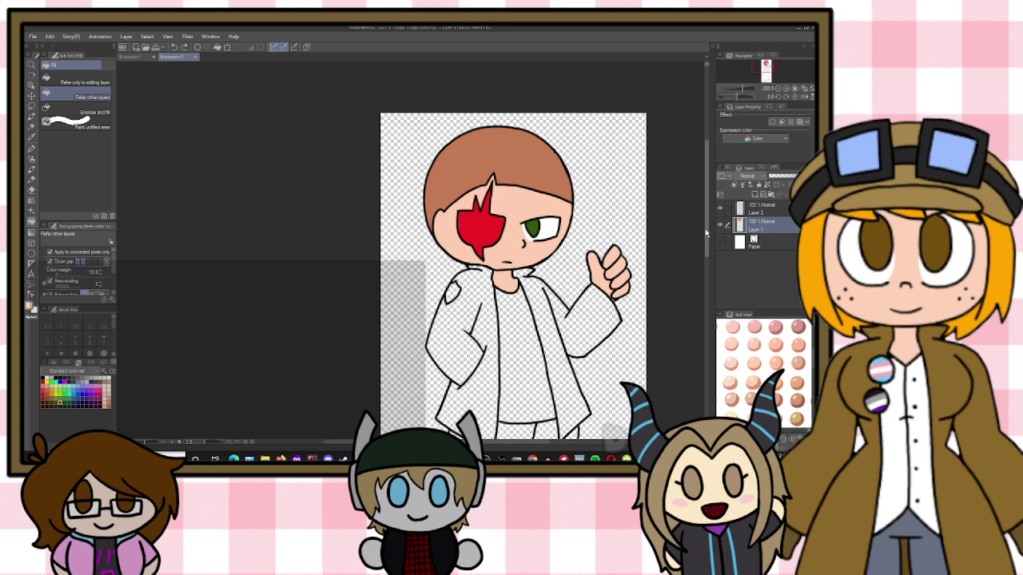
left_click_drag(706, 235, 708, 255)
scroll(638, 248, "up", 1)
scroll(637, 248, "up", 2)
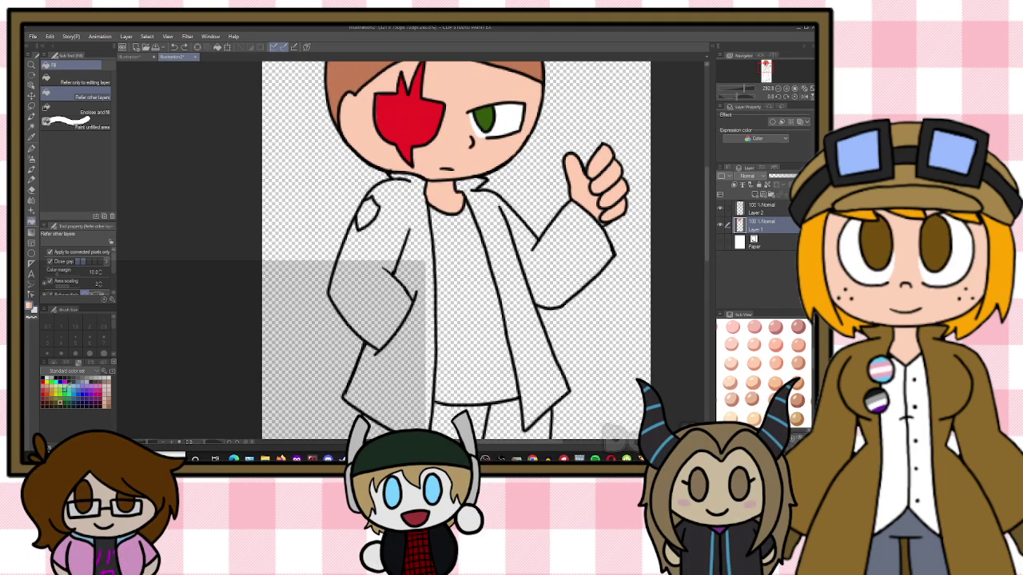
left_click(68, 362)
left_click(77, 396)
left_click(81, 387)
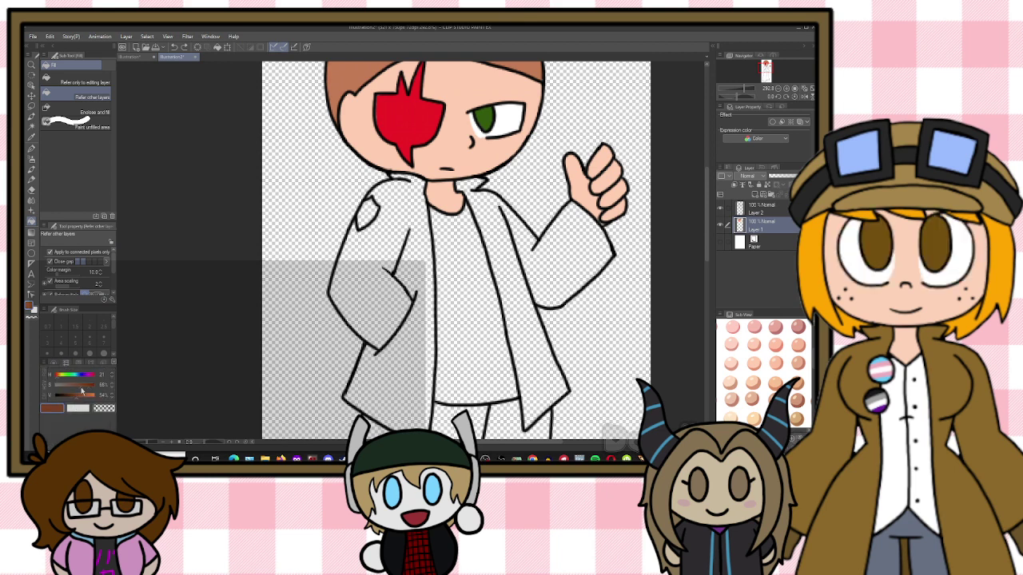
left_click(73, 396)
left_click(401, 298)
left_click(511, 293)
left_click(504, 219)
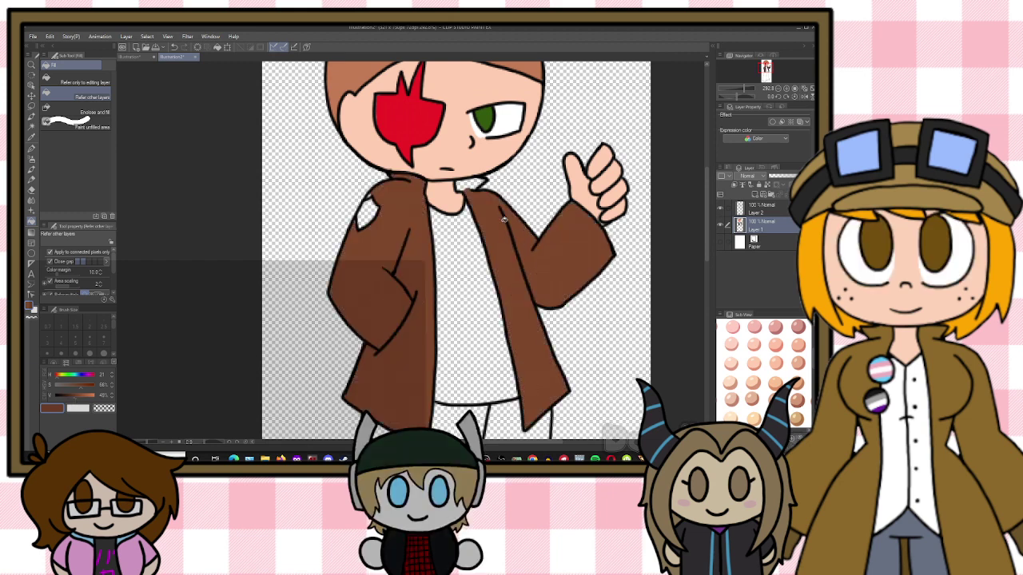
left_click(475, 184)
Fill the small patch on the jacket's shoulder with bright yellow
scroll(487, 191, "up", 2)
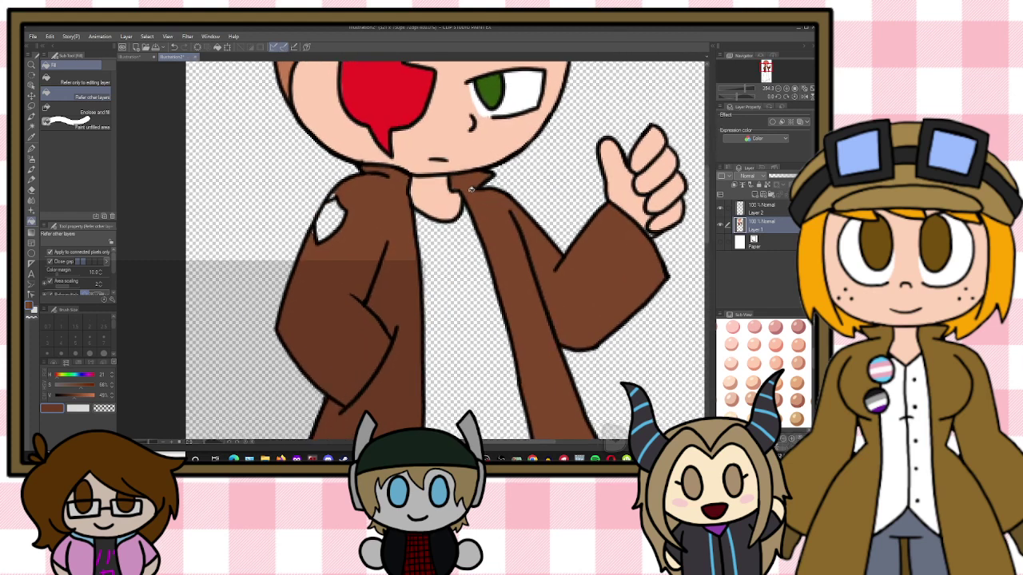
key("p")
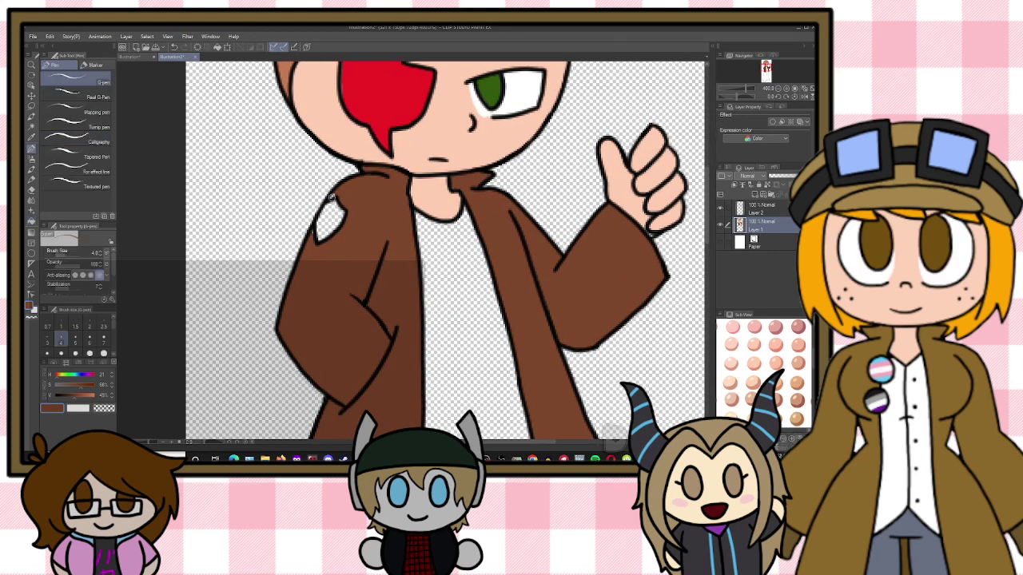
key("g")
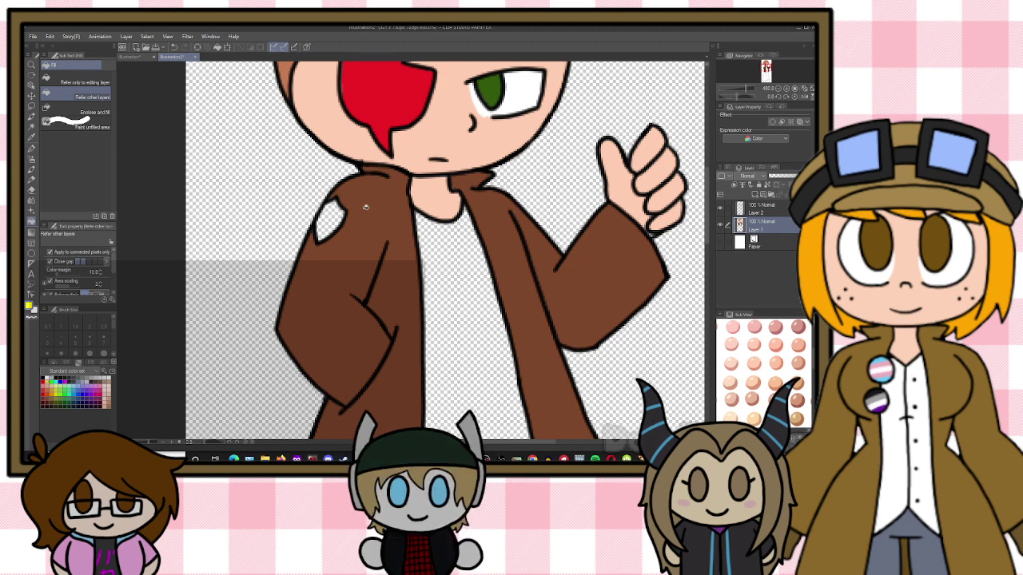
left_click(327, 220)
Fill the shirt between the jacket's open fronts with white
scroll(358, 162, "down", 5)
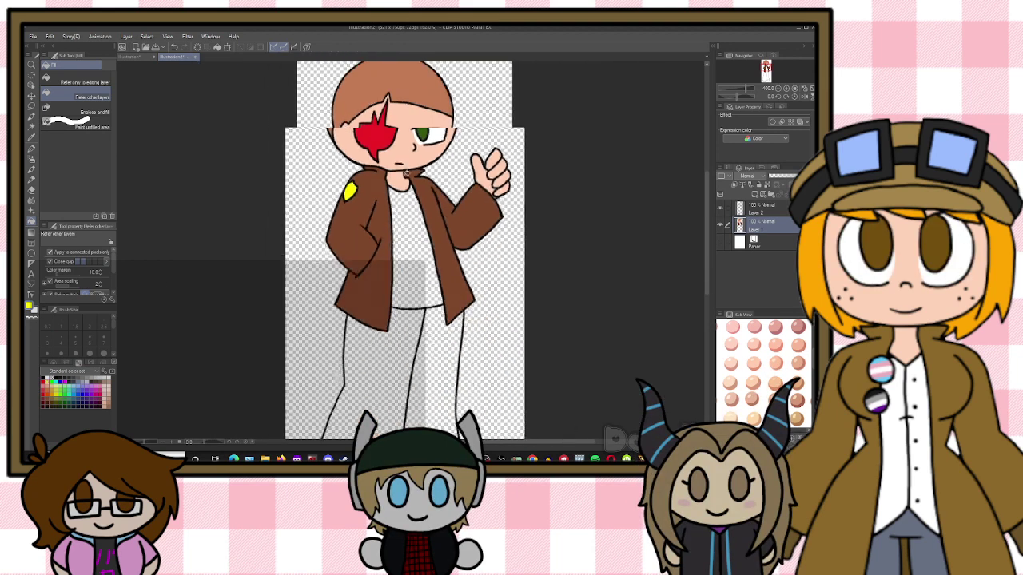
scroll(359, 162, "up", 1)
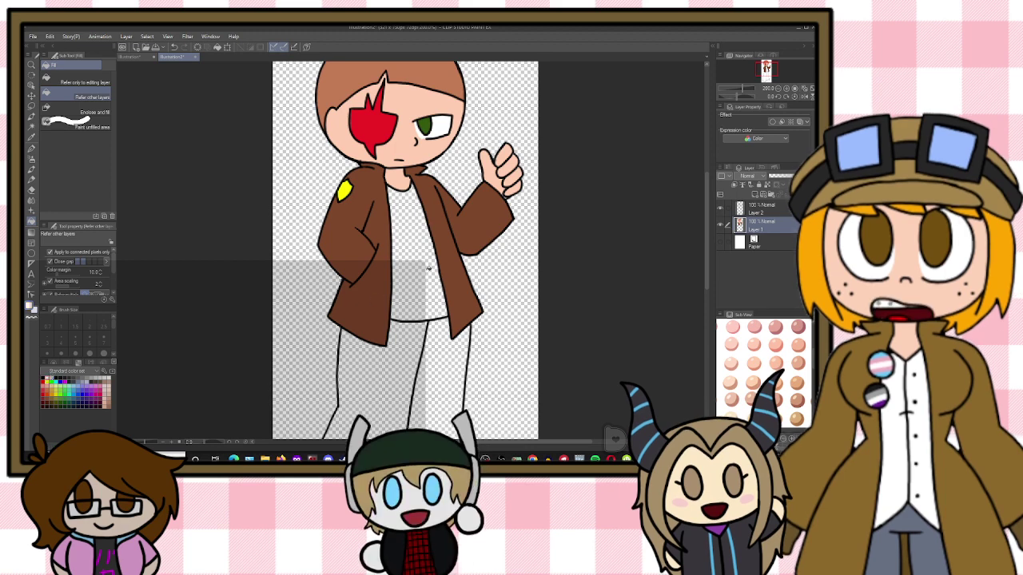
scroll(564, 309, "down", 1)
scroll(564, 309, "down", 2)
scroll(546, 318, "up", 1)
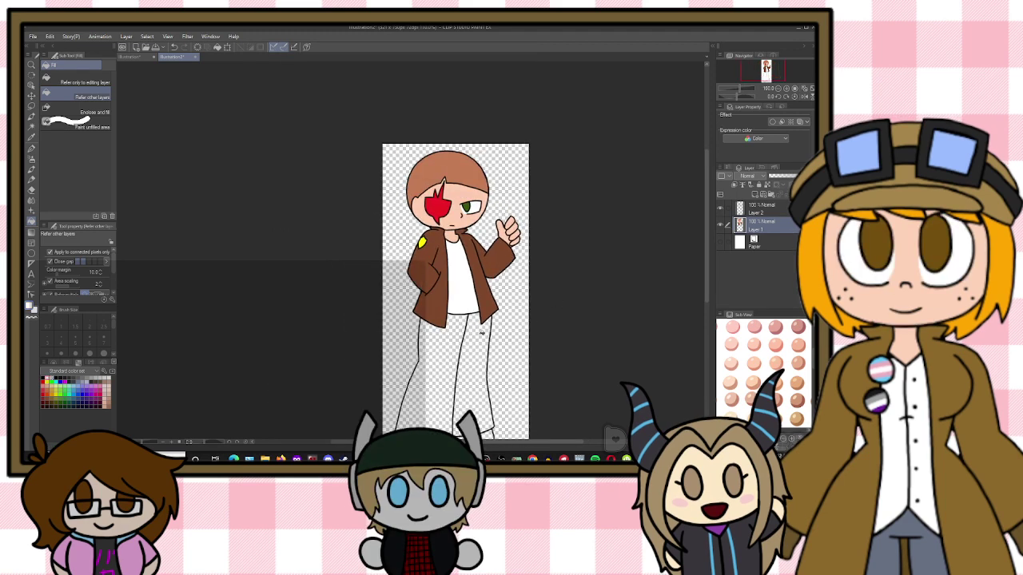
Fill both trouser legs with a lighter brown at hue 21, saturation 54% and value 61%
left_click(48, 404)
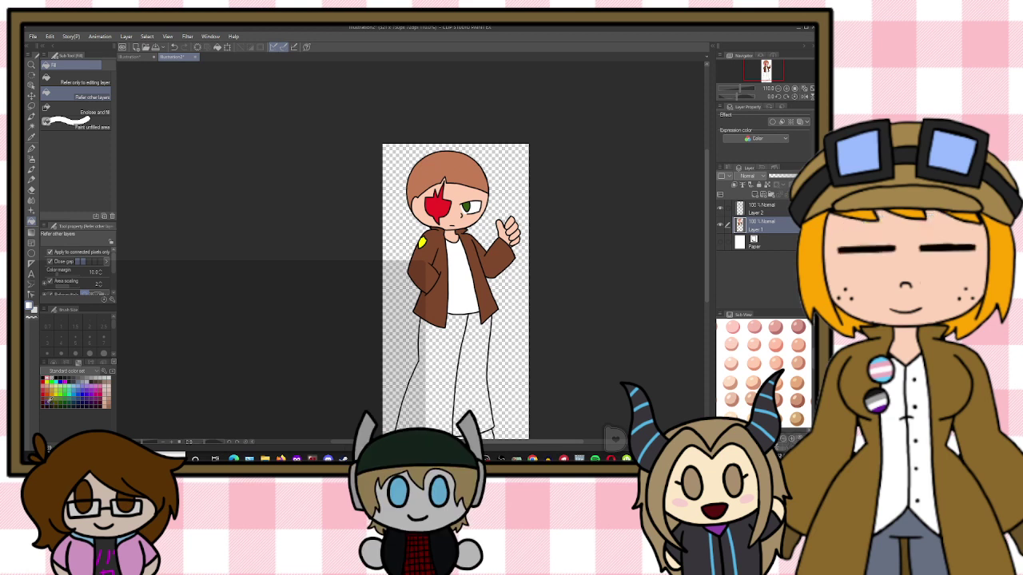
left_click(75, 366)
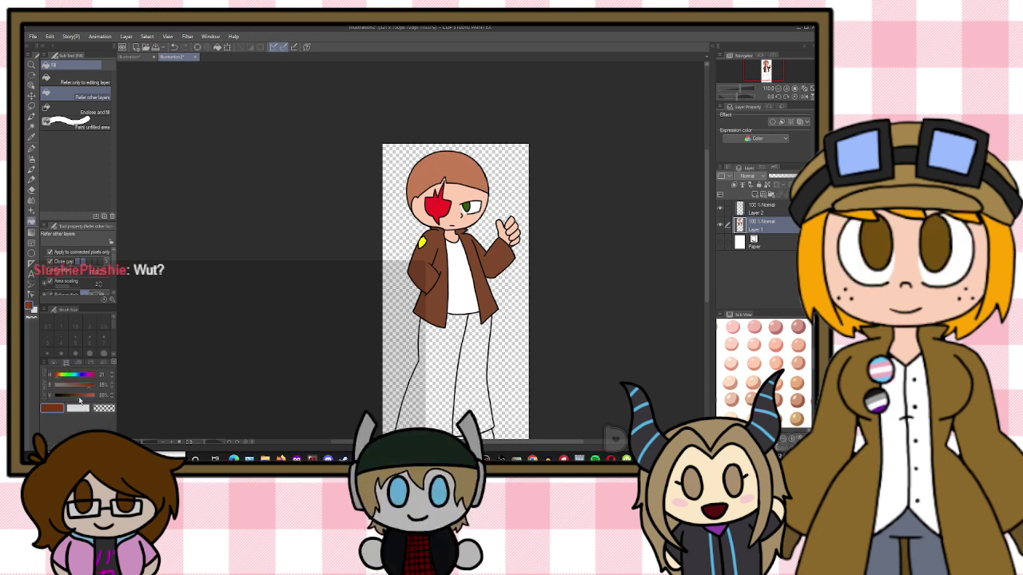
left_click_drag(82, 387, 77, 389)
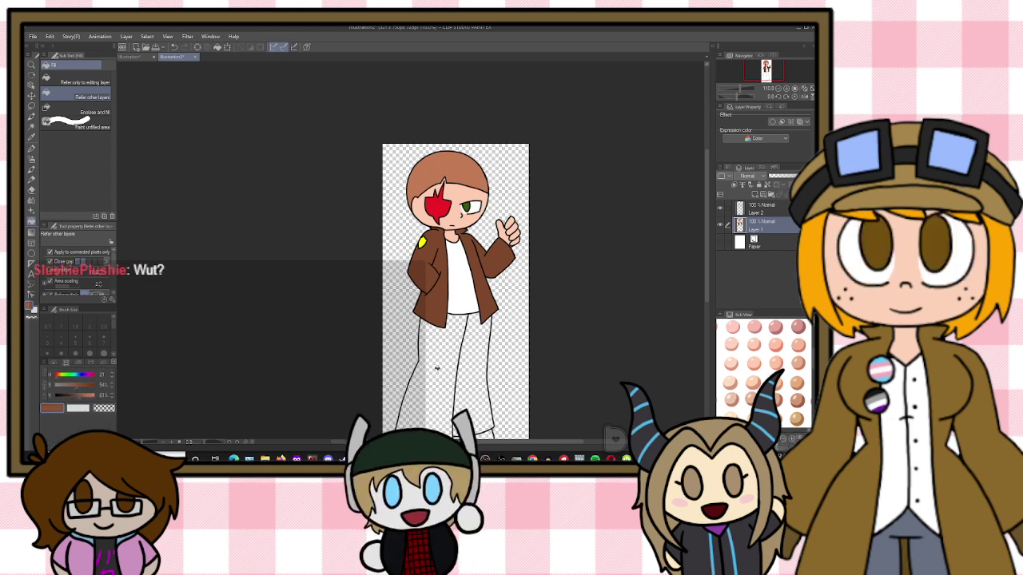
left_click_drag(438, 368, 474, 364)
scroll(525, 364, "down", 2)
scroll(687, 247, "up", 1)
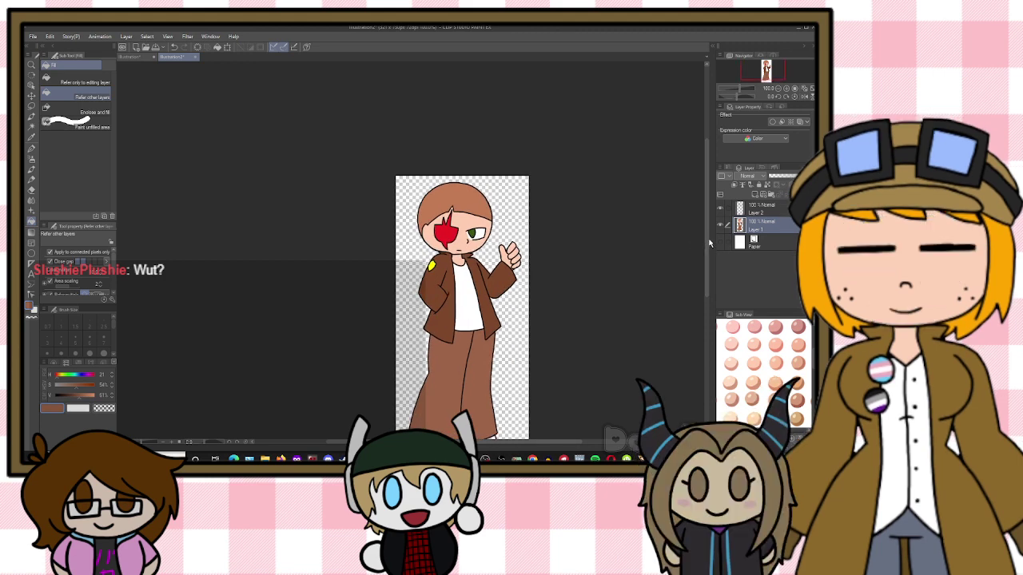
Fill both shoes with a darker shade of the trouser brown, at value 47%
left_click_drag(707, 243, 708, 291)
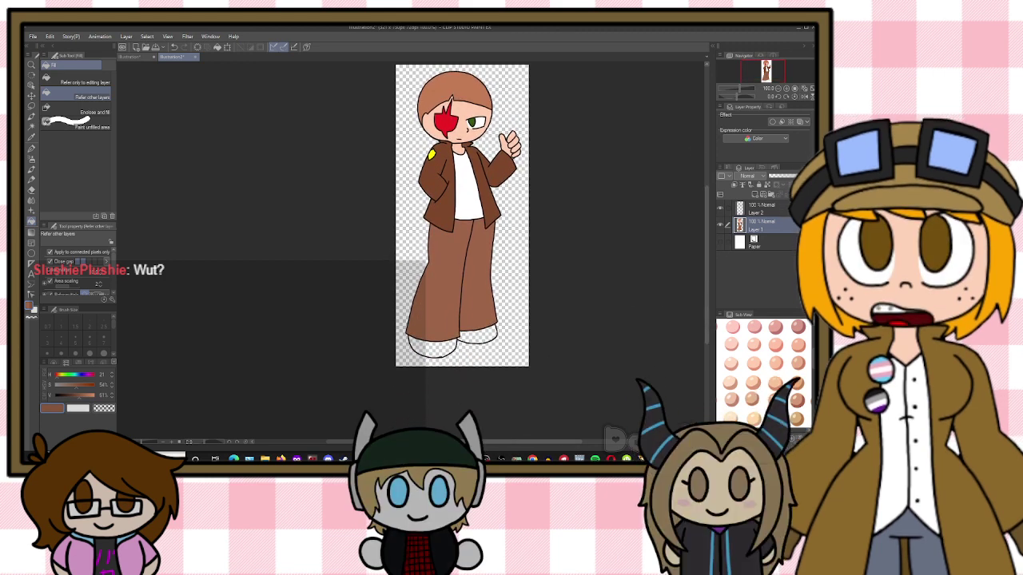
left_click(74, 398)
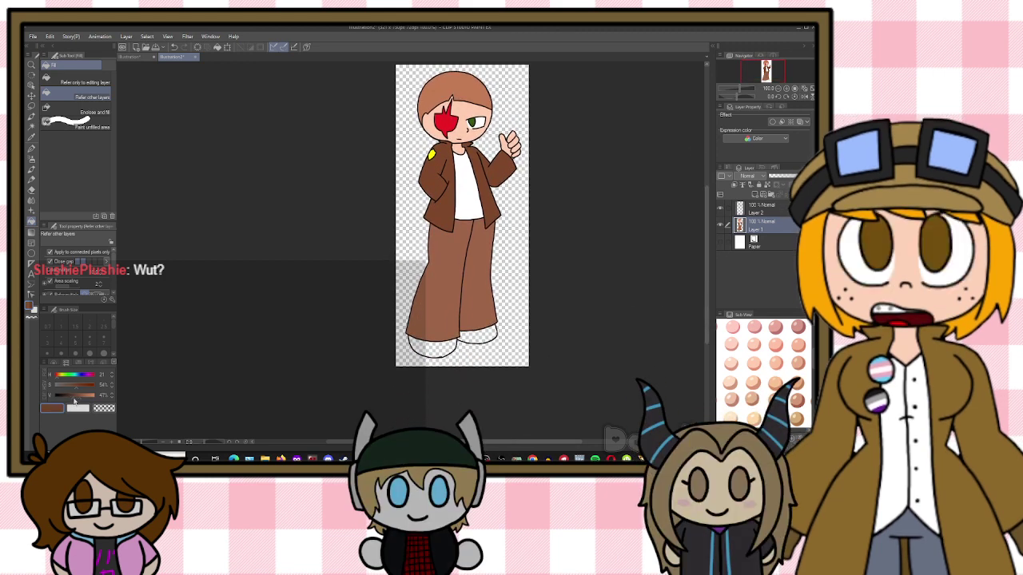
left_click(432, 347)
left_click(473, 337)
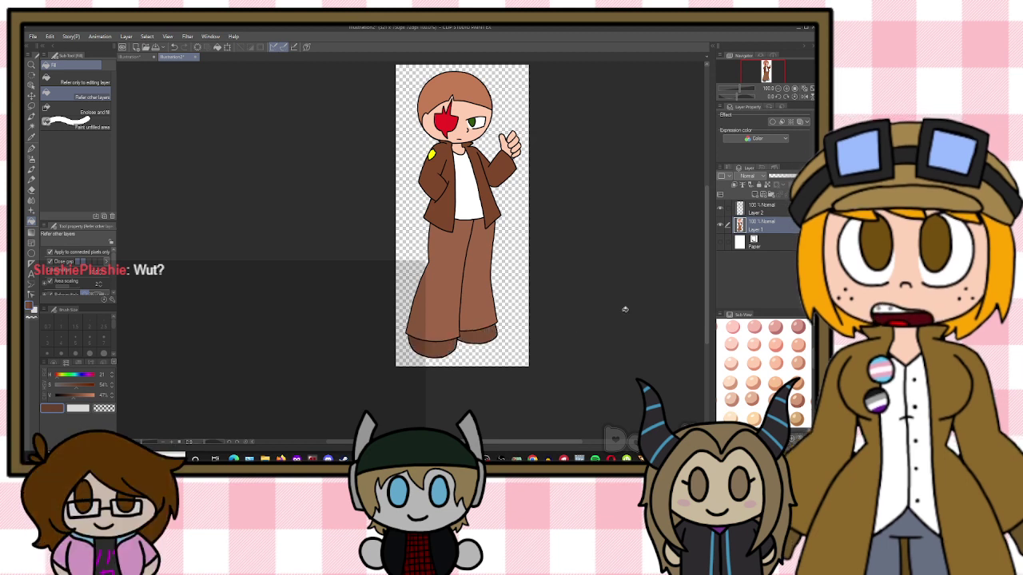
Add a new layer above Layer 2 for touching up the jacket collar
left_click_drag(708, 277, 708, 248)
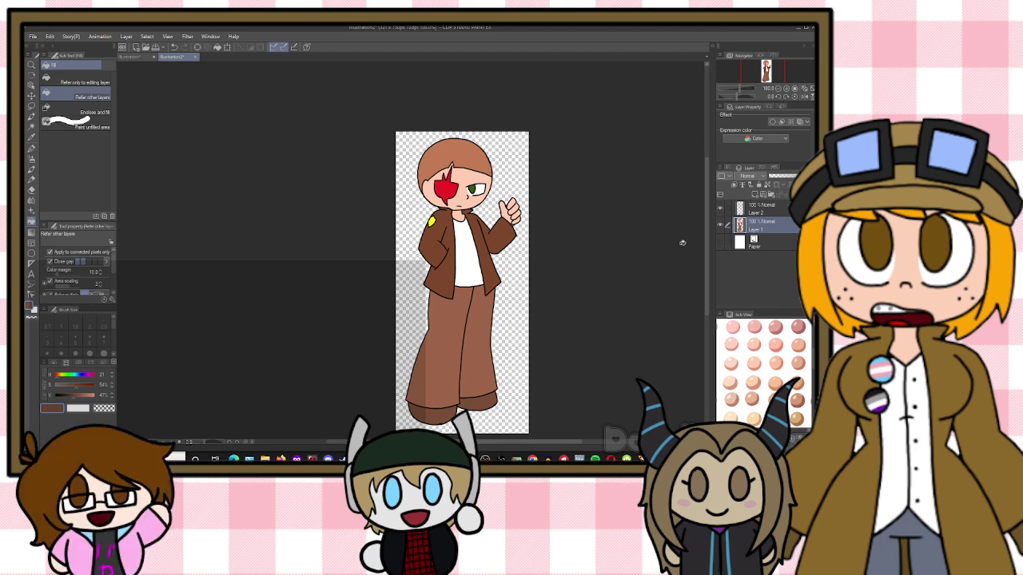
scroll(610, 234, "down", 1)
scroll(605, 236, "up", 4)
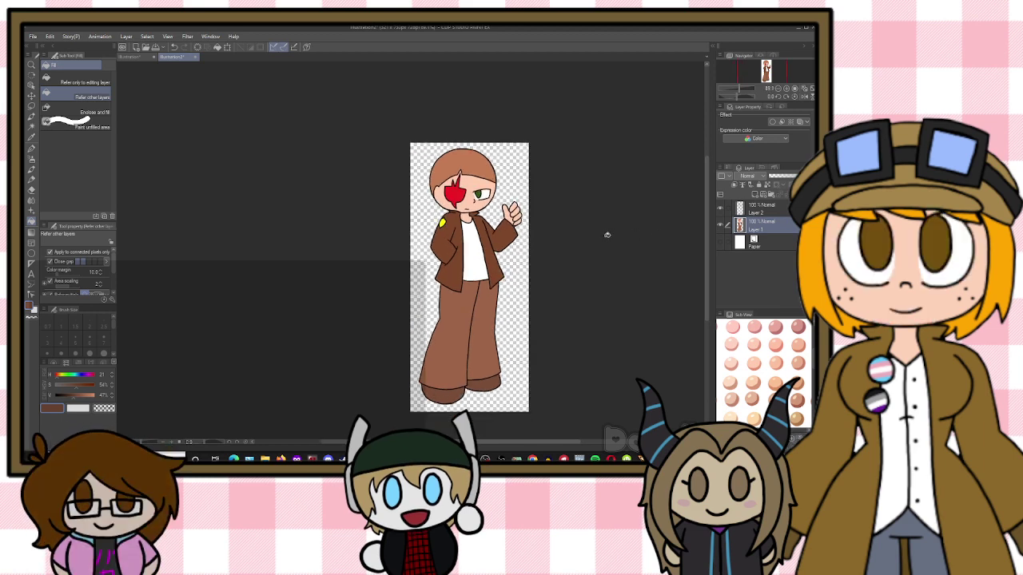
scroll(603, 238, "up", 5)
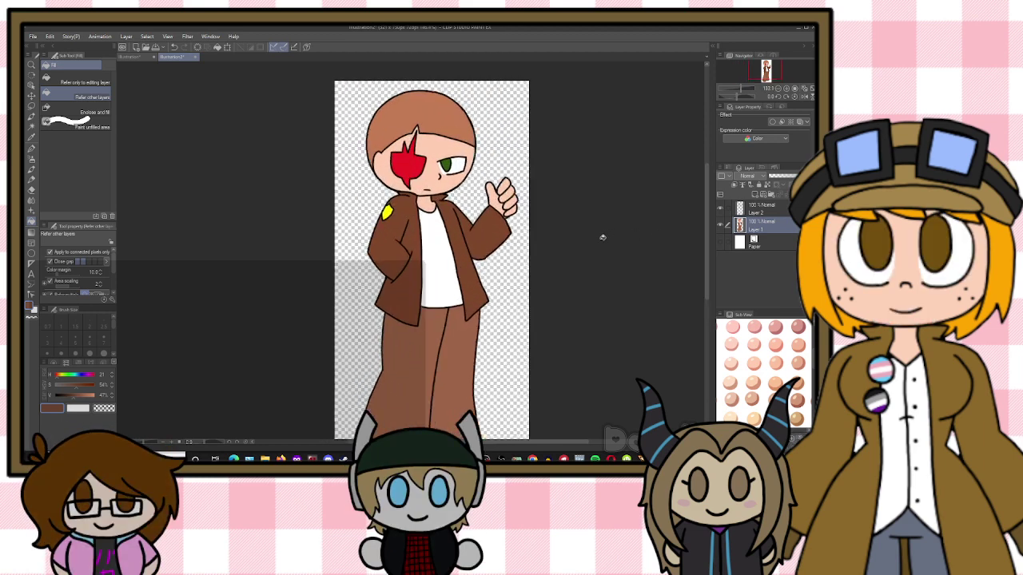
scroll(337, 134, "up", 4)
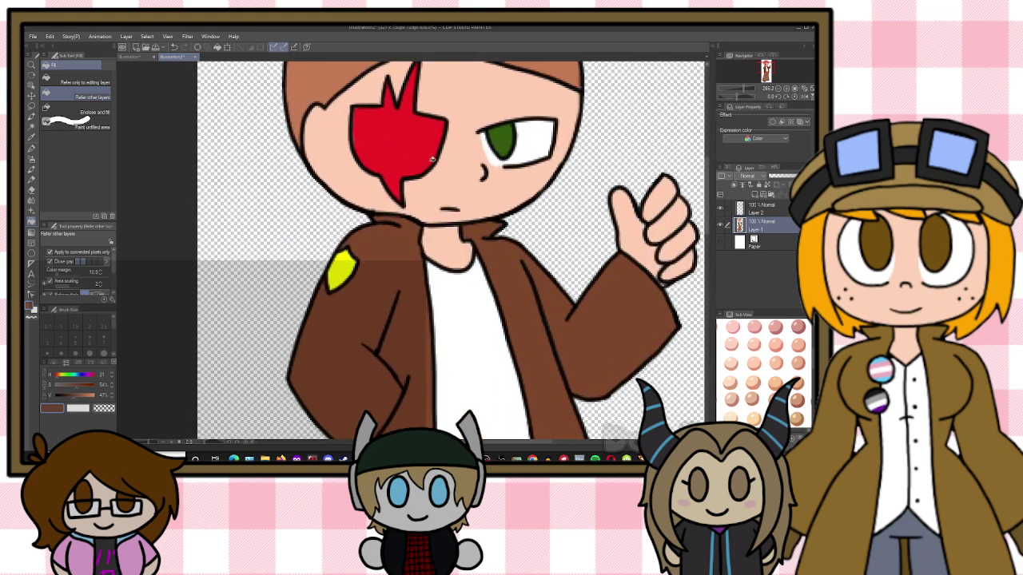
left_click(760, 207)
left_click(755, 194)
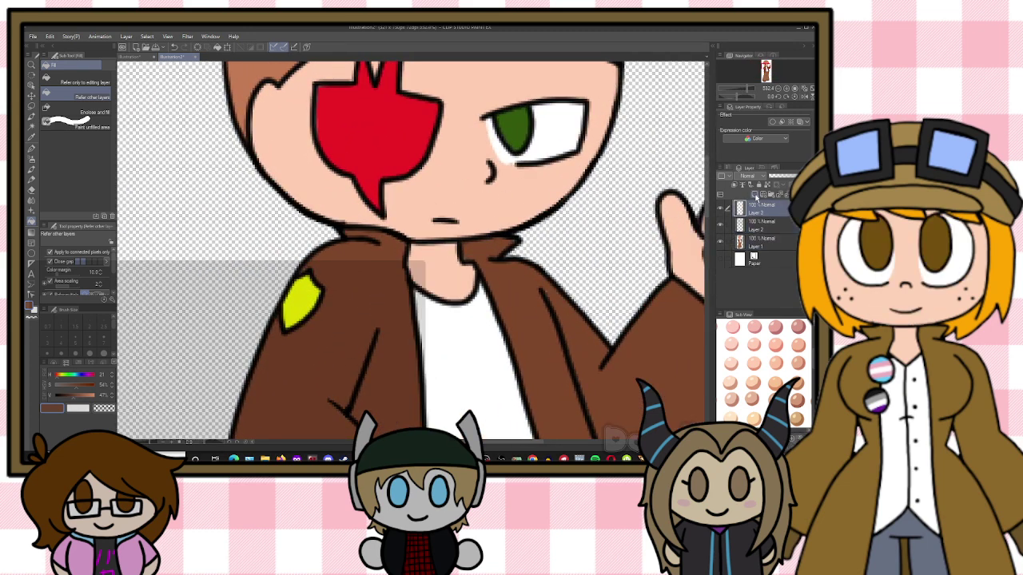
Redraw the collar edge under the chin on the new layer with the G-pen in black, undoing the first stroke
key("i")
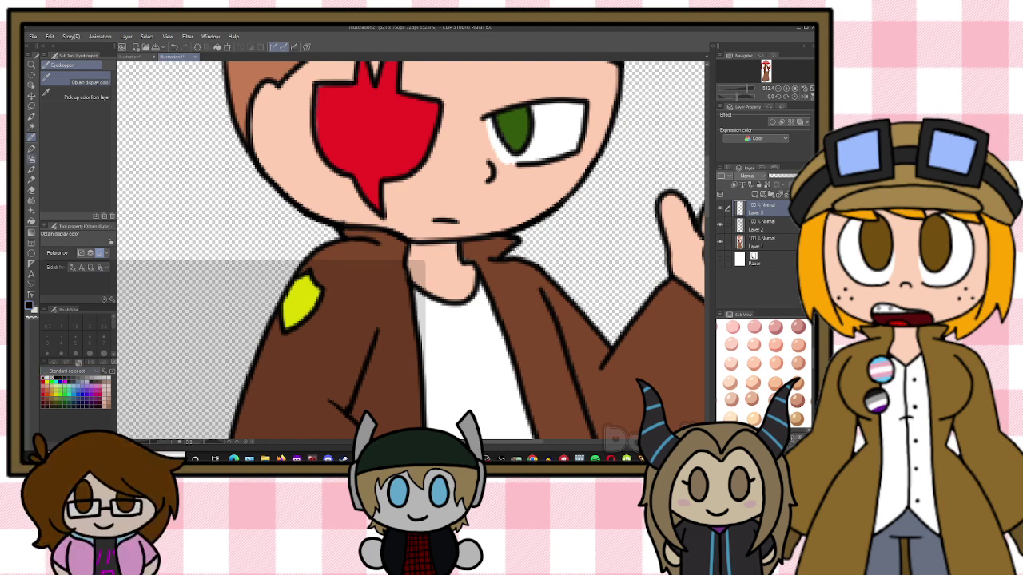
key("p")
mouse_move(342, 226)
left_mouse_down()
mouse_move(400, 227)
mouse_move(407, 238)
left_mouse_up()
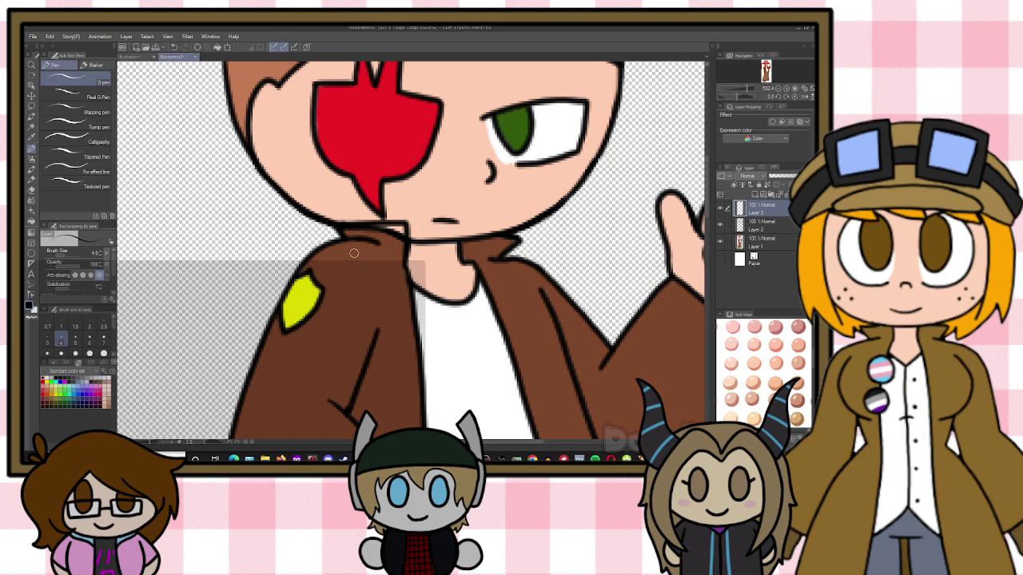
key("ctrl+z")
mouse_move(375, 227)
left_mouse_down()
mouse_move(410, 232)
mouse_move(403, 267)
left_mouse_up()
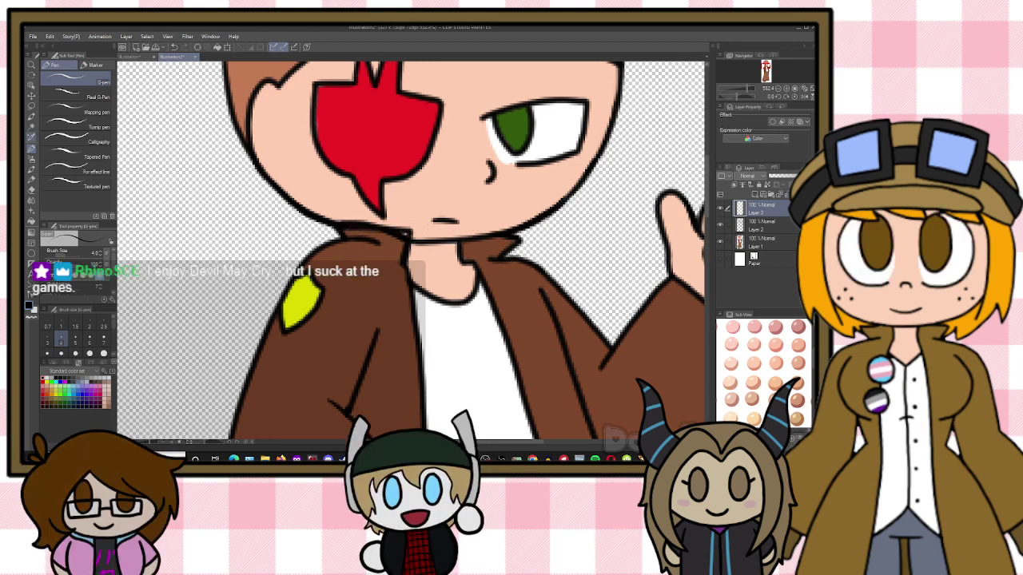
Sample the jacket's brown for the pen and add another new layer directly above Layer 2
left_click(31, 137)
left_click(366, 290)
left_click(32, 149)
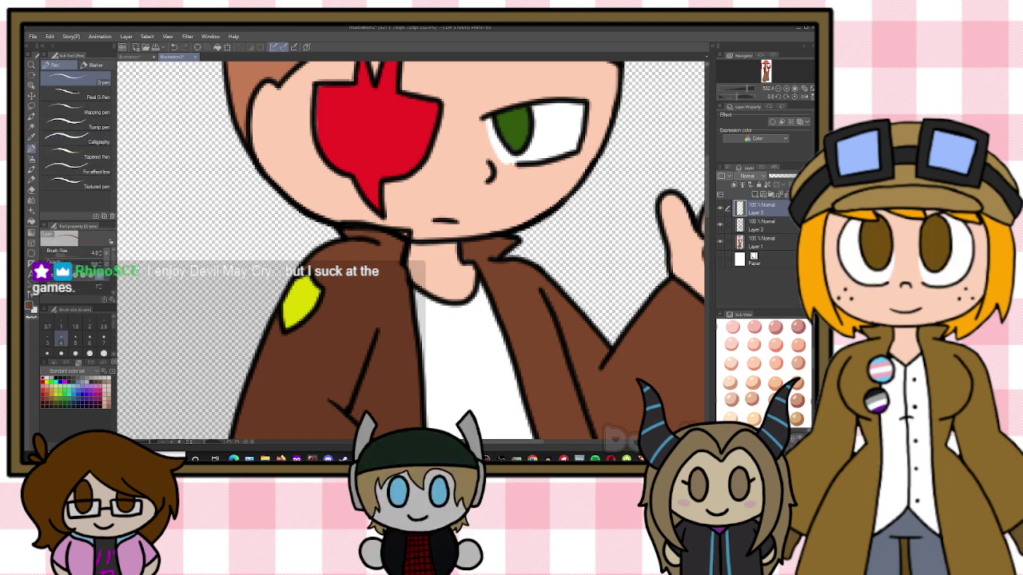
left_click(761, 225)
left_click(754, 194)
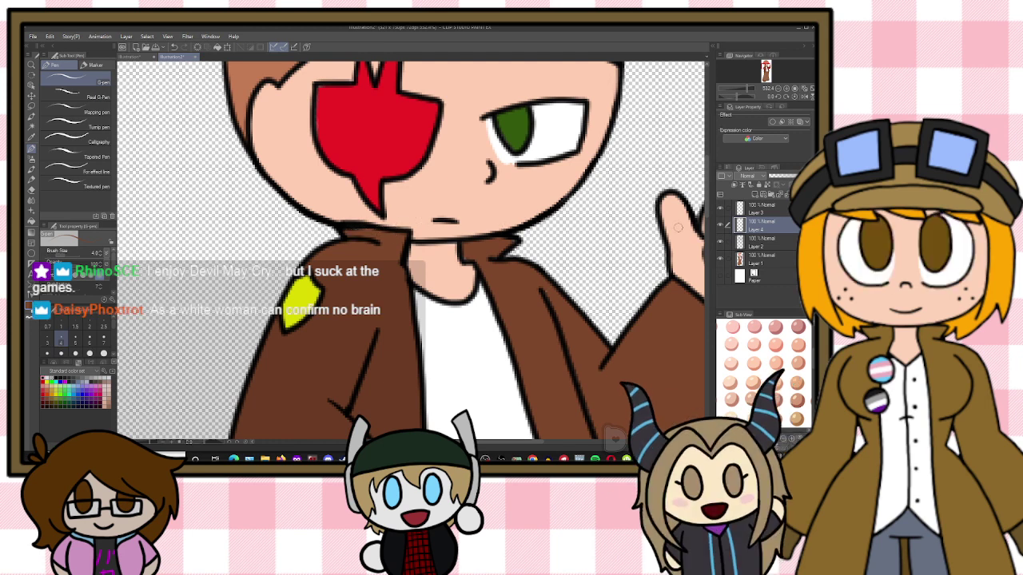
Make Layer 3 active again and sample the face's skin colour near the collar
left_click(760, 208)
left_click(375, 222, "alt")
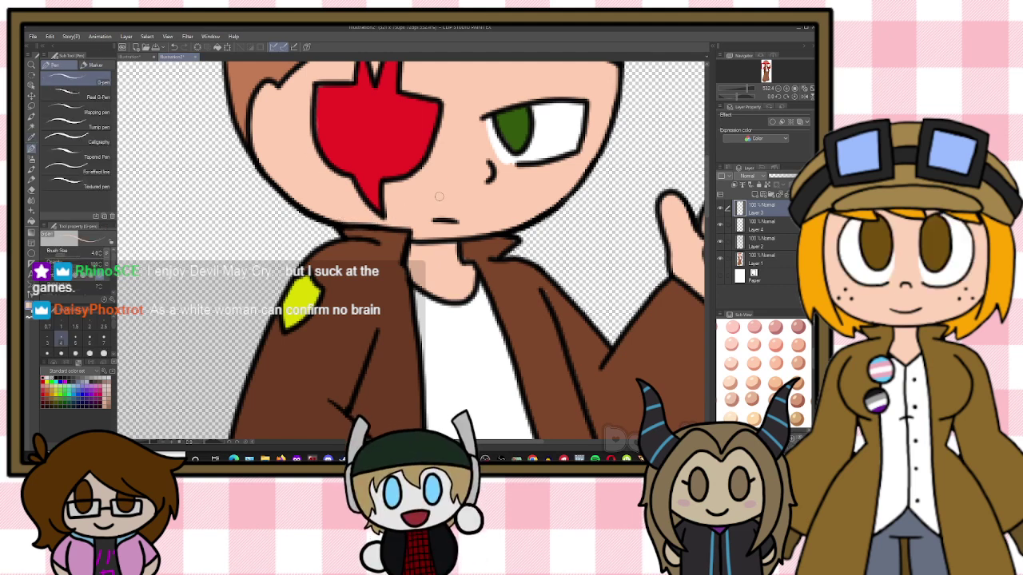
scroll(439, 196, "down", 6)
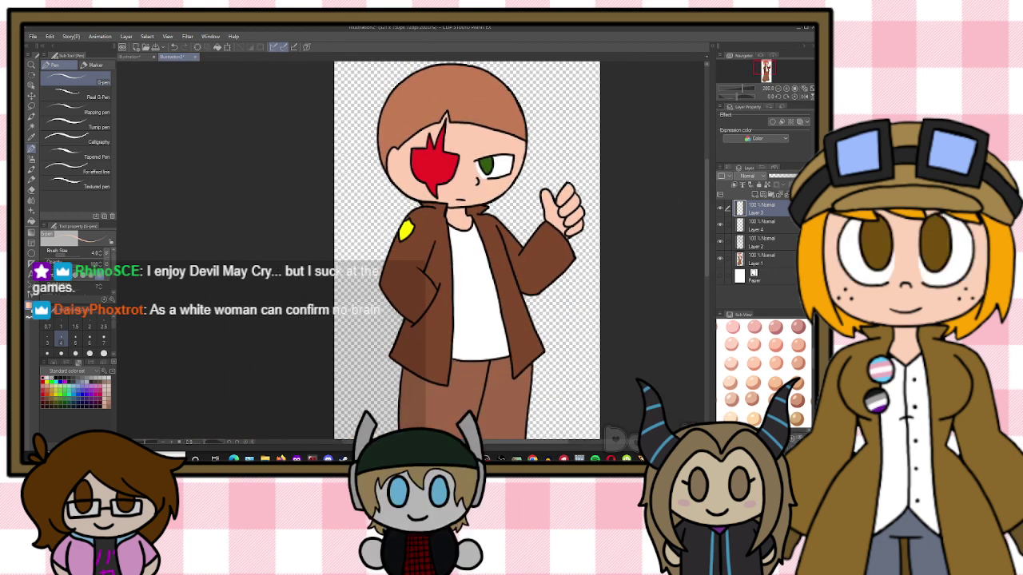
scroll(528, 187, "down", 1)
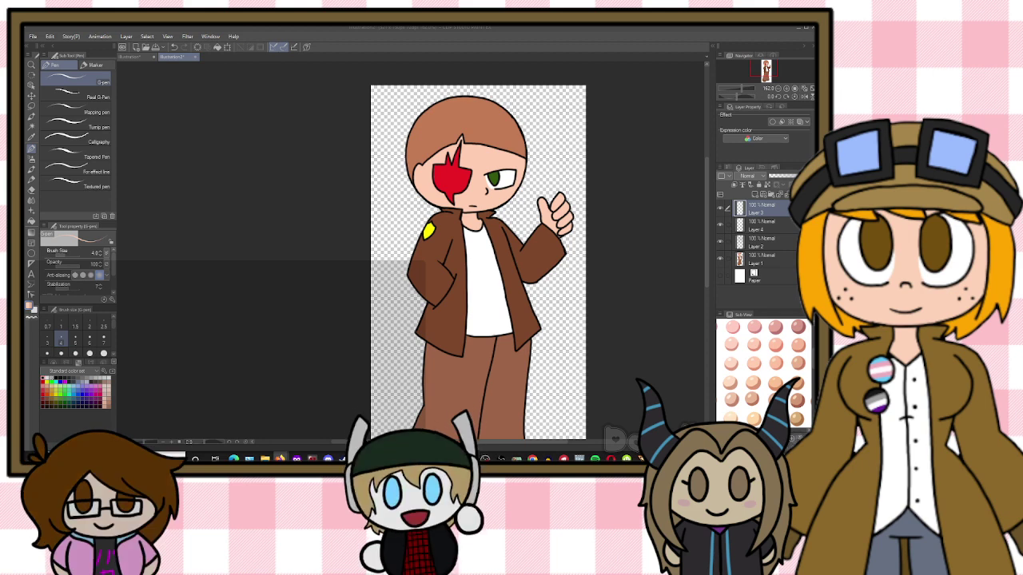
left_click(417, 178)
scroll(526, 177, "down", 5)
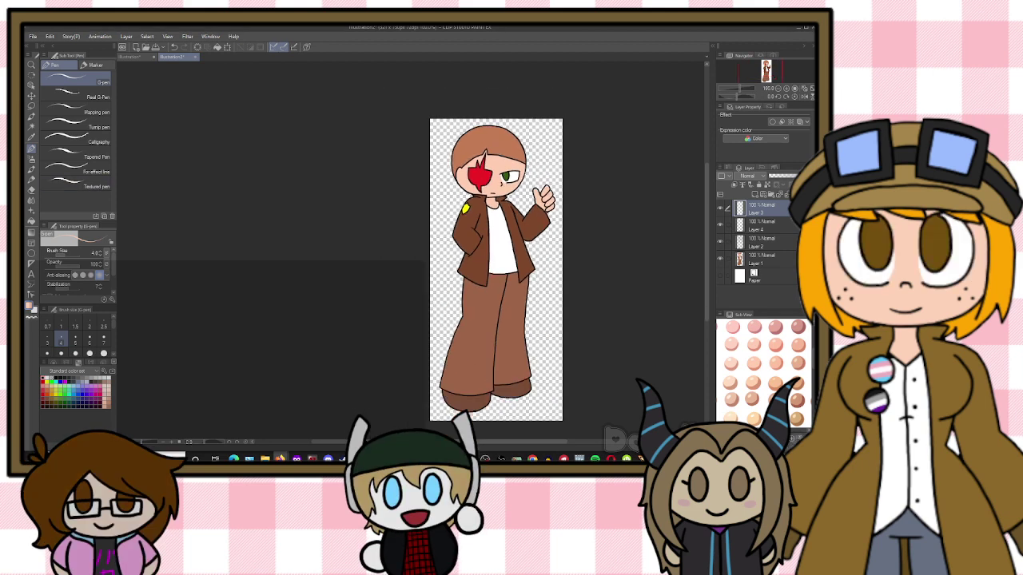
scroll(525, 177, "up", 3)
scroll(525, 303, "up", 2)
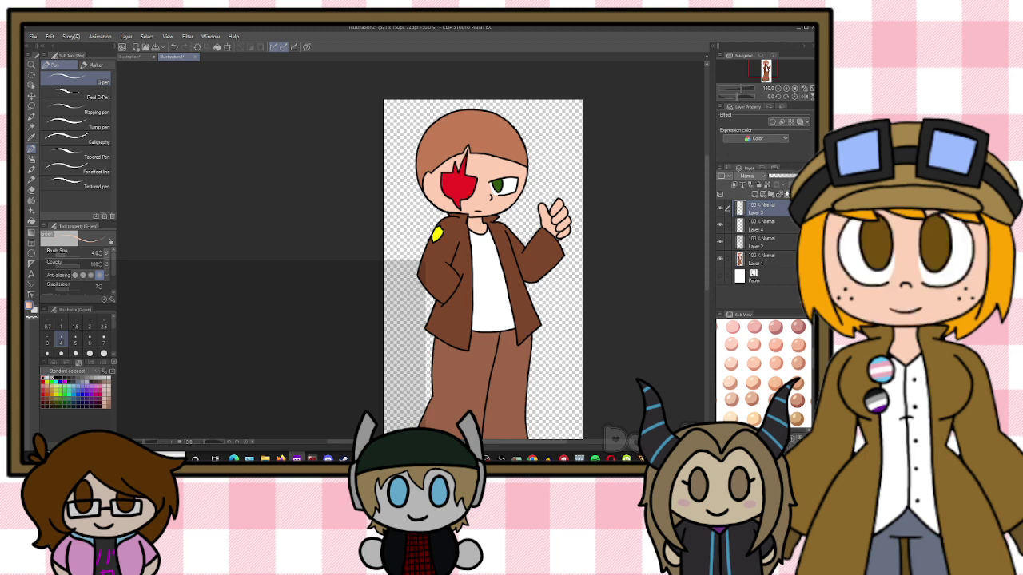
Merge all the character layers down into Layer 1 and add a new layer between it and the Paper layer
key("ctrl+e")
key("ctrl+e")
key("ctrl+e")
left_click(742, 223)
left_click(754, 194)
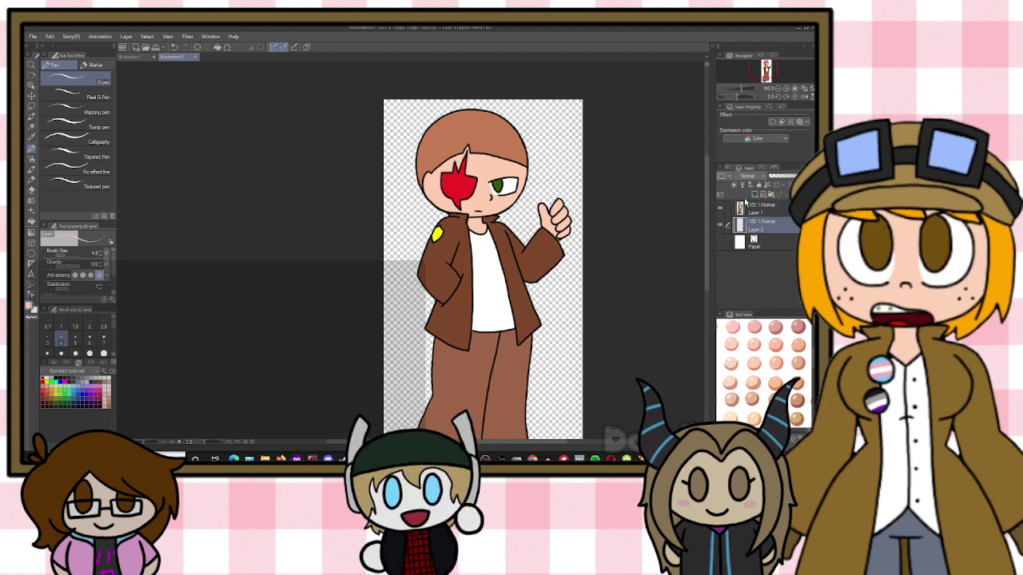
Fill the whole of Layer 2 with black while Layer 1 is hidden, and show Layer 1 again
left_click(720, 208)
left_click(32, 221)
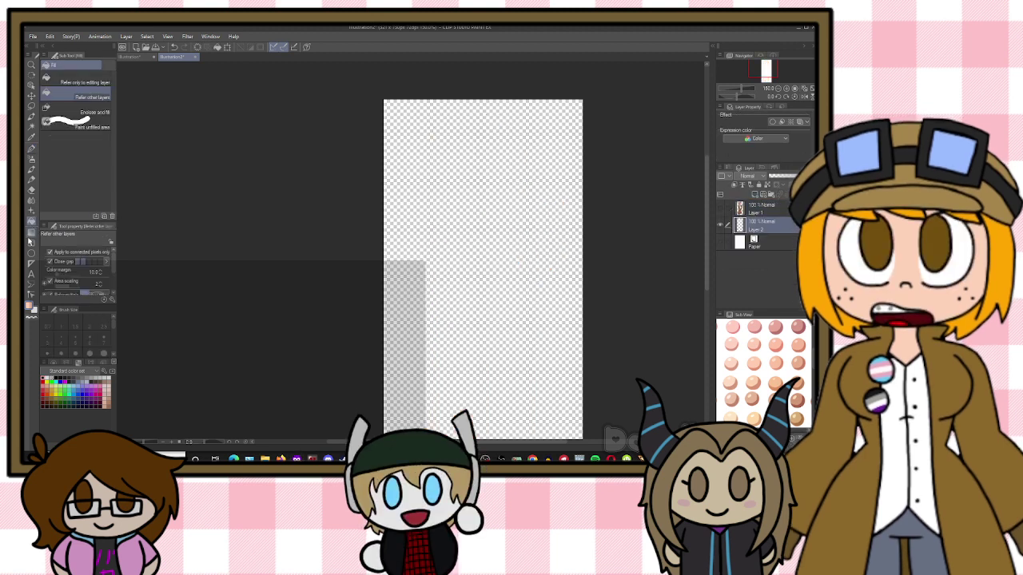
left_click(498, 229)
left_click(720, 208)
Auto-select the empty area around the character on Layer 1, delete it from Layer 2's black fill and deselect
left_click(749, 211)
scroll(208, 192, "down", 3)
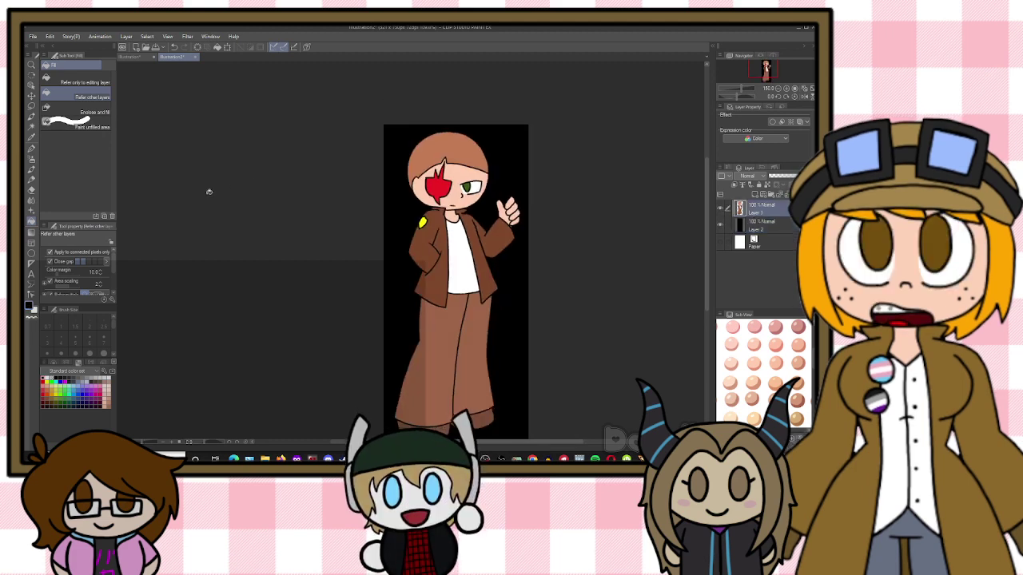
left_click(31, 127)
left_click(395, 245)
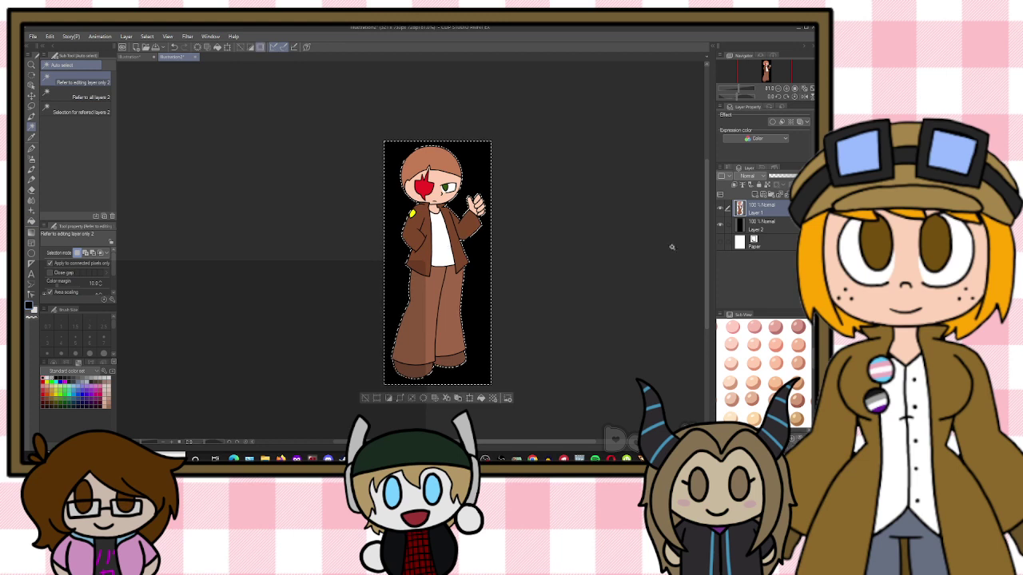
left_click(755, 229)
key("Delete")
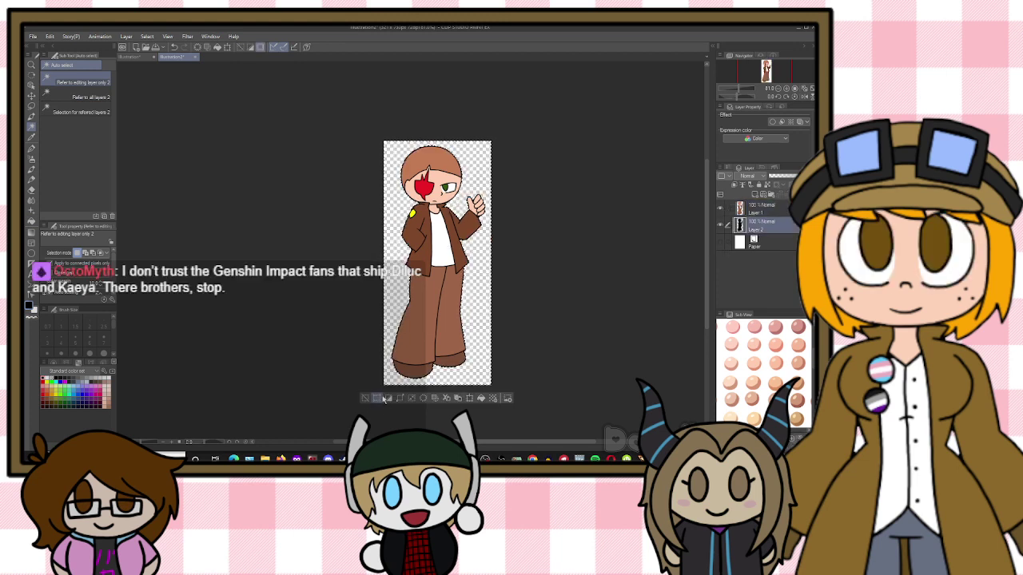
key("ctrl+d")
Check the black silhouette by briefly hiding Layer 1, and merge Layer 1 down into Layer 2
scroll(493, 280, "up", 1)
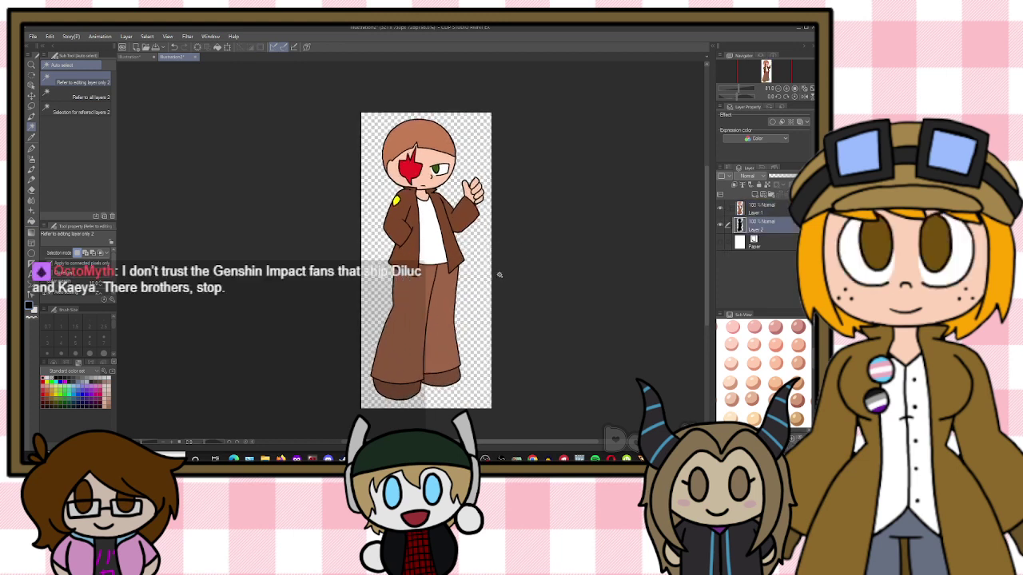
left_click(755, 206)
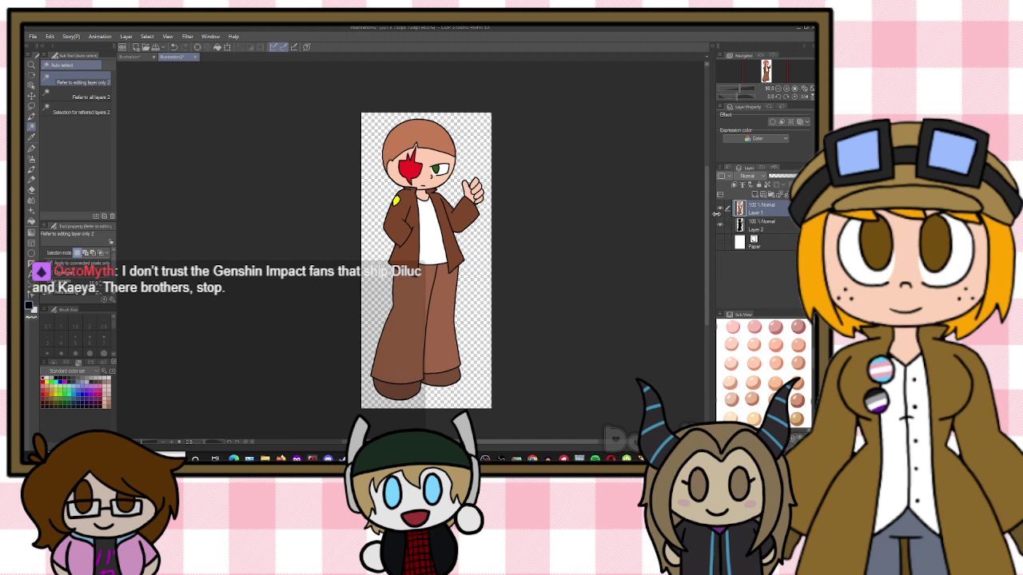
left_click(719, 209)
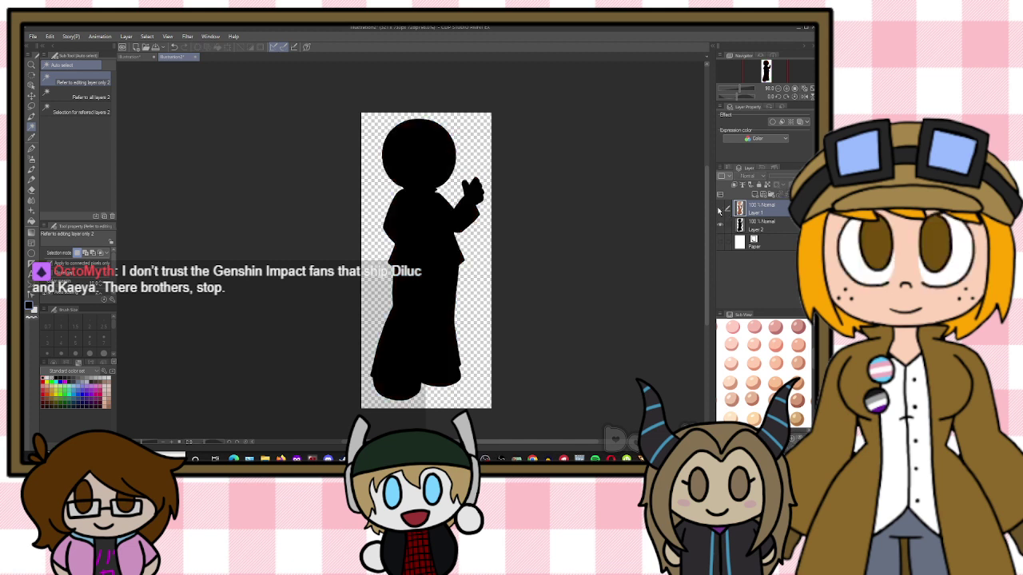
left_click(720, 209)
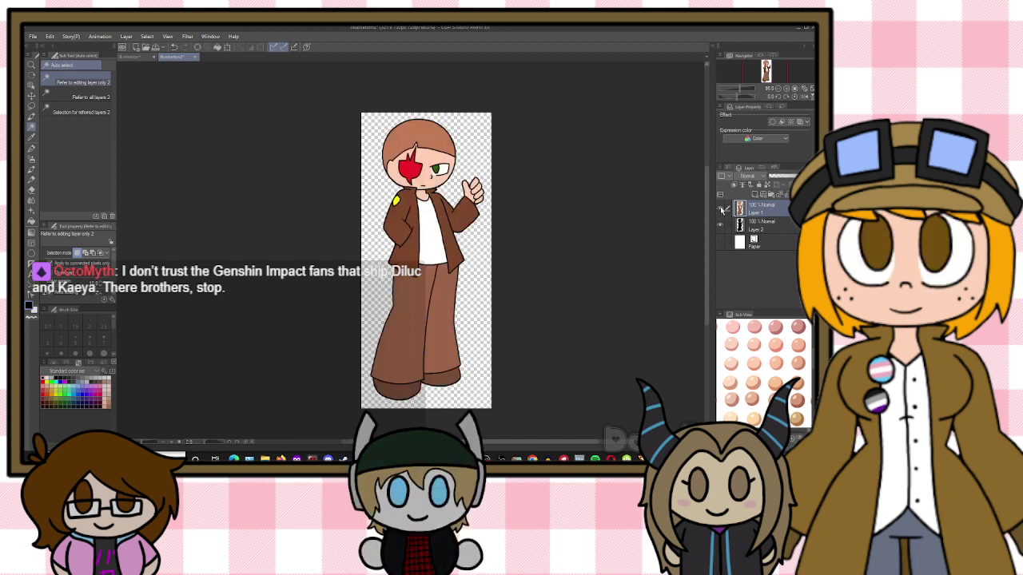
left_click(775, 197)
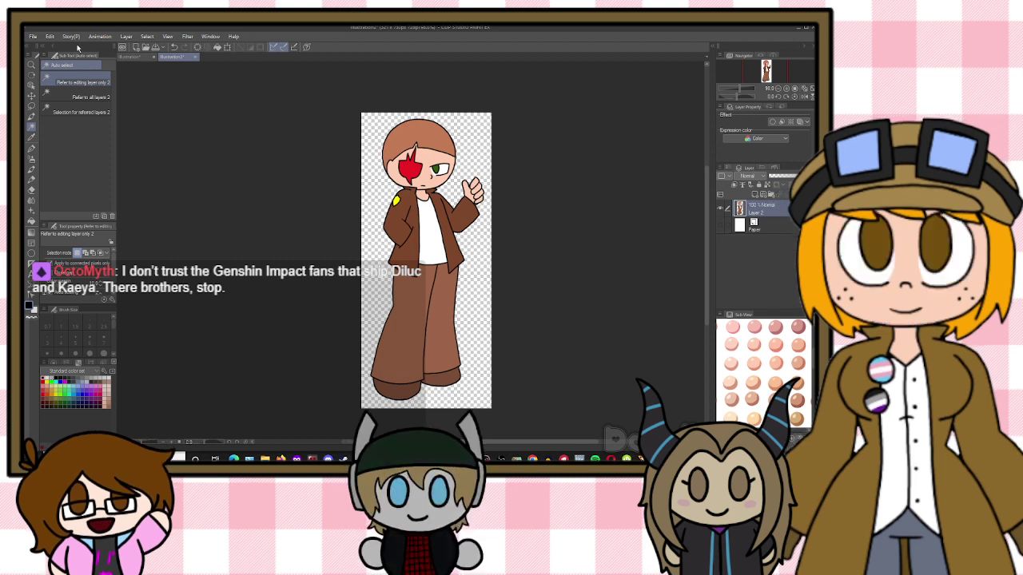
Export the illustration as a single-layer PNG named "Jordan" with the offered export settings
left_click(33, 36)
mouse_move(83, 147)
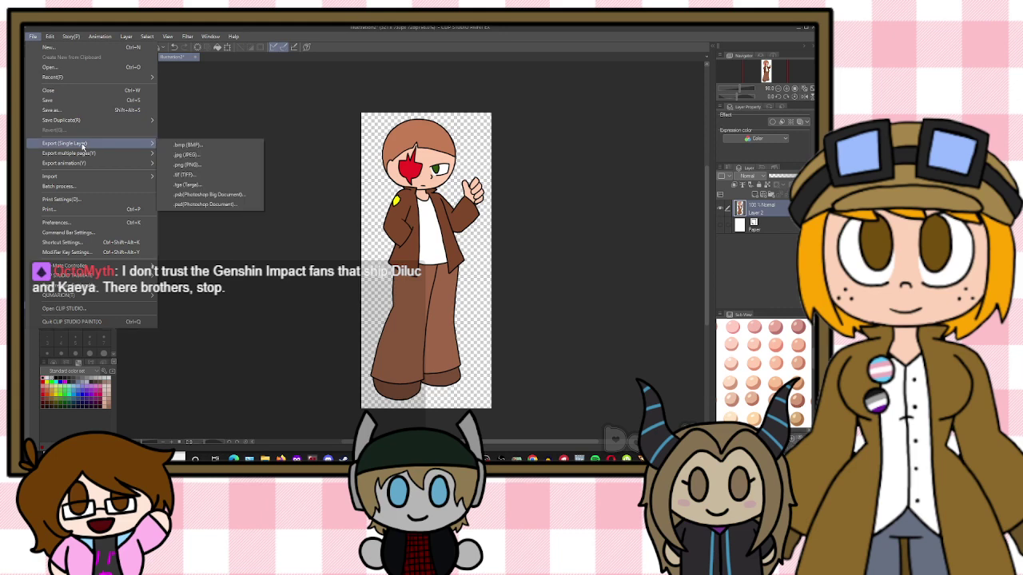
left_click(213, 166)
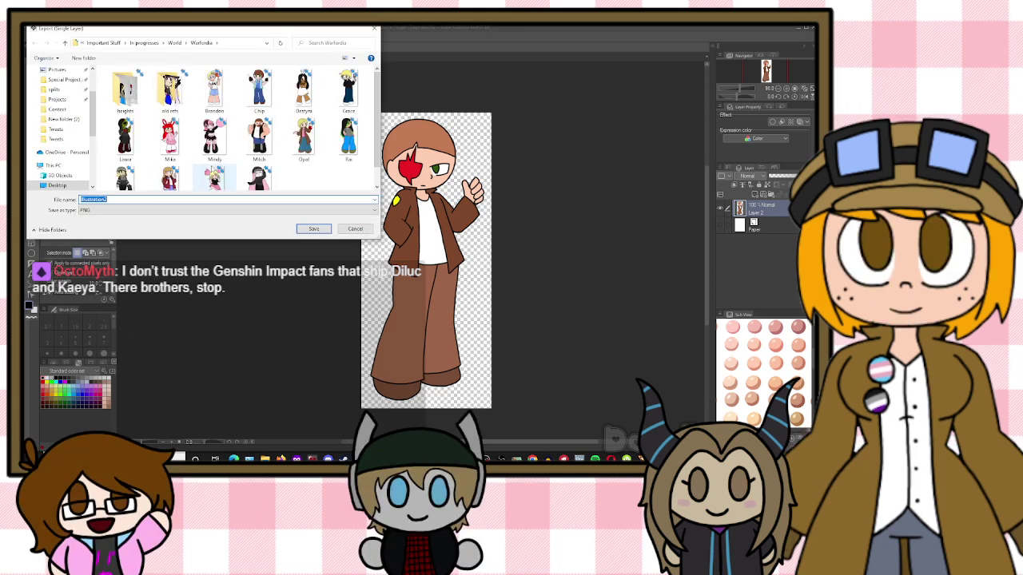
type("Jordan")
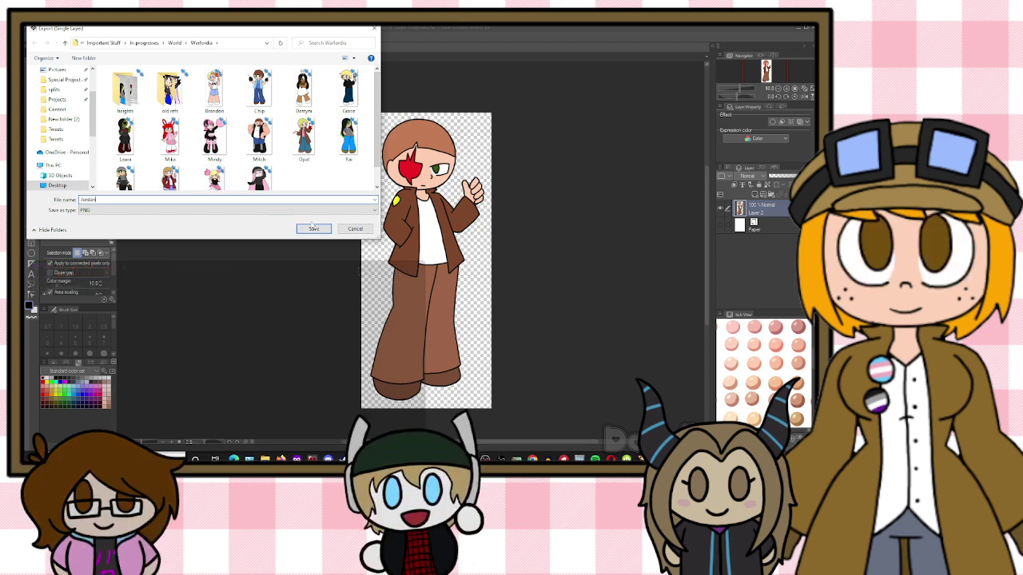
left_click(311, 229)
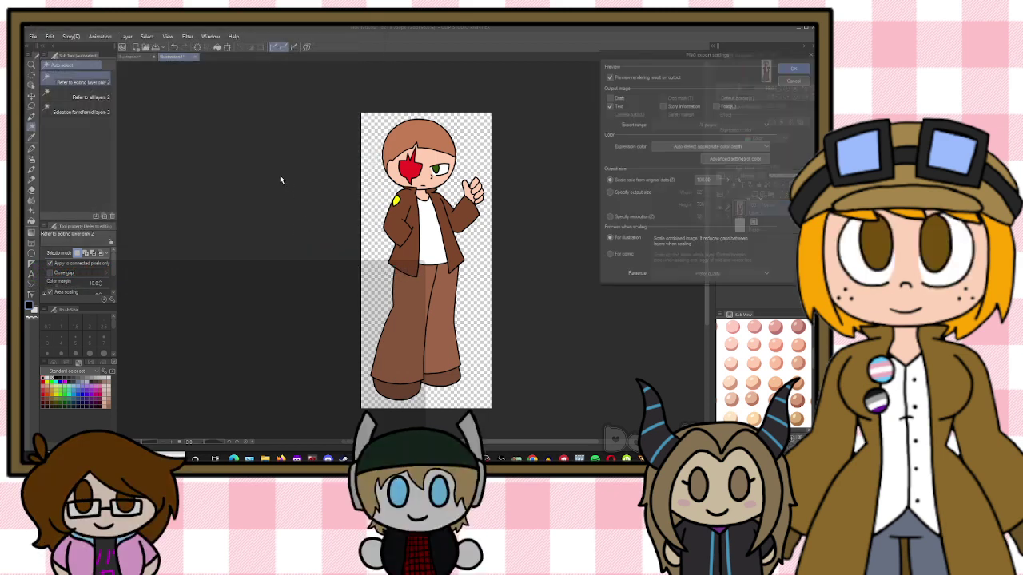
left_click(794, 68)
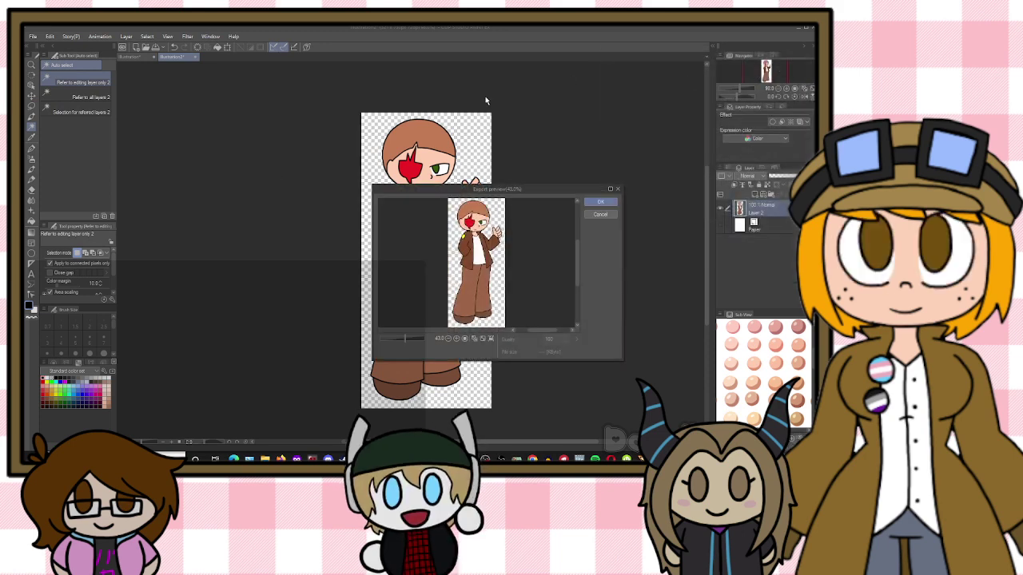
left_click(598, 204)
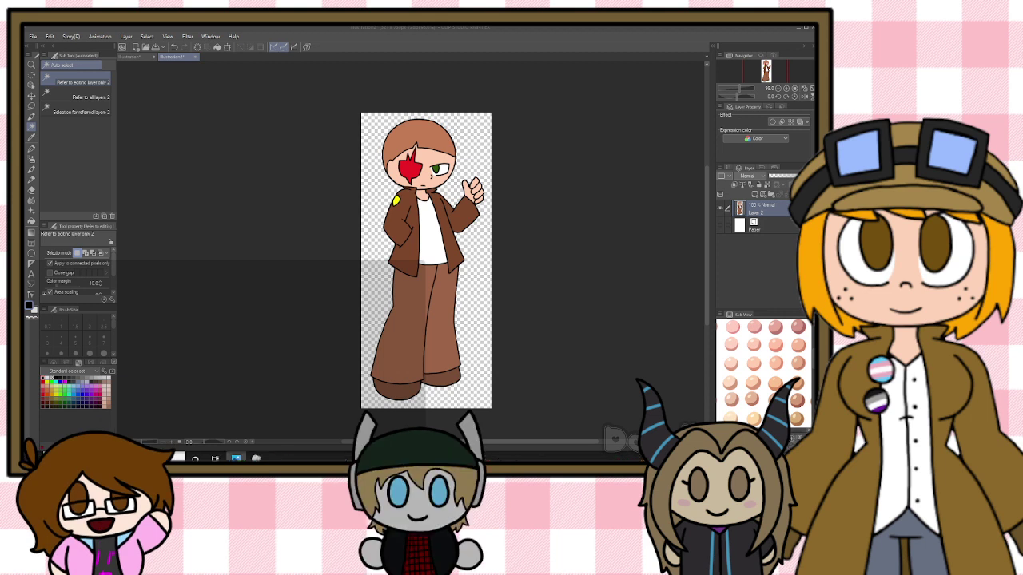
Create a new 595 × 842 px illustration at 72 dpi with white paper
left_click(112, 26)
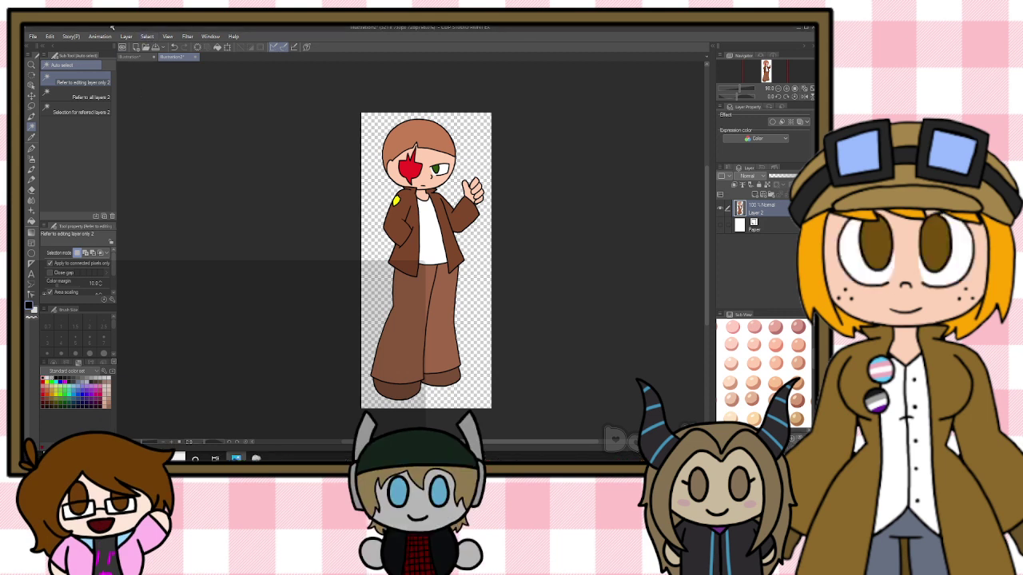
left_click(33, 36)
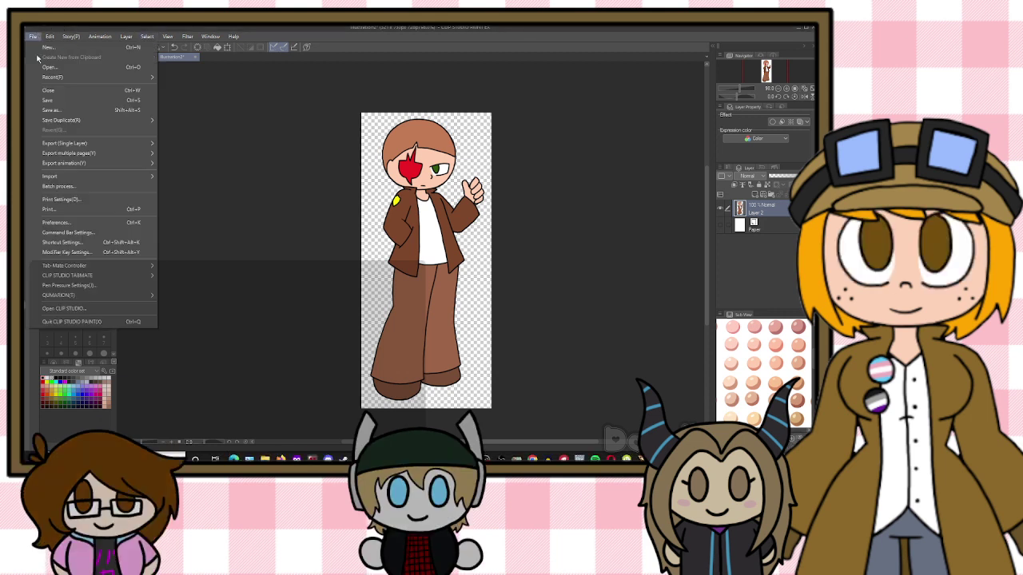
left_click(56, 48)
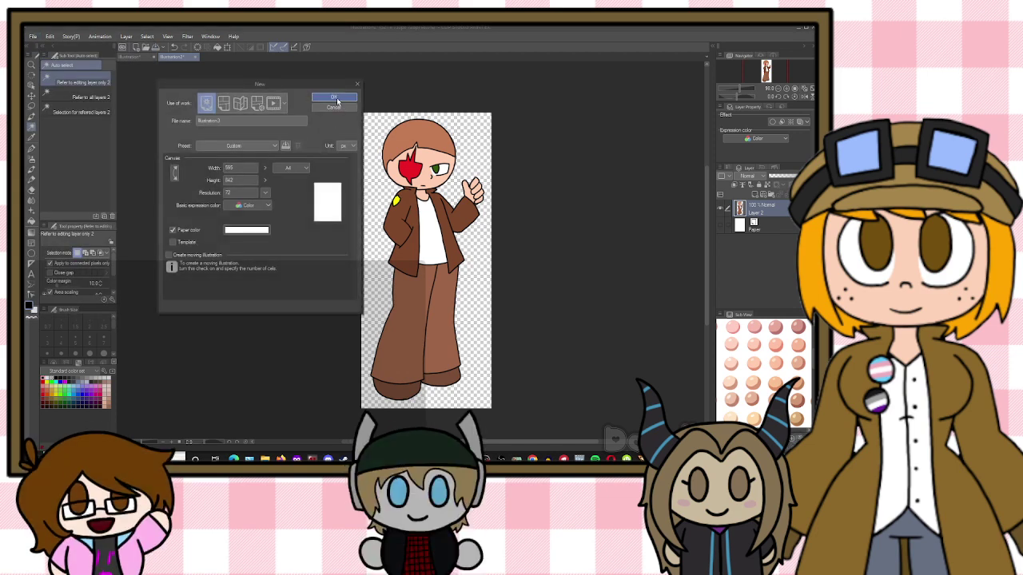
left_click(334, 97)
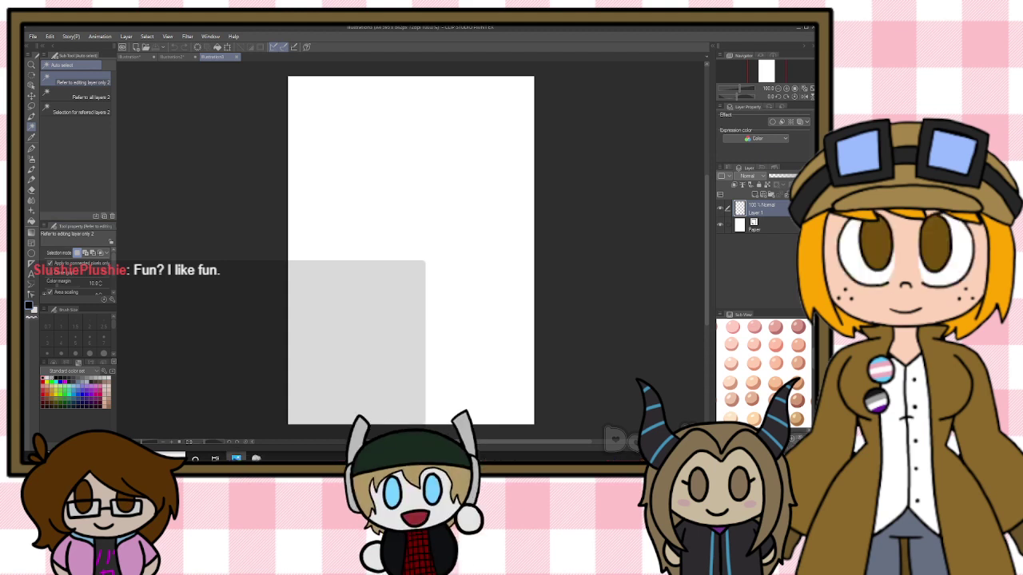
Sketch a rough head circle in red with the Opaque watercolor brush in the upper middle of the canvas
scroll(475, 123, "up", 2)
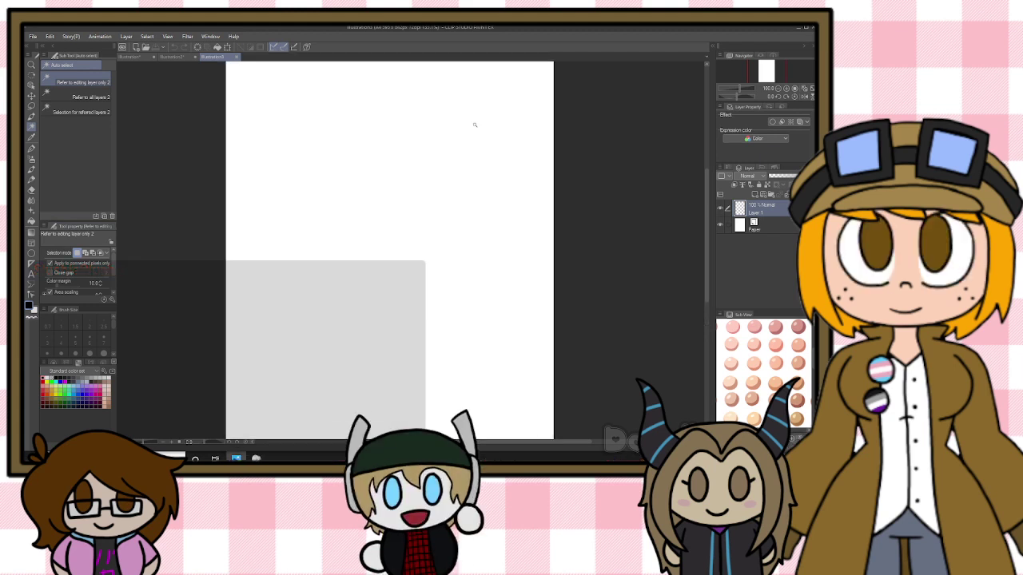
left_click_drag(705, 207, 708, 180)
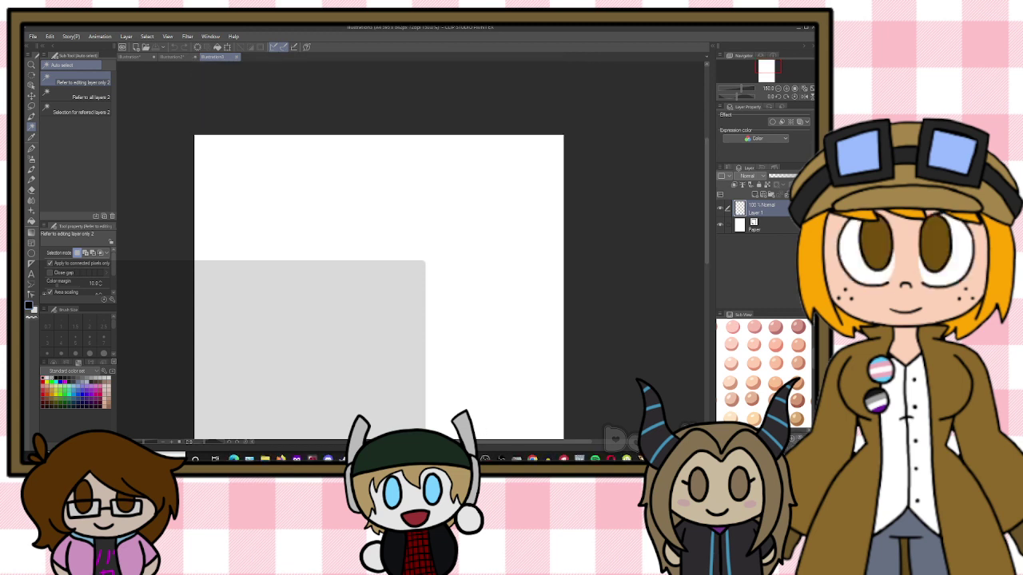
left_click_drag(484, 443, 462, 443)
scroll(456, 346, "up", 1)
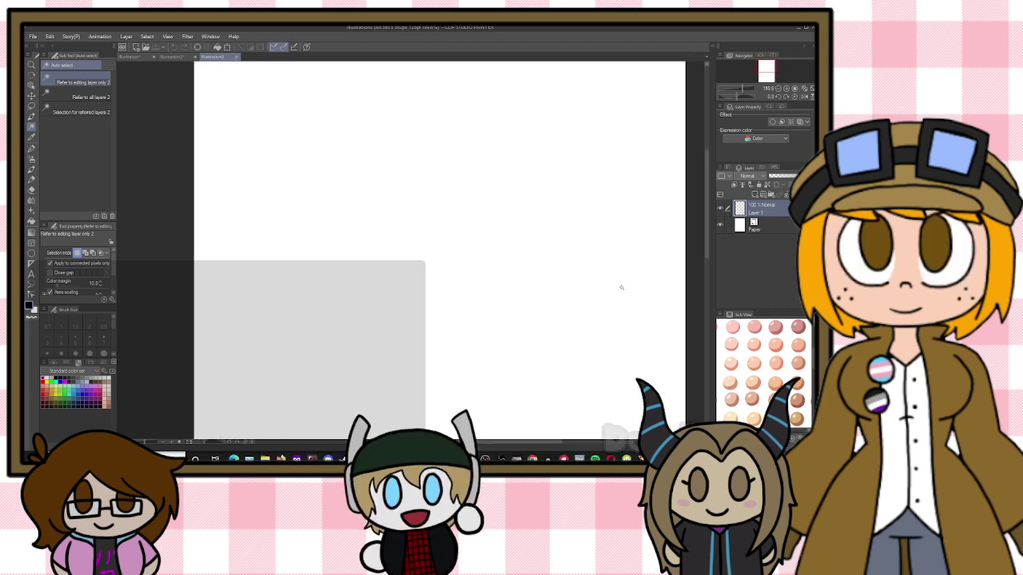
left_click_drag(705, 246, 708, 239)
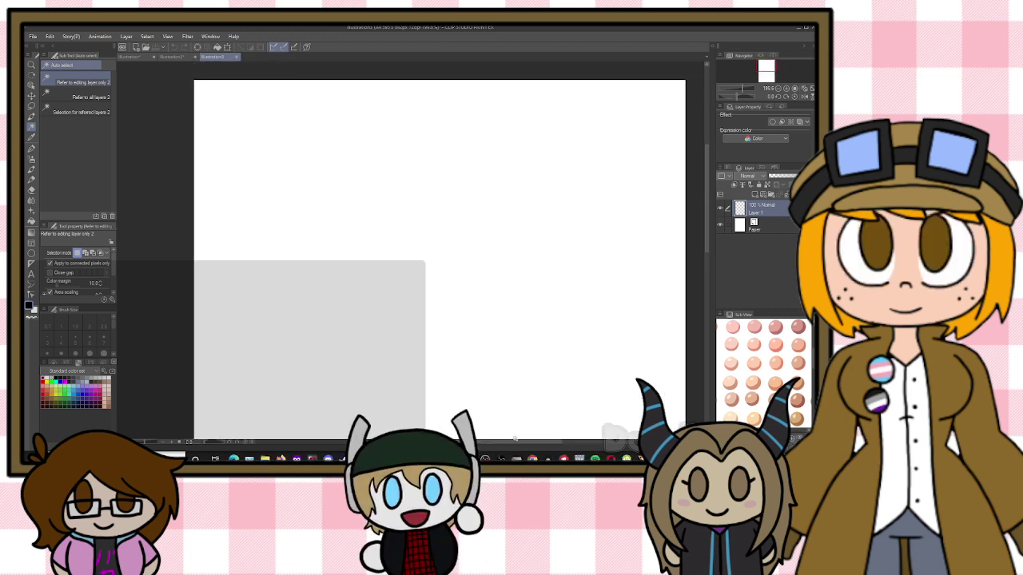
left_click_drag(514, 441, 525, 442)
left_click(31, 160)
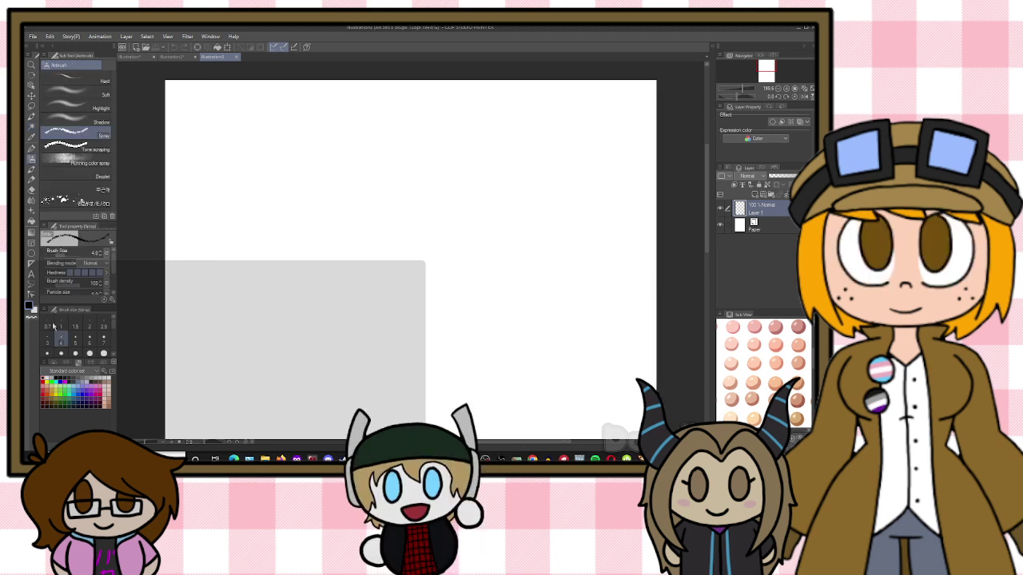
left_click(45, 378)
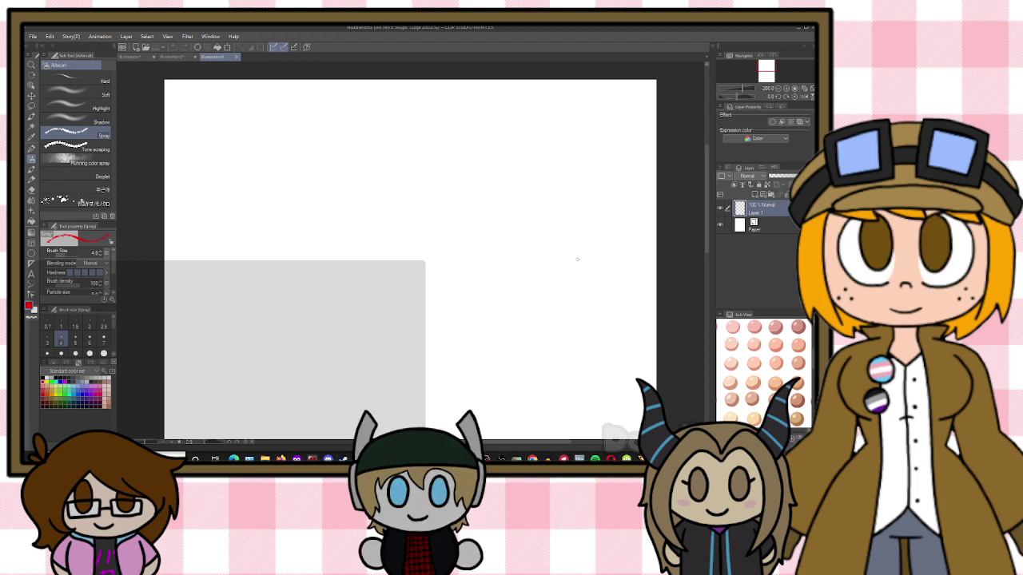
key("b")
mouse_move(380, 134)
left_mouse_down()
mouse_move(330, 169)
mouse_move(318, 200)
left_mouse_up()
left_click_drag(347, 150, 322, 214)
left_click_drag(331, 166, 321, 236)
mouse_move(322, 182)
left_mouse_down()
mouse_move(343, 258)
mouse_move(396, 275)
left_mouse_up()
mouse_move(335, 161)
left_mouse_down()
mouse_move(399, 133)
mouse_move(369, 135)
mouse_move(365, 145)
mouse_move(435, 143)
mouse_move(440, 151)
mouse_move(402, 134)
mouse_move(459, 169)
mouse_move(456, 181)
mouse_move(447, 156)
mouse_move(462, 180)
mouse_move(468, 219)
left_mouse_up()
mouse_move(431, 146)
left_mouse_down()
mouse_move(468, 209)
mouse_move(469, 193)
mouse_move(449, 244)
mouse_move(464, 231)
mouse_move(435, 265)
left_mouse_up()
left_click_drag(461, 226, 395, 276)
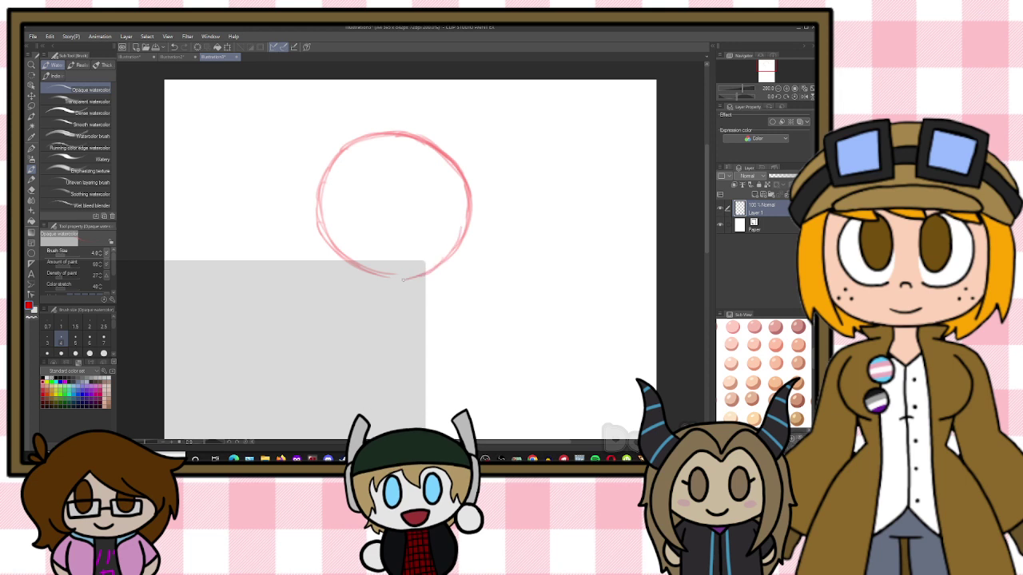
Strengthen the circle's outline with more red strokes and thin its heavy upper-right edge with the Snap eraser
mouse_move(411, 136)
left_mouse_down()
mouse_move(444, 145)
mouse_move(466, 187)
left_mouse_up()
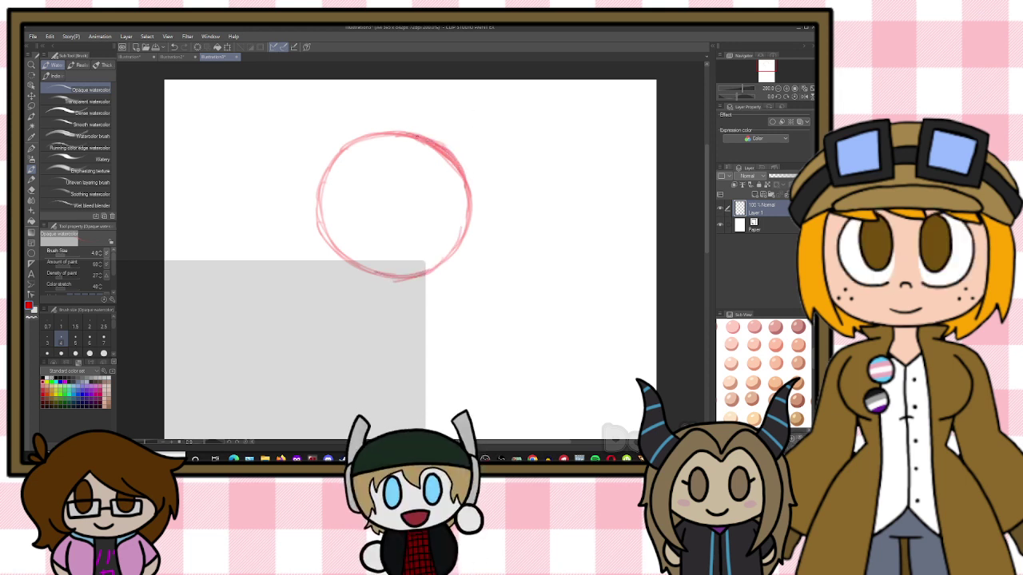
mouse_move(439, 146)
left_mouse_down()
mouse_move(454, 157)
mouse_move(436, 142)
left_mouse_up()
mouse_move(447, 149)
left_mouse_down()
mouse_move(461, 170)
mouse_move(444, 146)
mouse_move(465, 186)
mouse_move(462, 233)
left_mouse_up()
left_click_drag(394, 134, 331, 165)
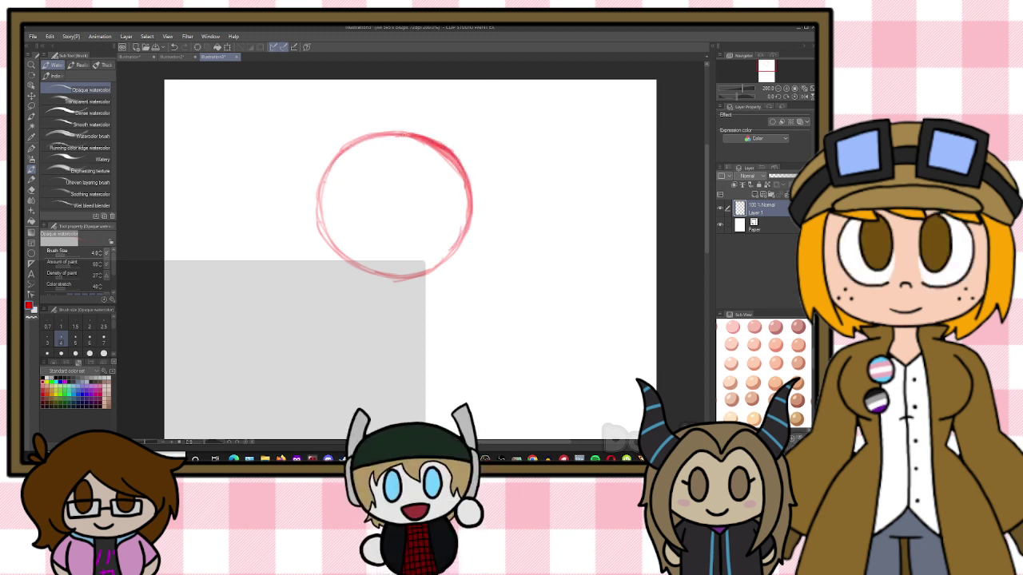
left_click_drag(408, 134, 319, 203)
left_click_drag(336, 159, 325, 238)
mouse_move(320, 179)
left_mouse_down()
mouse_move(334, 247)
mouse_move(390, 279)
left_mouse_up()
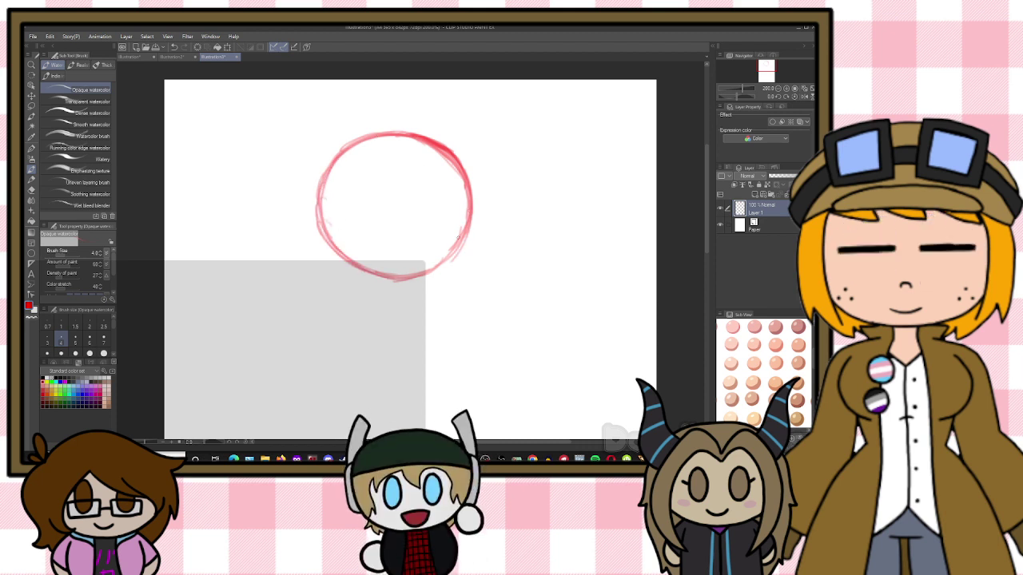
mouse_move(468, 238)
left_mouse_down()
mouse_move(404, 276)
mouse_move(357, 270)
left_mouse_up()
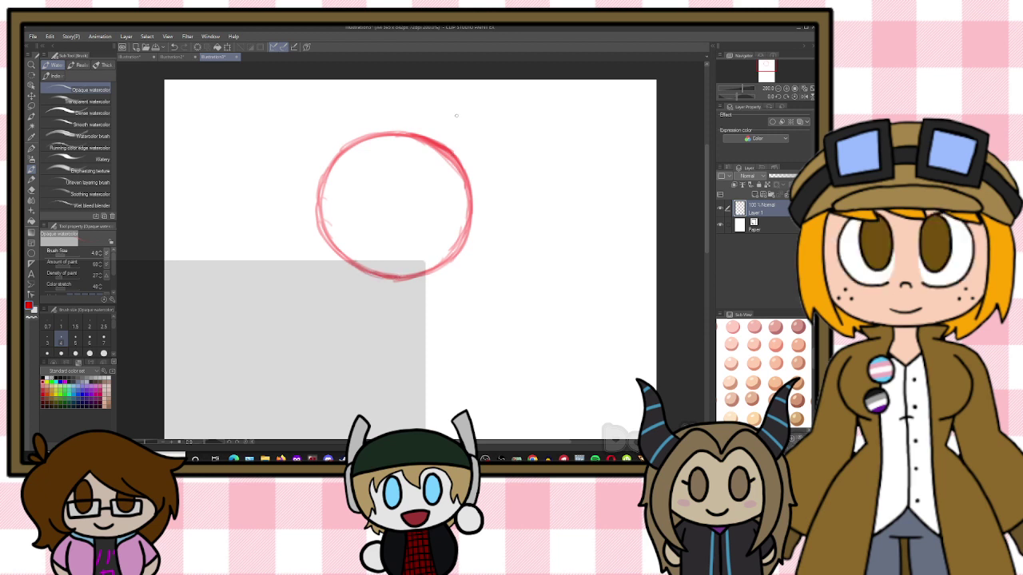
mouse_move(472, 190)
left_mouse_down()
mouse_move(455, 254)
mouse_move(439, 267)
left_mouse_up()
mouse_move(471, 208)
left_mouse_down()
mouse_move(462, 247)
mouse_move(440, 264)
left_mouse_up()
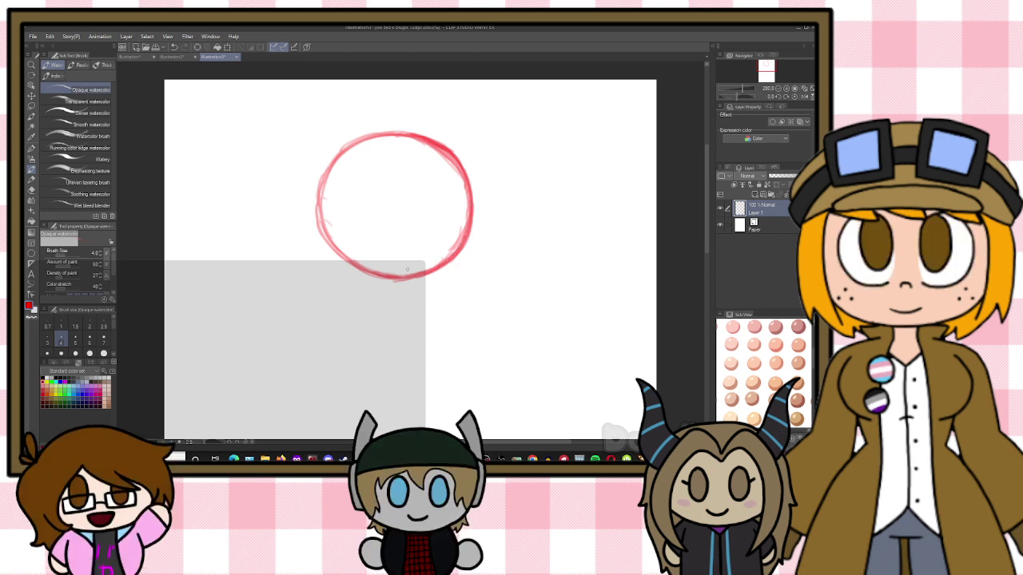
key("e")
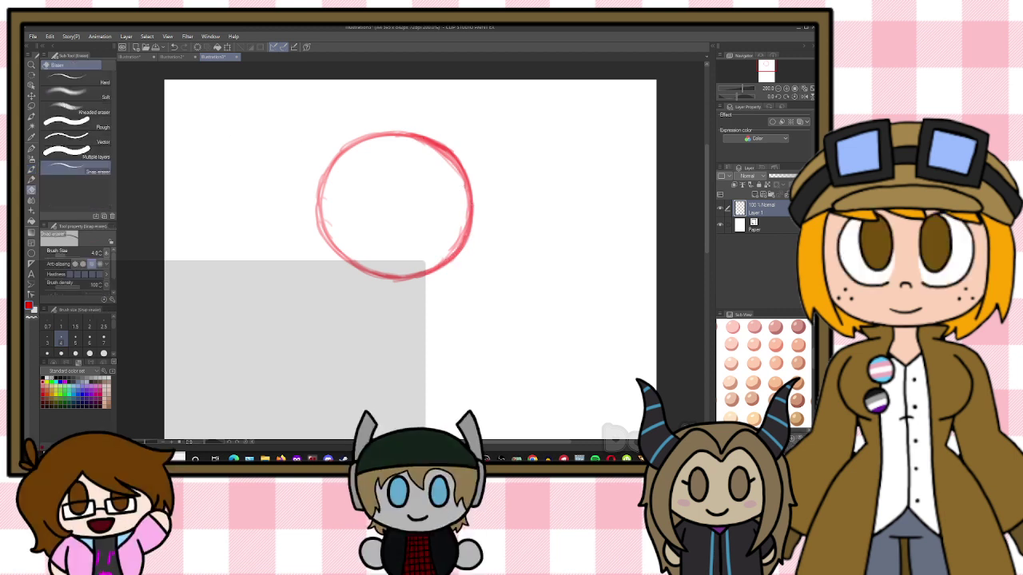
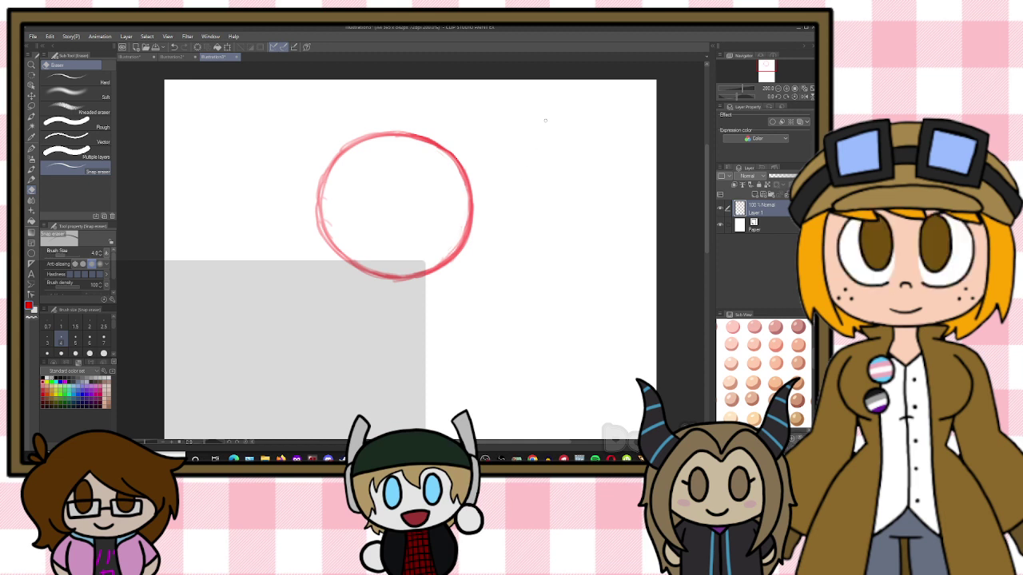
Lasso the sketched circle, narrow it slightly with a scale transform and return to the Opaque watercolor brush
left_click(32, 107)
mouse_move(422, 119)
left_mouse_down()
mouse_move(417, 336)
mouse_move(323, 119)
left_mouse_up()
key("ctrl+t")
left_click_drag(504, 220, 495, 220)
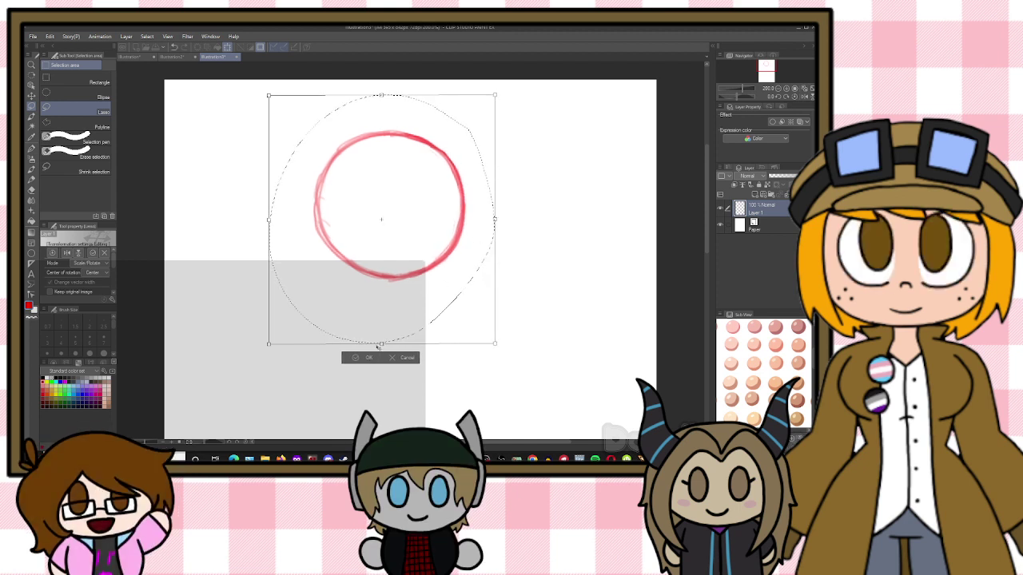
key("Return")
key("b")
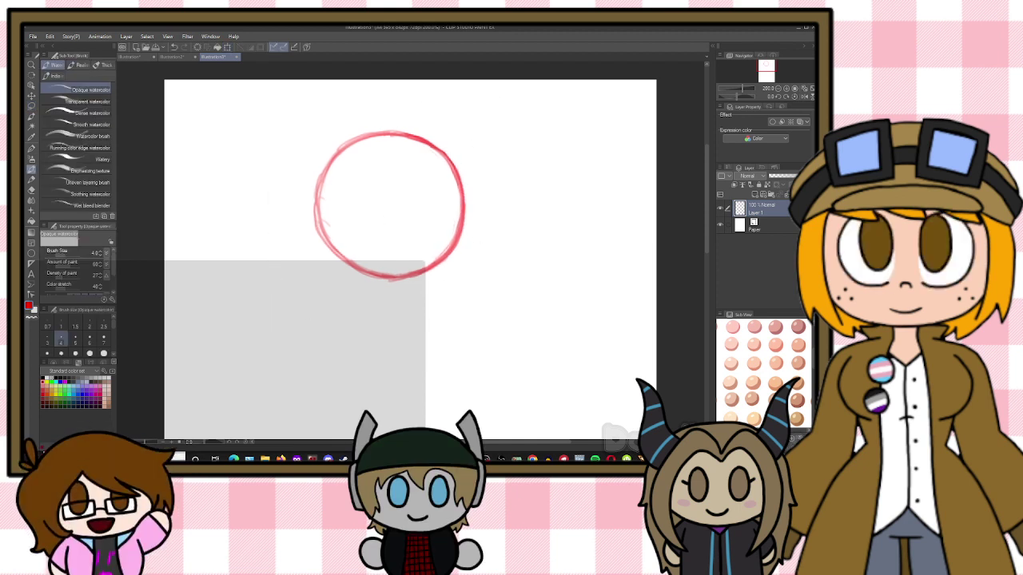
Sketch crossed face guidelines inside the head circle, plus a short neck and shoulder line beneath it
scroll(383, 255, "down", 3)
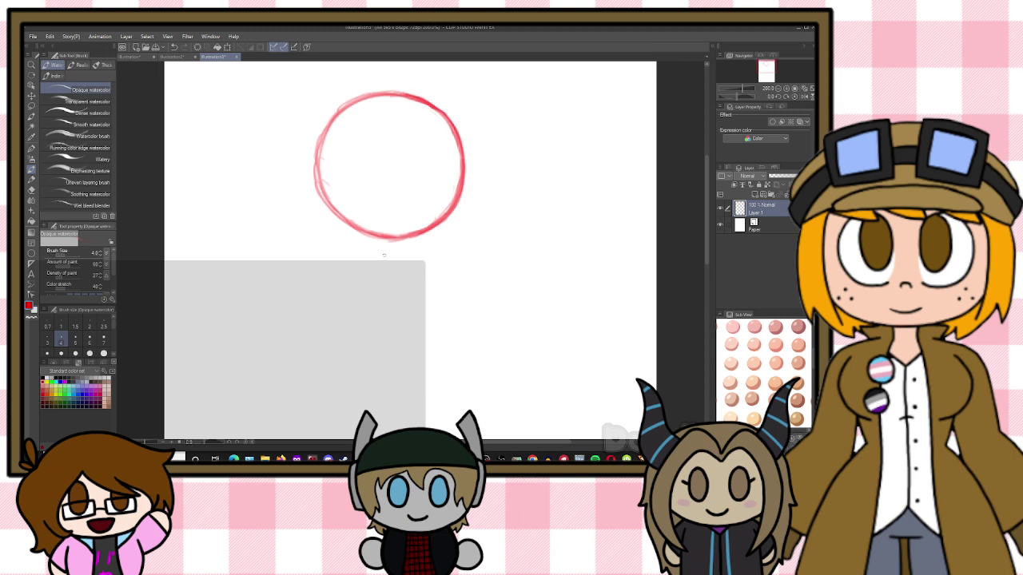
mouse_move(407, 248)
left_mouse_down()
mouse_move(442, 253)
mouse_move(374, 256)
left_mouse_up()
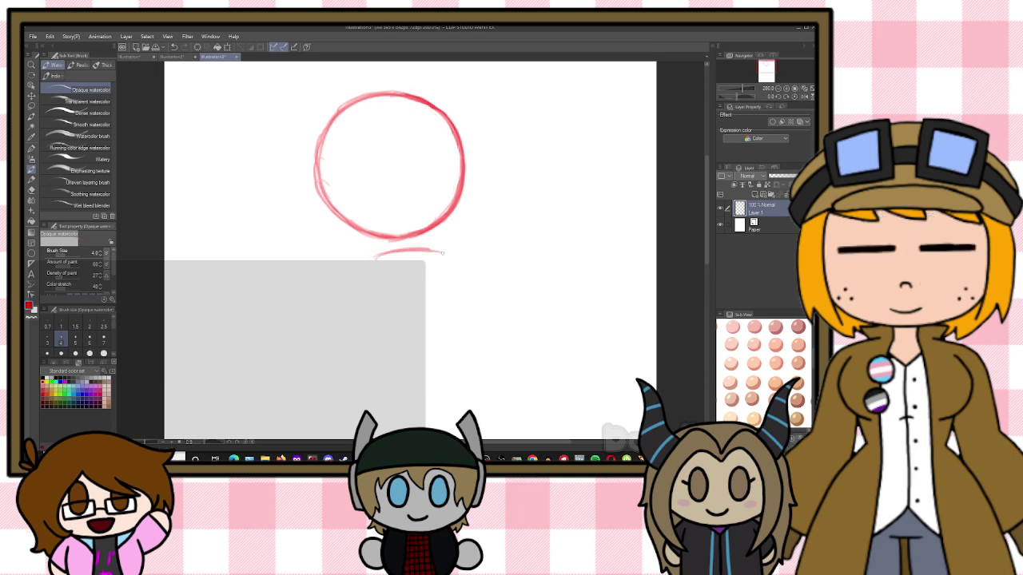
left_click_drag(392, 111, 390, 224)
left_click_drag(329, 187, 448, 167)
left_click_drag(371, 171, 448, 166)
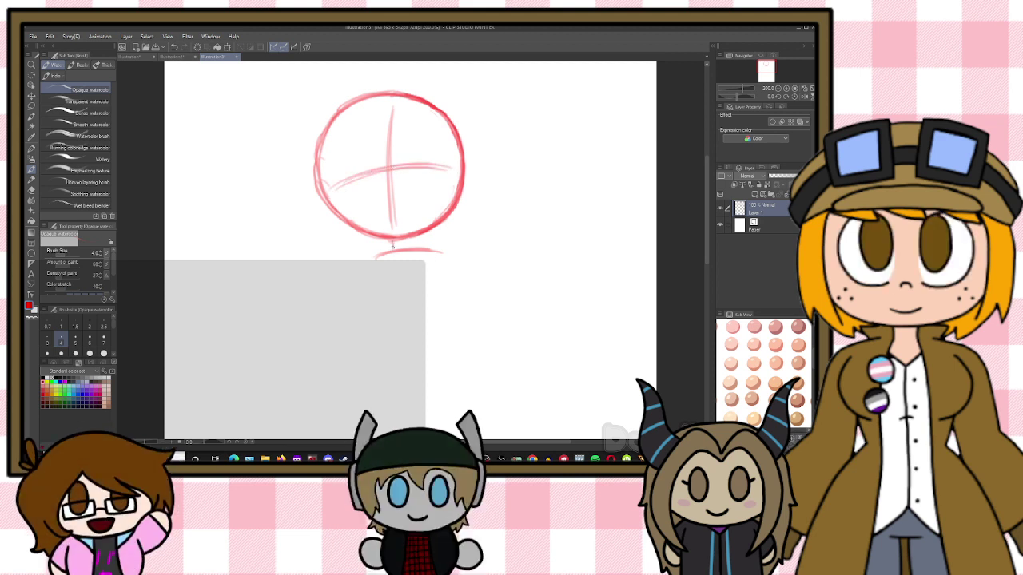
left_click_drag(413, 237, 416, 249)
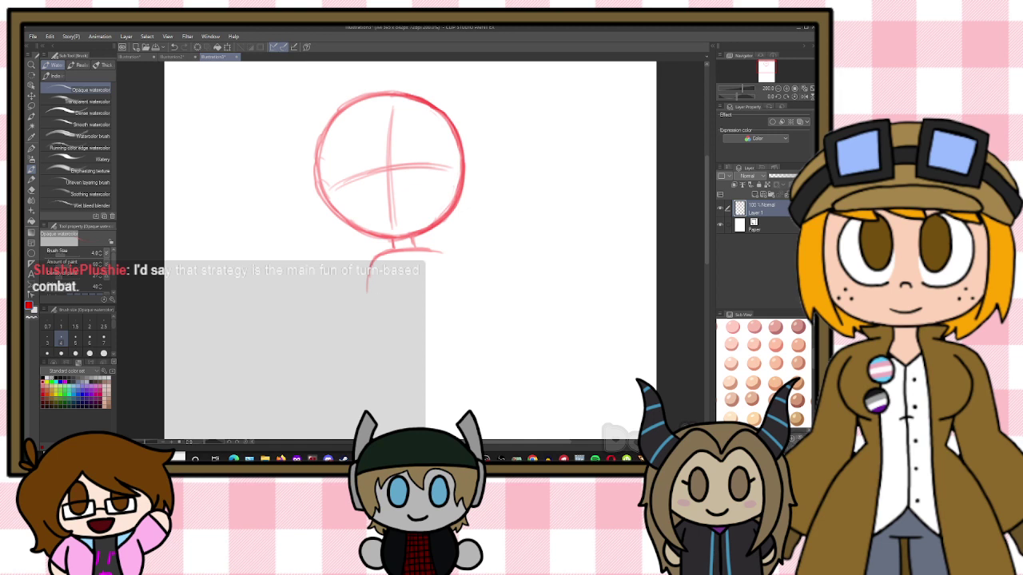
Sketch the torso below the neck as a rounded shape that widens toward the hips
left_click_drag(367, 292, 382, 374)
mouse_move(439, 252)
left_mouse_down()
mouse_move(455, 278)
mouse_move(471, 338)
left_mouse_up()
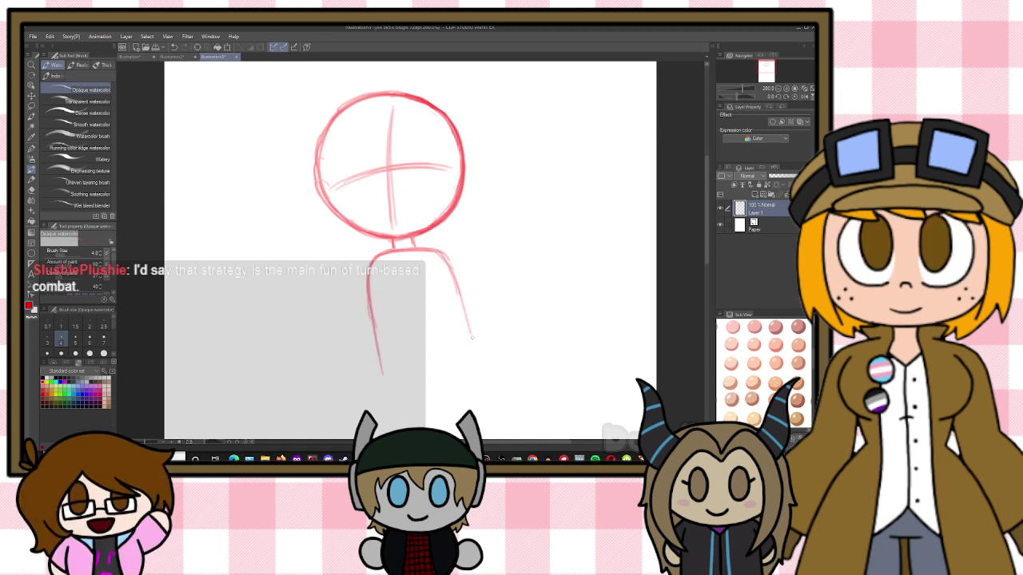
left_click_drag(455, 285, 480, 353)
mouse_move(372, 319)
left_mouse_down()
mouse_move(380, 394)
mouse_move(414, 409)
mouse_move(459, 406)
left_mouse_up()
mouse_move(470, 331)
left_mouse_down()
mouse_move(486, 378)
mouse_move(451, 408)
left_mouse_up()
mouse_move(486, 382)
left_mouse_down()
mouse_move(439, 408)
mouse_move(482, 393)
left_mouse_up()
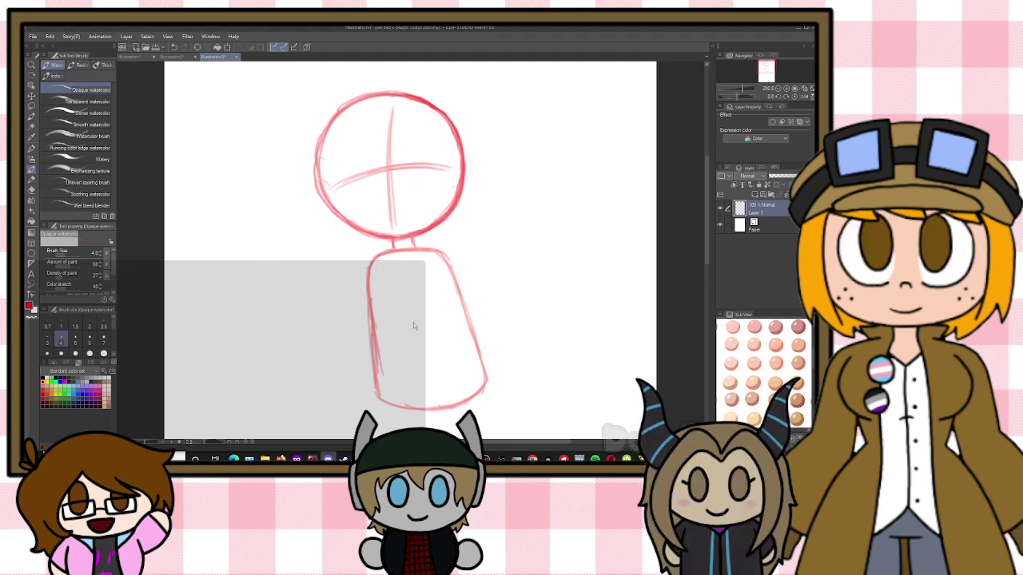
Lasso the torso, rotate it slightly clockwise and shift it with a scale/rotate transform, then deselect
scroll(415, 327, "down", 3)
scroll(527, 367, "up", 2)
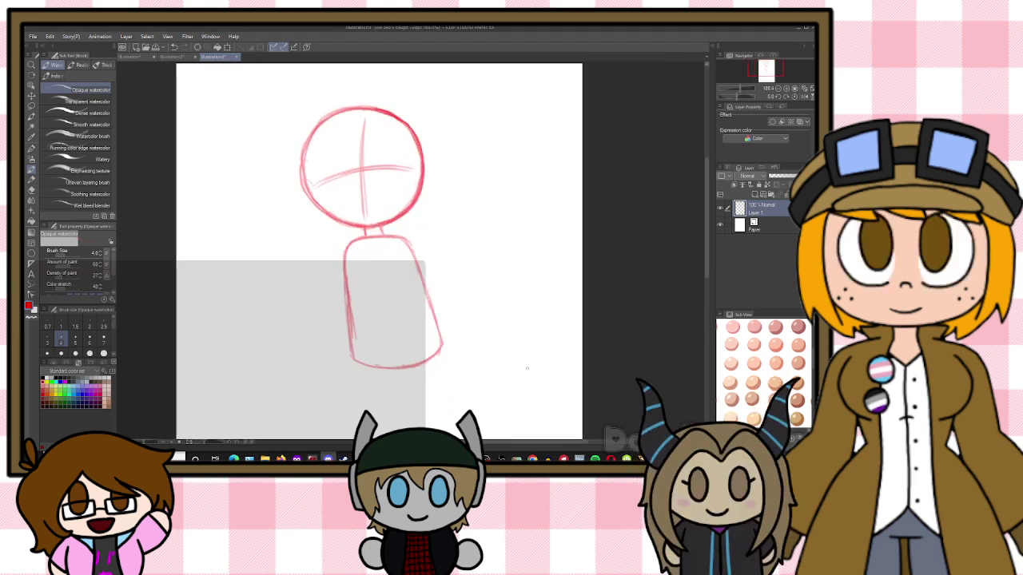
key("m")
mouse_move(480, 302)
left_mouse_down()
mouse_move(452, 380)
mouse_move(337, 342)
mouse_move(332, 258)
left_mouse_up()
left_click_drag(400, 229, 466, 279)
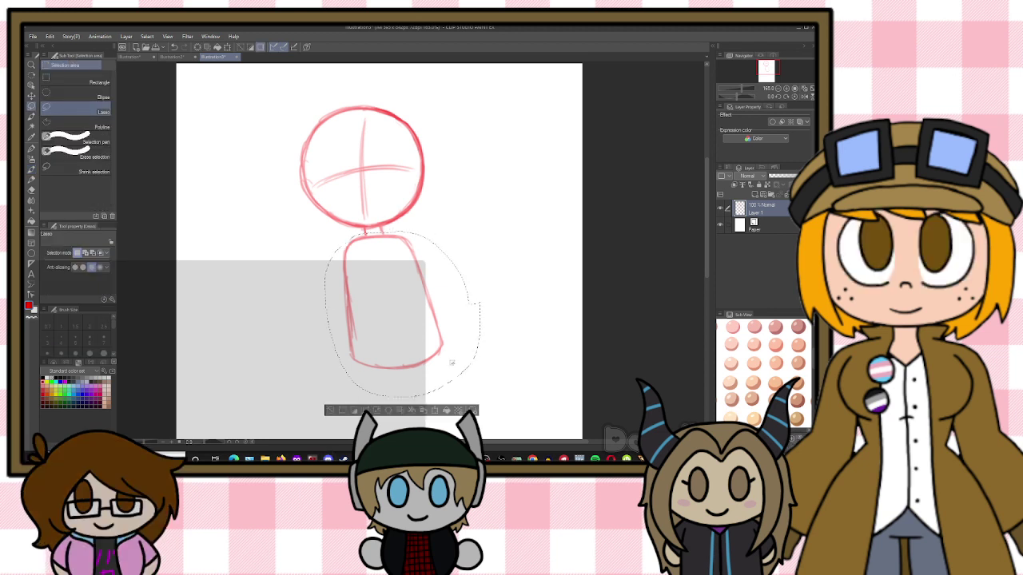
key("ctrl+t")
left_click_drag(504, 335, 440, 357)
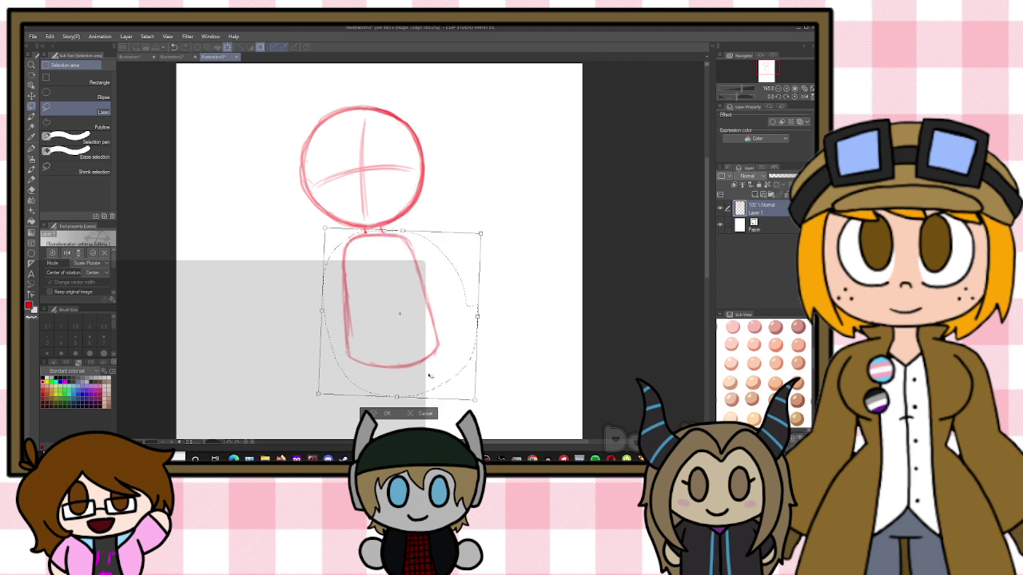
left_click_drag(397, 399, 388, 392)
key("Return")
key("ctrl+d")
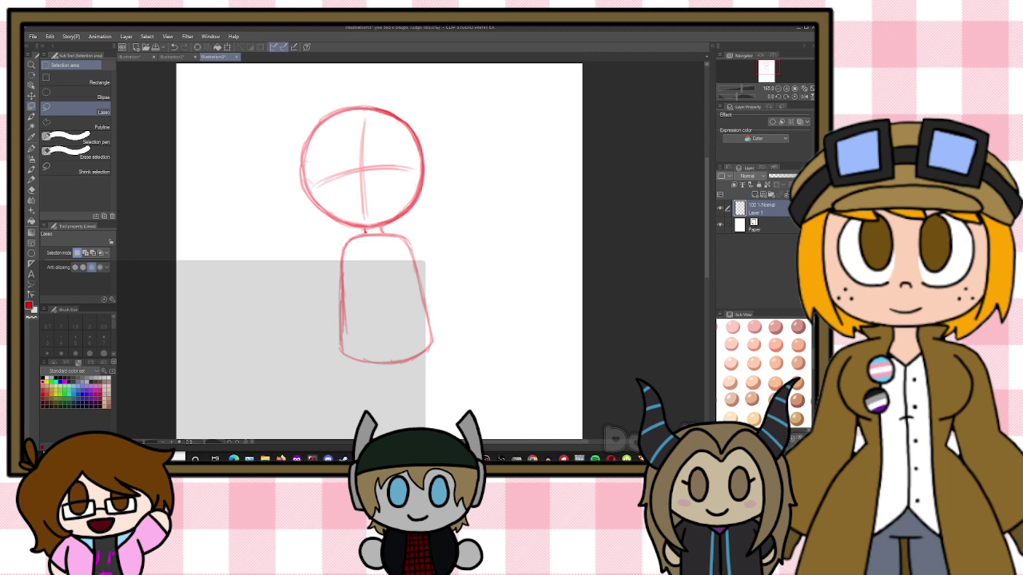
Sketch one long rounded leg below the torso and the outer line of the second leg with the Opaque watercolor brush
key("b")
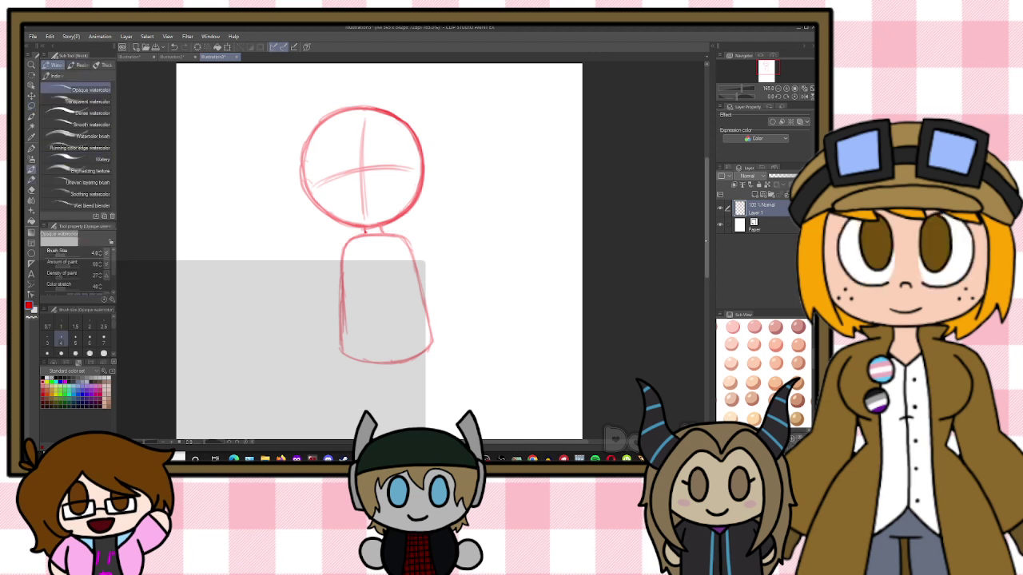
scroll(390, 206, "down", 5)
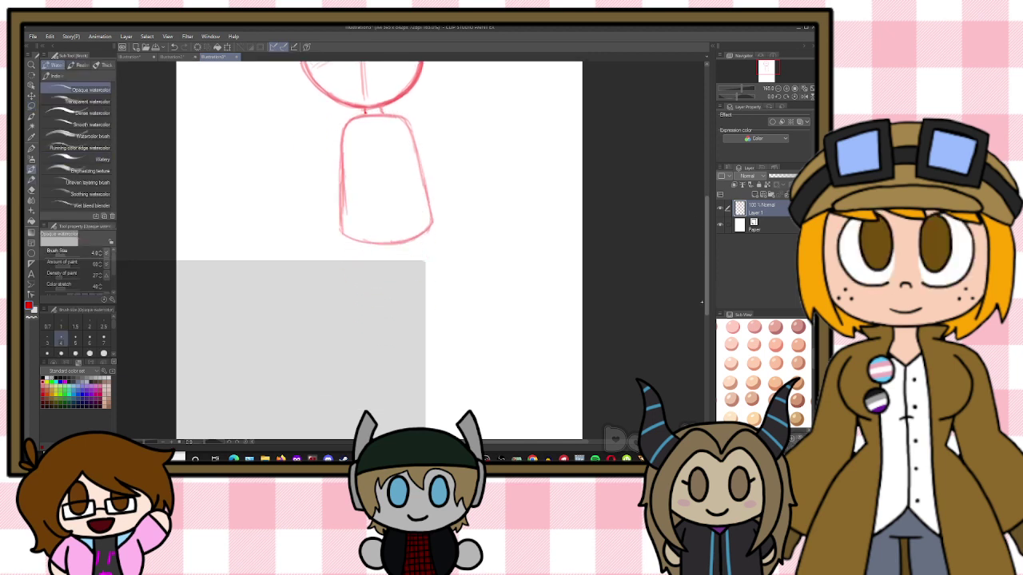
left_click_drag(340, 205, 346, 298)
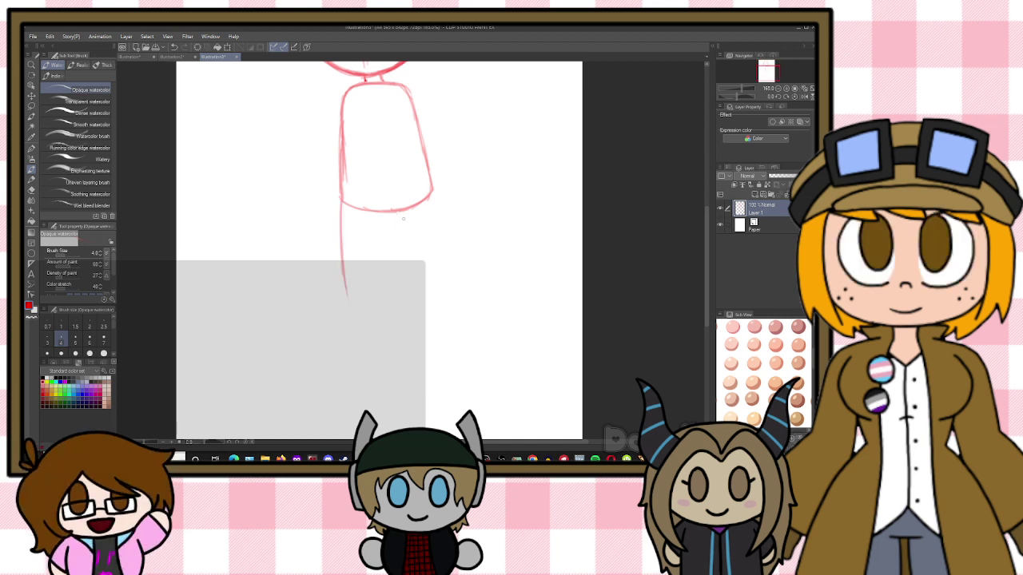
left_click_drag(398, 209, 401, 293)
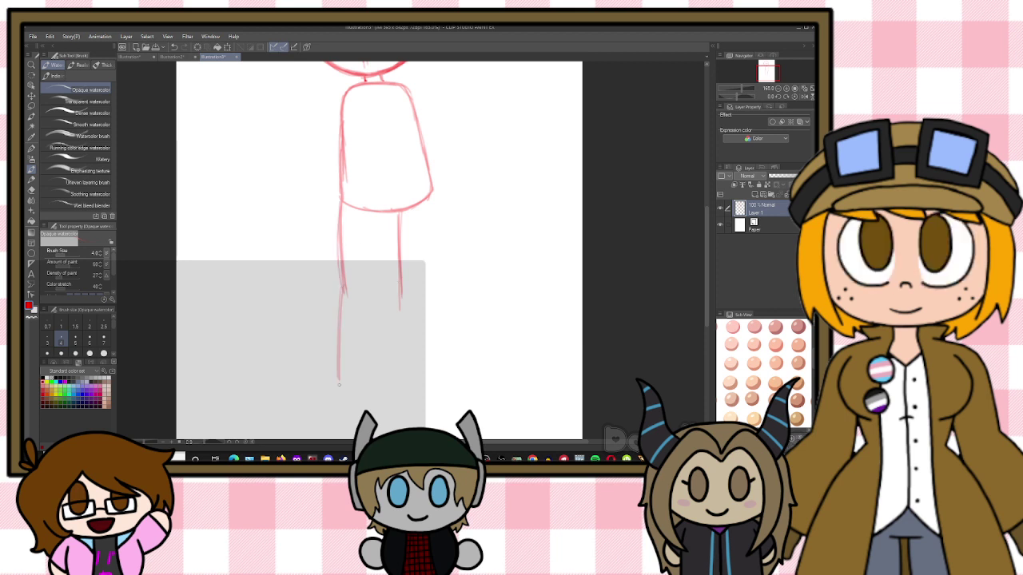
left_click_drag(338, 381, 356, 417)
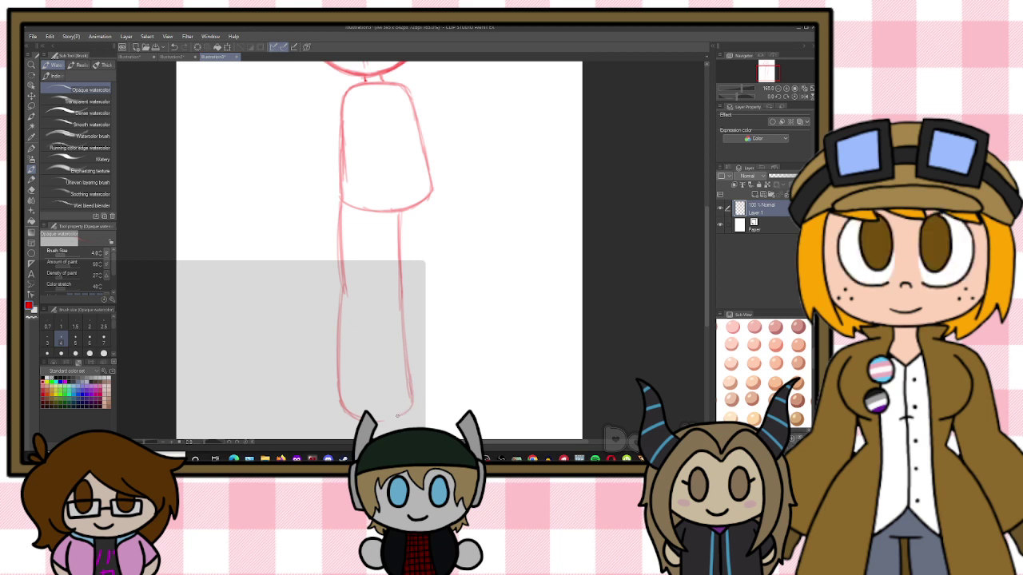
left_click_drag(434, 202, 459, 335)
left_click_drag(452, 289, 464, 357)
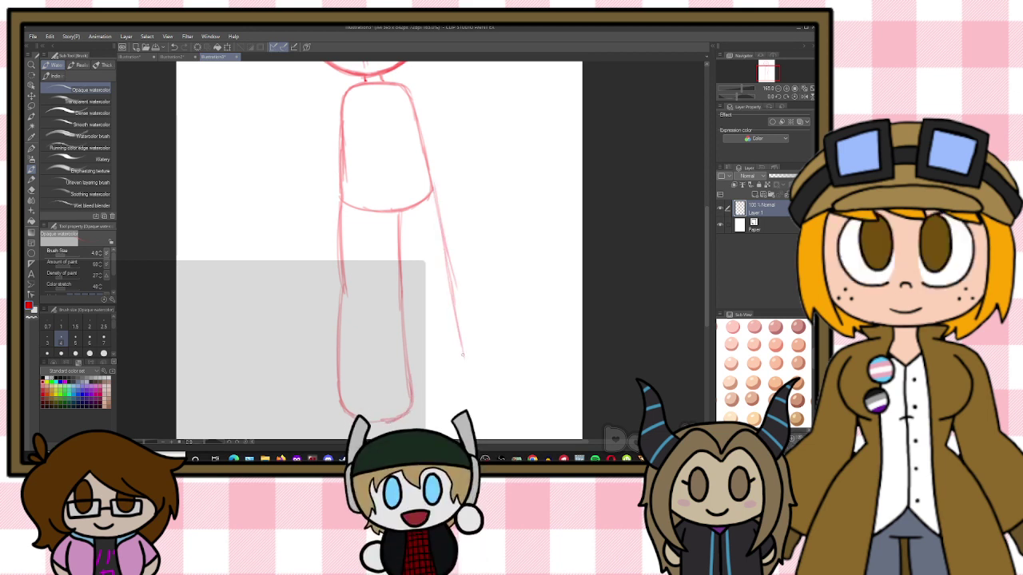
Lasso the torso and legs together, rotate them slightly clockwise and reposition them under the head, then deselect
key("m")
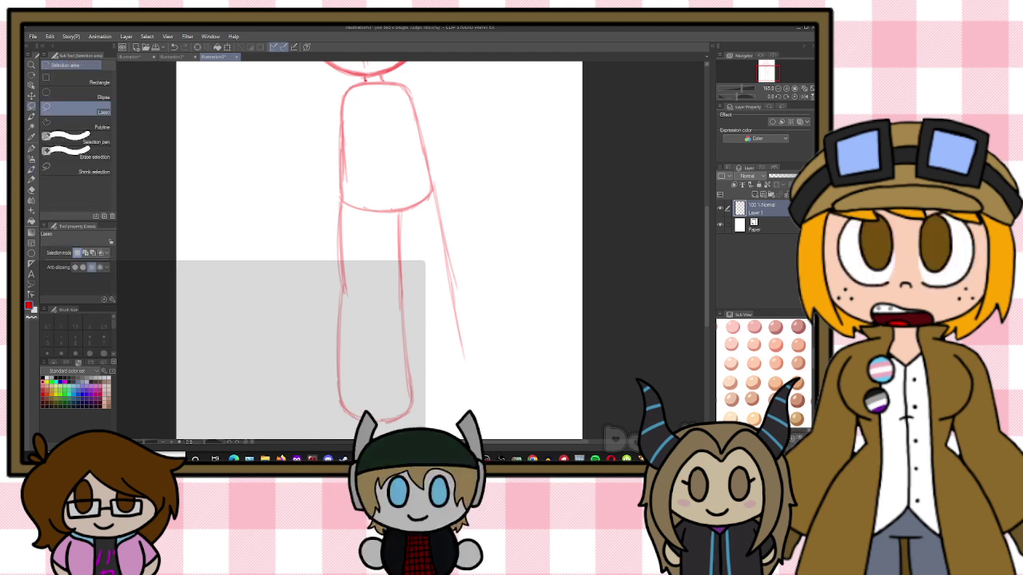
mouse_move(316, 392)
left_mouse_down()
mouse_move(334, 207)
mouse_move(378, 223)
mouse_move(406, 210)
mouse_move(436, 248)
left_mouse_up()
key("ctrl+d")
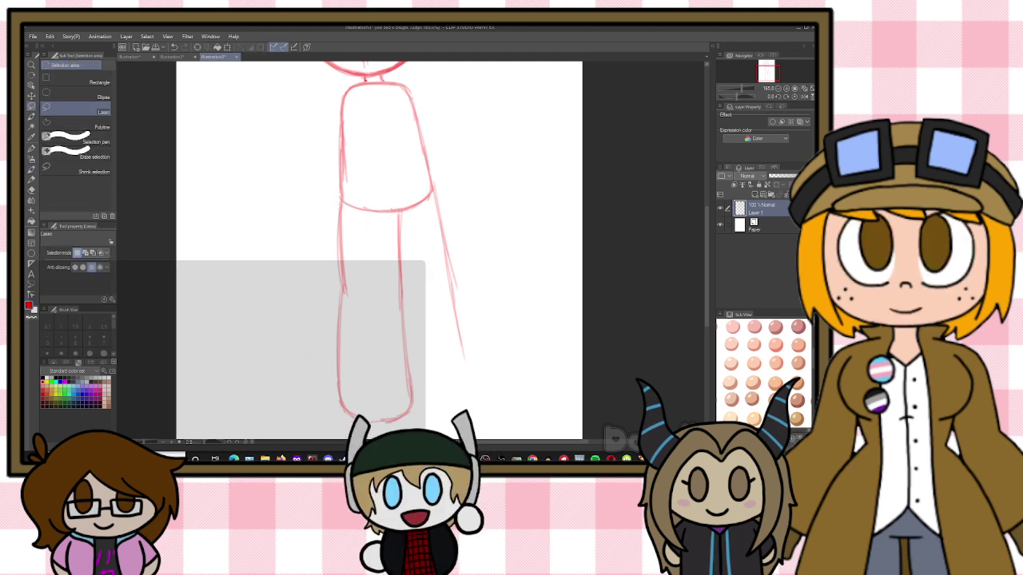
scroll(508, 241, "down", 6)
scroll(674, 179, "up", 3)
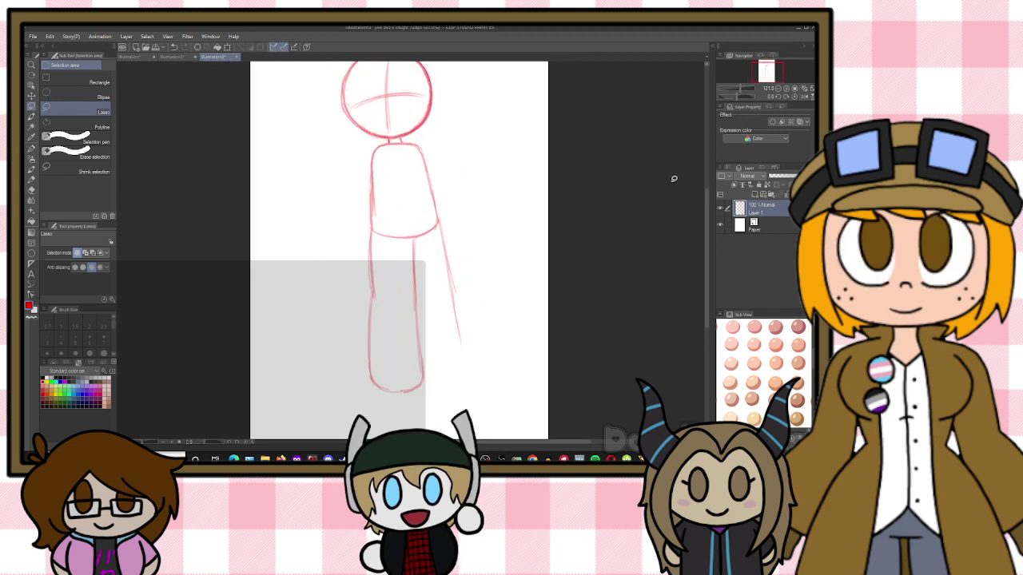
mouse_move(477, 272)
left_mouse_down()
mouse_move(434, 408)
mouse_move(344, 370)
mouse_move(350, 190)
mouse_move(370, 151)
mouse_move(421, 141)
mouse_move(476, 197)
left_mouse_up()
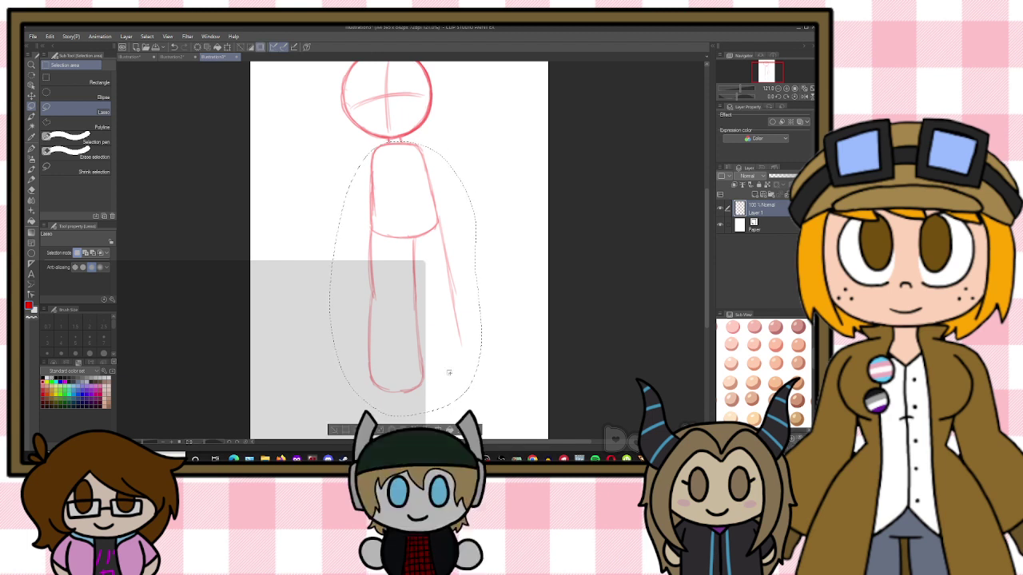
key("ctrl+t")
left_click_drag(393, 406, 383, 402)
mouse_move(470, 272)
left_mouse_down()
mouse_move(469, 283)
mouse_move(428, 286)
left_mouse_up()
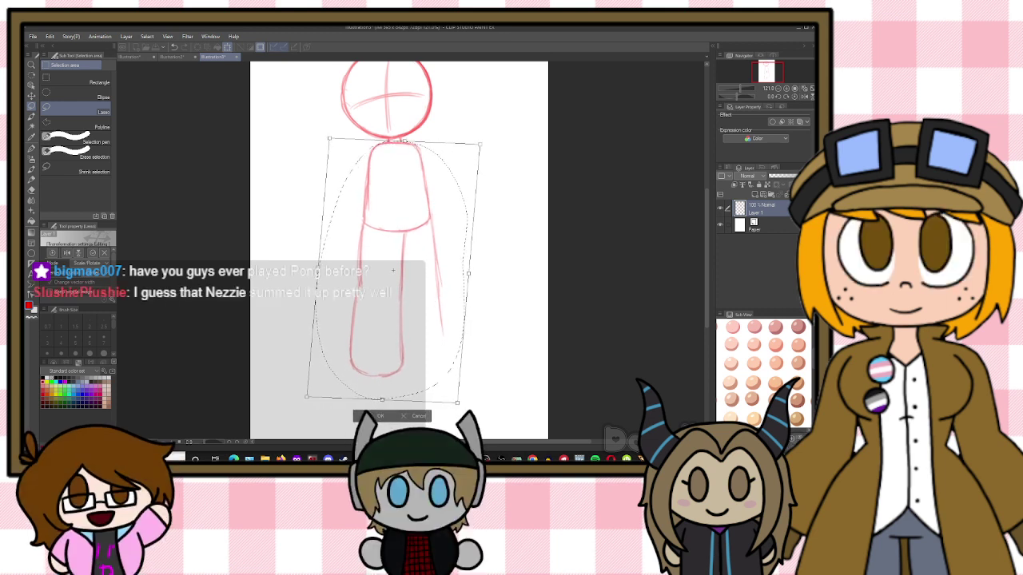
left_click(379, 416)
key("ctrl+d")
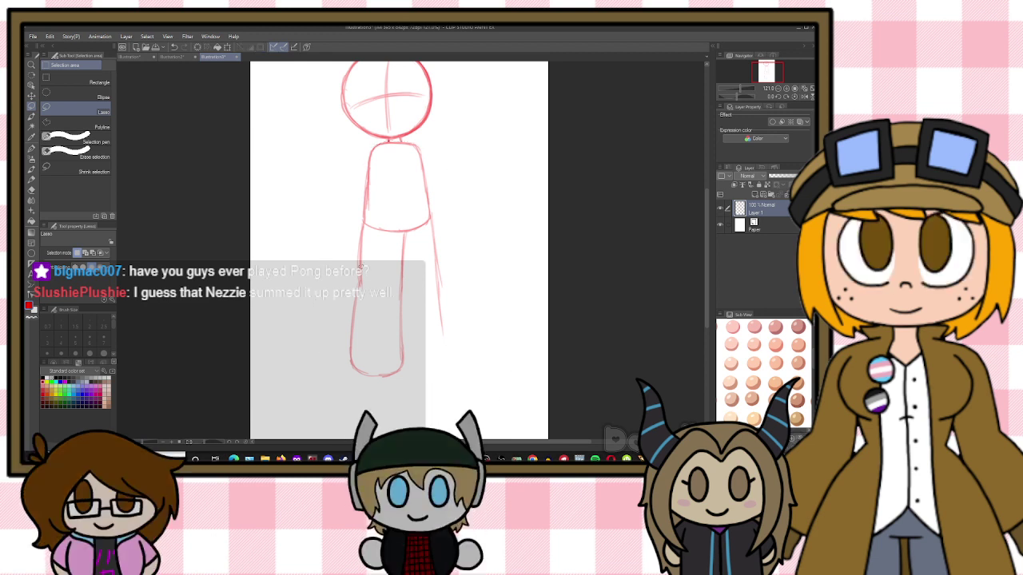
Close the second leg's outline with the Opaque watercolor brush, tidy with the Snap eraser and strengthen both leg outlines
key("b")
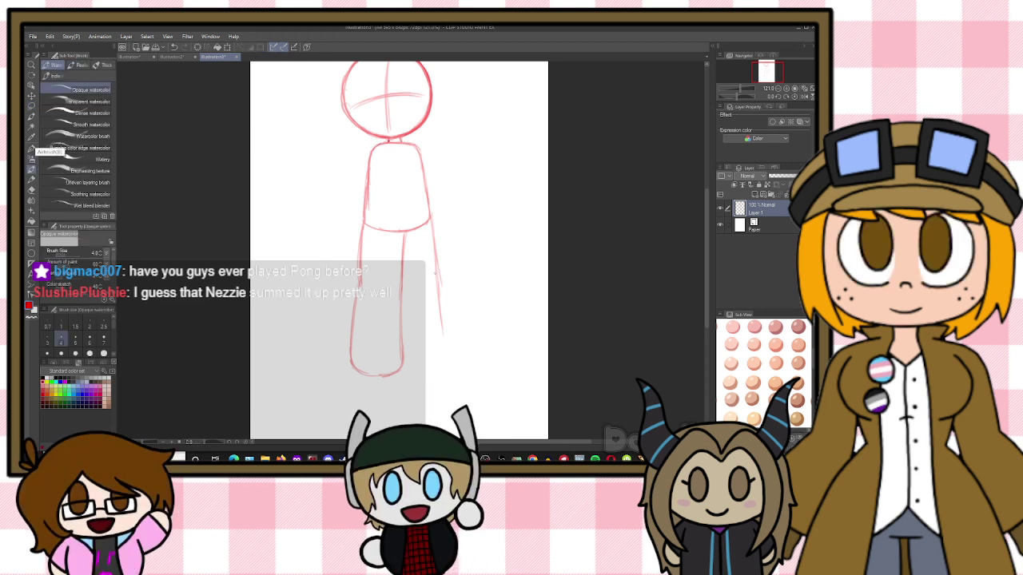
mouse_move(410, 360)
left_mouse_down()
mouse_move(445, 358)
mouse_move(449, 349)
mouse_move(439, 362)
mouse_move(433, 258)
left_mouse_up()
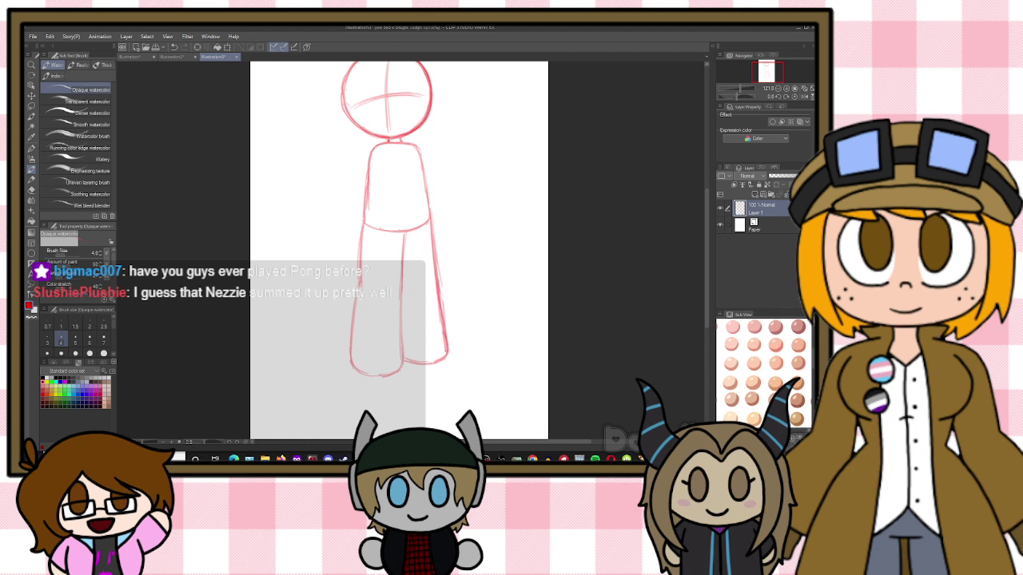
key("e")
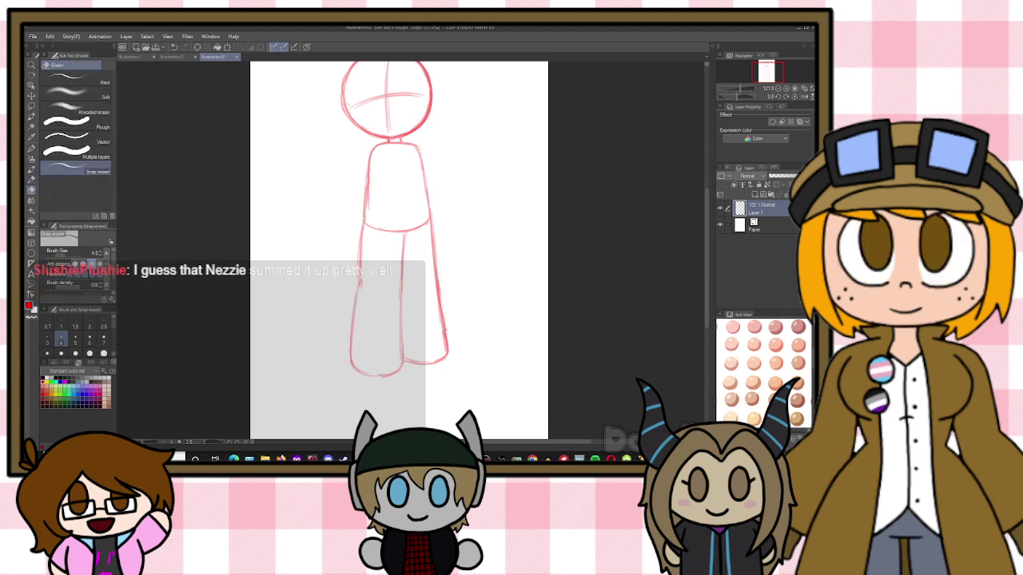
key("b")
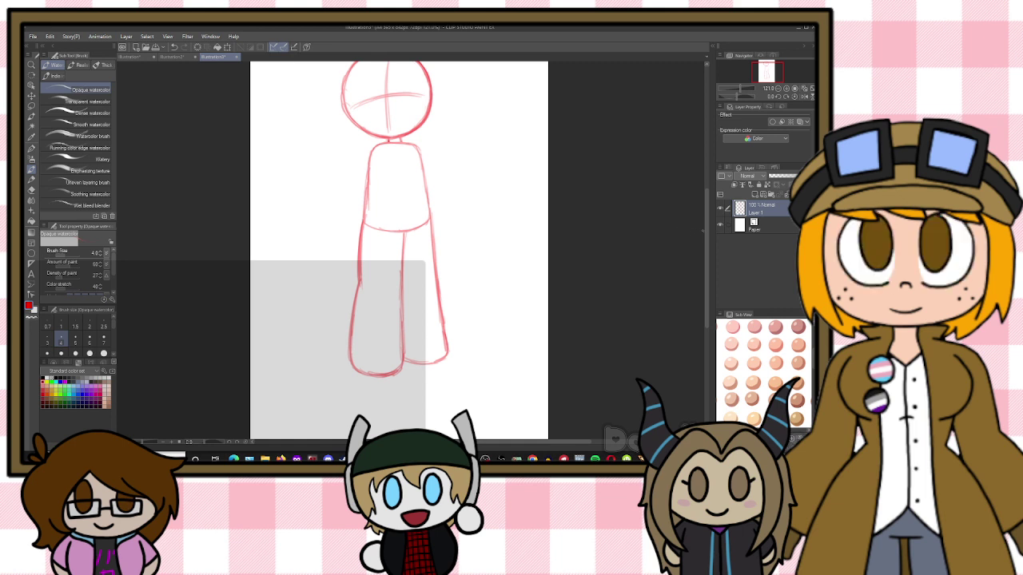
Lasso the head circle, shrink it slightly and tilt it clockwise above the neck with a transform
left_click_drag(706, 229, 706, 208)
left_click(31, 106)
mouse_move(439, 128)
left_mouse_down()
mouse_move(395, 92)
mouse_move(322, 157)
mouse_move(356, 194)
mouse_move(426, 190)
left_mouse_up()
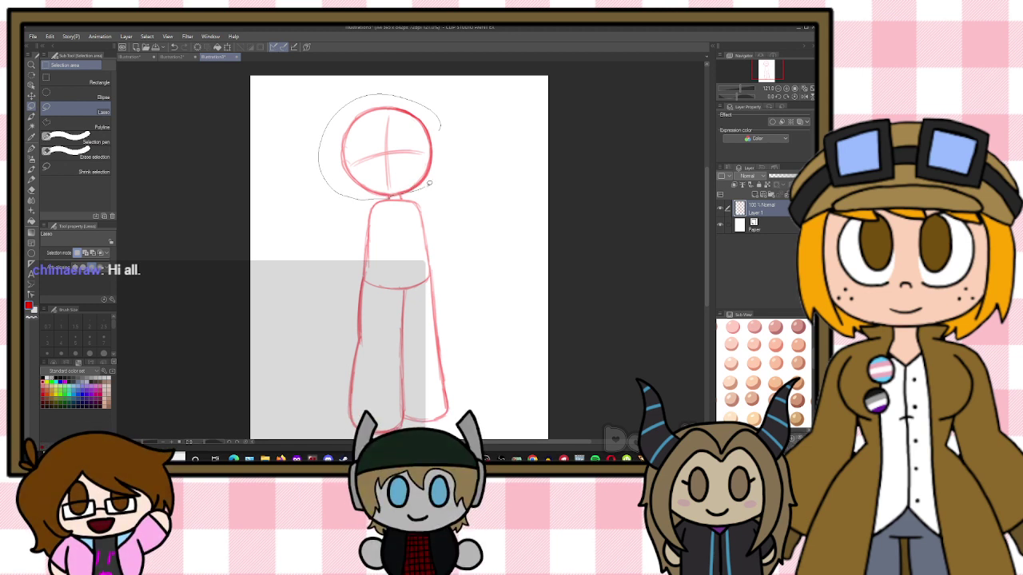
key("ctrl+t")
left_click_drag(447, 149, 414, 175)
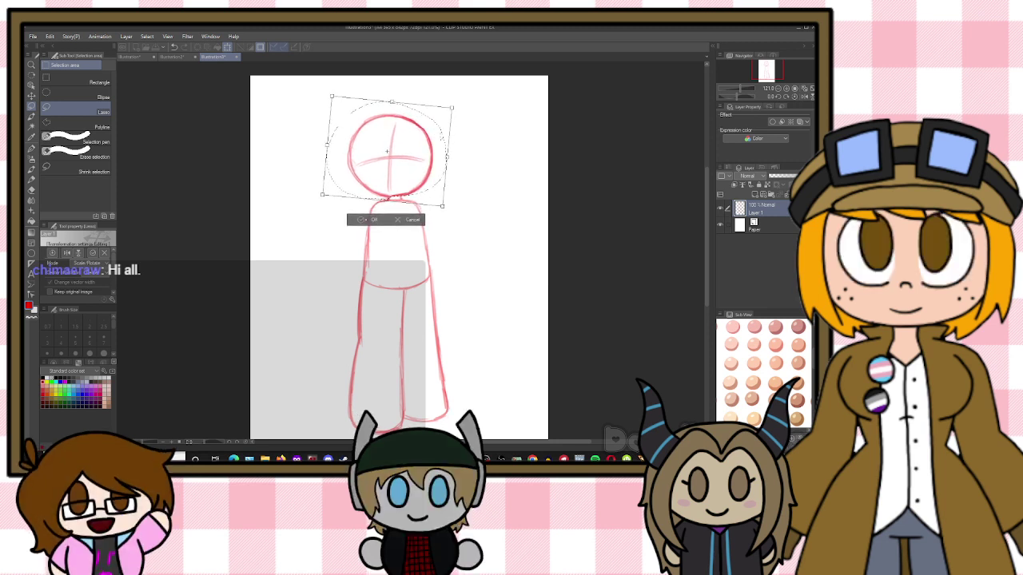
key("Return")
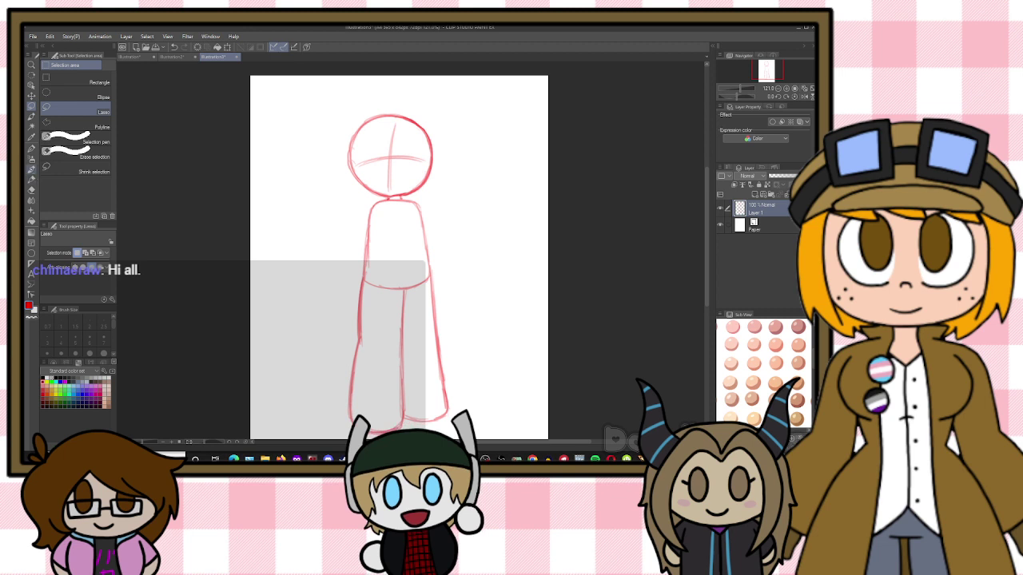
Lasso both legs below the hips, rotate them slightly clockwise and nudge them into line with the torso
key("b")
scroll(467, 255, "up", 2)
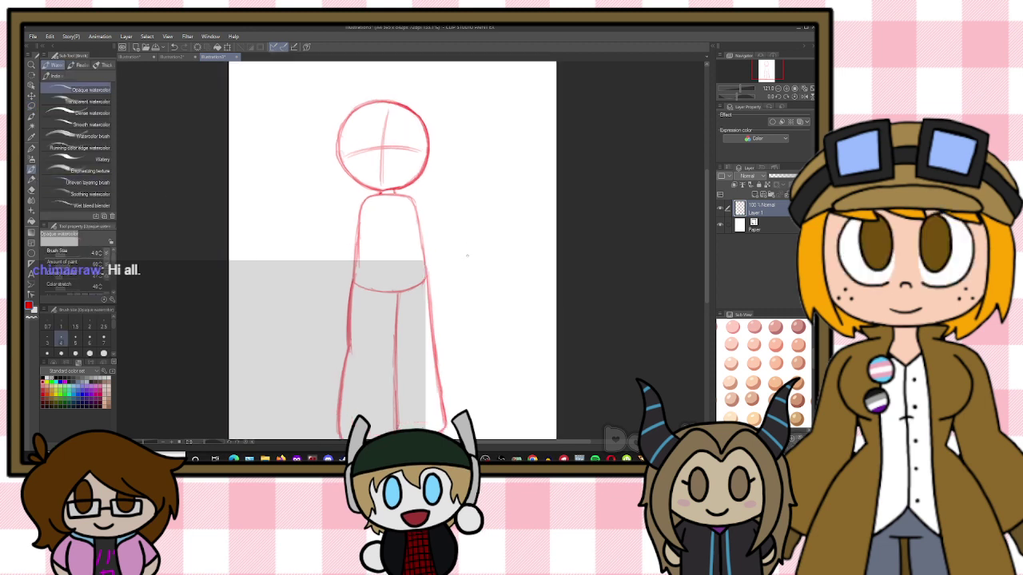
left_click_drag(706, 213, 706, 237)
key("m")
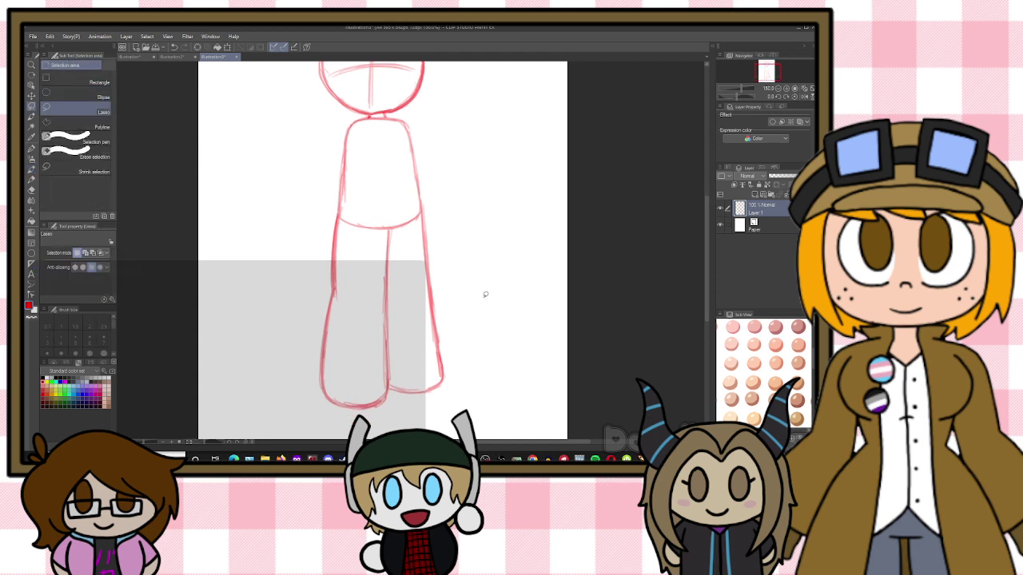
mouse_move(360, 426)
left_mouse_down()
mouse_move(307, 261)
mouse_move(336, 214)
mouse_move(450, 218)
mouse_move(485, 295)
left_mouse_up()
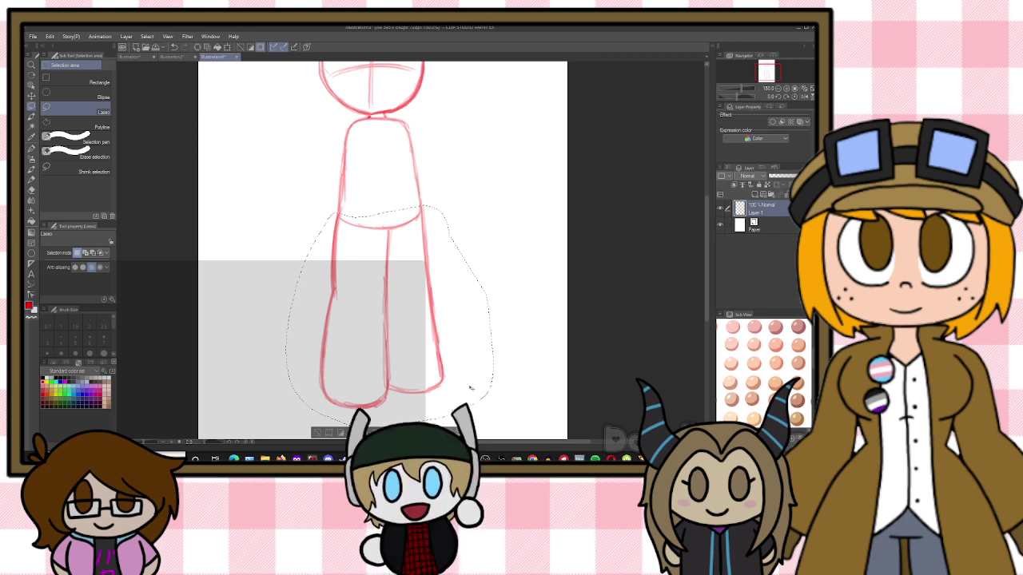
key("ctrl+t")
left_click_drag(498, 364, 497, 373)
left_click_drag(424, 363, 418, 358)
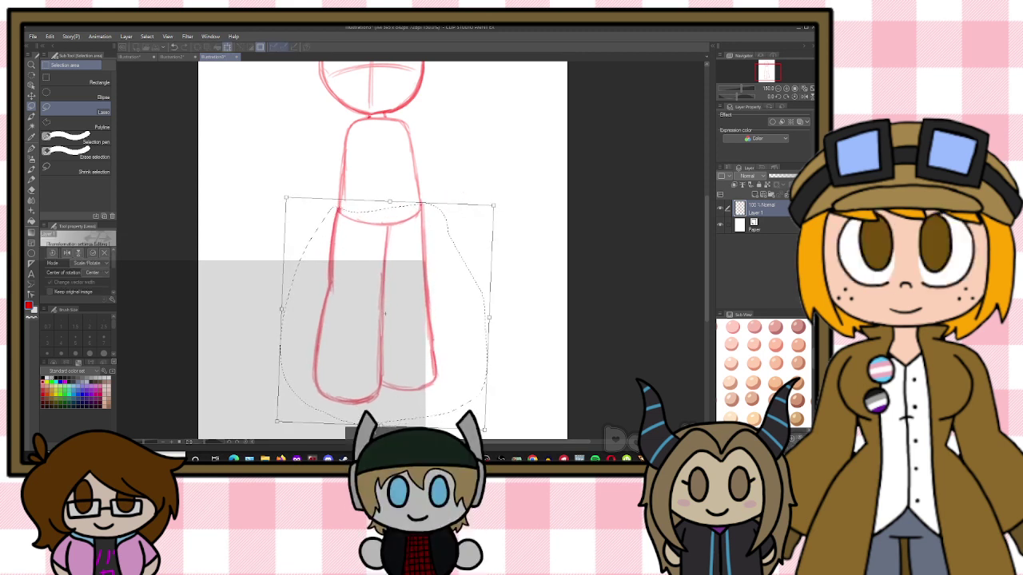
key("Return")
Strengthen the torso sides and hip curve with the Opaque watercolor brush and add short guide strokes above the eye line
left_click_drag(706, 269, 706, 234)
key("b")
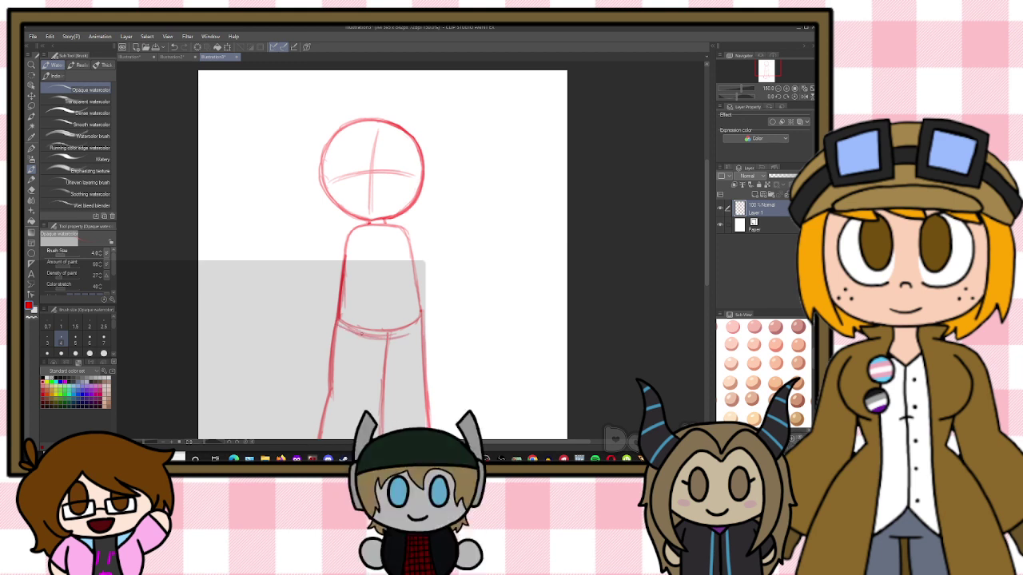
left_click_drag(418, 274, 424, 324)
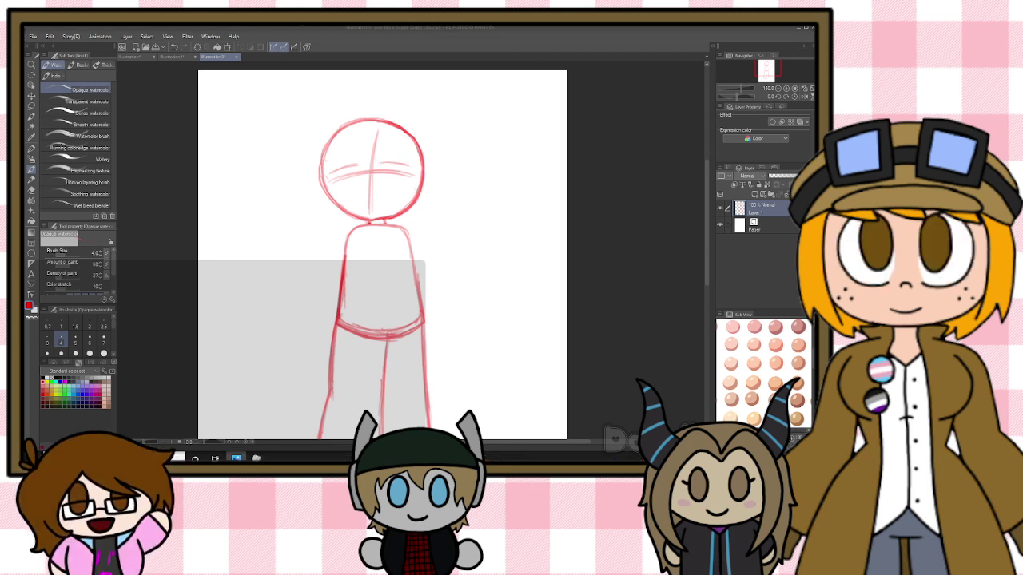
Draw half-lidded eyes on the face with the Opaque watercolor brush: heavy upper lids, U-shaped irises and curved lower lines
scroll(354, 184, "up", 5)
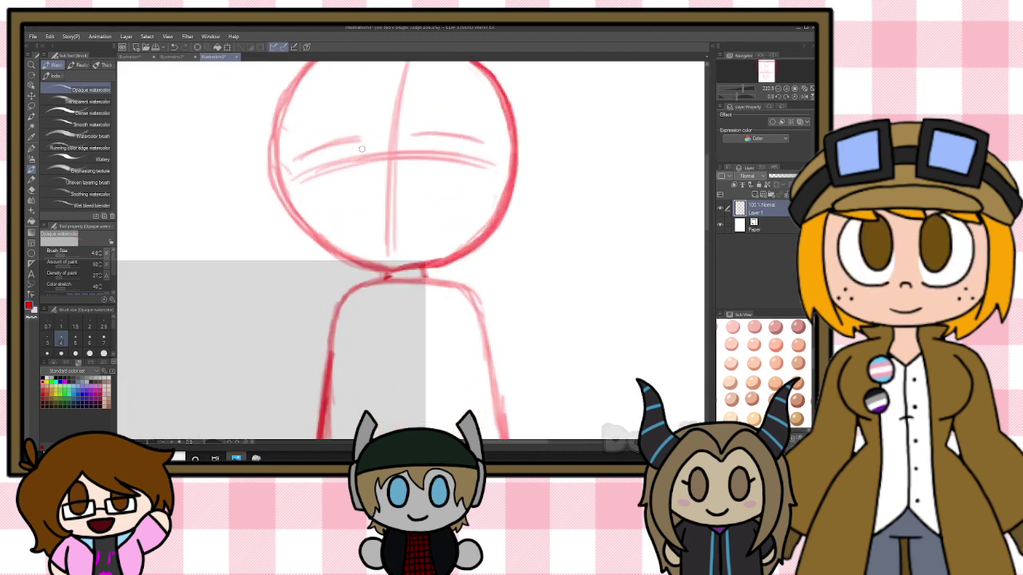
mouse_move(293, 162)
left_mouse_down()
mouse_move(368, 137)
mouse_move(491, 144)
left_mouse_up()
left_click_drag(407, 138, 493, 146)
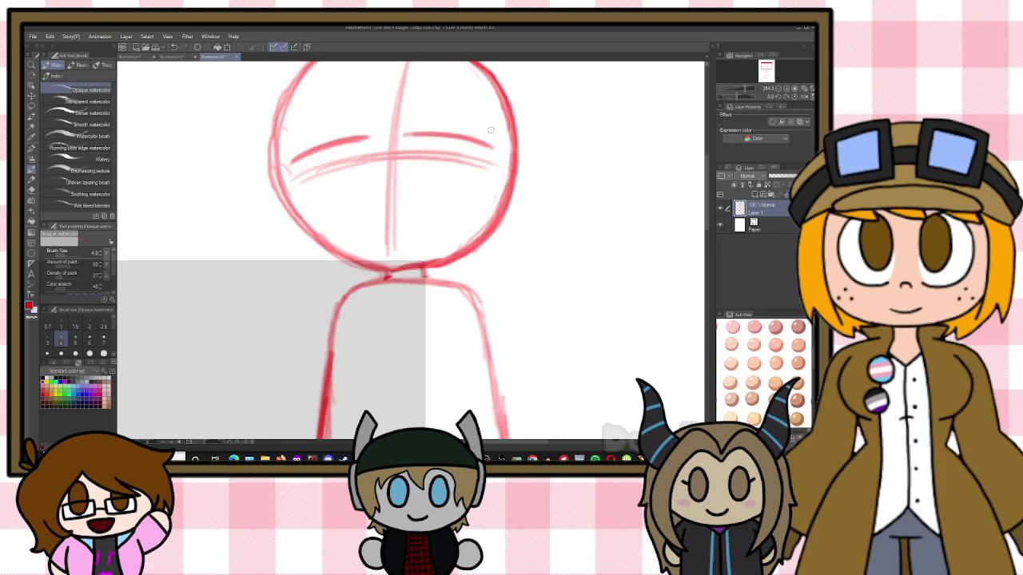
mouse_move(304, 162)
left_mouse_down()
mouse_move(318, 190)
mouse_move(335, 152)
mouse_move(328, 189)
mouse_move(323, 151)
left_mouse_up()
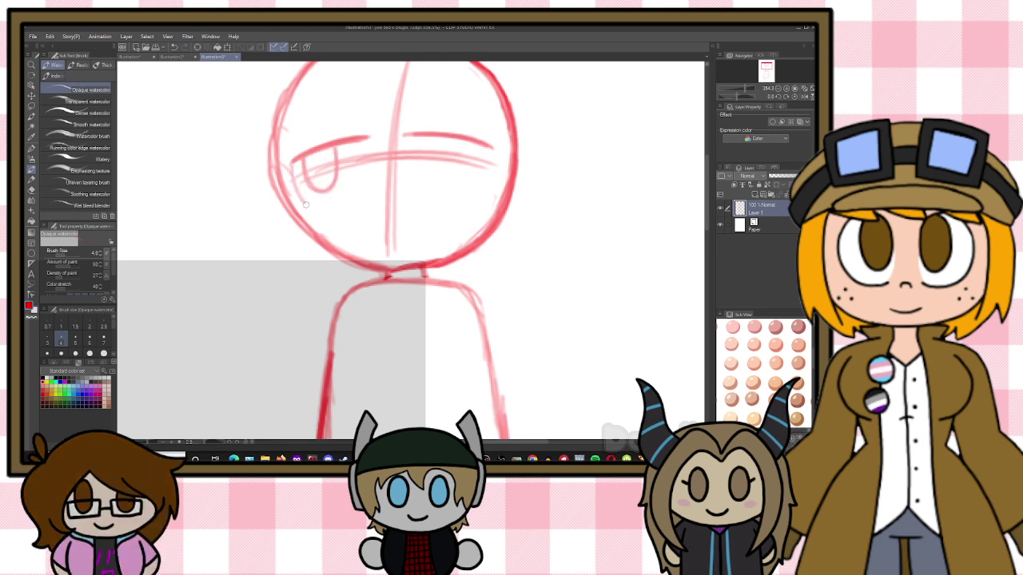
left_click_drag(305, 203, 356, 209)
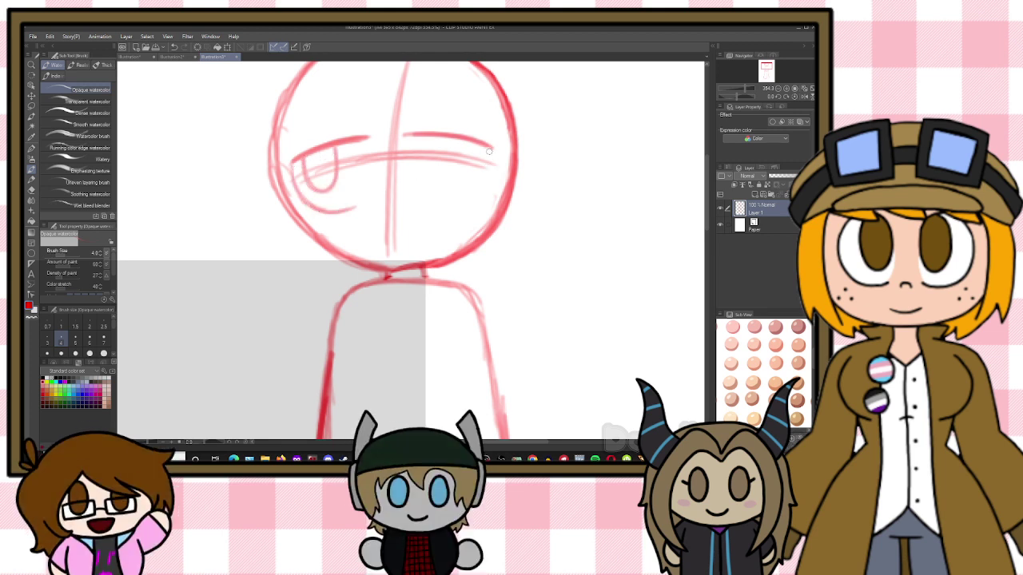
mouse_move(485, 178)
left_mouse_down()
mouse_move(452, 202)
mouse_move(417, 193)
left_mouse_up()
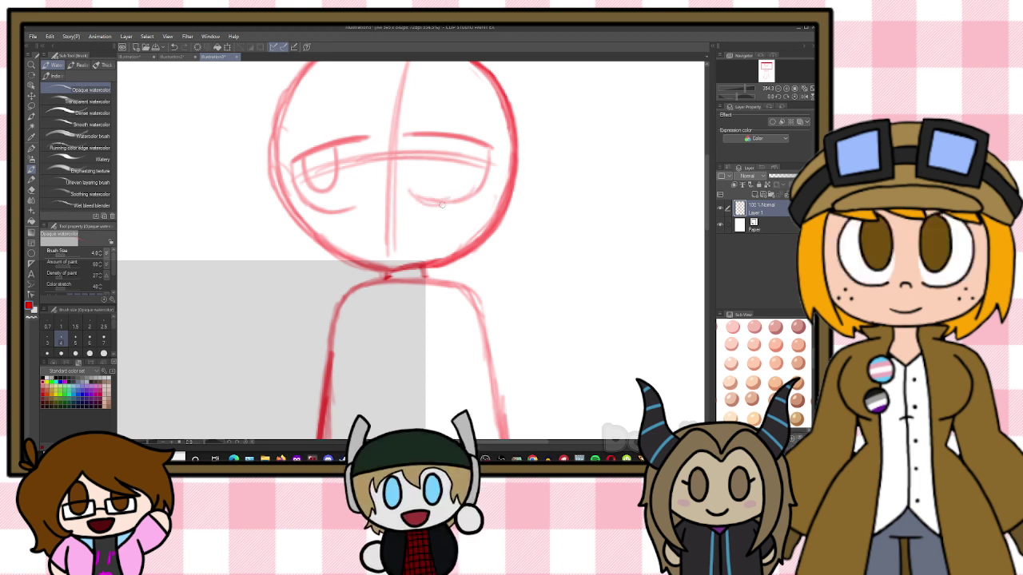
mouse_move(415, 141)
left_mouse_down()
mouse_move(438, 178)
mouse_move(447, 138)
mouse_move(430, 183)
mouse_move(413, 140)
left_mouse_up()
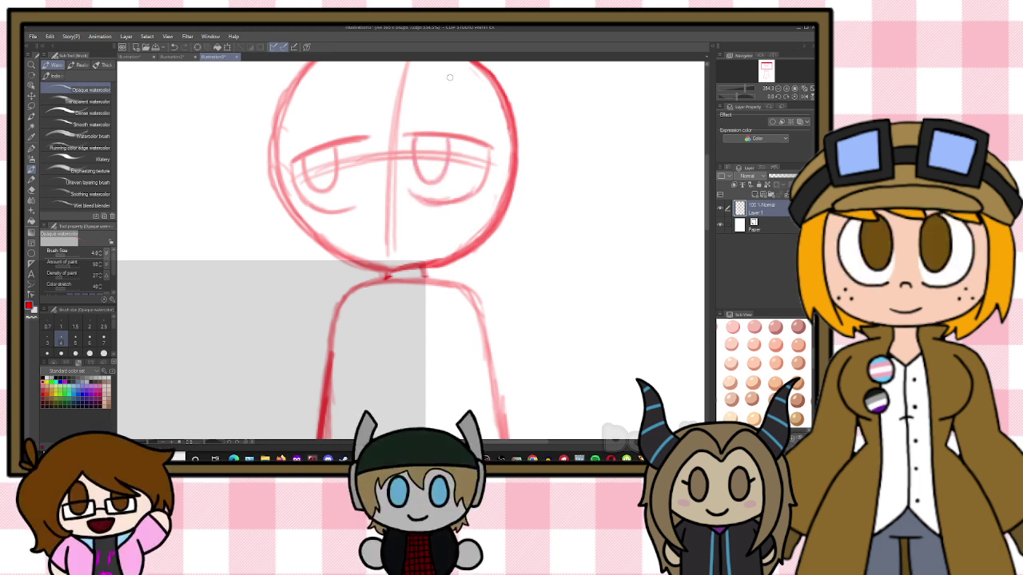
Strengthen the left iris and lower lid, then add inner under-eye creases, a small nose mark and a short mouth stroke
mouse_move(300, 160)
left_mouse_down()
mouse_move(334, 184)
mouse_move(337, 147)
left_mouse_up()
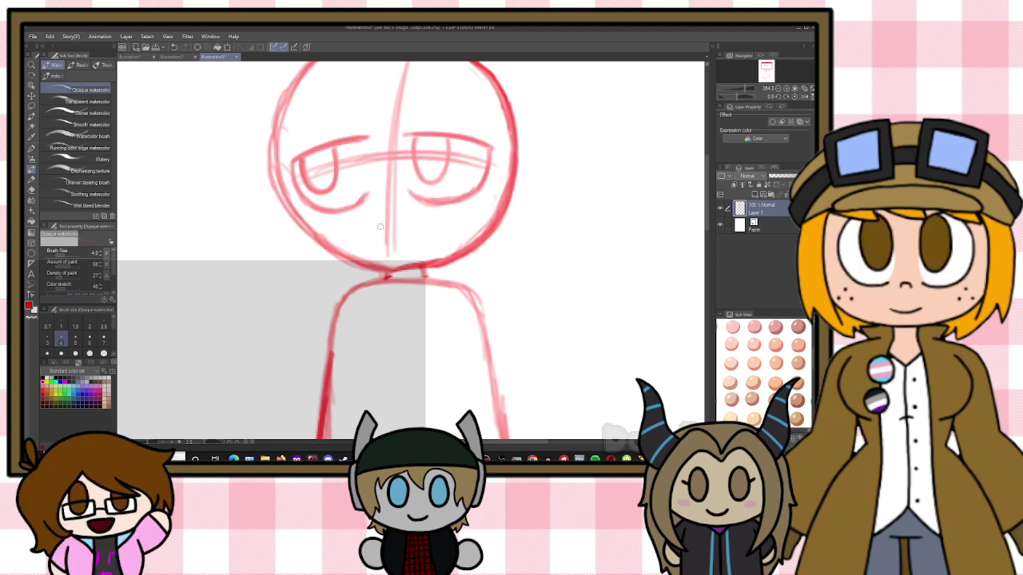
left_click_drag(370, 215, 354, 215)
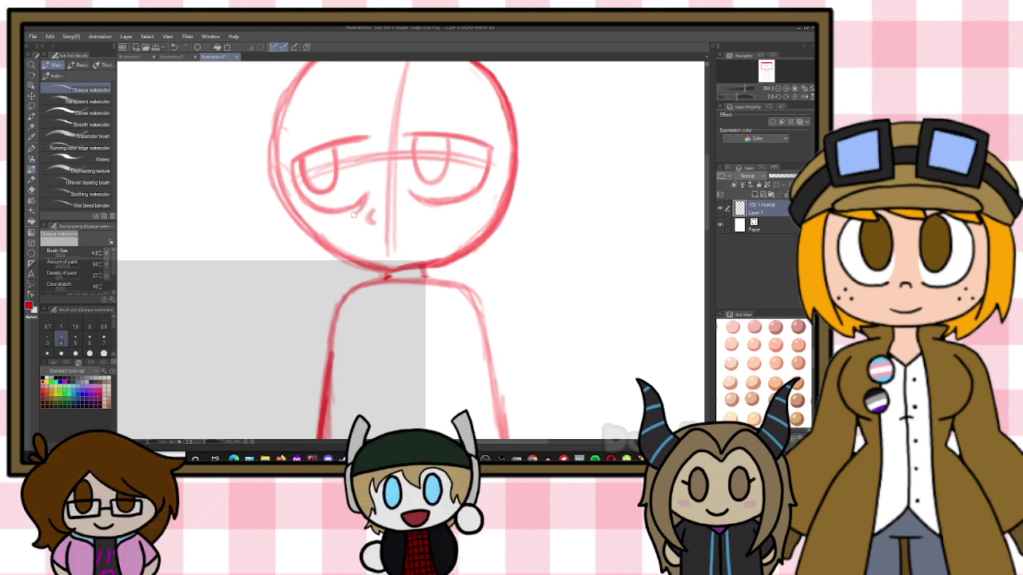
left_click_drag(431, 237, 424, 244)
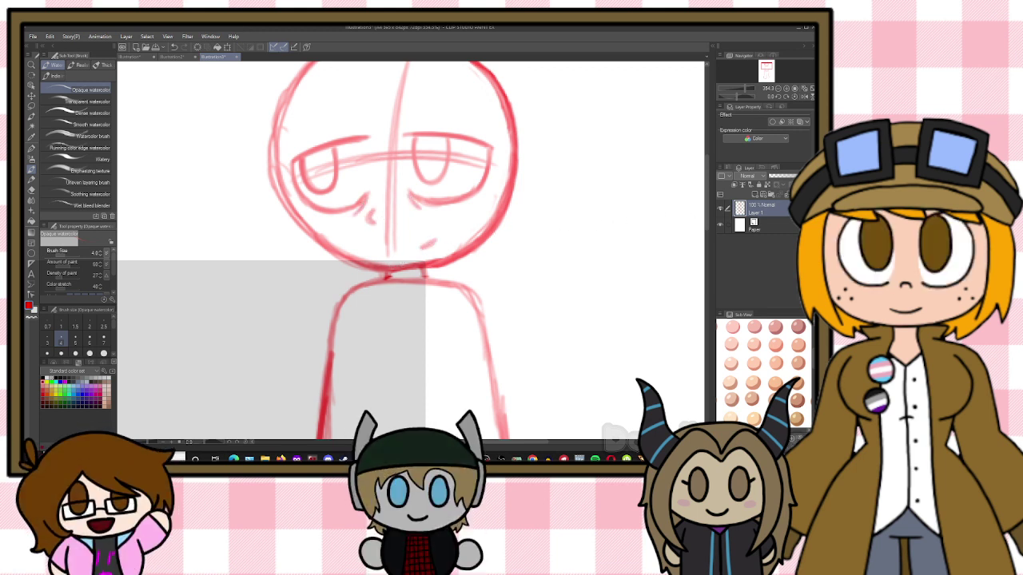
Sketch a round hair bun against the left side of the head and build up its outline with overlapping strokes
left_click_drag(707, 161, 707, 141)
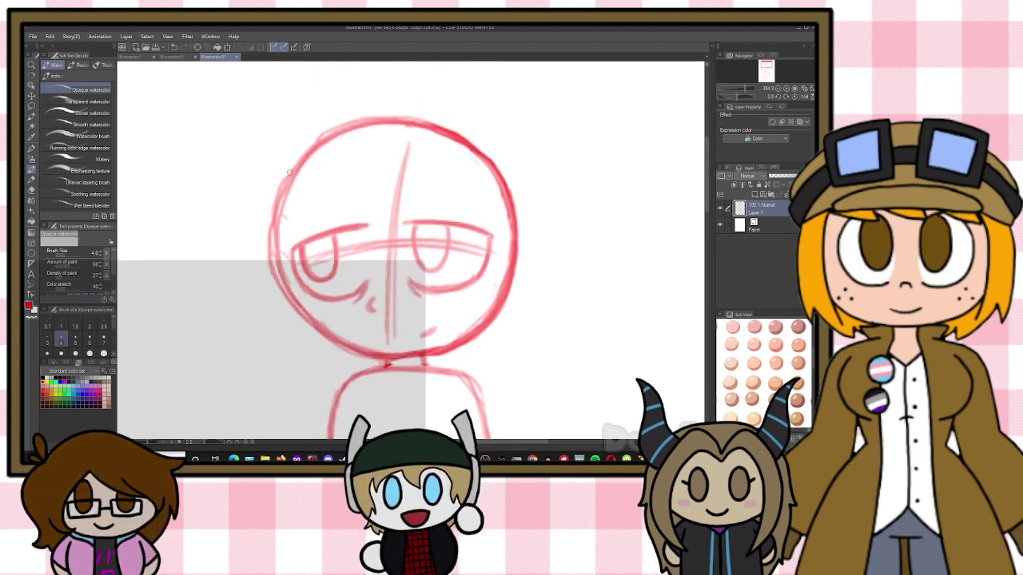
mouse_move(288, 172)
left_mouse_down()
mouse_move(245, 214)
mouse_move(267, 253)
left_mouse_up()
left_click_drag(267, 196, 292, 250)
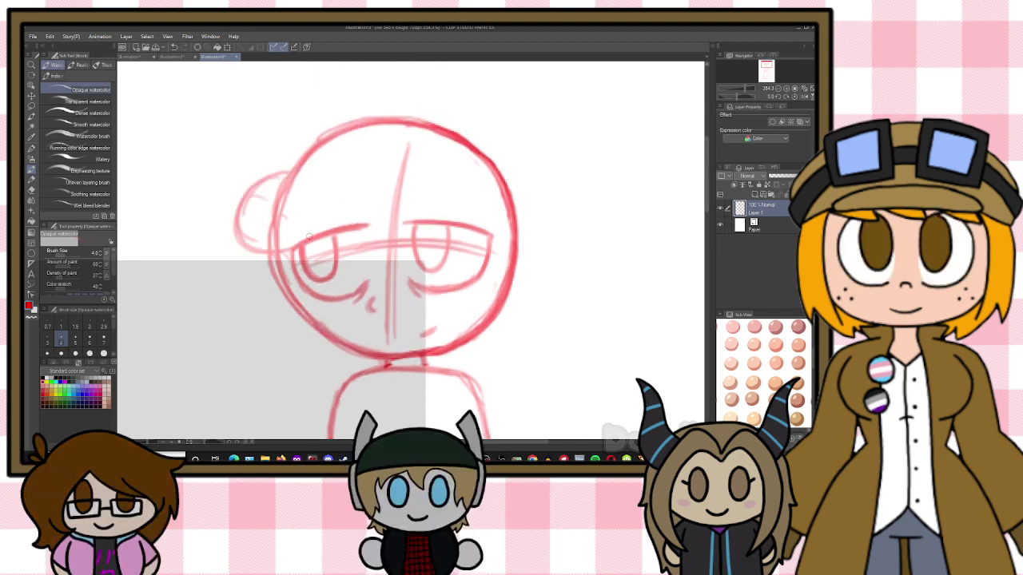
mouse_move(236, 212)
left_mouse_down()
mouse_move(267, 172)
mouse_move(297, 175)
left_mouse_up()
mouse_move(228, 236)
left_mouse_down()
mouse_move(283, 165)
mouse_move(238, 193)
left_mouse_up()
mouse_move(274, 165)
left_mouse_down()
mouse_move(227, 216)
mouse_move(253, 248)
left_mouse_up()
left_click_drag(231, 224, 288, 254)
Sketch curved fringe strokes across the forehead and a hair strand down each side of the face
mouse_move(302, 221)
left_mouse_down()
mouse_move(406, 201)
mouse_move(389, 200)
mouse_move(442, 214)
left_mouse_up()
left_click_drag(375, 207, 481, 191)
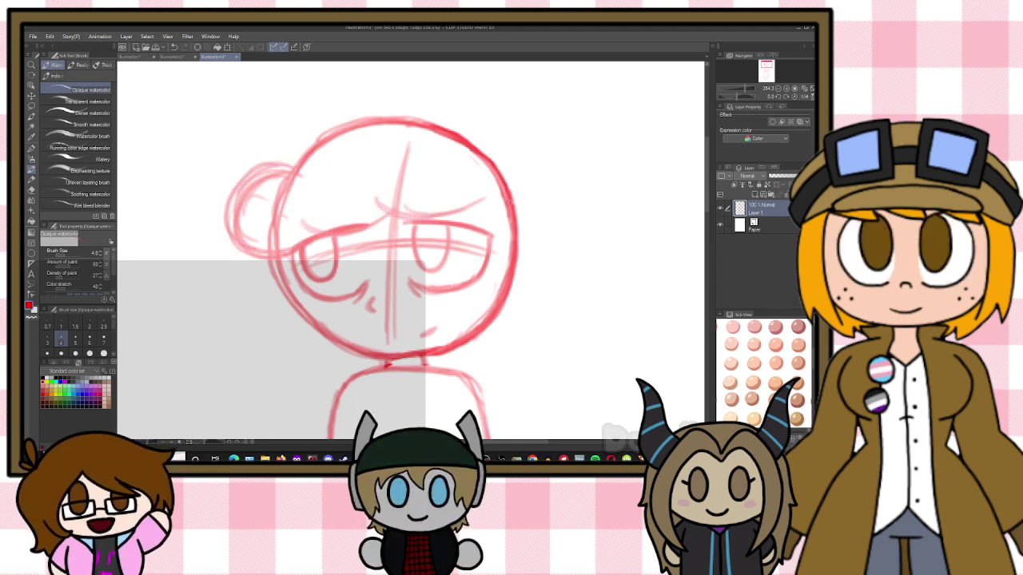
left_click_drag(501, 251, 506, 343)
mouse_move(269, 260)
left_mouse_down()
mouse_move(264, 334)
mouse_move(302, 361)
left_mouse_up()
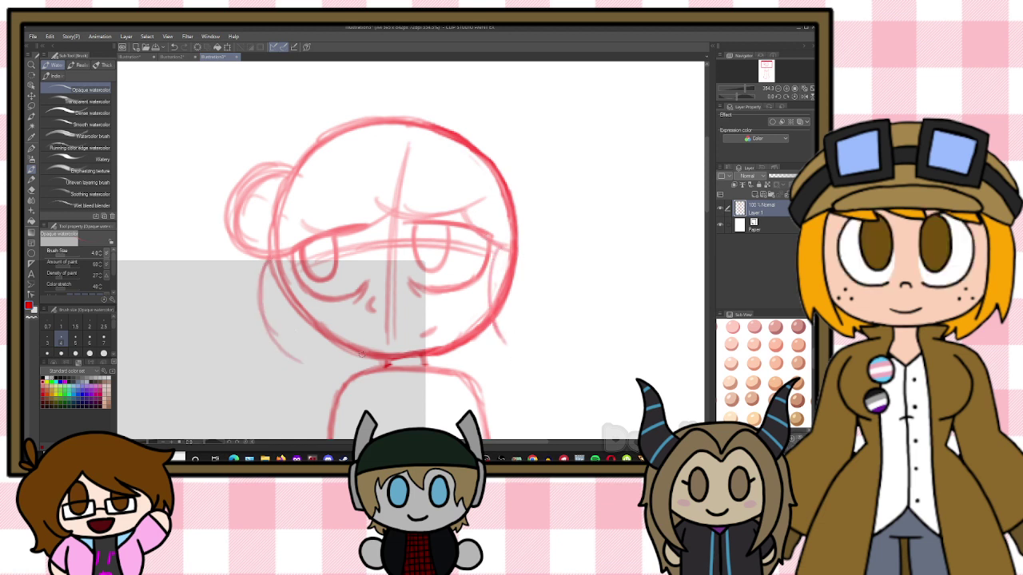
Extend the left hair with a curved lock beside the shoulder, darken the fringe and add an outer strand on the right
scroll(400, 255, "down", 5)
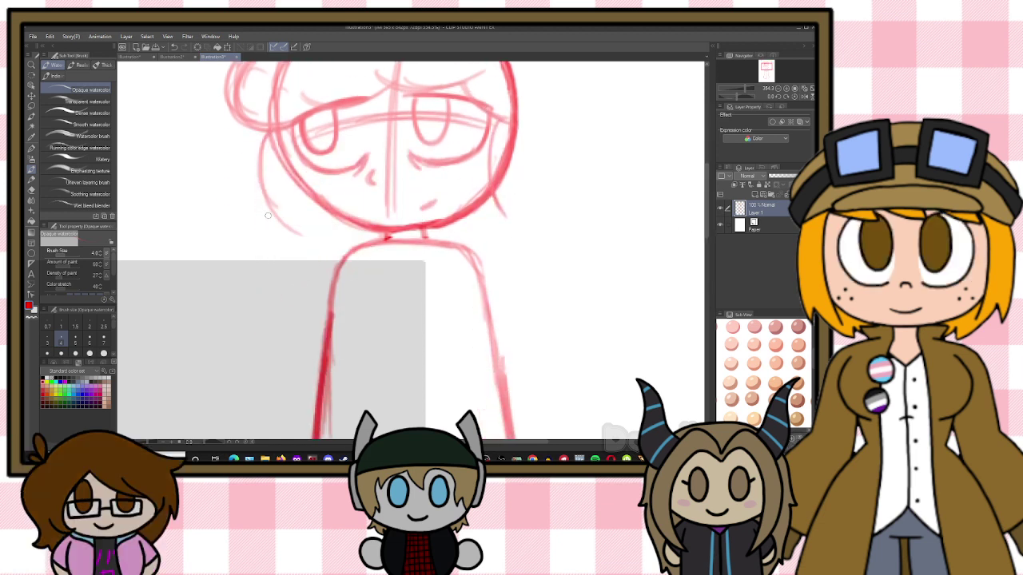
mouse_move(264, 213)
left_mouse_down()
mouse_move(239, 278)
mouse_move(257, 329)
left_mouse_up()
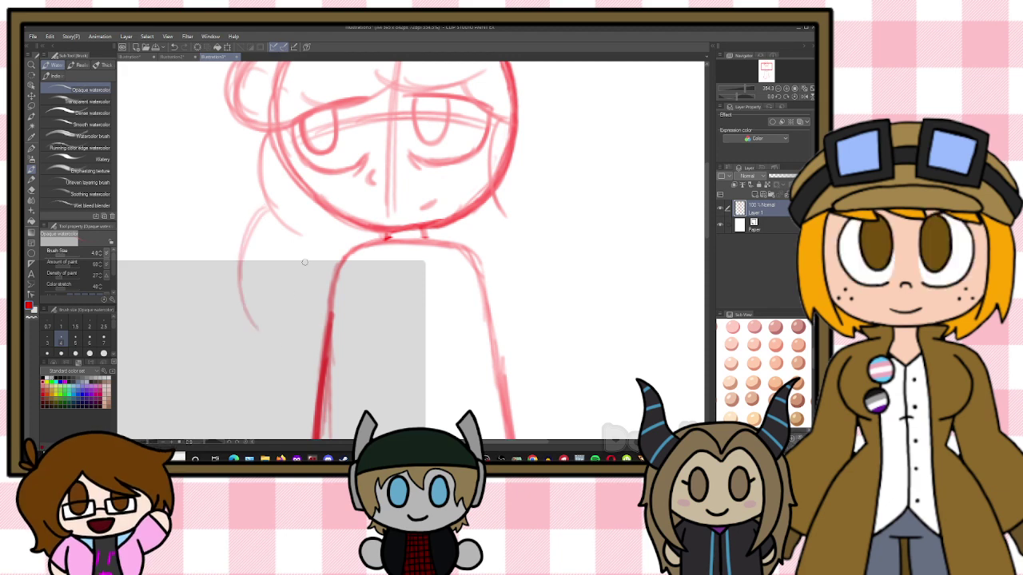
scroll(305, 262, "down", 5)
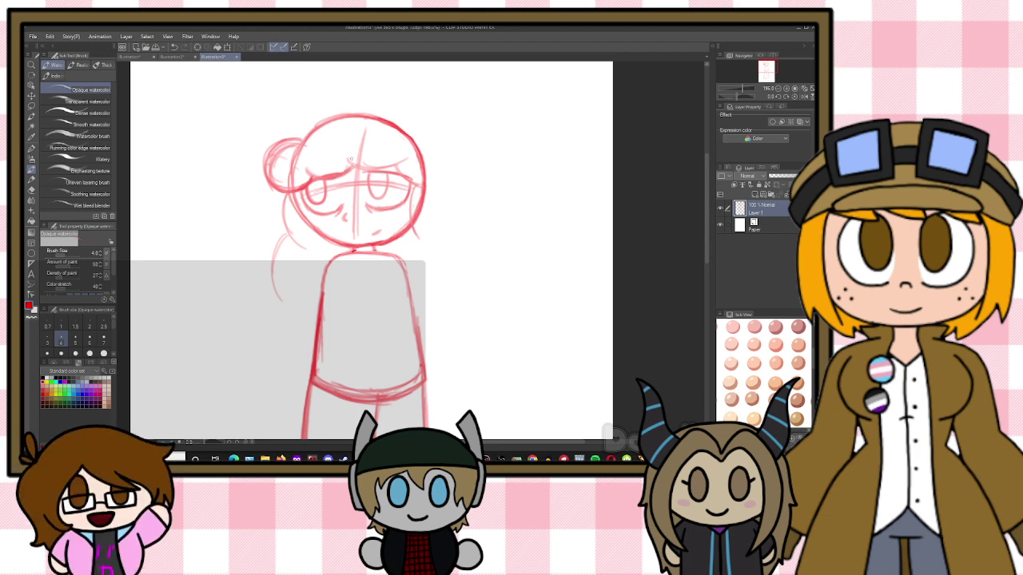
mouse_move(372, 167)
left_mouse_down()
mouse_move(396, 163)
mouse_move(418, 186)
mouse_move(432, 243)
left_mouse_up()
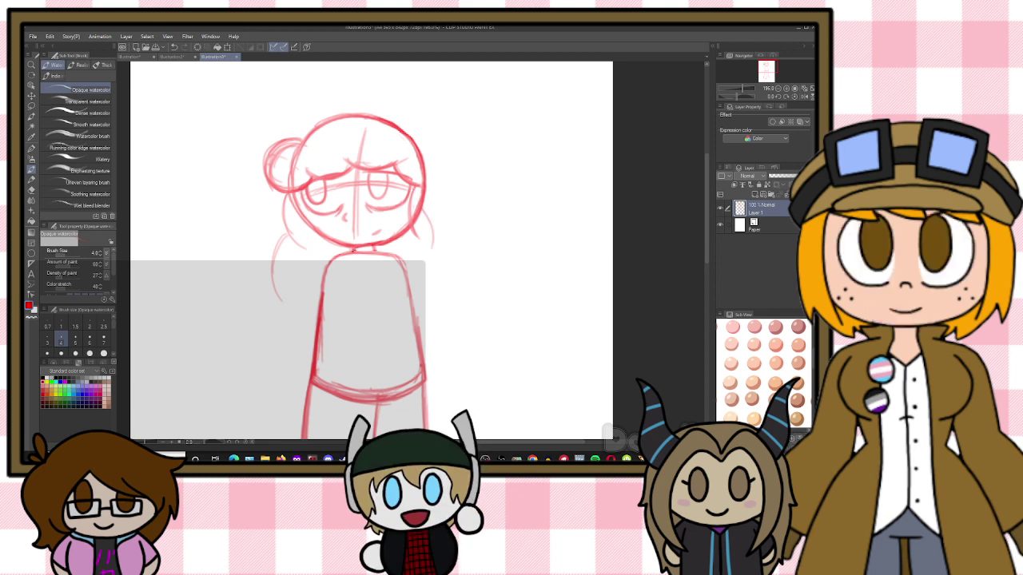
Sketch the outer lines of both arms sloping down and outward from the shoulders
left_click_drag(328, 253, 295, 324)
left_click_drag(317, 276, 299, 313)
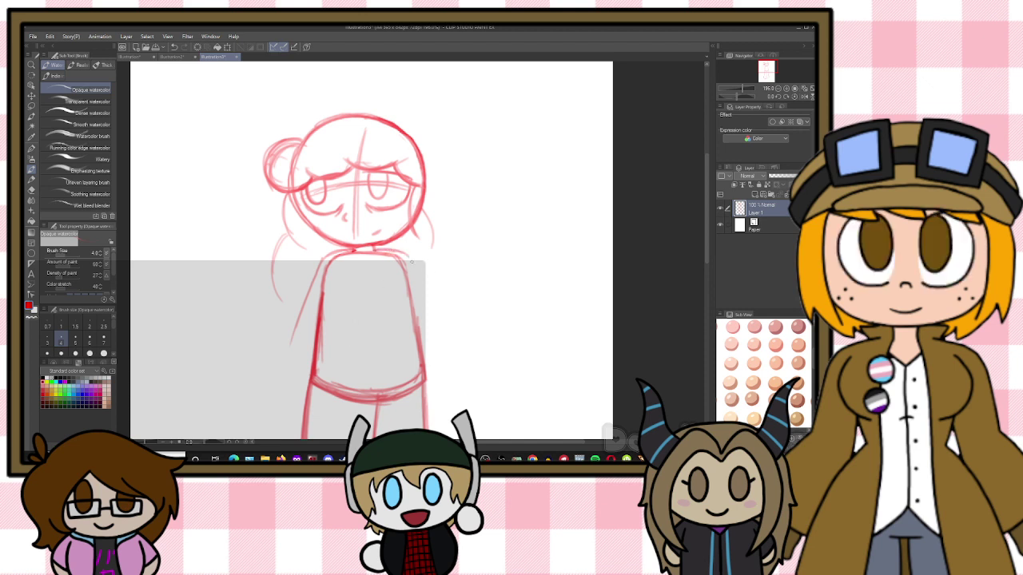
left_click_drag(411, 262, 446, 341)
left_click_drag(303, 315, 267, 390)
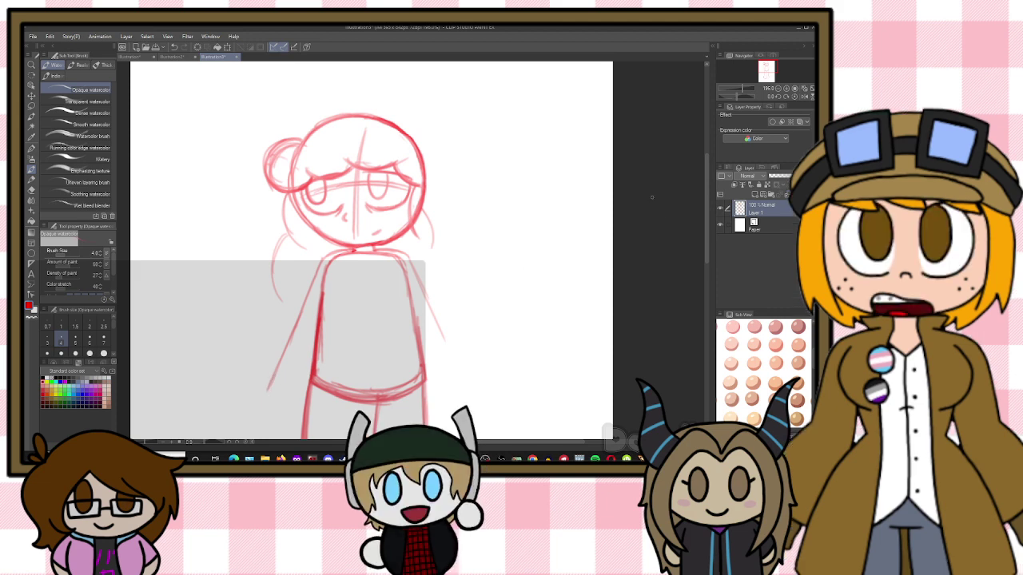
Draw rounded hand shapes at the ends of both arms beside the hips and strengthen the outer arm lines
scroll(690, 256, "down", 3)
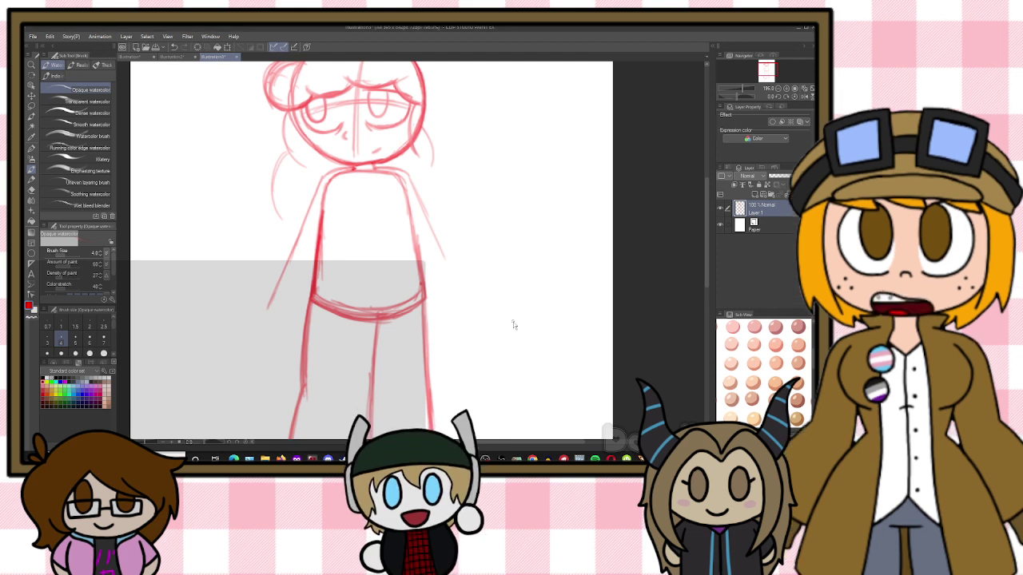
scroll(466, 271, "up", 1)
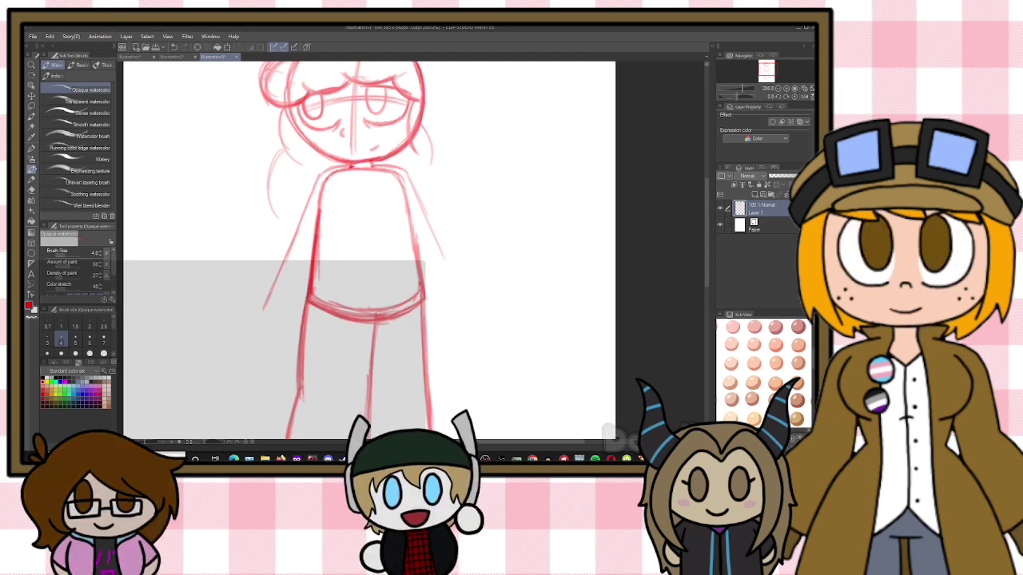
left_click_drag(272, 286, 264, 312)
left_click_drag(271, 324, 297, 328)
mouse_move(445, 267)
left_mouse_down()
mouse_move(455, 301)
mouse_move(430, 326)
left_mouse_up()
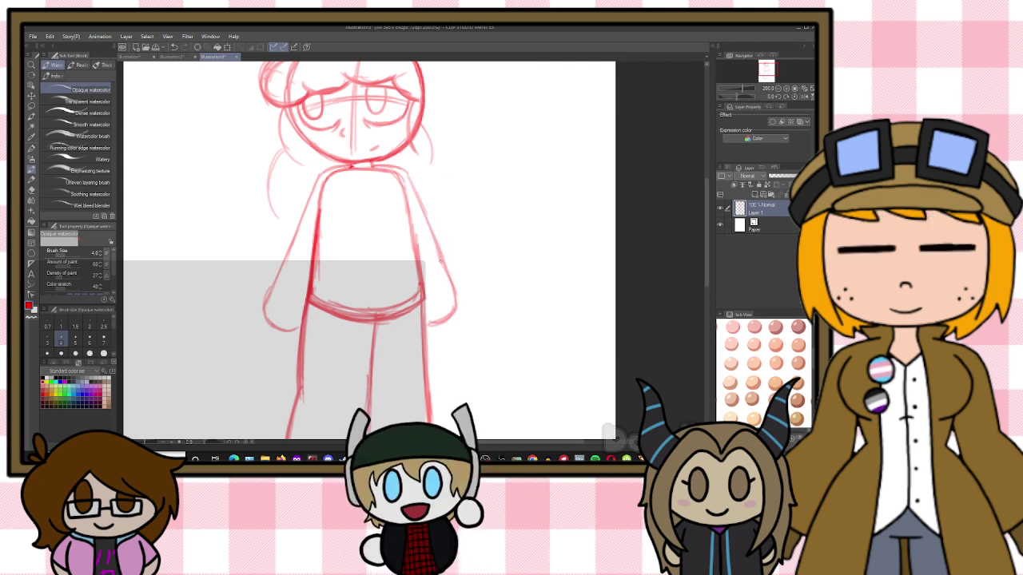
left_click_drag(419, 200, 457, 307)
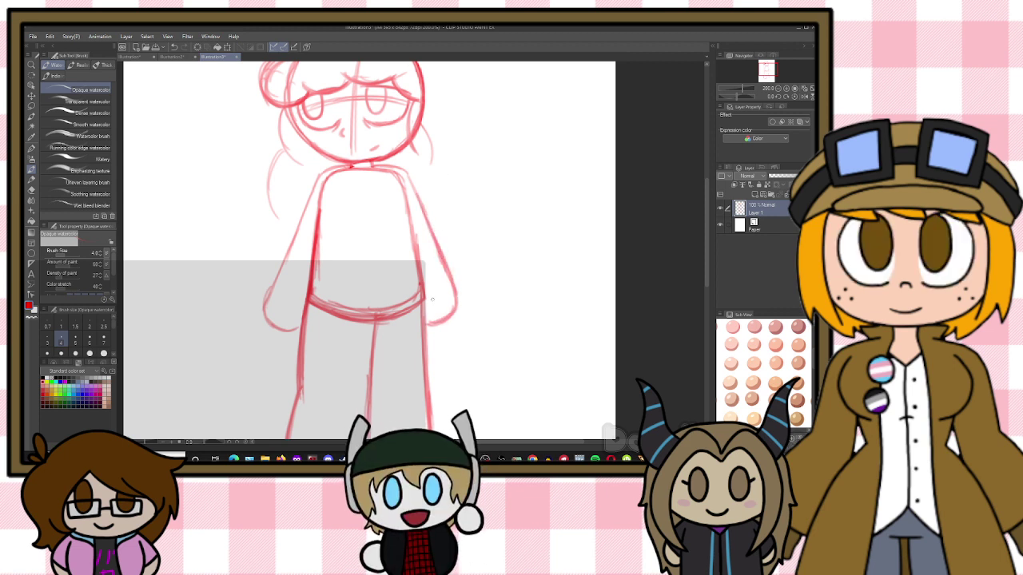
left_click_drag(294, 234, 267, 297)
left_click_drag(318, 182, 266, 296)
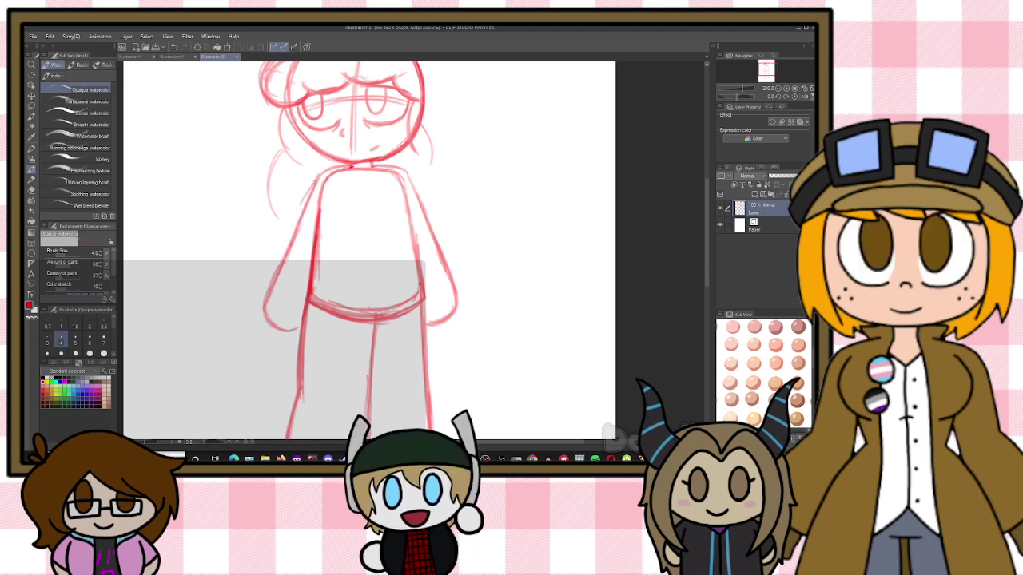
Add short sleeve hems on both upper arms and flared long-sleeve cuffs above the hands, darkening the forearm edges
mouse_move(317, 182)
left_mouse_down()
mouse_move(298, 211)
mouse_move(304, 221)
mouse_move(300, 214)
left_mouse_up()
mouse_move(406, 171)
left_mouse_down()
mouse_move(430, 207)
mouse_move(422, 220)
left_mouse_up()
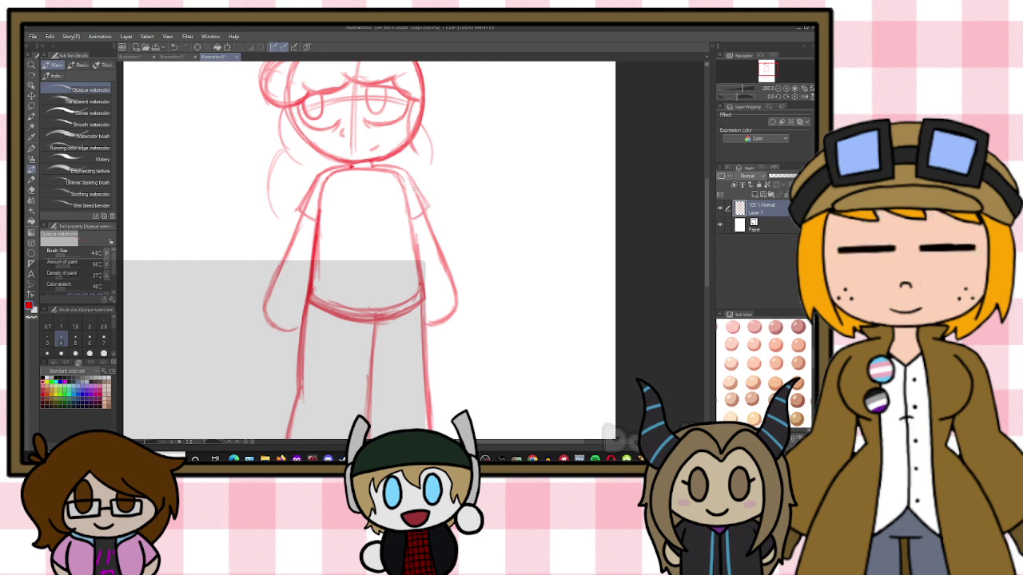
left_click_drag(270, 295, 301, 318)
left_click_drag(270, 295, 297, 317)
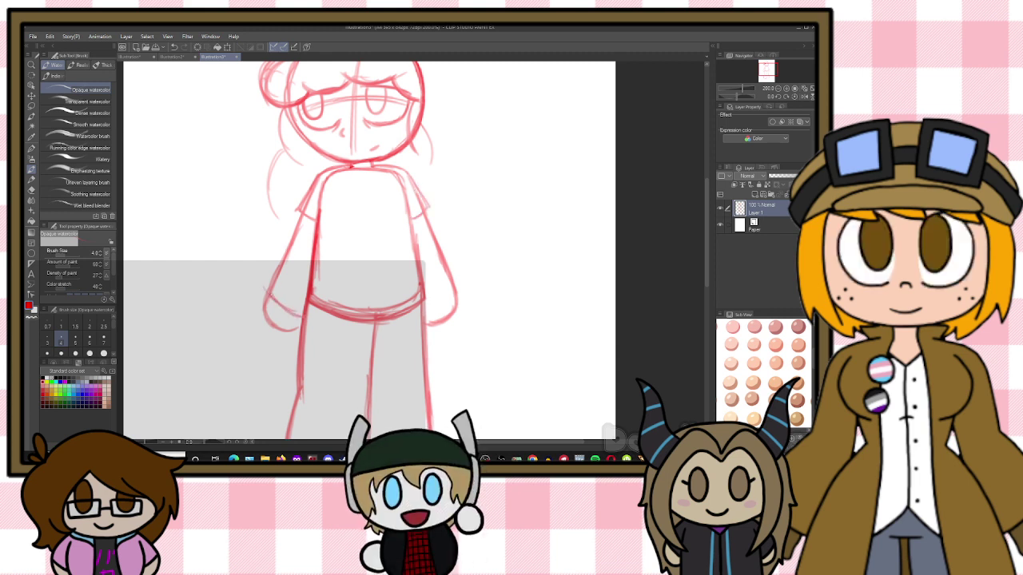
left_click_drag(279, 261, 300, 224)
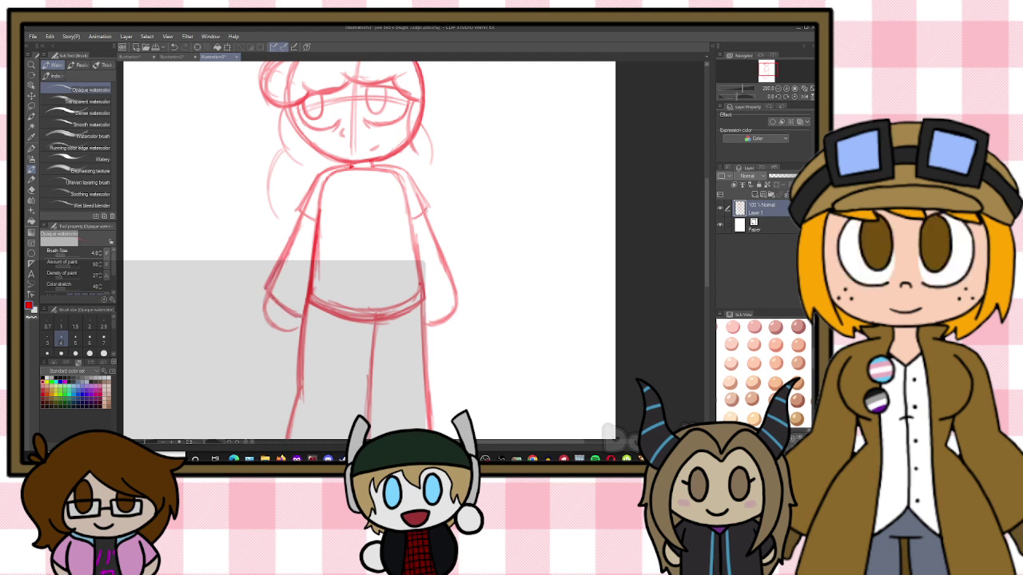
mouse_move(428, 214)
left_mouse_down()
mouse_move(455, 275)
mouse_move(425, 306)
left_mouse_up()
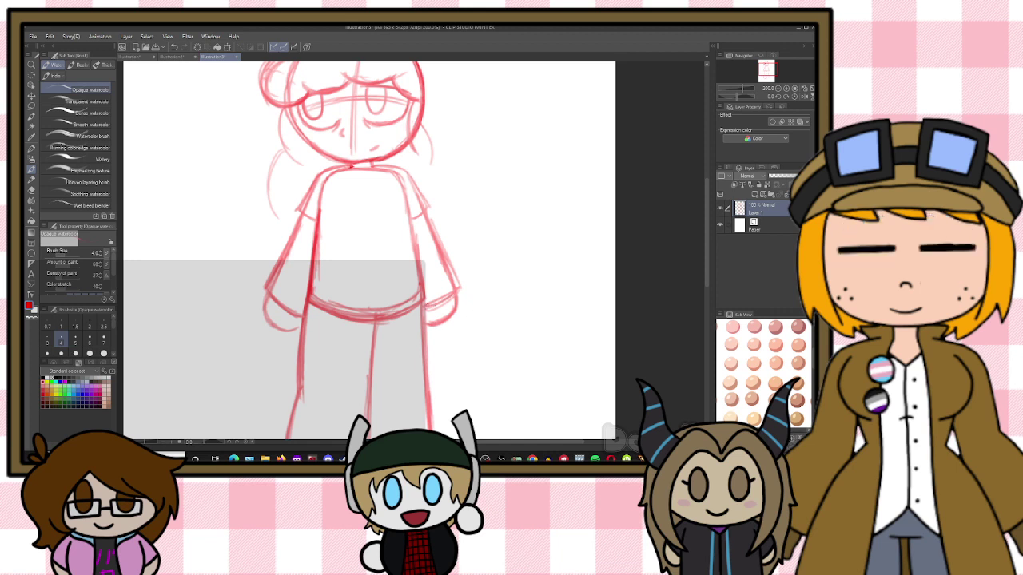
left_click_drag(428, 213, 457, 288)
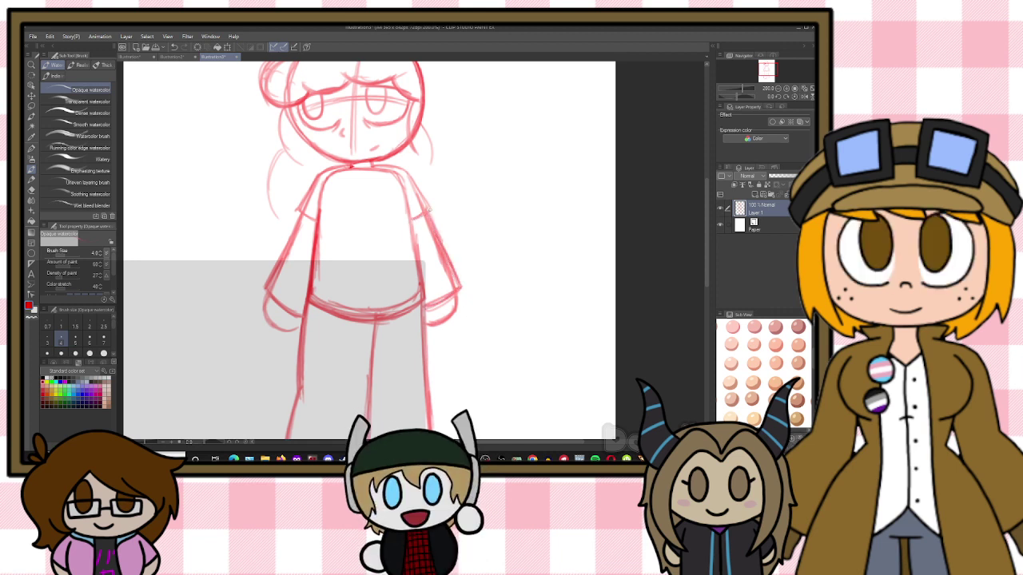
Reinforce the short sleeve on the right arm and draw a curved neckline below the neck
left_click_drag(430, 209, 418, 217)
left_click_drag(407, 172, 430, 204)
mouse_move(361, 181)
left_mouse_down()
mouse_move(370, 175)
mouse_move(354, 178)
left_mouse_up()
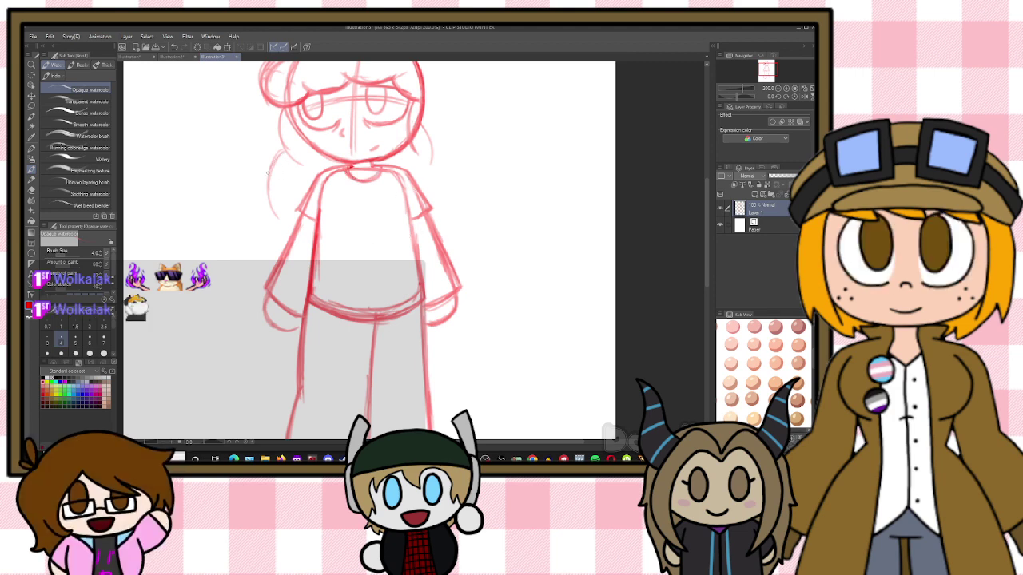
Draw and darken the wavy hair locks falling behind both shoulders, curving their lower ends in toward the arms
left_click_drag(275, 178, 271, 214)
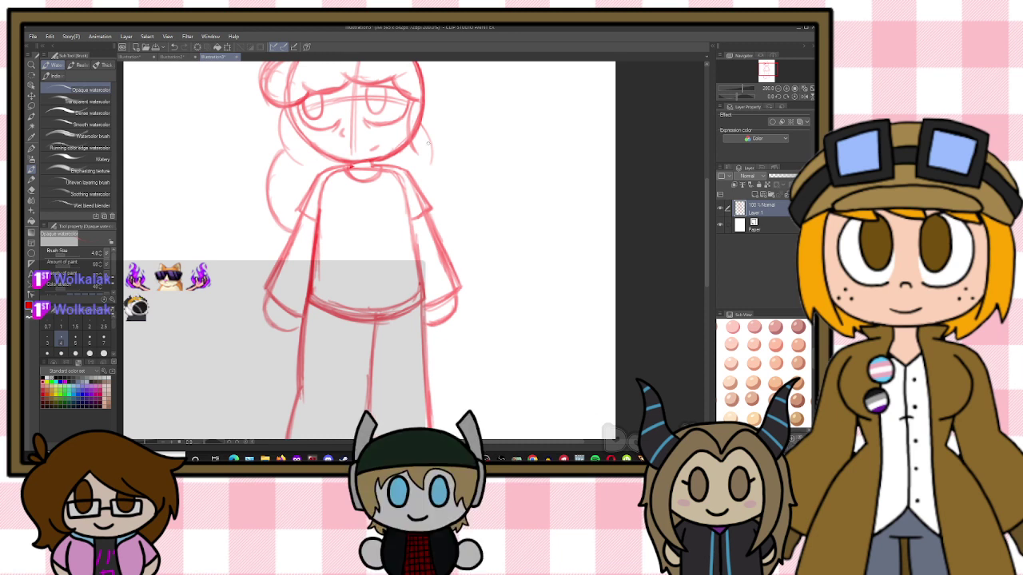
mouse_move(424, 130)
left_mouse_down()
mouse_move(429, 173)
mouse_move(449, 208)
left_mouse_up()
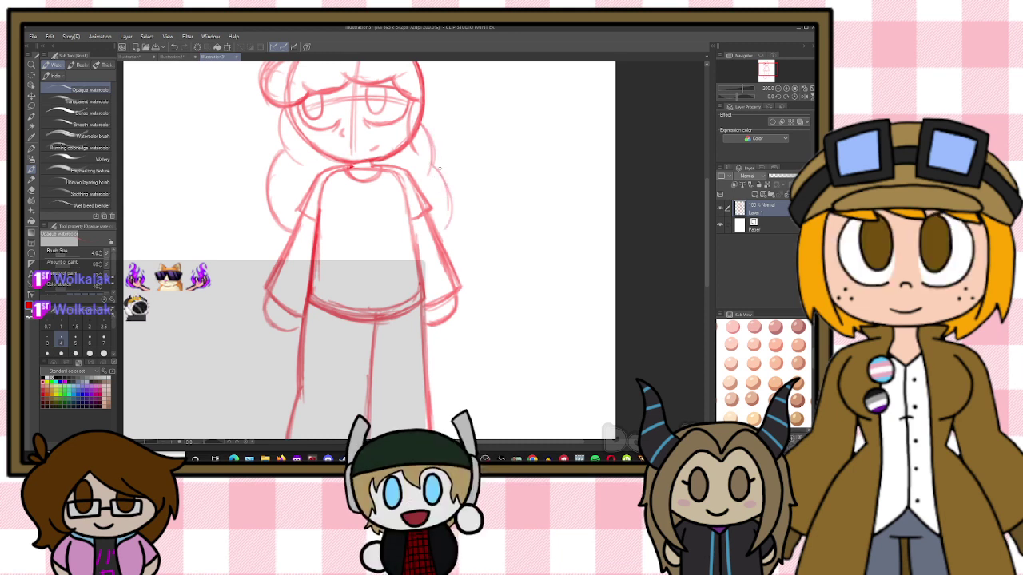
mouse_move(441, 173)
left_mouse_down()
mouse_move(449, 224)
mouse_move(440, 231)
left_mouse_up()
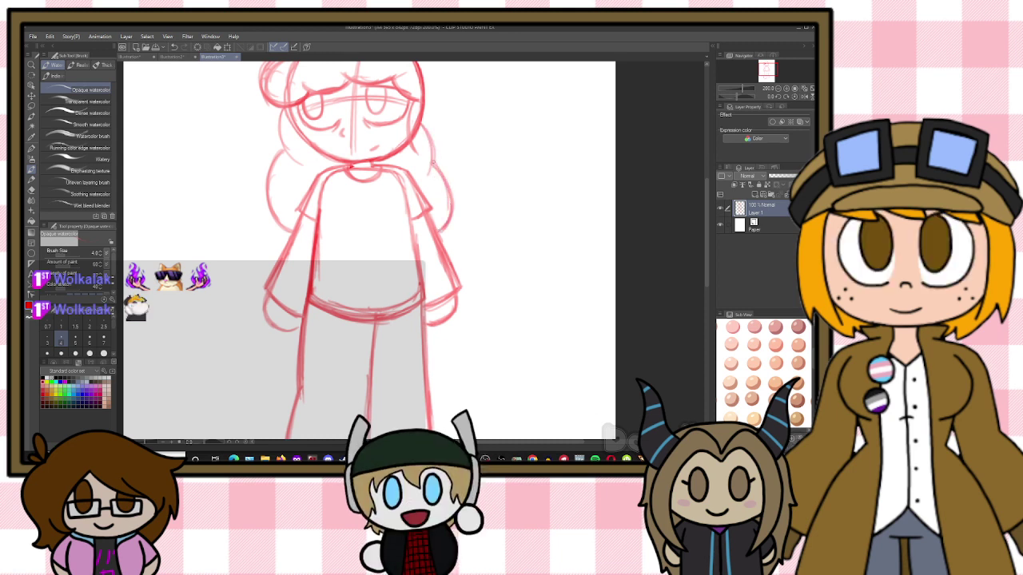
left_click_drag(433, 159, 446, 185)
left_click_drag(428, 140, 451, 209)
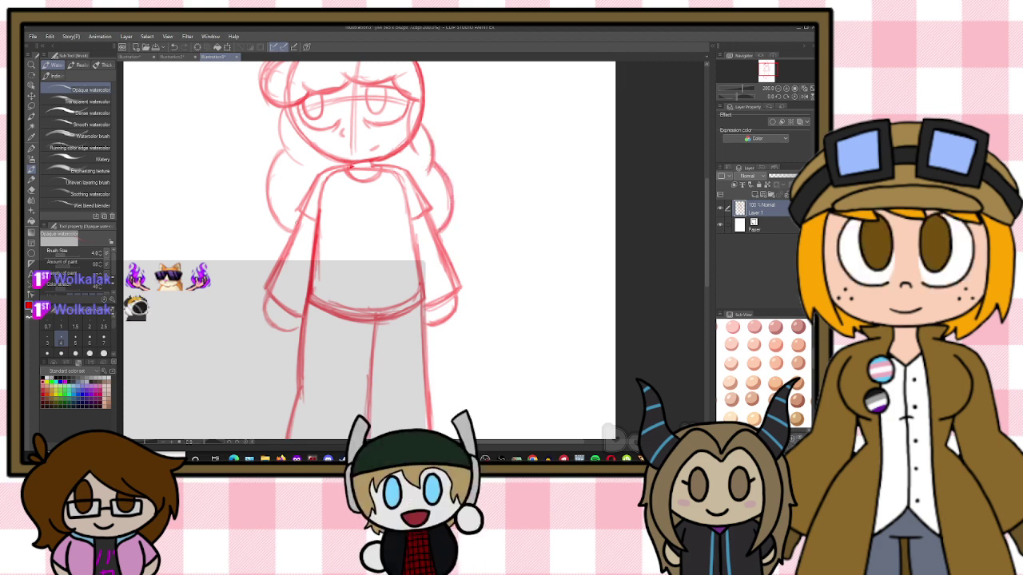
left_click_drag(292, 230, 279, 218)
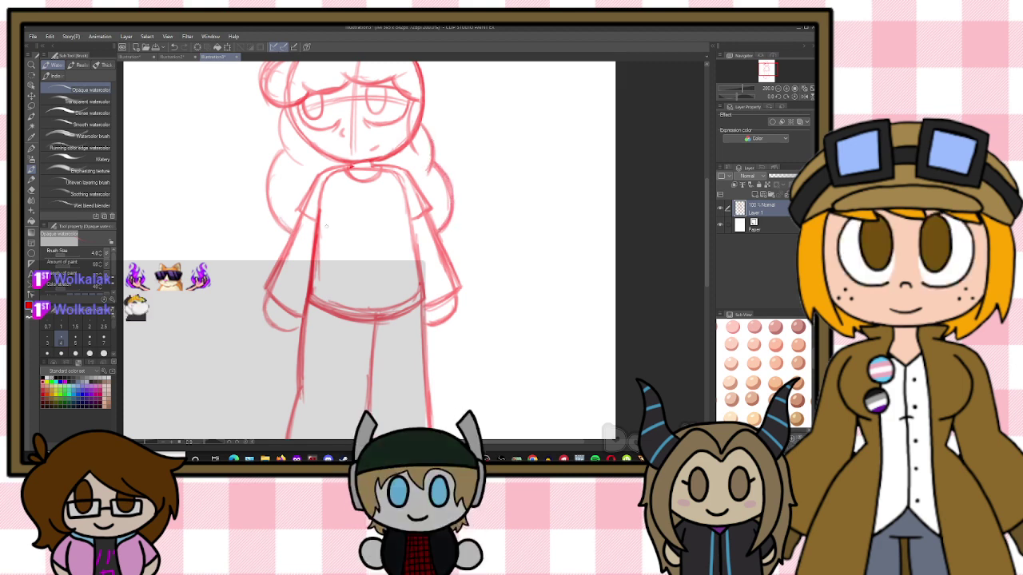
Rotate and nudge the lassoed right-hand hair lock inward toward the arm, and reinforce the outer edge of the left-hand lock
left_click_drag(706, 228, 707, 209)
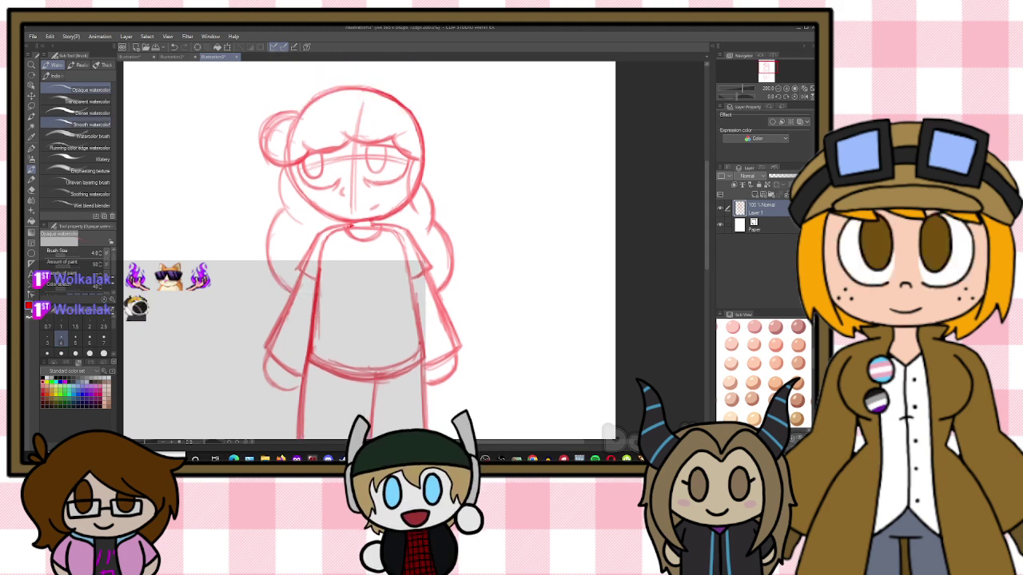
left_click(32, 106)
mouse_move(469, 258)
left_mouse_down()
mouse_move(454, 296)
mouse_move(443, 295)
mouse_move(423, 235)
mouse_move(425, 178)
left_mouse_up()
left_click(476, 311)
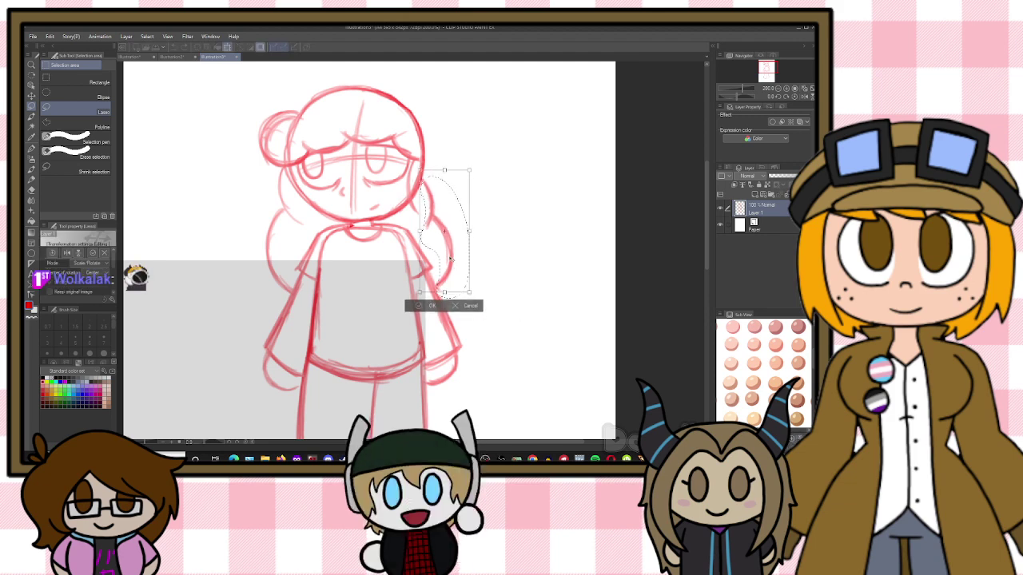
left_click_drag(493, 235, 454, 250)
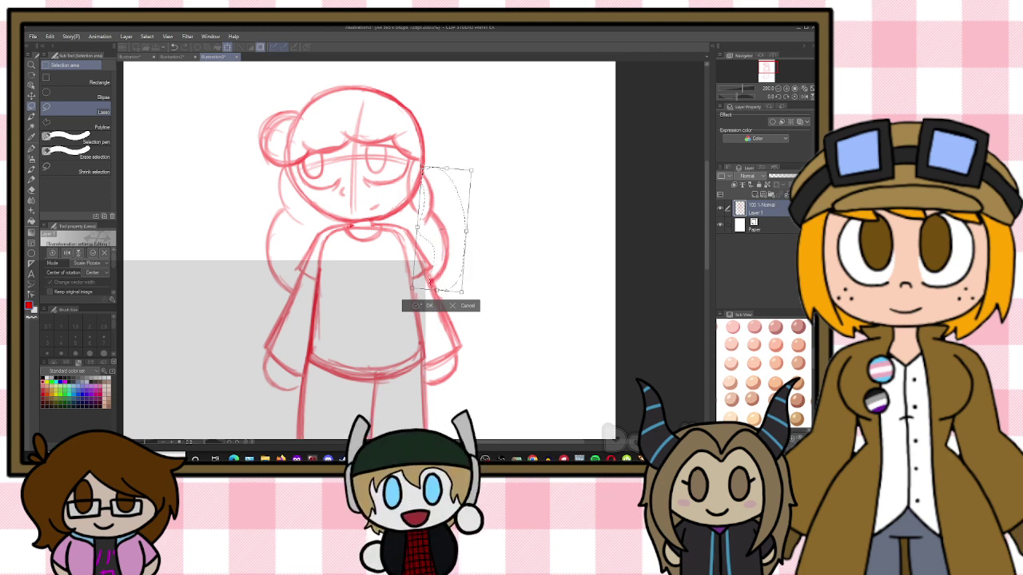
key("Return")
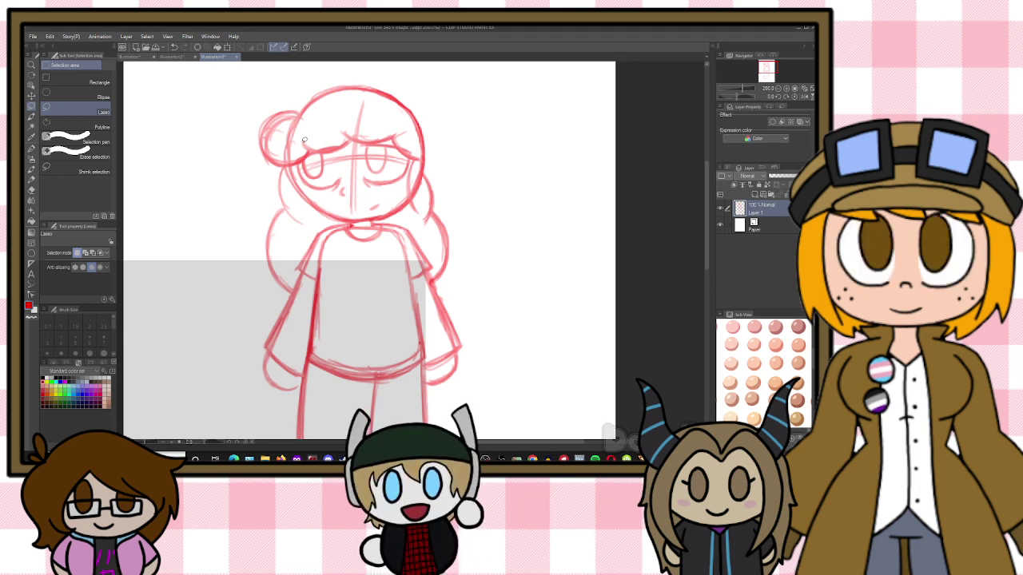
key("b")
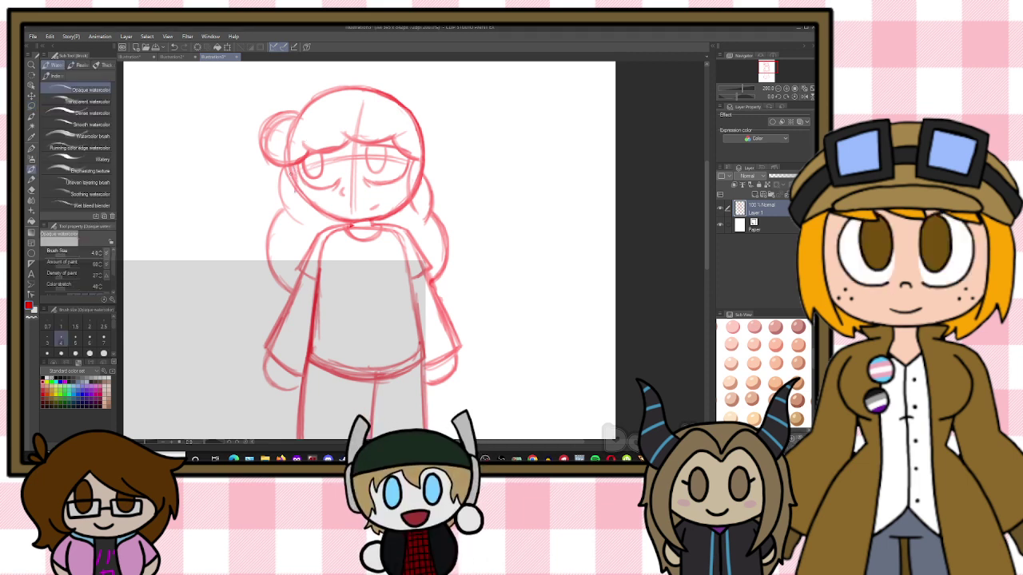
mouse_move(285, 170)
left_mouse_down()
mouse_move(284, 209)
mouse_move(304, 224)
mouse_move(267, 243)
left_mouse_up()
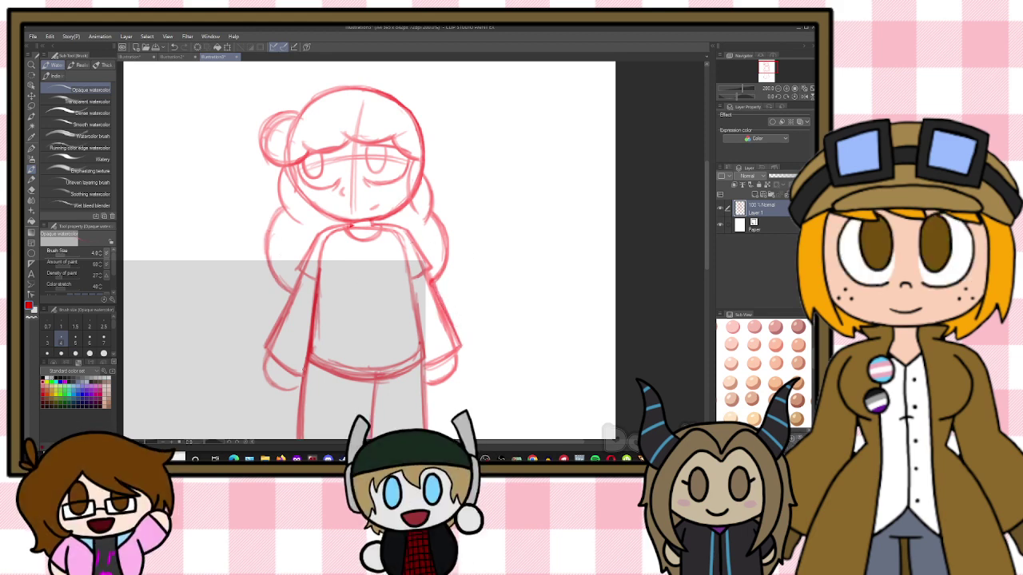
Draw a necklace with a round spiral pendant on the chest and reinforce the hair outline over the head
mouse_move(706, 242)
left_mouse_down()
mouse_move(706, 263)
mouse_move(706, 247)
left_mouse_up()
mouse_move(365, 232)
left_mouse_down()
mouse_move(361, 258)
mouse_move(378, 244)
mouse_move(366, 231)
mouse_move(357, 239)
mouse_move(371, 243)
mouse_move(357, 241)
mouse_move(364, 231)
mouse_move(379, 244)
mouse_move(374, 257)
mouse_move(351, 218)
left_mouse_up()
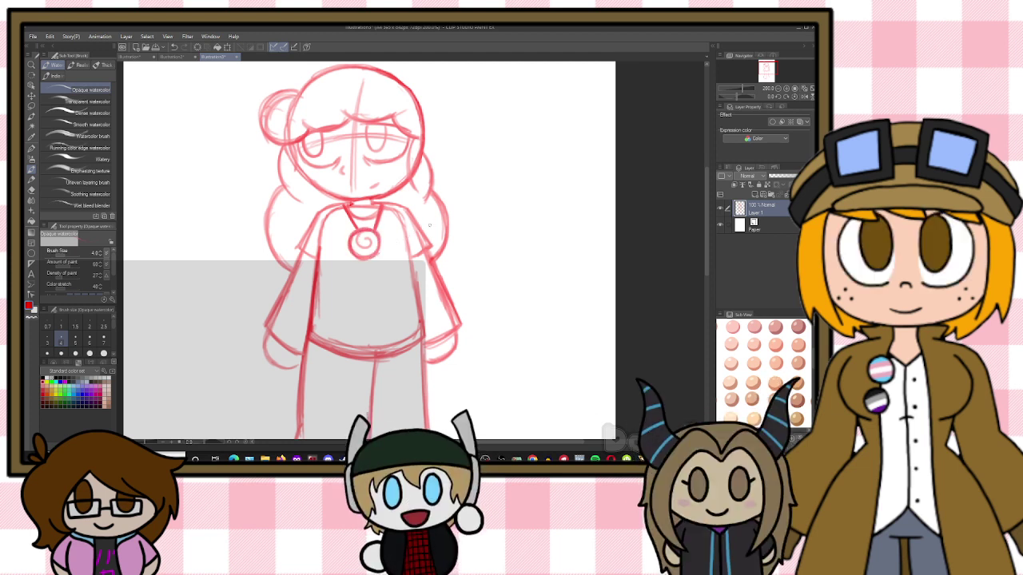
scroll(683, 218, "up", 2)
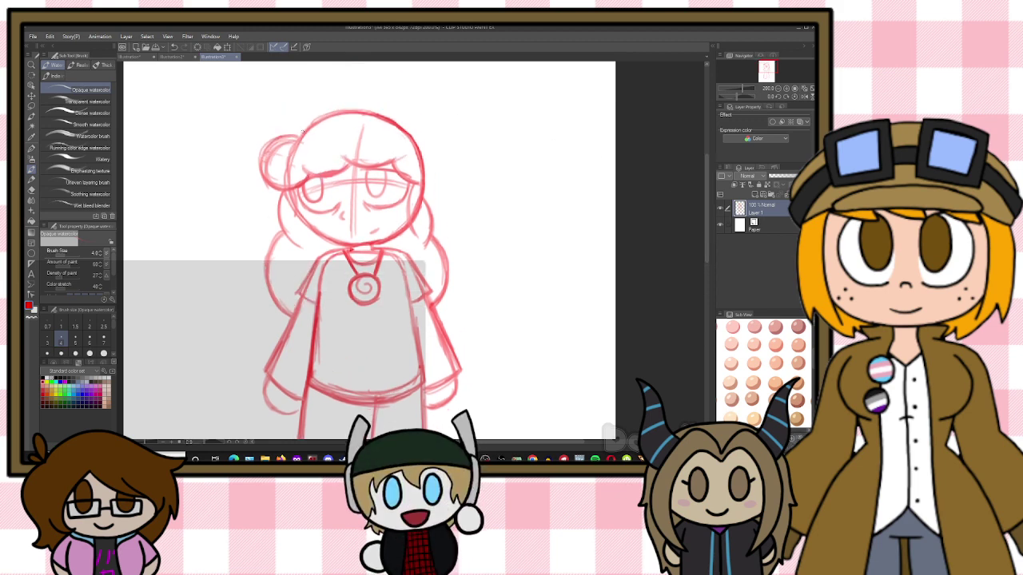
mouse_move(297, 139)
left_mouse_down()
mouse_move(342, 110)
mouse_move(396, 120)
mouse_move(415, 142)
mouse_move(427, 197)
left_mouse_up()
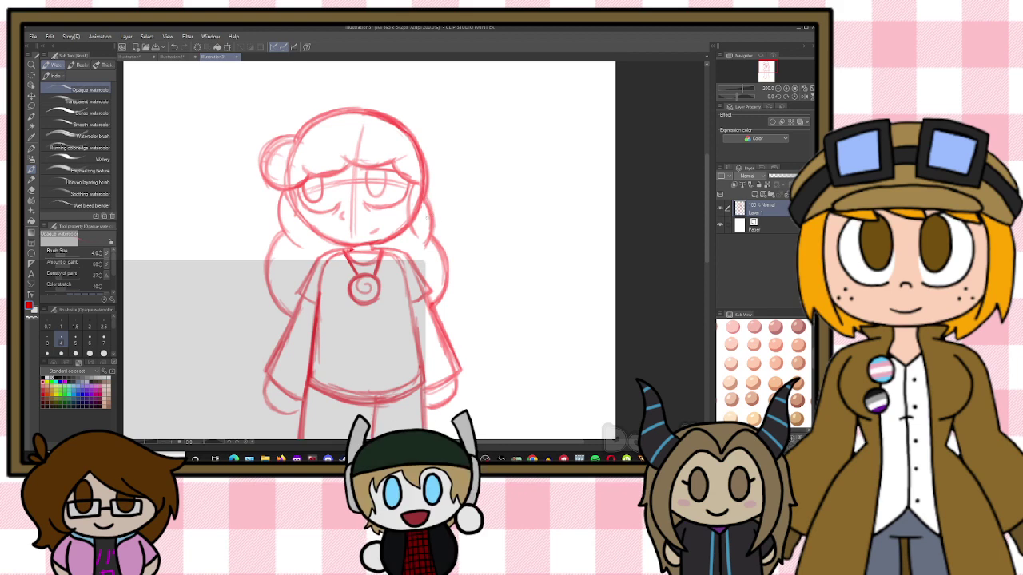
Lasso the left-hand sleeve cuff and hand, move them slightly inward toward the hip, and deselect
scroll(579, 218, "down", 5)
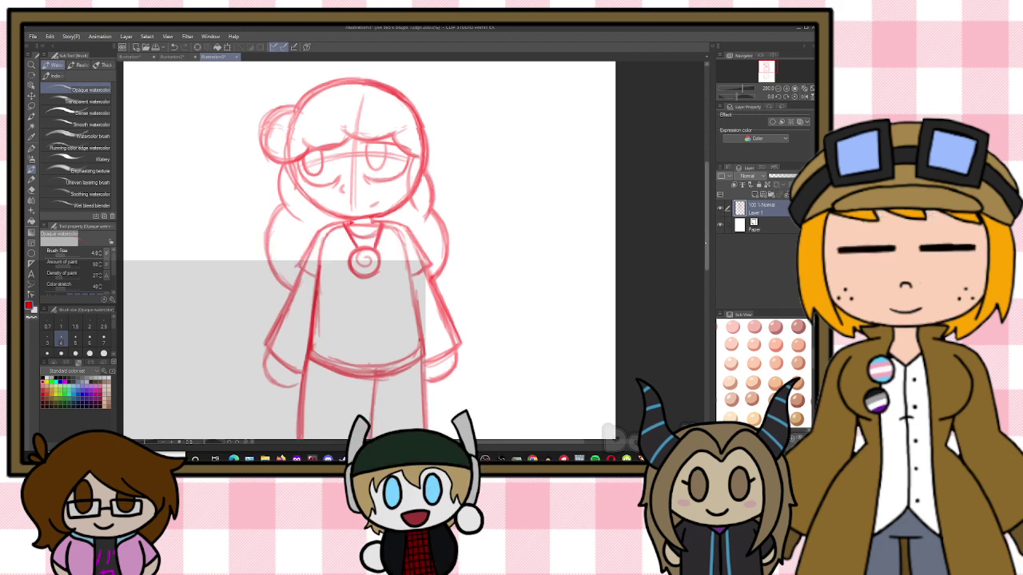
key("m")
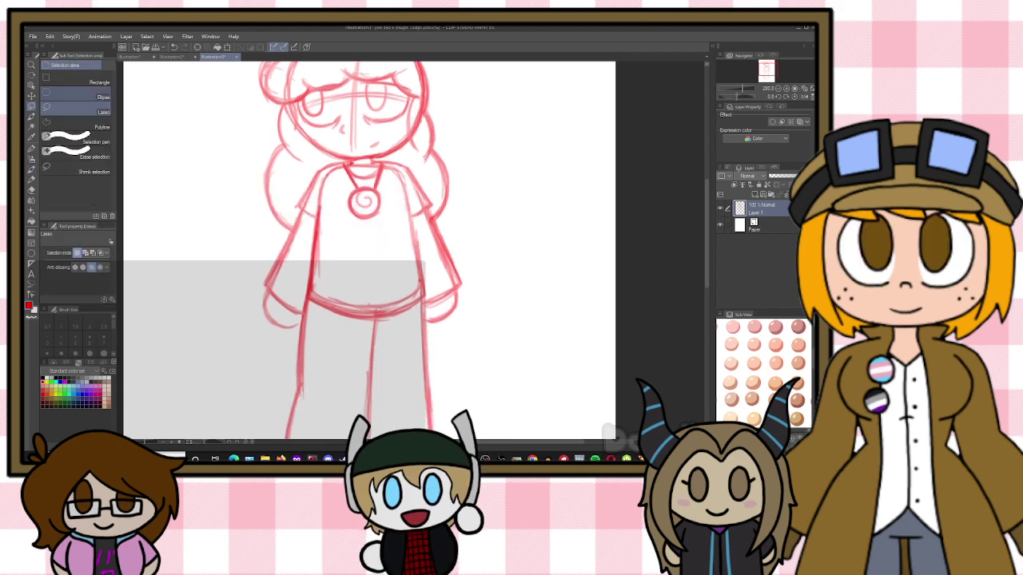
mouse_move(270, 247)
left_mouse_down()
mouse_move(296, 261)
mouse_move(304, 306)
mouse_move(270, 247)
left_mouse_up()
key("ctrl+t")
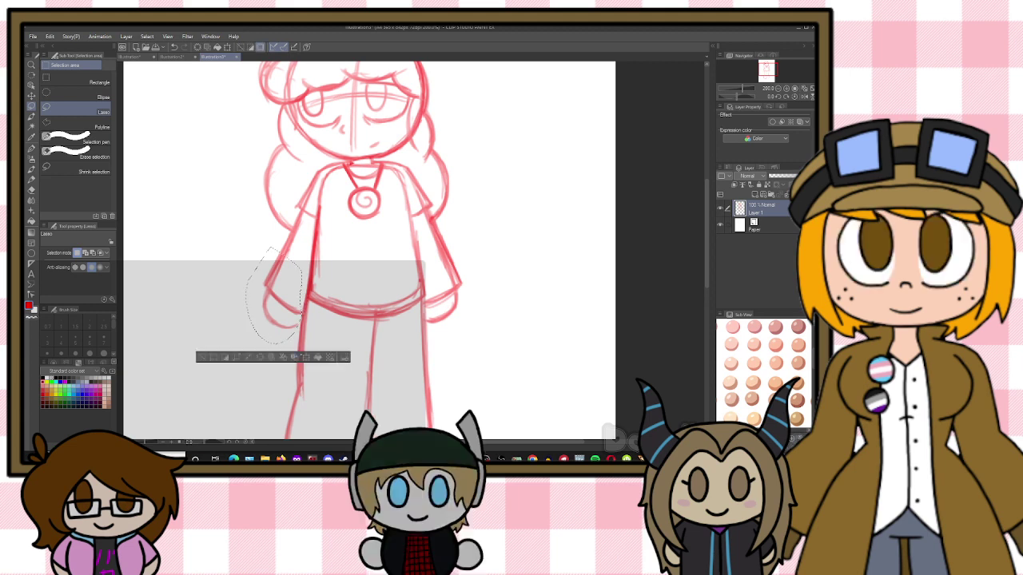
left_click_drag(283, 312, 291, 316)
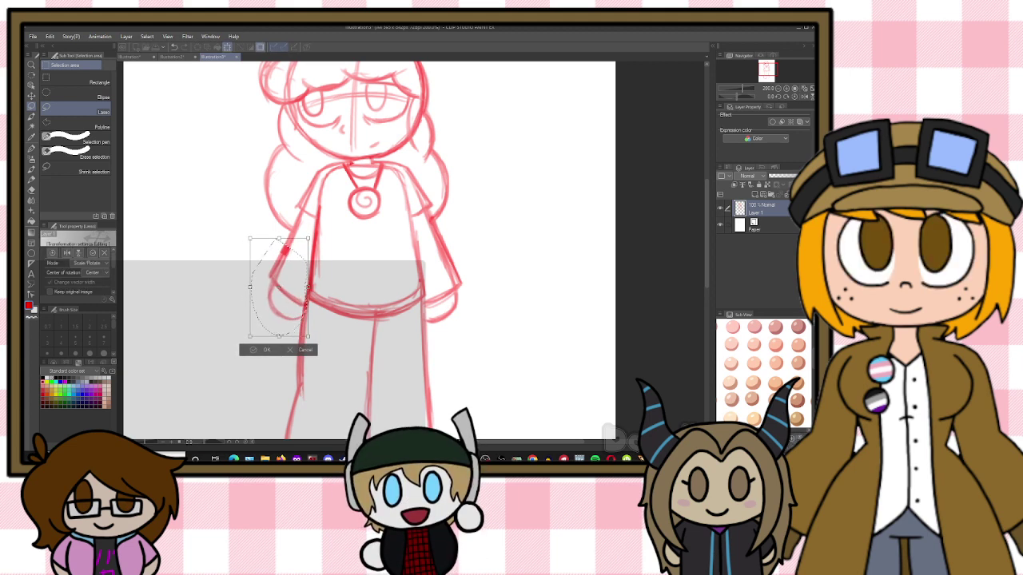
key("Return")
key("ctrl+d")
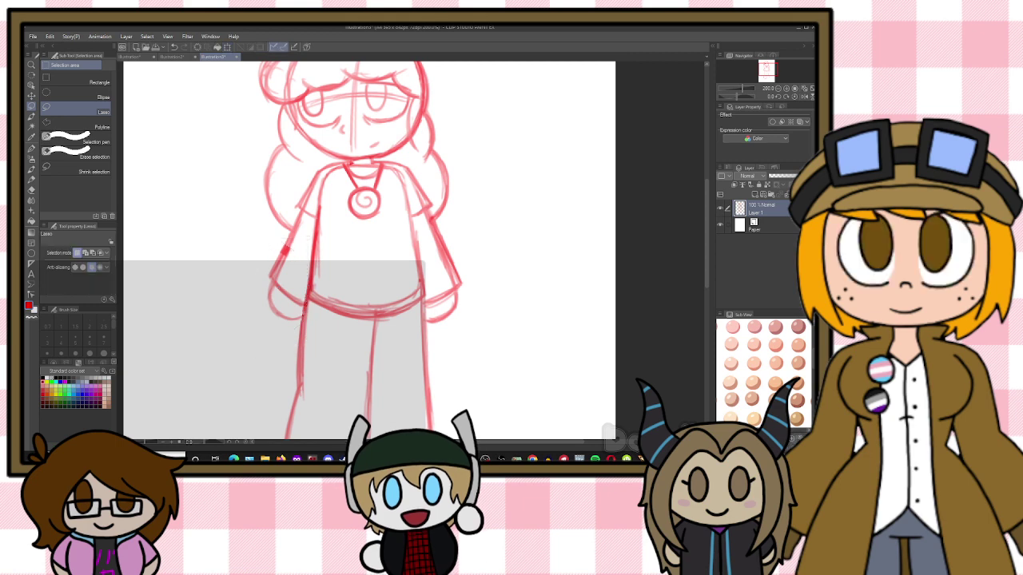
Draw curved hem lines across the lower ends of both legs with the Opaque watercolor brush
scroll(313, 310, "down", 5)
scroll(387, 418, "up", 1)
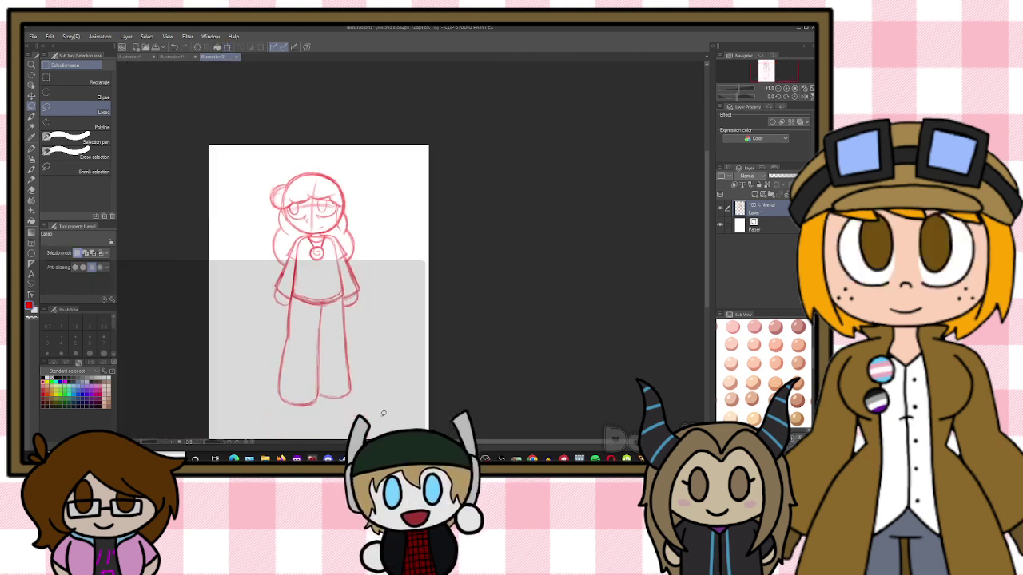
scroll(383, 413, "up", 1)
key("b")
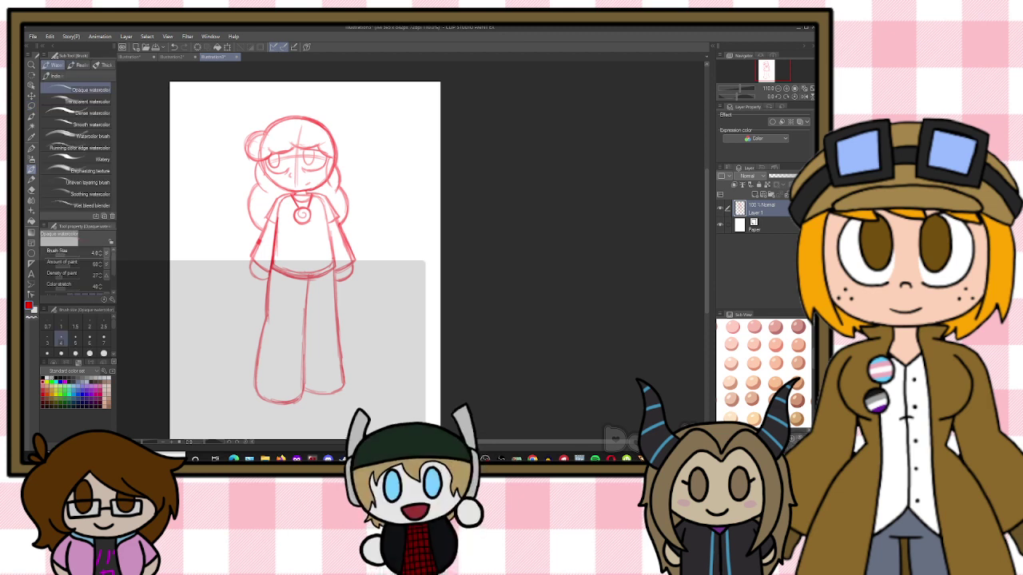
left_click_drag(257, 376, 294, 384)
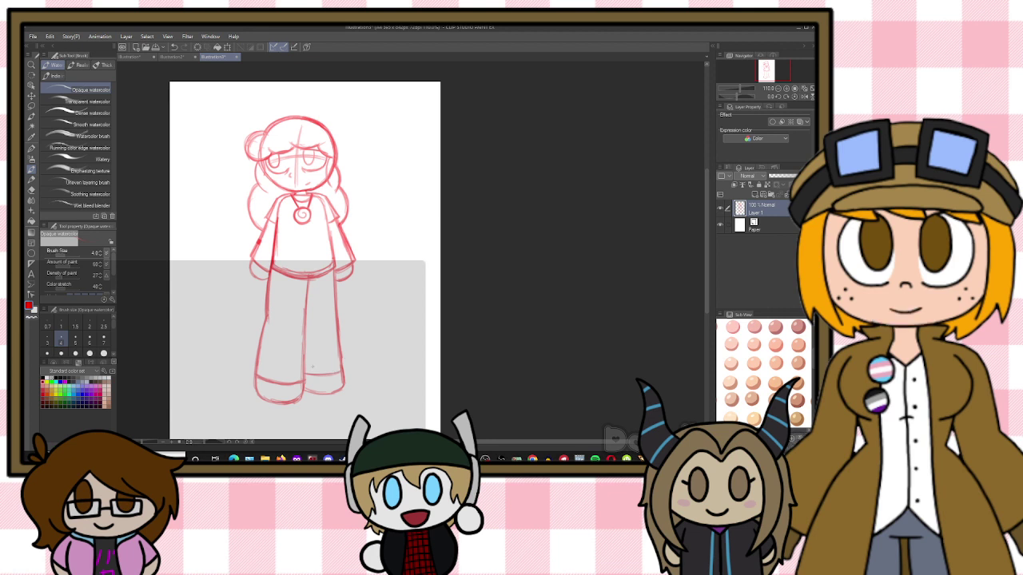
left_click_drag(307, 377, 336, 375)
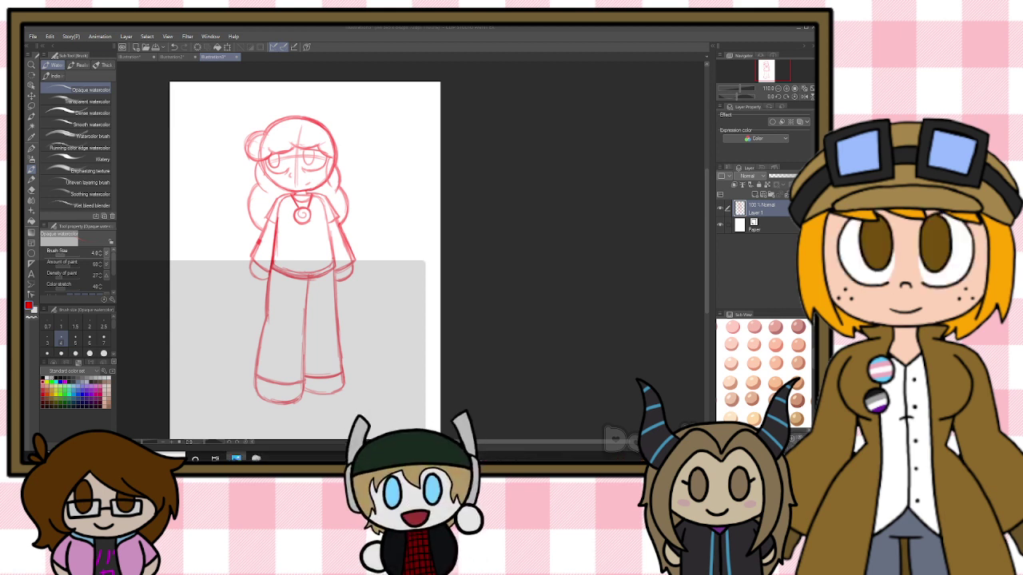
left_click(302, 257)
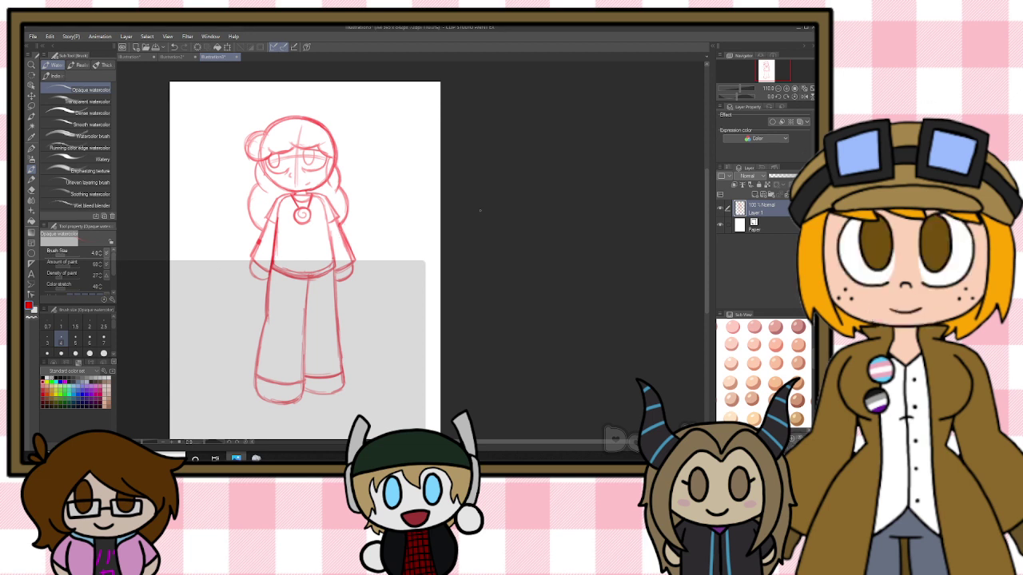
Lasso the whole character sketch, enlarge it slightly toward the middle of the canvas, and deselect
scroll(397, 182, "down", 2)
scroll(279, 137, "up", 1)
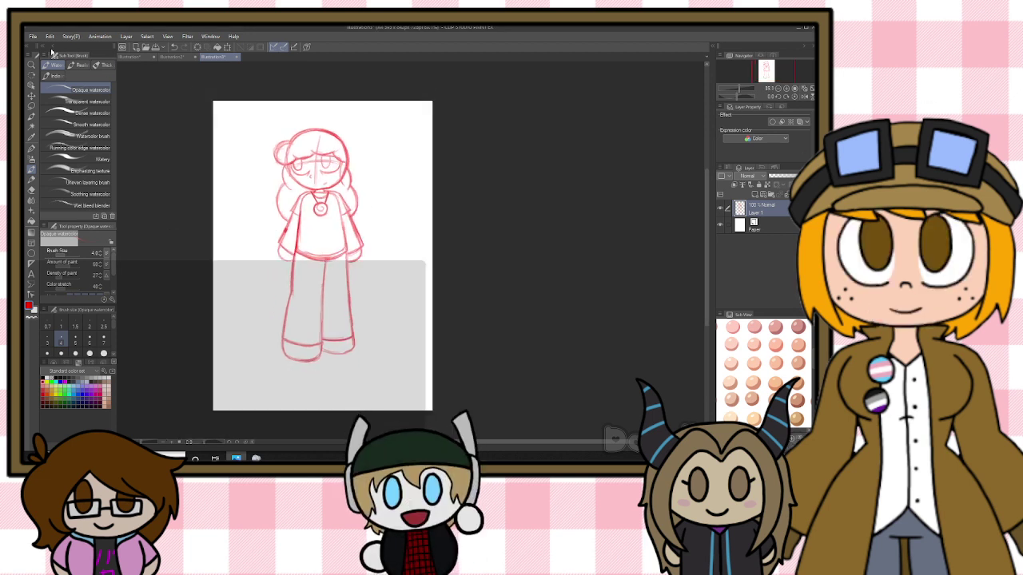
left_click(32, 107)
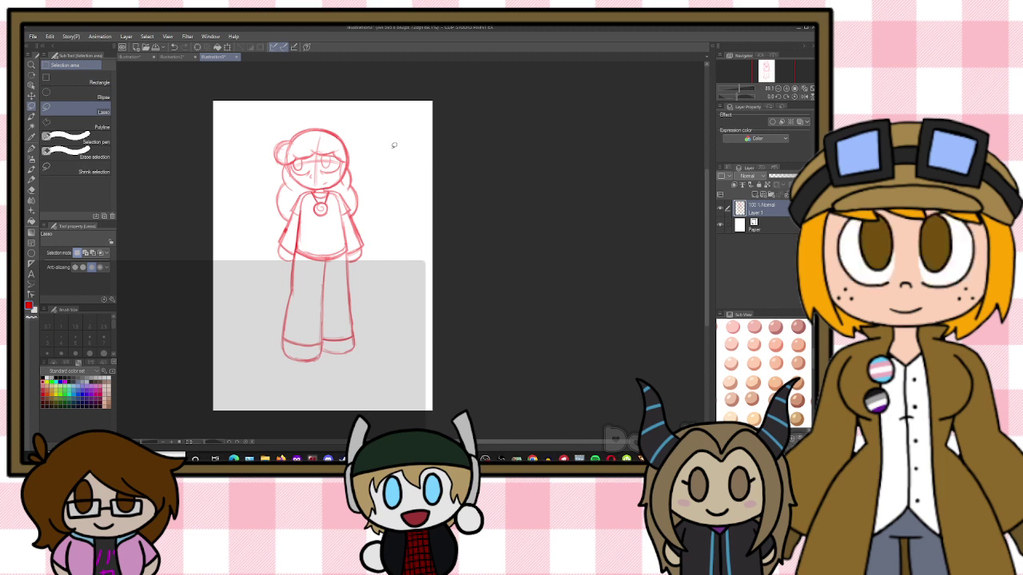
left_click_drag(362, 120, 376, 264)
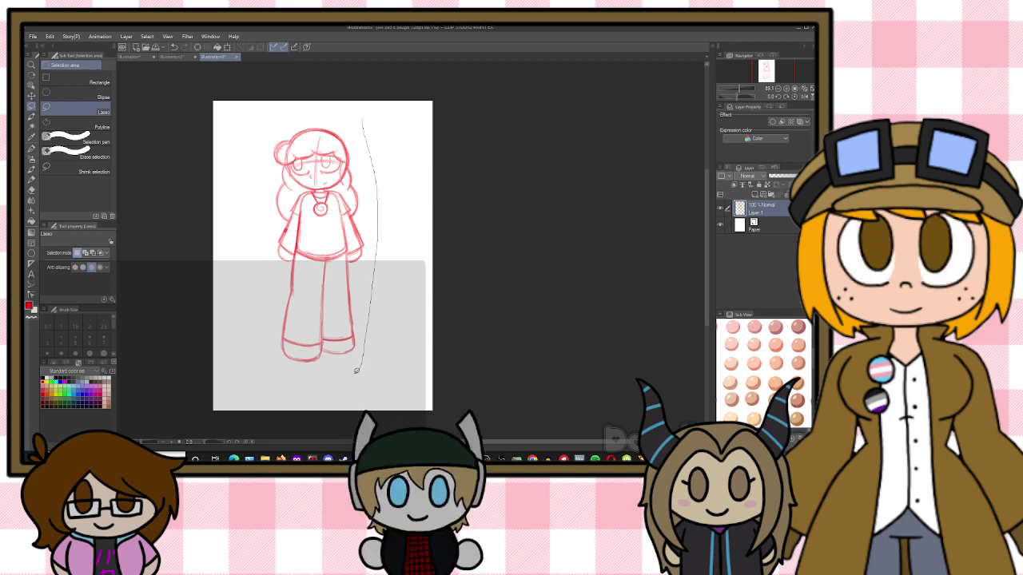
mouse_move(357, 370)
left_mouse_down()
mouse_move(272, 368)
mouse_move(259, 163)
mouse_move(320, 112)
mouse_move(362, 119)
left_mouse_up()
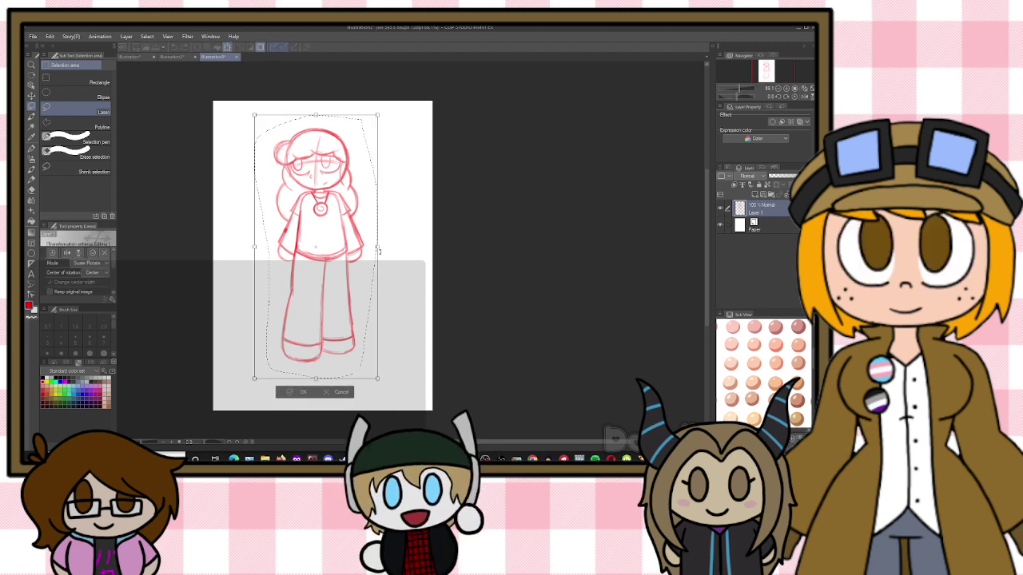
left_click(352, 392)
left_click_drag(334, 267, 337, 273)
left_click(296, 406)
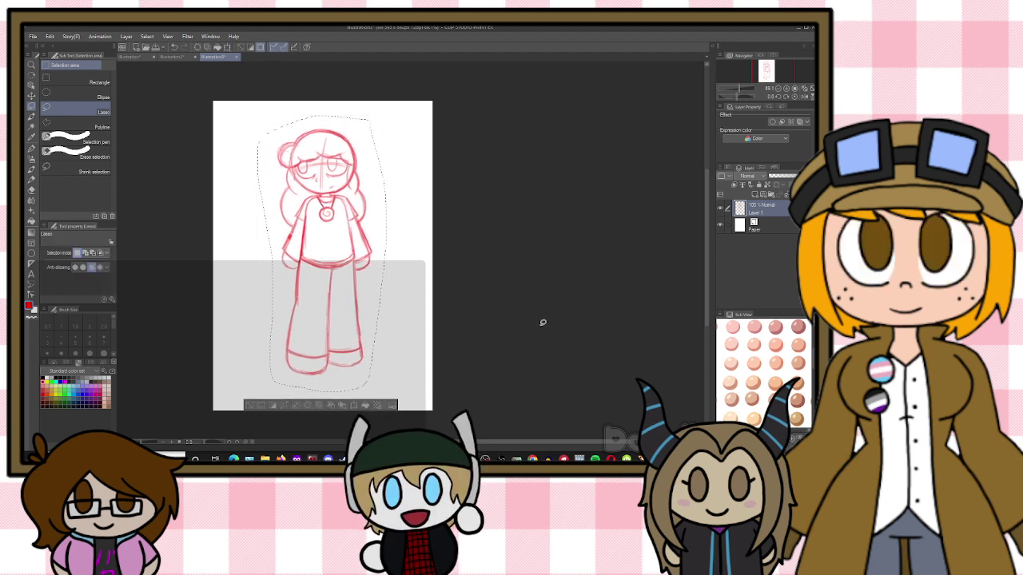
left_click(542, 322)
Change the canvas size by cropping all four edges in close around the full-body figure
left_click(49, 36)
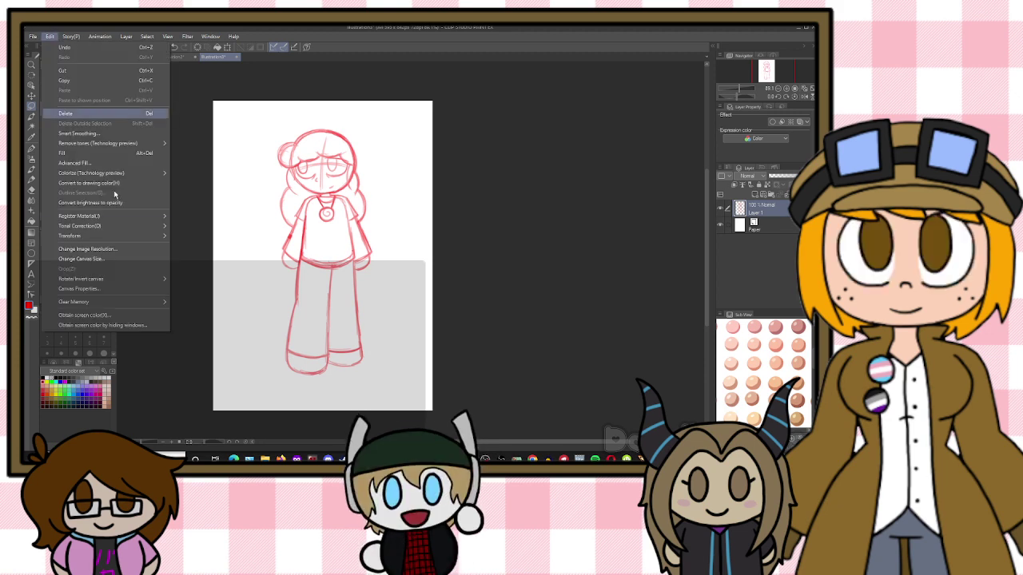
left_click(72, 249)
left_click_drag(323, 412, 322, 383)
left_click_drag(323, 102, 323, 121)
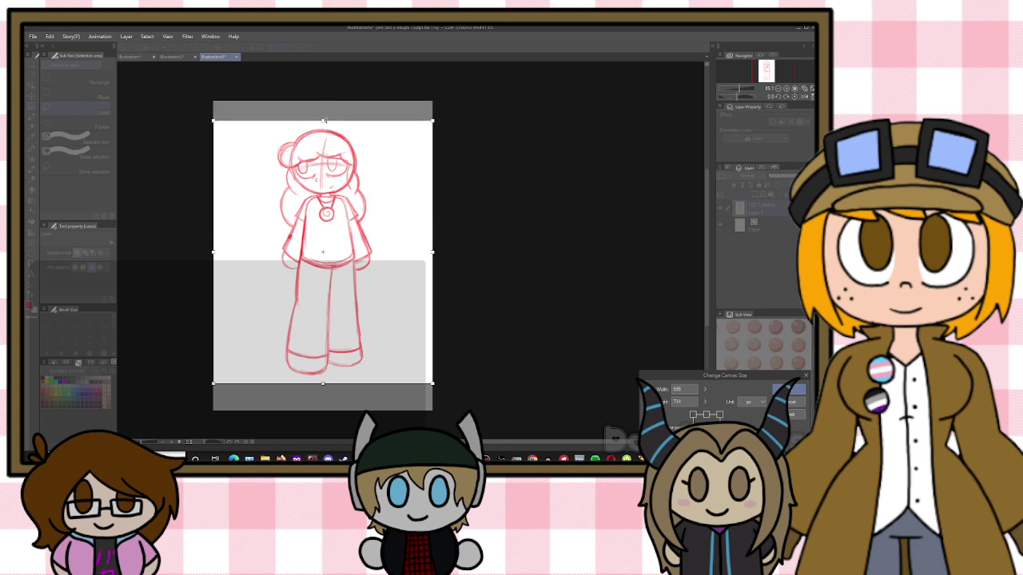
left_click_drag(430, 252, 379, 252)
left_click_drag(213, 254, 269, 254)
left_click(791, 390)
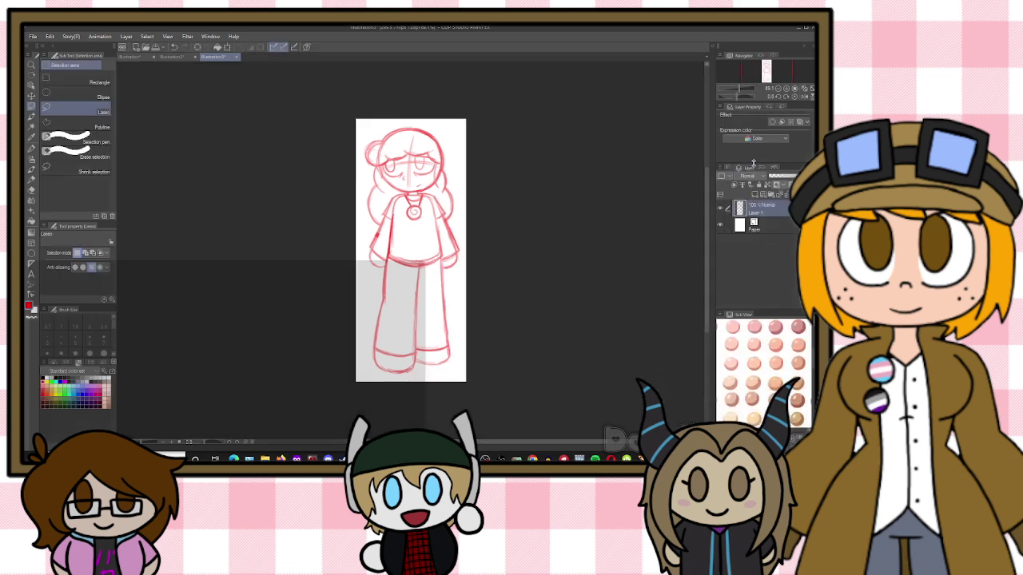
Lower the sketch layer's opacity to 36%, add a new layer above it, and set up the black G-pen for inking
left_click(785, 180)
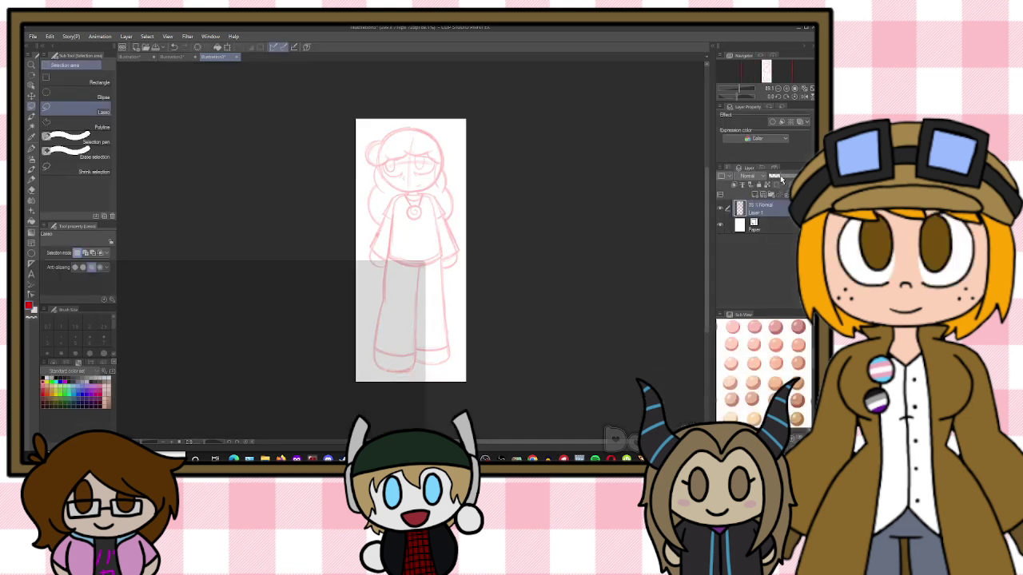
left_click(758, 197)
scroll(423, 110, "up", 5)
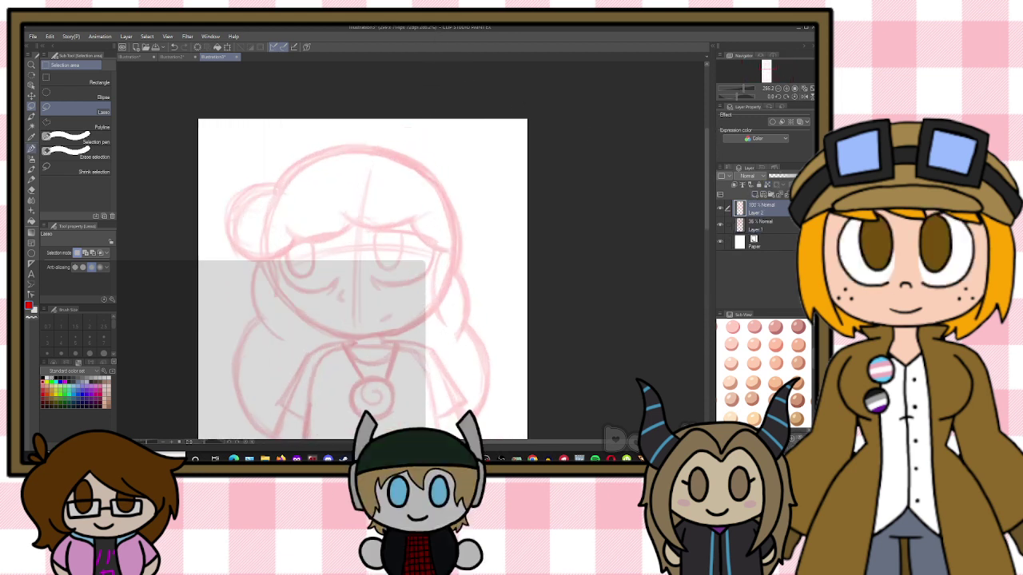
key("p")
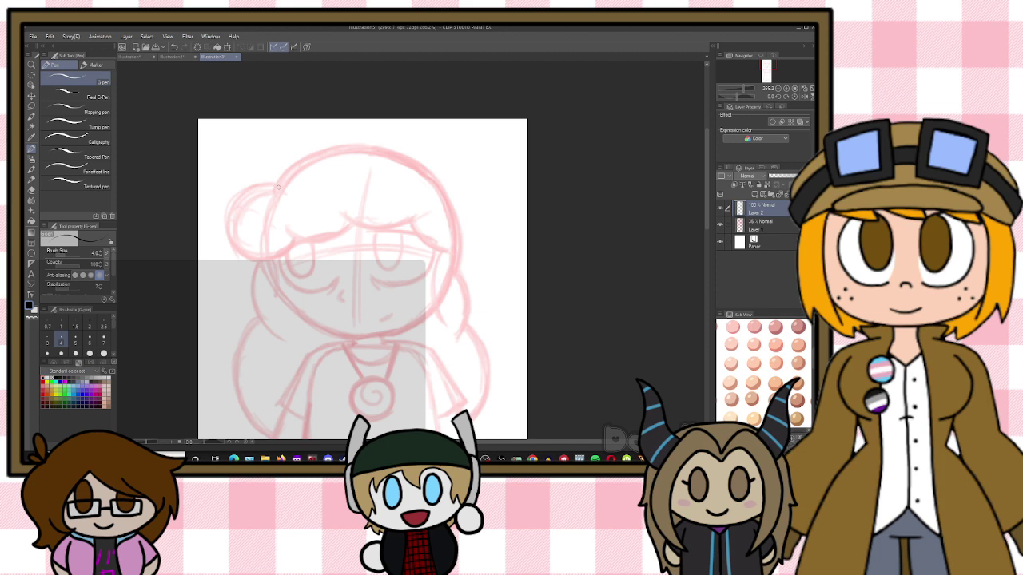
mouse_move(278, 188)
left_mouse_down()
mouse_move(243, 192)
mouse_move(228, 225)
mouse_move(269, 258)
left_mouse_up()
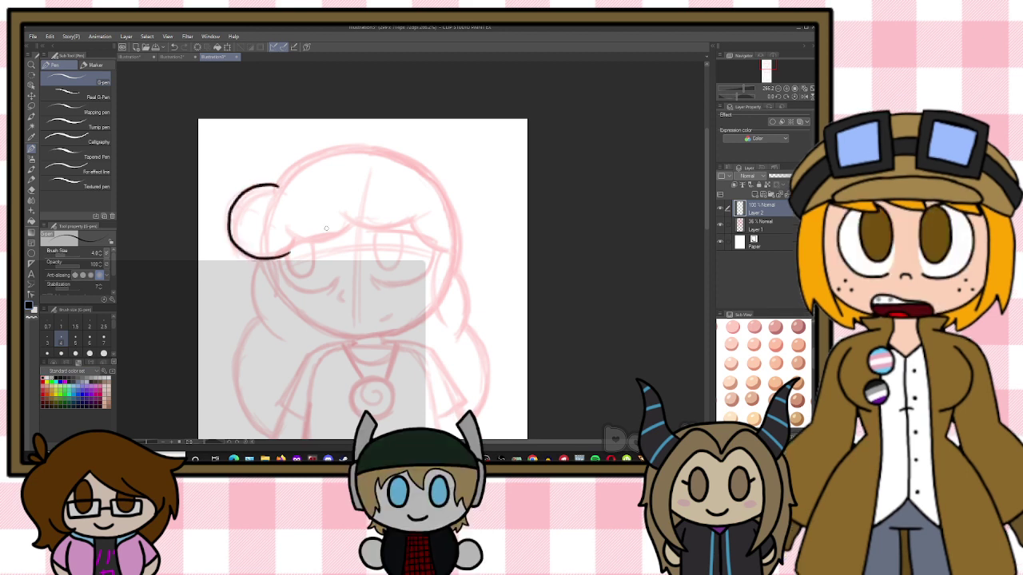
scroll(328, 227, "up", 2)
key("ctrl+z")
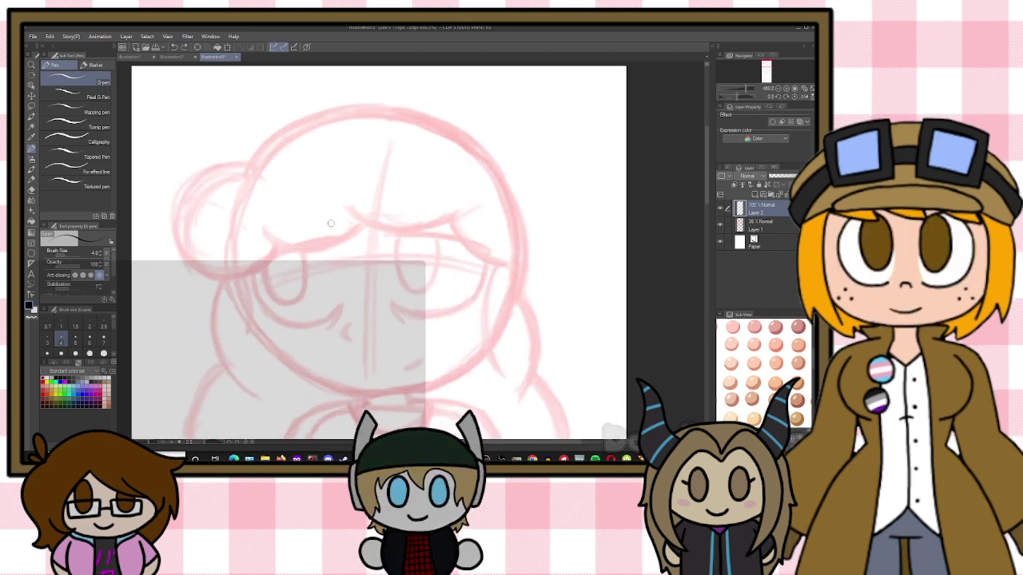
mouse_move(253, 165)
left_mouse_down()
mouse_move(191, 176)
mouse_move(174, 222)
mouse_move(194, 266)
left_mouse_up()
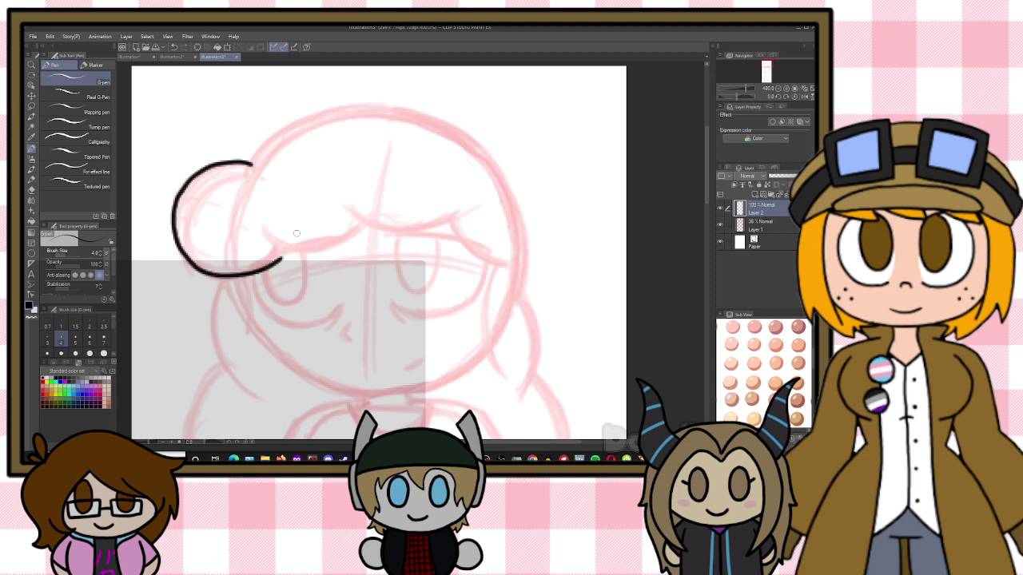
key("ctrl+z")
Ink the hair bun, scalloped bangs, right side strand and outer hair curve over the head with black G-pen lines
mouse_move(251, 163)
left_mouse_down()
mouse_move(209, 165)
mouse_move(174, 207)
mouse_move(183, 258)
mouse_move(238, 274)
mouse_move(280, 252)
mouse_move(260, 233)
mouse_move(347, 237)
mouse_move(452, 218)
mouse_move(459, 244)
mouse_move(519, 266)
mouse_move(483, 318)
mouse_move(506, 366)
left_mouse_up()
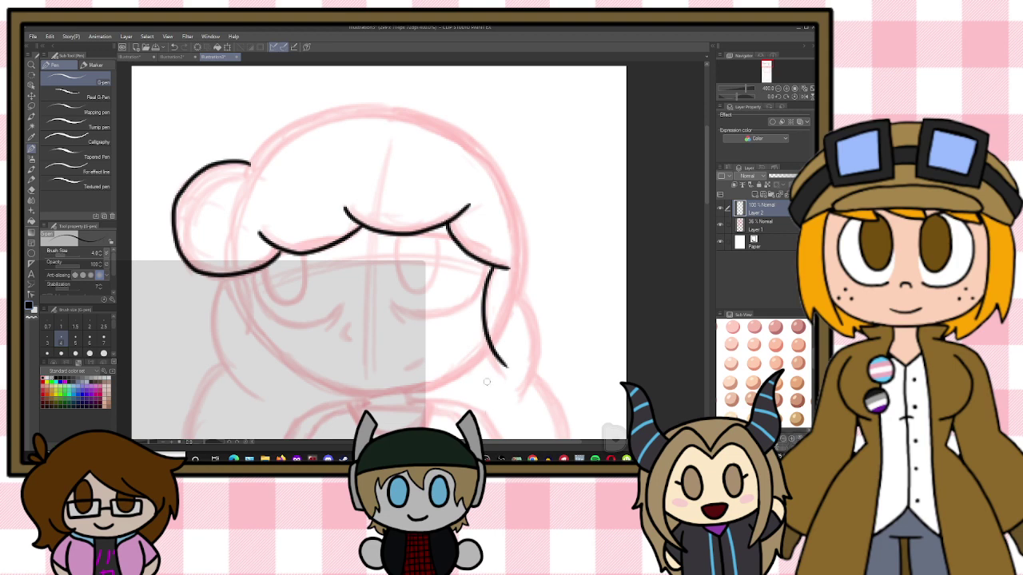
mouse_move(250, 163)
left_mouse_down()
mouse_move(272, 137)
mouse_move(345, 106)
mouse_move(415, 109)
mouse_move(469, 129)
mouse_move(500, 162)
mouse_move(529, 225)
mouse_move(523, 319)
left_mouse_up()
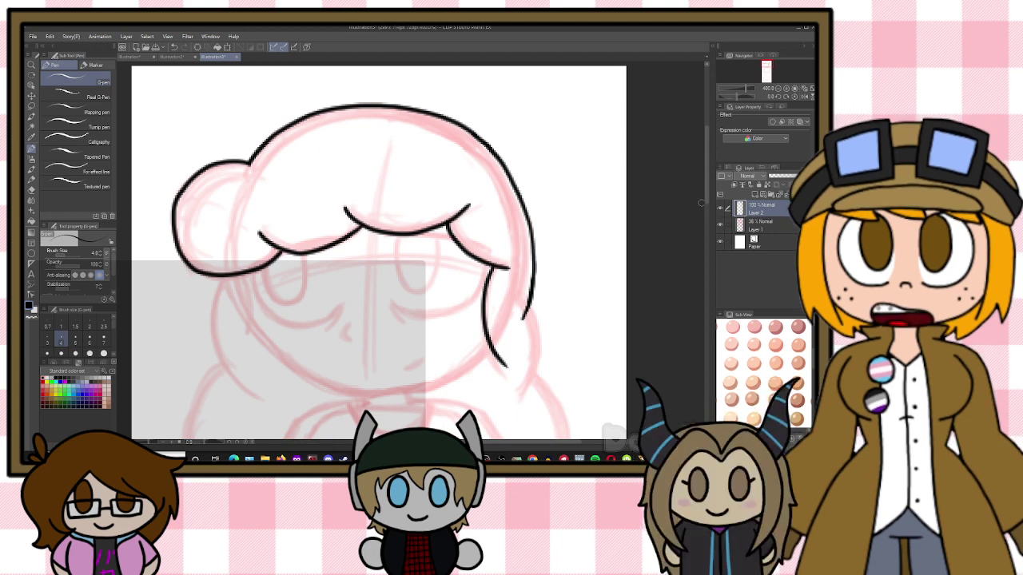
Ink the short hair strand beside the left cheek and the curved jawline joining the two side strands
scroll(596, 137, "down", 3)
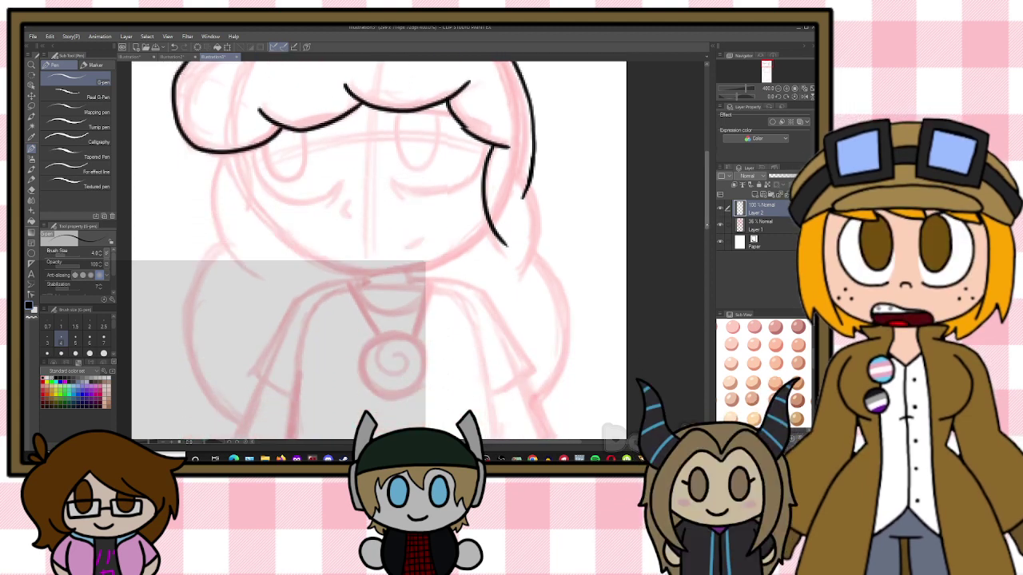
mouse_move(249, 183)
left_mouse_down()
mouse_move(269, 254)
mouse_move(314, 284)
left_mouse_up()
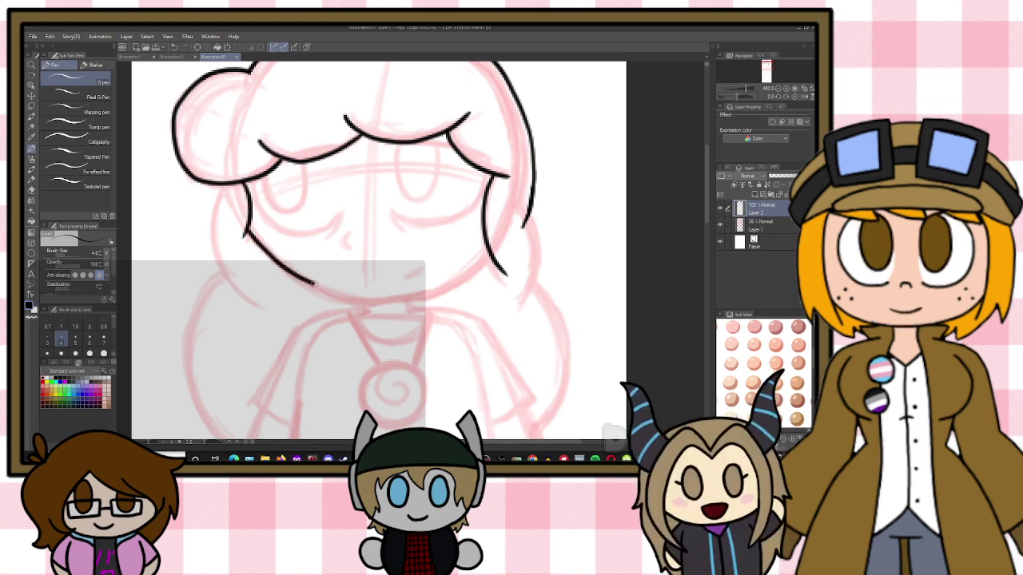
key("ctrl+z")
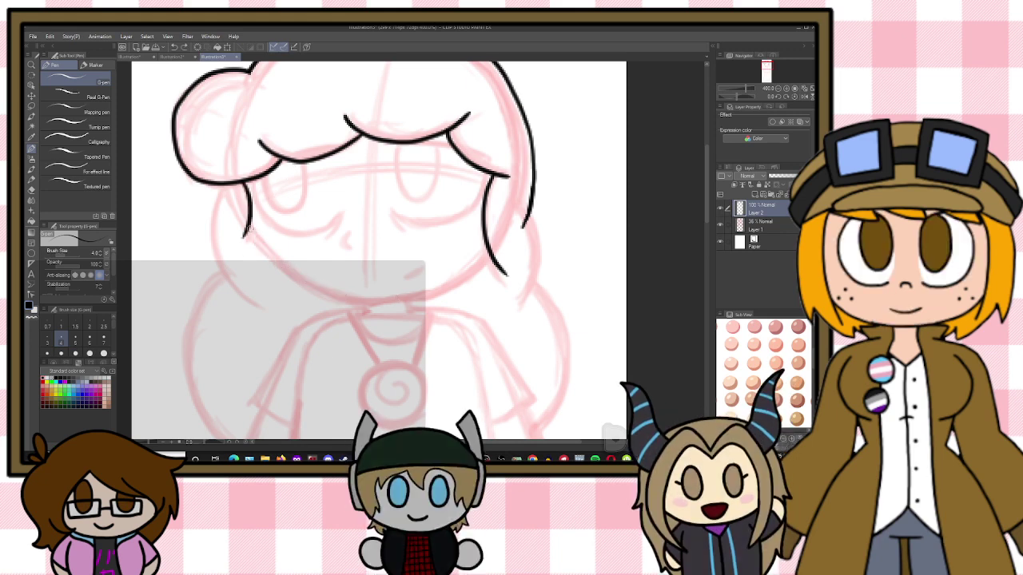
mouse_move(246, 234)
left_mouse_down()
mouse_move(310, 282)
mouse_move(348, 296)
mouse_move(440, 291)
mouse_move(491, 256)
left_mouse_up()
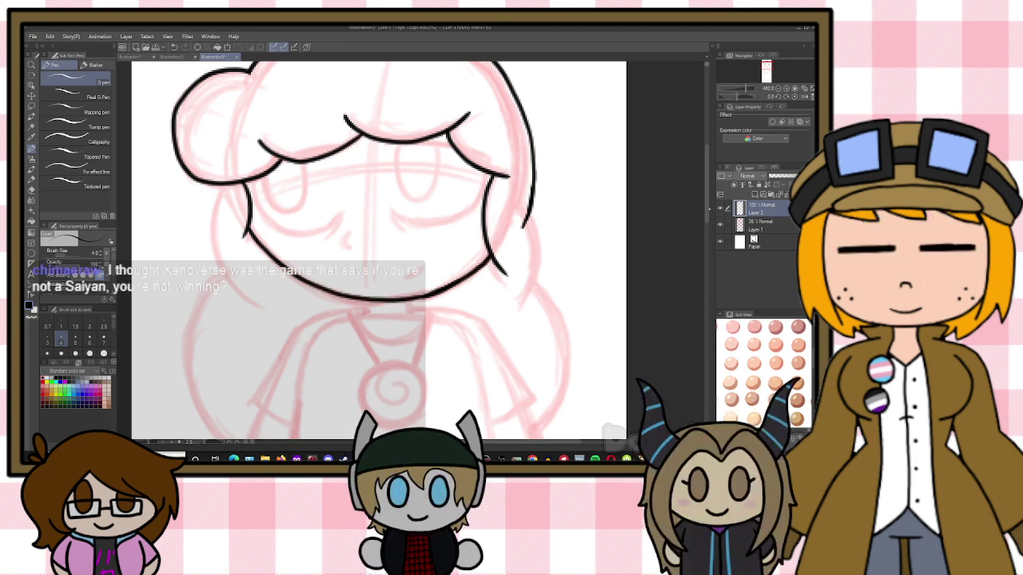
Ink both eyes over the sketch, with tall rounded irises and curved lower lids ending in short inner-corner creases
scroll(357, 190, "up", 3)
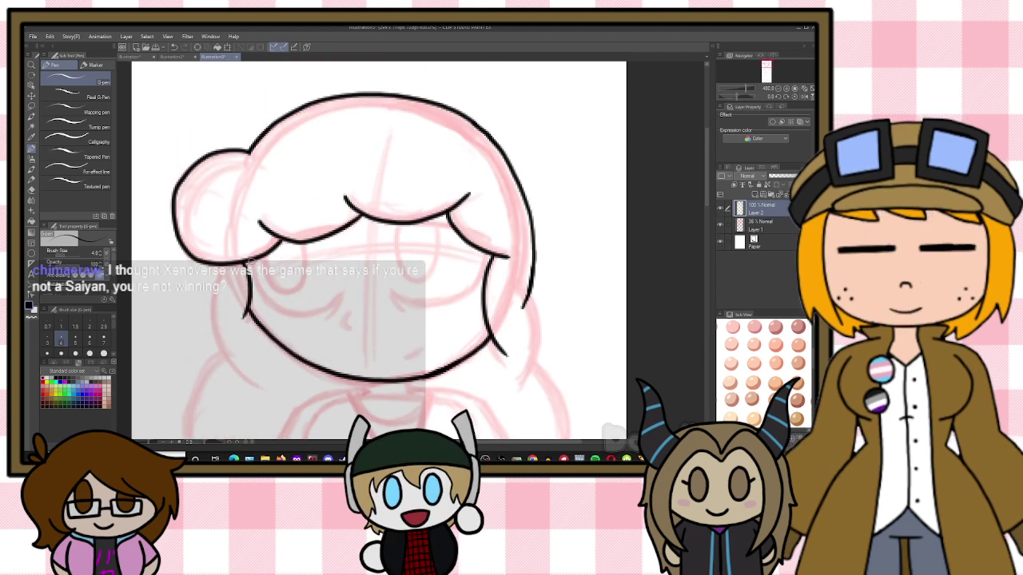
mouse_move(254, 281)
left_mouse_down()
mouse_move(280, 313)
mouse_move(318, 311)
mouse_move(347, 293)
left_mouse_up()
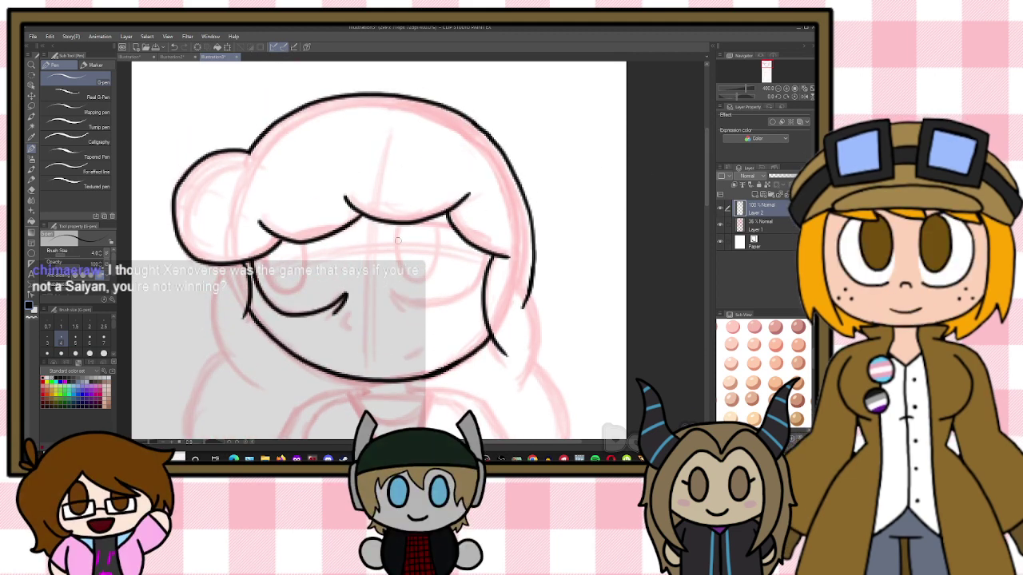
key("ctrl+z")
key("ctrl+z")
left_click_drag(254, 273, 299, 315)
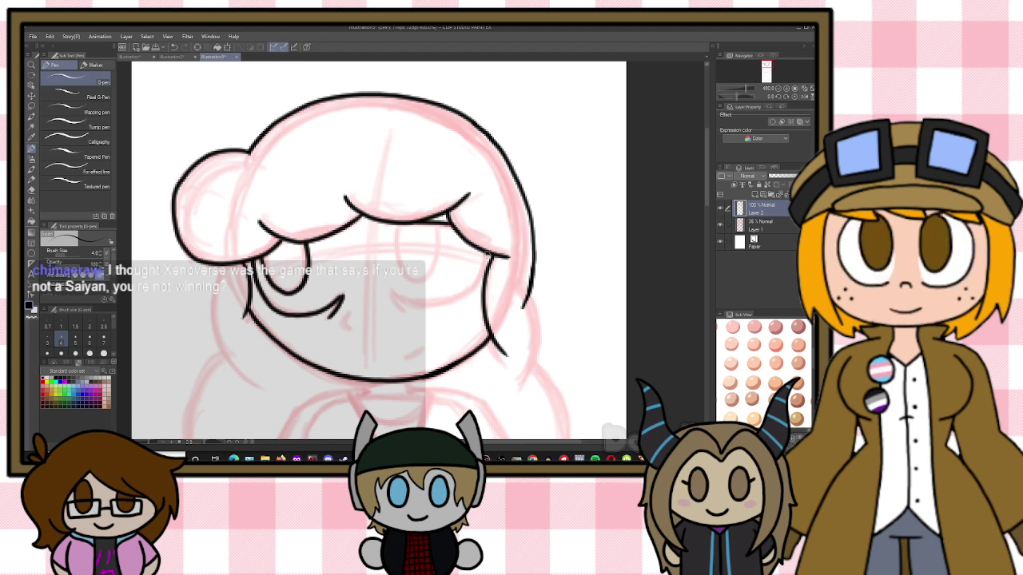
mouse_move(460, 294)
left_mouse_down()
mouse_move(399, 308)
mouse_move(391, 296)
left_mouse_up()
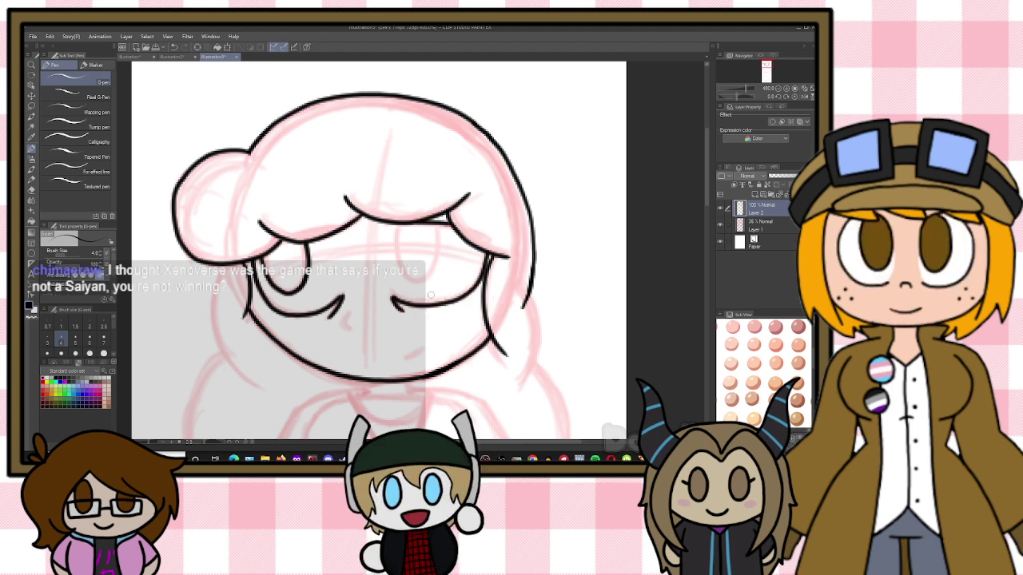
key("ctrl+z")
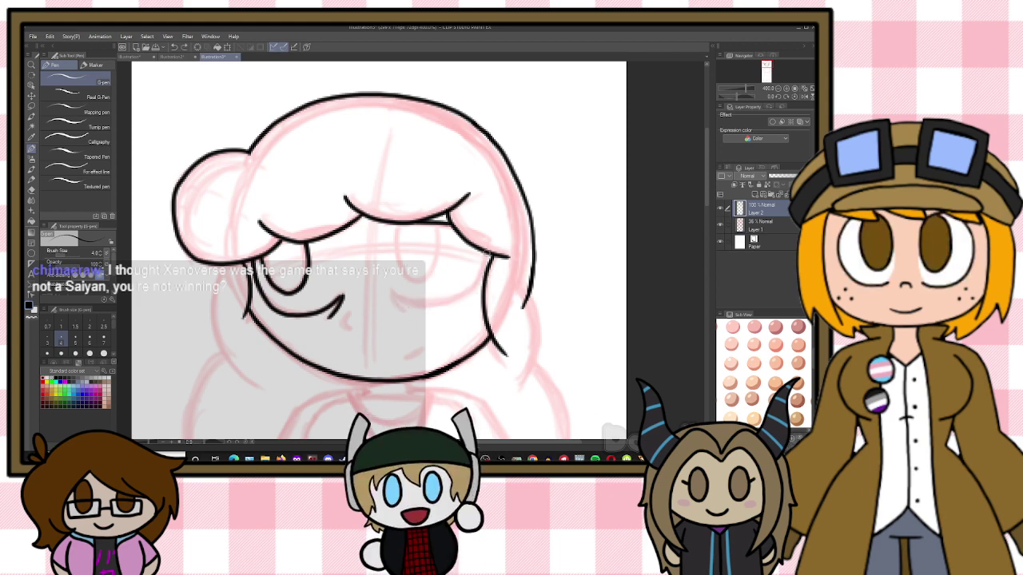
mouse_move(489, 255)
left_mouse_down()
mouse_move(480, 283)
mouse_move(411, 304)
mouse_move(391, 291)
mouse_move(403, 311)
left_mouse_up()
mouse_move(397, 226)
left_mouse_down()
mouse_move(412, 278)
mouse_move(431, 275)
mouse_move(442, 221)
left_mouse_up()
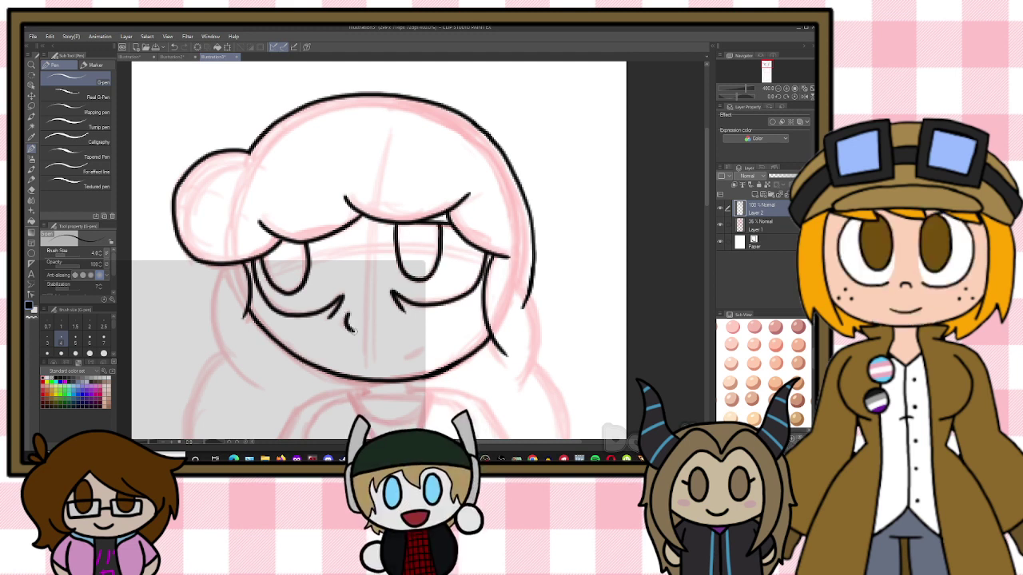
Ink the small curved nose and the short slanted mouth stroke on the face
left_click_drag(349, 315, 351, 330)
key("ctrl+z")
key("ctrl+z")
key("ctrl+z")
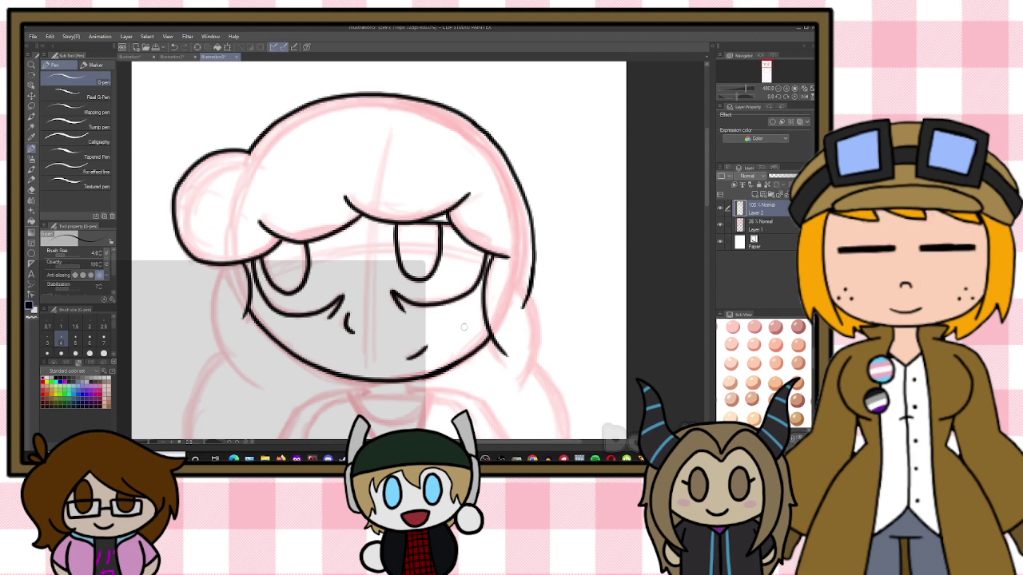
Ink the upper hair curves on both sides of the face, bulging outward down to chin level
scroll(380, 248, "down", 3)
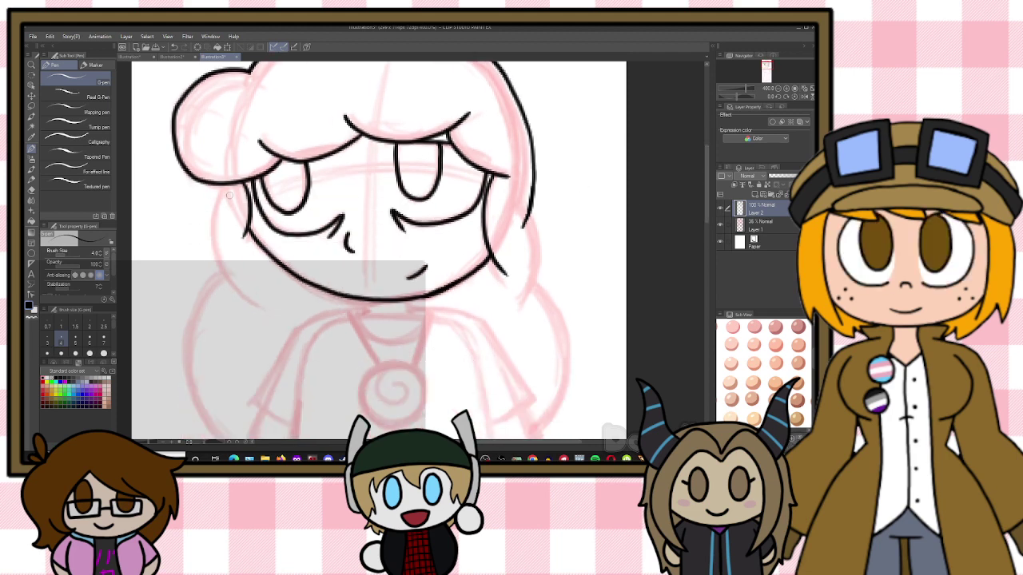
left_click_drag(214, 192, 255, 292)
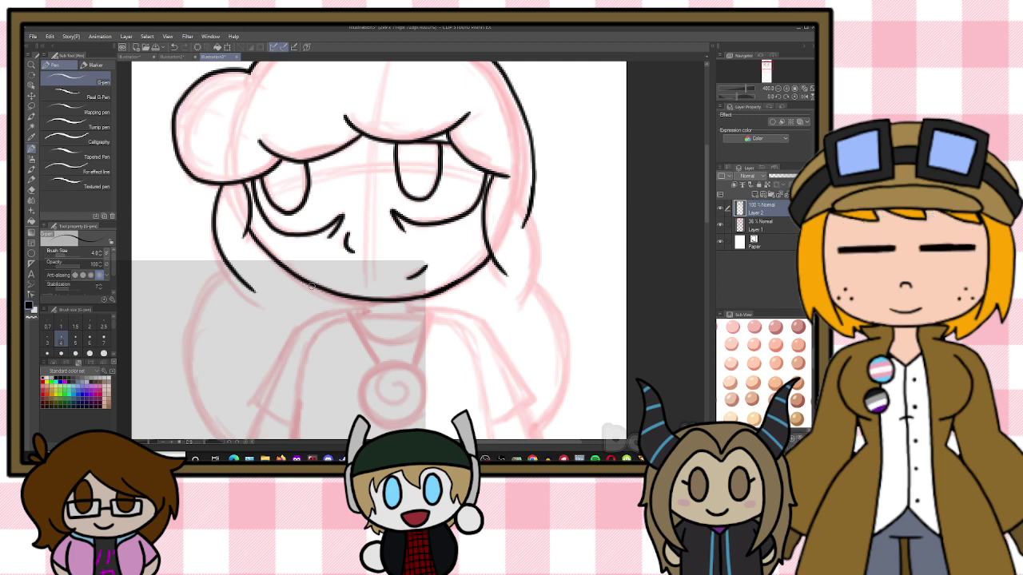
key("ctrl+z")
left_click_drag(217, 185, 245, 293)
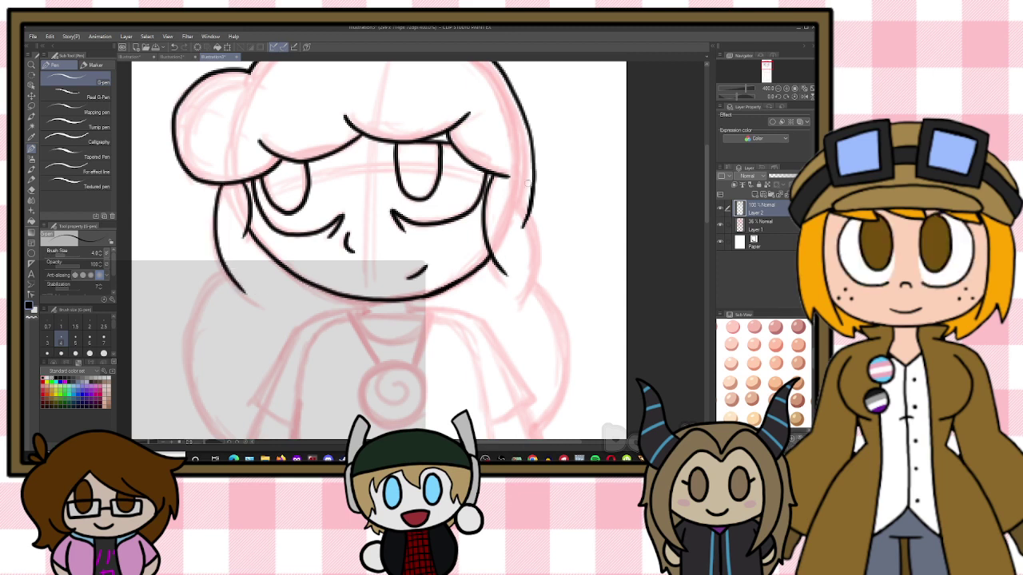
left_click_drag(524, 208, 538, 292)
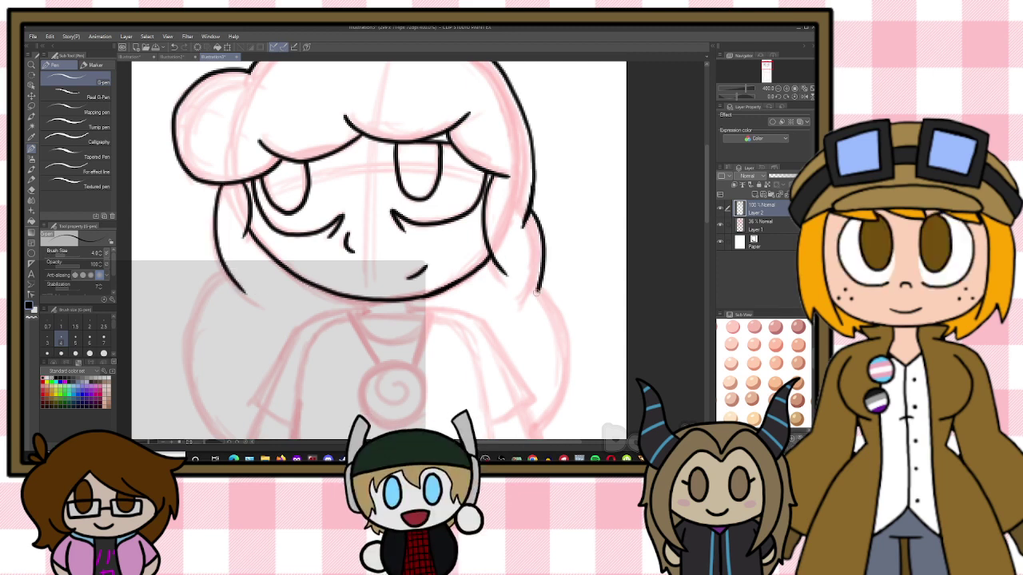
key("ctrl+z")
mouse_move(525, 212)
left_mouse_down()
mouse_move(548, 278)
mouse_move(524, 319)
left_mouse_up()
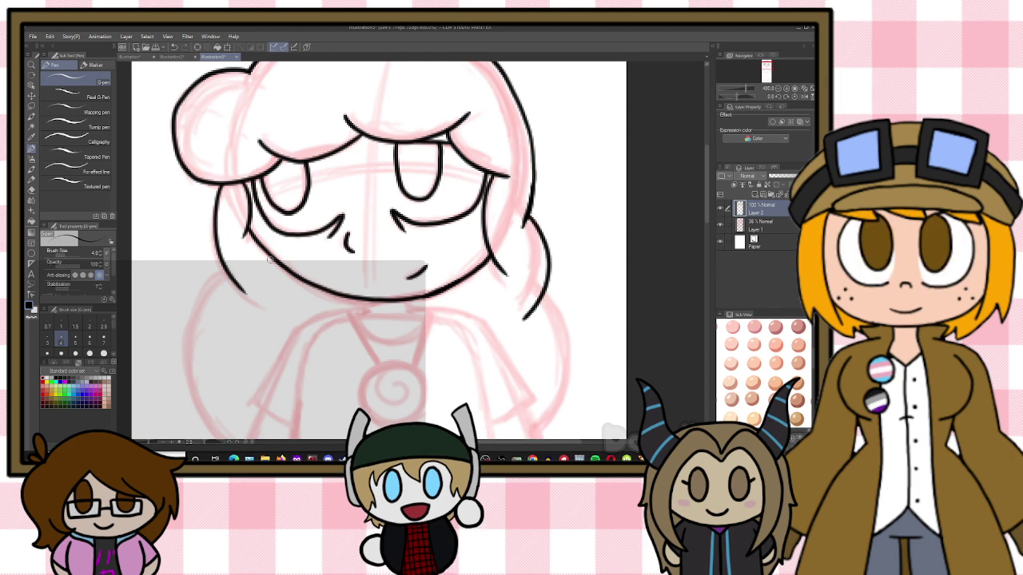
Ink the large lower hair curves on both sides, from below the upper curls down to the sleeves
scroll(284, 257, "down", 5)
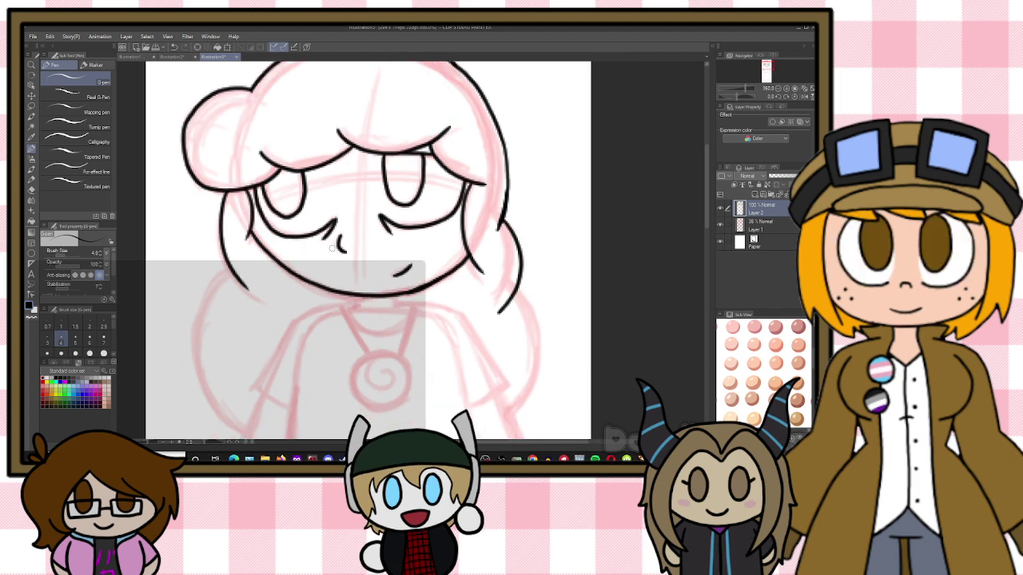
scroll(370, 357, "up", 5)
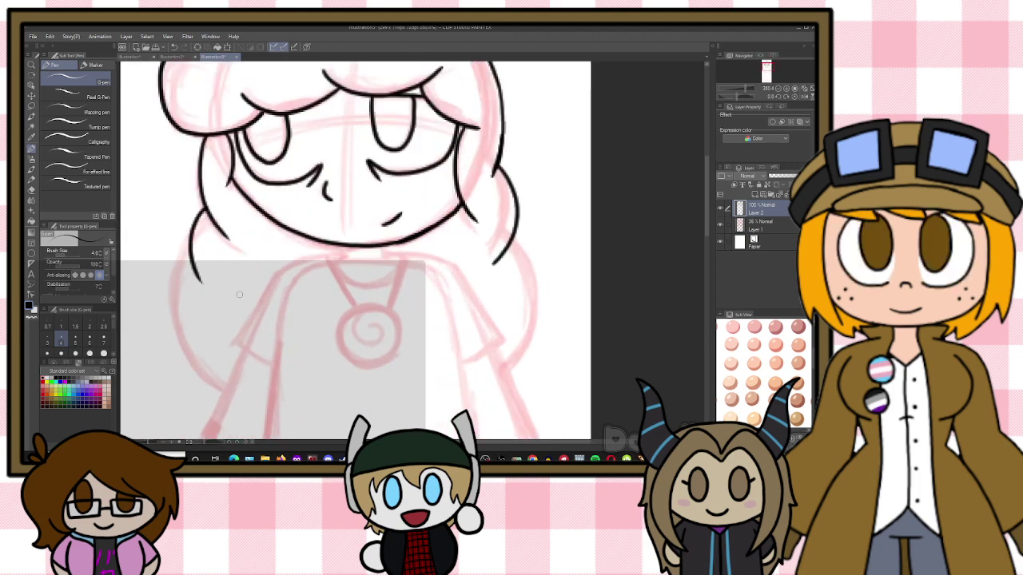
mouse_move(209, 214)
left_mouse_down()
mouse_move(171, 313)
mouse_move(223, 388)
left_mouse_up()
mouse_move(519, 235)
left_mouse_down()
mouse_move(544, 312)
mouse_move(512, 376)
left_mouse_up()
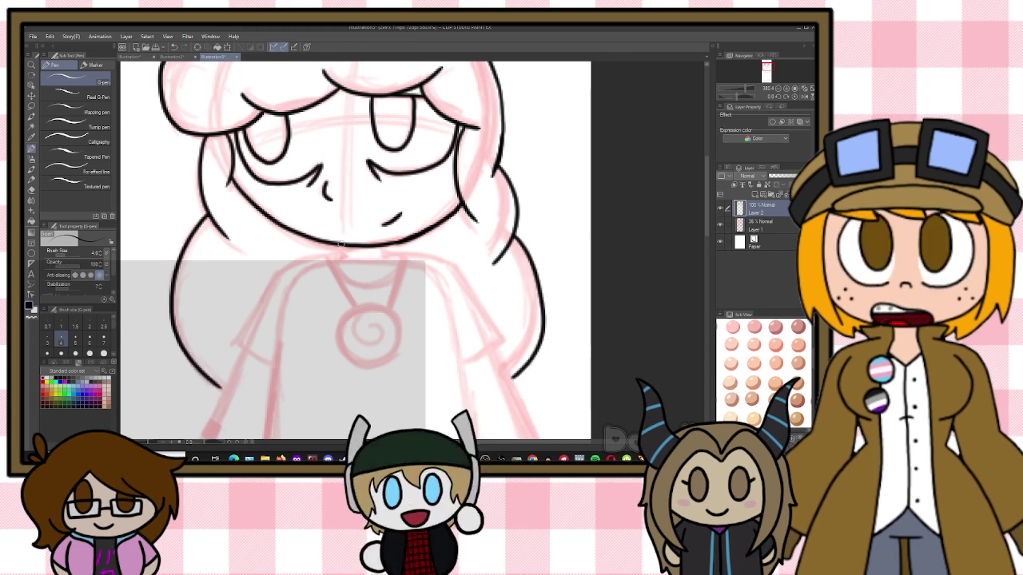
Ink the neck, the rounded shirt neckline, and both shoulders with their short flared sleeves
mouse_move(383, 245)
left_mouse_down()
mouse_move(384, 257)
mouse_move(341, 259)
left_mouse_up()
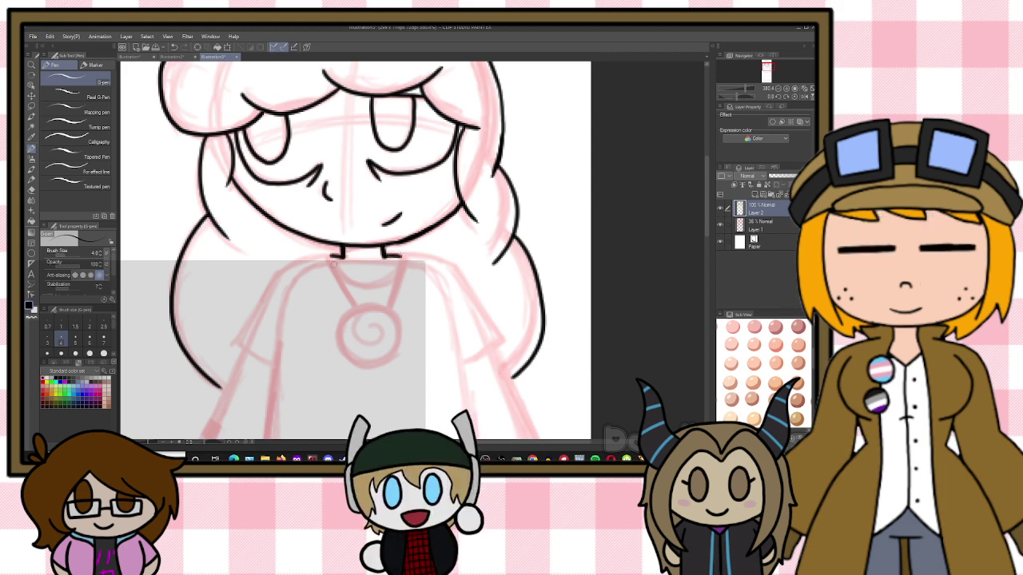
mouse_move(332, 261)
left_mouse_down()
mouse_move(357, 285)
mouse_move(398, 271)
left_mouse_up()
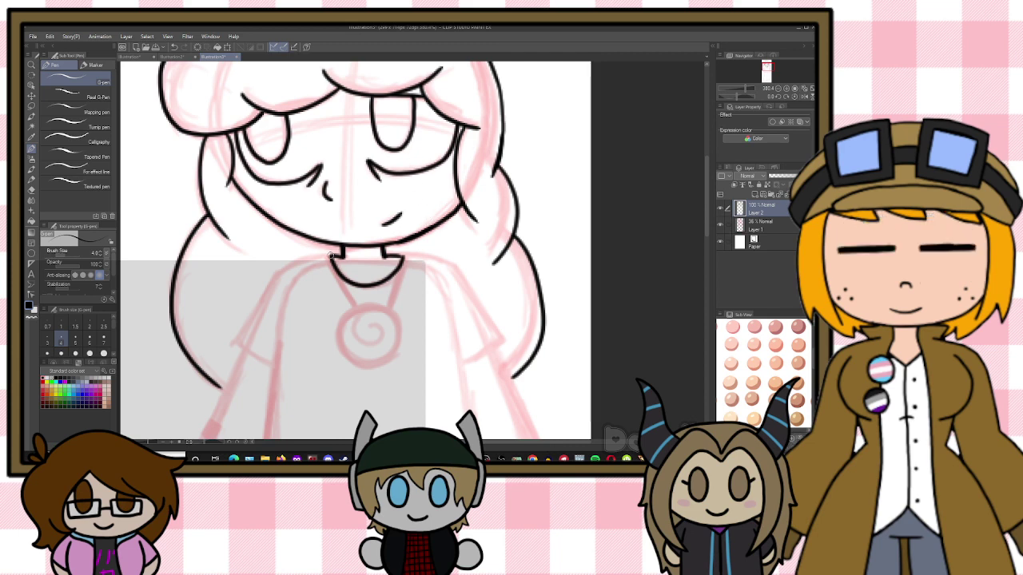
mouse_move(331, 254)
left_mouse_down()
mouse_move(268, 286)
mouse_move(231, 346)
mouse_move(268, 373)
left_mouse_up()
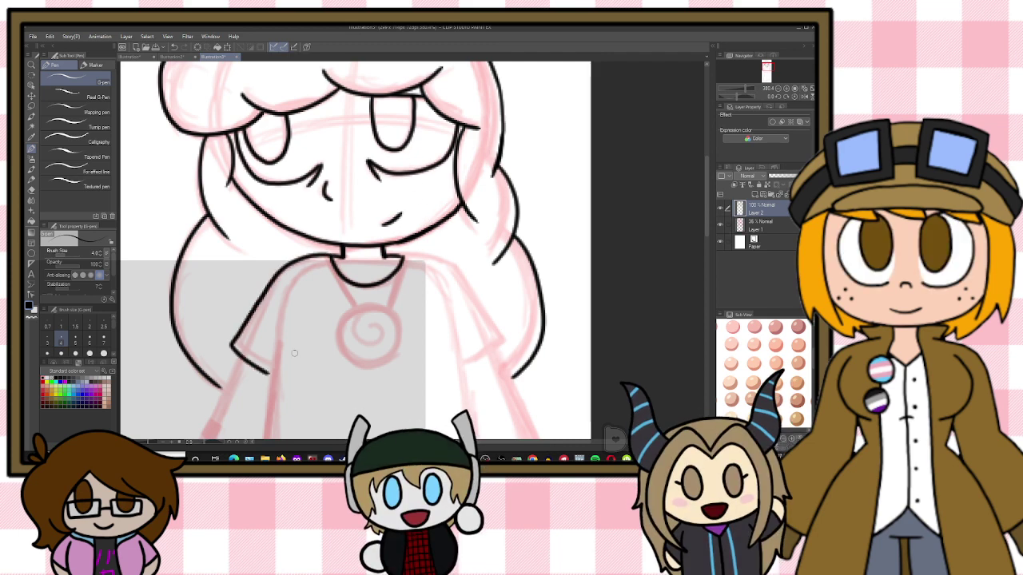
mouse_move(416, 257)
left_mouse_down()
mouse_move(469, 291)
mouse_move(504, 347)
mouse_move(462, 376)
left_mouse_up()
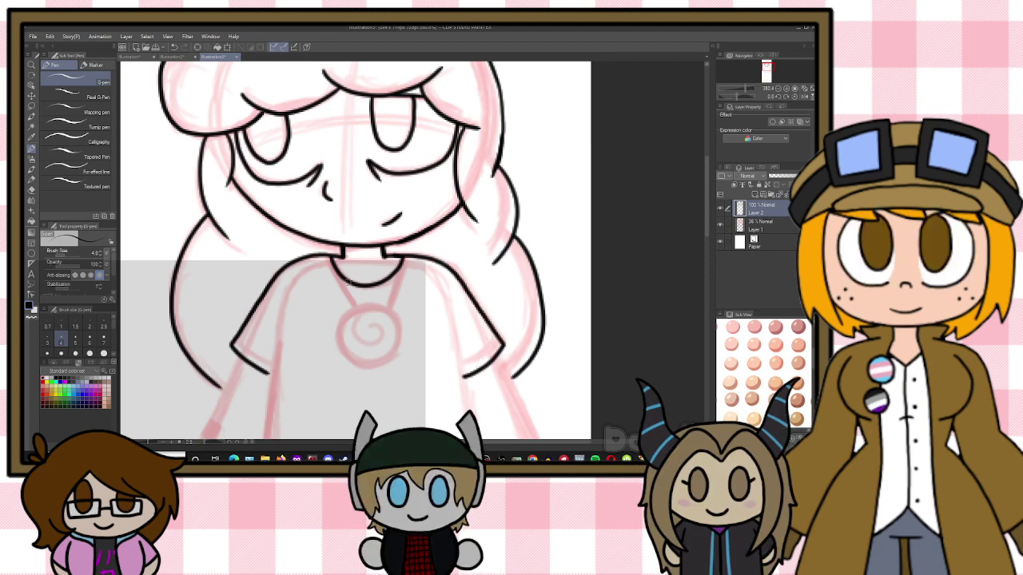
Ink the round spiral pendant on the chest and the two necklace cords running up to the collar
mouse_move(366, 307)
left_mouse_down()
mouse_move(336, 336)
mouse_move(364, 366)
left_mouse_up()
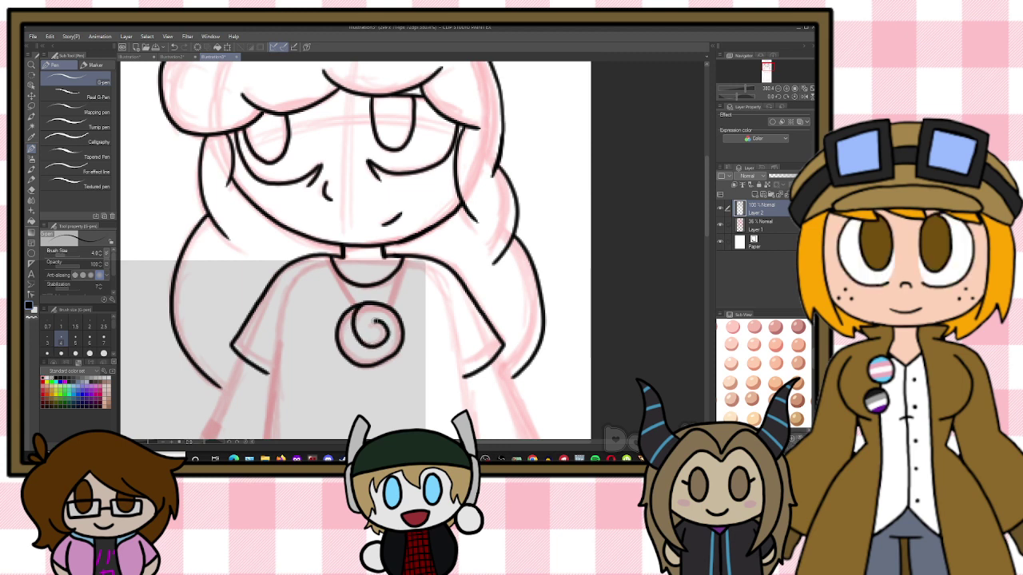
key("ctrl+z")
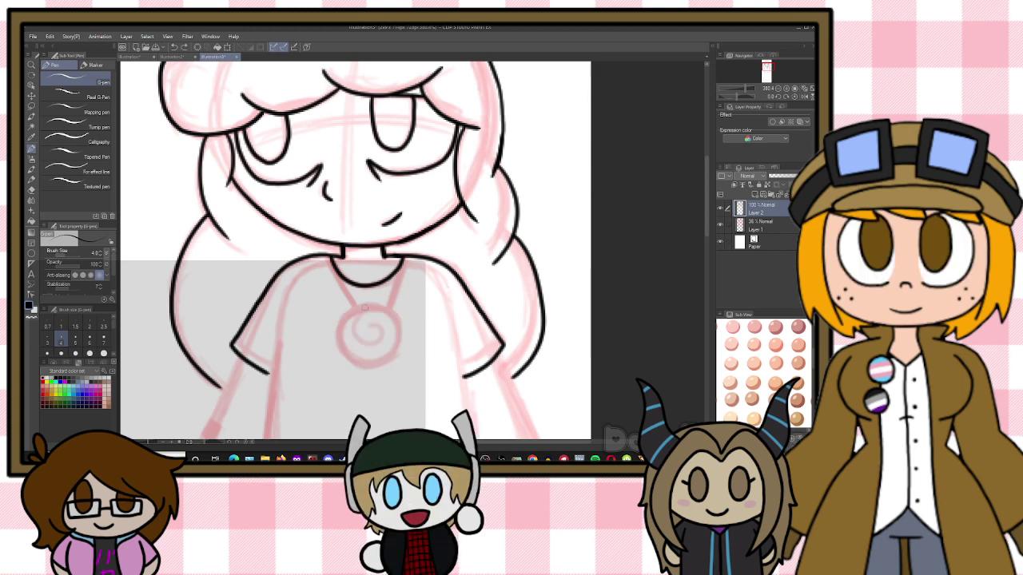
mouse_move(356, 365)
left_mouse_down()
mouse_move(385, 361)
mouse_move(403, 342)
mouse_move(394, 308)
mouse_move(371, 302)
mouse_move(355, 310)
mouse_move(353, 335)
mouse_move(379, 345)
left_mouse_up()
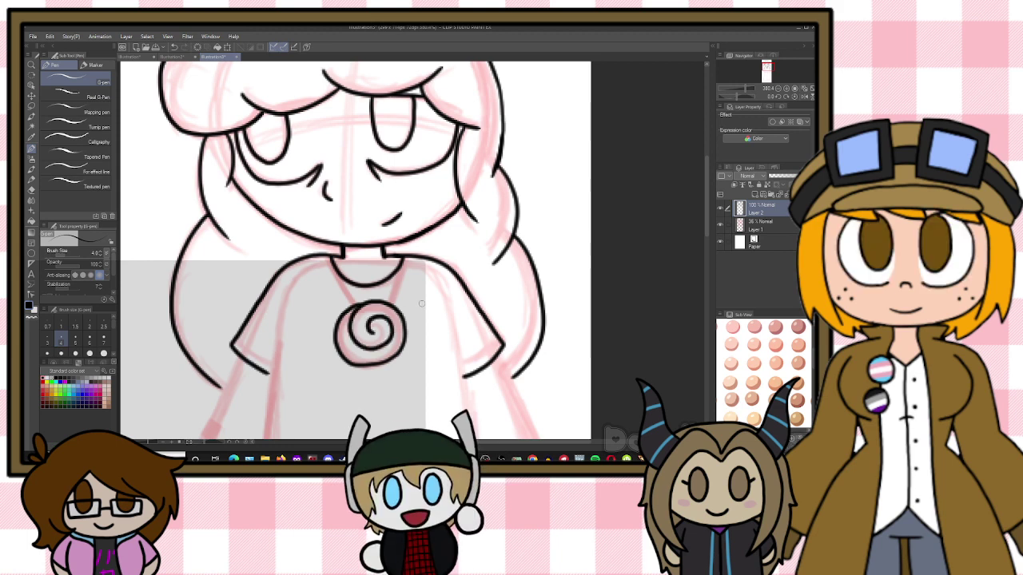
key("ctrl+z")
left_click_drag(362, 307, 341, 316)
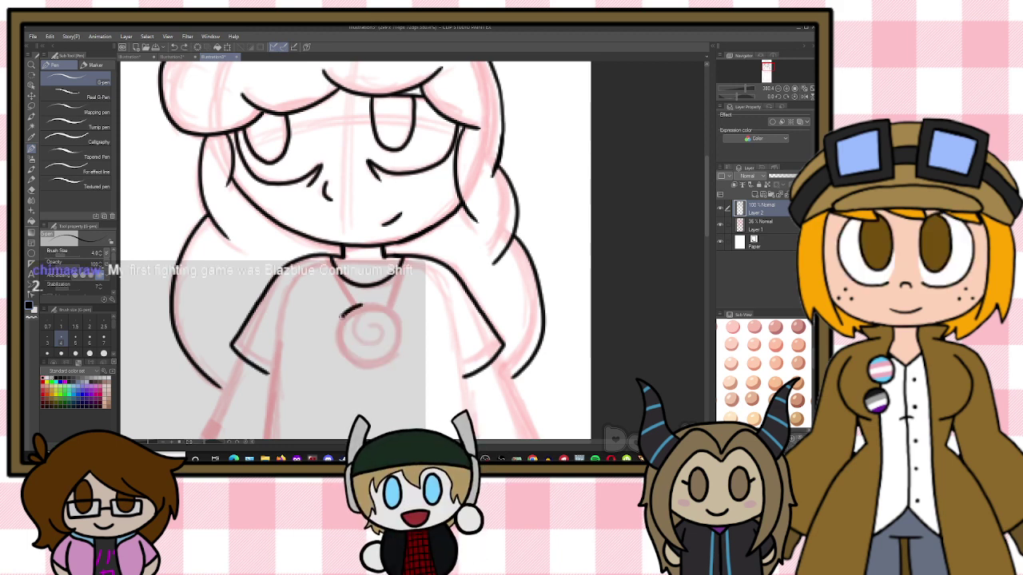
mouse_move(366, 366)
left_mouse_down()
mouse_move(393, 361)
mouse_move(402, 319)
left_mouse_up()
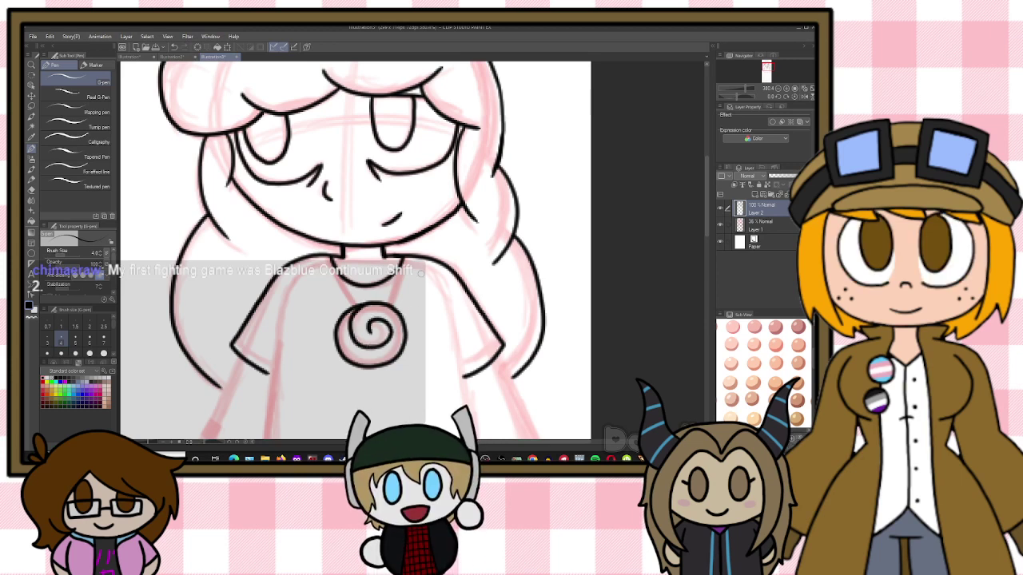
mouse_move(326, 257)
left_mouse_down()
mouse_move(350, 301)
mouse_move(326, 259)
mouse_move(335, 282)
mouse_move(353, 309)
left_mouse_up()
left_click_drag(401, 260, 389, 307)
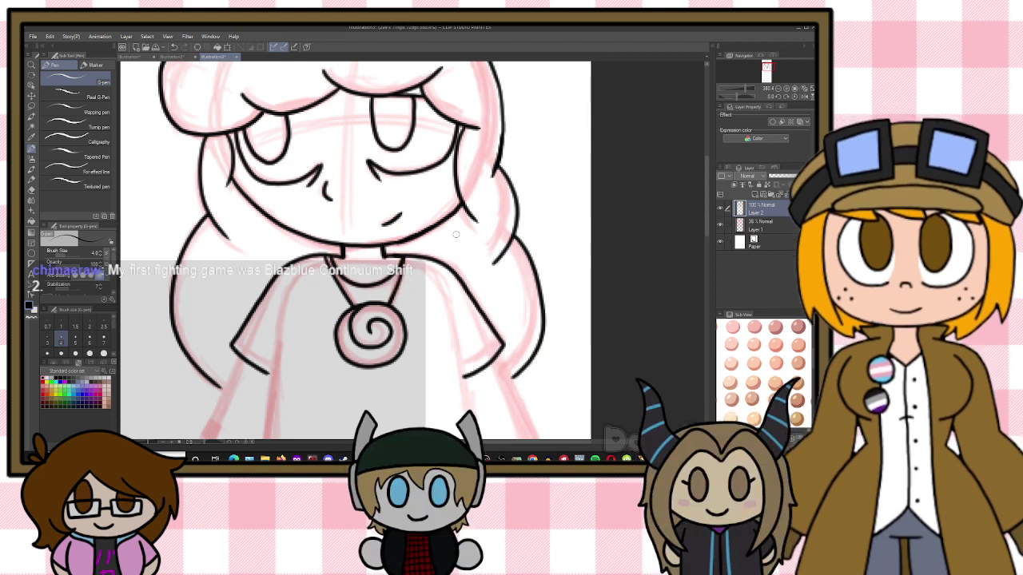
Ink the shirt's two sides and curved bottom hem, and the outer edges of both long undersleeves below the short sleeves
mouse_move(706, 201)
left_mouse_down()
mouse_move(706, 245)
mouse_move(706, 235)
left_mouse_up()
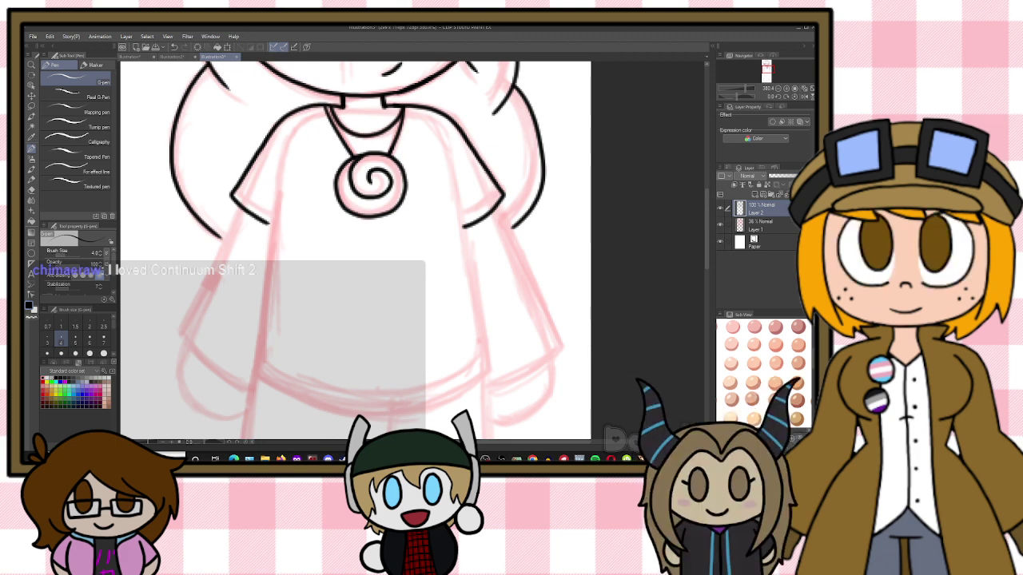
scroll(591, 223, "down", 3)
scroll(595, 221, "up", 3)
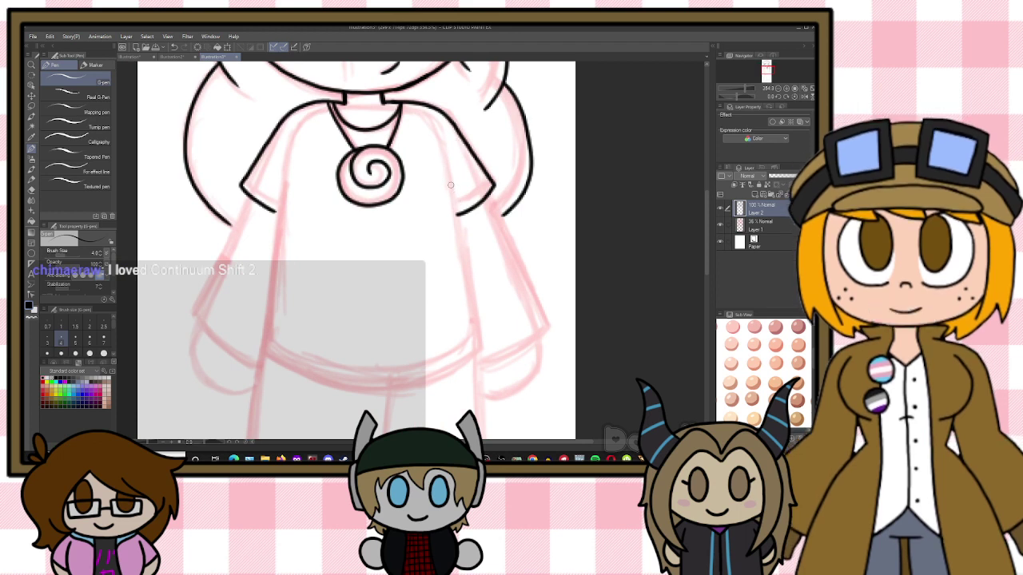
left_click_drag(456, 216, 473, 304)
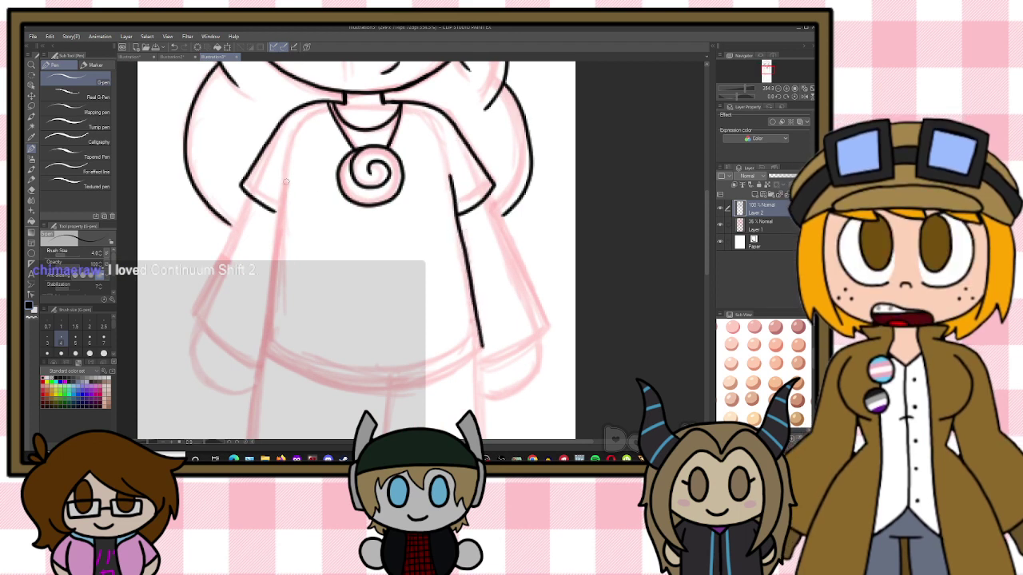
left_click_drag(285, 169, 257, 342)
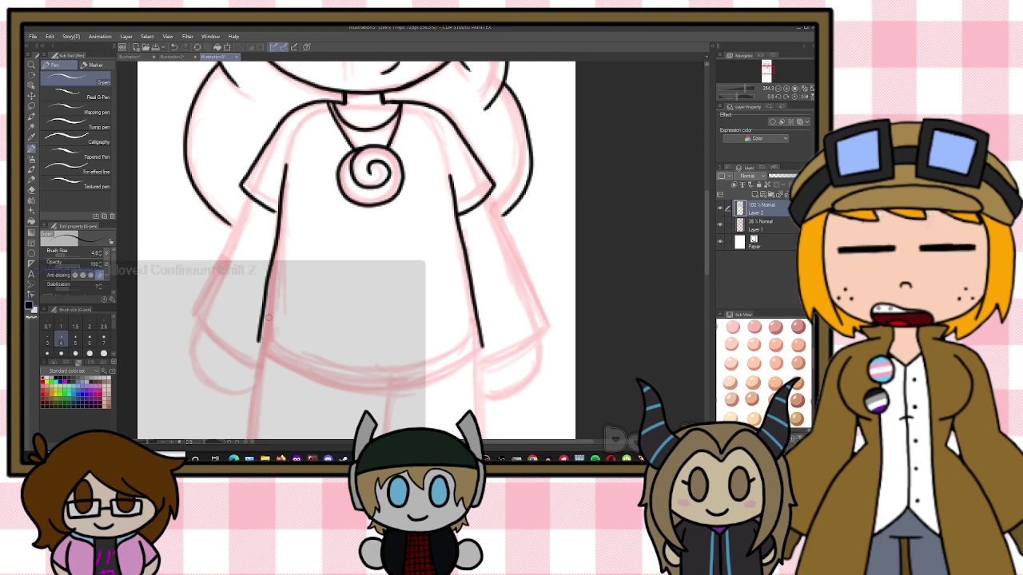
key("ctrl+z")
key("ctrl+z")
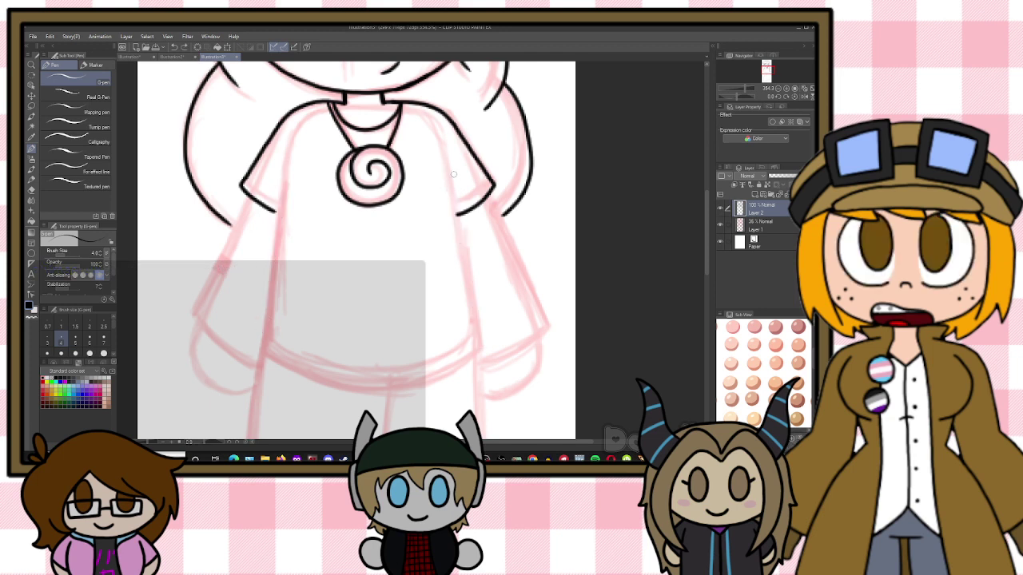
left_click_drag(445, 157, 479, 348)
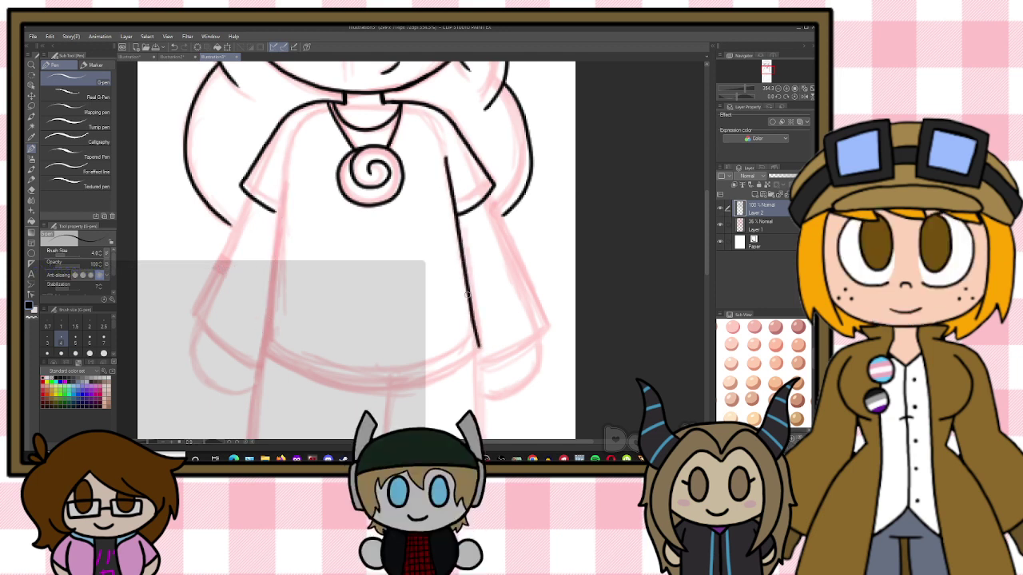
left_click_drag(285, 153, 260, 336)
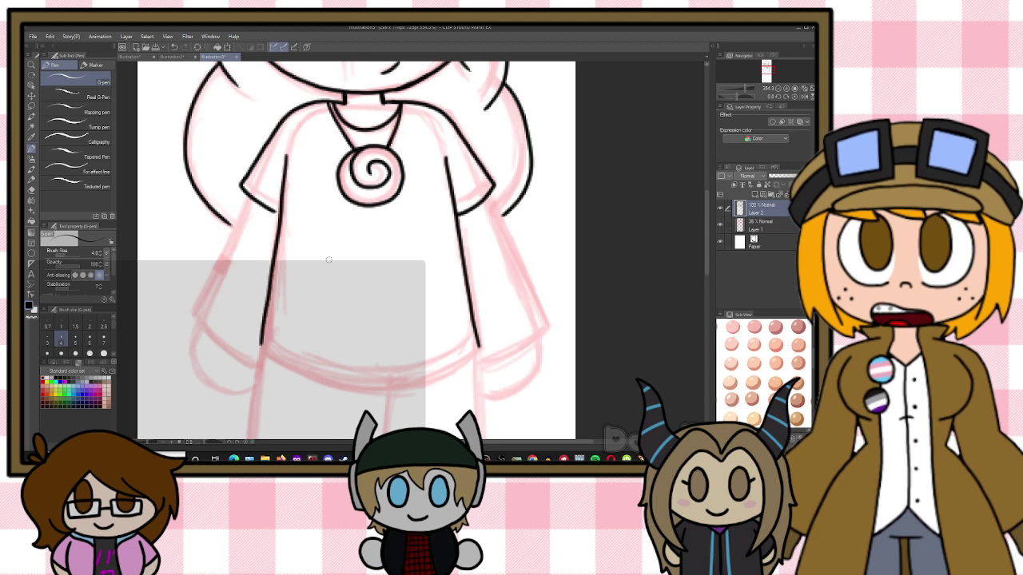
key("ctrl+z")
mouse_move(262, 316)
left_mouse_down()
mouse_move(259, 340)
mouse_move(274, 359)
mouse_move(356, 385)
mouse_move(430, 380)
mouse_move(479, 359)
left_mouse_up()
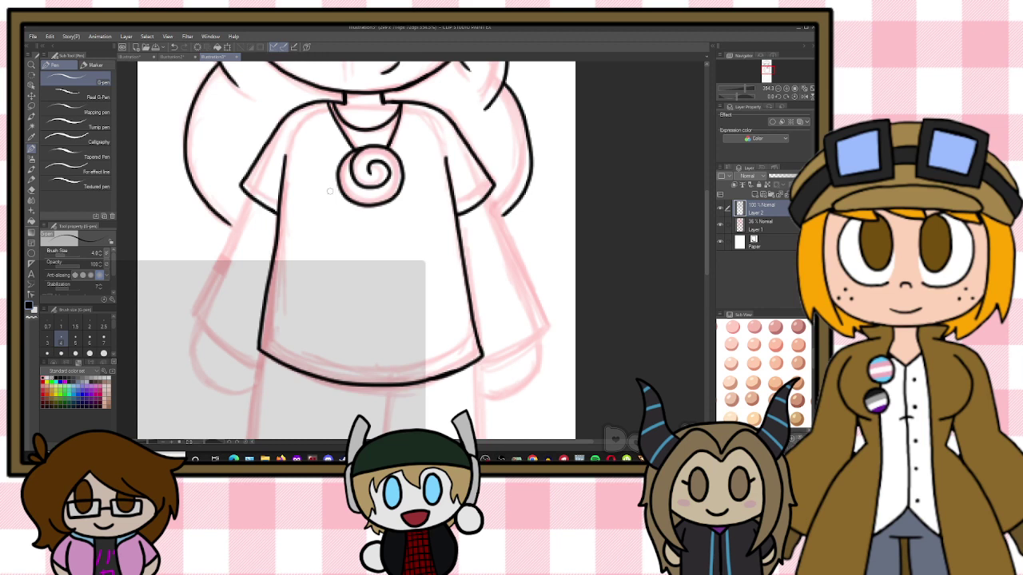
left_click_drag(195, 302, 248, 192)
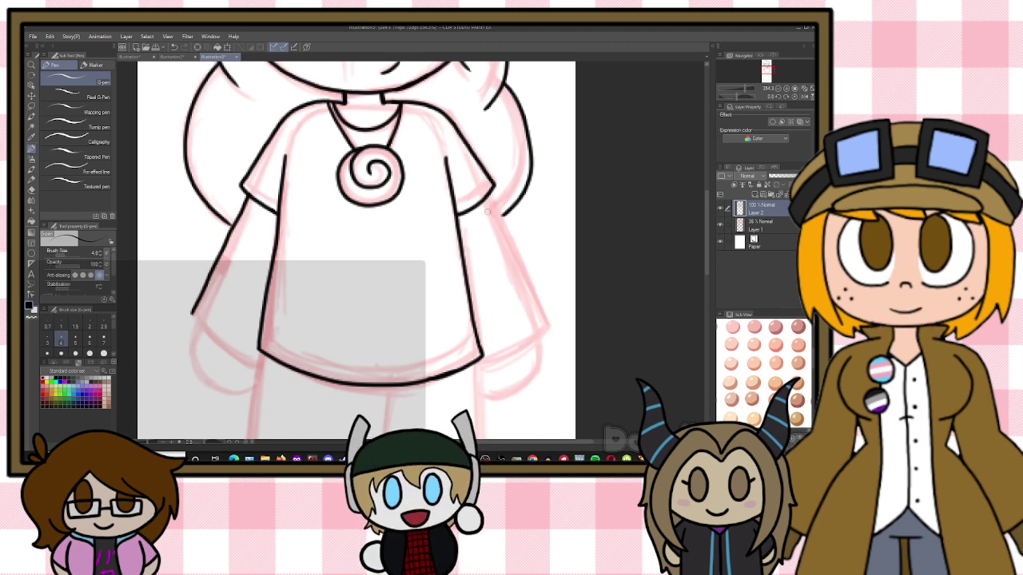
left_click_drag(489, 192, 550, 327)
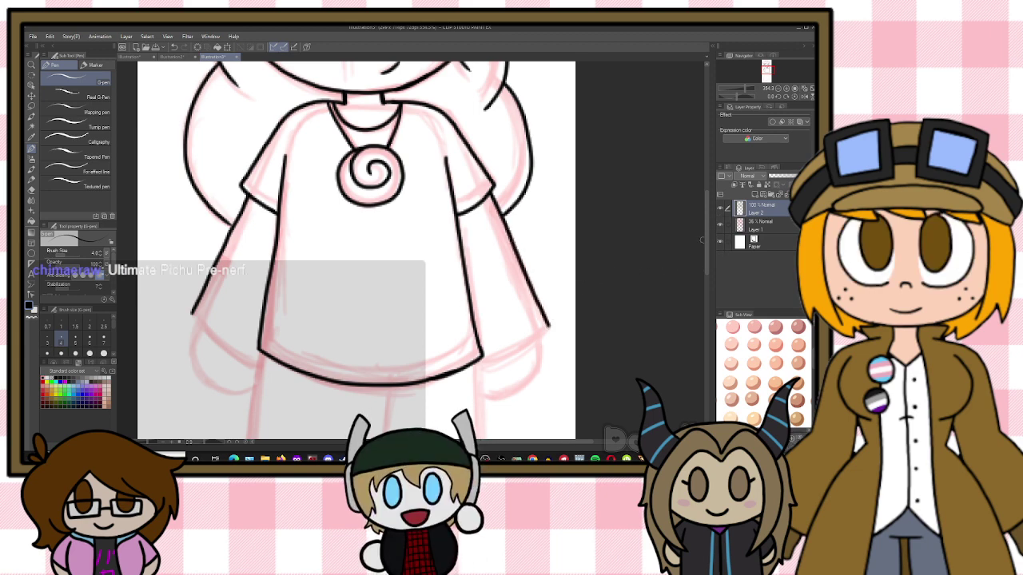
Ink the slightly curved line separating the two trouser legs, from the middle of the shirt hem down to the trouser hems
scroll(699, 305, "down", 10)
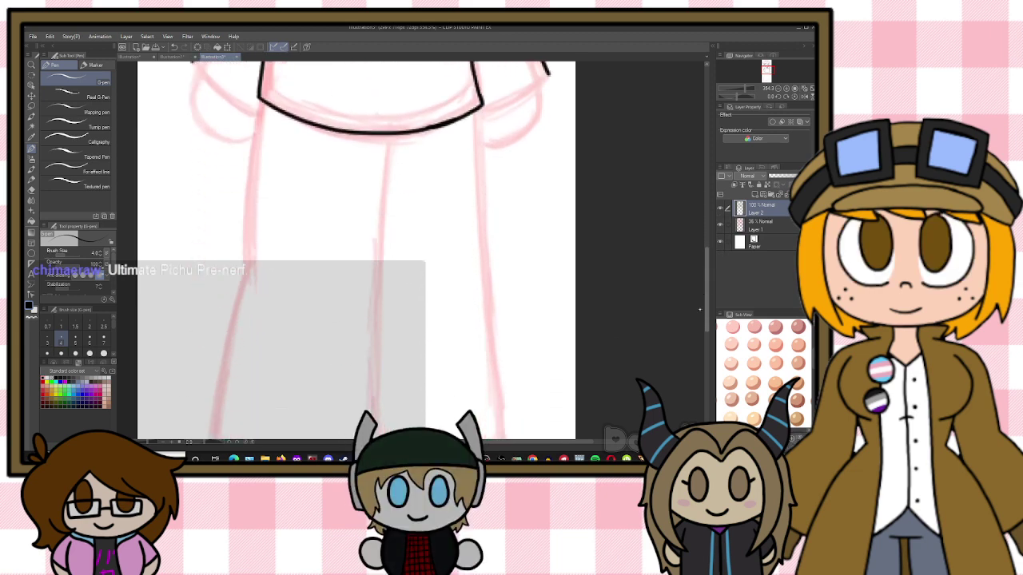
scroll(698, 305, "up", 5)
scroll(699, 305, "down", 3)
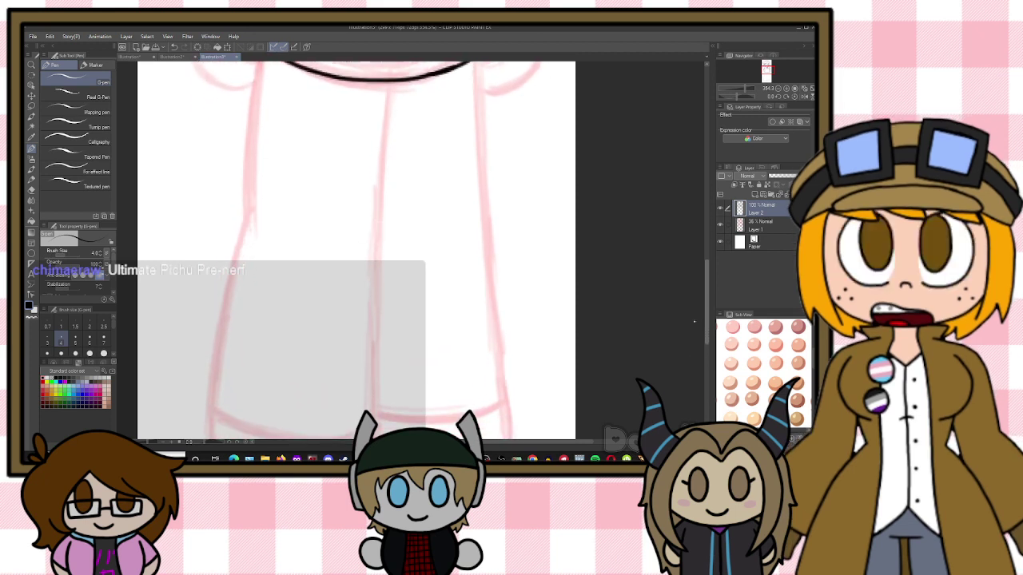
scroll(660, 282, "up", 2)
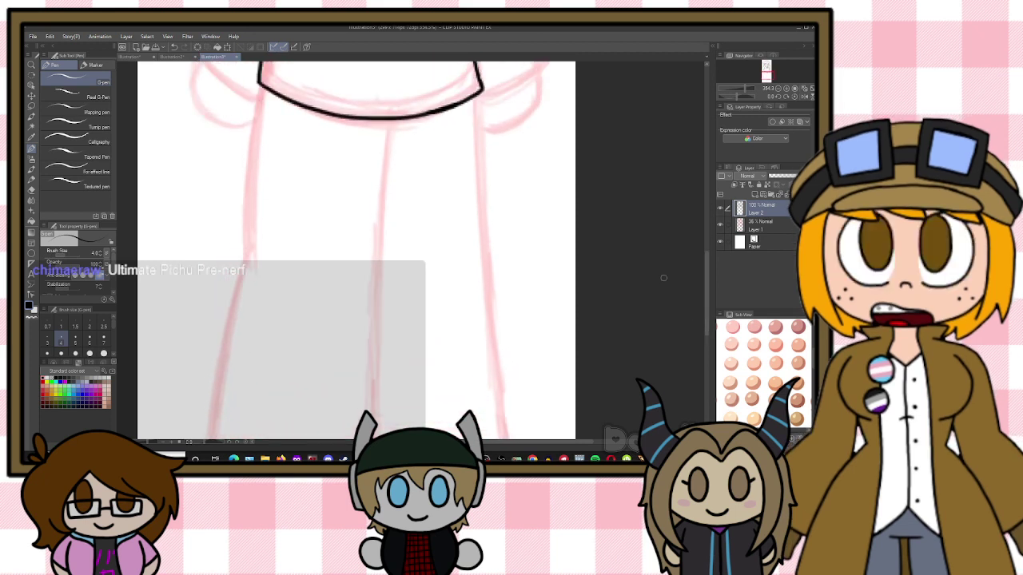
scroll(423, 144, "down", 2)
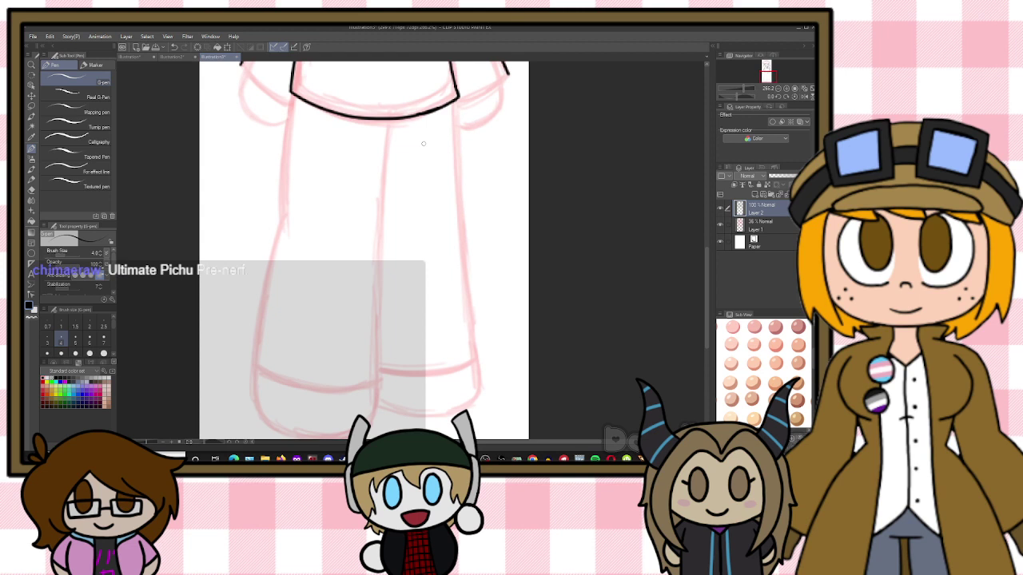
left_click_drag(389, 120, 386, 324)
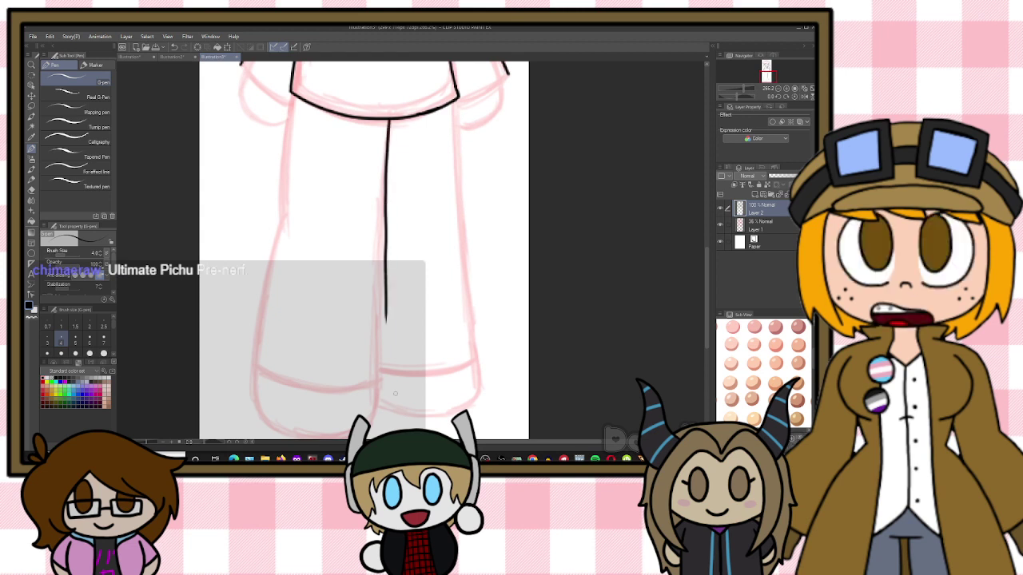
key("ctrl+z")
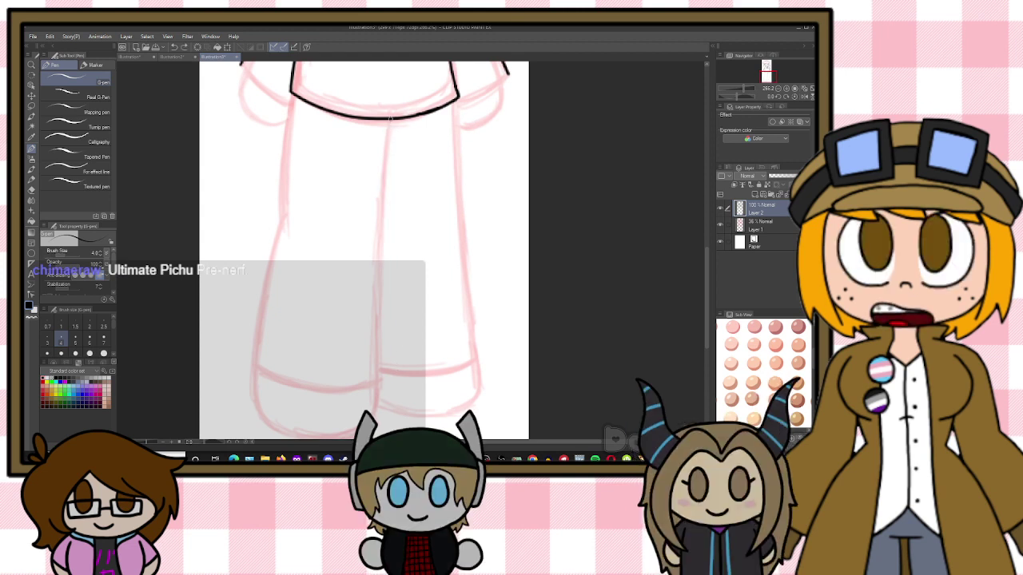
left_click_drag(389, 120, 381, 378)
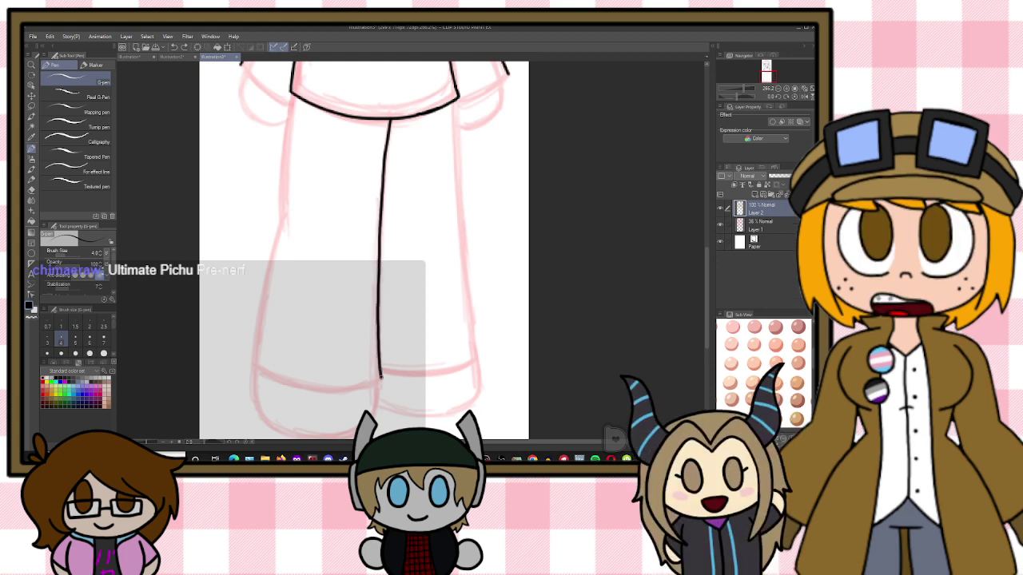
key("ctrl+z")
key("ctrl+z")
key("ctrl+z")
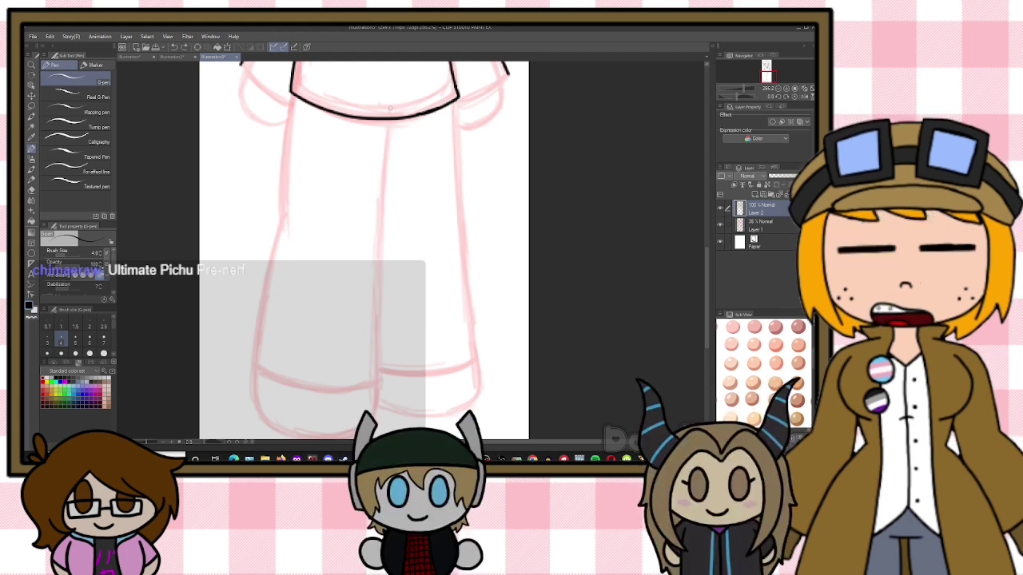
left_click_drag(383, 210, 382, 382)
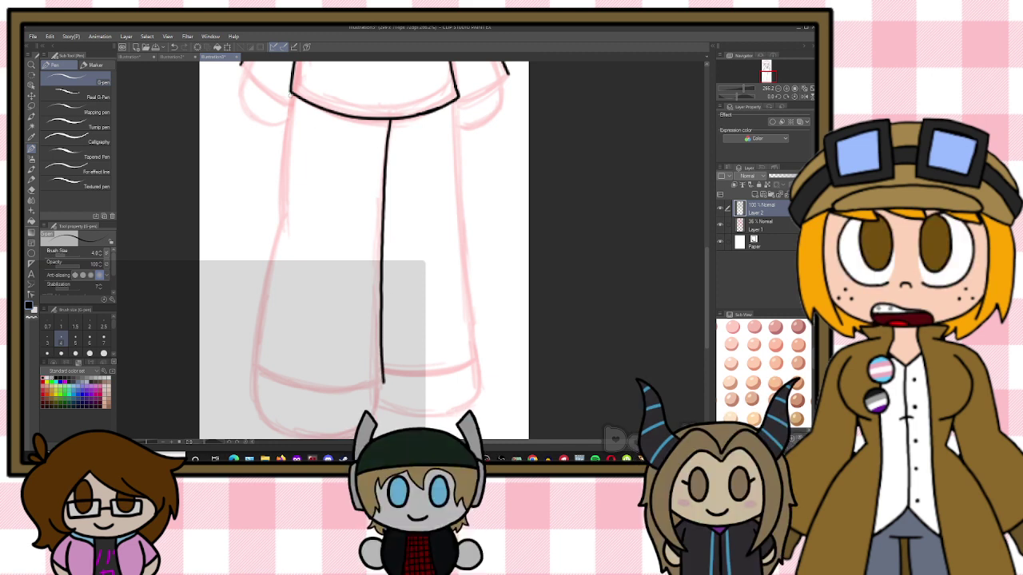
Ink the outer edge of the left-hand trouser leg, flaring outward from knee height, and its curved bottom hem
left_click_drag(291, 89, 284, 208)
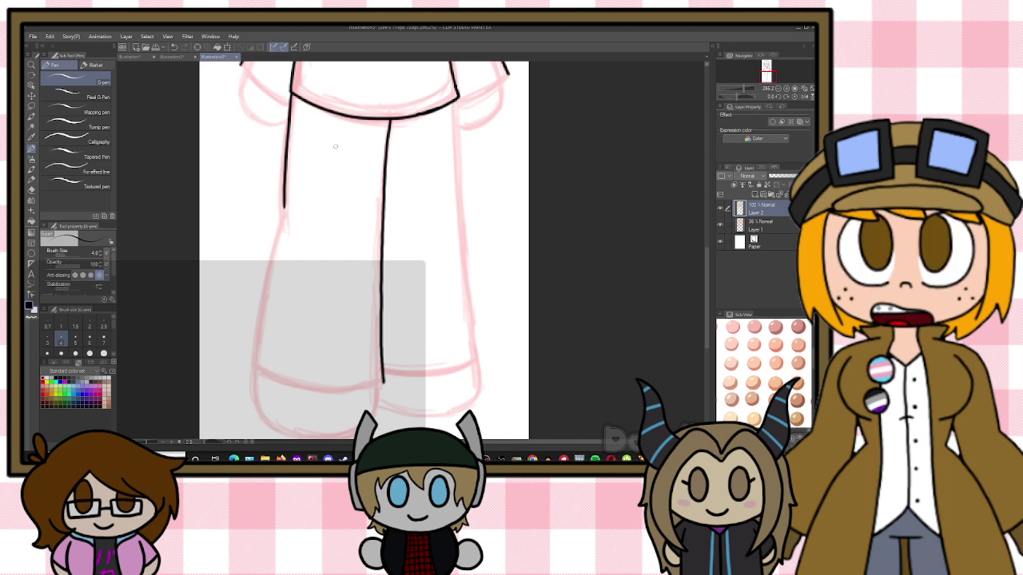
key("ctrl+z")
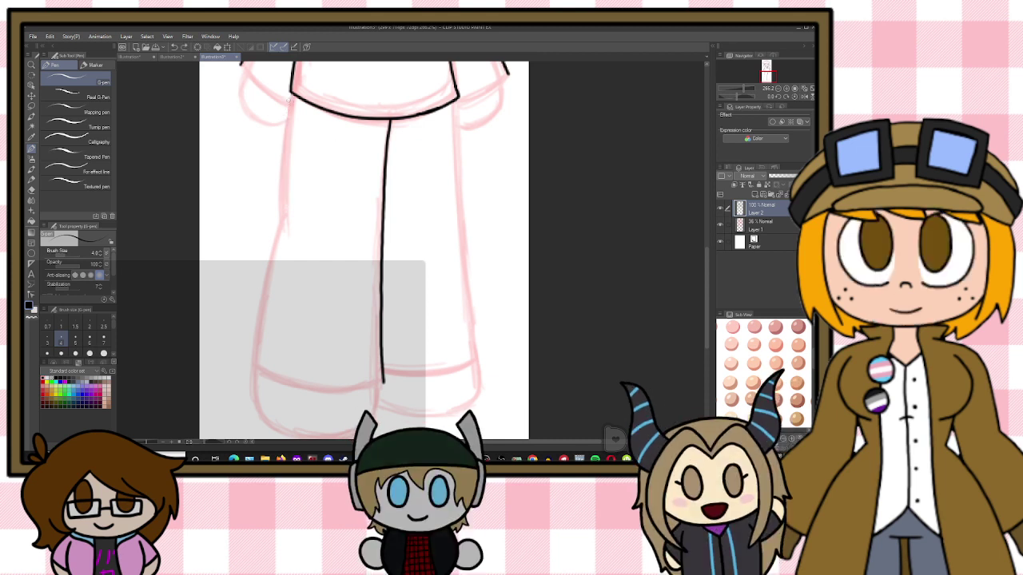
left_click_drag(293, 90, 281, 220)
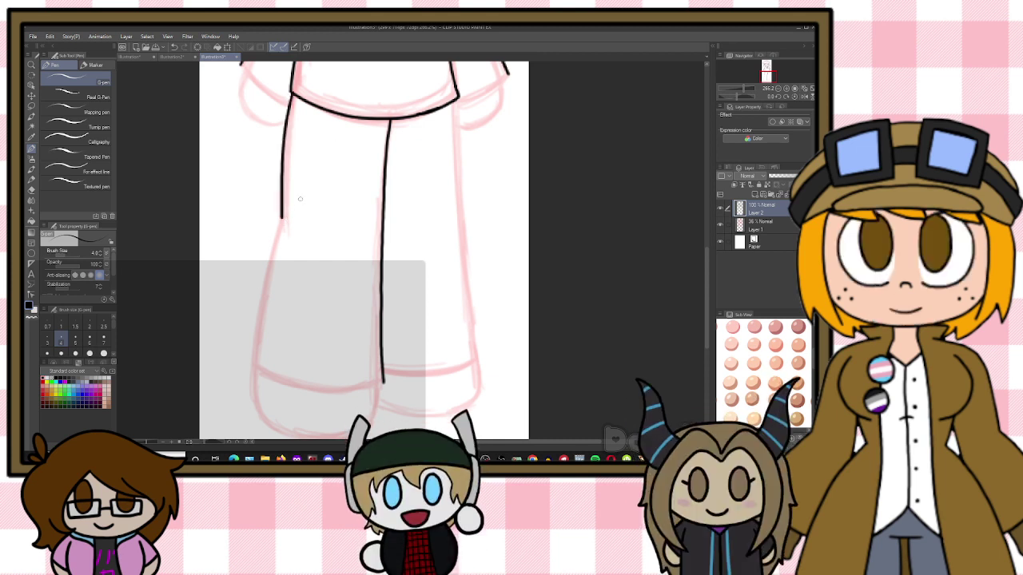
key("ctrl+z")
left_click_drag(293, 90, 281, 219)
key("ctrl+z")
mouse_move(292, 90)
left_mouse_down()
mouse_move(281, 215)
mouse_move(247, 364)
left_mouse_up()
key("ctrl+z")
left_click_drag(281, 215, 244, 364)
key("ctrl+z")
mouse_move(281, 211)
left_mouse_down()
mouse_move(248, 362)
mouse_move(309, 388)
mouse_move(366, 388)
left_mouse_up()
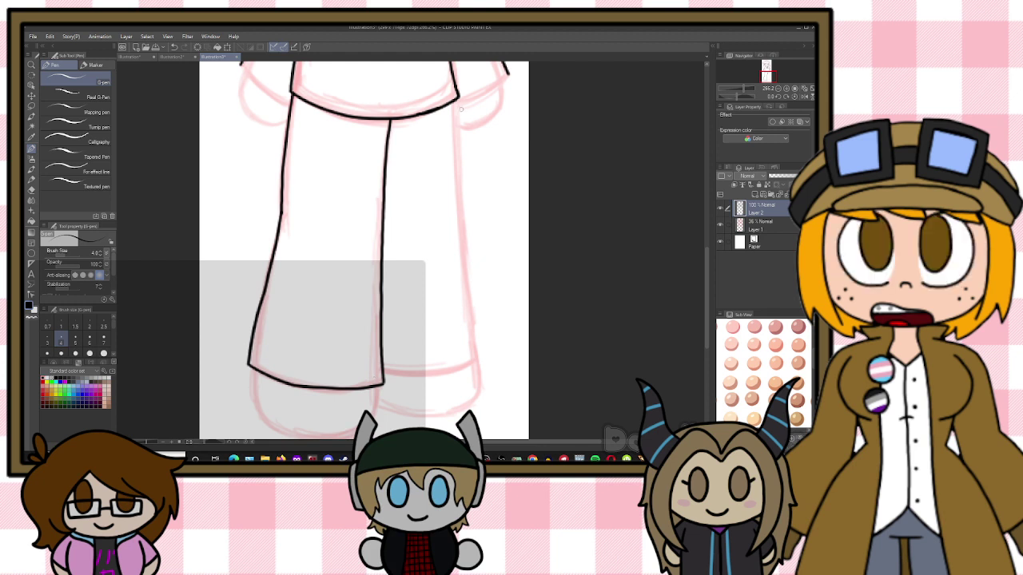
Ink the outer edge of the right-hand trouser leg and its curved bottom hem, meeting the line between the legs
left_click_drag(458, 102, 464, 224)
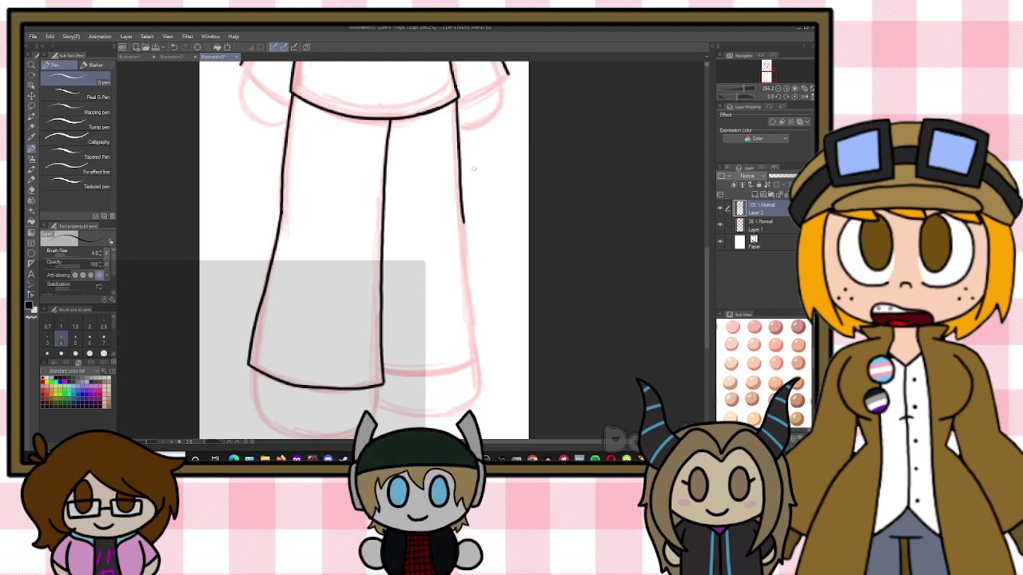
key("ctrl+z")
left_click_drag(458, 99, 467, 221)
key("ctrl+z")
left_click_drag(458, 99, 483, 351)
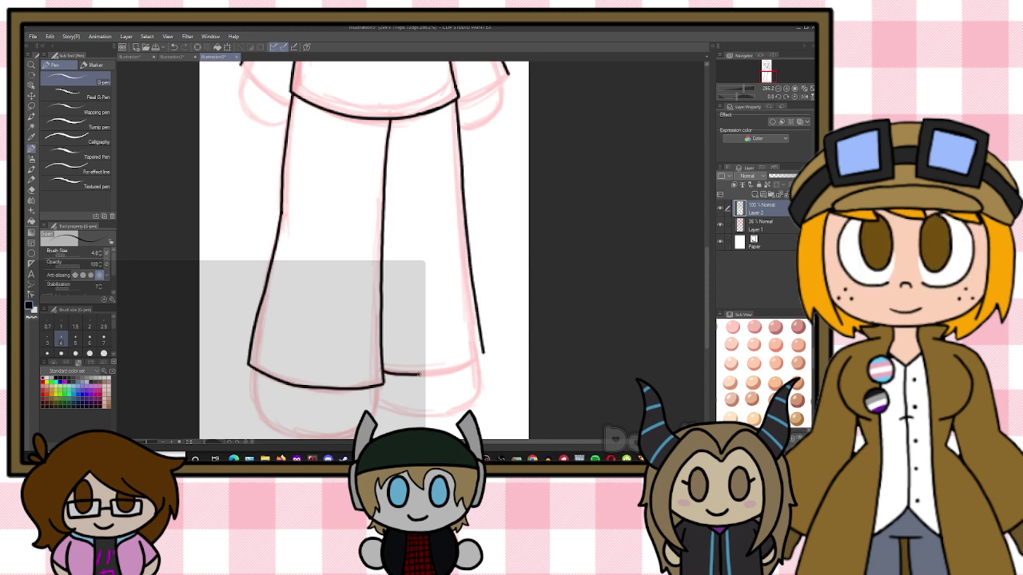
left_click_drag(386, 374, 478, 359)
Ink the two rounded shoes below the trouser hems, with the right-hand one partly behind the other
scroll(628, 276, "down", 2)
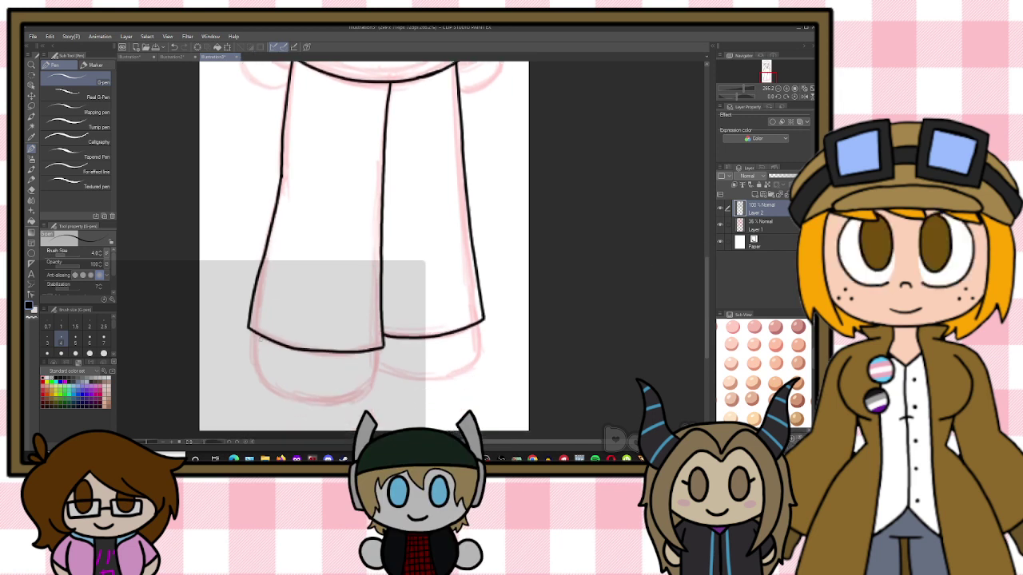
mouse_move(254, 339)
left_mouse_down()
mouse_move(275, 392)
mouse_move(343, 399)
left_mouse_up()
mouse_move(377, 347)
left_mouse_down()
mouse_move(363, 392)
mouse_move(344, 394)
mouse_move(379, 369)
mouse_move(457, 371)
mouse_move(479, 353)
left_mouse_up()
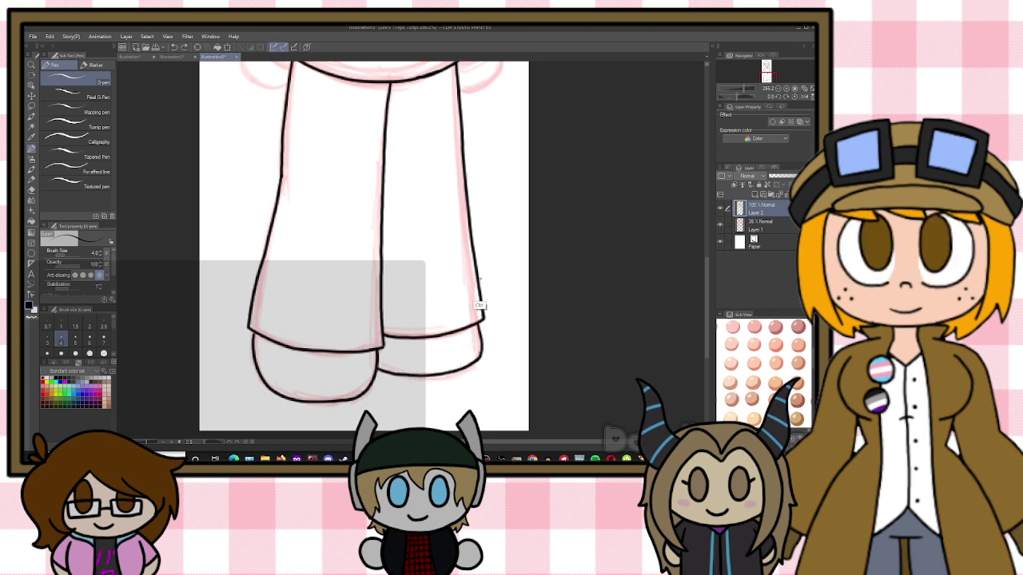
key("ctrl+z")
key("ctrl+z")
left_click_drag(483, 343, 452, 376)
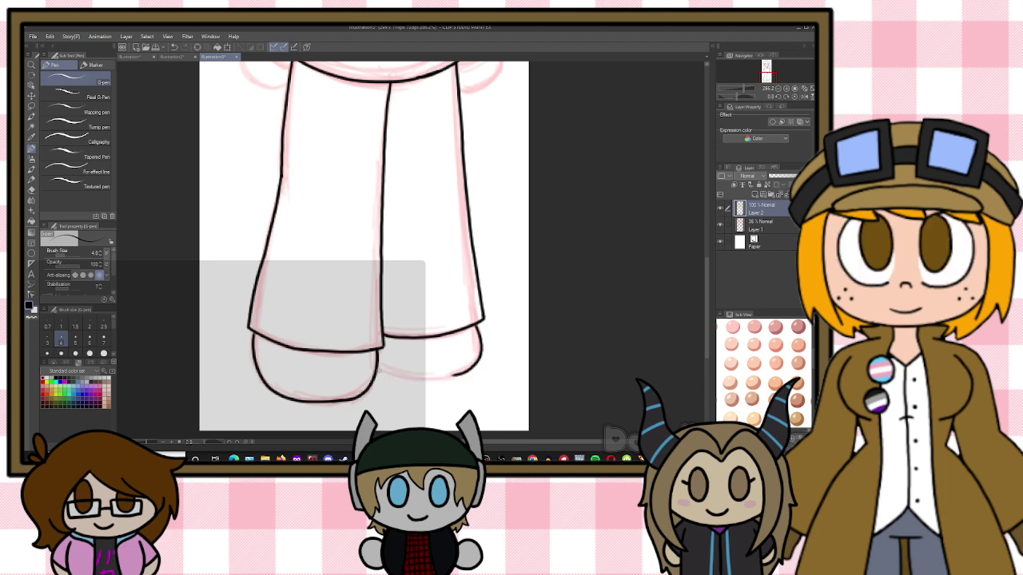
left_click_drag(379, 369, 444, 376)
key("ctrl+z")
left_click_drag(379, 368, 456, 376)
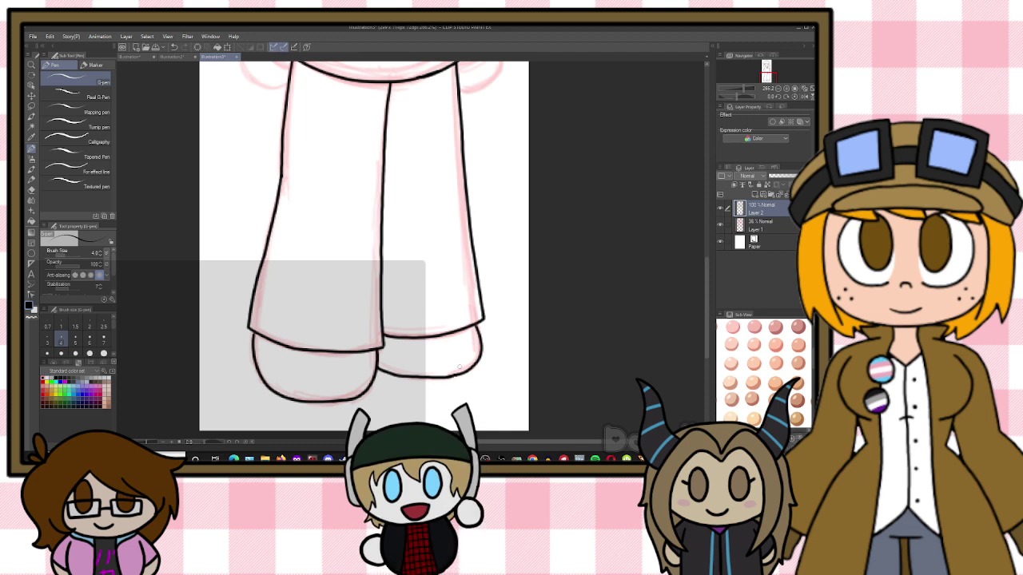
Ink the curved cuffs of both long sleeves and a simple rounded hand below each, without finger lines
scroll(649, 177, "up", 5)
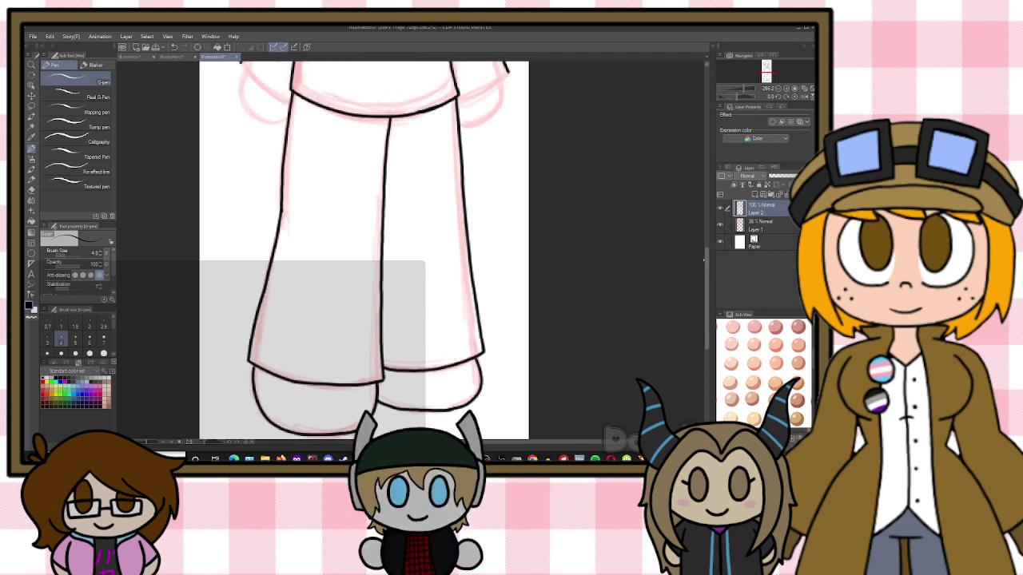
mouse_move(241, 243)
left_mouse_down()
mouse_move(292, 276)
mouse_move(275, 296)
left_mouse_up()
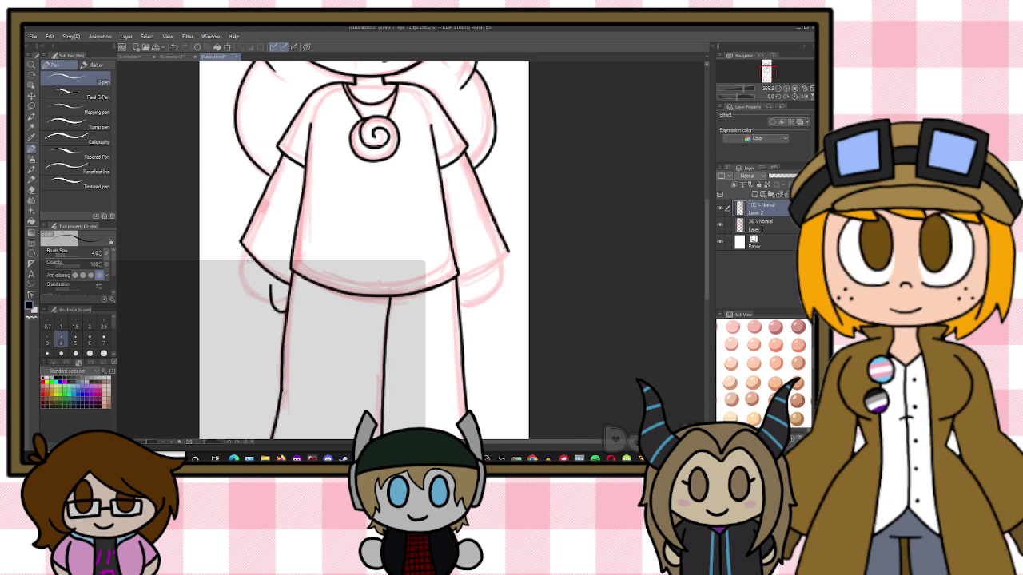
mouse_move(243, 252)
left_mouse_down()
mouse_move(257, 309)
mouse_move(271, 313)
left_mouse_up()
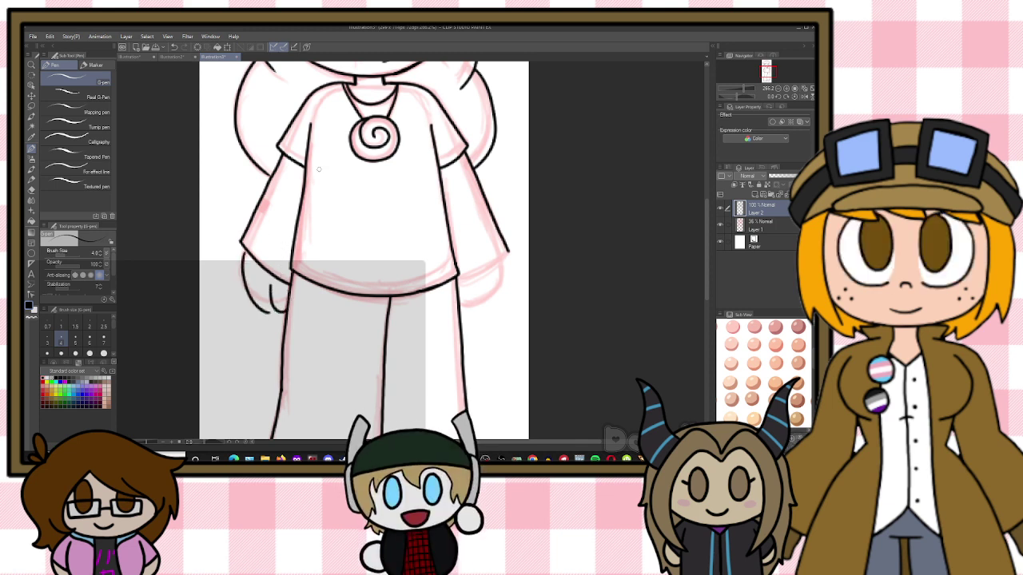
key("ctrl+z")
mouse_move(243, 248)
left_mouse_down()
mouse_move(249, 282)
mouse_move(272, 308)
left_mouse_up()
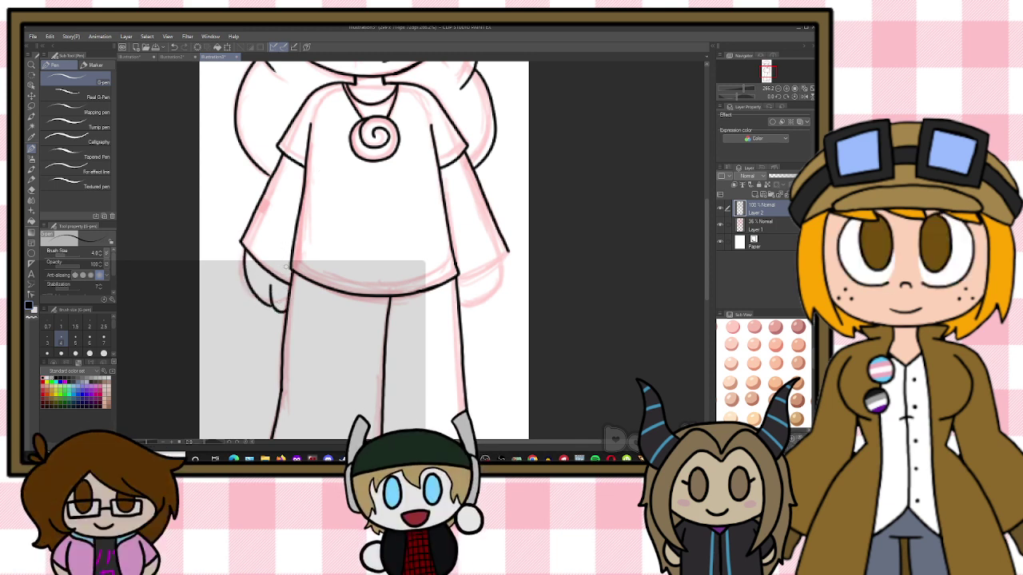
key("ctrl+z")
key("ctrl+z")
key("ctrl+y")
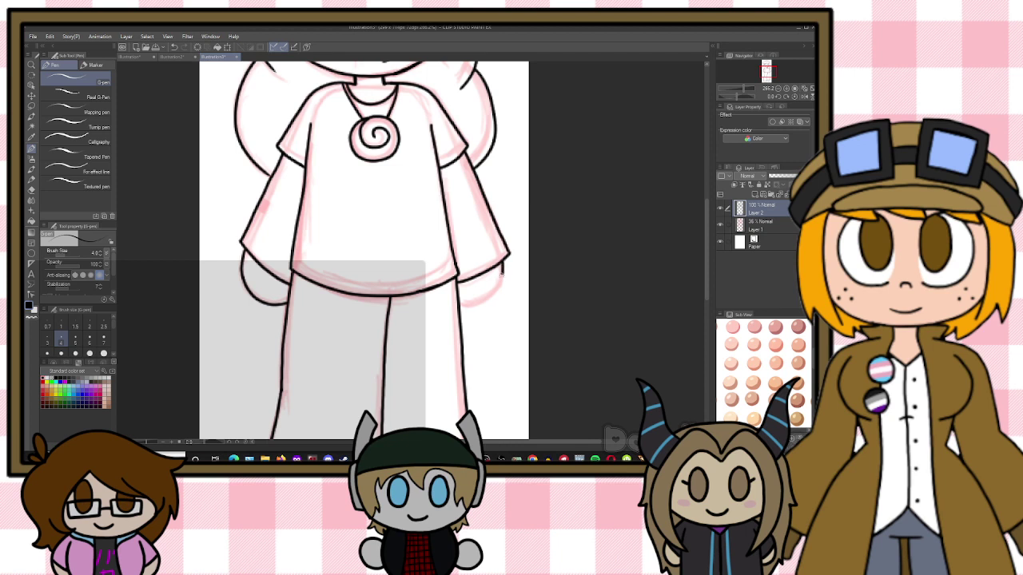
mouse_move(503, 271)
left_mouse_down()
mouse_move(487, 301)
mouse_move(459, 308)
left_mouse_up()
scroll(626, 185, "down", 3)
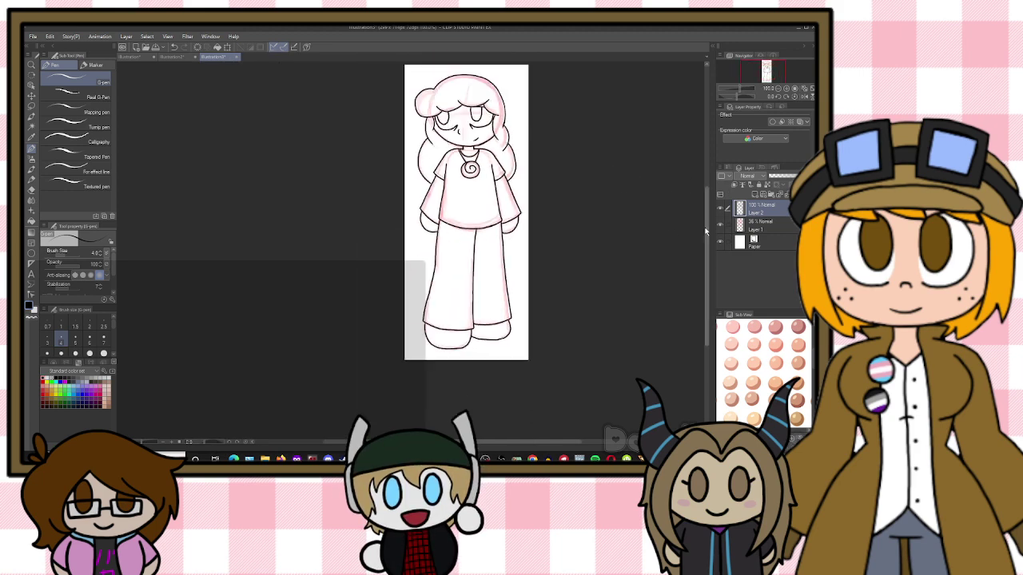
Delete the faded red sketch layer and hide the white paper layer so only the line art remains on transparency
scroll(706, 228, "up", 2)
left_click(773, 223)
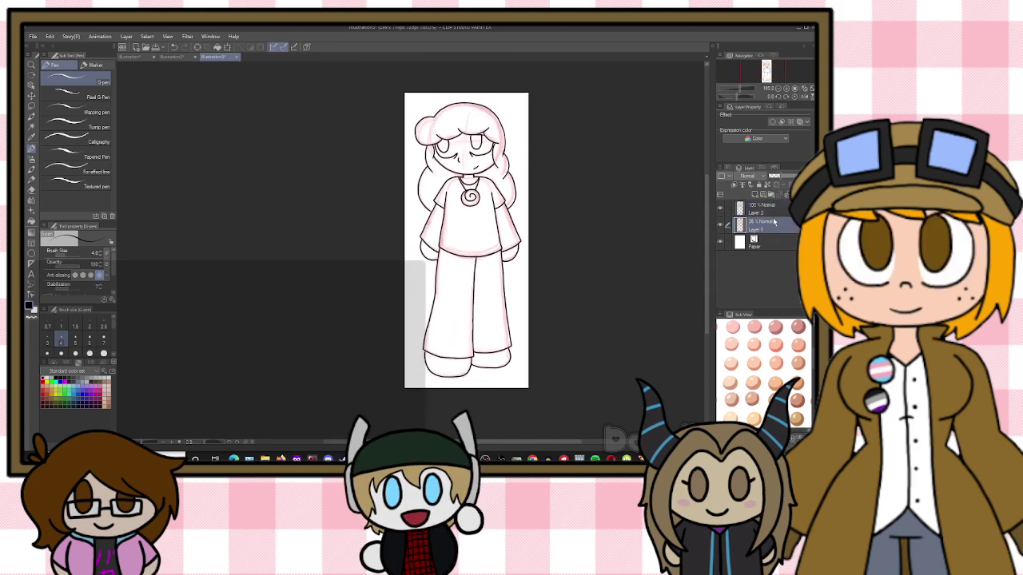
left_click(804, 194)
left_click(426, 186)
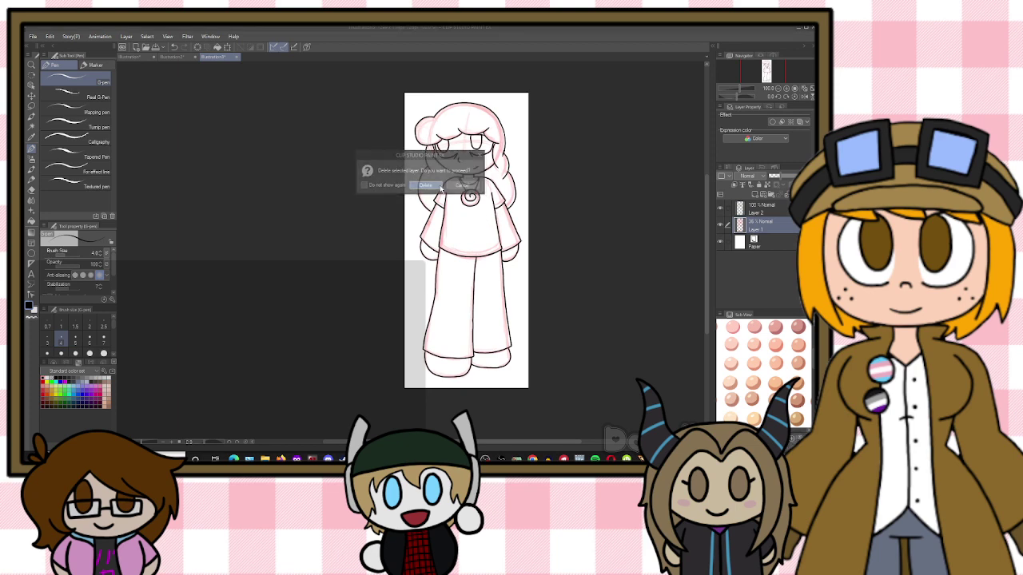
left_click(720, 226)
scroll(577, 171, "up", 3)
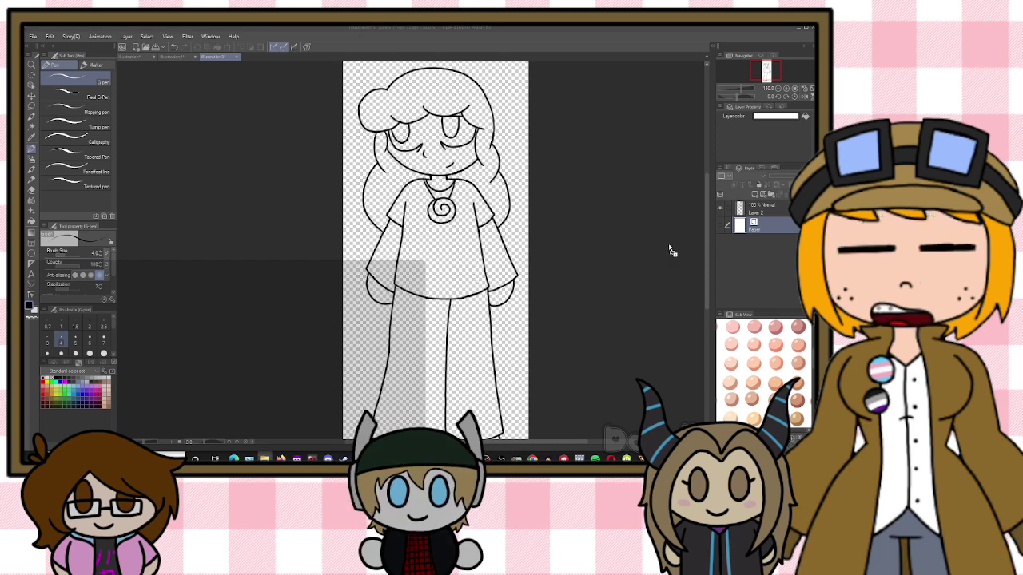
Bring up the coloured character reference, sample its hair brown, and fill the hair on a new layer beneath the line art
left_click(791, 438)
scroll(773, 338, "up", 5)
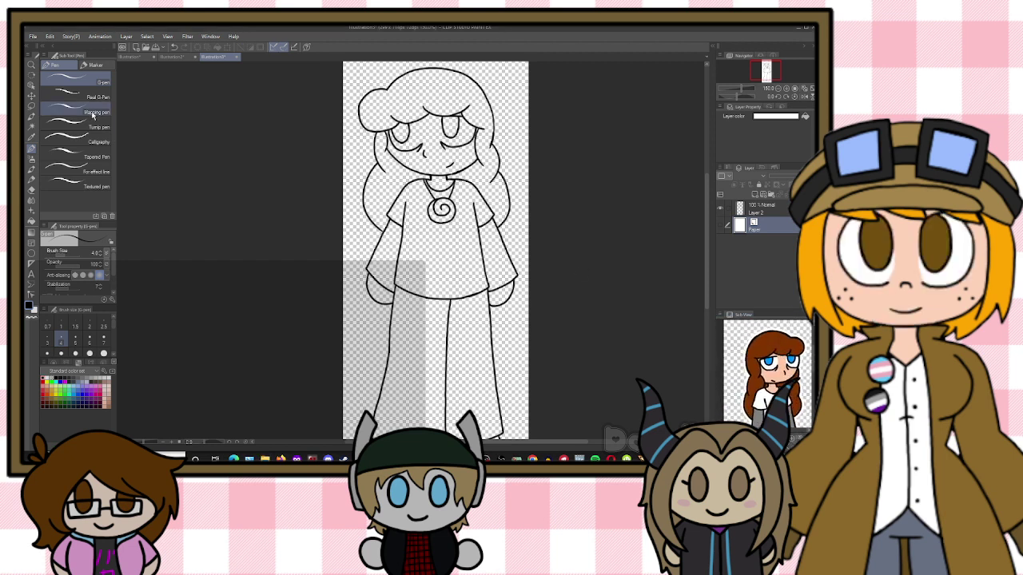
left_click(32, 137)
left_click(752, 349)
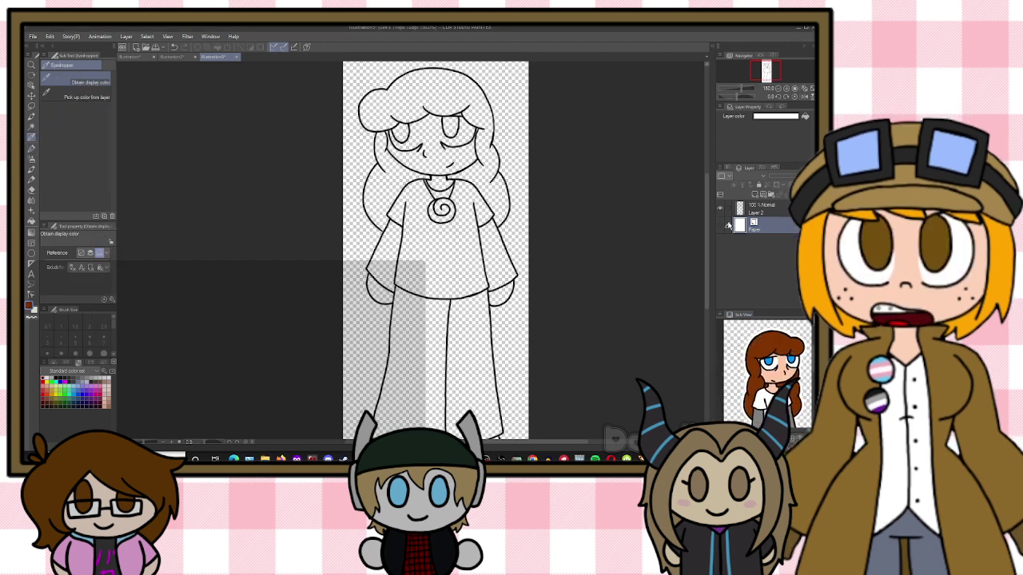
left_click(753, 195)
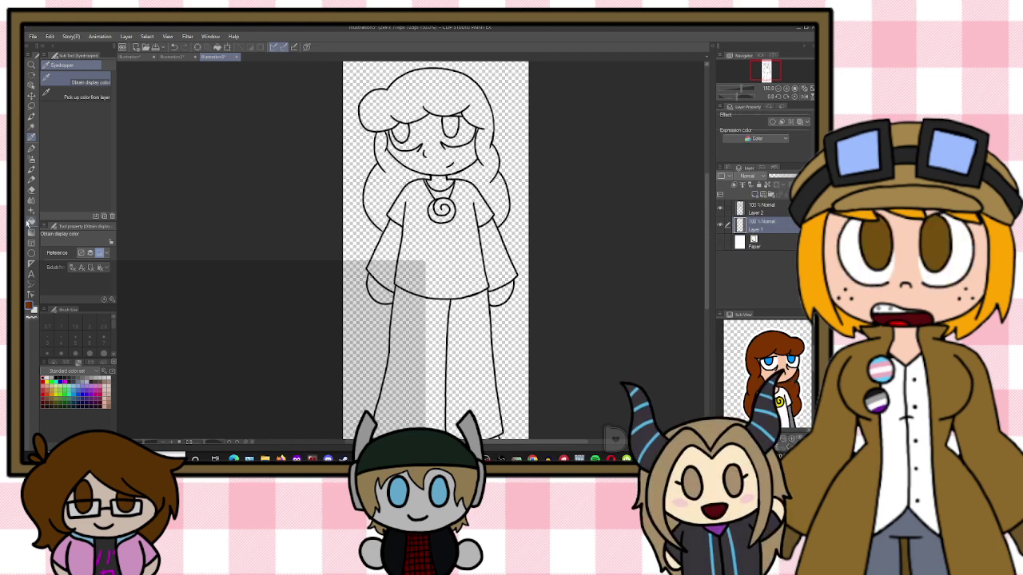
key("g")
left_click(375, 124)
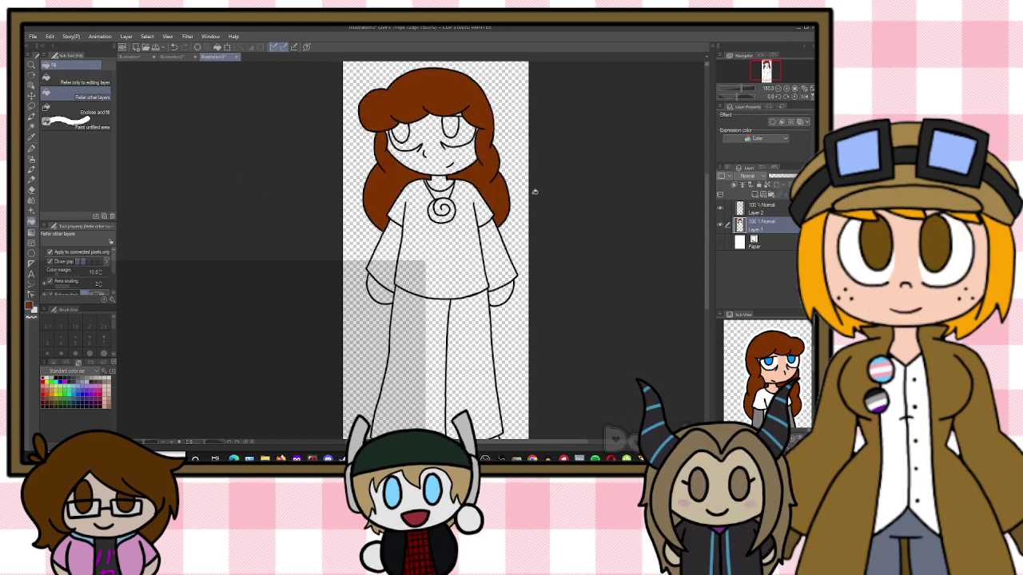
Fill the face with the peach skin colour sampled from the character reference
scroll(484, 83, "up", 2)
scroll(484, 83, "up", 2)
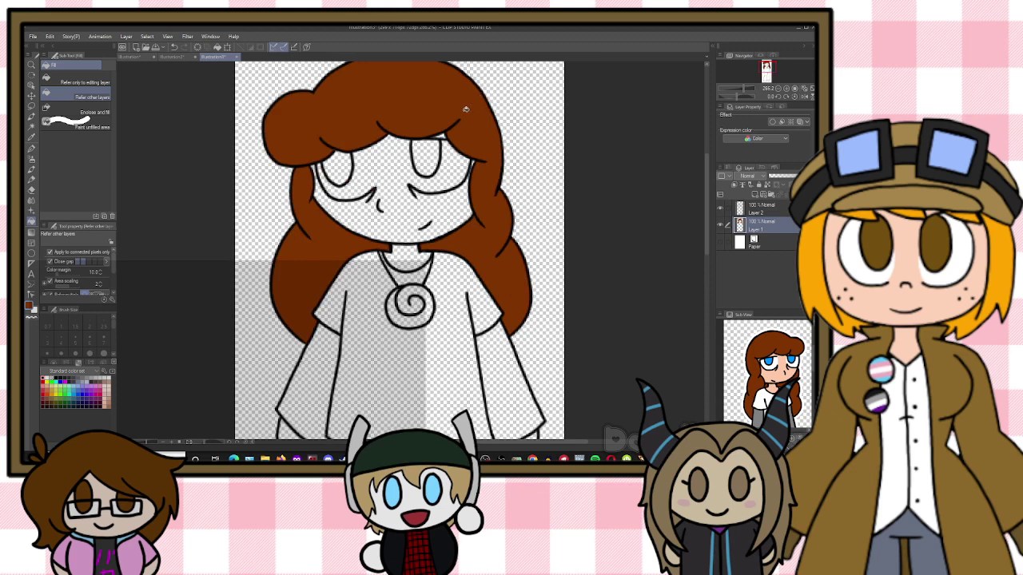
scroll(466, 109, "up", 1)
scroll(352, 124, "up", 3)
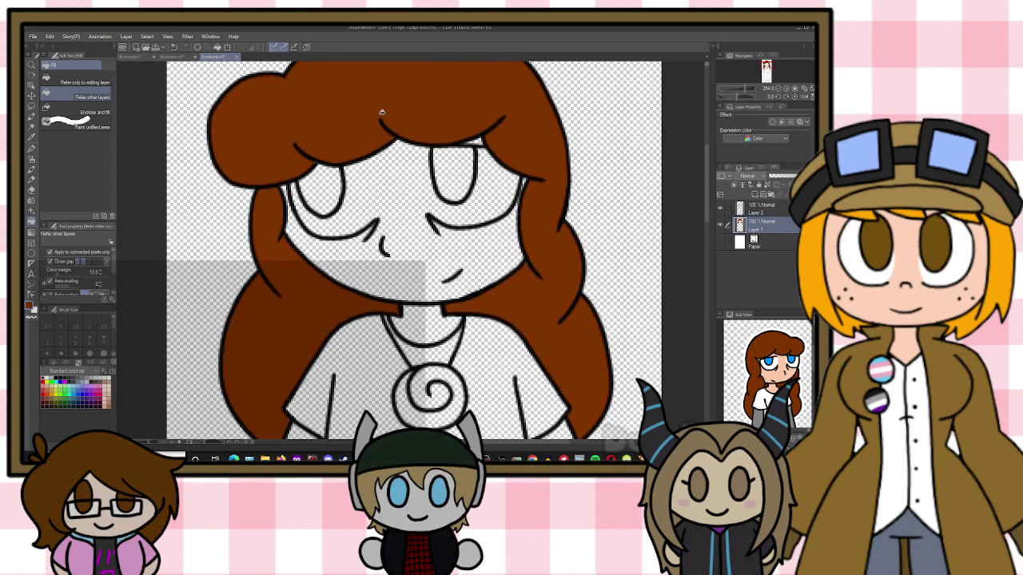
scroll(350, 121, "down", 1)
scroll(350, 121, "down", 3)
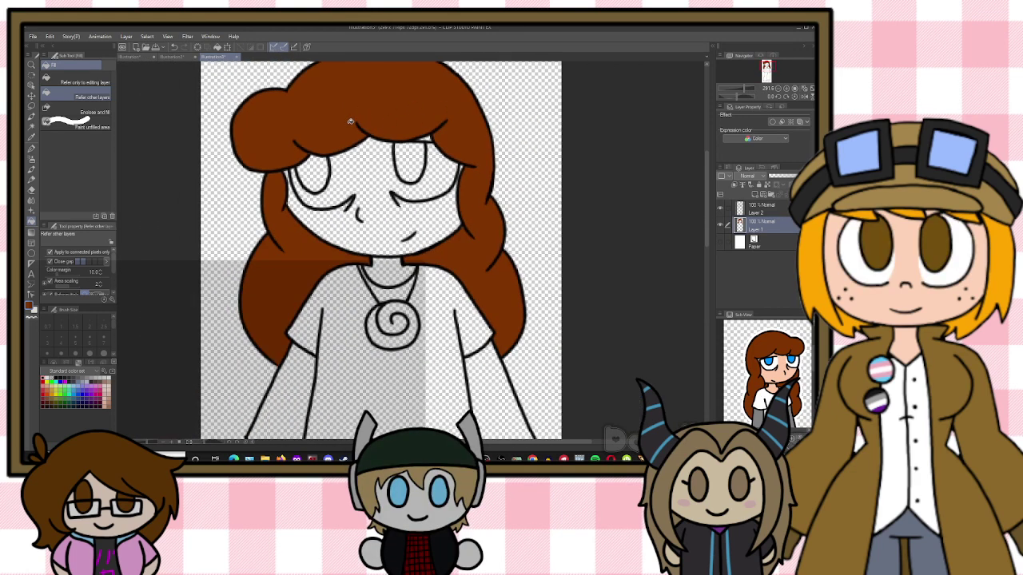
scroll(352, 122, "up", 3)
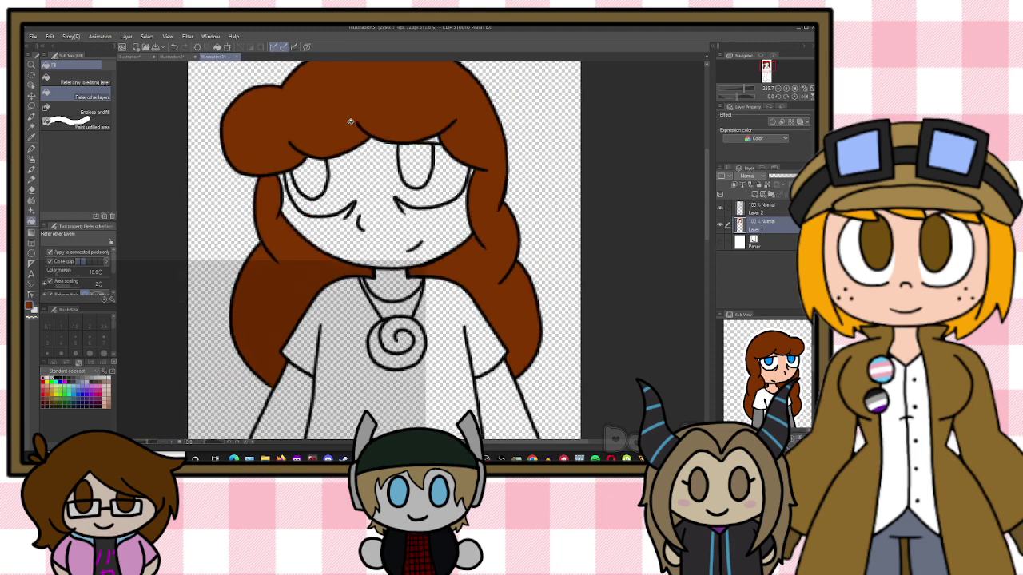
left_click(29, 137)
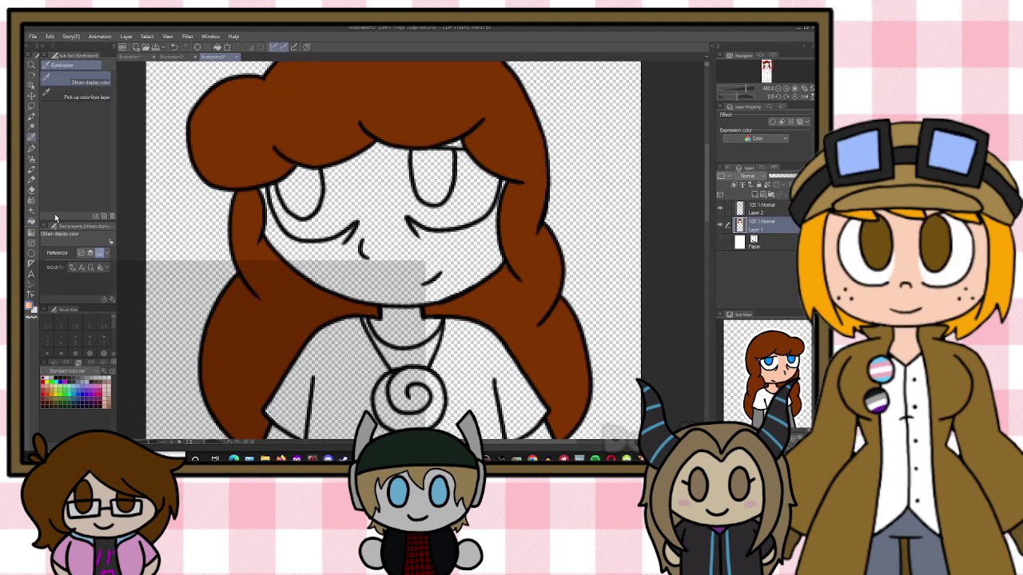
left_click(30, 221)
left_click(396, 260)
scroll(396, 257, "up", 1)
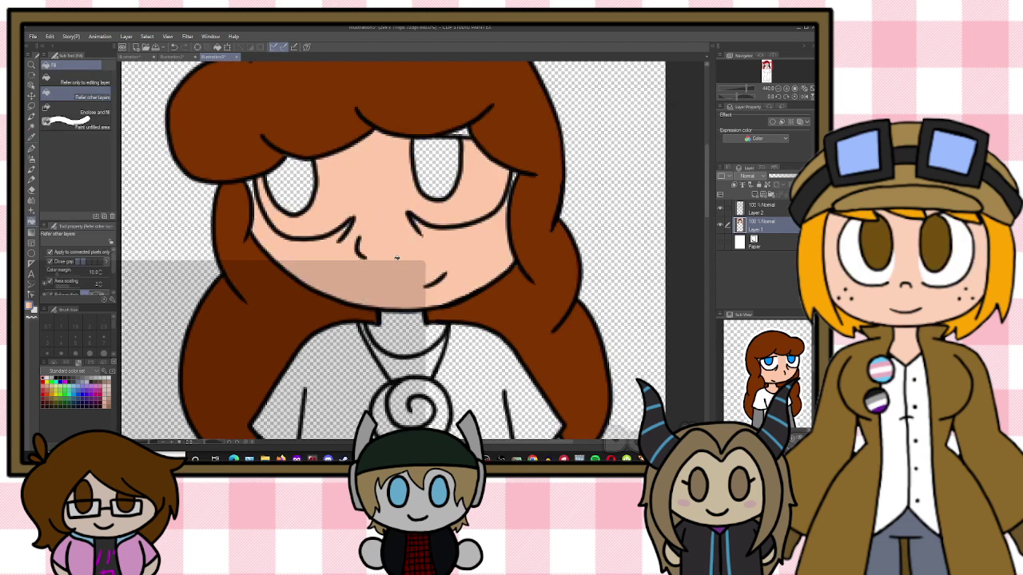
Draw the inner edges of both eye whites with a white G-pen and fill the enclosed areas white
key("p")
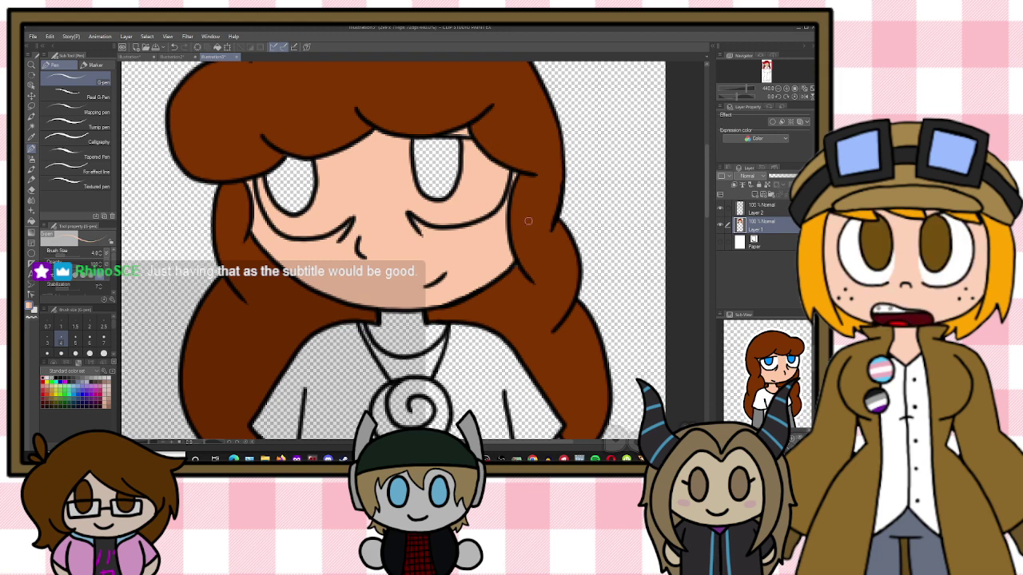
left_click_drag(705, 216, 703, 206)
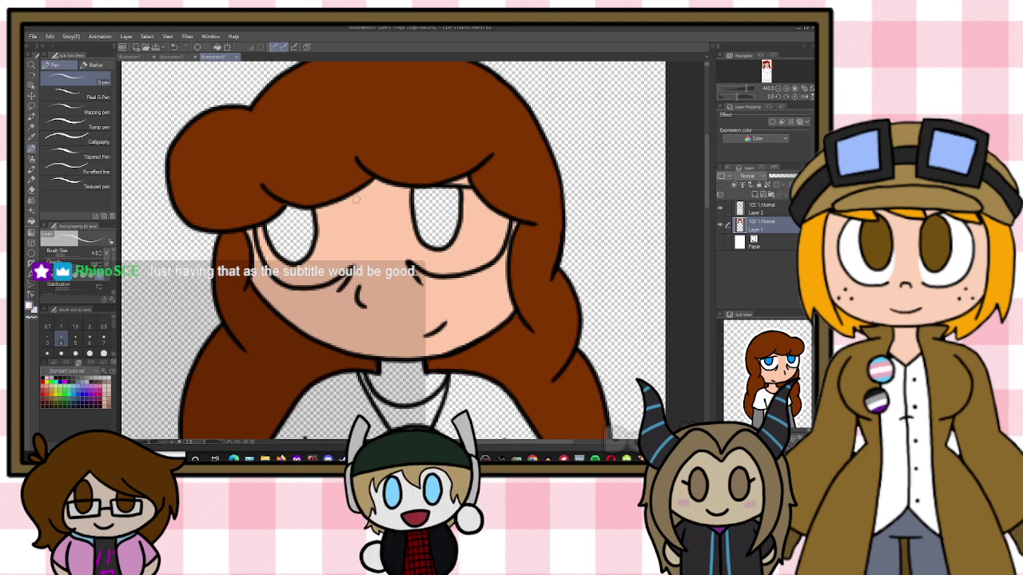
left_click_drag(357, 190, 354, 235)
mouse_move(405, 190)
left_mouse_down()
mouse_move(403, 251)
mouse_move(416, 252)
left_mouse_up()
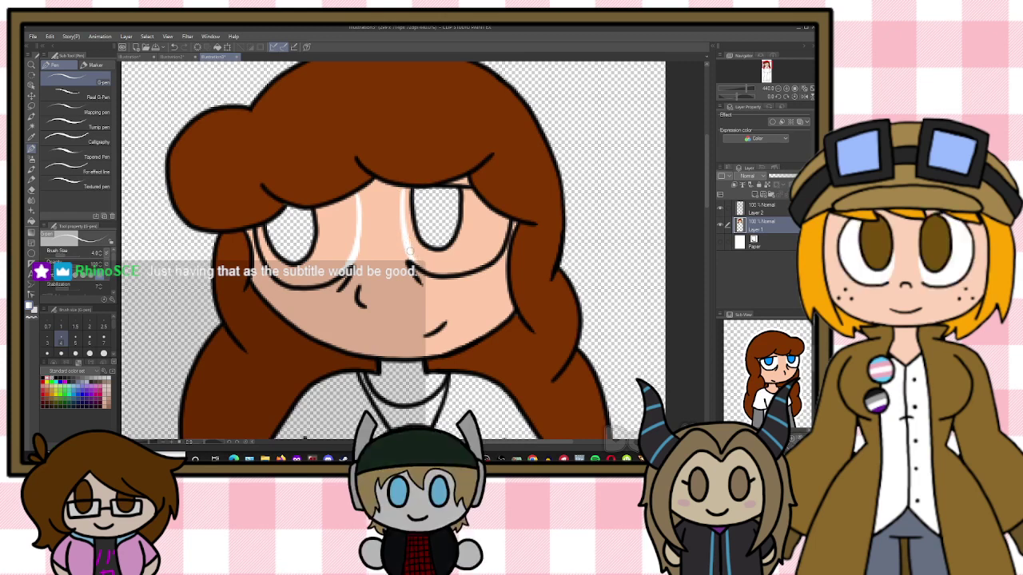
left_click(32, 222)
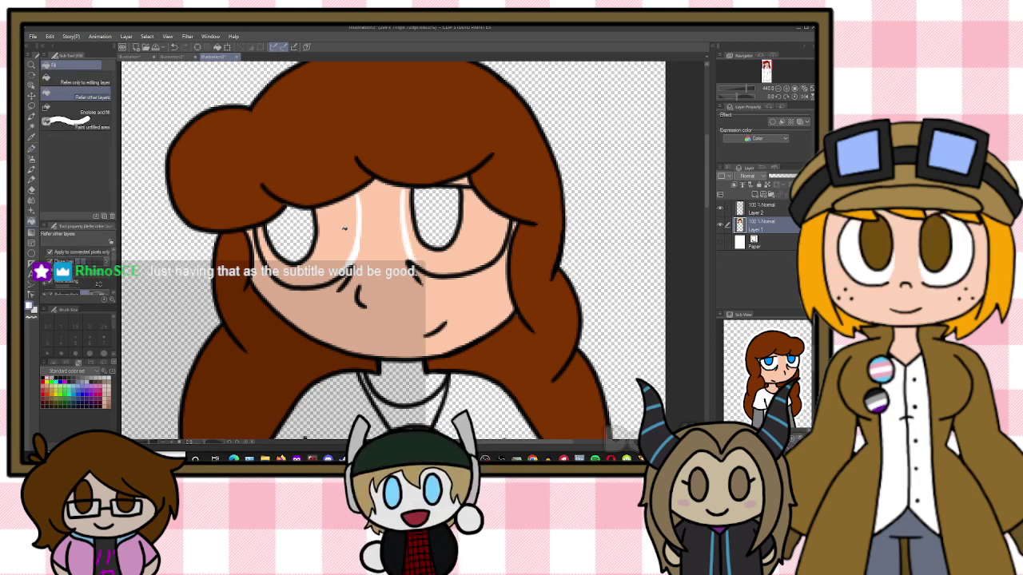
left_click(344, 229)
left_click(441, 256)
Fill both irises with the bright blue sampled from the reference's eyes
key("p")
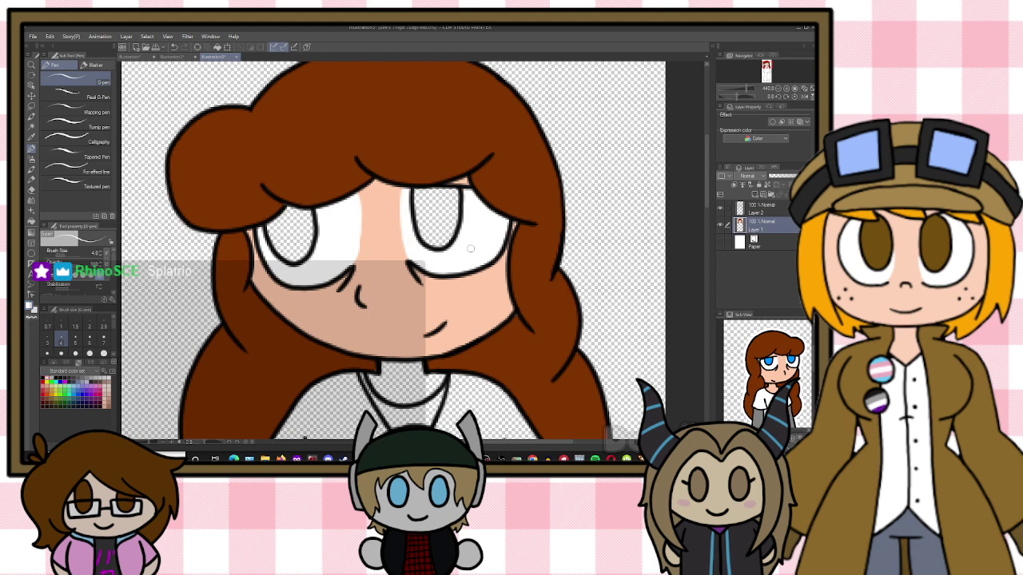
key("i")
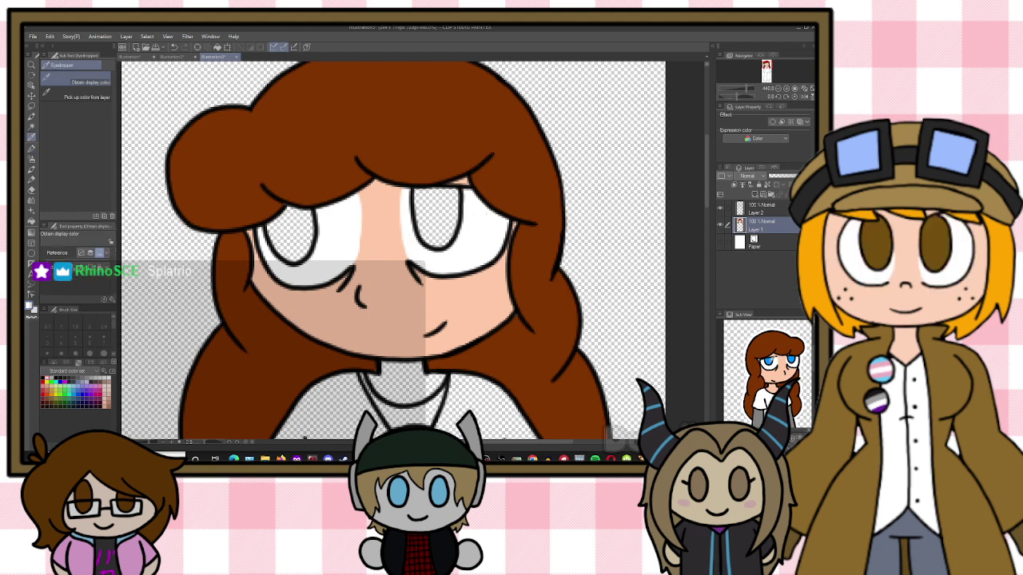
key("g")
left_click(289, 232)
left_click(439, 210)
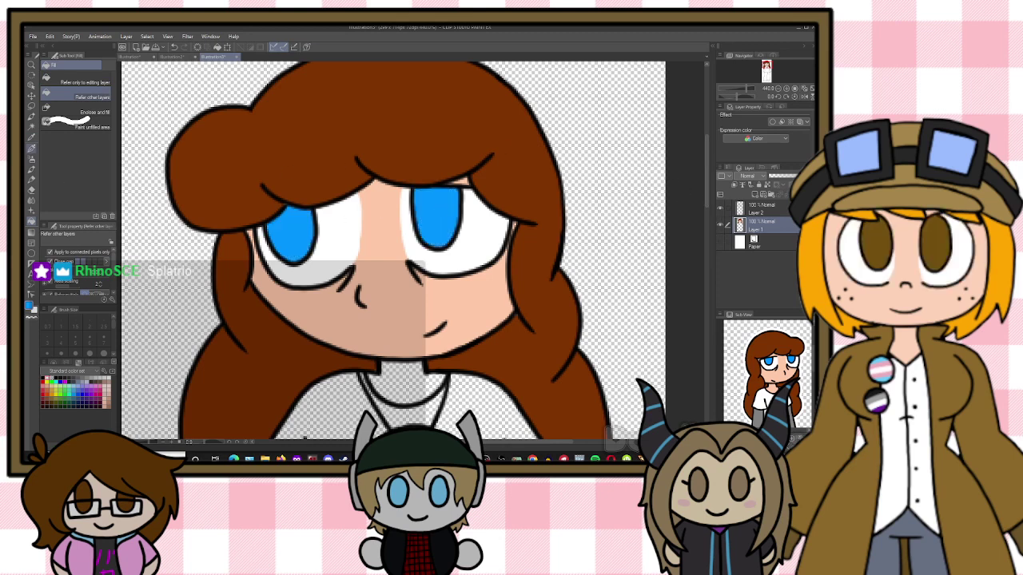
Fill the neck and both hands with the reference's peach skin colour
key("i")
key("g")
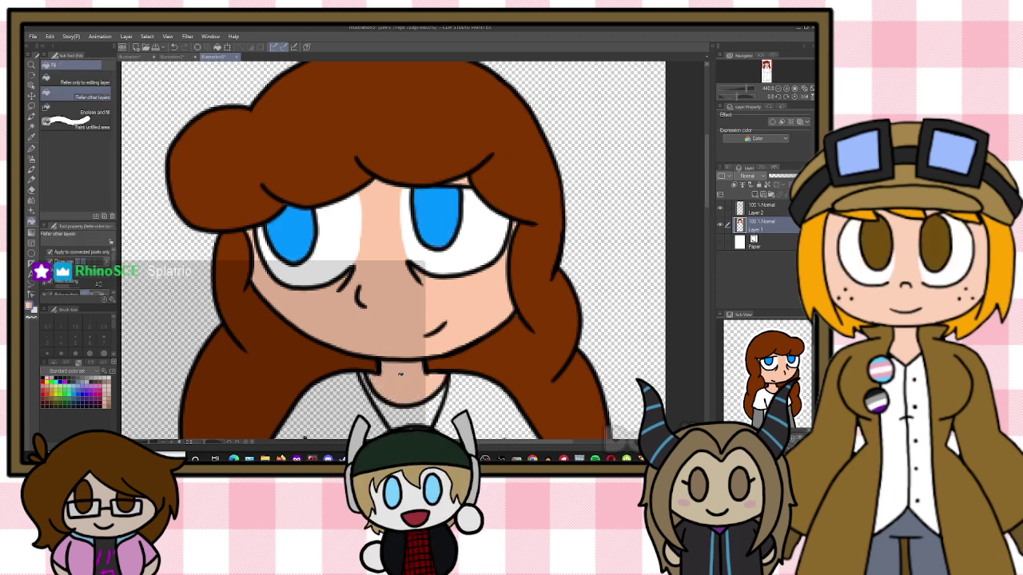
scroll(431, 354, "down", 4)
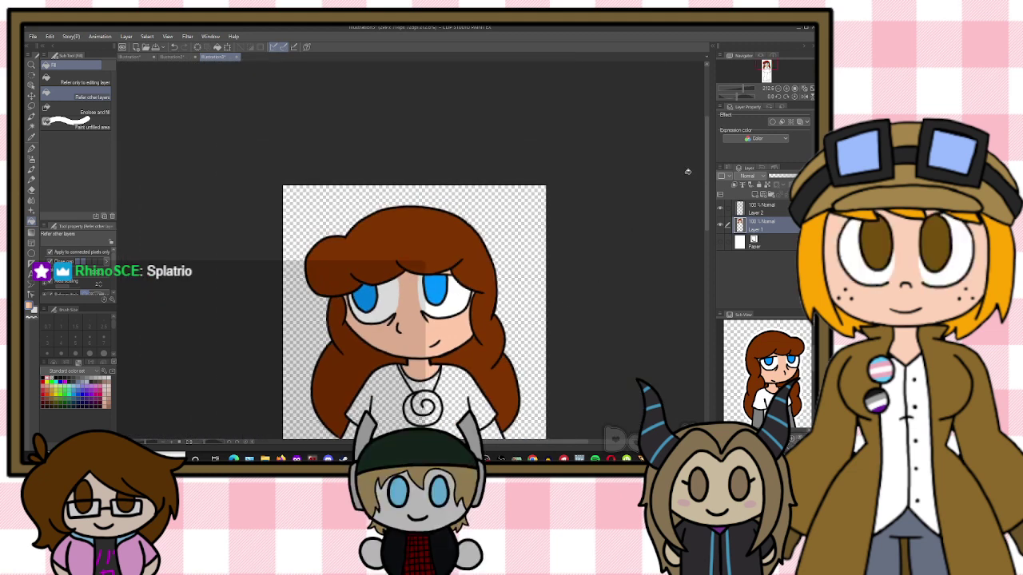
left_click_drag(705, 179, 710, 253)
left_click(335, 295)
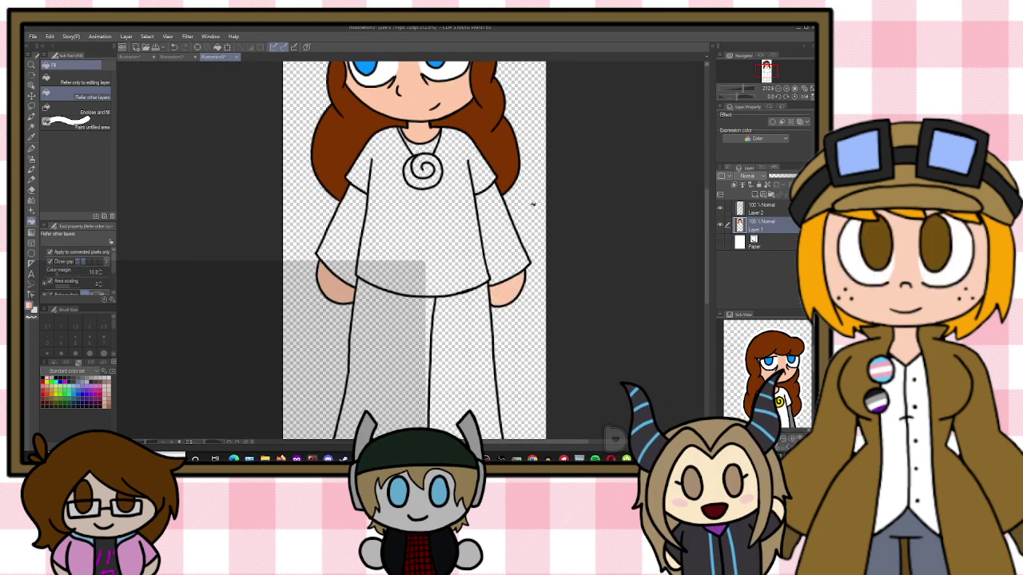
Fill the T-shirt, including its short sleeves, with white sampled from the reference
scroll(530, 201, "up", 2)
left_click(31, 136)
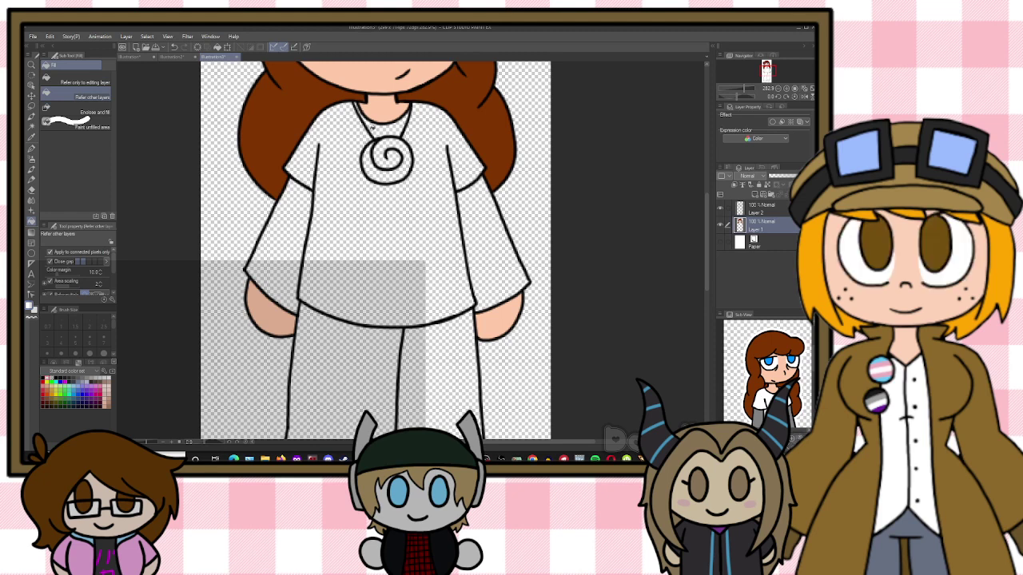
left_click(369, 128)
scroll(347, 126, "up", 2)
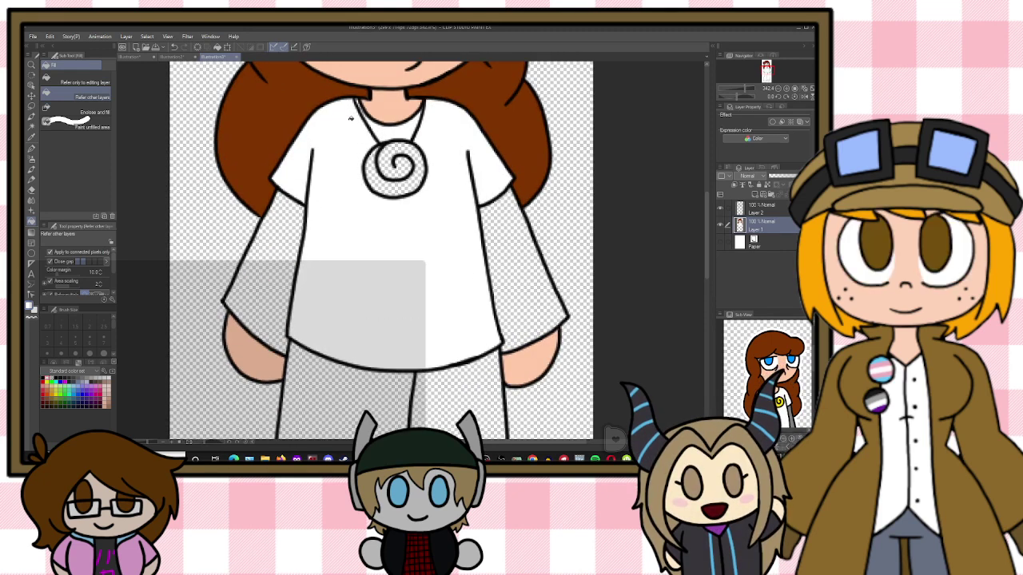
Fill the spiral pendant with the yellow sampled from the reference's necklace
key("p")
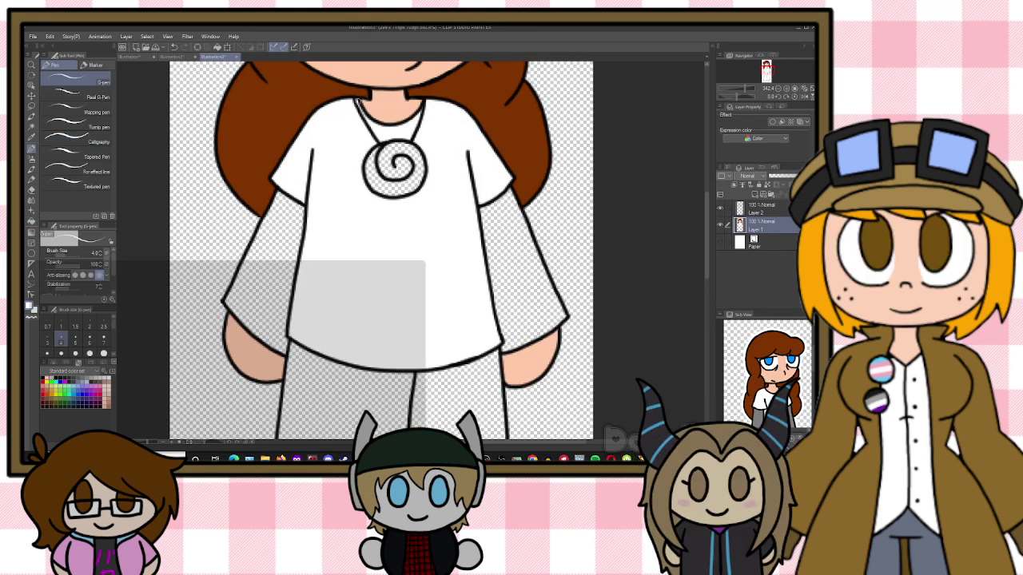
key("i")
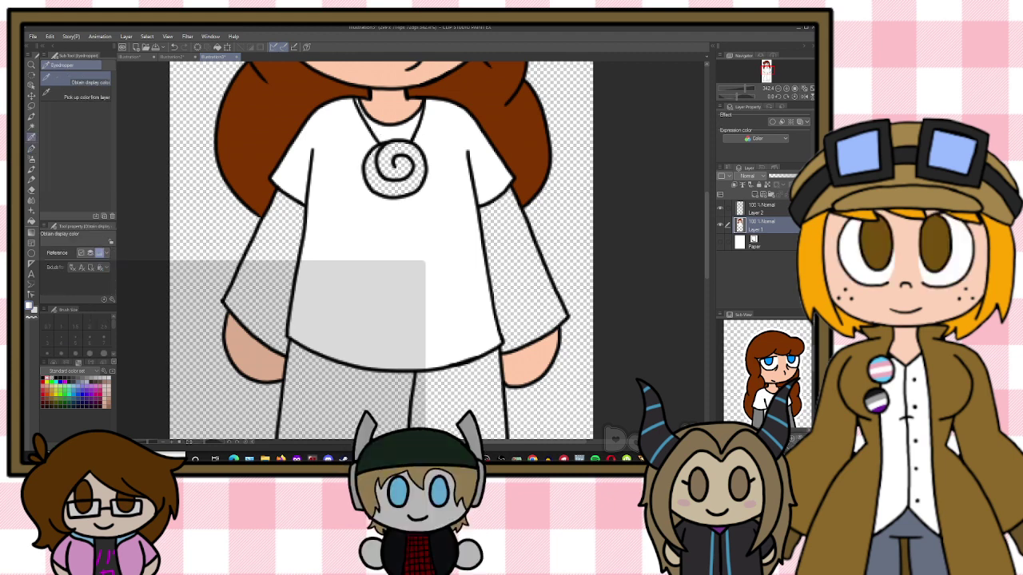
left_click(779, 401)
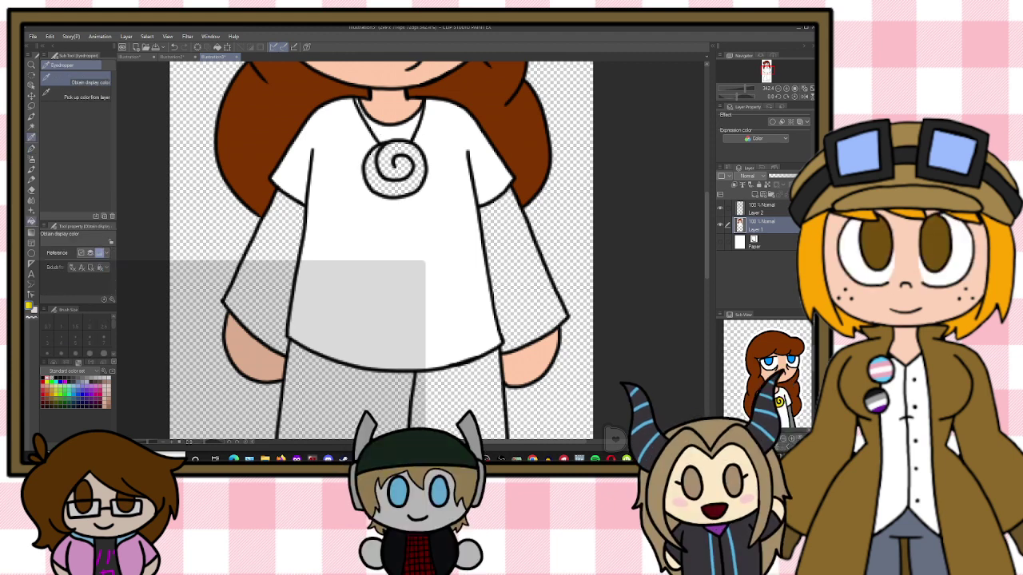
key("g")
left_click(392, 165)
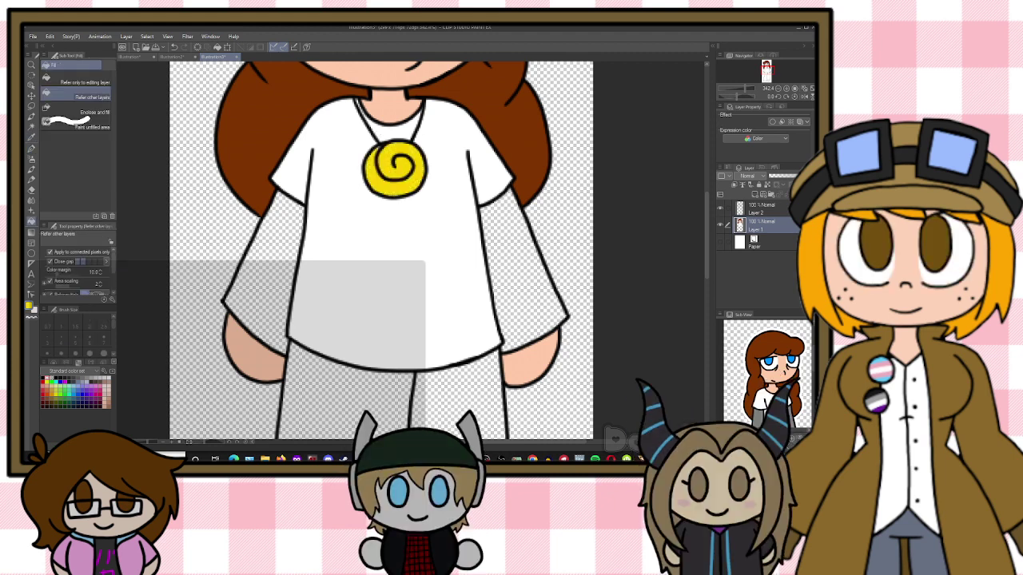
Fill both long undershirt sleeves with the grey sampled from the reference
key("i")
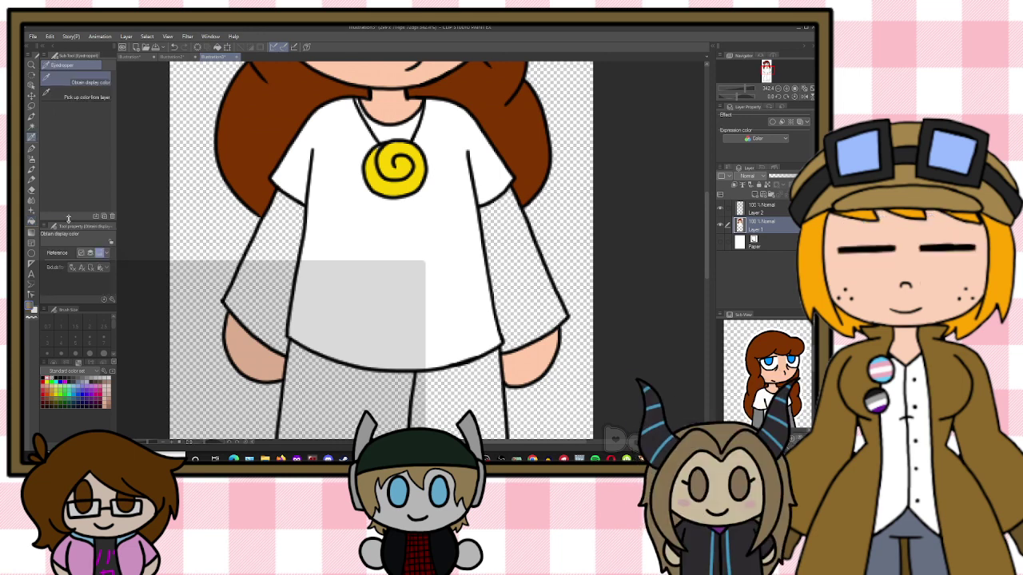
left_click(31, 221)
left_click(260, 238)
left_click(503, 253)
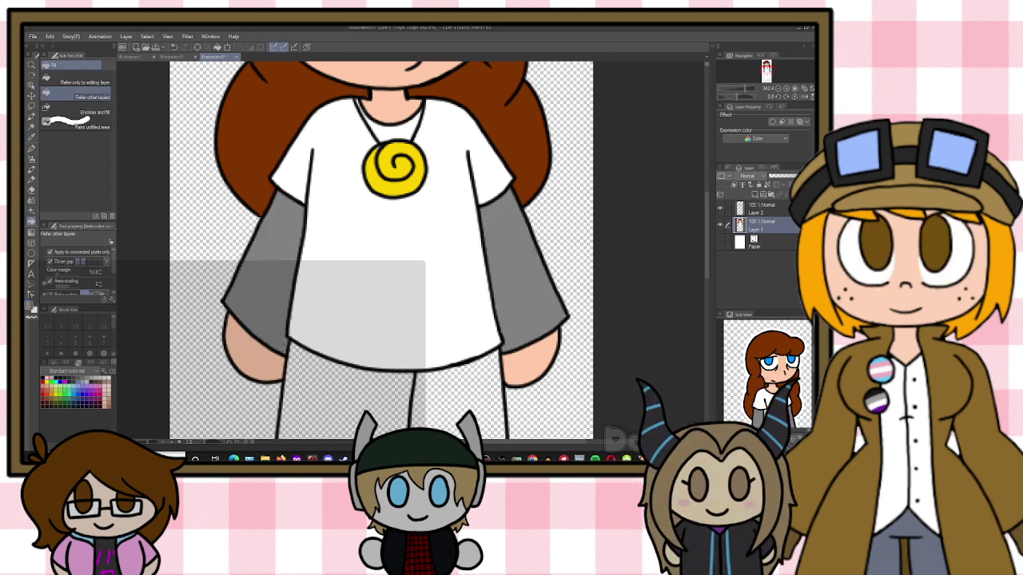
scroll(573, 195, "down", 5)
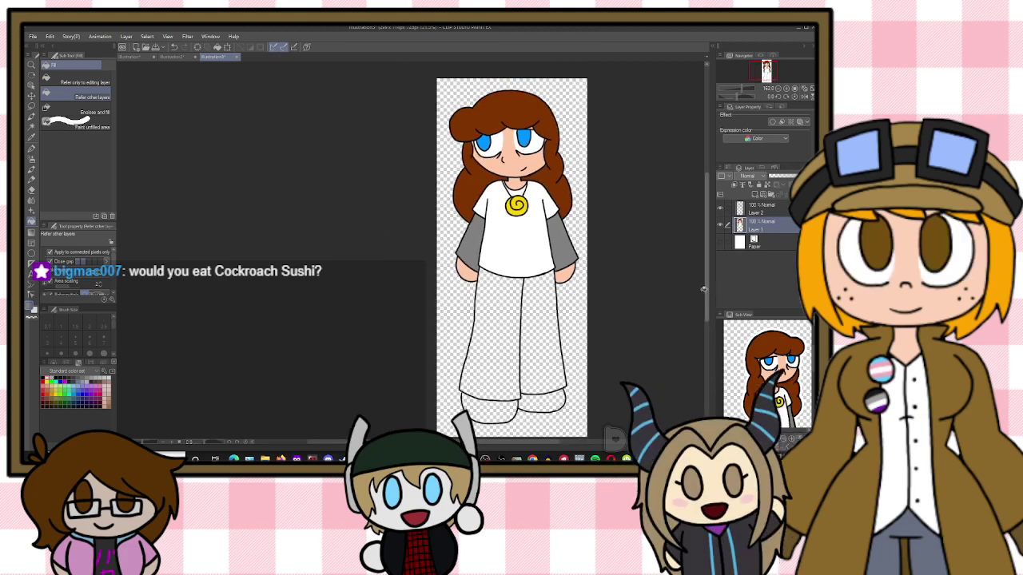
scroll(594, 108, "up", 3)
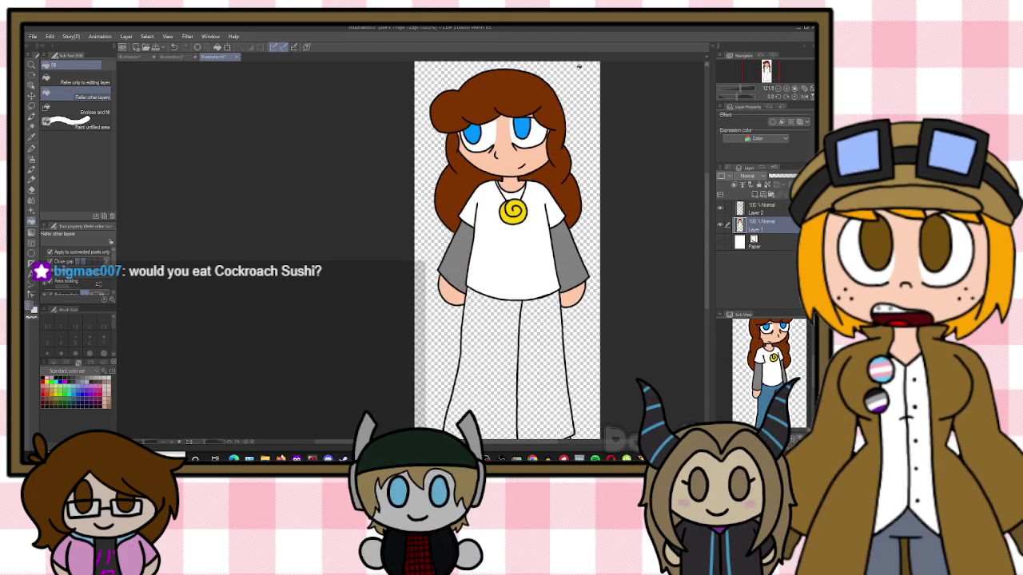
scroll(494, 162, "up", 4)
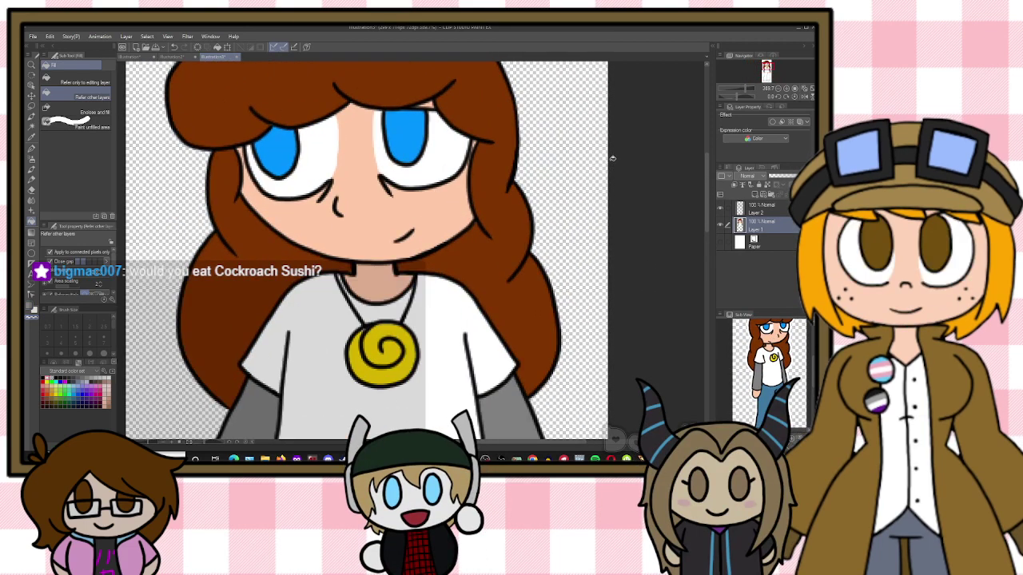
scroll(495, 162, "up", 1)
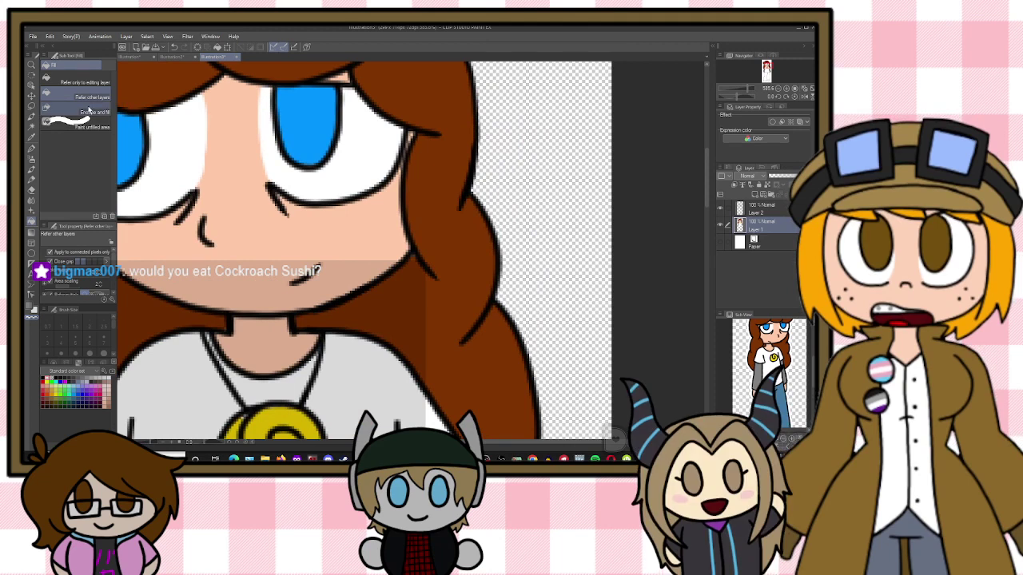
Sample the peach skin colour from the face and switch to the G-pen
left_click(31, 137)
left_click(251, 164)
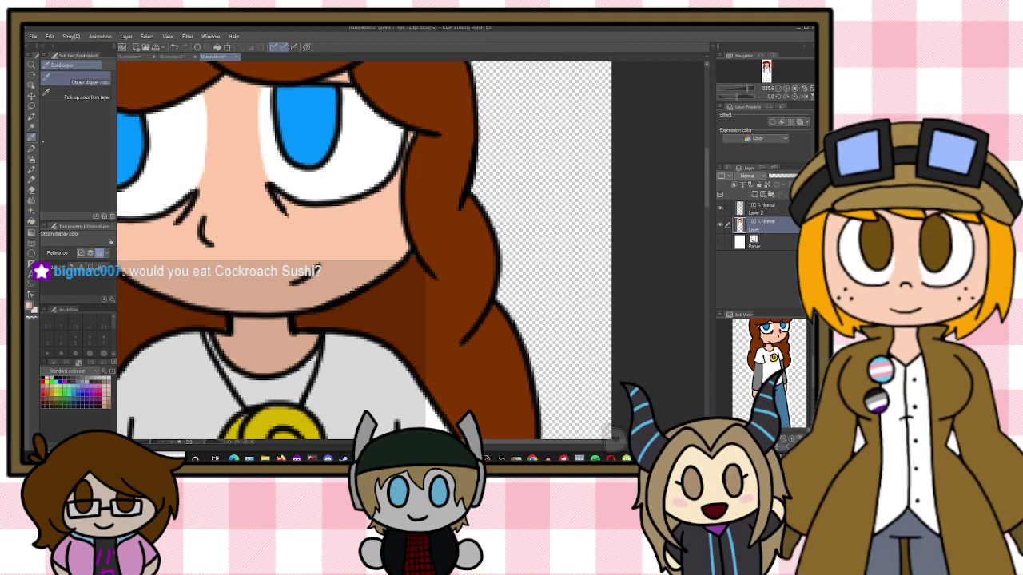
left_click(31, 149)
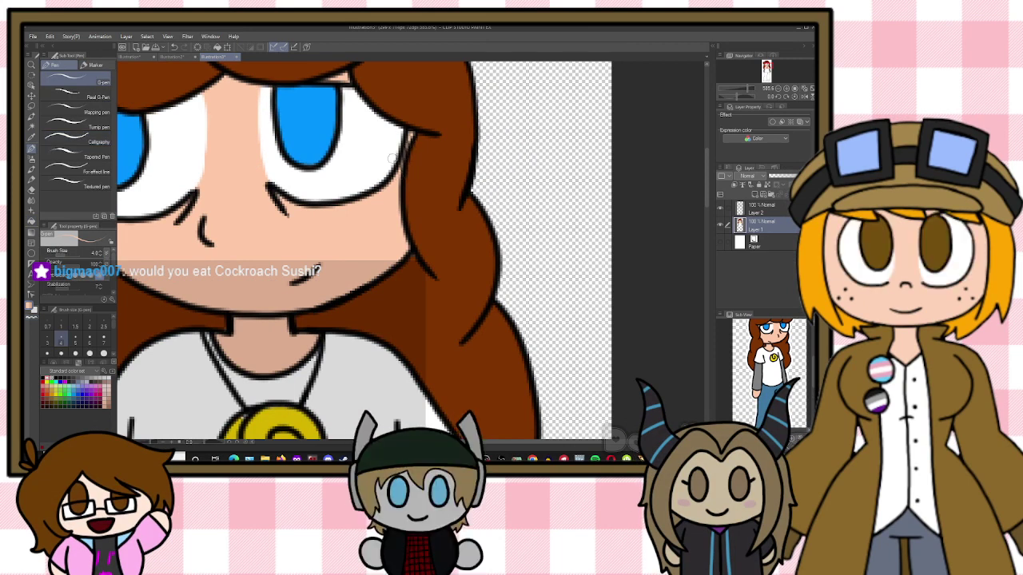
scroll(391, 158, "down", 5)
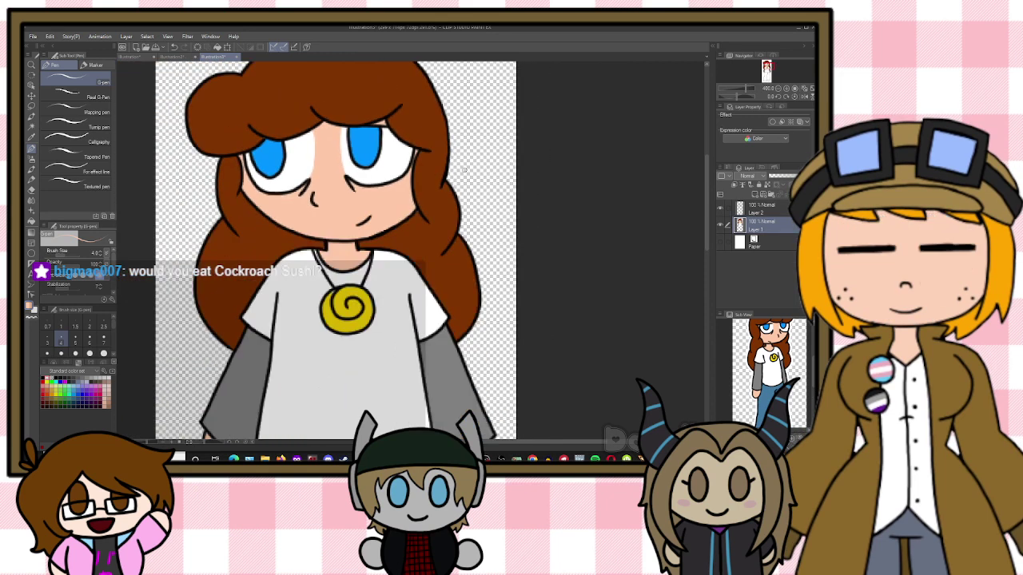
Fill both legs of the jeans with the blue sampled from the reference's jeans
scroll(579, 191, "down", 1)
left_click_drag(767, 385, 763, 330)
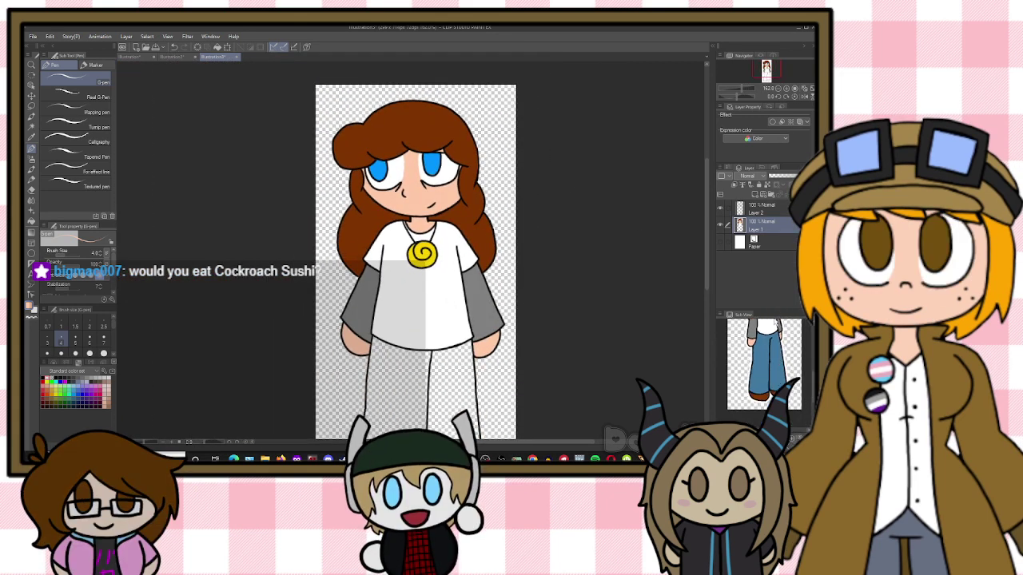
left_click_drag(709, 249, 709, 303)
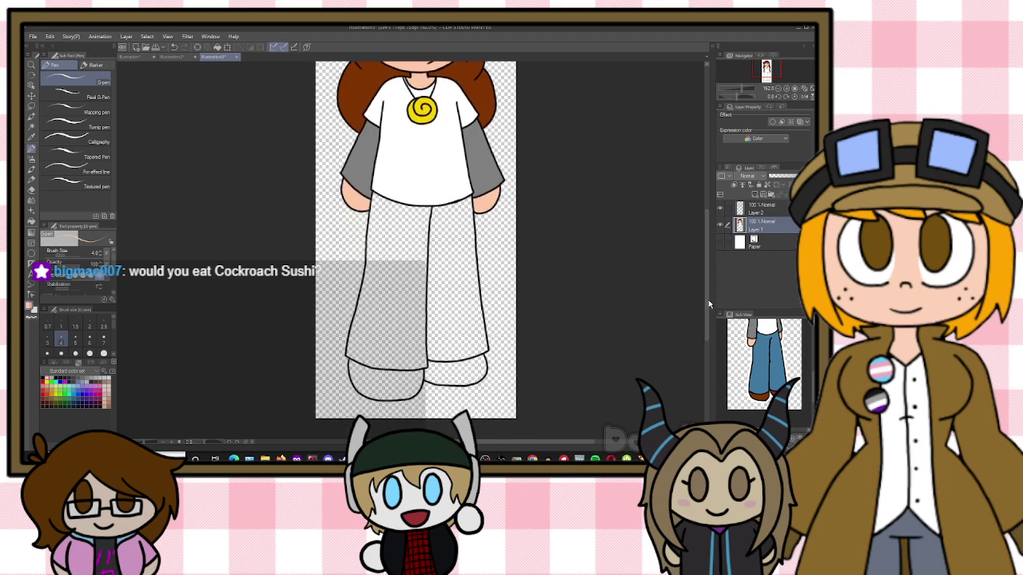
key("i")
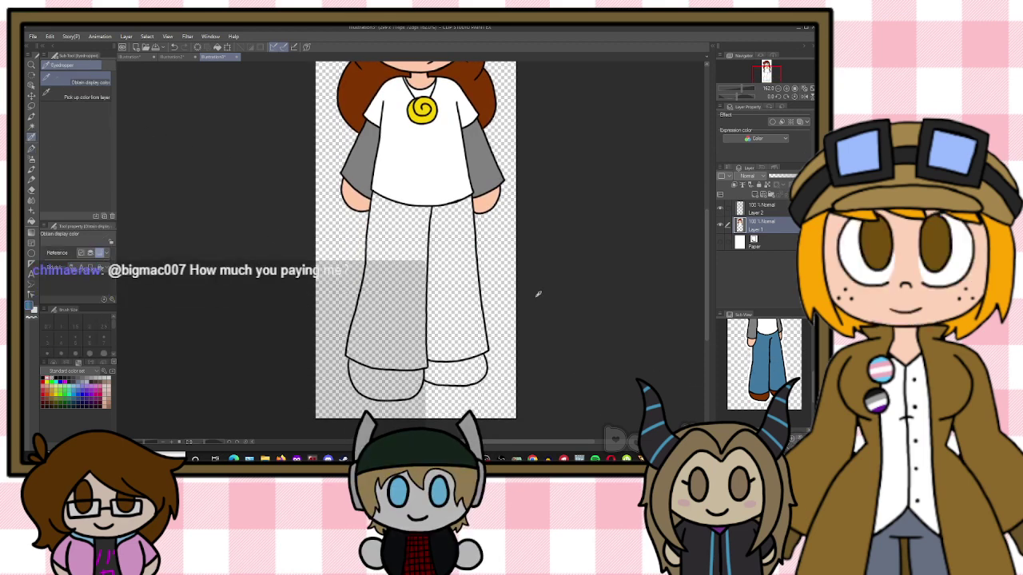
left_click(30, 222)
left_click(412, 249)
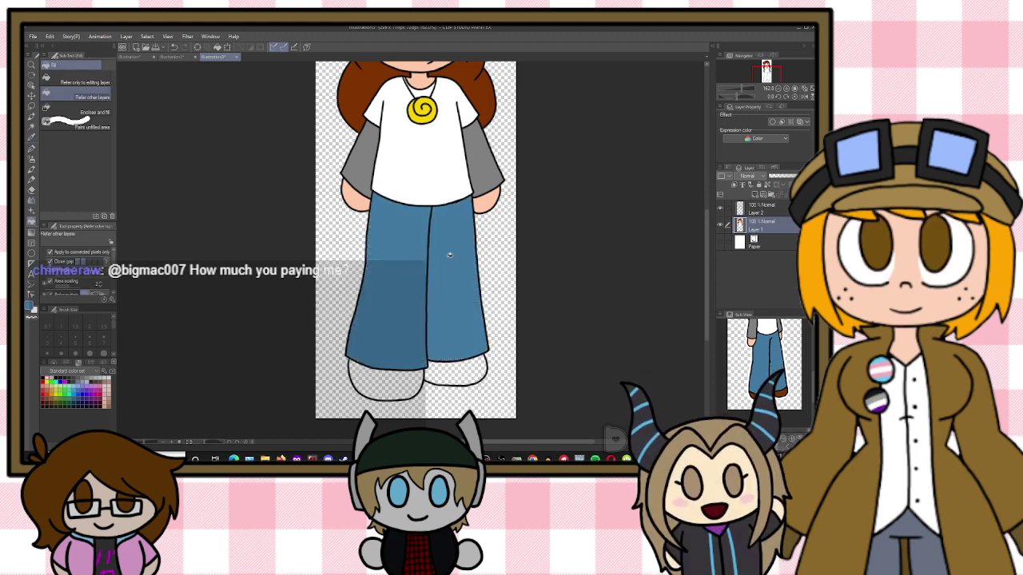
Fill both shoes with the reddish brown sampled from the reference's shoes
left_click(31, 137)
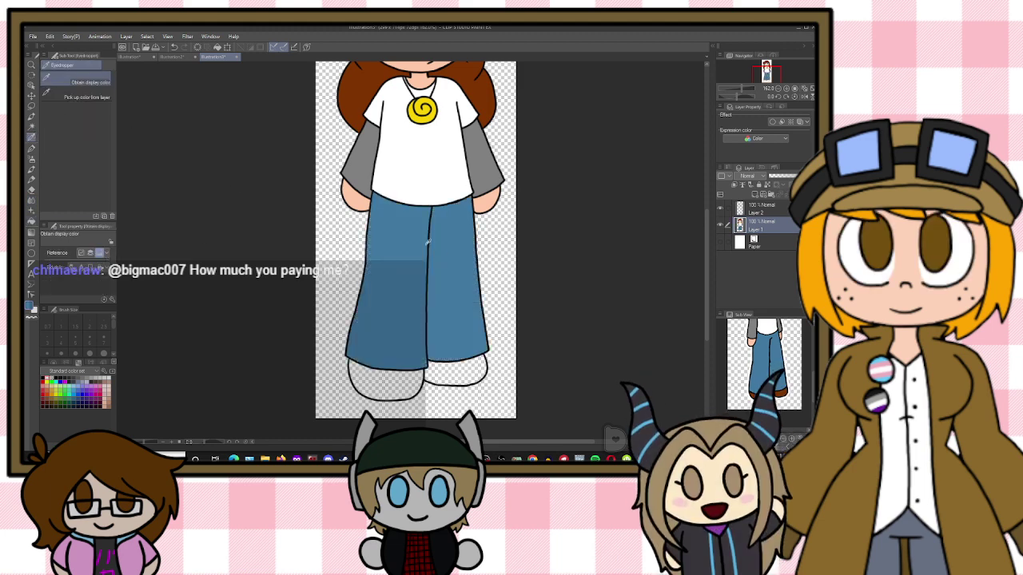
left_click(756, 395)
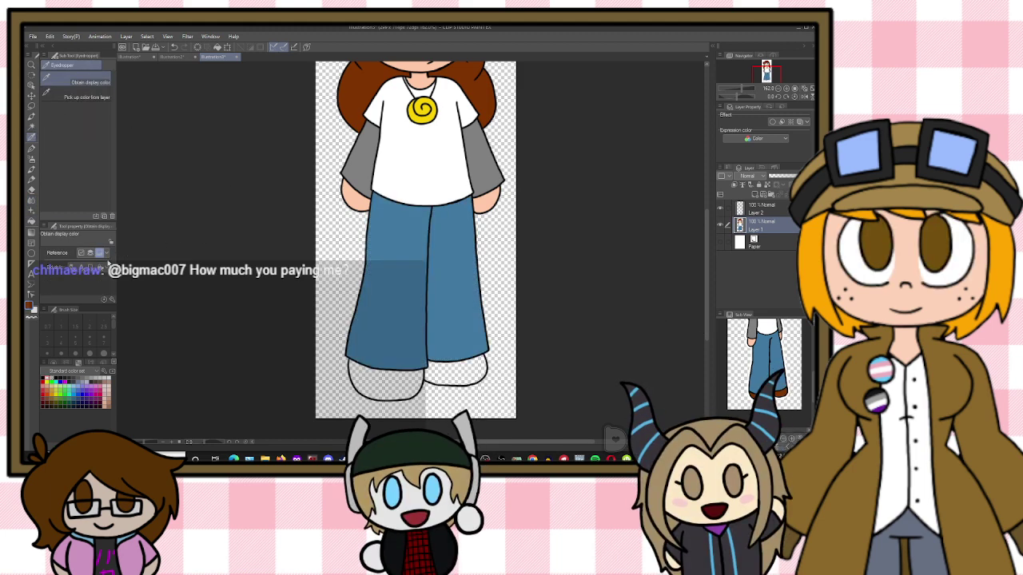
key("g")
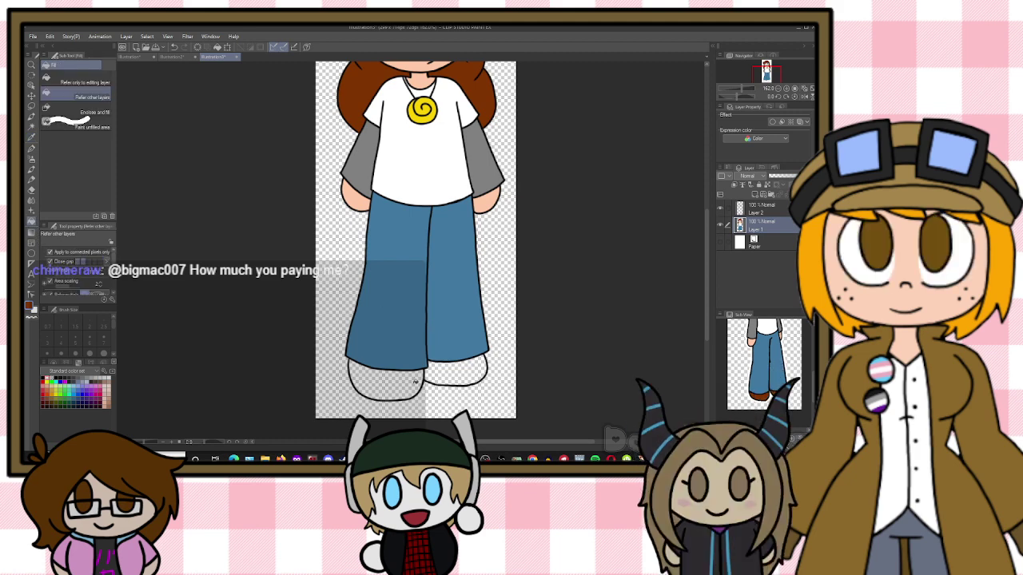
left_click(414, 382)
scroll(480, 352, "down", 2)
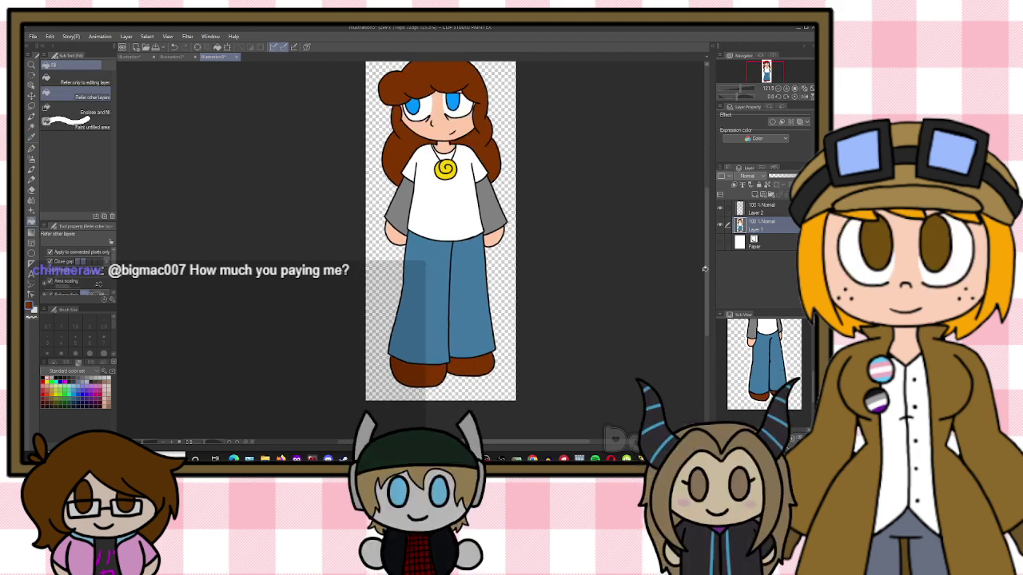
left_click_drag(705, 269, 709, 256)
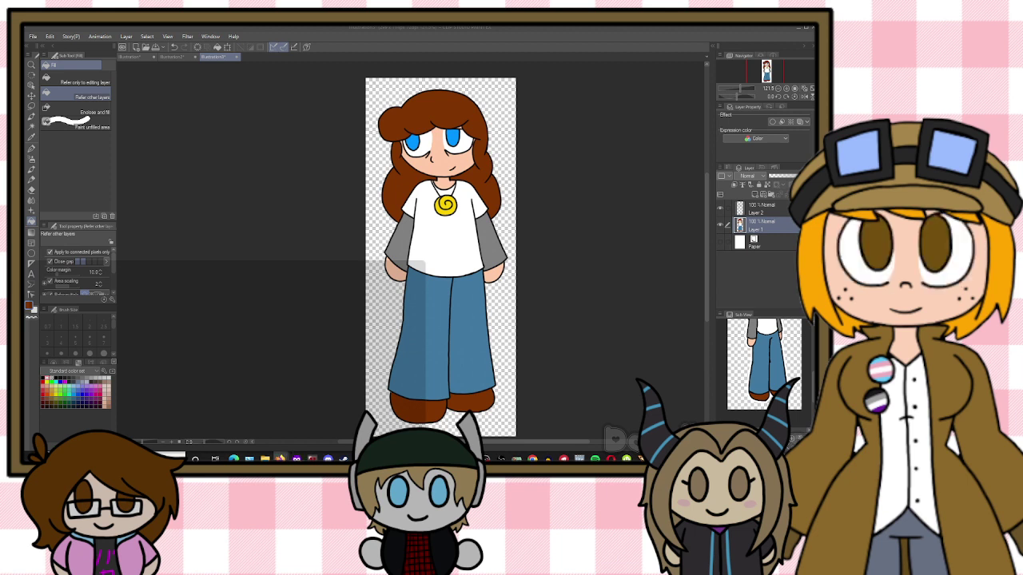
Merge the line art into the colour layer and add a layer filled with black beneath the merged character
left_click(764, 211)
left_click(785, 195)
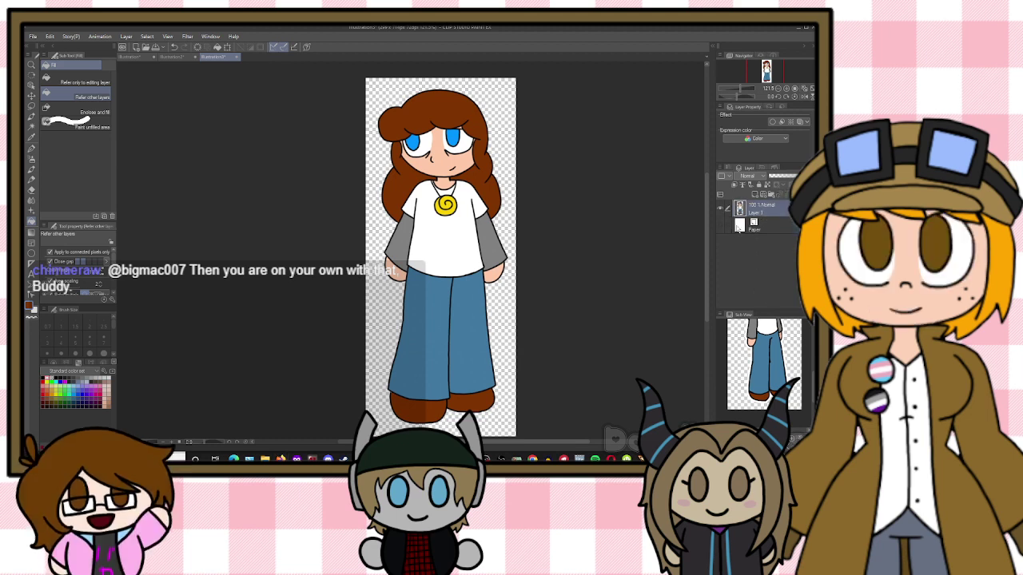
left_click(746, 226)
left_click(755, 194)
left_click(720, 208)
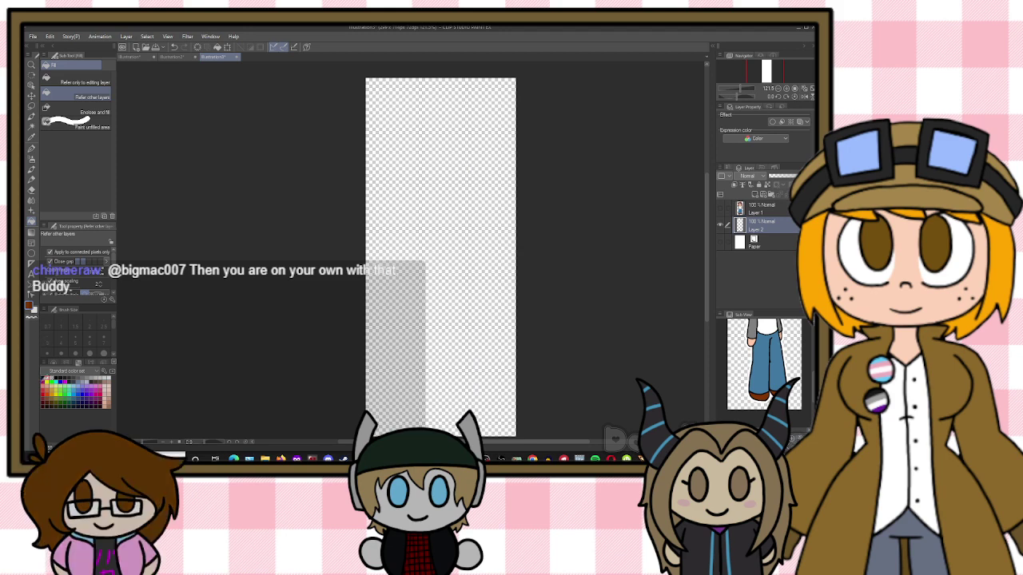
left_click(433, 258)
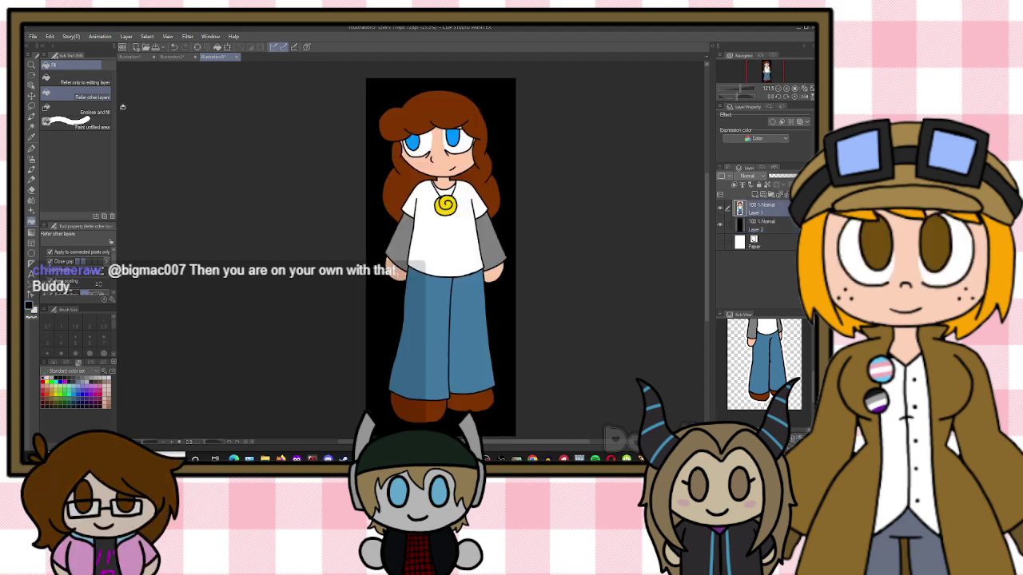
Clear the black backing outside the character's outline using Auto select, and merge the character layer down onto the backing
left_click(32, 126)
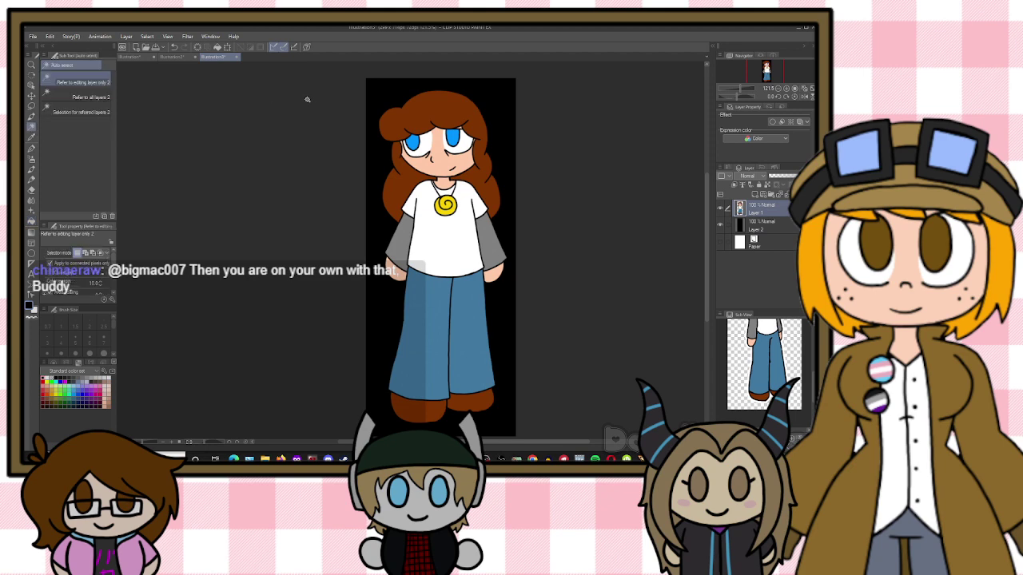
left_click(384, 88)
key("Delete")
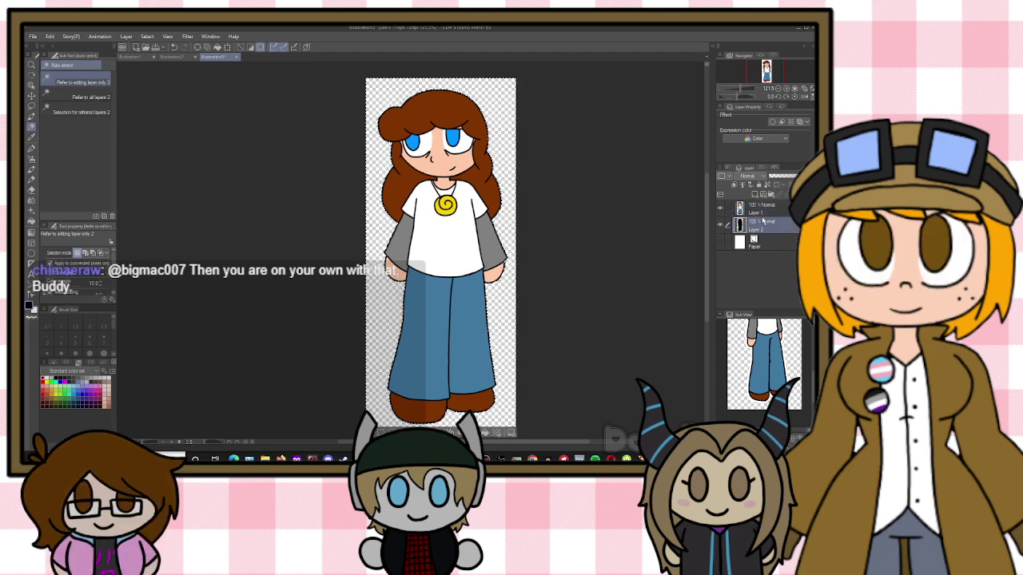
key("ctrl+d")
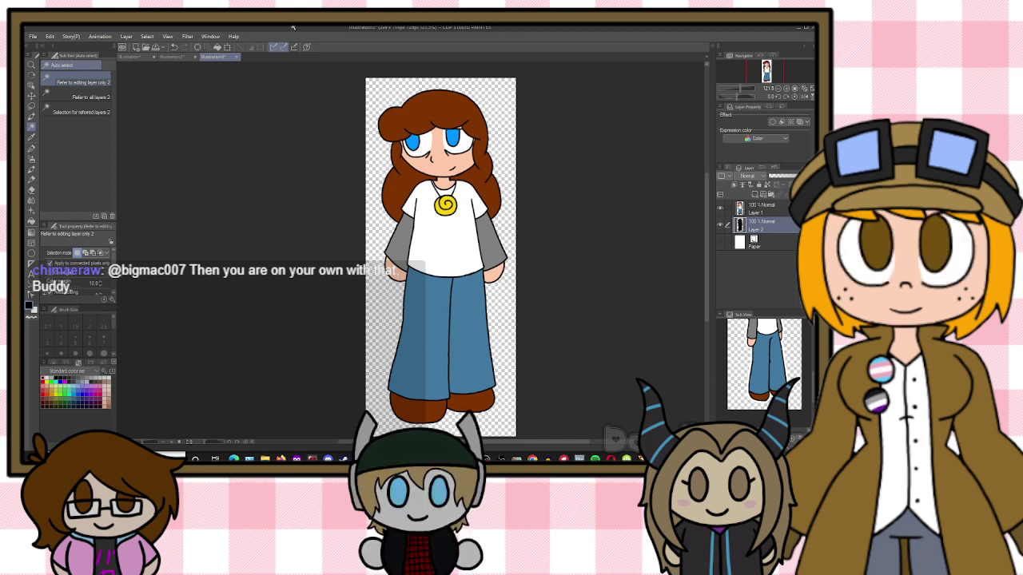
left_click(781, 209)
left_click(786, 196)
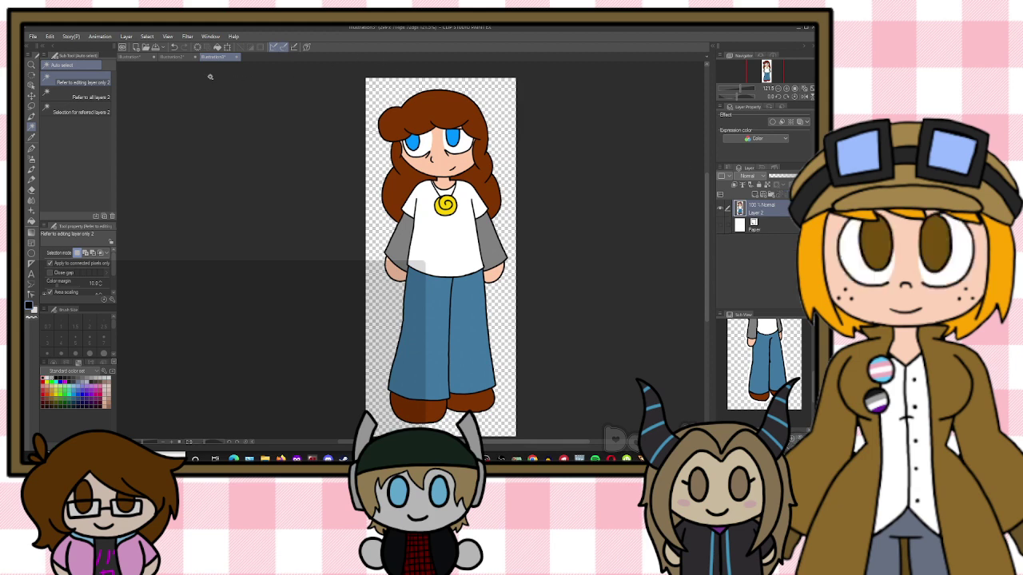
Export the merged character as a single-layer PNG in the Warfordia folder, using the character's name as the file name
left_click(34, 36)
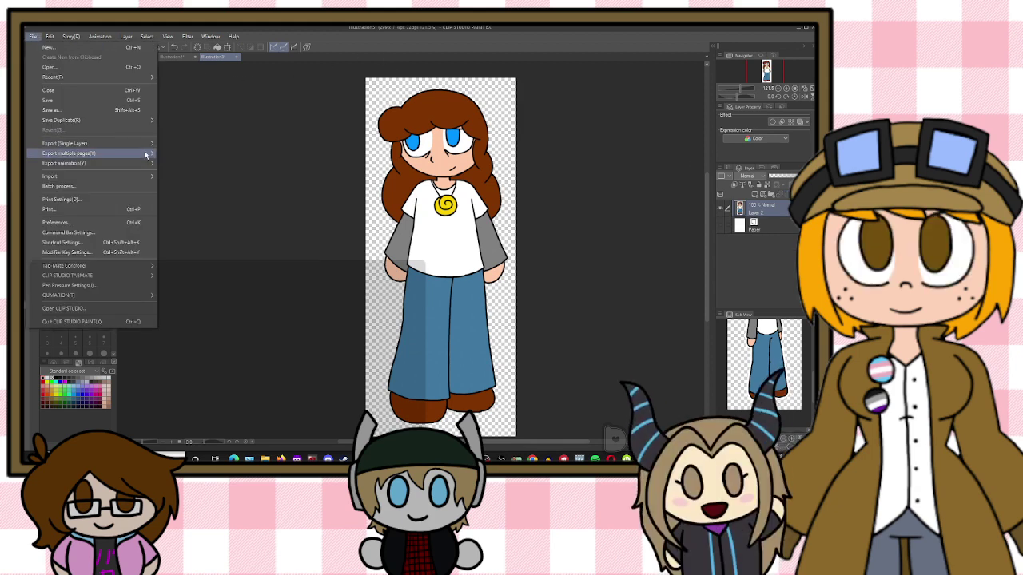
mouse_move(148, 143)
left_click(182, 164)
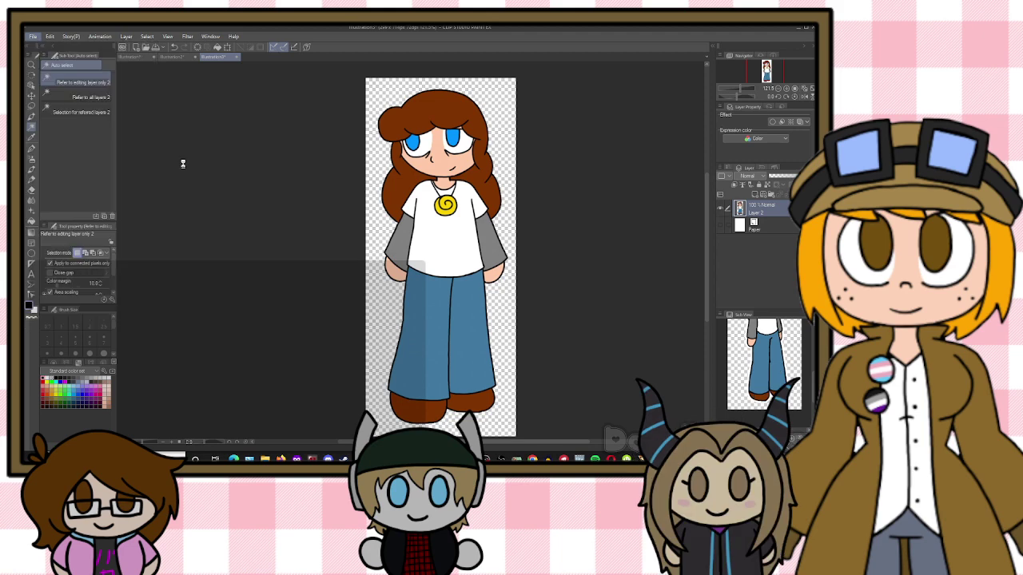
type("M")
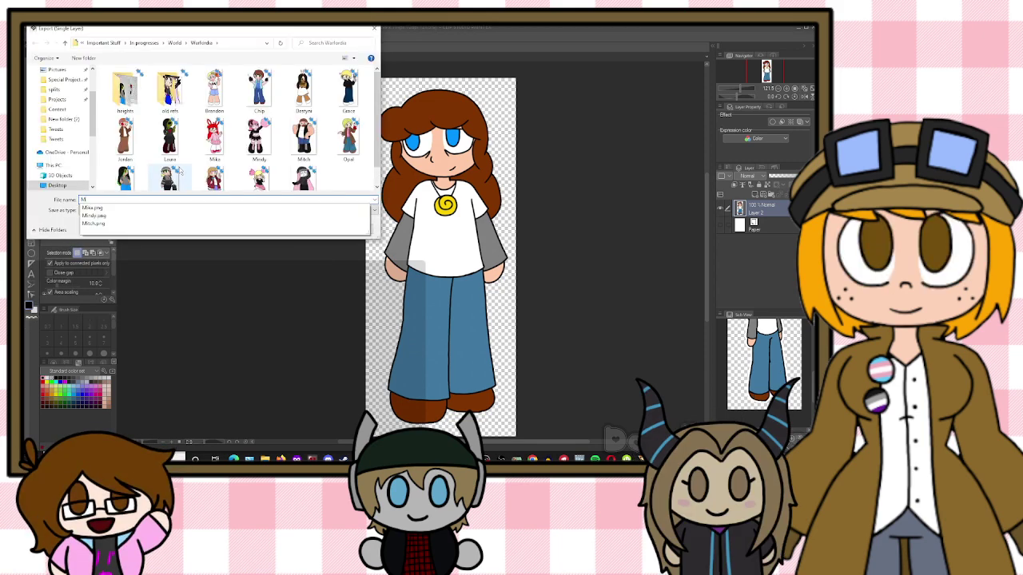
type("itch")
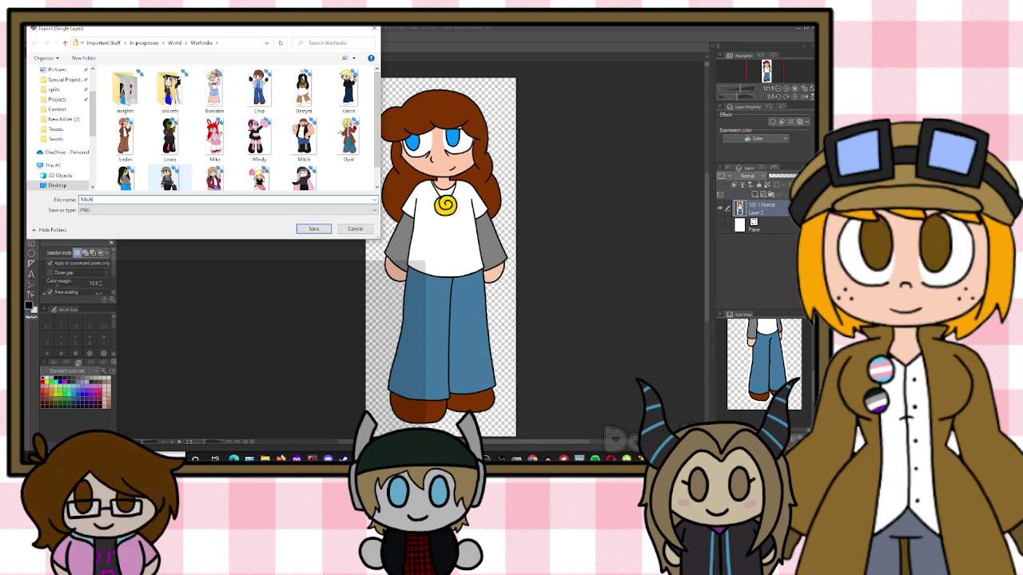
type("ael")
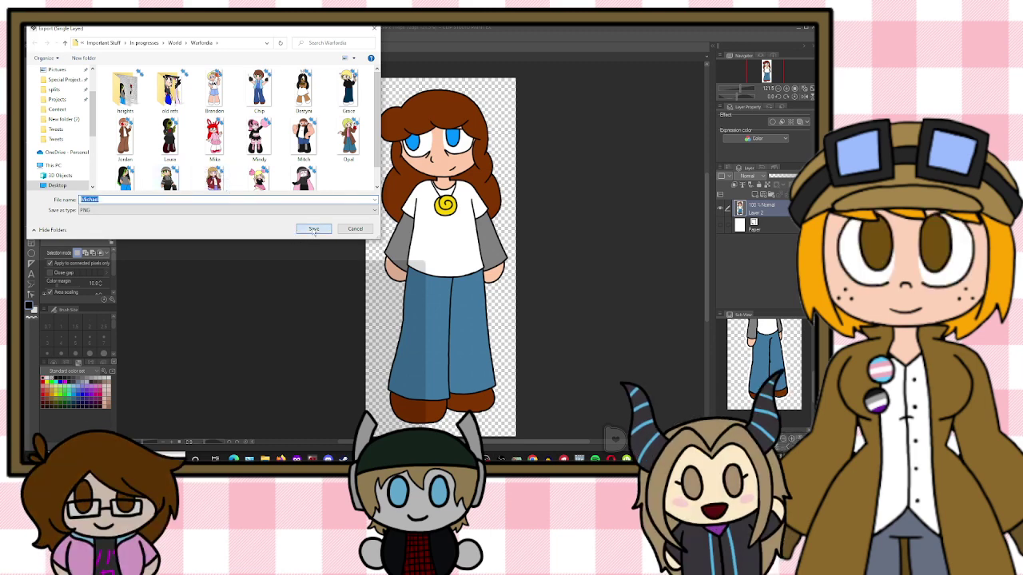
left_click(313, 229)
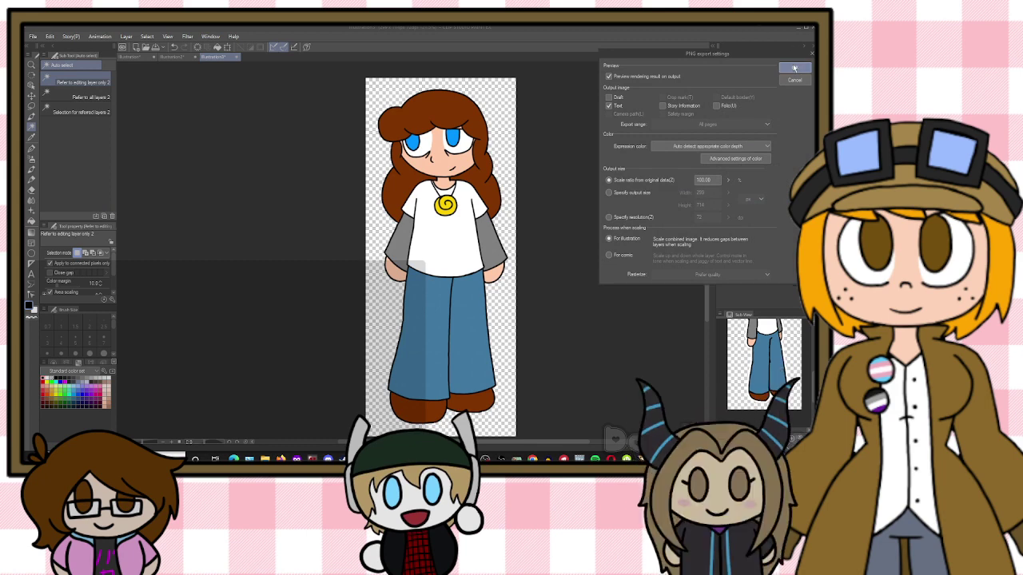
left_click(796, 64)
left_click(600, 201)
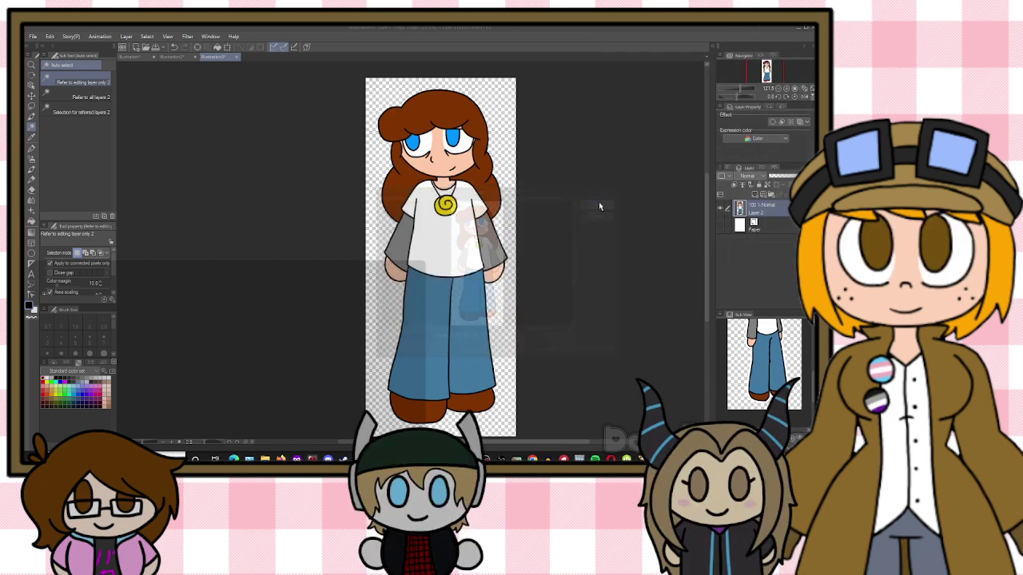
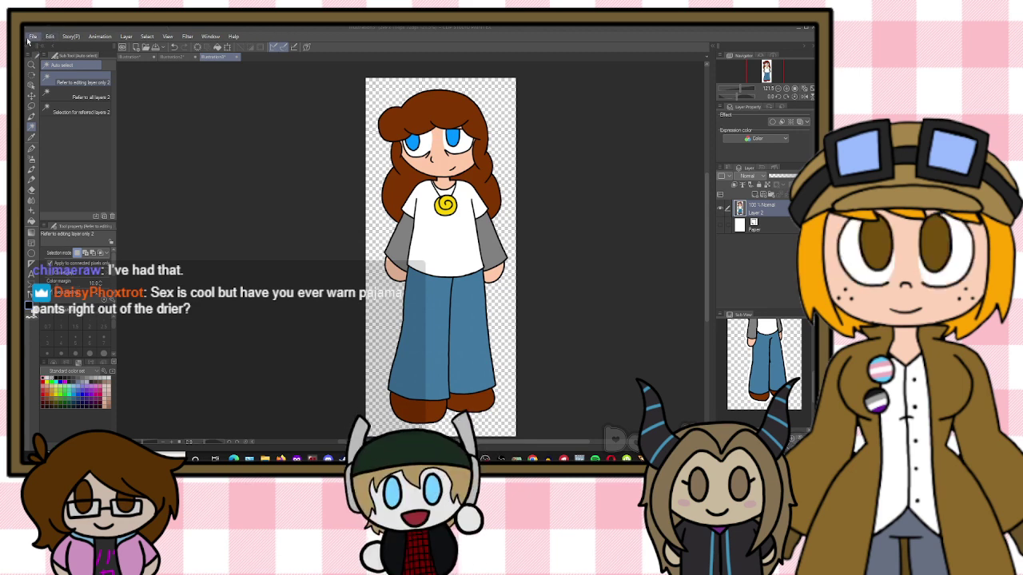
Create a new A4 illustration of 595 by 842 px at resolution 72 with white paper
left_click(33, 36)
key("Escape")
key("ctrl+n")
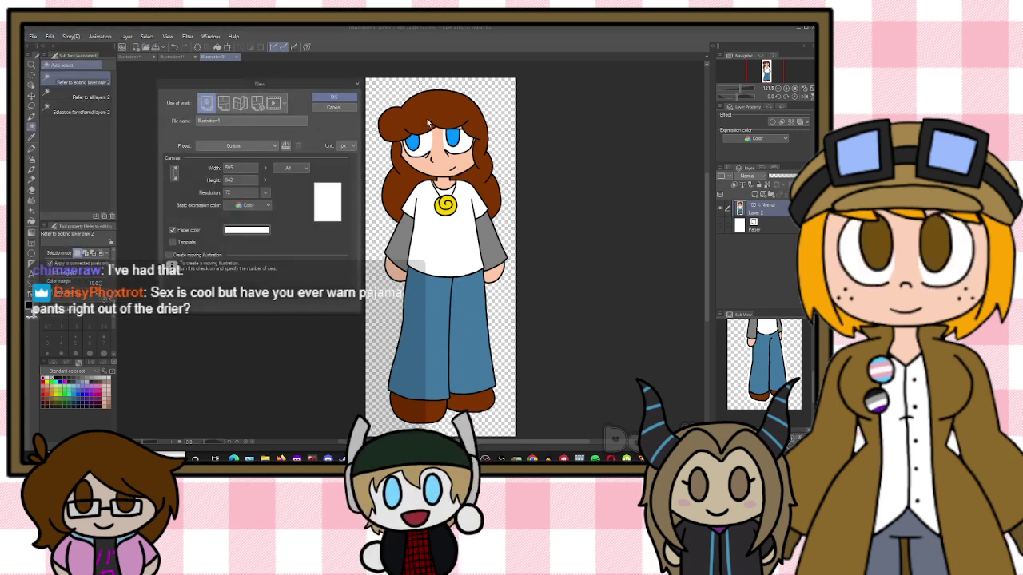
left_click(333, 95)
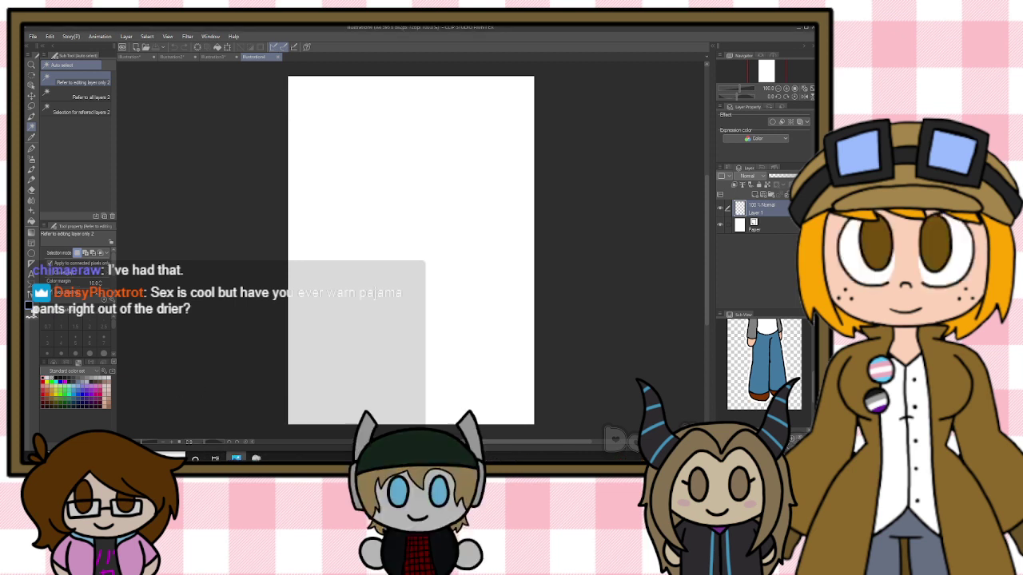
Choose the Opaque watercolor brush and switch the reference image to the sheet of skin-tone swatches
scroll(372, 260, "up", 3)
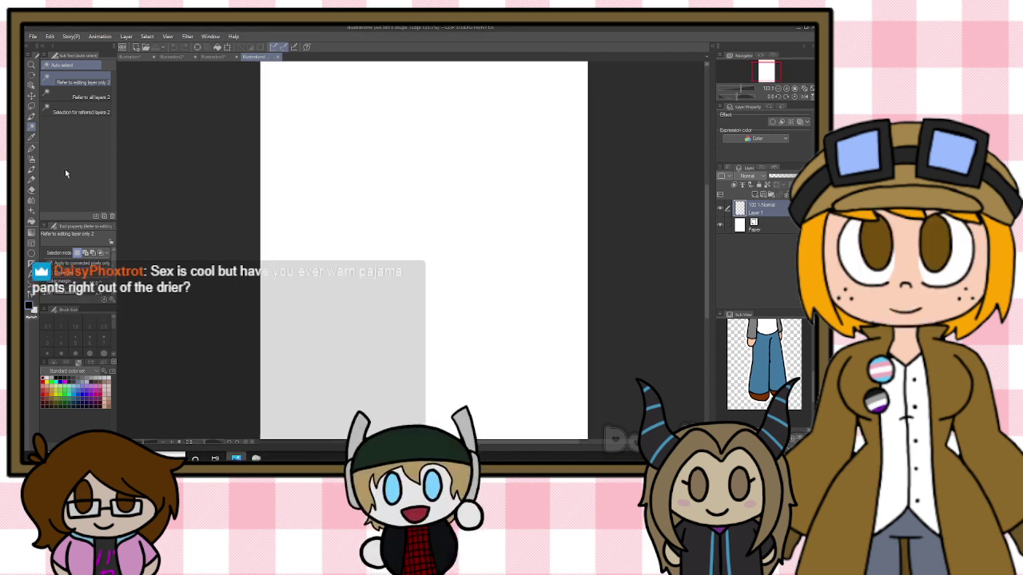
left_click(32, 169)
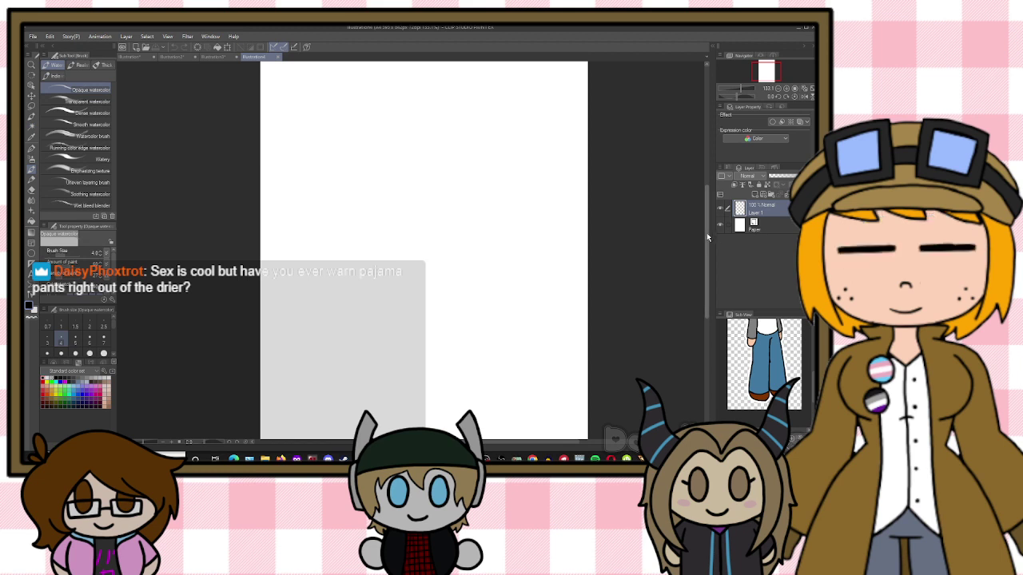
left_click_drag(706, 232, 704, 204)
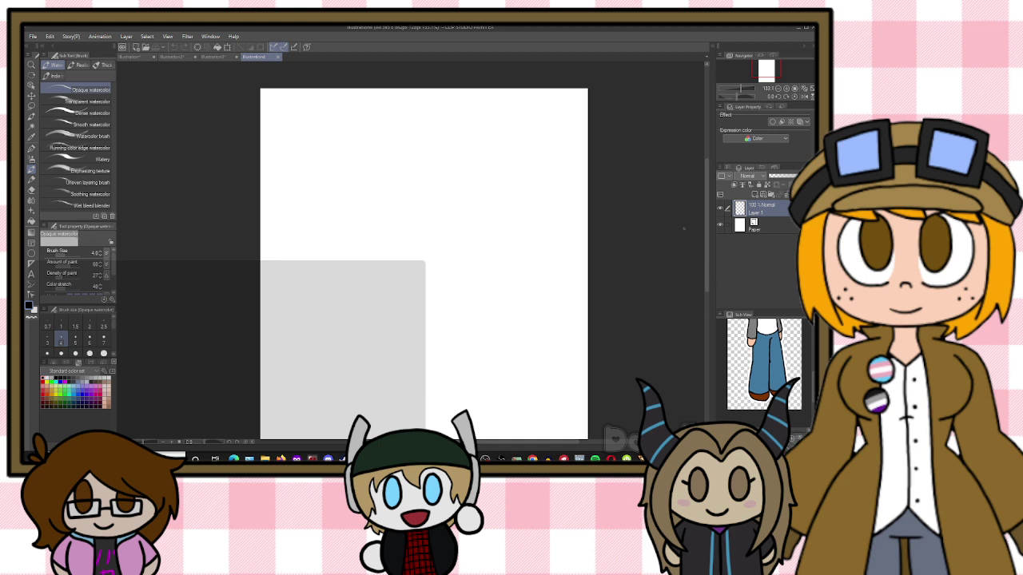
scroll(453, 174, "up", 3)
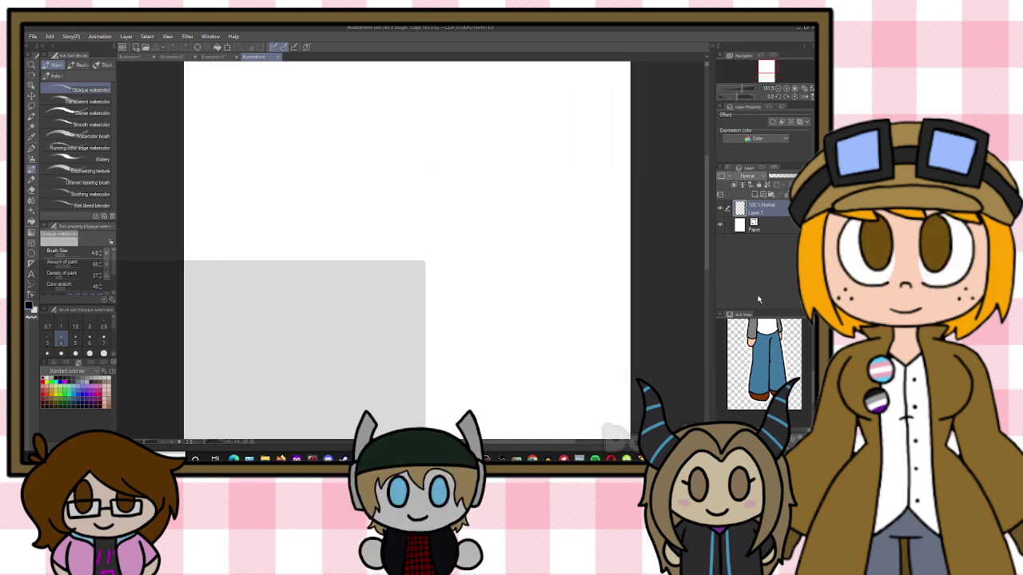
left_click(791, 438)
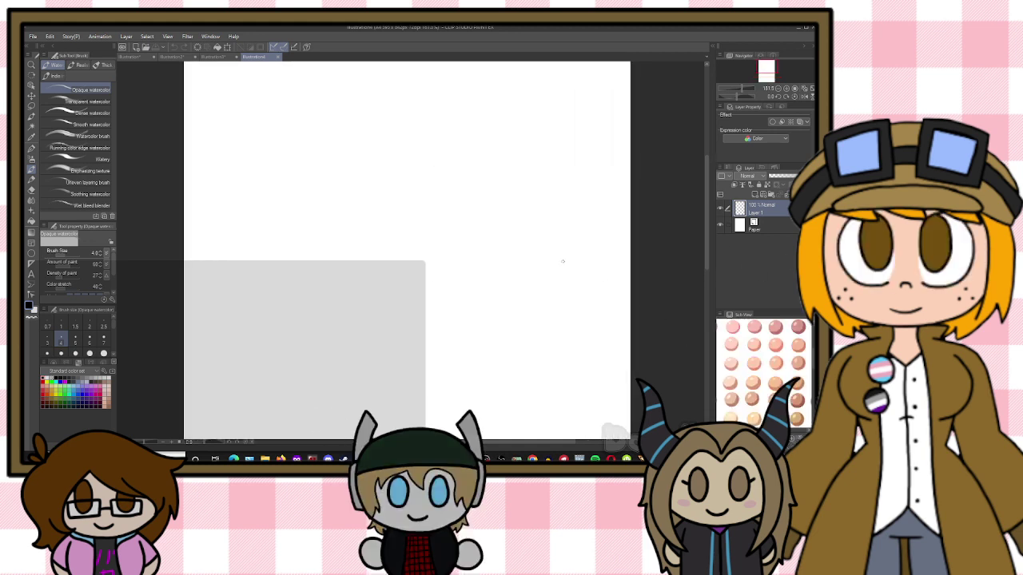
scroll(374, 162, "up", 2)
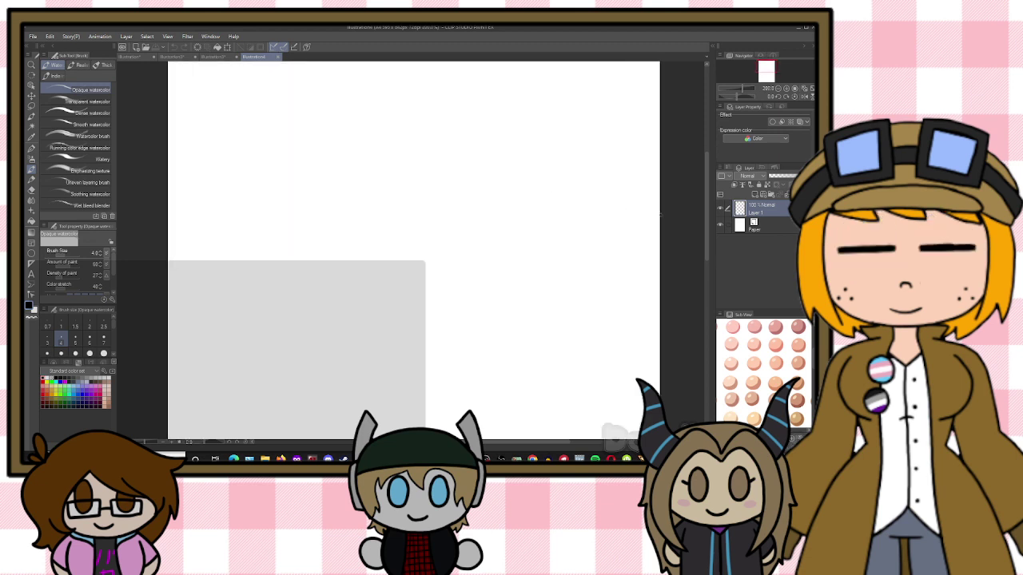
Sketch the left half of a large circle in red on Layer 1, in the upper part of the page
scroll(424, 187, "up", 2)
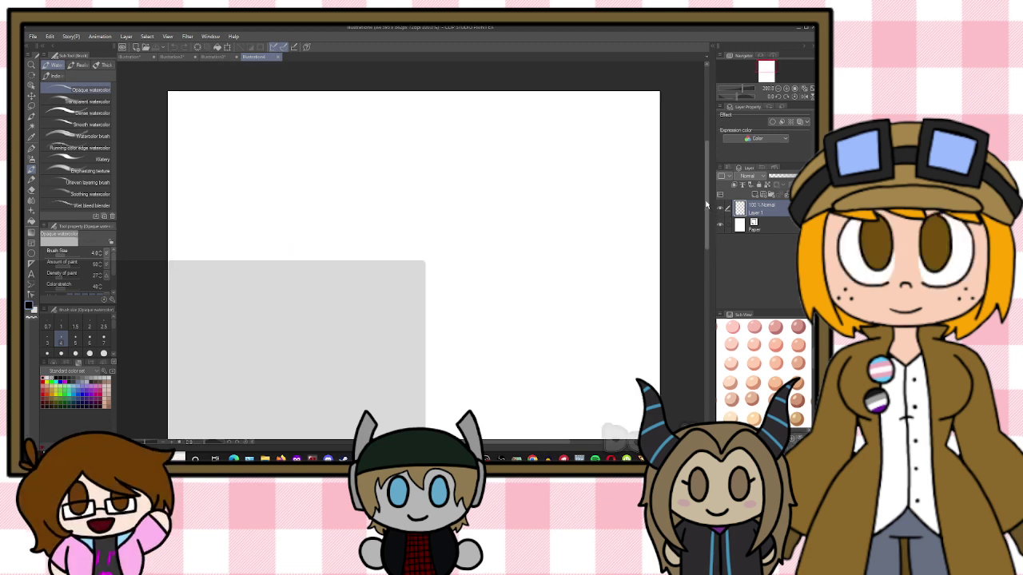
scroll(423, 187, "up", 1)
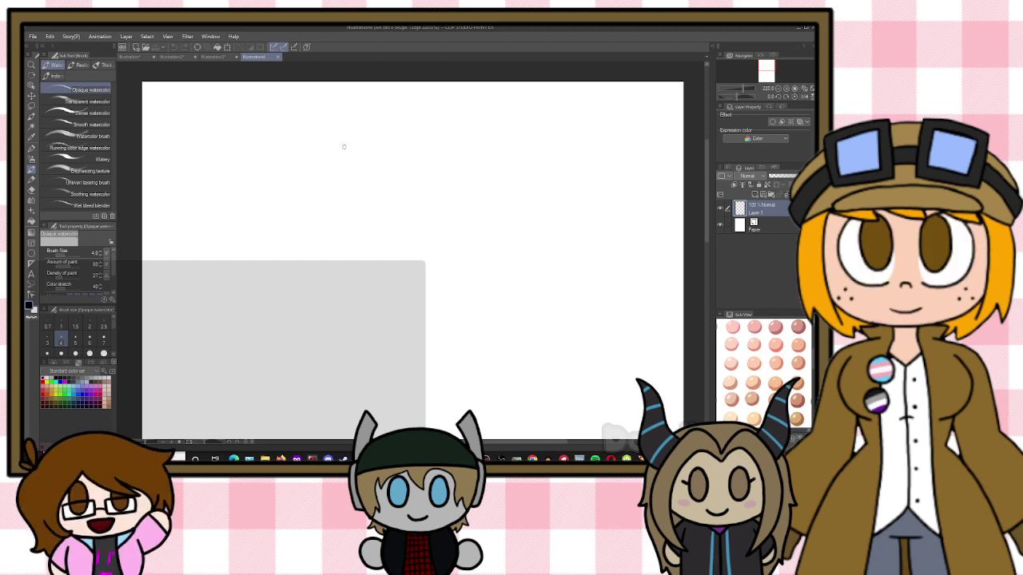
scroll(443, 107, "up", 1)
scroll(319, 114, "down", 1)
scroll(232, 114, "up", 1)
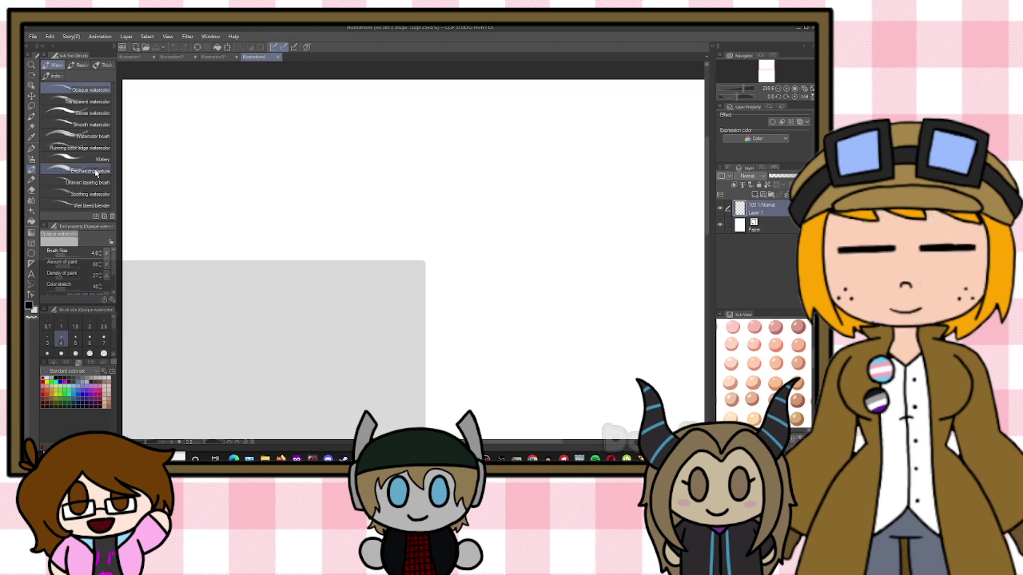
left_click(44, 381)
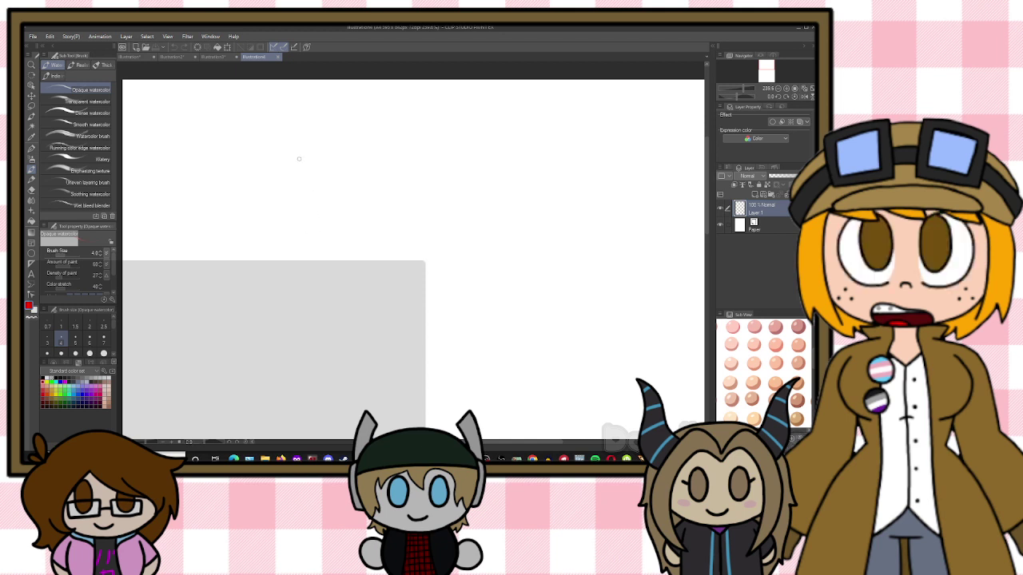
scroll(330, 166, "up", 1)
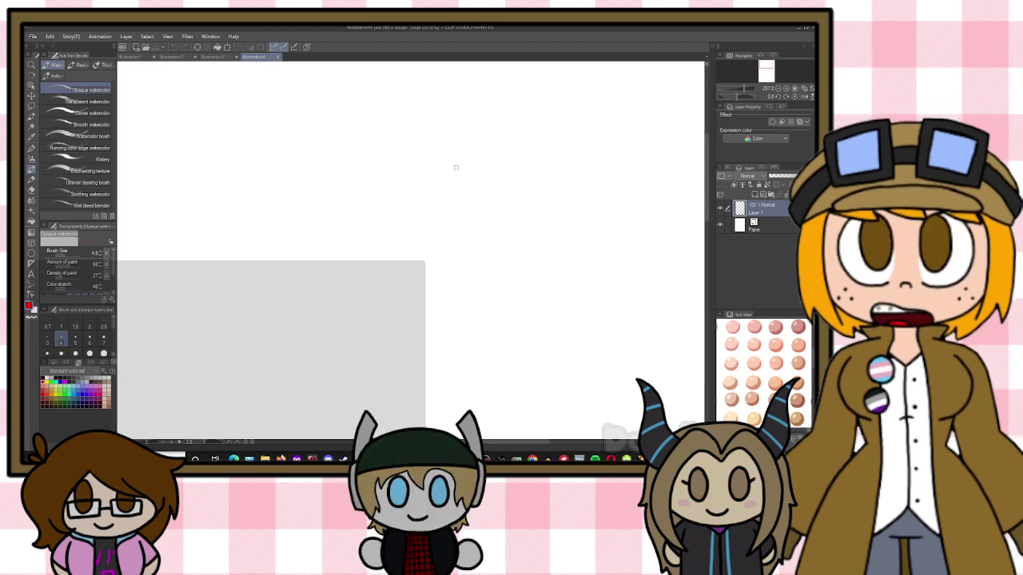
scroll(480, 236, "down", 1)
scroll(481, 236, "up", 1)
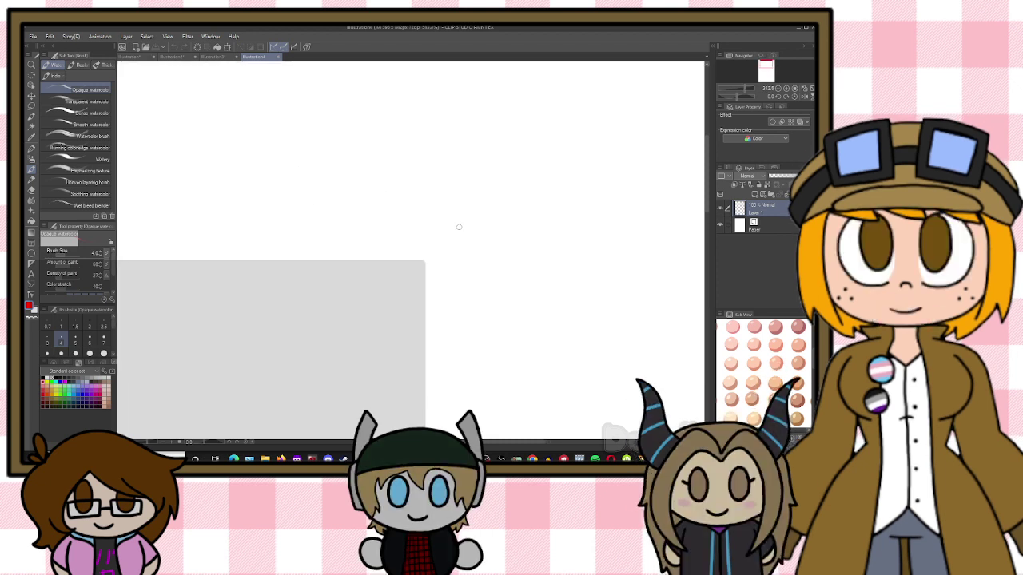
scroll(458, 227, "down", 1)
scroll(459, 227, "up", 1)
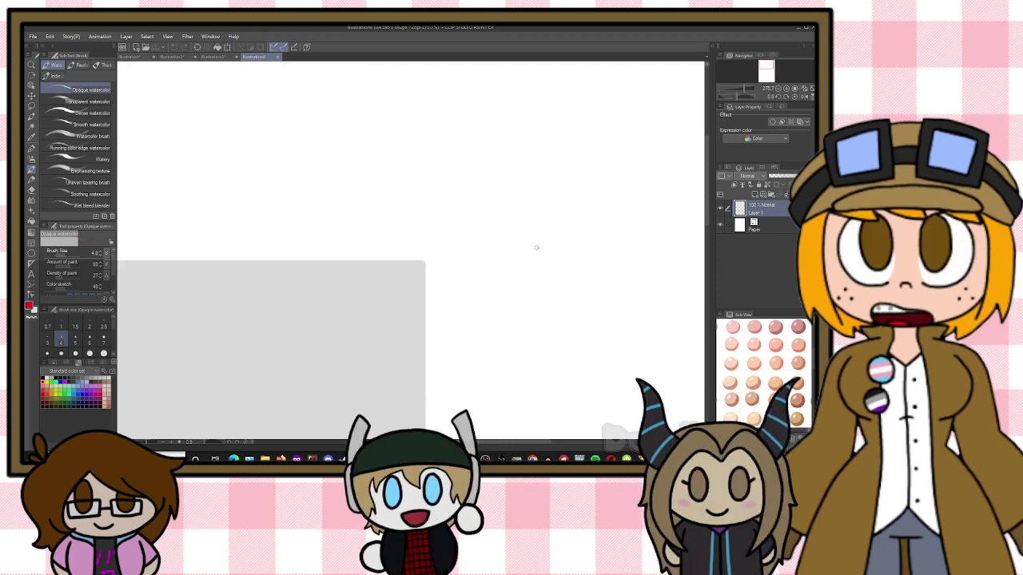
mouse_move(327, 173)
left_mouse_down()
mouse_move(400, 131)
mouse_move(314, 224)
left_mouse_up()
left_click_drag(338, 155, 318, 243)
left_click_drag(322, 187, 334, 270)
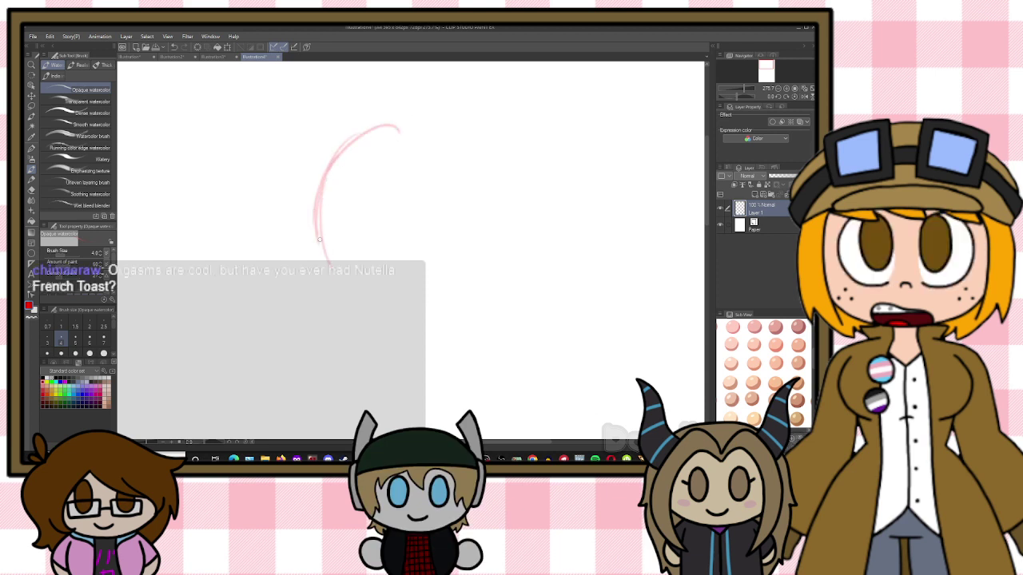
mouse_move(318, 237)
left_mouse_down()
mouse_move(347, 290)
mouse_move(376, 305)
left_mouse_up()
left_click_drag(334, 277, 400, 305)
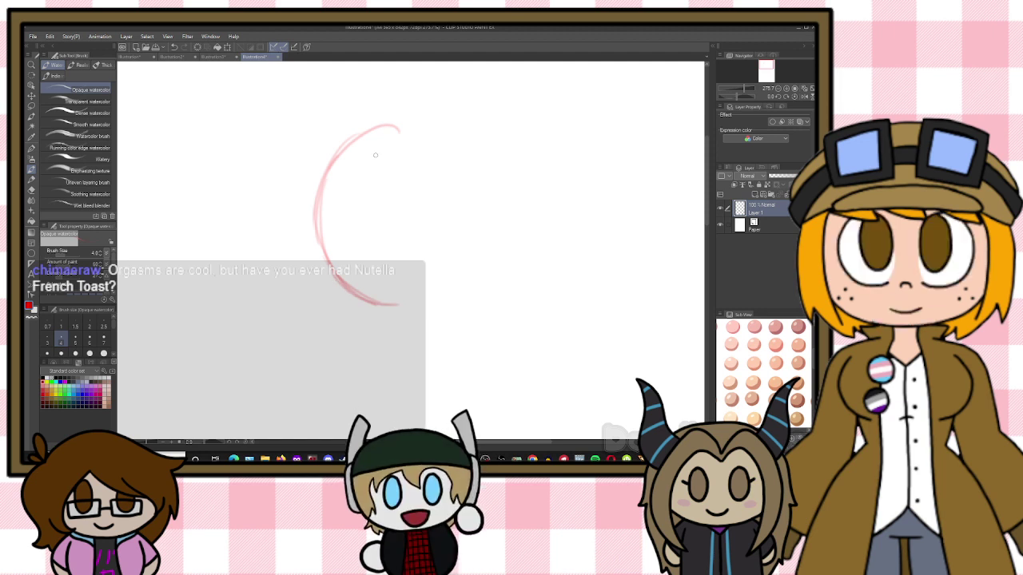
Complete the red circle with overlapping strokes along its top, right side and bottom
mouse_move(358, 139)
left_mouse_down()
mouse_move(440, 131)
mouse_move(487, 168)
left_mouse_up()
left_click_drag(452, 138, 502, 207)
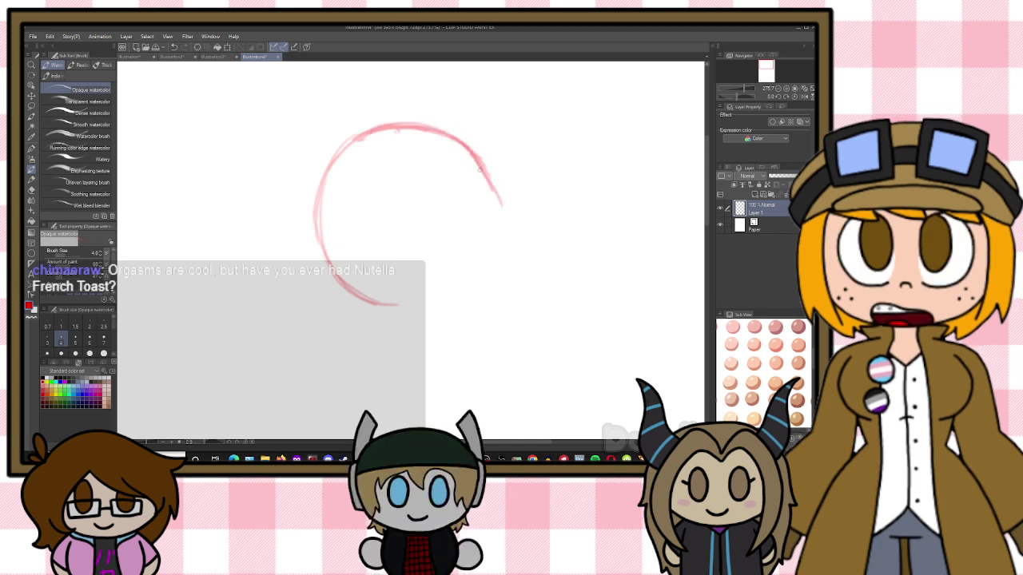
left_click_drag(478, 167, 500, 205)
mouse_move(472, 155)
left_mouse_down()
mouse_move(494, 197)
mouse_move(483, 168)
mouse_move(500, 240)
left_mouse_up()
left_click_drag(490, 192, 497, 245)
mouse_move(496, 210)
left_mouse_down()
mouse_move(494, 254)
mouse_move(499, 244)
mouse_move(480, 284)
left_mouse_up()
mouse_move(494, 243)
left_mouse_down()
mouse_move(476, 283)
mouse_move(385, 311)
mouse_move(454, 297)
mouse_move(376, 307)
left_mouse_up()
left_click_drag(448, 302, 382, 307)
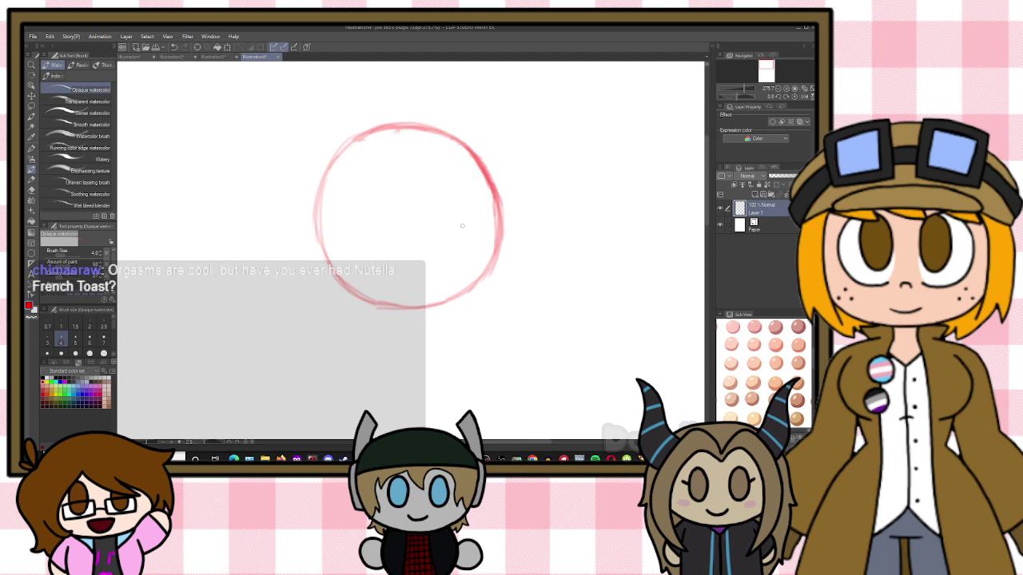
Widen the circle's left side with extra red strokes just outside the first arc, from the upper left to the bottom
left_click_drag(342, 144, 316, 188)
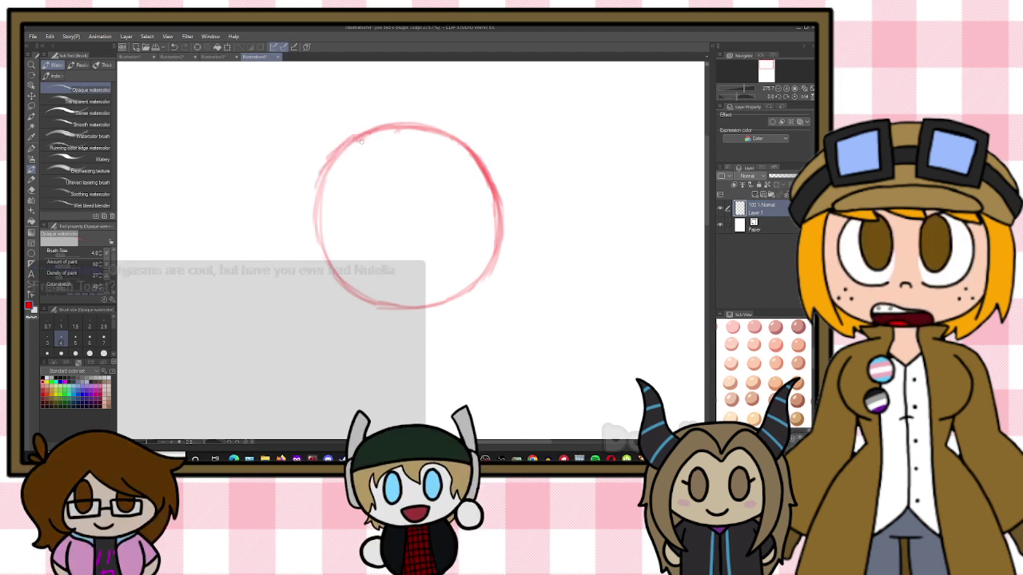
left_click_drag(360, 142, 318, 182)
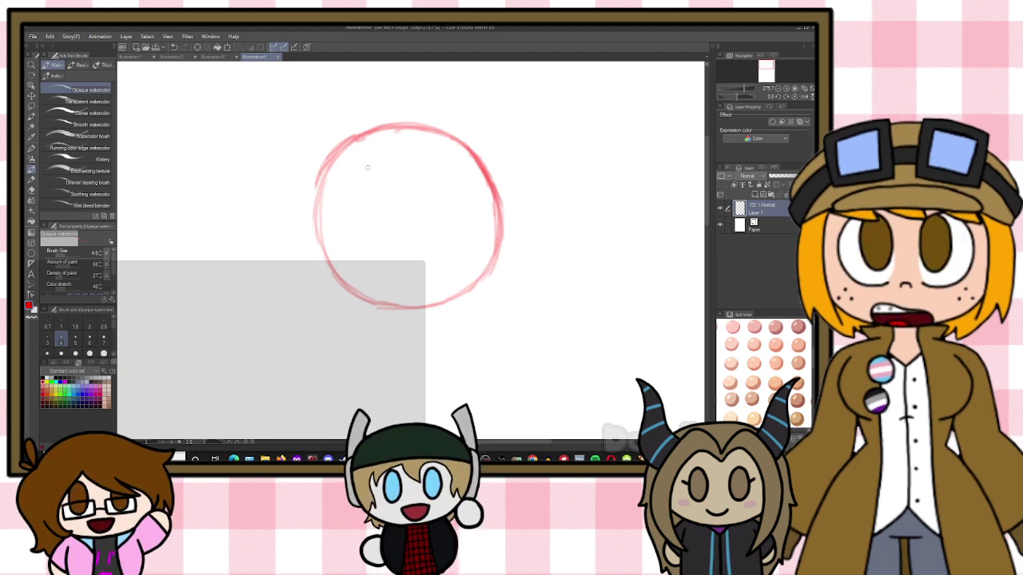
mouse_move(326, 159)
left_mouse_down()
mouse_move(303, 208)
mouse_move(322, 216)
mouse_move(307, 249)
left_mouse_up()
mouse_move(315, 178)
left_mouse_down()
mouse_move(306, 231)
mouse_move(324, 279)
mouse_move(377, 307)
left_mouse_up()
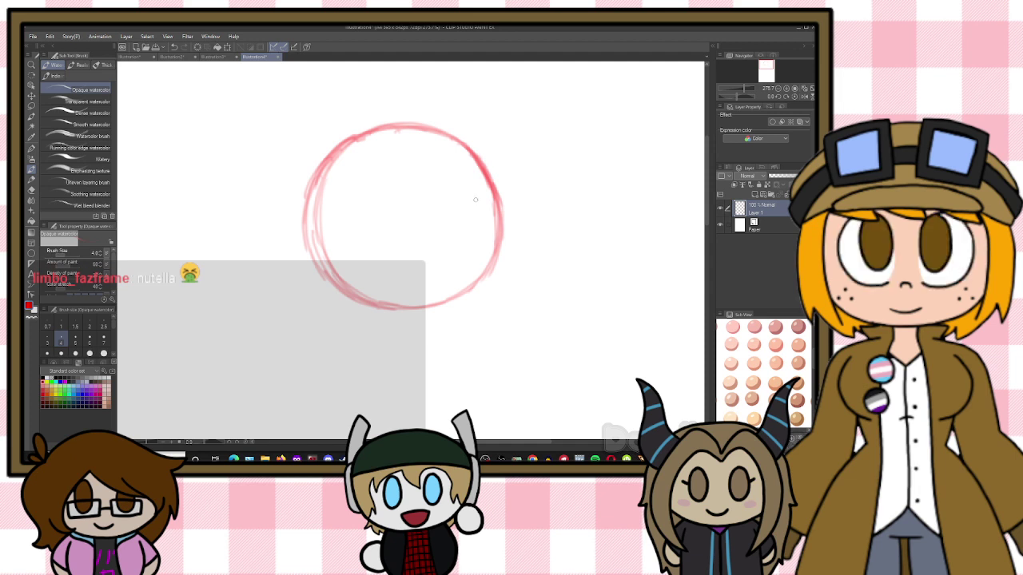
Go over the head circle's outline with red Opaque watercolor strokes to thicken and even it out
left_click_drag(318, 266, 370, 307)
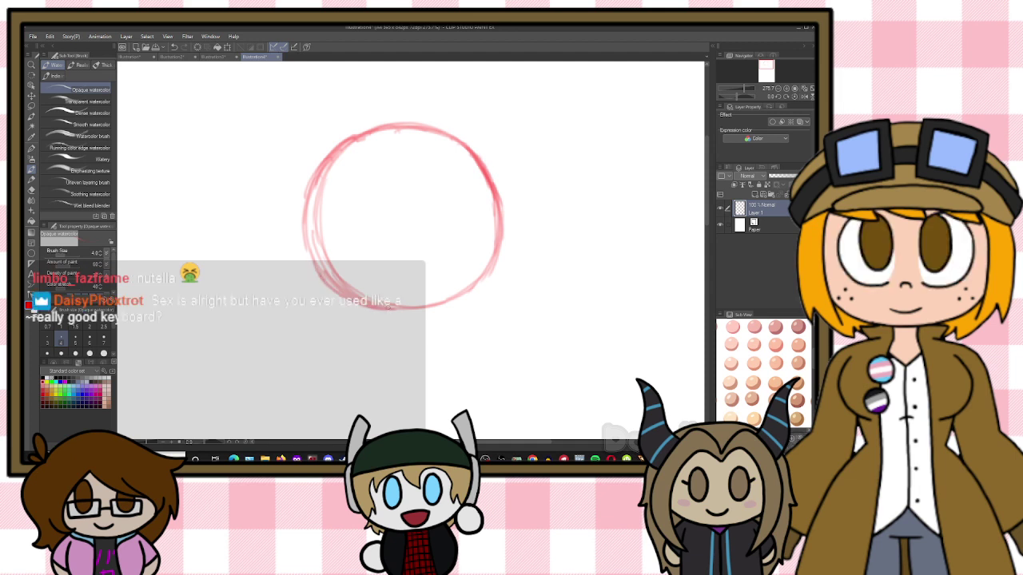
mouse_move(308, 230)
left_mouse_down()
mouse_move(338, 291)
mouse_move(312, 260)
left_mouse_up()
mouse_move(310, 183)
left_mouse_down()
mouse_move(371, 134)
mouse_move(344, 153)
mouse_move(416, 128)
mouse_move(359, 143)
mouse_move(444, 135)
left_mouse_up()
mouse_move(358, 134)
left_mouse_down()
mouse_move(449, 140)
mouse_move(372, 132)
mouse_move(464, 144)
mouse_move(412, 128)
mouse_move(477, 164)
mouse_move(458, 142)
mouse_move(497, 232)
left_mouse_up()
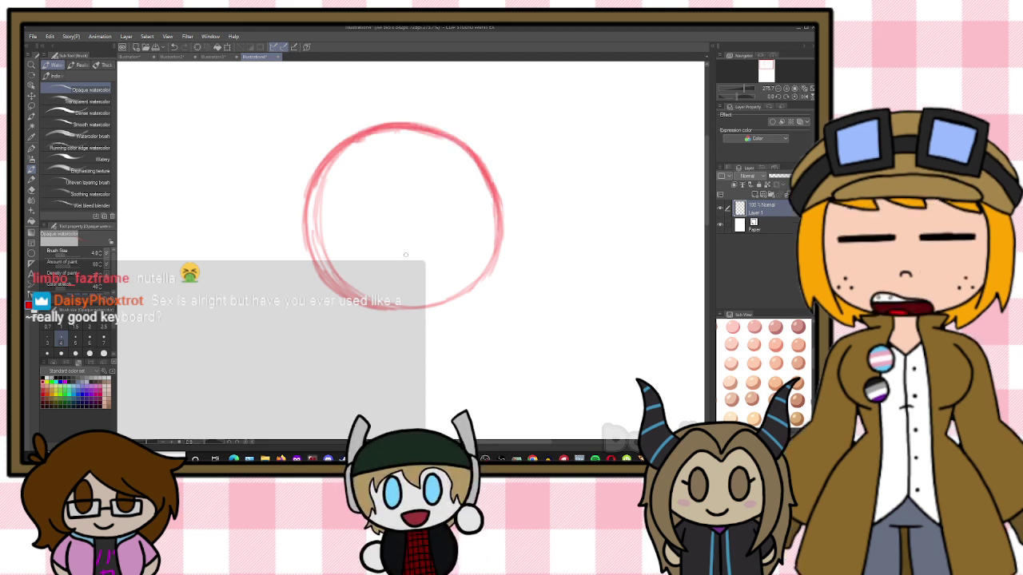
mouse_move(328, 283)
left_mouse_down()
mouse_move(377, 310)
mouse_move(432, 308)
mouse_move(419, 310)
left_mouse_up()
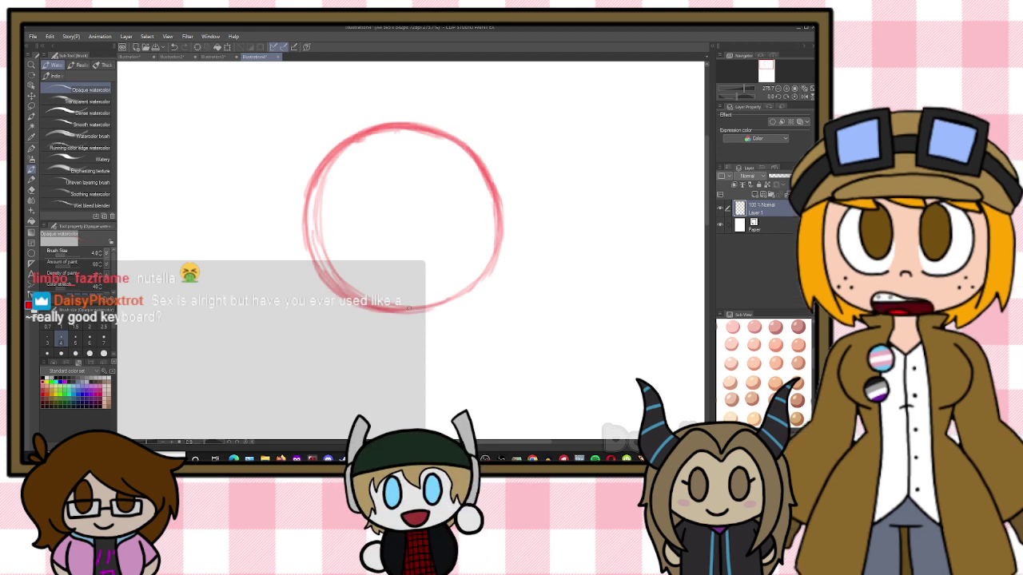
mouse_move(500, 240)
left_mouse_down()
mouse_move(468, 279)
mouse_move(492, 267)
mouse_move(428, 309)
left_mouse_up()
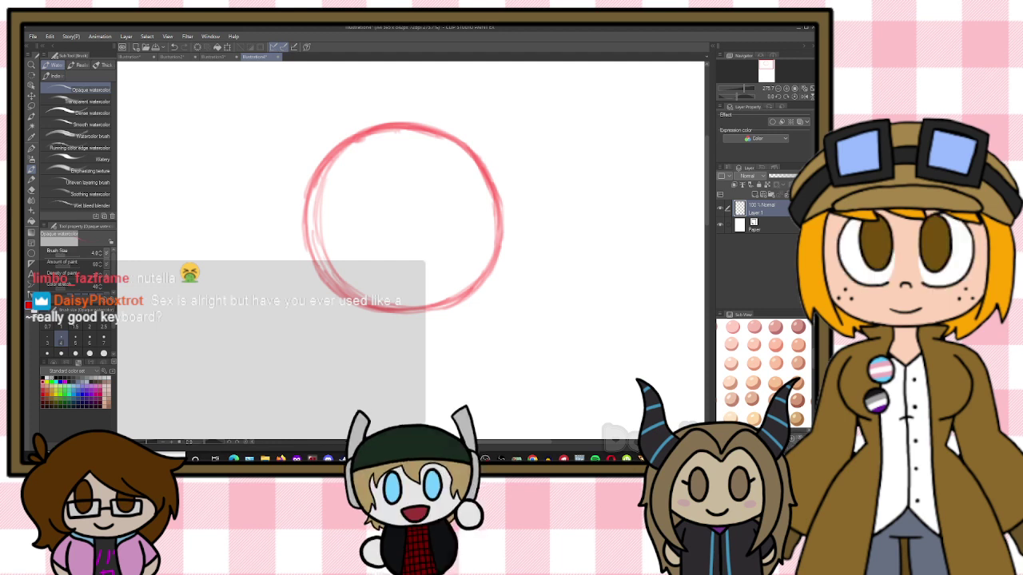
Erase the stray sketch lines along the inside of the head circle with the Snap eraser
key("e")
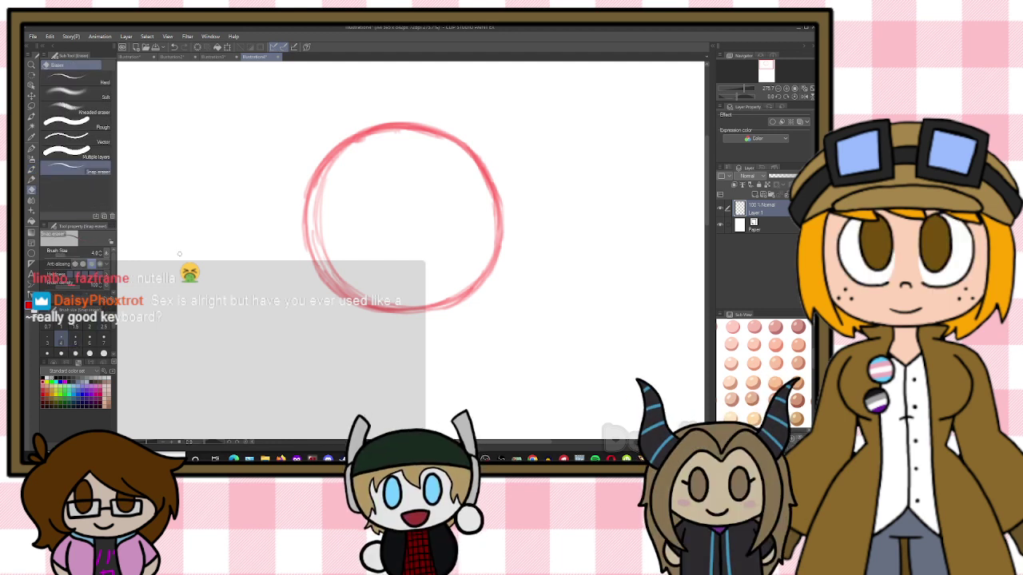
left_click_drag(324, 194, 321, 229)
left_click_drag(321, 187, 313, 218)
mouse_move(363, 141)
left_mouse_down()
mouse_move(317, 189)
mouse_move(367, 137)
mouse_move(345, 155)
mouse_move(396, 130)
mouse_move(378, 140)
mouse_move(452, 139)
left_mouse_up()
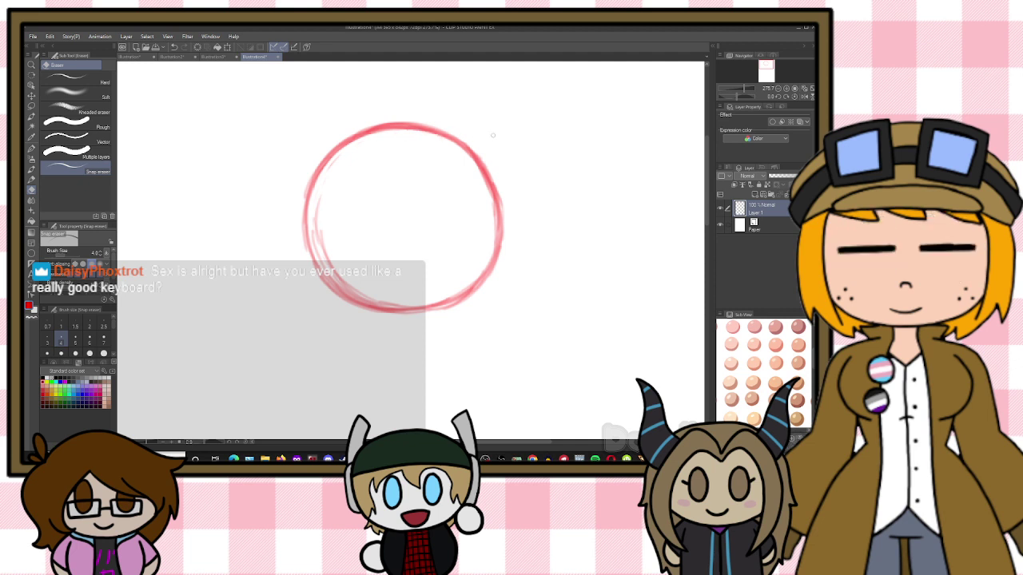
mouse_move(315, 204)
left_mouse_down()
mouse_move(328, 256)
mouse_move(351, 293)
left_mouse_up()
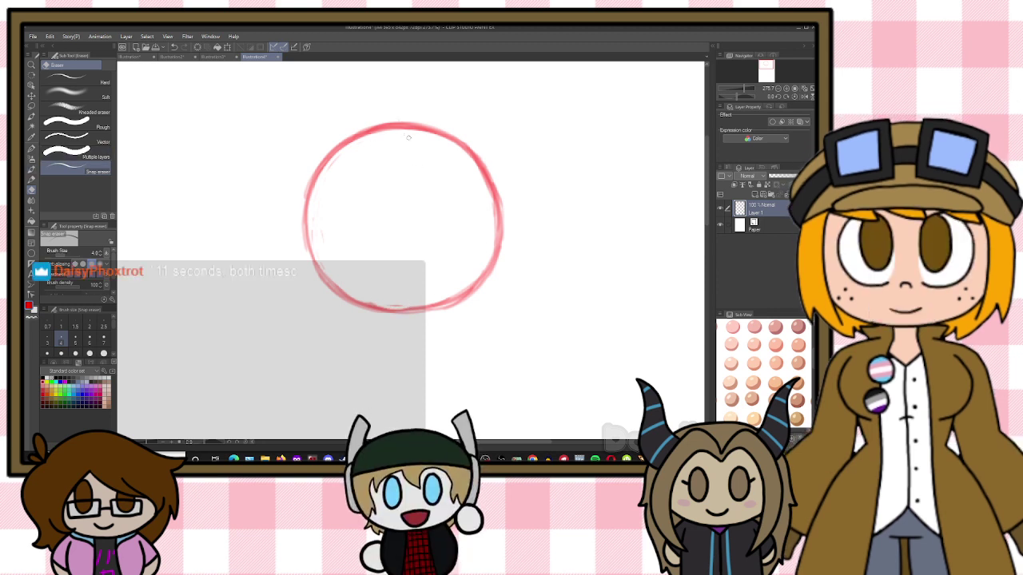
Draw a vertical centre line and a slightly curved horizontal eye line across the head circle with the Opaque watercolor brush
key("b")
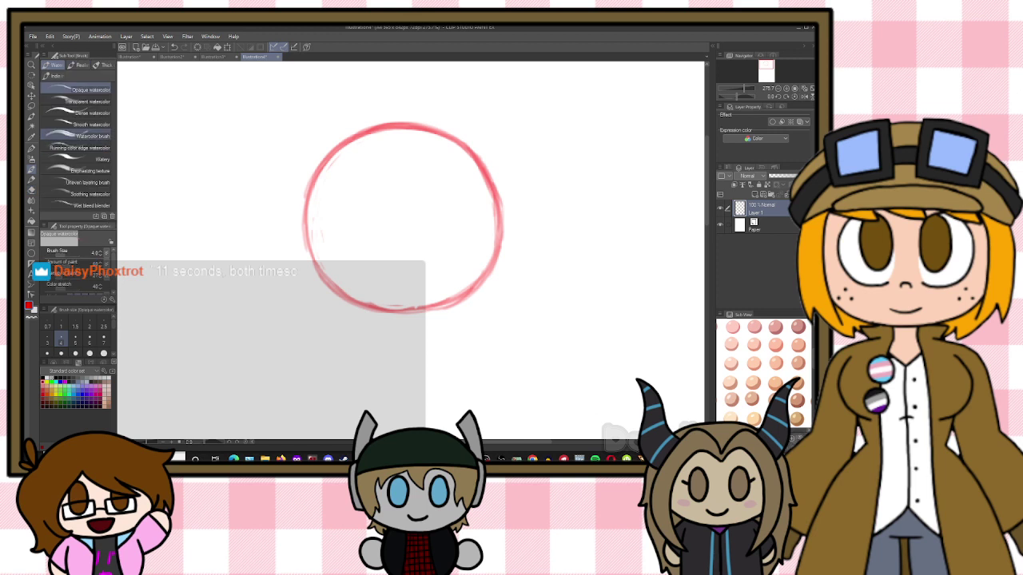
left_click_drag(406, 136, 413, 299)
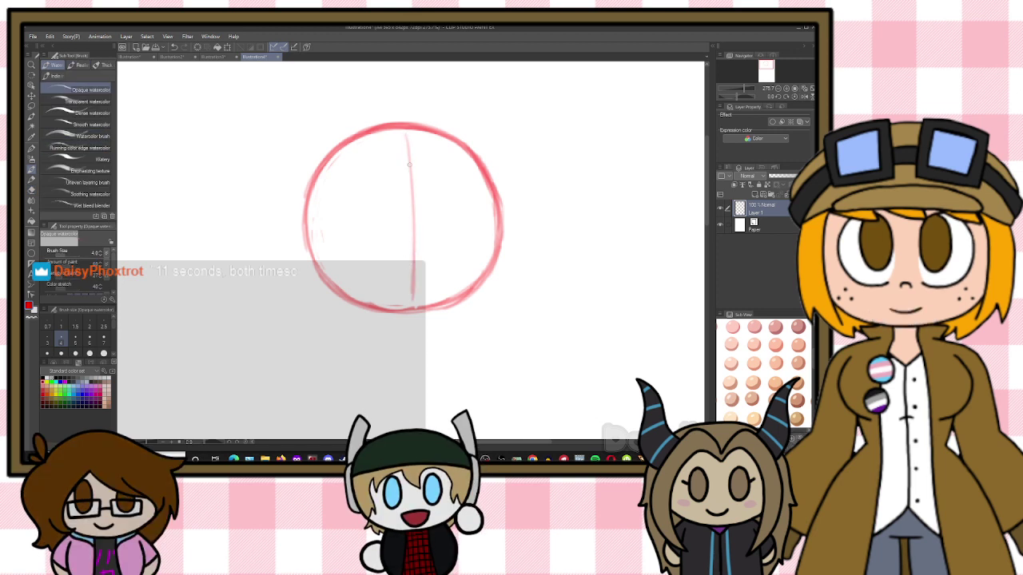
left_click_drag(407, 131, 414, 286)
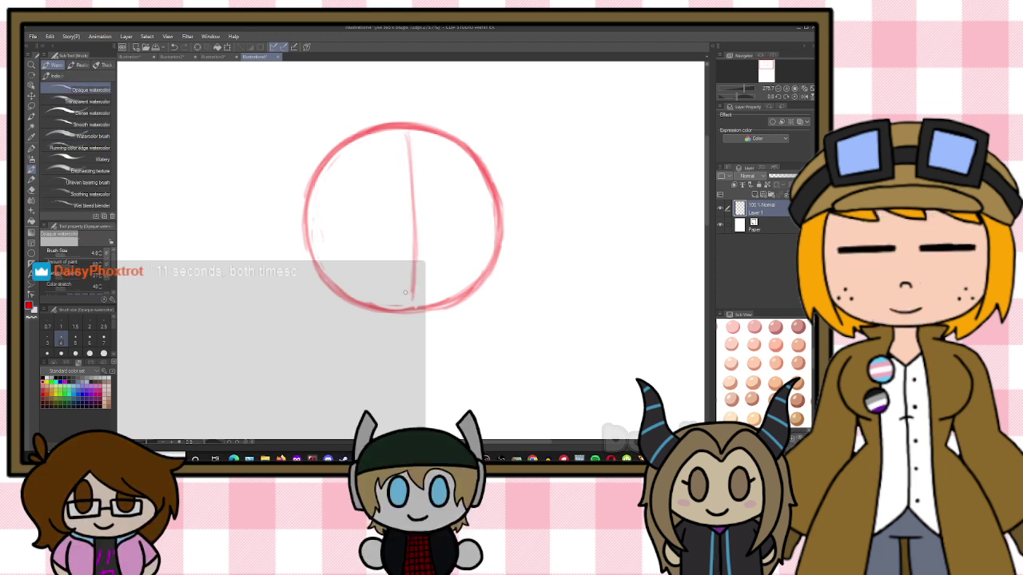
left_click_drag(322, 239, 481, 224)
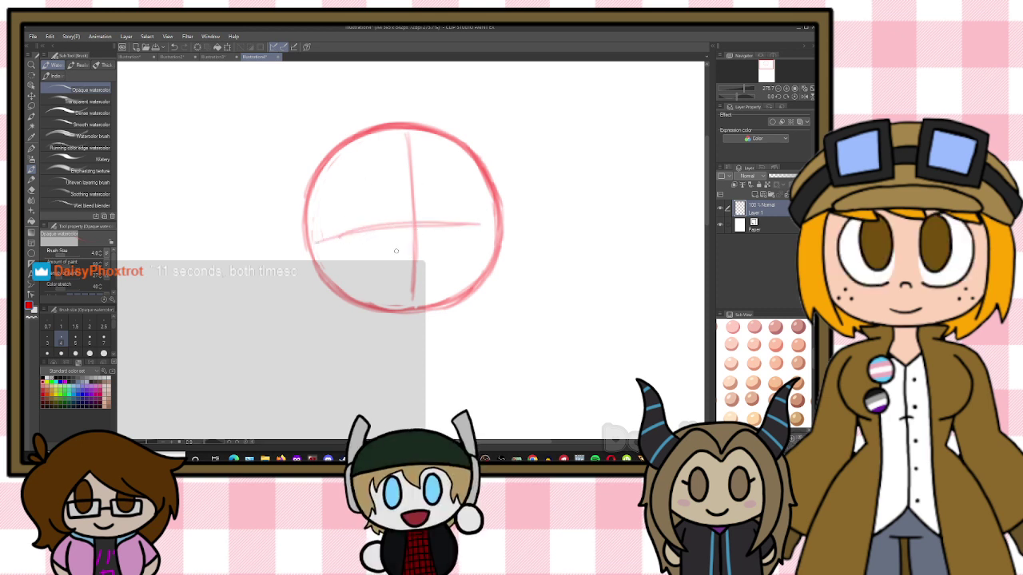
left_click_drag(366, 232, 484, 223)
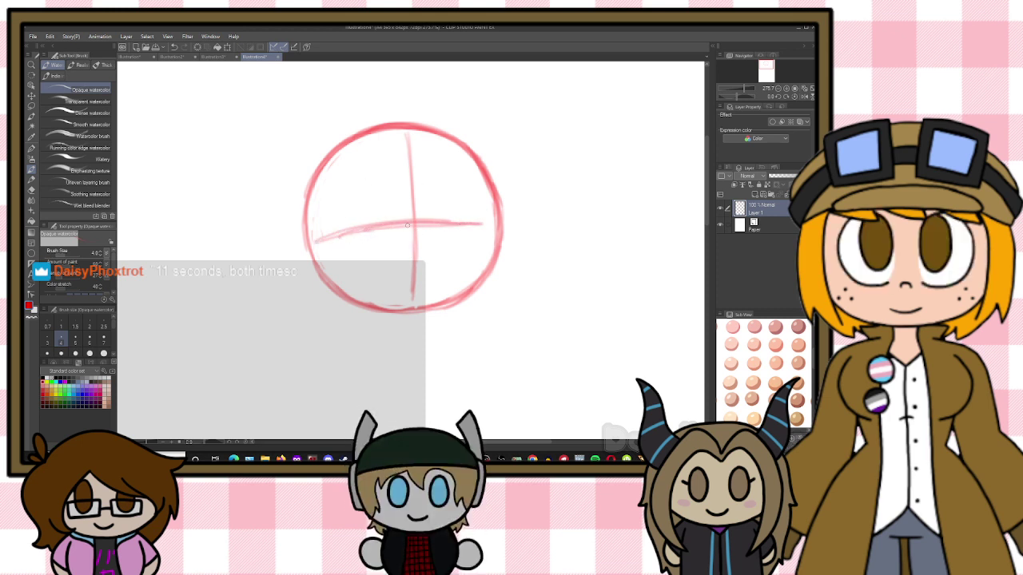
left_click_drag(418, 225, 492, 222)
Sketch a wide horizontal oval for the chest just below the head, narrower than the head circle
scroll(369, 267, "down", 2)
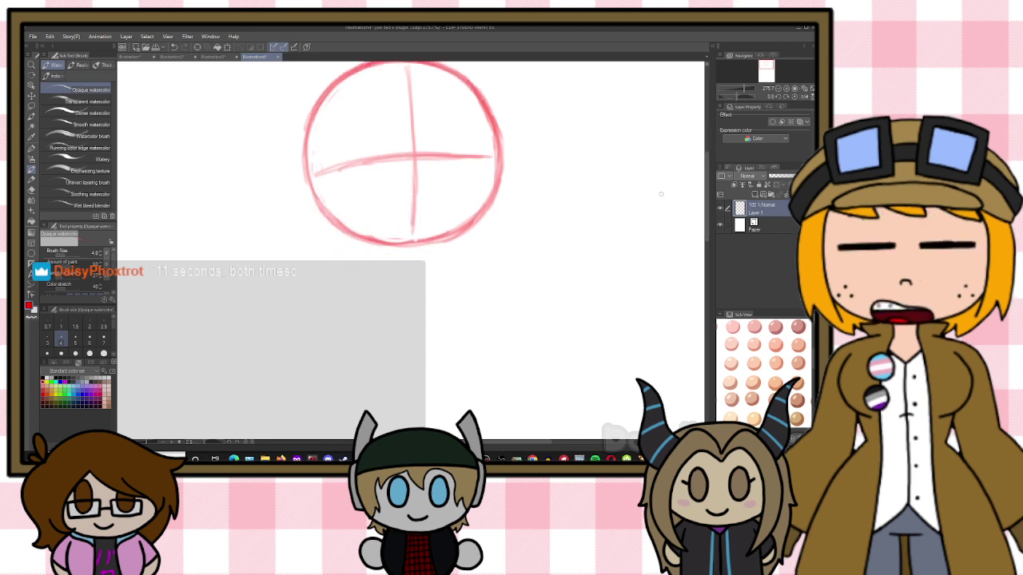
mouse_move(373, 265)
left_mouse_down()
mouse_move(474, 267)
mouse_move(374, 268)
mouse_move(457, 256)
left_mouse_up()
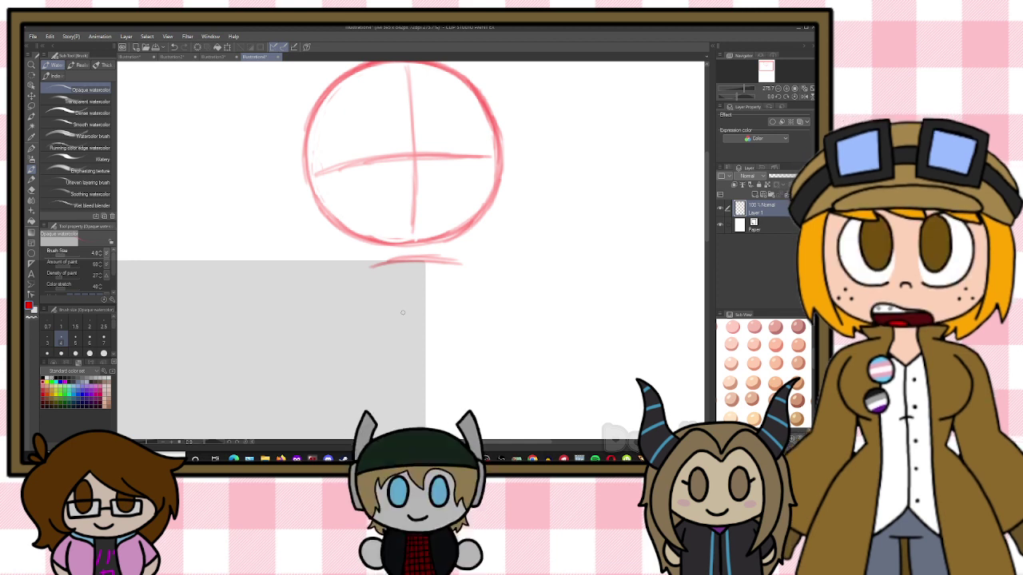
left_click_drag(418, 261, 462, 261)
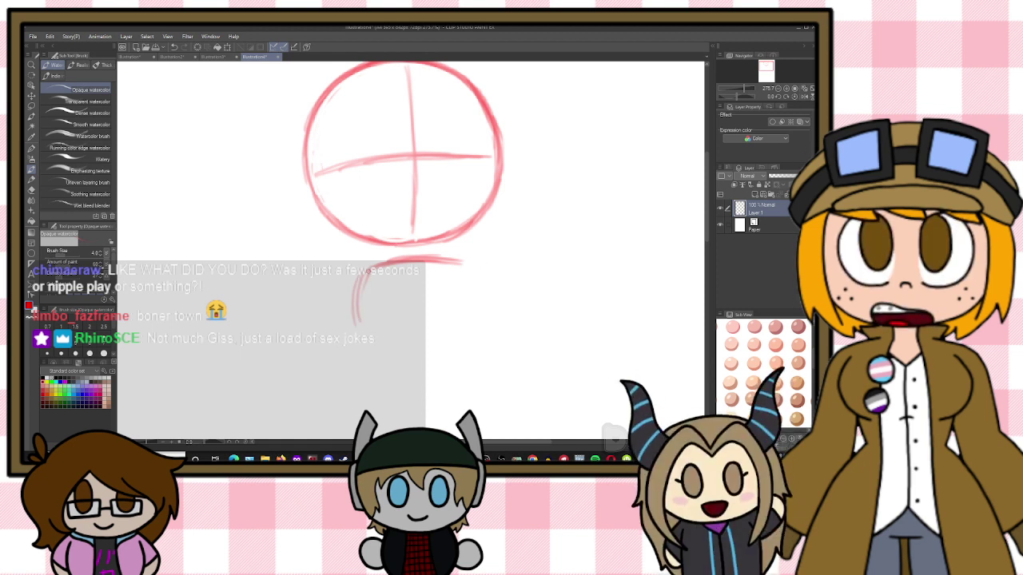
mouse_move(367, 276)
left_mouse_down()
mouse_move(359, 326)
mouse_move(390, 346)
left_mouse_up()
mouse_move(462, 260)
left_mouse_down()
mouse_move(499, 315)
mouse_move(473, 265)
mouse_move(490, 316)
mouse_move(498, 302)
mouse_move(475, 343)
mouse_move(394, 348)
mouse_move(459, 349)
left_mouse_up()
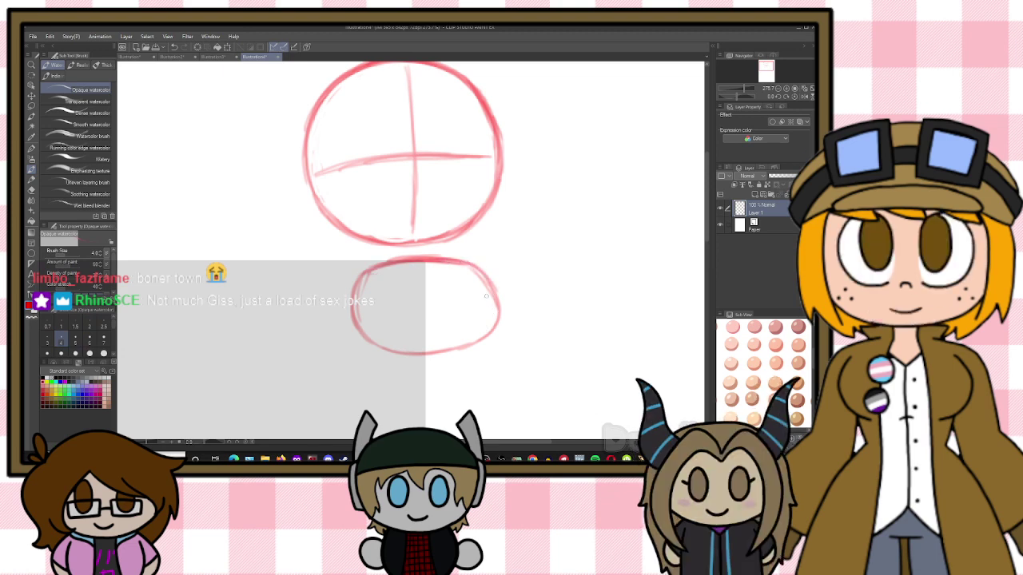
Lasso the chest oval, skew it slightly with the transform handles, and clear the selection
scroll(479, 232, "down", 4)
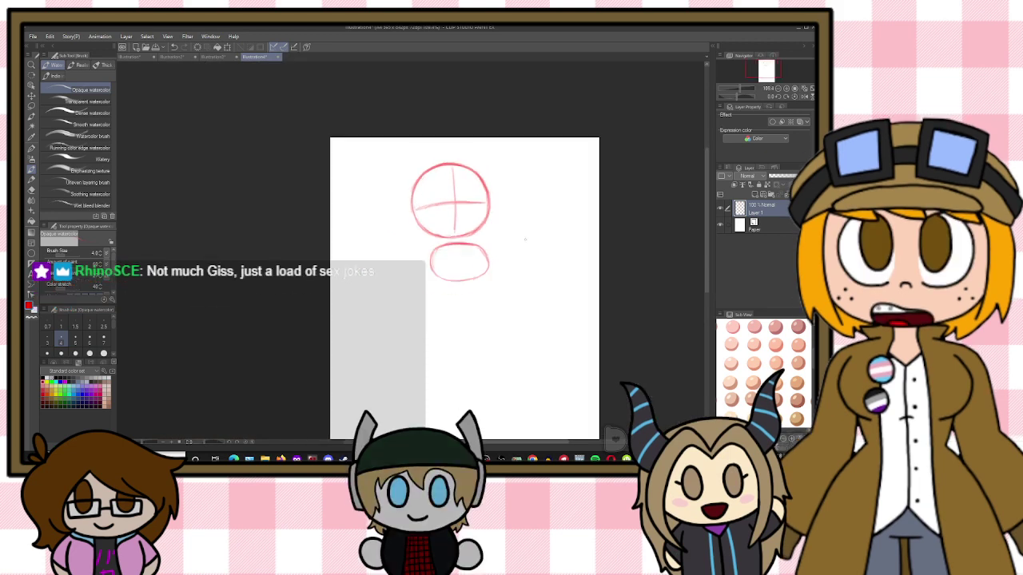
scroll(567, 254, "up", 2)
scroll(572, 253, "up", 1)
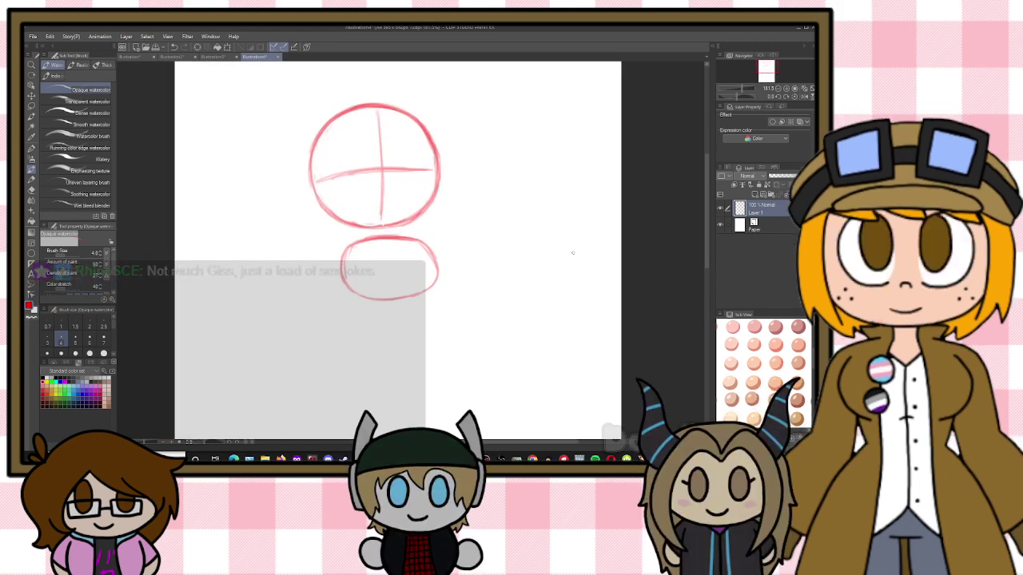
key("m")
mouse_move(449, 314)
left_mouse_down()
mouse_move(316, 275)
mouse_move(416, 232)
mouse_move(467, 238)
left_mouse_up()
key("ctrl+t")
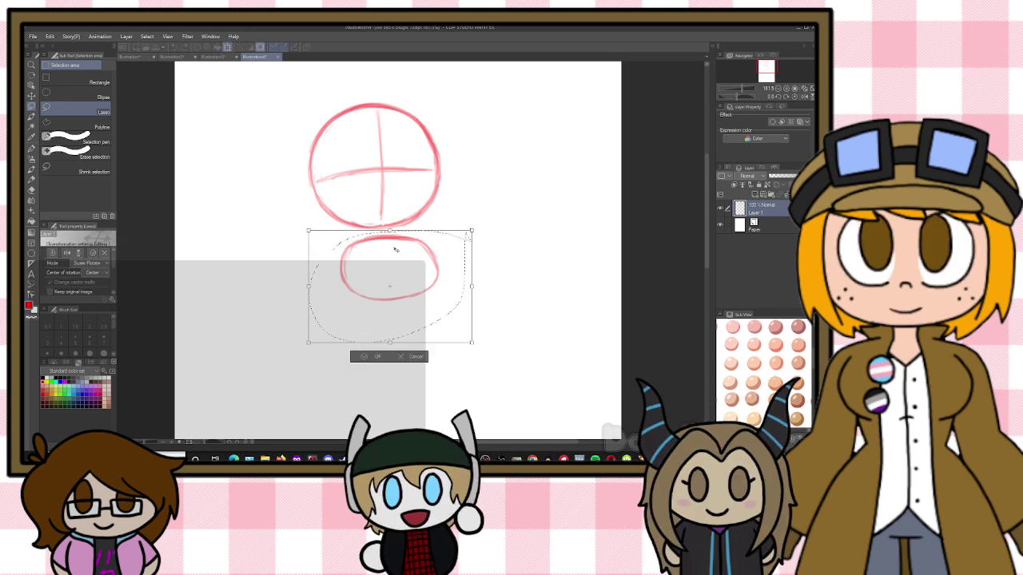
left_click_drag(309, 231, 321, 231)
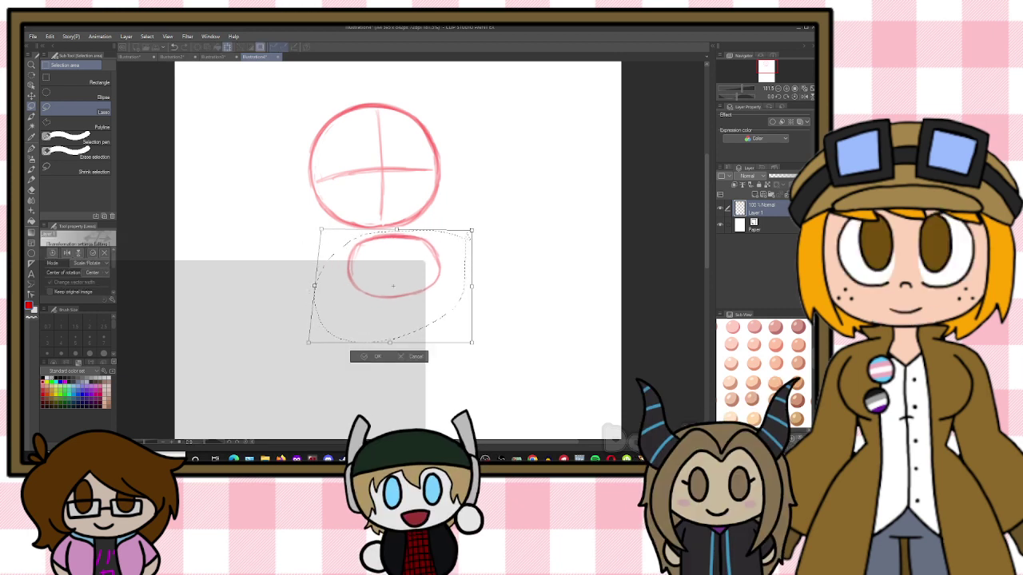
left_click_drag(390, 342, 414, 342)
left_click_drag(424, 286, 413, 289)
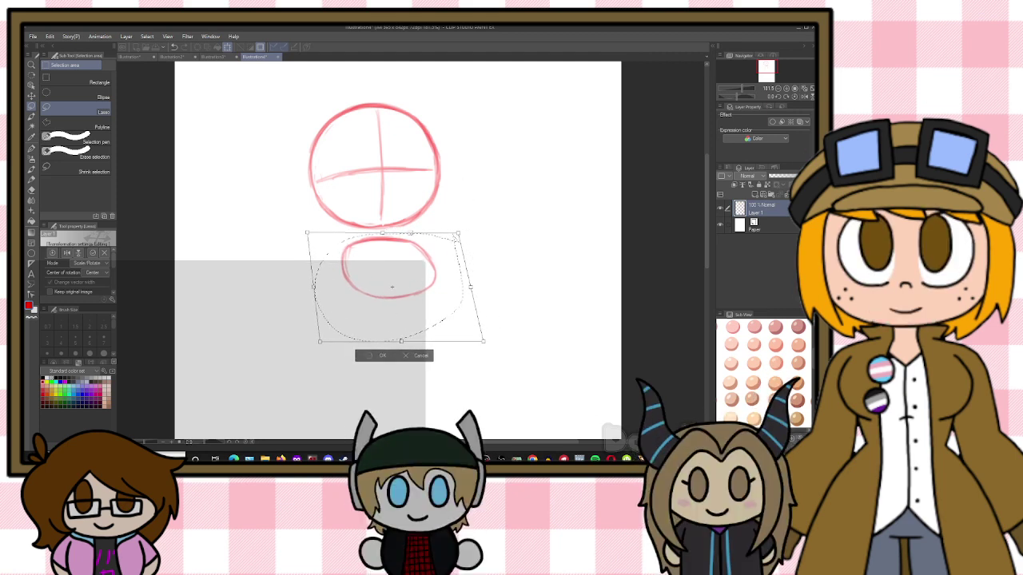
key("Return")
key("ctrl+d")
Lasso the head circle with its guidelines, scale it down slightly above the chest, and deselect it
mouse_move(457, 105)
left_mouse_down()
mouse_move(292, 224)
mouse_move(367, 238)
mouse_move(469, 144)
mouse_move(452, 108)
left_mouse_up()
key("ctrl+t")
left_click_drag(375, 76, 376, 95)
key("Return")
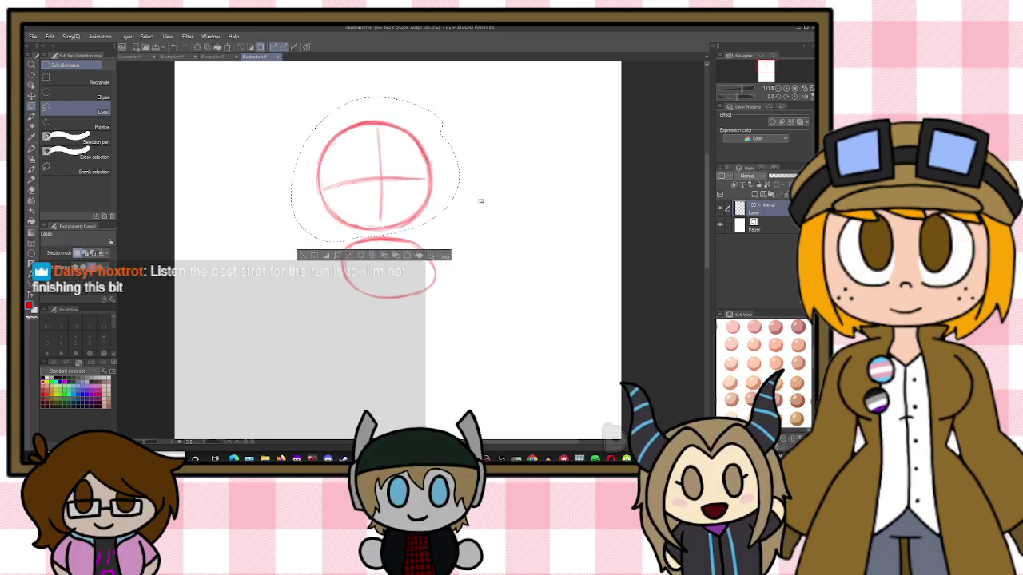
key("ctrl+d")
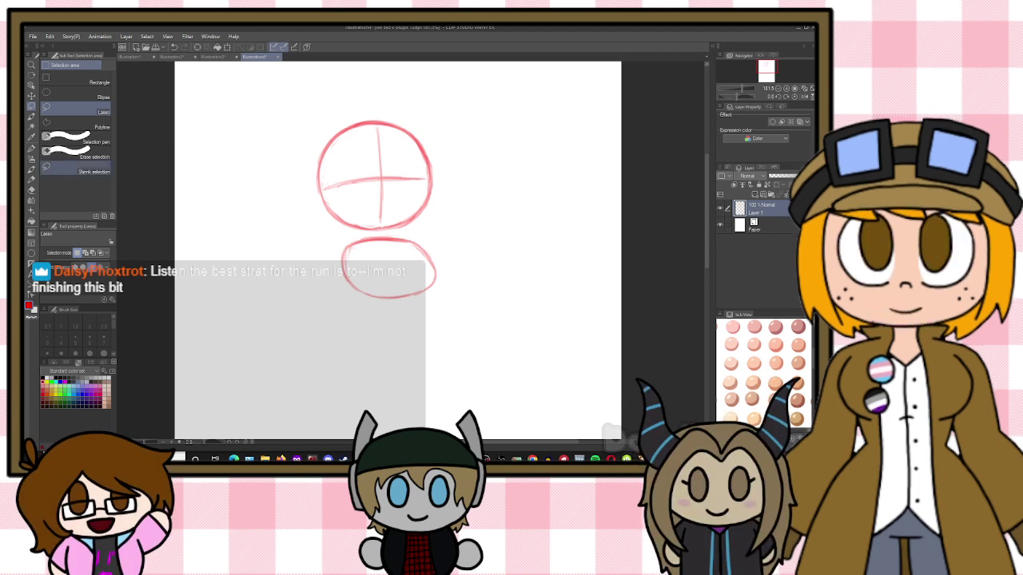
Sketch the hip shape below the chest with the Opaque watercolor brush, with a flat top, flaring sides and an angled lower edge
left_click(32, 170)
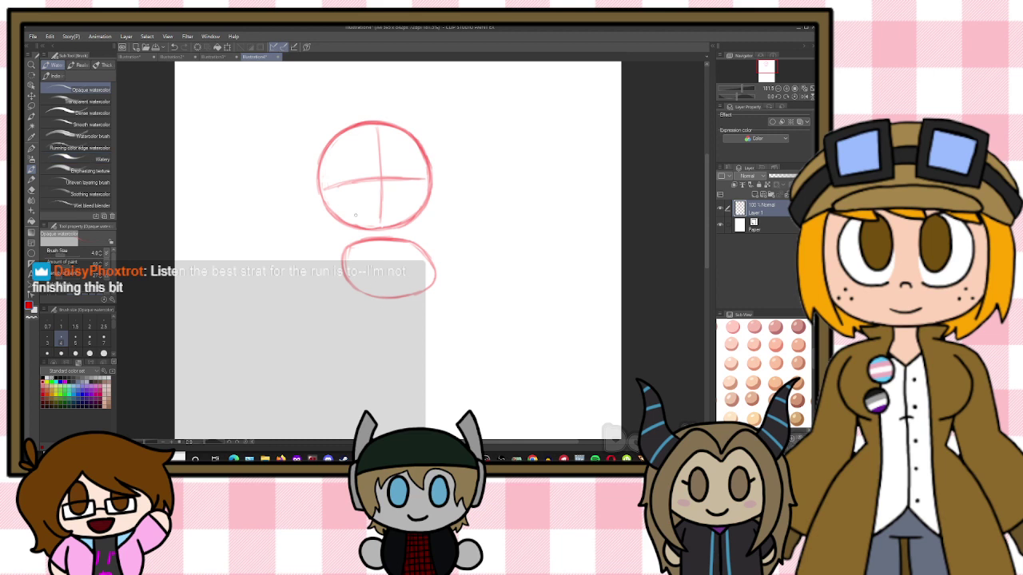
mouse_move(365, 313)
left_mouse_down()
mouse_move(422, 308)
mouse_move(357, 342)
left_mouse_up()
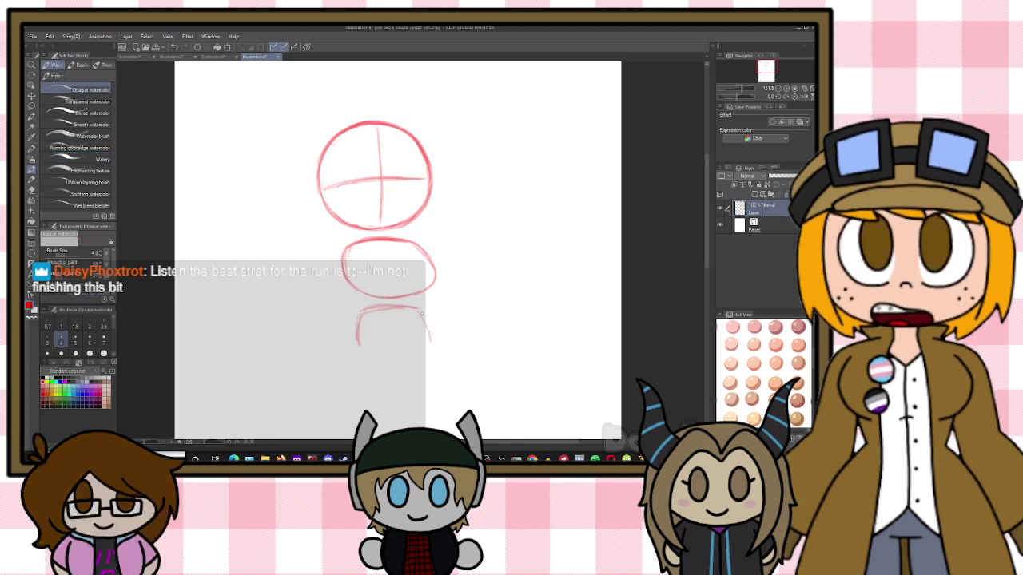
left_click_drag(419, 309, 431, 342)
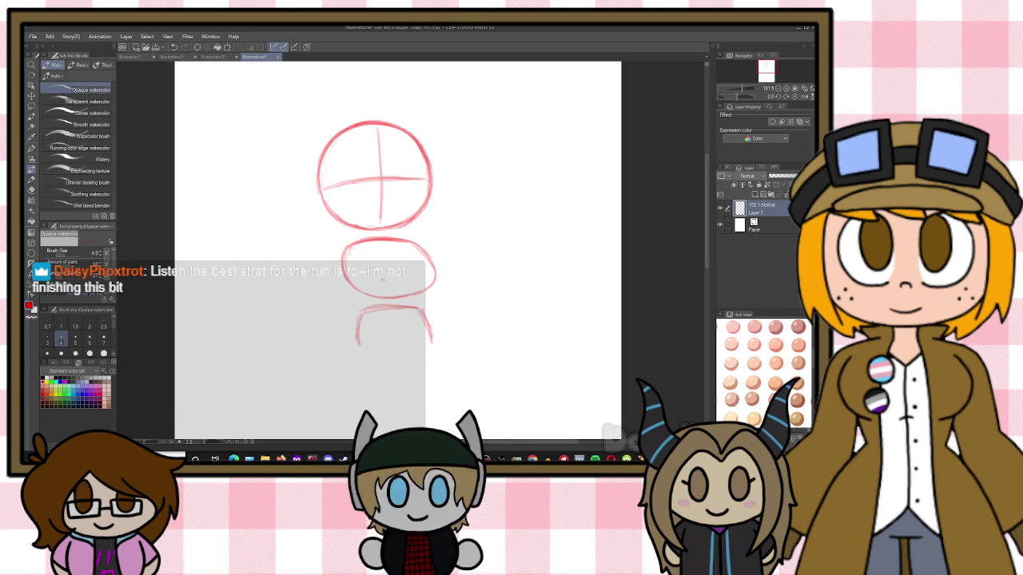
mouse_move(360, 314)
left_mouse_down()
mouse_move(354, 348)
mouse_move(423, 342)
left_mouse_up()
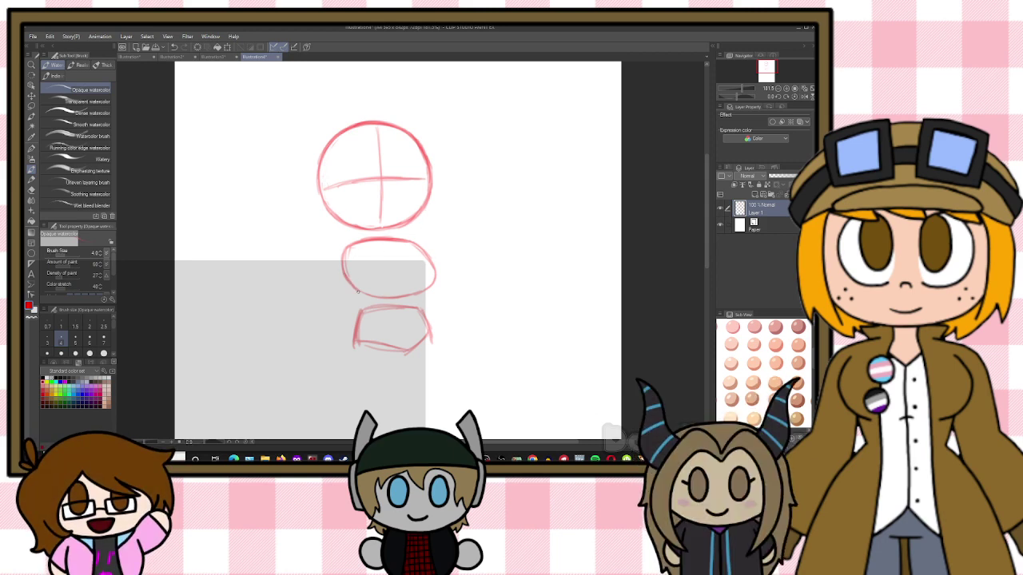
Draw the waist lines on both sides, connecting the chest oval to the hips and reinforcing the outer hip edges
mouse_move(346, 269)
left_mouse_down()
mouse_move(367, 302)
mouse_move(353, 340)
left_mouse_up()
left_click_drag(364, 304, 352, 344)
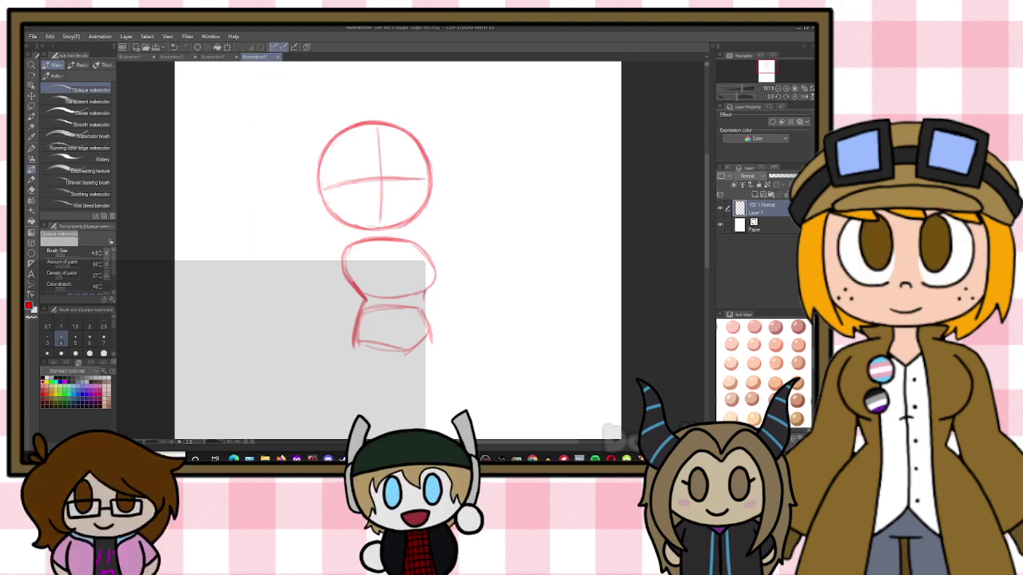
left_click_drag(425, 292, 434, 339)
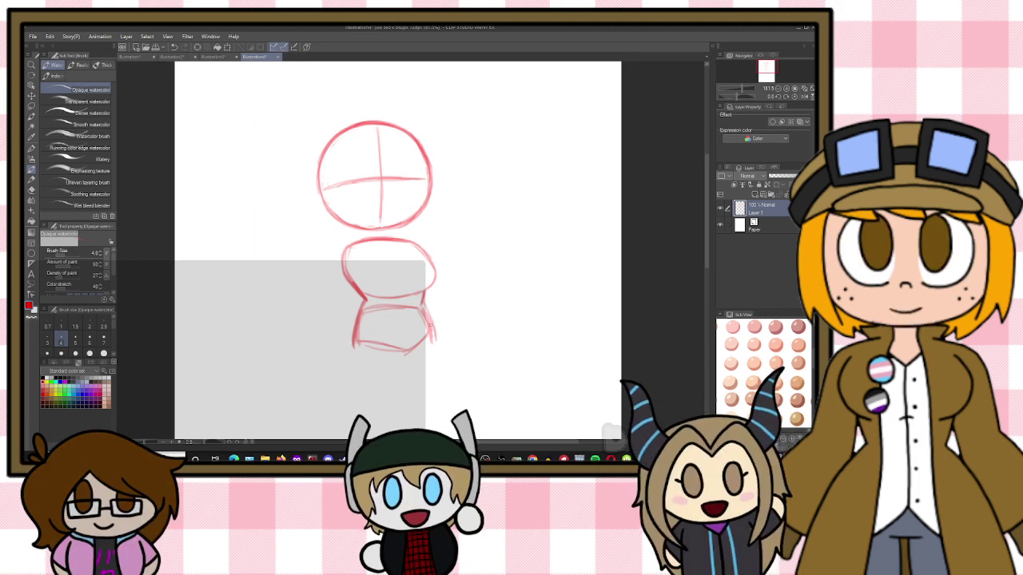
left_click_drag(423, 304, 435, 333)
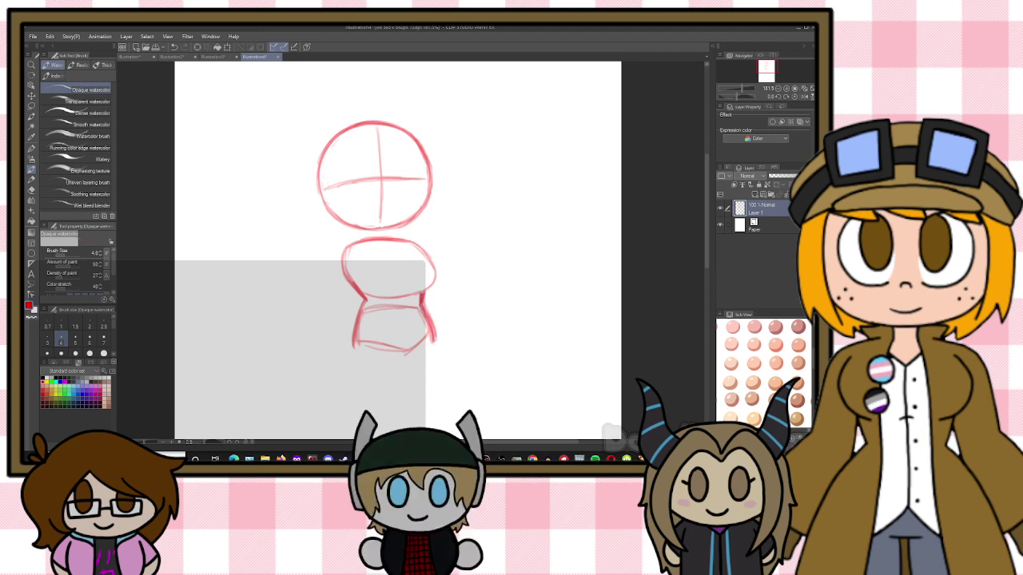
Erase the rough excess lines along the waist and outer hip on the figure's right-hand side of the canvas
key("e")
left_click_drag(424, 292, 424, 303)
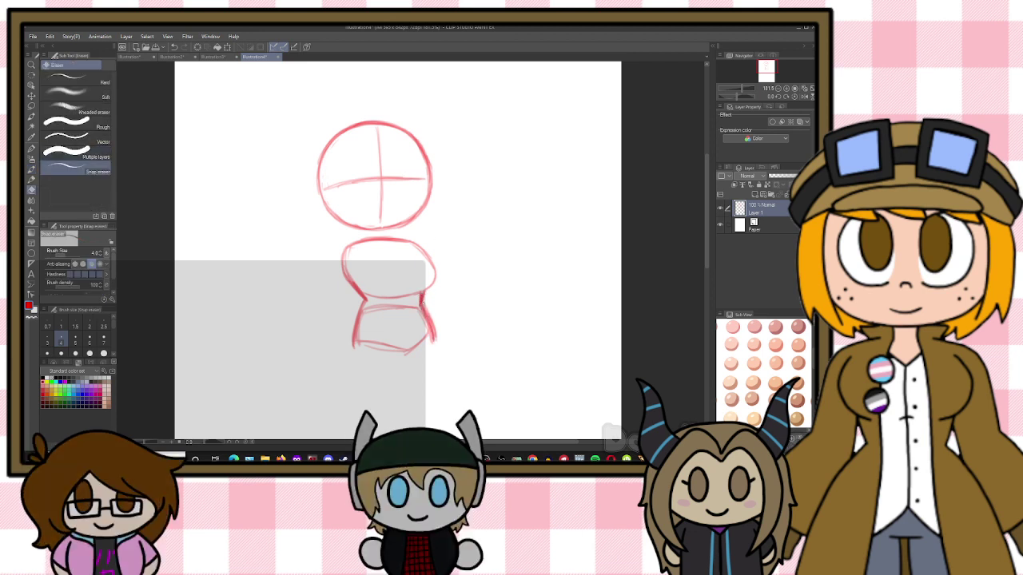
mouse_move(435, 341)
left_mouse_down()
mouse_move(430, 316)
mouse_move(434, 339)
left_mouse_up()
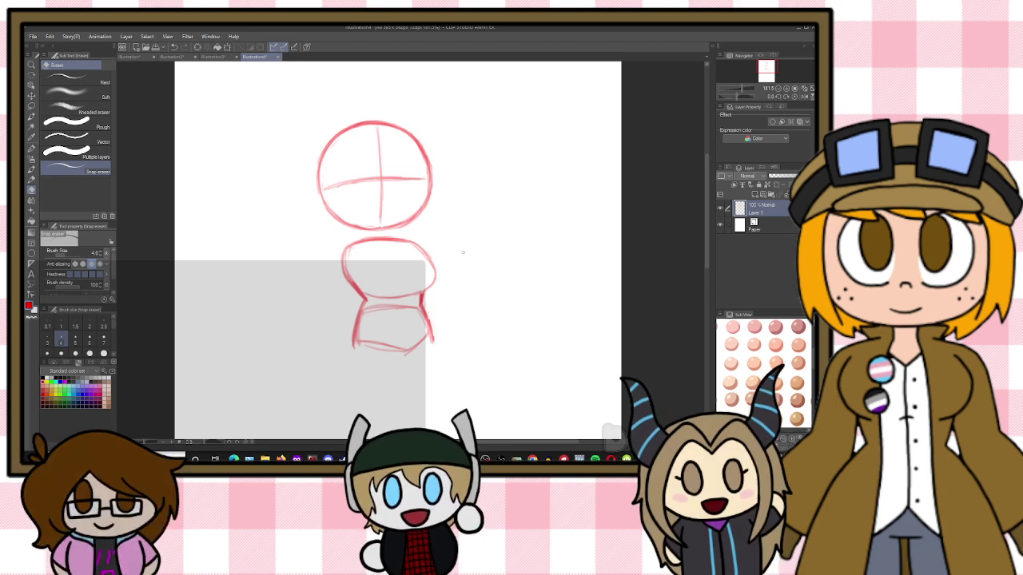
Darken and round out the chest oval's outline with the Opaque watercolor brush, and switch to the Snap eraser
key("b")
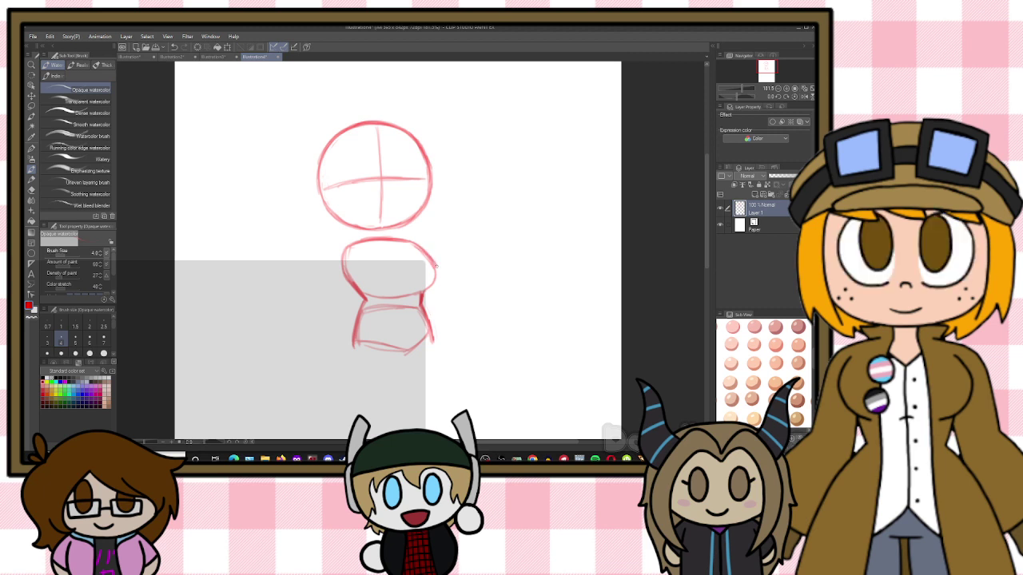
left_click_drag(436, 279, 402, 295)
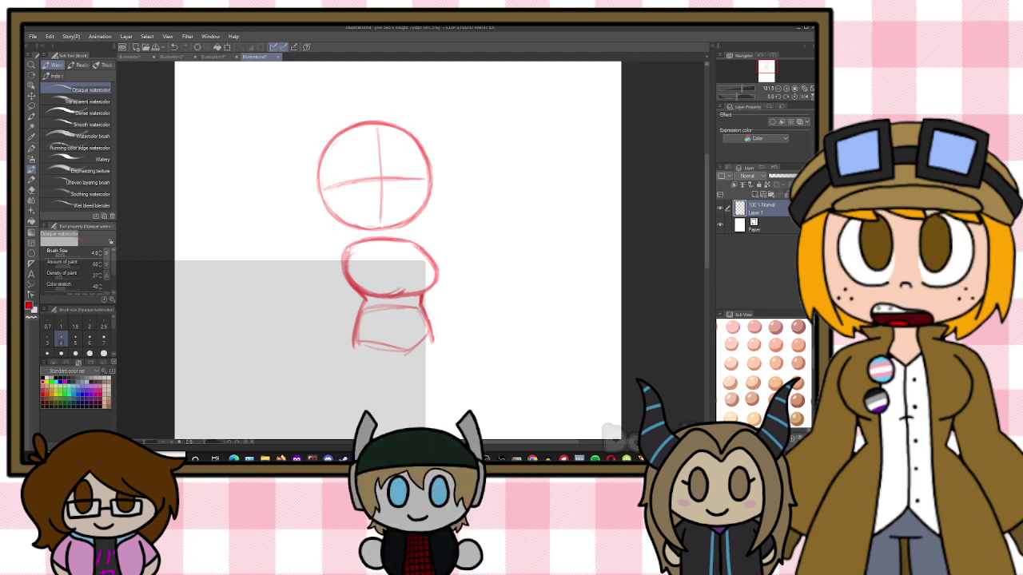
left_click(31, 189)
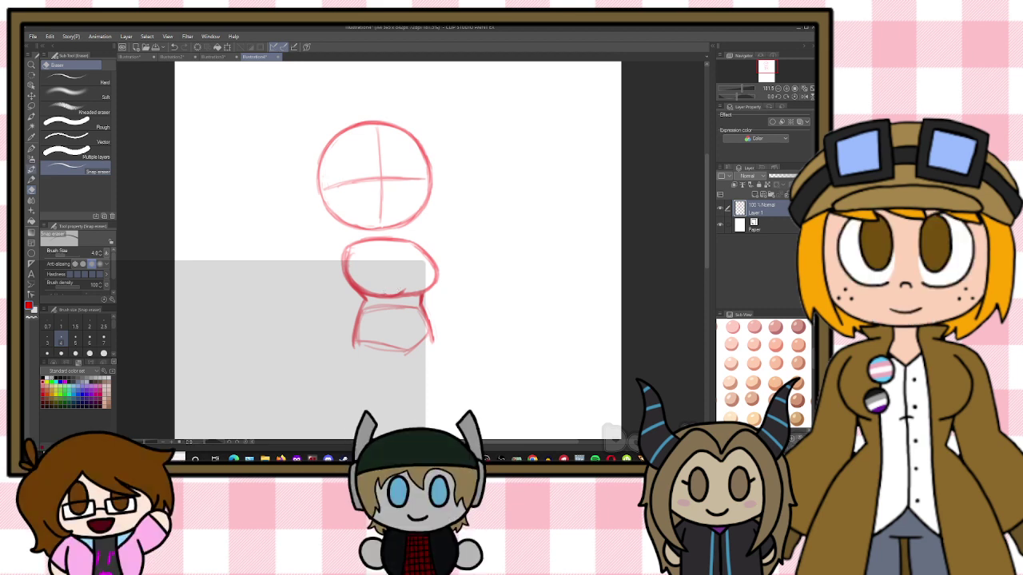
Sketch both thighs below the hips with the Opaque watercolor brush, the front thigh tapering to a rounded knee and overlapping the far one
left_click(31, 169)
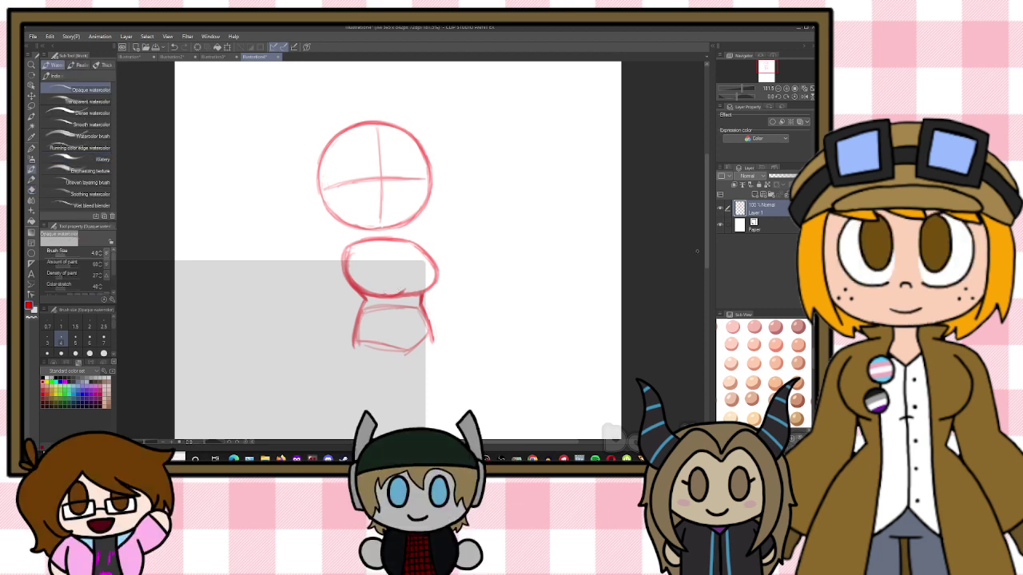
left_click_drag(705, 248, 706, 260)
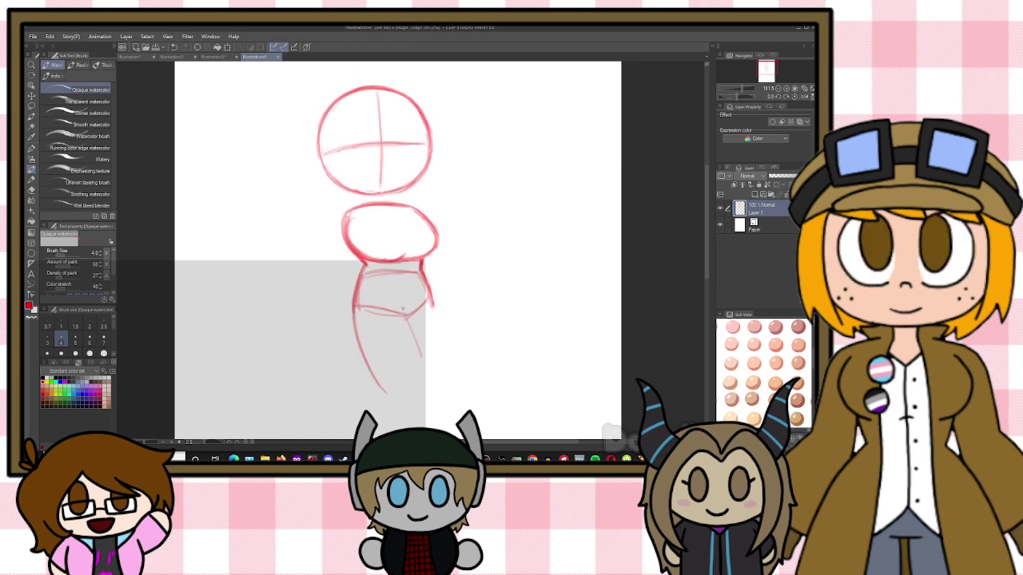
left_click_drag(405, 311, 423, 368)
mouse_move(357, 307)
left_mouse_down()
mouse_move(390, 397)
mouse_move(378, 377)
mouse_move(425, 394)
left_mouse_up()
left_click_drag(431, 302, 427, 355)
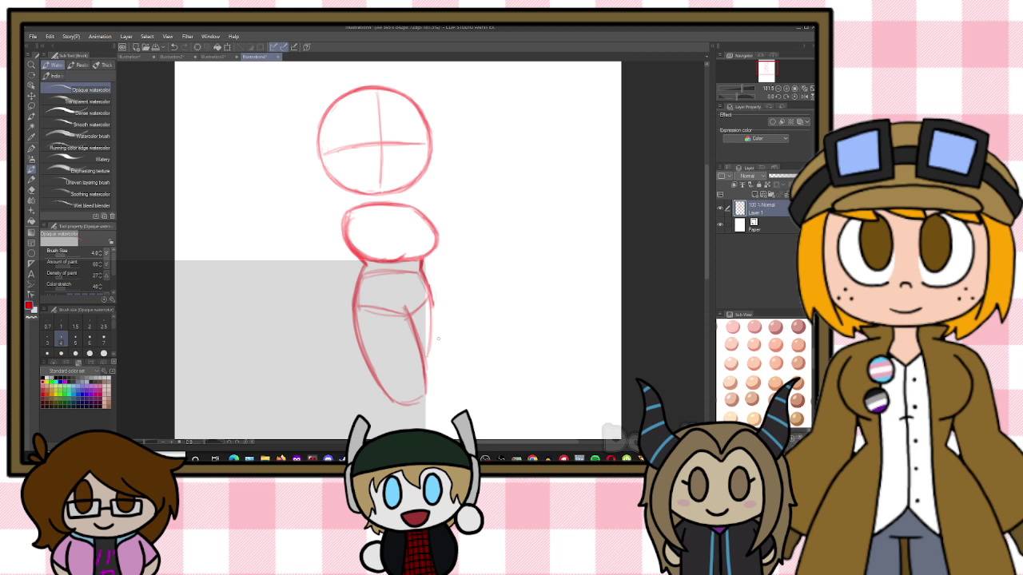
Sketch both lower legs below the knee, flaring outward to rounded ends, with the far leg partly hidden behind the front one
scroll(430, 289, "down", 3)
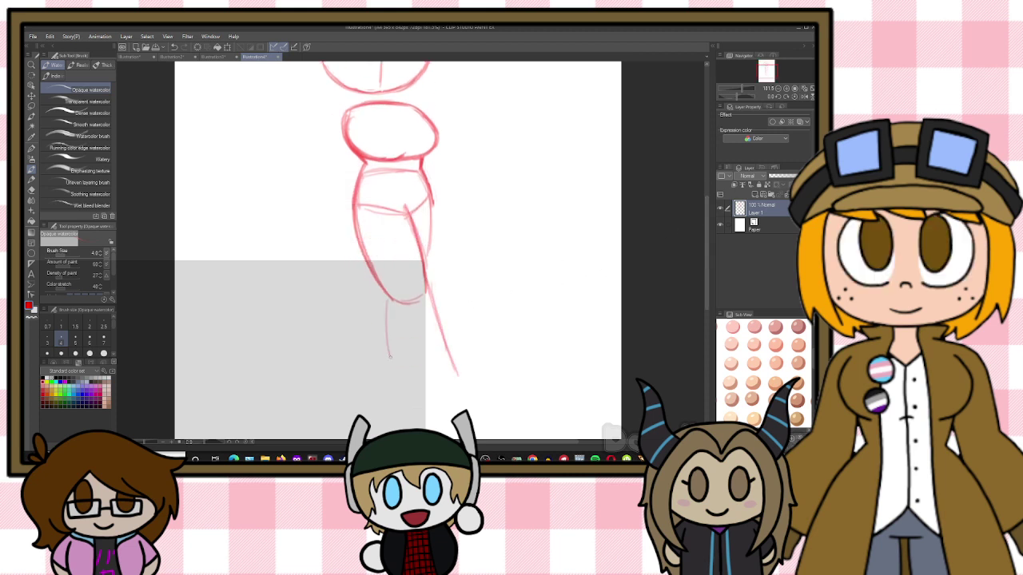
mouse_move(387, 306)
left_mouse_down()
mouse_move(386, 355)
mouse_move(390, 306)
mouse_move(403, 404)
left_mouse_up()
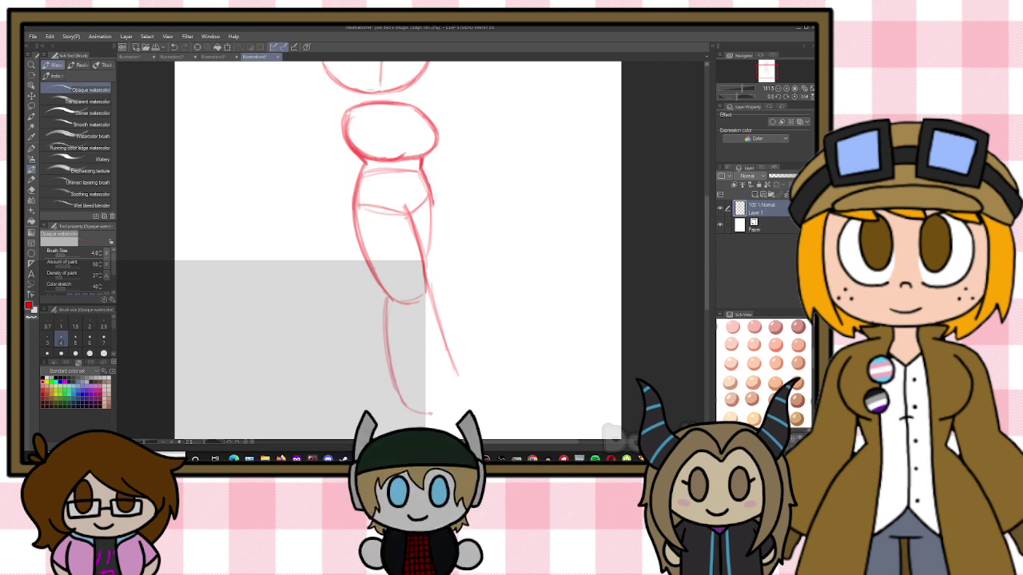
left_click_drag(453, 364, 467, 395)
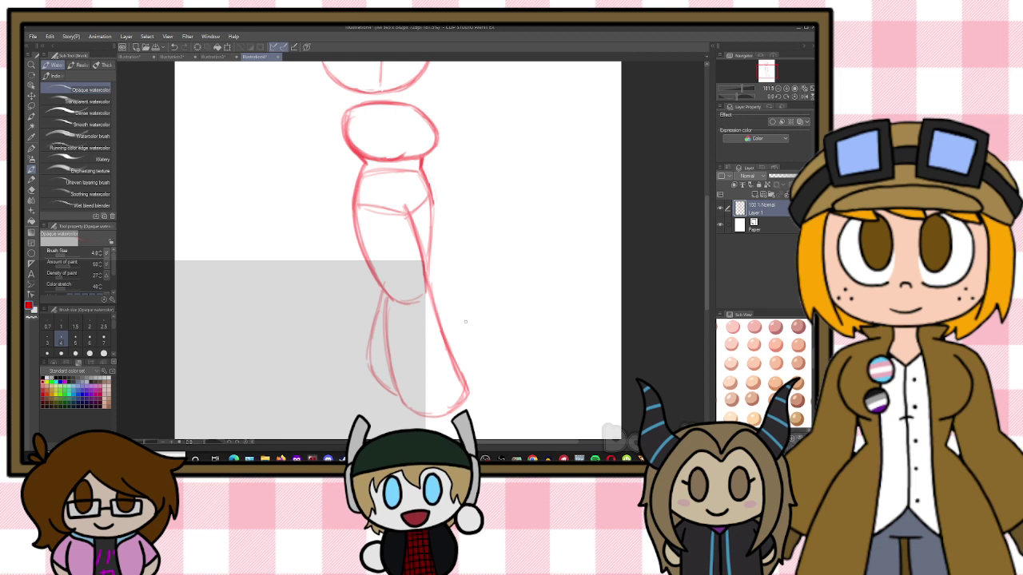
Lasso the hips and legs, scale them down slightly beneath the chest, and clear the selection
scroll(465, 322, "down", 5)
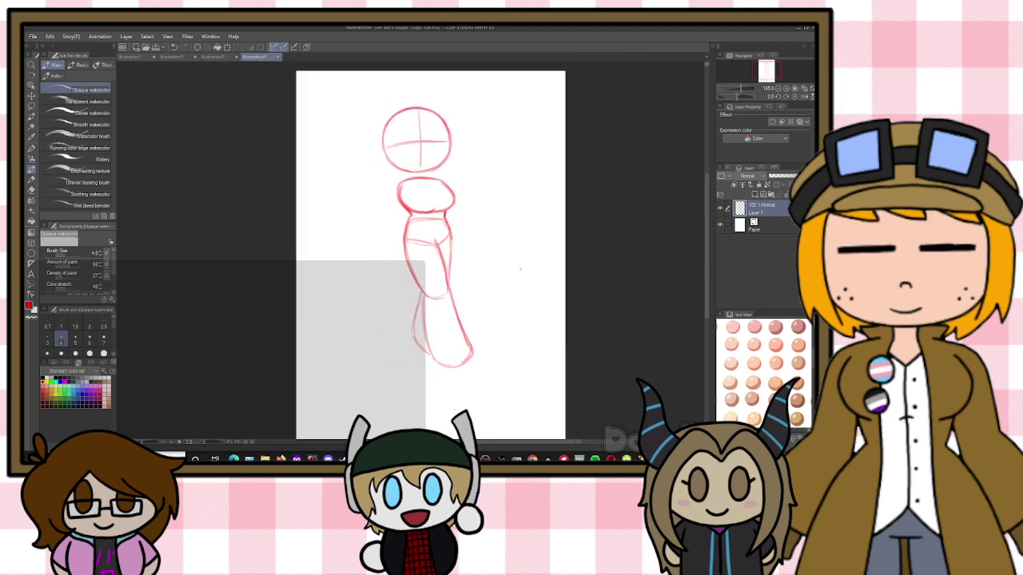
scroll(665, 247, "up", 2)
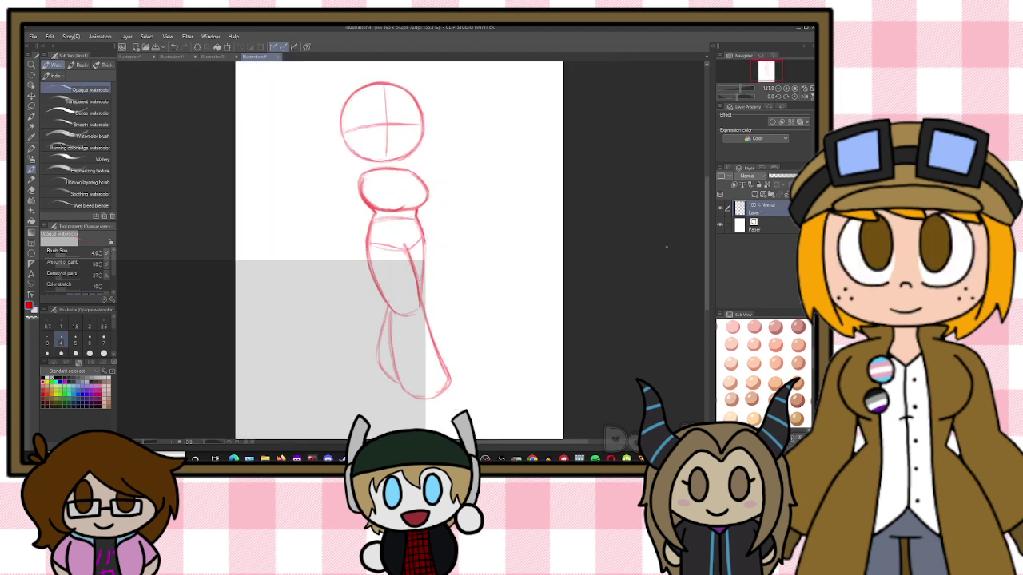
key("m")
left_click_drag(467, 335, 468, 397)
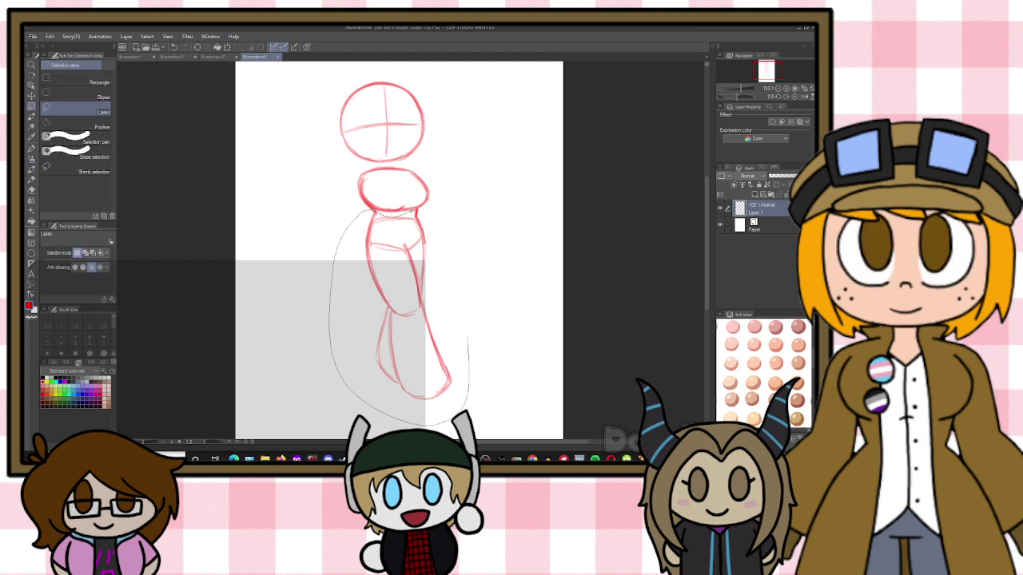
left_click_drag(437, 219, 437, 216)
key("ctrl+t")
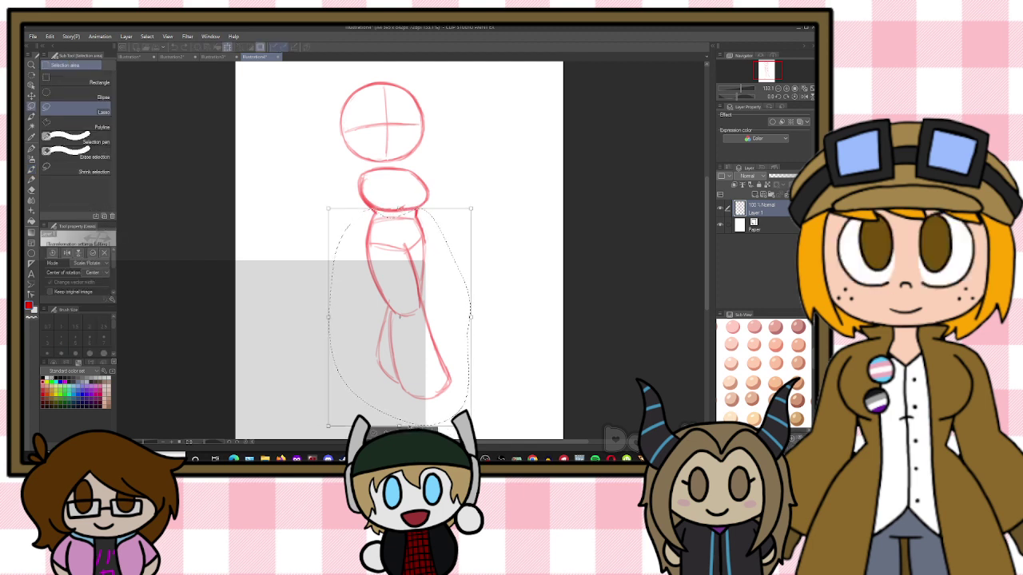
left_click_drag(400, 424, 384, 407)
key("Return")
key("ctrl+d")
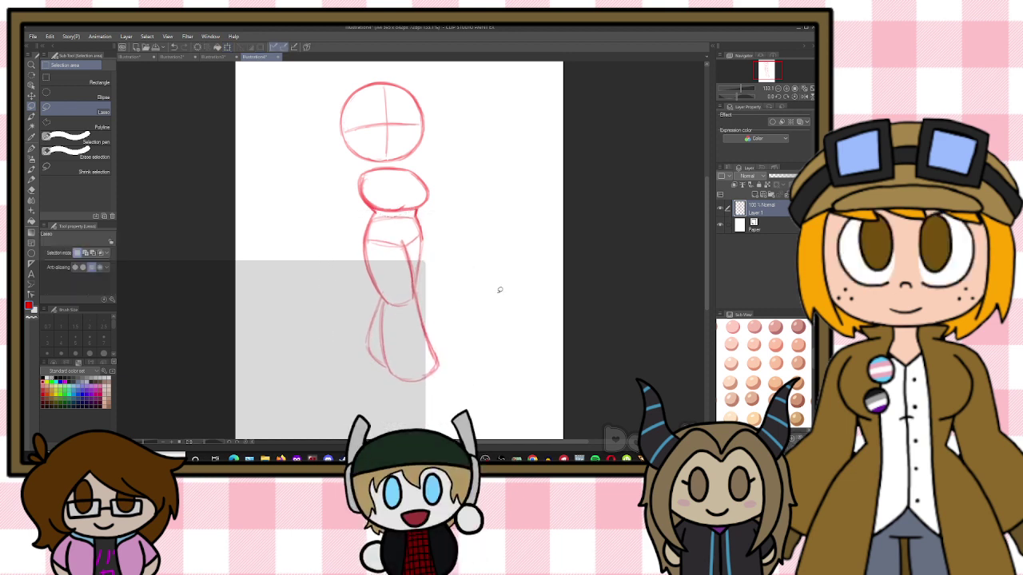
Lasso the chest oval and transform it to a slightly smaller size above the waist
left_click_drag(425, 205, 390, 211)
left_click_drag(357, 172, 398, 170)
key("ctrl+t")
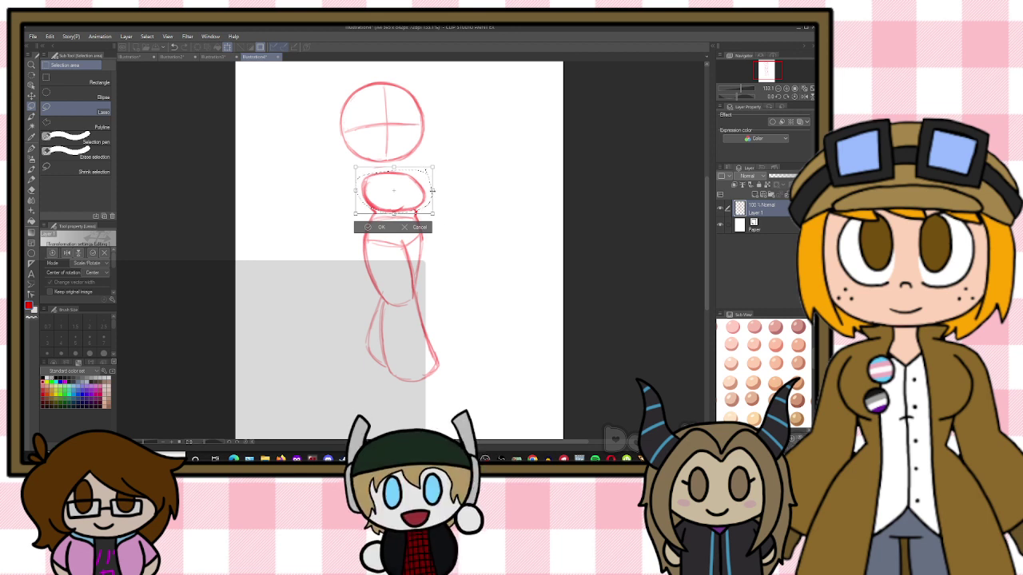
left_click_drag(428, 199, 435, 205)
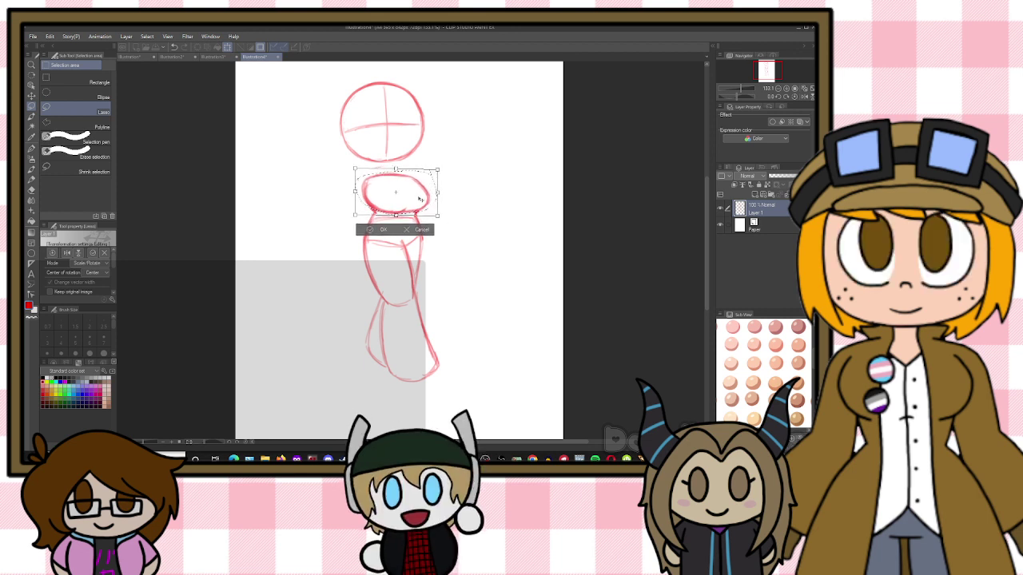
key("Return")
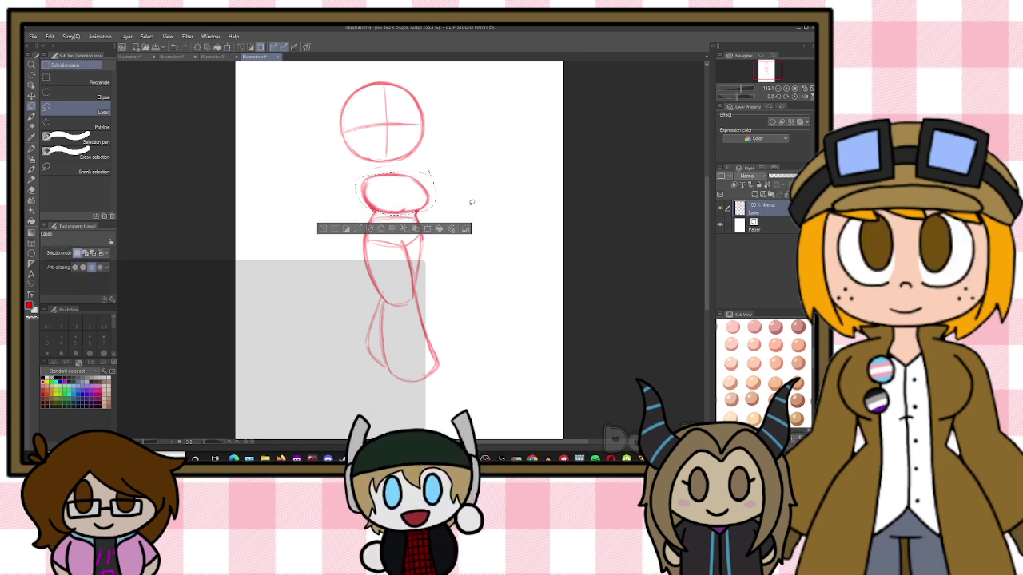
Lasso the whole body below the head, move it up closer to the head circle, and deselect
mouse_move(343, 196)
left_mouse_down()
mouse_move(416, 174)
mouse_move(477, 197)
left_mouse_up()
key("alt+Delete")
key("ctrl+z")
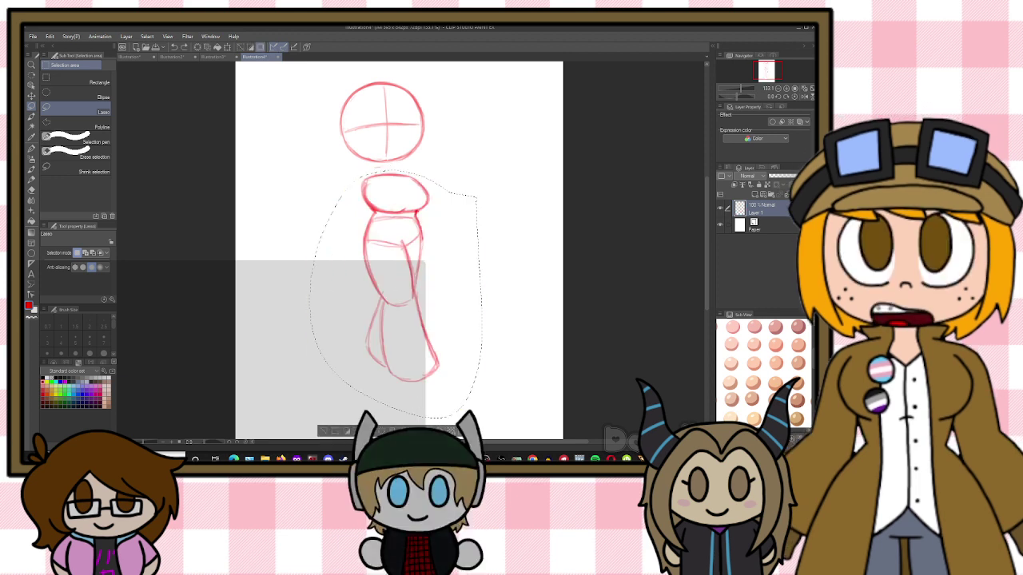
key("ctrl+t")
left_click_drag(475, 288, 432, 306)
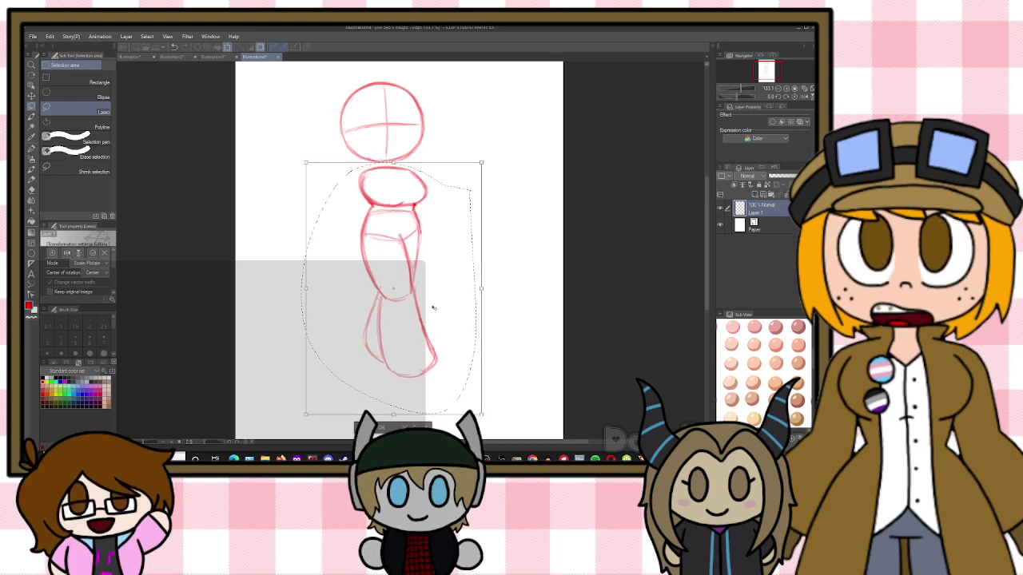
key("Return")
key("ctrl+d")
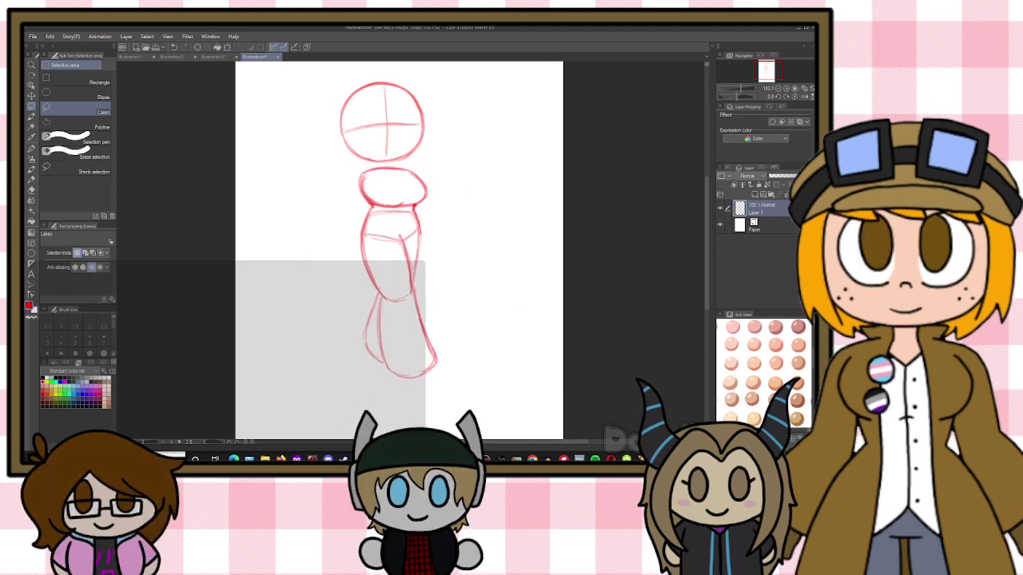
Reinforce the crotch and outer thigh lines with the Opaque watercolor brush, and add two short neck lines between head and chest
scroll(509, 153, "down", 1)
scroll(477, 110, "up", 3)
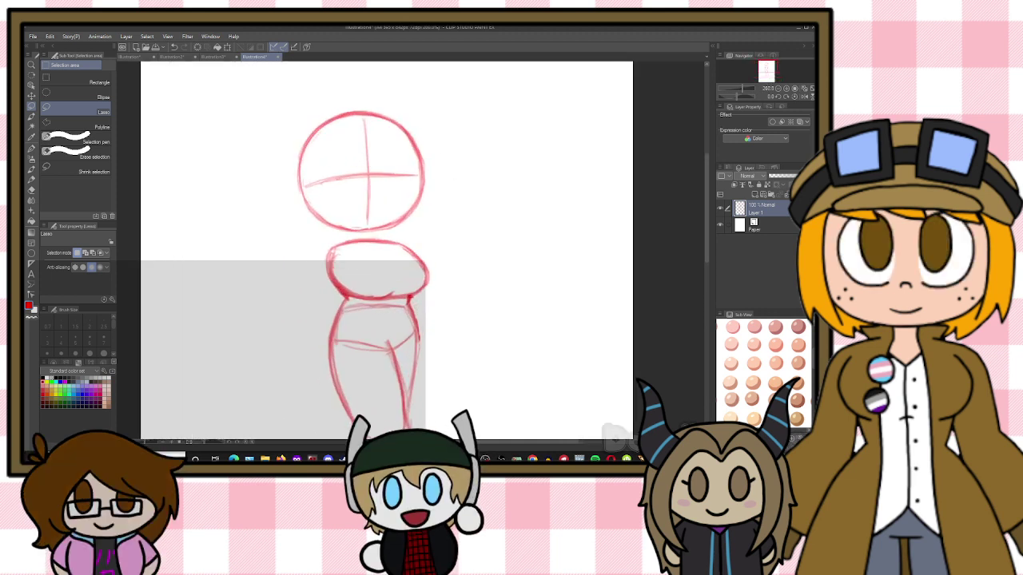
scroll(340, 223, "up", 1)
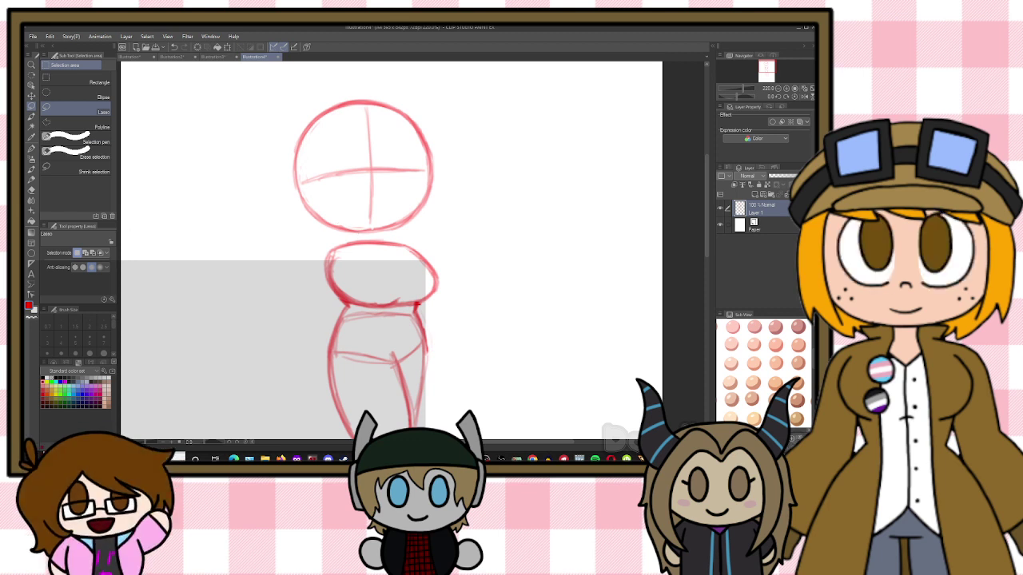
key("b")
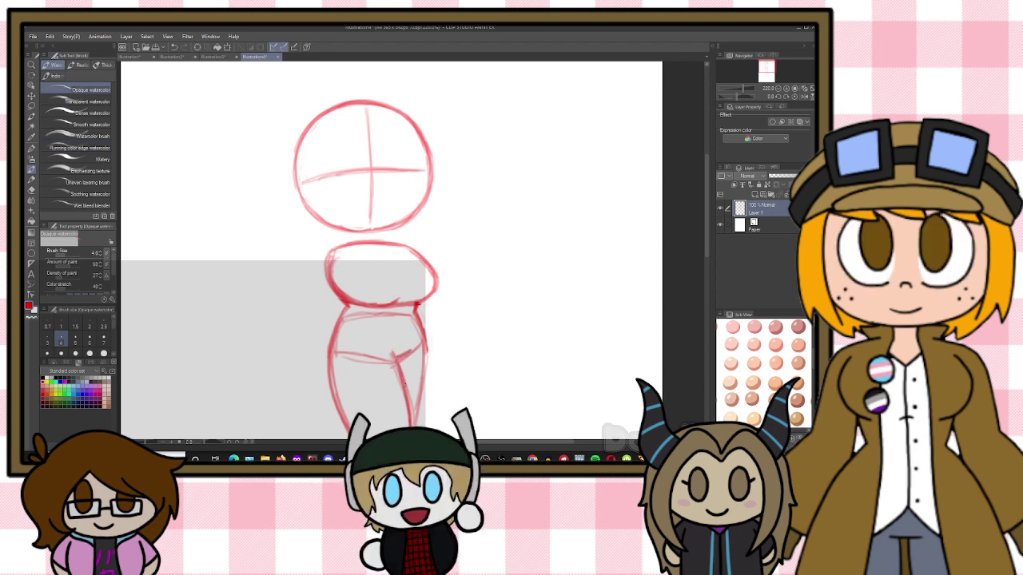
mouse_move(423, 345)
left_mouse_down()
mouse_move(419, 420)
mouse_move(427, 379)
left_mouse_up()
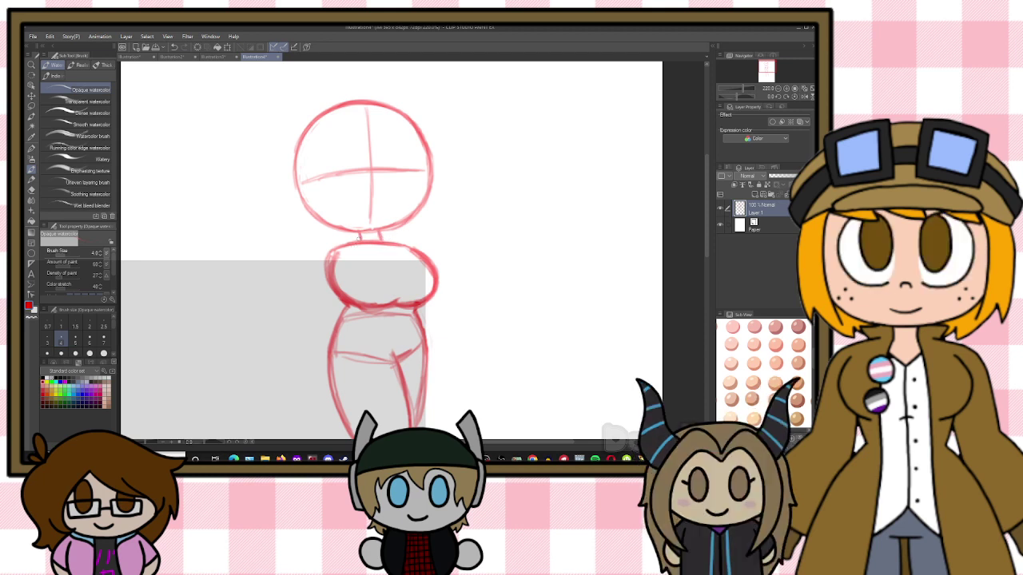
Sketch the shoulders, the bent arm on the canvas's left side, and the upper edge of the opposite arm
mouse_move(324, 256)
left_mouse_down()
mouse_move(304, 319)
mouse_move(264, 362)
left_mouse_up()
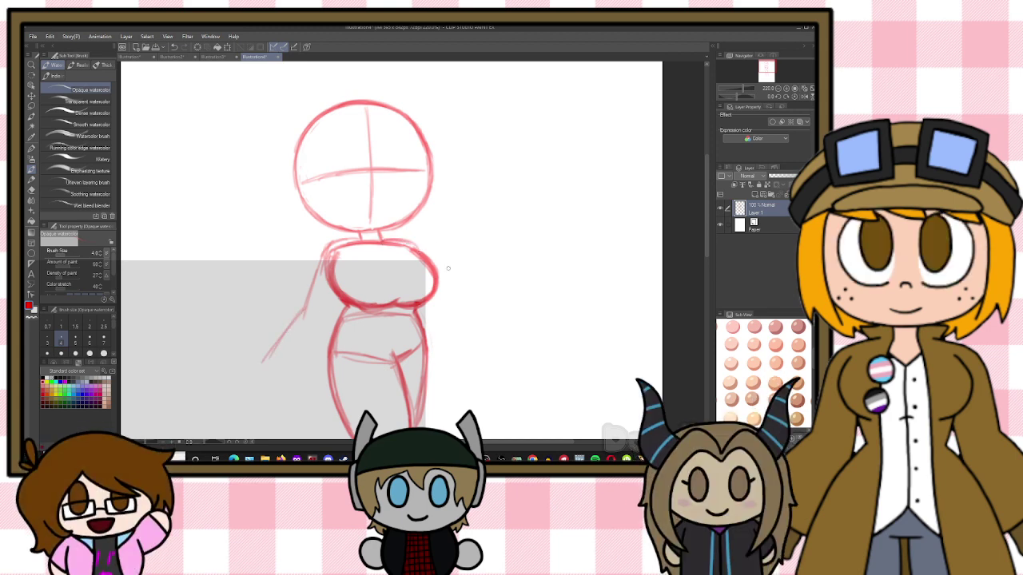
left_click_drag(440, 292, 495, 339)
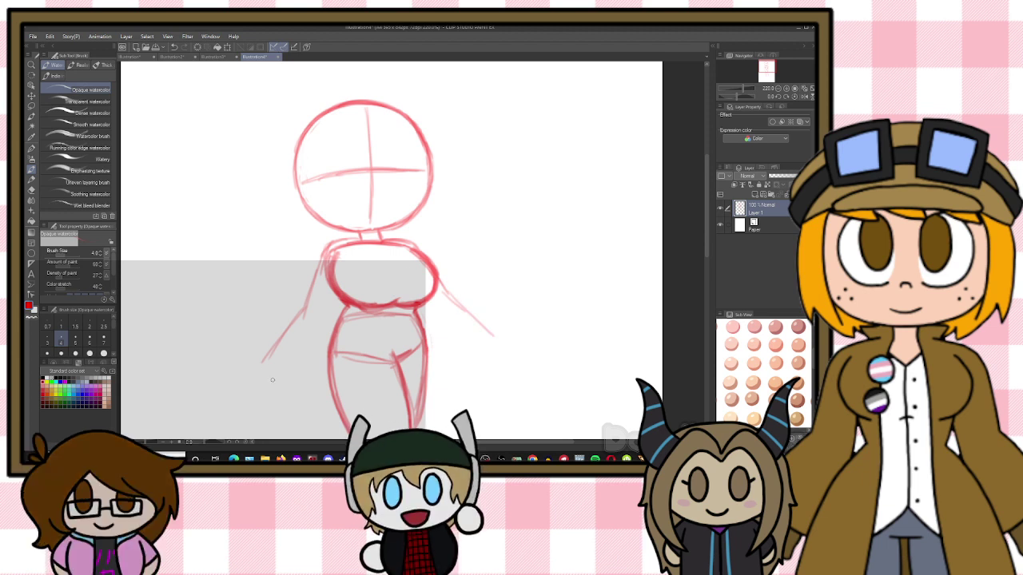
left_click_drag(284, 378, 316, 352)
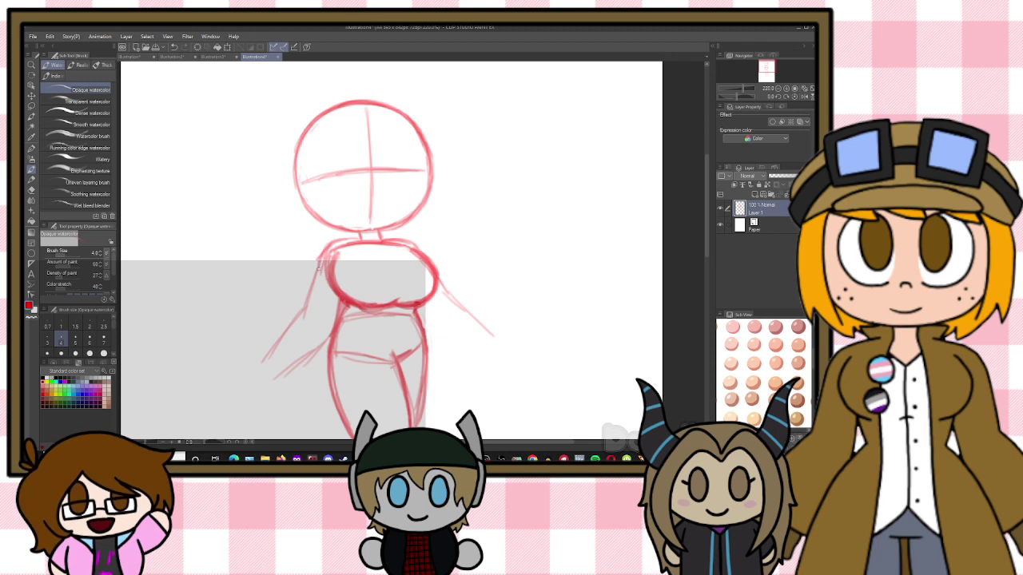
left_click_drag(307, 301, 315, 269)
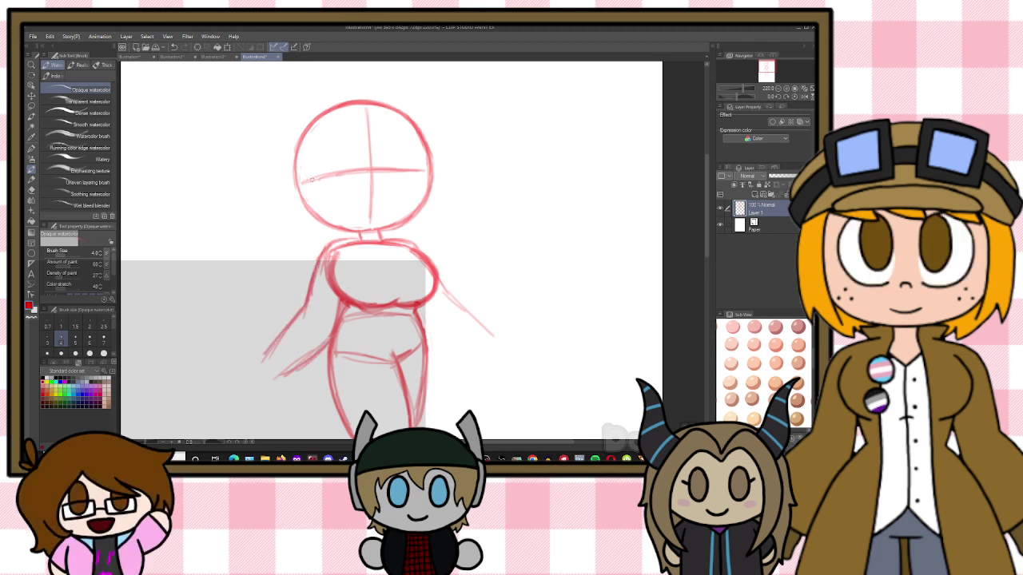
Lasso the forearm on the canvas's left side and move it up slightly to shorten the arm
key("m")
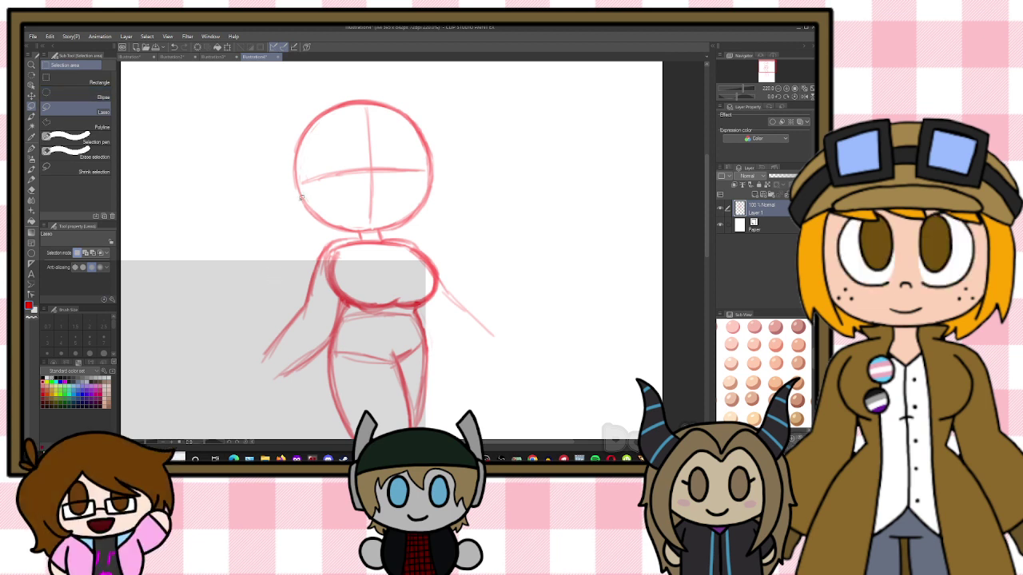
mouse_move(297, 297)
left_mouse_down()
mouse_move(339, 295)
mouse_move(342, 317)
left_mouse_up()
left_click_drag(254, 389, 248, 327)
key("ctrl+t")
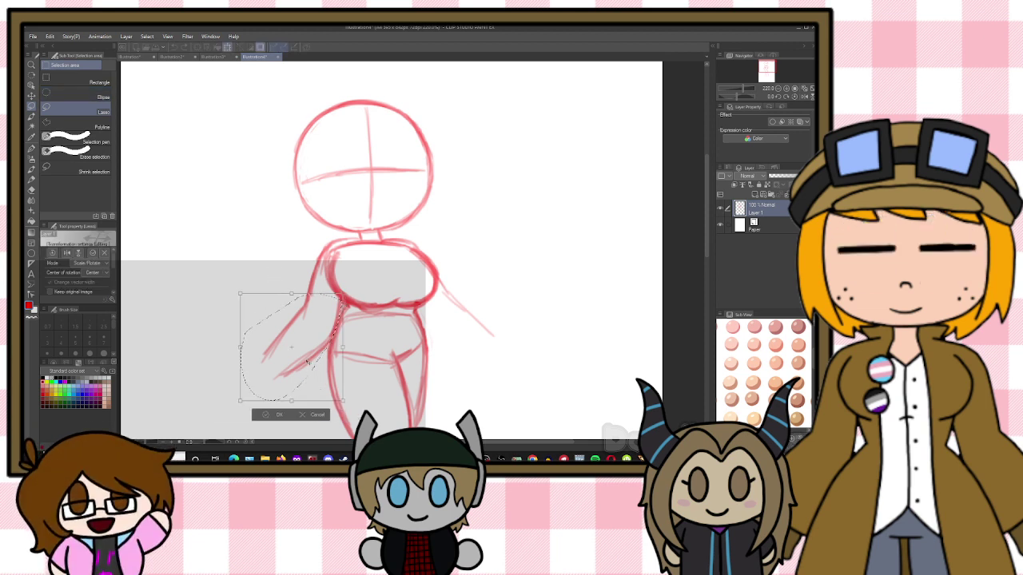
left_click_drag(310, 353, 308, 350)
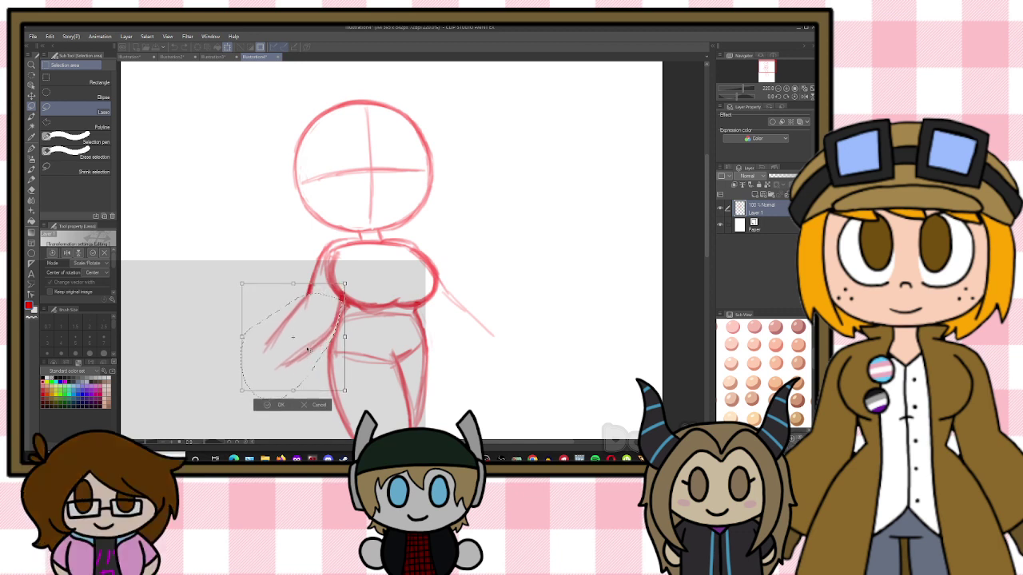
key("Return")
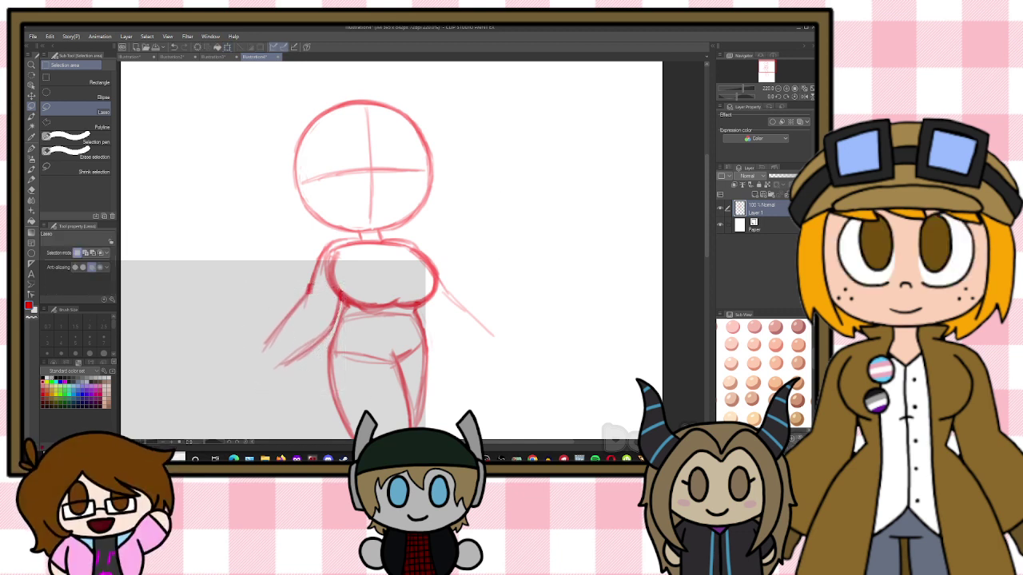
Draw the lower edge of the arm on the canvas's right side and close off both arms at the wrists
key("b")
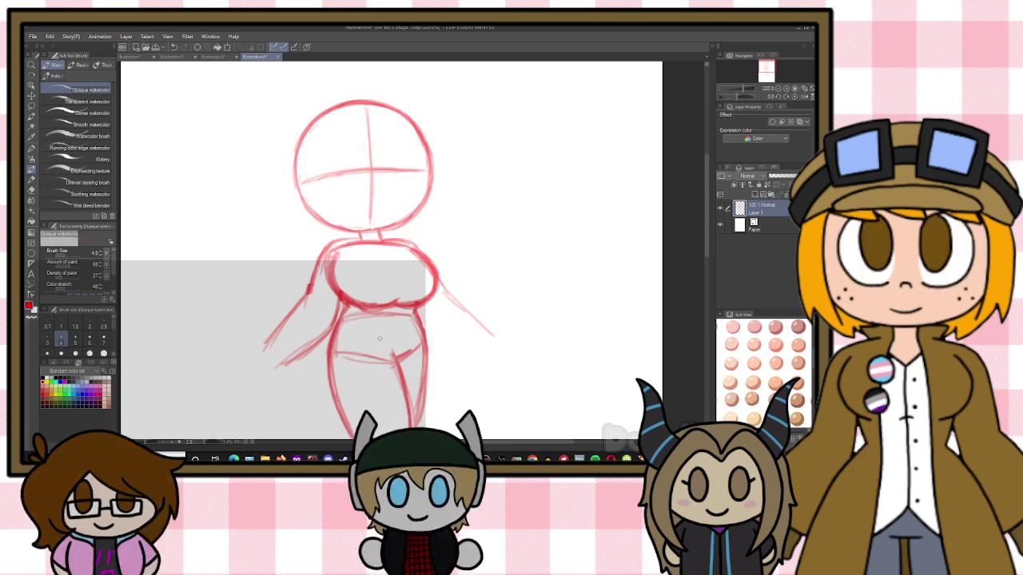
mouse_move(417, 312)
left_mouse_down()
mouse_move(478, 357)
mouse_move(463, 349)
mouse_move(492, 333)
left_mouse_up()
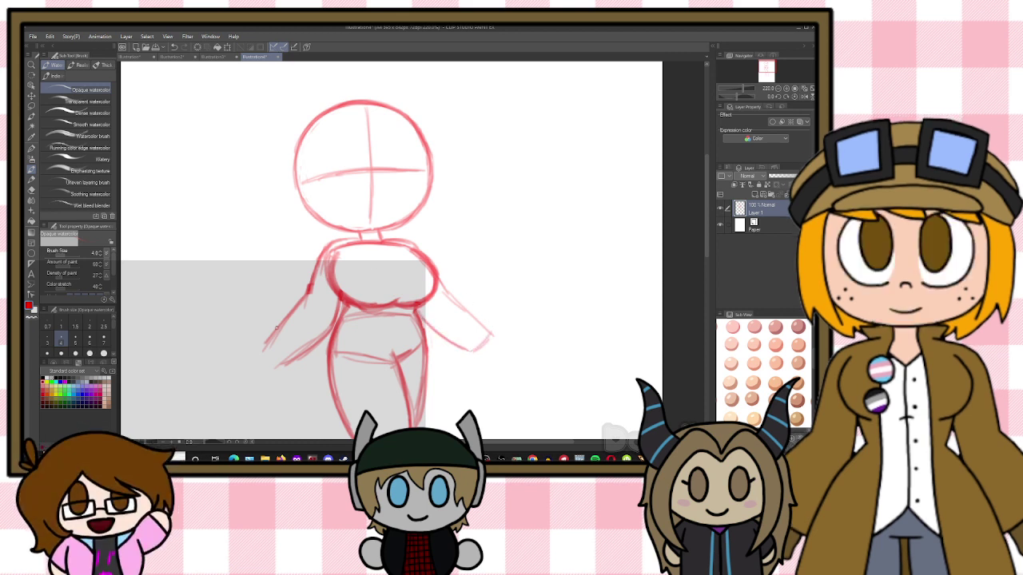
left_click_drag(270, 348, 282, 362)
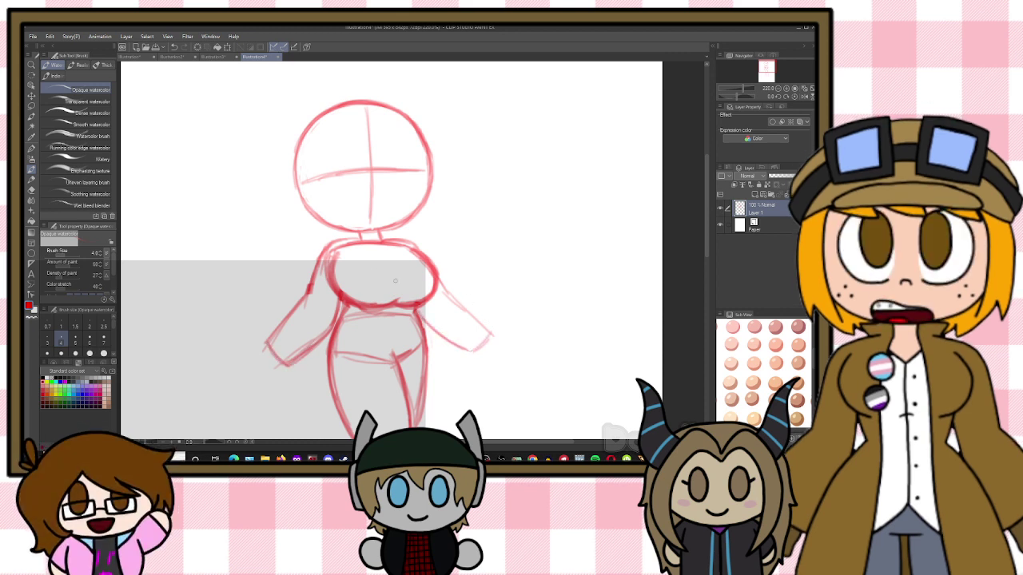
Sketch a simple rounded mitten-shaped hand at the wrist of the arm on the canvas's right side
scroll(610, 180, "down", 3)
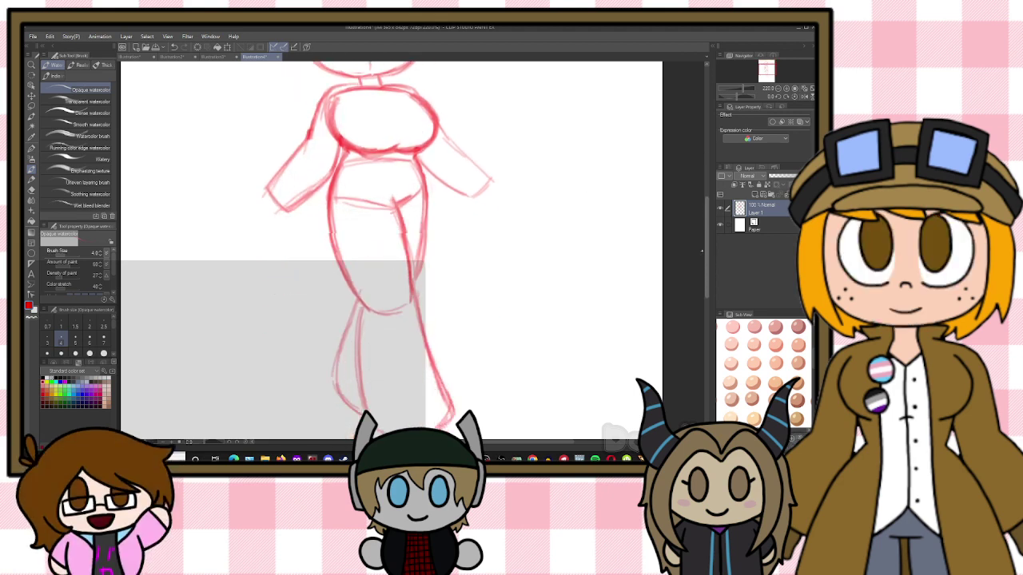
scroll(648, 170, "up", 3)
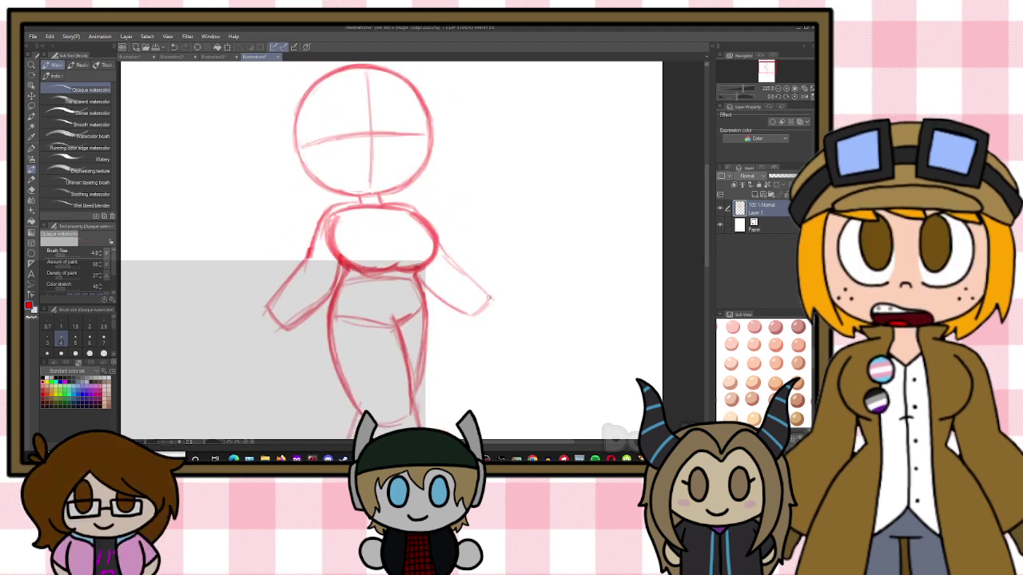
mouse_move(486, 297)
left_mouse_down()
mouse_move(514, 310)
mouse_move(509, 323)
left_mouse_up()
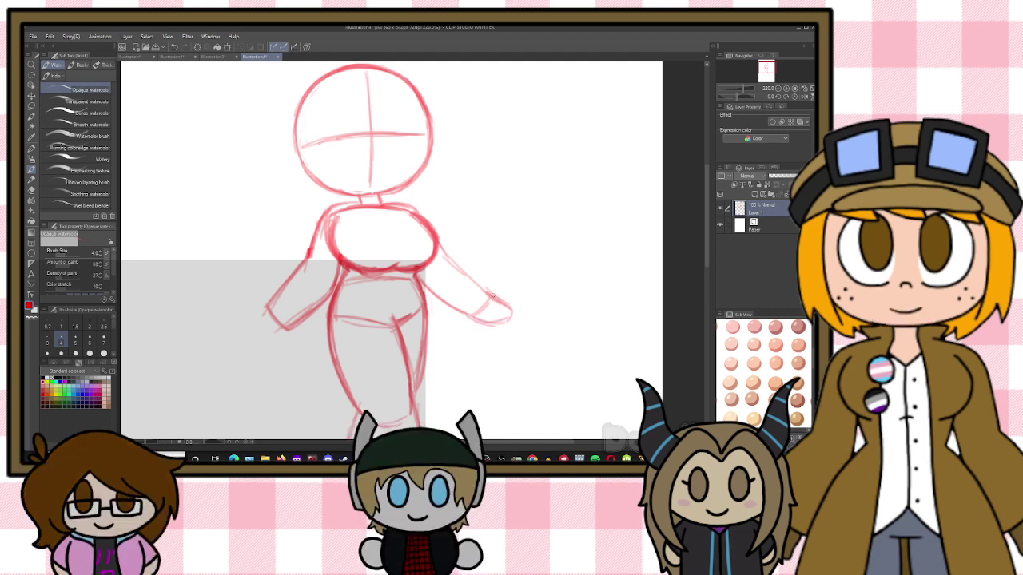
Sketch a mitten-shaped hand on the arm at the canvas's left side, and lasso and slightly shrink the opposite arm
mouse_move(266, 304)
left_mouse_down()
mouse_move(242, 328)
mouse_move(266, 307)
mouse_move(243, 316)
mouse_move(251, 337)
mouse_move(243, 319)
mouse_move(280, 337)
mouse_move(295, 329)
mouse_move(261, 338)
mouse_move(289, 327)
mouse_move(273, 339)
mouse_move(279, 333)
mouse_move(239, 329)
mouse_move(254, 308)
left_mouse_up()
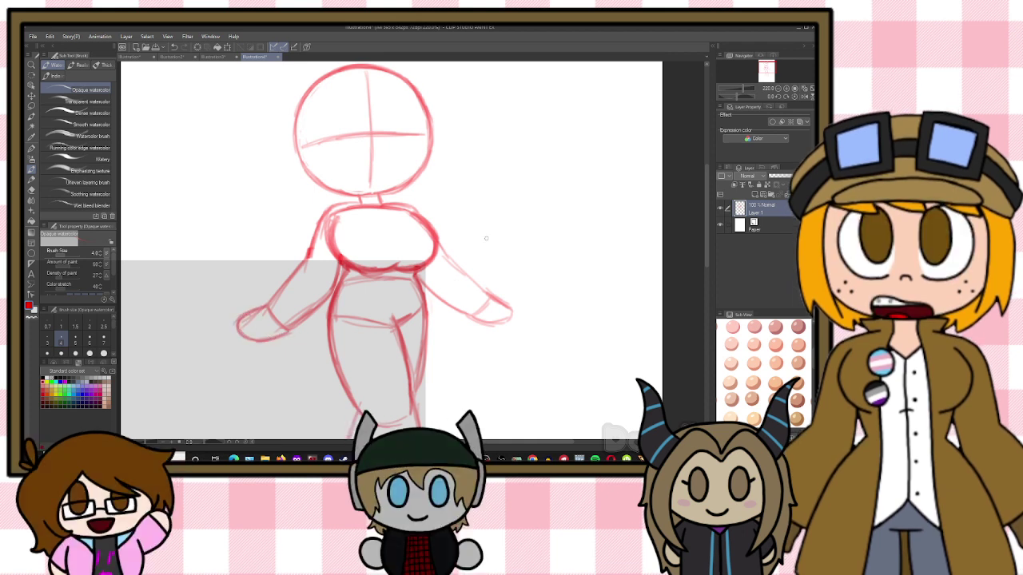
key("m")
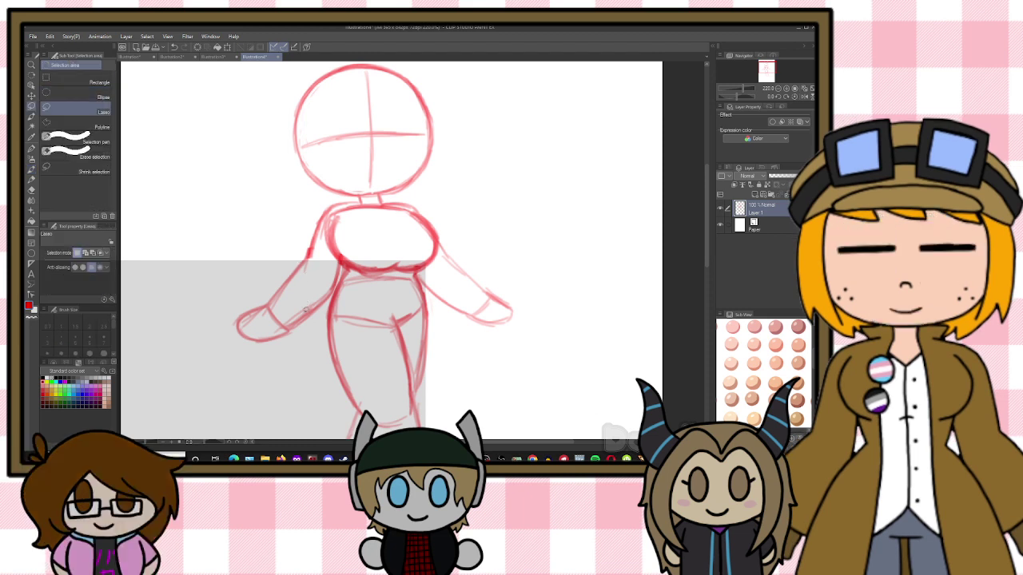
mouse_move(527, 303)
left_mouse_down()
mouse_move(458, 319)
mouse_move(431, 298)
left_mouse_up()
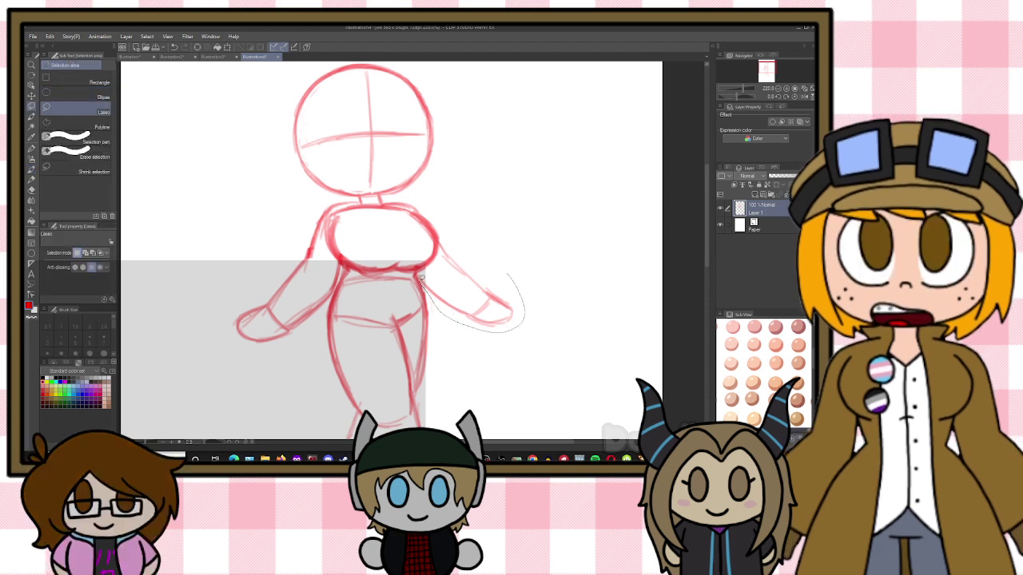
left_click_drag(505, 250, 516, 281)
key("ctrl+t")
left_click_drag(472, 308, 471, 302)
left_click(446, 335)
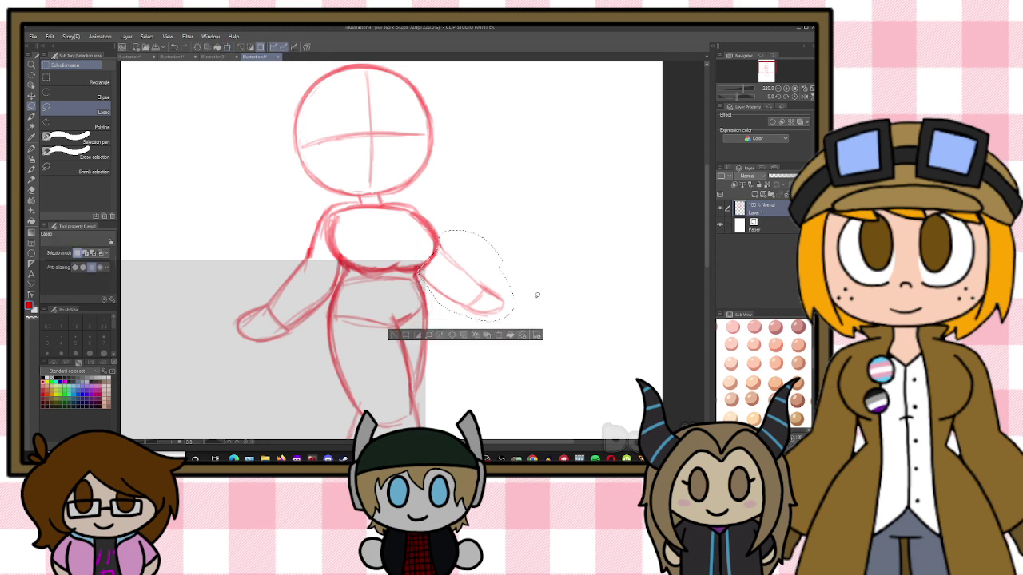
Lasso the arm and hand on the canvas's left side, scale them down slightly and move them up against the shoulder
left_click_drag(289, 350, 313, 321)
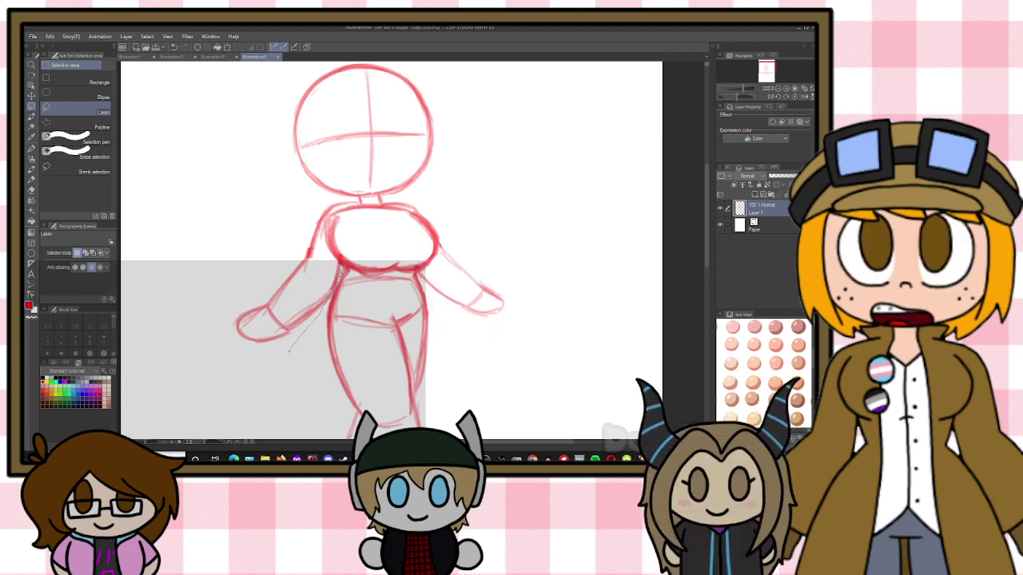
mouse_move(306, 223)
left_mouse_down()
mouse_move(227, 299)
mouse_move(292, 349)
left_mouse_up()
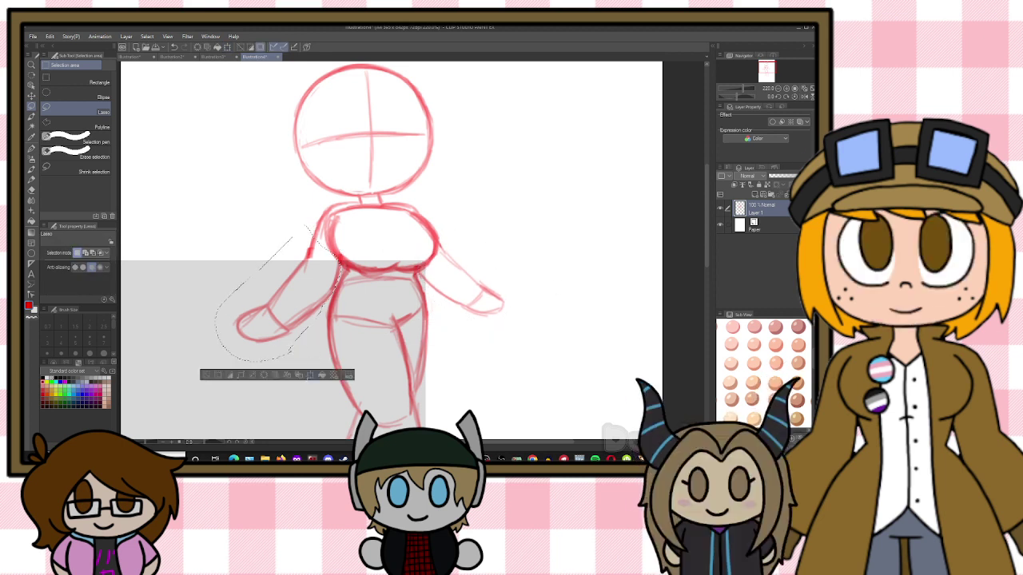
left_click(310, 374)
left_click_drag(214, 362, 226, 349)
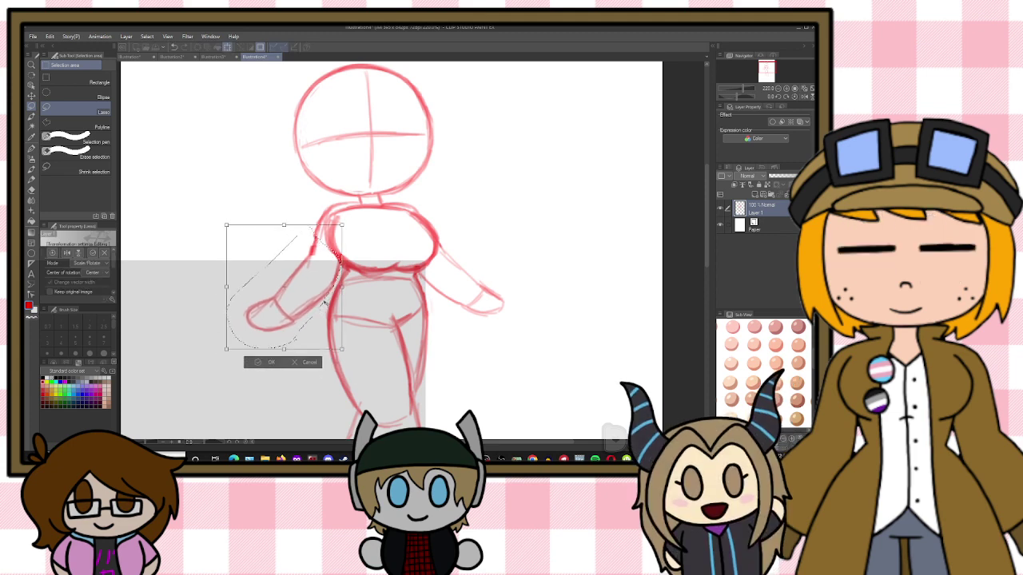
left_click_drag(283, 296, 283, 291)
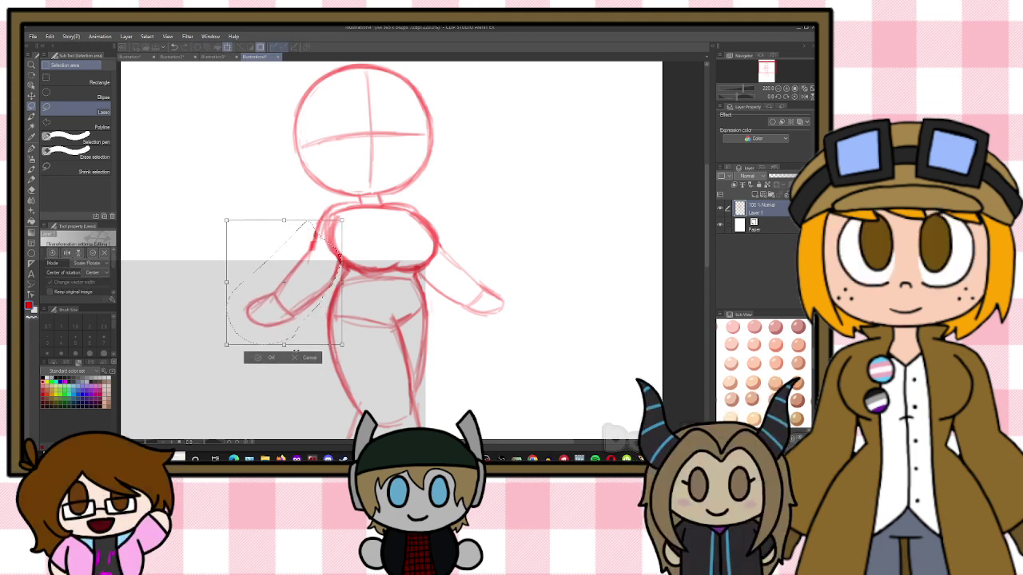
left_click_drag(283, 344, 287, 342)
key("Return")
key("ctrl+d")
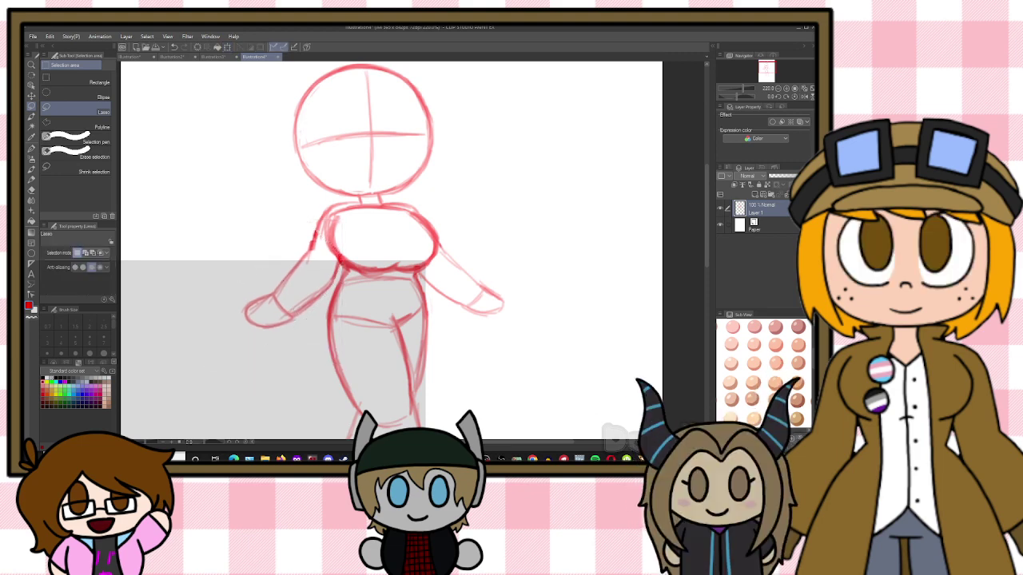
Reshape both mitten hands into pointed fingers with a separate thumb beneath, cleaning up the old rounded outline
key("b")
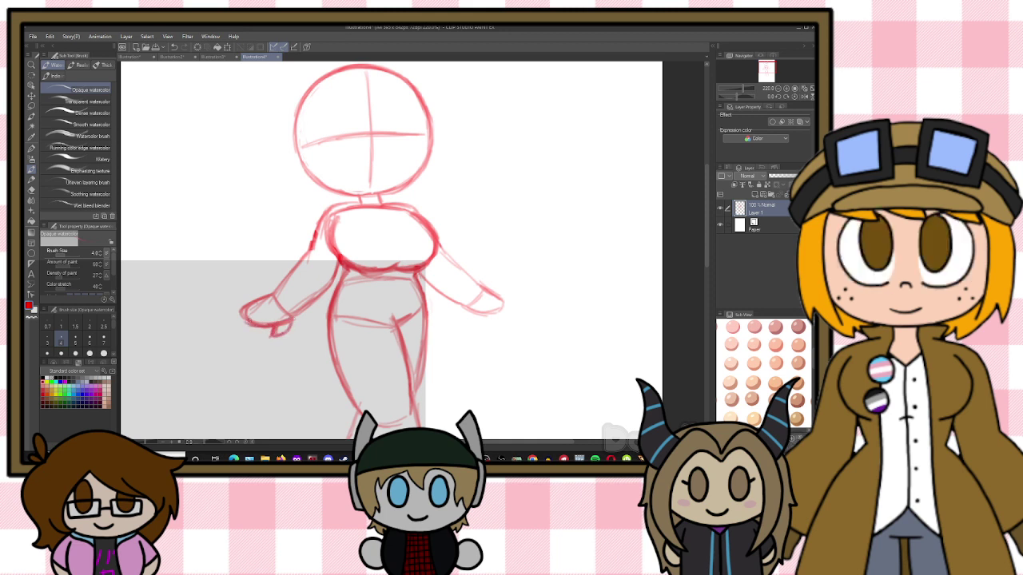
left_click_drag(247, 317, 270, 314)
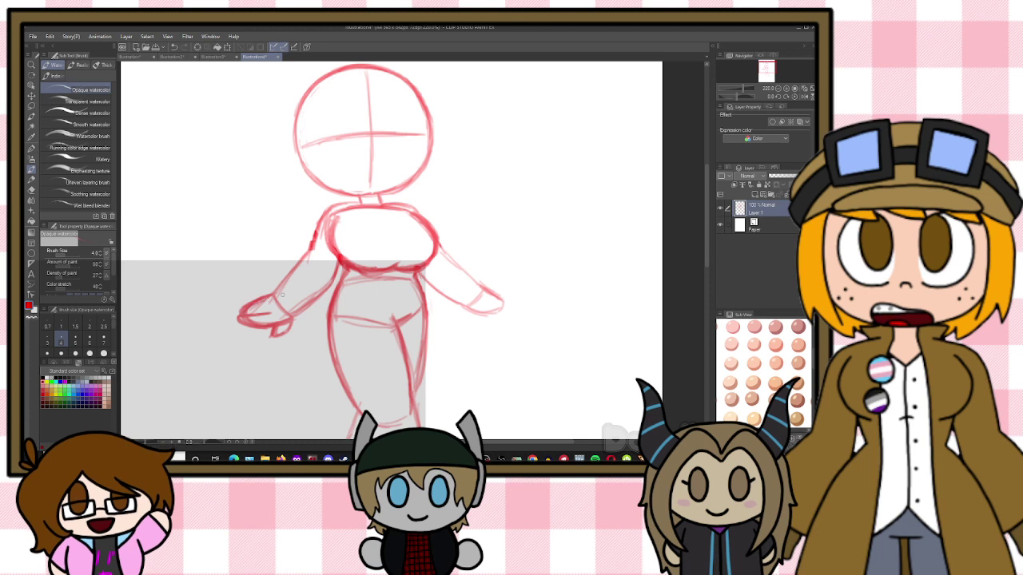
key("e")
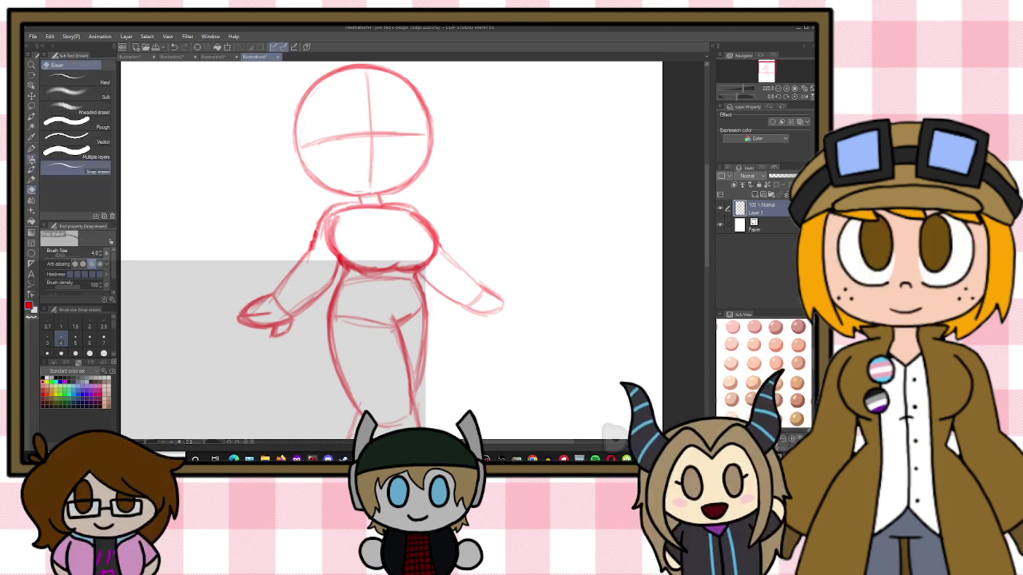
key("b")
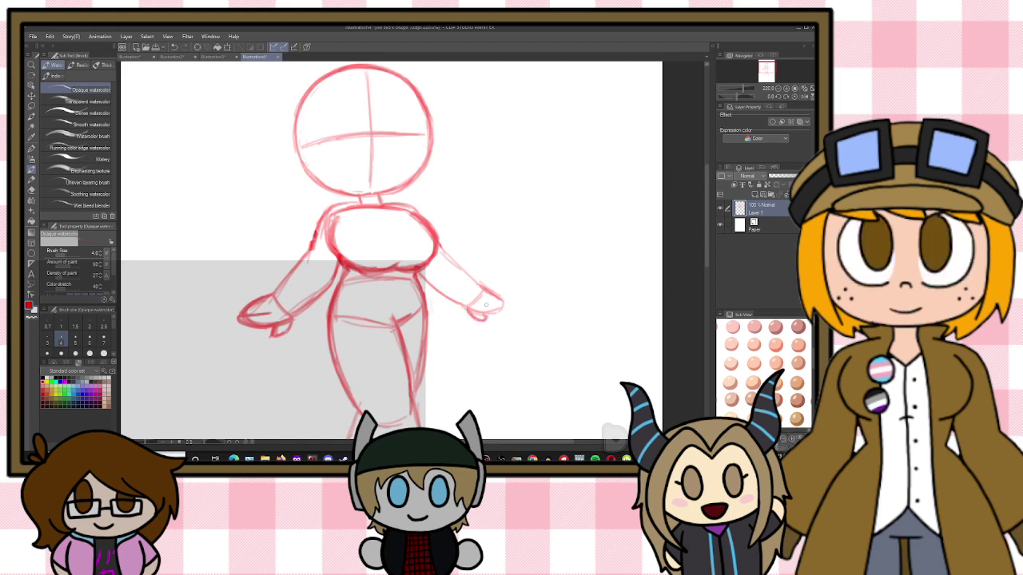
left_click_drag(486, 304, 510, 310)
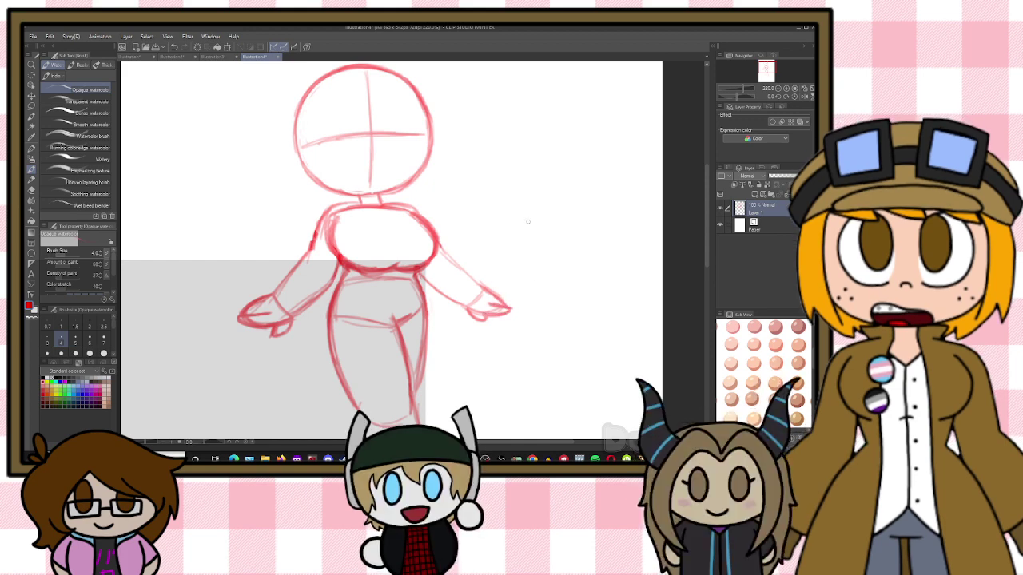
Lasso the hand on the canvas's right side, rotate it slightly upward and reposition it at the wrist
key("m")
mouse_move(516, 292)
left_mouse_down()
mouse_move(465, 326)
mouse_move(467, 304)
mouse_move(532, 309)
mouse_move(550, 299)
left_mouse_up()
key("ctrl+t")
left_click_drag(496, 325, 460, 312)
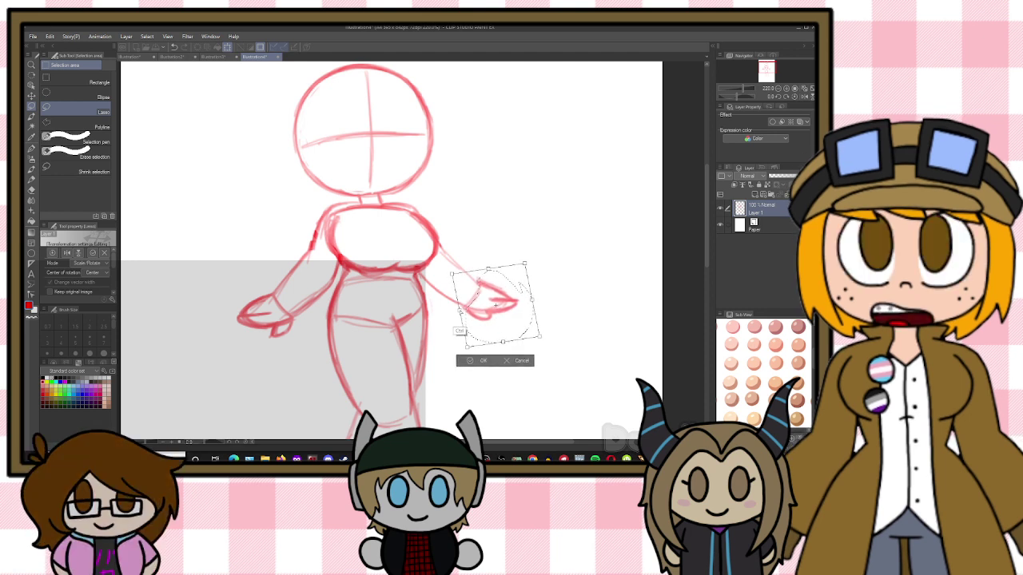
left_click_drag(492, 270, 493, 273)
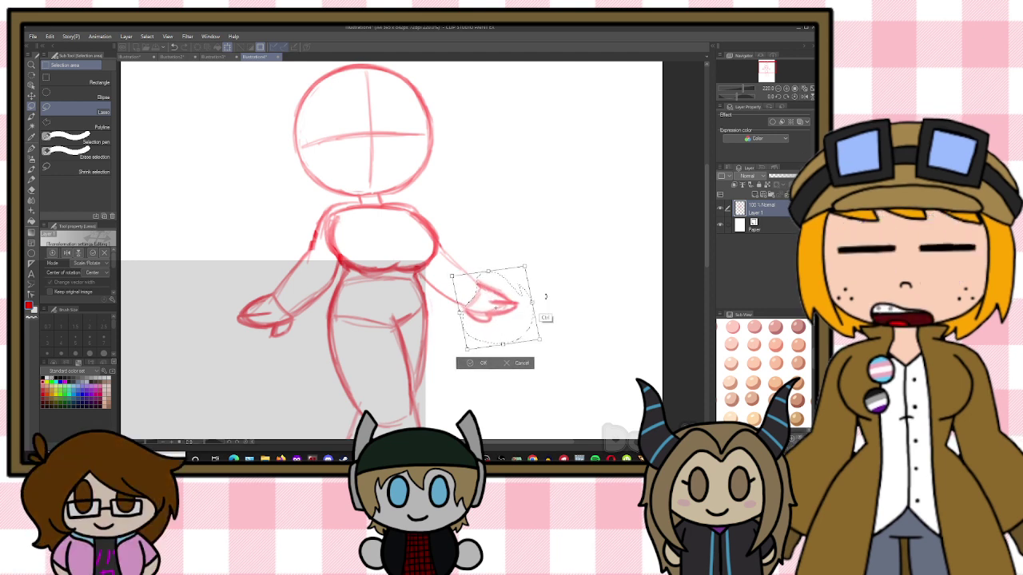
left_click_drag(545, 296, 550, 293)
left_click_drag(503, 320, 506, 316)
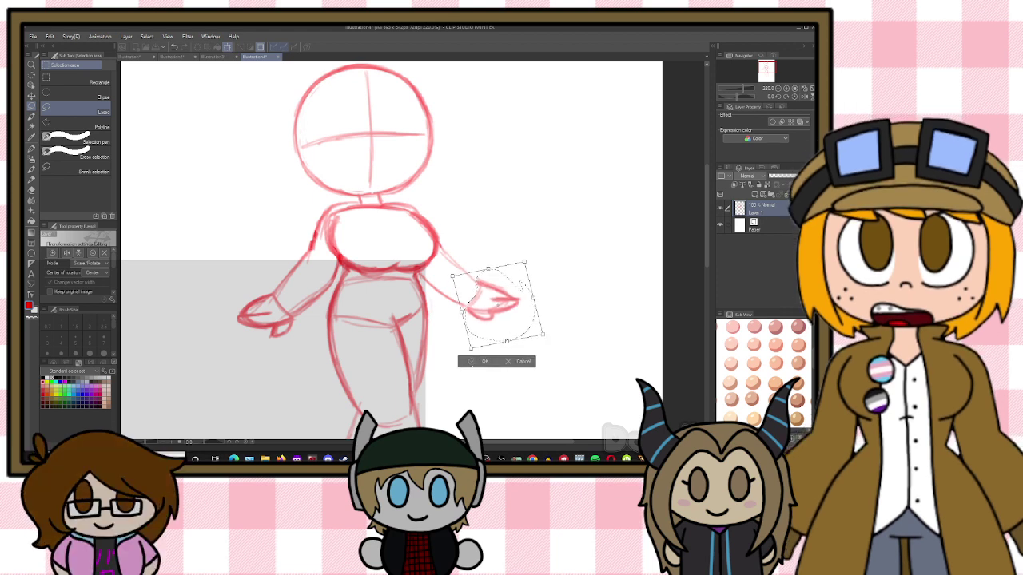
left_click(472, 363)
left_click(468, 336)
Lasso and slightly rotate the hand on the canvas's left side, and strengthen the lines of the hands and opposite arm
mouse_move(265, 280)
left_mouse_down()
mouse_move(293, 312)
mouse_move(264, 280)
left_mouse_up()
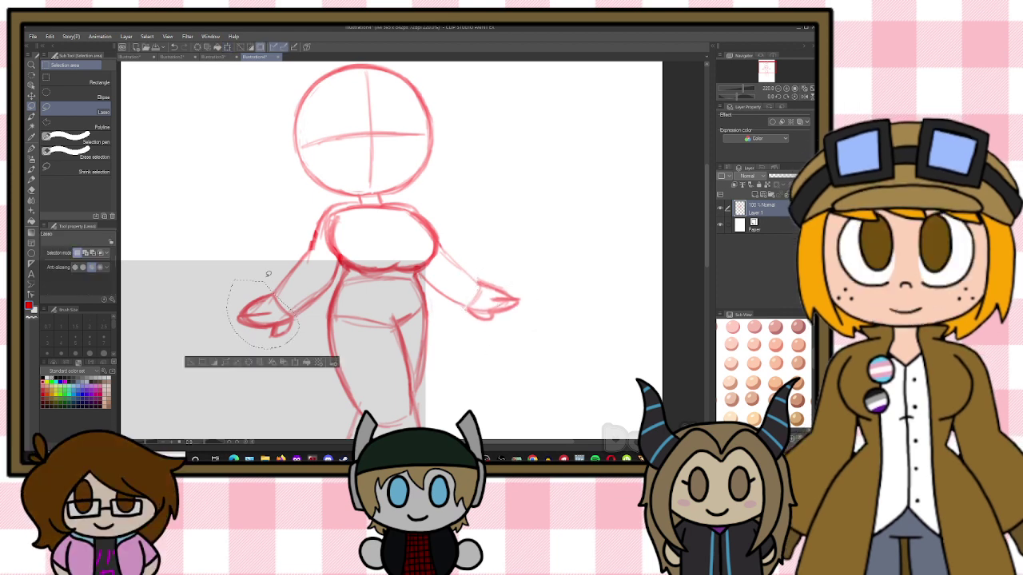
key("ctrl+t")
left_click_drag(303, 321, 296, 325)
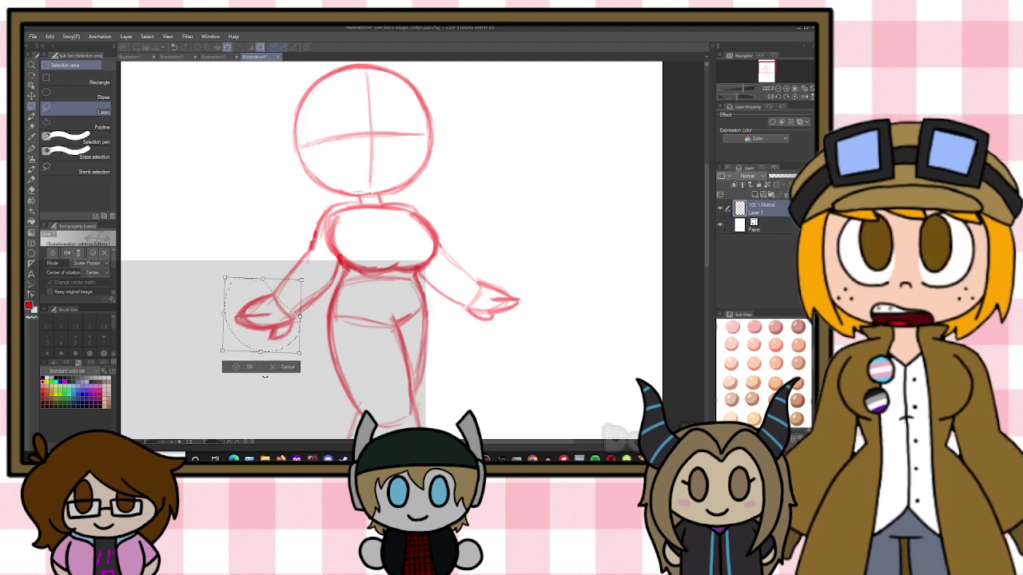
key("Return")
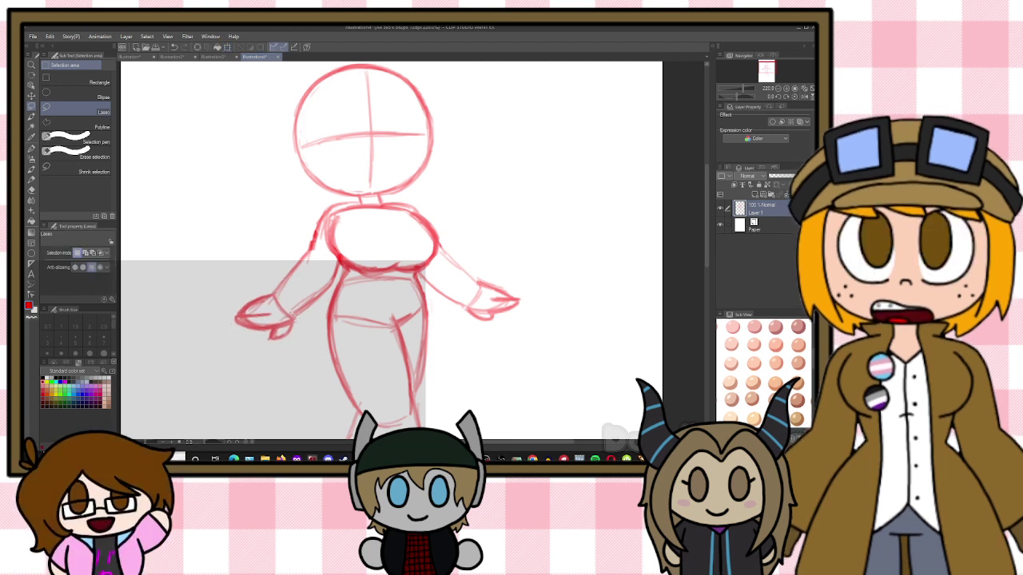
key("b")
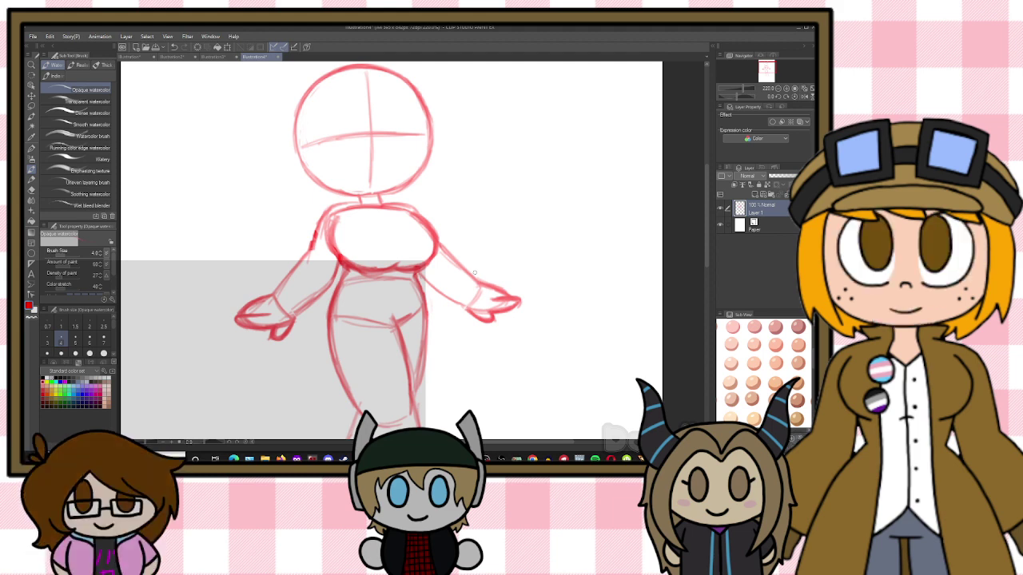
Lasso the head with its guidelines and scale it down slightly so it still sits on the neck
scroll(515, 243, "down", 5)
scroll(436, 141, "up", 3)
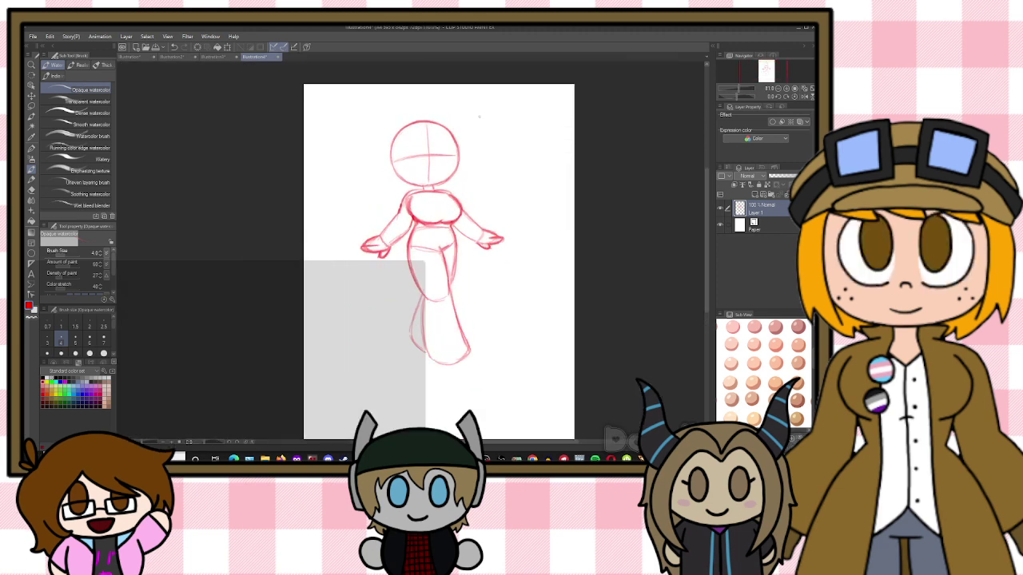
scroll(436, 141, "up", 3)
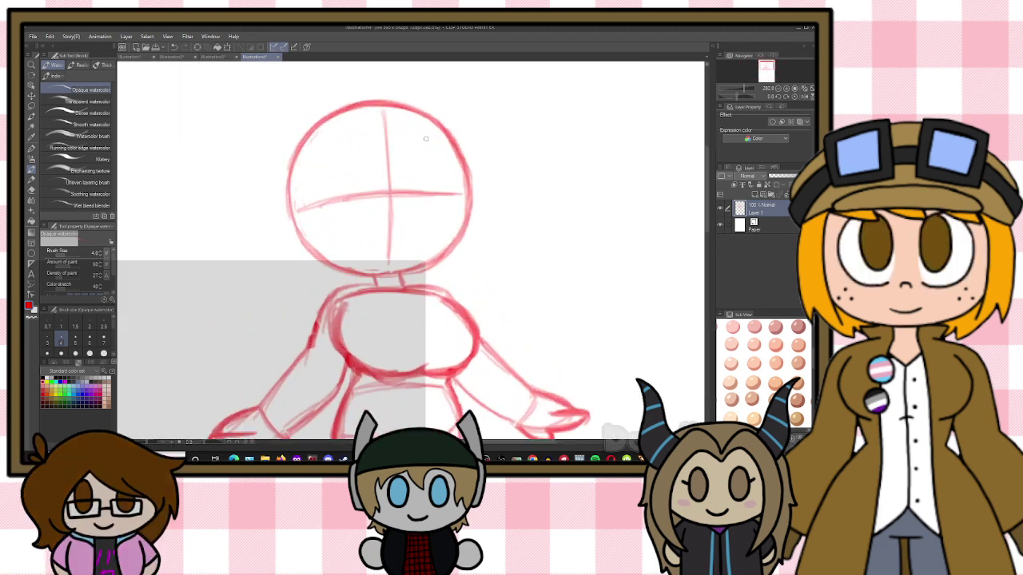
key("m")
mouse_move(359, 79)
left_mouse_down()
mouse_move(300, 272)
mouse_move(431, 271)
mouse_move(529, 195)
mouse_move(412, 81)
mouse_move(391, 100)
left_mouse_up()
key("ctrl+t")
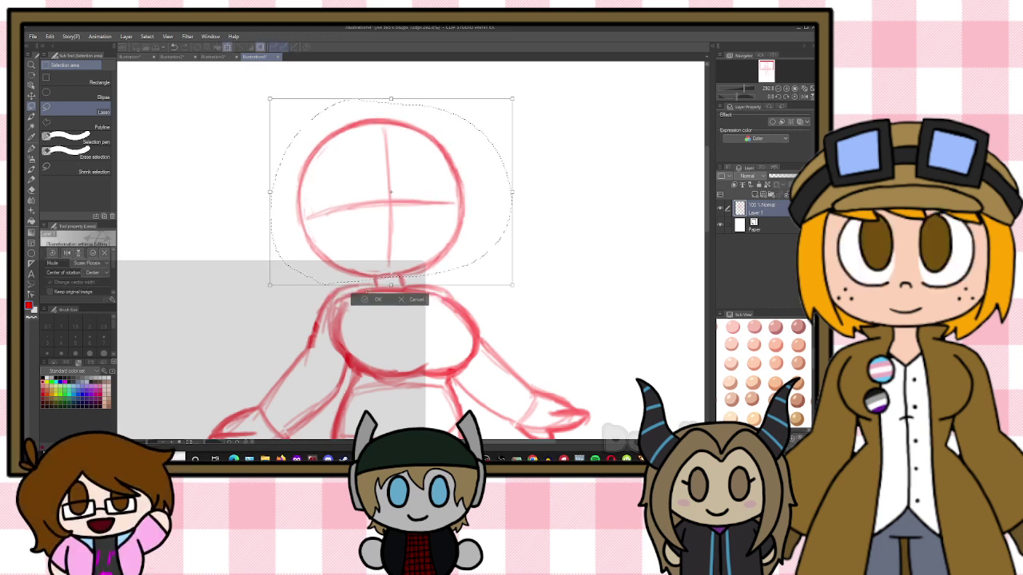
key("Return")
key("ctrl+d")
Sketch two large curved eye outlines across the face's horizontal guideline, one on each side of the vertical guideline
key("b")
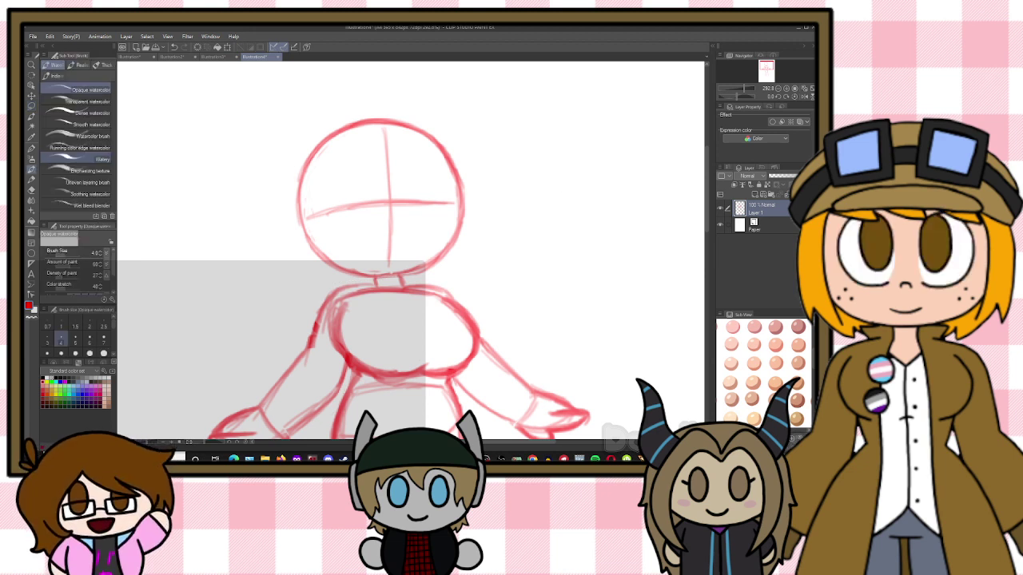
mouse_move(345, 194)
left_mouse_down()
mouse_move(334, 228)
mouse_move(359, 247)
left_mouse_up()
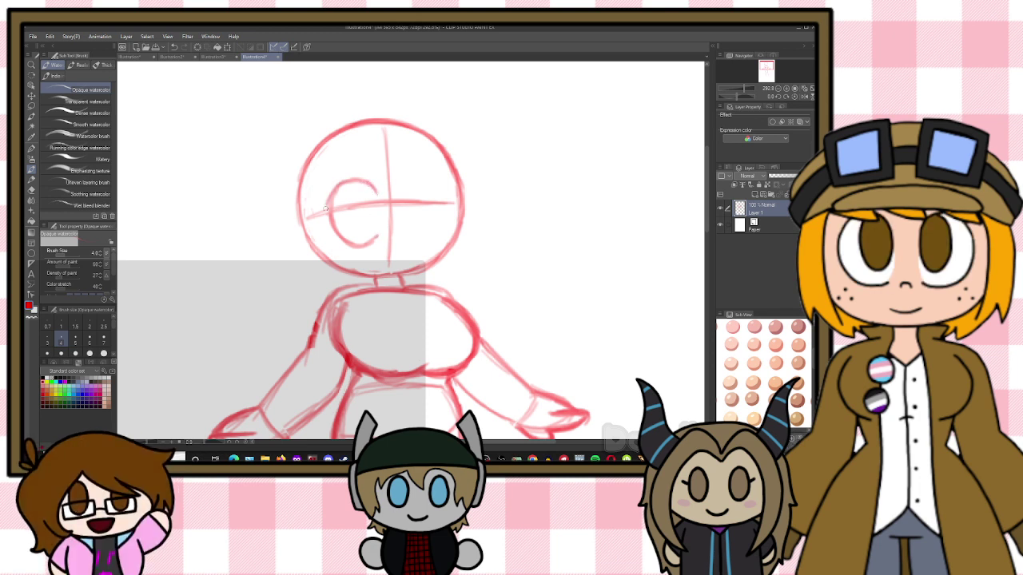
mouse_move(325, 208)
left_mouse_down()
mouse_move(343, 245)
mouse_move(330, 211)
mouse_move(344, 243)
mouse_move(339, 234)
mouse_move(371, 239)
left_mouse_up()
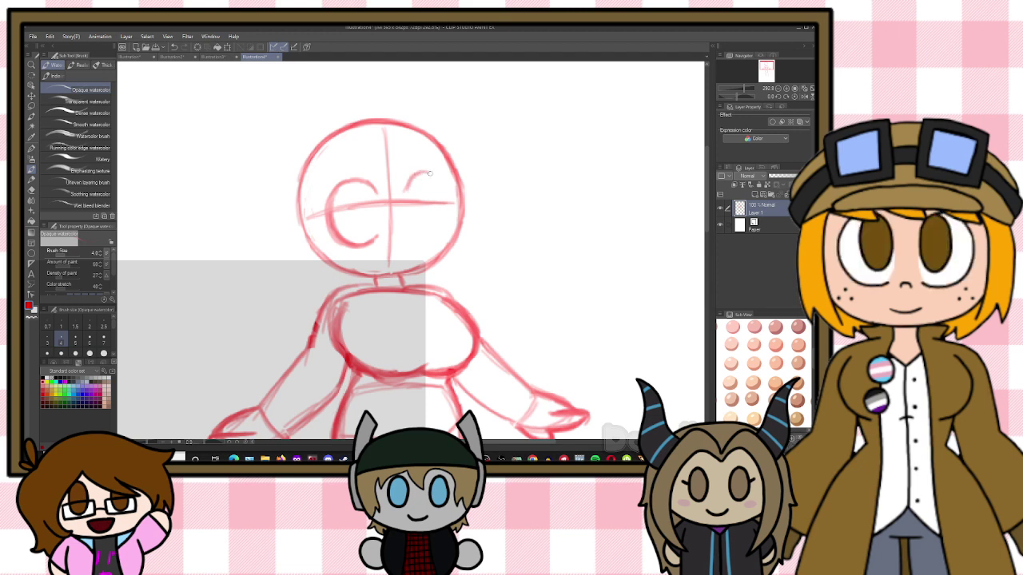
mouse_move(426, 171)
left_mouse_down()
mouse_move(441, 221)
mouse_move(444, 196)
mouse_move(442, 217)
mouse_move(447, 206)
mouse_move(442, 192)
mouse_move(442, 223)
left_mouse_up()
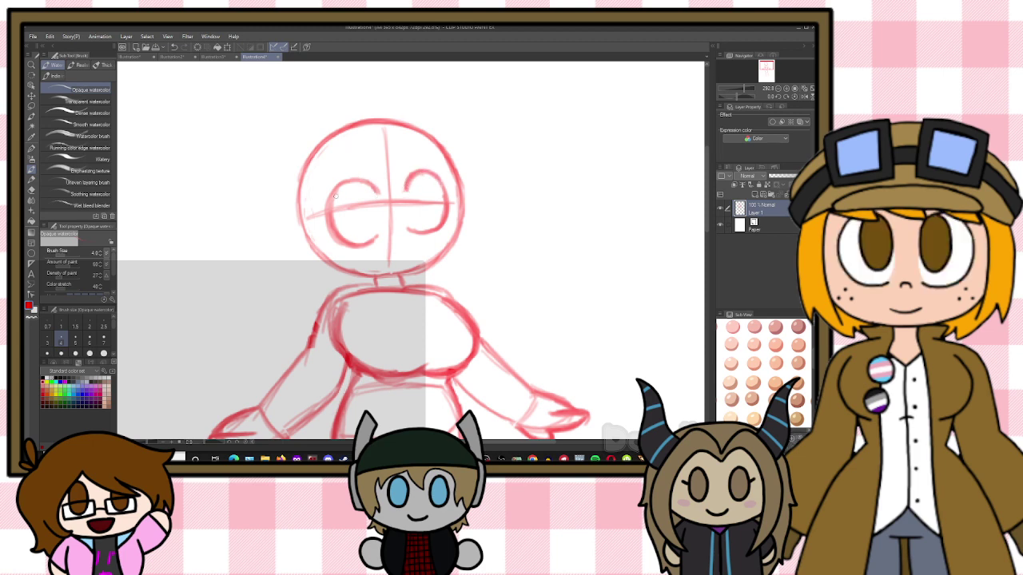
Draw tall filled oval pupils inside both eyes and add a small nose mark below them
mouse_move(337, 189)
left_mouse_down()
mouse_move(347, 229)
mouse_move(349, 217)
left_mouse_up()
left_click_drag(416, 180, 417, 216)
left_click_drag(416, 179, 418, 216)
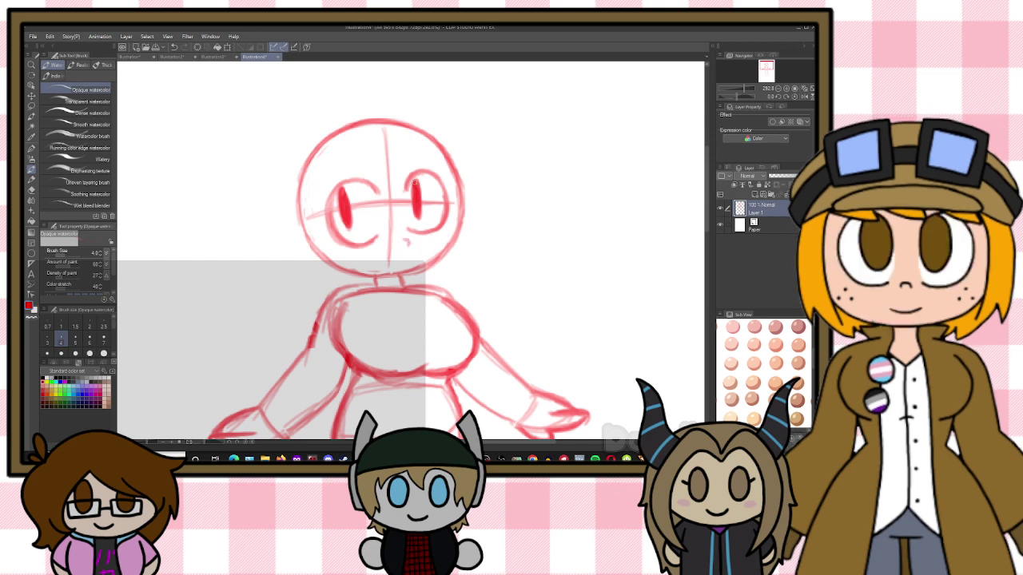
left_click_drag(417, 179, 417, 216)
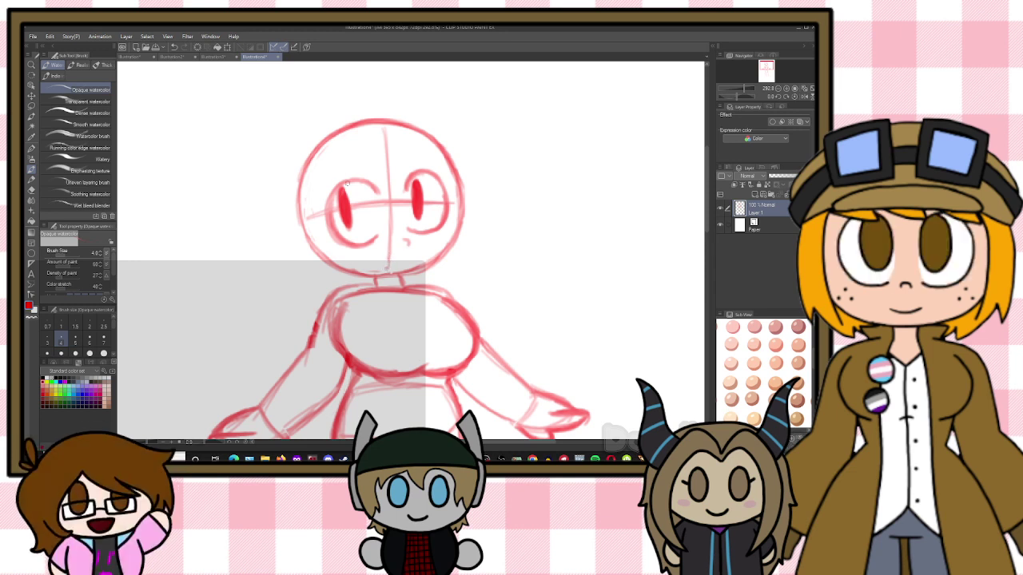
Sketch a curved fringe across the forehead, with a small notch above one eye and a pointed tip beyond the head's edge
mouse_move(314, 206)
left_mouse_down()
mouse_move(383, 170)
mouse_move(328, 193)
mouse_move(416, 167)
left_mouse_up()
left_click_drag(350, 181, 460, 171)
left_click_drag(391, 171, 468, 175)
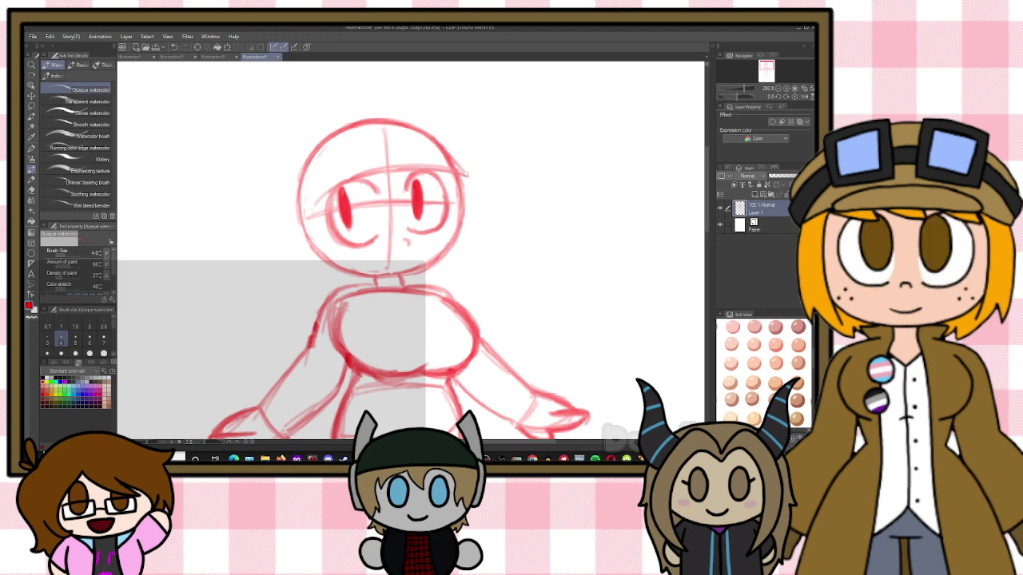
left_click_drag(432, 137, 468, 175)
left_click_drag(370, 176, 462, 166)
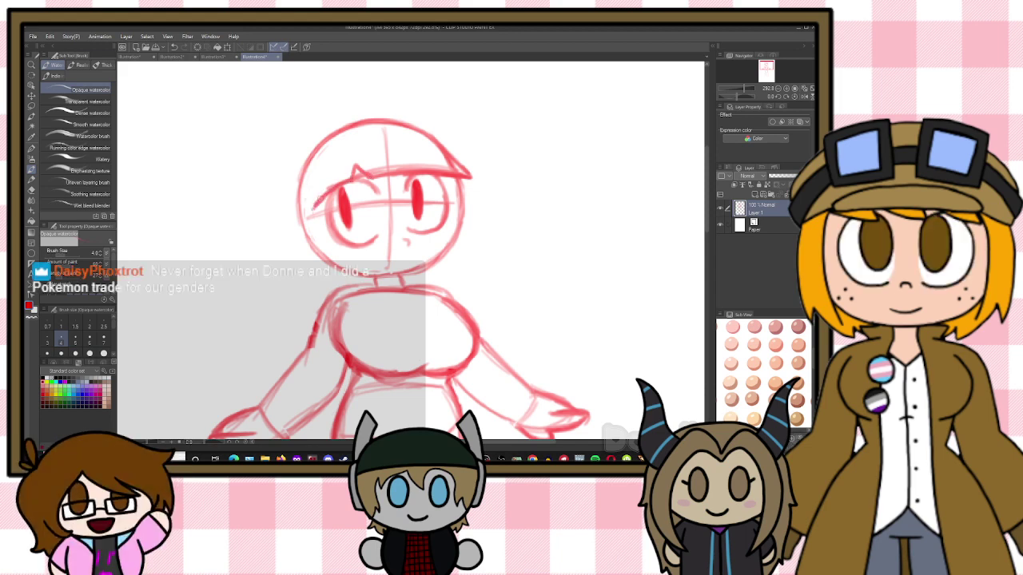
Draw pointed side locks of hair framing both sides of the face down to chin level
mouse_move(315, 207)
left_mouse_down()
mouse_move(331, 274)
mouse_move(317, 224)
mouse_move(330, 280)
left_mouse_up()
left_click_drag(318, 218, 328, 283)
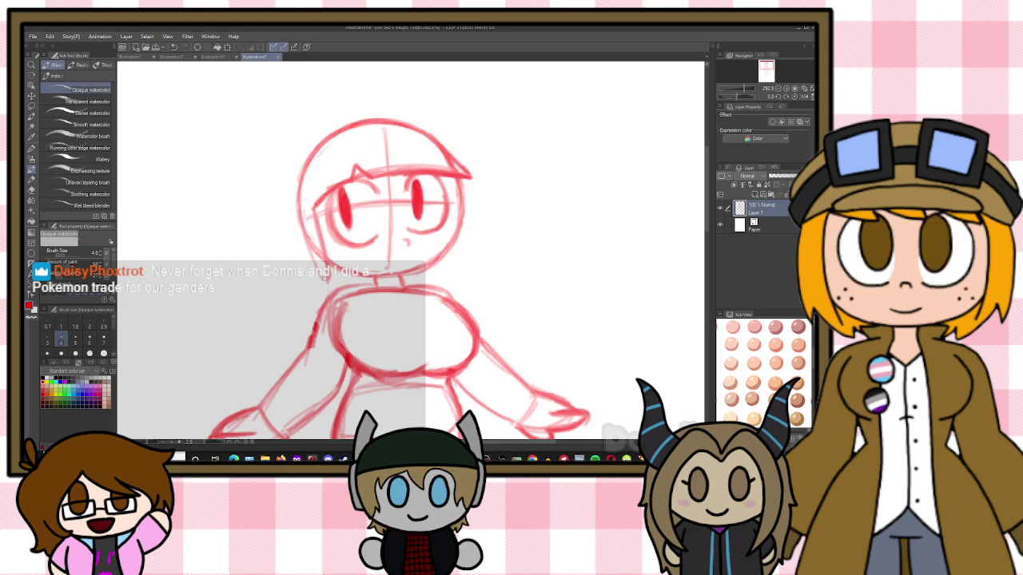
left_click_drag(304, 219, 325, 280)
left_click_drag(323, 241, 328, 266)
left_click_drag(462, 189, 448, 273)
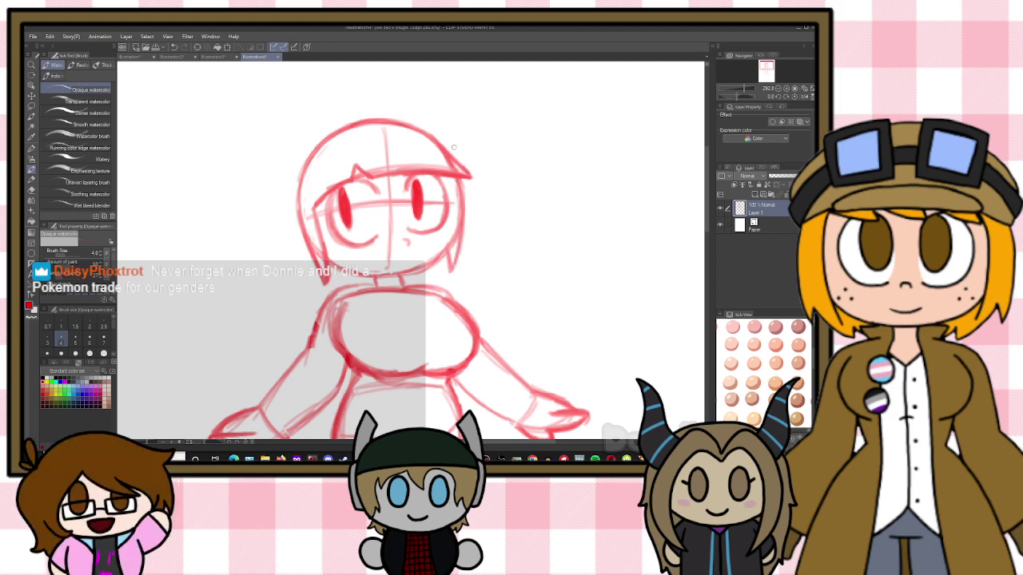
Draw longer outer hair locks on both sides of the head, reaching the shoulders and ending in angled tips
left_click_drag(295, 189, 301, 271)
left_click_drag(299, 228, 303, 289)
mouse_move(303, 250)
left_mouse_down()
mouse_move(302, 298)
mouse_move(320, 304)
left_mouse_up()
left_click_drag(305, 300, 321, 303)
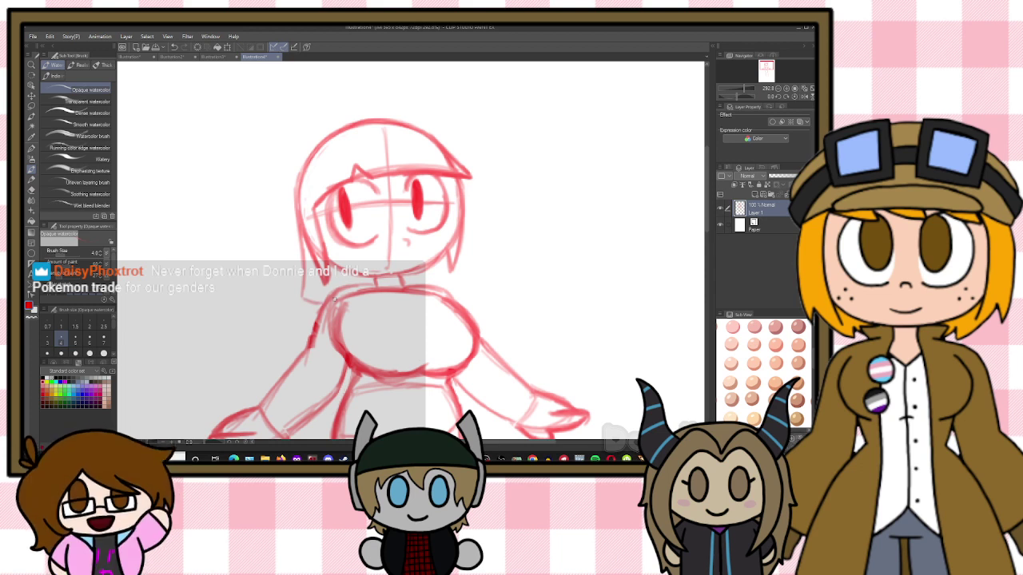
left_click_drag(455, 260, 462, 280)
mouse_move(459, 265)
left_mouse_down()
mouse_move(466, 287)
mouse_move(450, 294)
left_mouse_up()
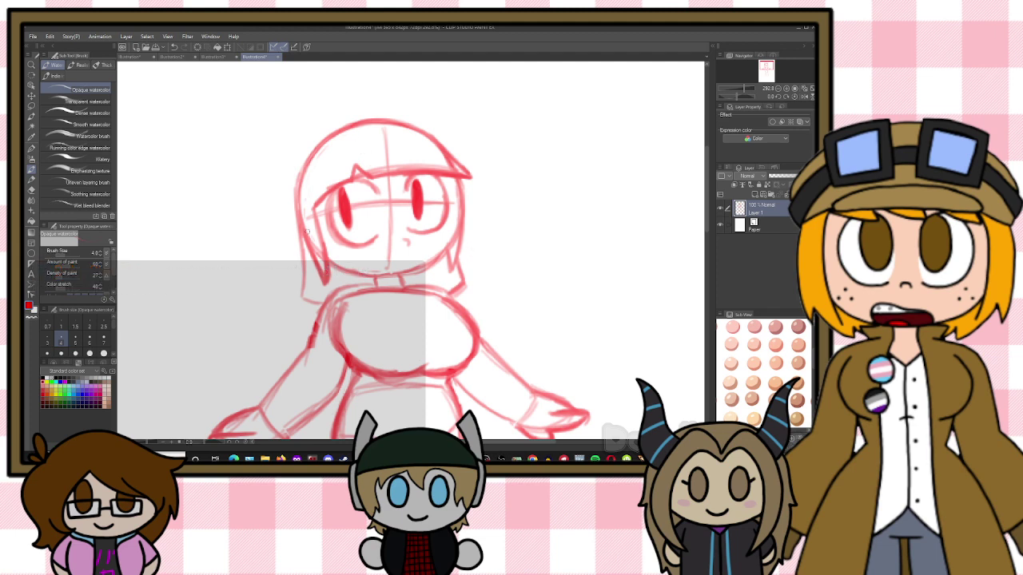
left_click_drag(297, 211, 301, 272)
left_click_drag(297, 232, 298, 286)
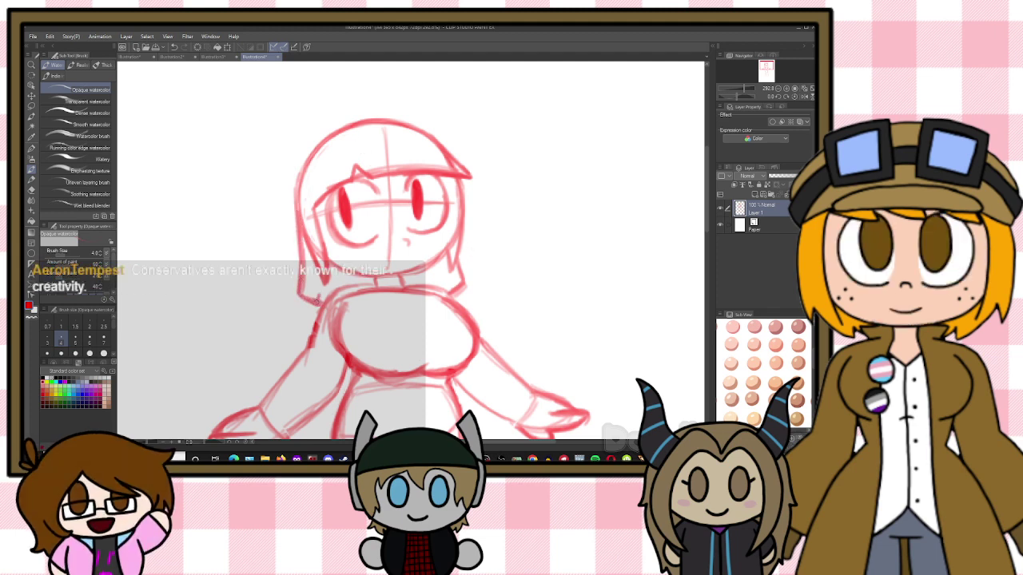
left_click_drag(317, 301, 323, 291)
Sketch two tall, curved, pointed horns on top of the head, closing the base of one with an oval
left_click_drag(706, 189, 707, 176)
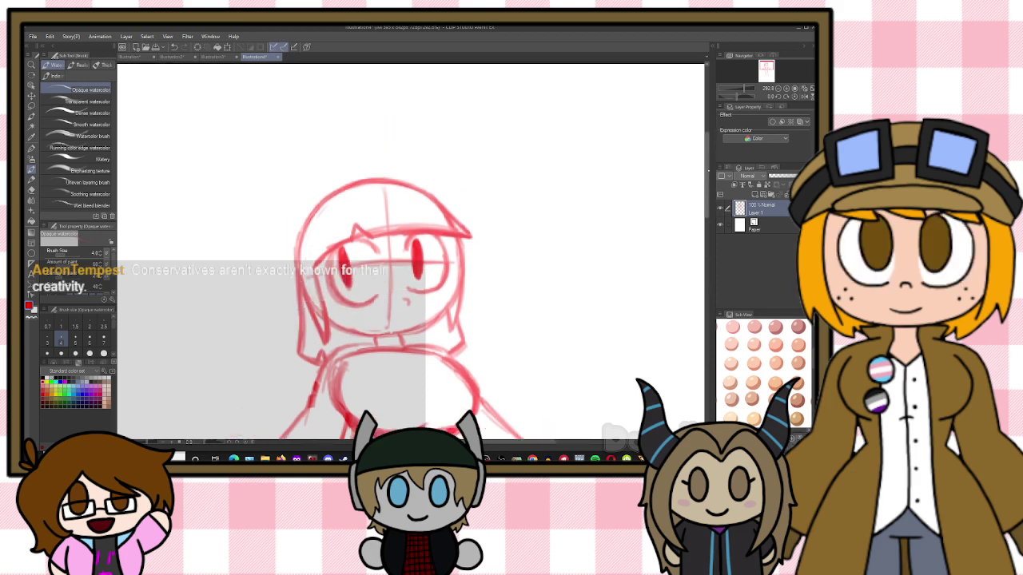
mouse_move(309, 236)
left_mouse_down()
mouse_move(283, 198)
mouse_move(297, 222)
mouse_move(288, 217)
mouse_move(291, 151)
mouse_move(284, 195)
mouse_move(286, 158)
mouse_move(359, 108)
mouse_move(320, 192)
left_mouse_up()
left_click_drag(313, 130, 331, 216)
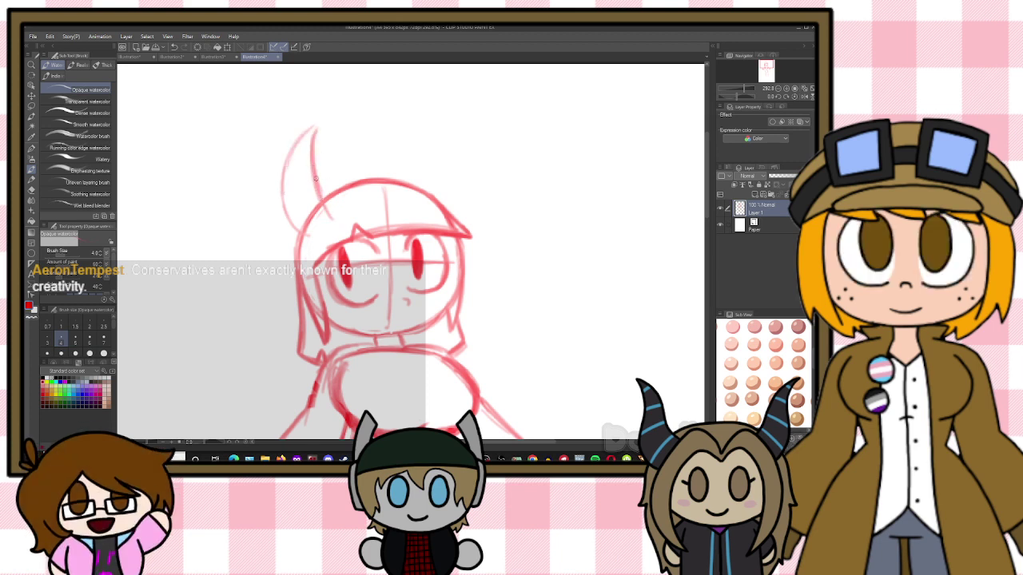
left_click_drag(314, 169, 333, 216)
mouse_move(284, 177)
left_mouse_down()
mouse_move(296, 228)
mouse_move(315, 240)
left_mouse_up()
mouse_move(284, 202)
left_mouse_down()
mouse_move(310, 244)
mouse_move(334, 210)
left_mouse_up()
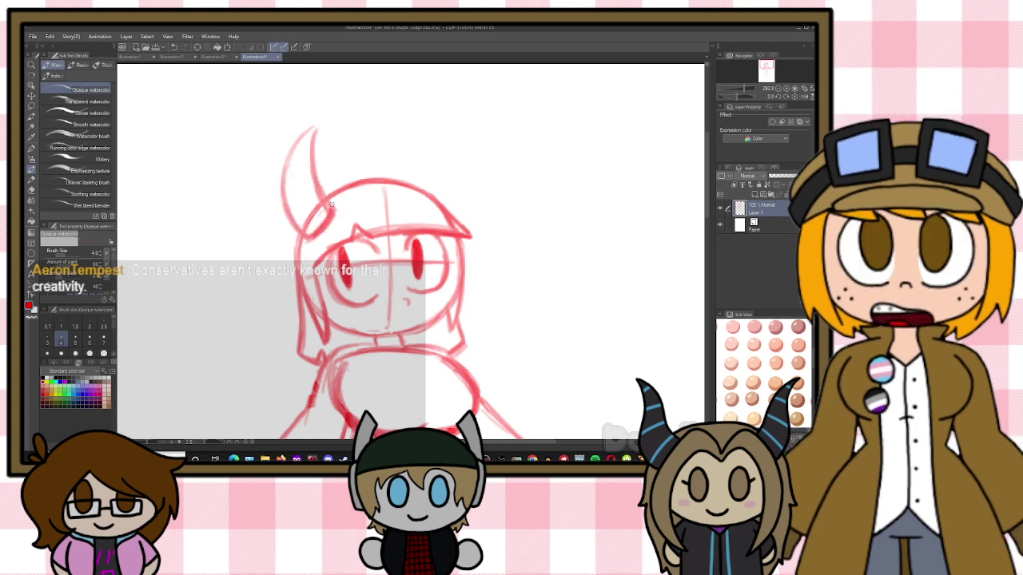
mouse_move(318, 155)
left_mouse_down()
mouse_move(334, 211)
mouse_move(315, 128)
mouse_move(290, 166)
left_mouse_up()
left_click_drag(303, 131, 286, 222)
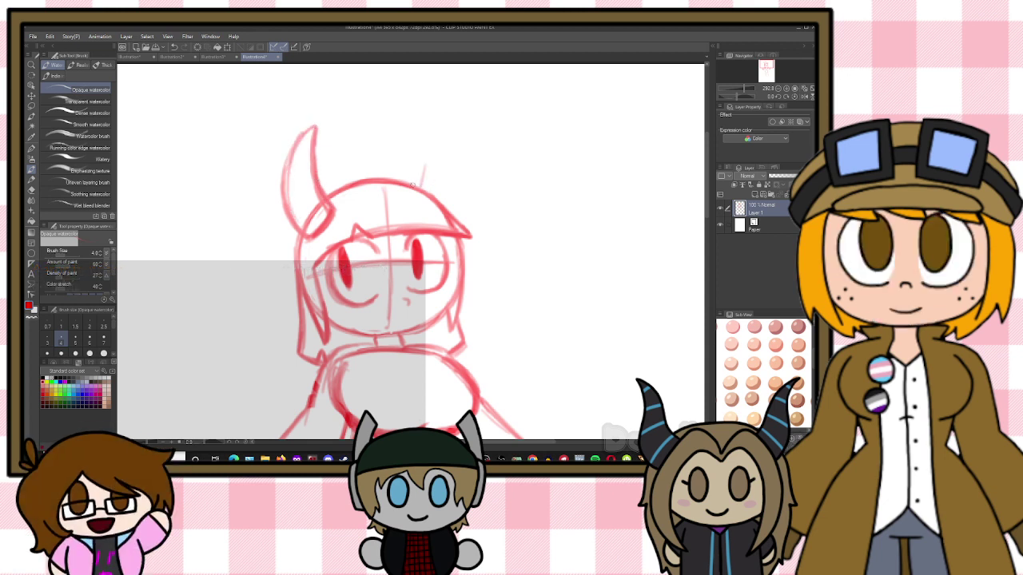
mouse_move(413, 184)
left_mouse_down()
mouse_move(424, 157)
mouse_move(412, 128)
mouse_move(423, 180)
left_mouse_up()
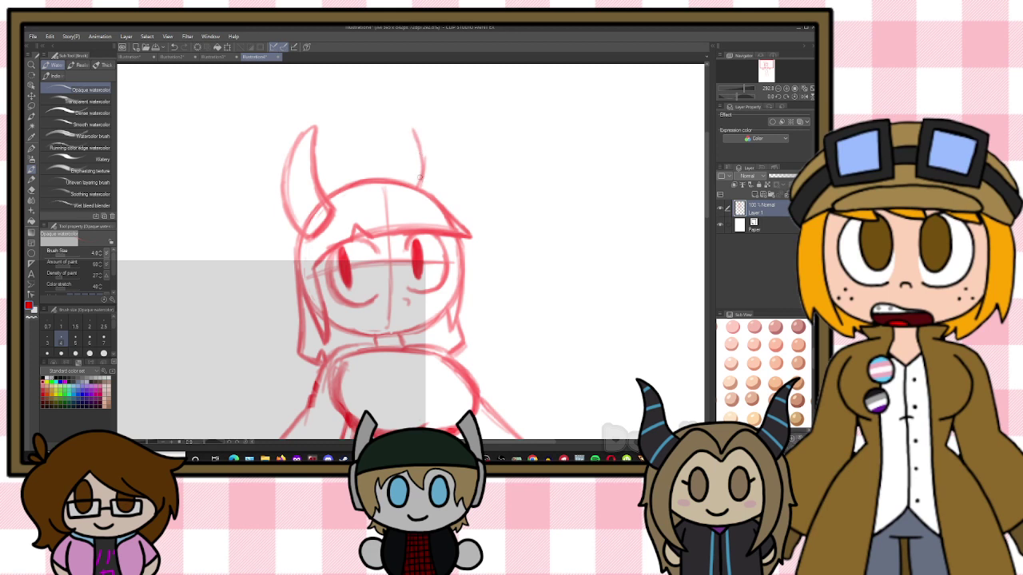
mouse_move(413, 128)
left_mouse_down()
mouse_move(447, 197)
mouse_move(444, 174)
mouse_move(446, 202)
mouse_move(442, 166)
mouse_move(437, 176)
mouse_move(419, 147)
left_mouse_up()
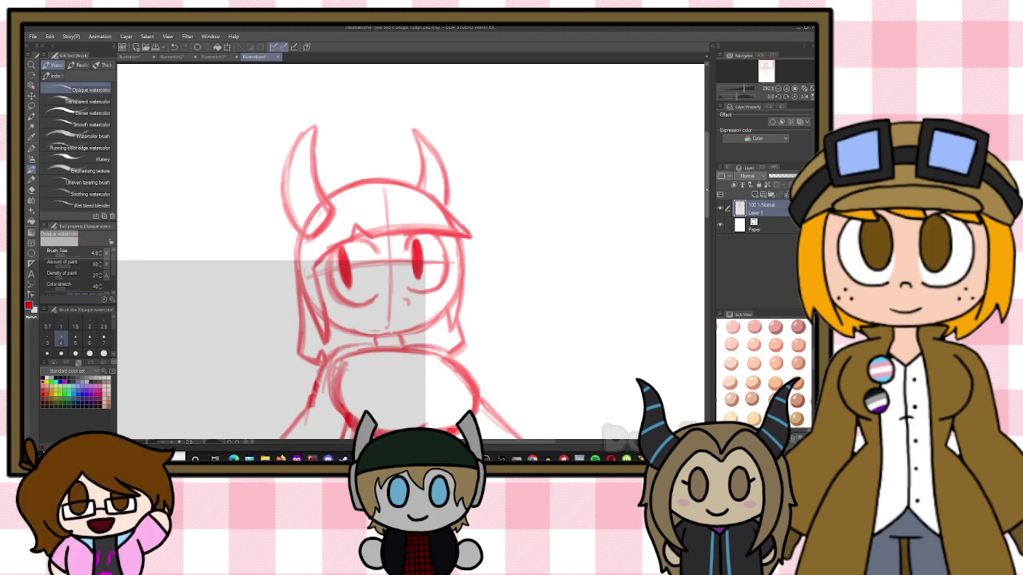
Draw a curved devil tail hanging from the hip beside the thigh, thicken it and give it an arrowhead tip
scroll(462, 186, "down", 2)
scroll(523, 207, "down", 6)
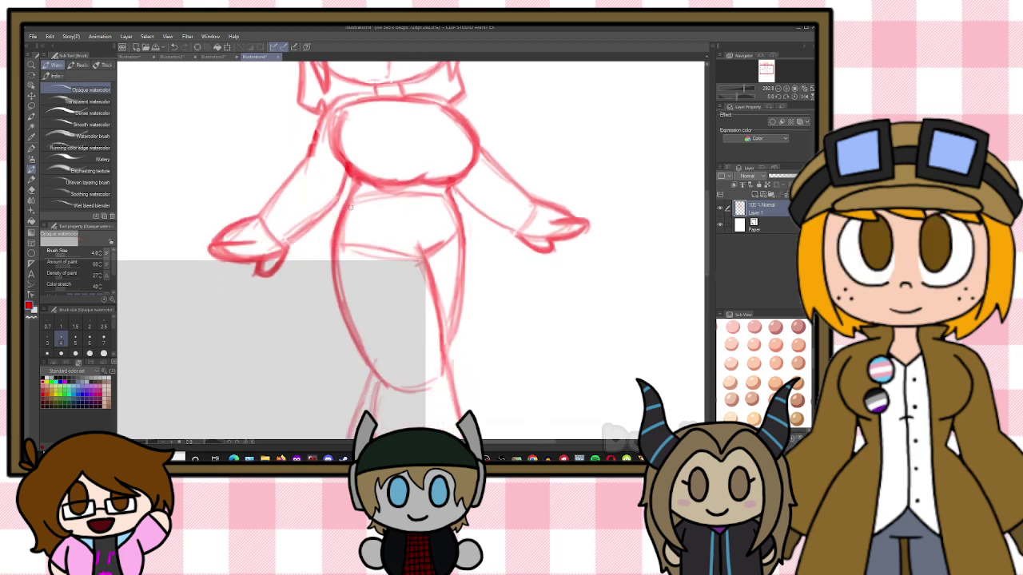
mouse_move(329, 254)
left_mouse_down()
mouse_move(269, 331)
mouse_move(284, 374)
mouse_move(262, 367)
mouse_move(285, 372)
mouse_move(268, 328)
mouse_move(279, 300)
mouse_move(331, 246)
mouse_move(293, 282)
mouse_move(267, 334)
mouse_move(276, 366)
mouse_move(274, 301)
mouse_move(321, 251)
mouse_move(308, 263)
left_mouse_up()
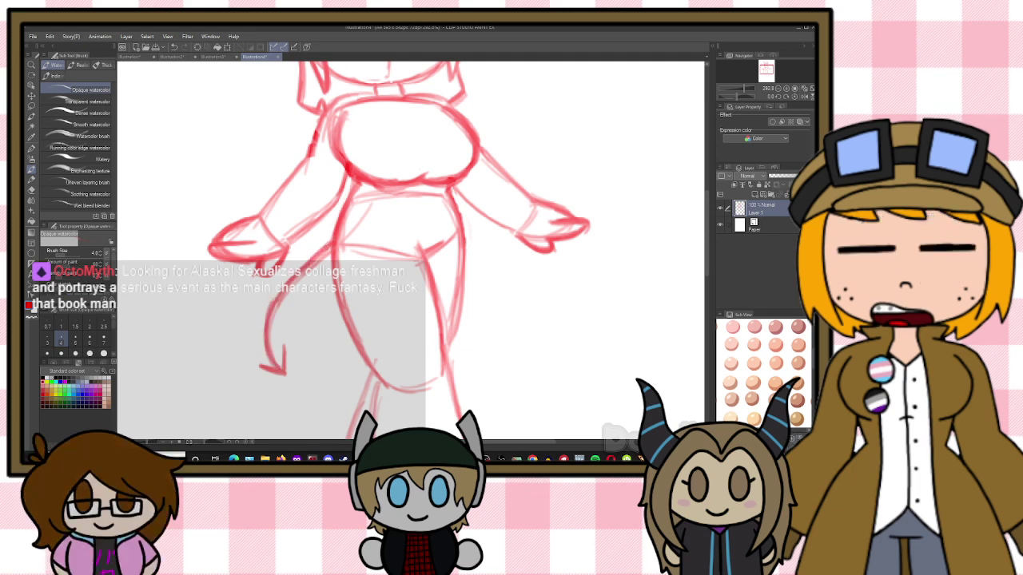
mouse_move(274, 308)
left_mouse_down()
mouse_move(275, 359)
mouse_move(278, 304)
left_mouse_up()
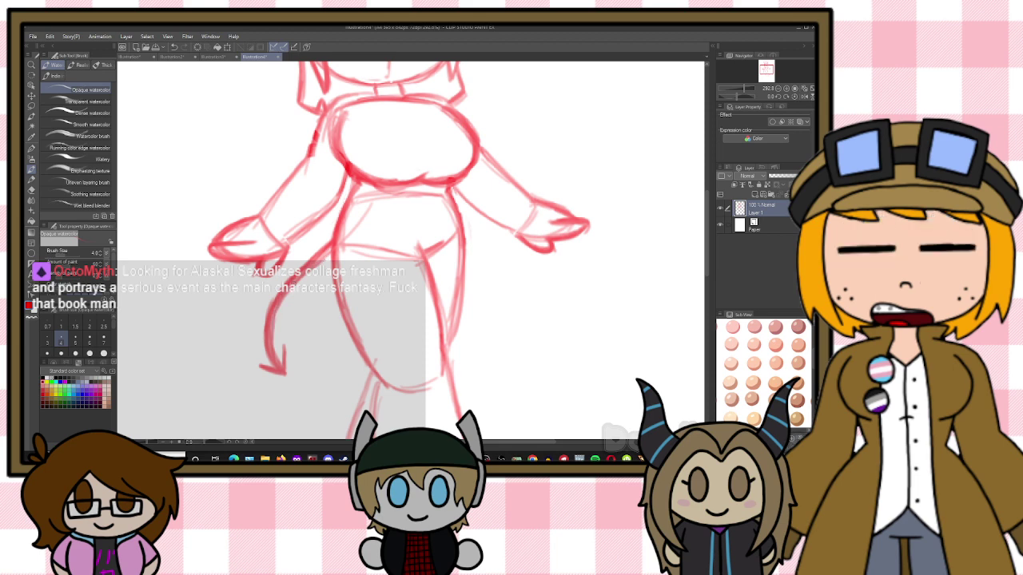
mouse_move(333, 248)
left_mouse_down()
mouse_move(274, 323)
mouse_move(280, 314)
mouse_move(279, 365)
left_mouse_up()
left_click_drag(274, 310, 310, 260)
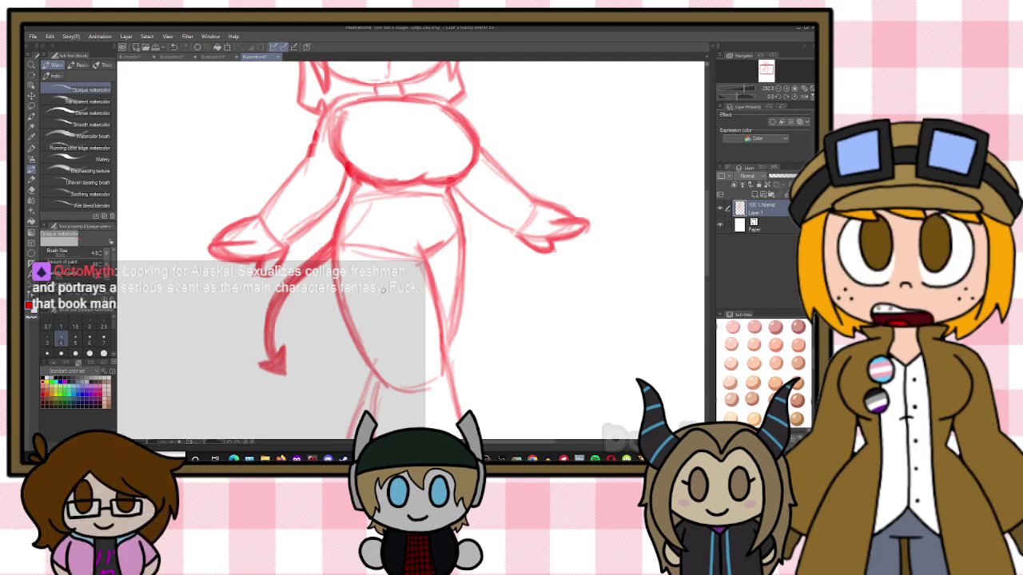
Sketch a cropped top over the torso, with a curved neckline and a loose hem below the chest
scroll(692, 178, "up", 5)
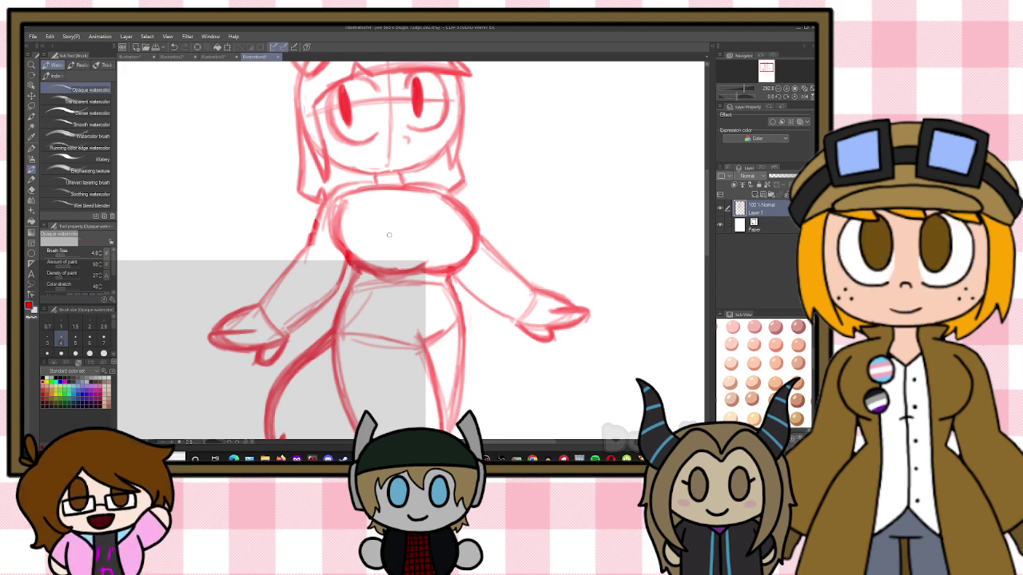
mouse_move(361, 189)
left_mouse_down()
mouse_move(418, 193)
mouse_move(404, 199)
mouse_move(430, 191)
left_mouse_up()
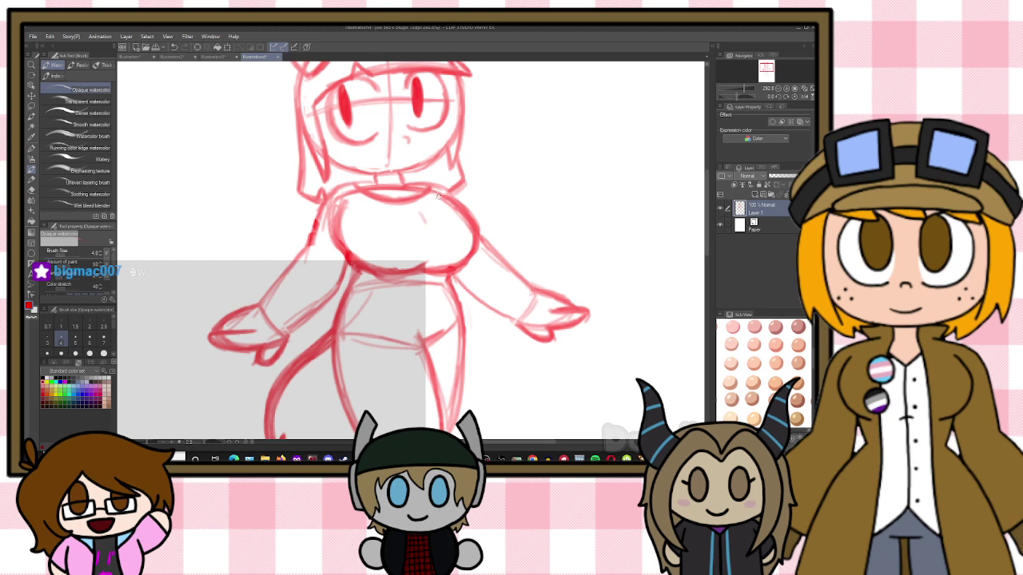
mouse_move(332, 238)
left_mouse_down()
mouse_move(334, 264)
mouse_move(388, 290)
left_mouse_up()
mouse_move(334, 264)
left_mouse_down()
mouse_move(417, 284)
mouse_move(472, 279)
left_mouse_up()
left_click_drag(478, 234, 477, 274)
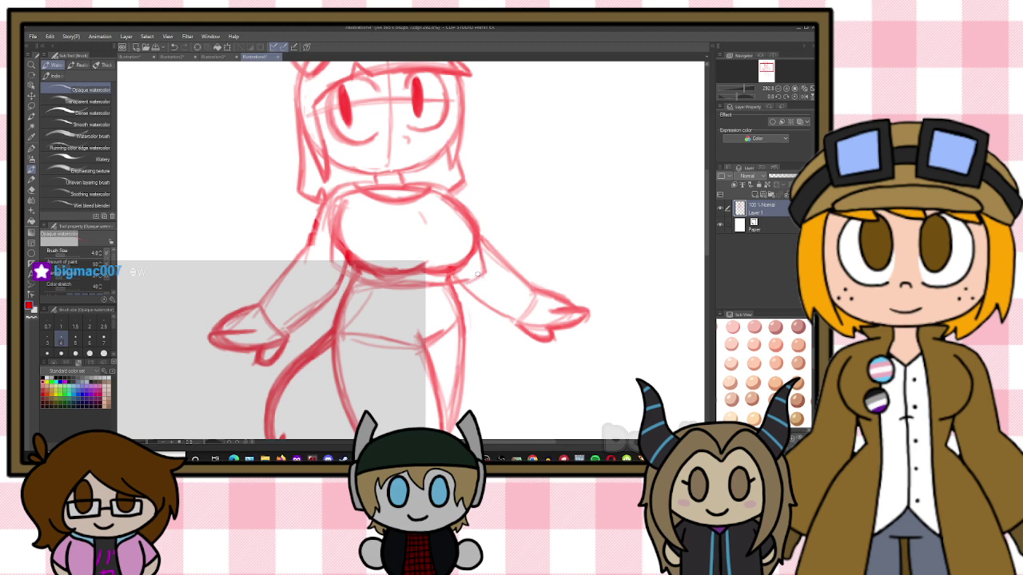
left_click_drag(415, 214, 425, 227)
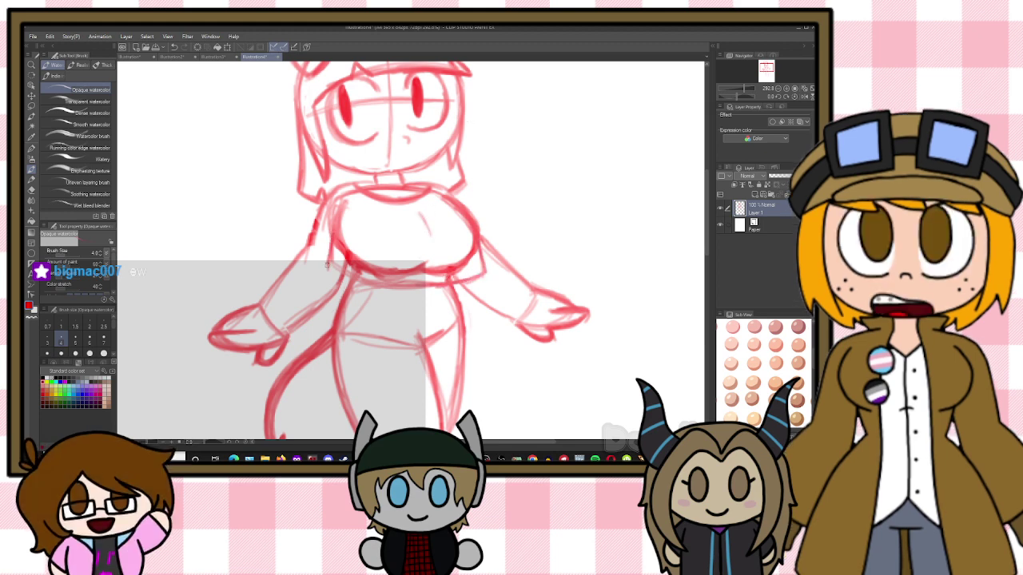
left_click_drag(326, 265, 403, 288)
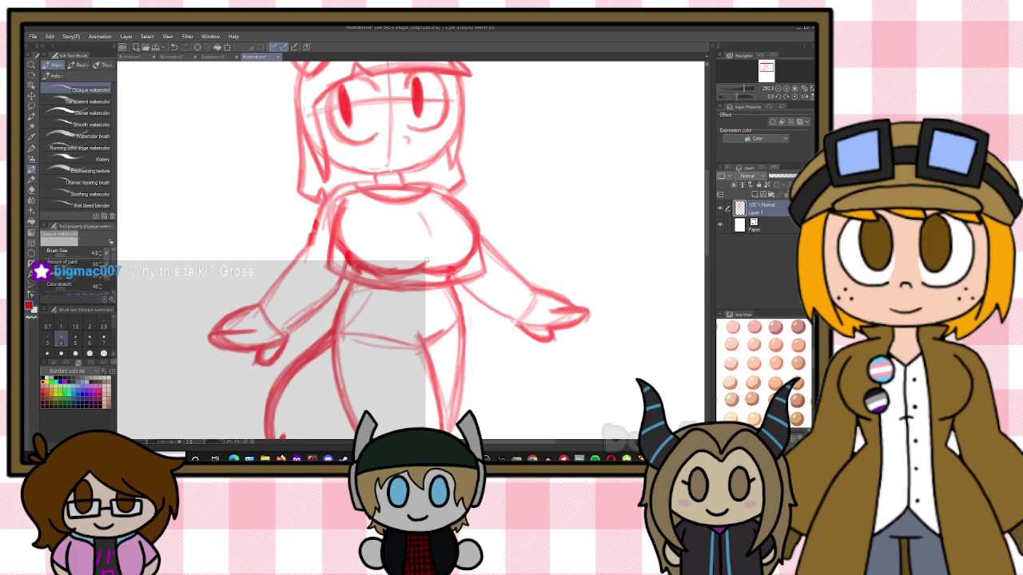
Draw a waistband with a belt loop across the hips and flared trouser legs from the knees to the ankles
mouse_move(347, 303)
left_mouse_down()
mouse_move(380, 312)
mouse_move(452, 305)
mouse_move(430, 360)
mouse_move(421, 331)
left_mouse_up()
mouse_move(342, 307)
left_mouse_down()
mouse_move(403, 322)
mouse_move(456, 315)
mouse_move(395, 329)
mouse_move(395, 311)
mouse_move(457, 304)
left_mouse_up()
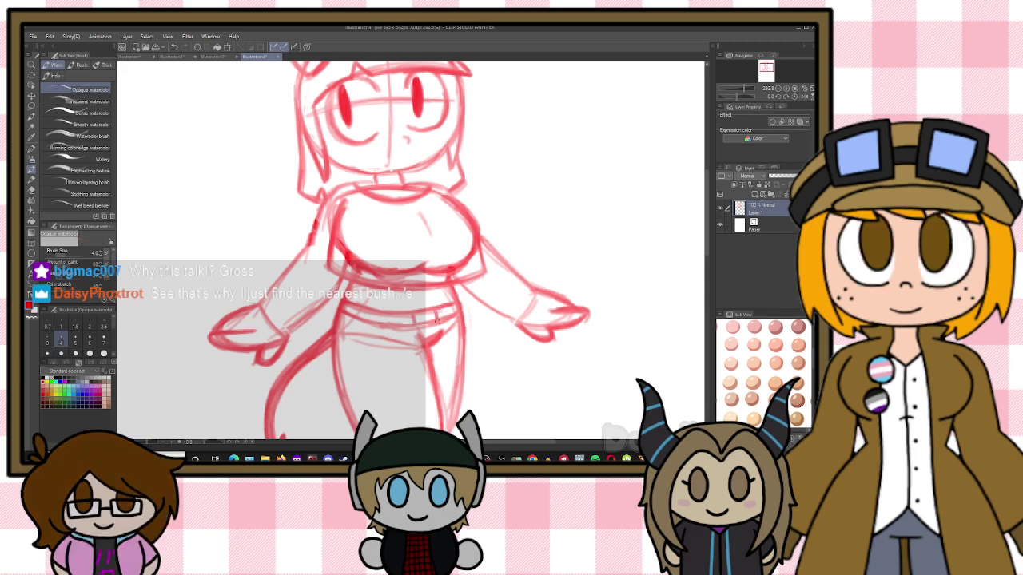
mouse_move(416, 326)
left_mouse_down()
mouse_move(433, 323)
mouse_move(393, 327)
mouse_move(439, 322)
left_mouse_up()
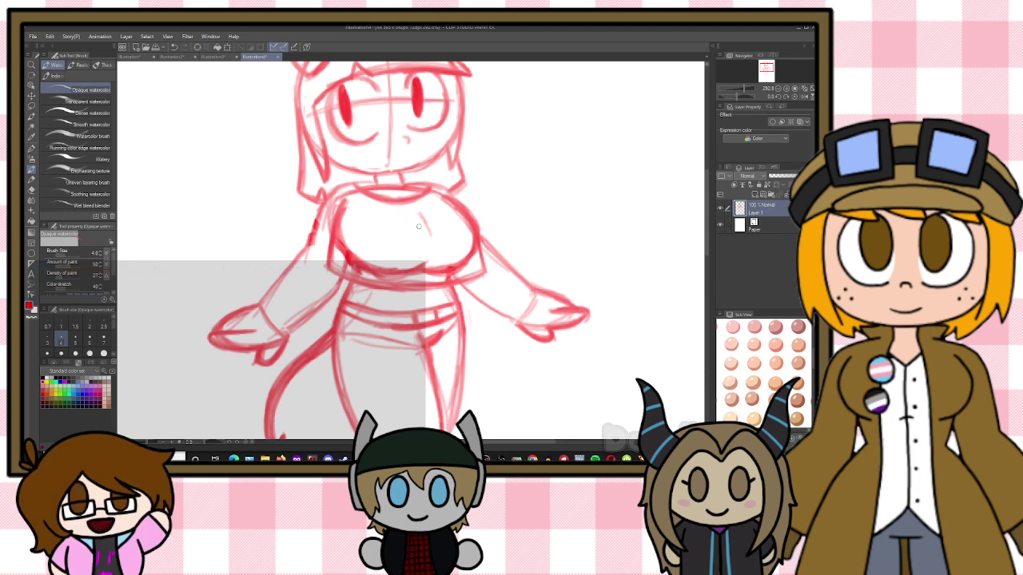
scroll(419, 227, "down", 5)
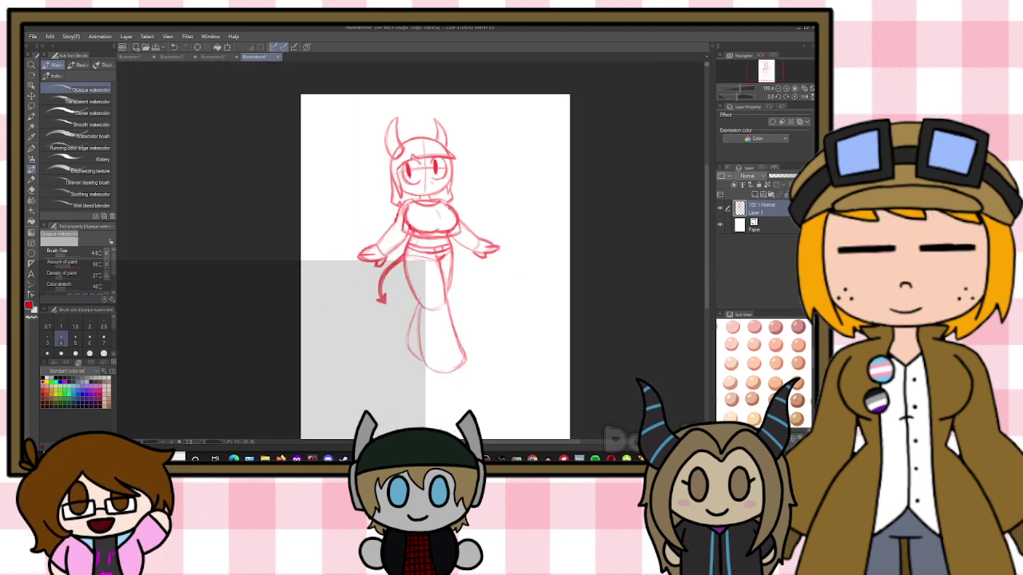
scroll(494, 321, "up", 4)
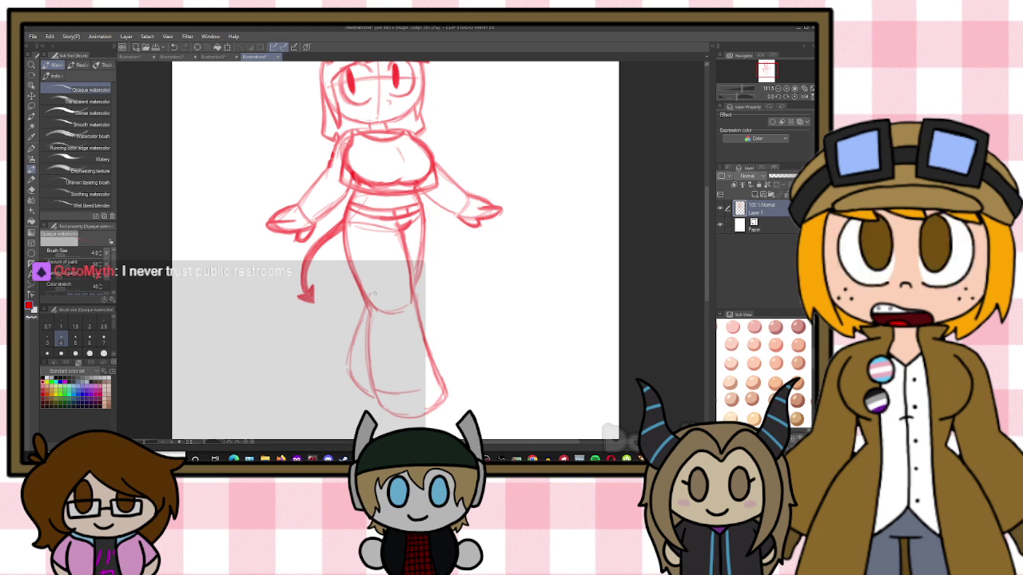
mouse_move(363, 312)
left_mouse_down()
mouse_move(362, 377)
mouse_move(422, 390)
left_mouse_up()
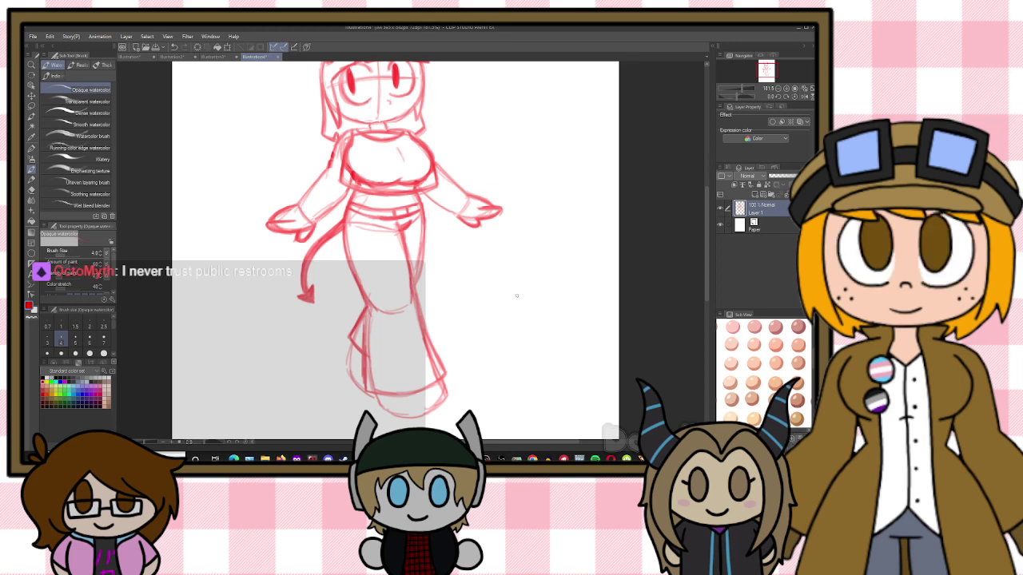
Lasso the whole figure and move it down the page with a scale/rotate transformation
scroll(517, 295, "down", 4)
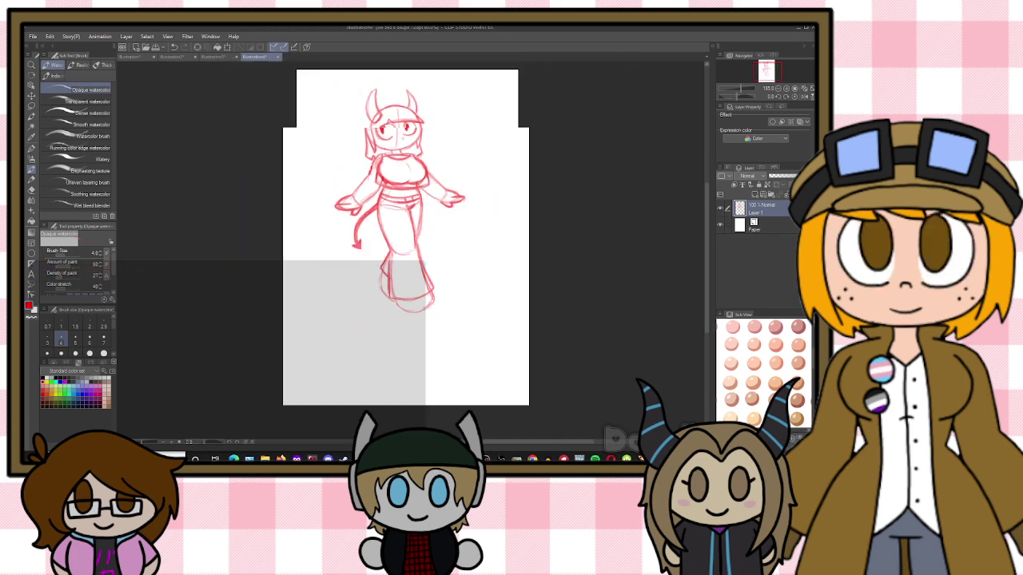
scroll(445, 160, "up", 3)
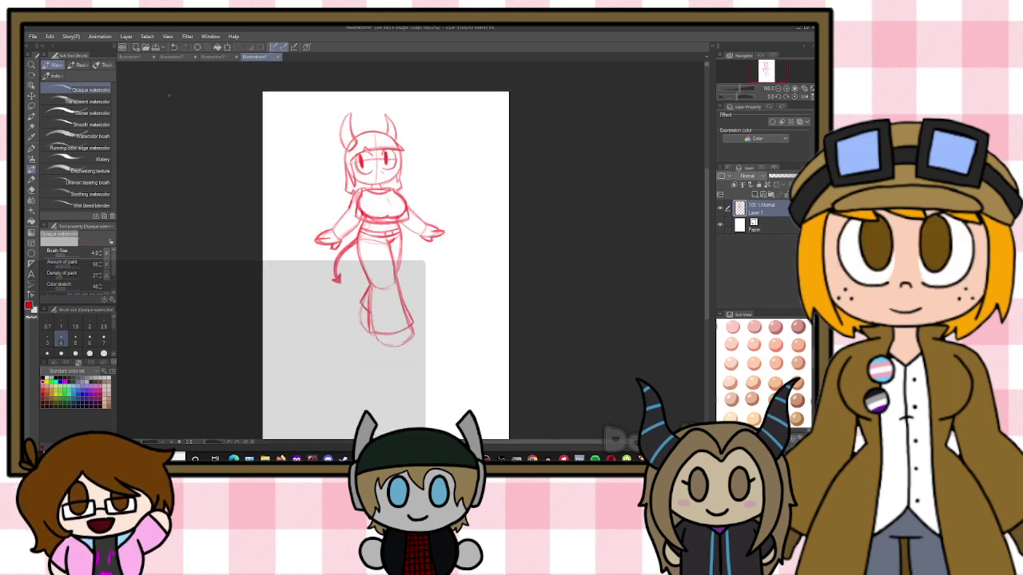
left_click(32, 105)
mouse_move(426, 98)
left_mouse_down()
mouse_move(493, 273)
mouse_move(463, 334)
mouse_move(386, 386)
mouse_move(298, 268)
mouse_move(284, 186)
mouse_move(322, 102)
mouse_move(399, 94)
left_mouse_up()
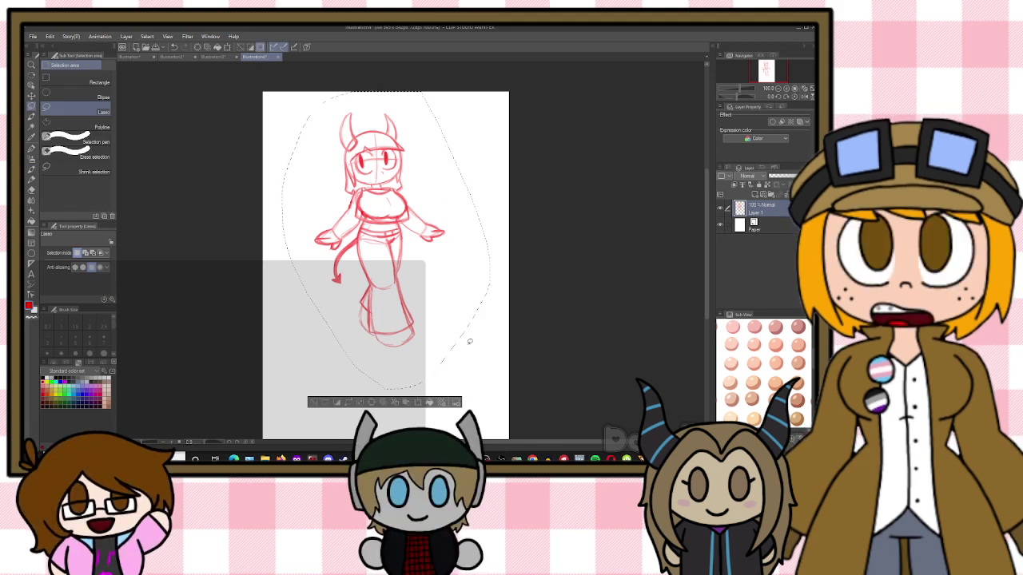
left_click(417, 402)
left_click_drag(413, 352, 412, 403)
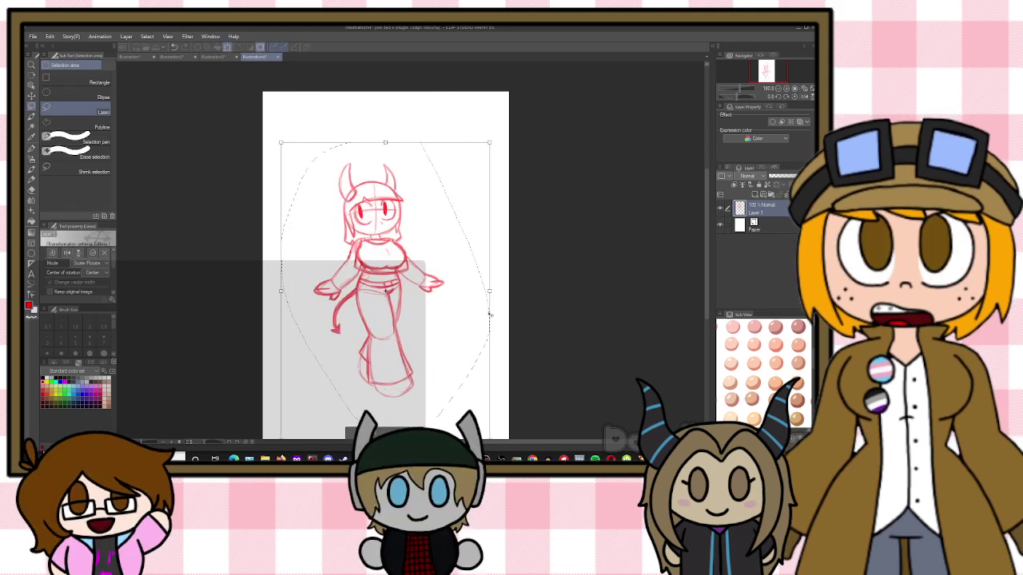
Enlarge the selected figure to nearly fill the page height, reposition it, apply the transformation and deselect
mouse_move(490, 292)
left_mouse_down()
mouse_move(547, 293)
mouse_move(509, 291)
mouse_move(539, 290)
left_mouse_up()
left_click_drag(443, 299, 434, 292)
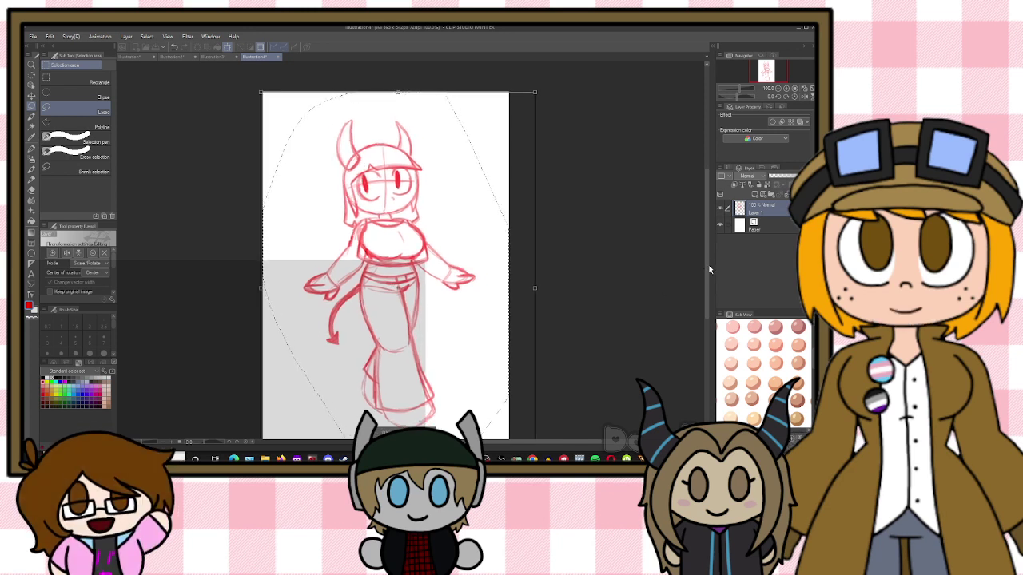
mouse_move(708, 263)
left_mouse_down()
mouse_move(708, 296)
mouse_move(706, 282)
left_mouse_up()
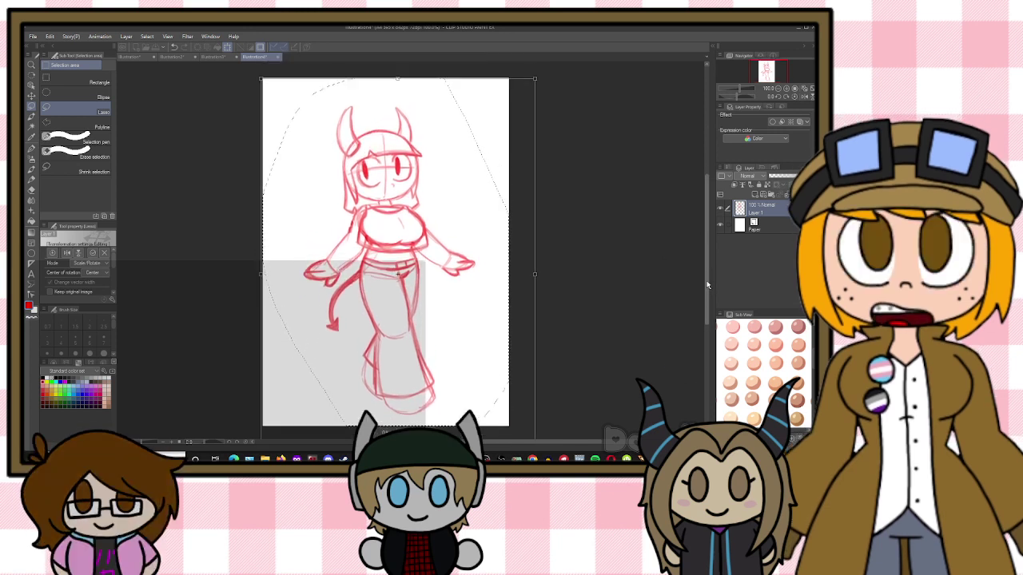
left_click_drag(535, 274, 527, 274)
left_click_drag(458, 314, 456, 305)
key("Return")
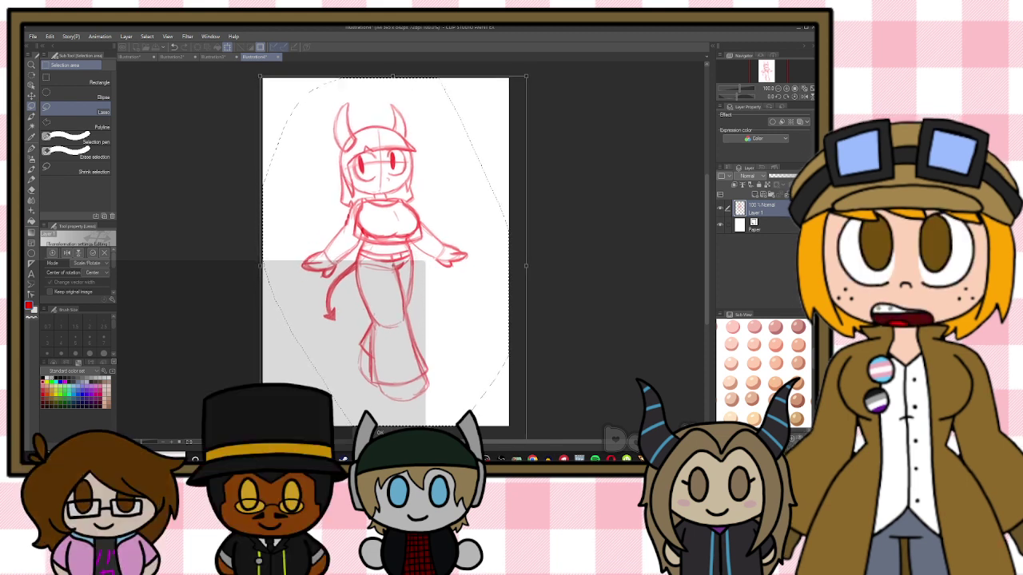
key("ctrl+d")
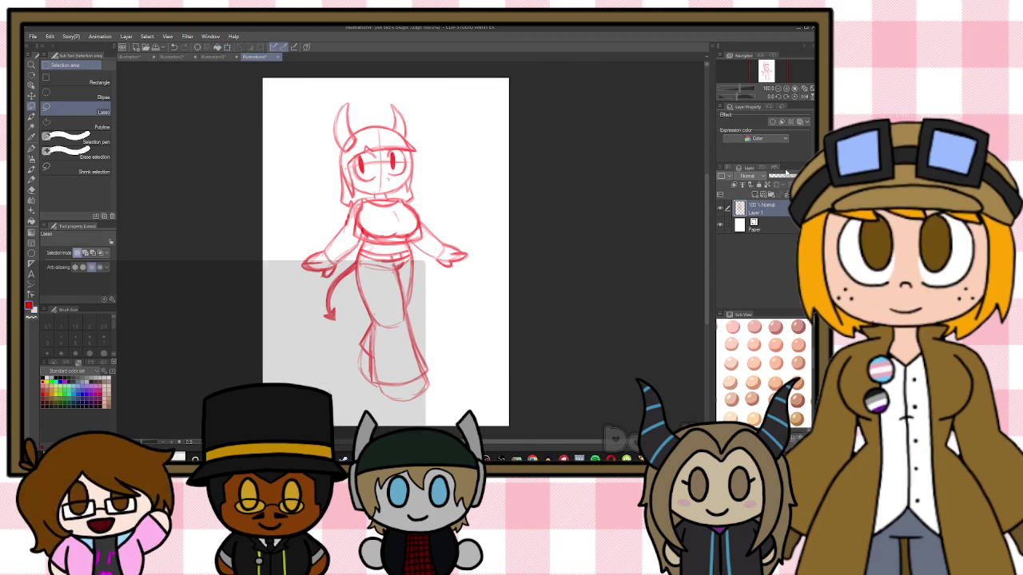
Lower the red sketch layer's opacity and sketch a deeper scooped neckline on the top in blue with the opaque watercolor brush
left_click_drag(786, 172, 783, 176)
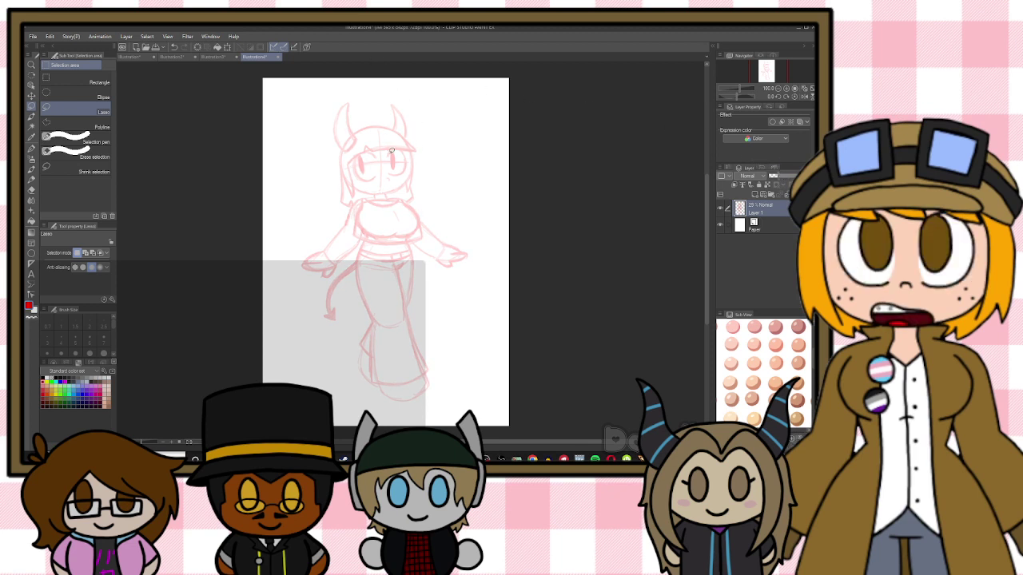
scroll(392, 152, "up", 1)
key("p")
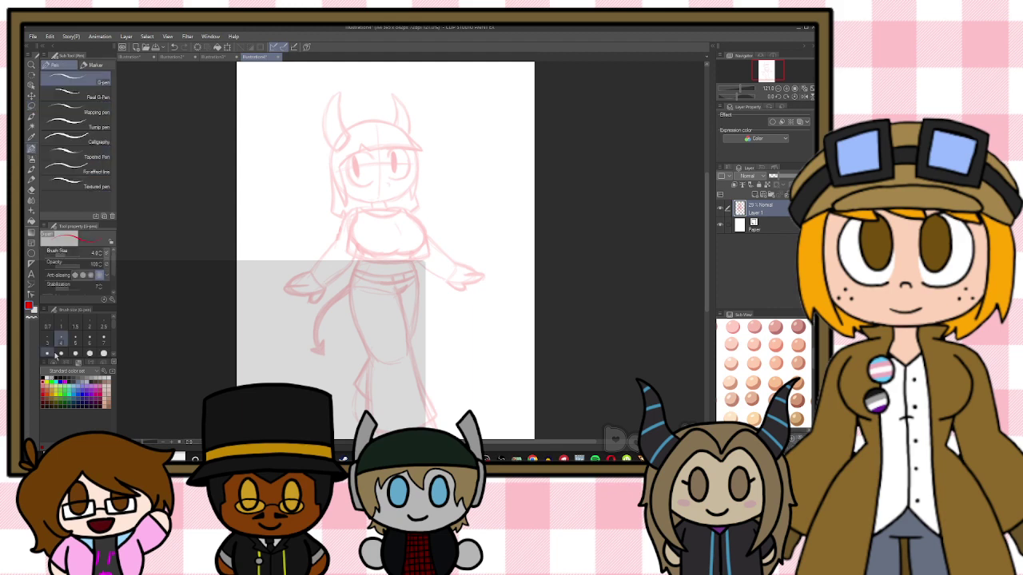
scroll(406, 95, "up", 3)
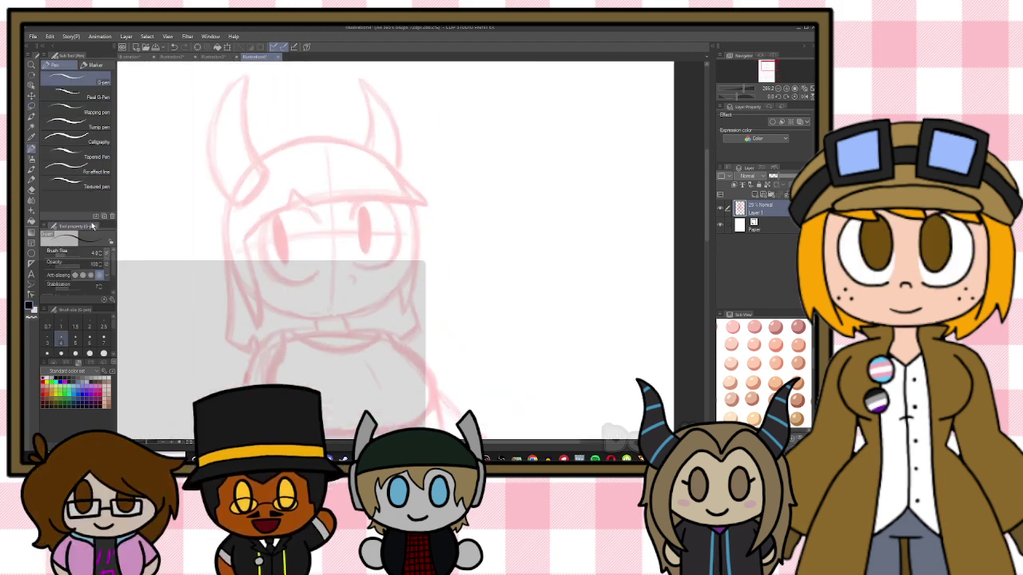
key("b")
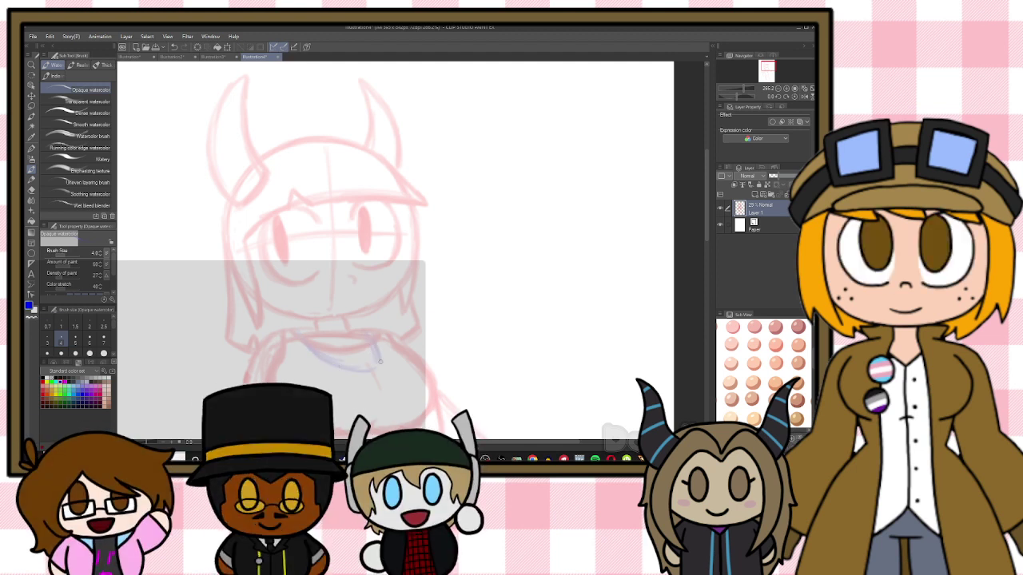
mouse_move(375, 339)
left_mouse_down()
mouse_move(381, 367)
mouse_move(356, 370)
left_mouse_up()
mouse_move(309, 348)
left_mouse_down()
mouse_move(354, 376)
mouse_move(344, 366)
mouse_move(379, 370)
left_mouse_up()
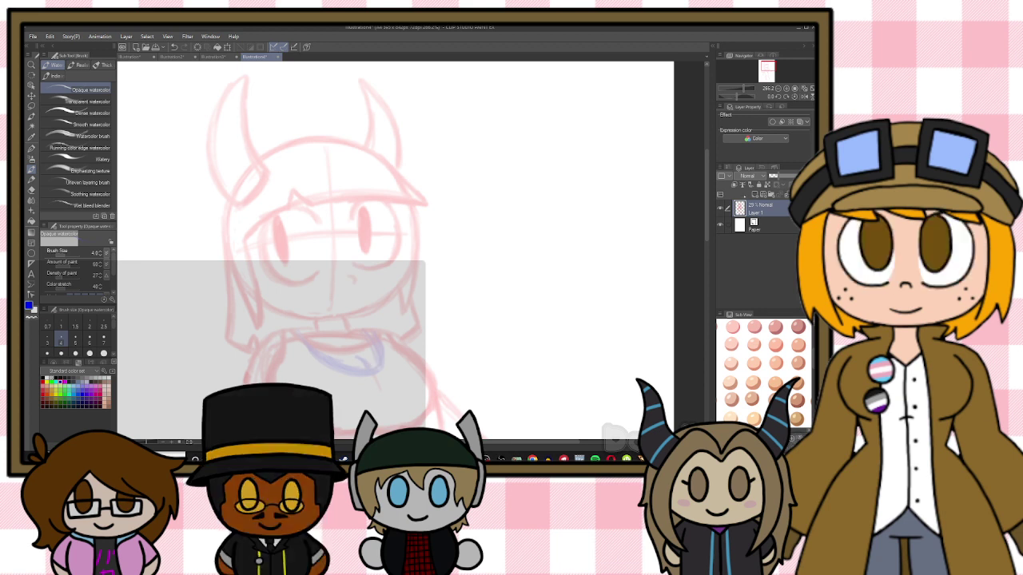
Add a new layer above the sketch and ink the outline of the larger horn in black with the G-pen at size 4
left_click(754, 194)
key("p")
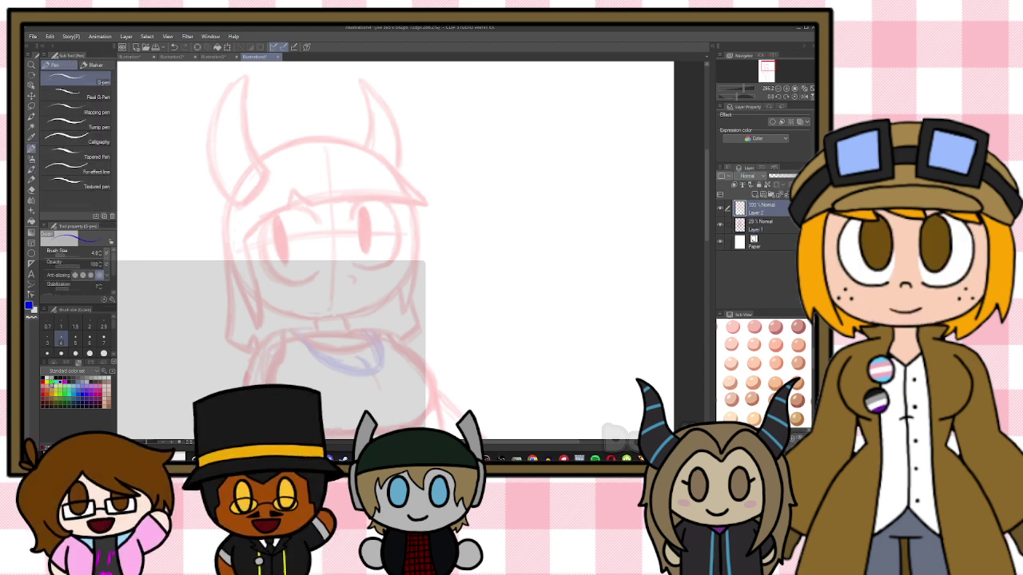
left_click_drag(703, 195, 702, 175)
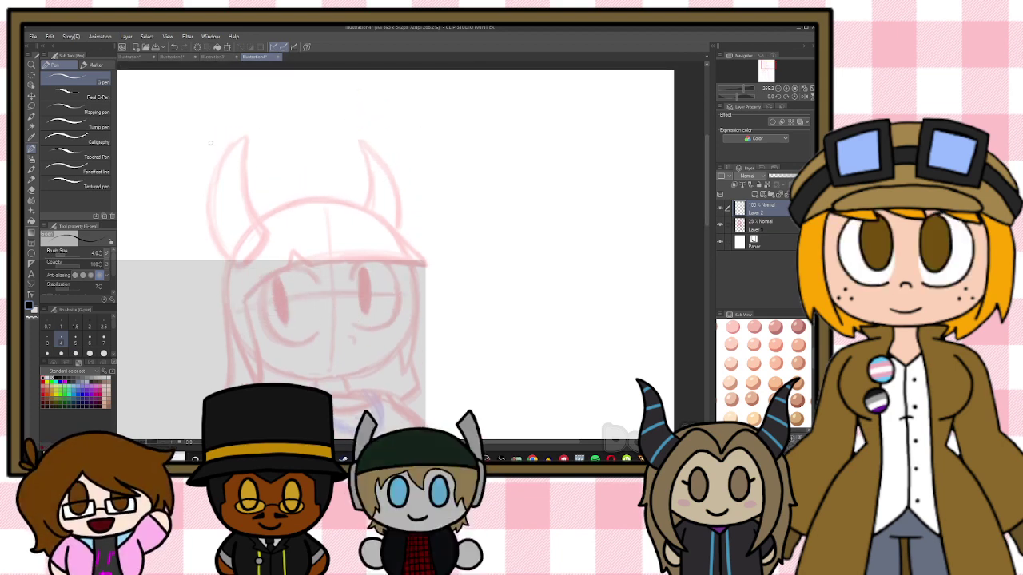
scroll(210, 142, "up", 1)
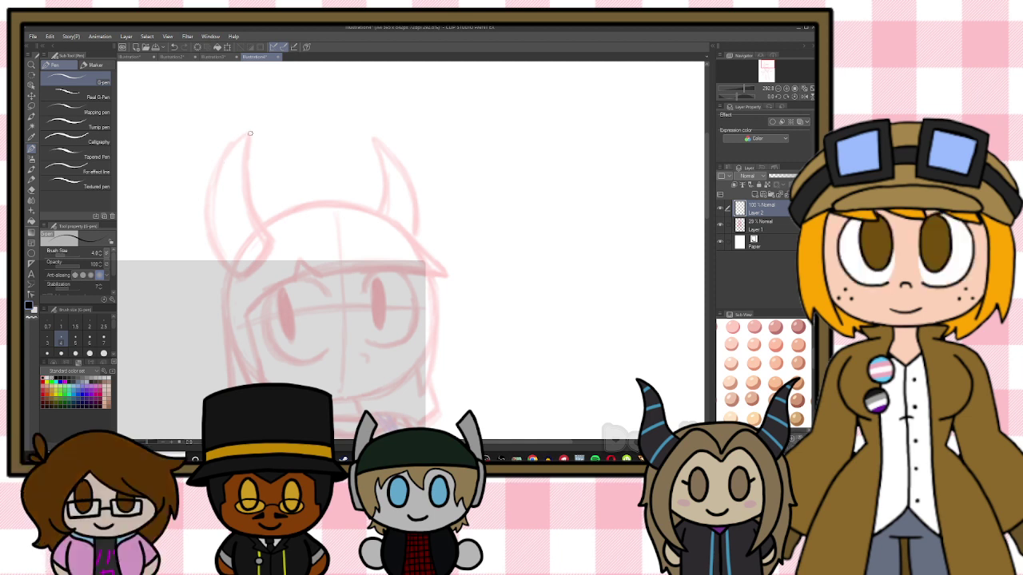
mouse_move(250, 134)
left_mouse_down()
mouse_move(248, 204)
mouse_move(272, 246)
left_mouse_up()
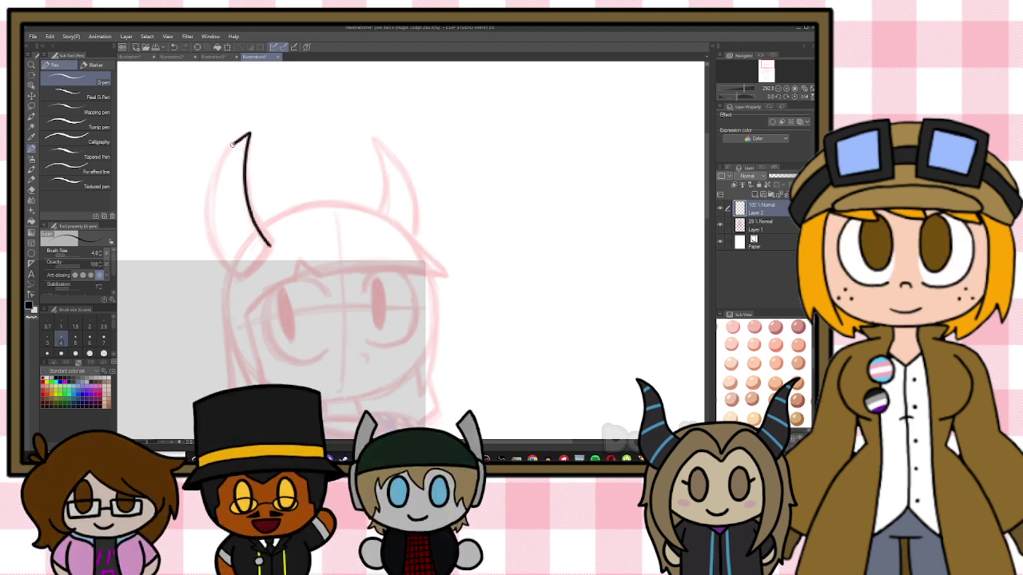
mouse_move(233, 144)
left_mouse_down()
mouse_move(212, 181)
mouse_move(212, 241)
mouse_move(233, 275)
mouse_move(271, 245)
left_mouse_up()
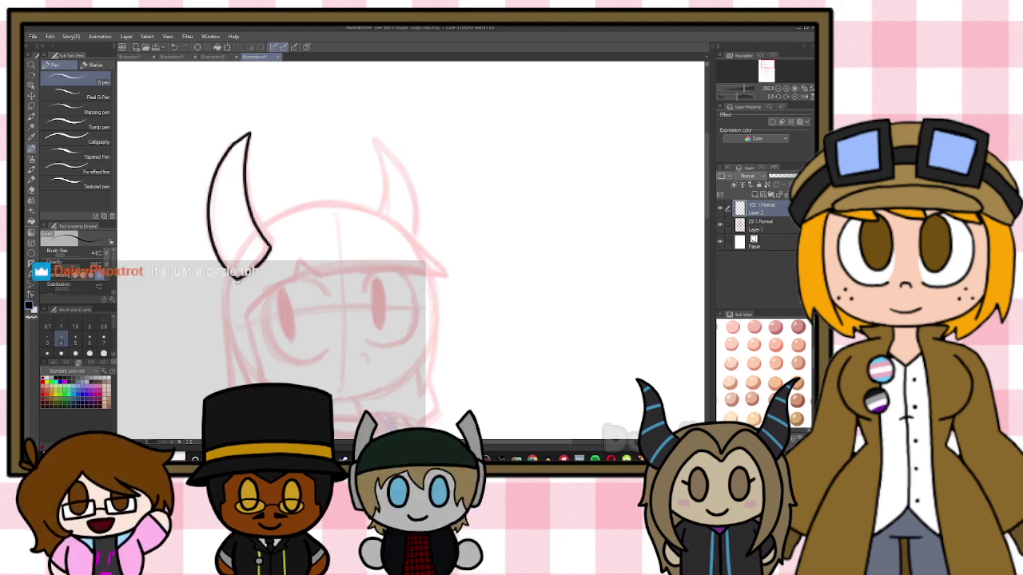
key("ctrl+z")
left_click_drag(238, 278, 265, 259)
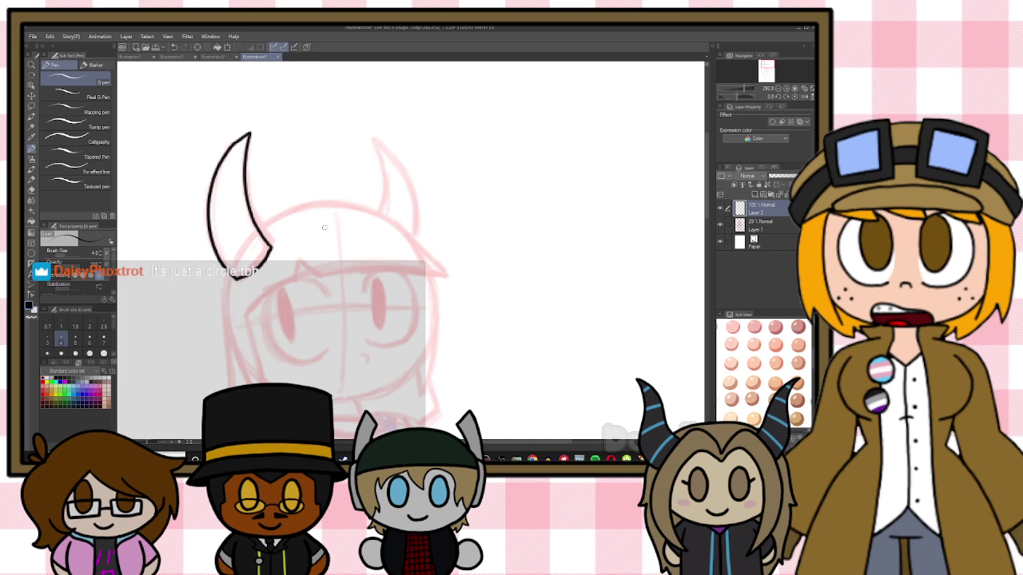
Ink the lower edge of the fringe with its pointed notch, plus the tapered side lock beneath the larger horn
mouse_move(247, 314)
left_mouse_down()
mouse_move(298, 281)
mouse_move(298, 257)
mouse_move(323, 279)
mouse_move(445, 275)
left_mouse_up()
key("ctrl+z")
left_click_drag(318, 273, 449, 278)
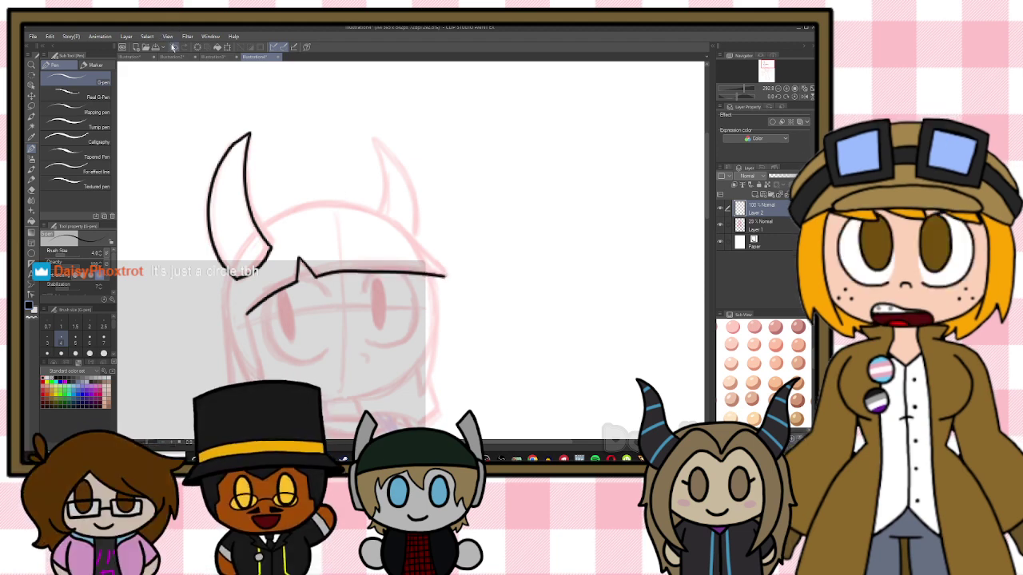
scroll(337, 114, "up", 1)
left_click_drag(336, 115, 364, 169)
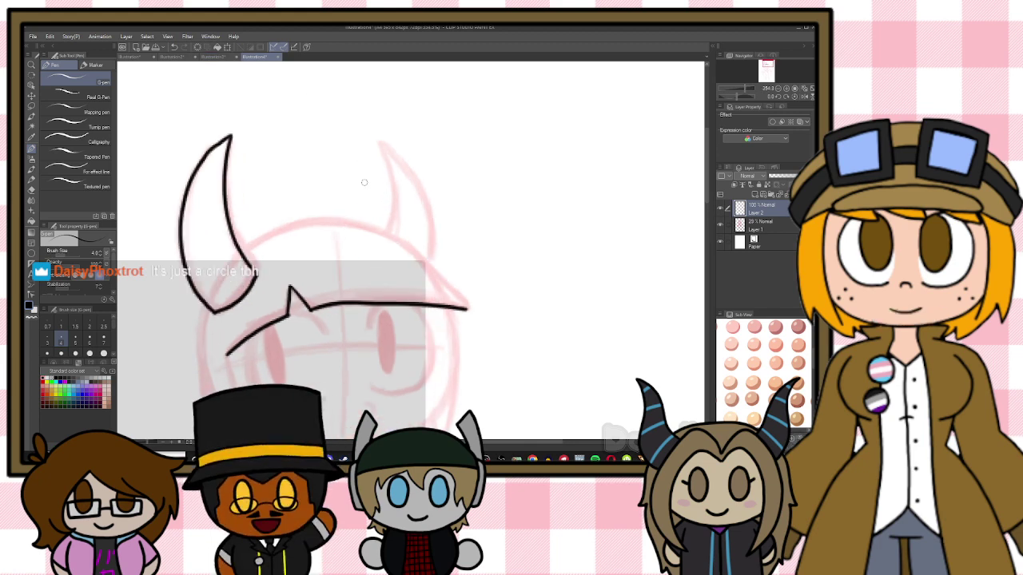
scroll(258, 244, "down", 3)
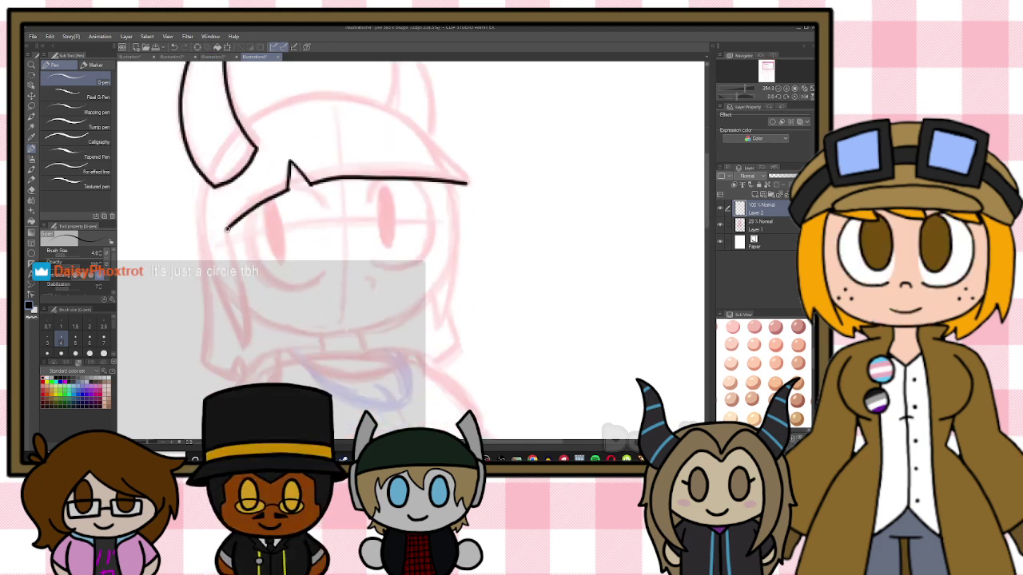
mouse_move(227, 229)
left_mouse_down()
mouse_move(247, 345)
mouse_move(220, 276)
left_mouse_up()
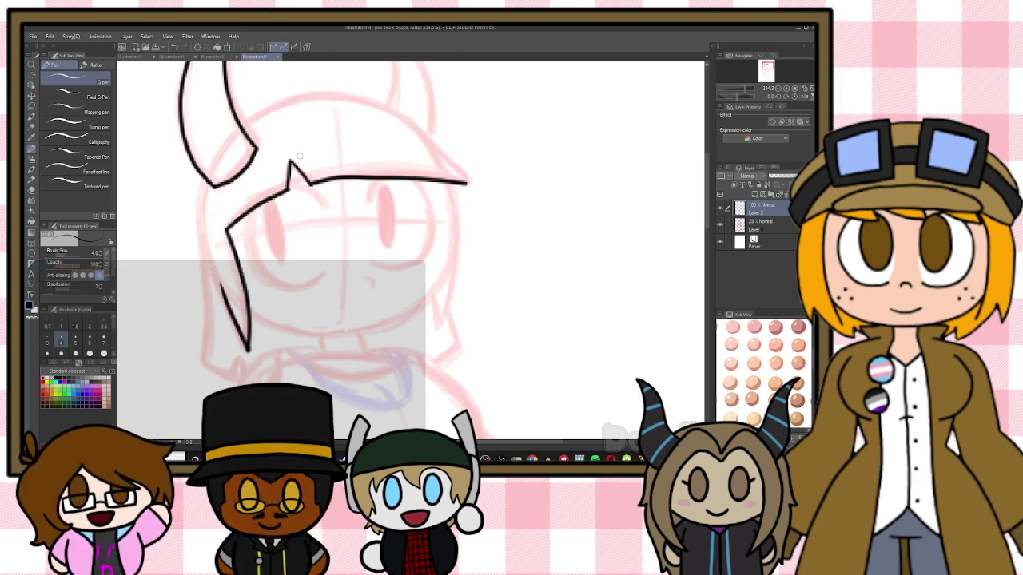
key("ctrl+z")
mouse_move(227, 229)
left_mouse_down()
mouse_move(245, 289)
mouse_move(243, 347)
mouse_move(219, 280)
left_mouse_up()
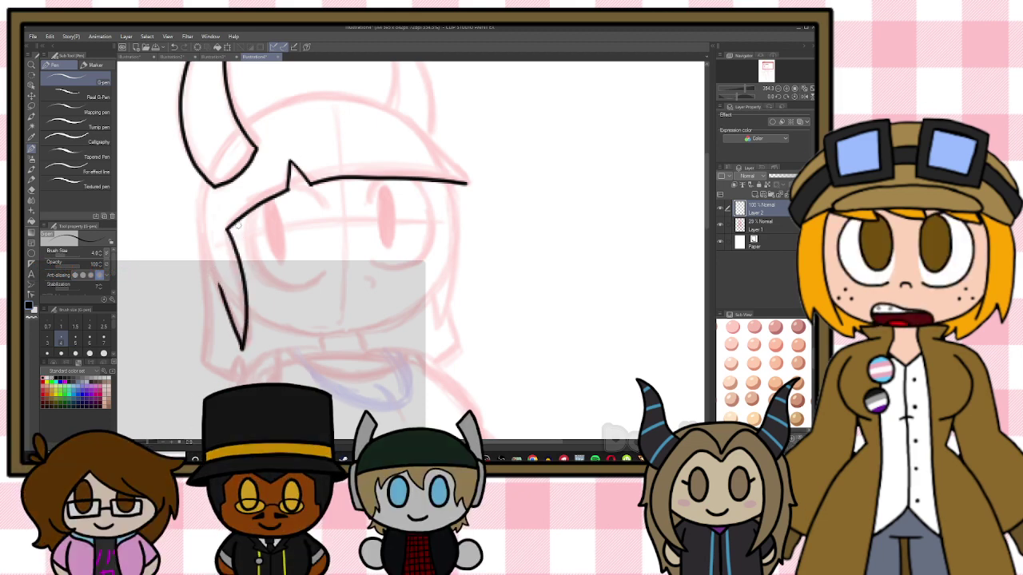
Ink the hair's outer contour from beneath the larger horn and over the crown to the fringe tip, plus the second horn
scroll(686, 177, "up", 3)
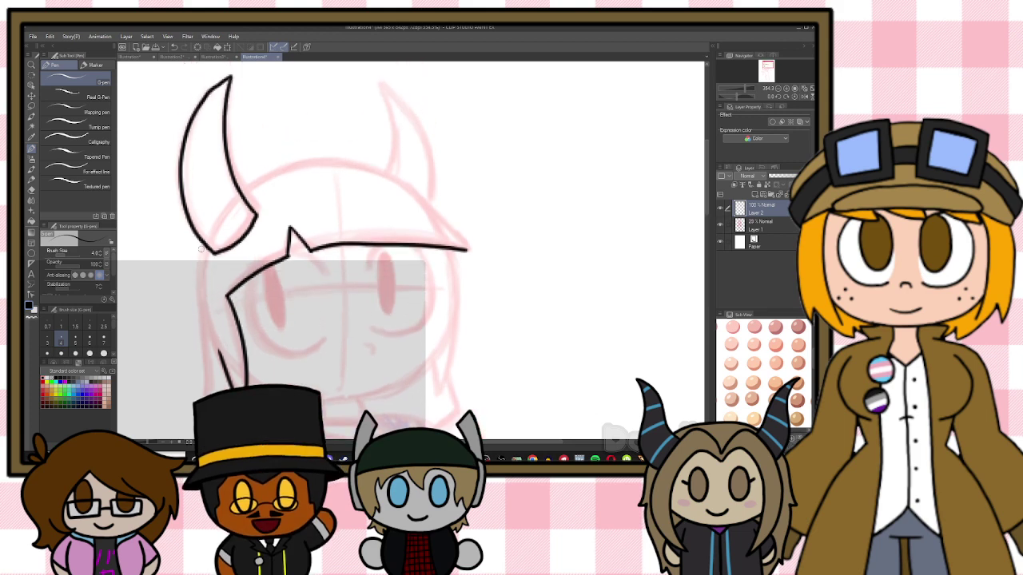
left_click_drag(203, 242, 204, 355)
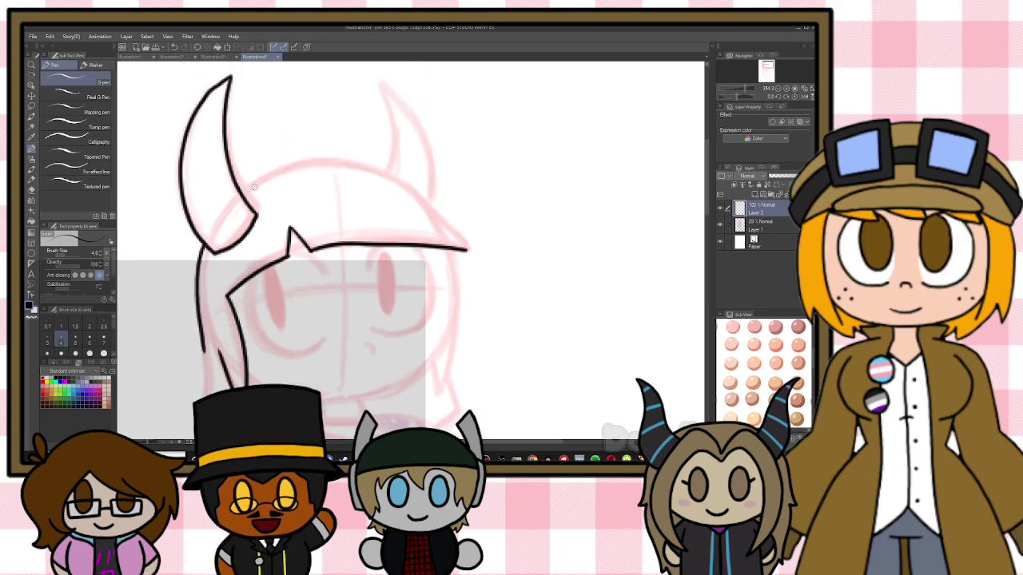
mouse_move(242, 191)
left_mouse_down()
mouse_move(312, 160)
mouse_move(364, 161)
mouse_move(417, 184)
mouse_move(468, 249)
left_mouse_up()
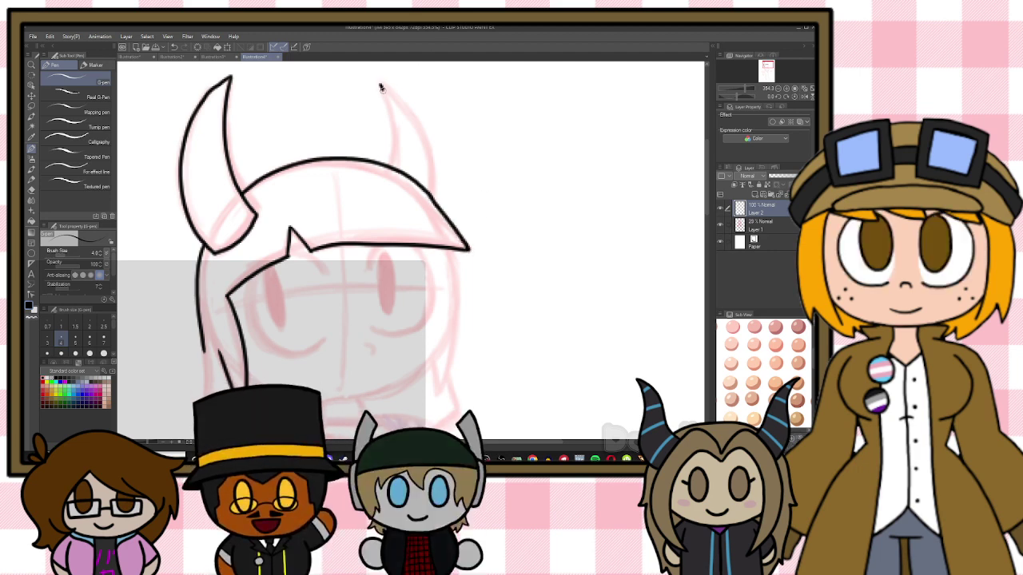
left_click_drag(380, 85, 394, 166)
mouse_move(379, 84)
left_mouse_down()
mouse_move(423, 130)
mouse_move(434, 186)
left_mouse_up()
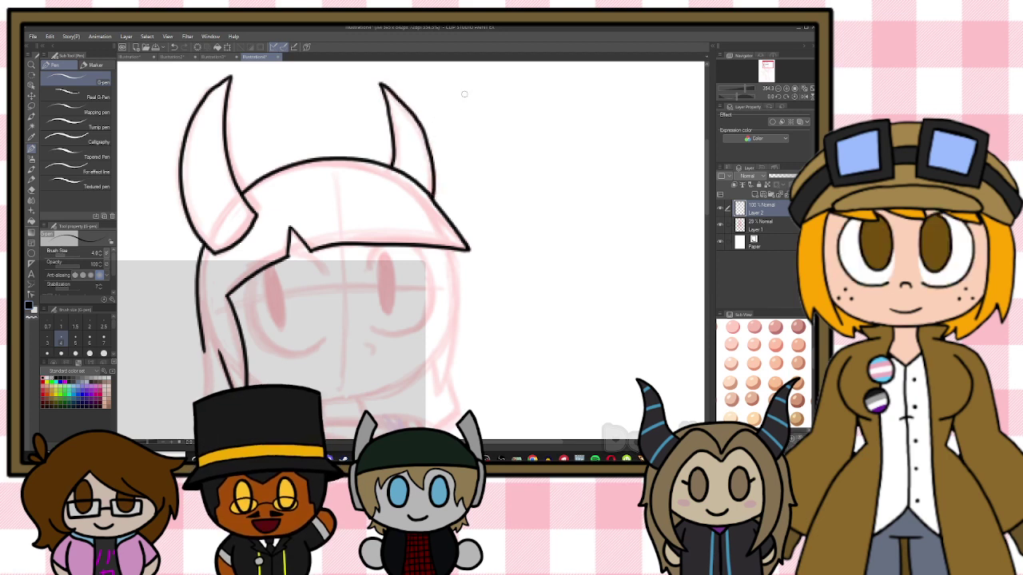
Ink the eye beside the larger horn as an open round outline with a narrow vertical oval pupil
left_click_drag(291, 253, 326, 277)
mouse_move(252, 286)
left_mouse_down()
mouse_move(246, 315)
mouse_move(282, 355)
mouse_move(325, 339)
left_mouse_up()
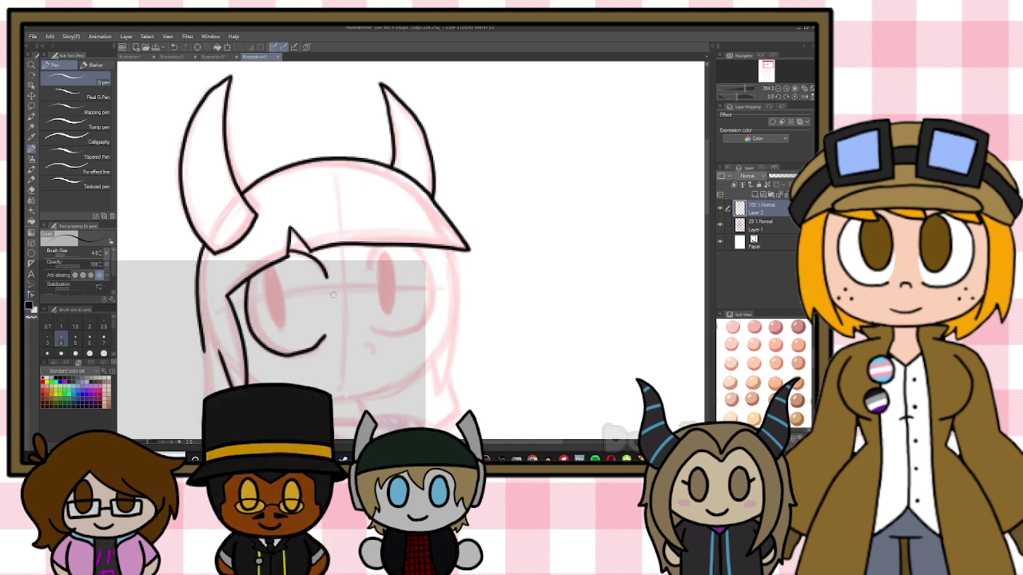
key("ctrl+z")
mouse_move(249, 279)
left_mouse_down()
mouse_move(248, 315)
mouse_move(263, 347)
mouse_move(326, 338)
left_mouse_up()
mouse_move(263, 271)
left_mouse_down()
mouse_move(283, 328)
mouse_move(270, 264)
left_mouse_up()
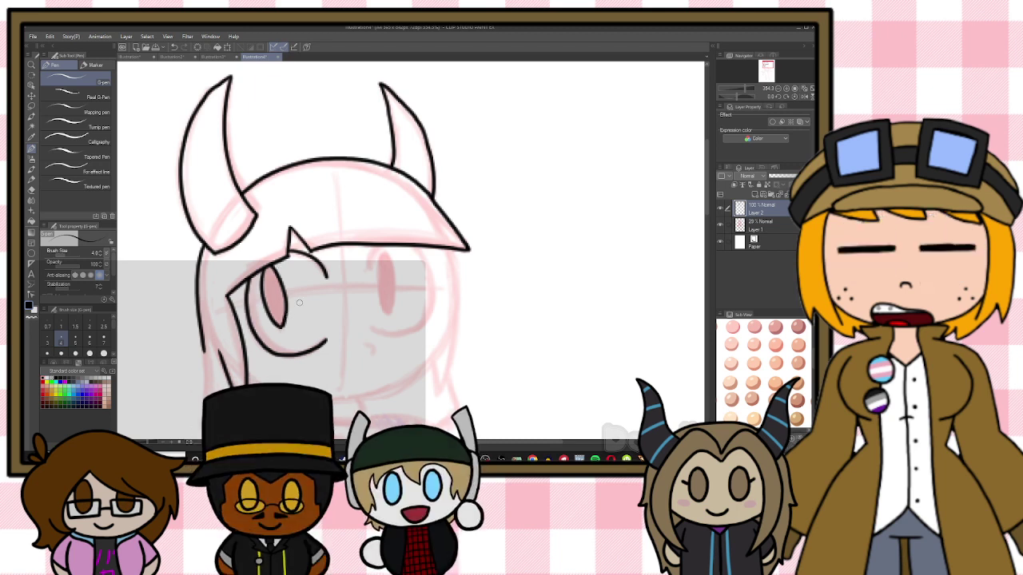
Ink the second eye under the straight part of the fringe, with an open round outline and a narrow oval pupil
mouse_move(368, 269)
left_mouse_down()
mouse_move(379, 244)
mouse_move(368, 253)
mouse_move(378, 244)
mouse_move(430, 270)
mouse_move(435, 316)
mouse_move(404, 339)
mouse_move(372, 332)
left_mouse_up()
key("ctrl+z")
key("ctrl+z")
key("ctrl+z")
key("ctrl+z")
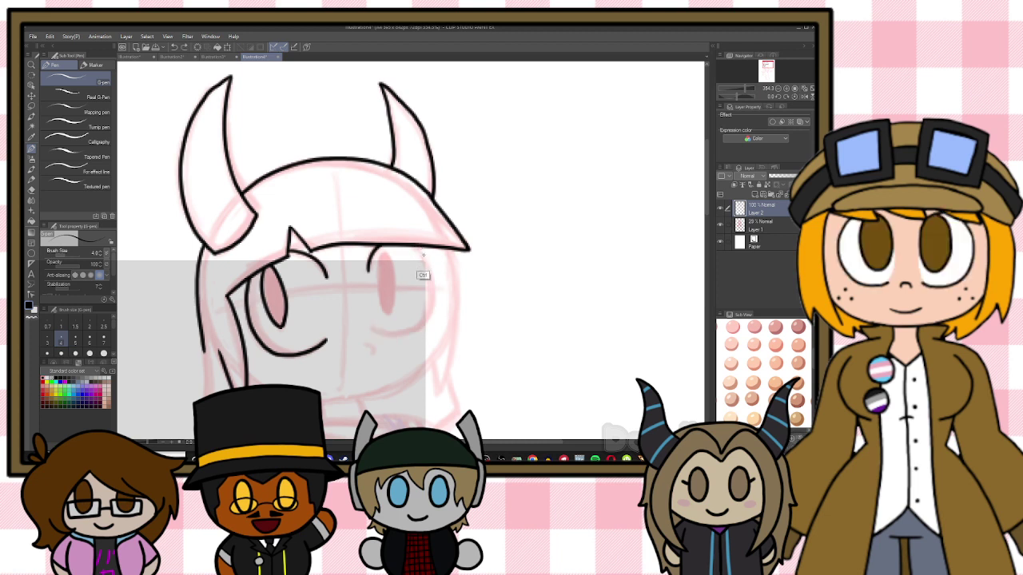
mouse_move(416, 246)
left_mouse_down()
mouse_move(437, 283)
mouse_move(433, 314)
mouse_move(409, 334)
mouse_move(375, 327)
left_mouse_up()
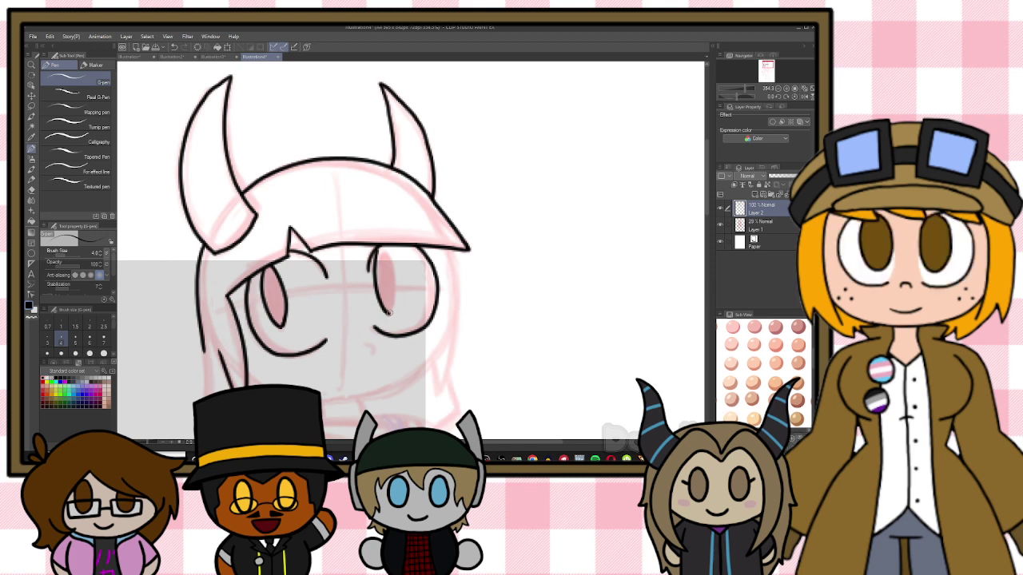
left_click_drag(374, 264, 388, 312)
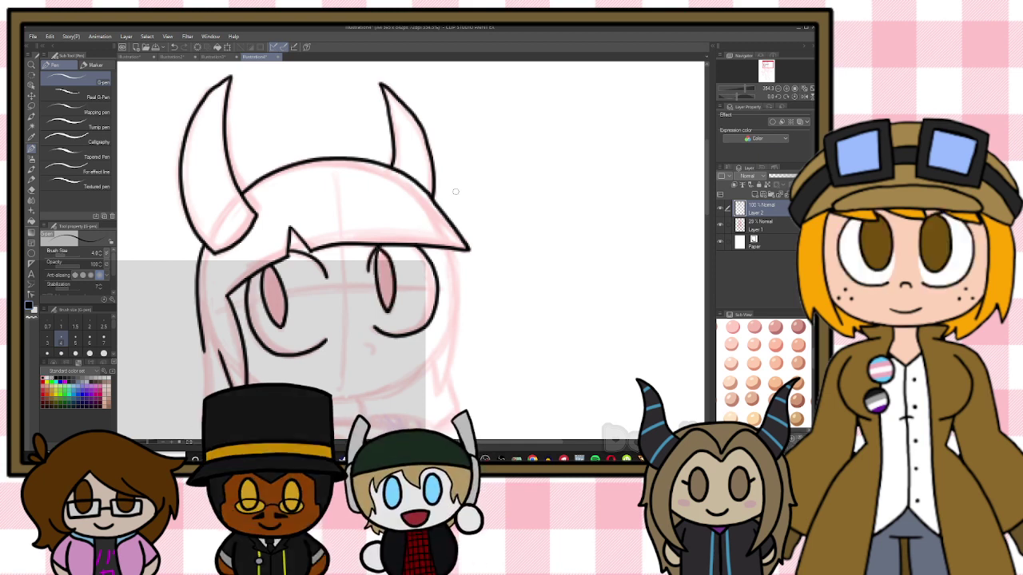
key("ctrl+z")
Ink a small hooked nose and the tapered hair lock hanging from the fringe tip beside the cheek
left_click_drag(363, 345, 379, 349)
left_click_drag(439, 250, 433, 395)
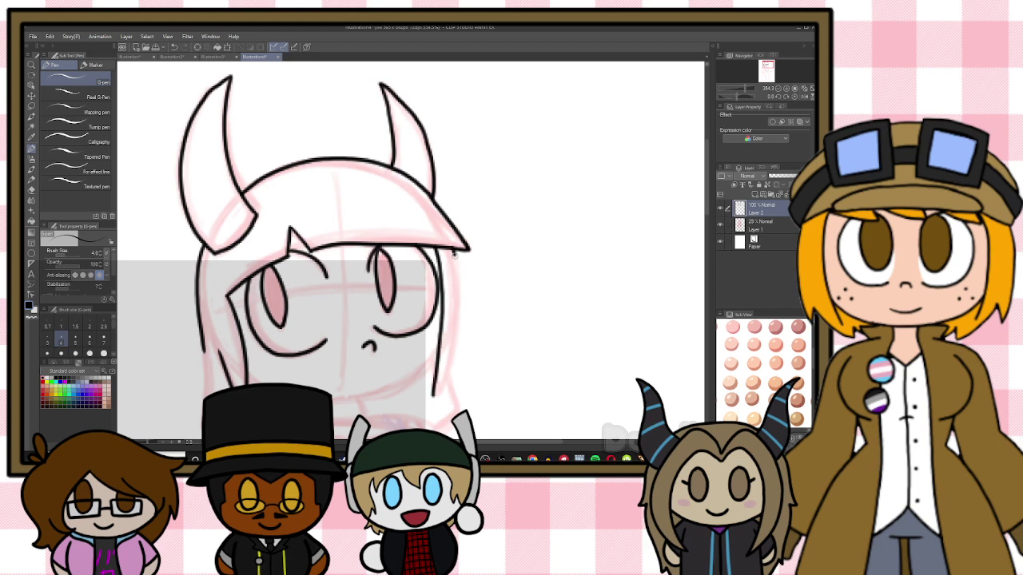
mouse_move(453, 254)
left_mouse_down()
mouse_move(453, 344)
mouse_move(435, 393)
left_mouse_up()
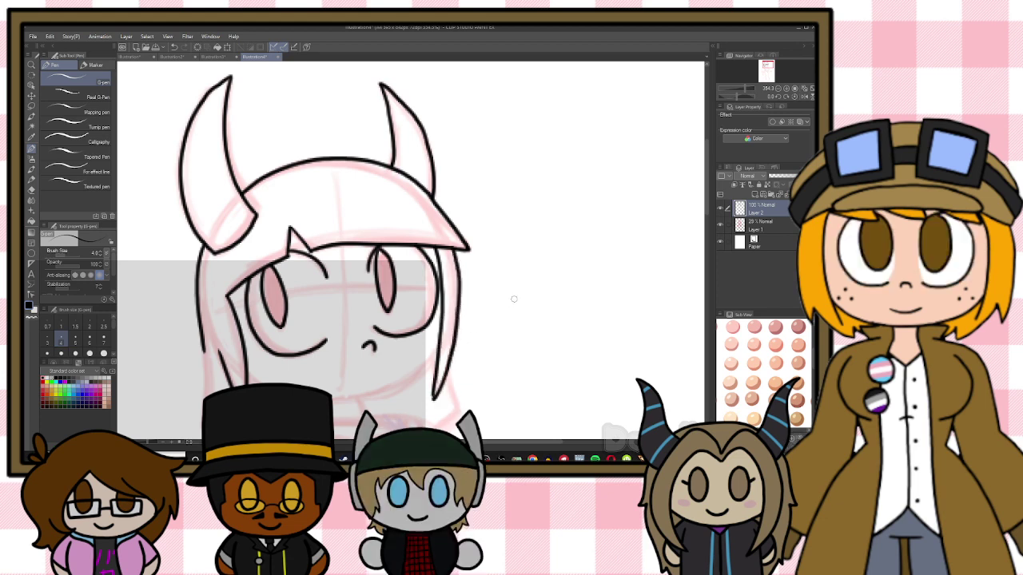
left_click_drag(706, 214, 707, 215)
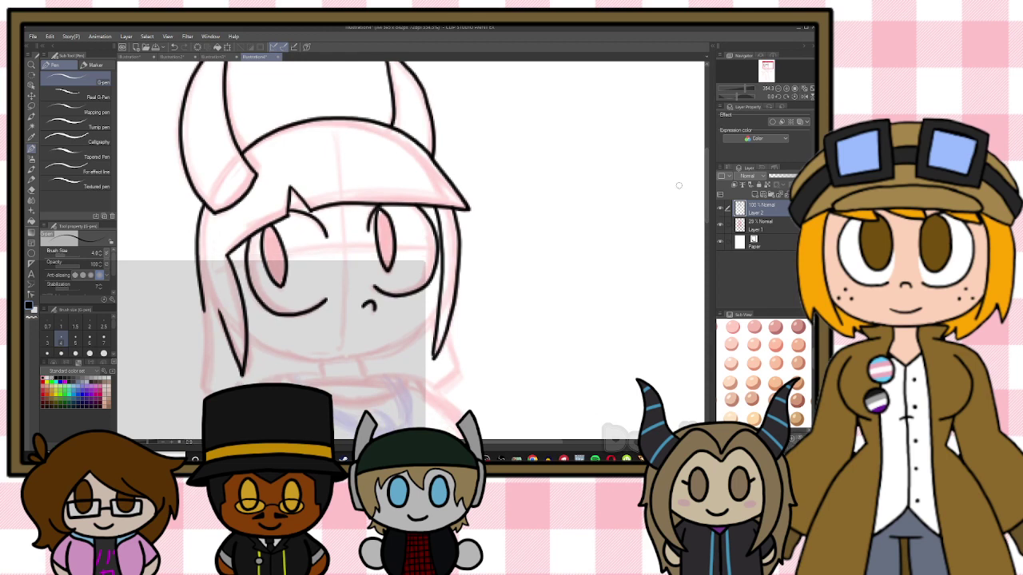
key("ctrl+z")
key("ctrl+z")
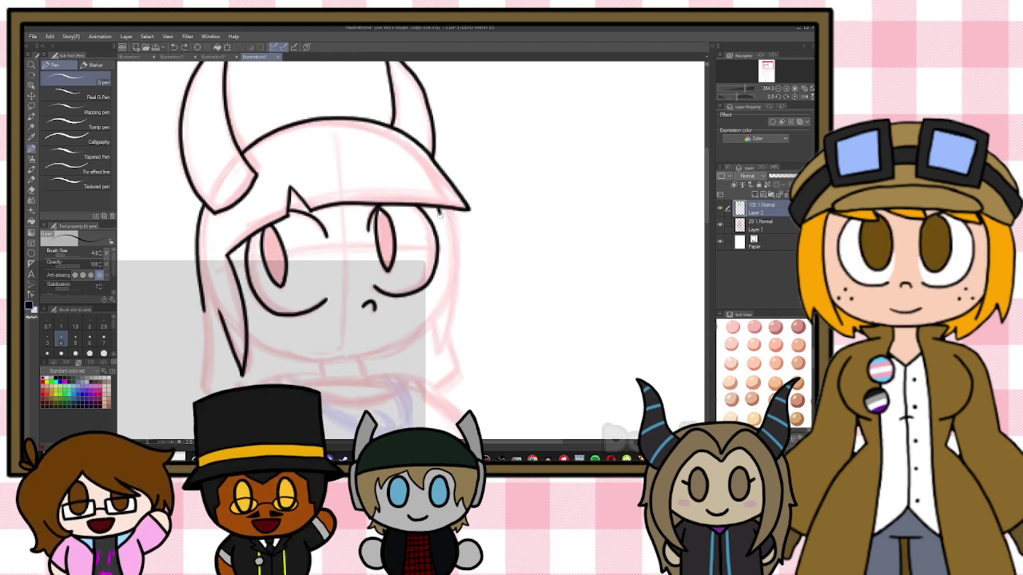
left_click_drag(438, 208, 436, 355)
left_click_drag(459, 200, 454, 317)
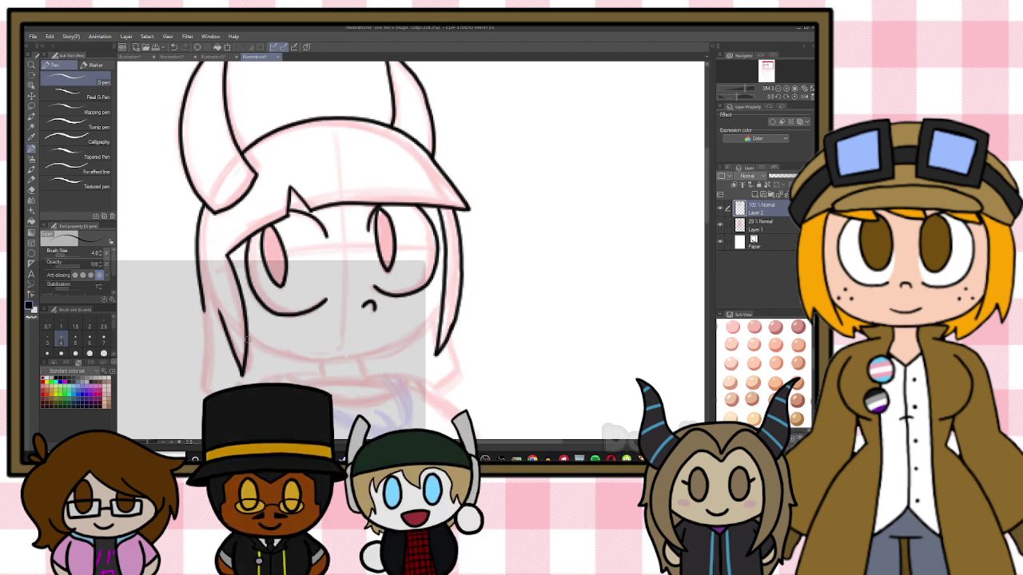
Ink the curved jawline between the two side locks and a small mouth with a single fang
mouse_move(247, 338)
left_mouse_down()
mouse_move(332, 362)
mouse_move(395, 348)
mouse_move(425, 330)
left_mouse_up()
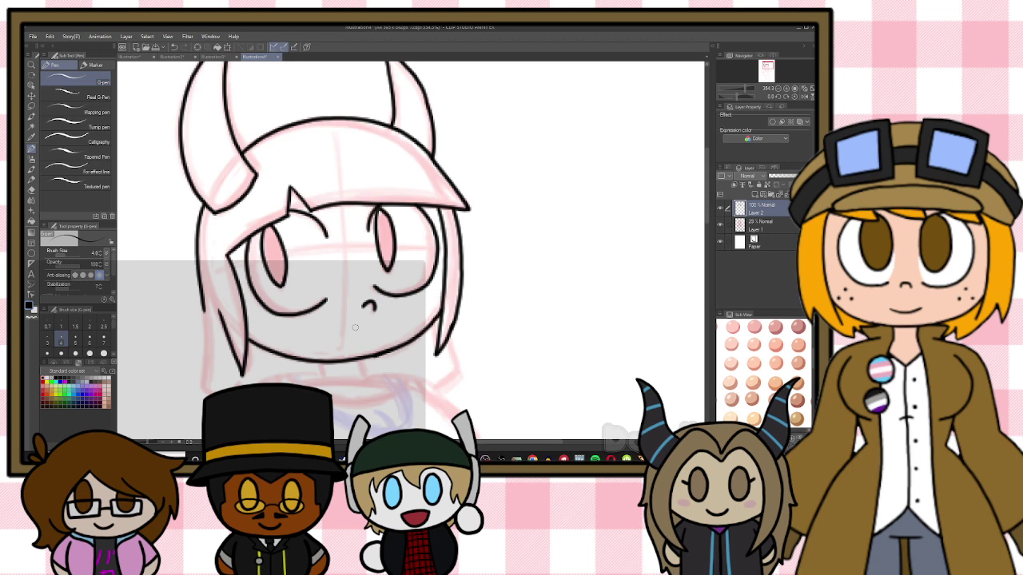
left_click_drag(320, 344, 344, 343)
Ink the short neck below the jaw and the scooped neckline along the blue guide
scroll(325, 308, "down", 4)
scroll(325, 308, "up", 1)
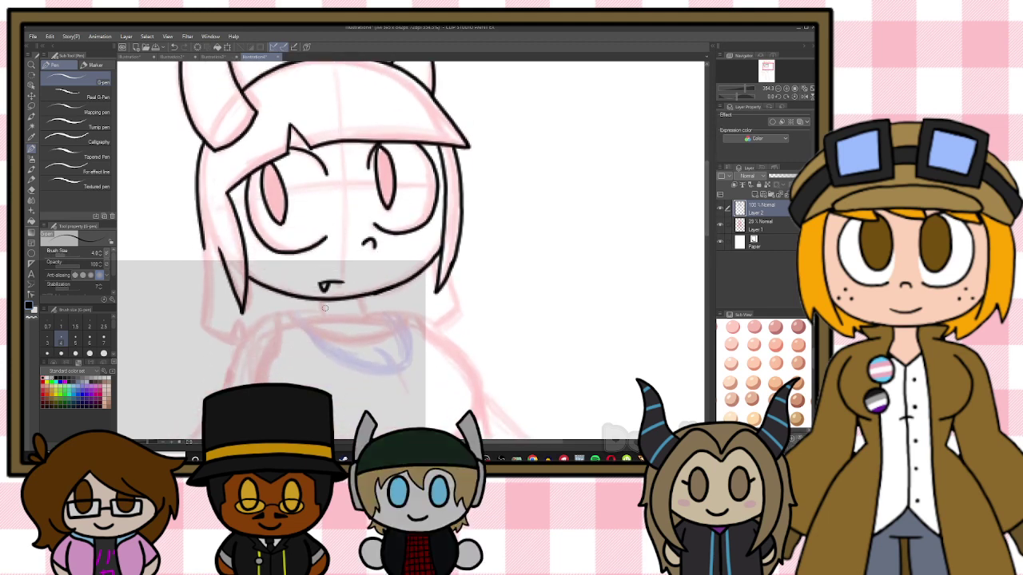
mouse_move(324, 299)
left_mouse_down()
mouse_move(323, 313)
mouse_move(388, 313)
left_mouse_up()
mouse_move(297, 313)
left_mouse_down()
mouse_move(325, 313)
mouse_move(294, 321)
mouse_move(345, 370)
mouse_move(403, 377)
mouse_move(411, 340)
left_mouse_up()
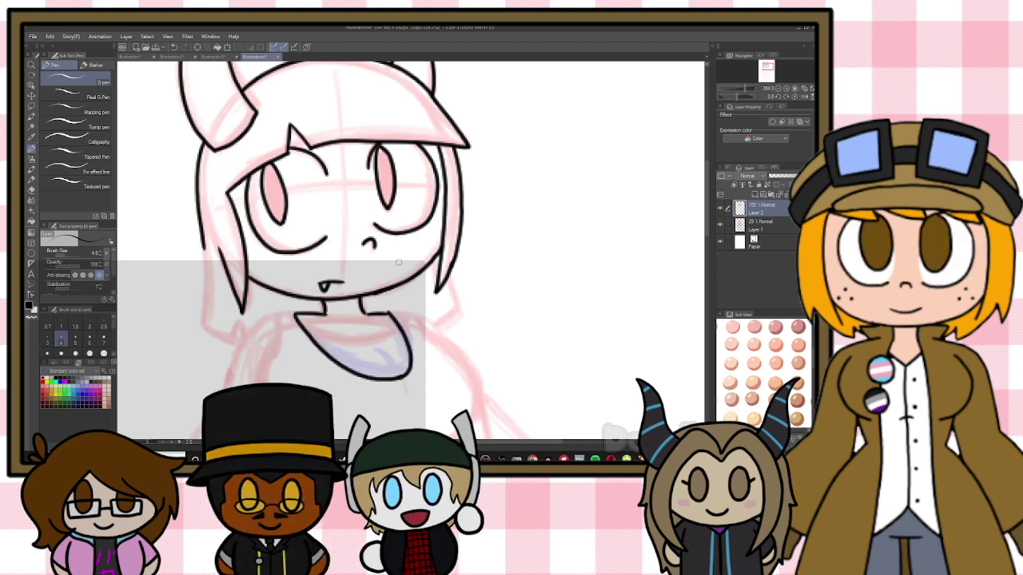
Ink a short curved crease inside the scooped neckline, redrawing it until it meets the neckline's lower edge
key("ctrl+z")
mouse_move(391, 313)
left_mouse_down()
mouse_move(410, 363)
mouse_move(403, 373)
mouse_move(375, 348)
mouse_move(396, 374)
mouse_move(409, 353)
mouse_move(374, 346)
mouse_move(400, 375)
left_mouse_up()
key("ctrl+z")
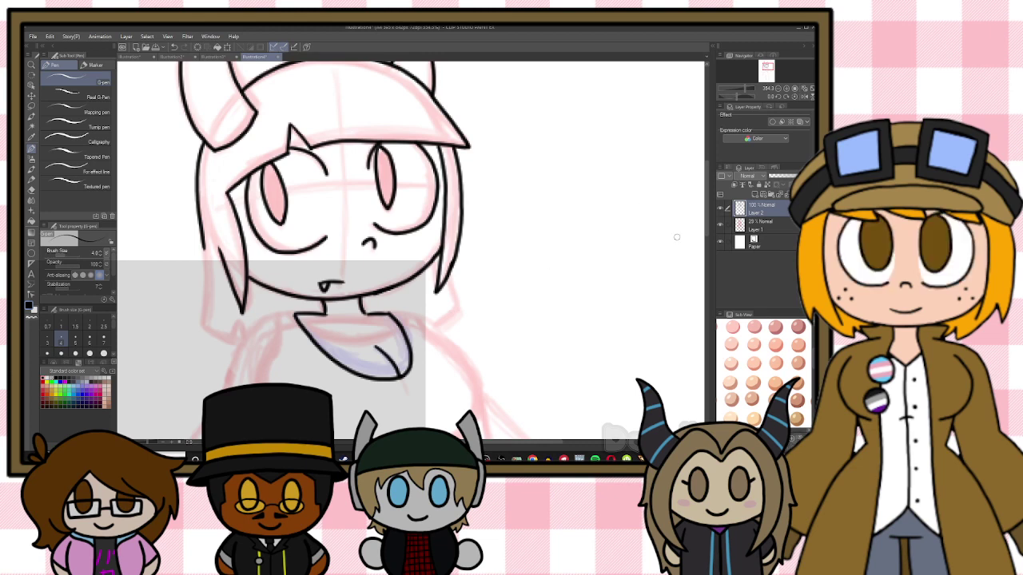
left_click_drag(706, 219, 707, 231)
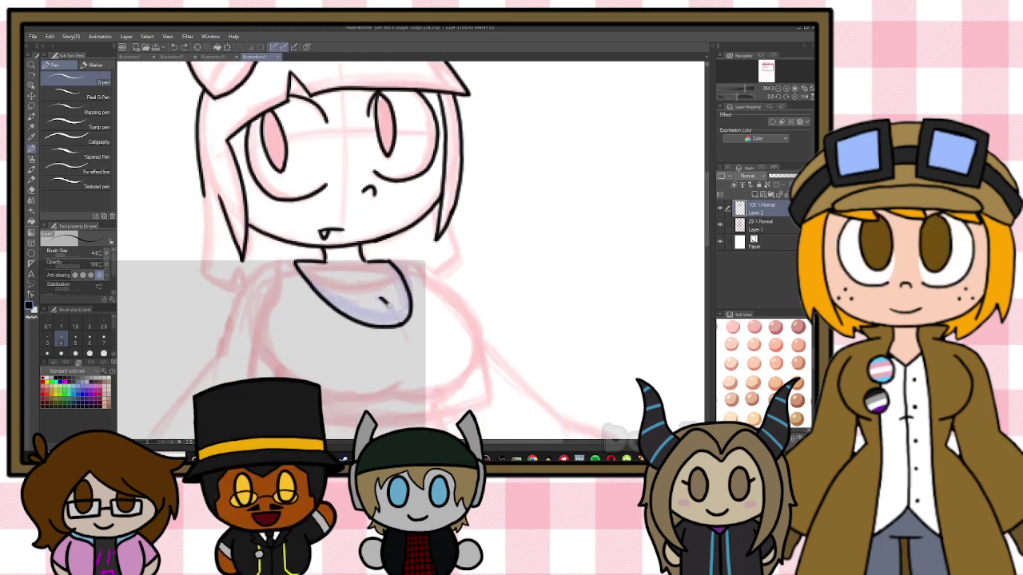
key("ctrl+z")
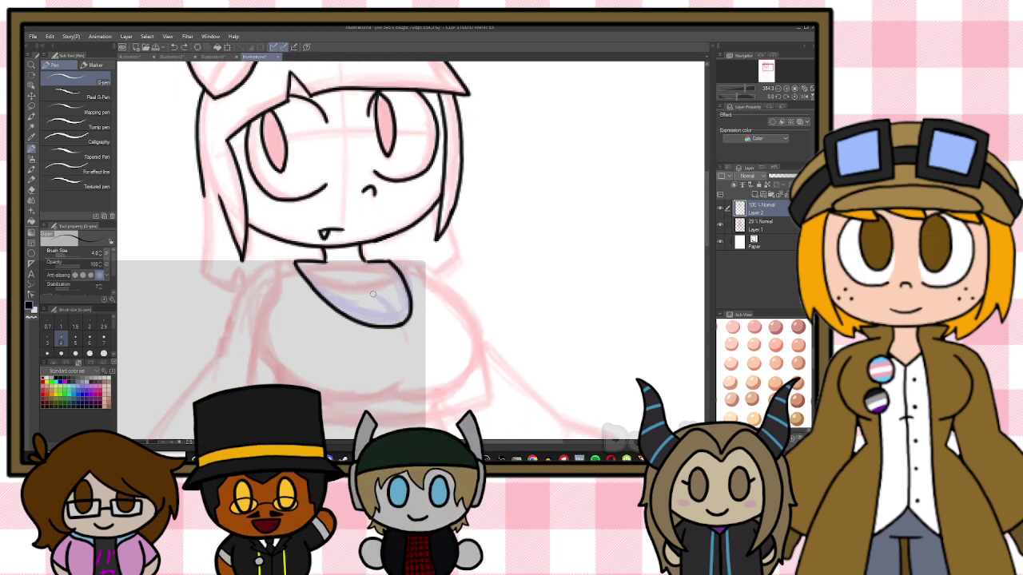
left_click_drag(375, 297, 392, 324)
key("ctrl+z")
Ink the shoulder and rounded side of the top on the character's left, plus the blunt back-hair ends on both sides of the neck
mouse_move(432, 278)
left_mouse_down()
mouse_move(479, 331)
mouse_move(491, 404)
left_mouse_up()
left_click_drag(704, 226, 704, 231)
left_click_drag(204, 179, 212, 269)
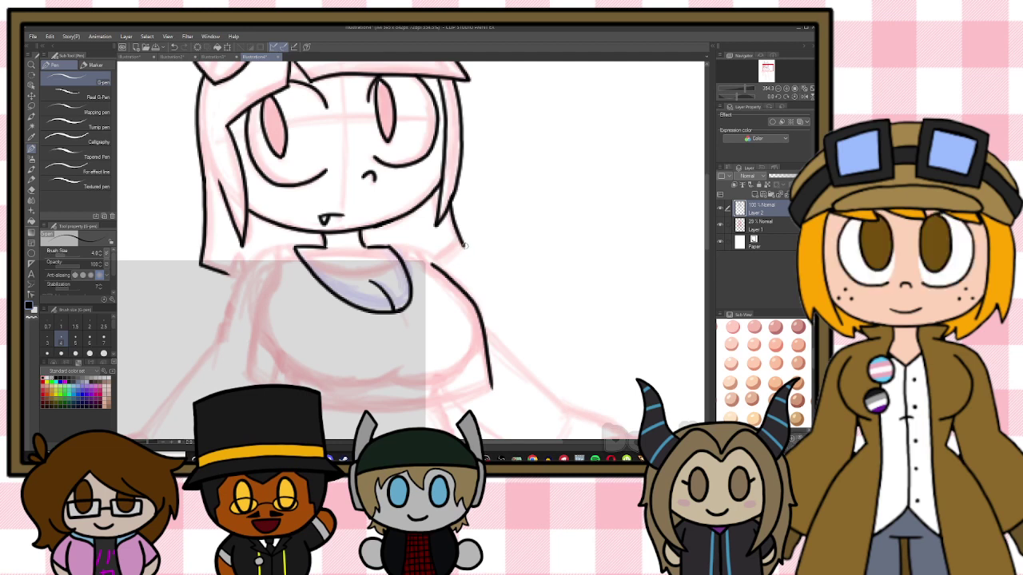
mouse_move(448, 260)
left_mouse_down()
mouse_move(464, 239)
mouse_move(394, 245)
mouse_move(424, 247)
mouse_move(400, 247)
mouse_move(441, 260)
left_mouse_up()
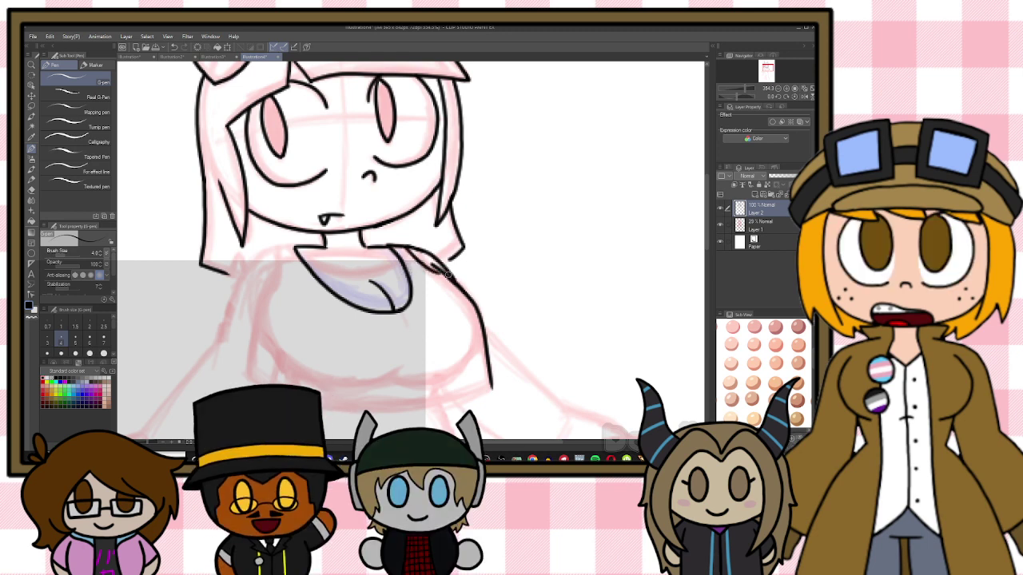
left_click_drag(412, 249, 446, 278)
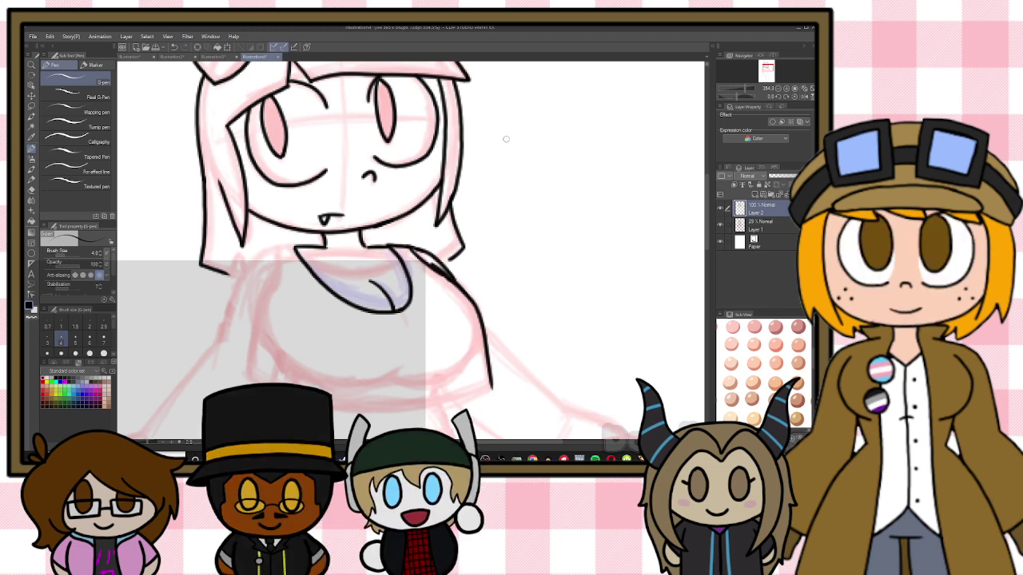
Ink the other side of the top from shoulder to waist, close it with a curved hem, and add a short fold line above the hem
mouse_move(274, 250)
left_mouse_down()
mouse_move(302, 248)
mouse_move(258, 315)
mouse_move(250, 371)
left_mouse_up()
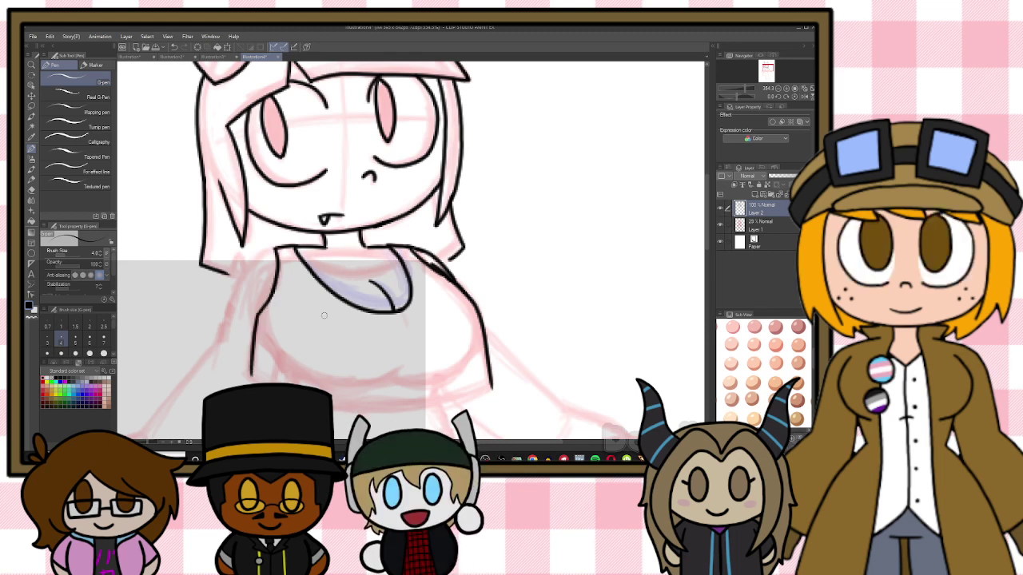
key("ctrl+z")
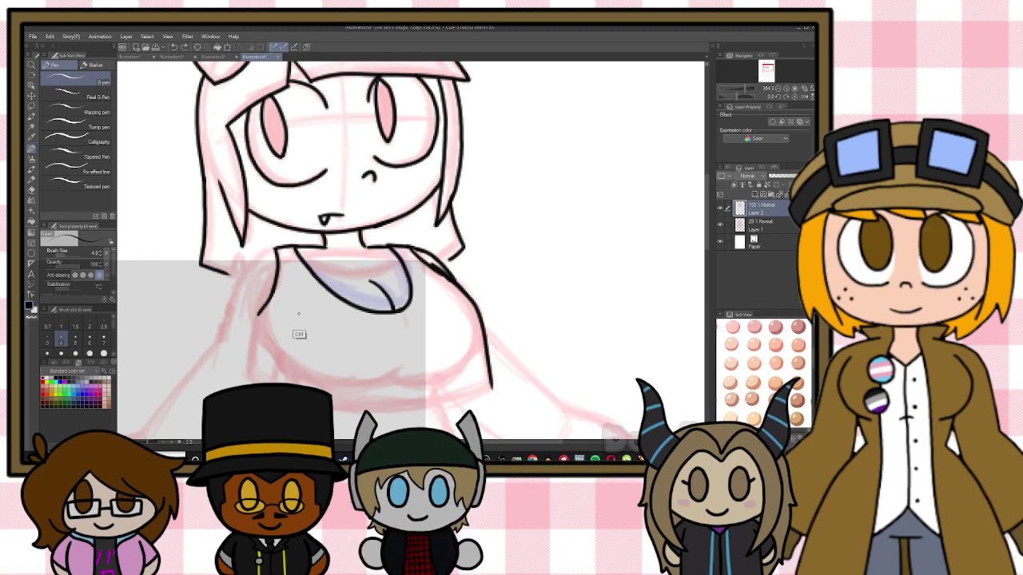
key("ctrl+z")
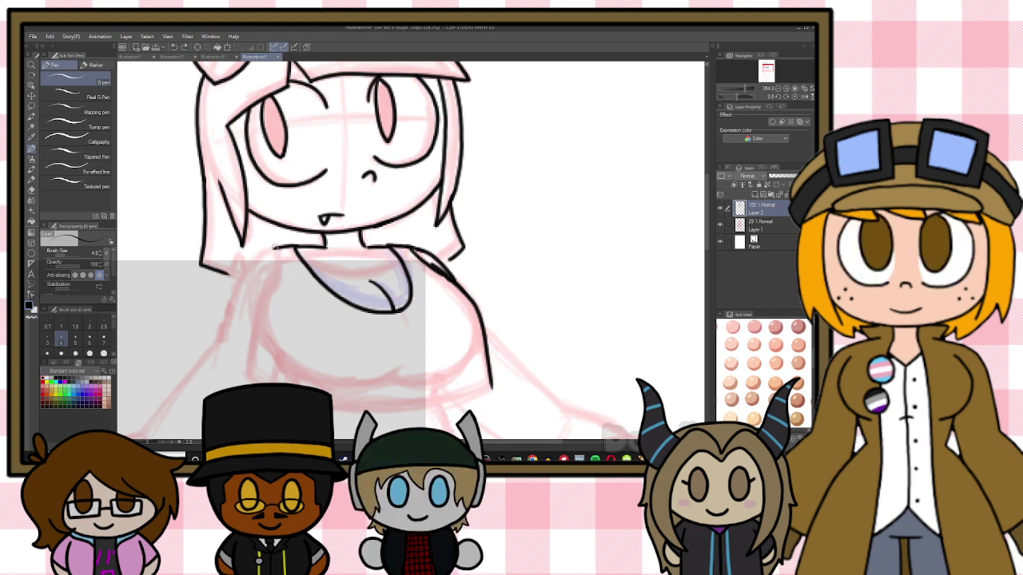
mouse_move(276, 248)
left_mouse_down()
mouse_move(248, 380)
mouse_move(287, 399)
mouse_move(480, 400)
left_mouse_up()
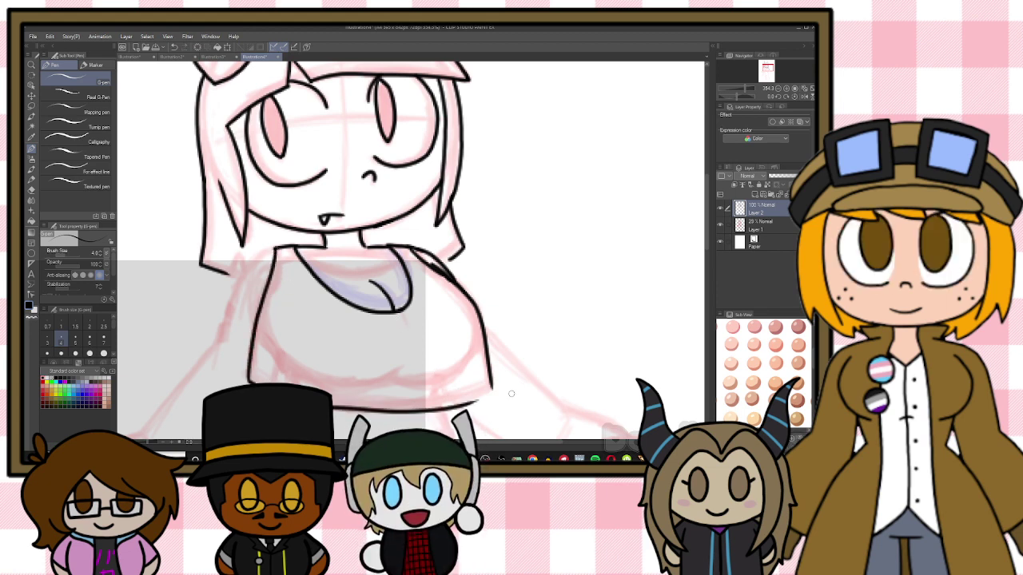
key("ctrl+z")
left_click_drag(251, 381, 480, 394)
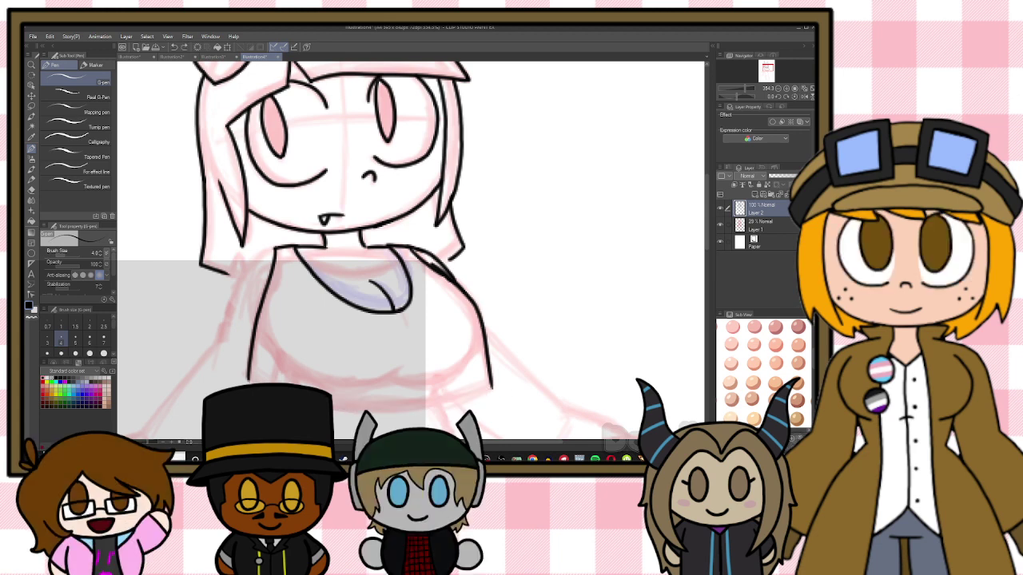
mouse_move(251, 382)
left_mouse_down()
mouse_move(371, 414)
mouse_move(492, 382)
left_mouse_up()
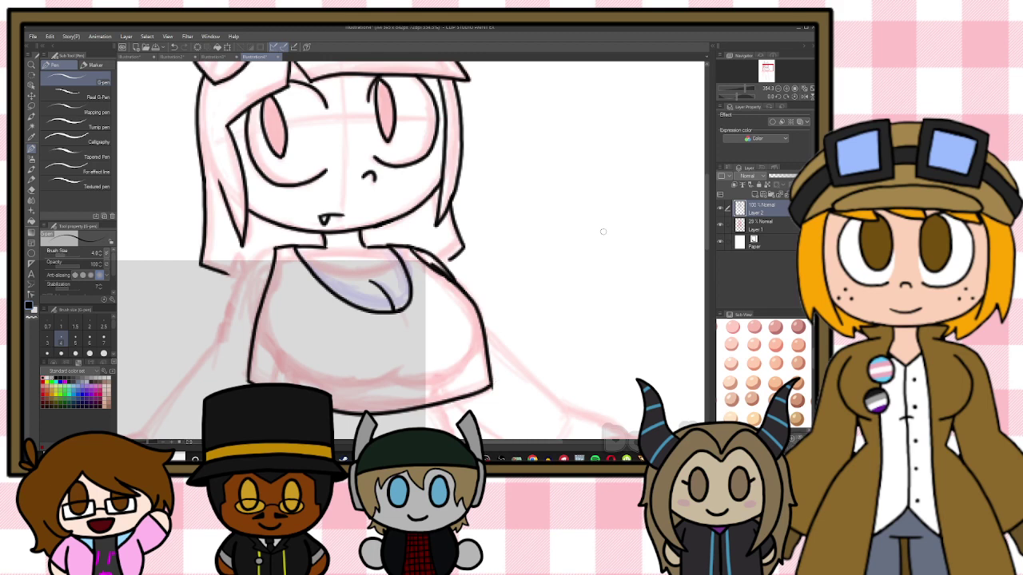
key("e")
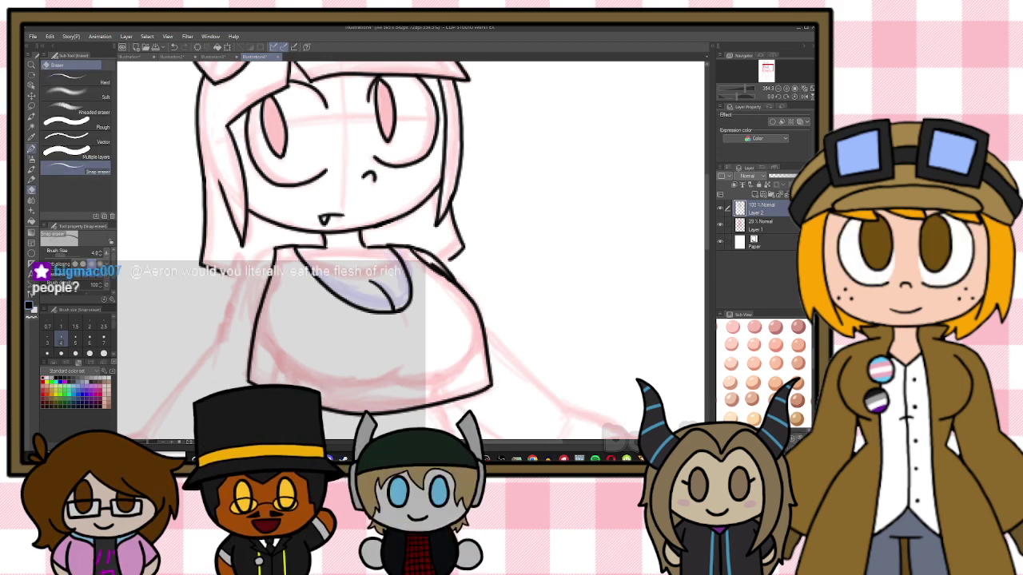
key("p")
left_click_drag(403, 367, 389, 394)
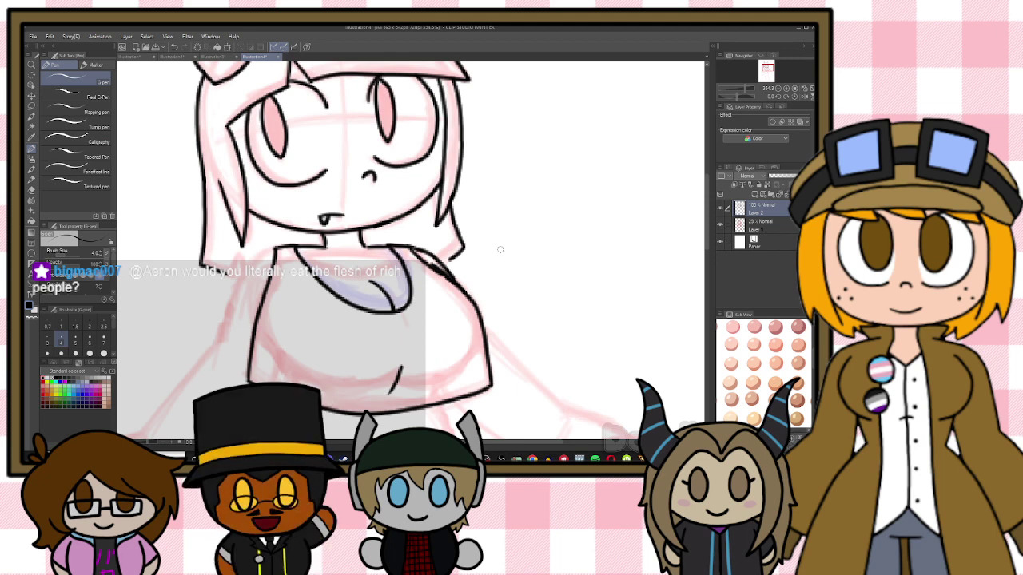
Ink the character's right shoulder and upper arm up to the hair, and the waist sides and navel mark below the hem
scroll(217, 280, "down", 3)
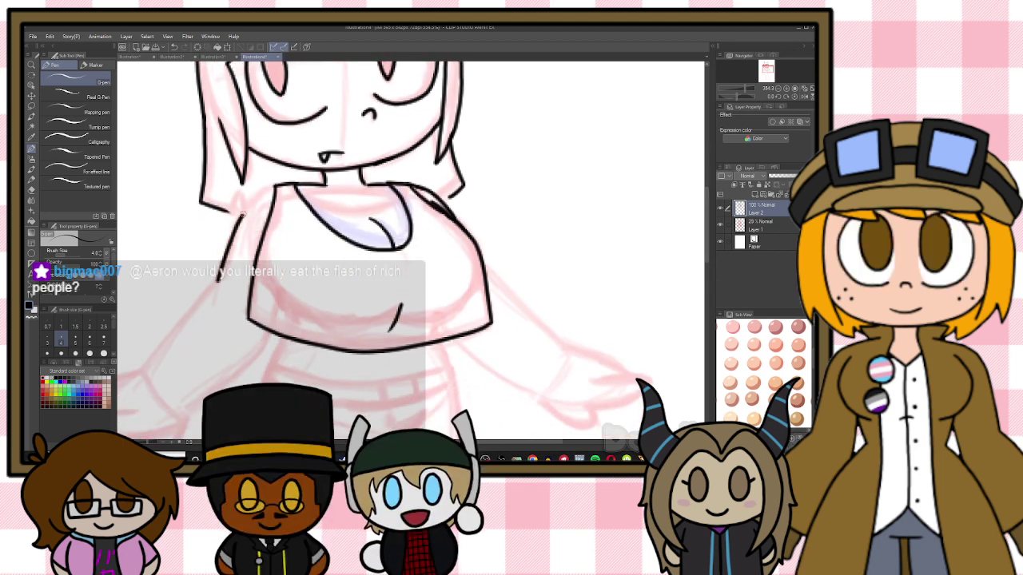
left_click_drag(240, 215, 269, 185)
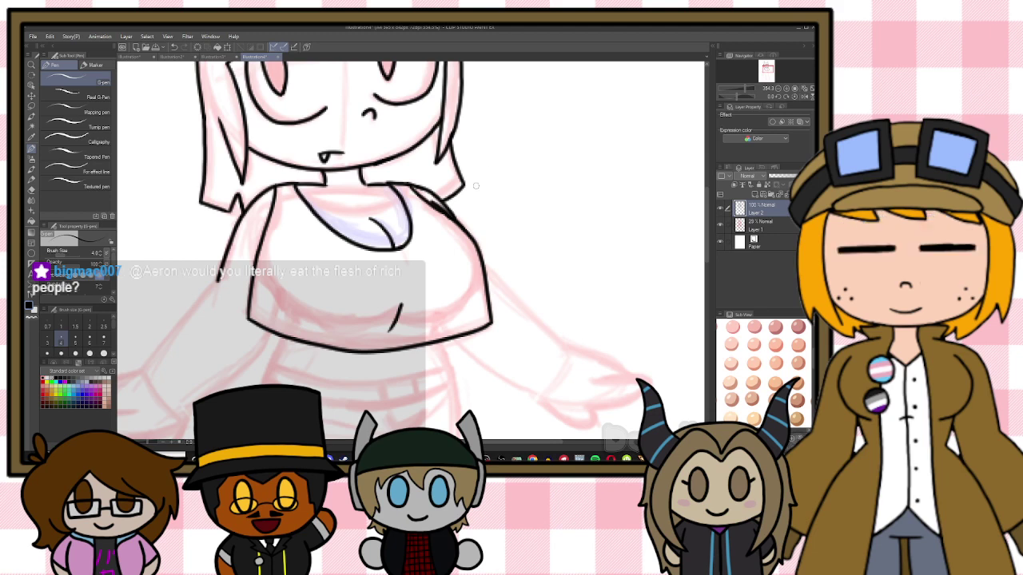
left_click_drag(282, 340, 272, 366)
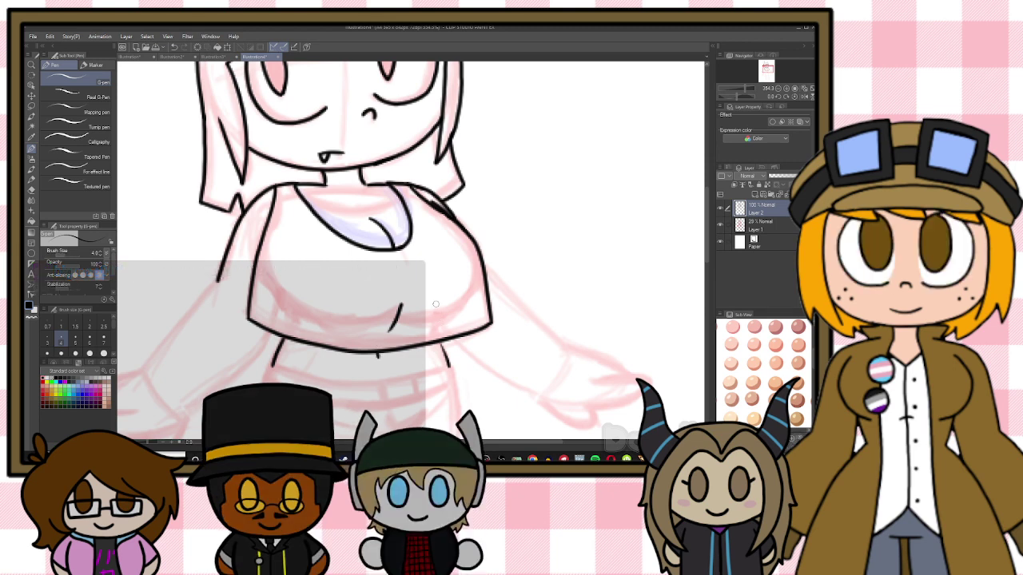
Ink both edges of the character's right forearm from the elbow and hem down to the wrist
scroll(448, 307, "down", 4)
scroll(319, 320, "up", 3)
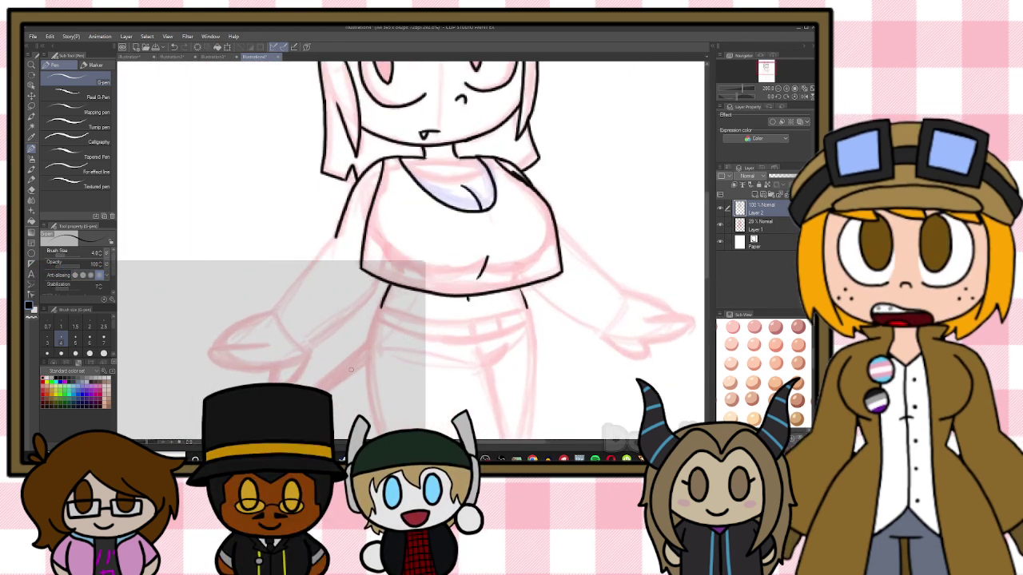
scroll(351, 370, "up", 1)
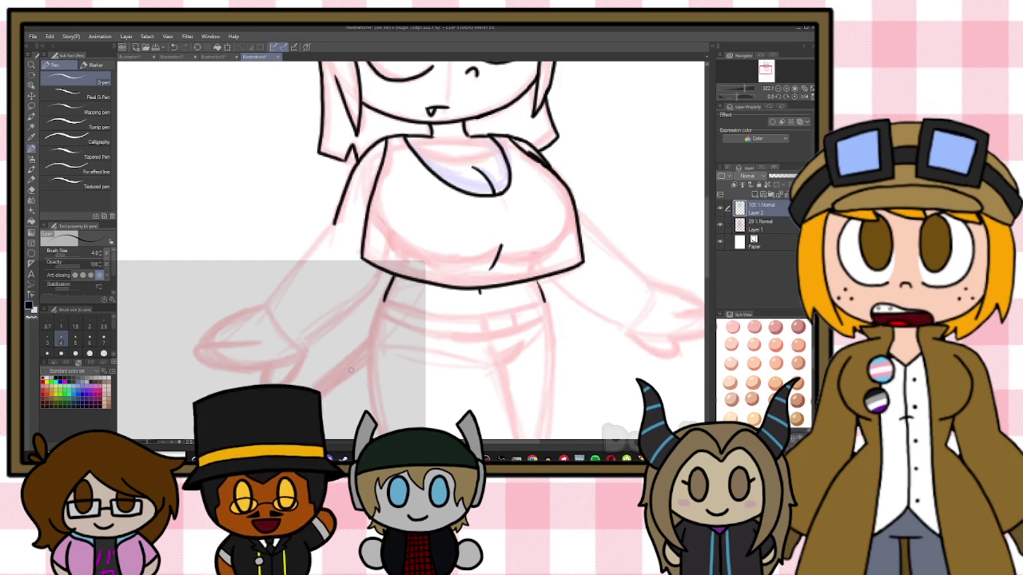
left_click_drag(334, 225, 265, 306)
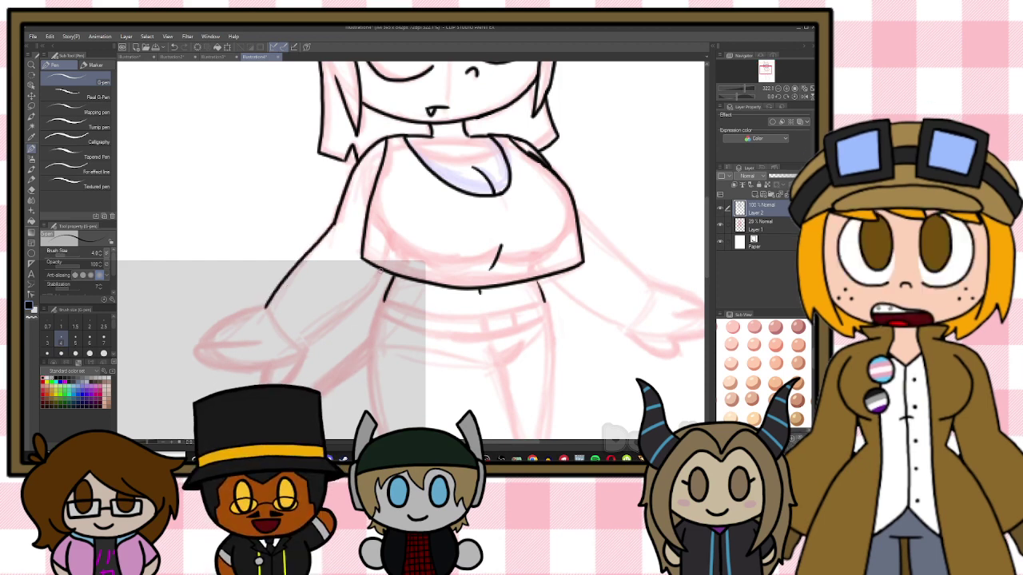
mouse_move(382, 271)
left_mouse_down()
mouse_move(310, 339)
mouse_move(360, 299)
mouse_move(220, 343)
mouse_move(264, 367)
left_mouse_up()
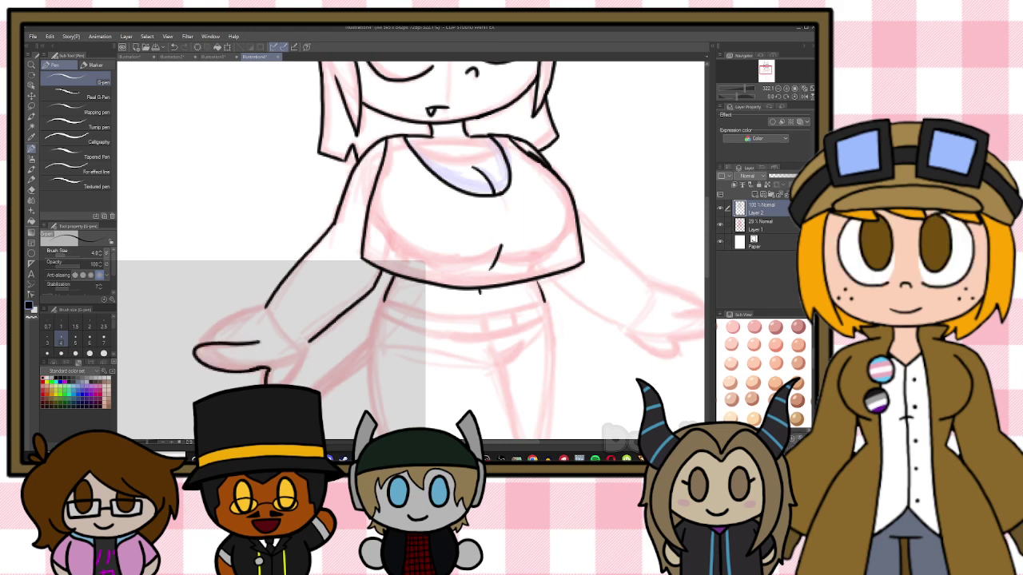
Ink the fingers and thumb of the character's right hand over the sketch, redrawing the first strokes
left_click_drag(309, 345, 297, 381)
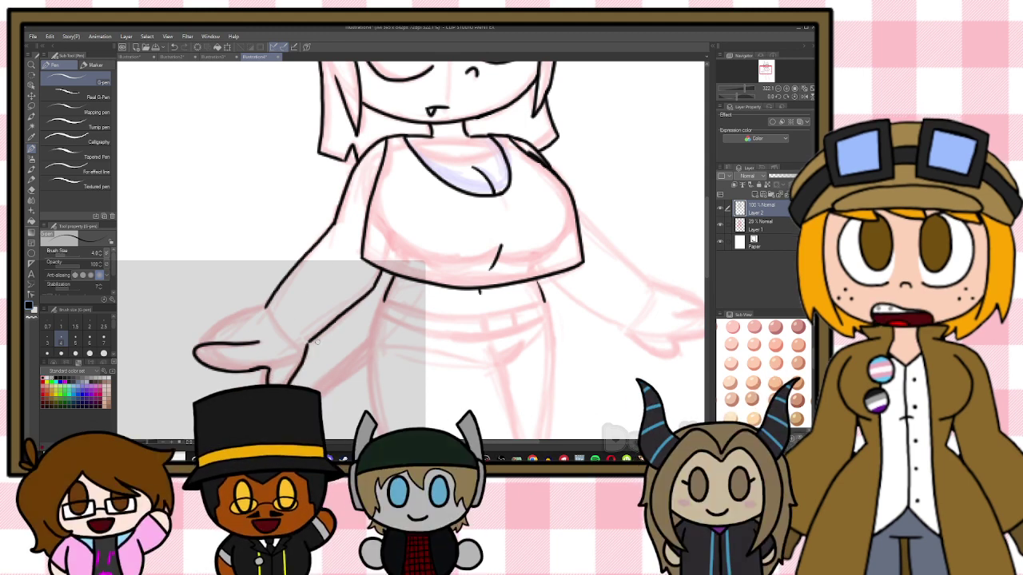
key("ctrl+z")
key("ctrl+z")
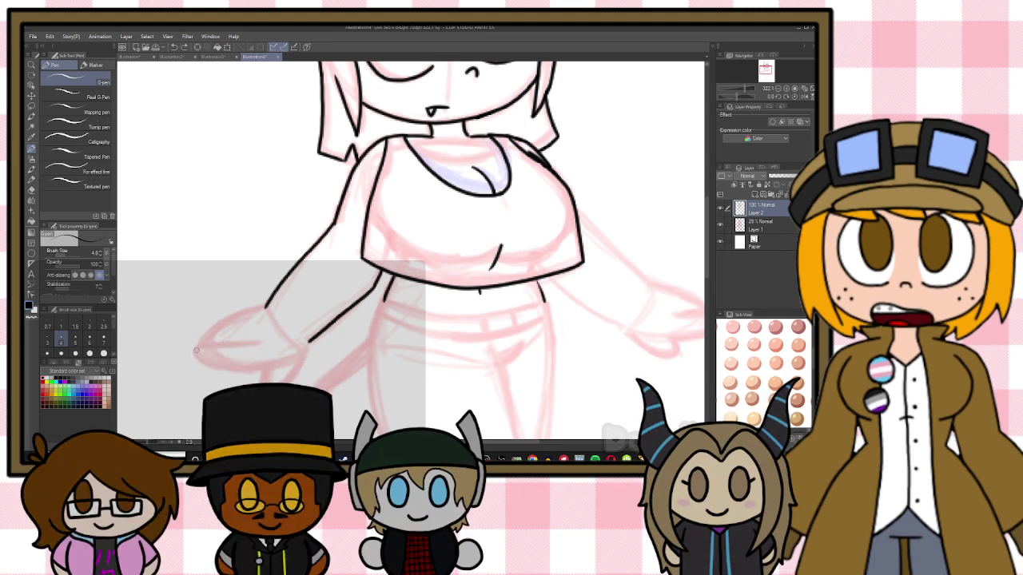
left_click_drag(196, 350, 258, 366)
mouse_move(196, 350)
left_mouse_down()
mouse_move(241, 344)
mouse_move(231, 367)
mouse_move(270, 360)
left_mouse_up()
key("ctrl+z")
key("ctrl+z")
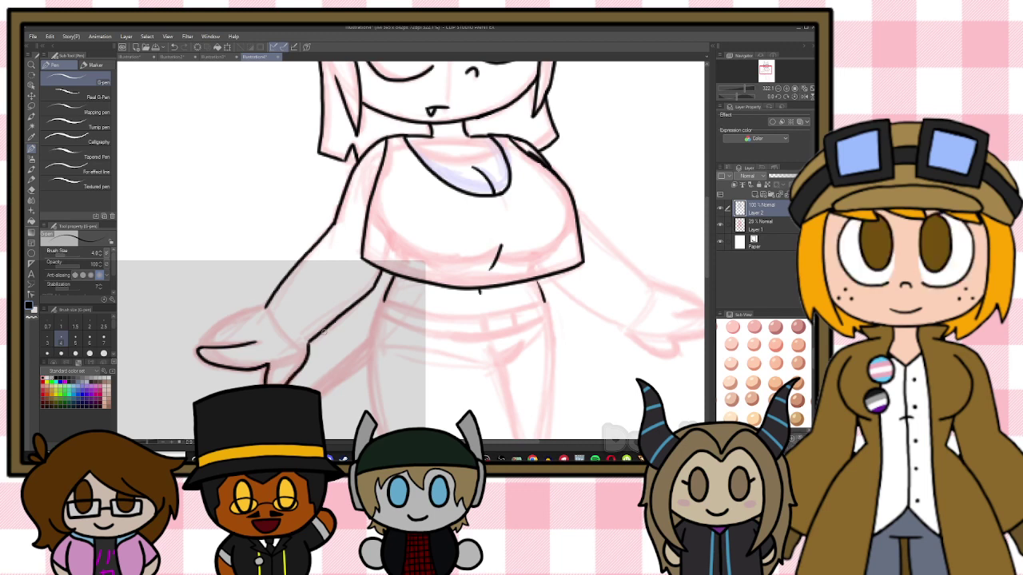
Ink the back of the character's right hand from the fingertip to the wrist, redoing the stroke until it joins the forearm smoothly
left_click_drag(201, 348, 271, 307)
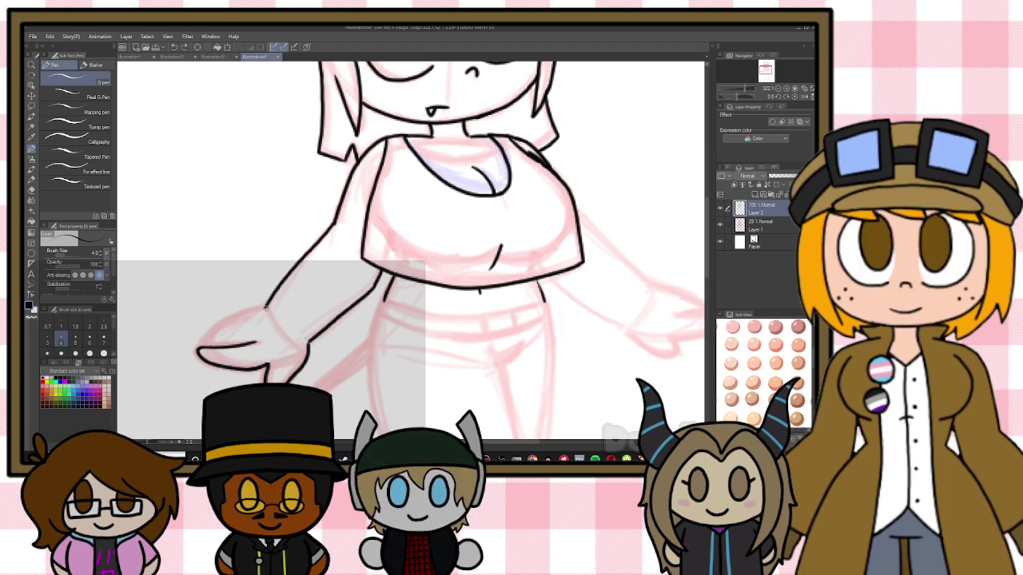
left_click_drag(266, 308, 287, 282)
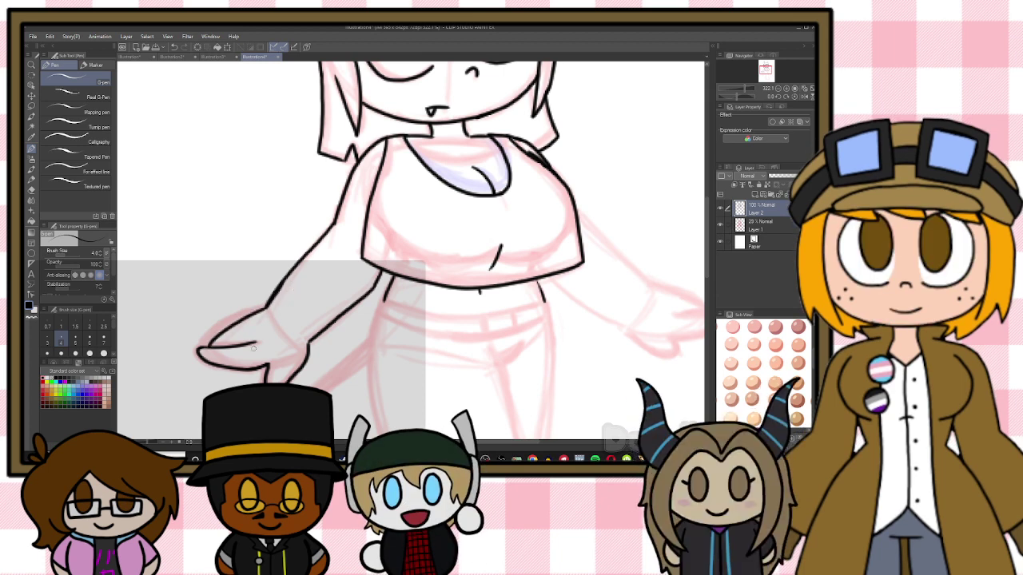
key("ctrl+z")
key("ctrl+z")
left_click_drag(205, 347, 269, 305)
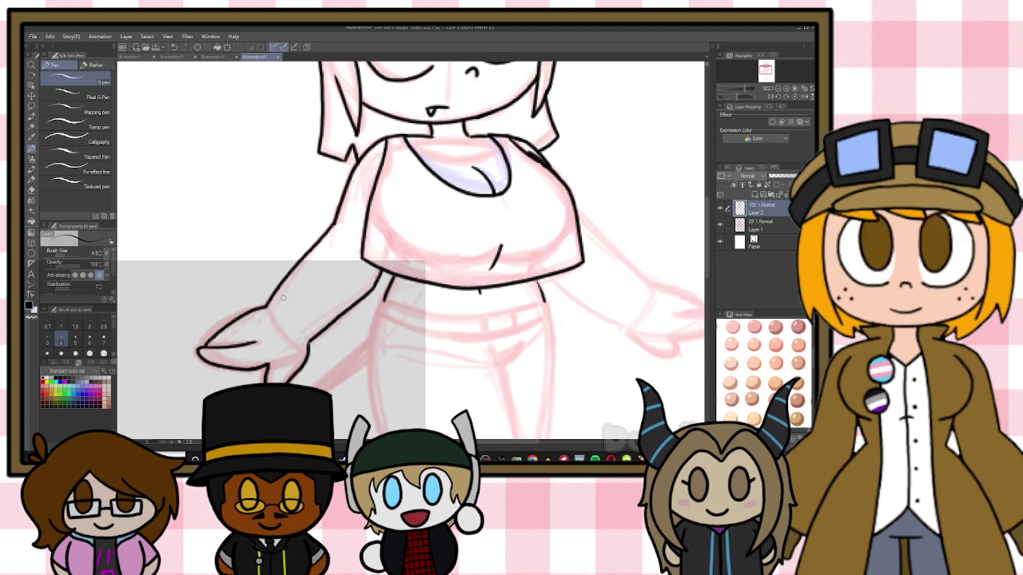
key("ctrl+z")
left_click_drag(207, 345, 262, 310)
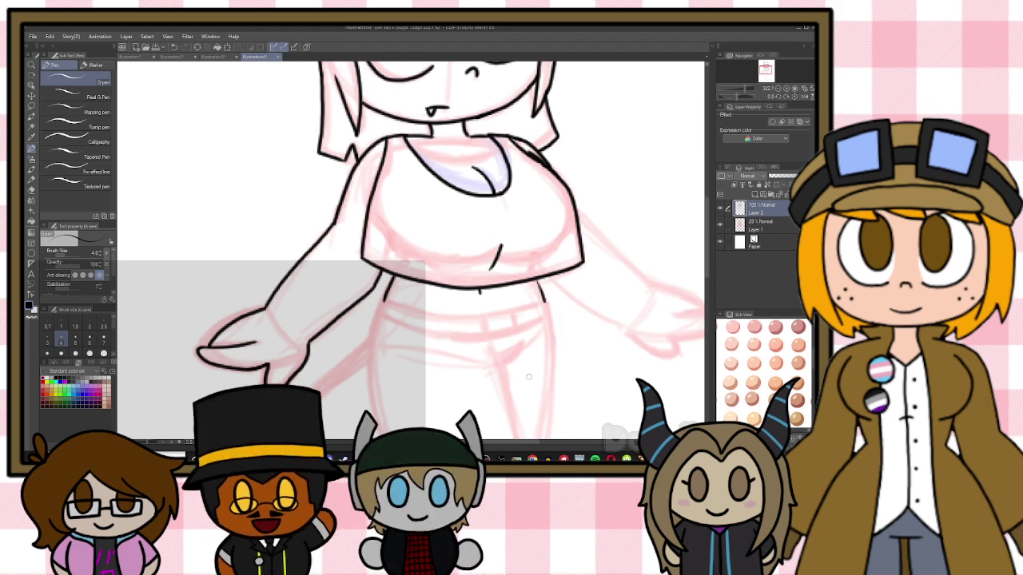
Ink the upper and lower edges of the character's left arm from the side of the top to the hand
left_click_drag(511, 441, 575, 441)
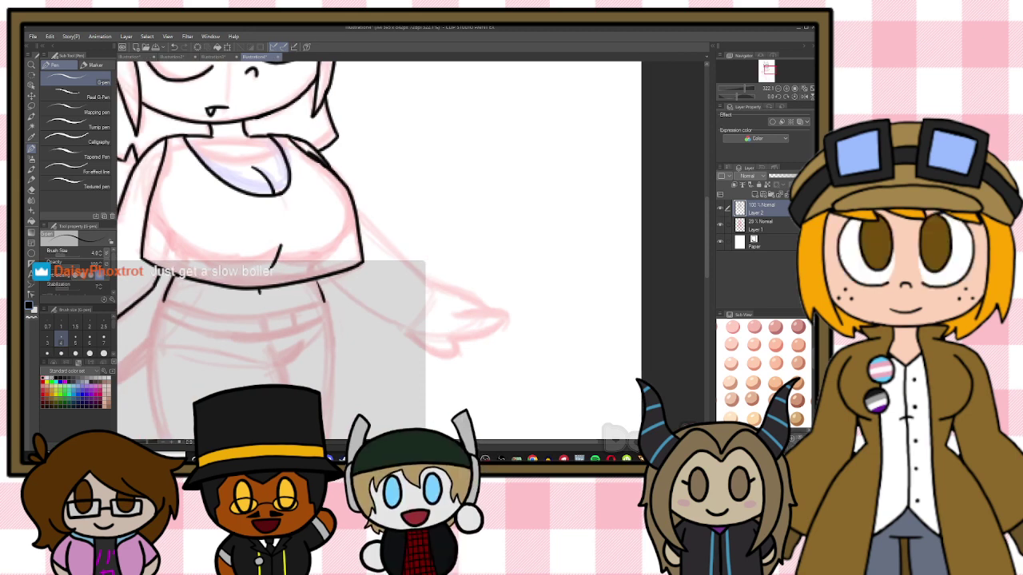
left_click_drag(356, 209, 431, 280)
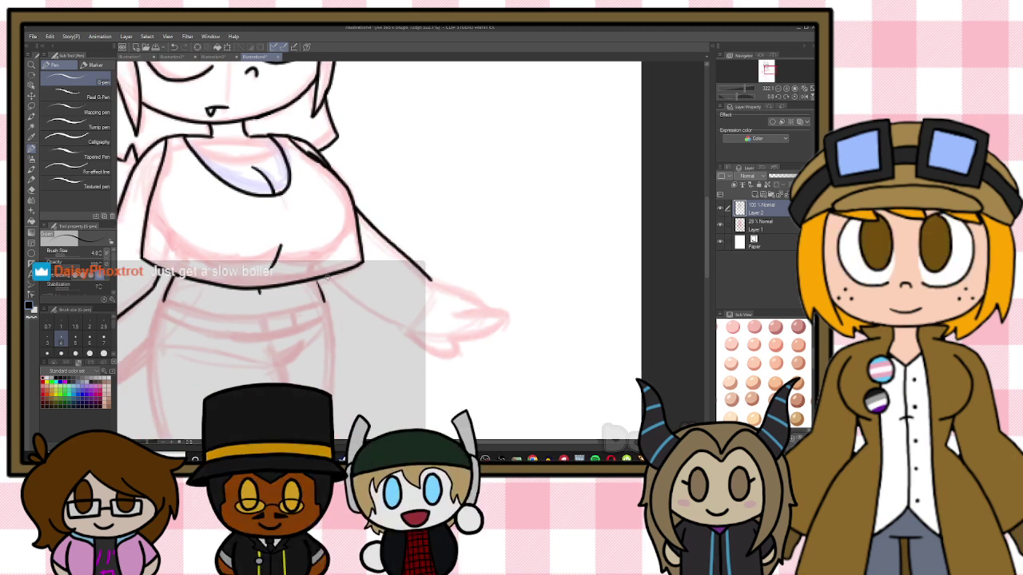
left_click_drag(326, 278, 449, 361)
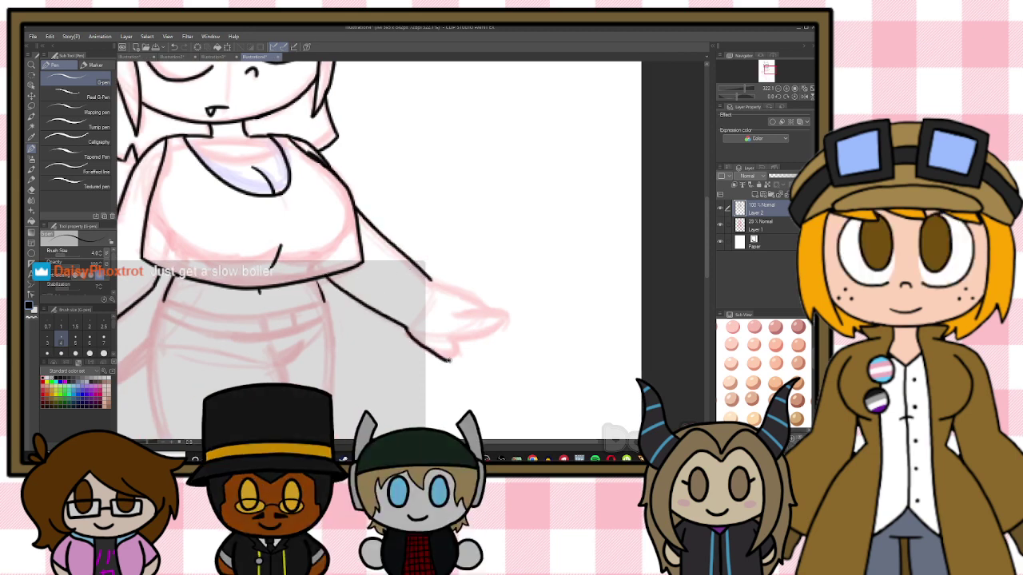
Ink the character's left hand with a thumb, a long outstretched finger and a second finger beneath it
left_click_drag(457, 314, 453, 339)
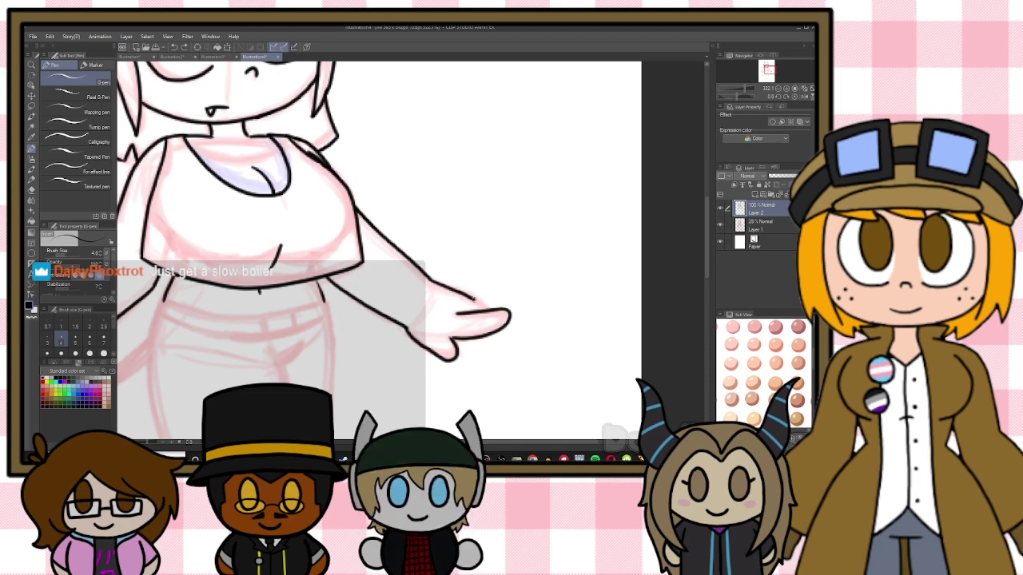
left_click_drag(482, 338, 457, 344)
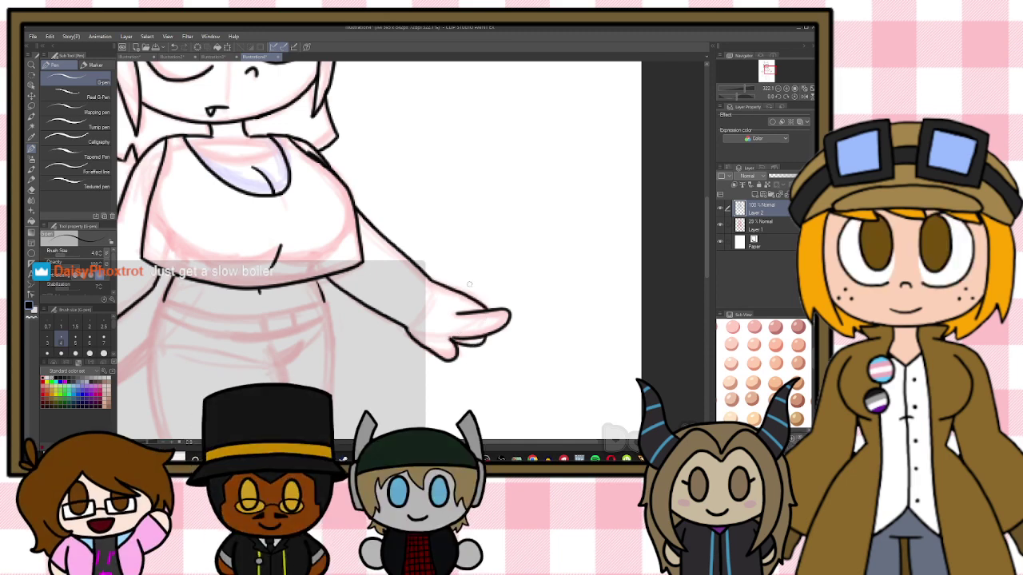
key("ctrl+z")
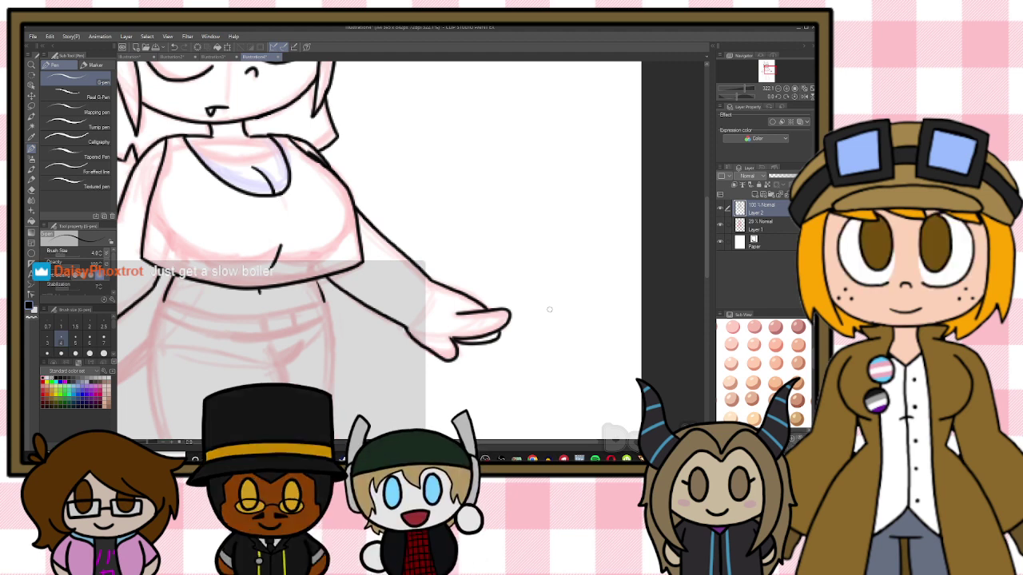
scroll(549, 310, "down", 3)
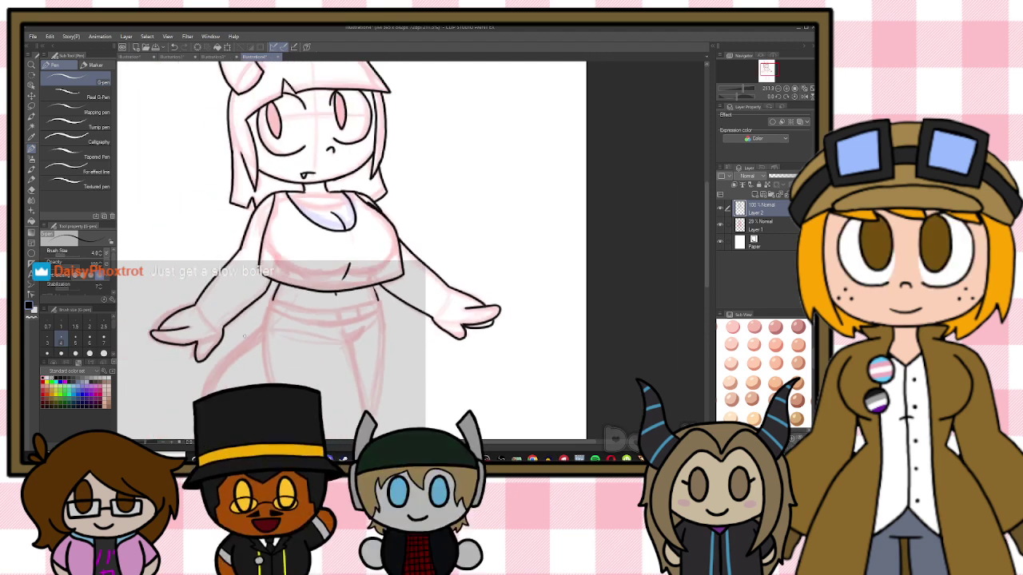
Ink the belt's upper and lower edges with a square buckle marked with an X, redrawing the lower edge once
scroll(155, 351, "up", 2)
scroll(154, 350, "up", 1)
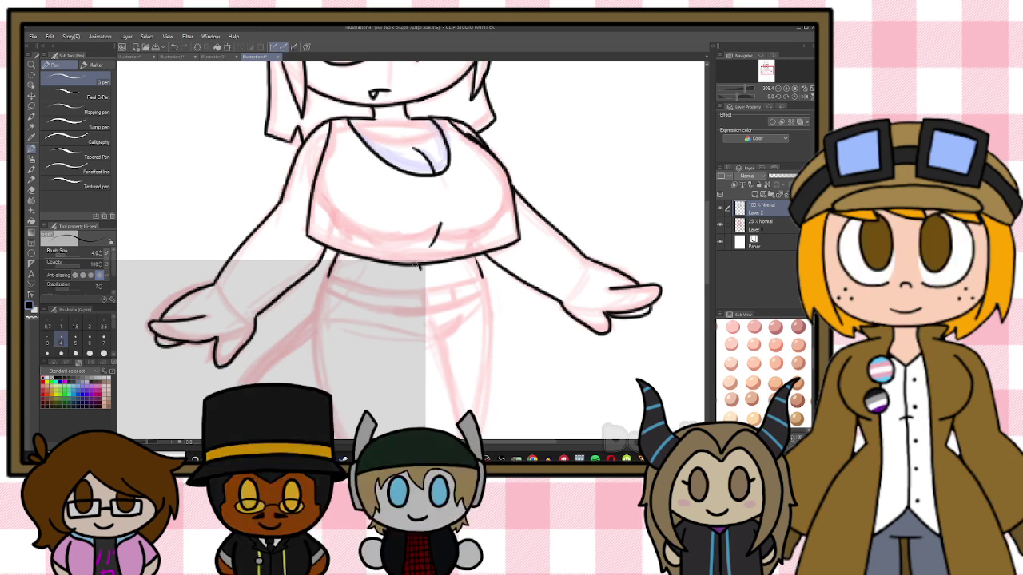
mouse_move(420, 288)
left_mouse_down()
mouse_move(425, 314)
mouse_move(455, 311)
mouse_move(438, 284)
mouse_move(453, 282)
mouse_move(456, 309)
mouse_move(487, 276)
mouse_move(484, 294)
mouse_move(457, 305)
mouse_move(489, 296)
left_mouse_up()
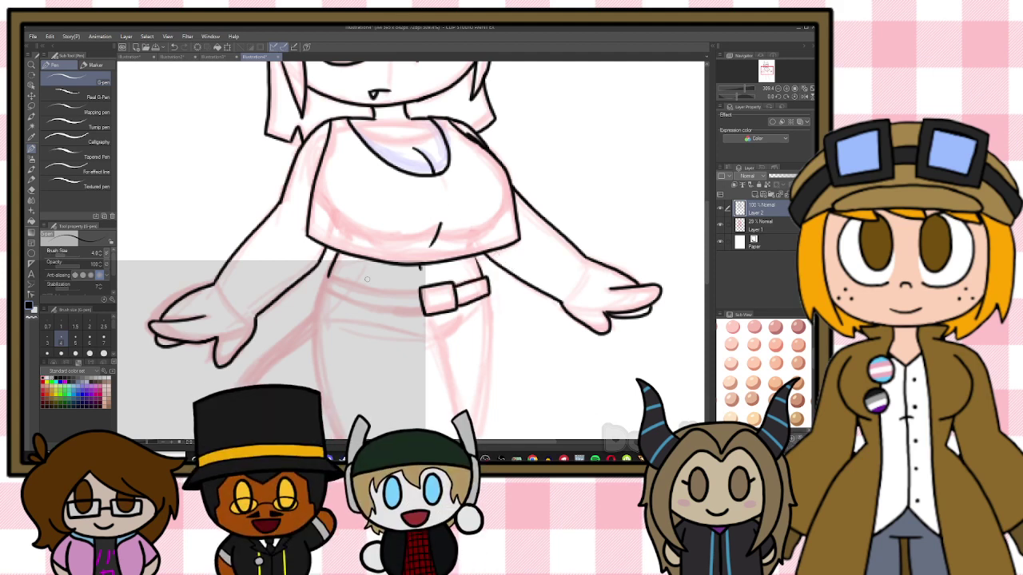
left_click_drag(327, 272, 403, 291)
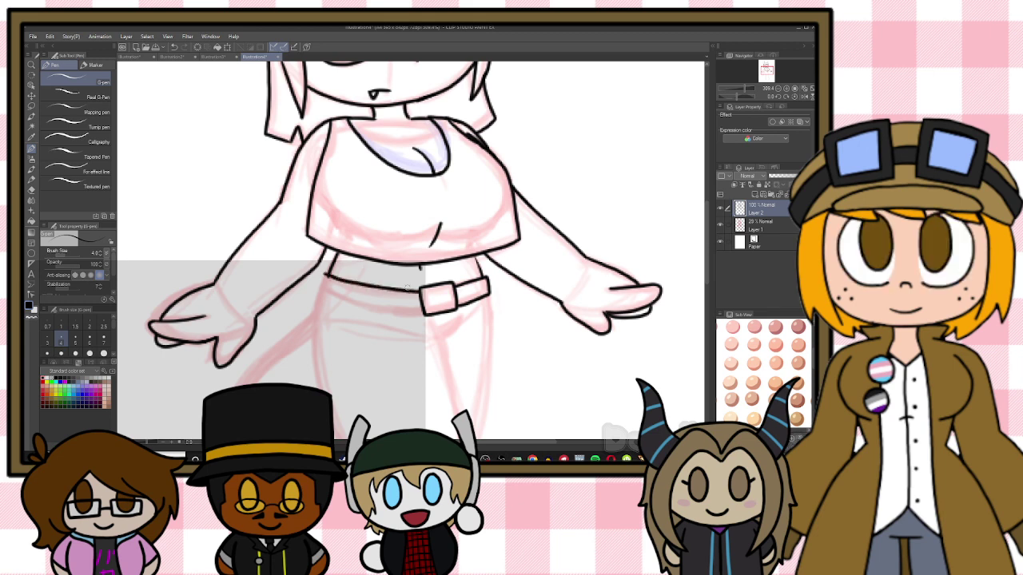
mouse_move(316, 289)
left_mouse_down()
mouse_move(347, 303)
mouse_move(406, 317)
left_mouse_up()
key("ctrl+z")
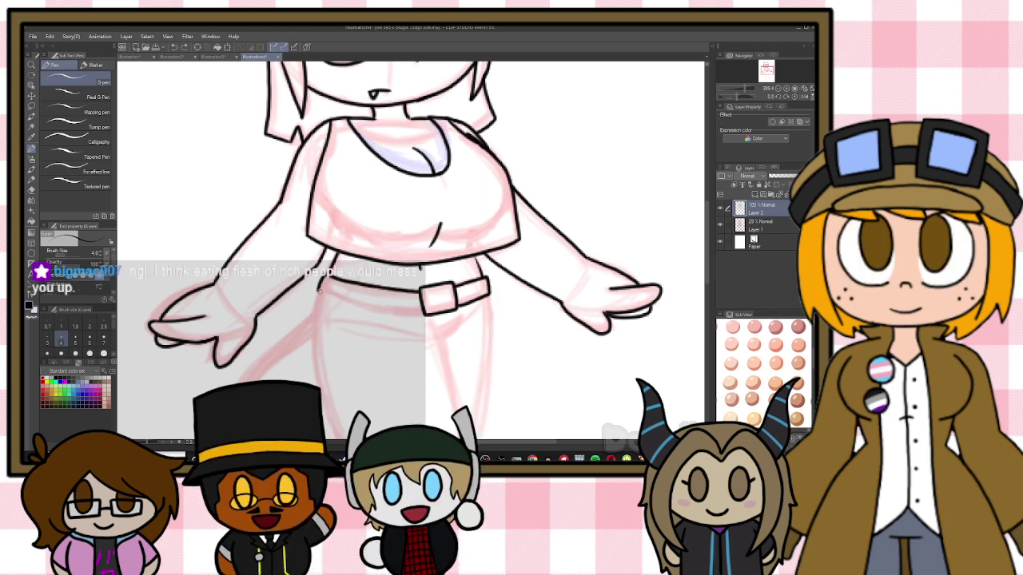
left_click_drag(318, 291, 412, 313)
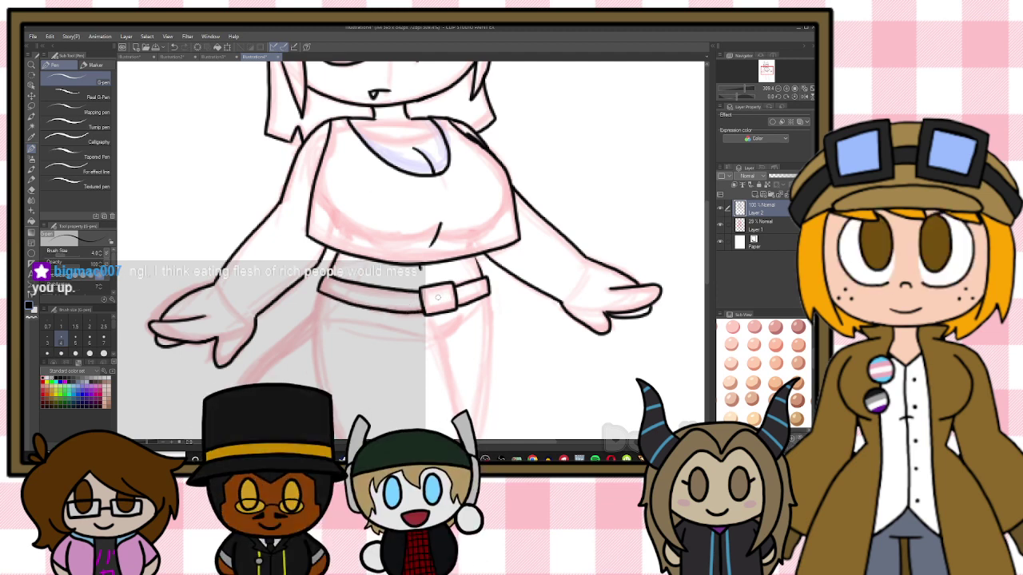
mouse_move(433, 292)
left_mouse_down()
mouse_move(444, 302)
mouse_move(434, 304)
mouse_move(450, 390)
left_mouse_up()
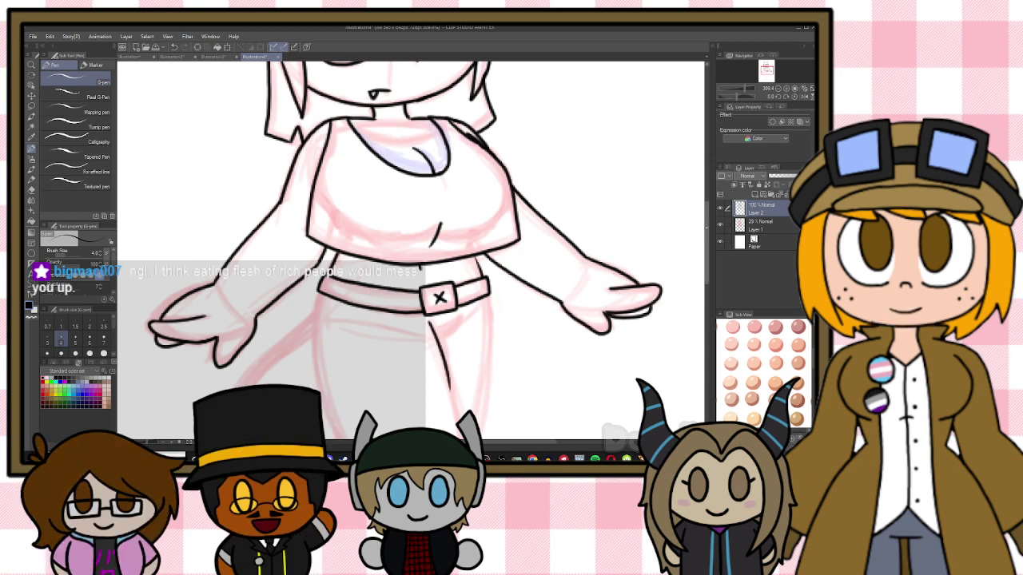
Ink the trousers' inner leg line from beneath the buckle to the knee with a short crotch fold, redoing strokes until they fit the sketch
left_click_drag(707, 228, 707, 260)
key("ctrl+z")
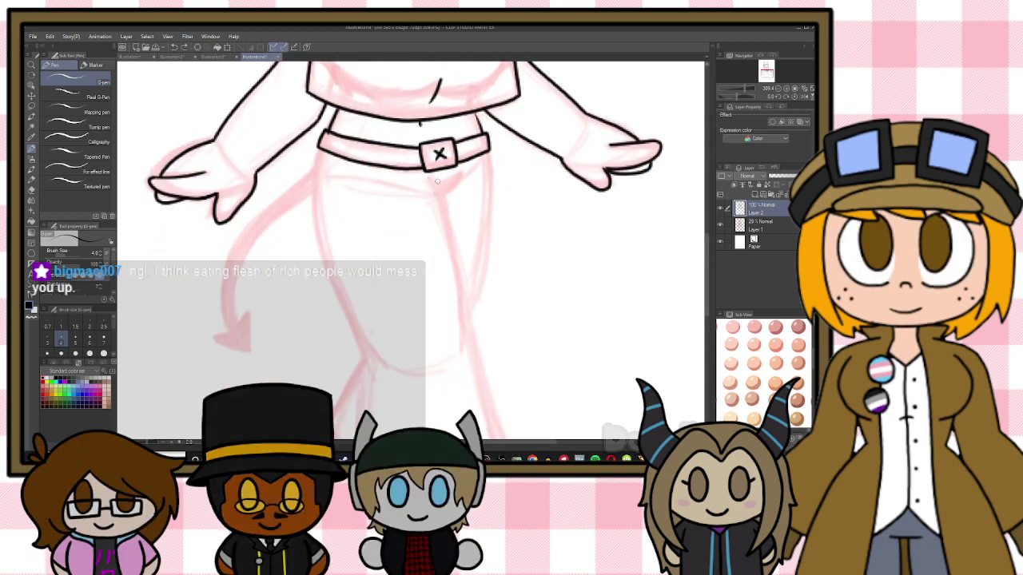
left_click_drag(432, 178, 483, 342)
key("ctrl+z")
left_click_drag(432, 177, 478, 358)
mouse_move(442, 195)
left_mouse_down()
mouse_move(463, 177)
mouse_move(437, 191)
mouse_move(458, 186)
left_mouse_up()
key("ctrl+z")
key("ctrl+z")
key("e")
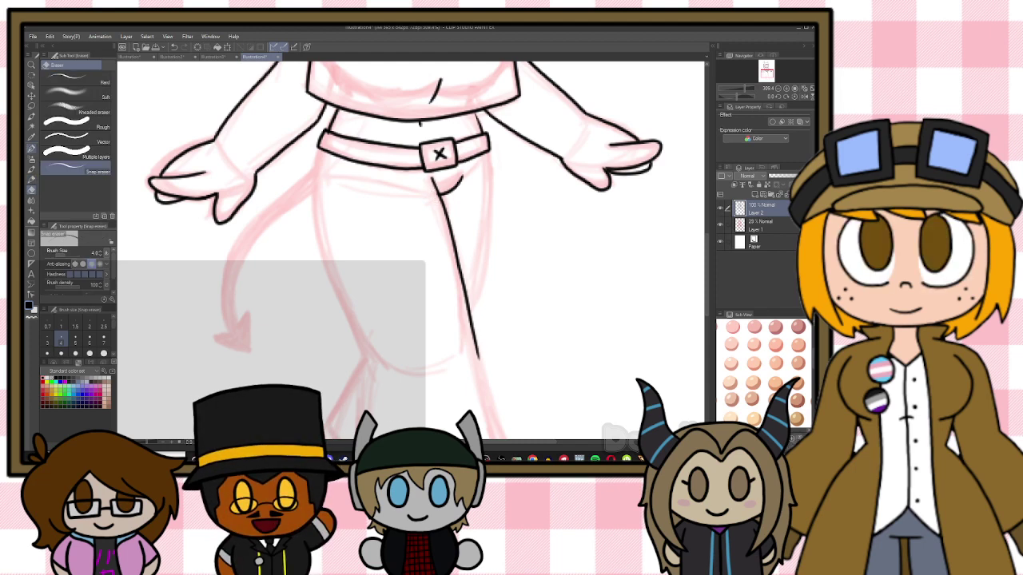
Ink the trouser outlines from both hips down to the front leg's flared hem, and add the rear leg's pointed flare behind it
key("p")
left_click_drag(317, 160, 325, 254)
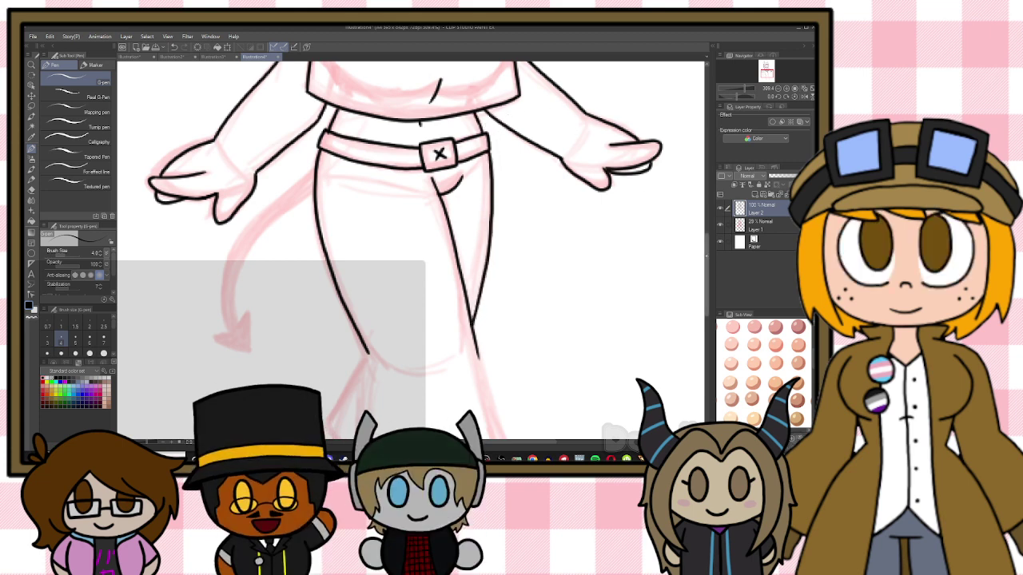
scroll(400, 240, "down", 4)
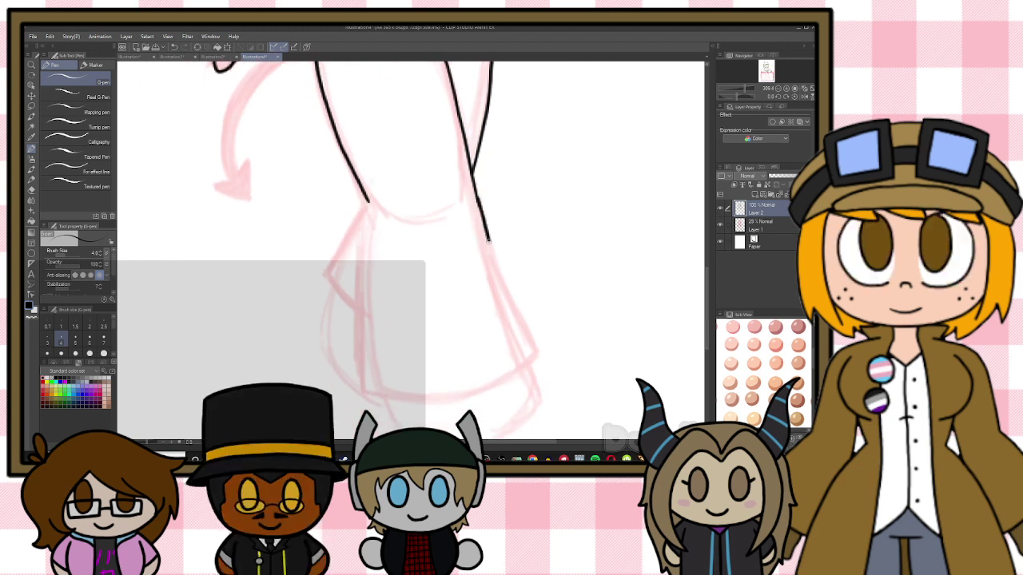
left_click_drag(524, 332, 537, 351)
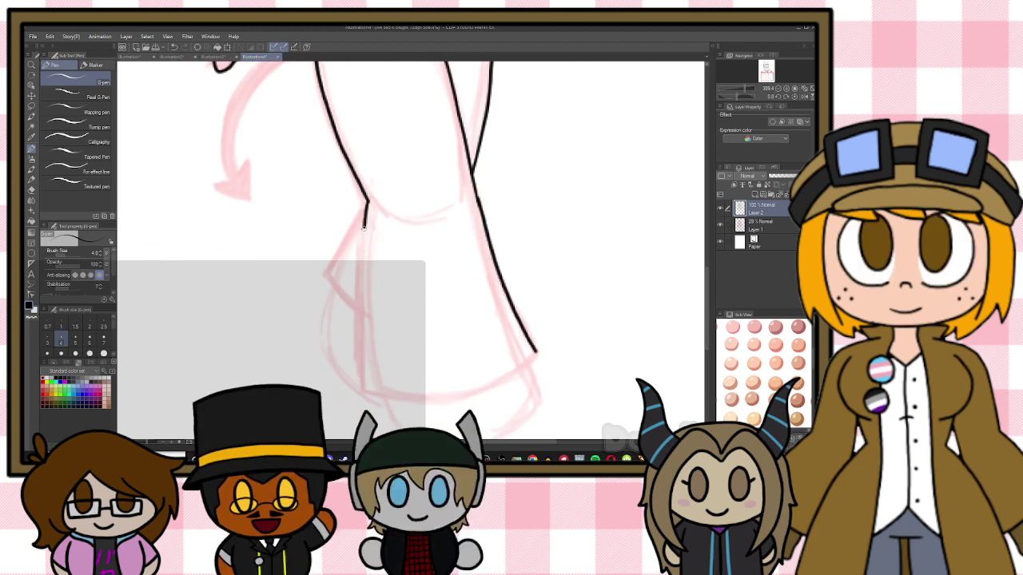
left_click_drag(366, 201, 358, 385)
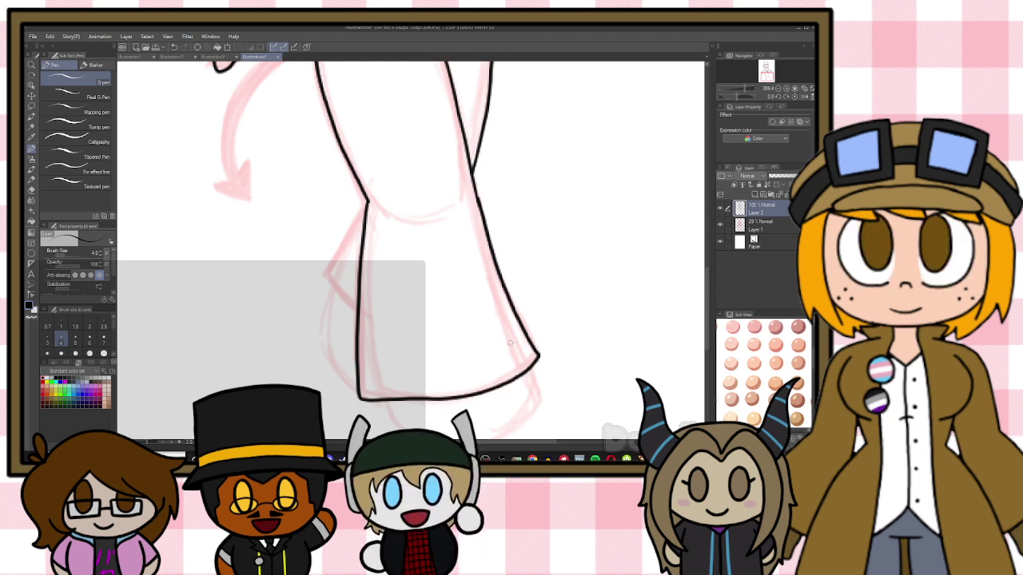
left_click_drag(366, 205, 326, 276)
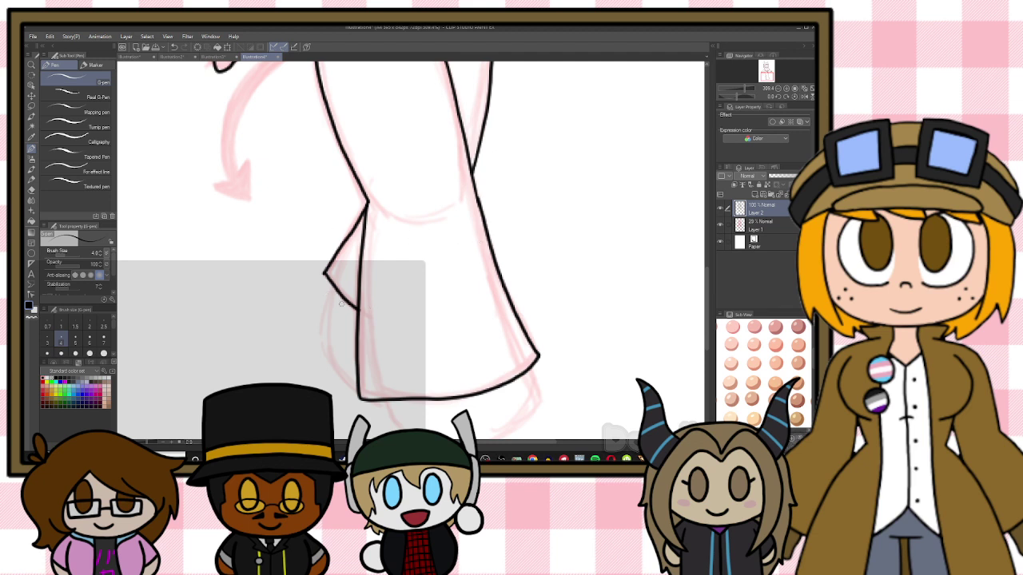
Ink the rounded front foot beneath the hem and the rear foot behind the leg, redrawing the front sole until it joins smoothly
scroll(526, 324, "down", 2)
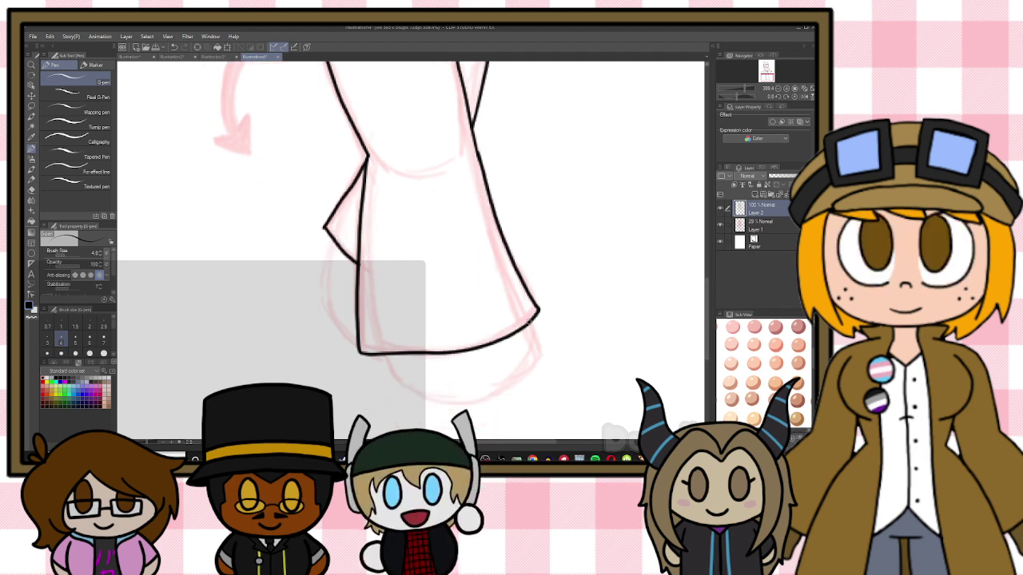
key("ctrl+z")
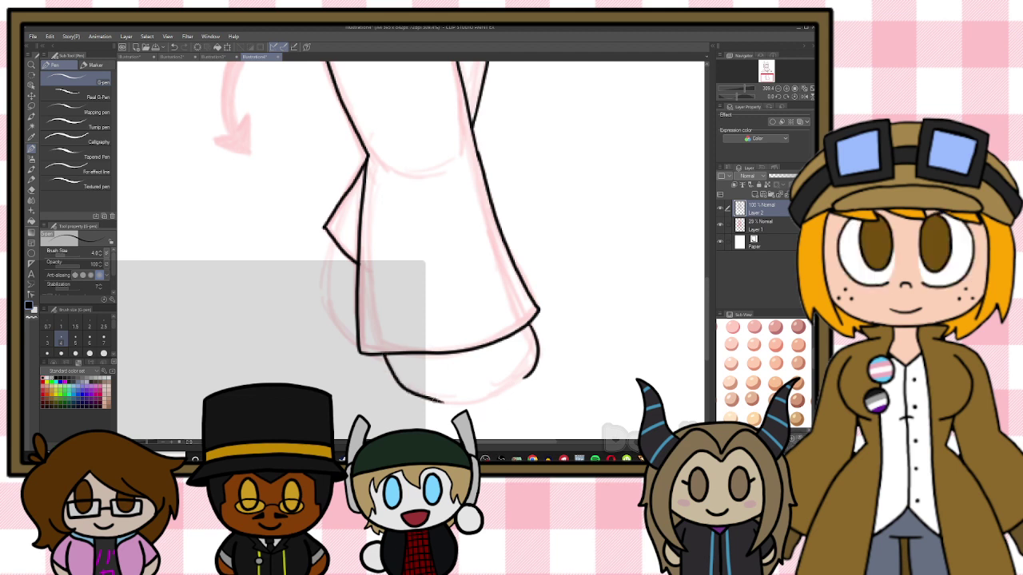
left_click_drag(482, 398, 527, 375)
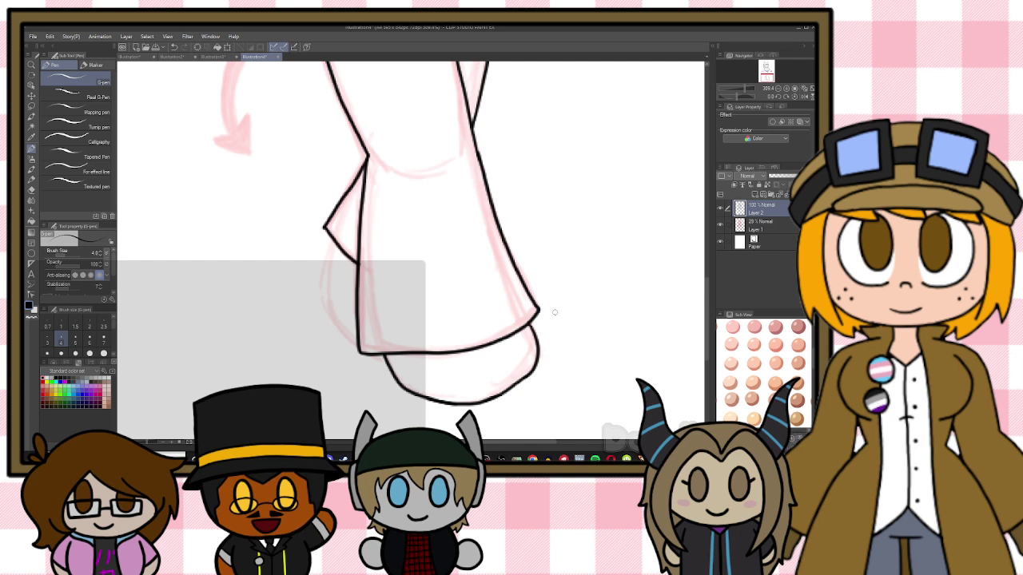
key("ctrl+z")
left_click_drag(490, 398, 526, 379)
mouse_move(336, 243)
left_mouse_down()
mouse_move(323, 273)
mouse_move(359, 336)
left_mouse_up()
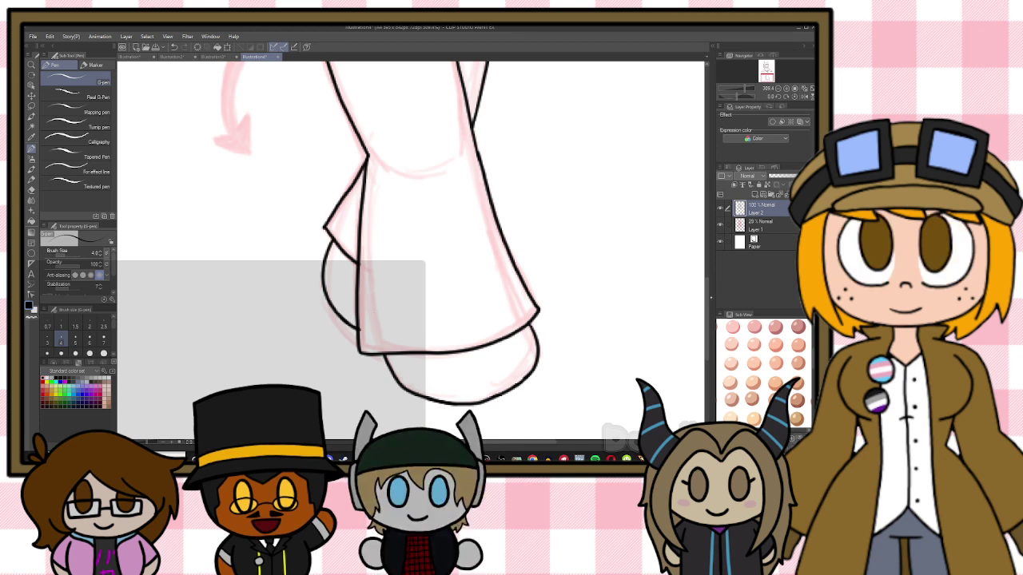
scroll(412, 239, "up", 1)
key("e")
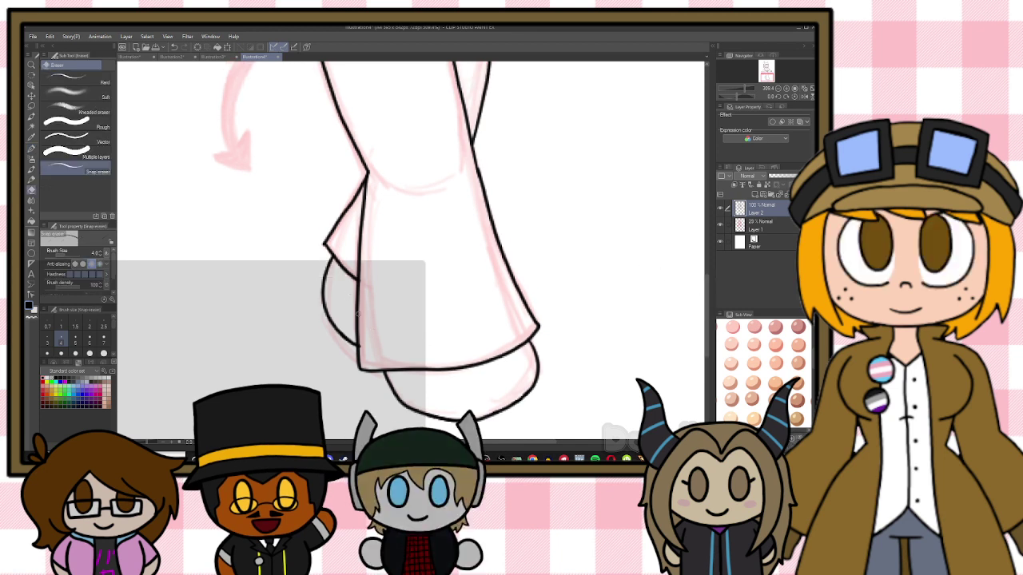
Ink both edges of the curved tail from behind the hip down to its arrow-shaped tip
scroll(697, 260, "up", 5)
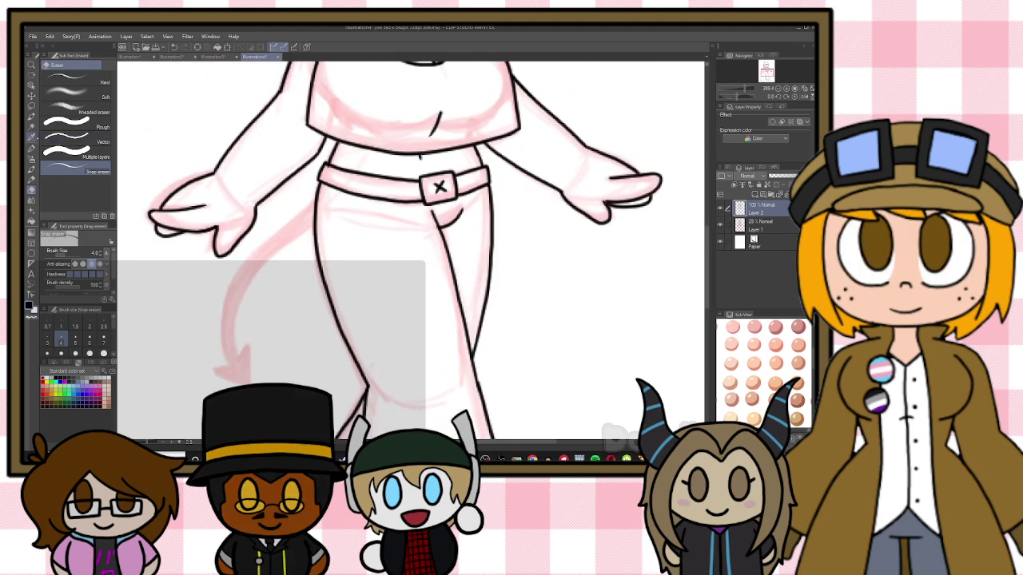
key("p")
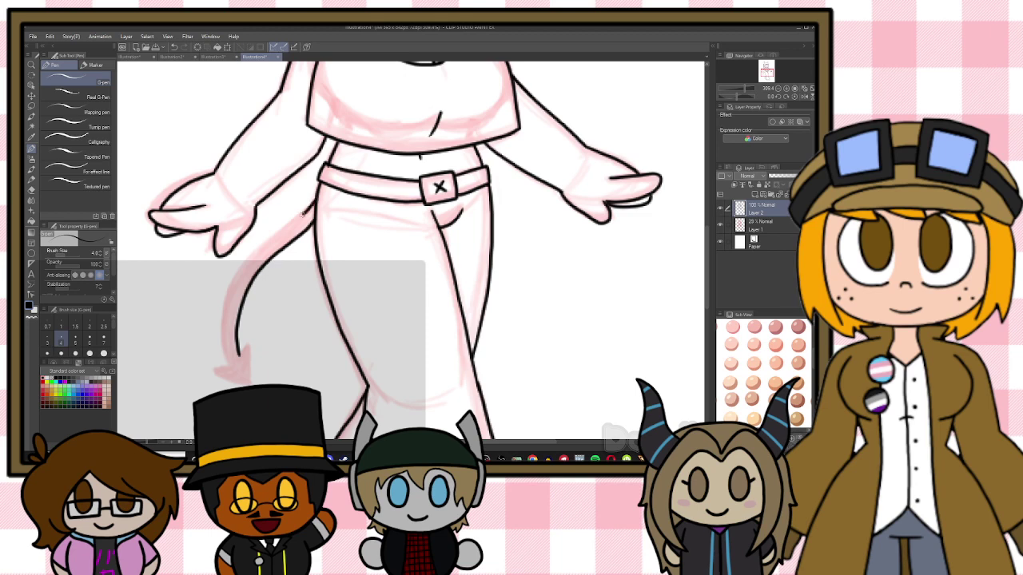
mouse_move(302, 214)
left_mouse_down()
mouse_move(228, 290)
mouse_move(221, 336)
mouse_move(230, 364)
mouse_move(255, 340)
mouse_move(251, 364)
left_mouse_up()
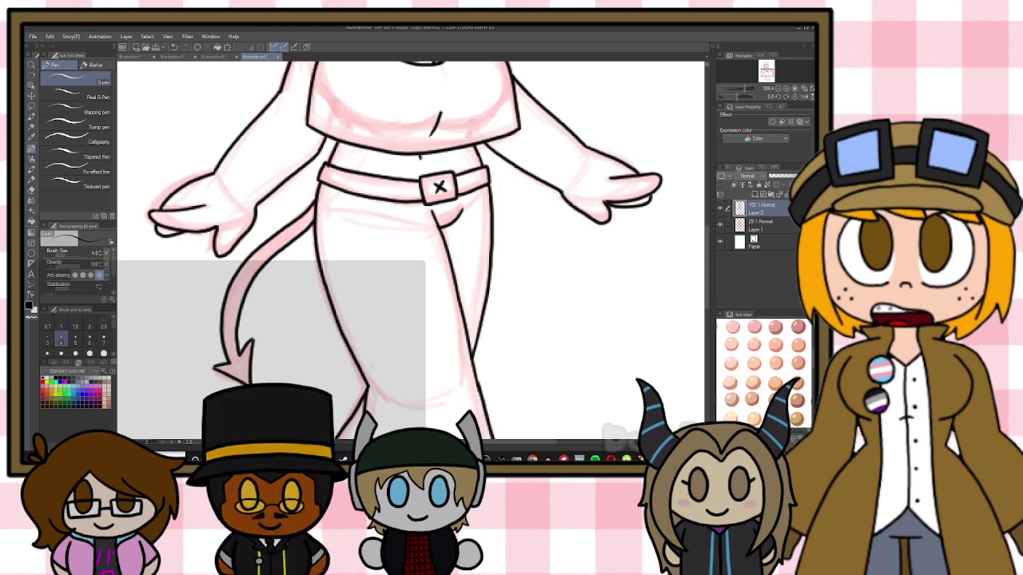
Delete the faded sketch layer, Layer 1, and hide the Paper layer to leave the line art on transparency
scroll(466, 208, "down", 5)
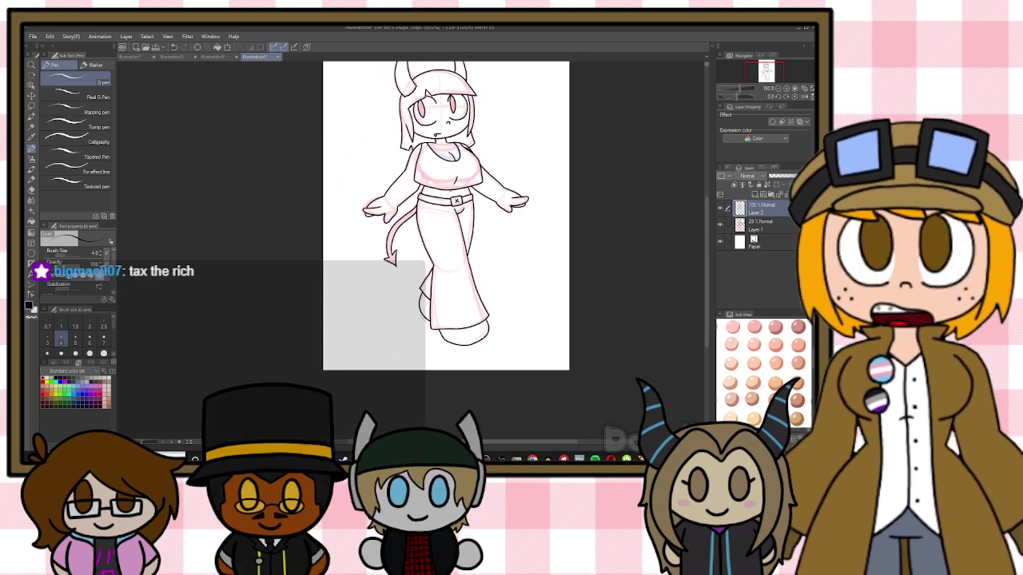
left_click(746, 224)
left_click(803, 194)
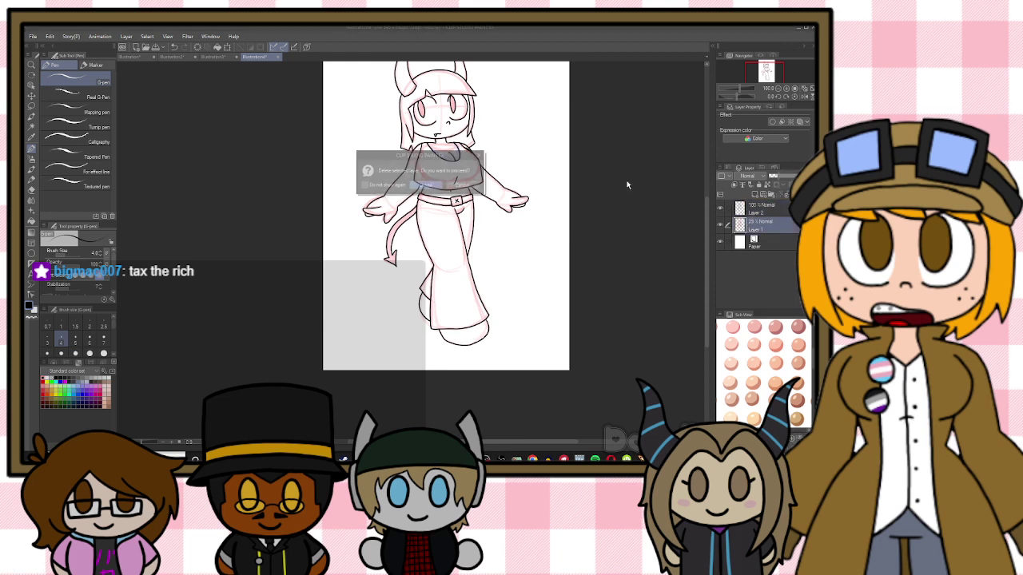
left_click(426, 185)
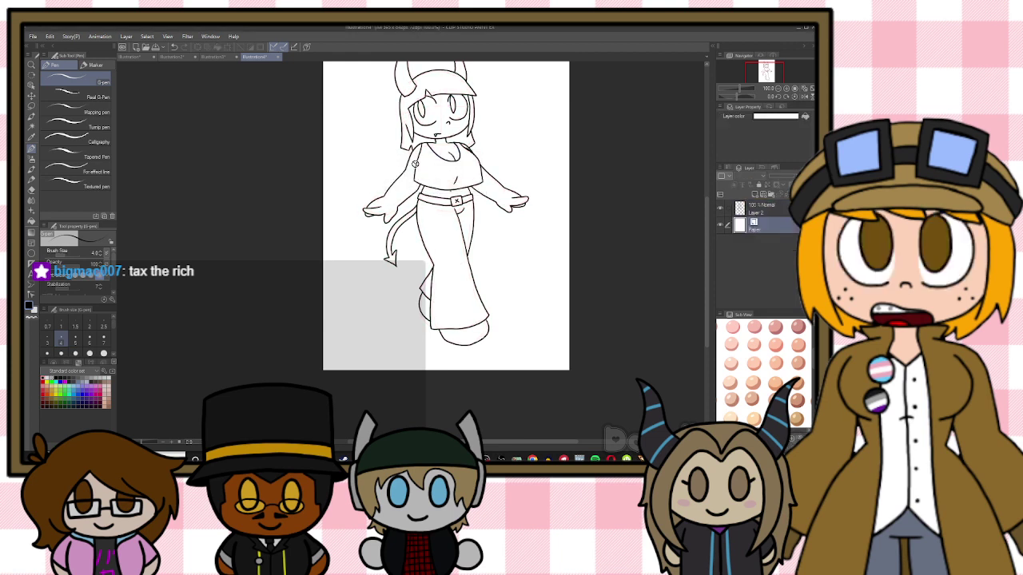
scroll(695, 187, "up", 2)
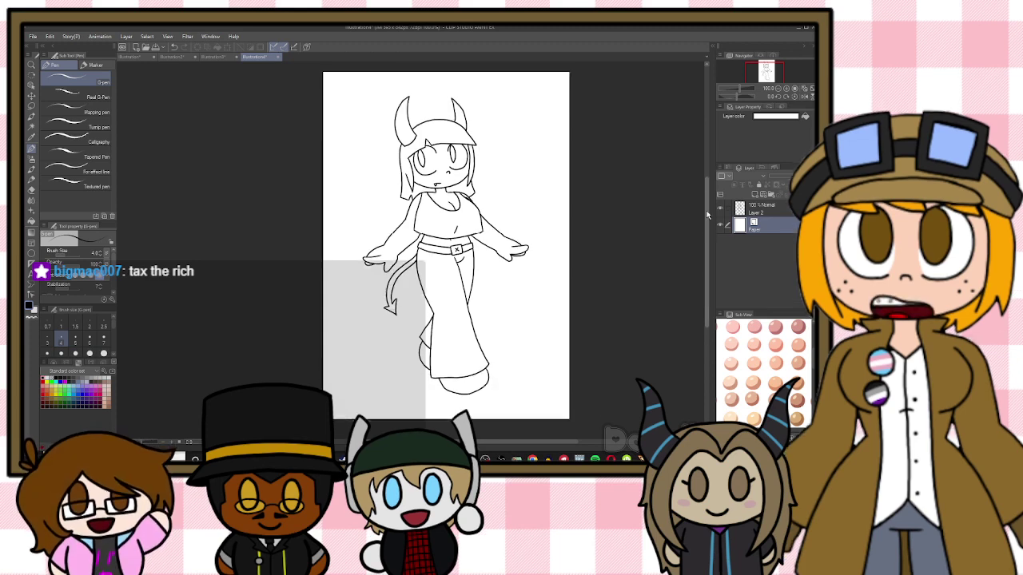
left_click(719, 224)
scroll(707, 224, "down", 1)
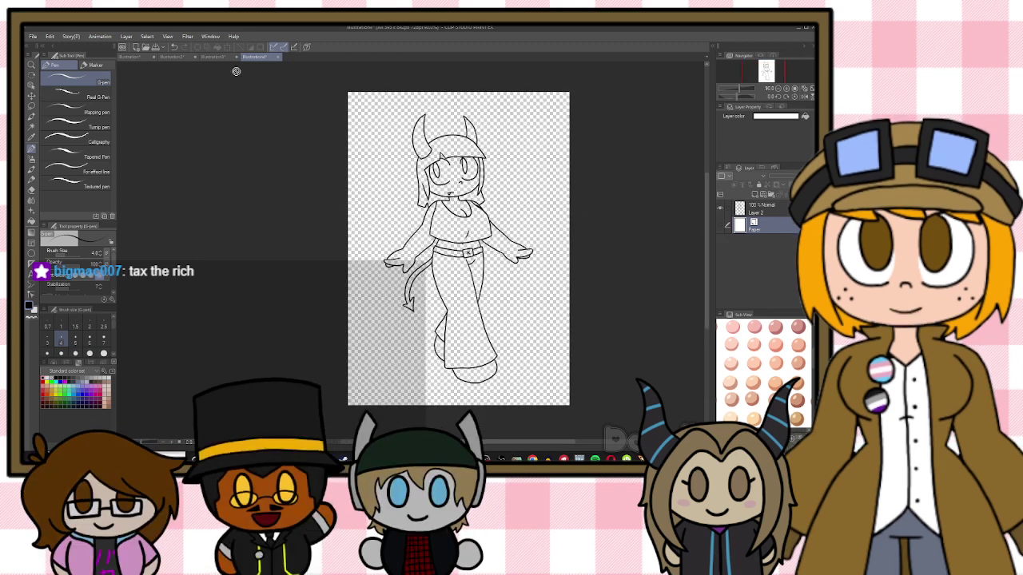
Reduce the canvas size on all four sides so that it fits closely around the character
left_click(46, 38)
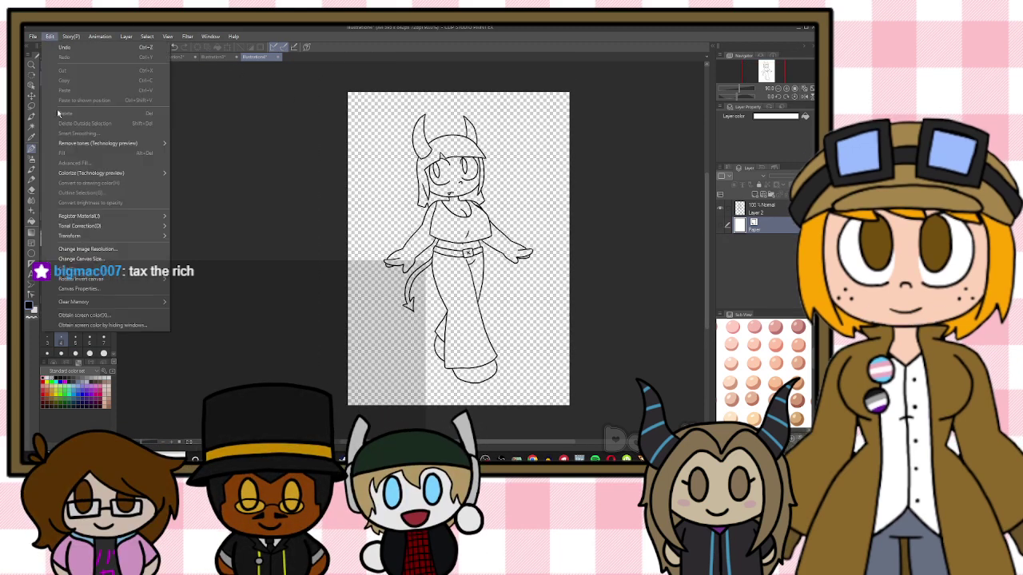
left_click(111, 265)
left_click_drag(347, 248, 373, 248)
left_click_drag(570, 249, 541, 248)
left_click_drag(458, 405, 458, 391)
left_click_drag(458, 93, 458, 106)
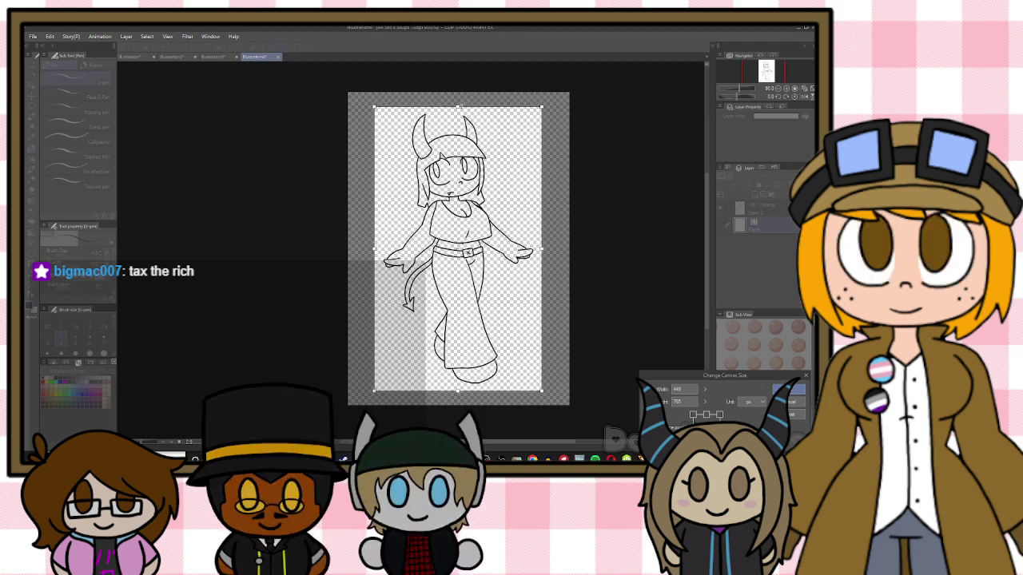
left_click(787, 391)
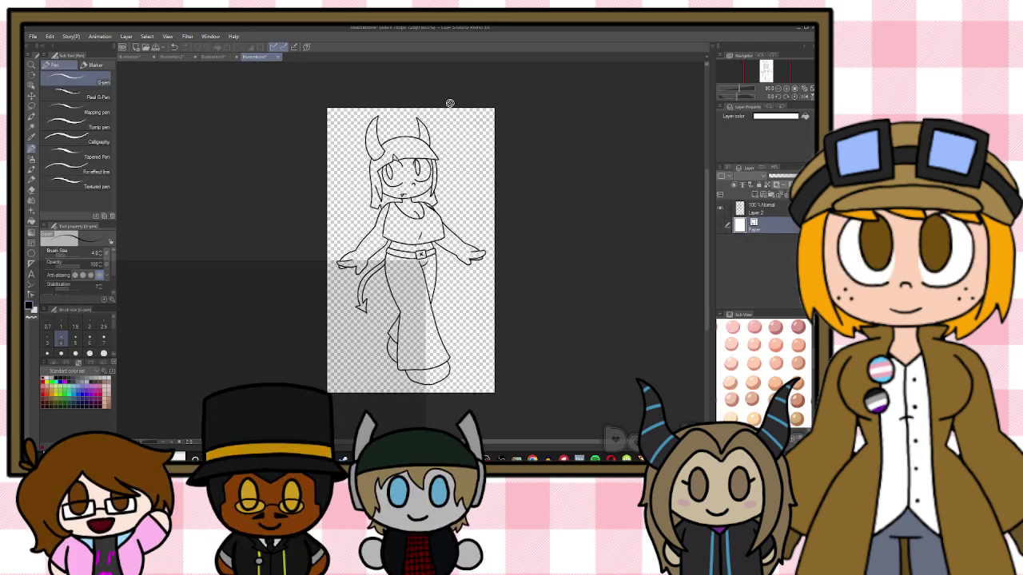
Add a new layer beneath the line art and prepare the Fill tool, set to refer to other layers, with a dark red
scroll(529, 202, "up", 4)
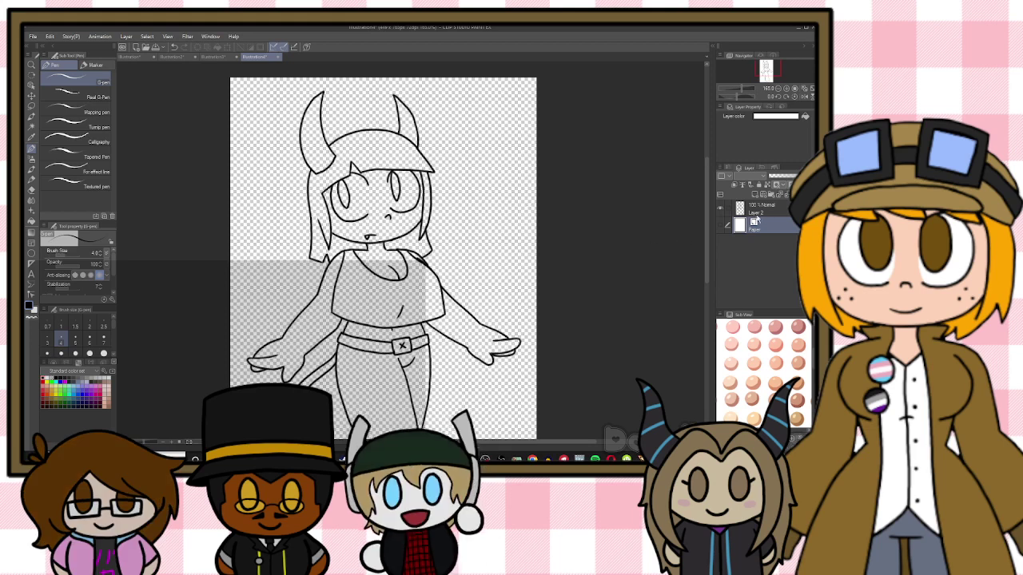
key("ctrl+shift+n")
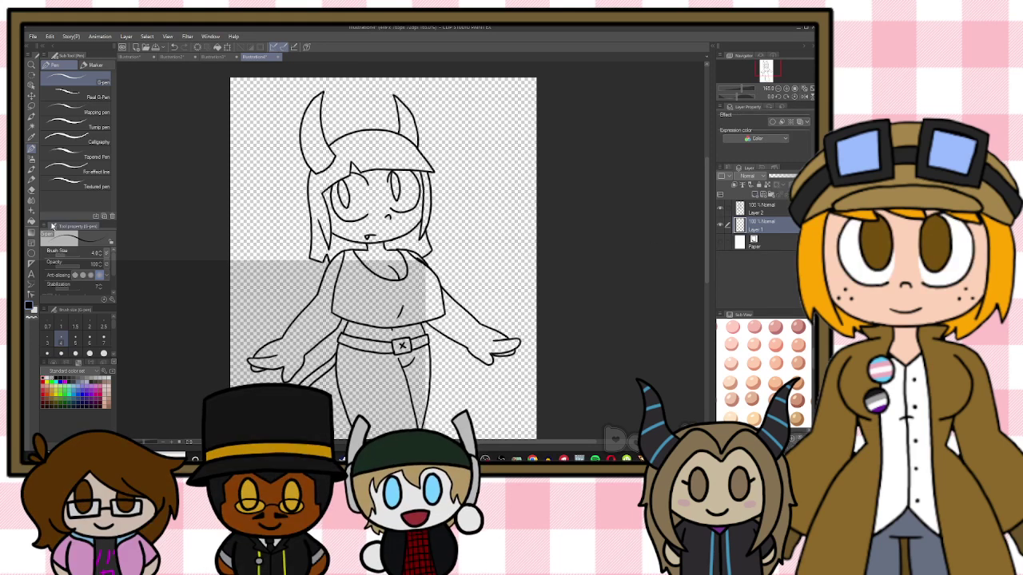
left_click(32, 221)
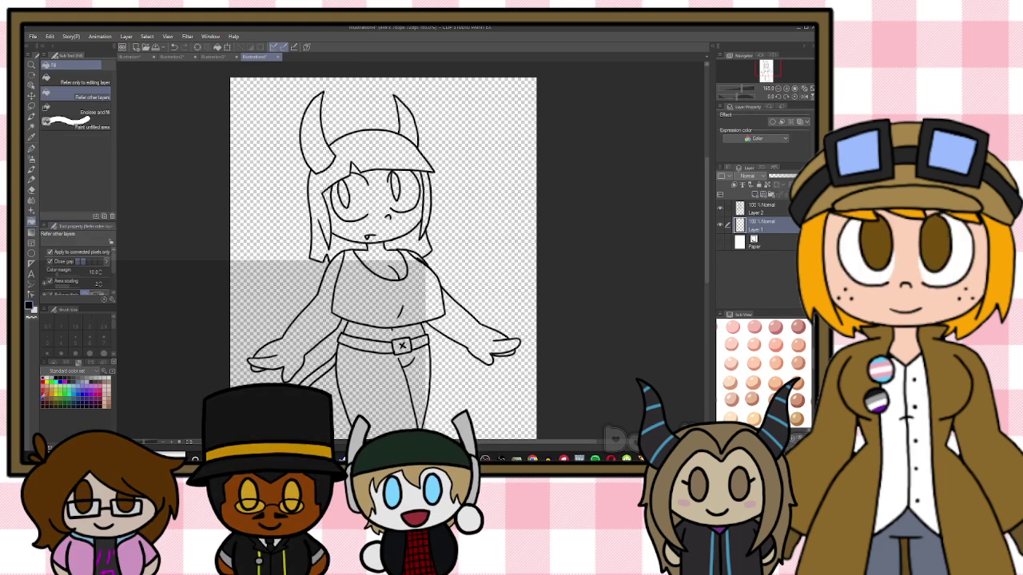
left_click(66, 363)
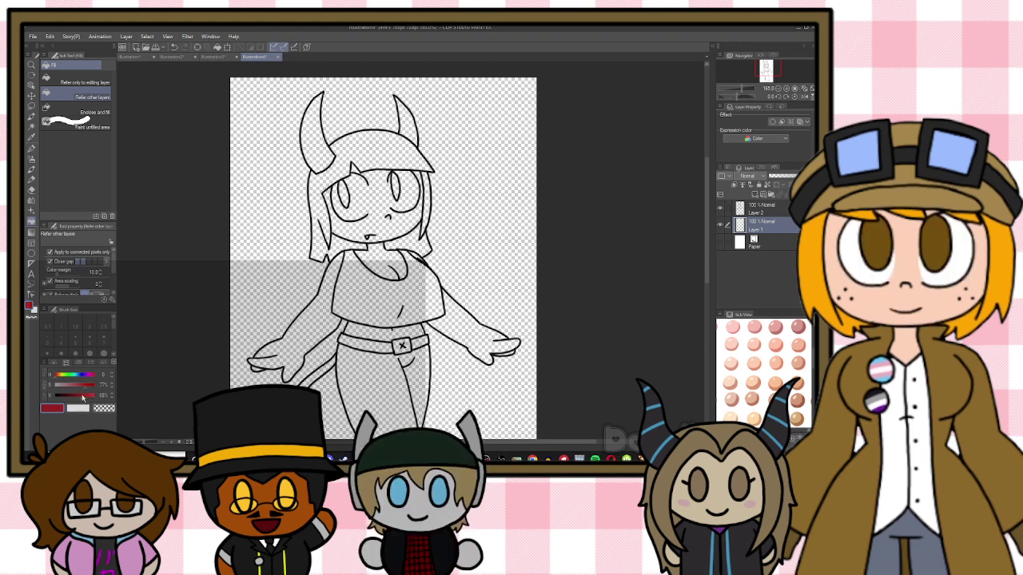
Try filling the character's face and neck area with dark red, and undo the fills
left_click(393, 216)
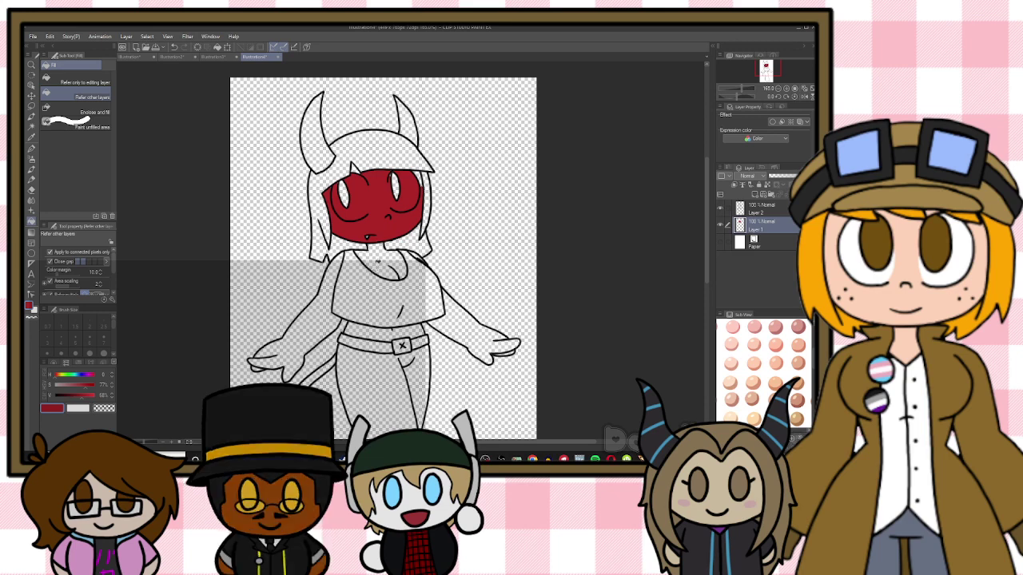
left_click(376, 264)
key("ctrl+z")
key("ctrl+z")
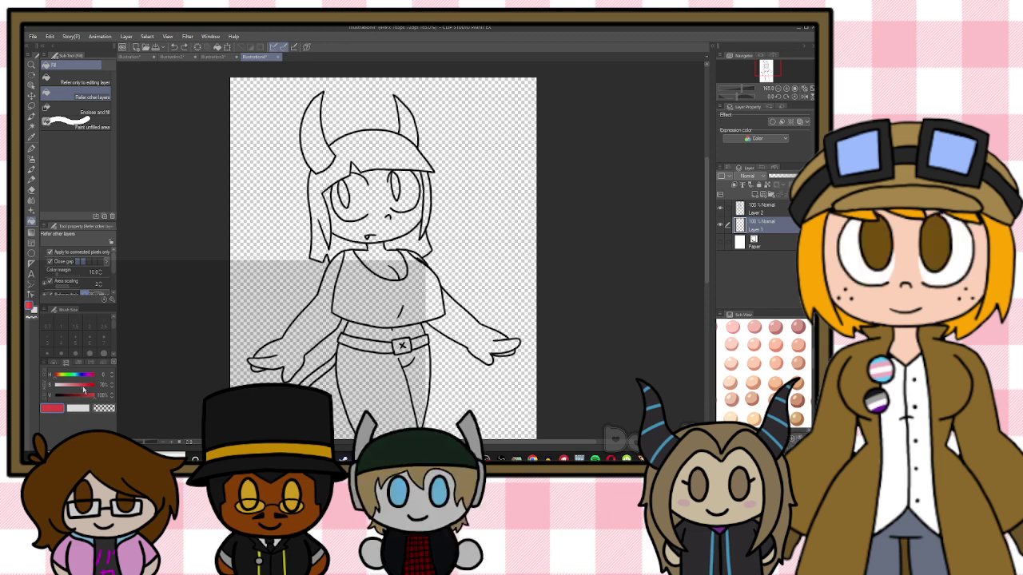
Fill the character's face, neck and chest, and both arms with red
left_click(375, 228)
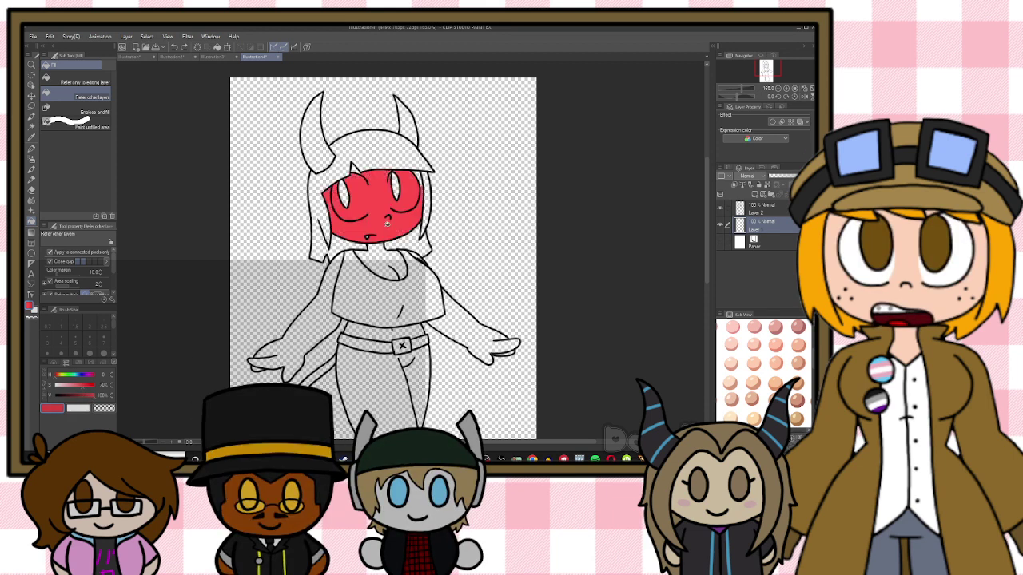
left_click(380, 268)
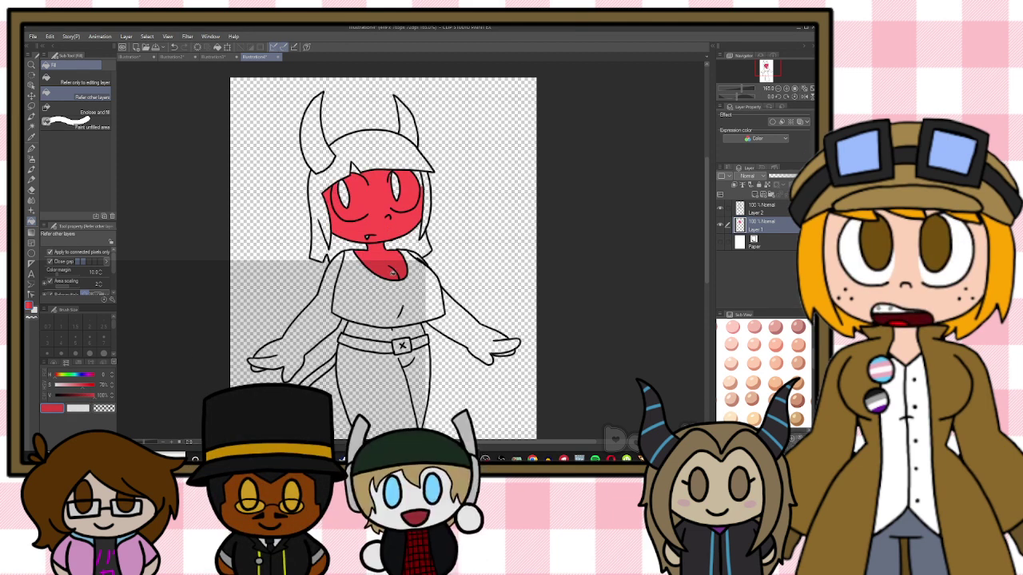
left_click(474, 319)
left_click(307, 321)
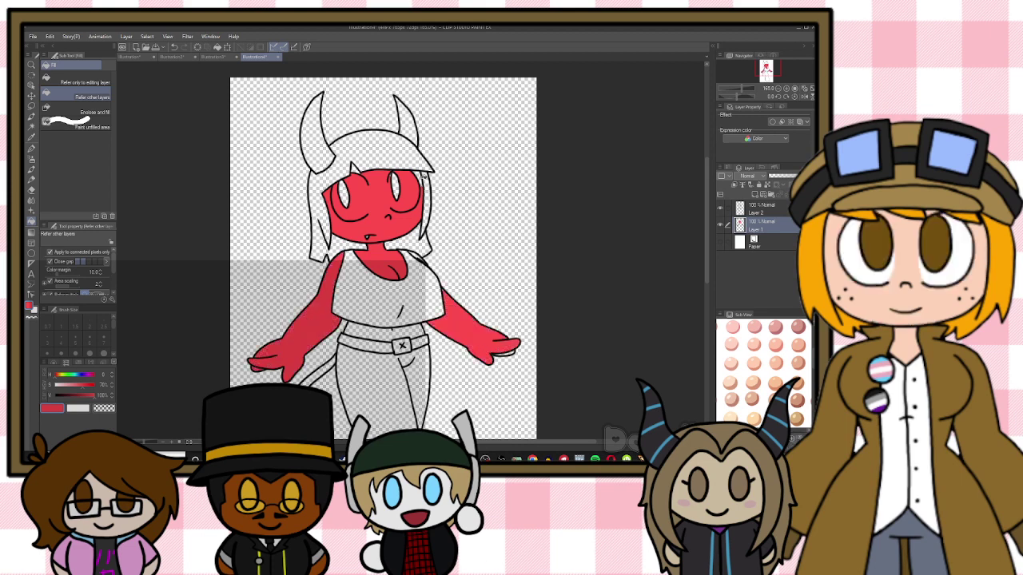
Fill the small gap in the fringe above the forehead and the bare midriff with the same red
scroll(523, 301, "up", 3)
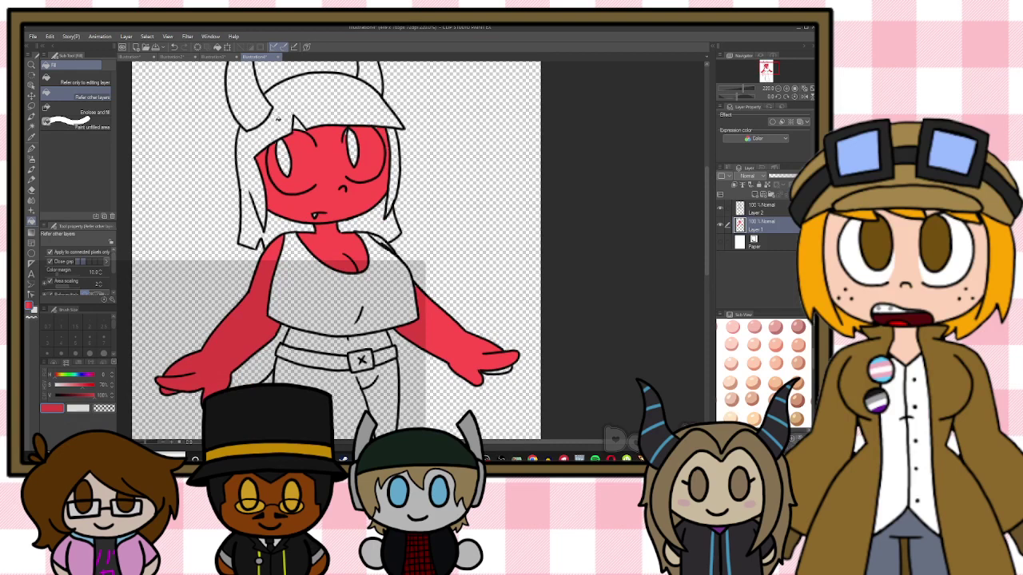
left_click(302, 127)
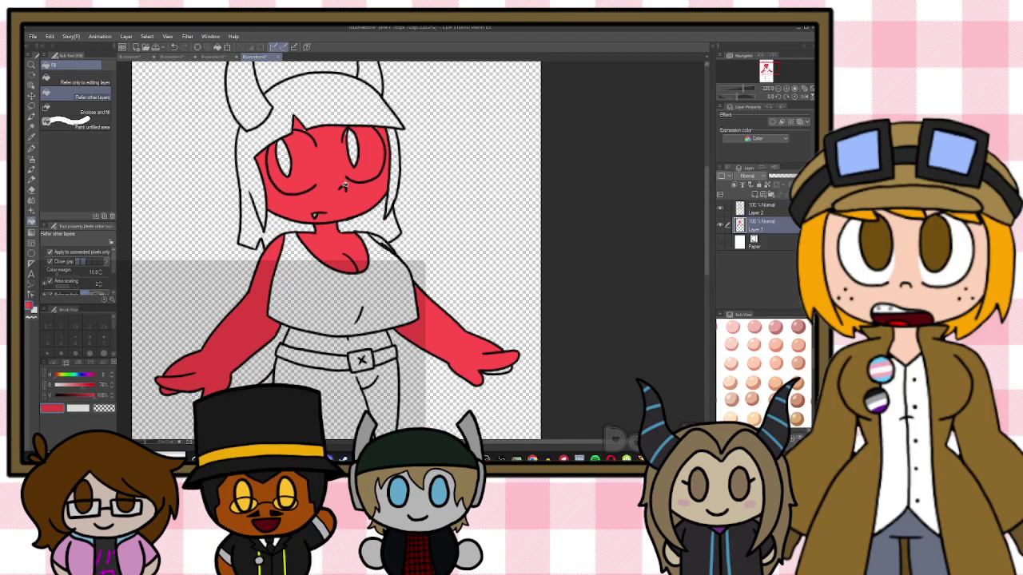
key("p")
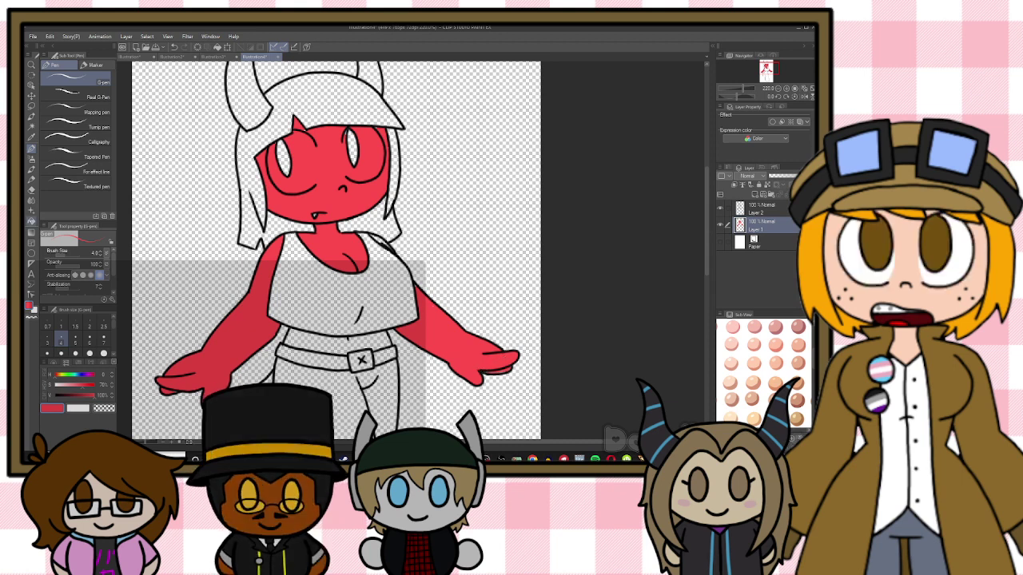
key("g")
left_click(336, 340)
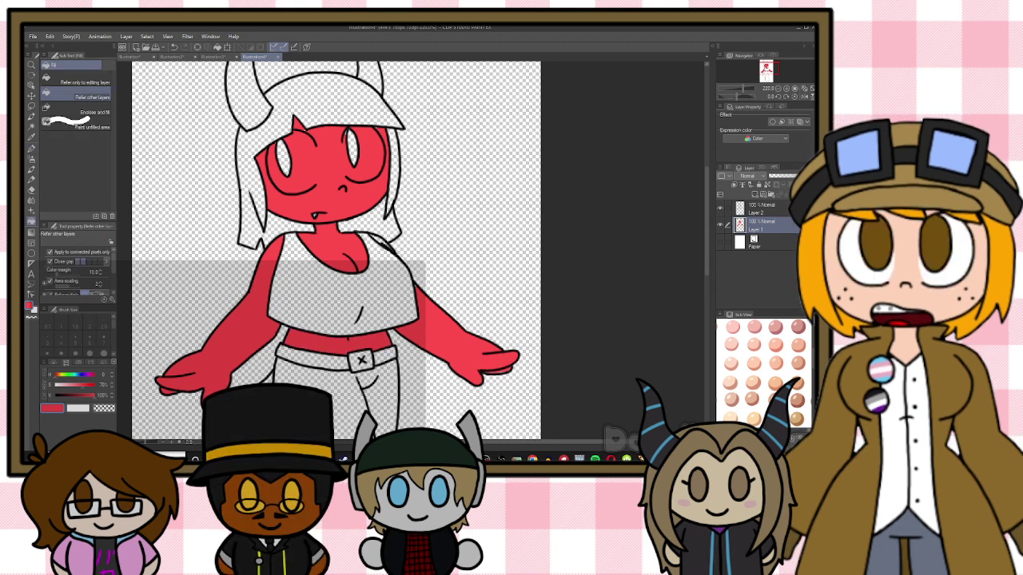
Paint the unfilled shoulder gap red with the G-pen at size 6, and fill the tail with the same red
left_click(31, 149)
left_click(90, 338)
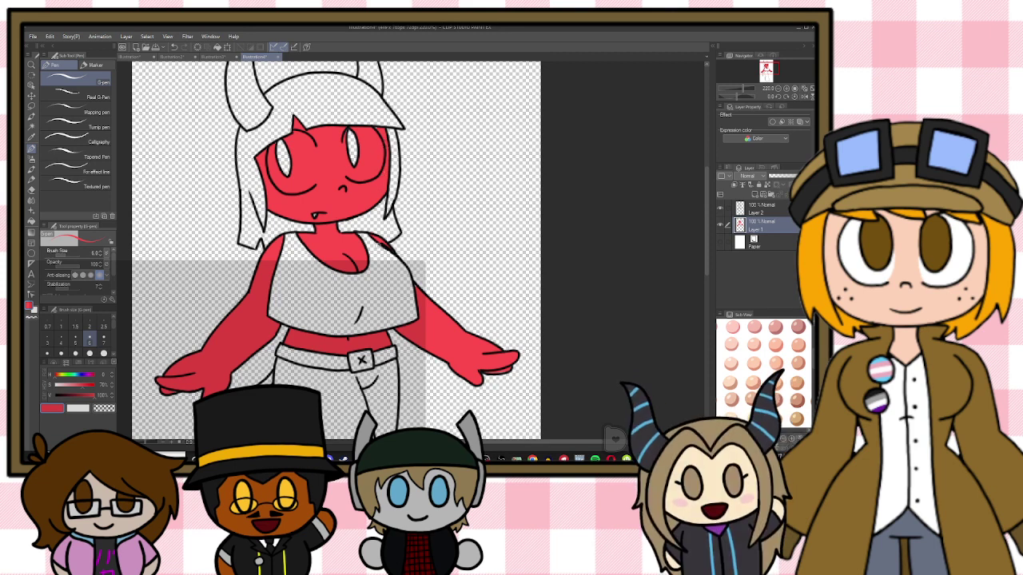
scroll(399, 271, "down", 3)
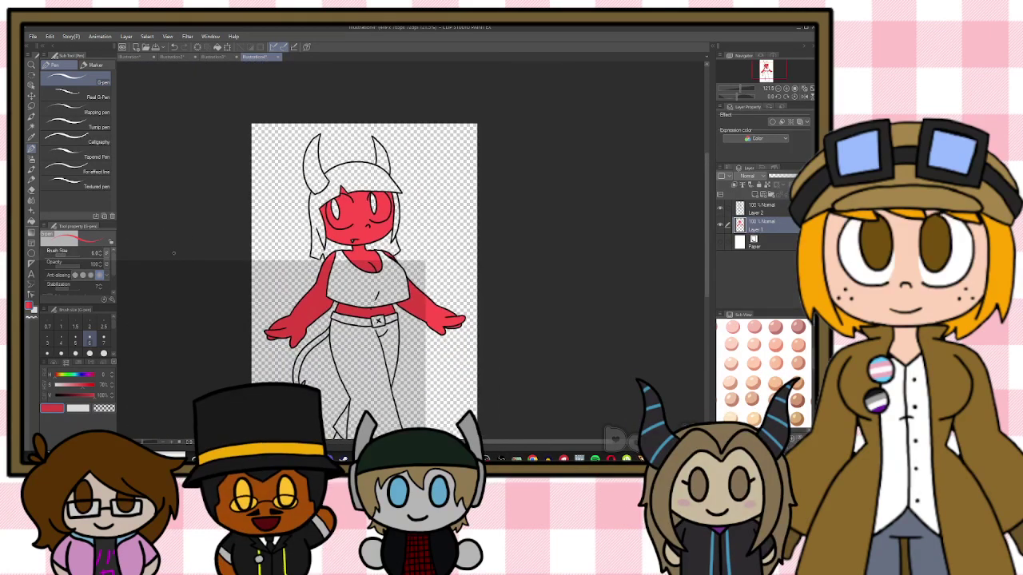
left_click(31, 222)
scroll(262, 373, "down", 2)
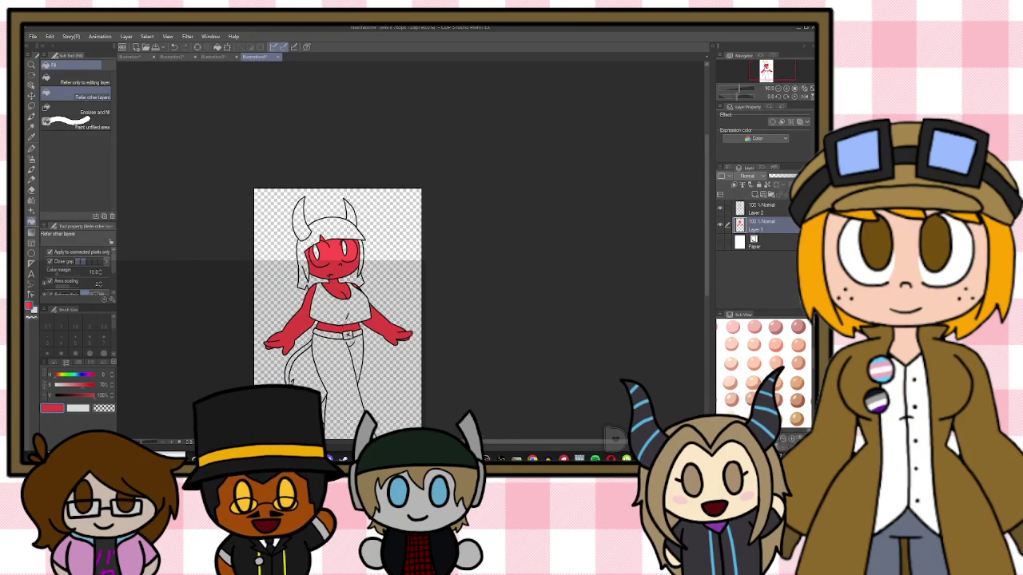
left_click(299, 353)
Fill both pupils with black from the standard colour set
scroll(344, 253, "up", 8)
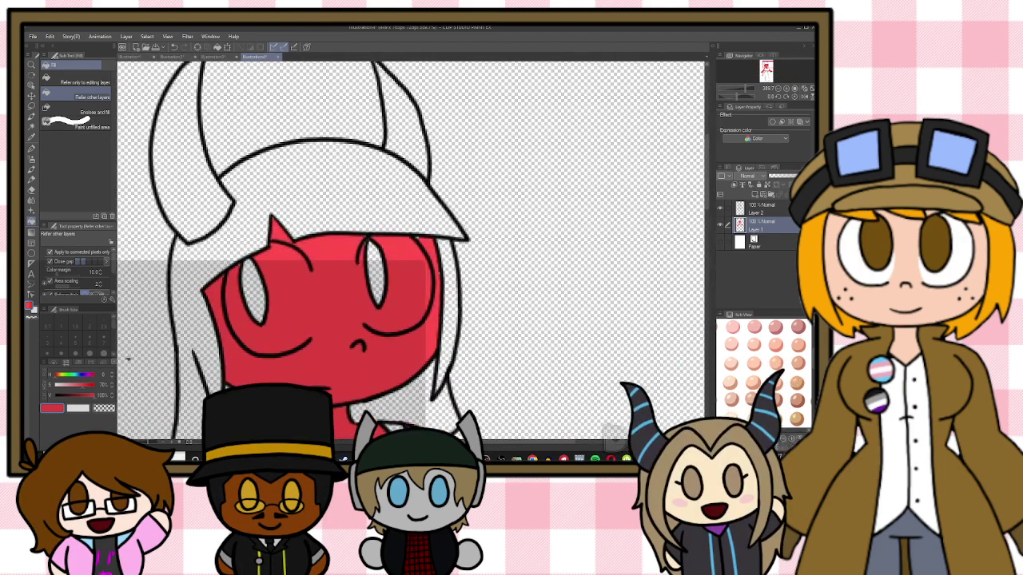
left_click(78, 365)
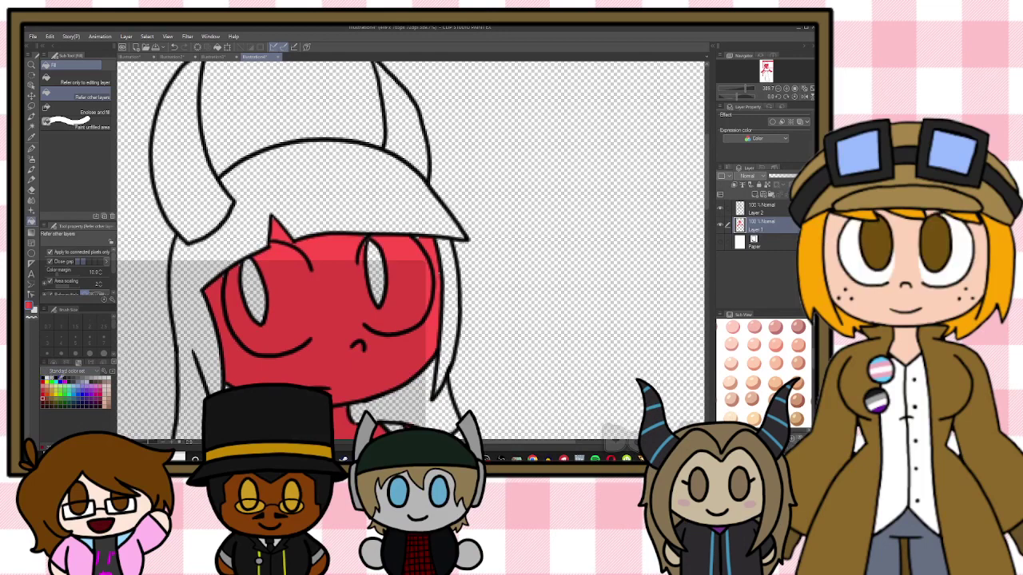
left_click(63, 377)
left_click(254, 286)
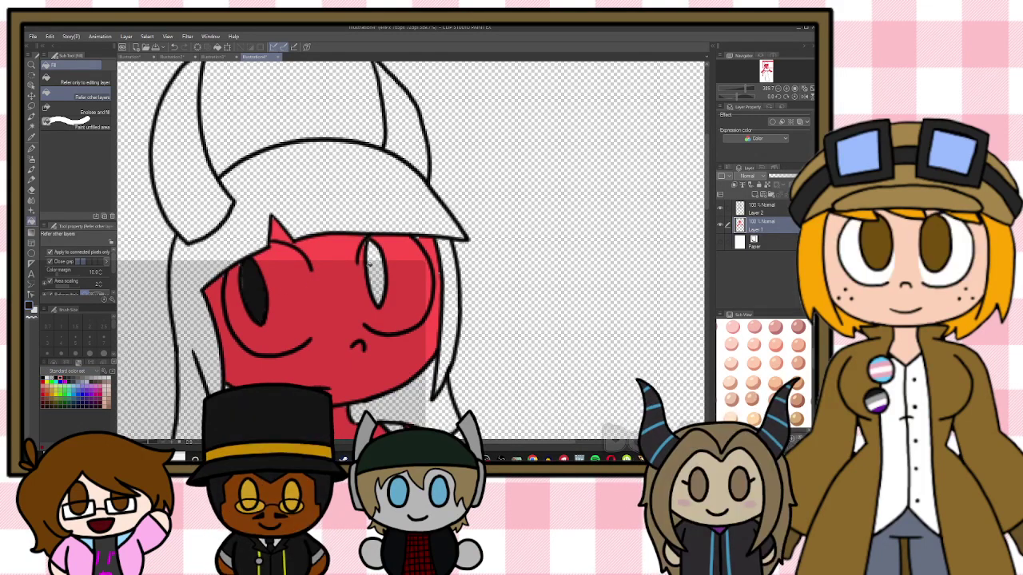
left_click(374, 273)
Close the open inner edges of both eyes with yellow G-pen strokes and fill the eyes around the pupils with yellow
scroll(357, 324, "up", 2)
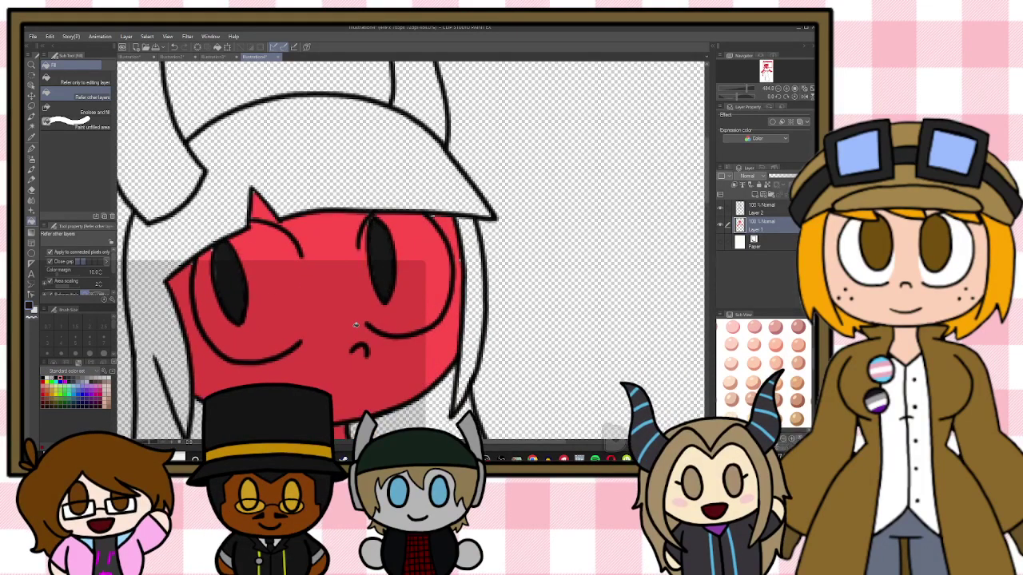
left_click(50, 382)
left_click(31, 148)
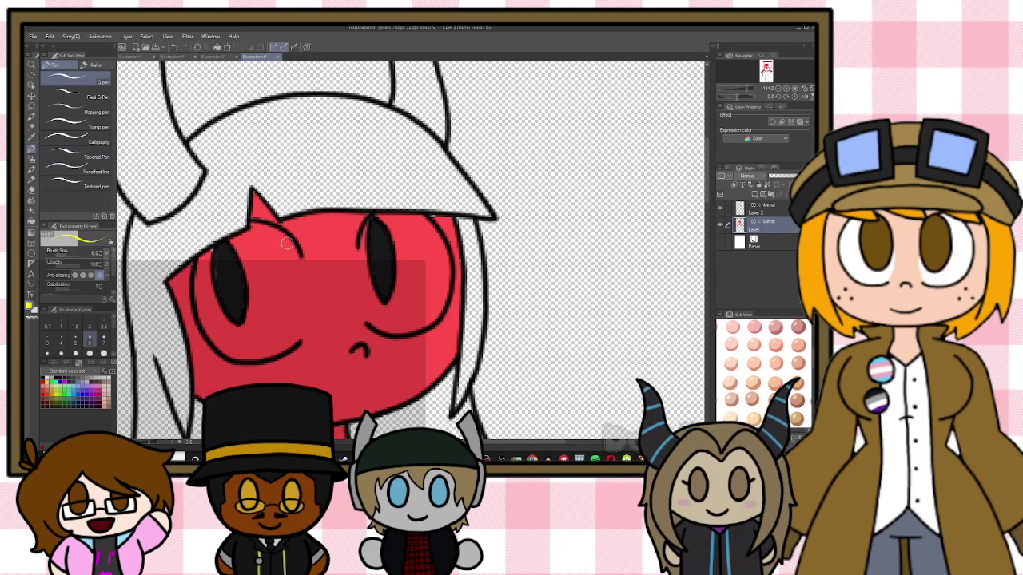
left_click_drag(288, 242, 306, 317)
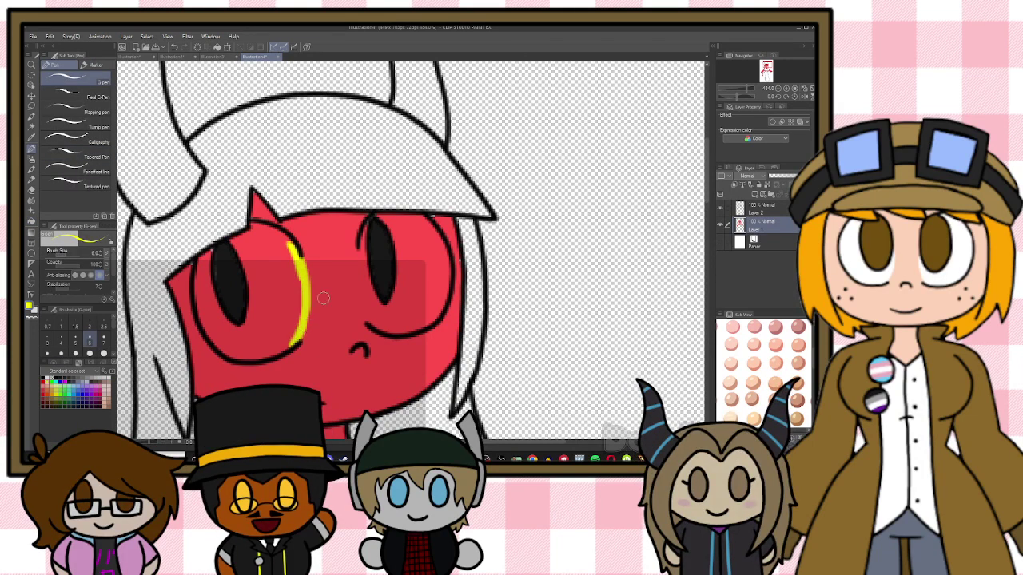
mouse_move(362, 232)
left_mouse_down()
mouse_move(362, 304)
mouse_move(373, 328)
left_mouse_up()
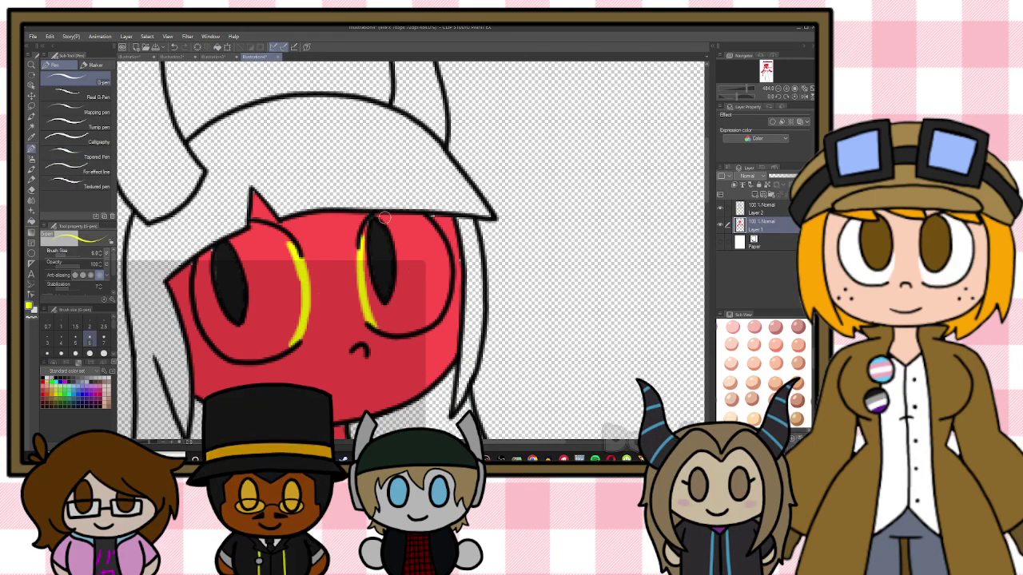
left_click(31, 221)
left_click(268, 312)
left_click(412, 311)
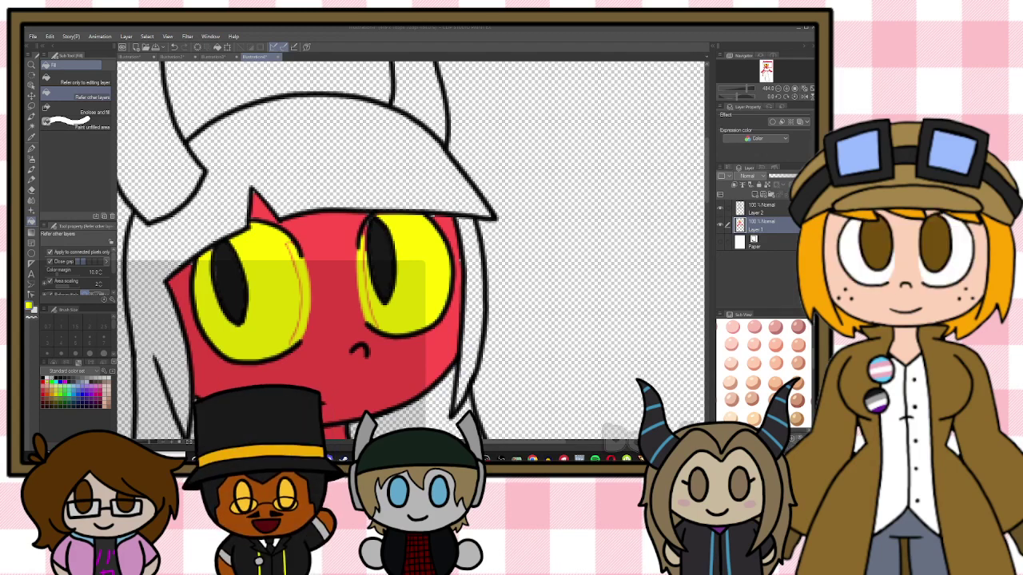
Paint over the thin red seams along the inner edges of both eyes with the yellow G-pen at size 5
key("p")
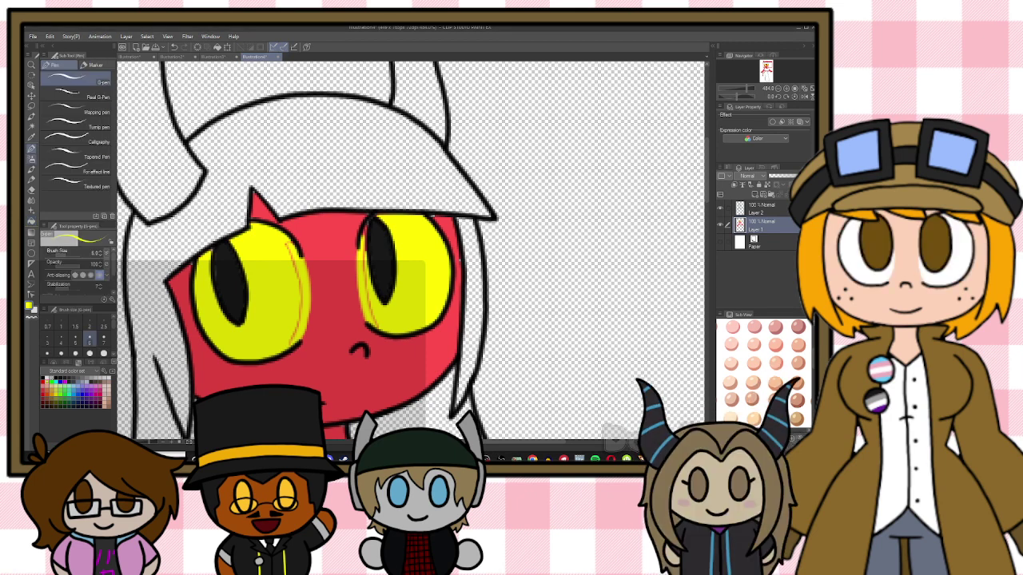
key("ctrl+z")
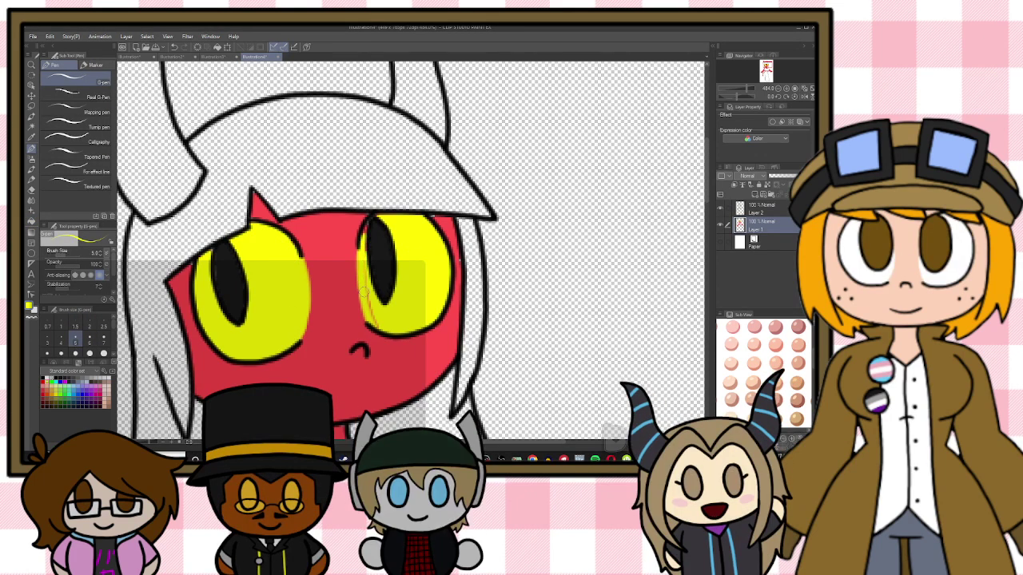
key("ctrl+z")
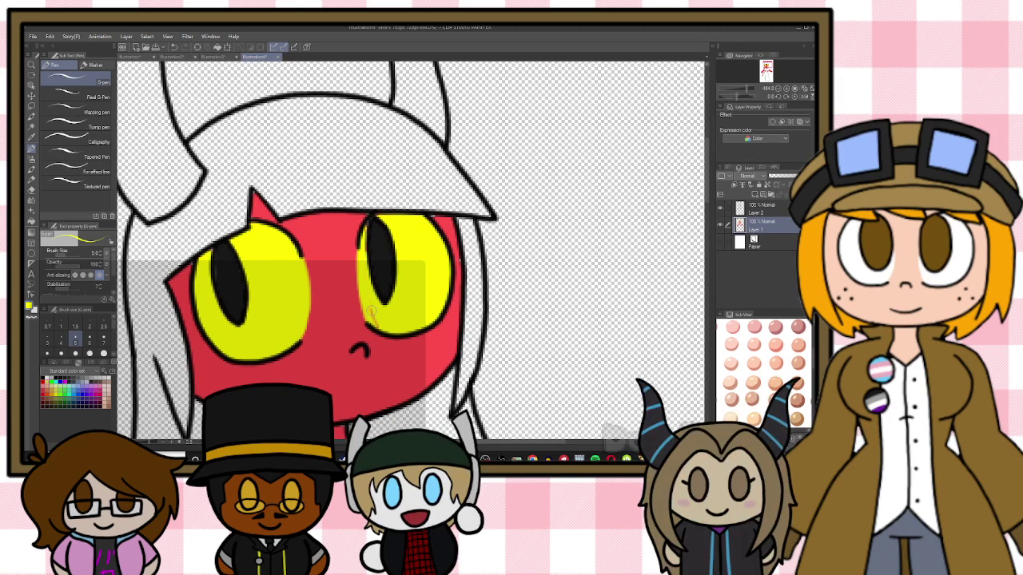
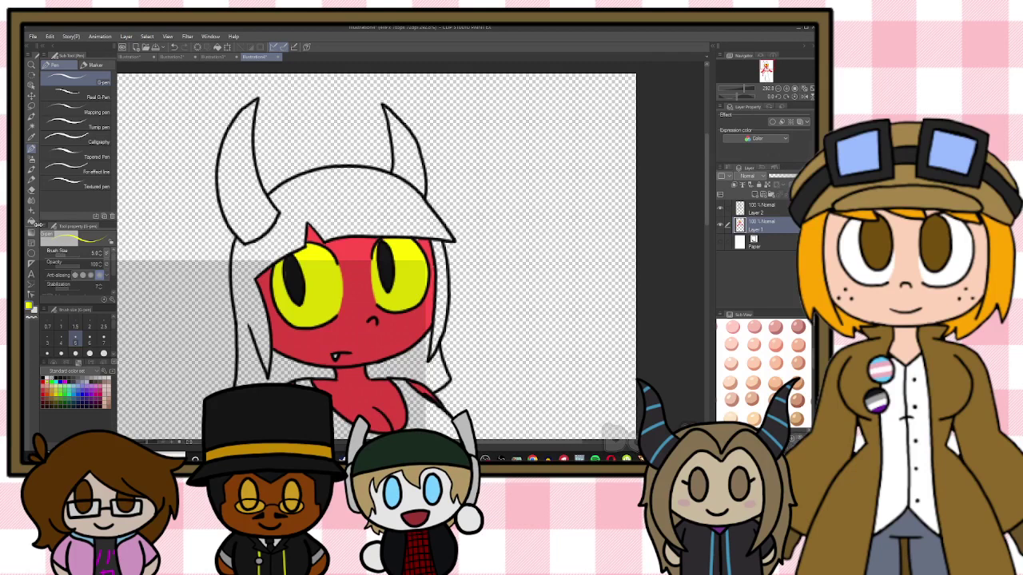
Fill the character's hair with black, including the fringe, the side locks and the sections behind the neck
left_click(31, 221)
left_click(60, 378)
left_click(255, 319)
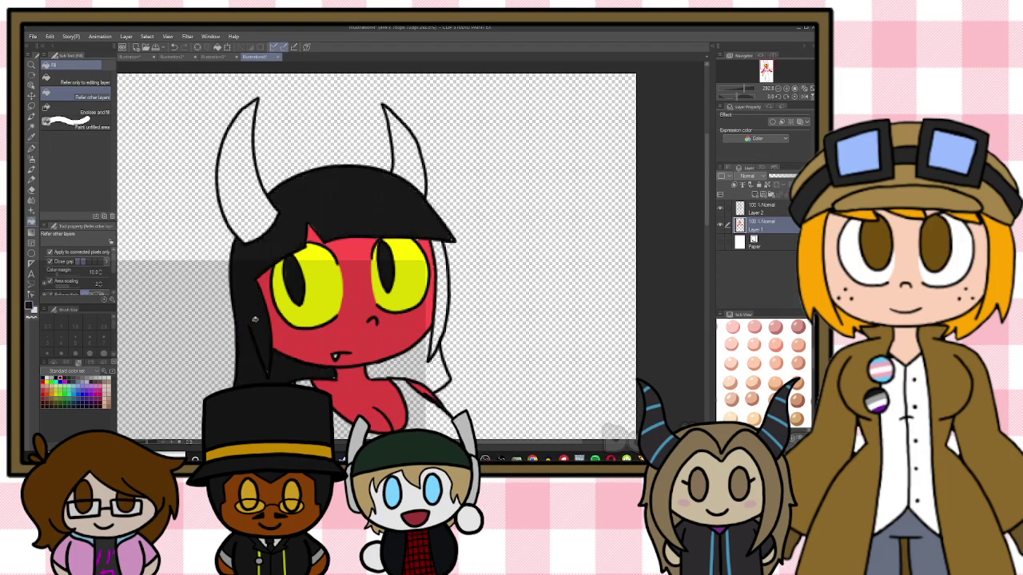
left_click(408, 368)
left_click(443, 291)
scroll(444, 307, "up", 1)
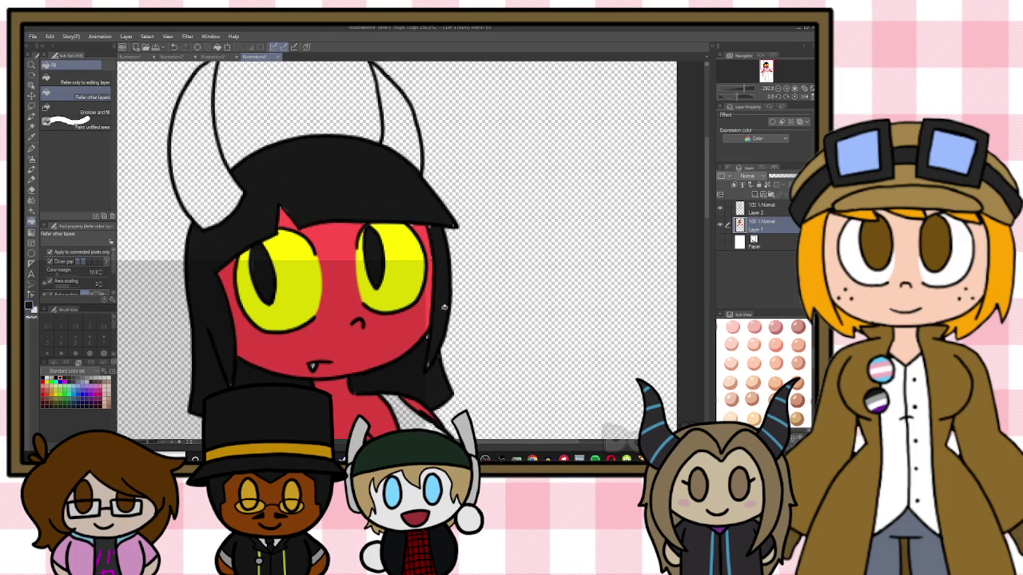
key("p")
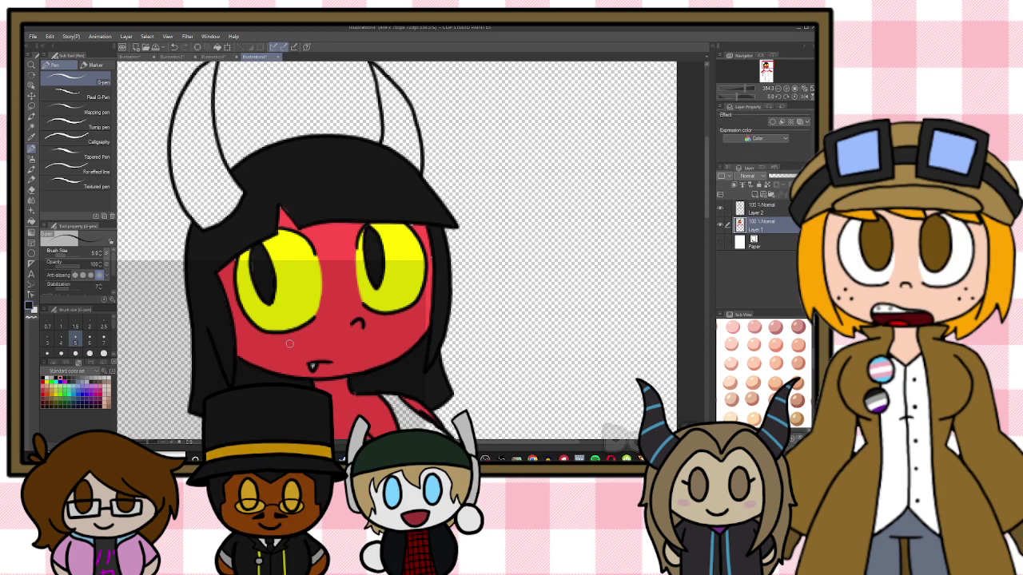
Try filling one horn with a pale cream colour at 22% saturation, and undo the fill
left_click(31, 221)
left_click(56, 384)
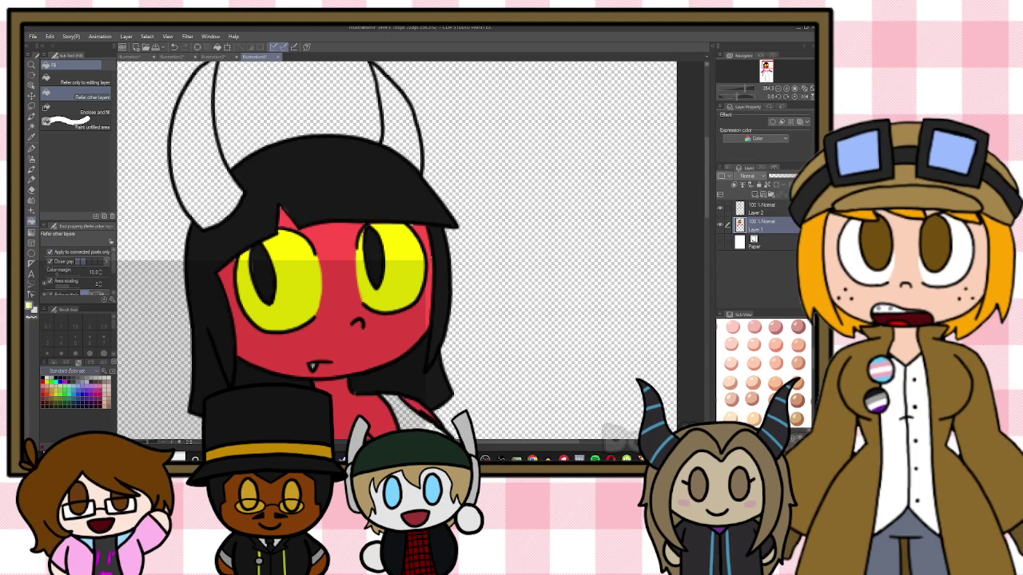
left_click(66, 363)
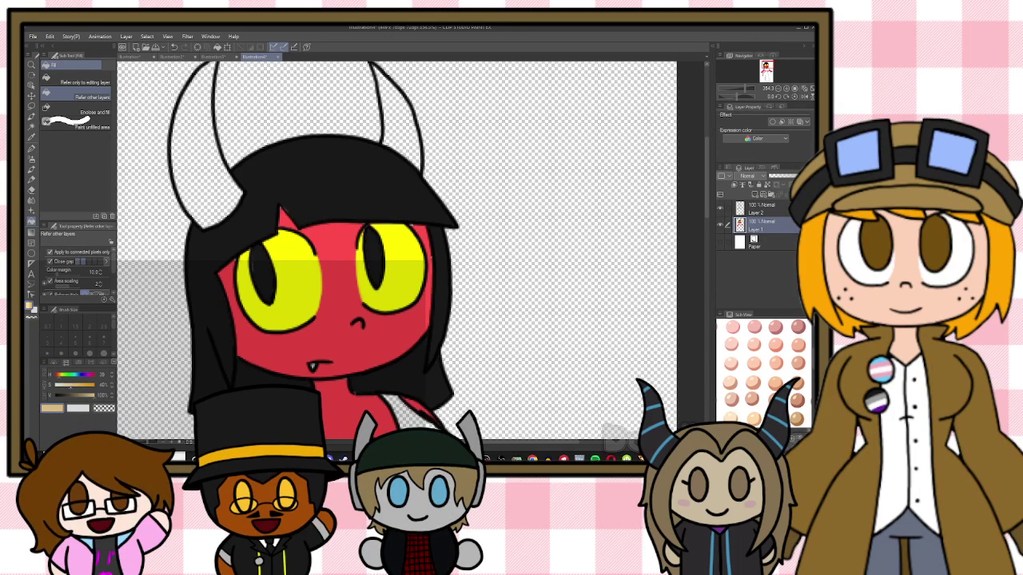
left_click(66, 385)
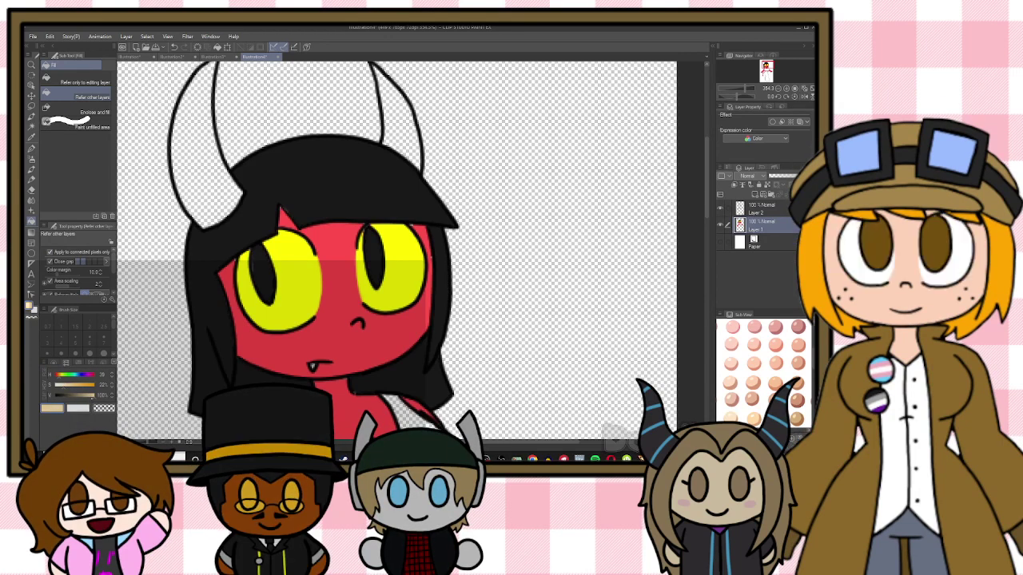
left_click(219, 192)
left_click(31, 135)
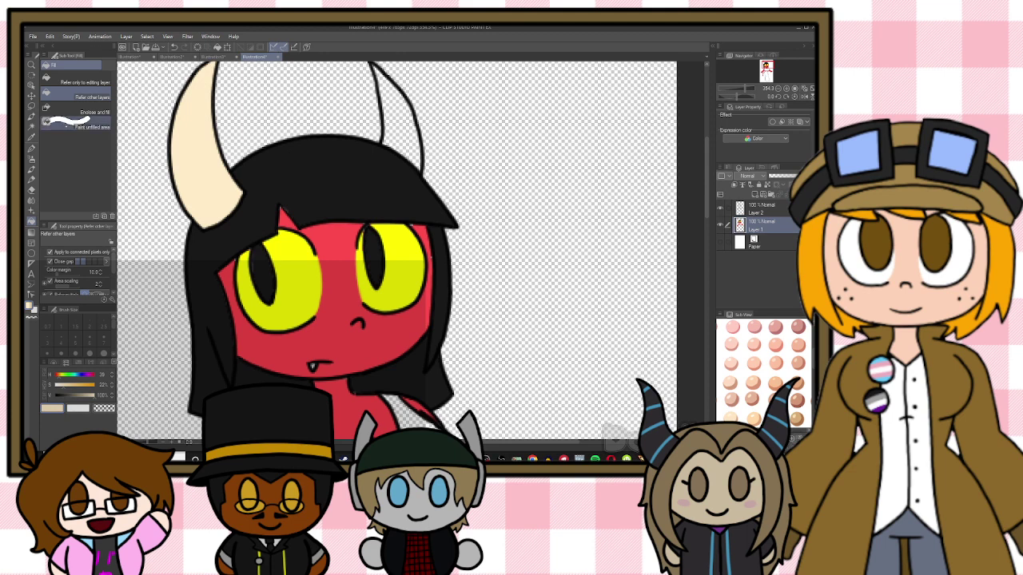
key("ctrl+z")
Sample the red from the character's face and fill both horns with it
left_click(325, 232)
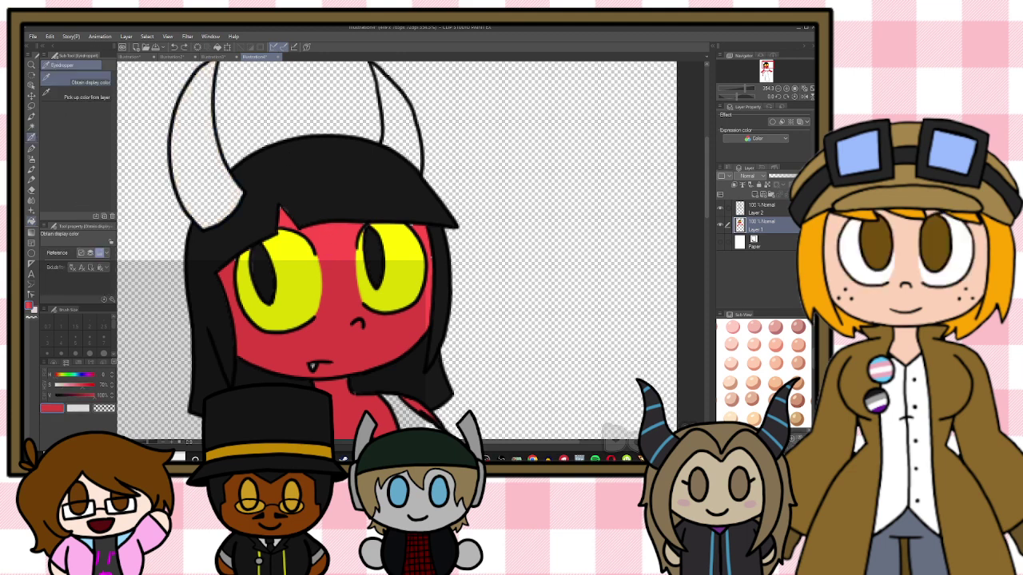
key("g")
left_click(215, 184)
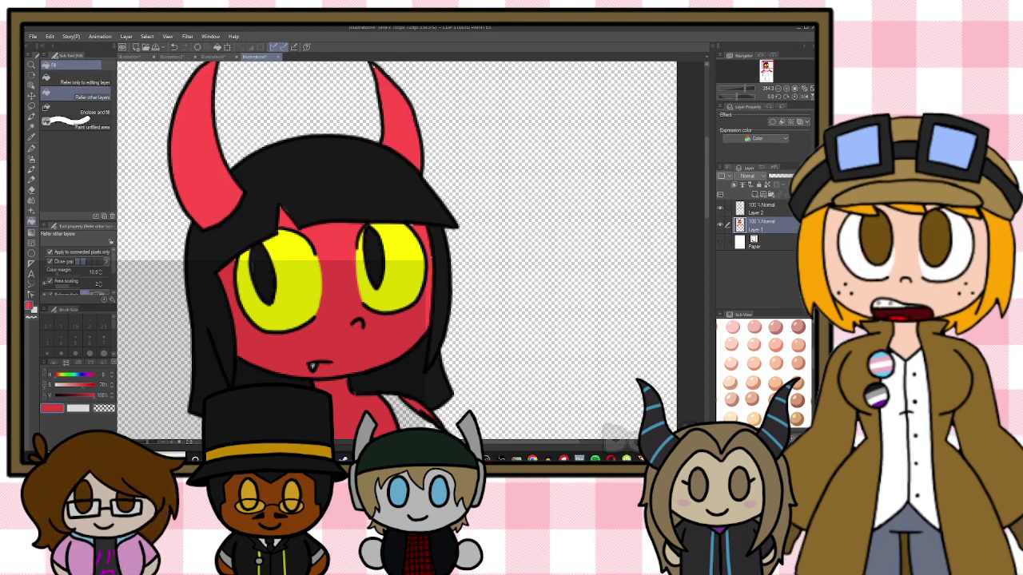
Paint the small fang at the corner of the mouth white with the G-pen
scroll(400, 160, "down", 3)
scroll(351, 252, "up", 8)
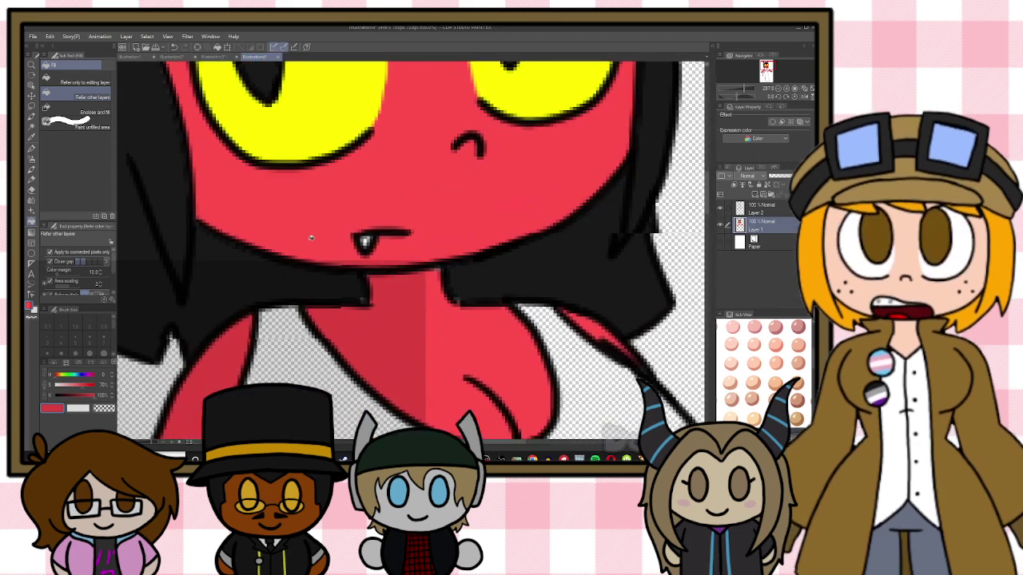
left_click(31, 149)
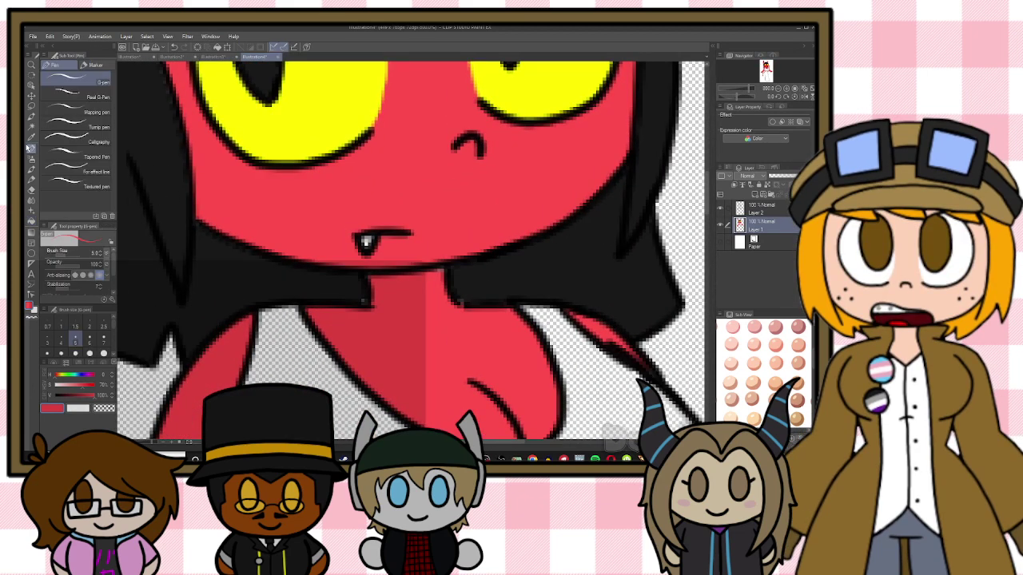
left_click(80, 366)
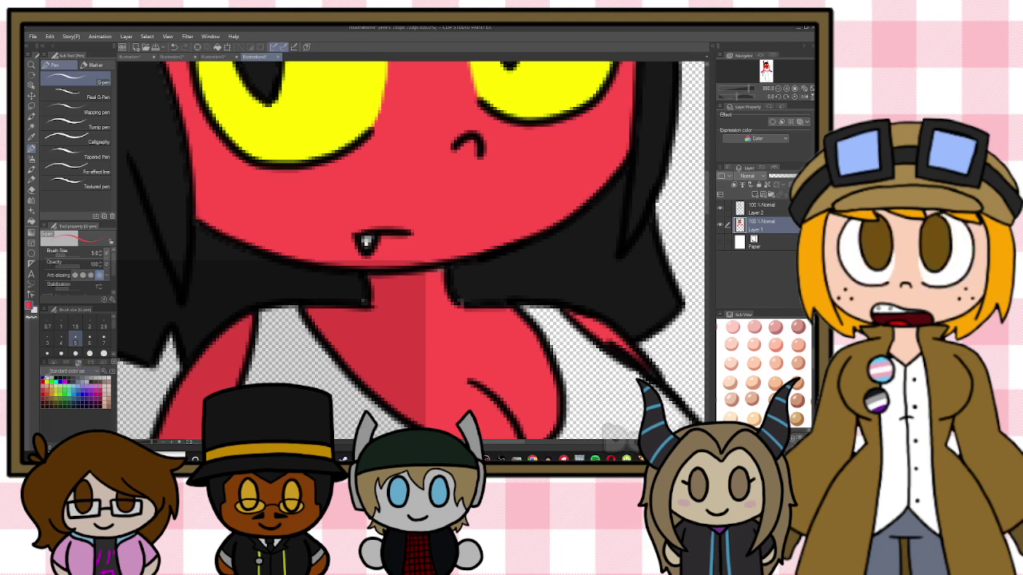
left_click(48, 379)
left_click(48, 376)
left_click_drag(369, 243, 366, 240)
scroll(383, 263, "down", 6)
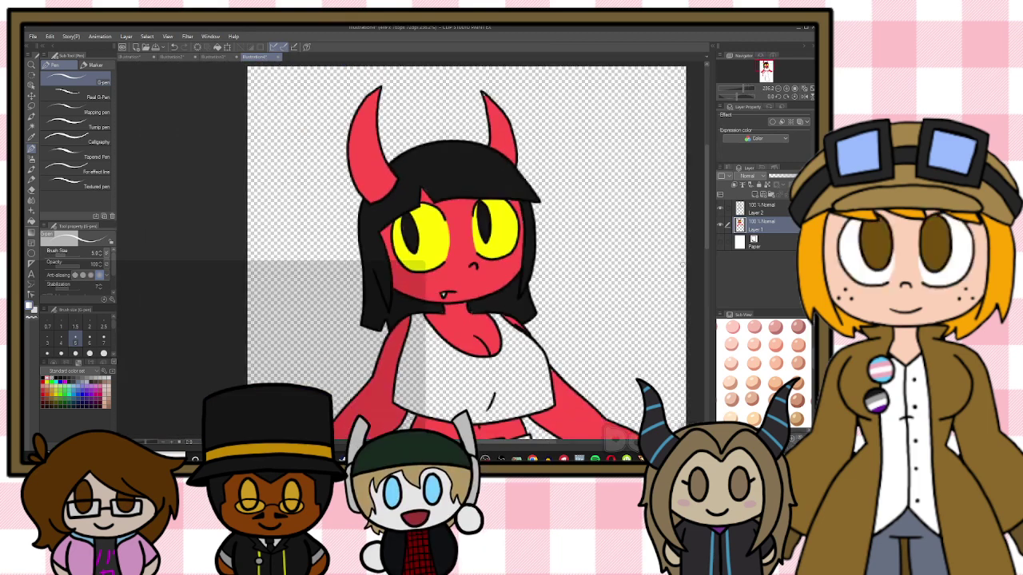
Try filling the character's crop top with pink, and undo the fill
left_click_drag(708, 208, 709, 235)
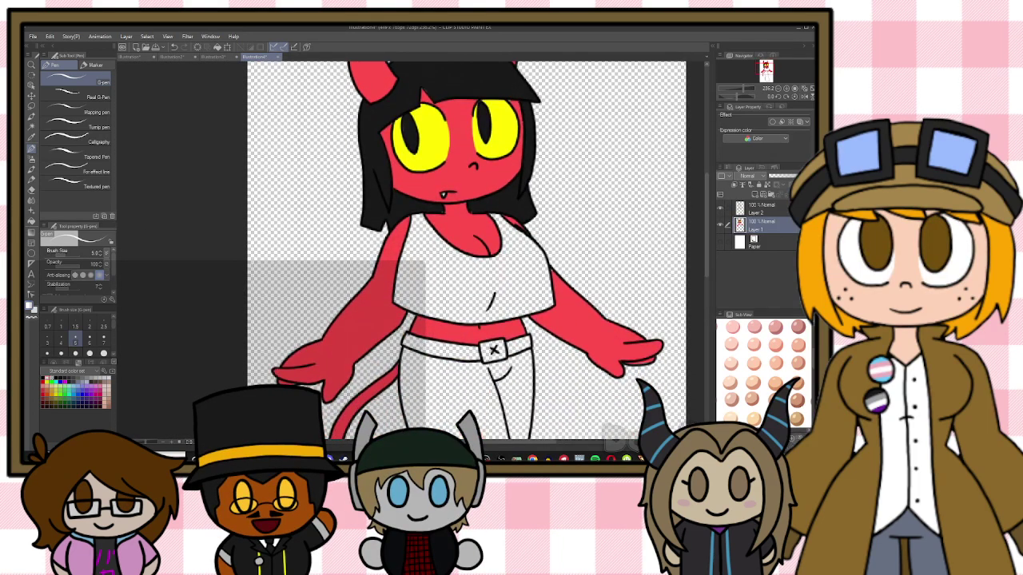
scroll(416, 351, "down", 2)
scroll(559, 302, "up", 3)
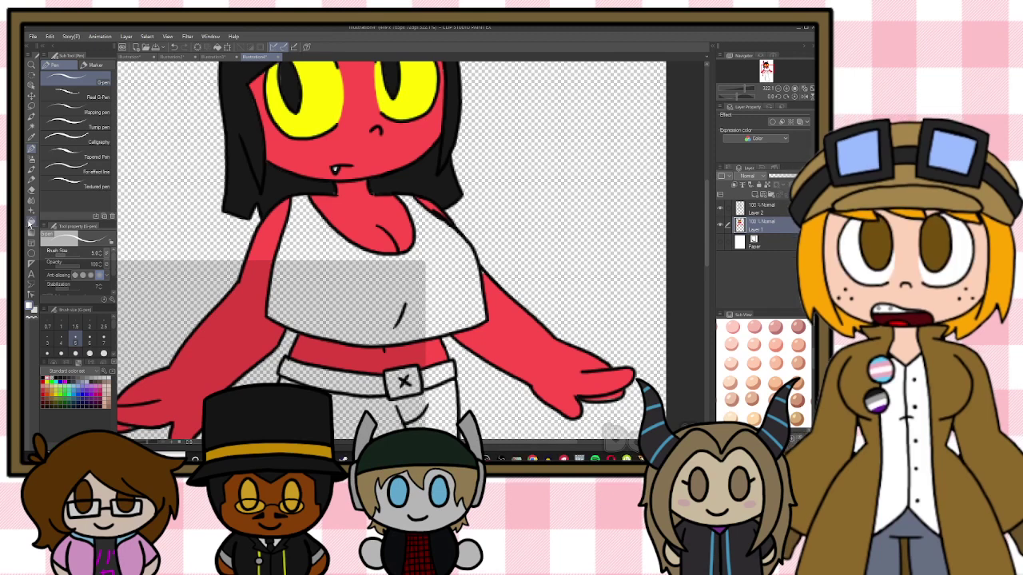
left_click(30, 222)
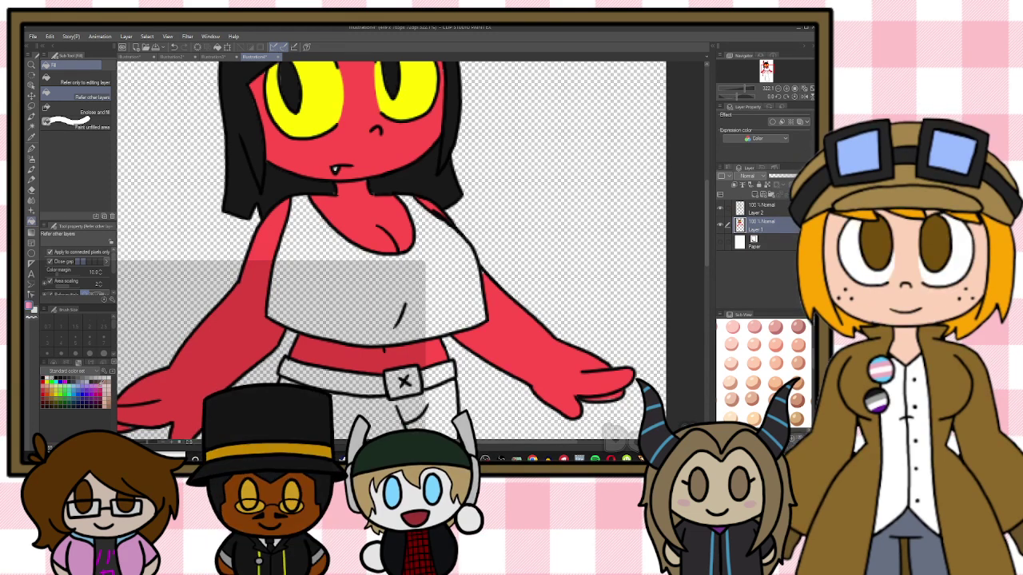
left_click(403, 308)
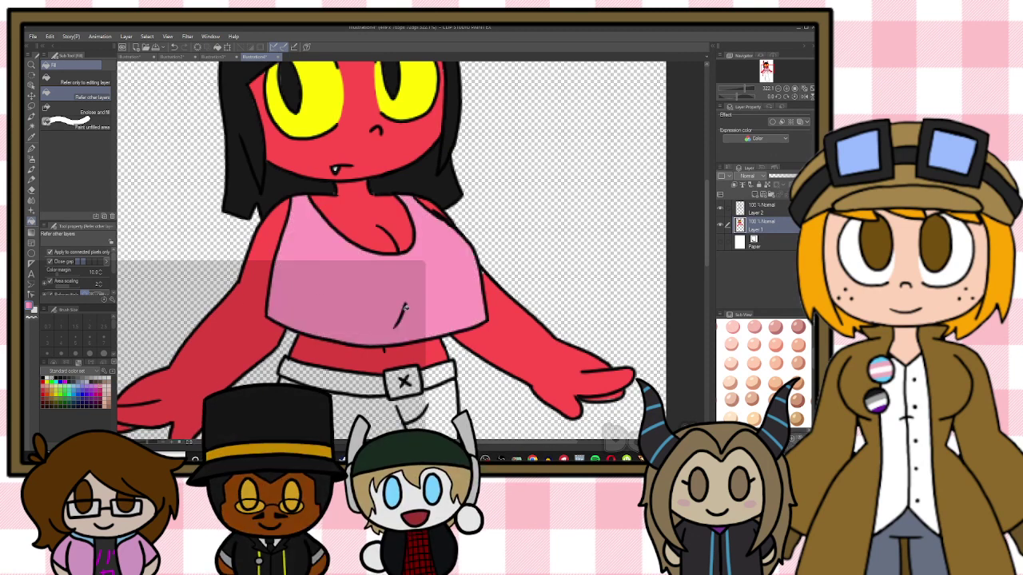
key("ctrl+z")
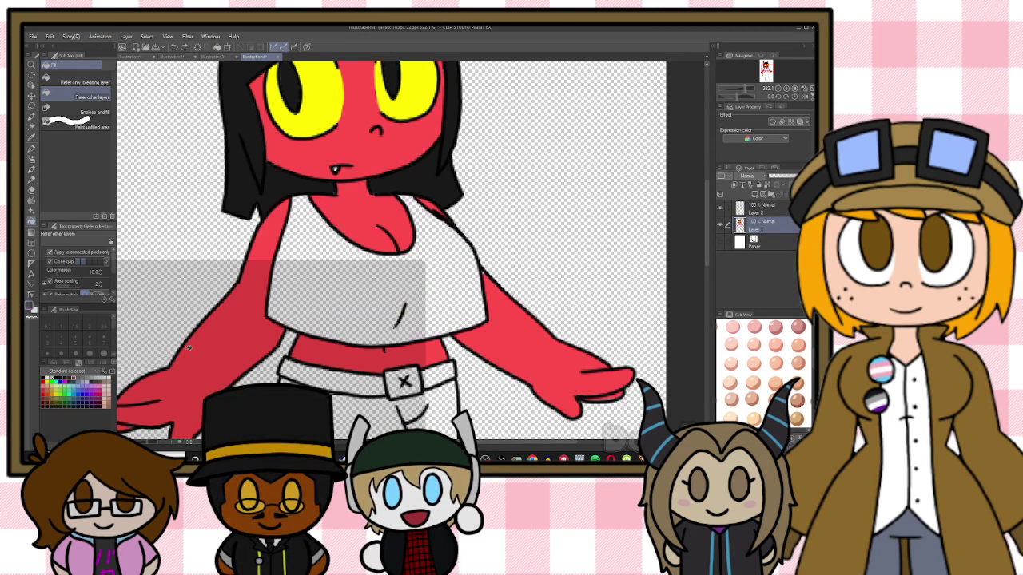
Fill the character's crop top with dark grey
left_click(361, 275)
scroll(488, 319, "down", 2)
scroll(492, 313, "up", 1)
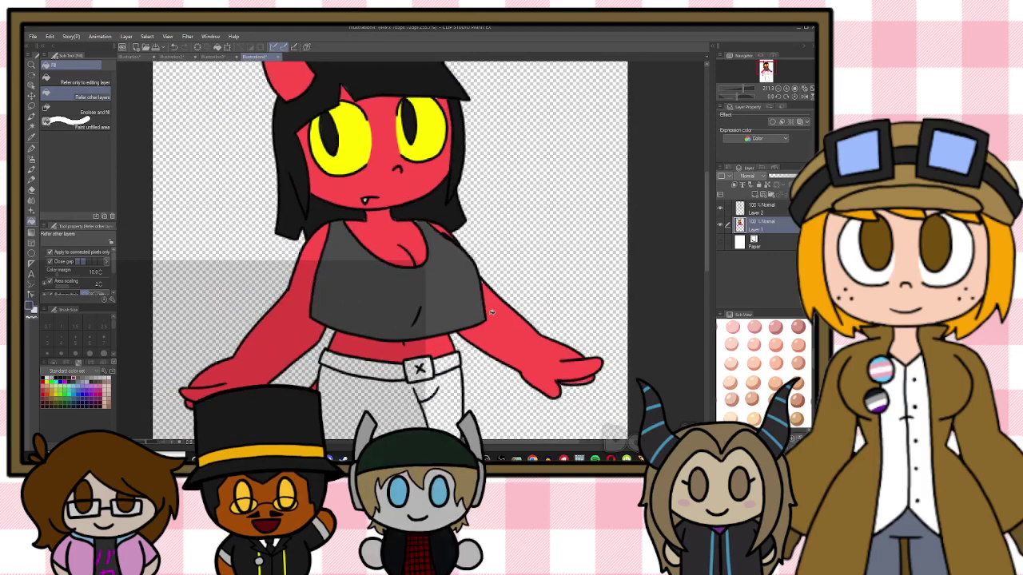
key("p")
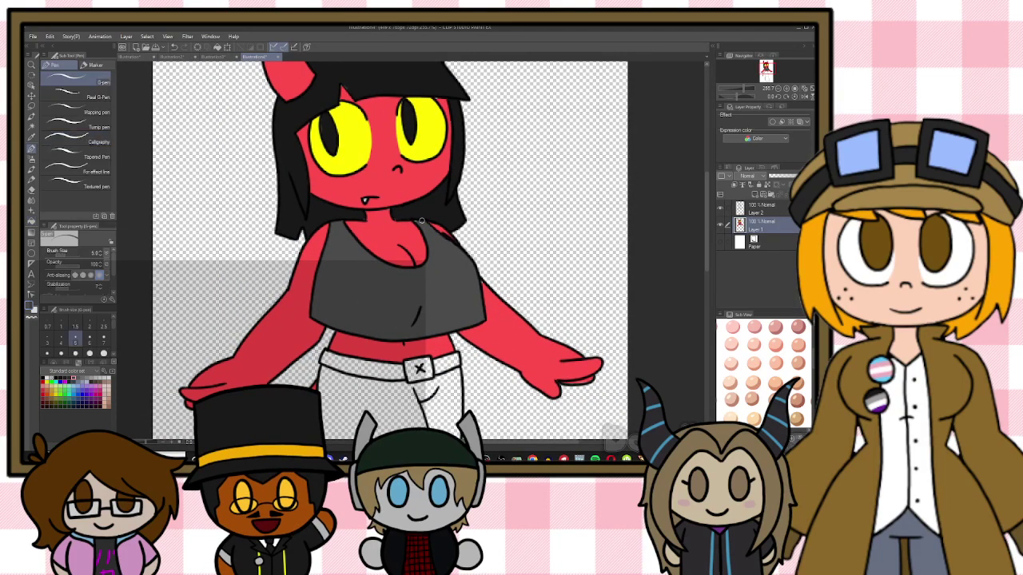
Fill the belt with black on both sides of the buckle
scroll(414, 221, "down", 3)
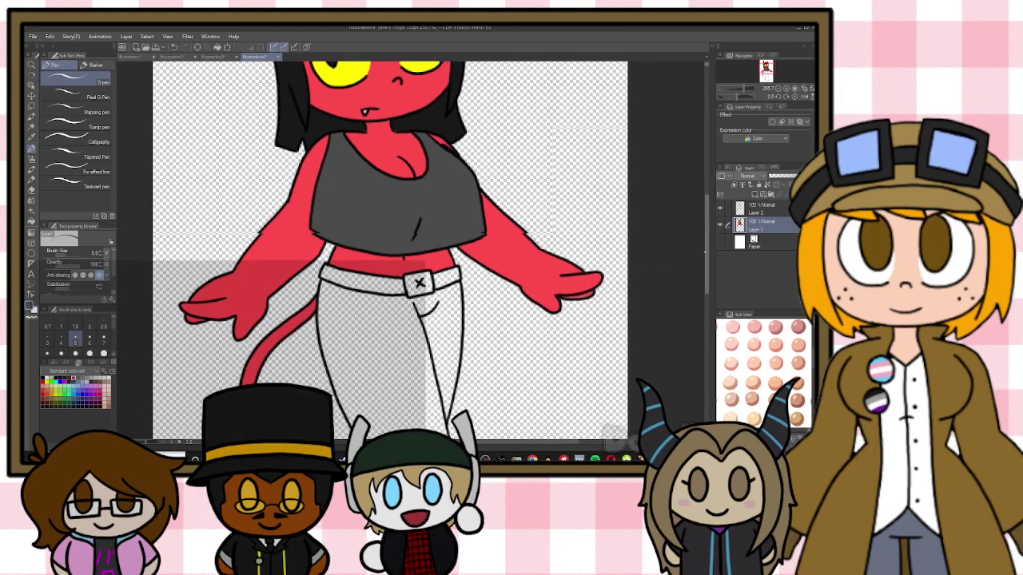
key("g")
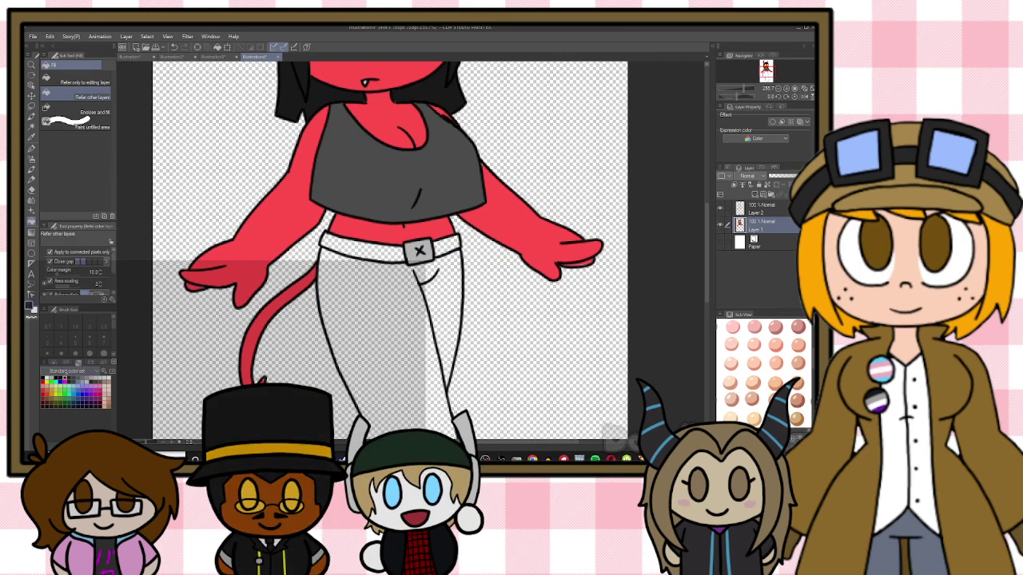
left_click(370, 249)
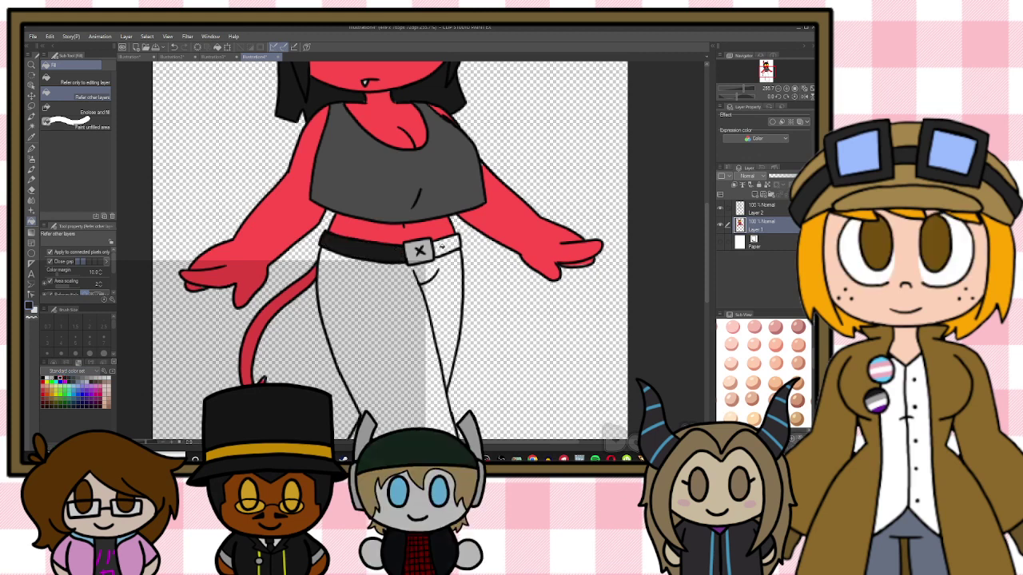
left_click(443, 246)
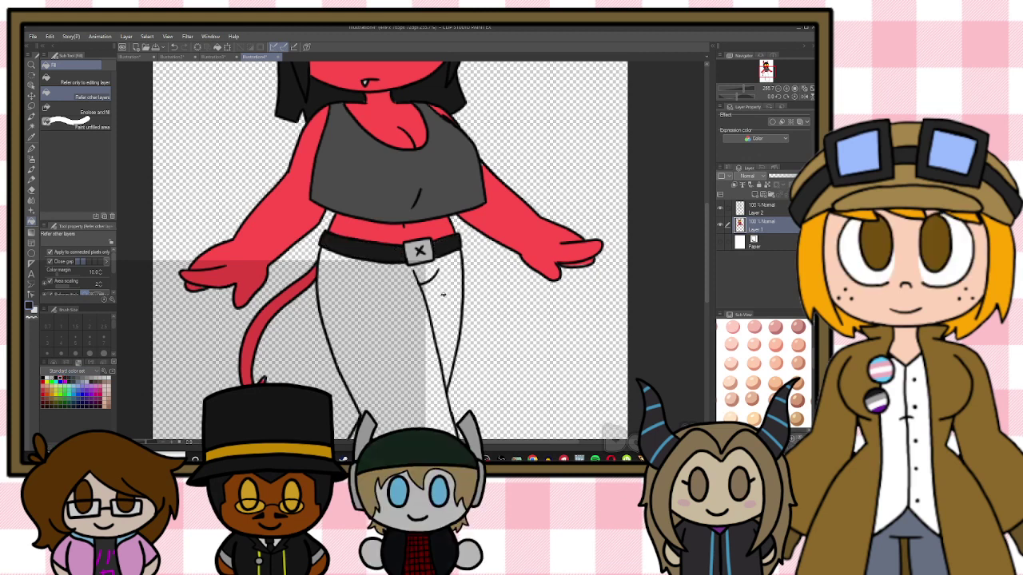
Mix a muted dark blue with hue 219 and 44% brightness, and fill both legs of the trousers with it
left_click(83, 398)
left_click(66, 363)
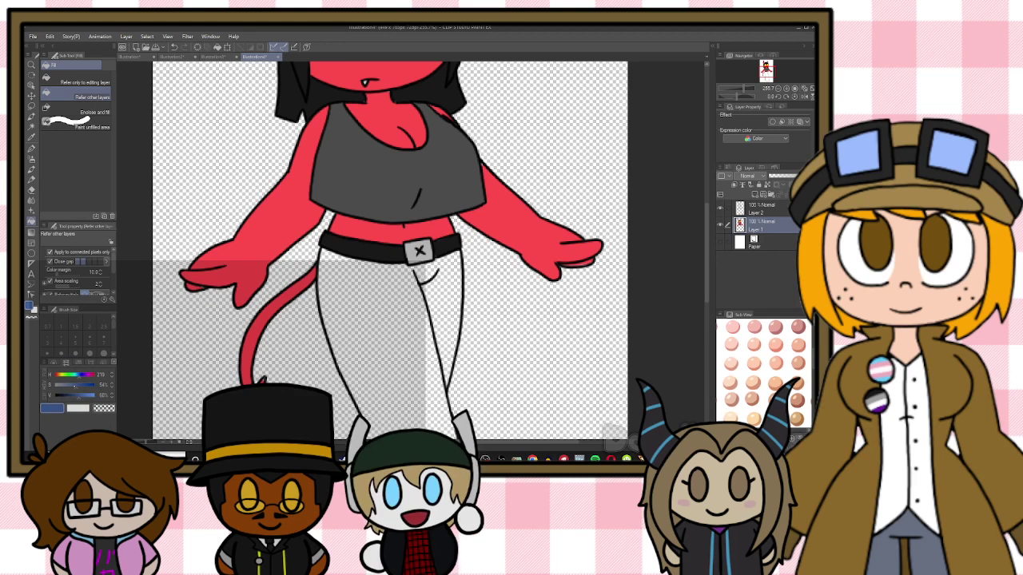
left_click(76, 385)
left_click(74, 396)
left_click(68, 385)
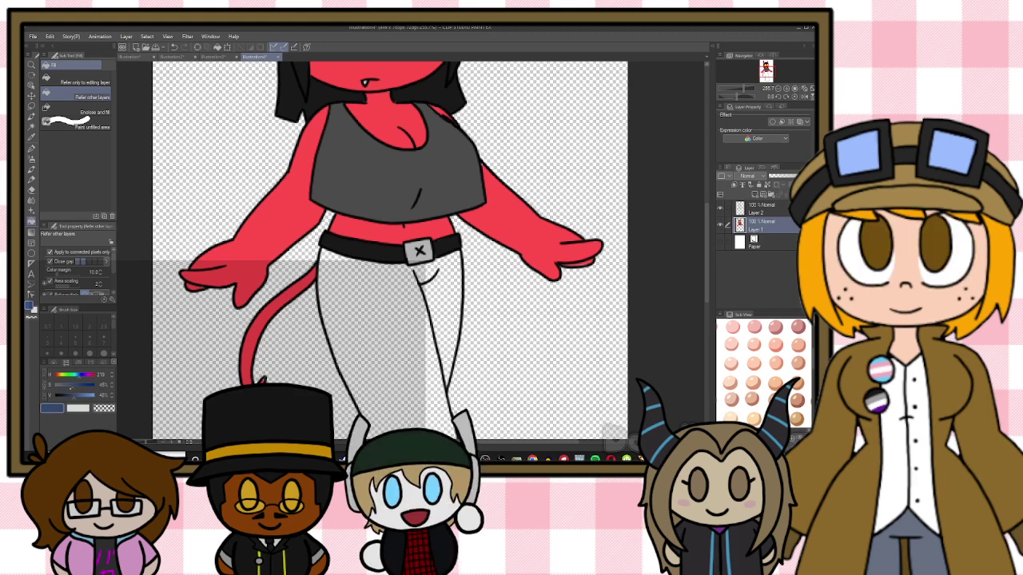
left_click(72, 396)
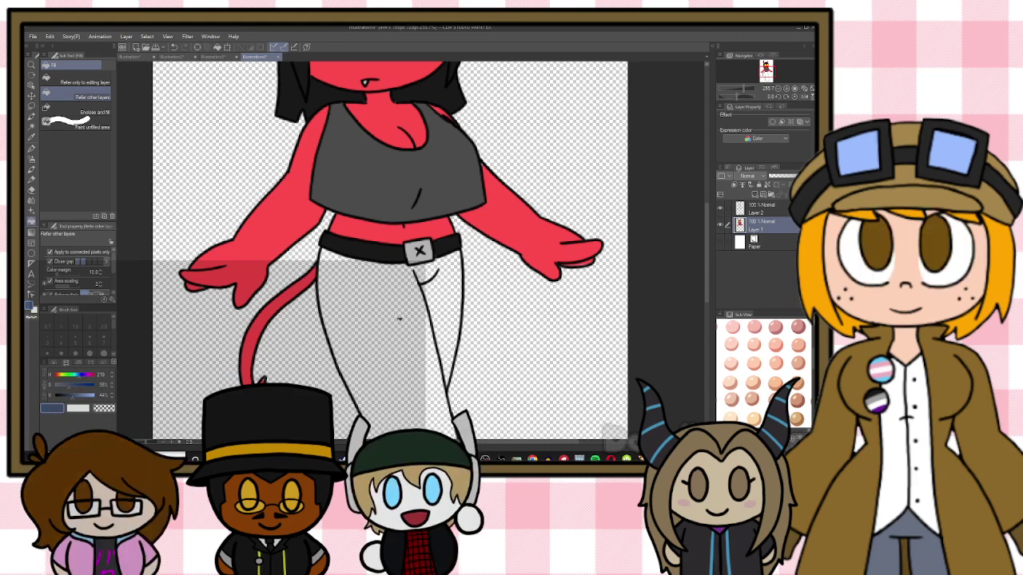
left_click(368, 344)
left_click(441, 313)
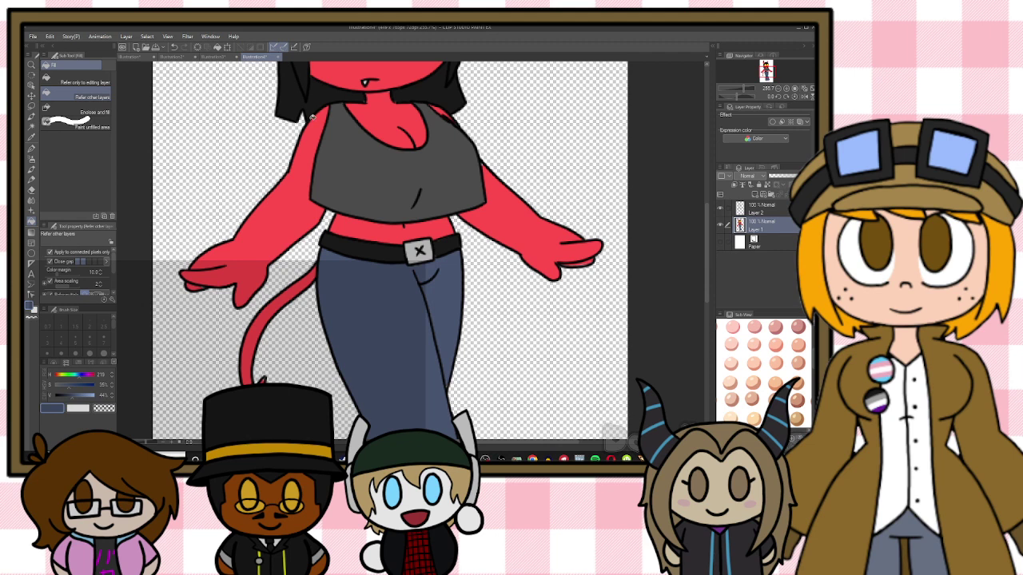
Fill the flared hem of the rear trouser leg with the same muted blue
scroll(312, 116, "down", 5)
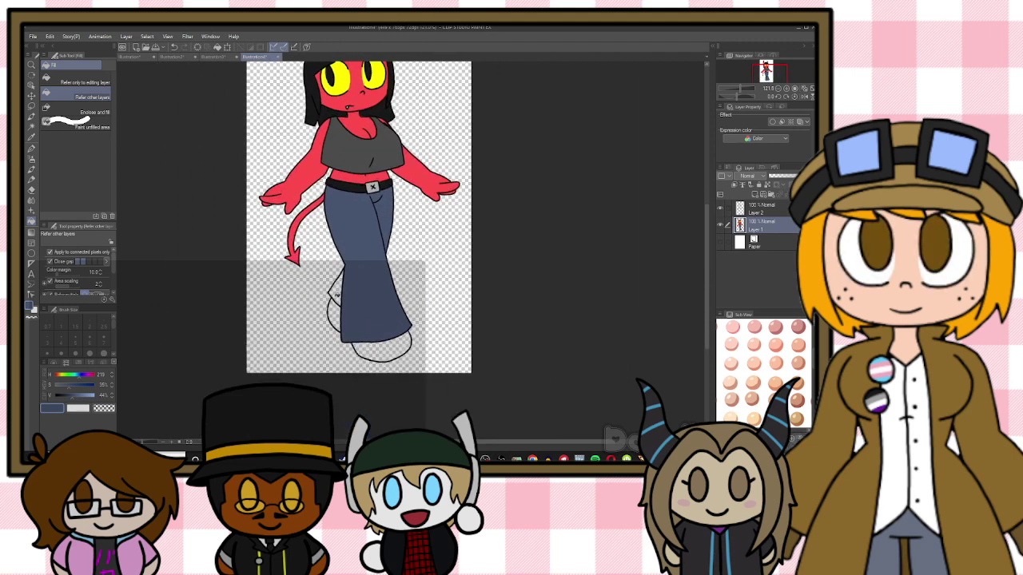
scroll(441, 286, "up", 2)
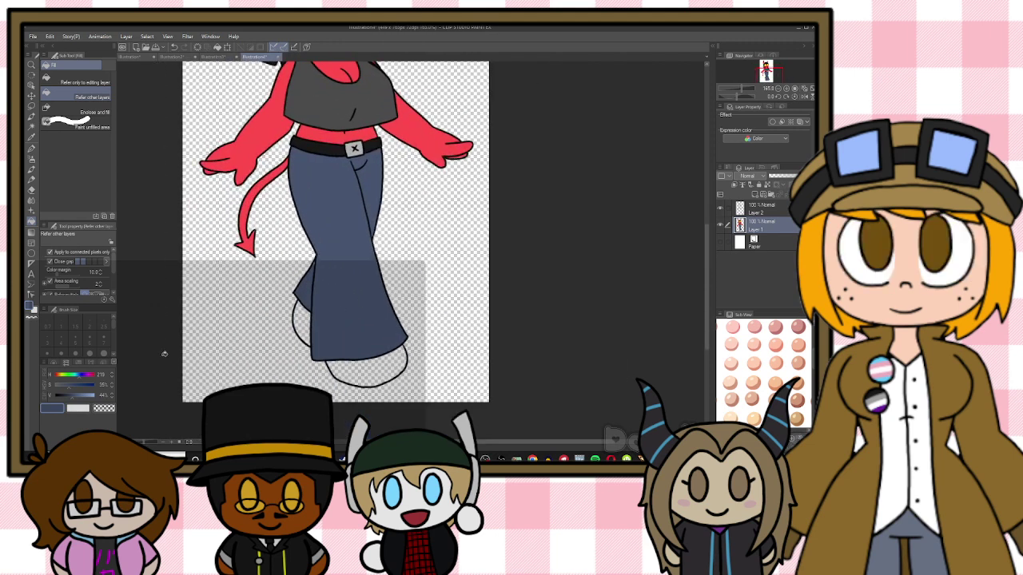
scroll(306, 302, "up", 1)
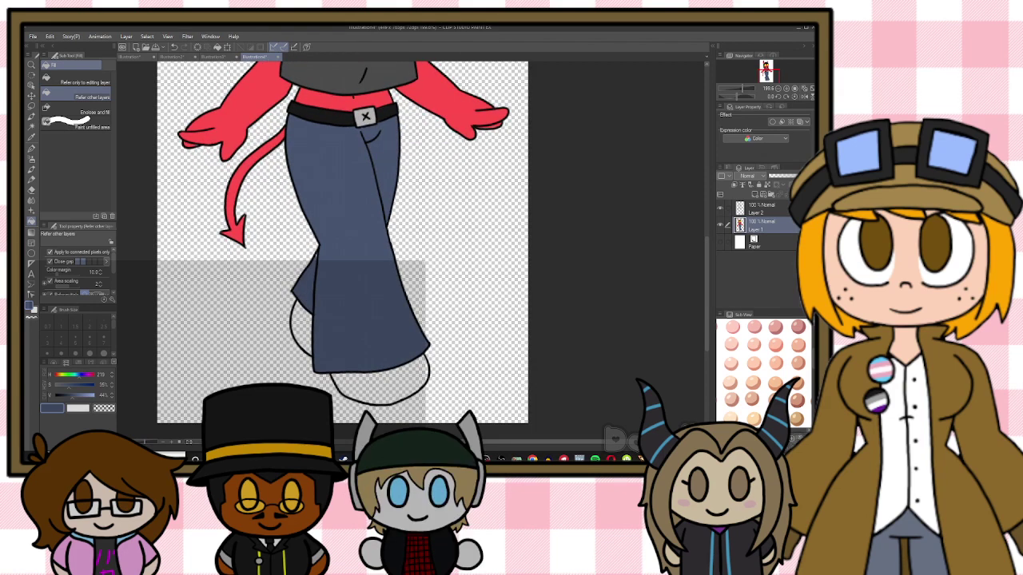
left_click(33, 151)
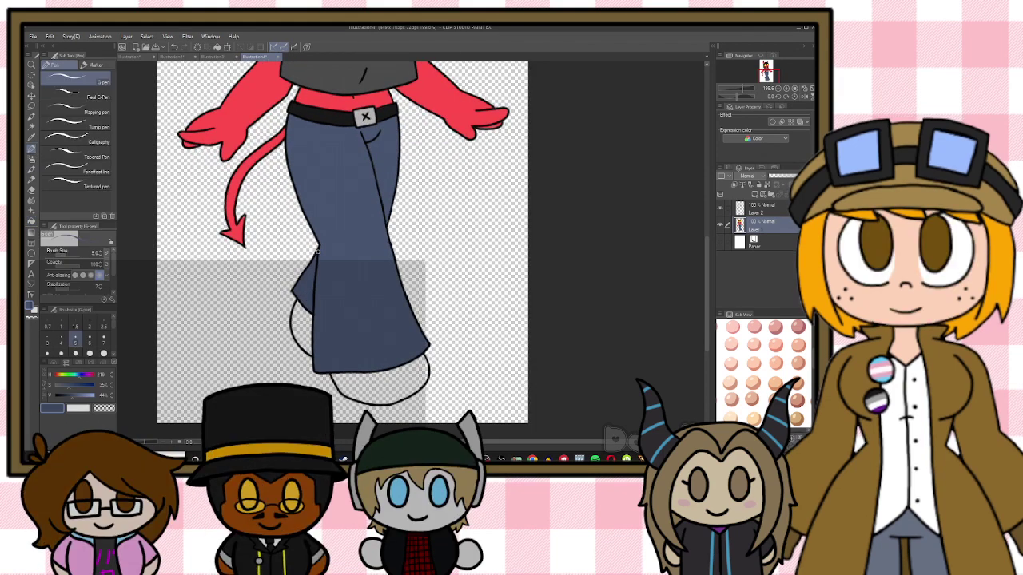
key("g")
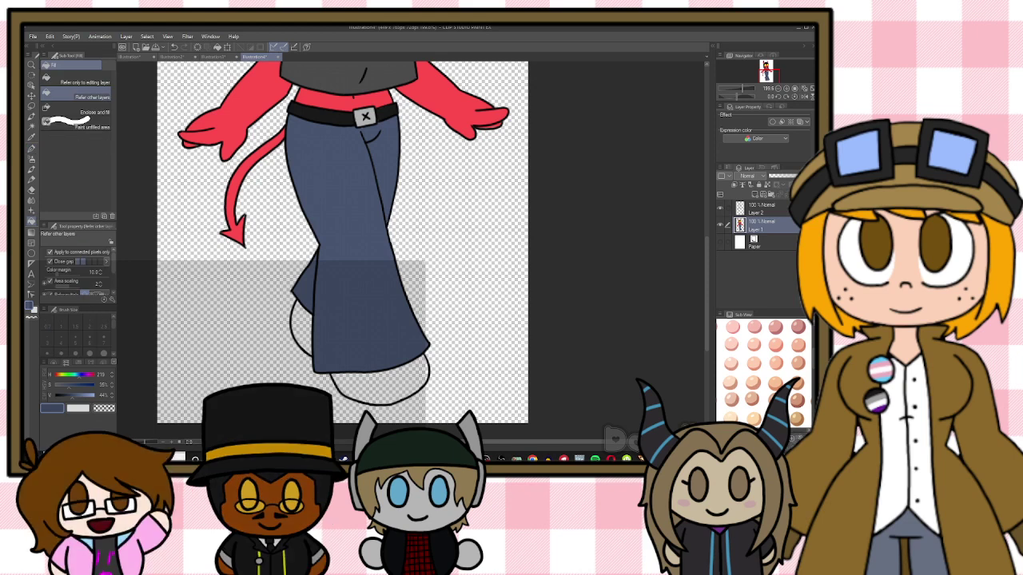
Fill both shoes with a brown of hue 21, 58% saturation and 54% brightness
left_click(78, 363)
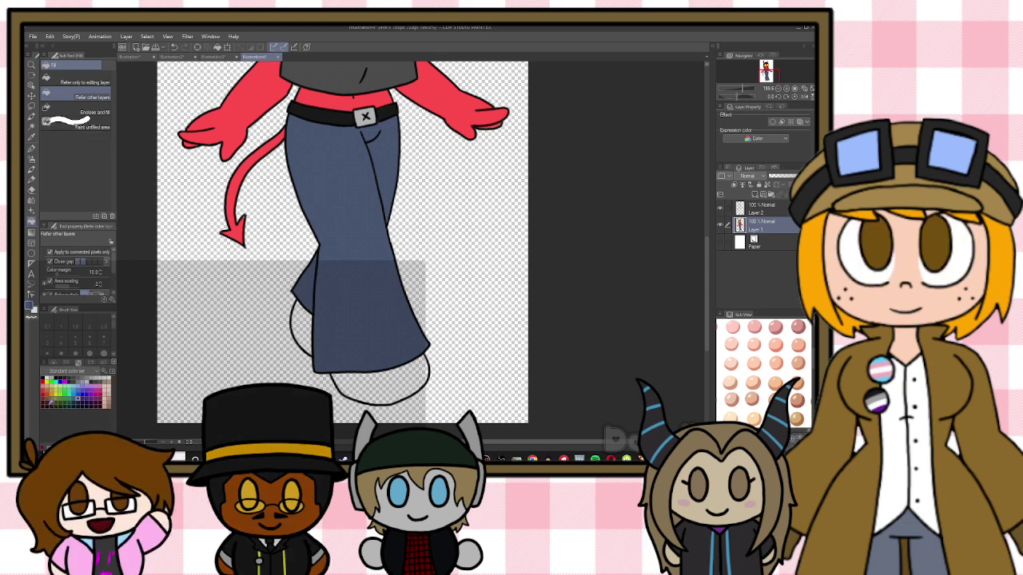
left_click(66, 362)
left_click(76, 396)
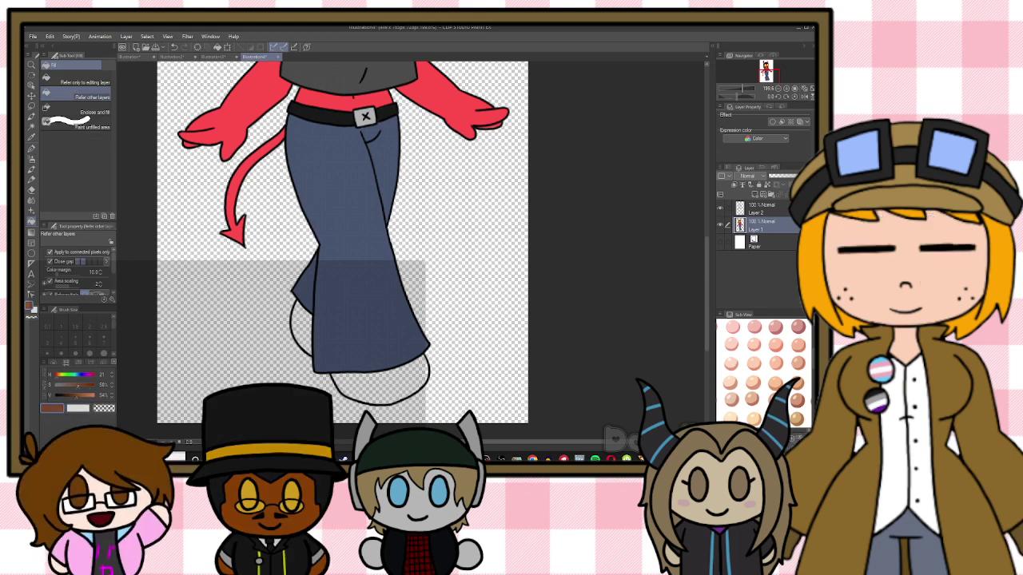
left_click(305, 334)
left_click(372, 386)
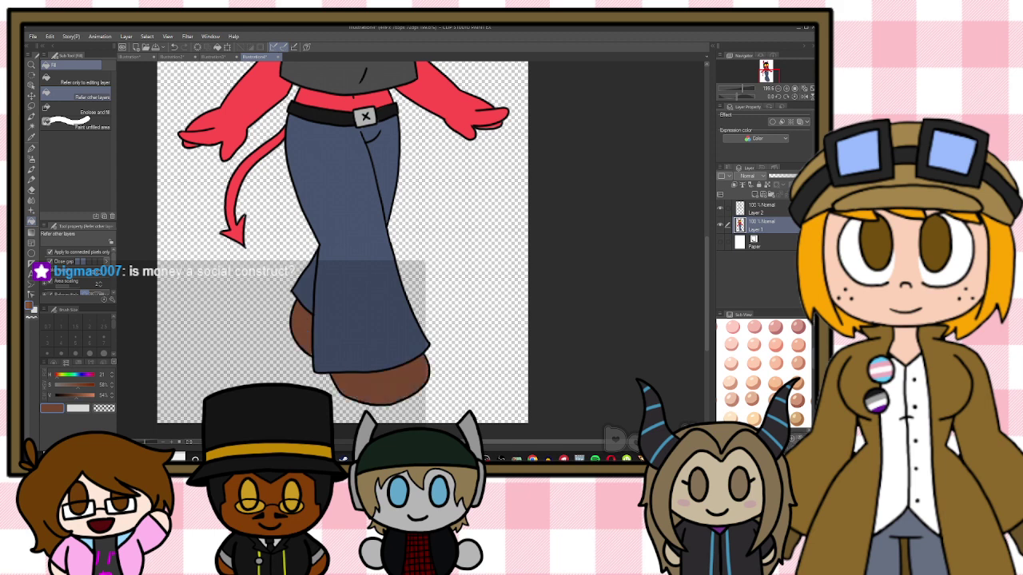
key("p")
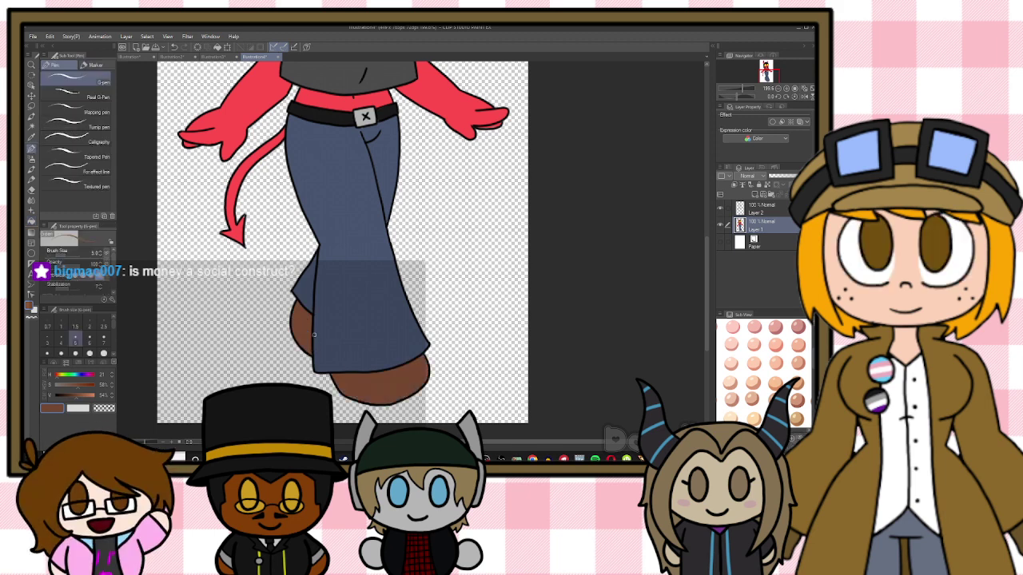
Merge the line art layer down into the flat colour layer
scroll(305, 347, "down", 5)
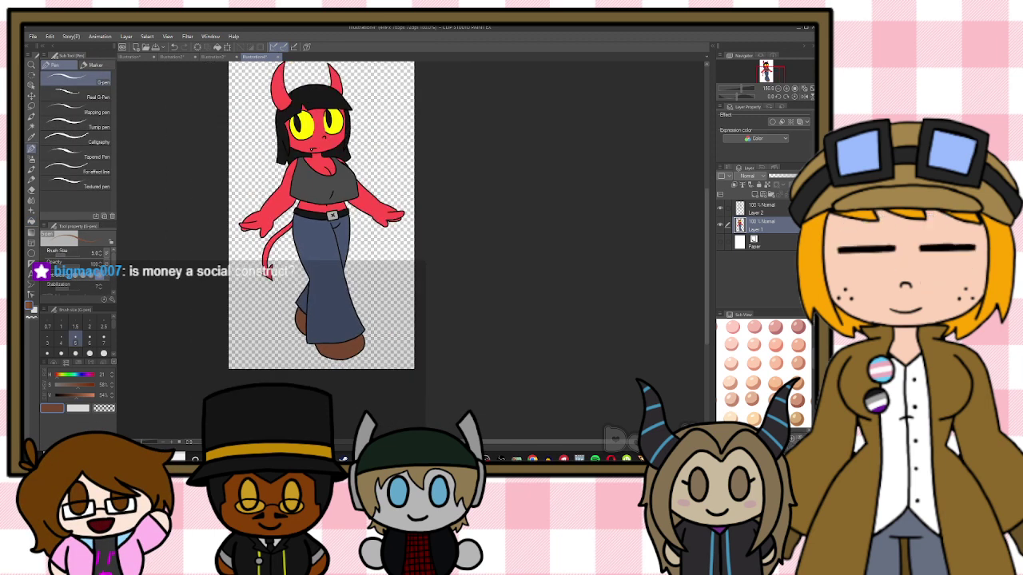
scroll(212, 223, "up", 3)
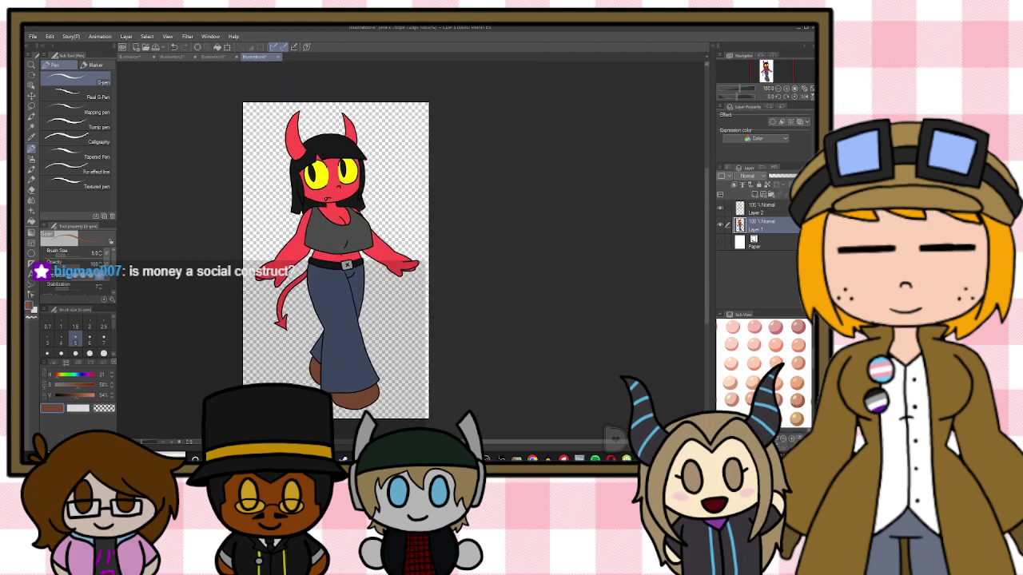
scroll(351, 192, "up", 2)
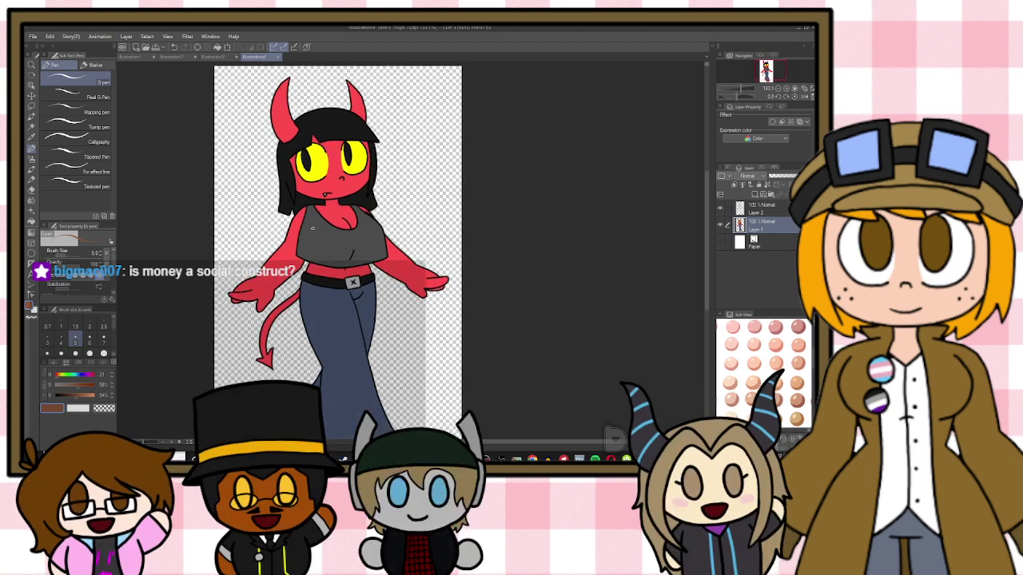
scroll(351, 193, "down", 1)
scroll(357, 195, "down", 1)
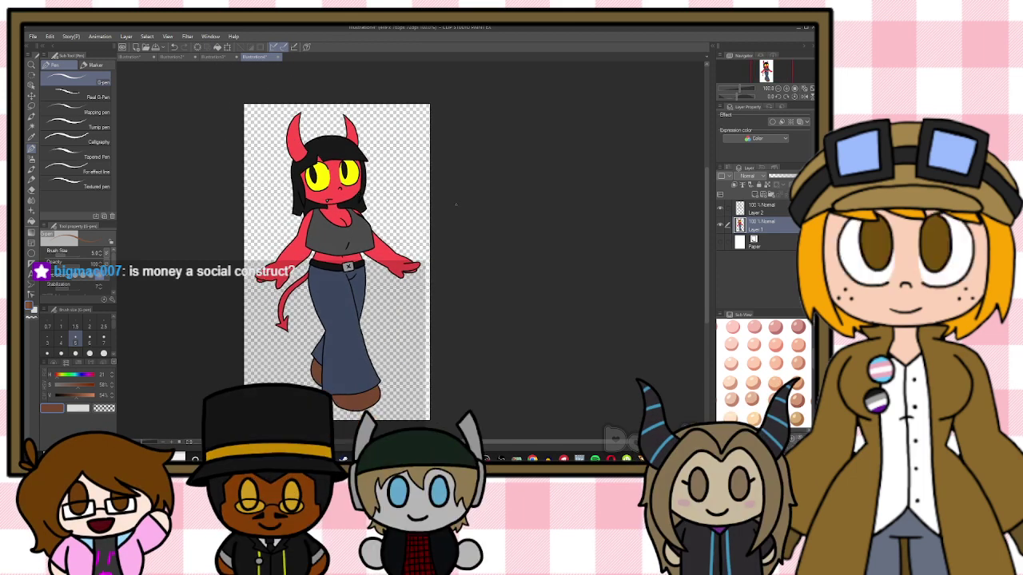
left_click(783, 205)
left_click(785, 194)
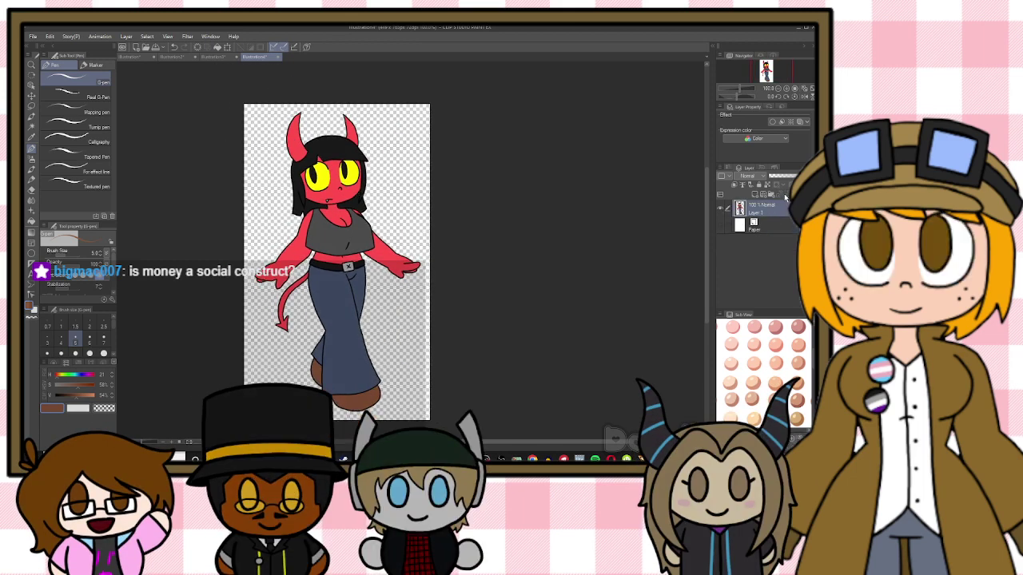
Add a new layer directly above the paper, hide the character layer and fill the new layer with black
left_click(747, 227)
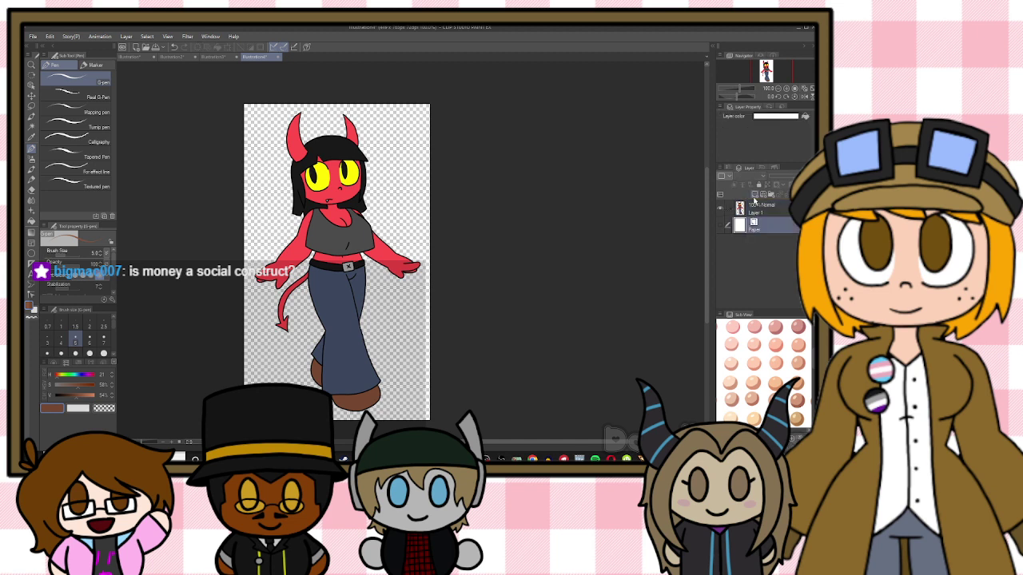
left_click(755, 195)
left_click(720, 207)
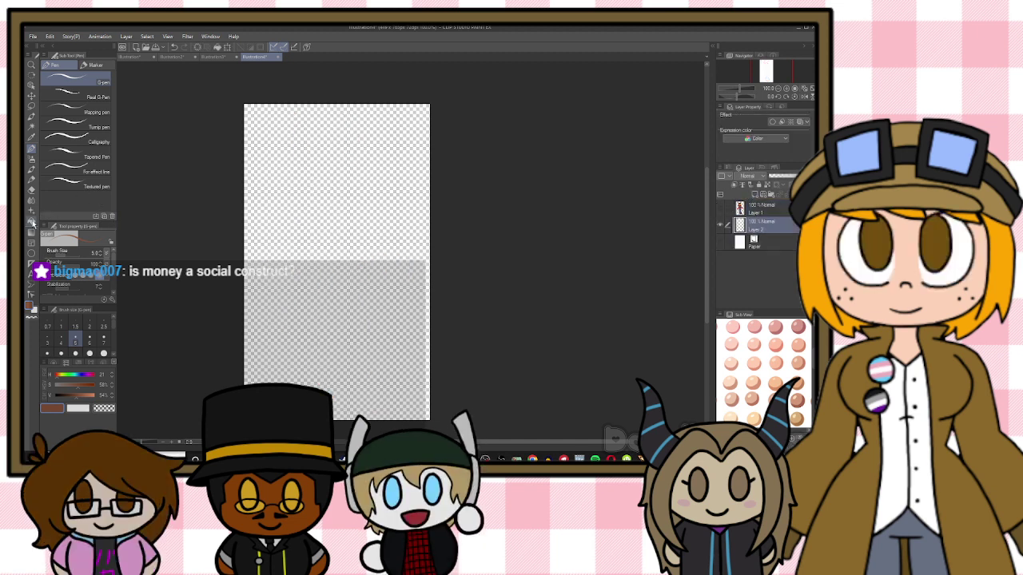
left_click(32, 221)
left_click(79, 366)
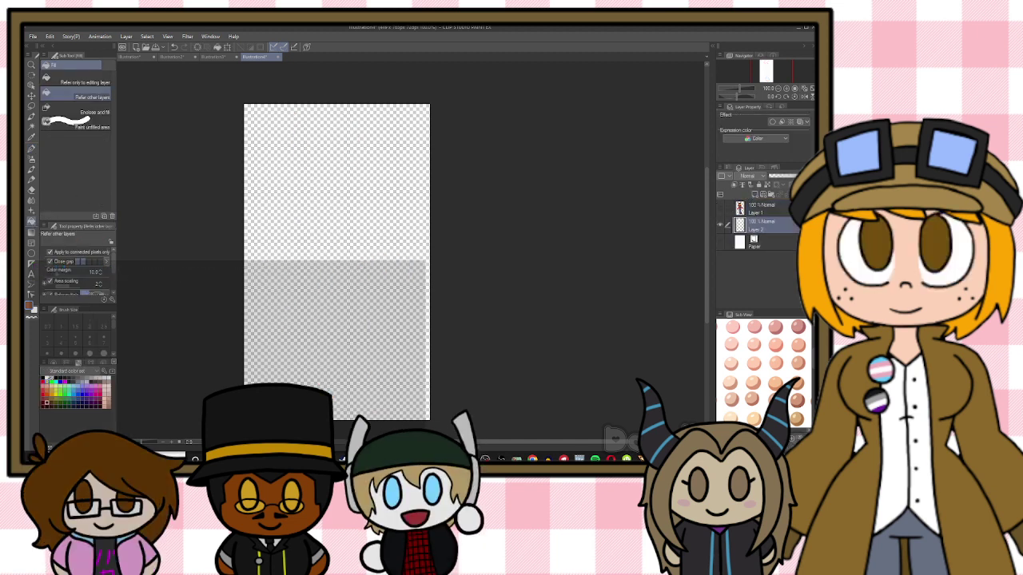
left_click(46, 381)
left_click(311, 299)
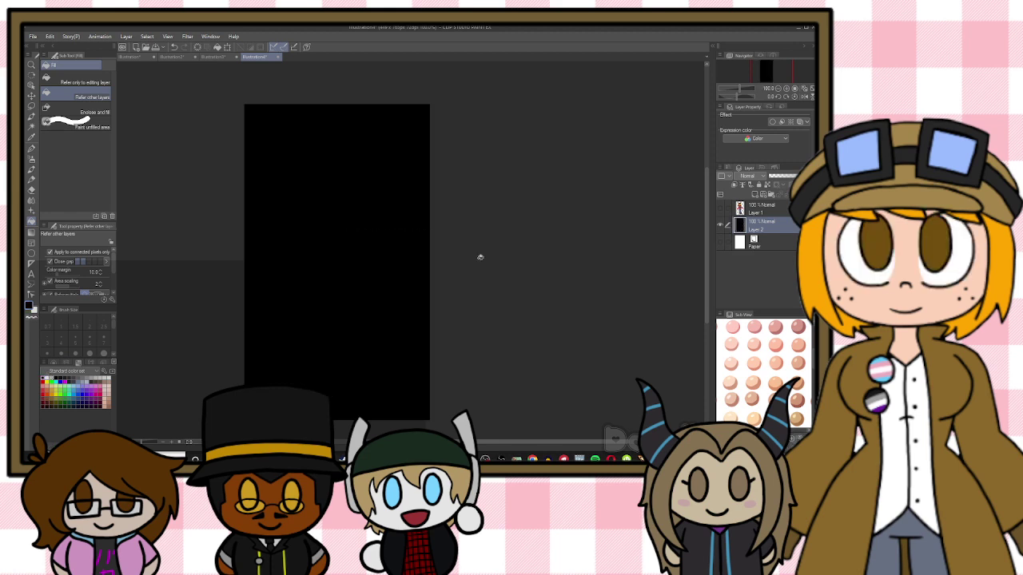
Show the character layer again, make it active and auto-select the empty area around the character
left_click(720, 209)
left_click(751, 210)
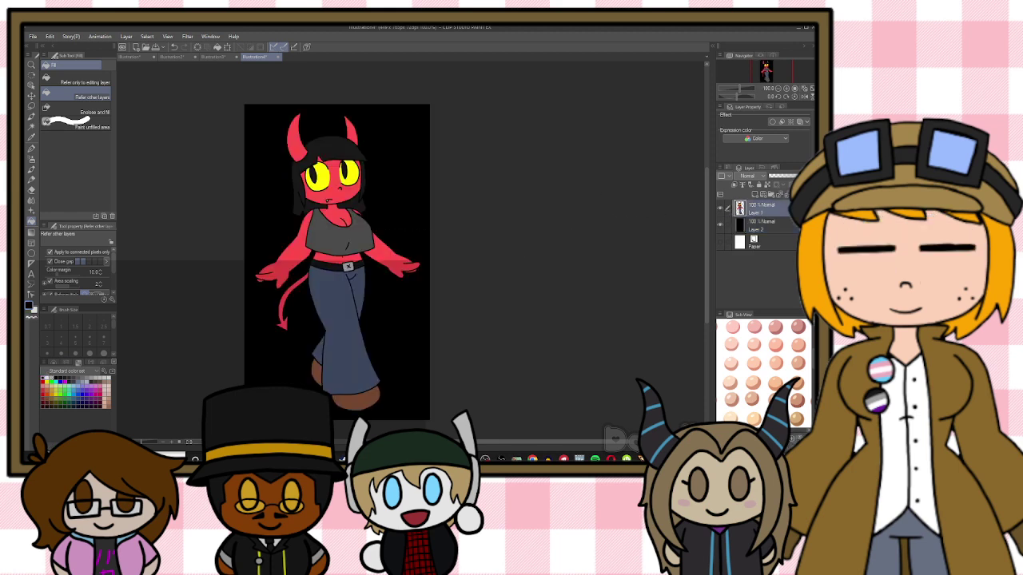
left_click(34, 125)
left_click(274, 178)
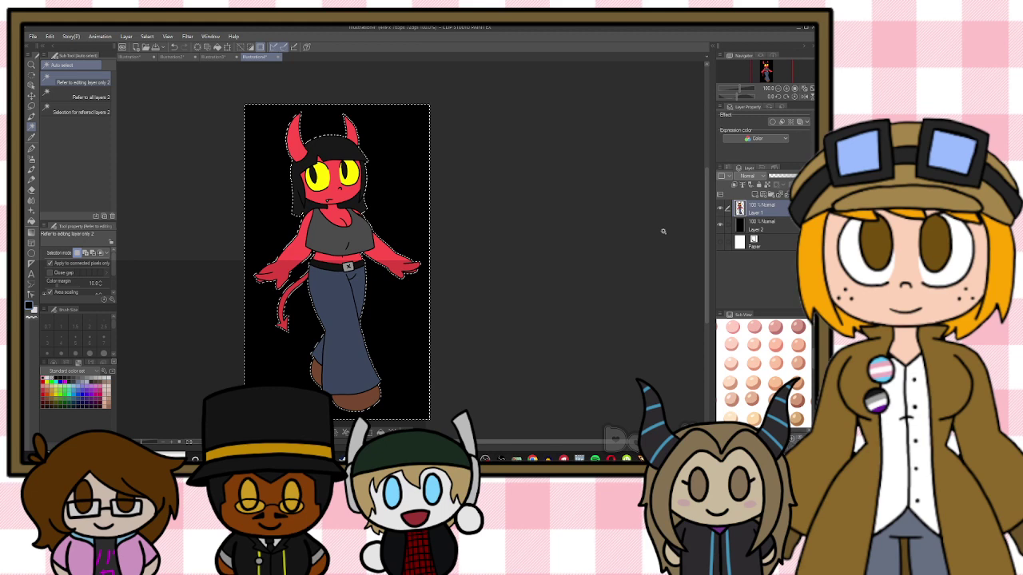
Clear the selected area around the character on the black layer, leaving a black silhouette
left_click(765, 230)
key("Delete")
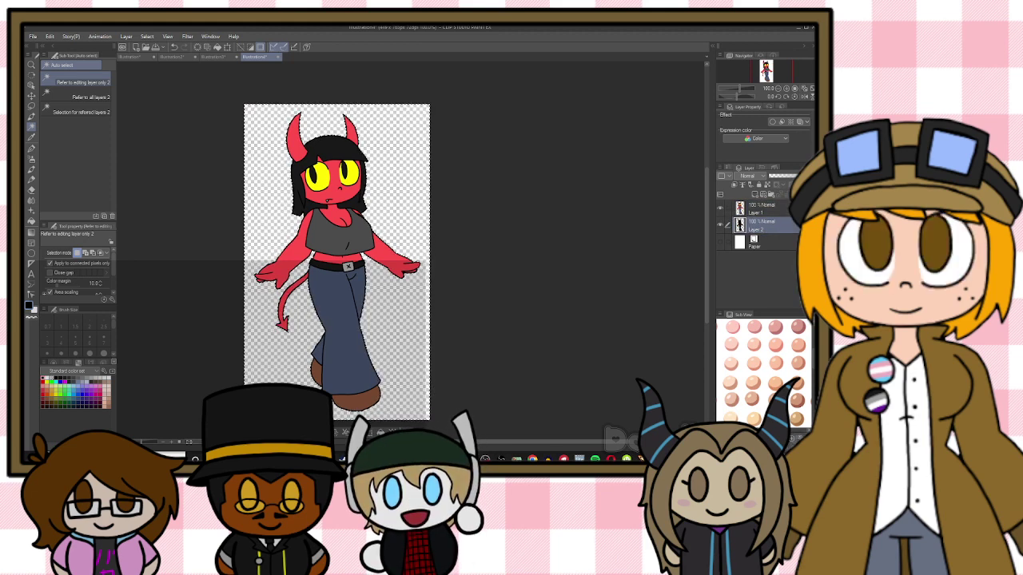
Check the black silhouette with the character layer hidden, show the character again and merge it down into the silhouette layer
left_click(770, 206)
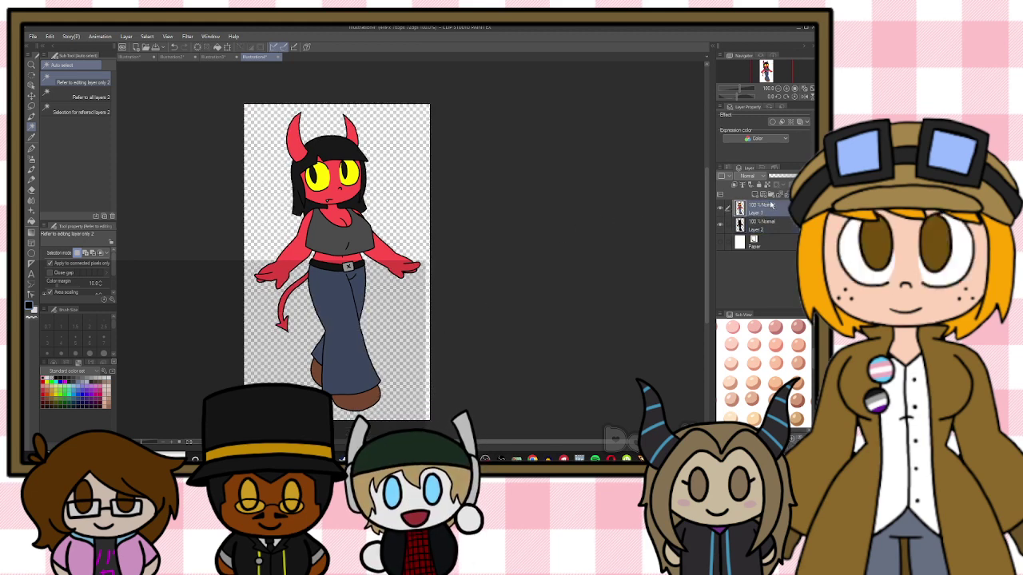
left_click(720, 209)
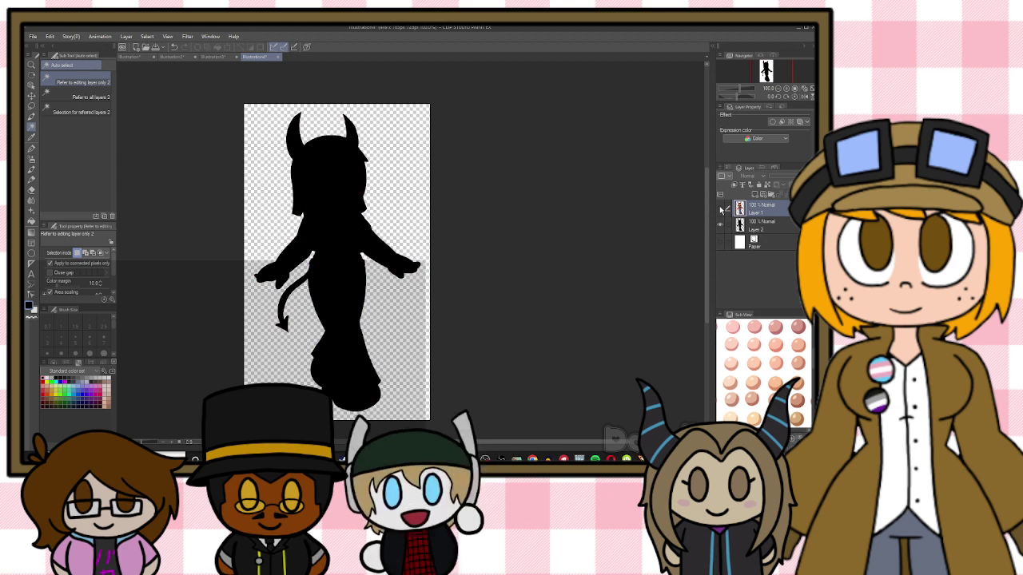
left_click(721, 209)
key("ctrl+e")
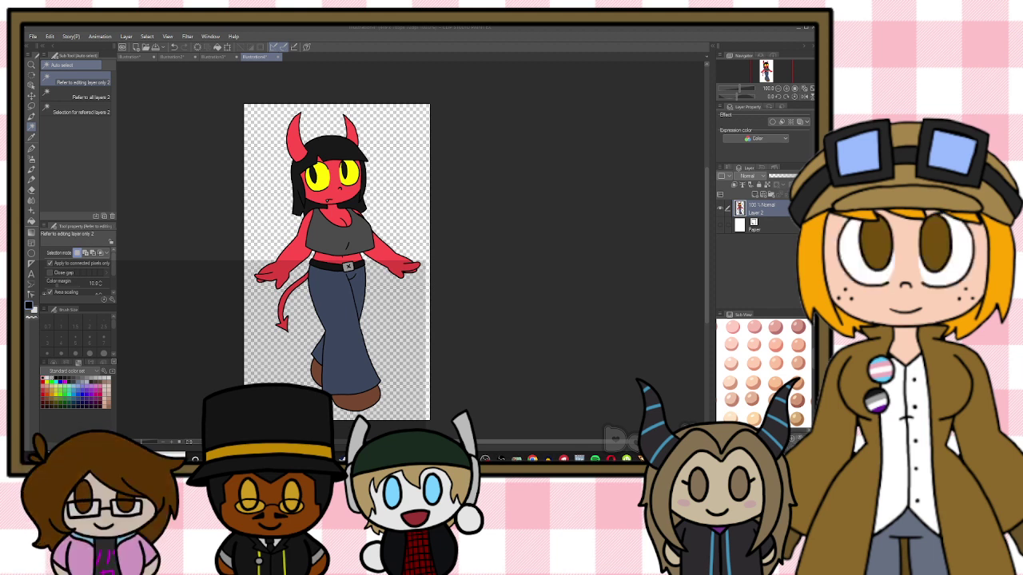
left_click(147, 171)
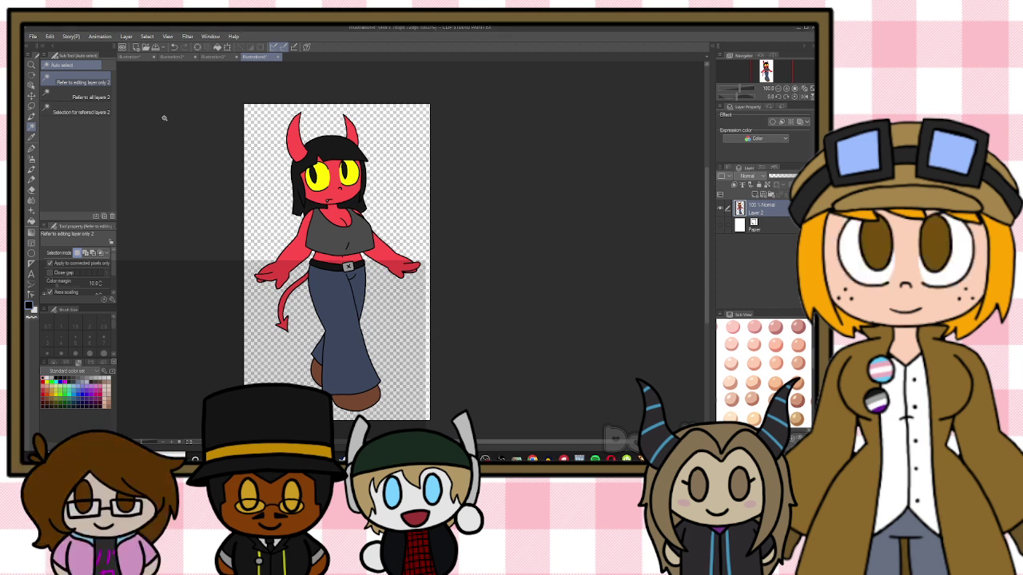
Export the artwork as a single-layer PNG named after the character in the Warfordia folder, at 100% of the original size
left_click(33, 36)
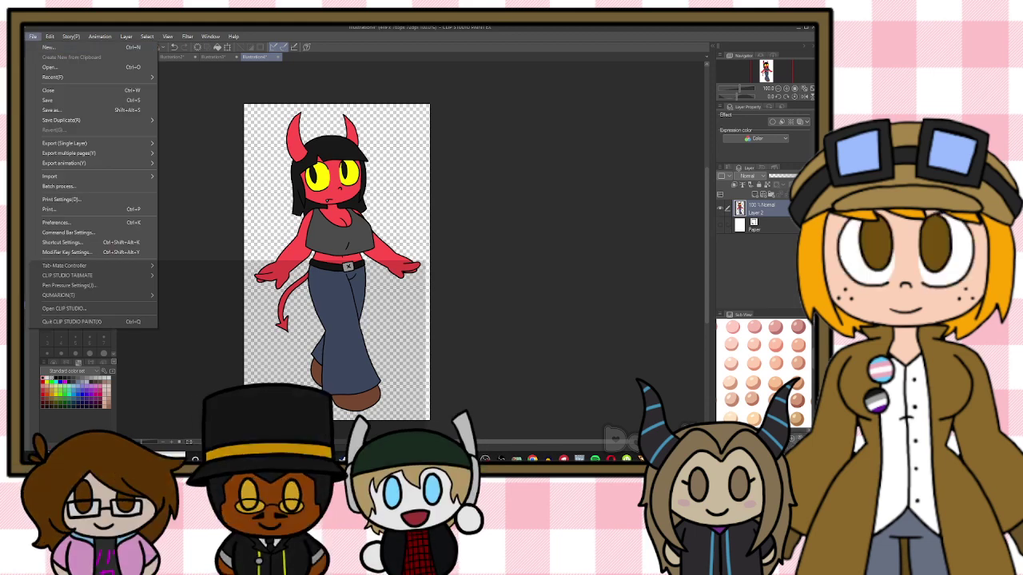
key("Escape")
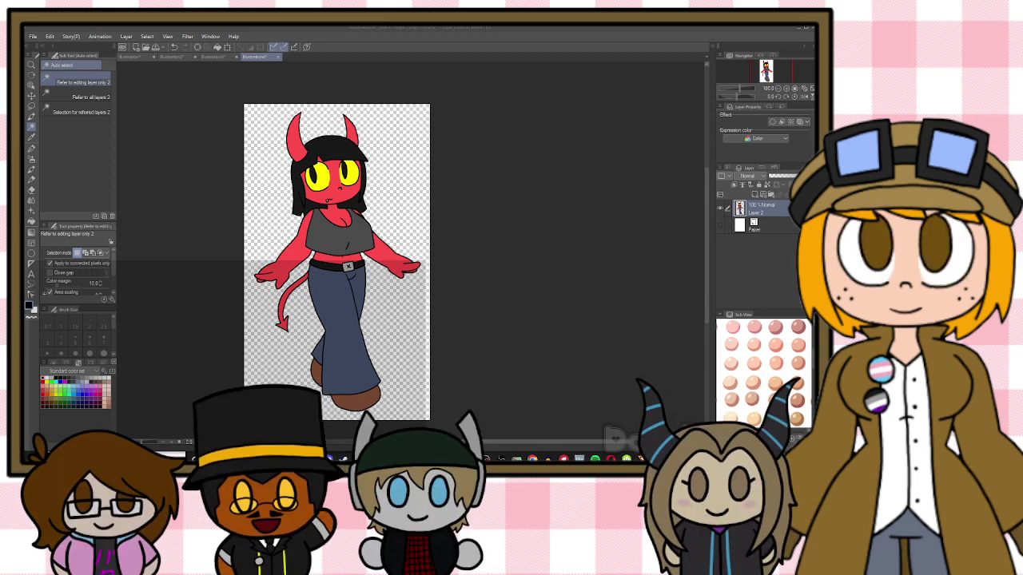
left_click(32, 36)
mouse_move(120, 143)
left_click(184, 165)
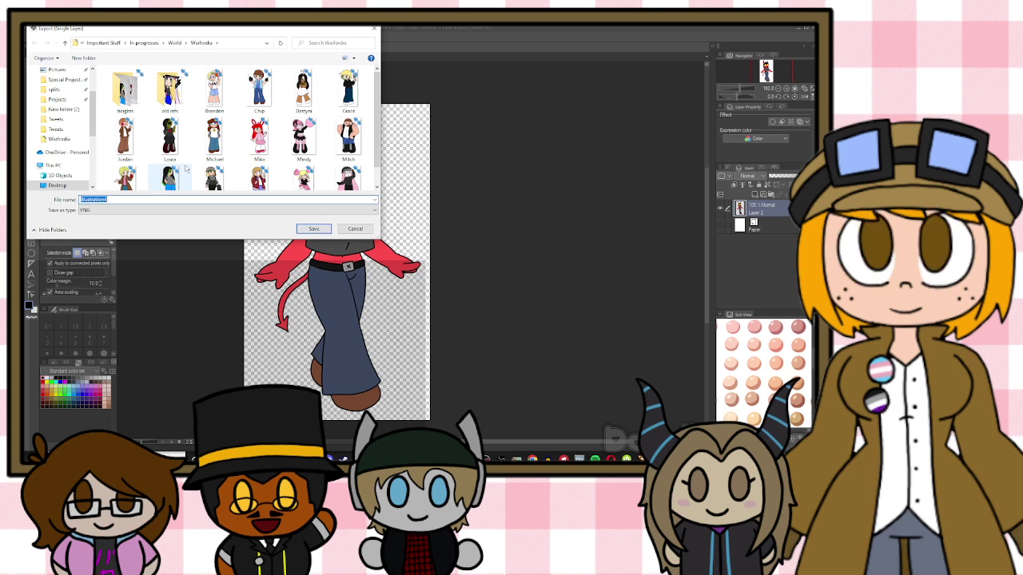
type("Ald")
type("ssandra")
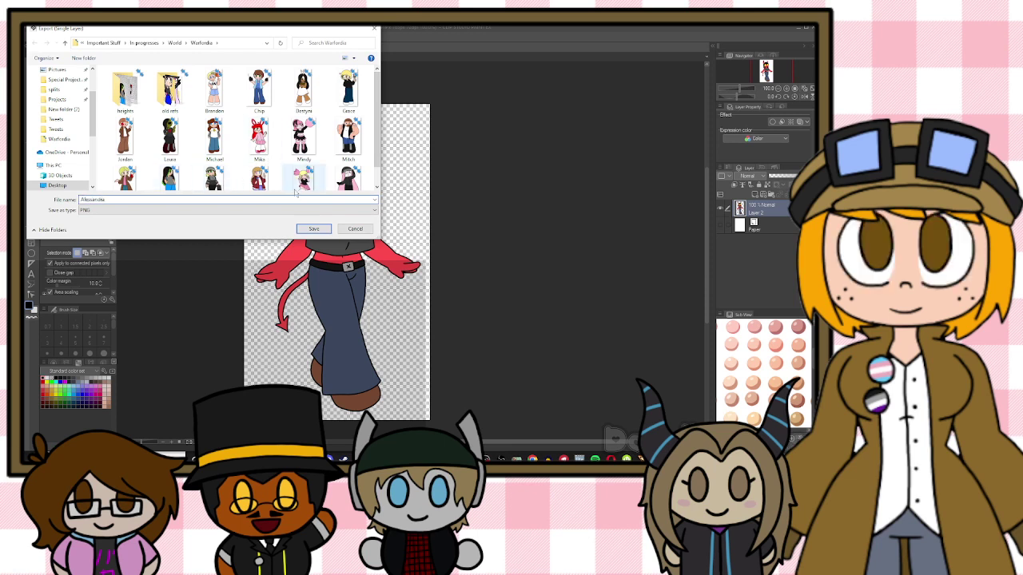
left_click(314, 229)
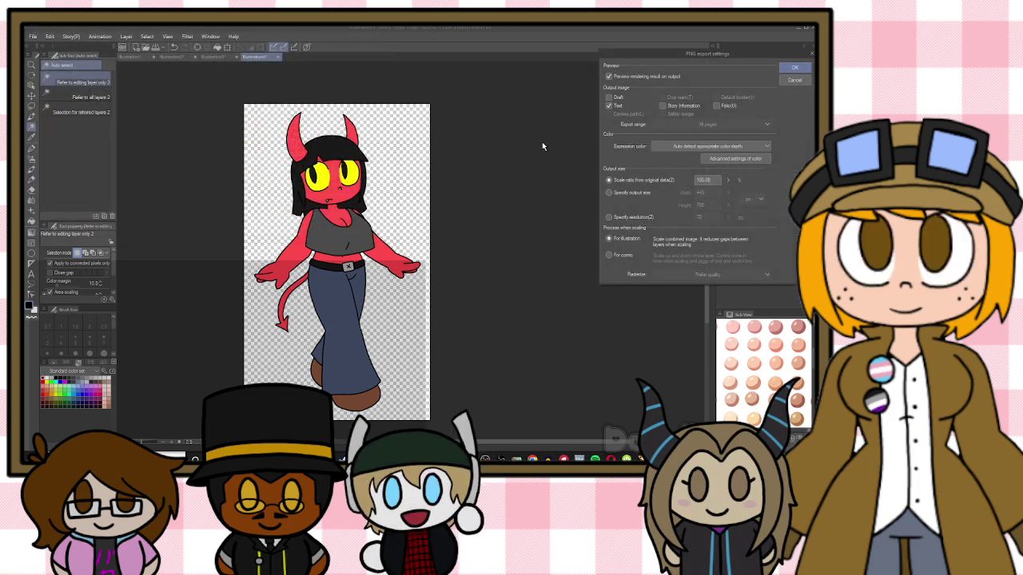
left_click(788, 69)
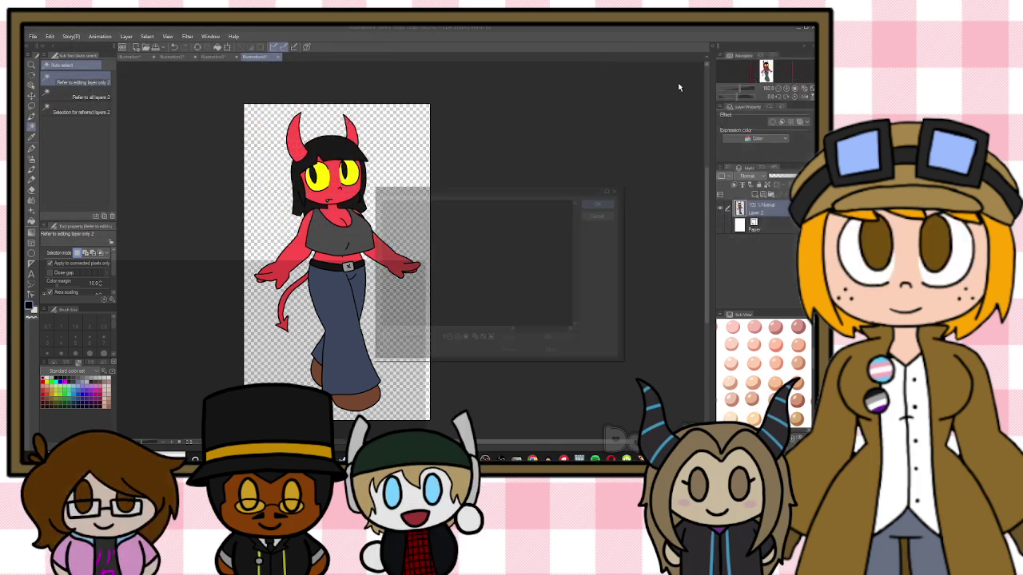
left_click(609, 202)
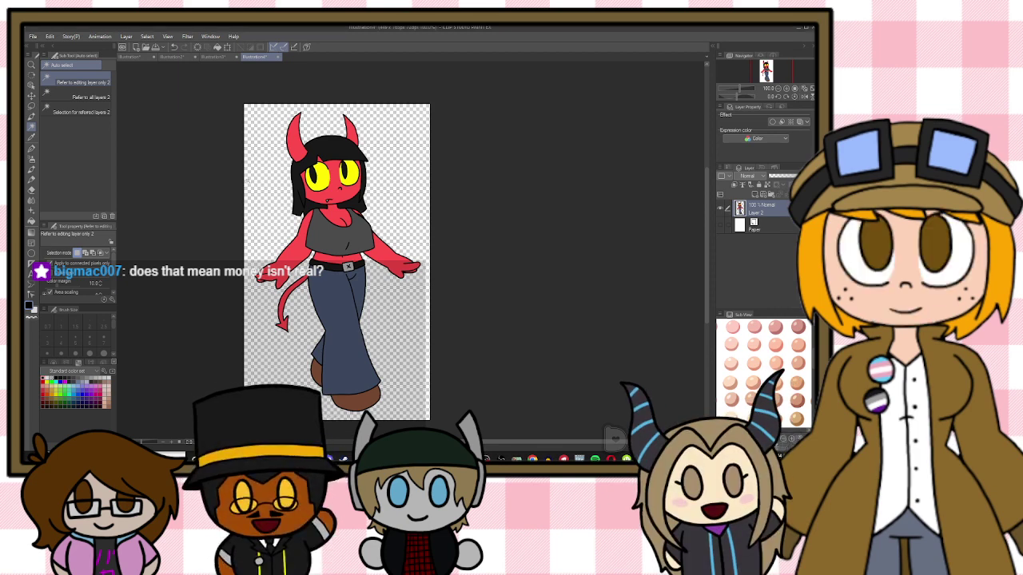
Look through the other open character illustrations and return to the horned character
scroll(229, 167, "down", 1)
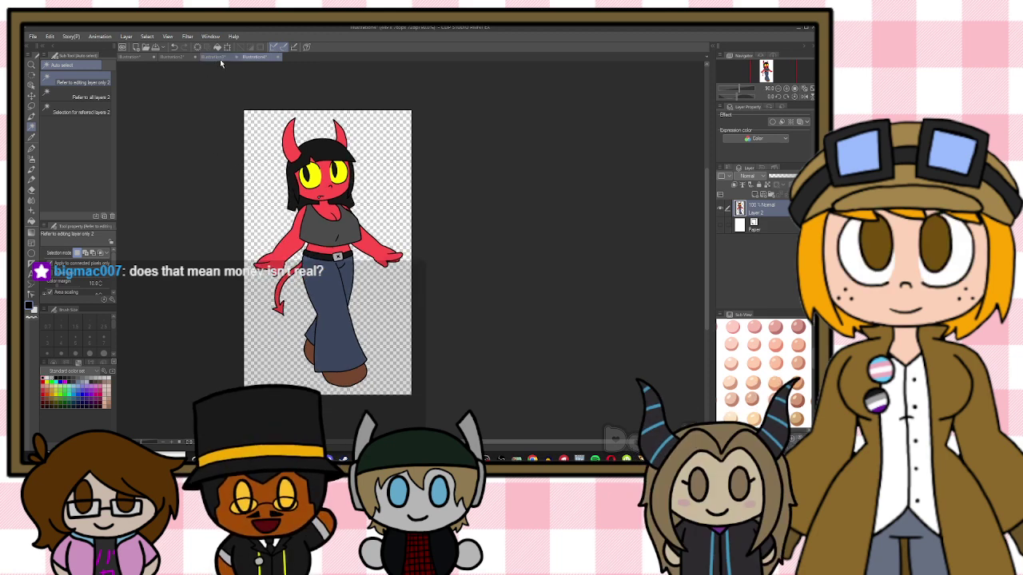
left_click(217, 58)
left_click(181, 57)
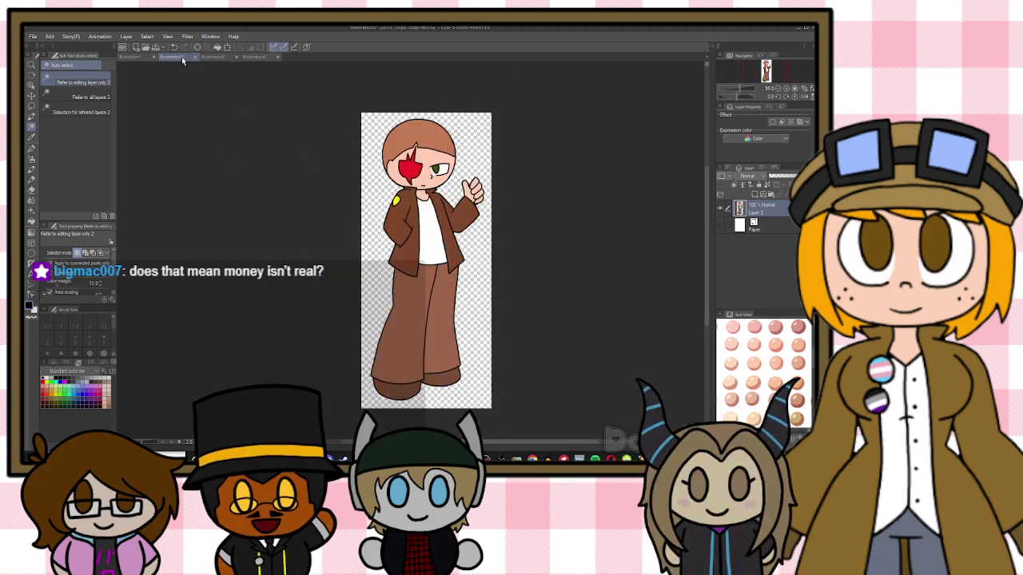
left_click(140, 59)
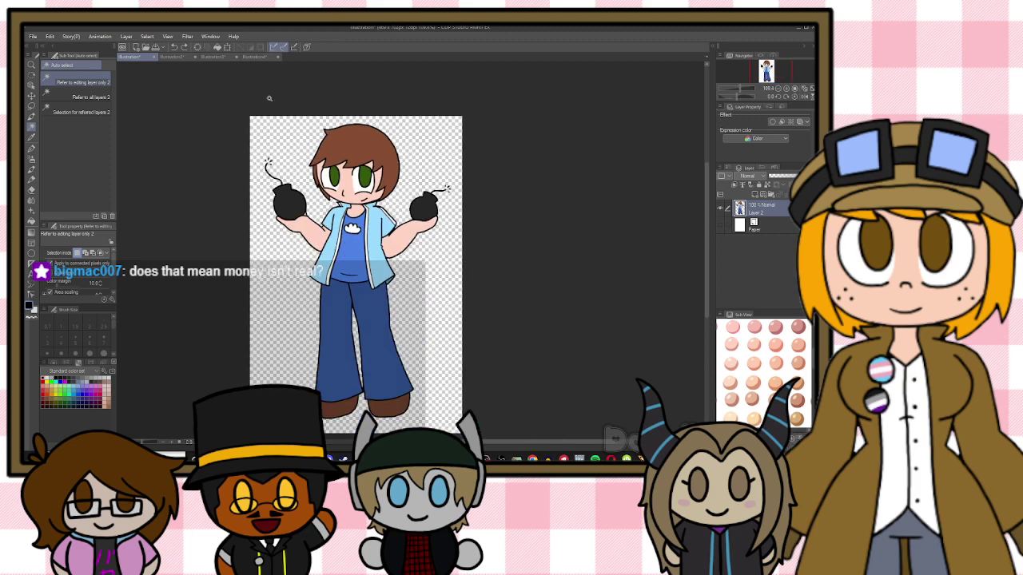
left_click(256, 58)
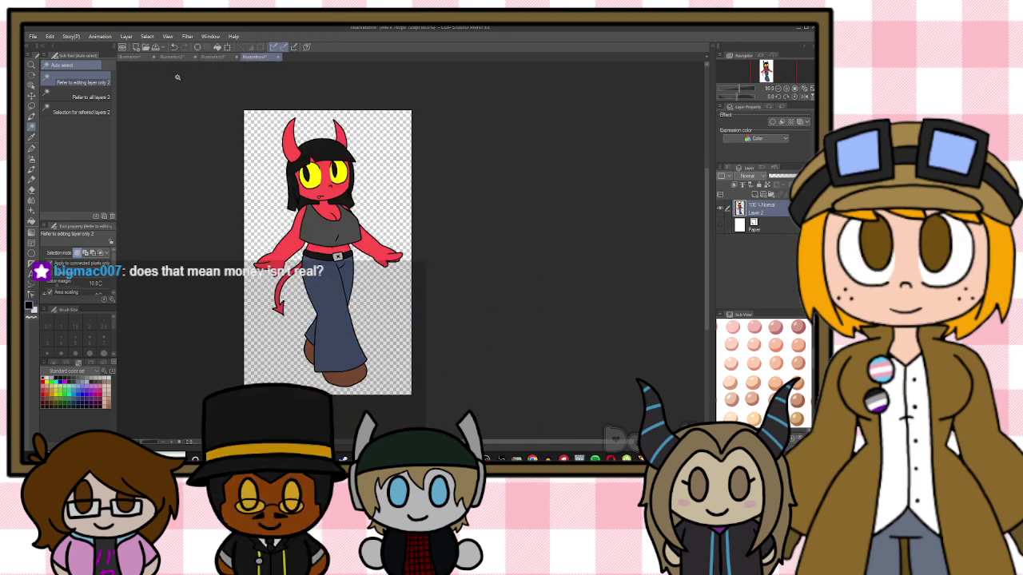